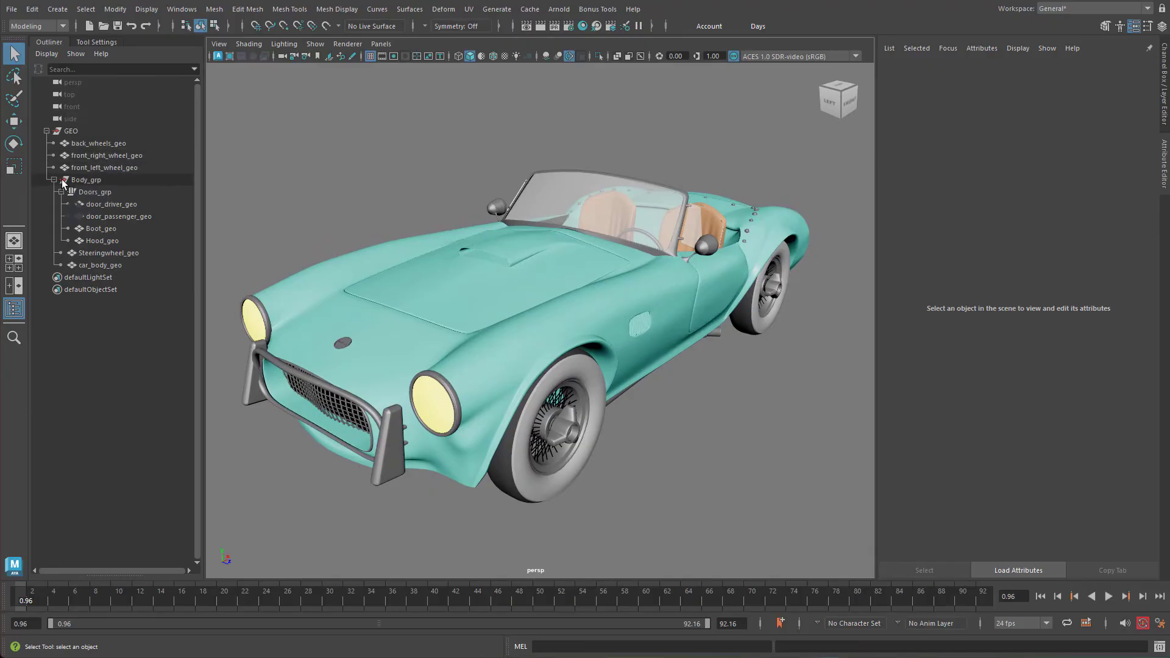
Step: Examine the contents of Body_grp by selecting Doors_grp, both doors, the boot, the hood, the car body and the steering wheel
left_click(53, 180)
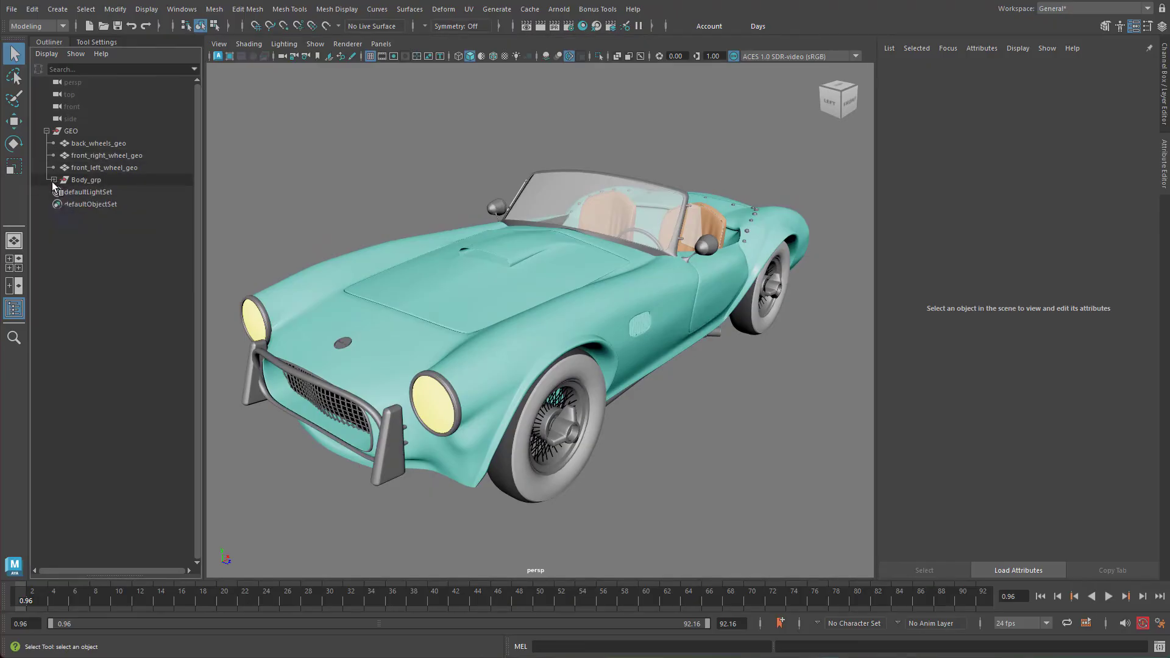
left_click(53, 180)
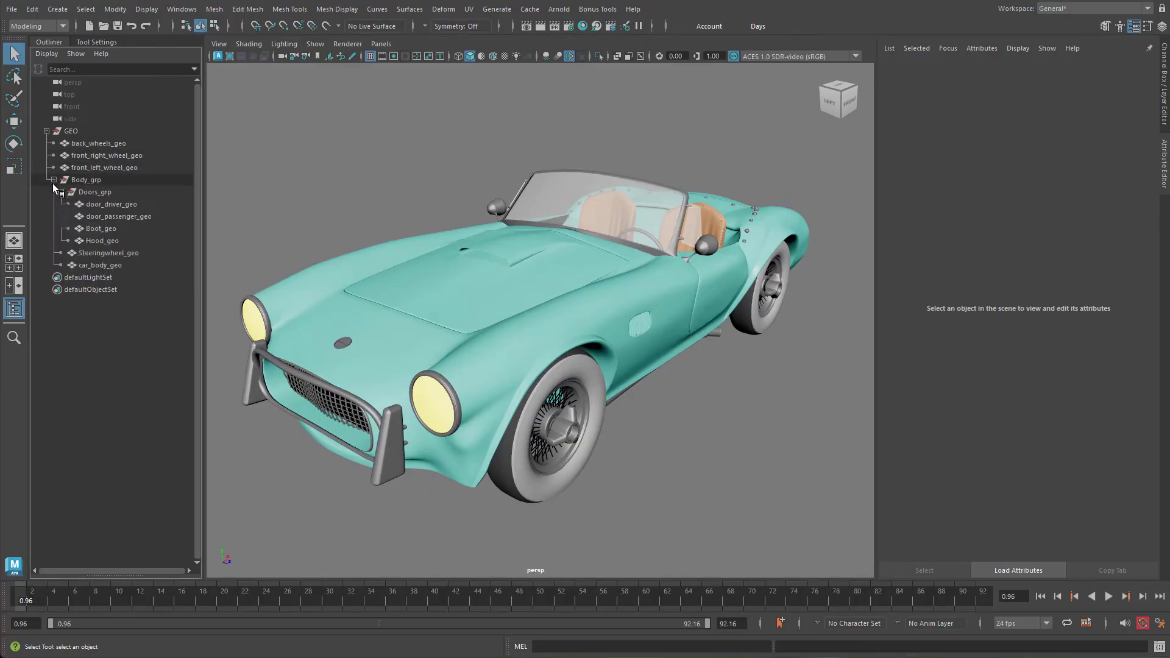
left_click(90, 181)
left_click(98, 193)
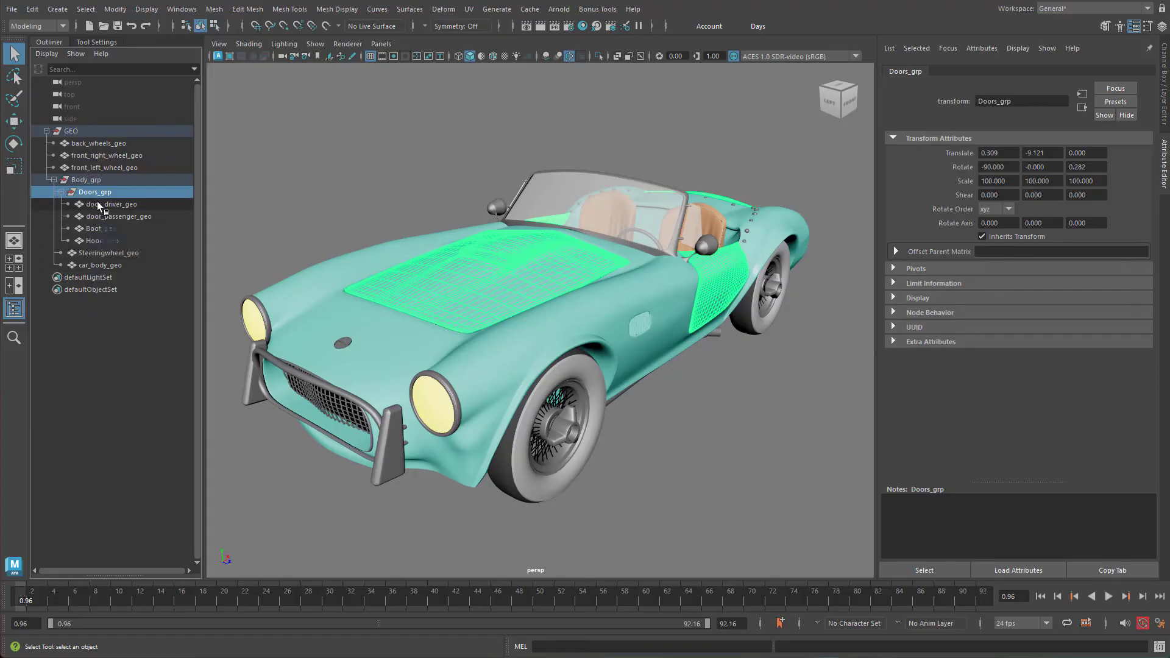
left_click(106, 206)
left_click(104, 218)
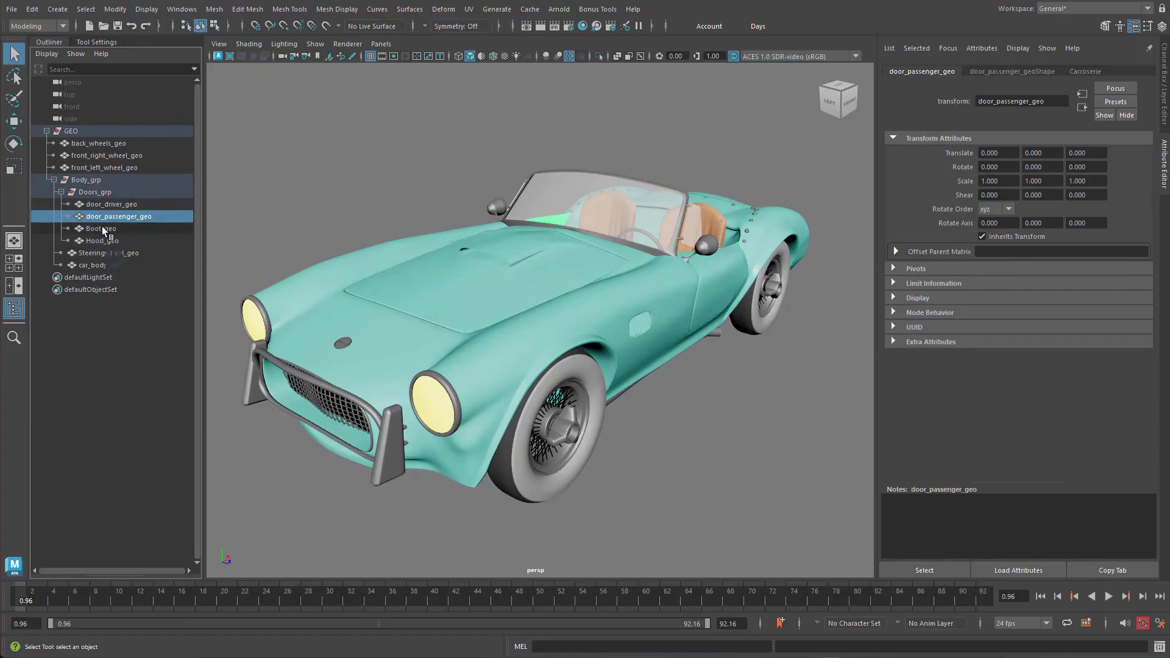
left_click(101, 227)
left_click(102, 241)
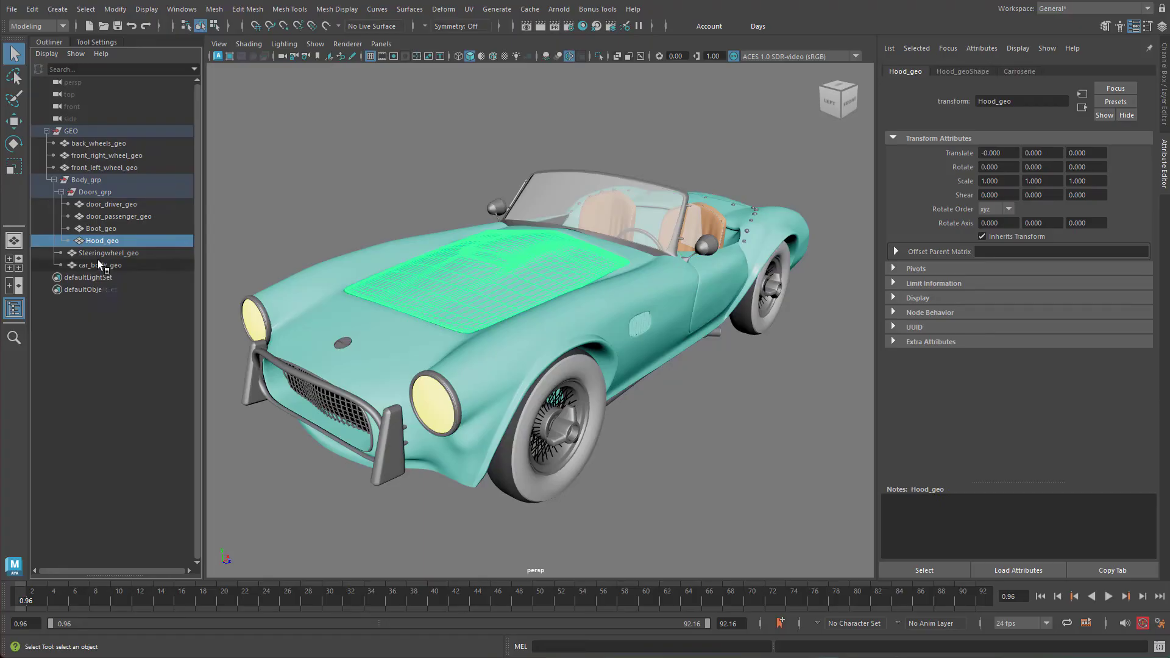
left_click(100, 266)
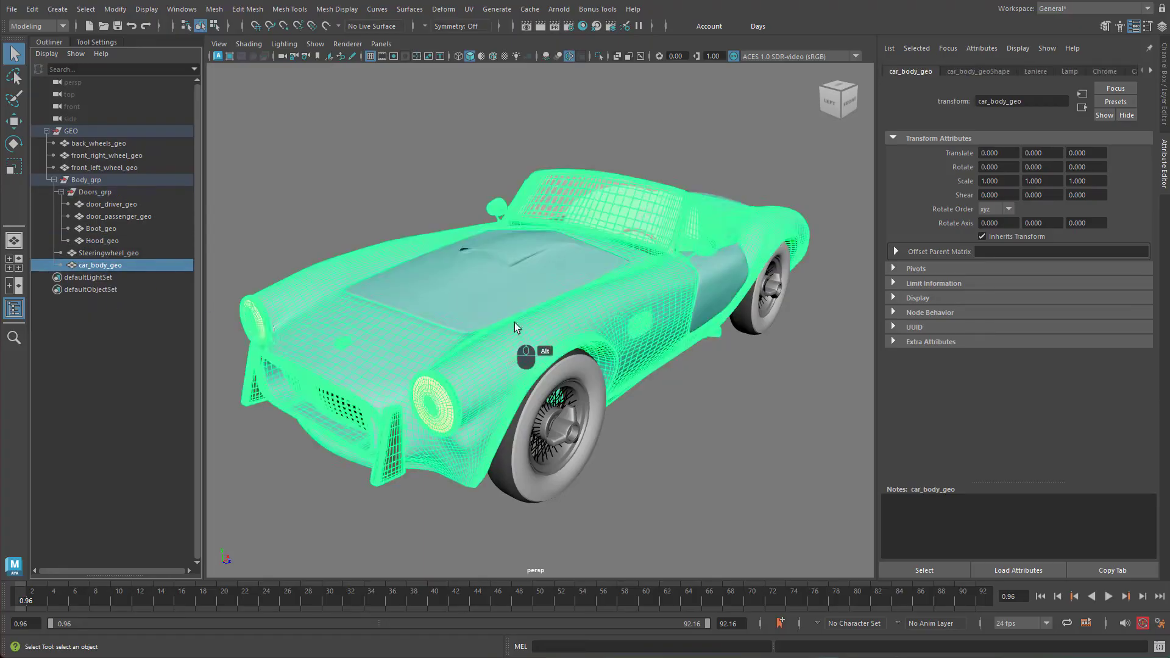
left_click_drag(515, 323, 490, 347, "alt")
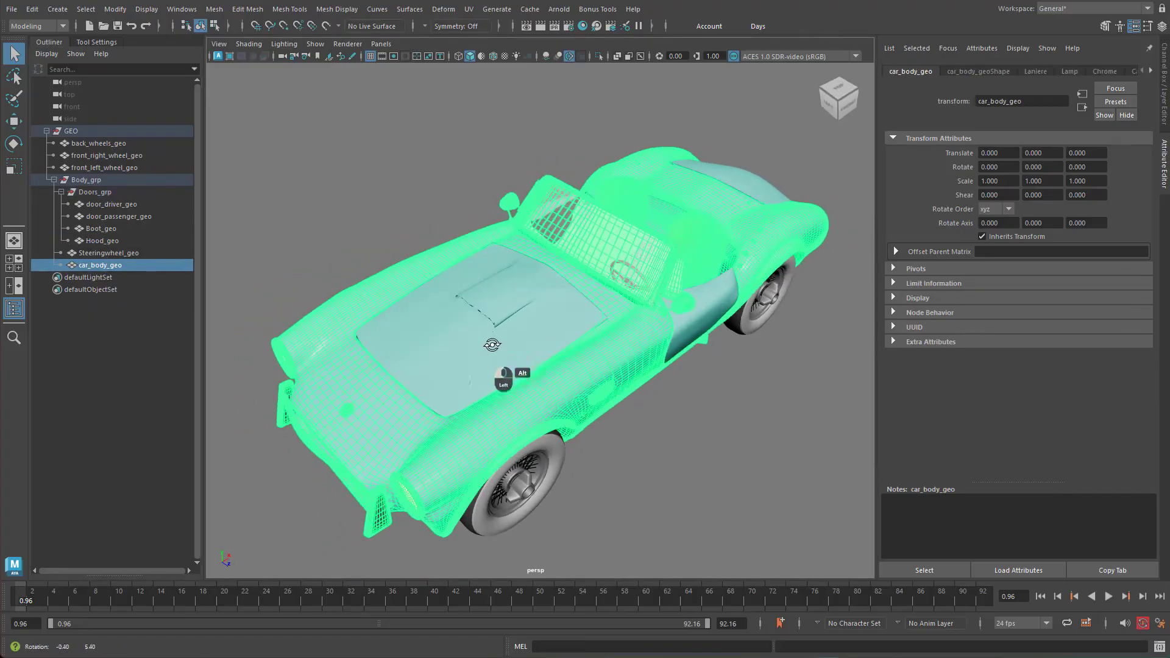
left_click(105, 254)
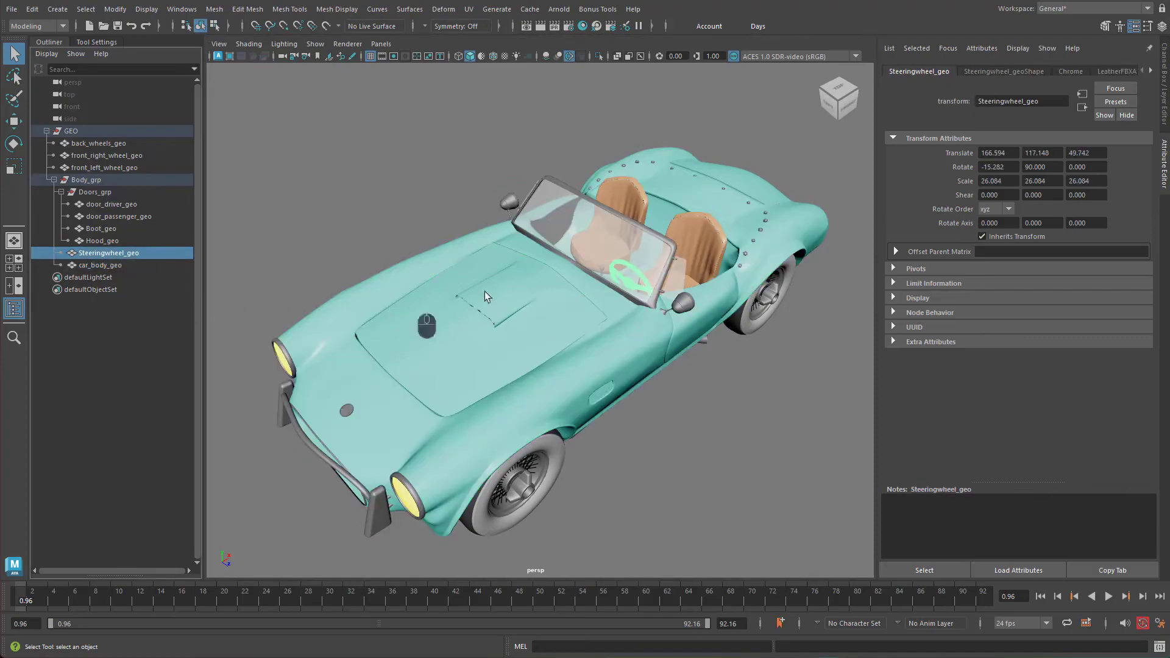
Step: Switch the viewport to wireframe display and inspect back_wheels_geo on the car
key("4")
left_click_drag(683, 296, 603, 361, "alt")
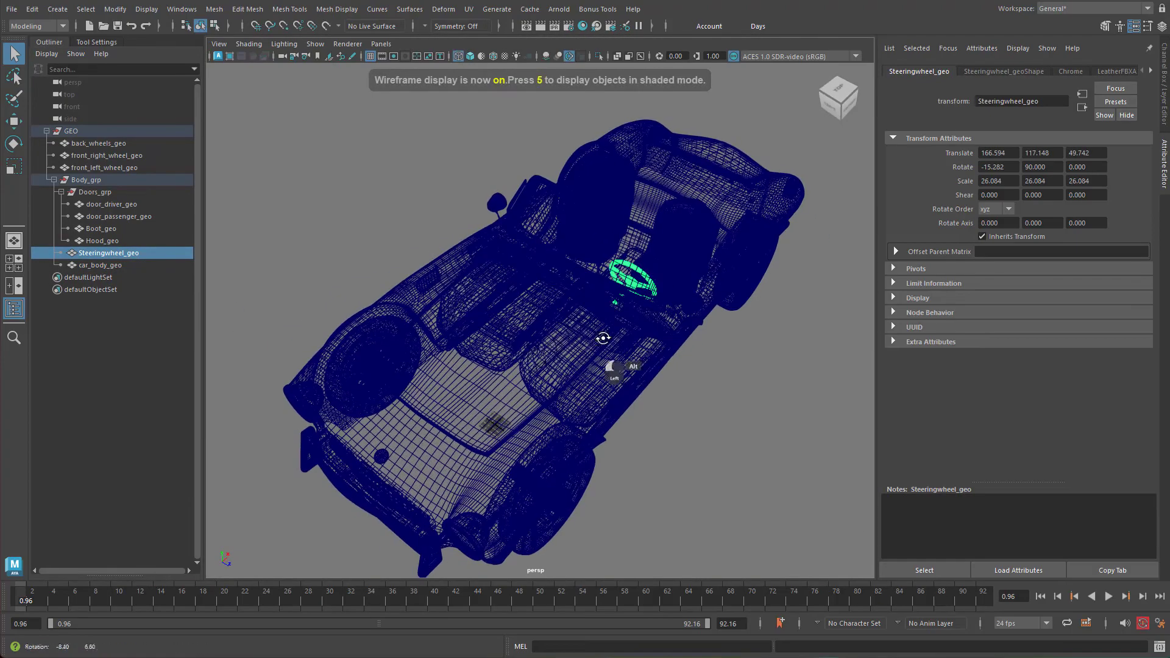
left_click_drag(107, 244, 93, 143)
left_click_drag(515, 253, 646, 270, "alt")
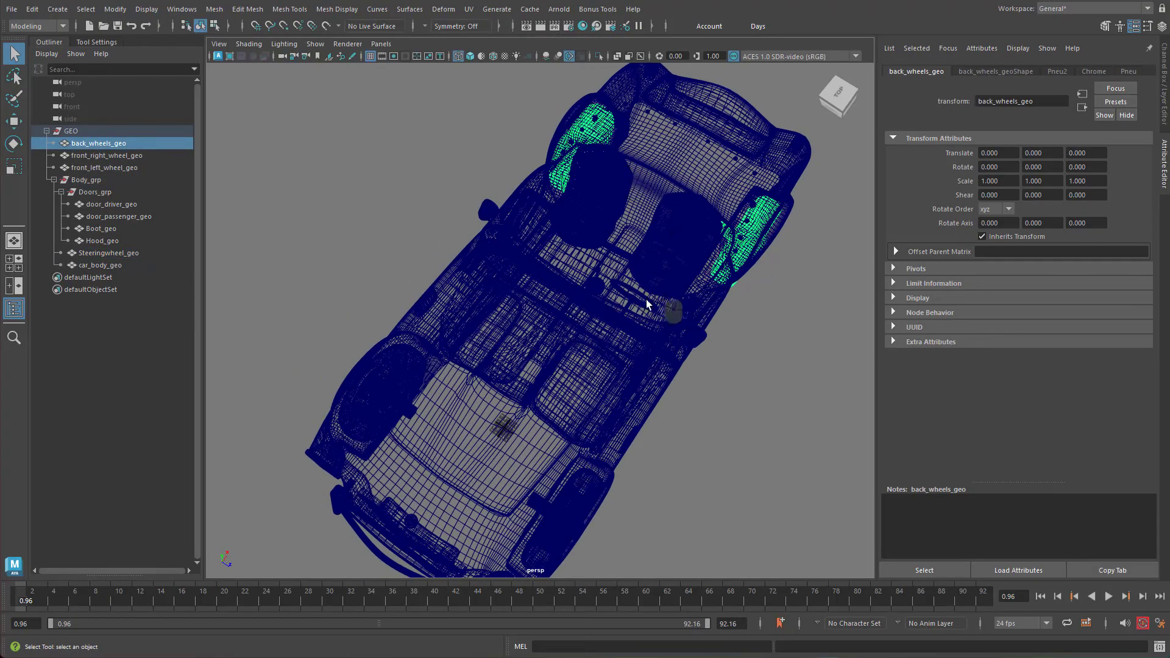
left_click_drag(674, 311, 583, 301, "alt")
right_click_drag(583, 300, 605, 301, "alt")
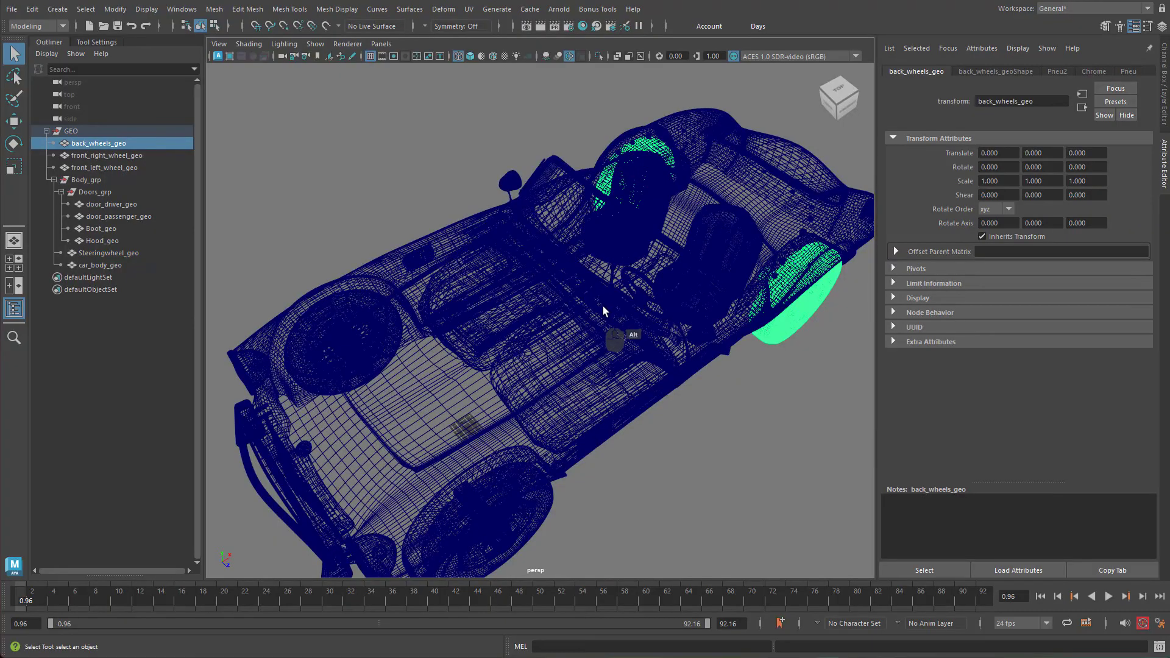
middle_click_drag(606, 303, 601, 287, "alt")
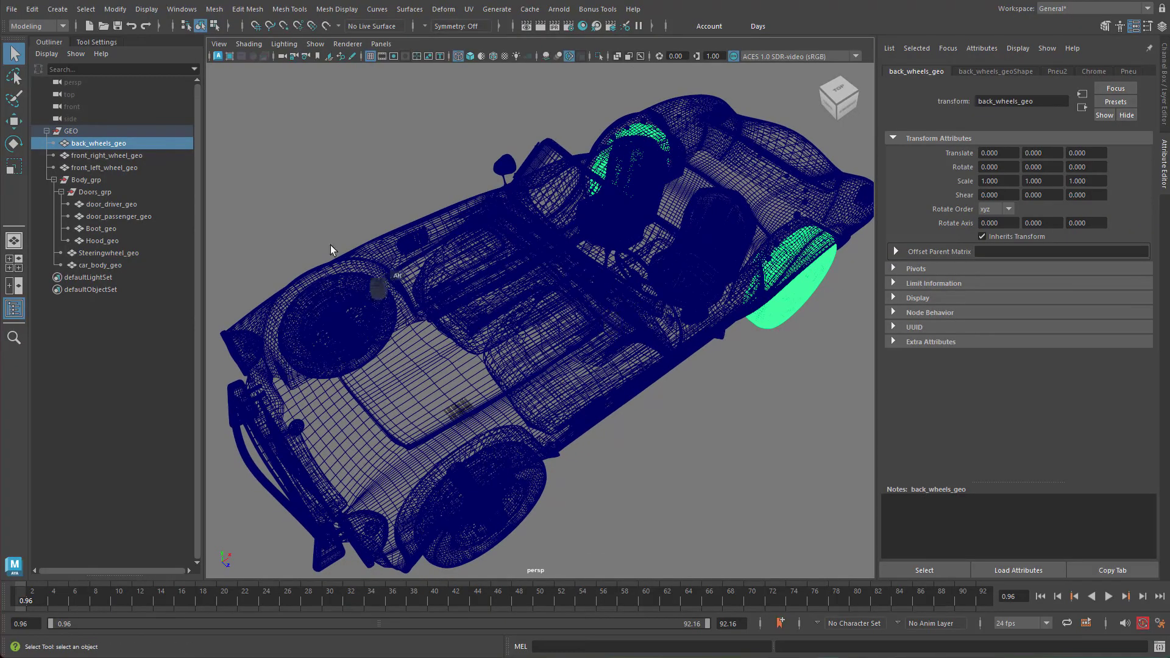
Step: Check which geometry belongs to the front wheels, each Doors_grp part, the steering wheel and car_body_geo by selecting them one by one
left_click(114, 159)
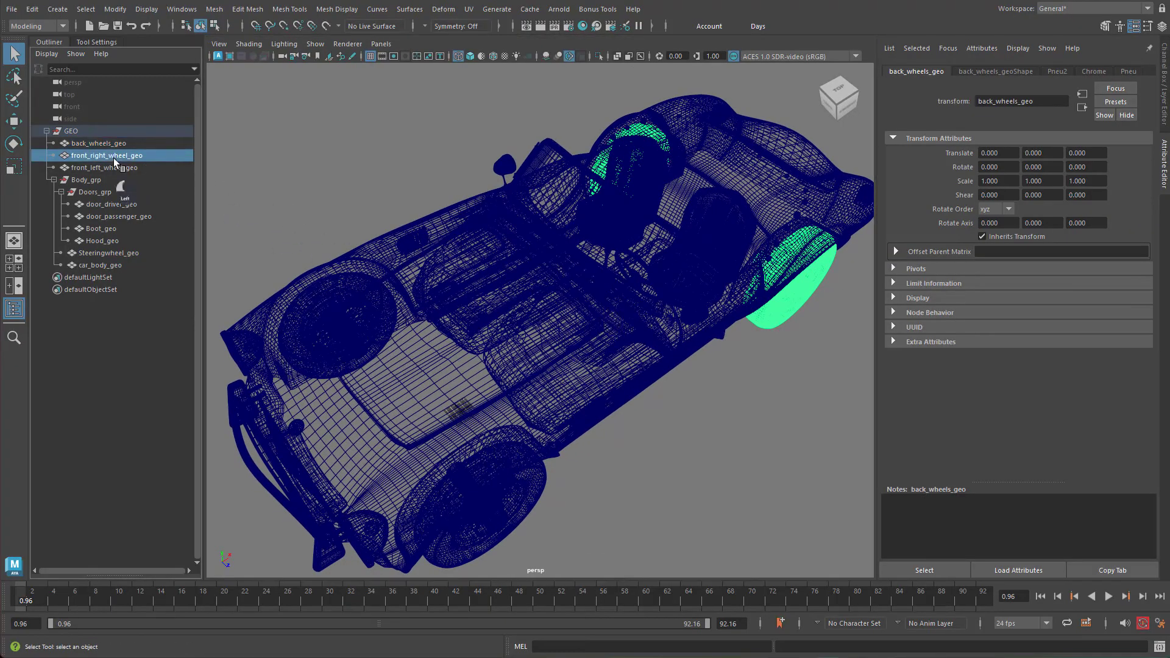
left_click(120, 167)
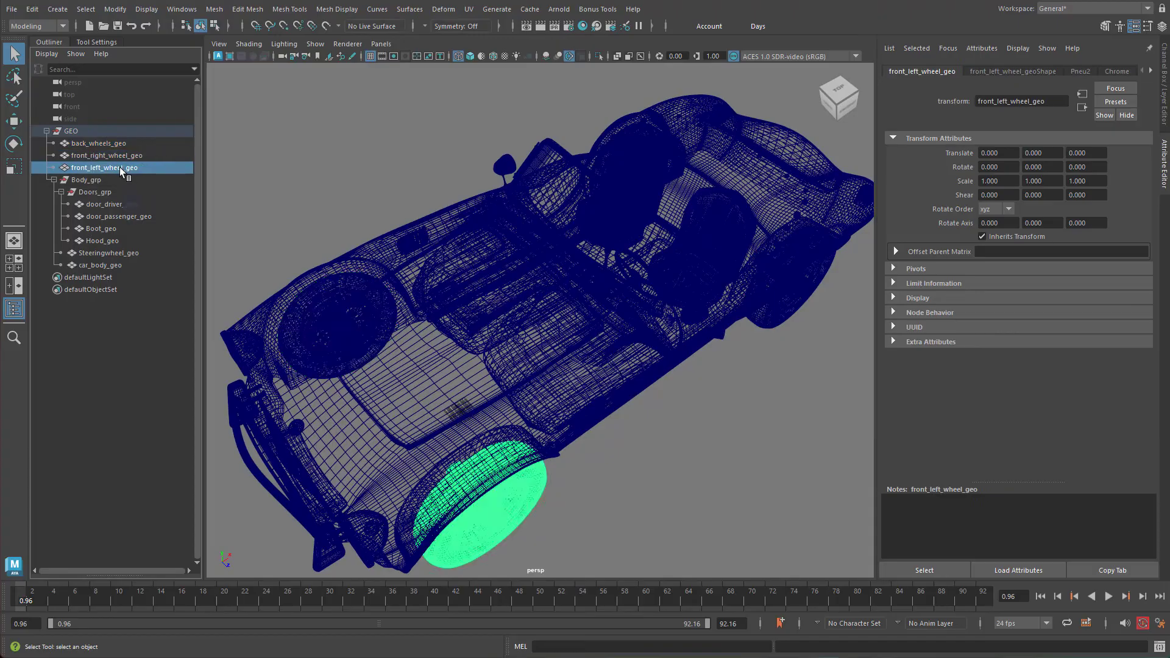
left_click(115, 157)
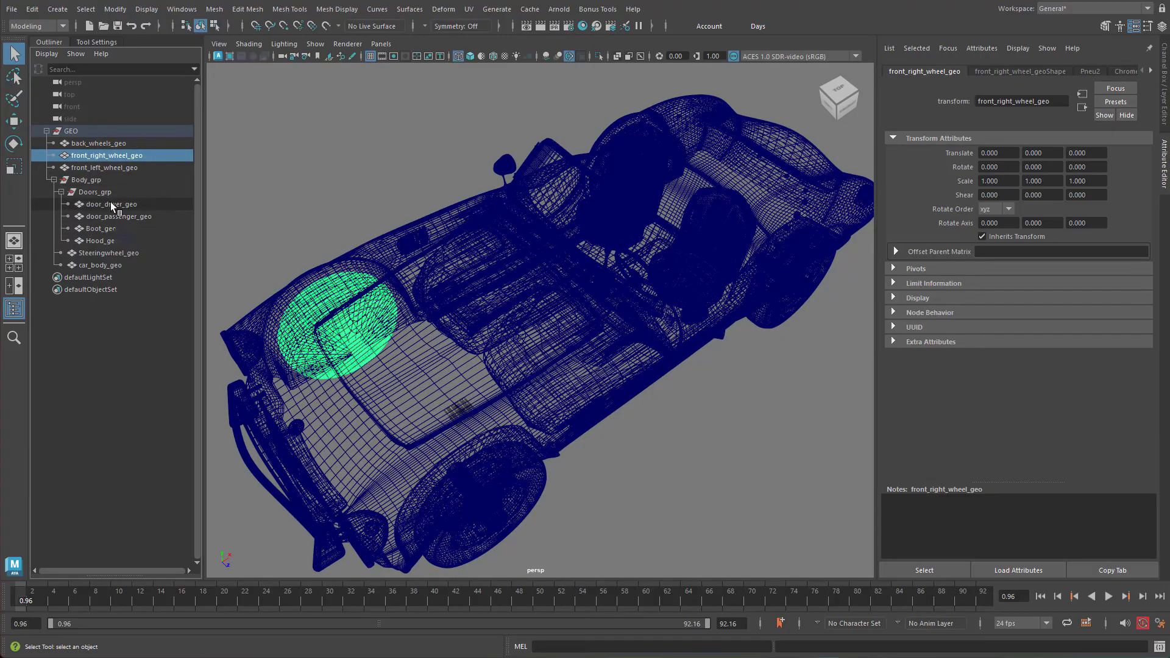
left_click(91, 192)
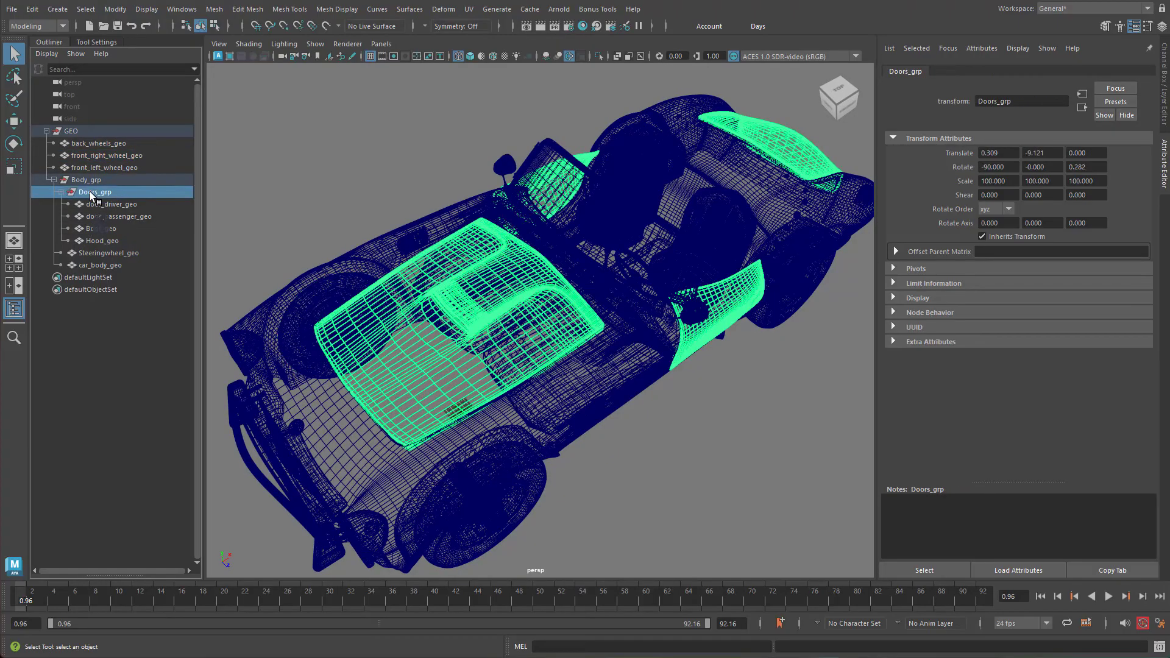
left_click(108, 204)
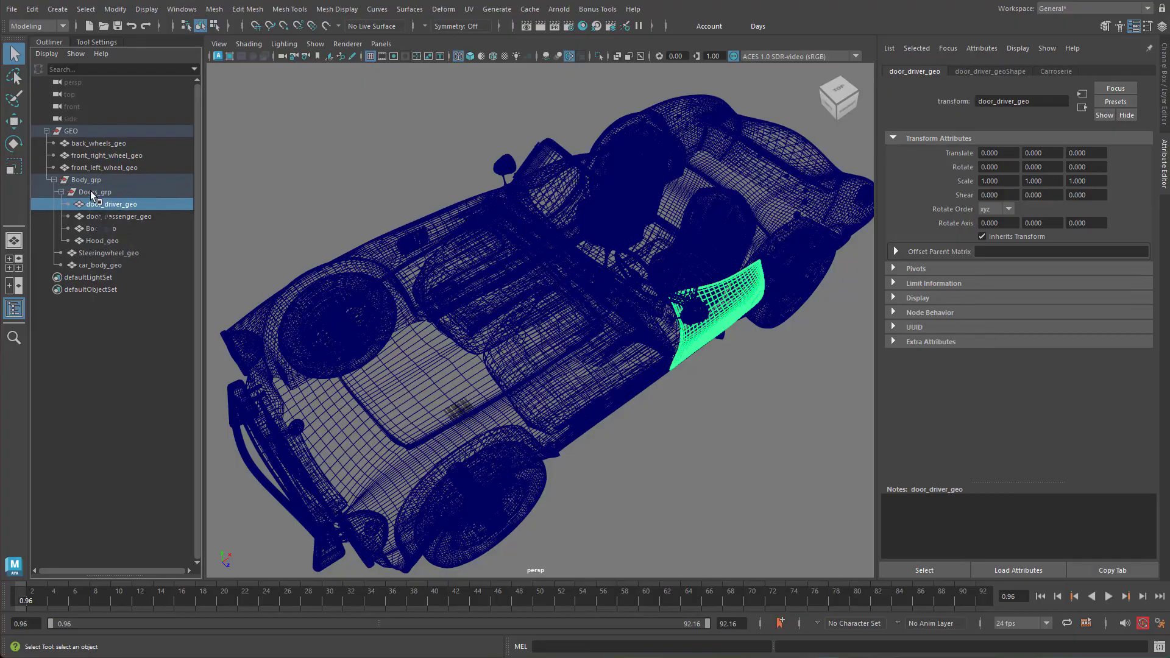
left_click(103, 217)
left_click(104, 229)
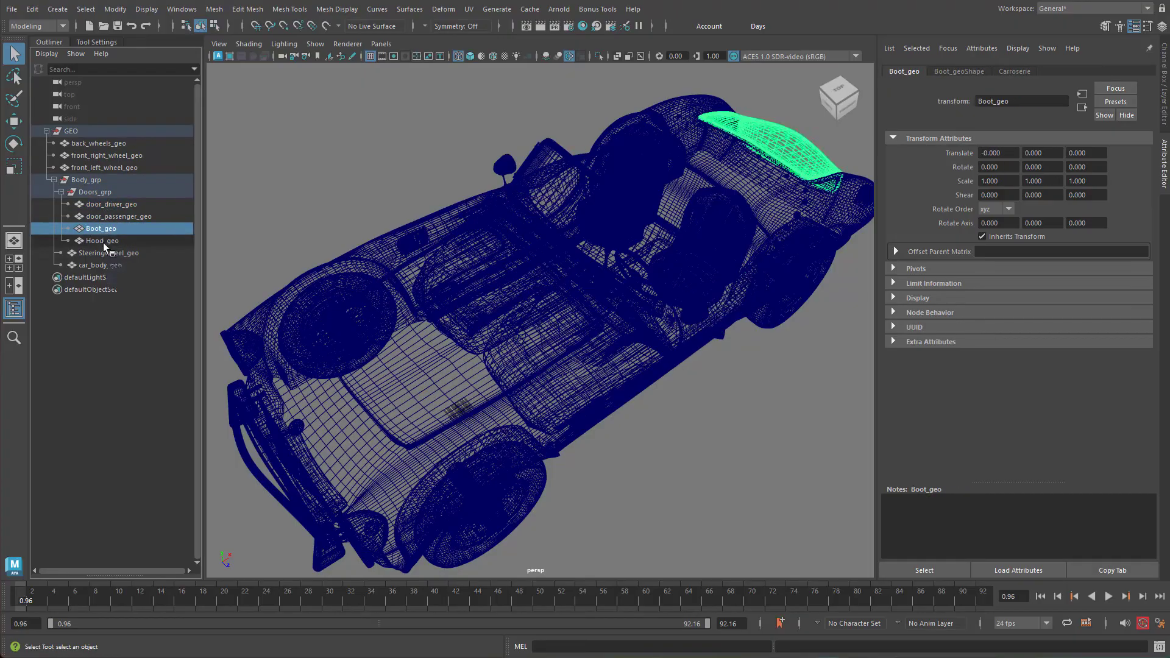
left_click(104, 242)
left_click(99, 194)
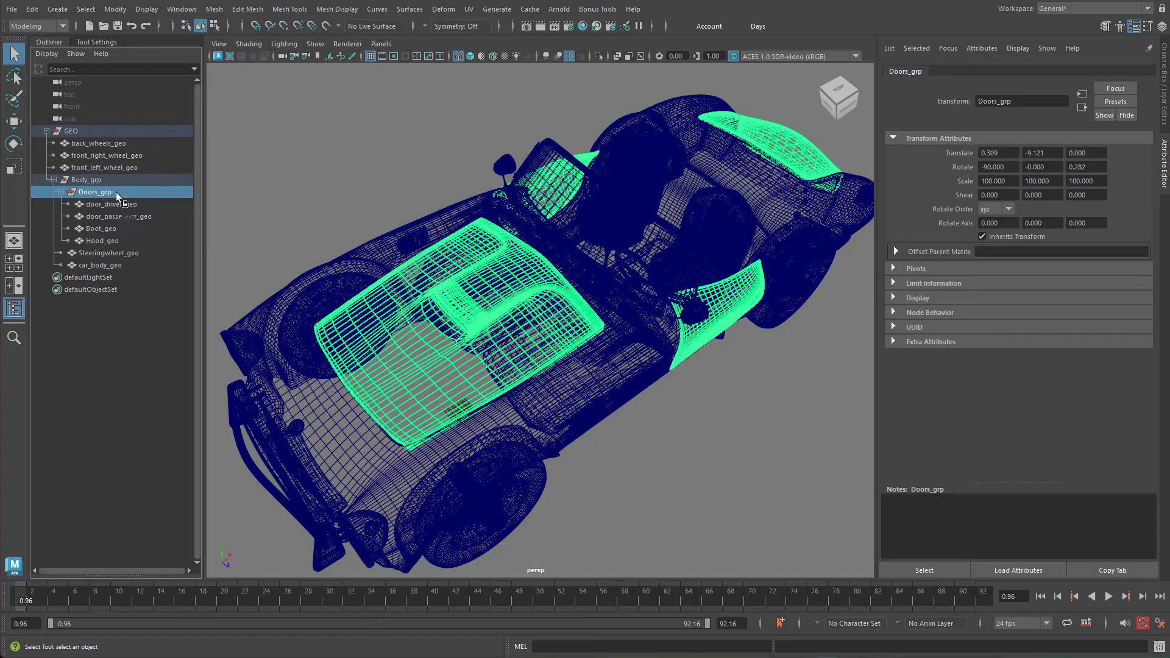
left_click(105, 252)
key("Down")
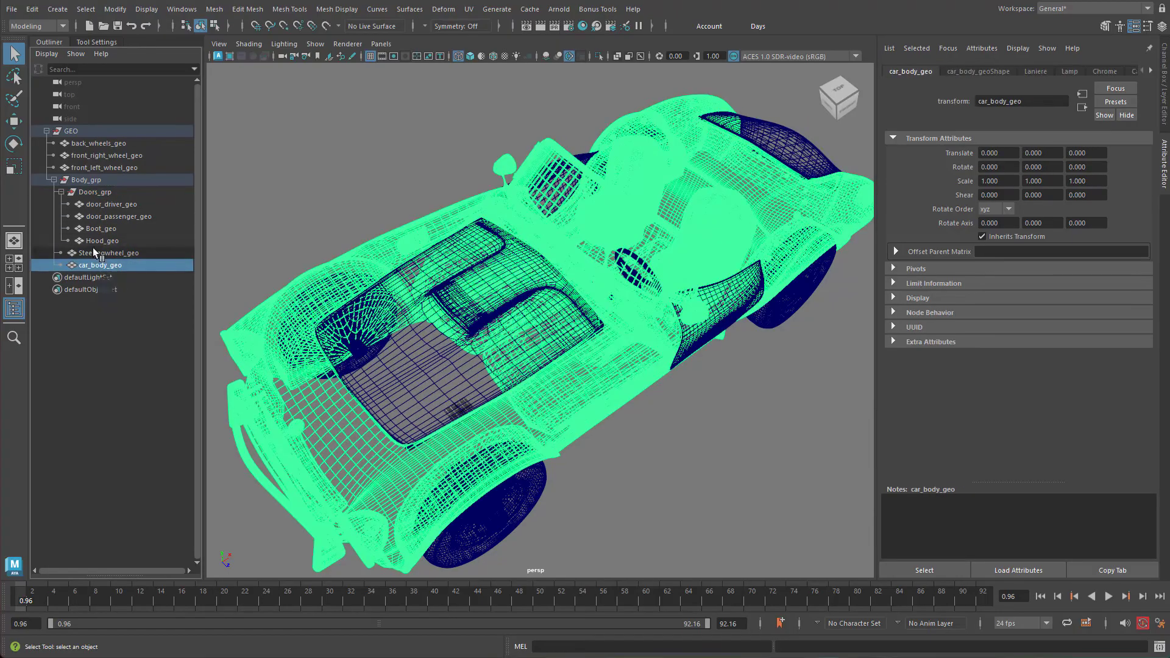
Step: Collapse Doors_grp, Body_grp and GEO in the hierarchy and clear the selection
left_click(61, 192)
left_click(55, 179)
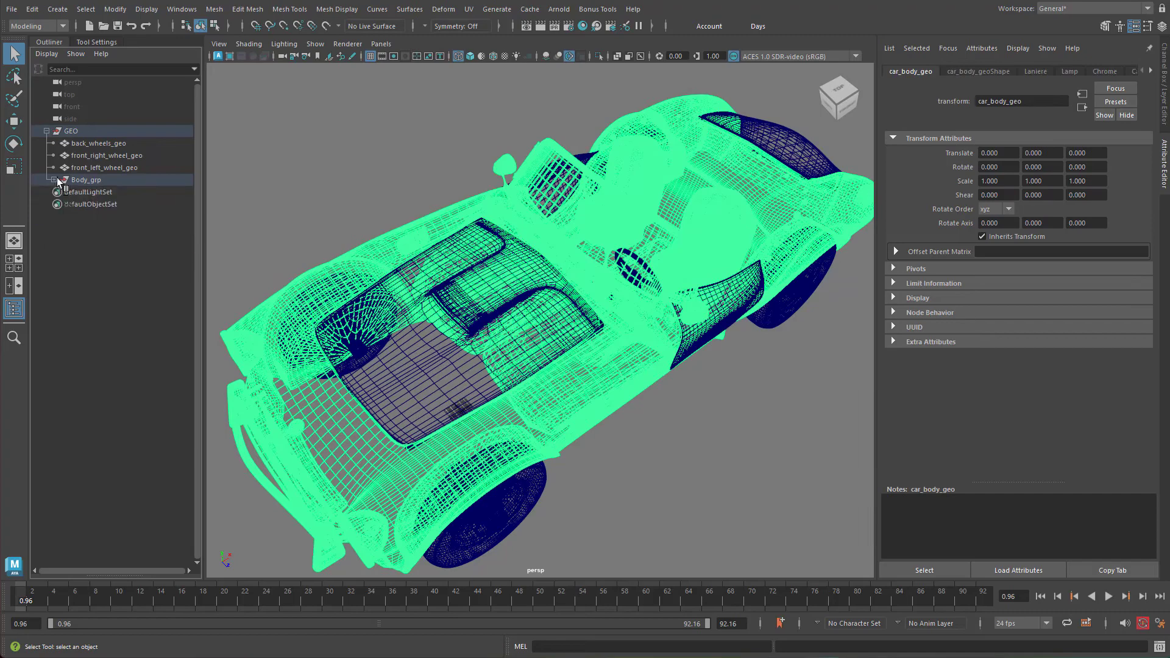
left_click(46, 131)
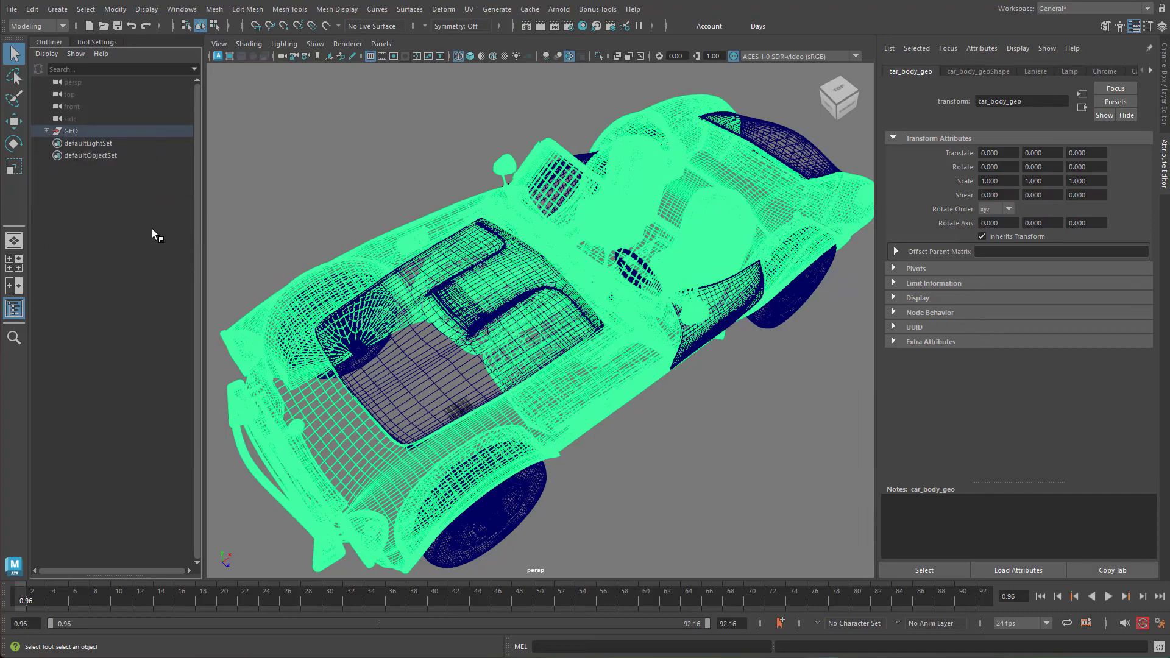
right_click_drag(637, 335, 552, 326, "alt")
left_click(678, 421)
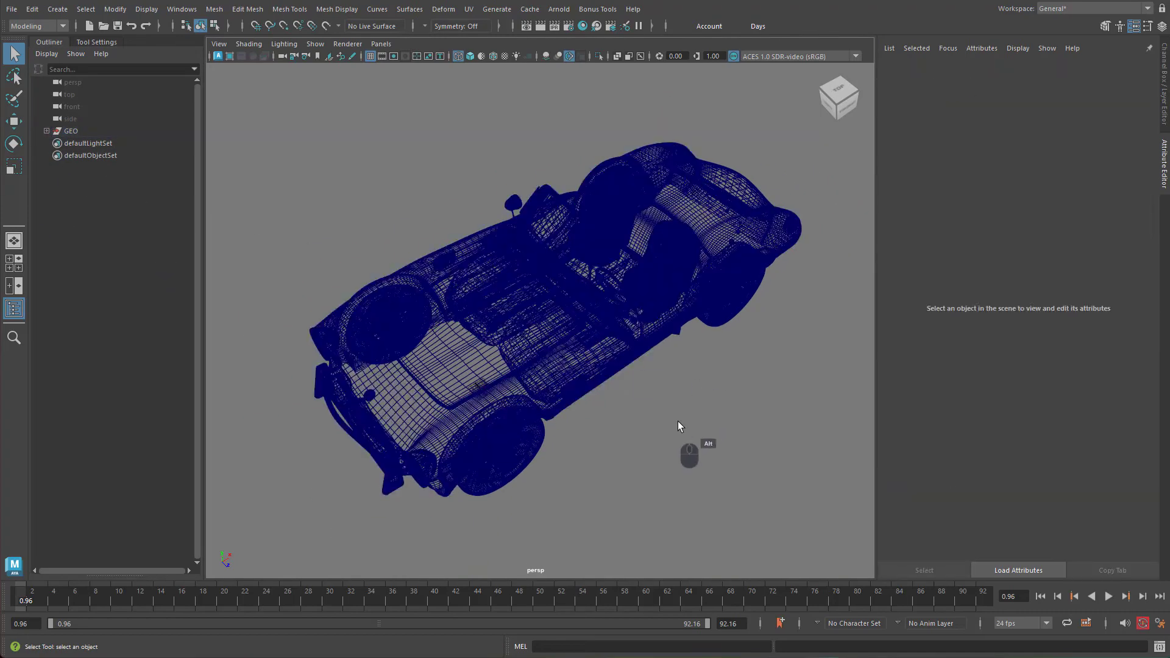
Step: Inspect the wireframe car from above, from the side and from low down, and locate the grid beneath it
left_click_drag(678, 421, 590, 397, "alt")
right_click_drag(590, 397, 666, 409, "alt")
middle_click_drag(666, 409, 659, 393, "alt")
left_click_drag(659, 393, 640, 346, "alt")
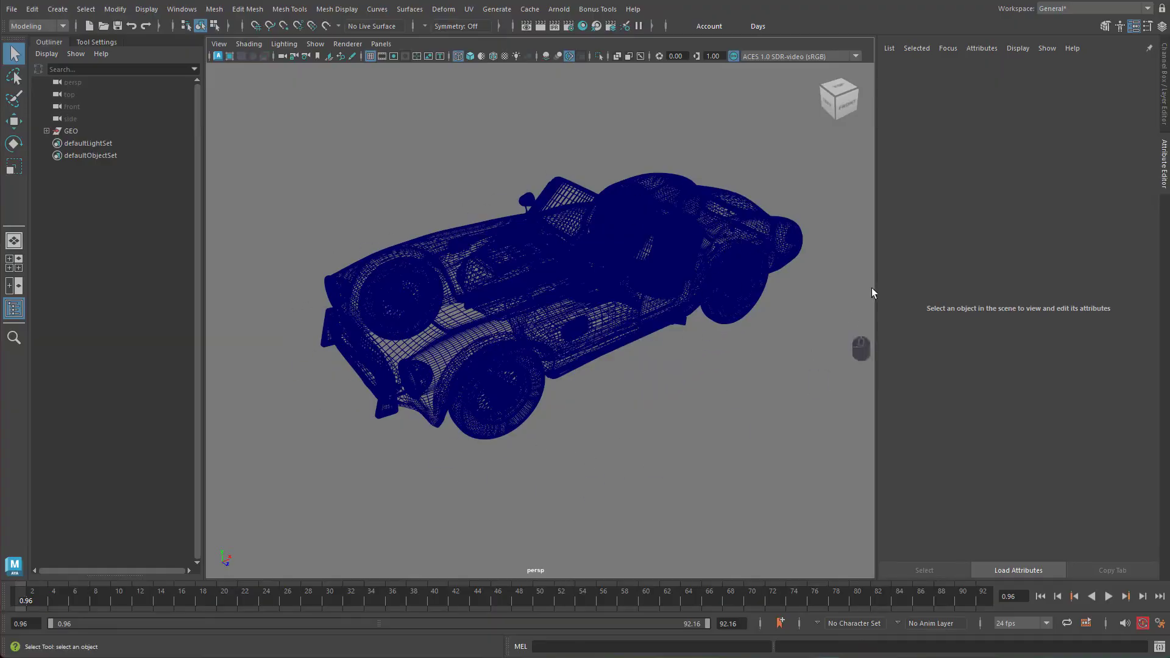
mouse_move(657, 404)
left_mouse_down("alt")
mouse_move(638, 434)
mouse_move(697, 405)
mouse_move(669, 374)
mouse_move(654, 382)
left_mouse_up("alt")
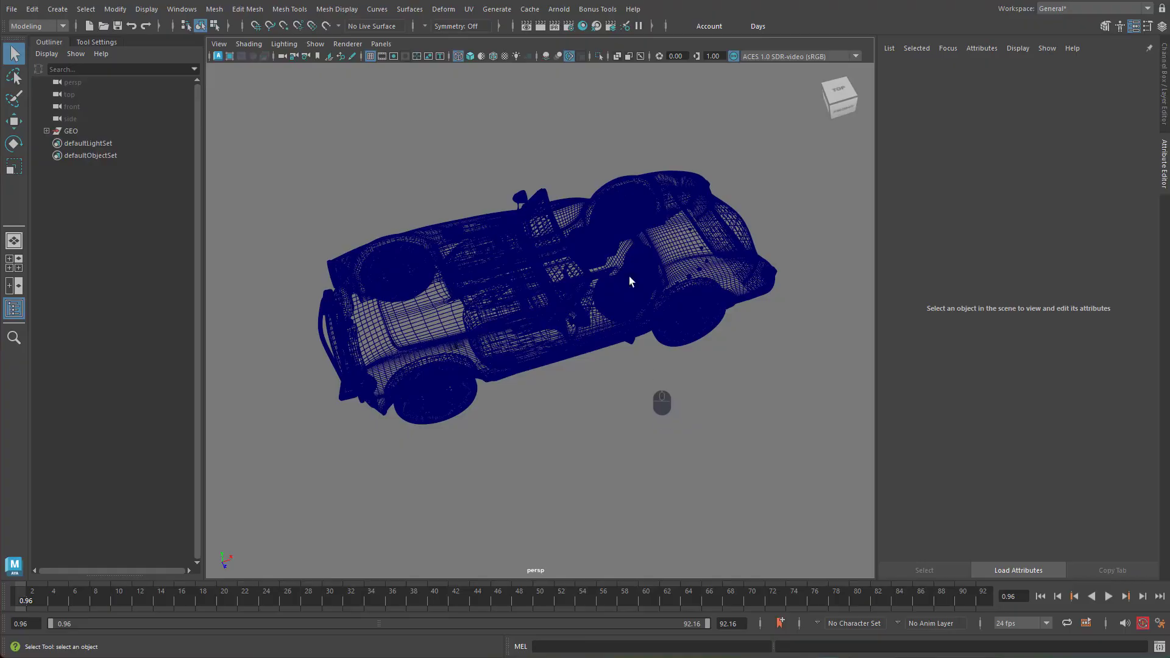
left_click_drag(688, 487, 514, 338, "alt")
right_click_drag(515, 338, 482, 376, "alt")
left_click_drag(483, 376, 548, 416, "alt")
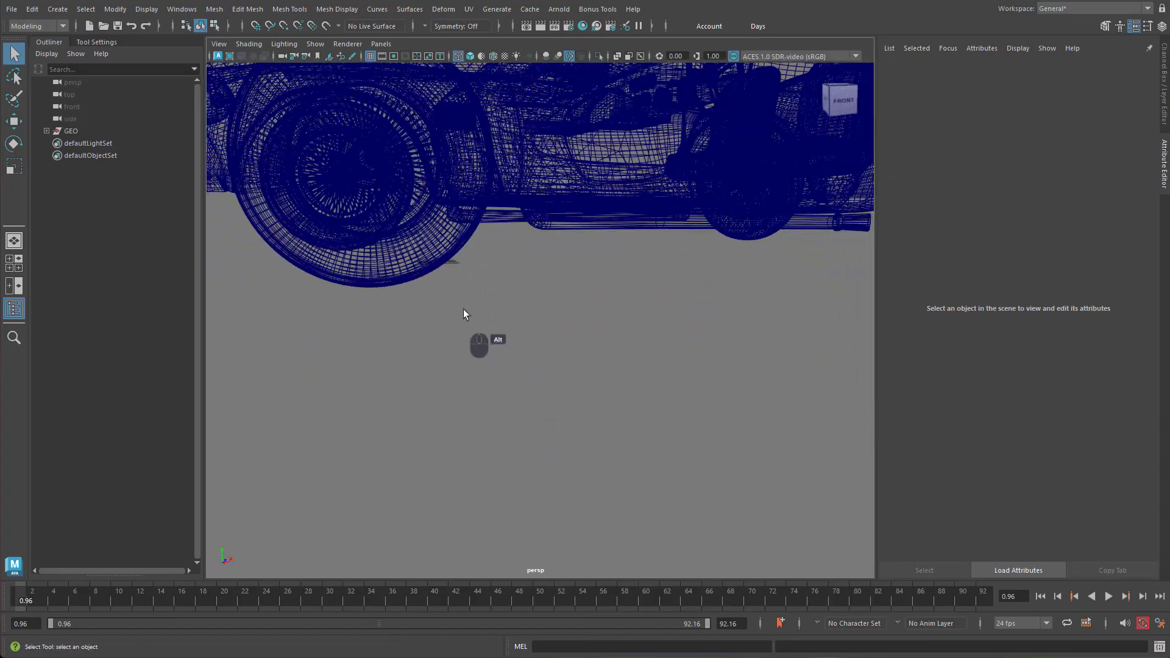
left_click_drag(463, 309, 506, 335, "alt")
right_click_drag(506, 335, 601, 377, "alt")
left_click_drag(601, 377, 659, 384, "alt")
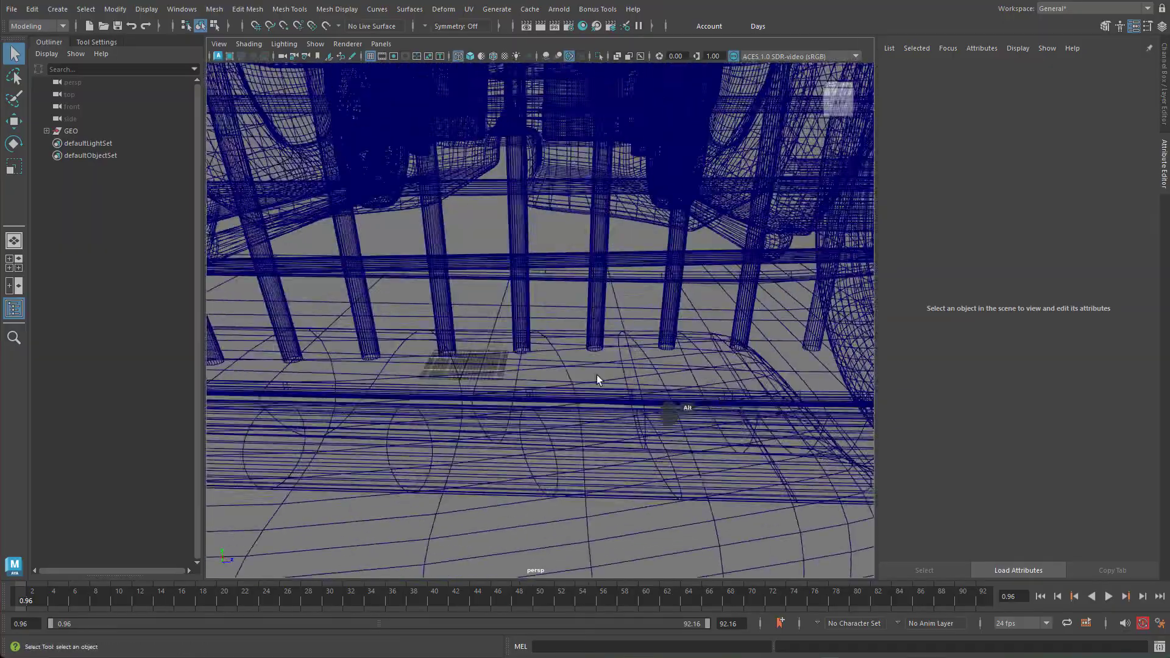
right_click_drag(594, 378, 636, 373, "alt")
middle_click_drag(509, 399, 536, 393, "alt")
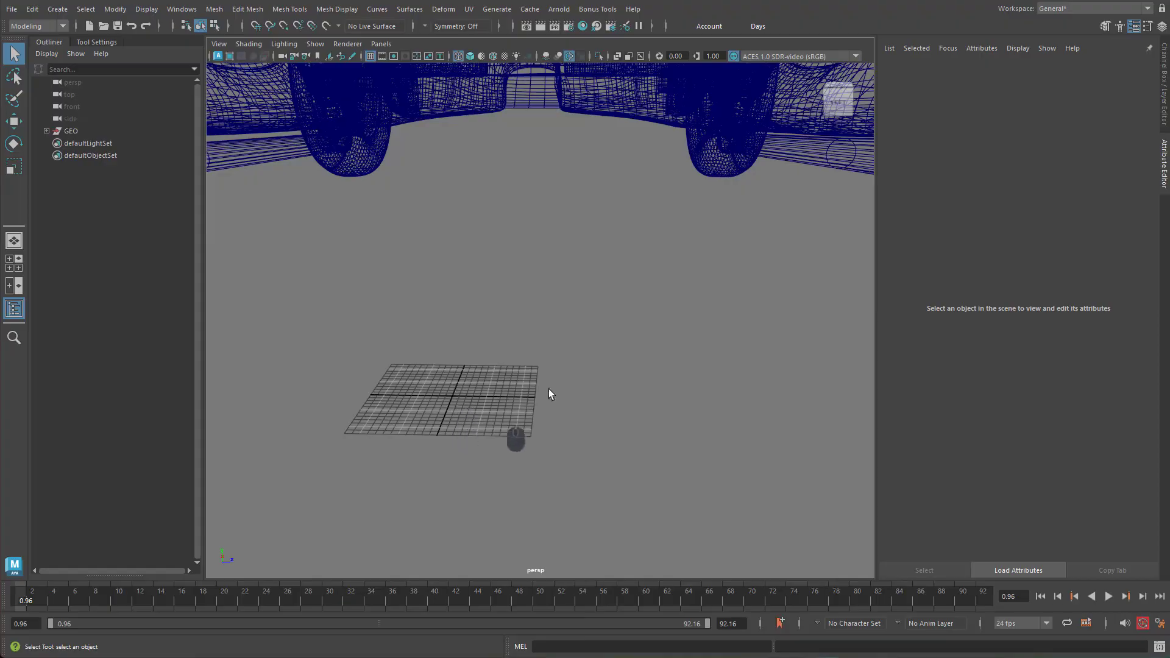
left_click_drag(549, 393, 462, 362, "alt")
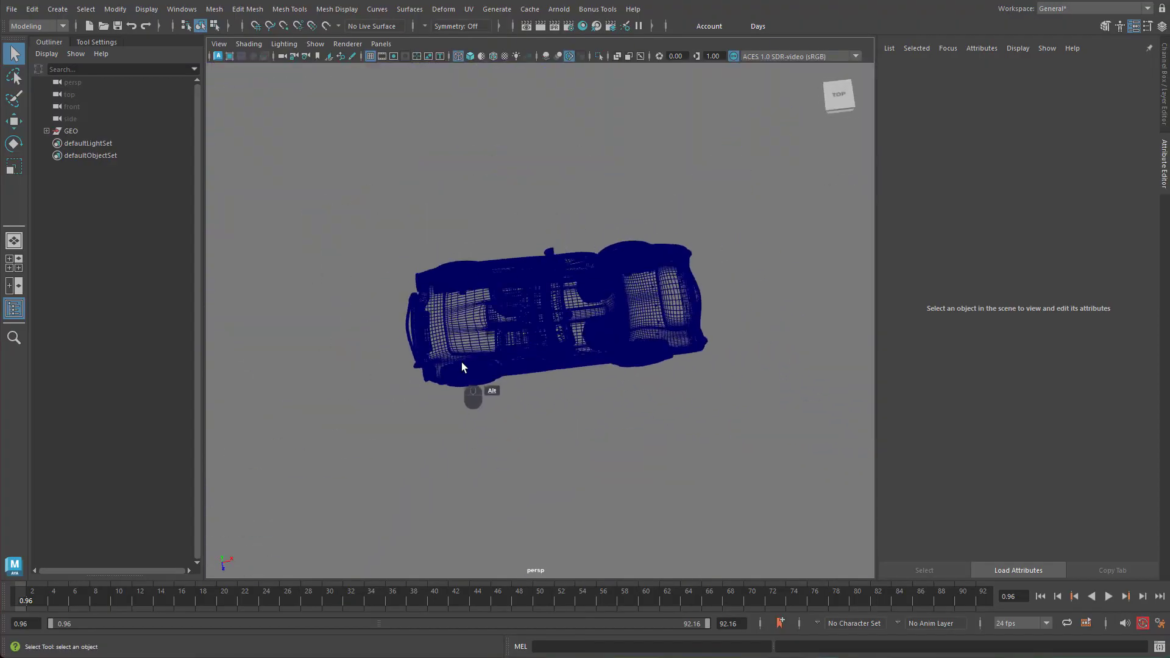
Step: Frame the grid at the scene's origin closely from above so that it fills the viewport
right_click_drag(463, 362, 712, 319, "alt")
middle_click_drag(527, 365, 704, 330, "alt")
right_click_drag(513, 326, 746, 308, "alt")
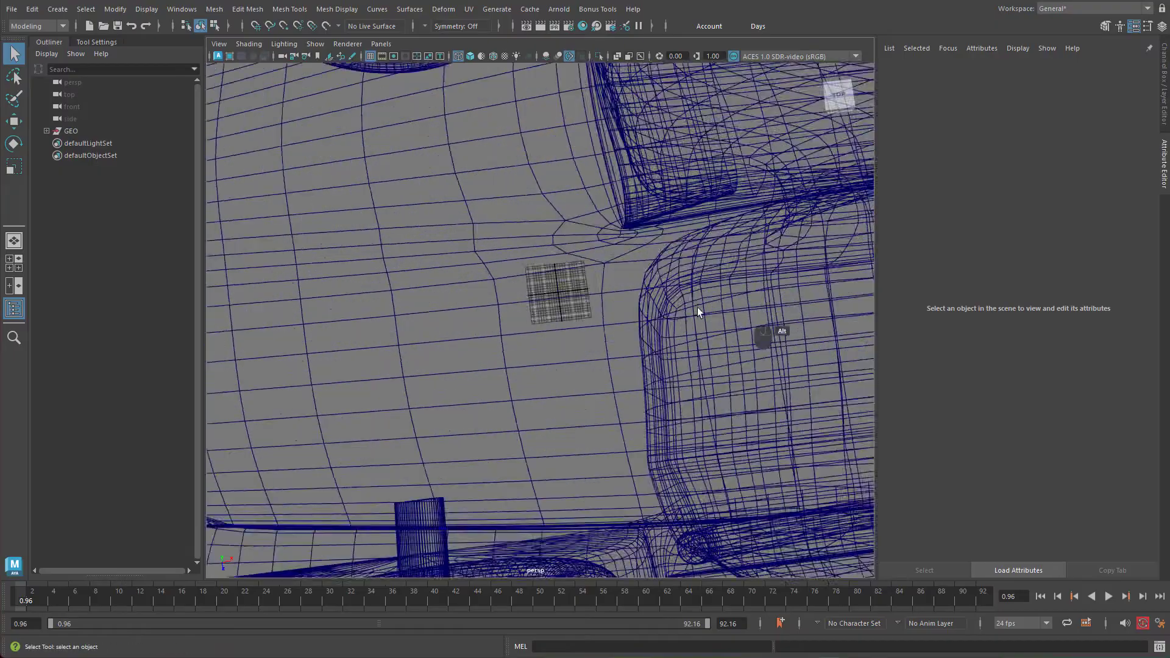
right_click_drag(650, 288, 820, 249, "alt")
middle_click_drag(719, 312, 682, 360, "alt")
right_click_drag(585, 283, 714, 251, "alt")
middle_click_drag(634, 276, 607, 301, "alt")
right_click_drag(662, 267, 778, 233, "alt")
right_click_drag(665, 246, 770, 221, "alt")
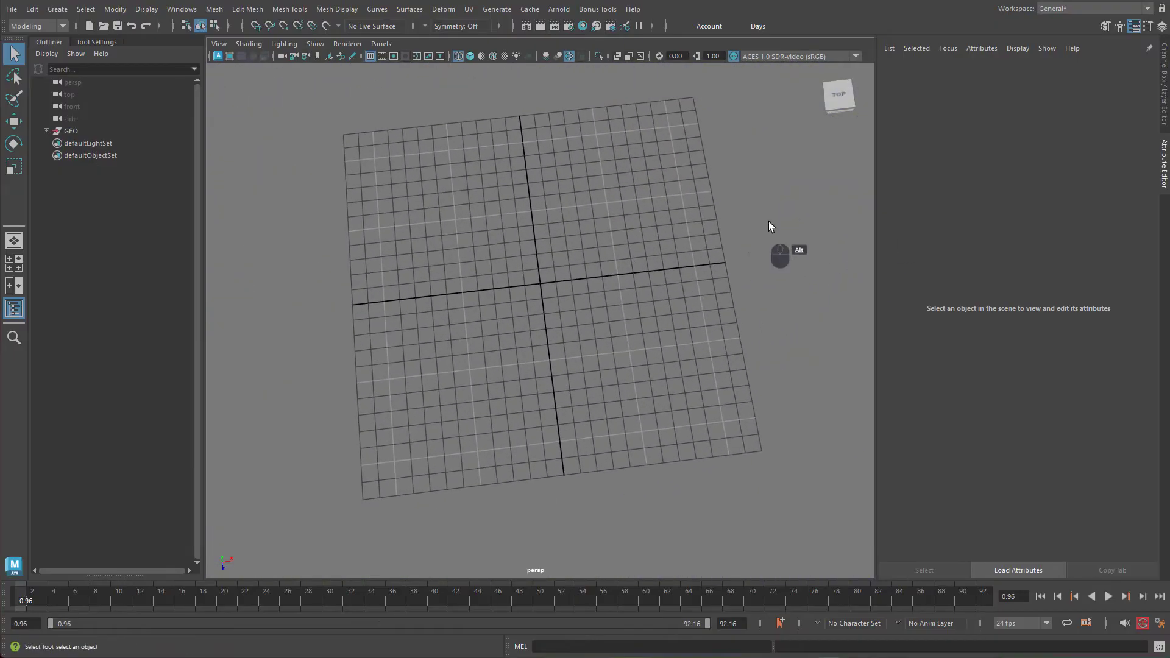
middle_click_drag(726, 225, 719, 239, "alt")
right_click_drag(595, 251, 802, 203, "alt")
middle_click_drag(723, 229, 716, 239, "alt")
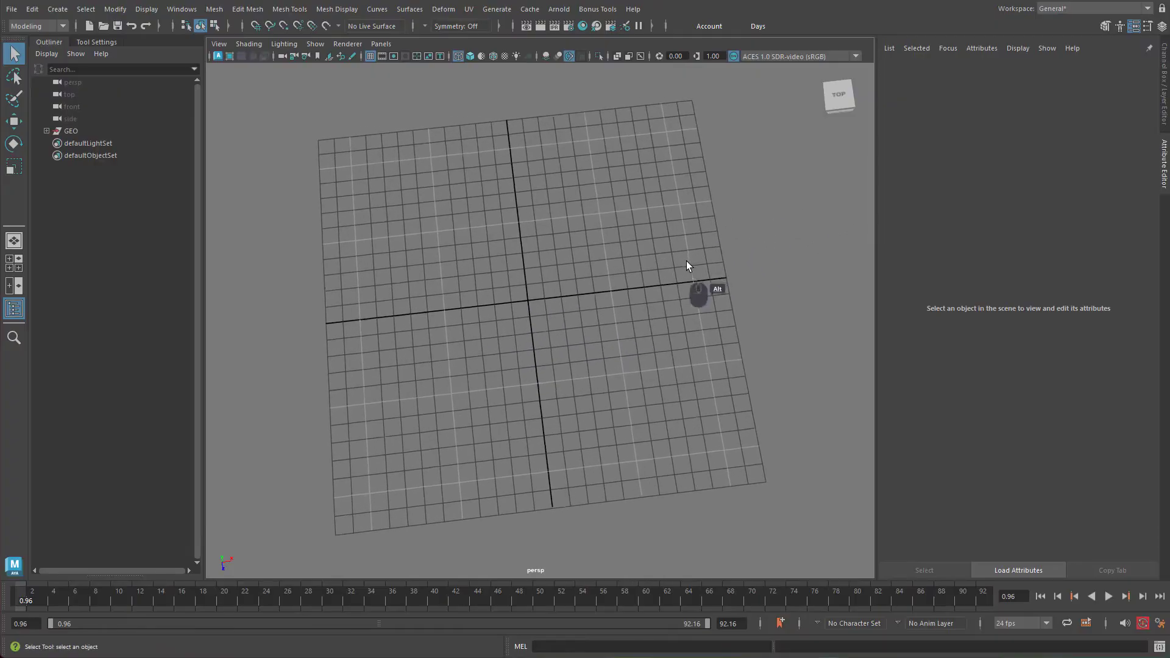
left_click_drag(686, 262, 678, 273, "alt")
middle_click_drag(653, 272, 645, 289, "alt")
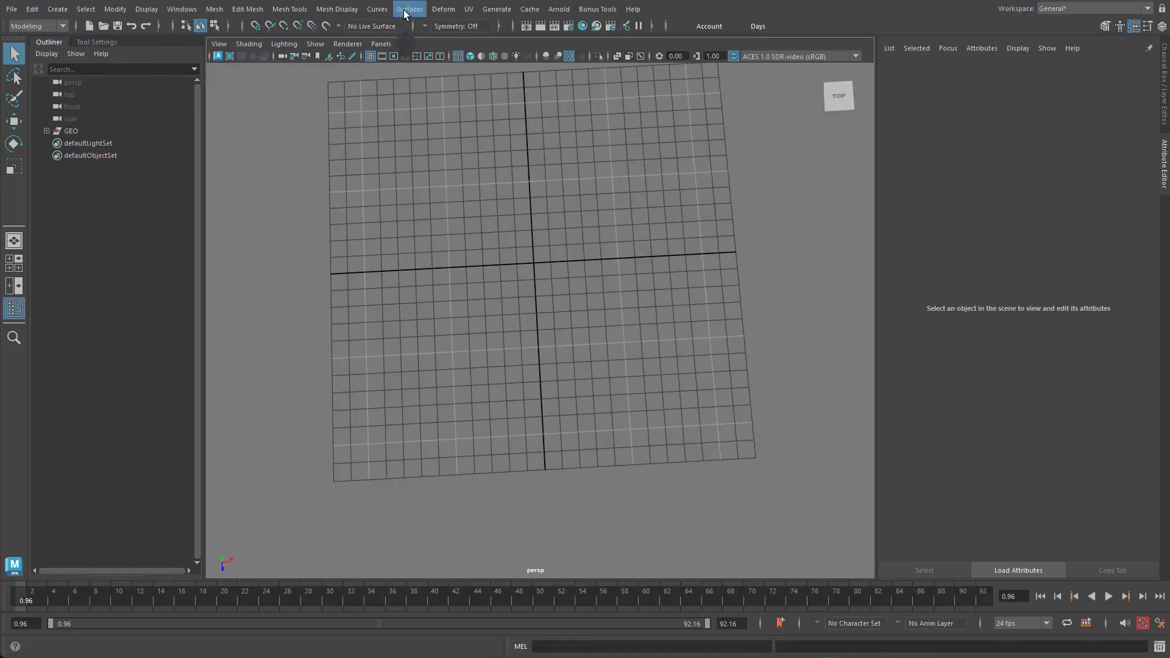
Step: Draw a closed rectangular EP curve of degree 1 Linear, about 20 by 10 cm, centred on the grid's origin
left_click(379, 12)
mouse_move(150, 12)
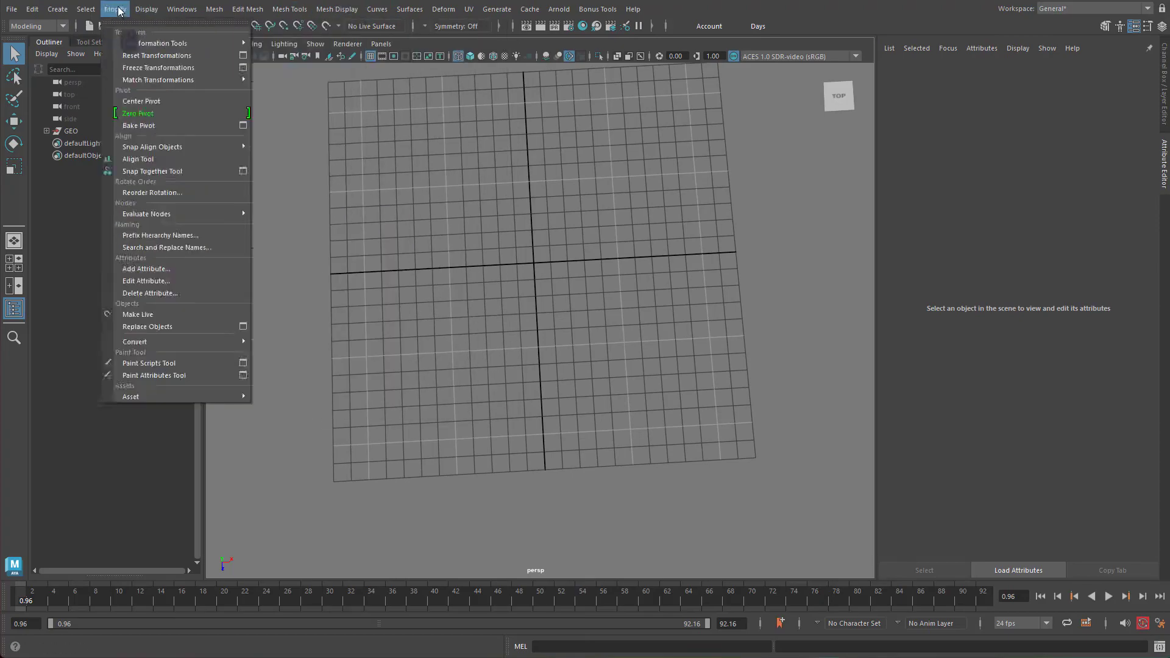
mouse_move(55, 12)
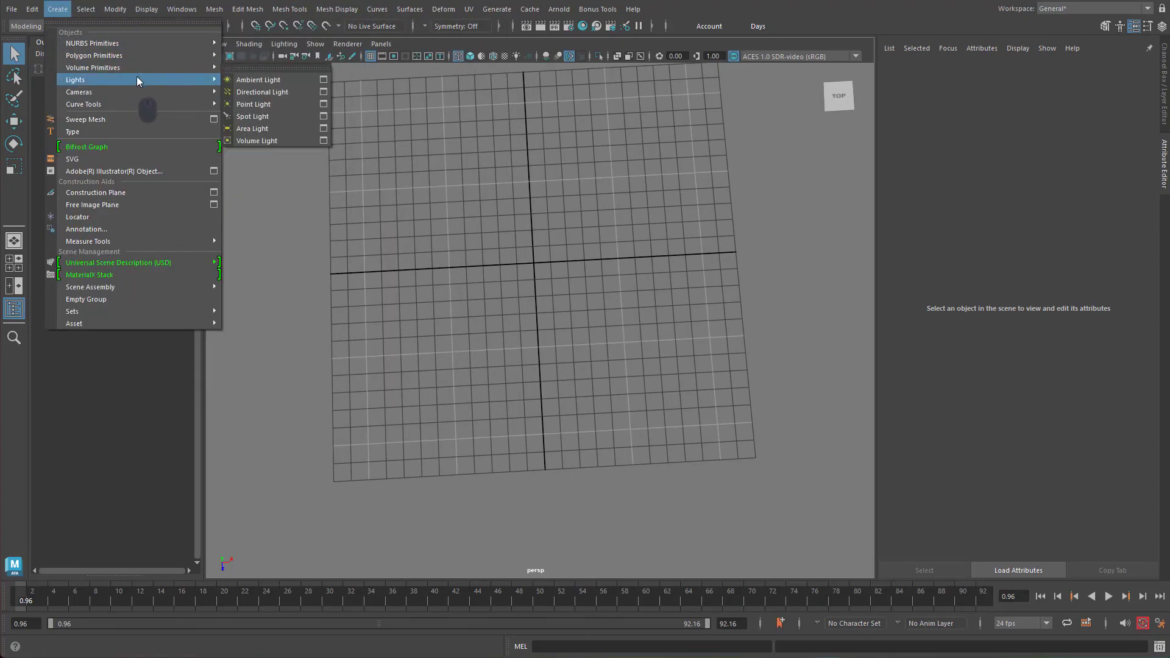
mouse_move(141, 105)
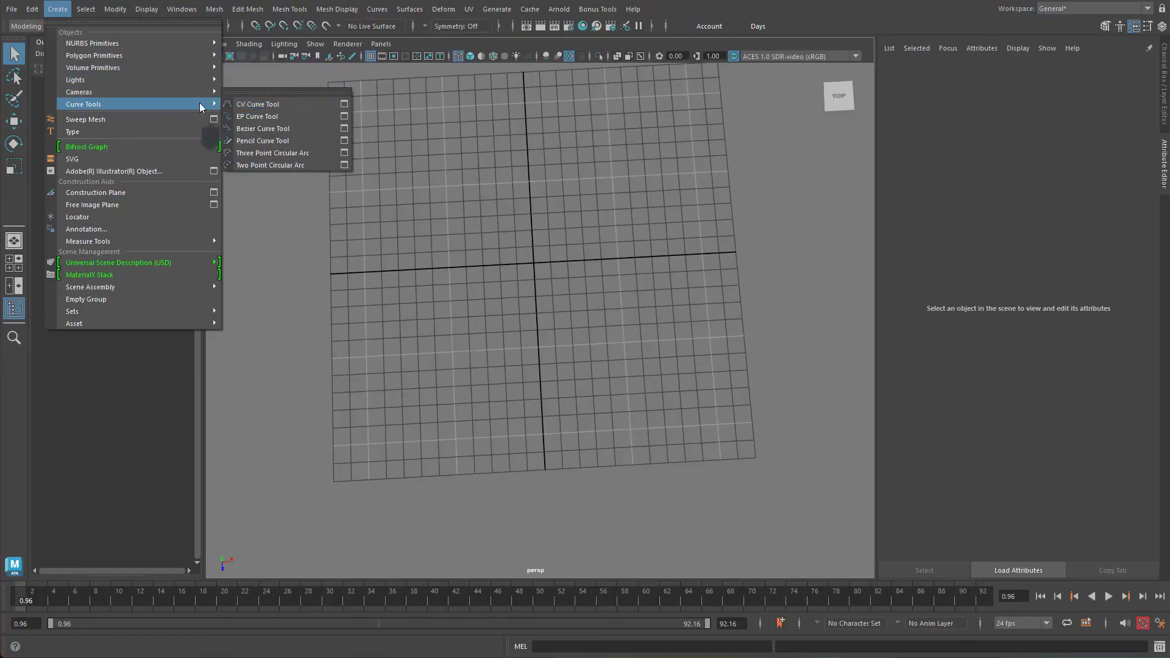
left_click(345, 117)
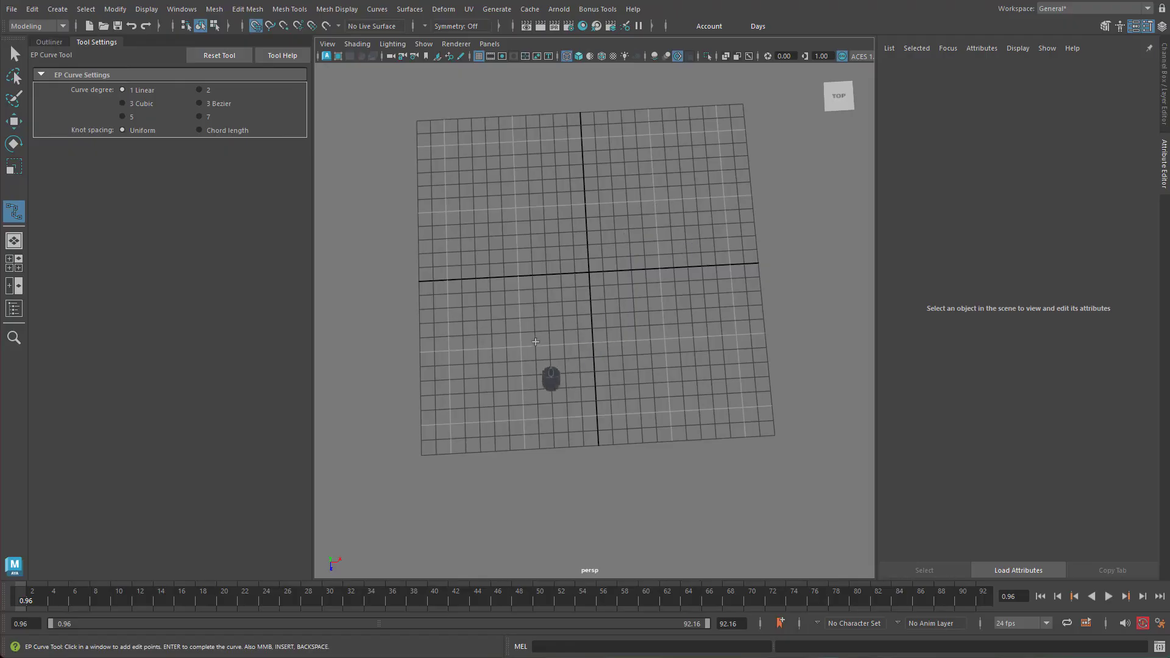
left_click(451, 352)
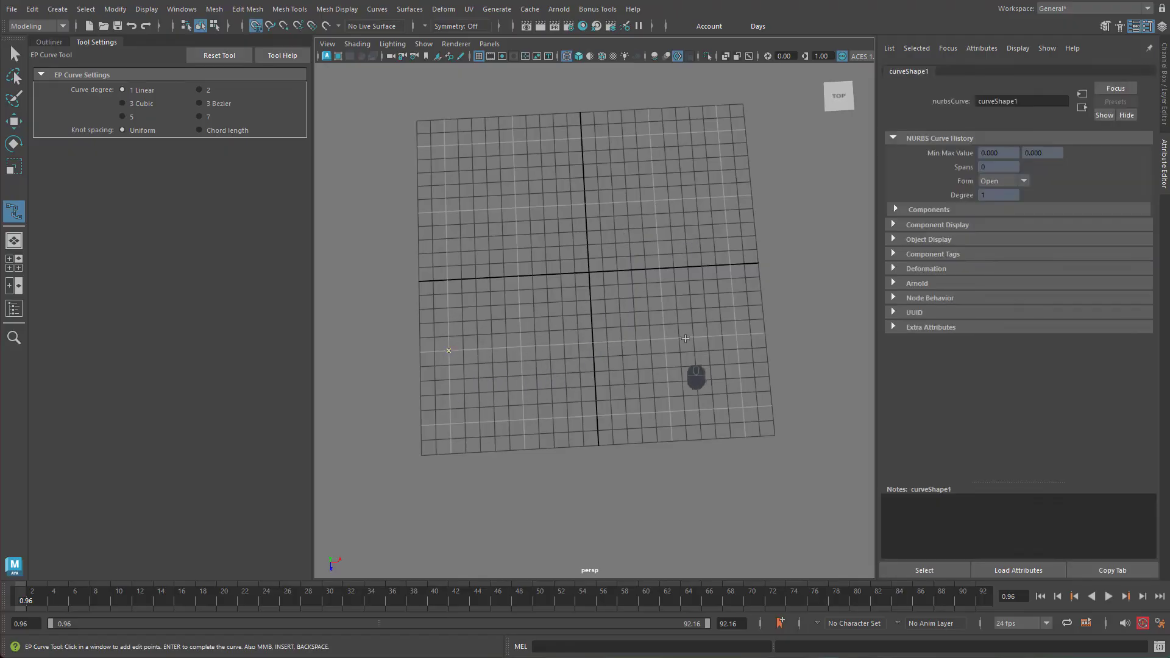
left_click(738, 335)
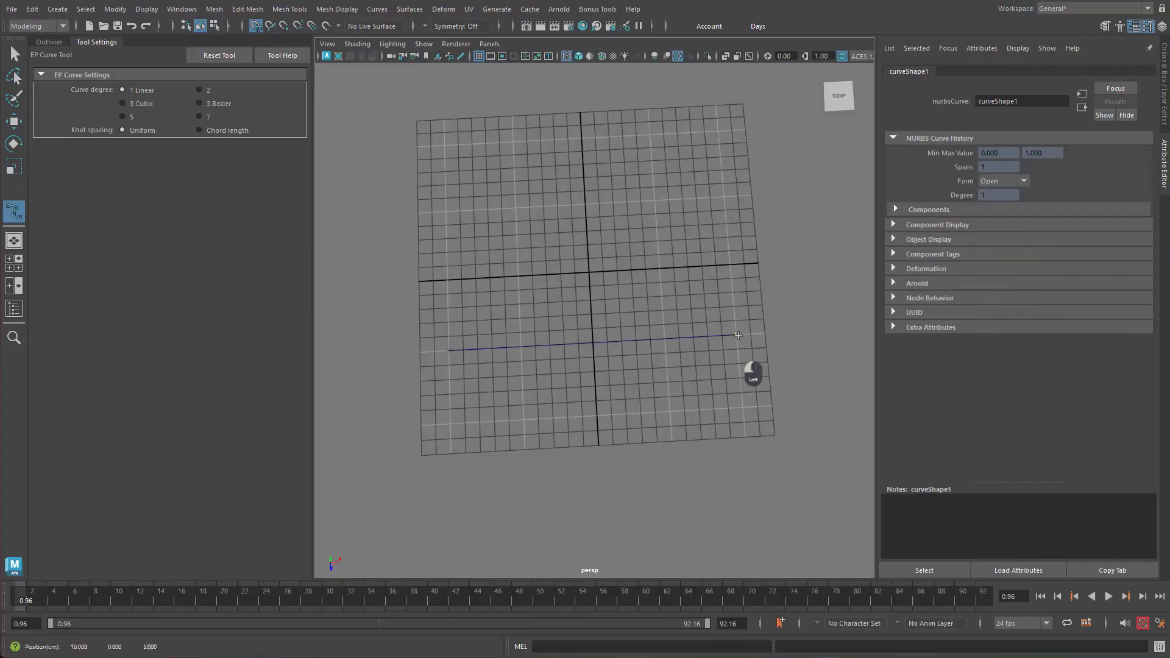
left_click(724, 197)
left_click(447, 212)
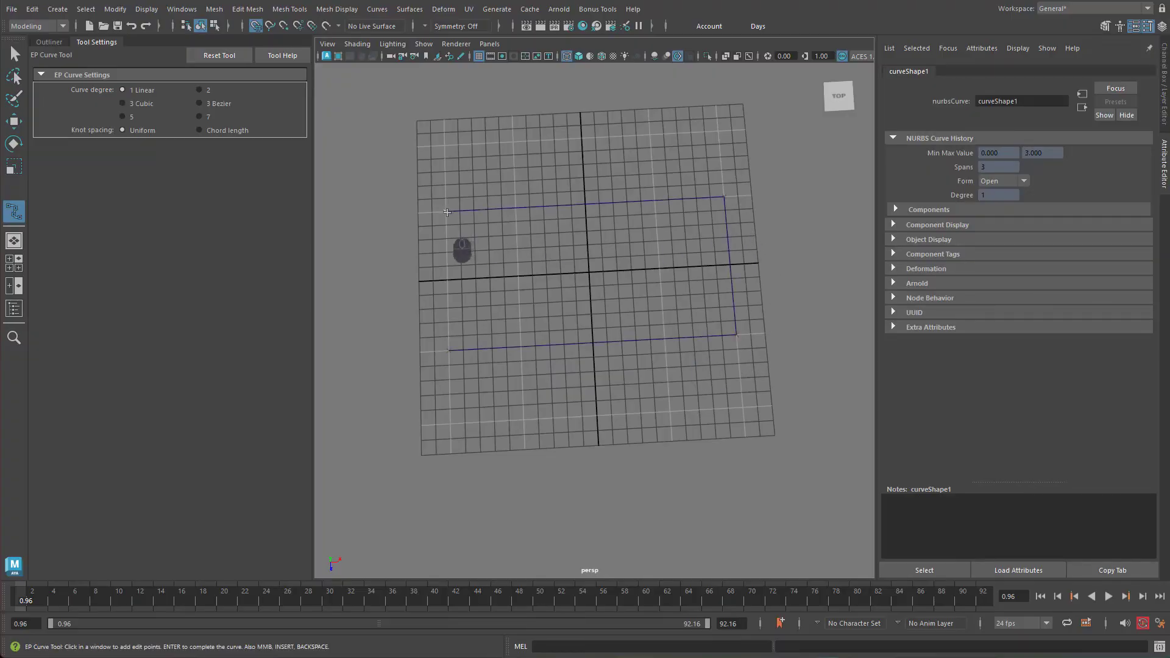
left_click(449, 351)
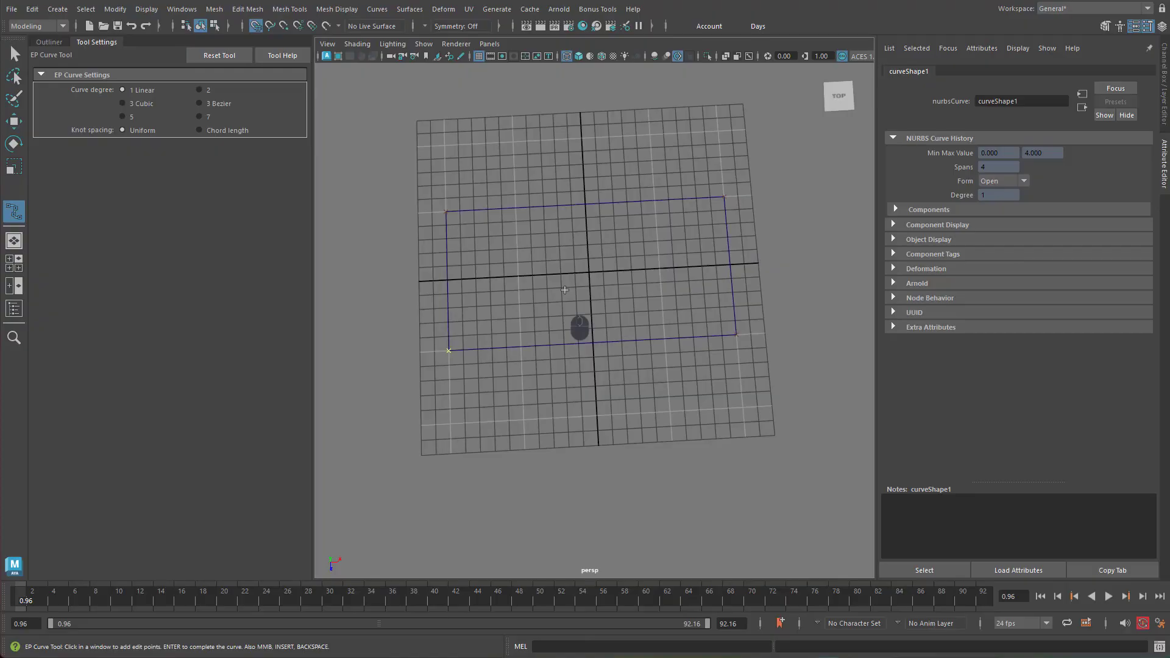
key("Return")
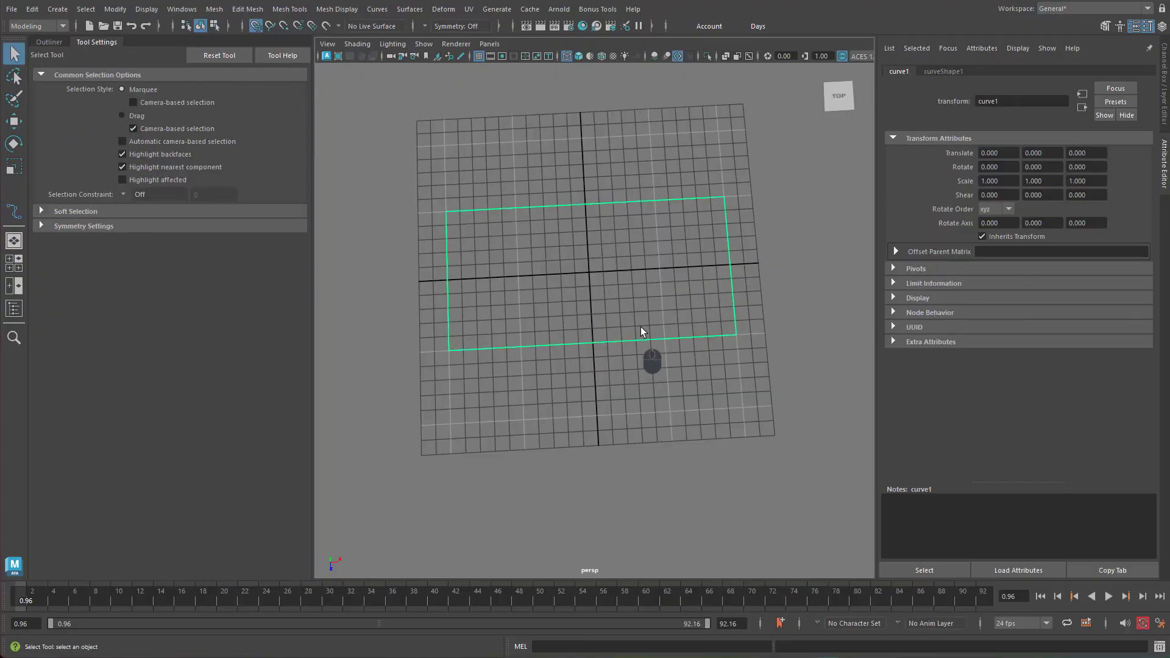
Step: Rename the rectangular curve root_ctrl and scale it up uniformly to about 5.005
left_click(48, 41)
double_click(82, 142)
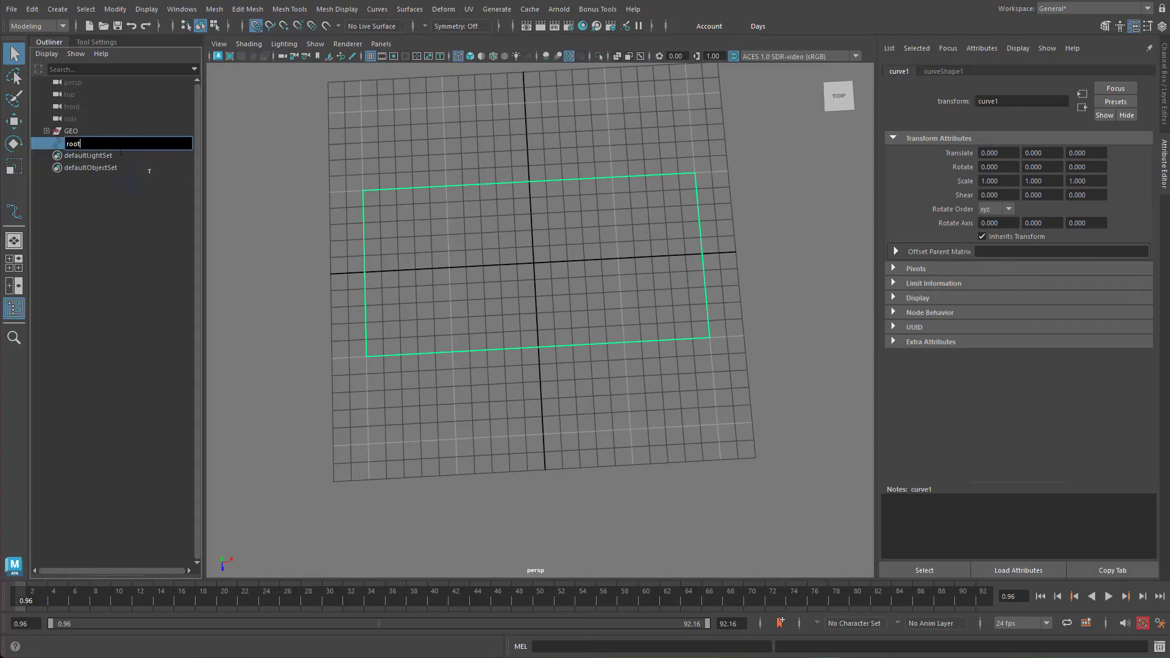
type("root_ctrl")
key("Return")
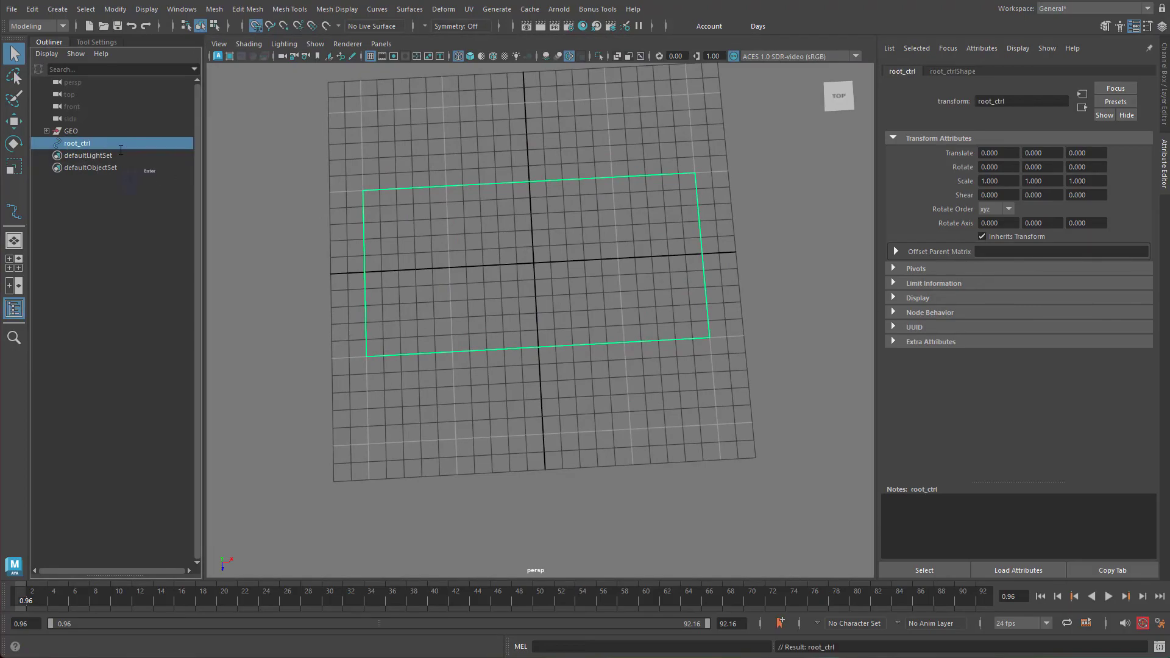
key("r")
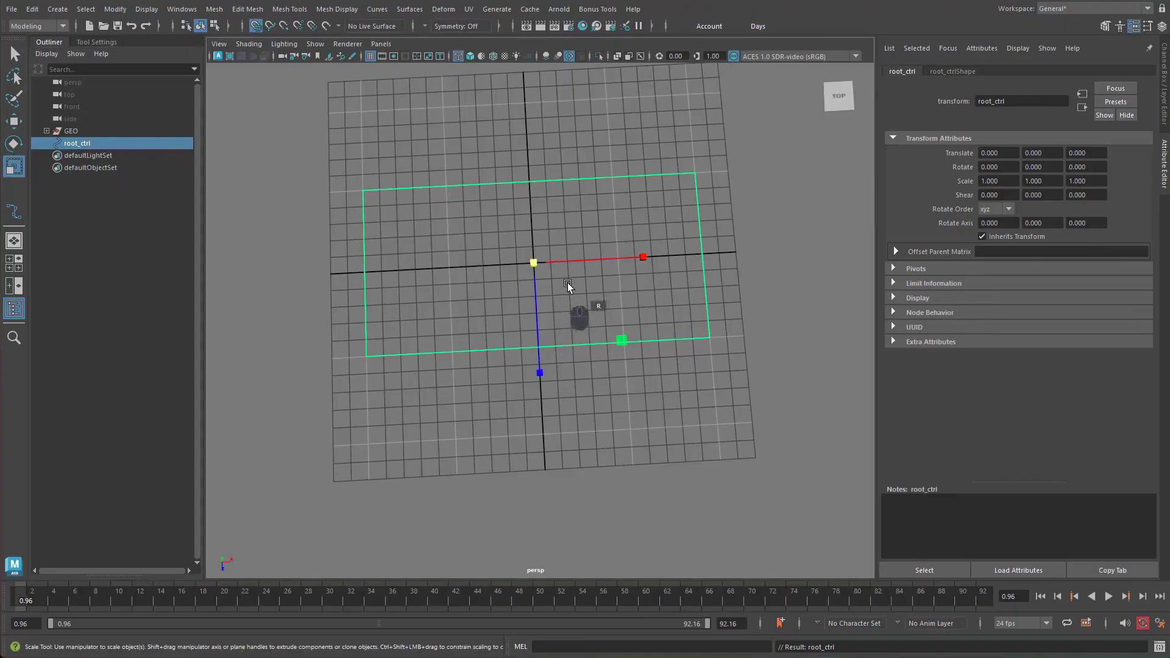
left_click_drag(534, 262, 778, 263)
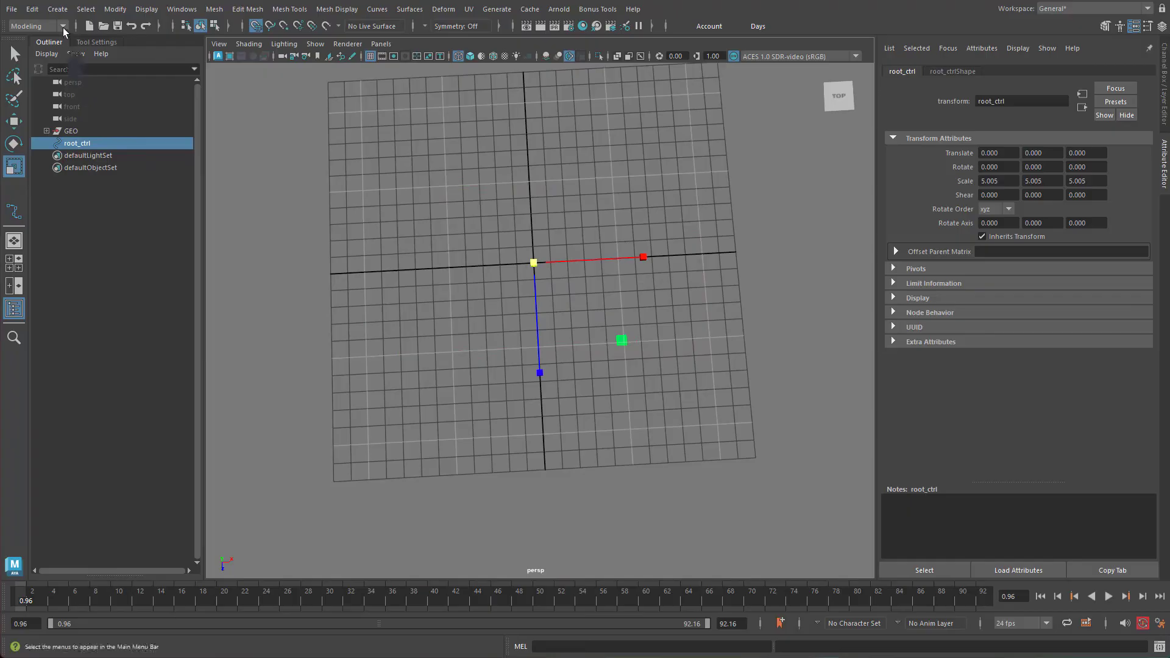
Step: Draw a closed square linear EP curve, about 10 by 10 cm, centred on the grid's origin
left_click(13, 213)
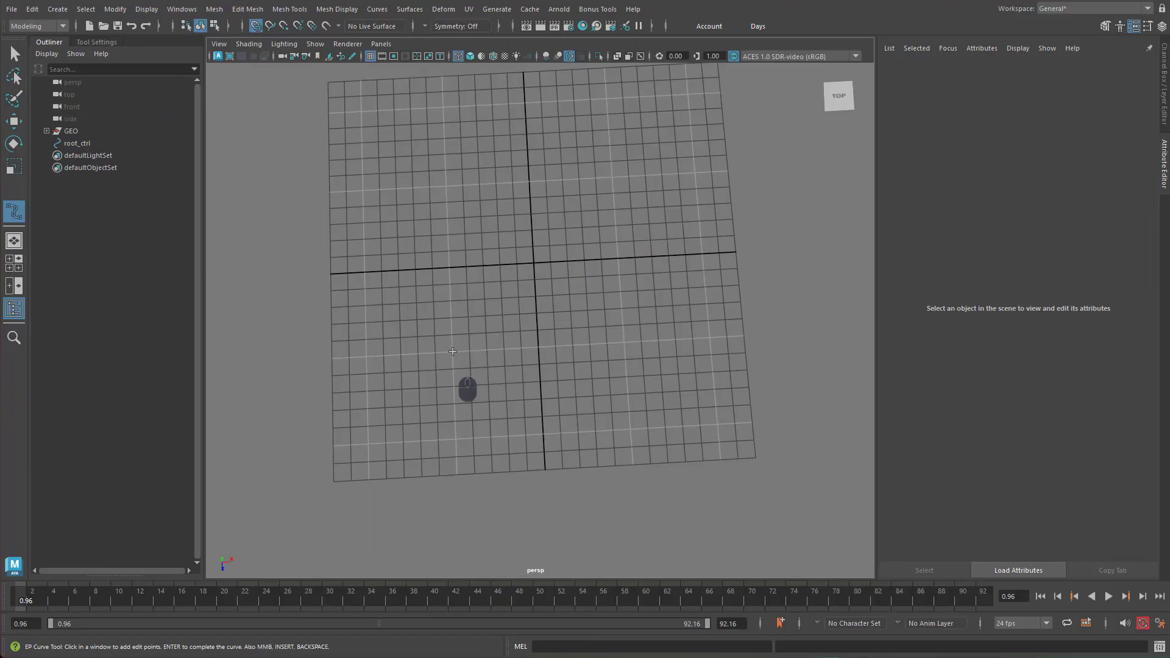
left_click(452, 352)
left_click(446, 186)
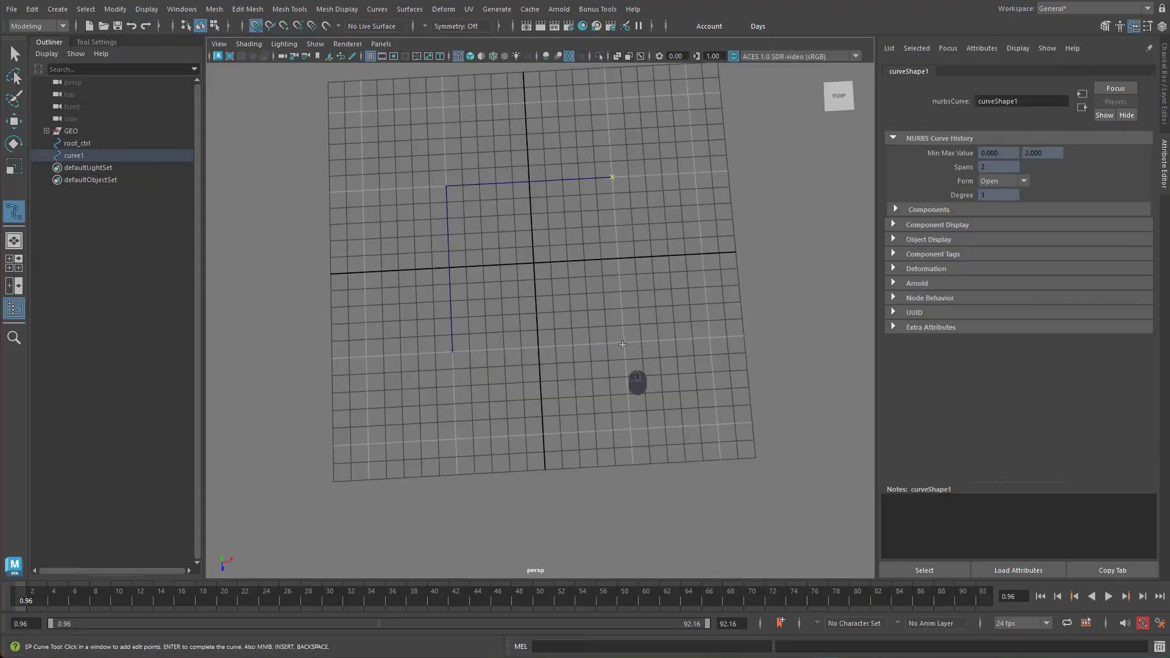
left_click(624, 342)
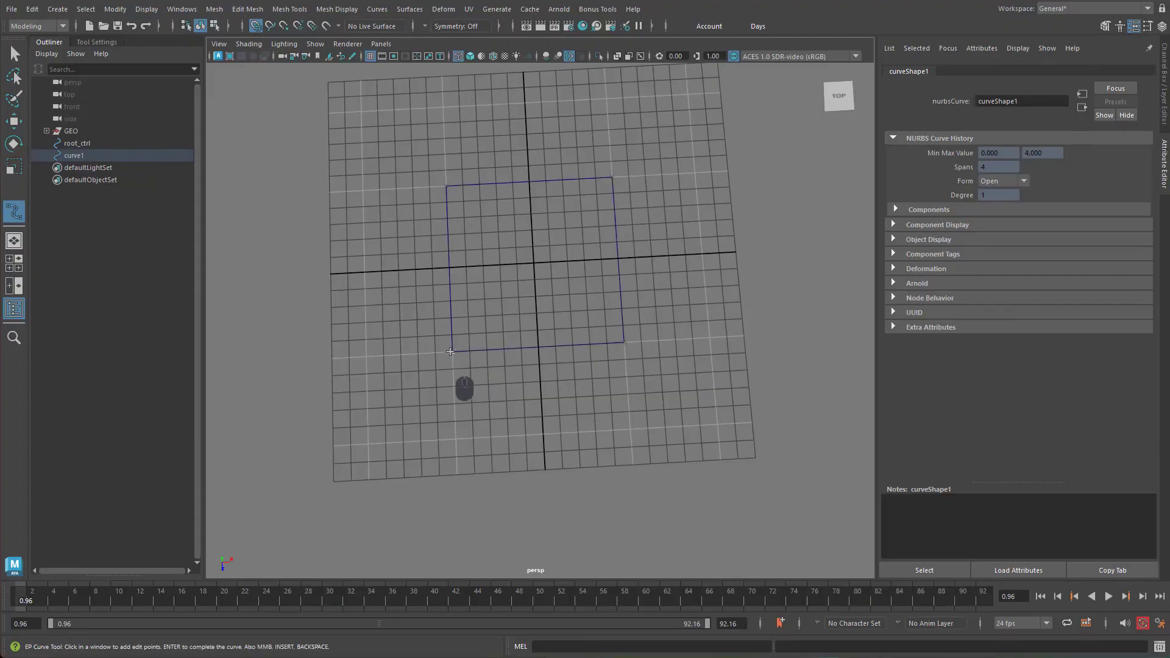
key("Return")
key("r")
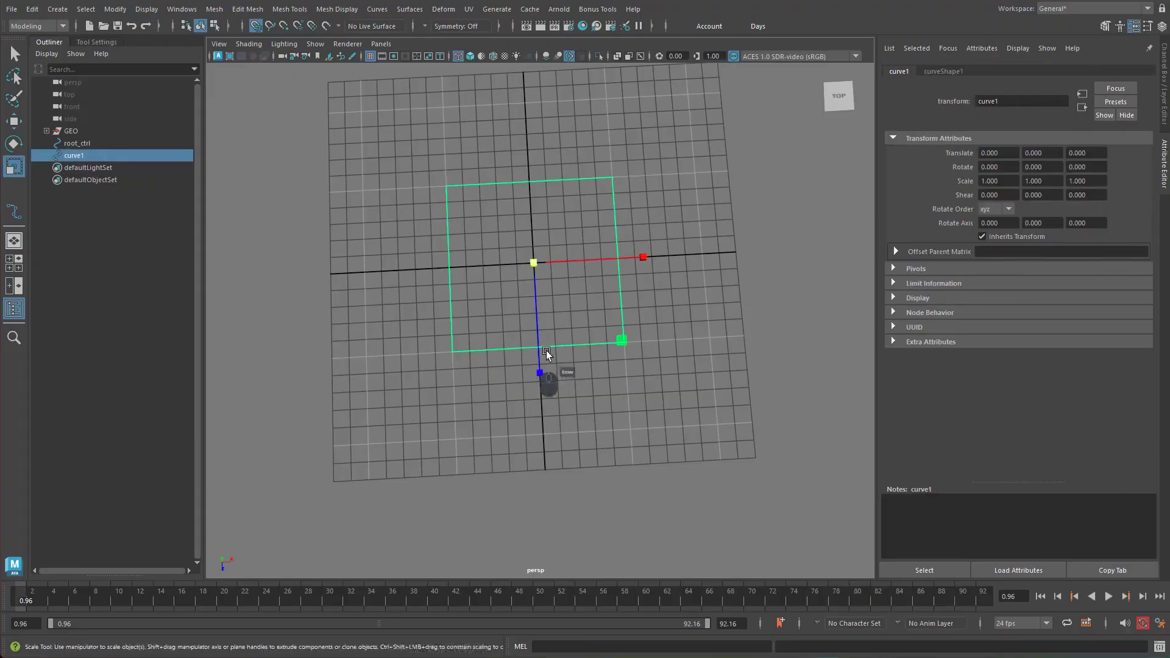
Step: Rename the new square curve tilt_ctrl_frame
double_click(79, 155)
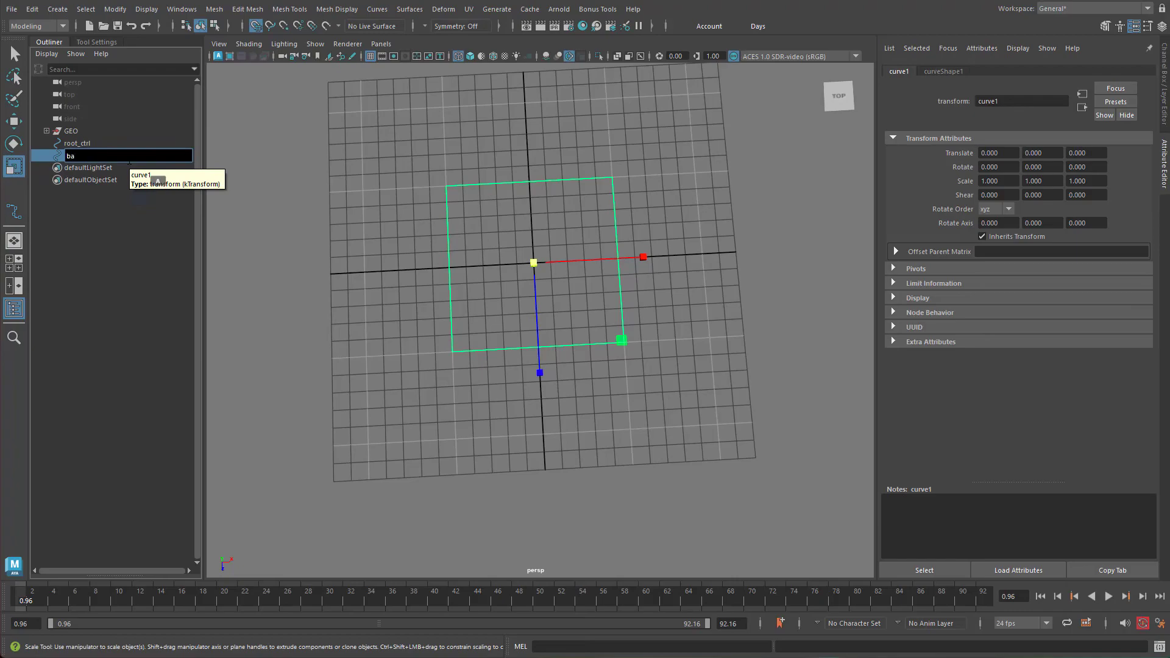
key("BackSpace")
key("BackSpace")
type("tilt_ctrl")
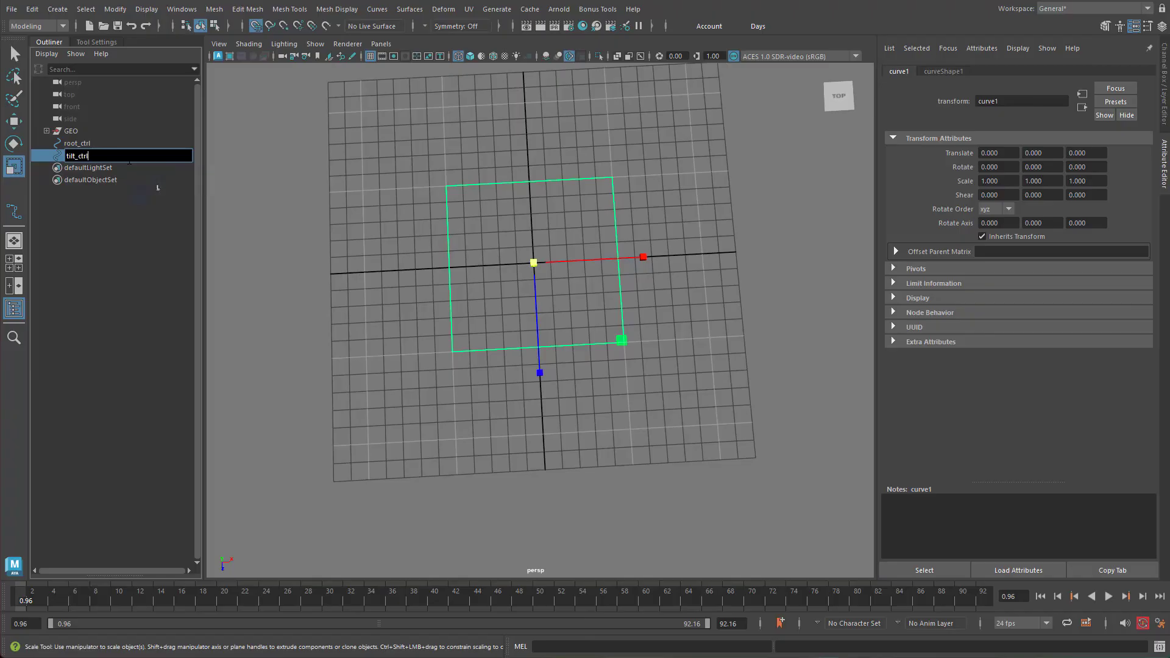
type("_frame")
key("Return")
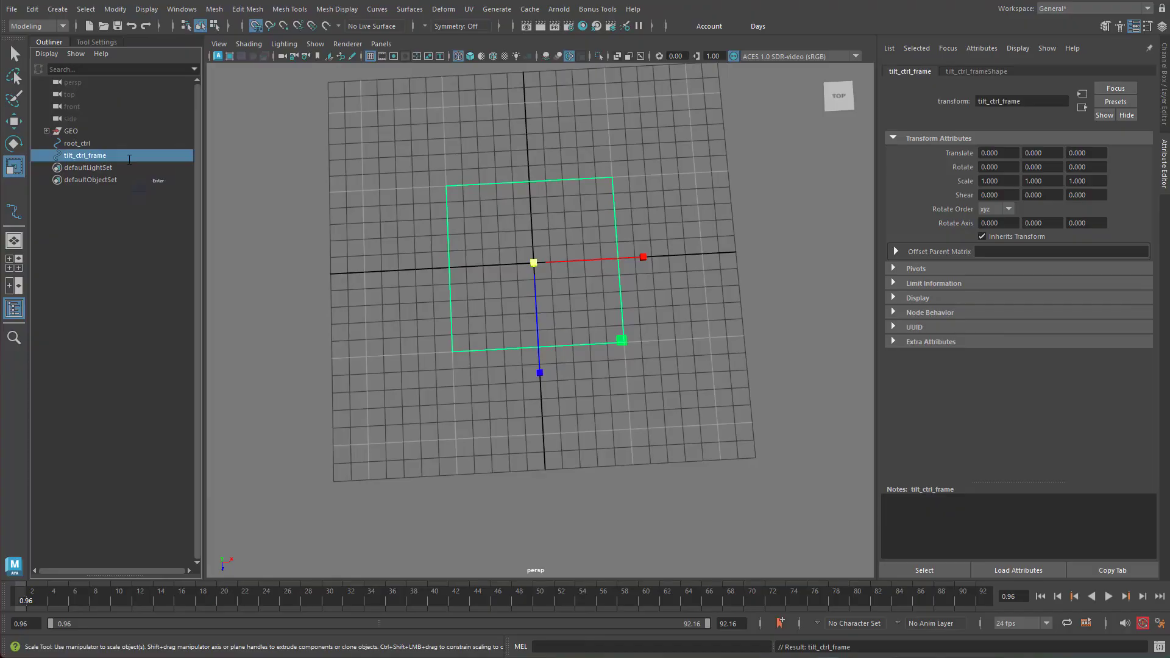
left_click(63, 10)
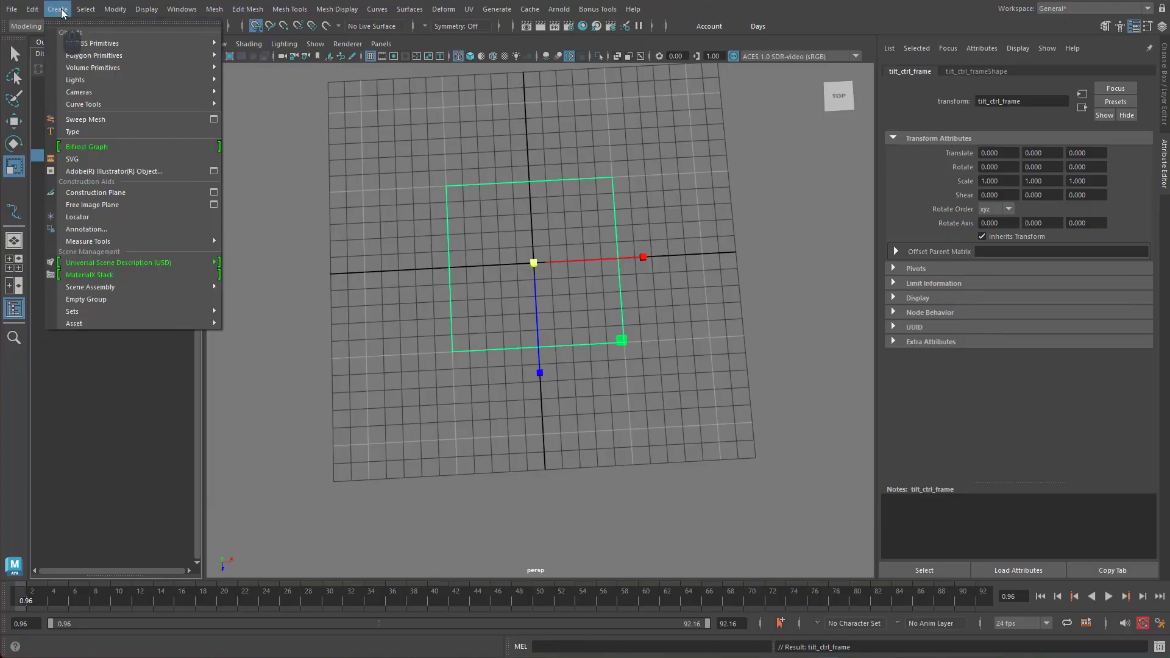
left_click(519, 277)
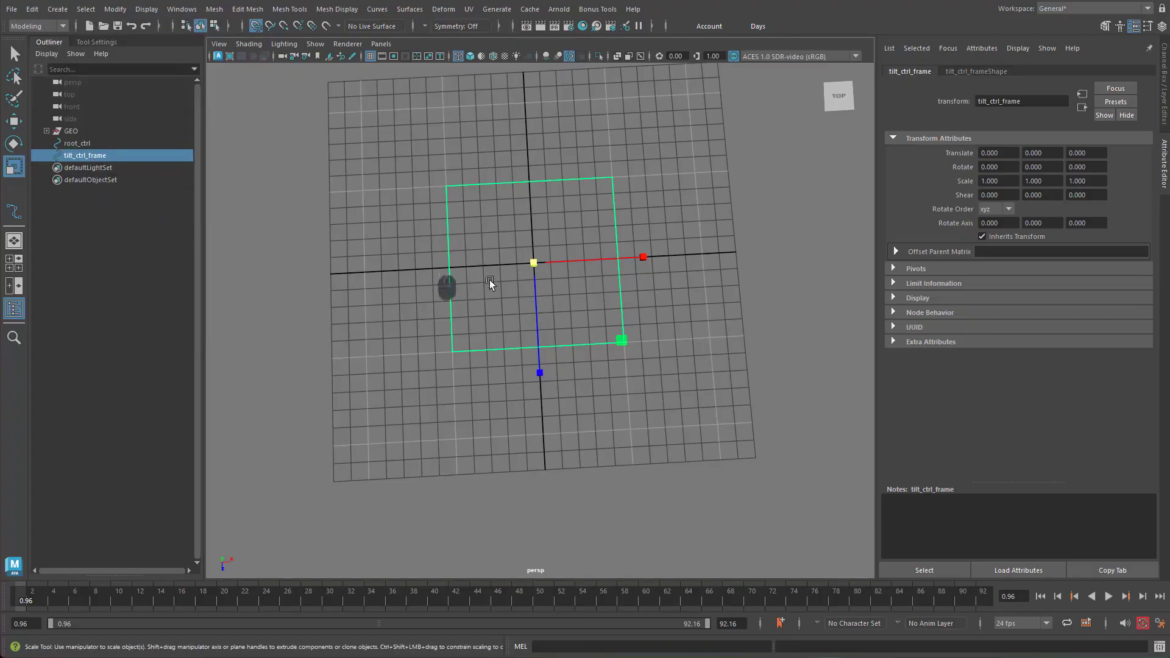
key("e")
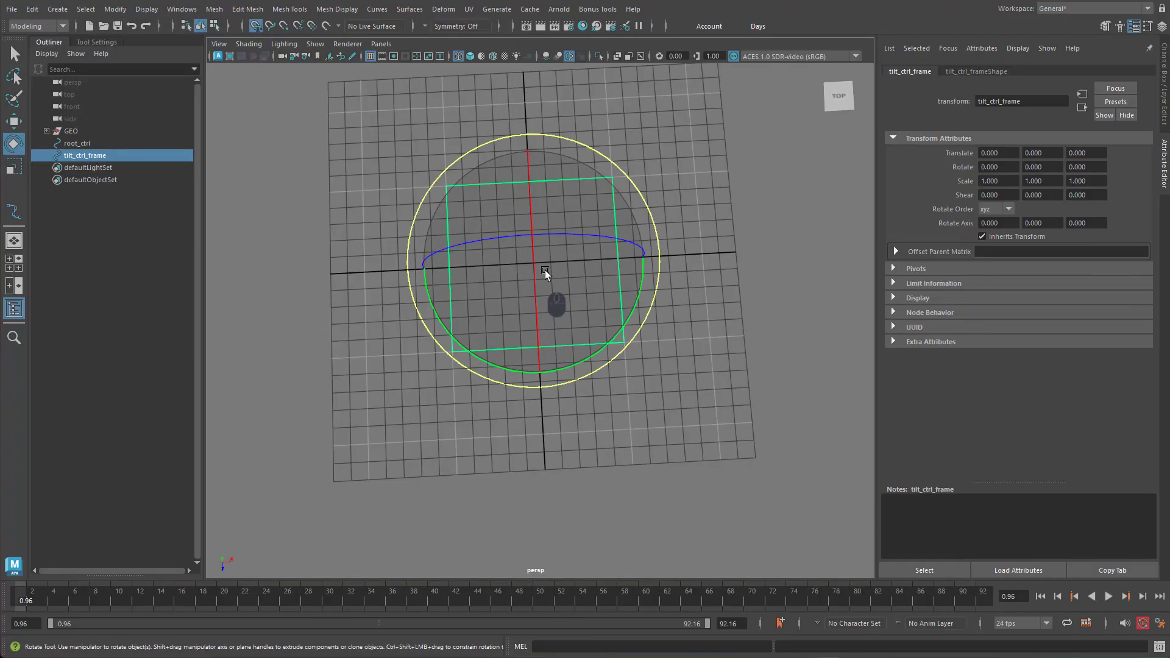
key("r")
left_click_drag(534, 263, 436, 316)
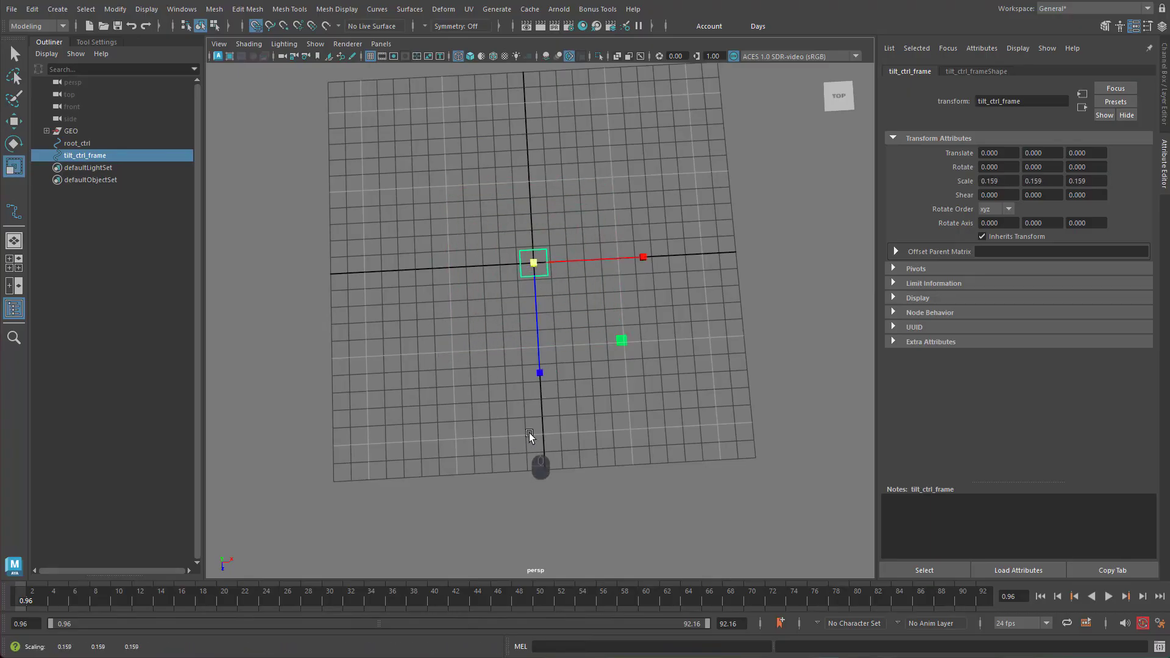
key("ctrl+z")
Step: Create a duplicate of tilt_ctrl_frame named tilt_ctrl, scaled down uniformly to about 0.154
key("ctrl+d")
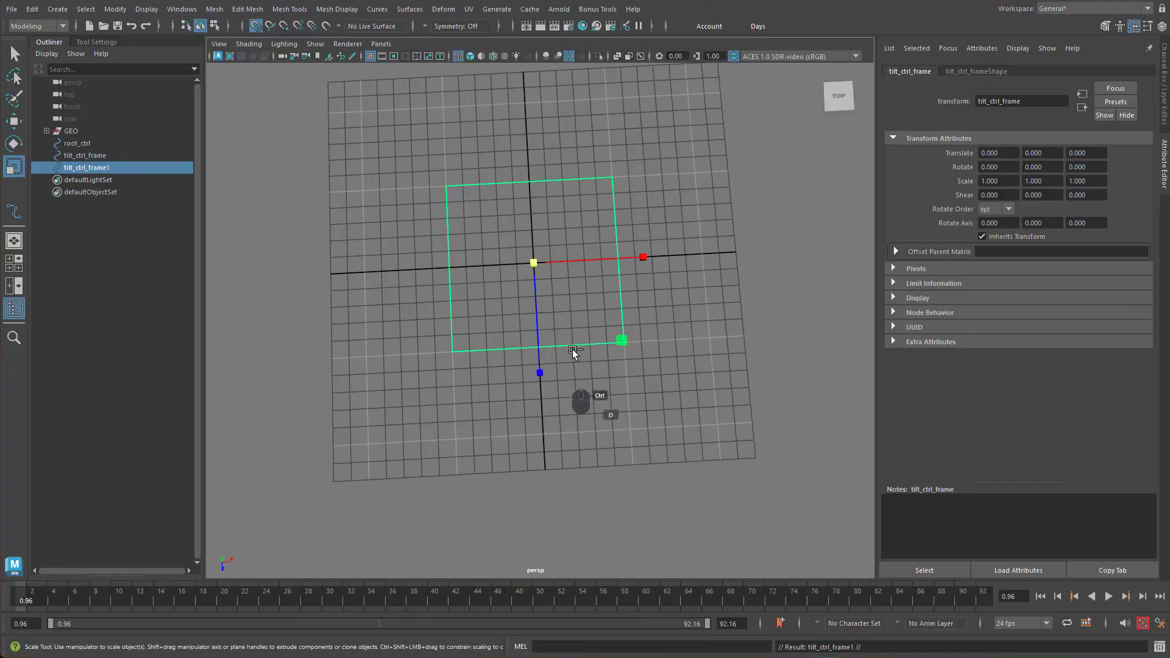
left_click_drag(540, 266, 437, 326)
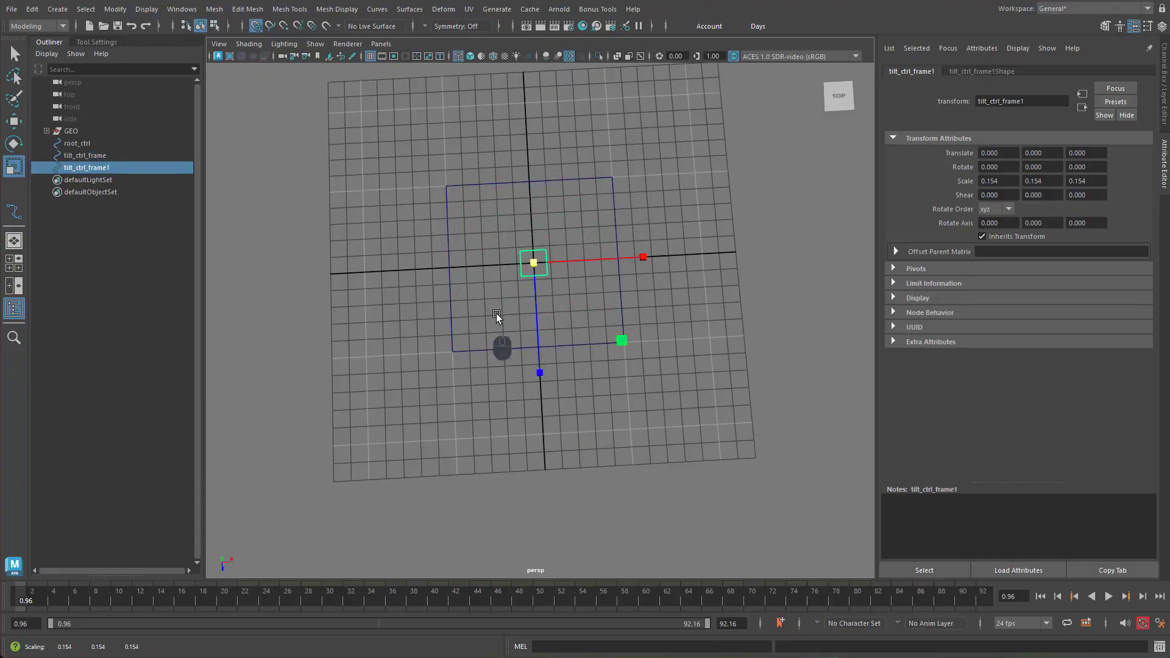
double_click(94, 171)
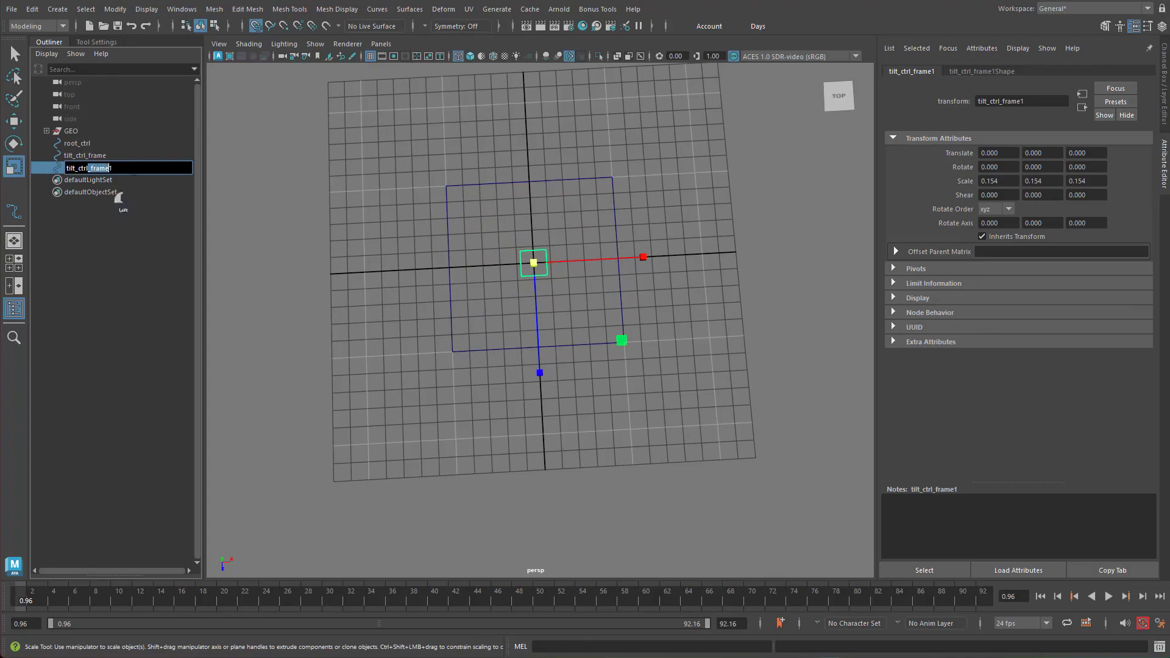
key("BackSpace")
key("Return")
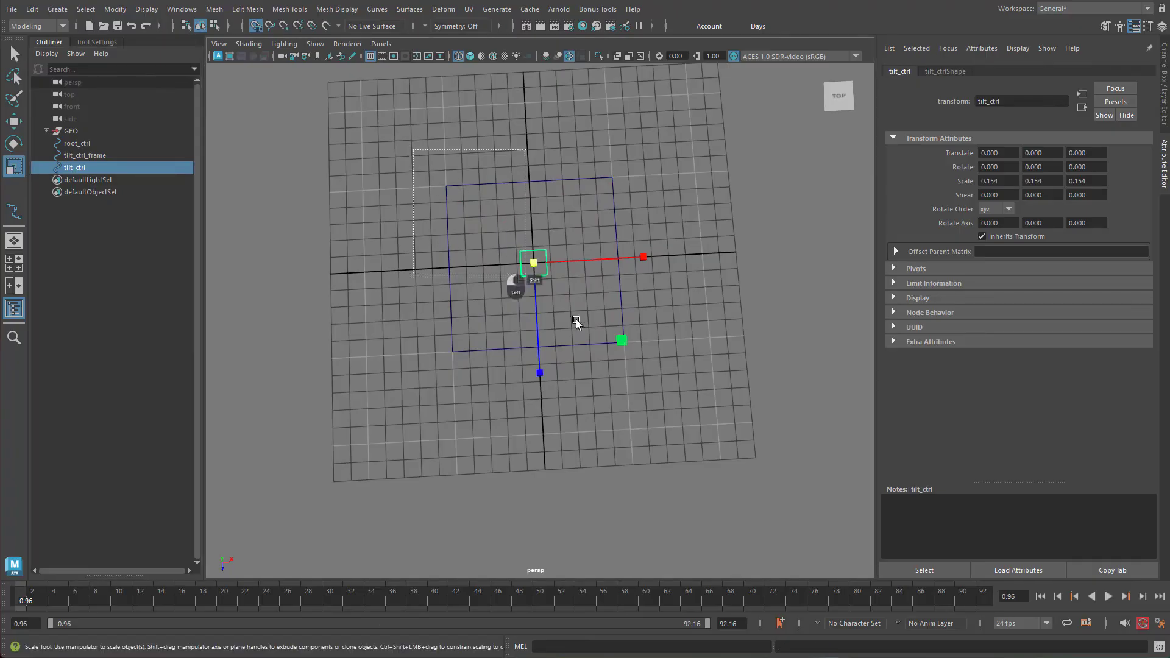
Step: Freeze the translate, rotate and scale transformations of tilt_ctrl_frame and tilt_ctrl together
left_click(626, 353)
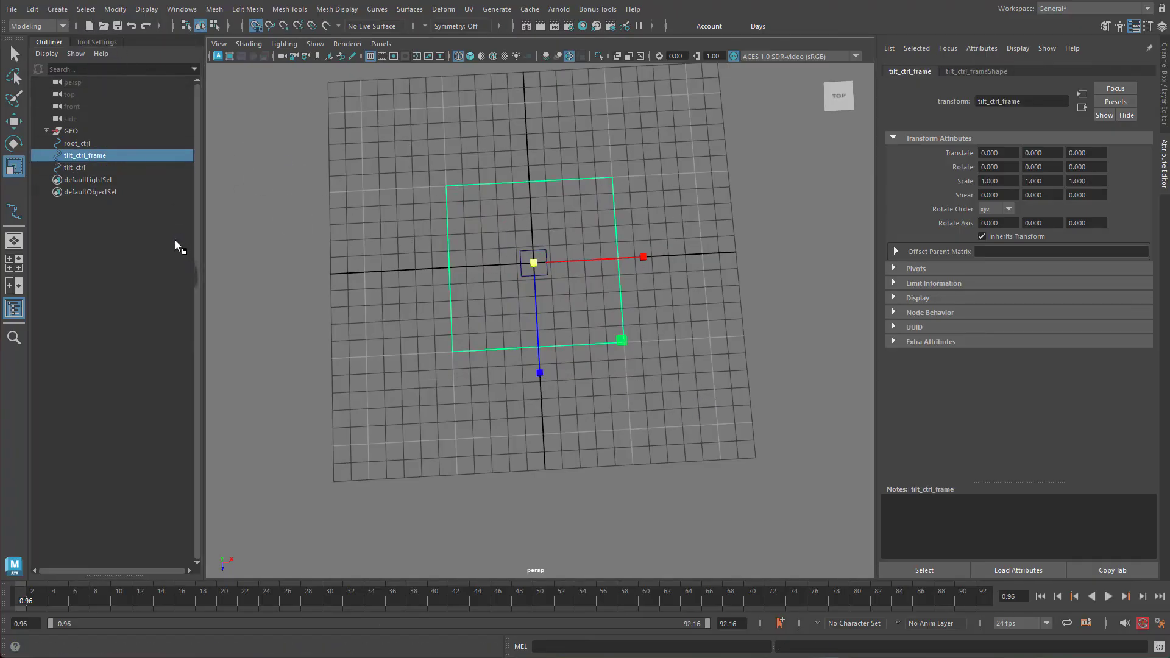
left_click(82, 159, "ctrl")
left_click(95, 166, "ctrl")
left_click(92, 156, "ctrl")
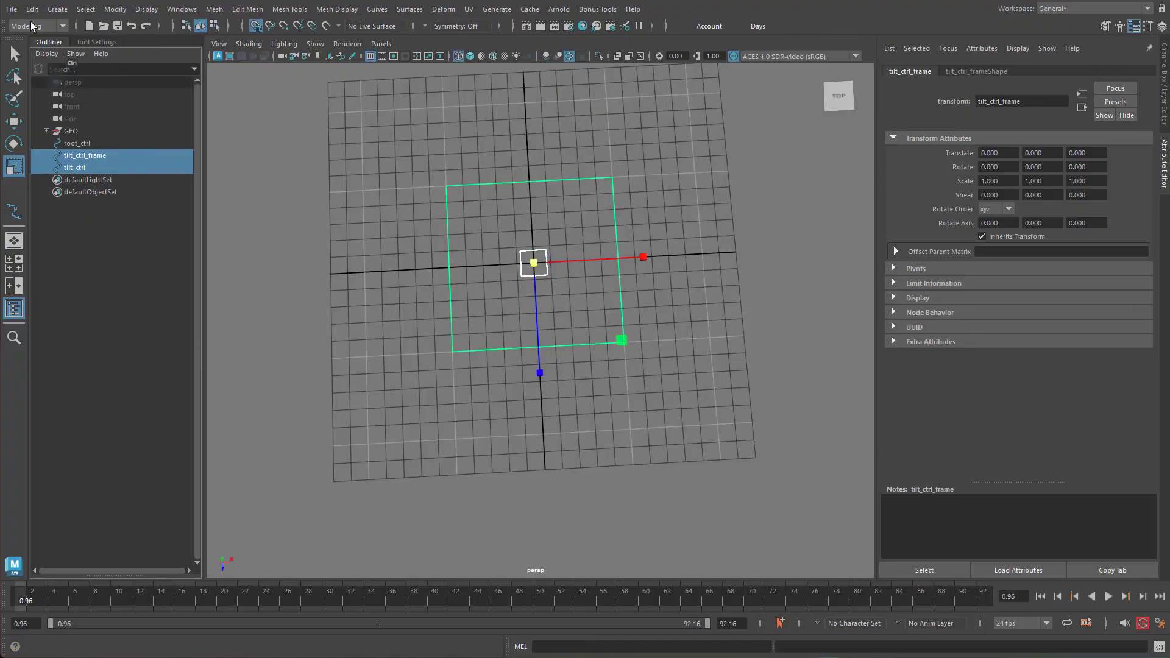
left_click(58, 10)
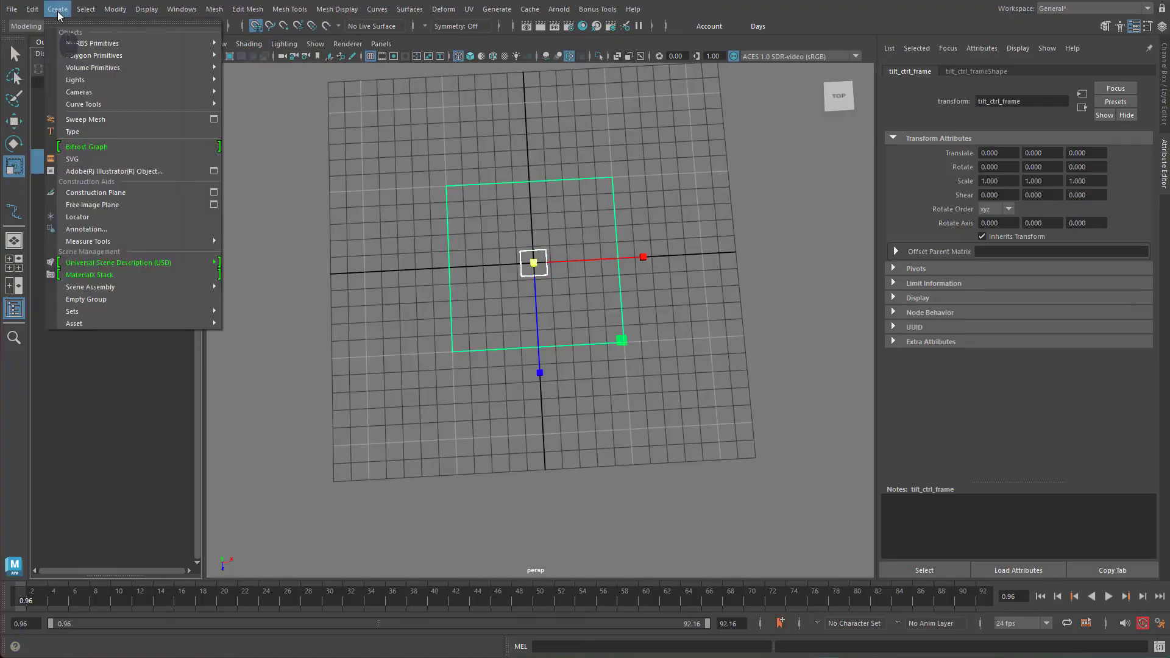
mouse_move(115, 9)
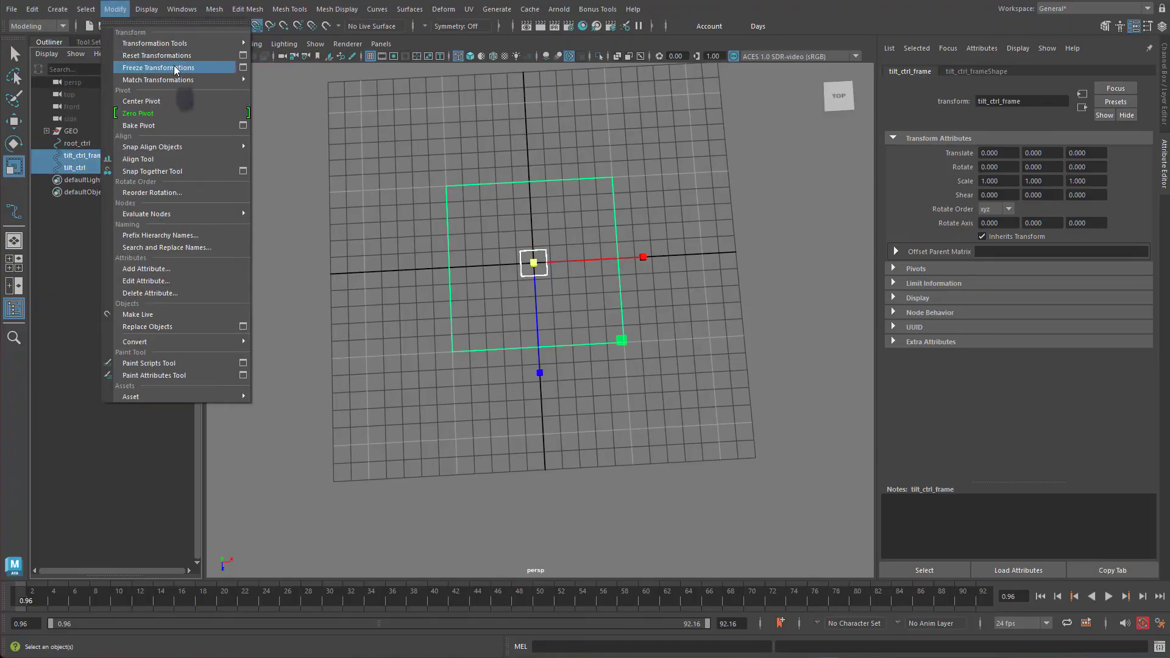
left_click(243, 68)
left_click(263, 193)
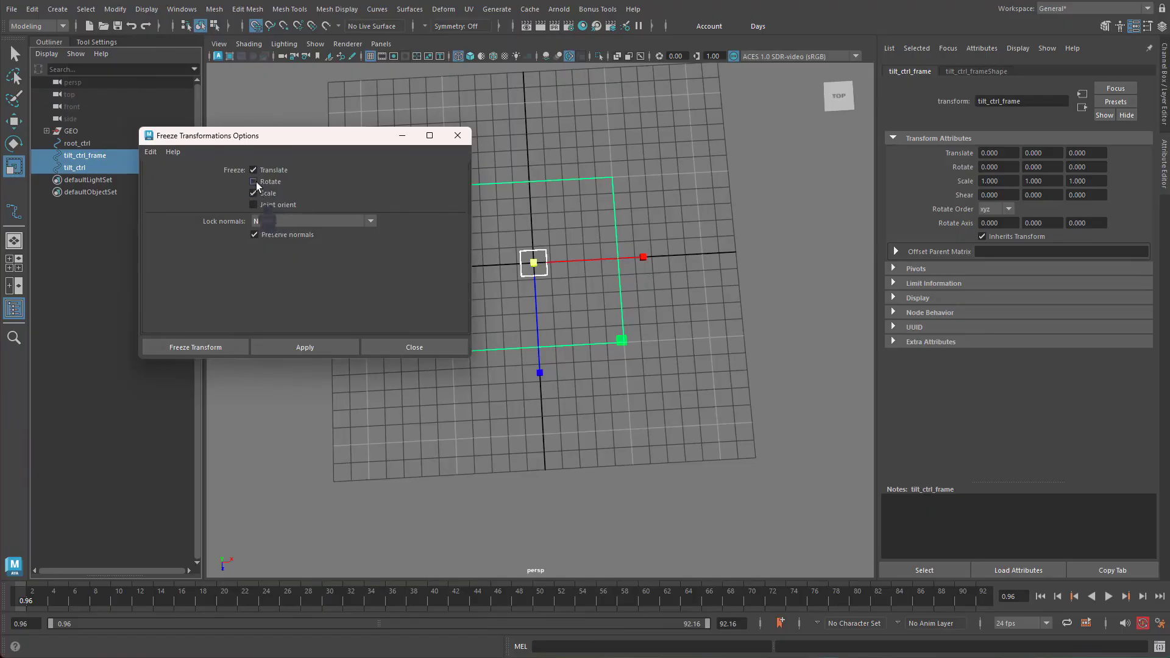
left_click(210, 349)
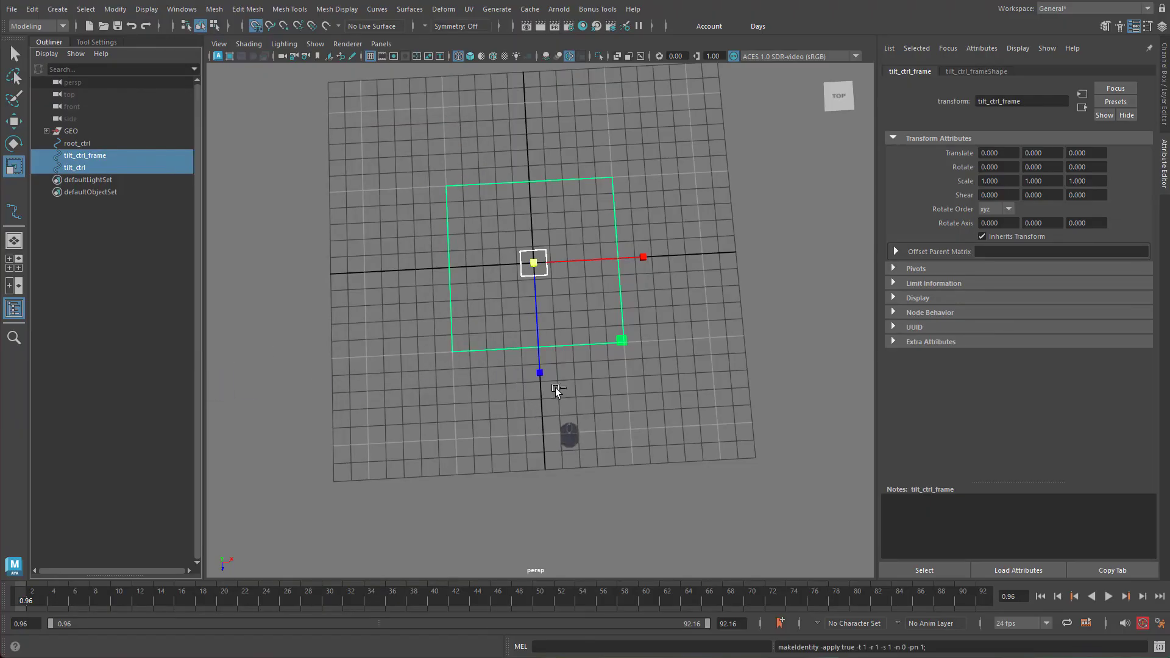
Step: Parent tilt_ctrl under tilt_ctrl_frame and expand the frame's hierarchy
left_click(75, 170)
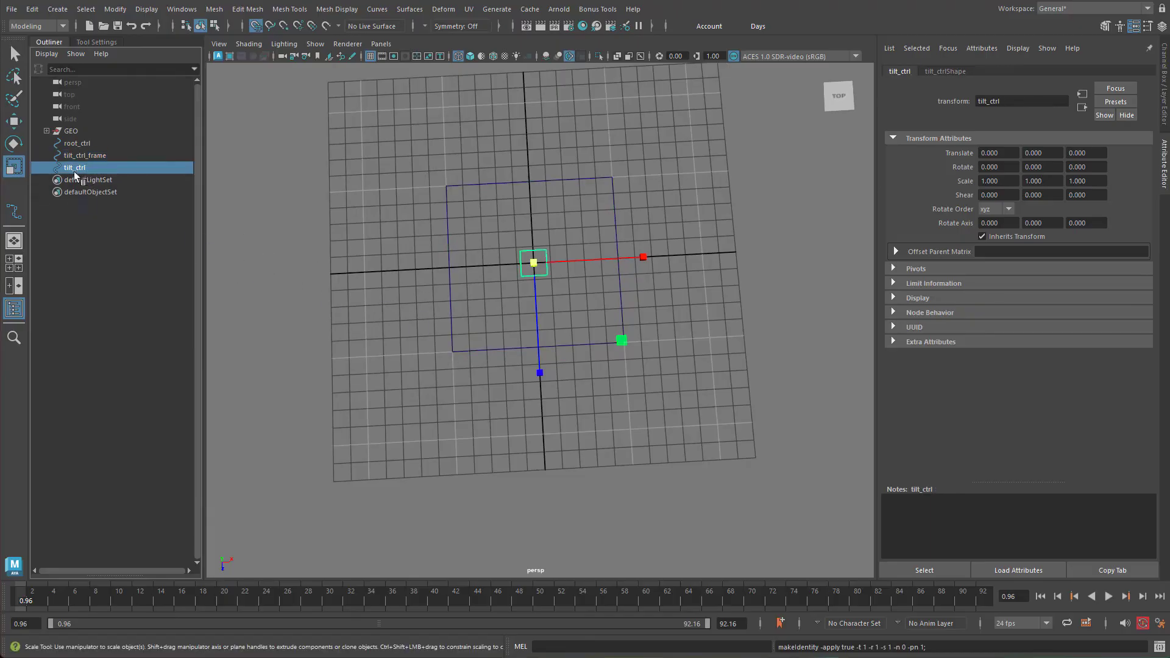
mouse_move(67, 167)
middle_mouse_down()
mouse_move(80, 165)
mouse_move(69, 153)
middle_mouse_up()
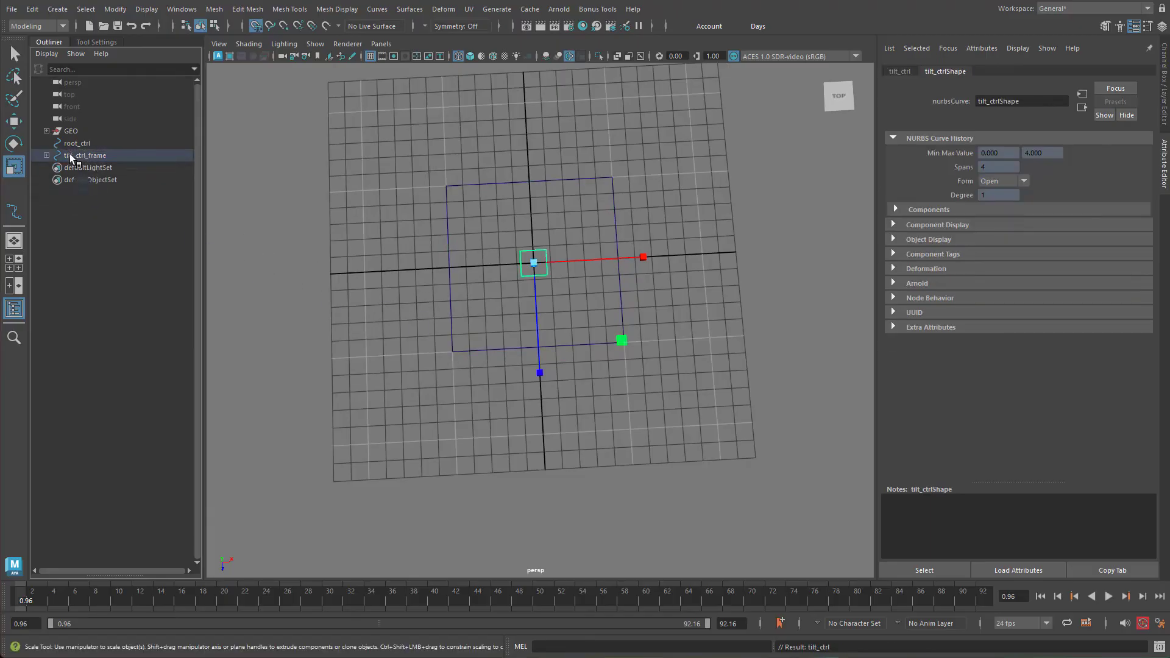
left_click(46, 156)
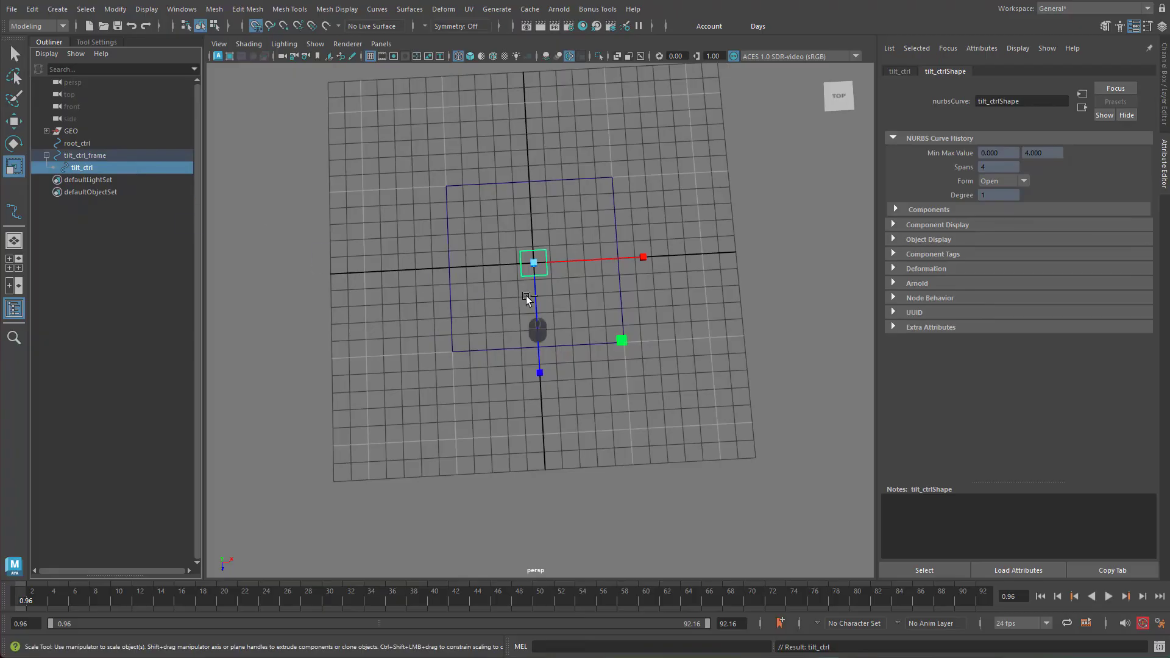
Step: Scale up tilt_ctrl_frame uniformly together with its child tilt_ctrl until the inner square extends beyond the grid's edges
key("w")
left_click_drag(603, 331, 622, 335, "alt")
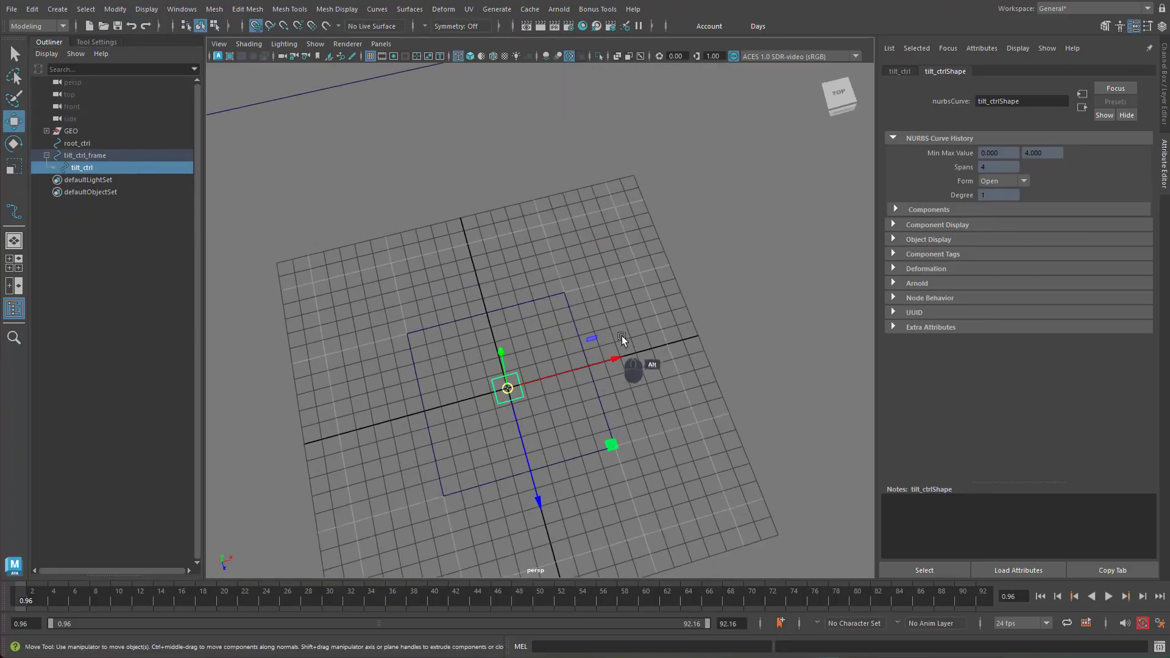
left_click(589, 386)
left_click_drag(642, 420, 704, 317, "alt")
key("r")
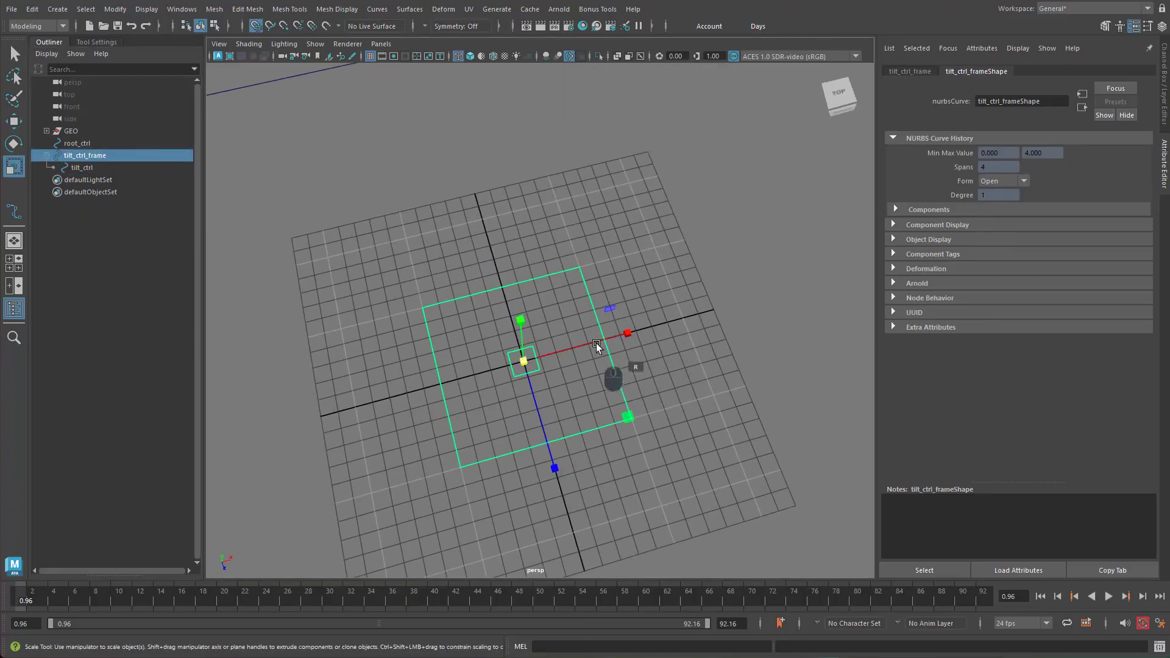
left_click_drag(524, 361, 686, 326)
key("ctrl+z")
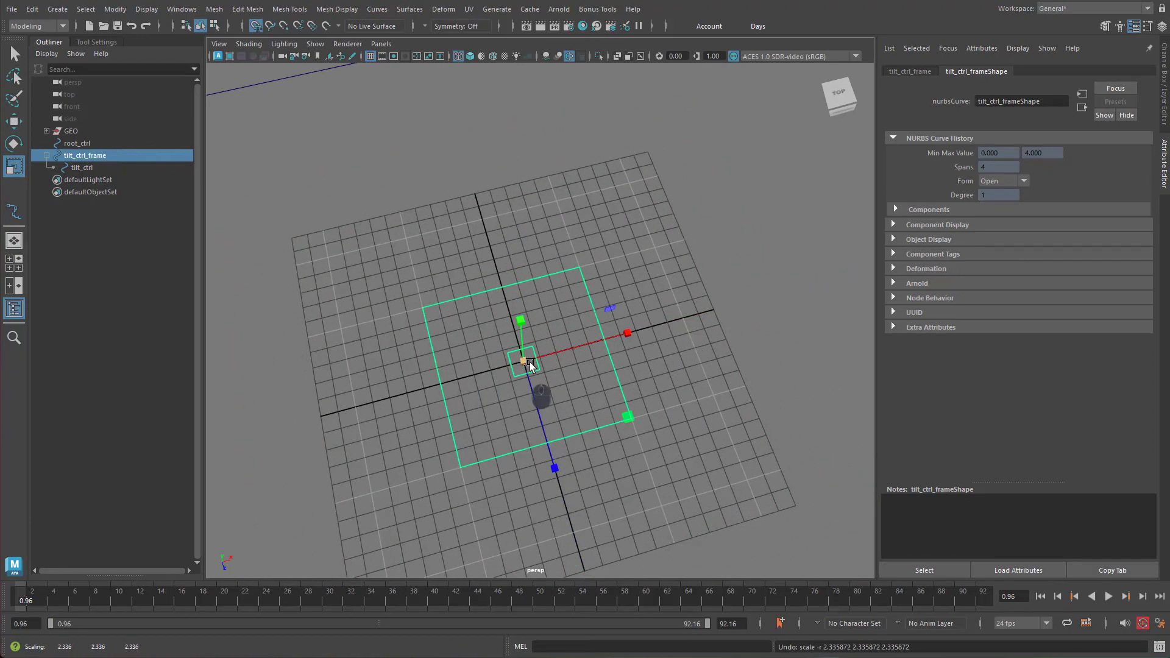
left_click_drag(525, 363, 1164, 256)
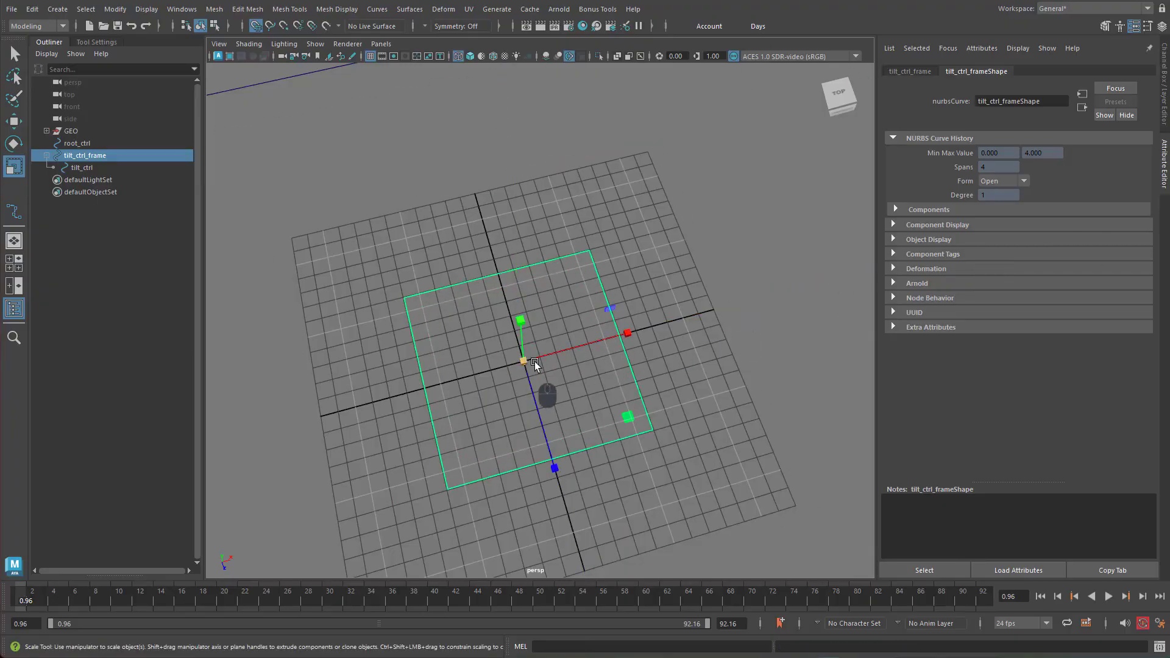
left_click_drag(525, 362, 1169, 211)
key("w")
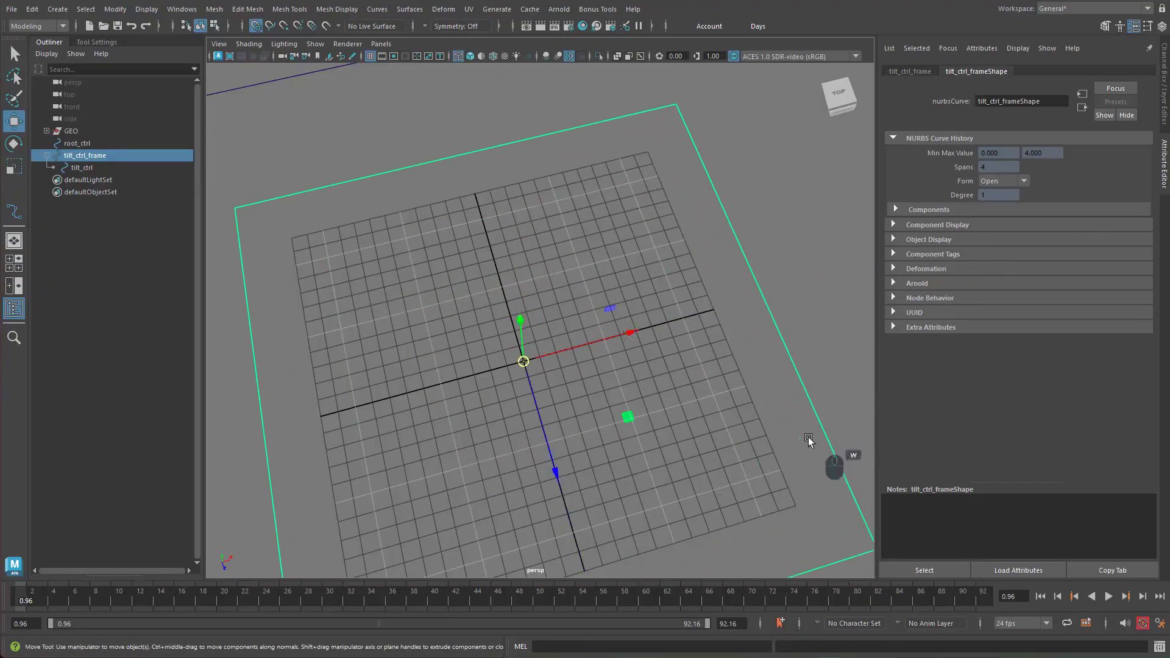
left_click_drag(709, 438, 667, 465, "alt")
left_click(854, 354)
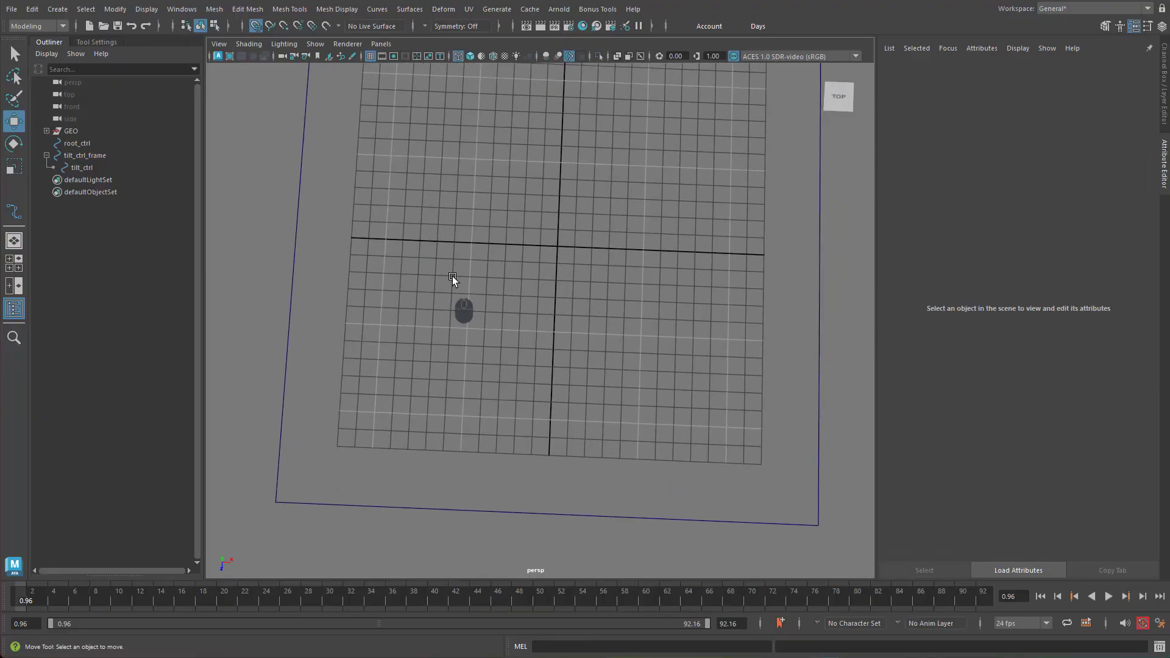
Step: Start a linear EP curve snapped to the grid with an arrowhead about 4 cm wide, its tip on the negative Z axis
left_click_drag(532, 256, 445, 512, "alt")
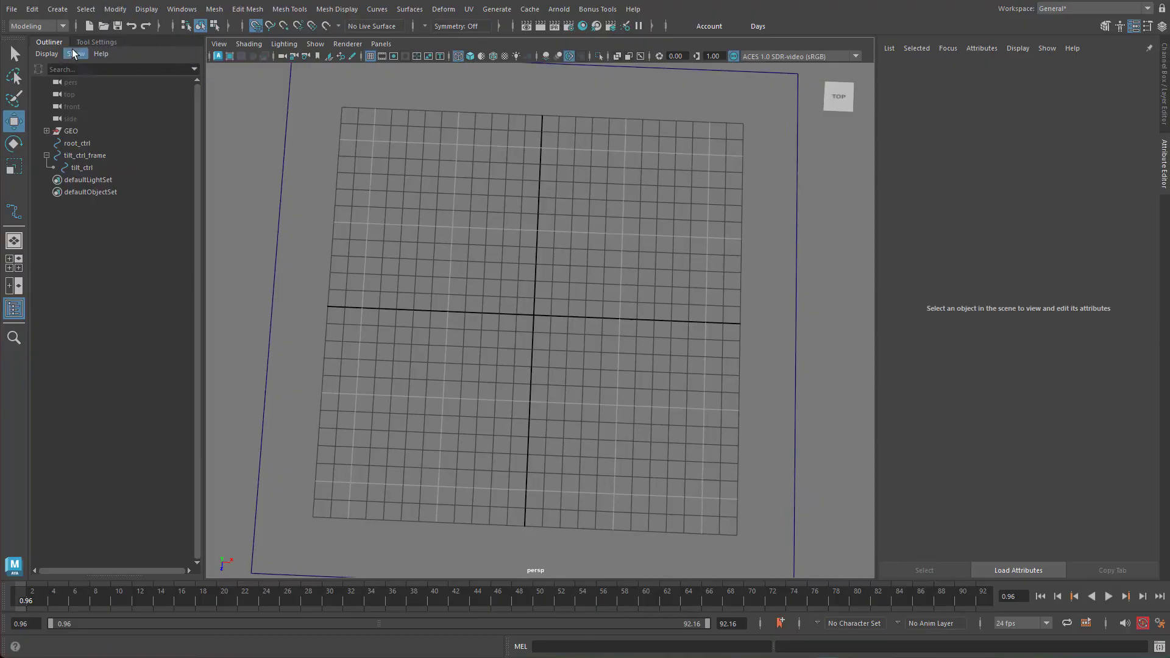
left_click(57, 9)
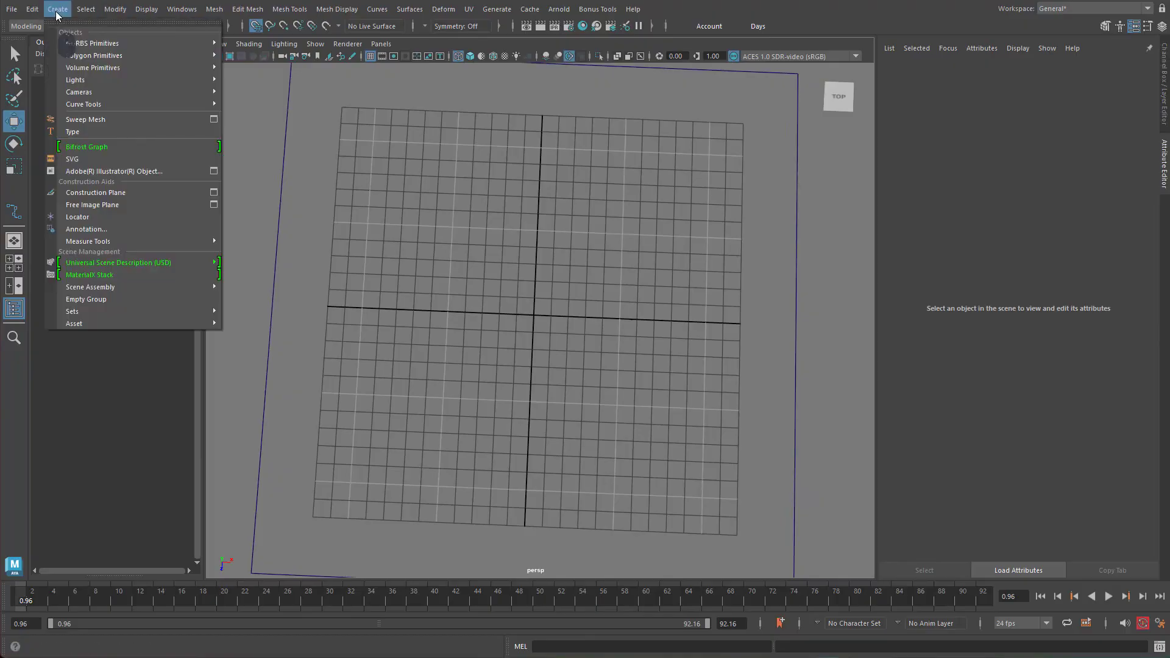
left_click(14, 210)
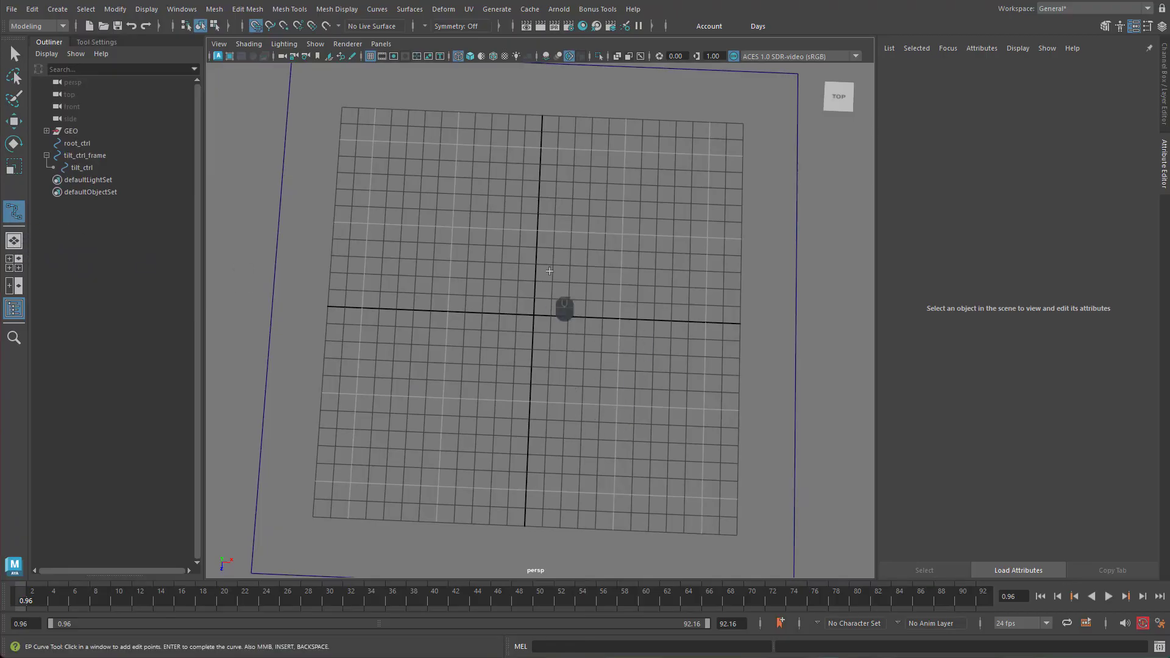
left_click(520, 230)
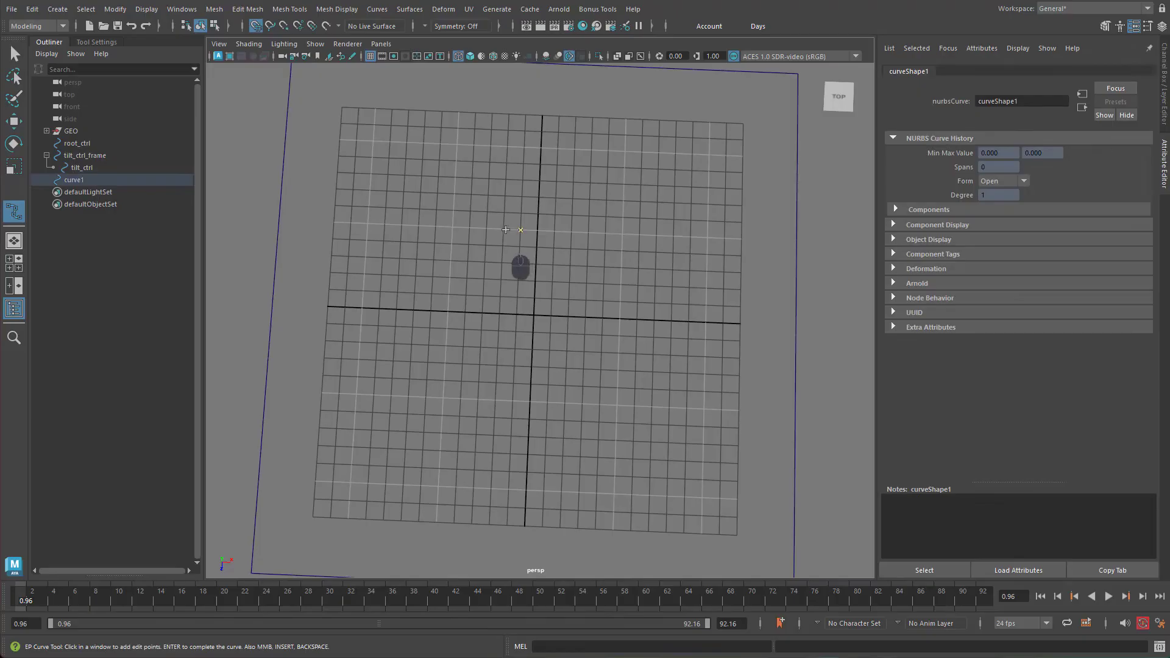
left_click(504, 230)
left_click(521, 213)
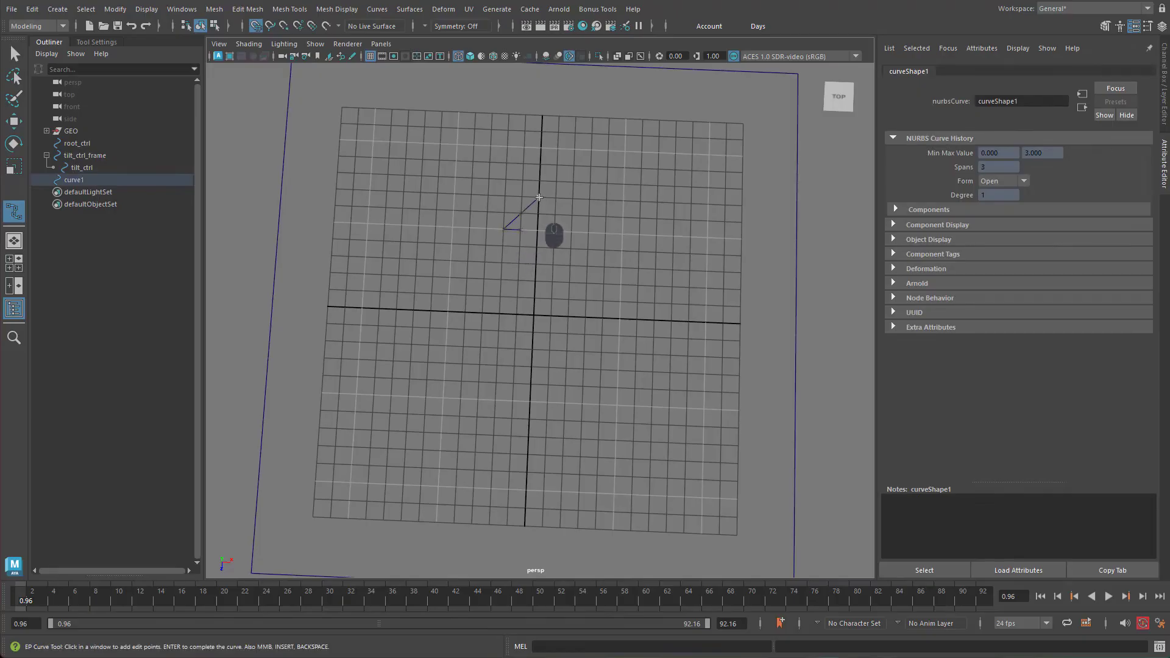
left_click(555, 215)
left_click(571, 231)
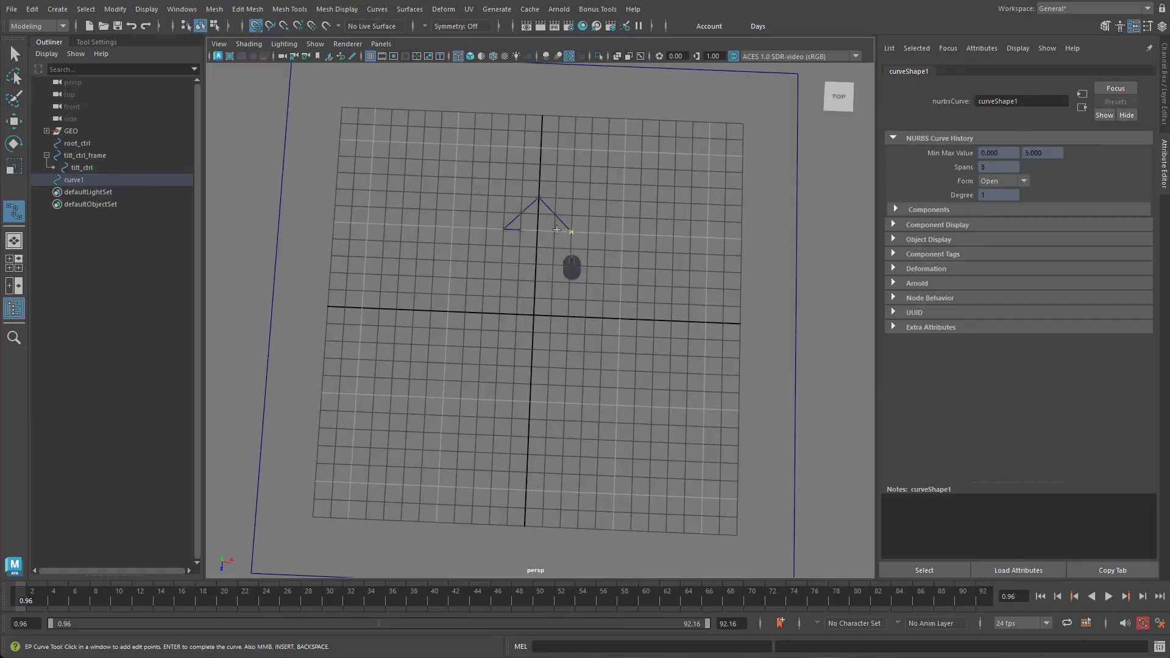
Step: Continue the curve along the shaft's positive X side with a point on every grid line, and form an opposite arrowhead on the positive Z axis
left_click(552, 281)
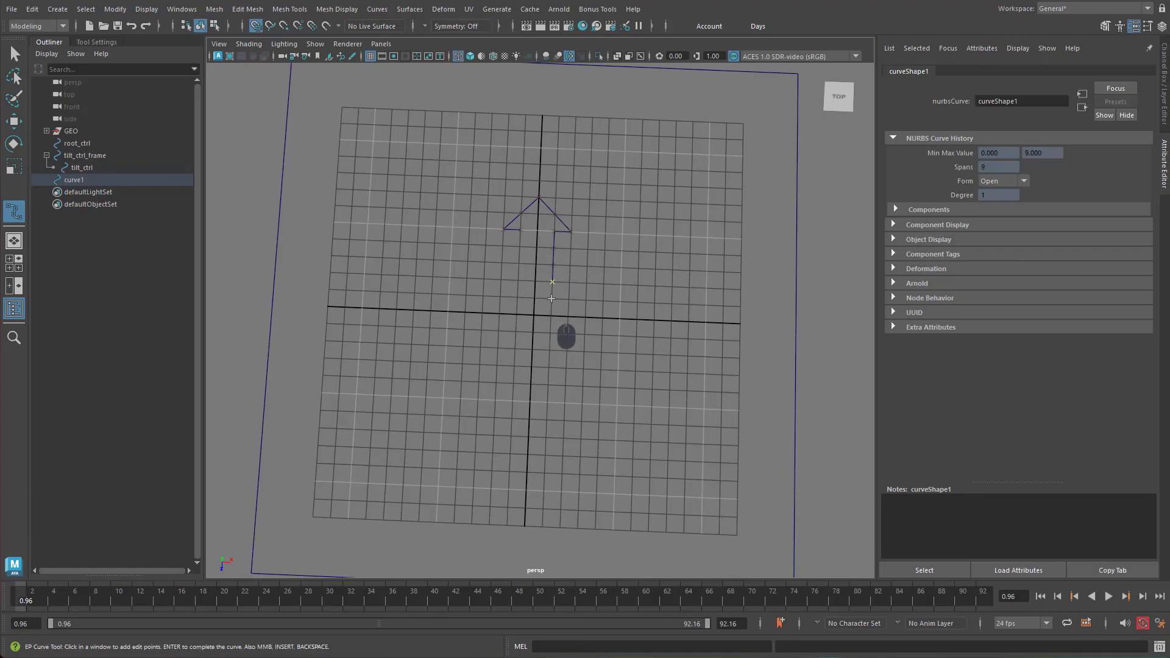
left_click(551, 298)
left_click(551, 315)
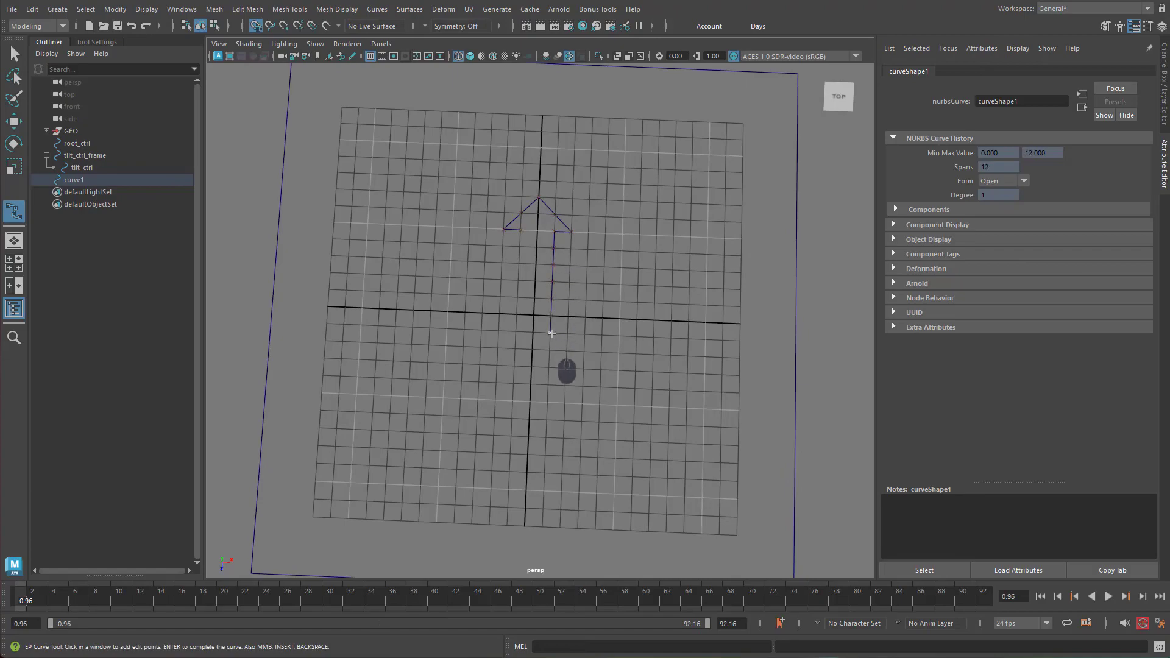
left_click(550, 349)
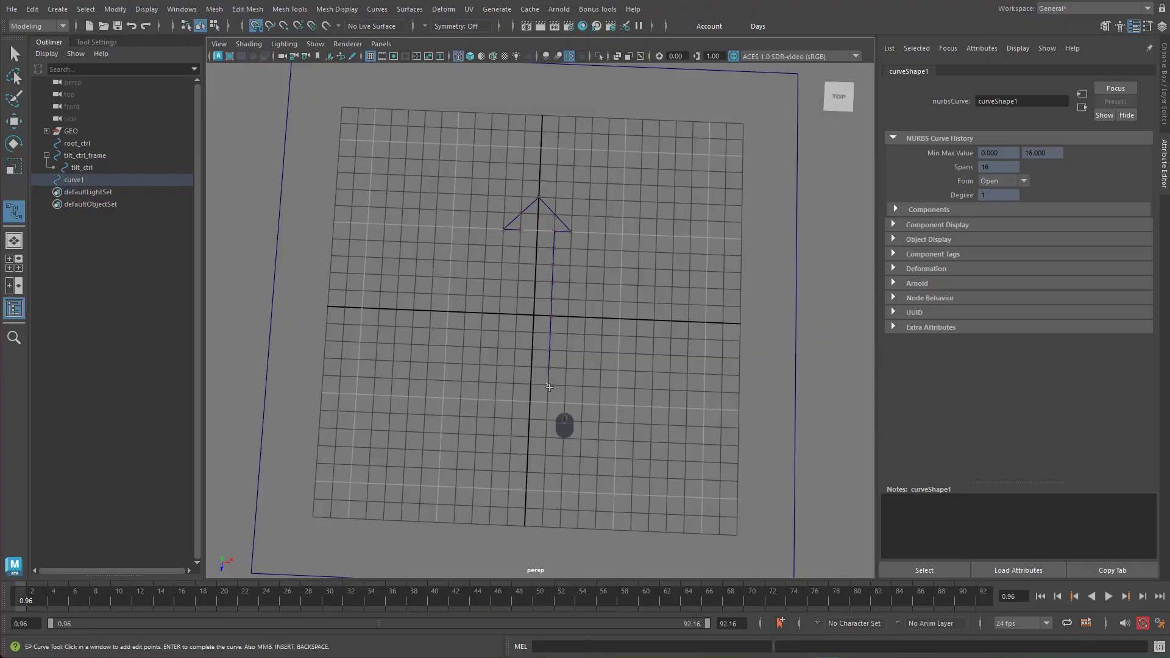
left_click(565, 402)
left_click(547, 420)
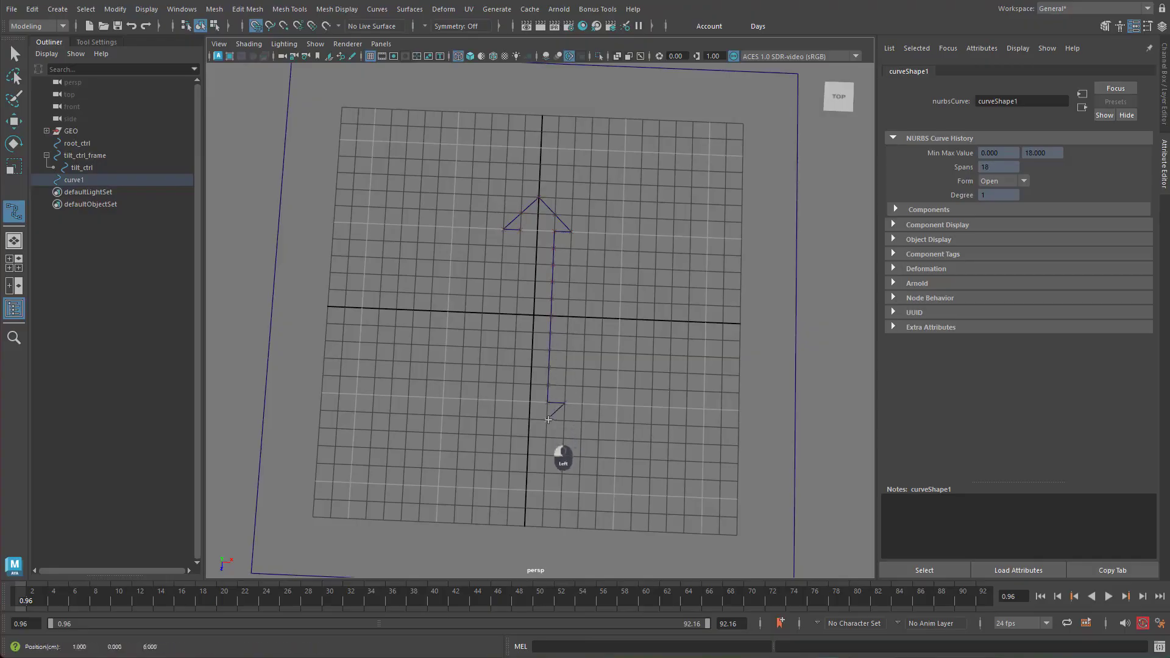
left_click(512, 418)
left_click(495, 400)
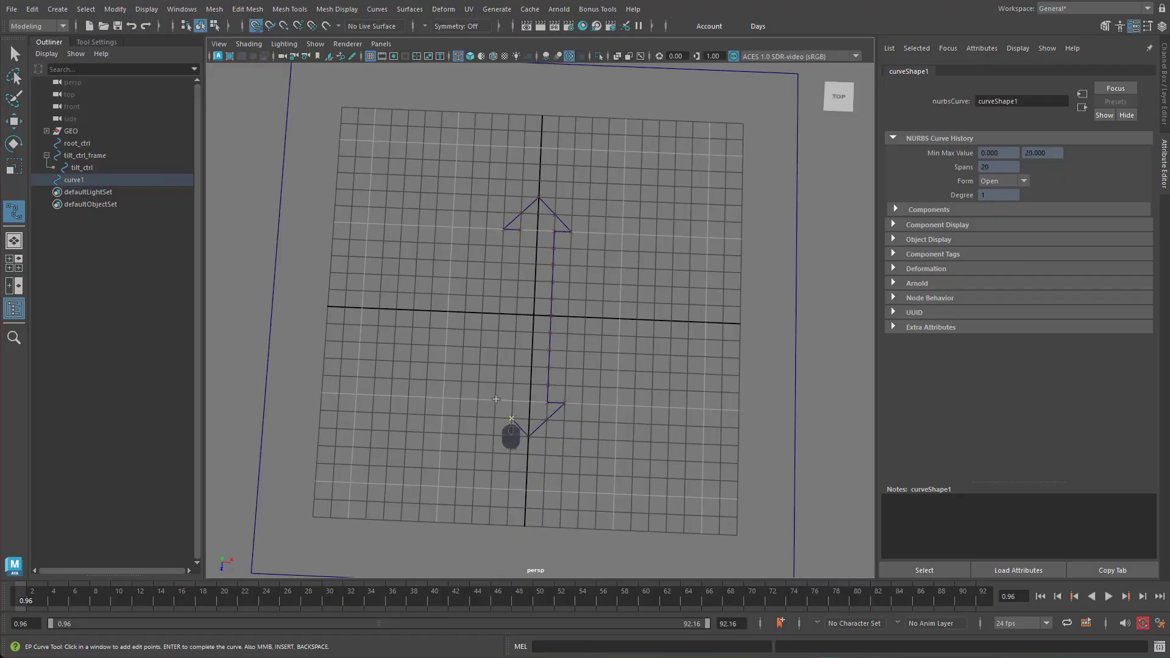
Step: Run the curve back along the shaft's negative X side to its start point, completing a double-headed arrow about 14 cm long
left_click(515, 367)
left_click(515, 349)
left_click(516, 332)
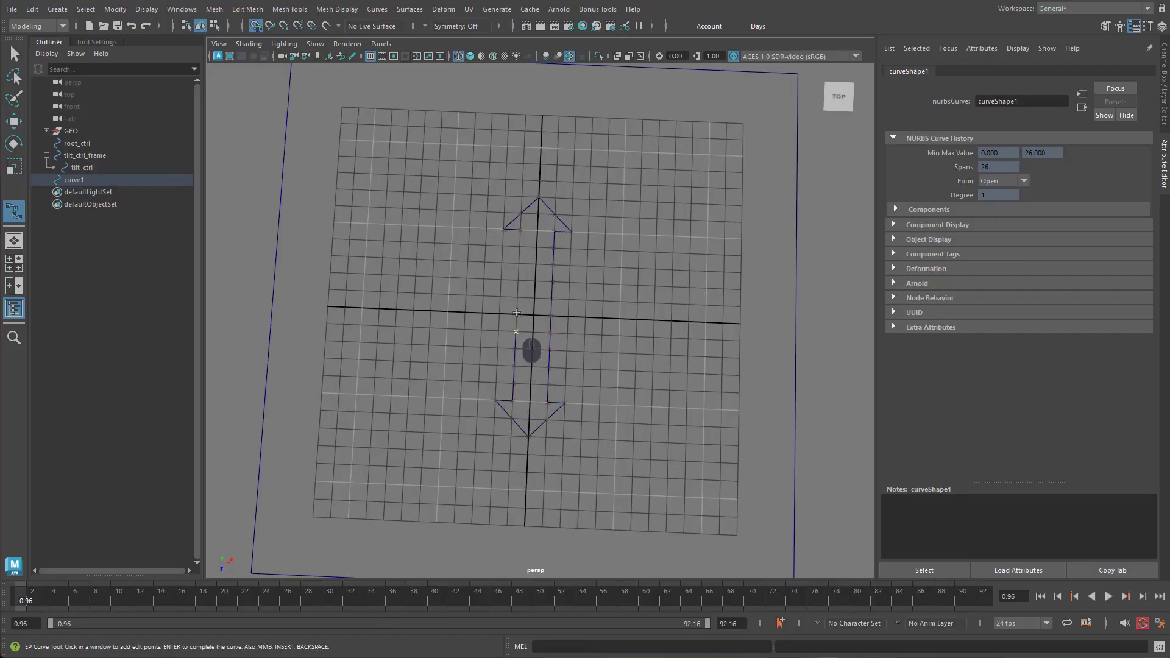
left_click(518, 280)
left_click(519, 263)
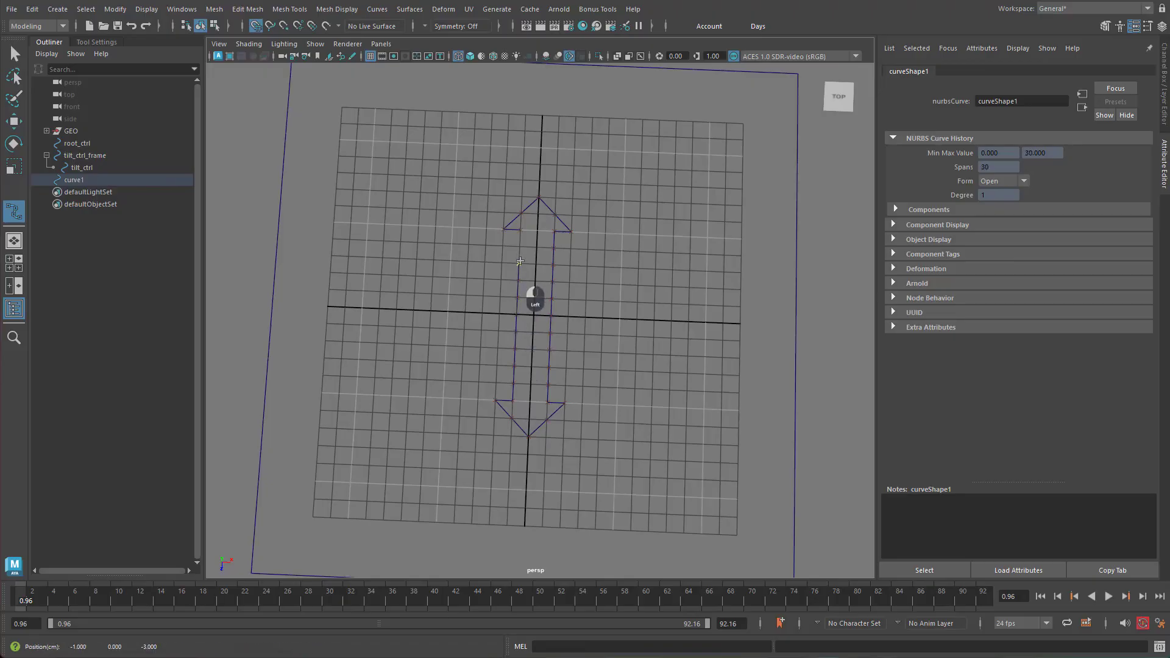
left_click(520, 230)
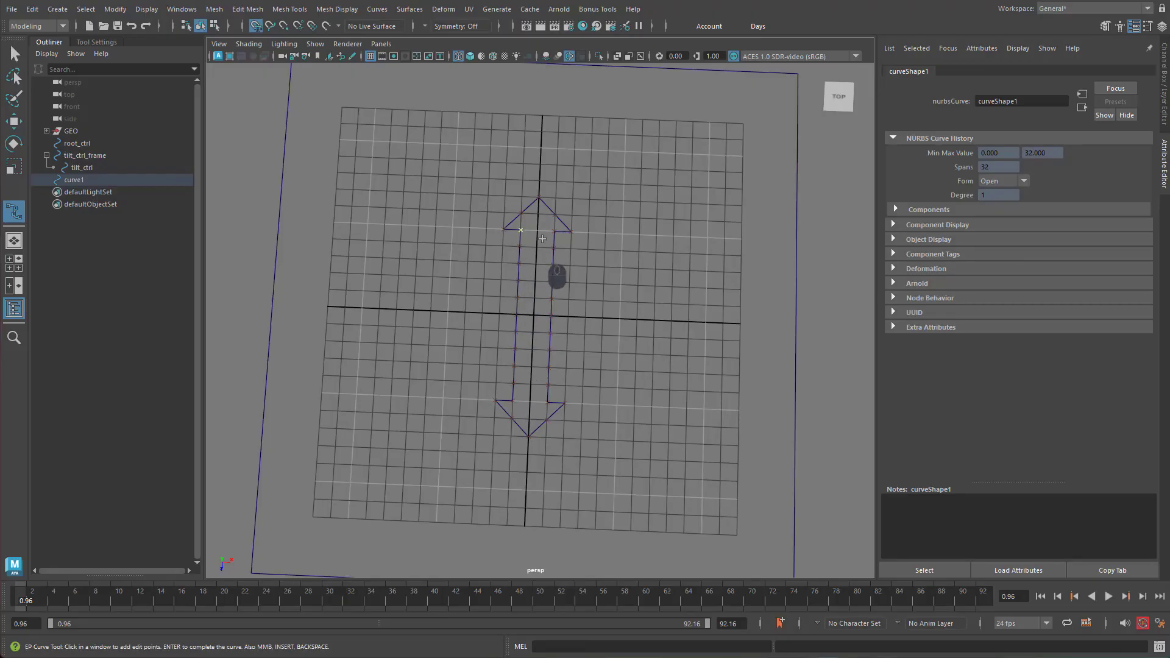
key("Return")
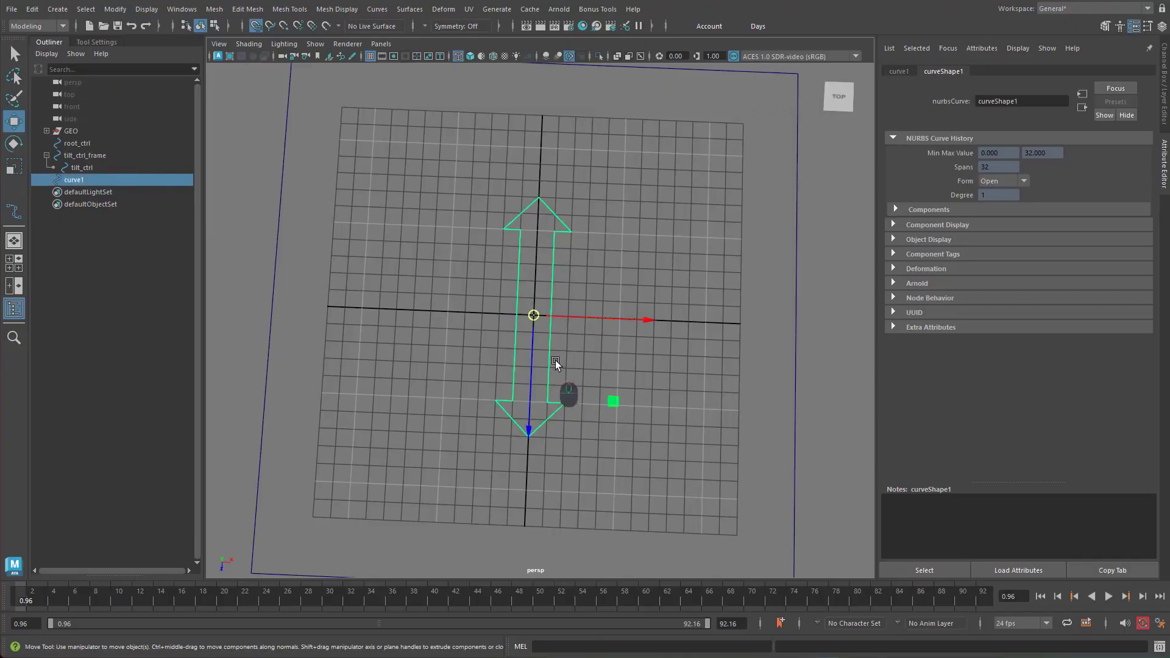
Step: Display the arrow curve's control vertices to check their distribution, and return to selecting the curve as an object
right_click_drag(550, 360, 473, 463)
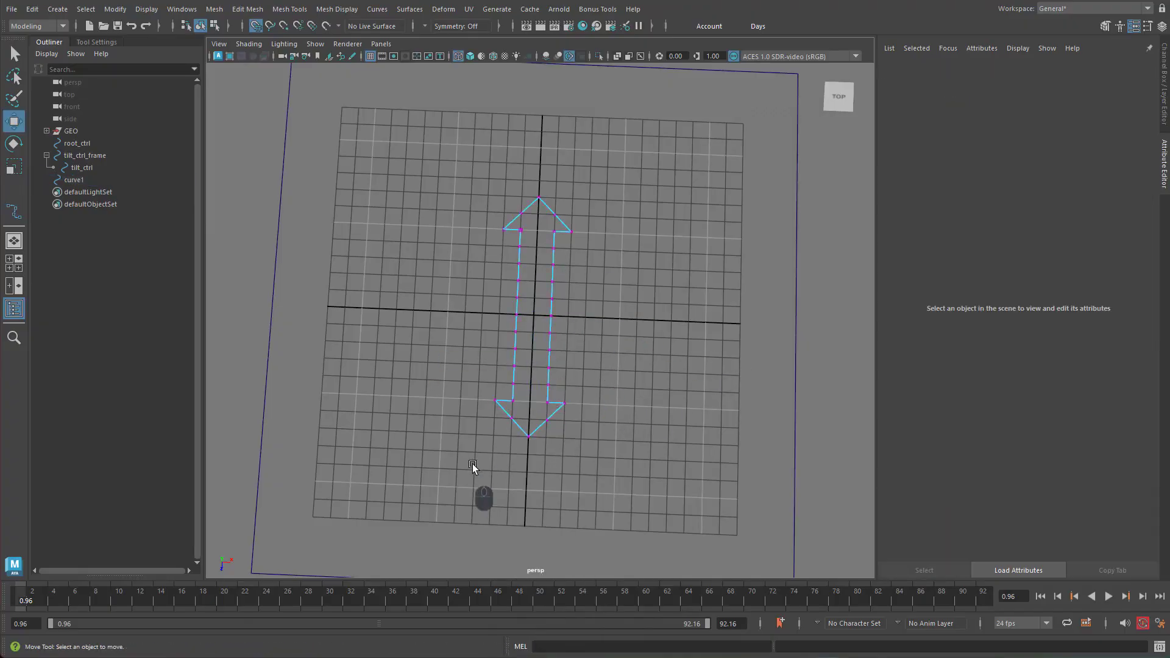
right_click_drag(552, 361, 584, 322)
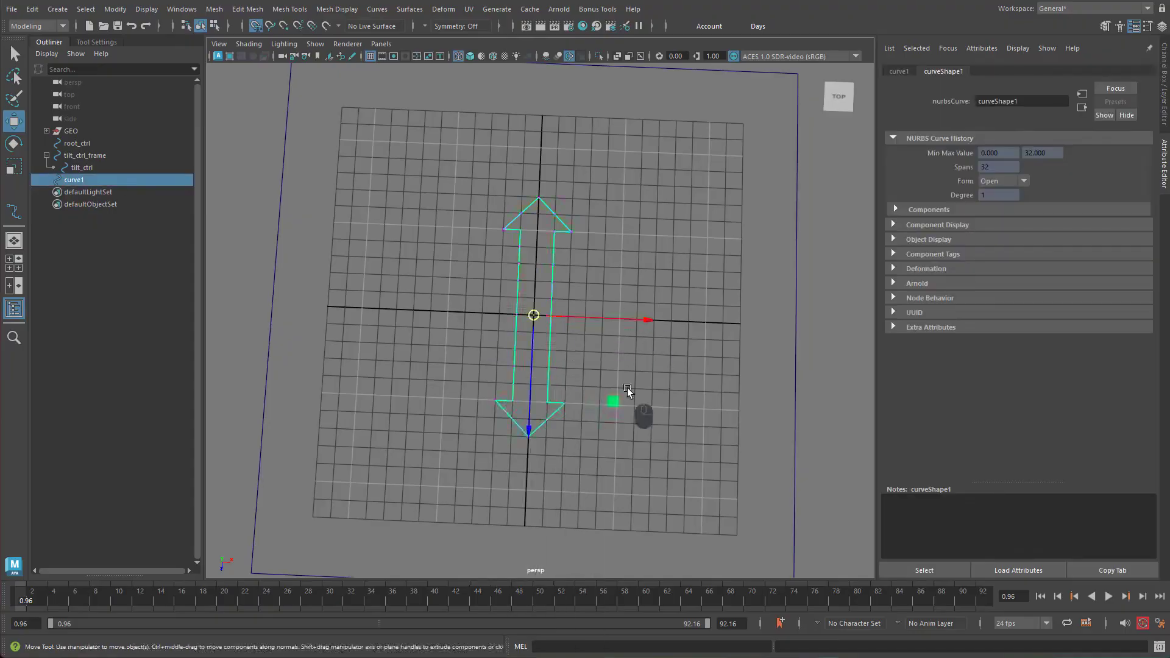
mouse_move(627, 388)
left_mouse_down("alt")
mouse_move(572, 370)
mouse_move(622, 411)
left_mouse_up("alt")
key("f")
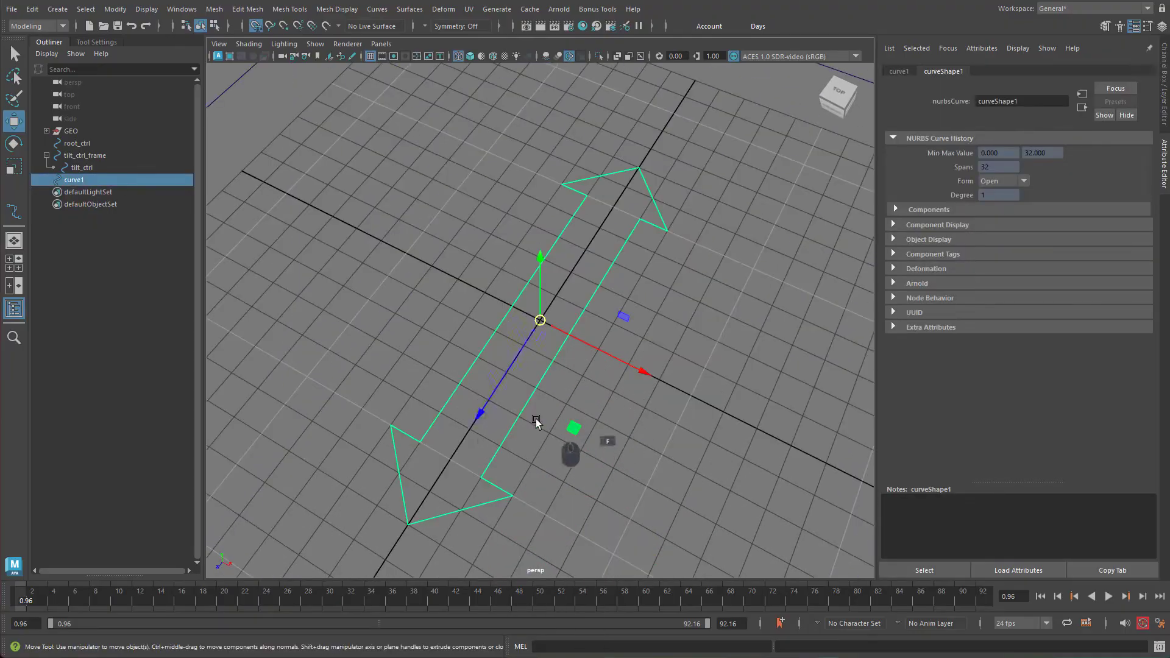
left_click_drag(537, 421, 646, 372, "alt")
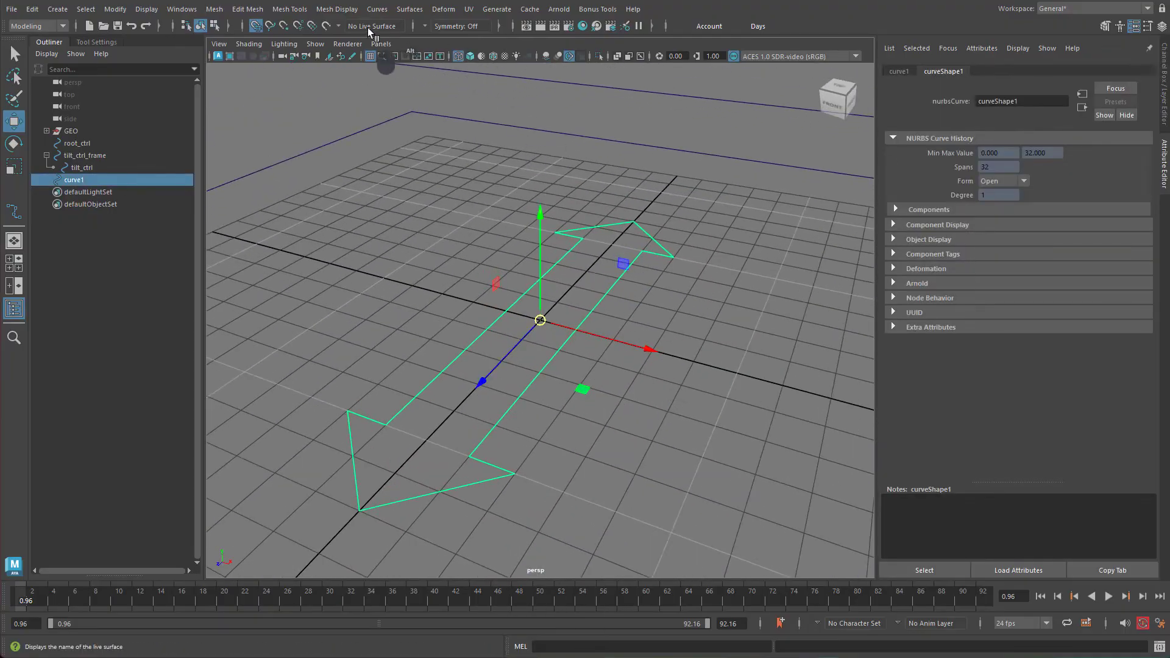
Step: Switch to the Rigging toolset and add a nonlinear Bend deformer to the double-headed arrow curve
left_click(43, 27)
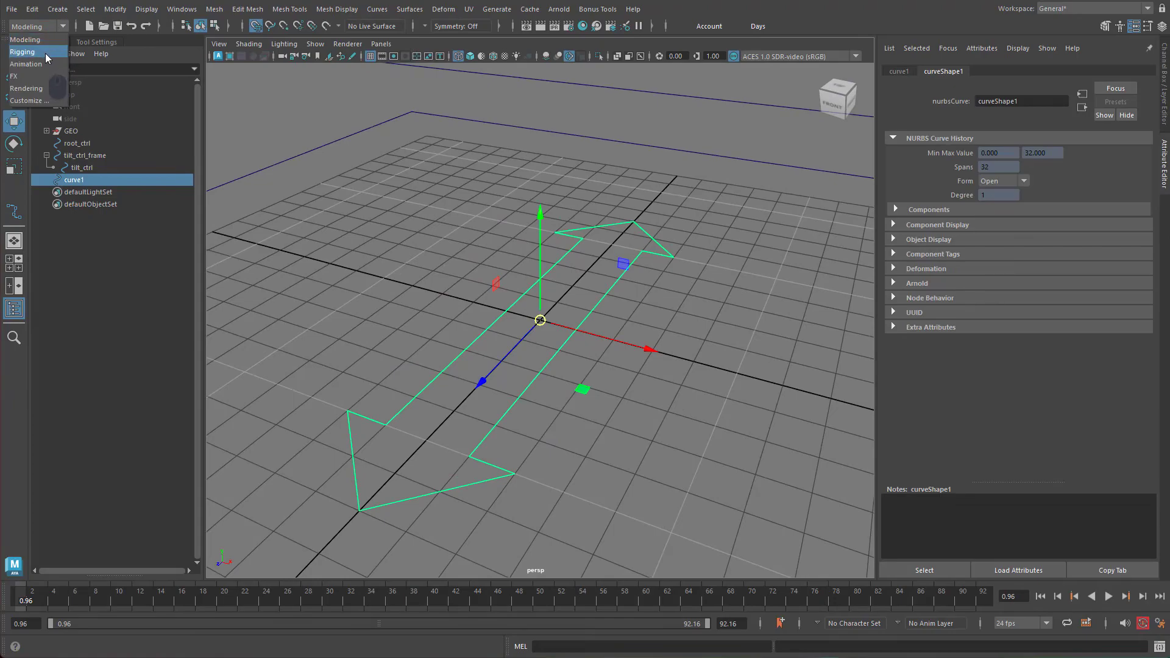
left_click(44, 53)
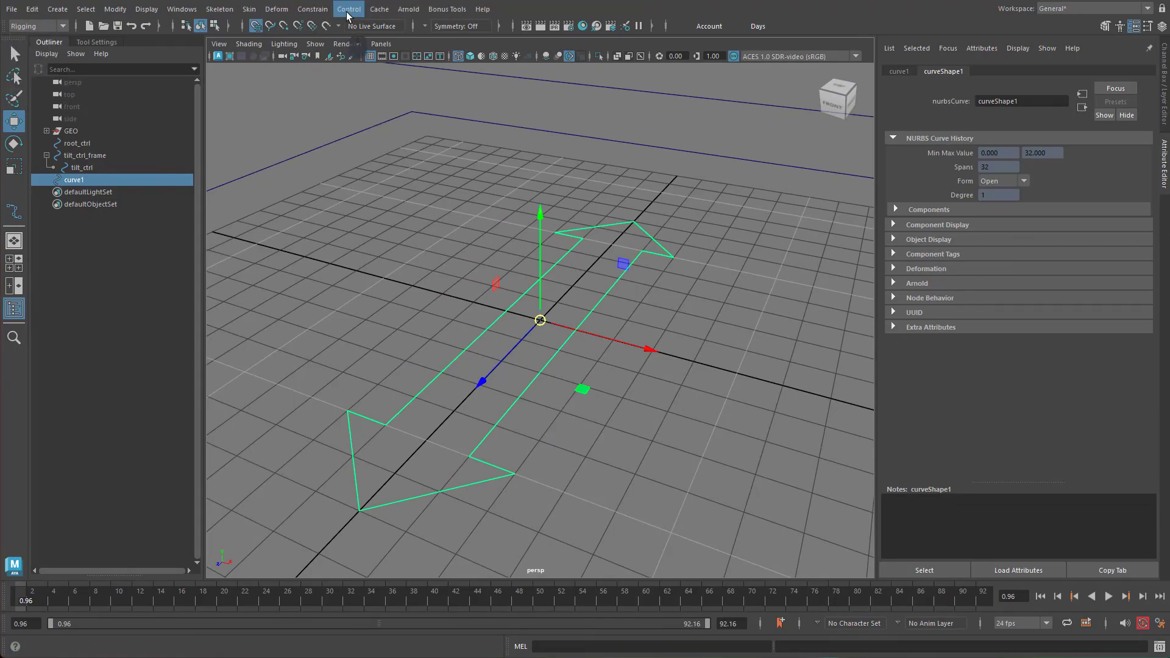
left_click(312, 11)
mouse_move(275, 15)
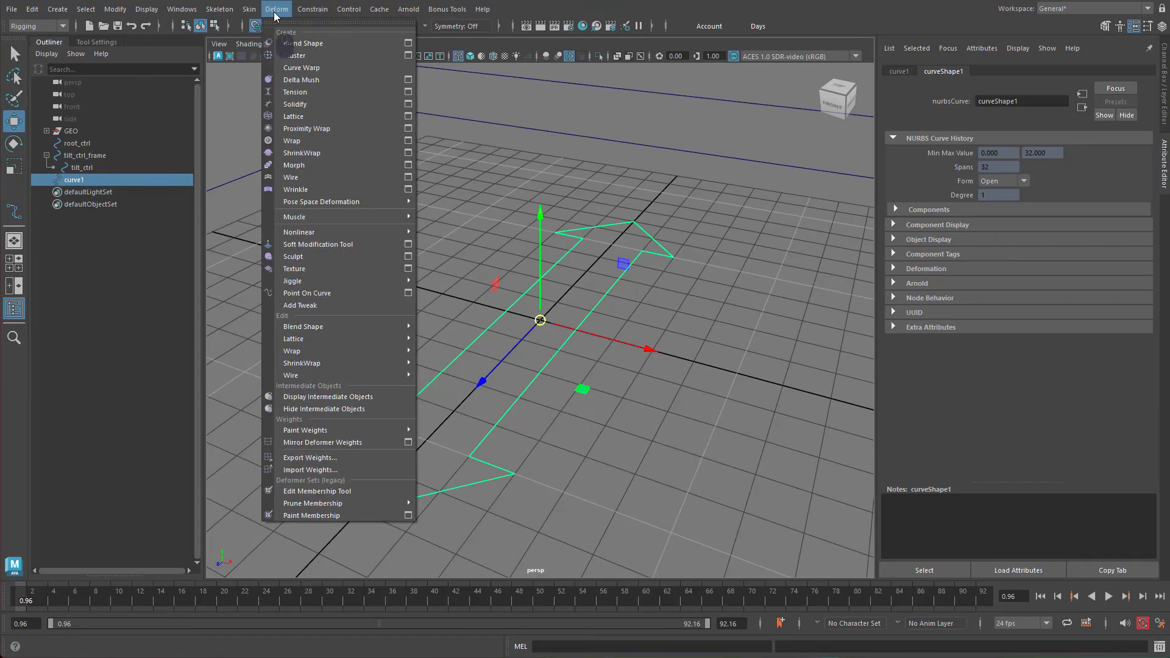
mouse_move(299, 235)
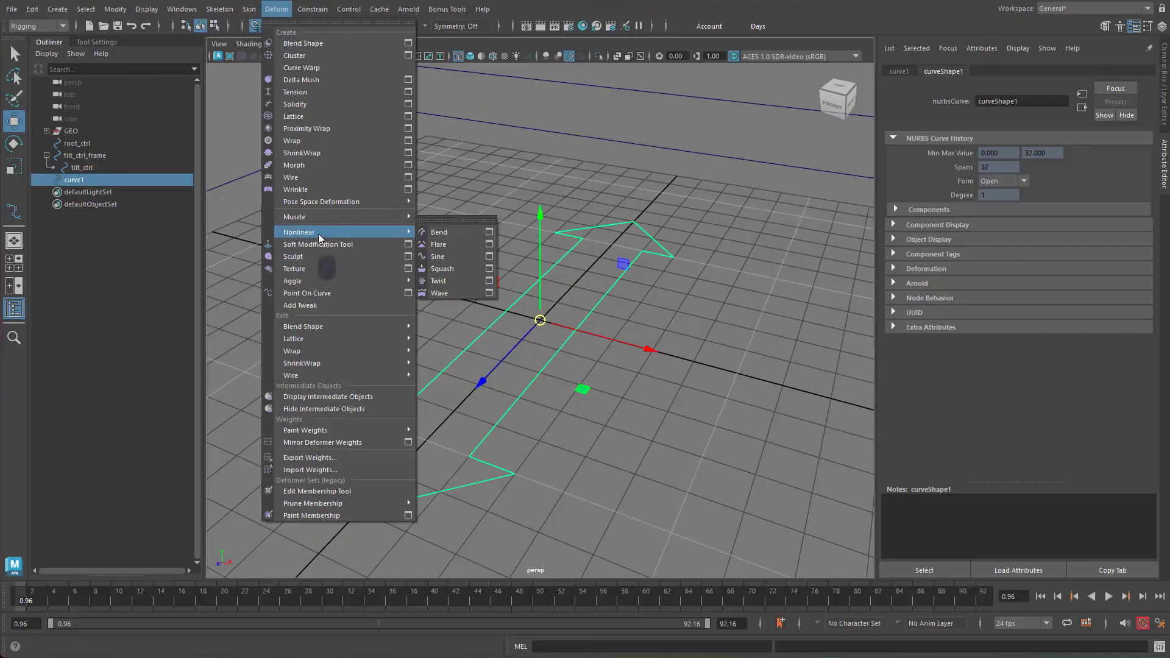
left_click(439, 233)
Step: Set the bend deformer's curvature to about 62.4
right_click_drag(756, 361, 499, 335, "alt")
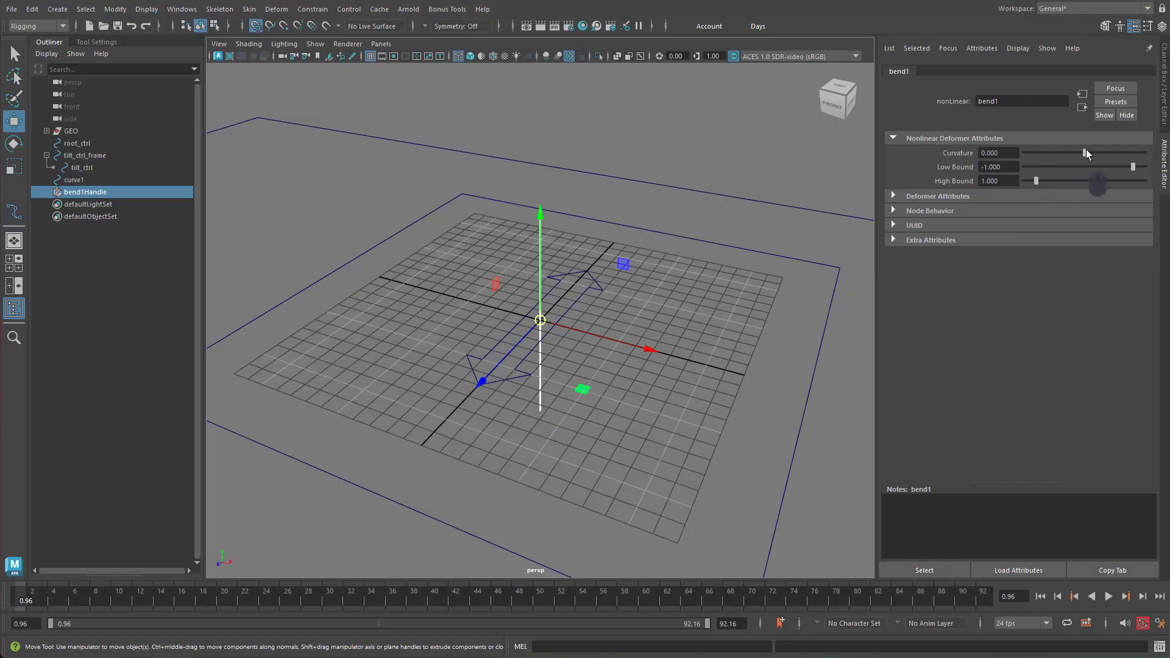
left_click_drag(1087, 153, 1106, 153)
left_click_drag(695, 286, 567, 256, "alt")
Step: Rotate the bend handle -90° about Y, tip it along the arrow's length, and set its curvature to about 42.2
key("e")
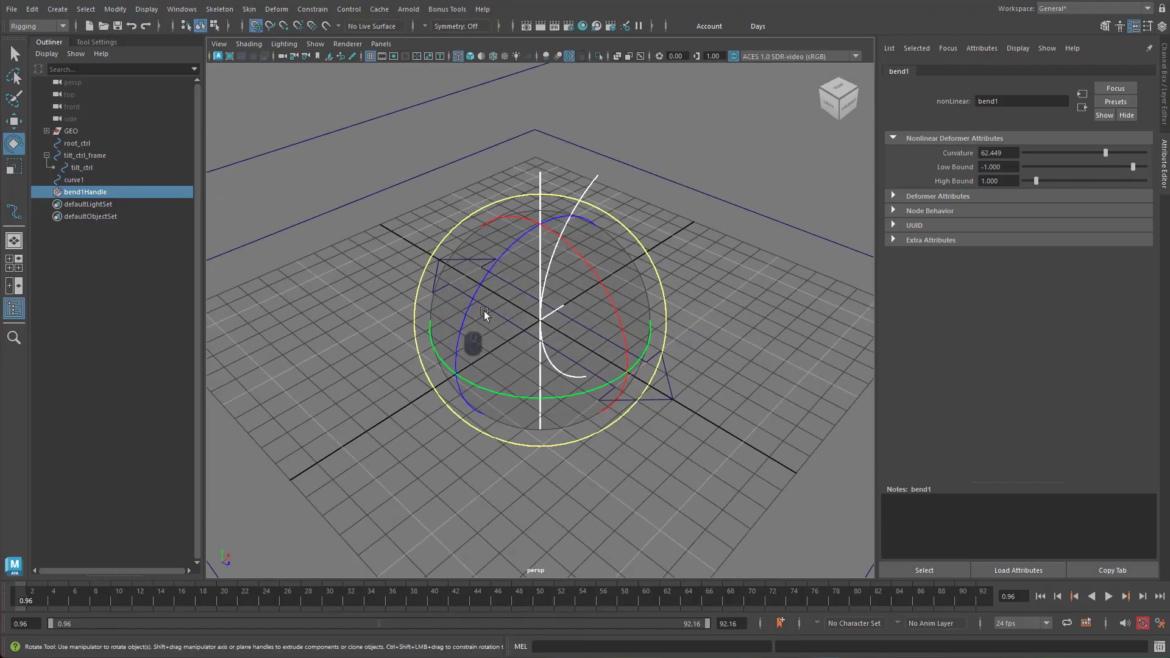
left_click_drag(484, 311, 600, 347, "alt")
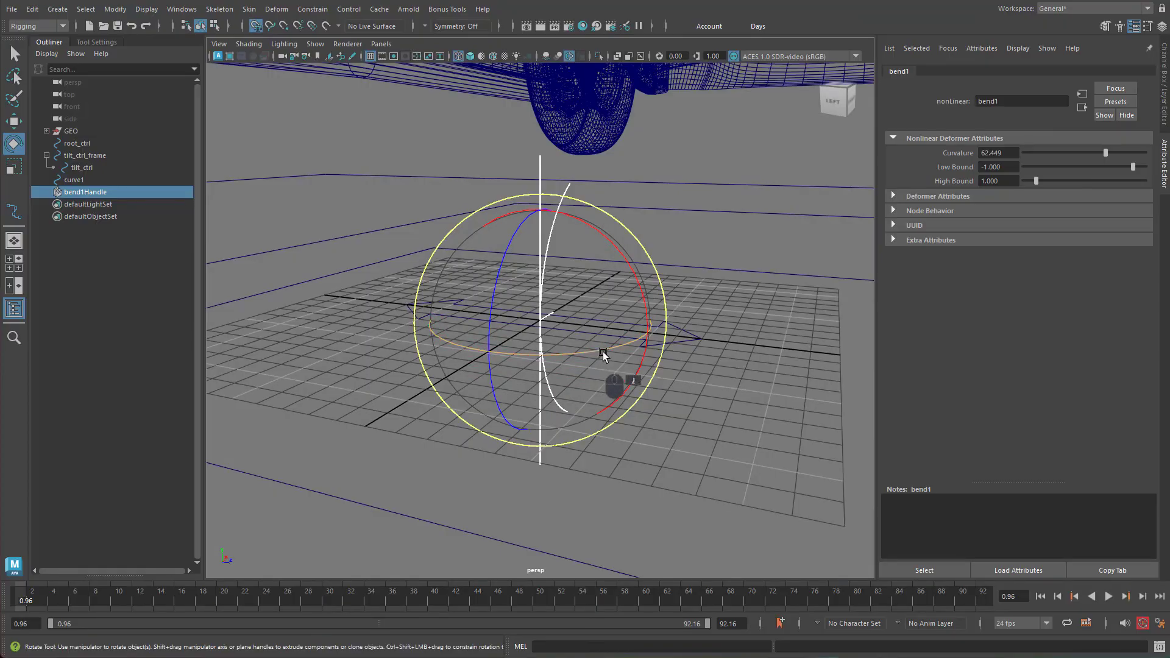
left_click_drag(616, 349, 530, 353)
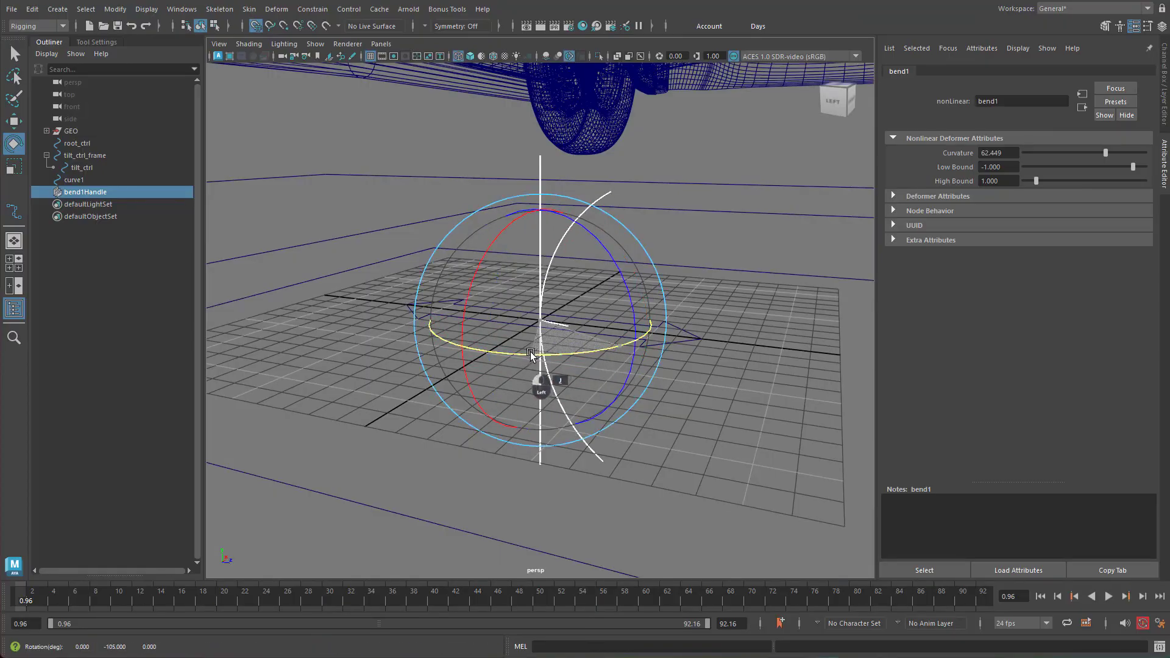
key("ctrl+z")
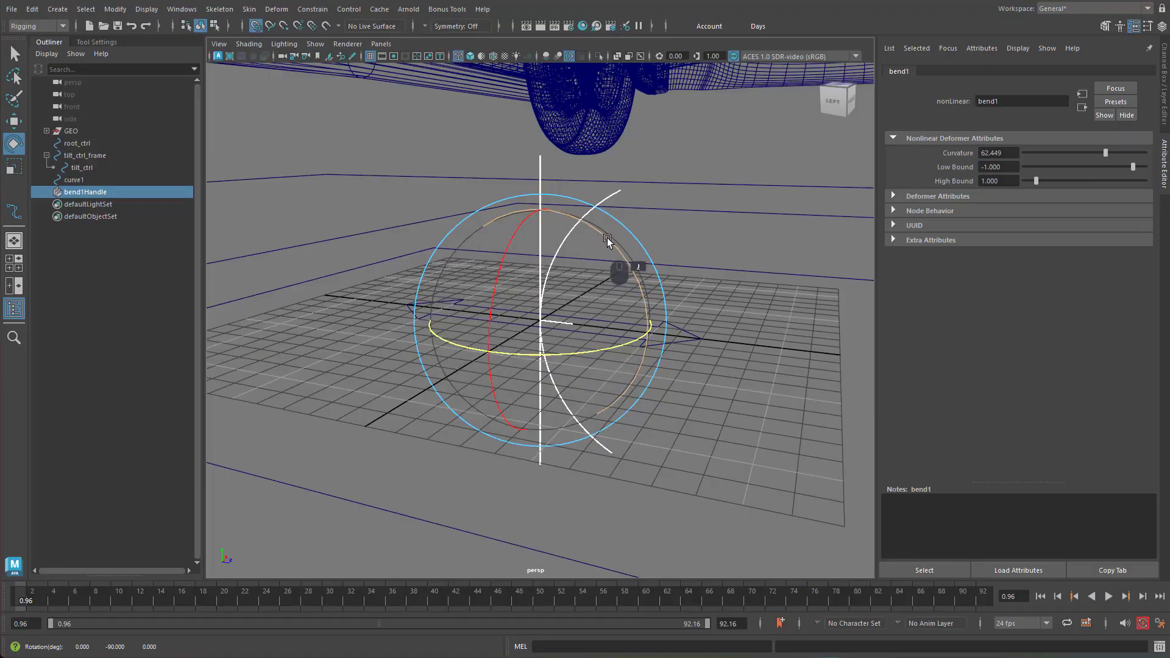
left_click_drag(598, 228, 662, 317)
left_click_drag(664, 361, 992, 186, "alt")
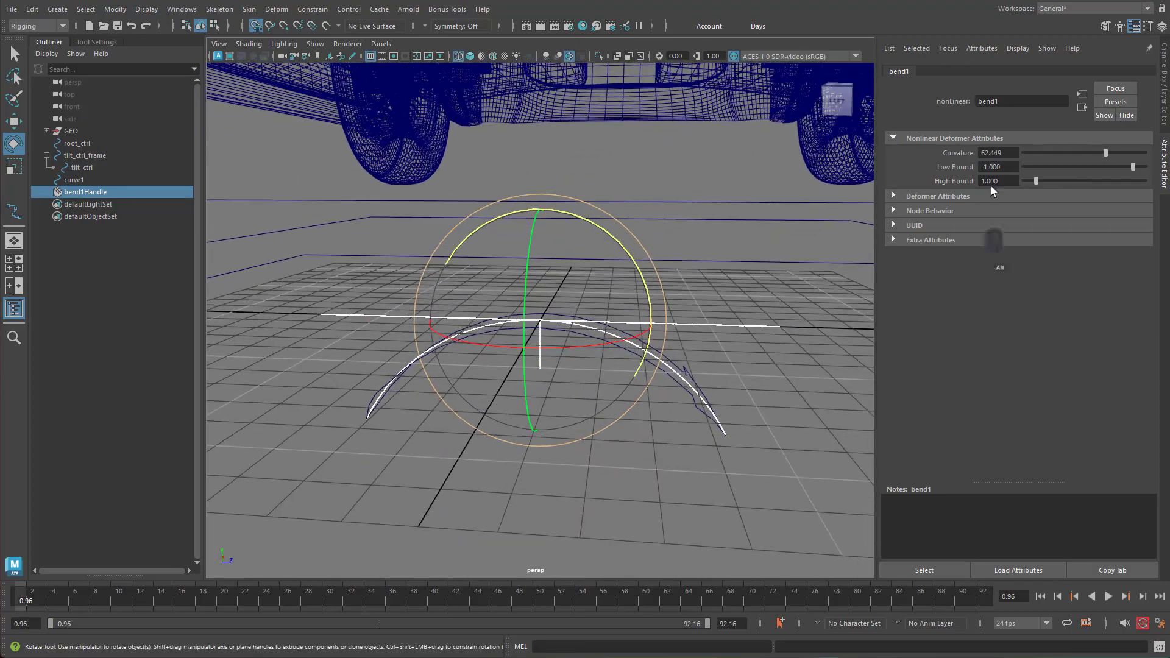
left_click_drag(1103, 152, 1097, 153)
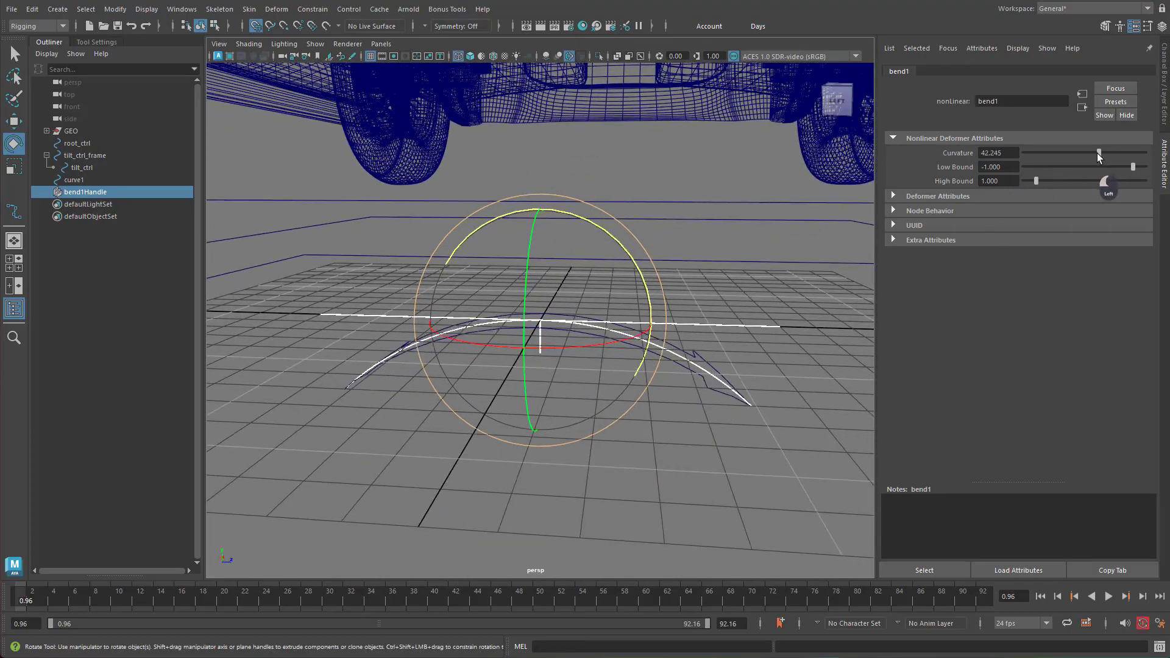
left_click_drag(805, 292, 676, 347, "alt")
Step: Try rotating the arrow curve about its Z axis with the bend deformer still active, and undo the rotation
left_click(707, 415)
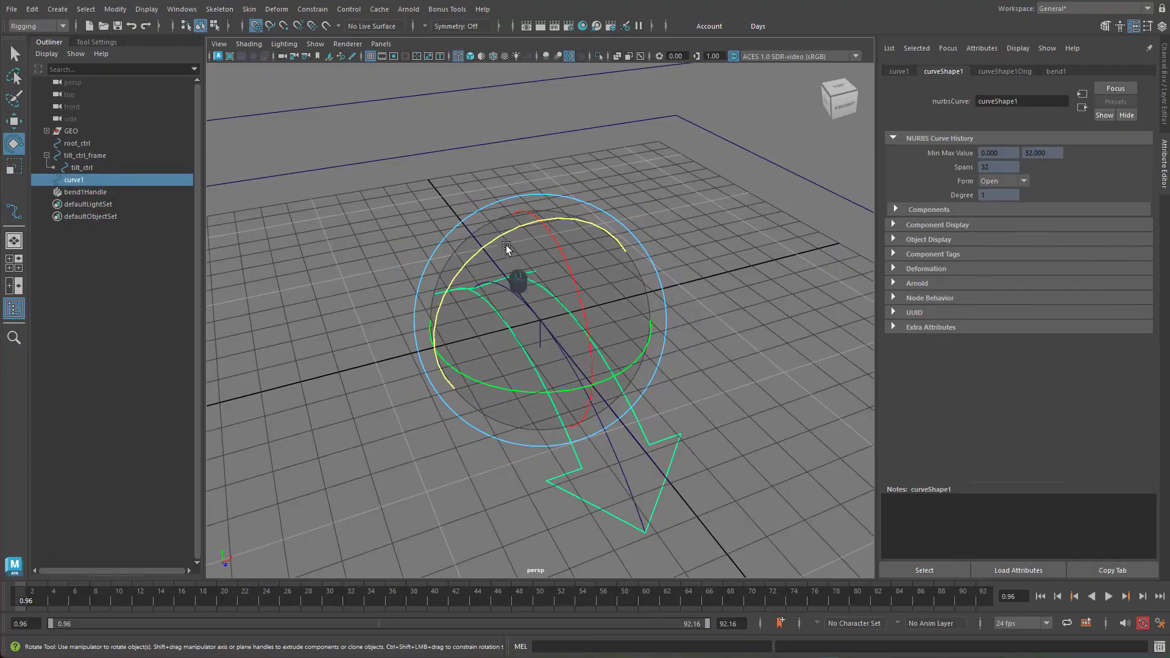
left_click_drag(506, 245, 453, 359)
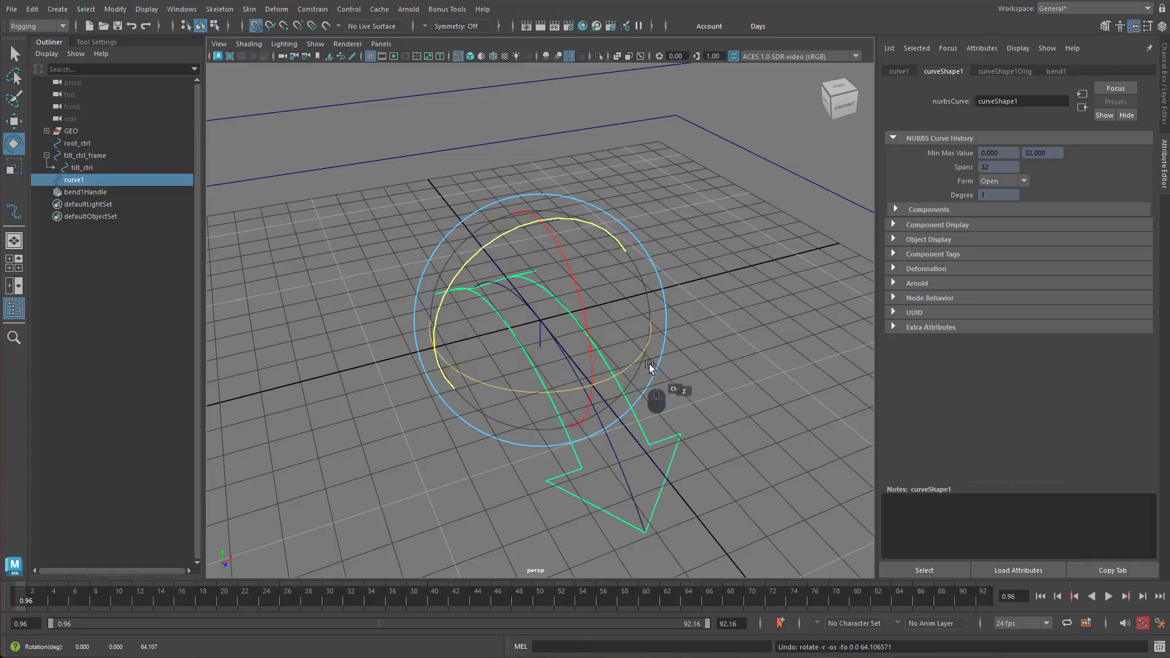
left_click_drag(649, 364, 713, 317, "alt")
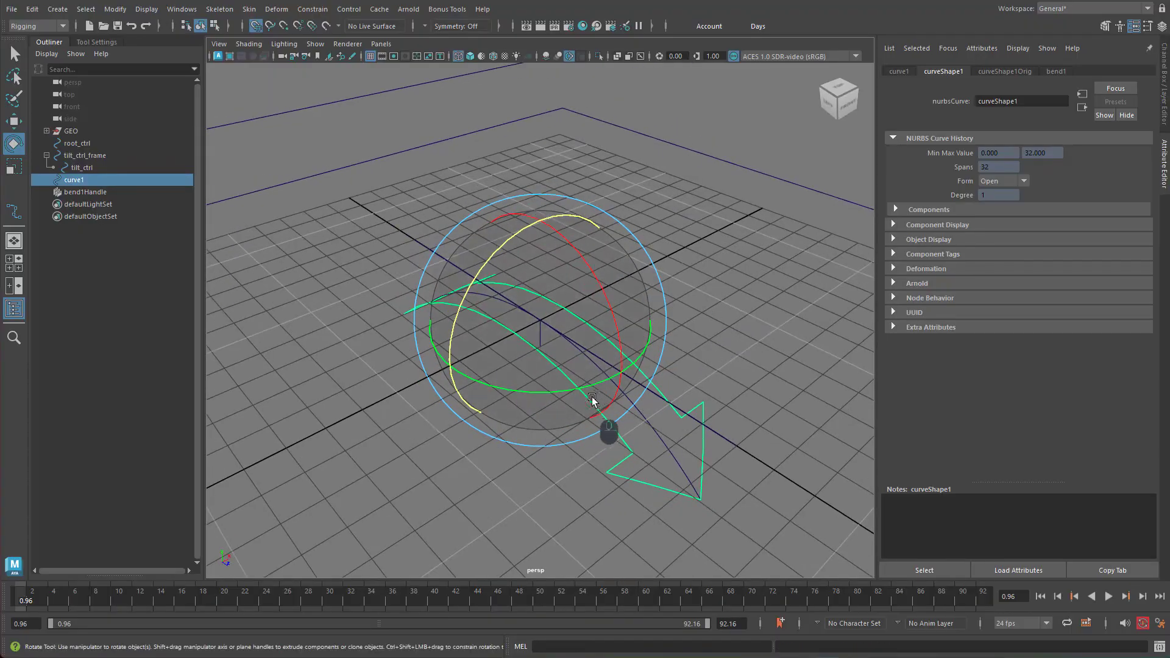
Step: Delete the arrow curve's construction history to bake the bend into its shape
left_click(59, 11)
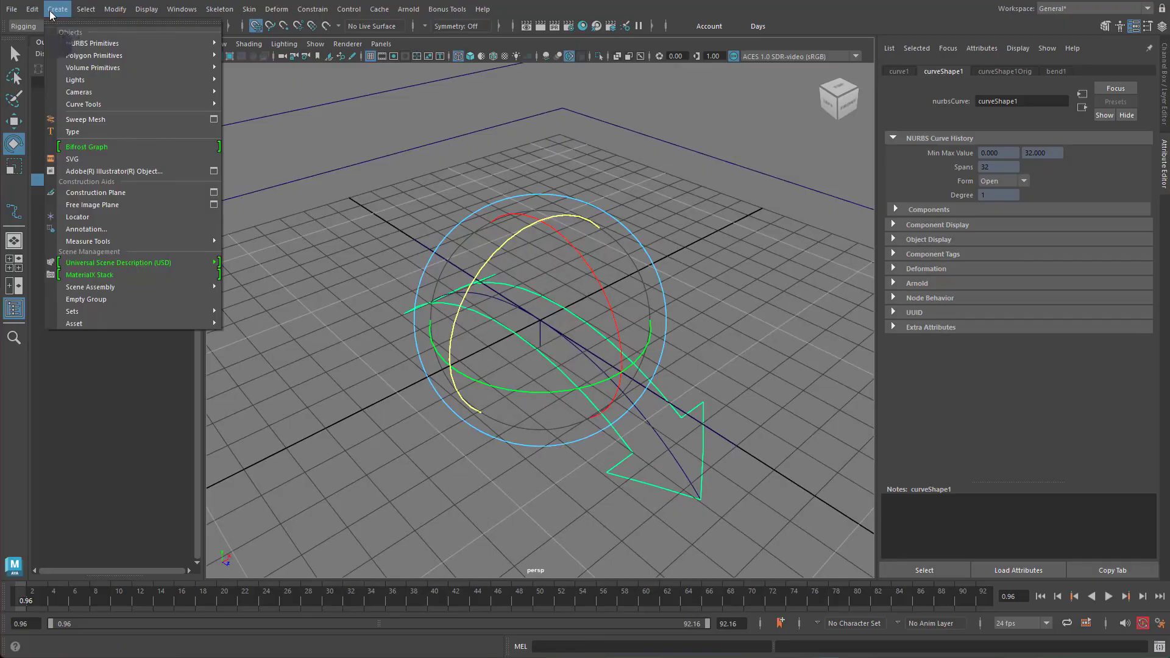
left_click(31, 10)
mouse_move(101, 153)
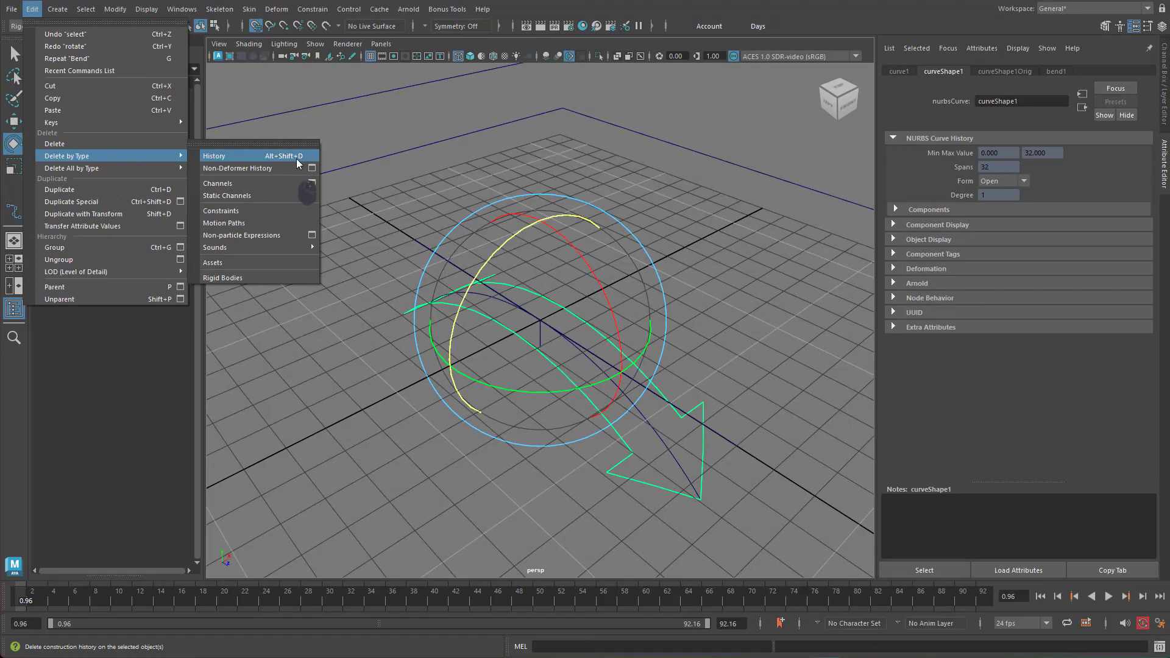
left_click(243, 156)
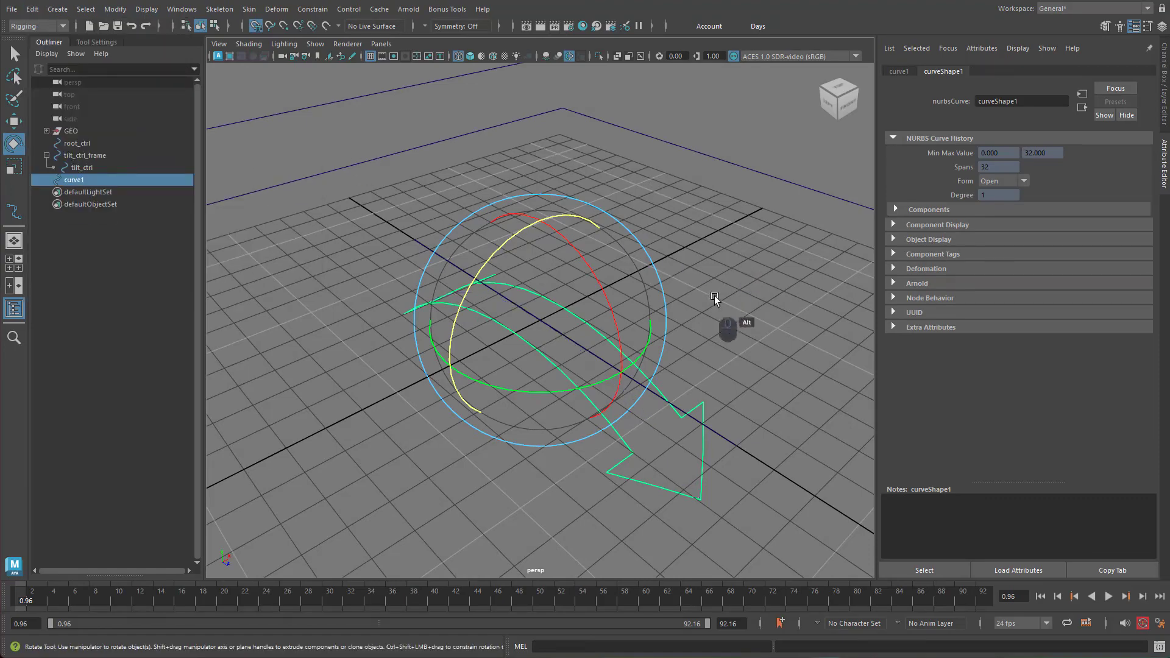
Step: Rotate the bent arrow curve 90° about Z so its arc stands upright
left_click_drag(715, 295, 622, 427, "alt")
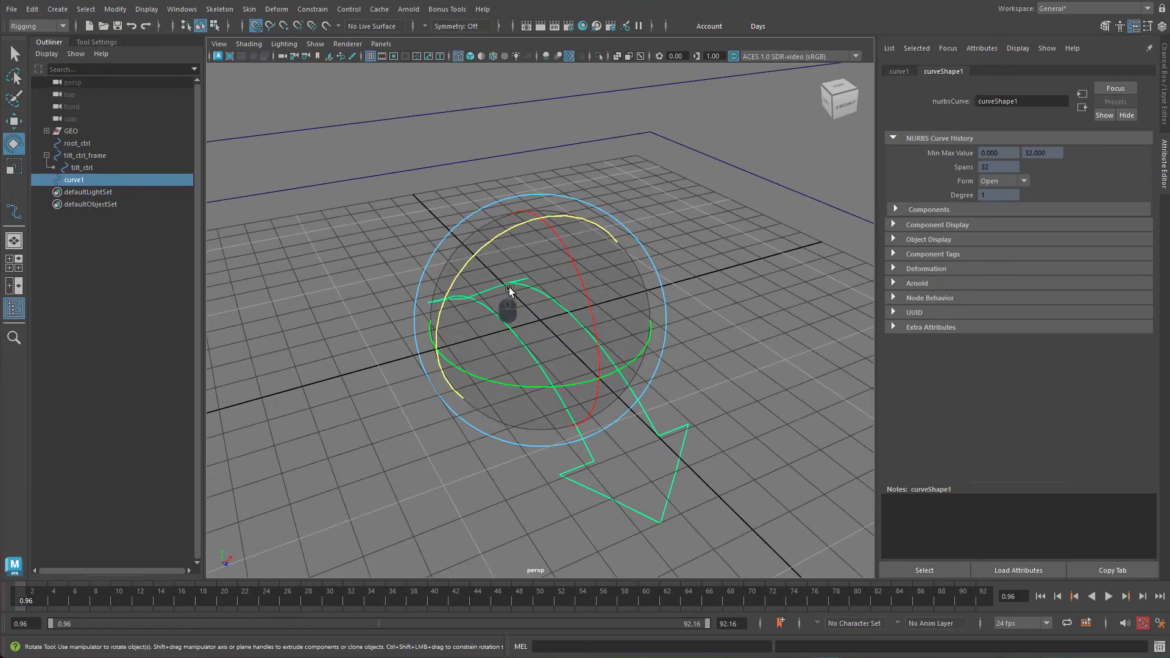
left_click_drag(679, 375, 720, 380, "alt")
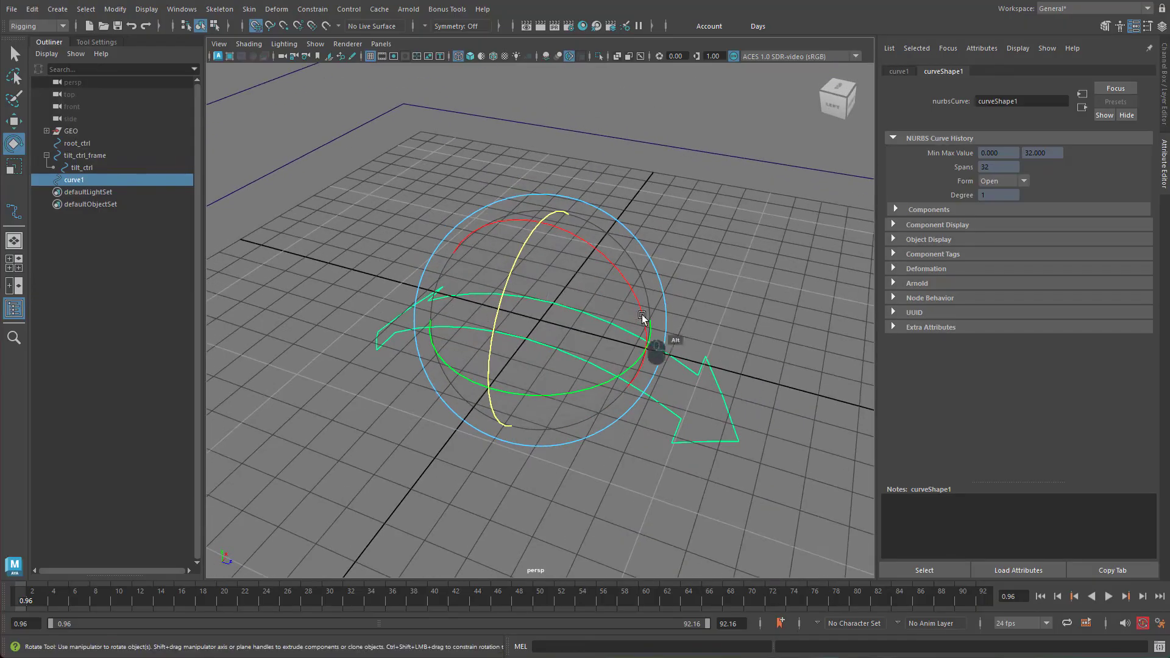
left_click_drag(522, 256, 481, 409)
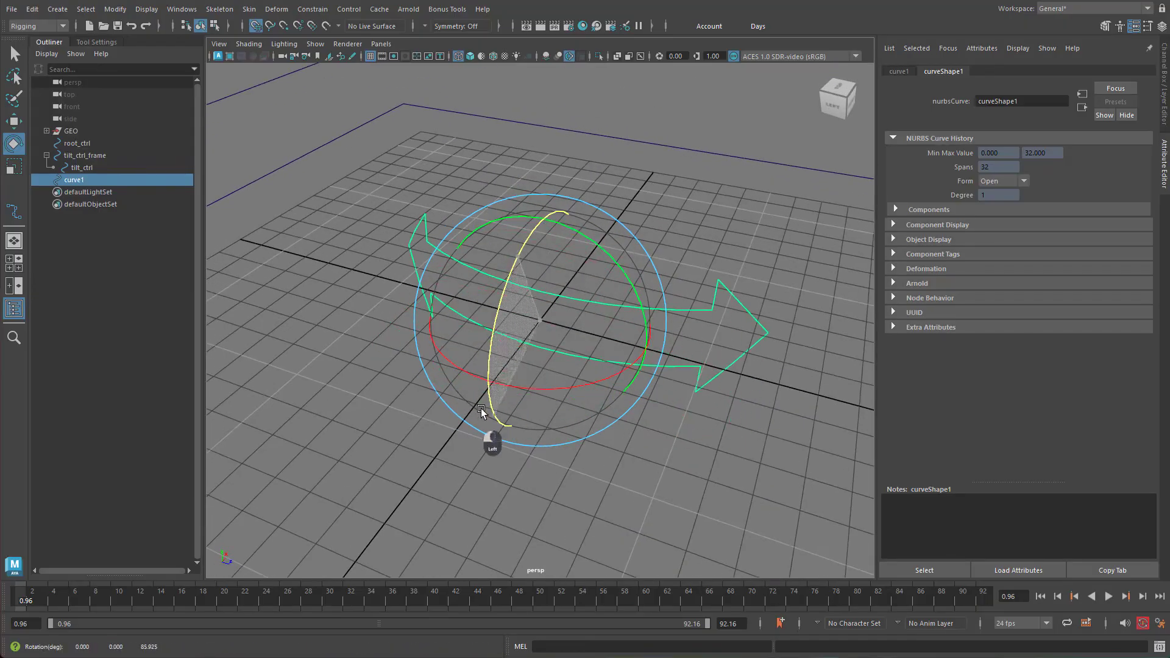
left_click_drag(598, 413, 570, 340, "alt")
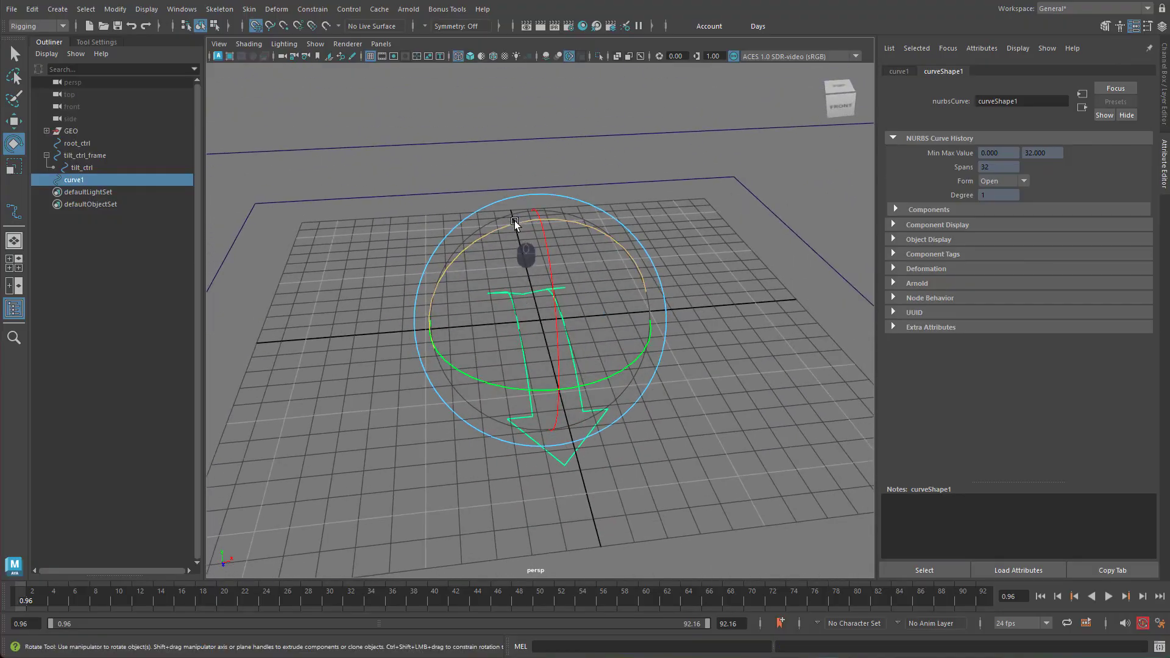
left_click_drag(516, 222, 447, 262)
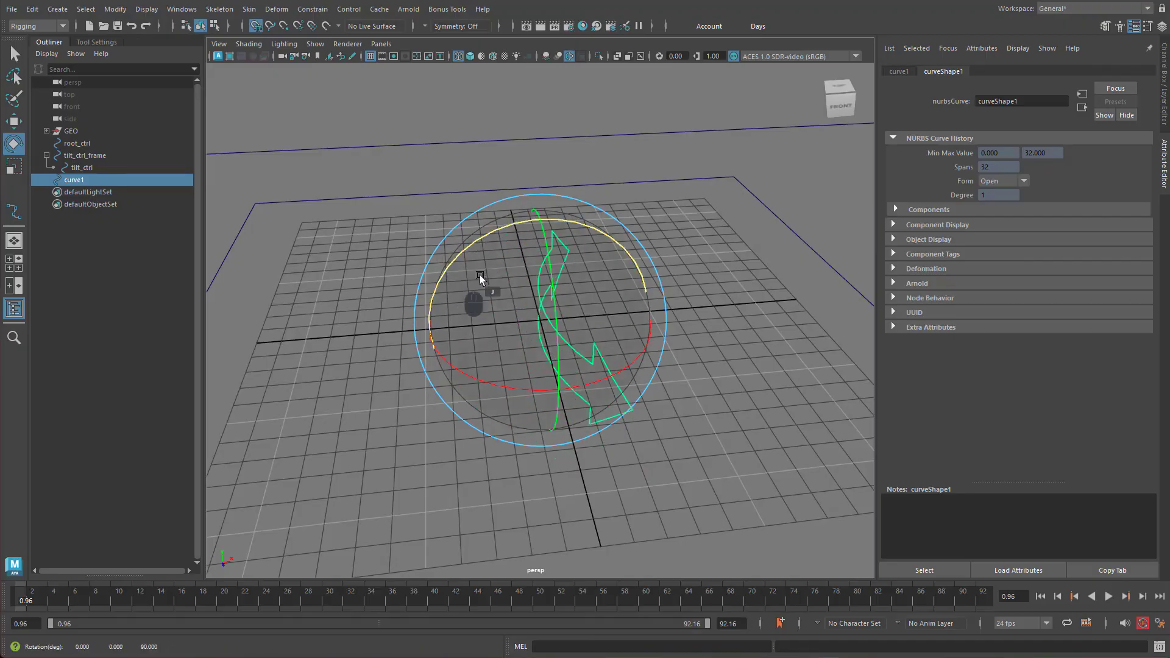
Step: Scale the arrow curve up uniformly until it is large enough to serve as a control for the car
left_click_drag(670, 288, 652, 283, "alt")
right_click_drag(652, 283, 430, 313, "alt")
right_click_drag(646, 308, 538, 316, "alt")
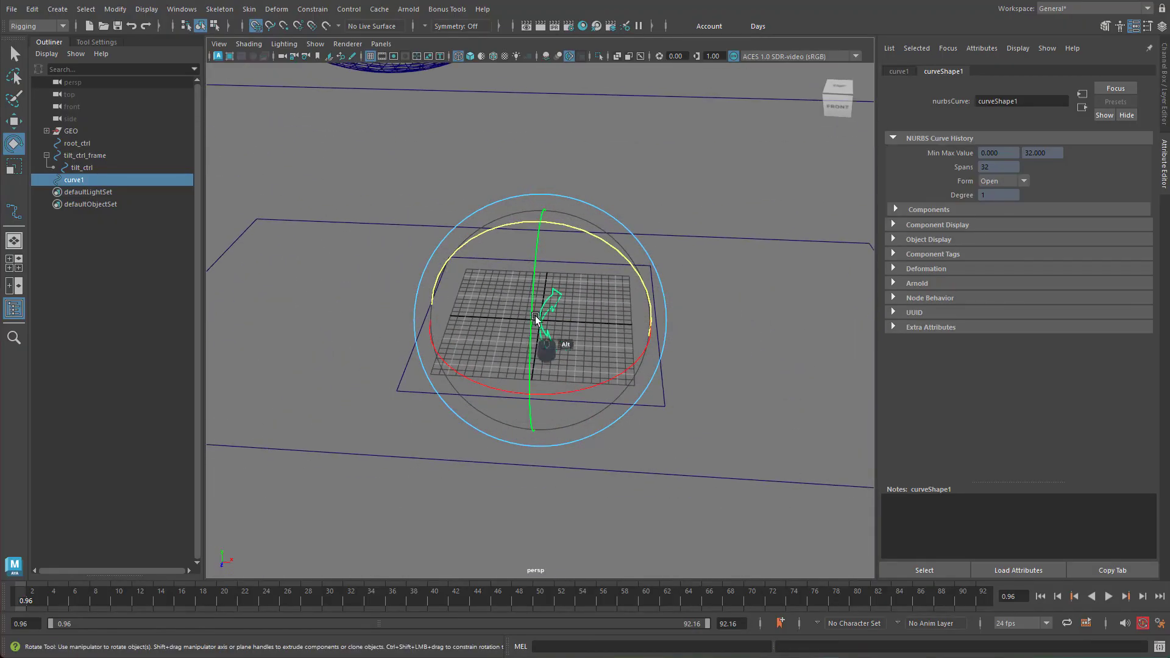
key("r")
left_click_drag(540, 320, 973, 287)
right_click_drag(616, 347, 485, 360, "alt")
Step: Move the enlarged arrow curve along its Y axis toward the front of the car
key("w")
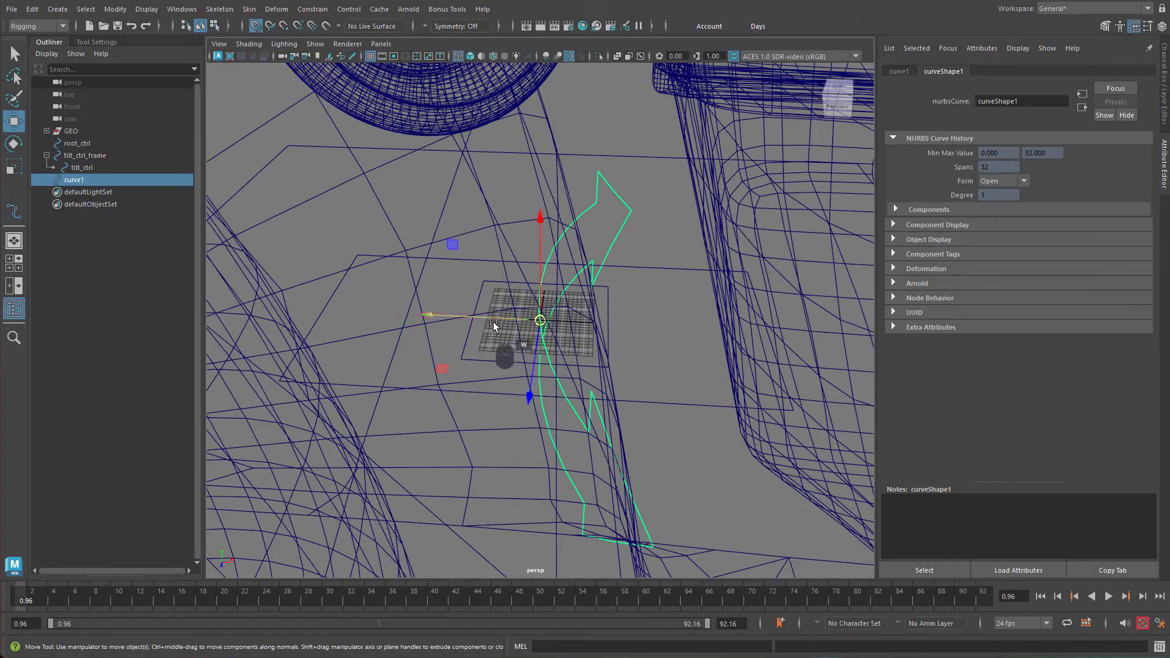
left_click_drag(530, 318, 339, 312)
left_click_drag(475, 368, 543, 330, "alt")
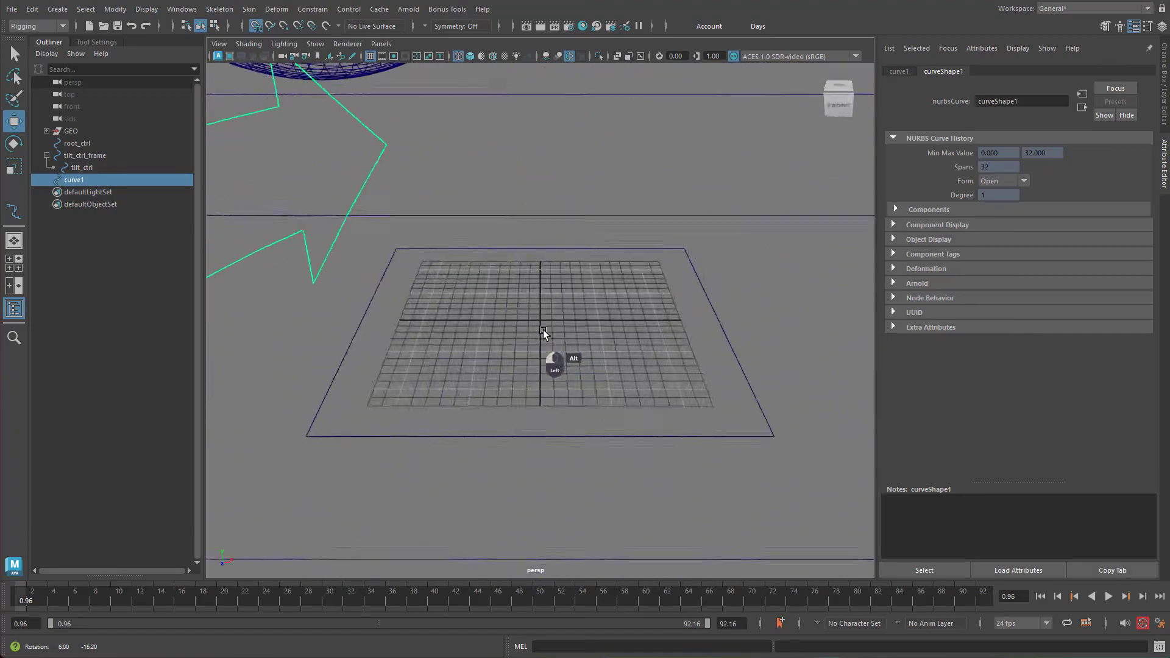
Step: Raise tilt_ctrl_frame with its tilt control above the car and shift it over the rear half of the body
right_click_drag(623, 330, 250, 340, "alt")
right_click_drag(427, 334, 339, 348, "alt")
left_click_drag(506, 354, 669, 371, "alt")
left_click(640, 416)
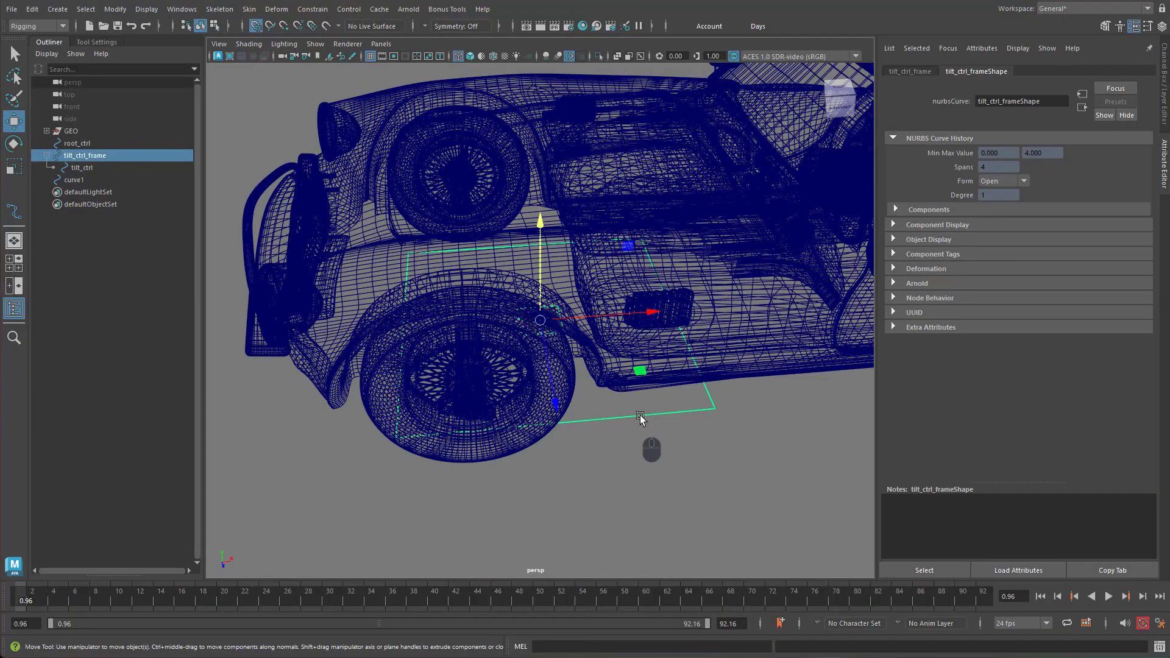
left_click_drag(675, 369, 556, 257, "alt")
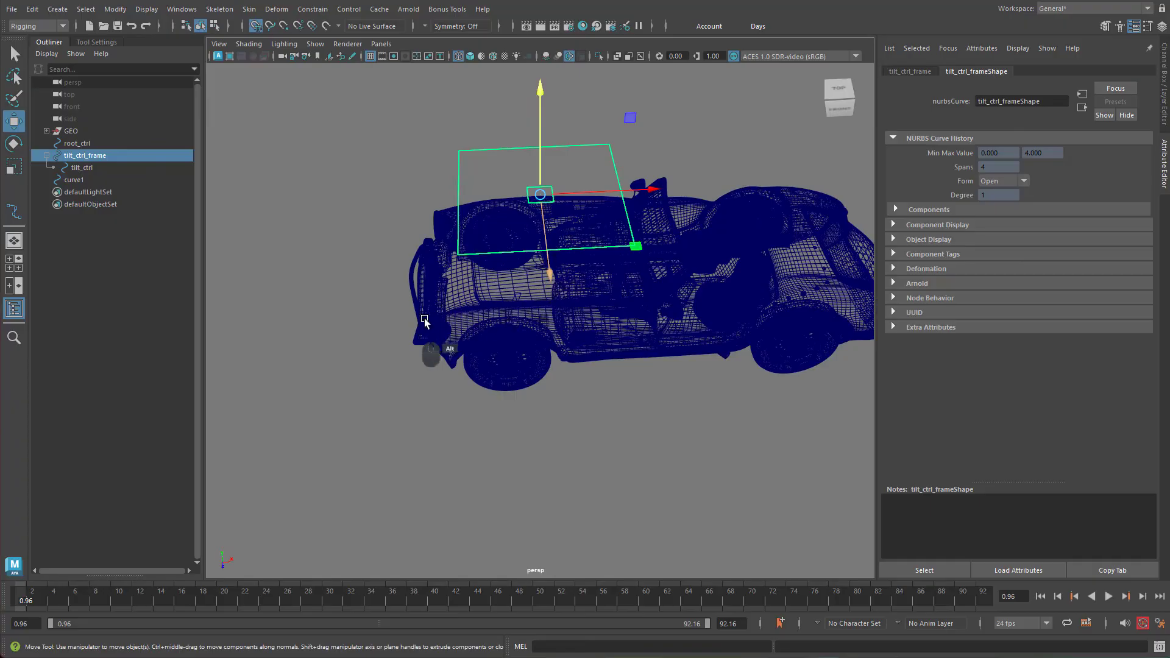
middle_click_drag(501, 325, 399, 383, "alt")
left_click_drag(530, 251, 439, 404)
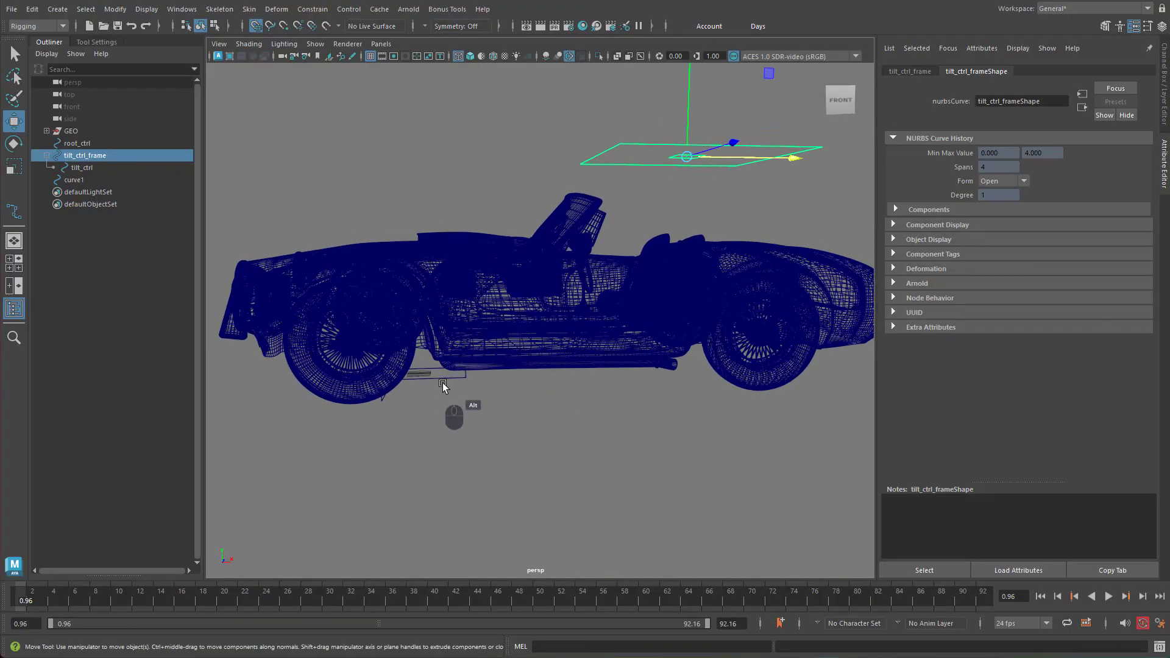
Step: Scale root_ctrl uniformly by about 32 so its rectangle approaches the car's footprint
left_click(441, 379)
left_click(444, 379)
left_click_drag(585, 378, 466, 428, "alt")
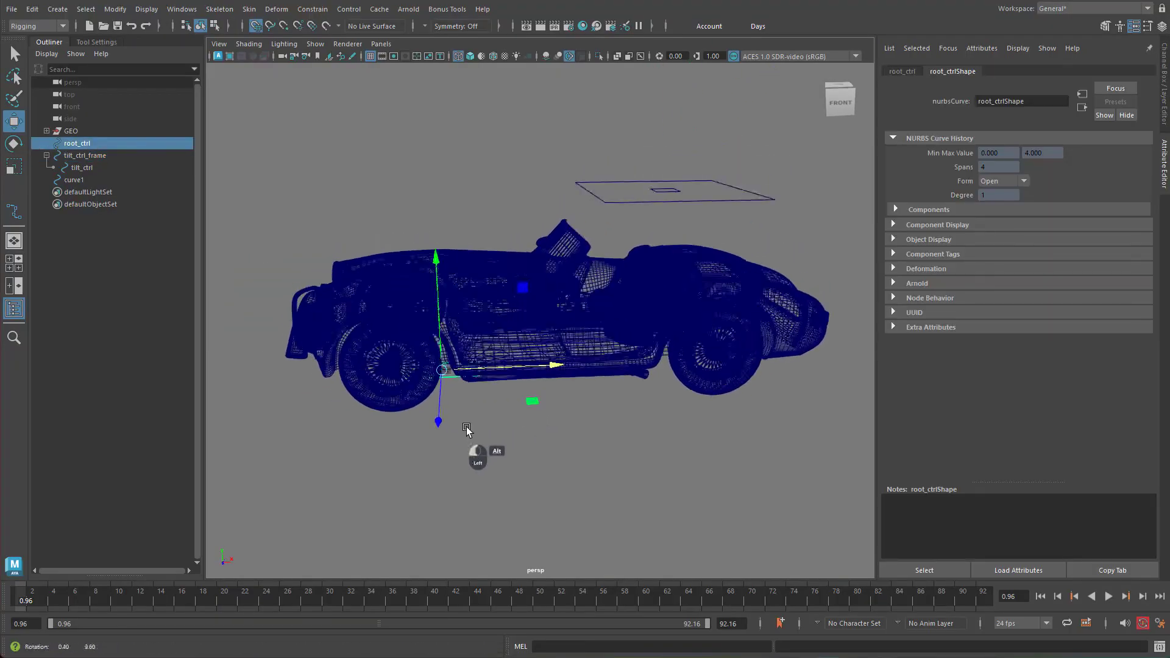
key("r")
left_click_drag(443, 370, 487, 354)
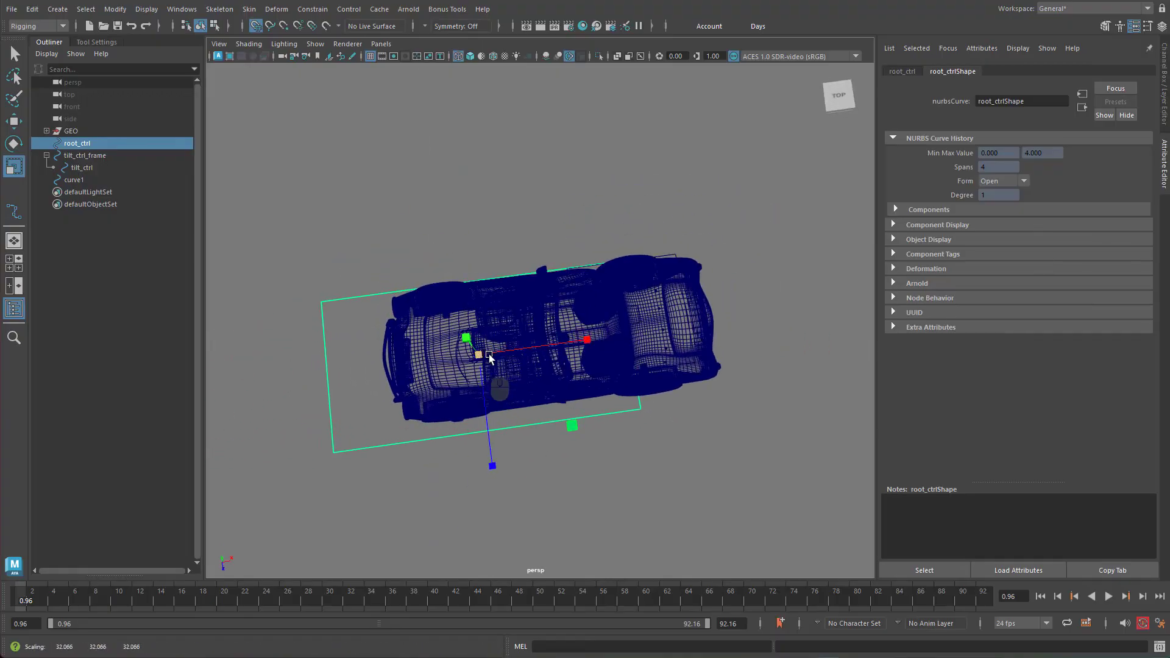
Step: Center root_ctrl under the car along X and lengthen it along X until it extends past both bumpers
key("w")
mouse_move(560, 348)
left_mouse_down()
mouse_move(601, 352)
mouse_move(560, 359)
left_mouse_up()
key("r")
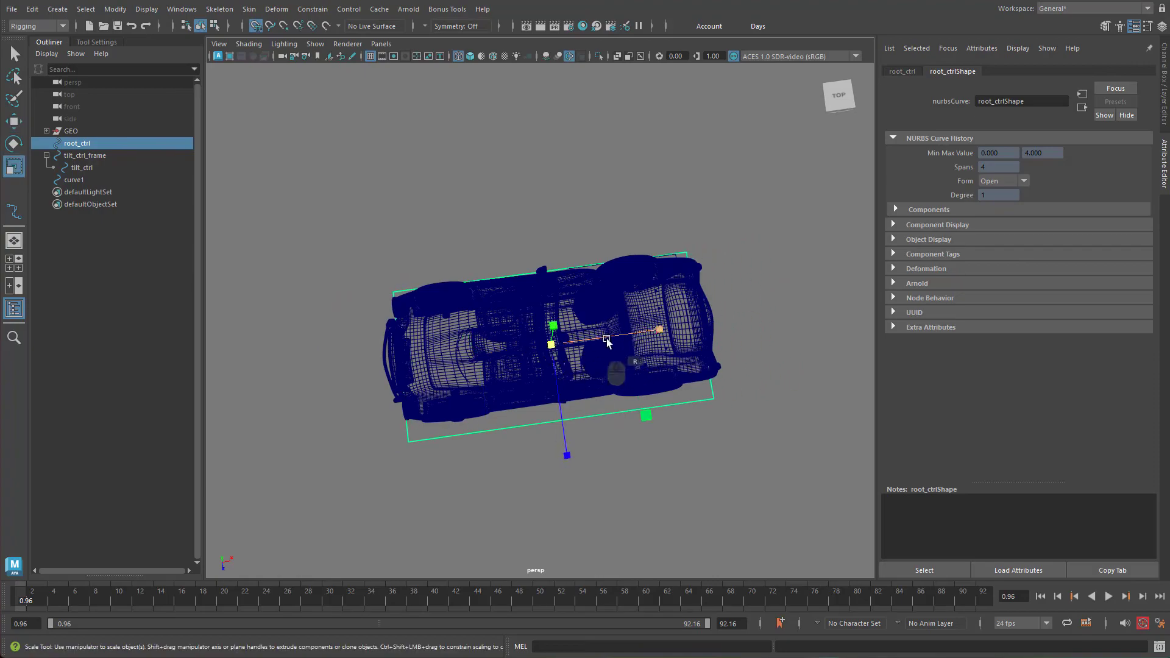
left_click_drag(657, 331, 641, 305)
right_click_drag(642, 306, 725, 323, "alt")
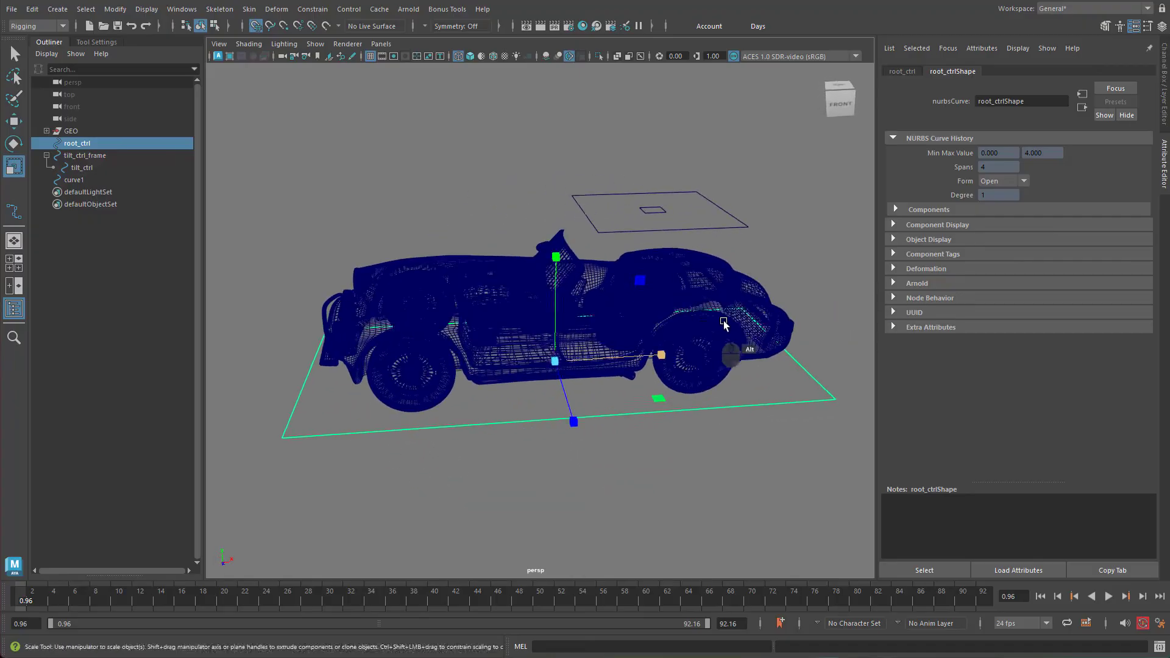
Step: Select the arrow curve near the front wheel and move it up and out in front of the car
middle_click_drag(707, 332, 666, 318, "alt")
left_click_drag(666, 319, 696, 317, "alt")
right_click_drag(572, 339, 585, 369, "alt")
left_click_drag(557, 363, 544, 382, "alt")
left_click_drag(495, 297, 385, 385, "alt")
left_click(375, 357)
key("w")
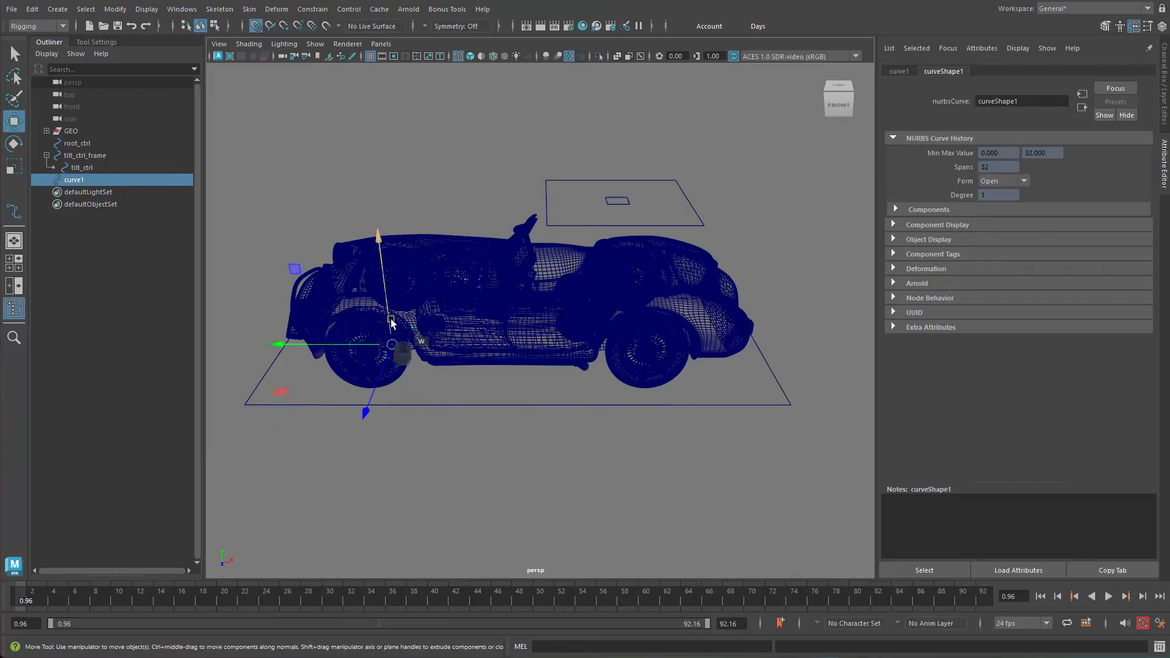
left_click_drag(392, 323, 392, 259)
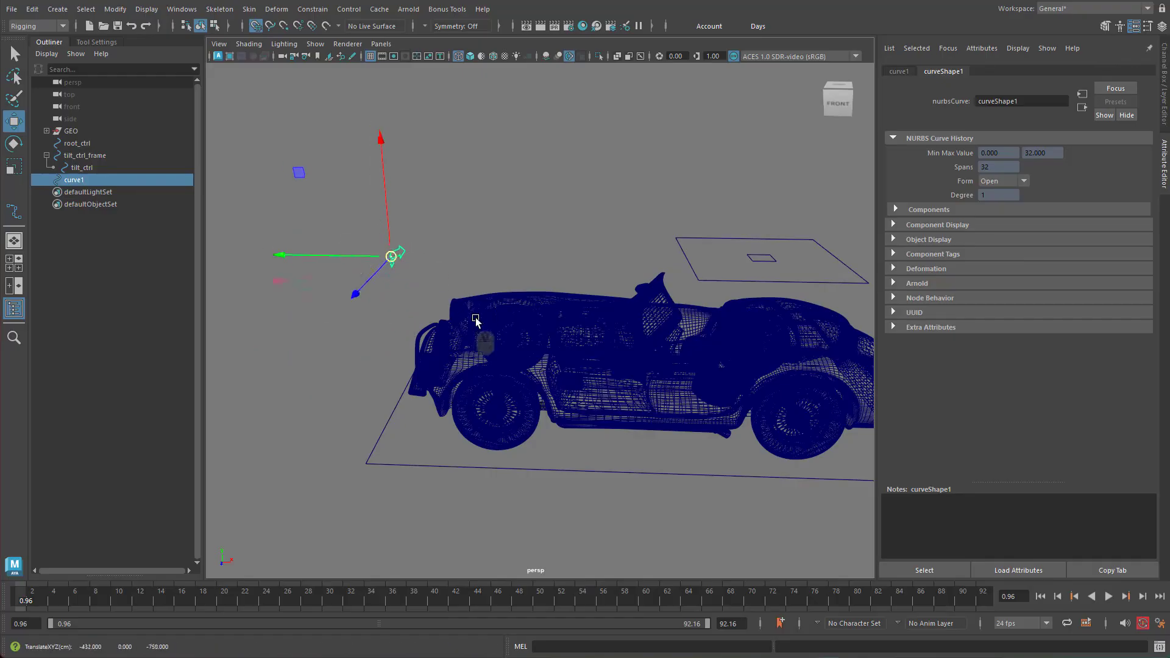
Step: Lower the arrow curve in front of the car to just above hood height
left_click_drag(477, 321, 516, 395, "alt")
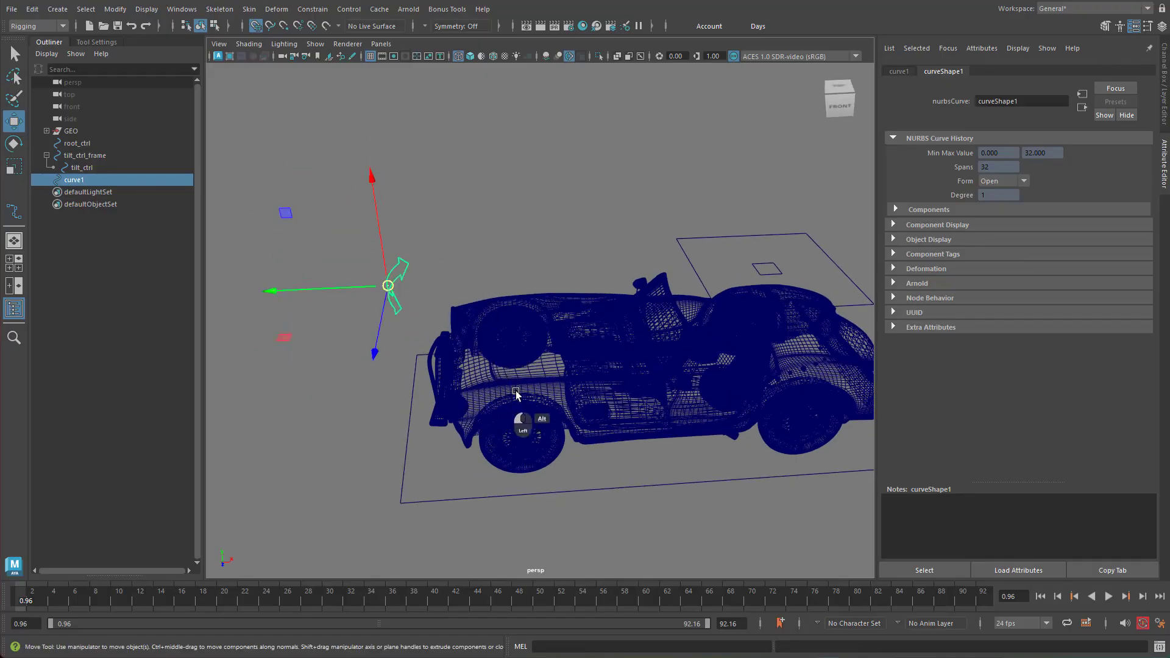
left_click(516, 395)
left_click(402, 297)
left_click_drag(412, 357, 687, 334, "alt")
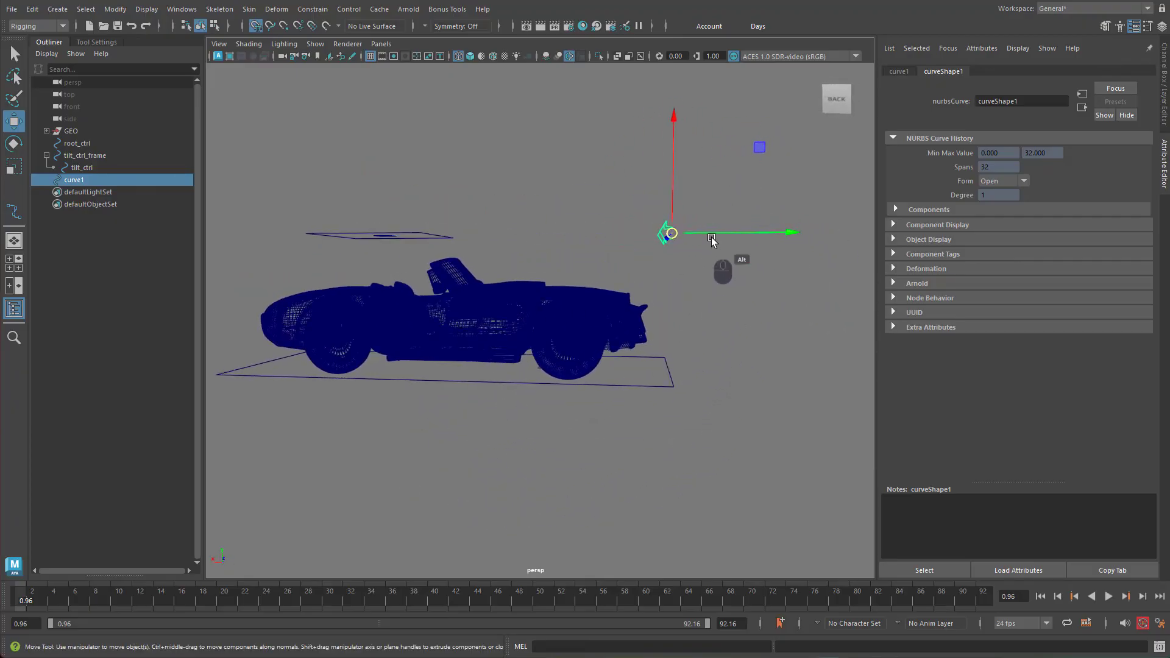
left_click_drag(683, 226, 673, 218)
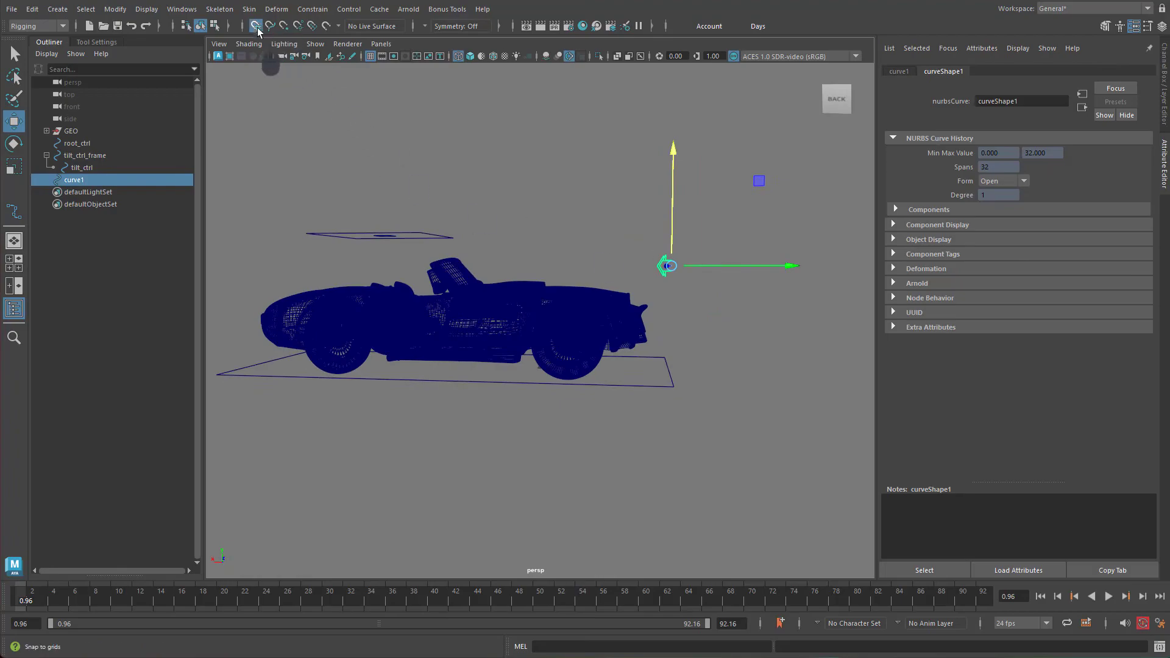
Step: Turn off grid snapping and move the arrow curve along its Y axis until it sits close to the car's nose
left_click_drag(774, 404, 795, 437, "alt")
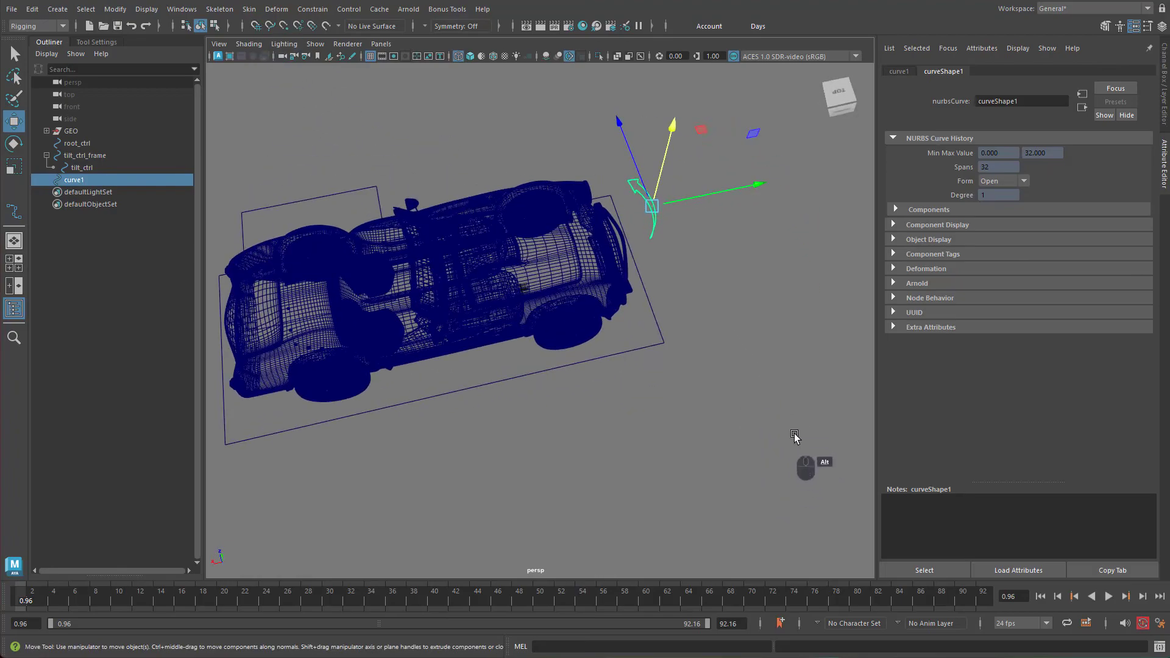
middle_click_drag(687, 320, 638, 408, "alt")
right_click_drag(638, 408, 774, 395, "alt")
left_click_drag(774, 395, 879, 372, "alt")
right_click_drag(638, 289, 574, 311, "alt")
middle_click_drag(573, 312, 539, 267, "alt")
left_click_drag(538, 267, 611, 306, "alt")
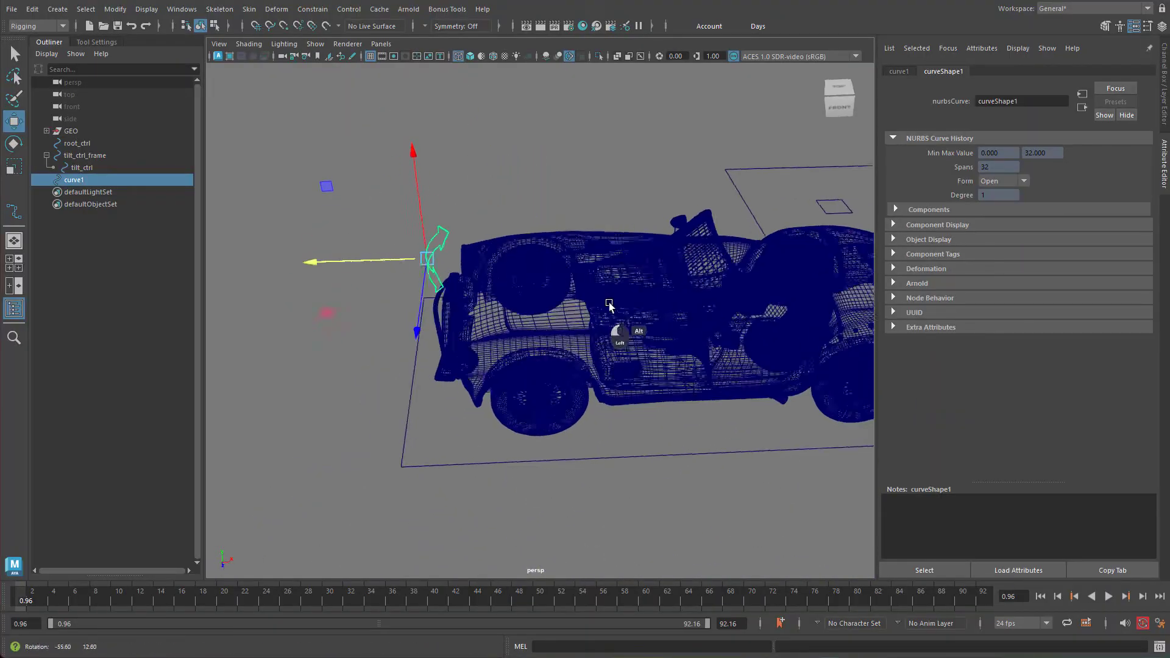
mouse_move(487, 328)
right_mouse_down("alt")
mouse_move(459, 333)
mouse_move(449, 319)
mouse_move(480, 319)
right_mouse_up("alt")
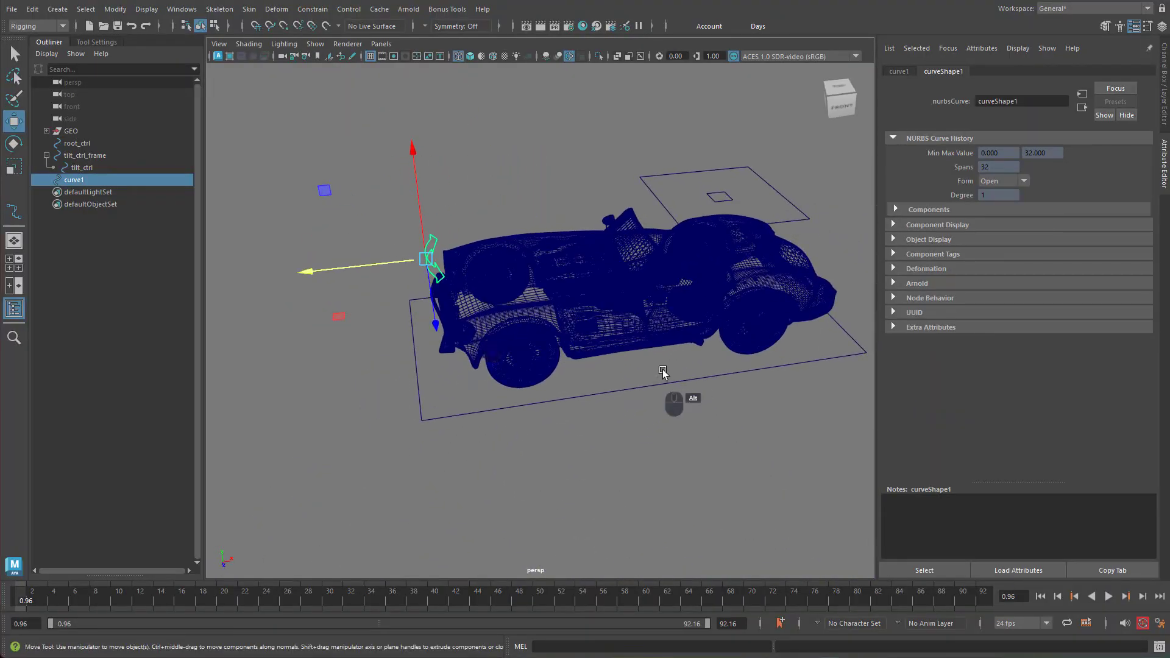
Step: Show the transform channels and freeze the transformations of root_ctrl, the arrow curve and tilt_ctrl_frame together
left_click_drag(664, 373, 592, 348, "alt")
right_click_drag(591, 348, 684, 359, "alt")
middle_click_drag(622, 364, 571, 355, "alt")
left_click_drag(571, 355, 617, 385, "alt")
left_click(643, 406)
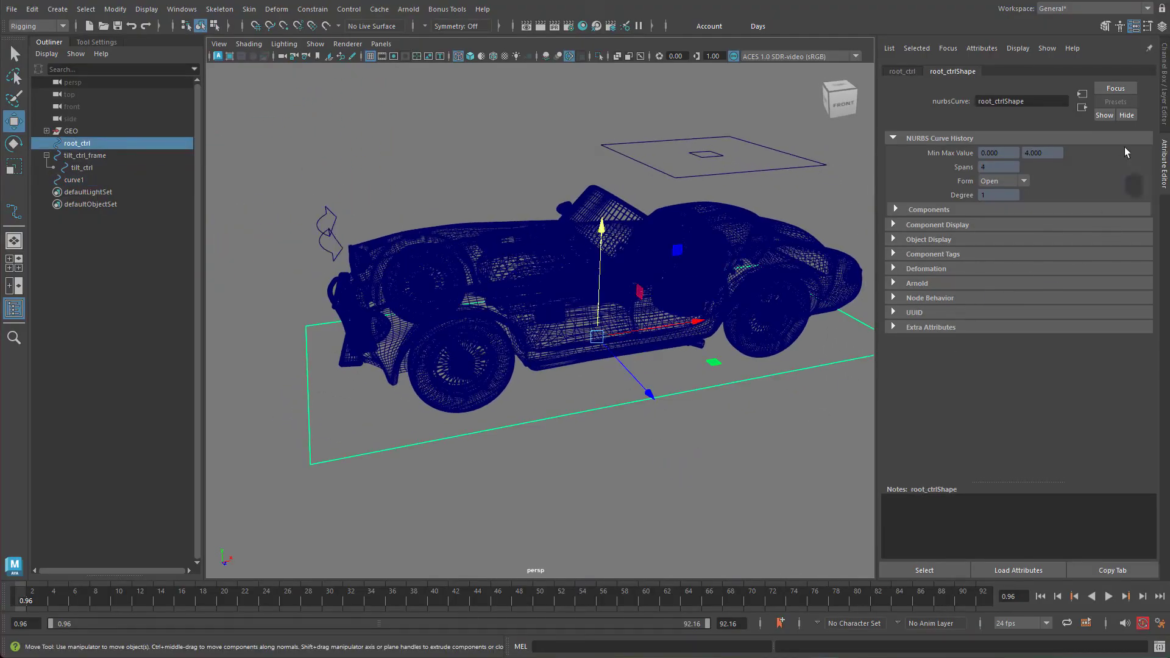
left_click(1166, 96)
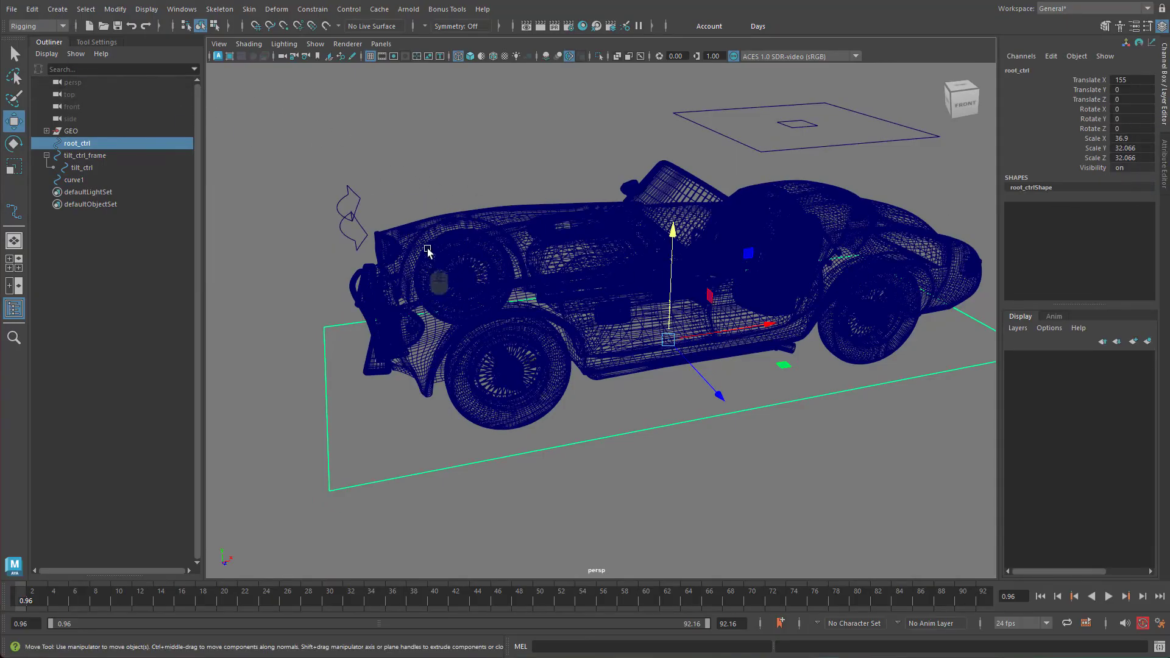
left_click(354, 223, "shift")
left_click(751, 148, "shift")
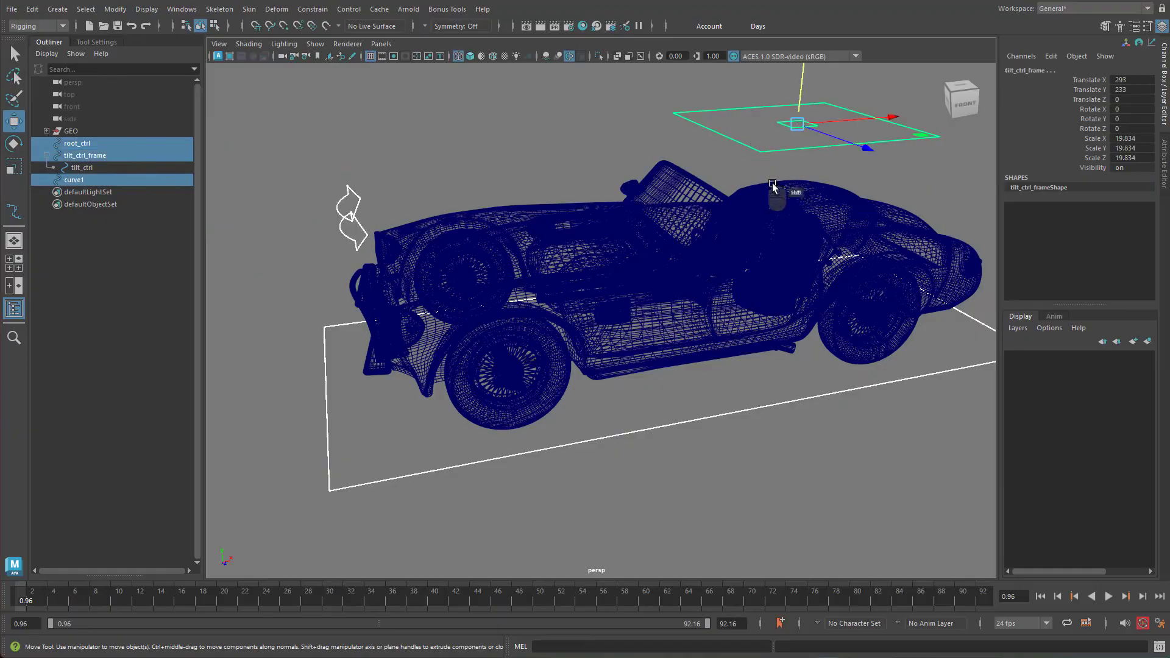
left_click(58, 10)
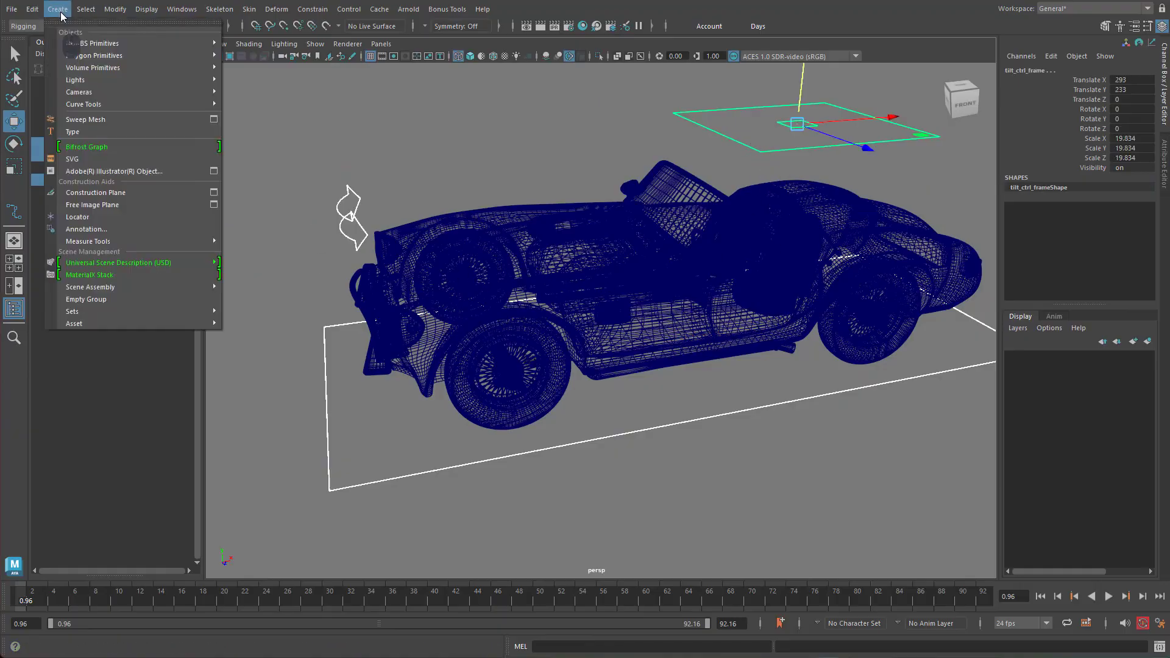
mouse_move(115, 9)
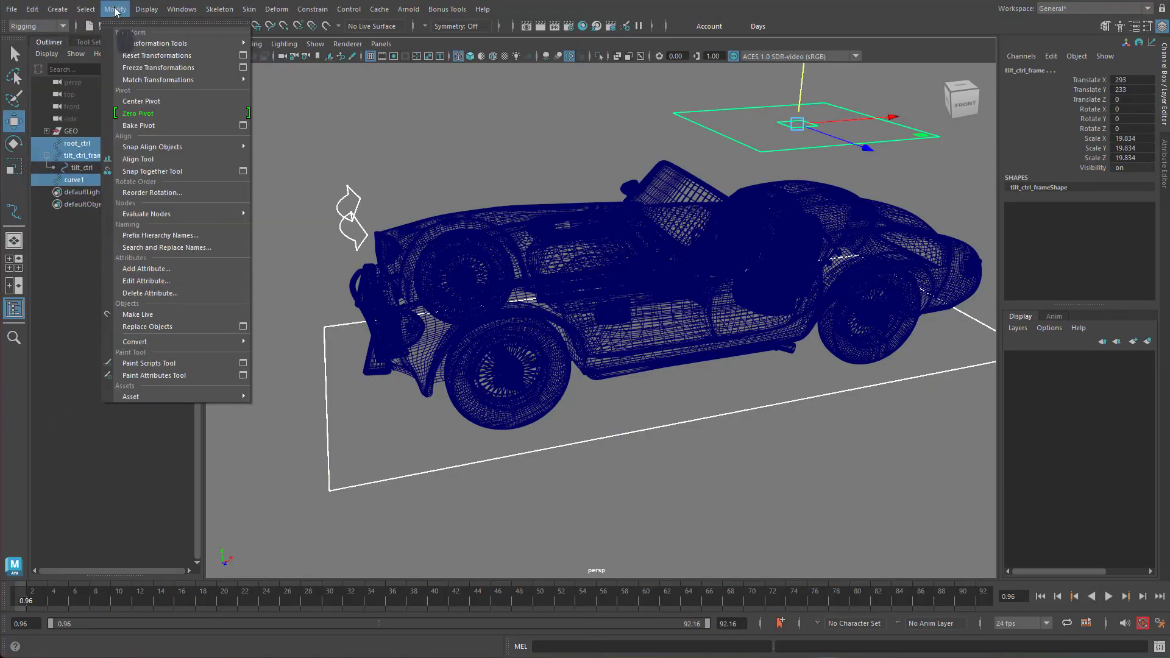
left_click(160, 67)
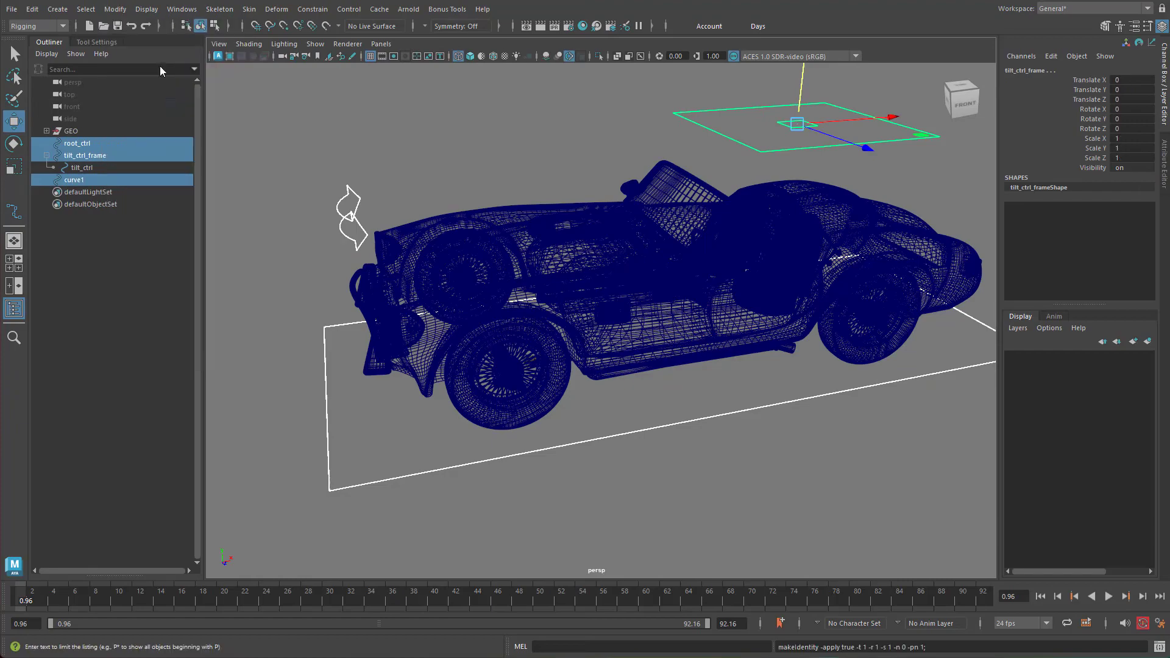
Step: Rename the arrow curve curve1 as steering_ctrl
left_click(77, 180)
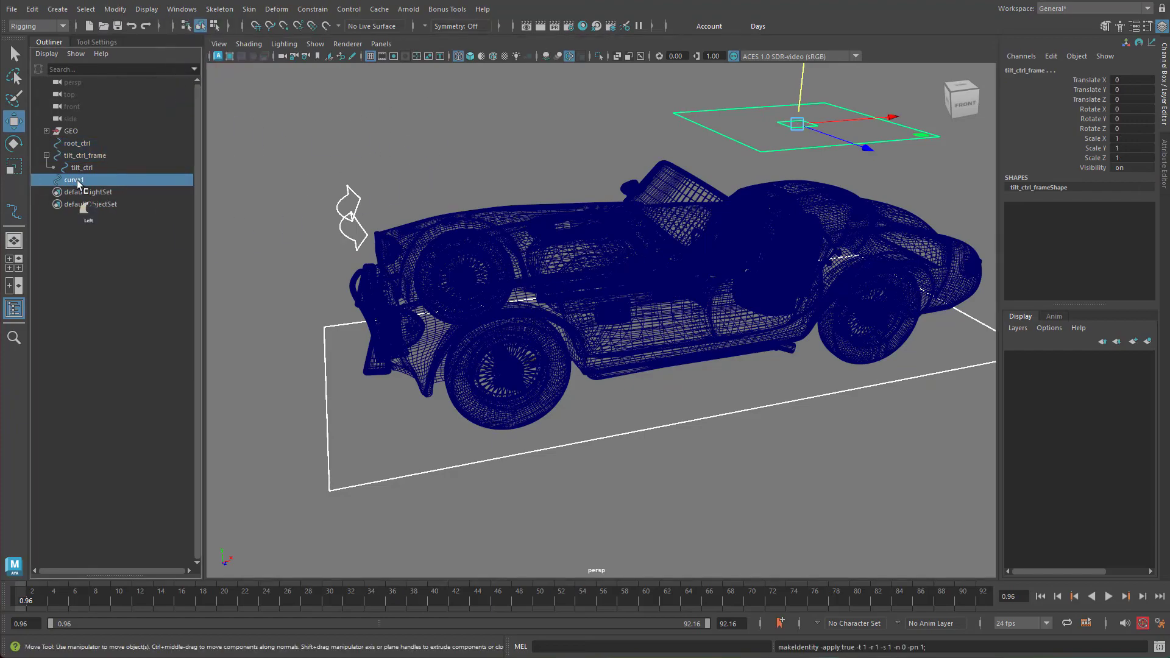
double_click(78, 181)
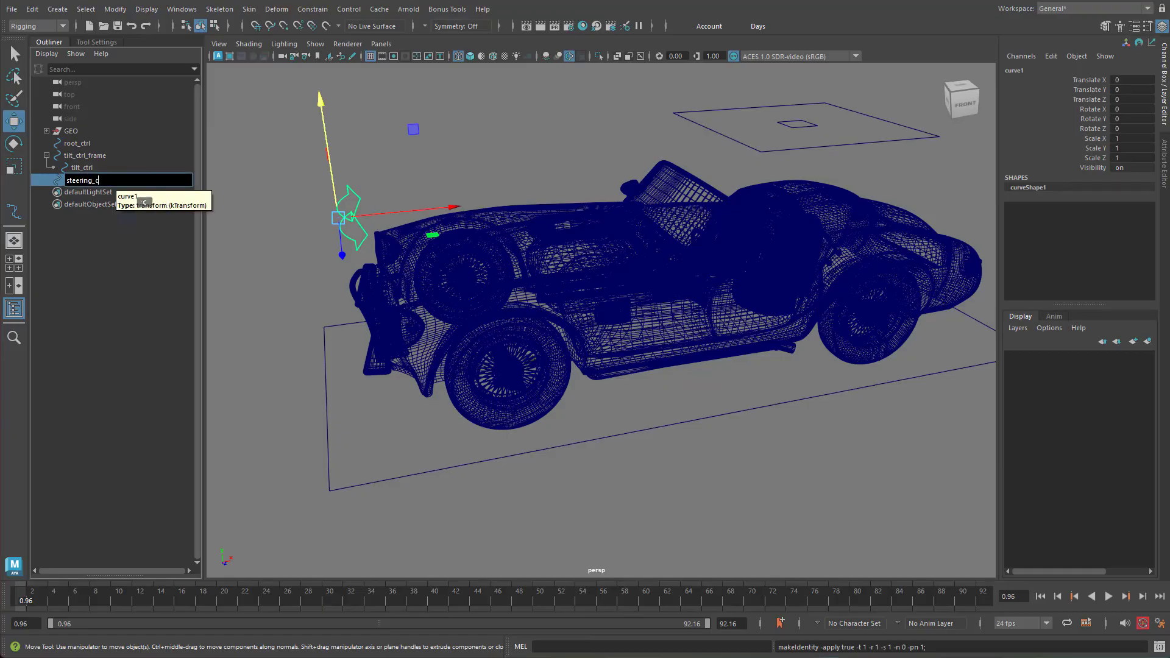
type("steering_ctrl")
key("Return")
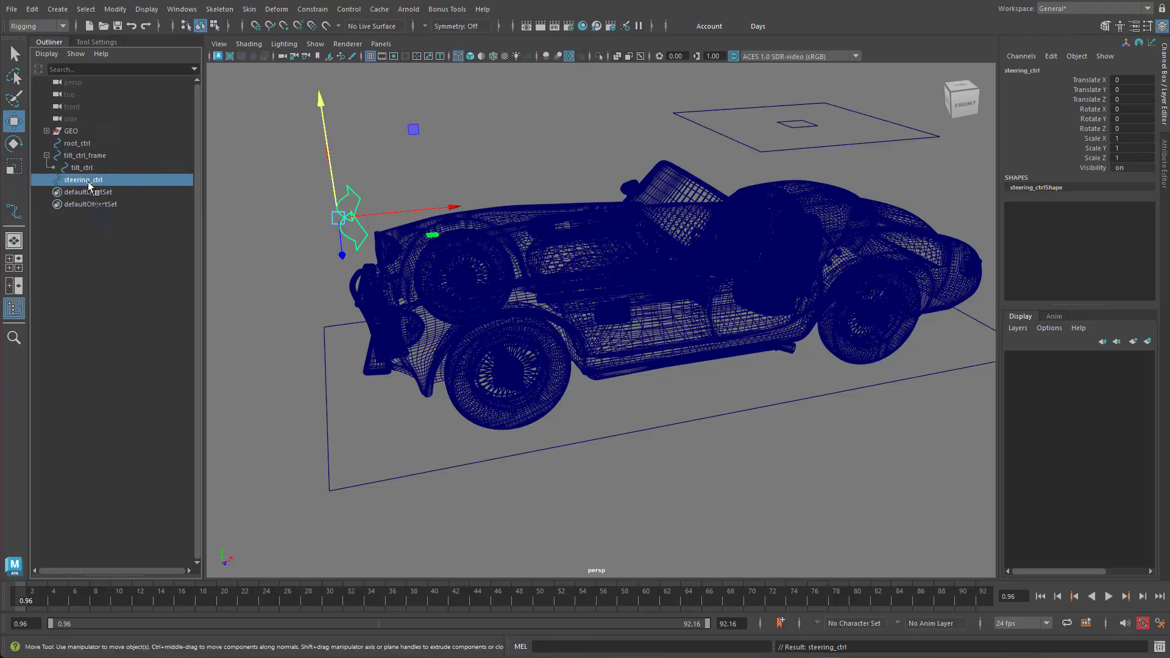
Step: Select root_ctrl and shift its pivot along X toward the car's rear wheels
left_click(80, 145)
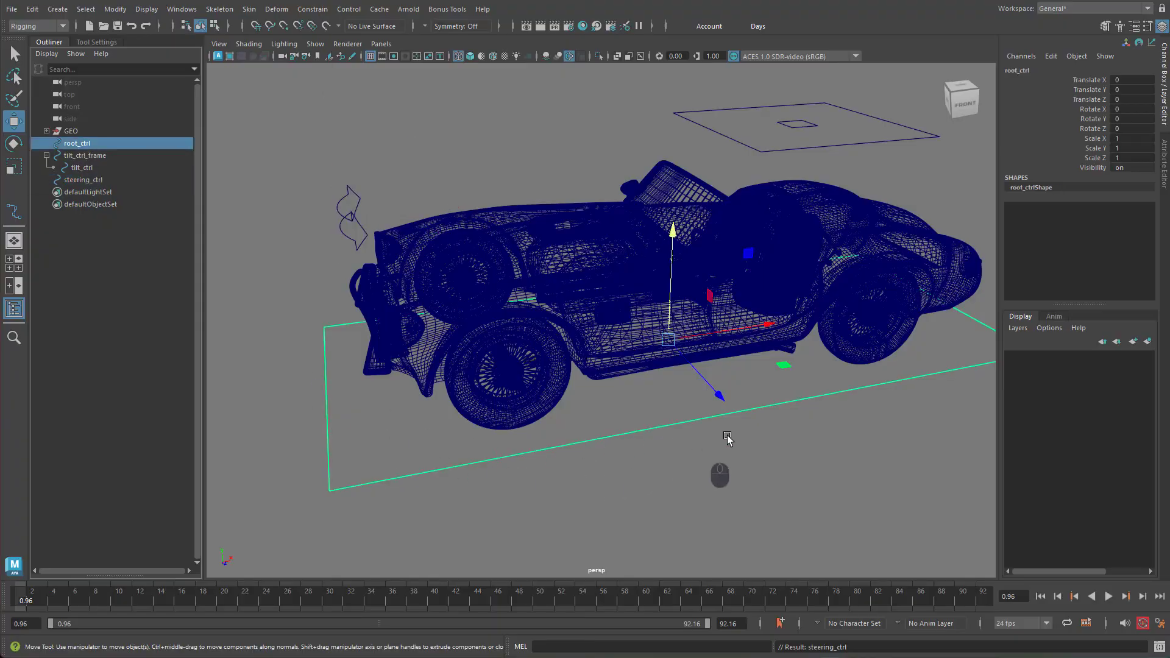
left_click_drag(727, 438, 610, 372, "alt")
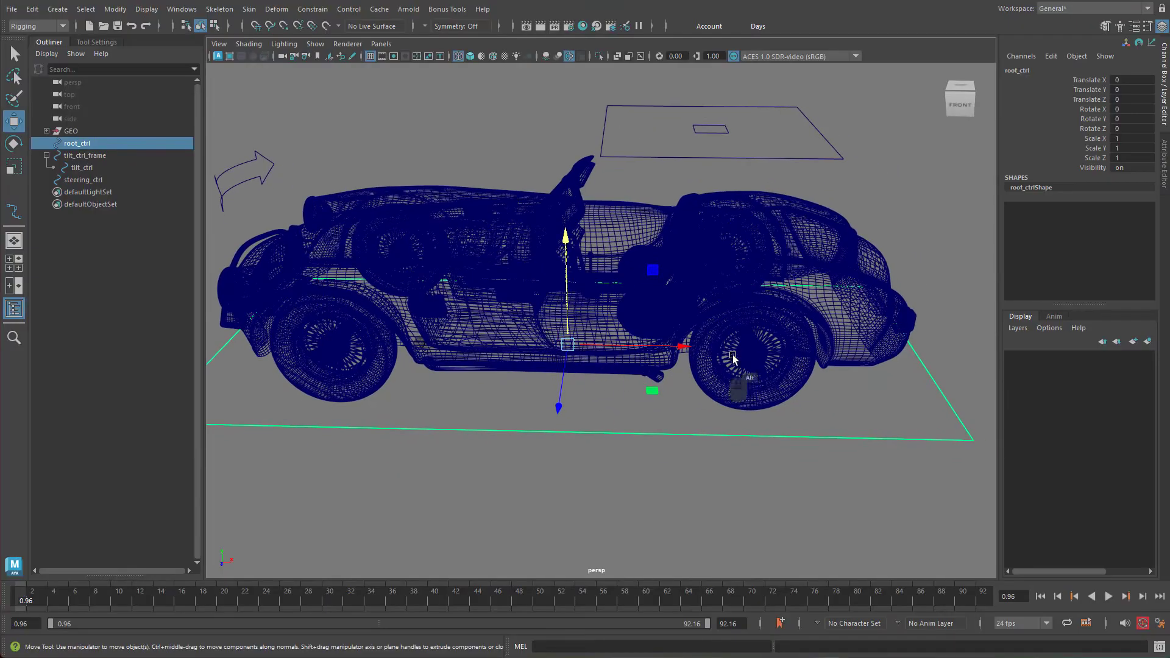
left_click_drag(752, 356, 631, 331, "alt")
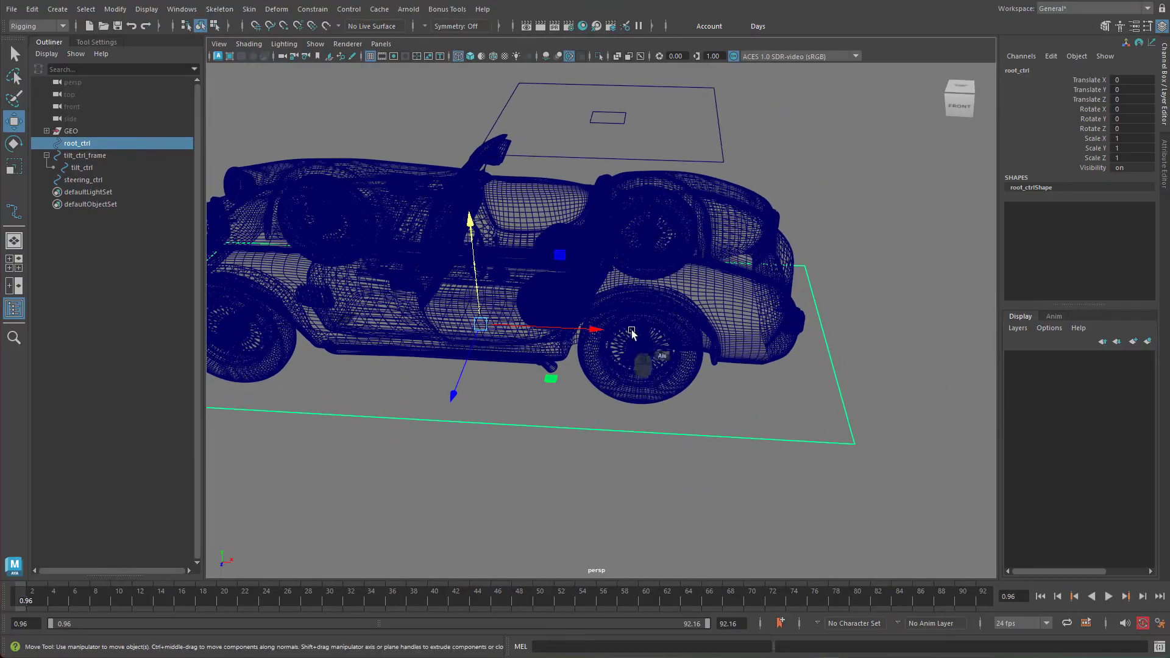
left_click_drag(663, 374, 603, 429, "alt")
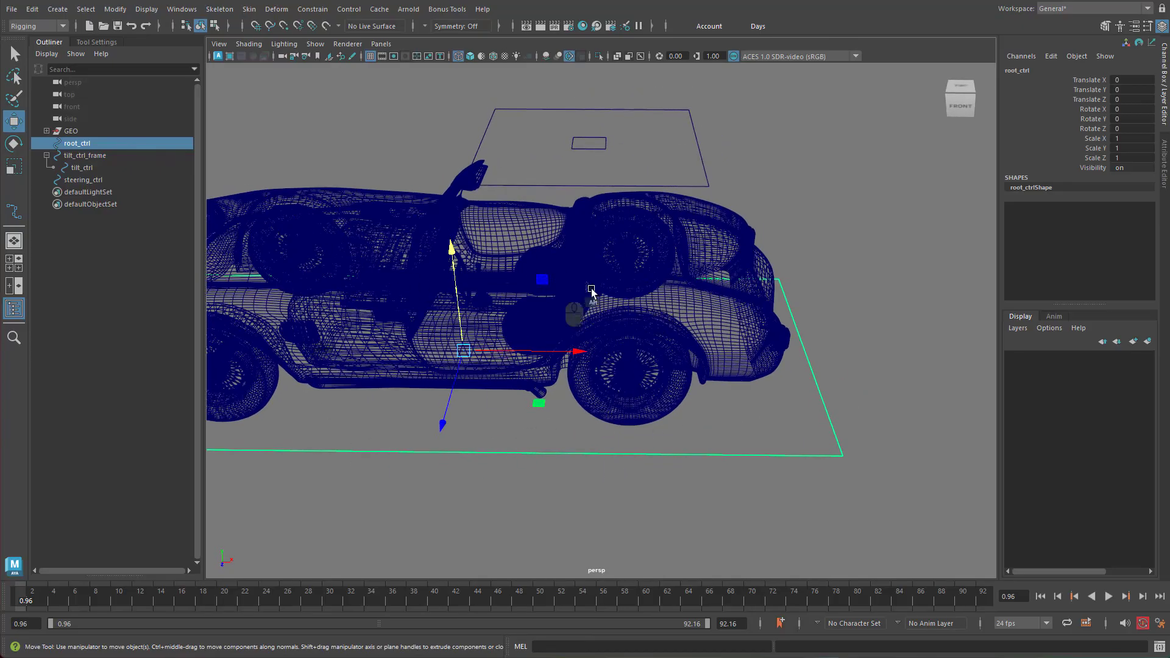
middle_click_drag(598, 391, 620, 374, "alt")
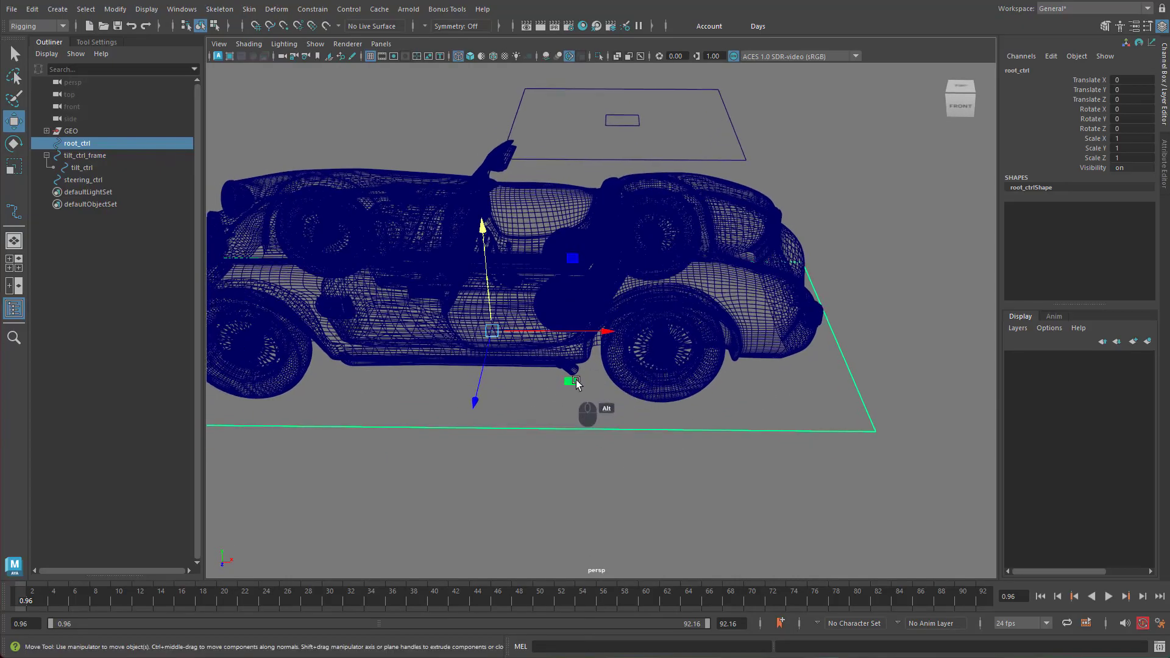
left_click_drag(575, 384, 664, 377, "alt")
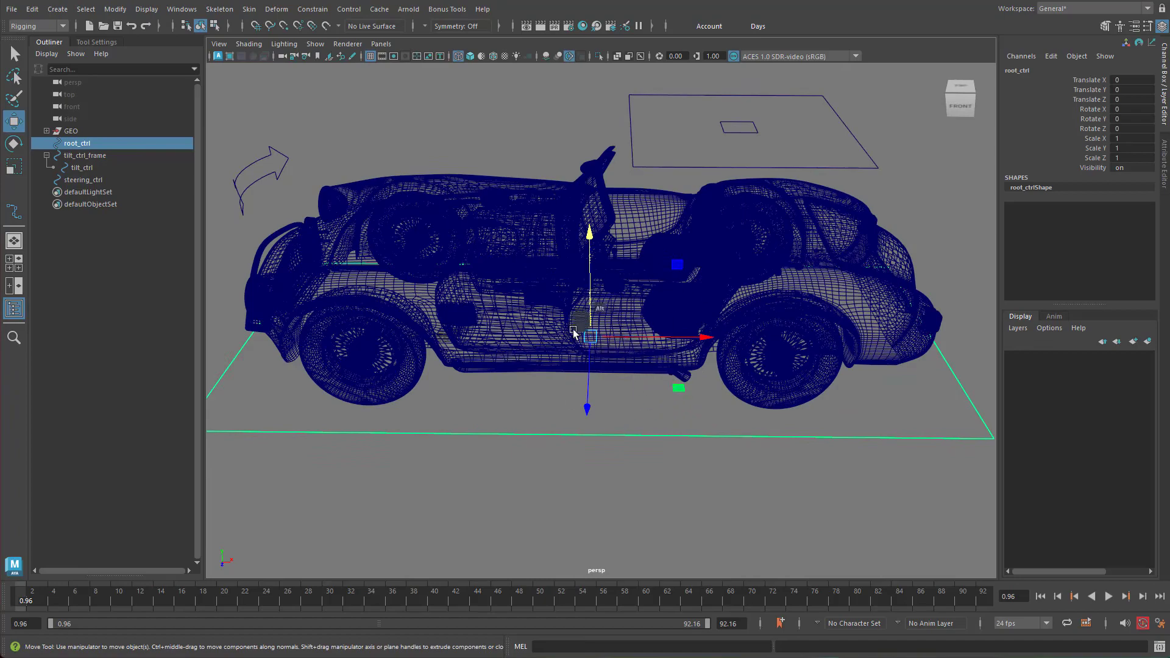
middle_click_drag(802, 378, 746, 379, "alt")
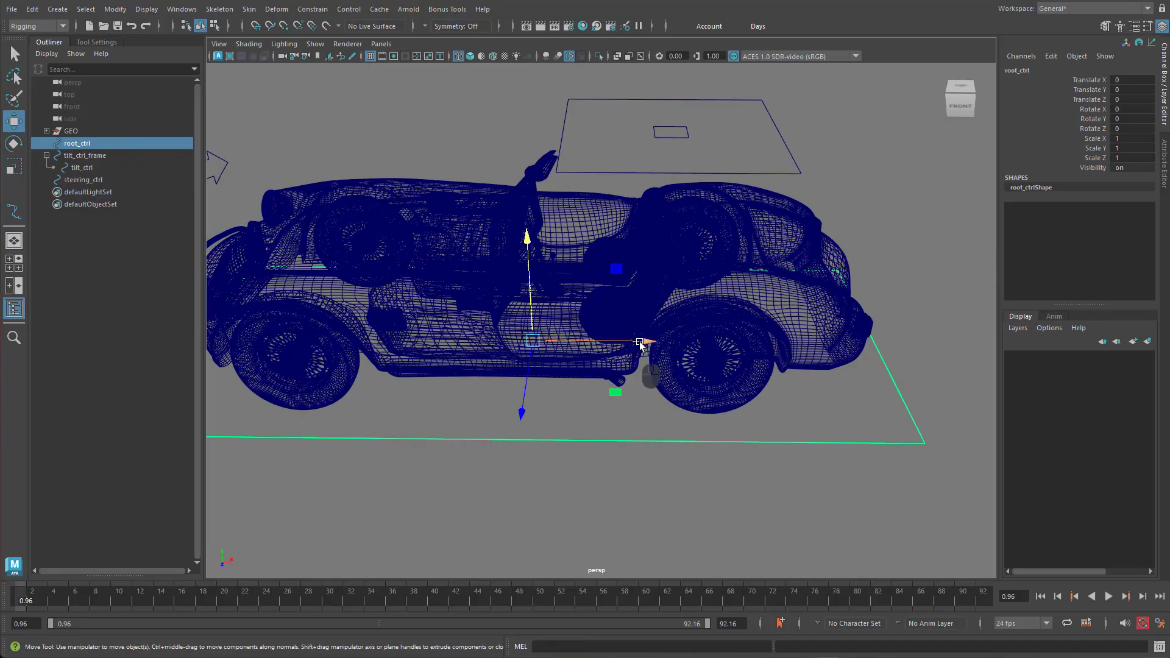
key("d")
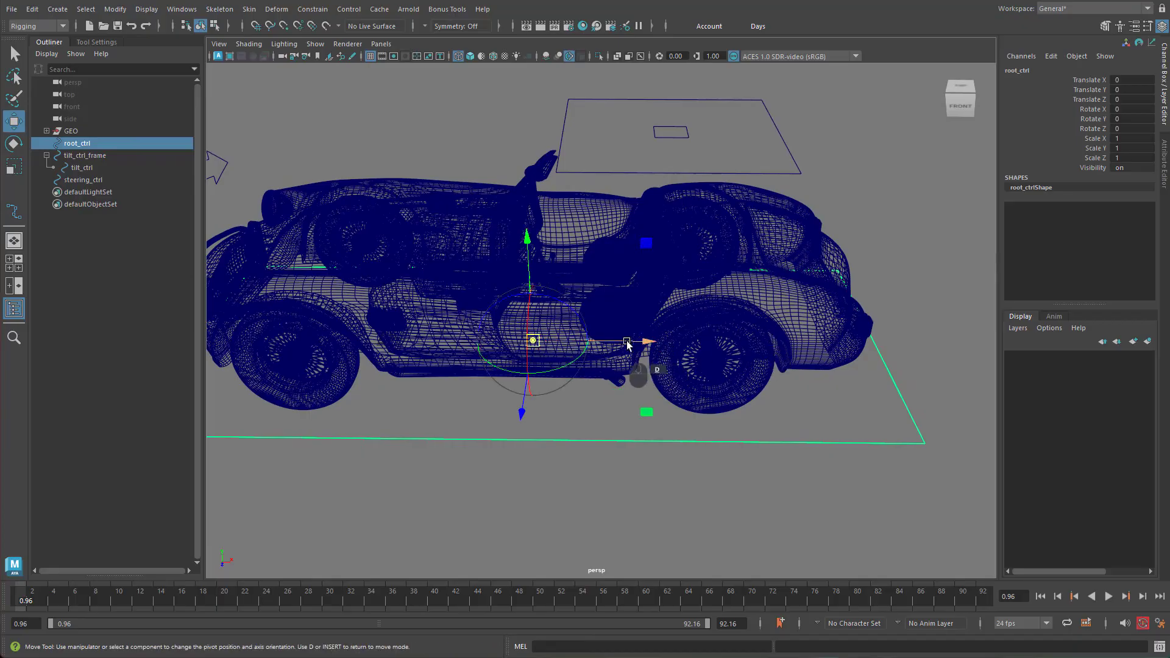
left_click_drag(628, 344, 800, 389)
Step: In the front view, align root_ctrl's pivot along X directly below the centre of the rear wheel
key("space")
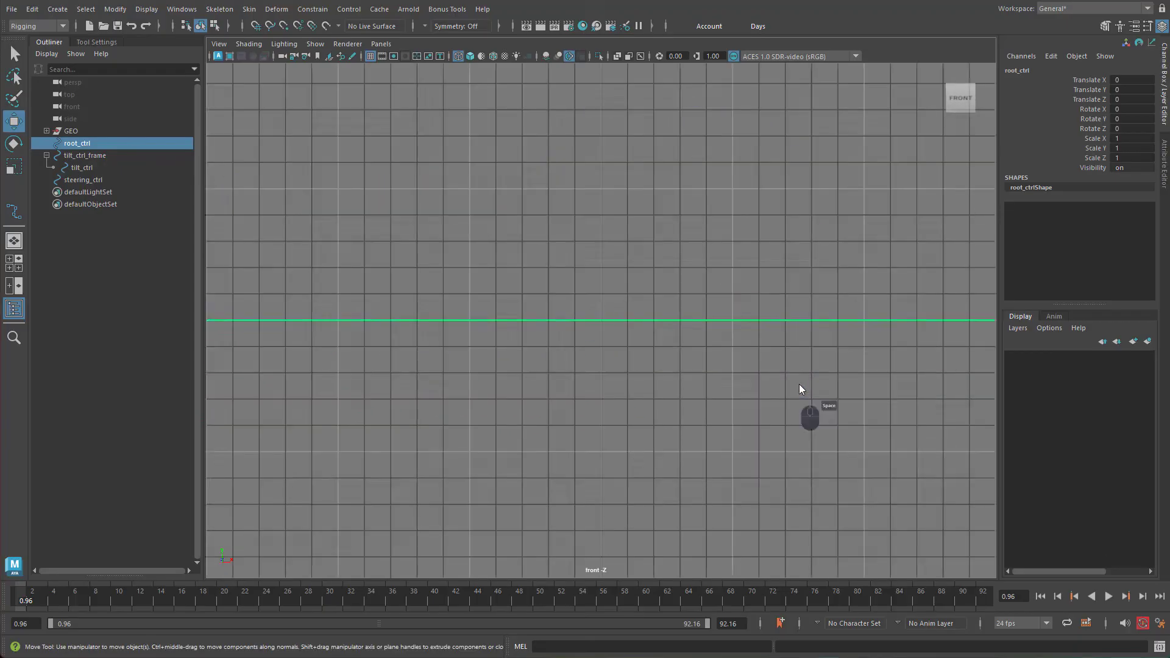
key("f")
right_click_drag(877, 313, 982, 317, "alt")
middle_click_drag(819, 342, 690, 398, "alt")
right_click_drag(753, 383, 844, 368, "alt")
middle_click_drag(793, 356, 680, 378, "alt")
right_click_drag(804, 372, 909, 366, "alt")
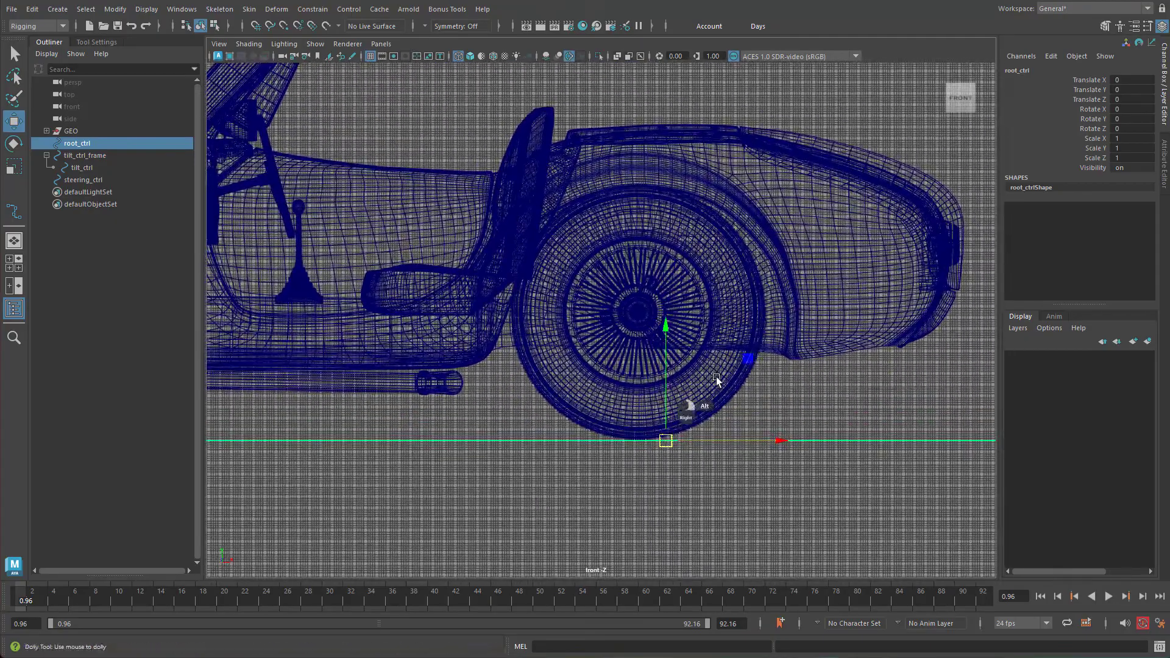
right_click_drag(717, 380, 749, 356, "alt")
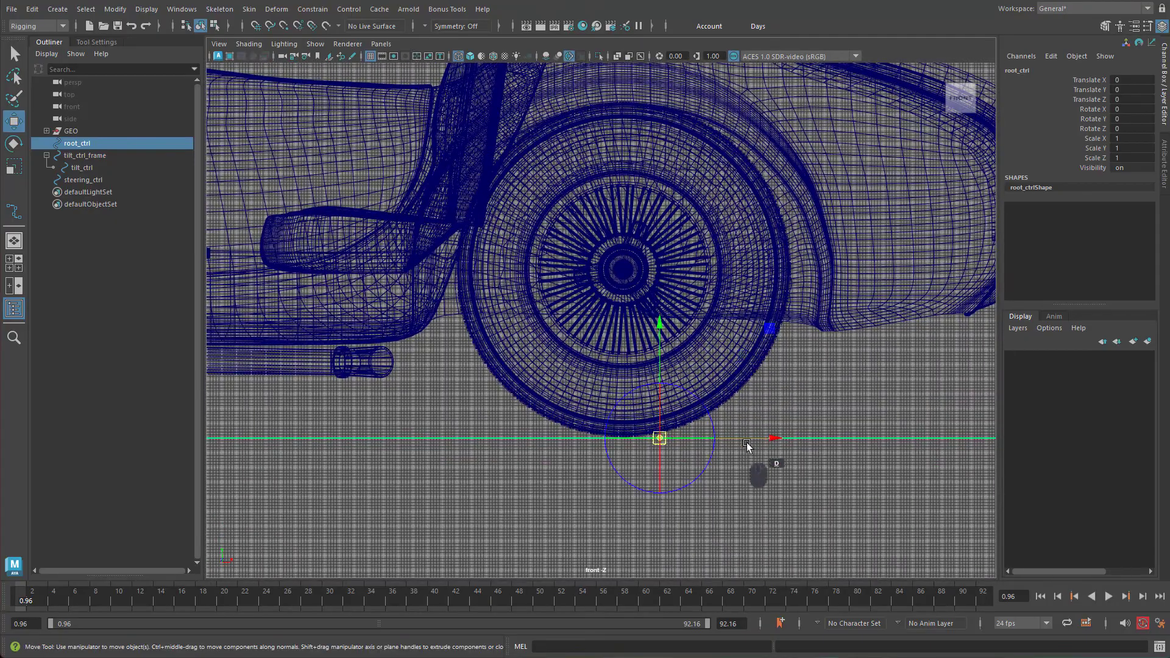
key("d")
left_click_drag(761, 440, 731, 444)
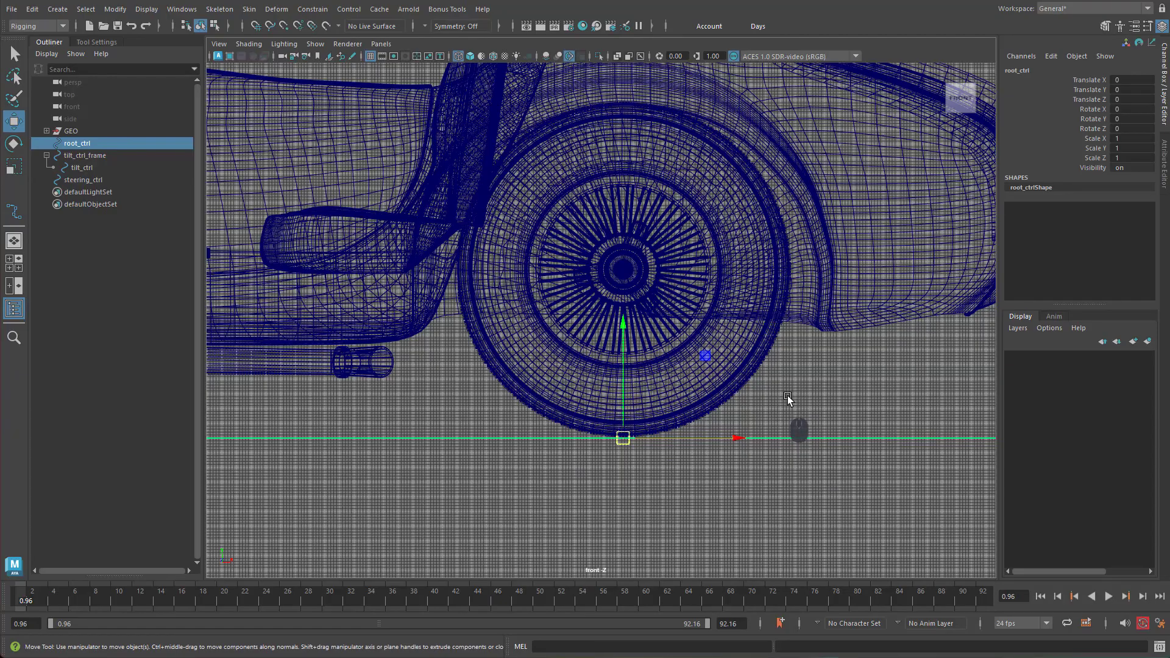
Step: Return to the perspective view and parent steering_ctrl under root_ctrl
key("space")
left_click_drag(788, 396, 802, 366)
right_click_drag(769, 369, 721, 356, "alt")
left_click_drag(721, 357, 663, 429, "alt")
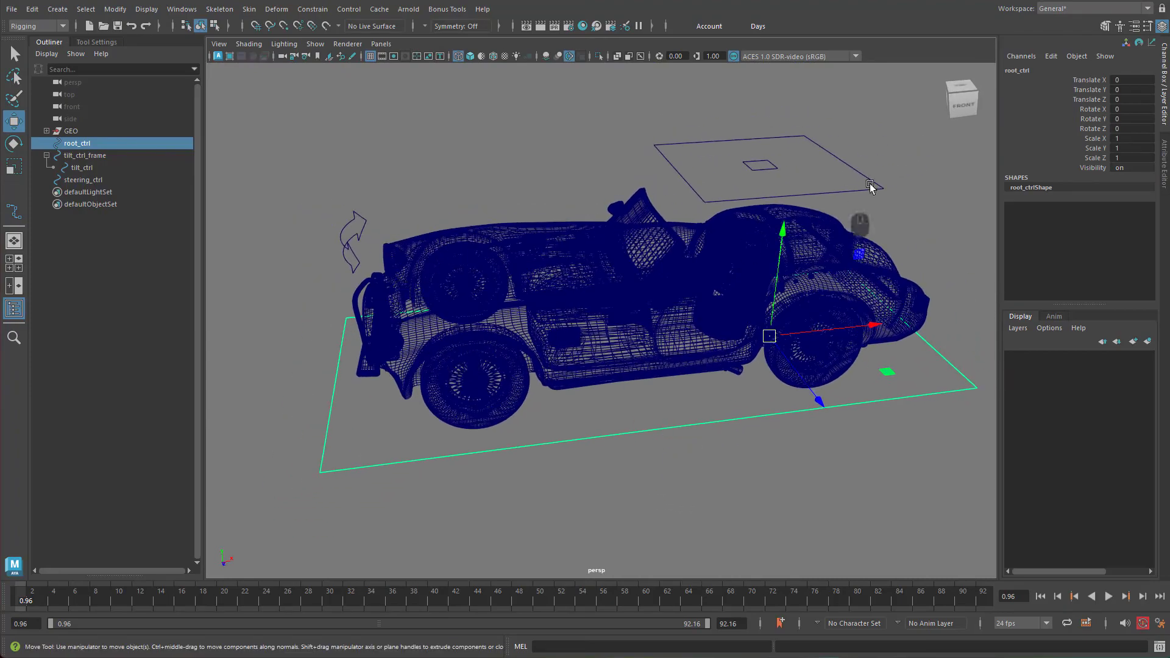
left_click(342, 223)
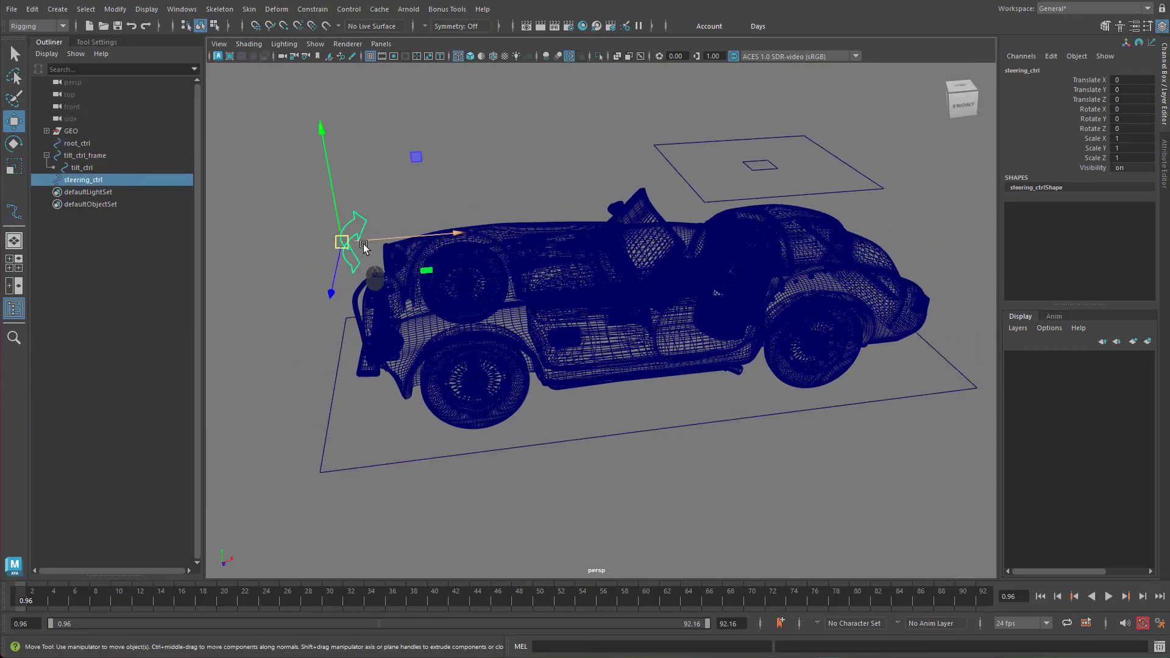
left_click(334, 378, "shift")
key("p")
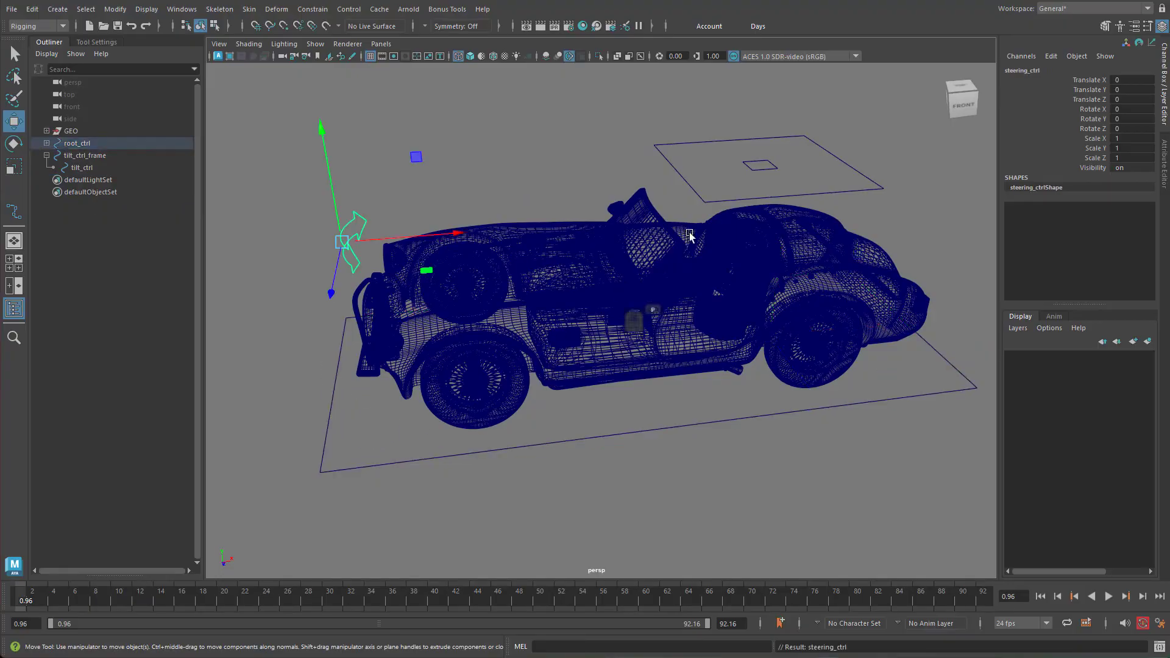
Step: Parent tilt_ctrl_frame under root_ctrl
left_click(671, 183)
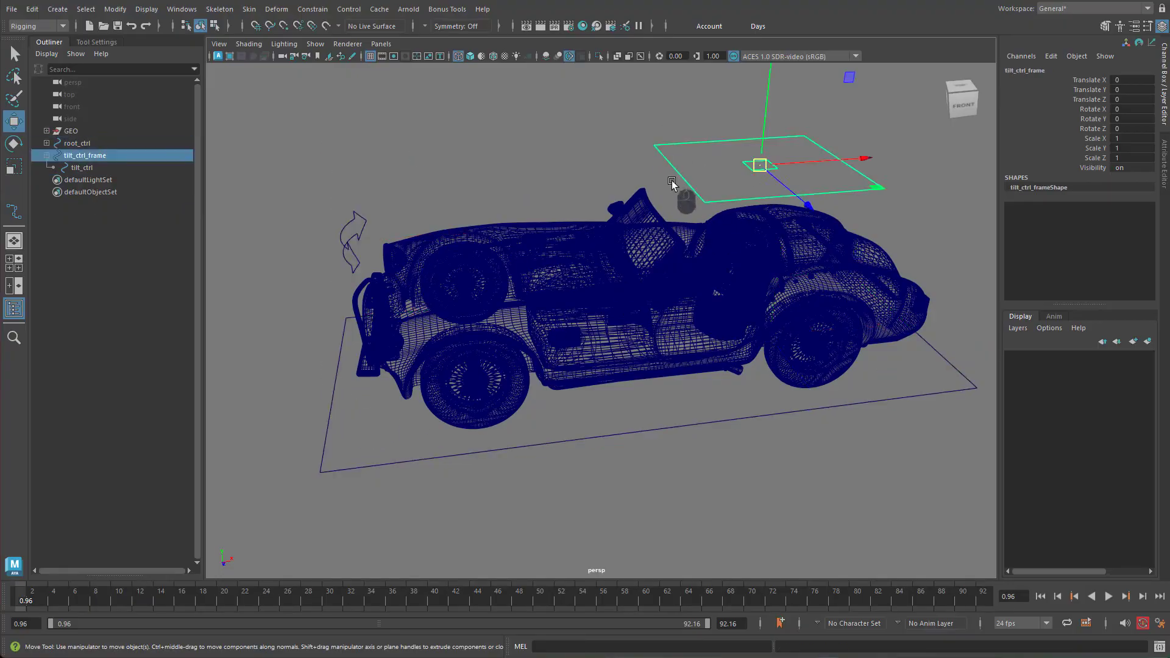
left_click(628, 430, "shift")
key("p")
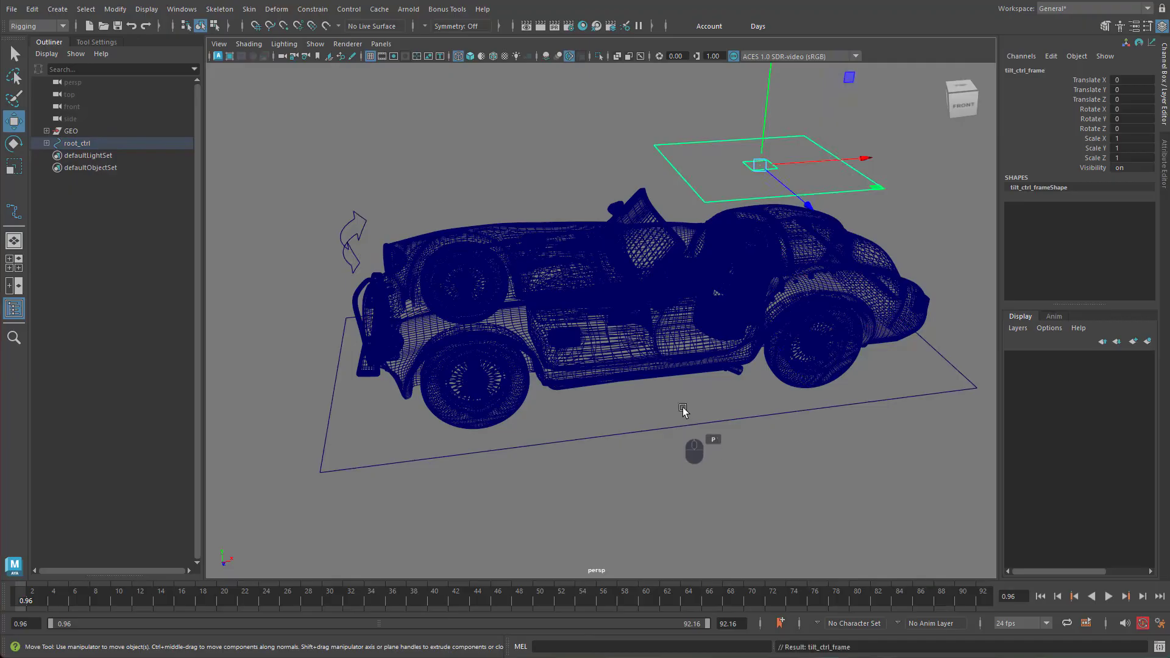
Step: Try moving root_ctrl to test its hierarchy, undo the move and clear the selection
mouse_move(728, 390)
left_mouse_down("alt")
mouse_move(773, 388)
mouse_move(719, 367)
mouse_move(729, 374)
left_mouse_up("alt")
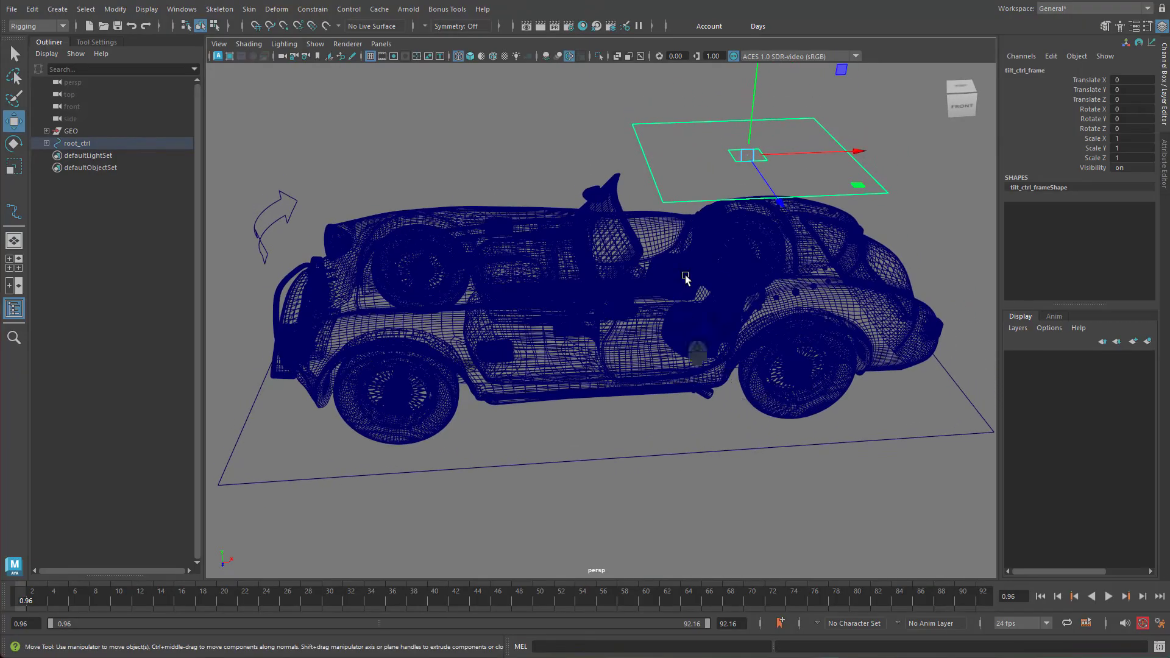
left_click_drag(567, 313, 596, 316, "alt")
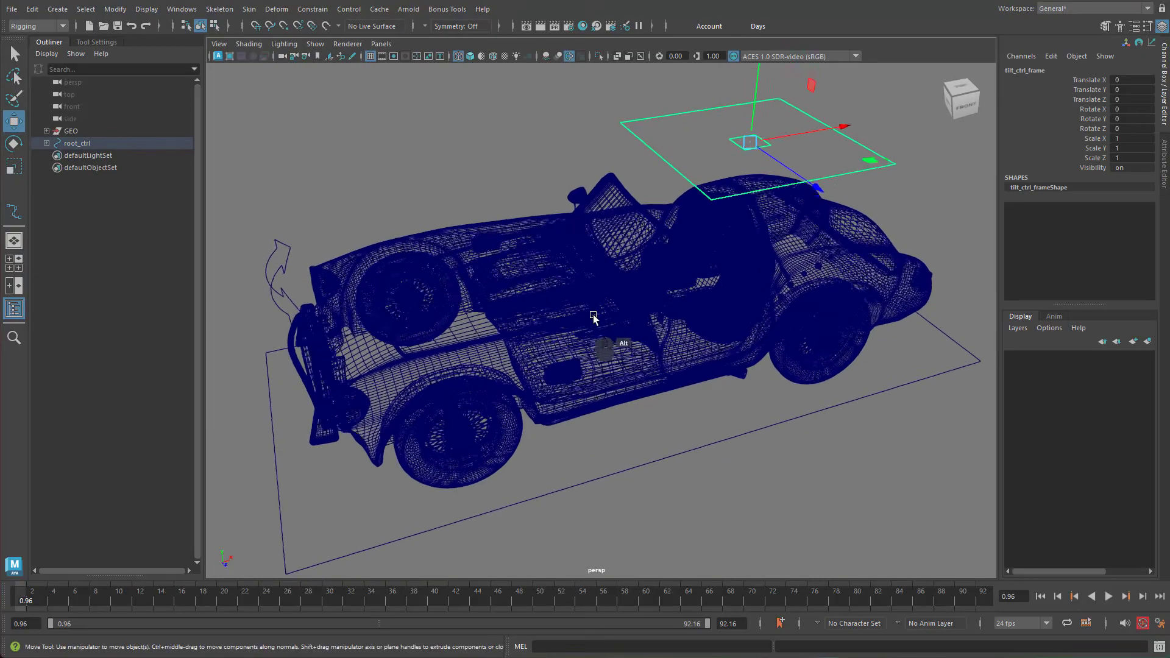
right_click_drag(596, 316, 635, 399, "alt")
left_click(686, 435)
right_click_drag(766, 446, 666, 453, "alt")
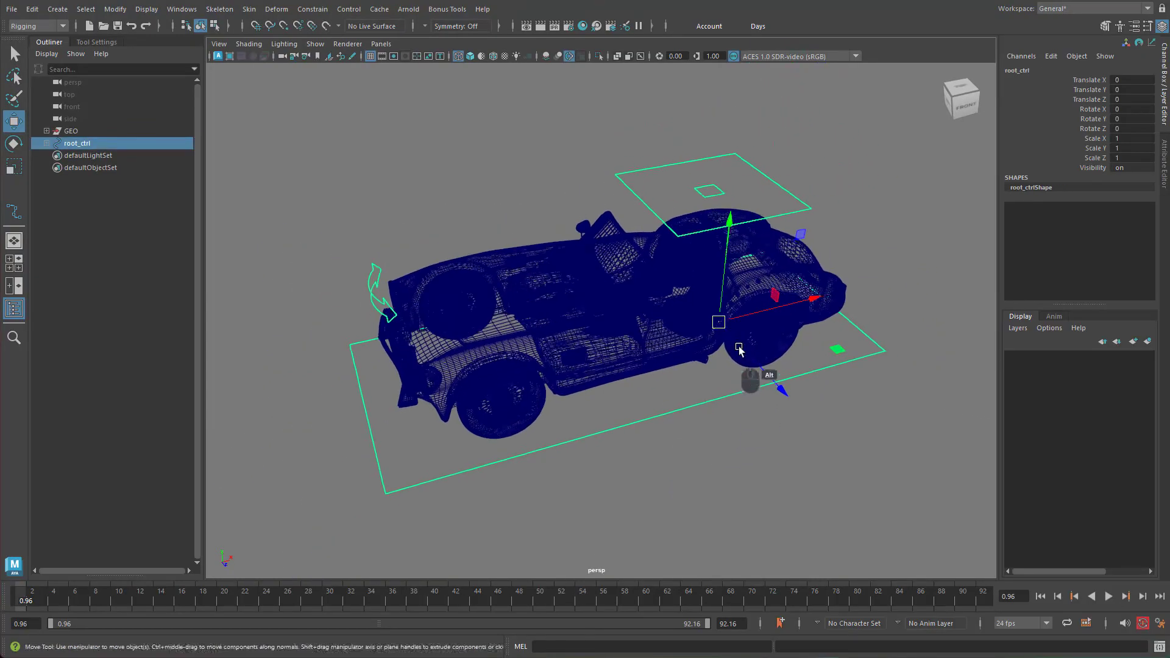
middle_click_drag(740, 349, 770, 312, "alt")
left_click_drag(794, 286, 843, 300)
key("ctrl+z")
left_click_drag(739, 346, 610, 370, "alt")
right_click_drag(510, 361, 549, 353, "alt")
middle_click_drag(617, 340, 679, 334, "alt")
left_click_drag(673, 336, 635, 342, "alt")
middle_click_drag(677, 328, 647, 339, "alt")
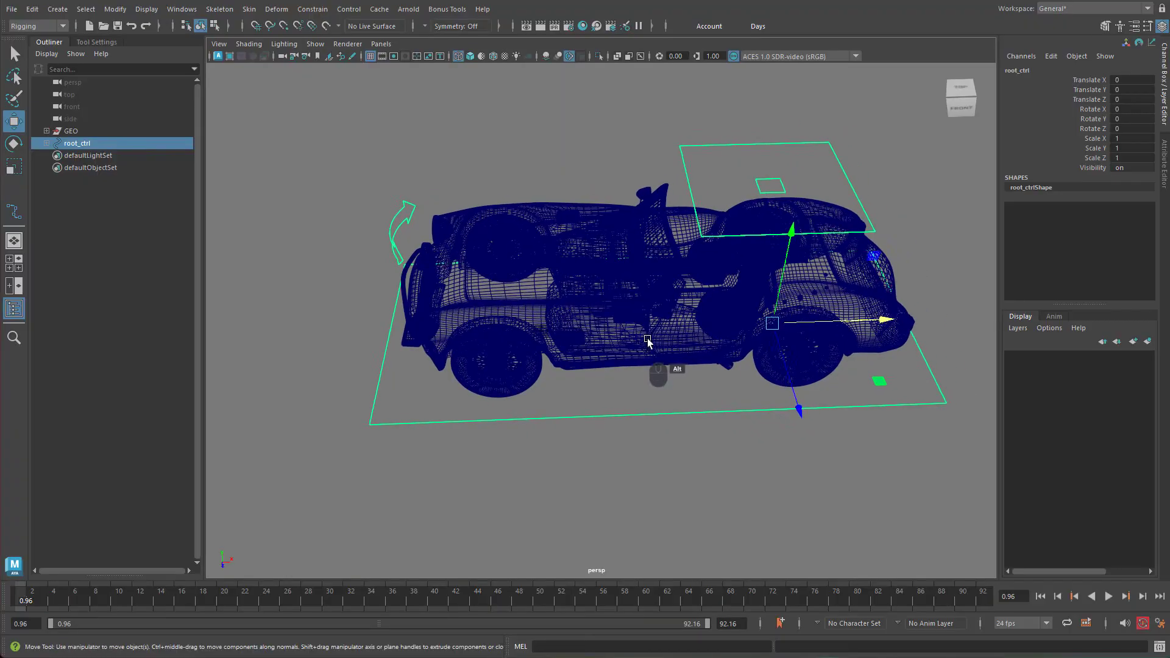
left_click(730, 397)
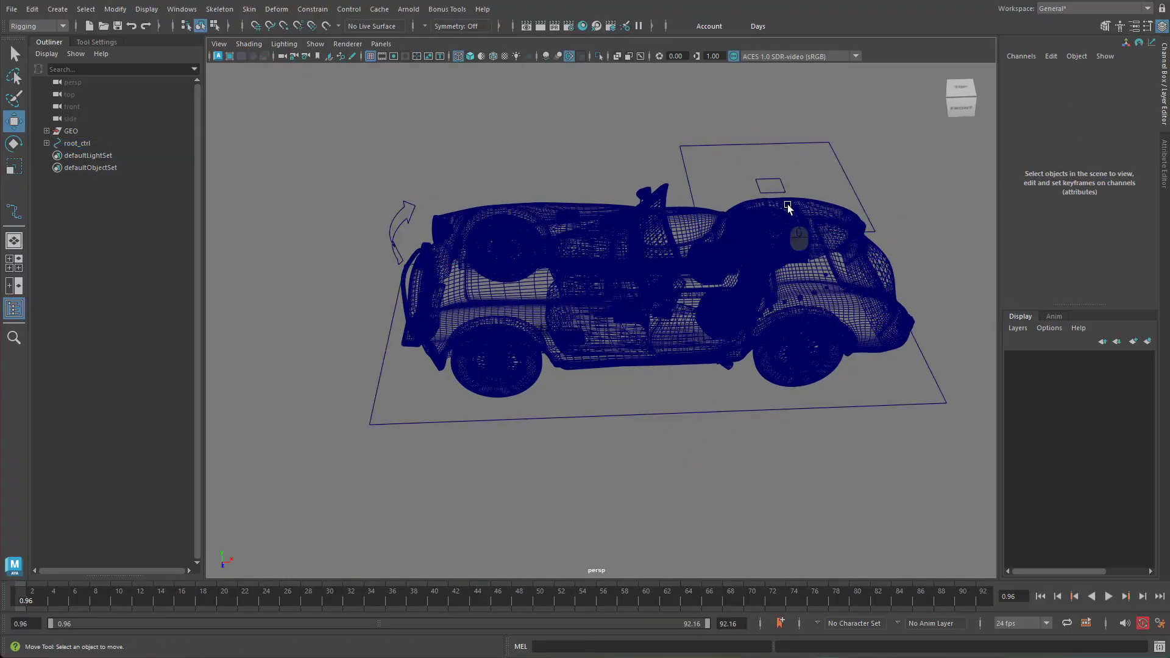
Step: Select steering_ctrl at the car's nose, try rotating it about 8 degrees negative around Y, and undo the rotation
left_click_drag(774, 204, 743, 214, "alt")
right_click_drag(650, 225, 704, 228, "alt")
middle_click_drag(704, 228, 829, 237, "alt")
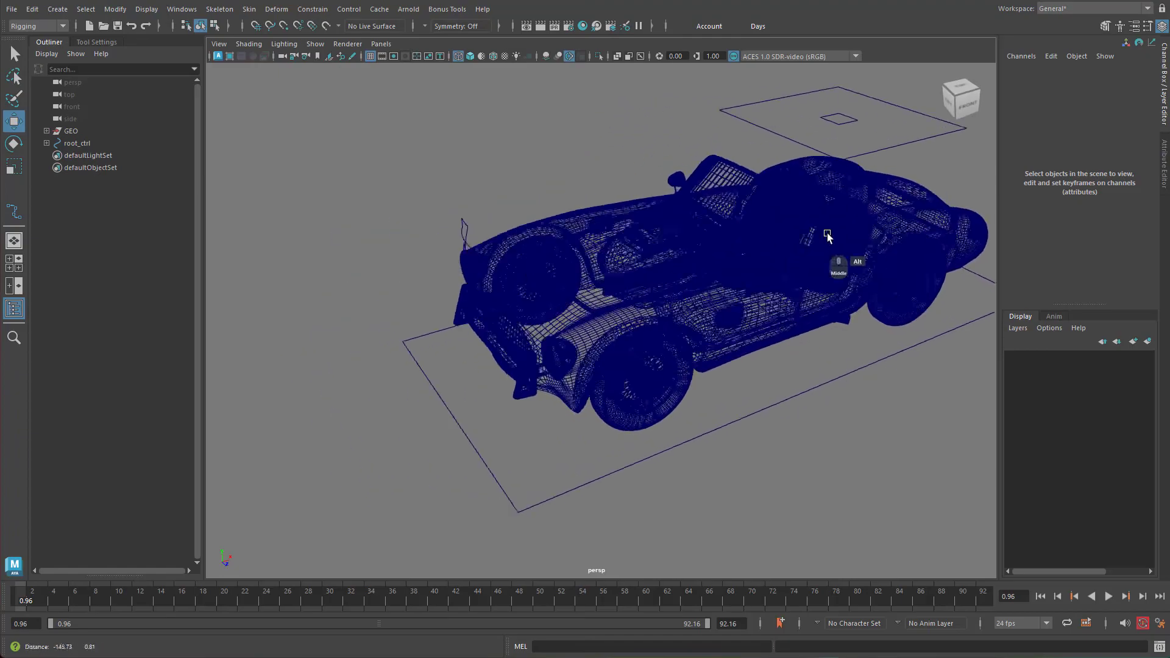
left_click_drag(828, 237, 762, 243, "alt")
left_click_drag(522, 243, 543, 278, "alt")
right_click_drag(543, 277, 628, 276, "alt")
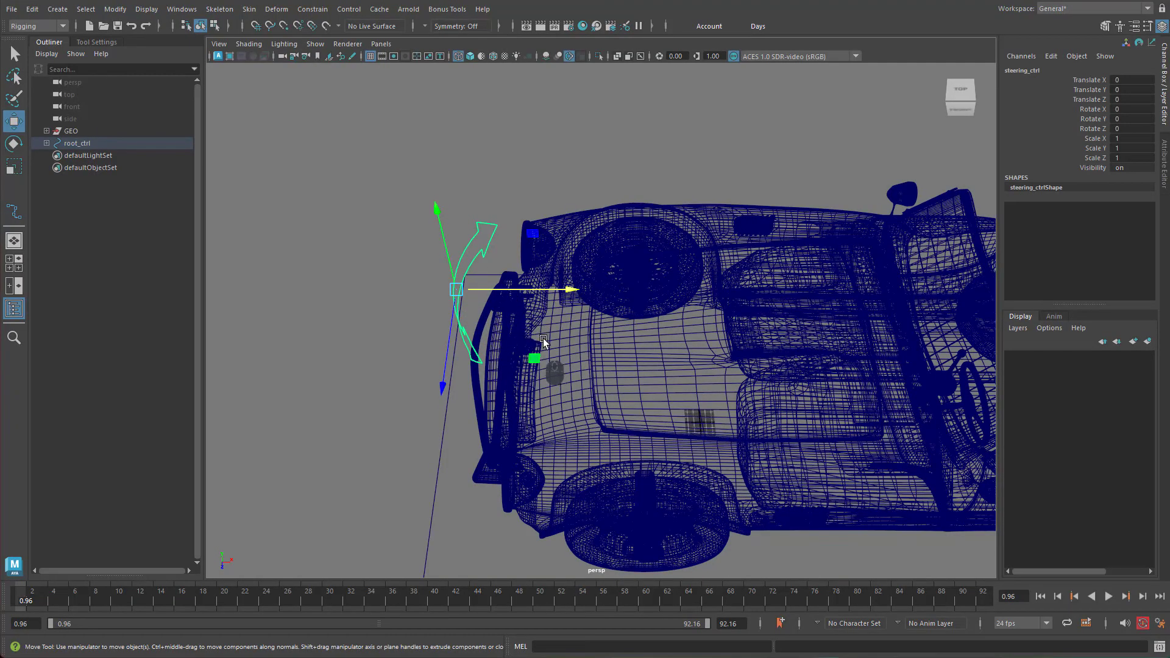
key("e")
mouse_move(523, 360)
left_mouse_down()
mouse_move(570, 306)
mouse_move(488, 372)
mouse_move(448, 378)
mouse_move(552, 287)
mouse_move(472, 404)
mouse_move(536, 314)
mouse_move(557, 318)
mouse_move(509, 357)
left_mouse_up()
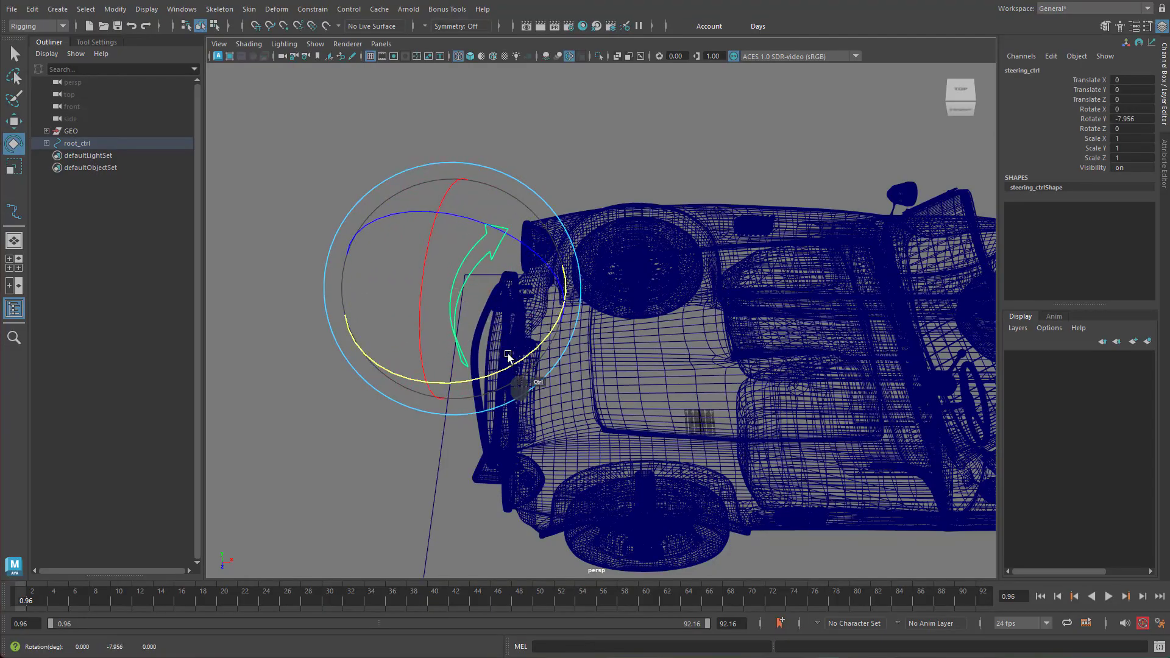
key("ctrl+z")
Step: Shift steering_ctrl's pivot back along X from the arrow curve toward the front wheels, then try a rotation and undo it
key("d")
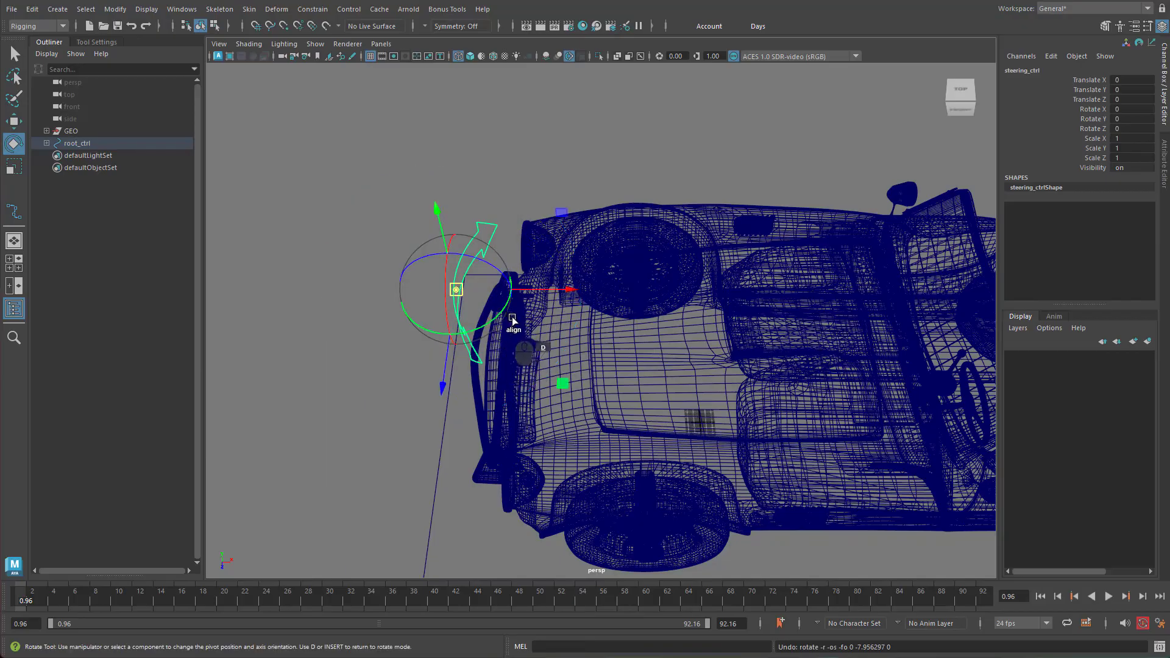
left_click_drag(551, 291, 634, 297)
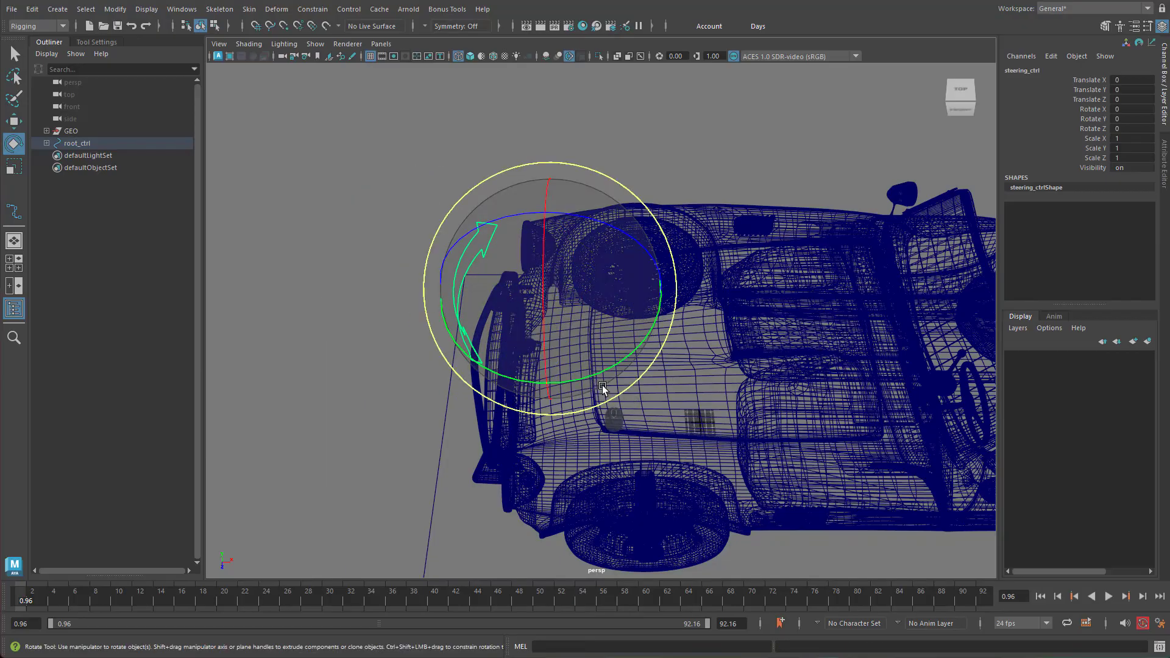
key("d")
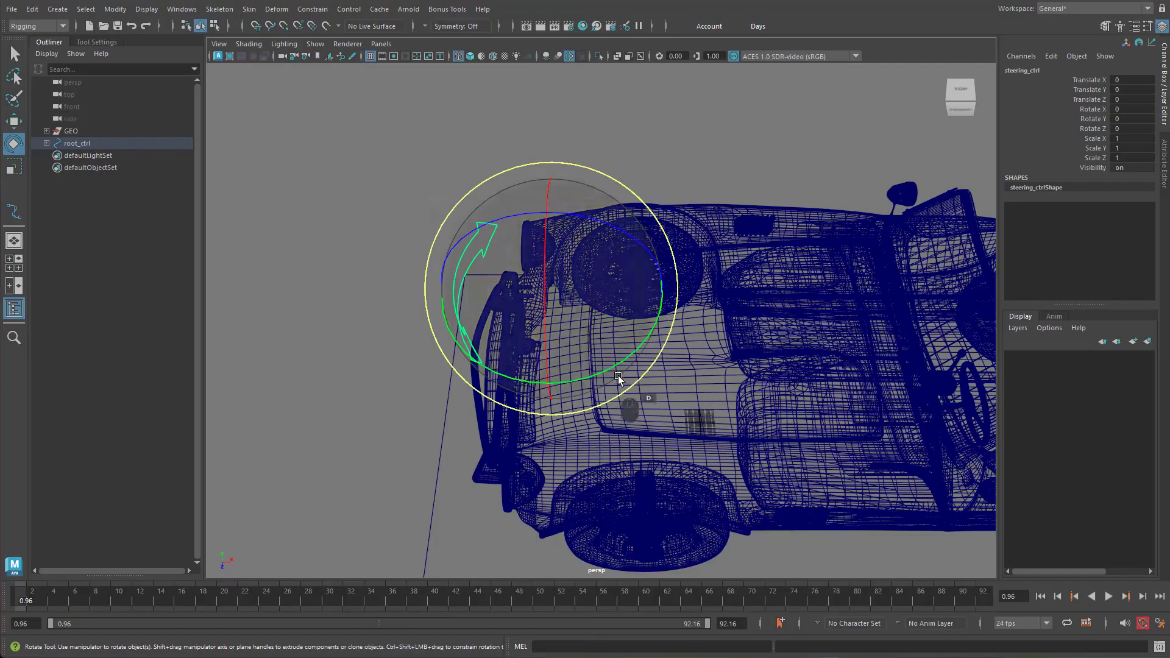
left_click_drag(619, 380, 593, 379)
key("ctrl+z")
Step: Reselect steering_ctrl, try rotating it freely and then about 3 degrees around Y, undoing both rotations
right_click_drag(593, 378, 654, 369, "alt")
left_click_drag(658, 370, 674, 371, "alt")
middle_click_drag(674, 371, 713, 360, "alt")
left_click_drag(710, 365, 669, 369, "alt")
middle_click_drag(604, 366, 716, 345, "alt")
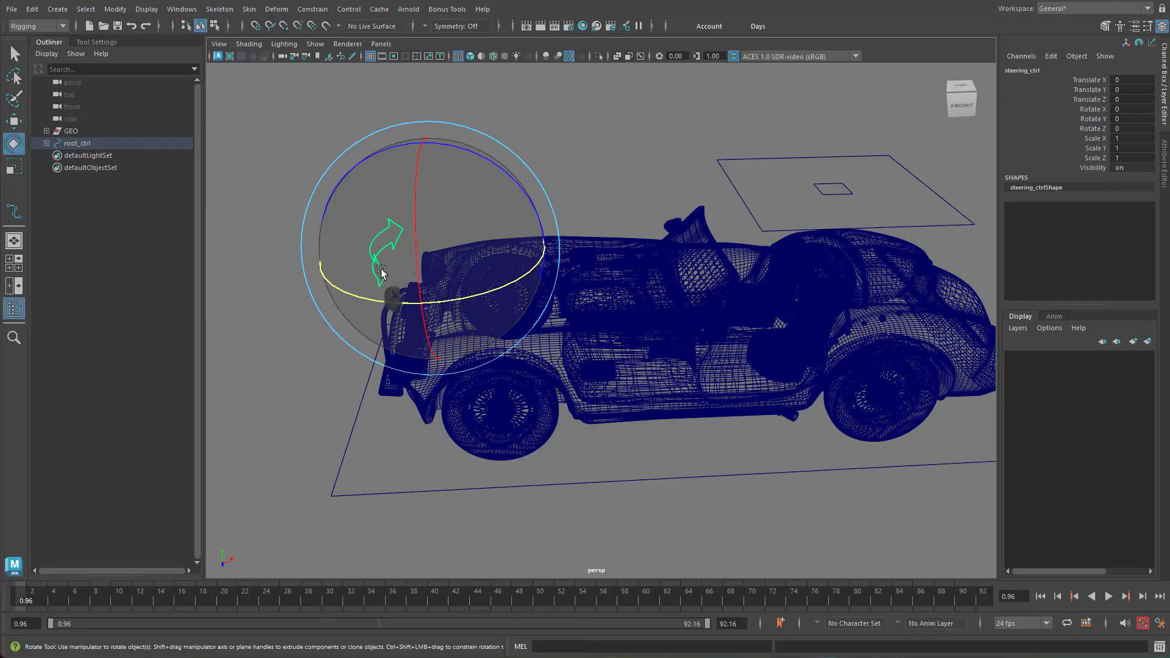
left_click_drag(558, 231, 643, 221, "alt")
left_click(634, 151)
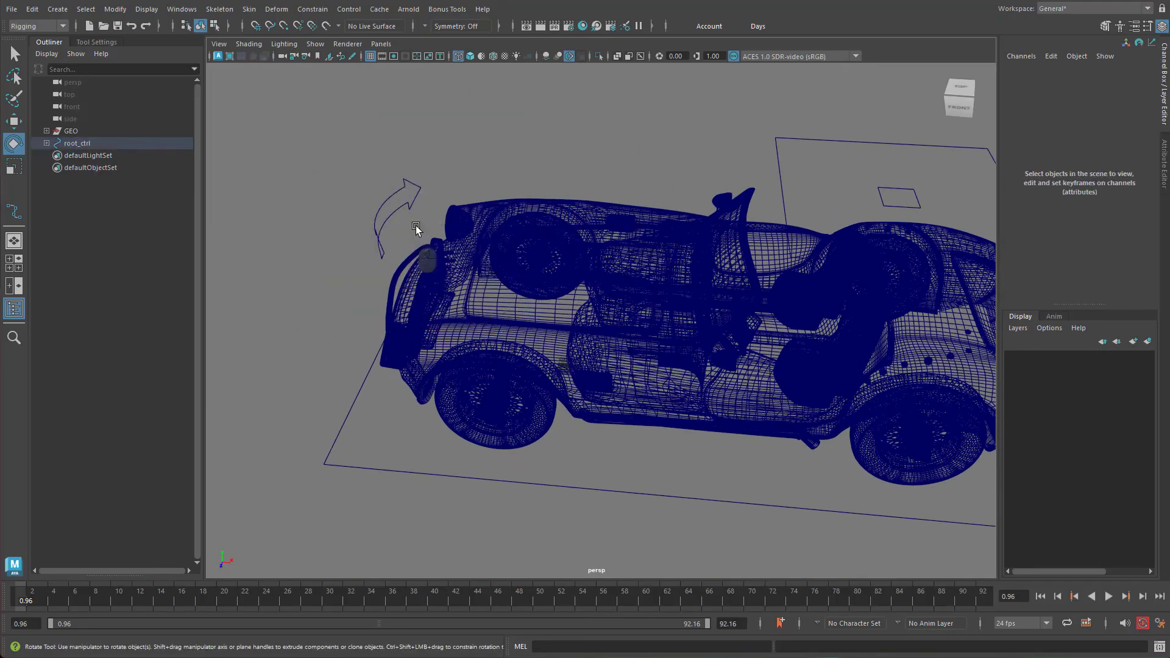
left_click(413, 227)
left_click_drag(496, 222, 595, 230)
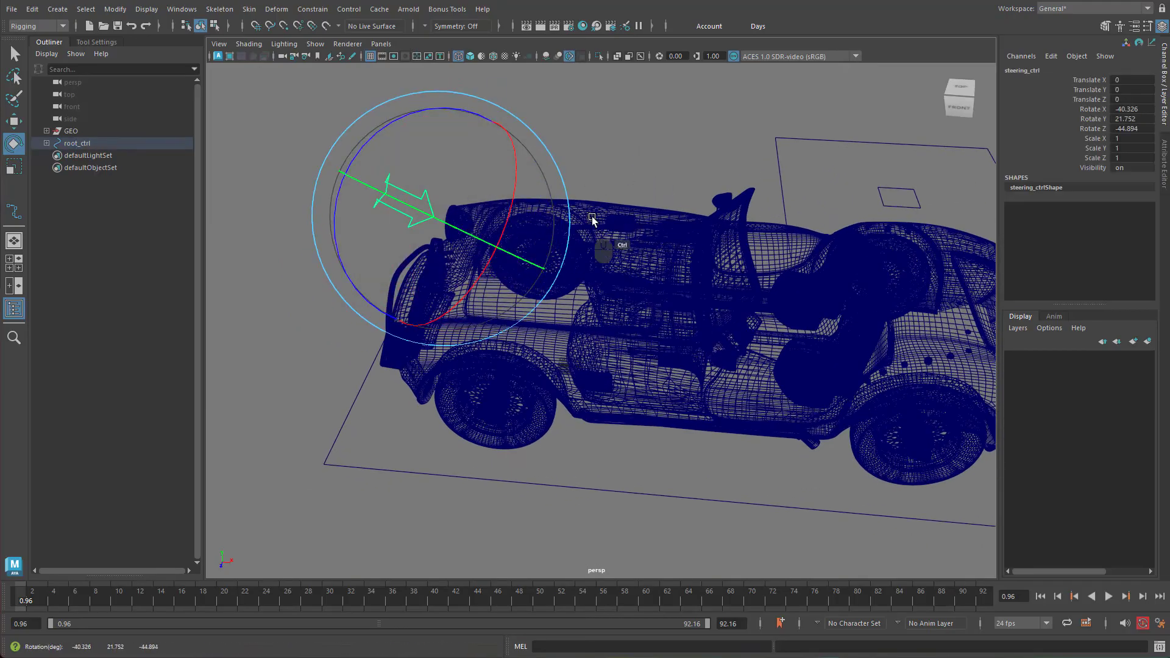
key("ctrl+z")
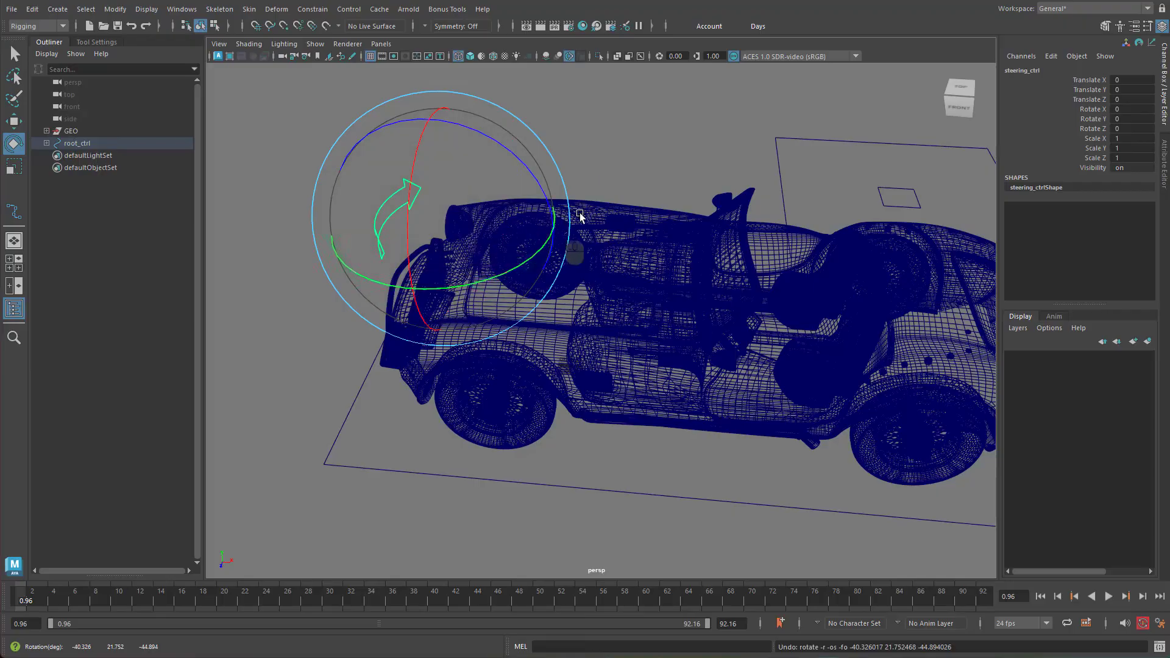
left_click_drag(616, 188, 571, 190, "alt")
right_click_drag(571, 190, 539, 209, "alt")
left_click_drag(539, 209, 535, 284, "alt")
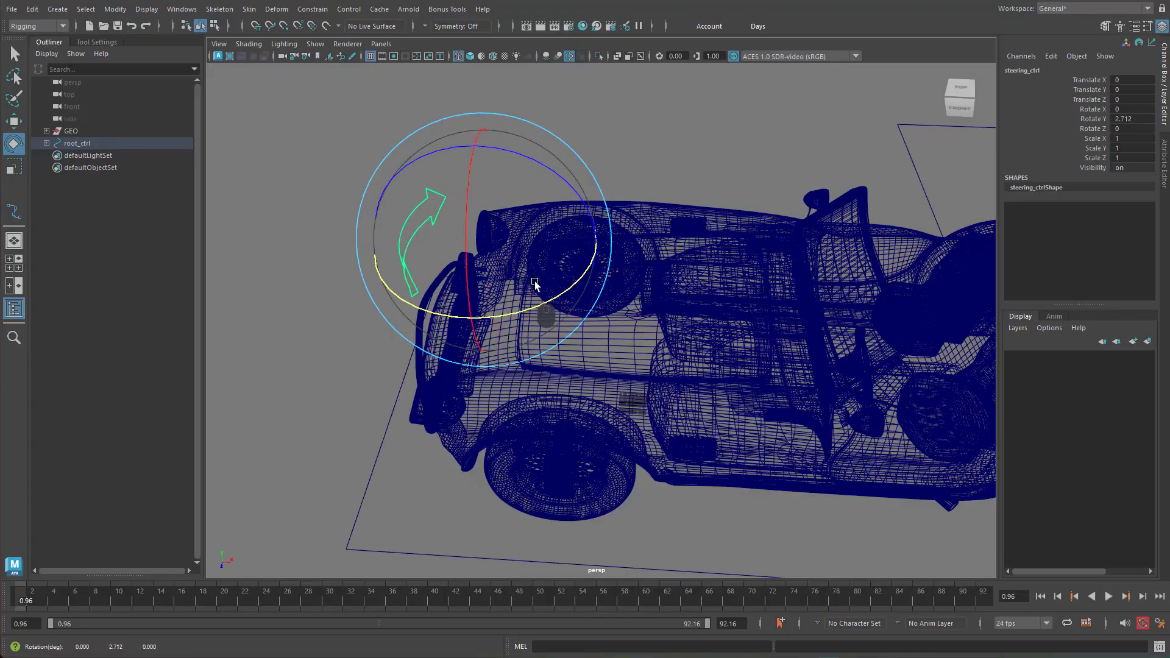
key("ctrl+z")
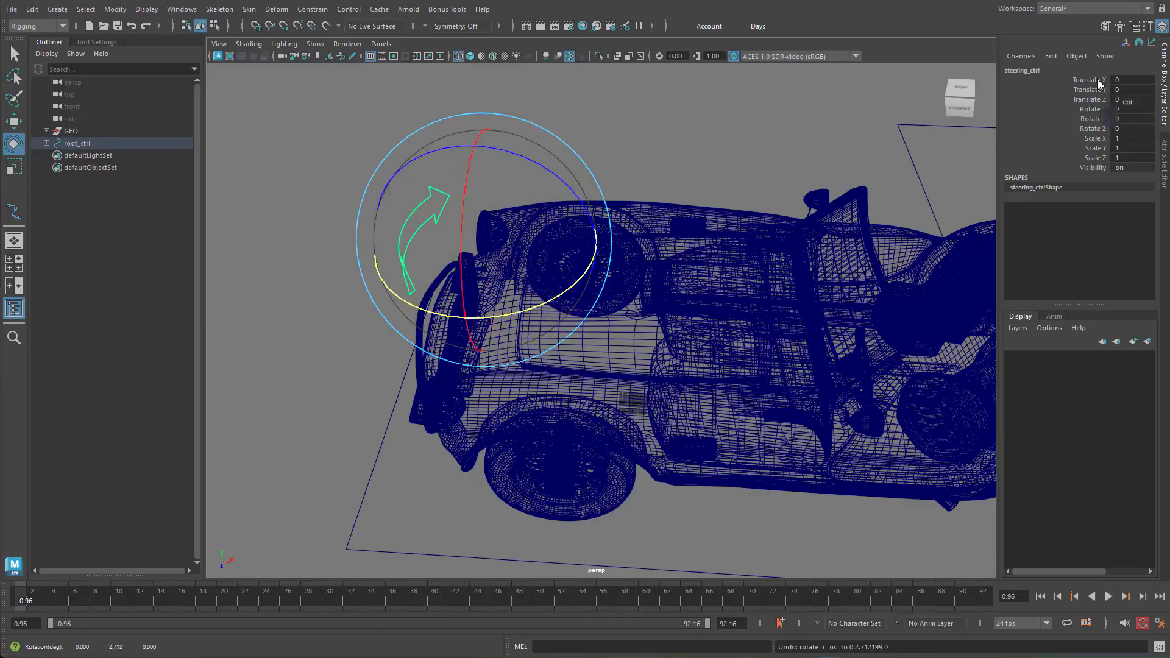
Step: Lock and hide every steering_ctrl channel except Rotate Y
left_click_drag(1099, 84, 1104, 114)
left_click(1095, 168, "shift")
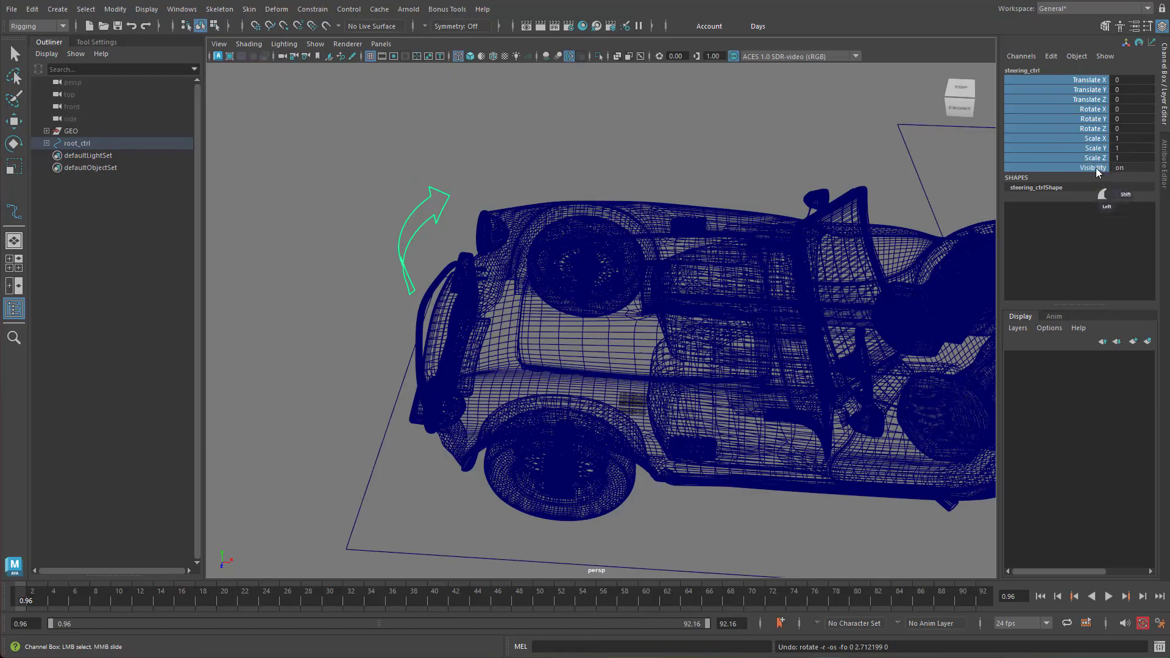
left_click(1100, 120, "ctrl")
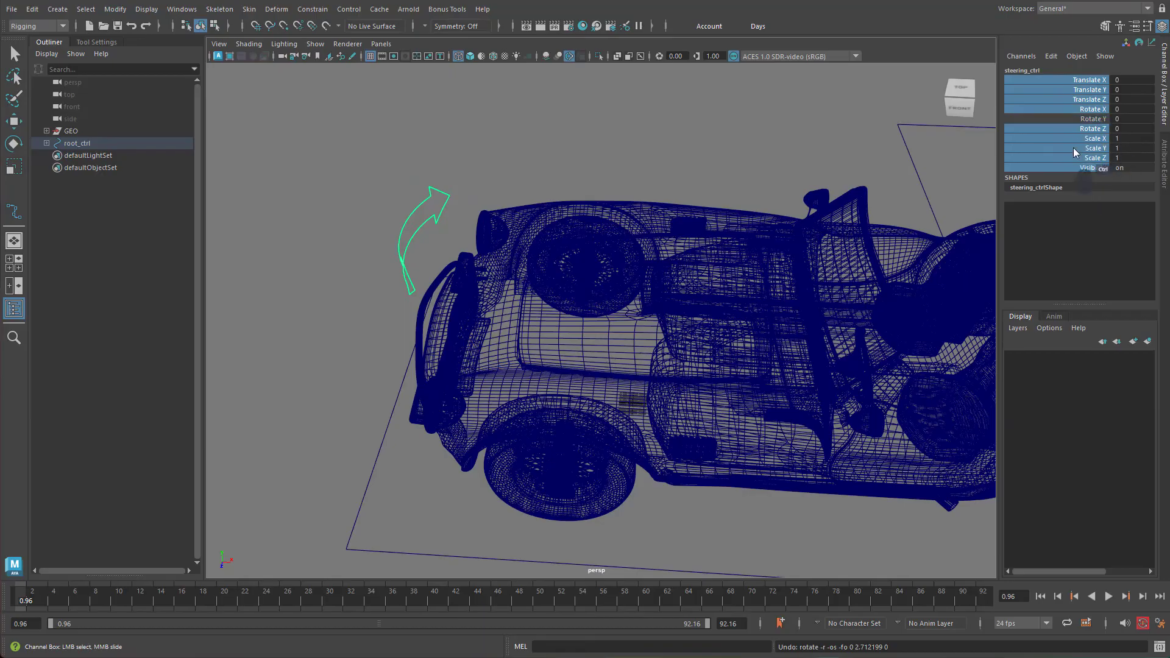
right_click(1101, 138)
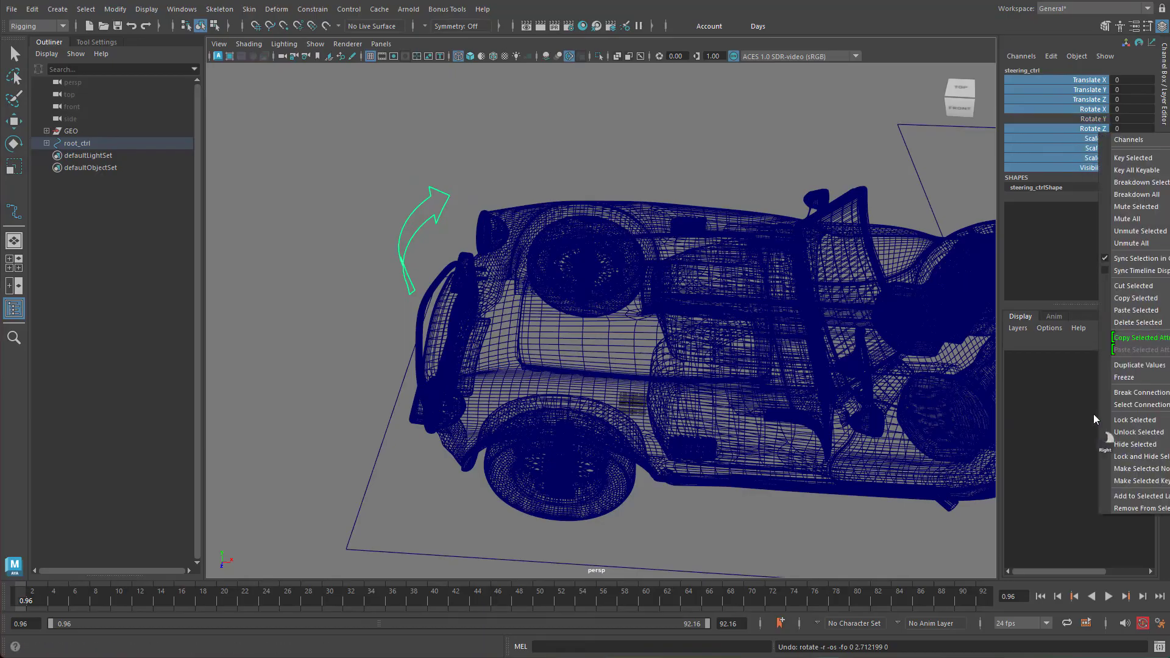
left_click(1125, 457)
key("e")
left_click(543, 295)
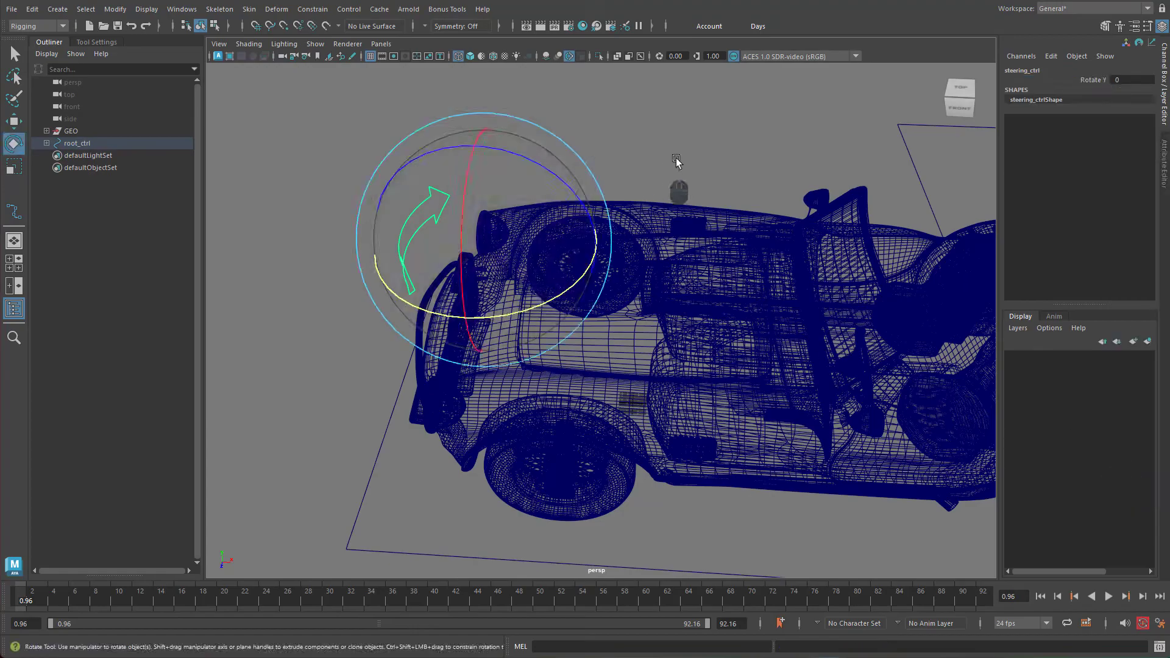
Step: Lock and hide tilt_ctrl's Translate Y, all rotate, all scale and visibility channels, leaving Translate X and Translate Z available
left_click_drag(802, 223, 727, 202, "alt")
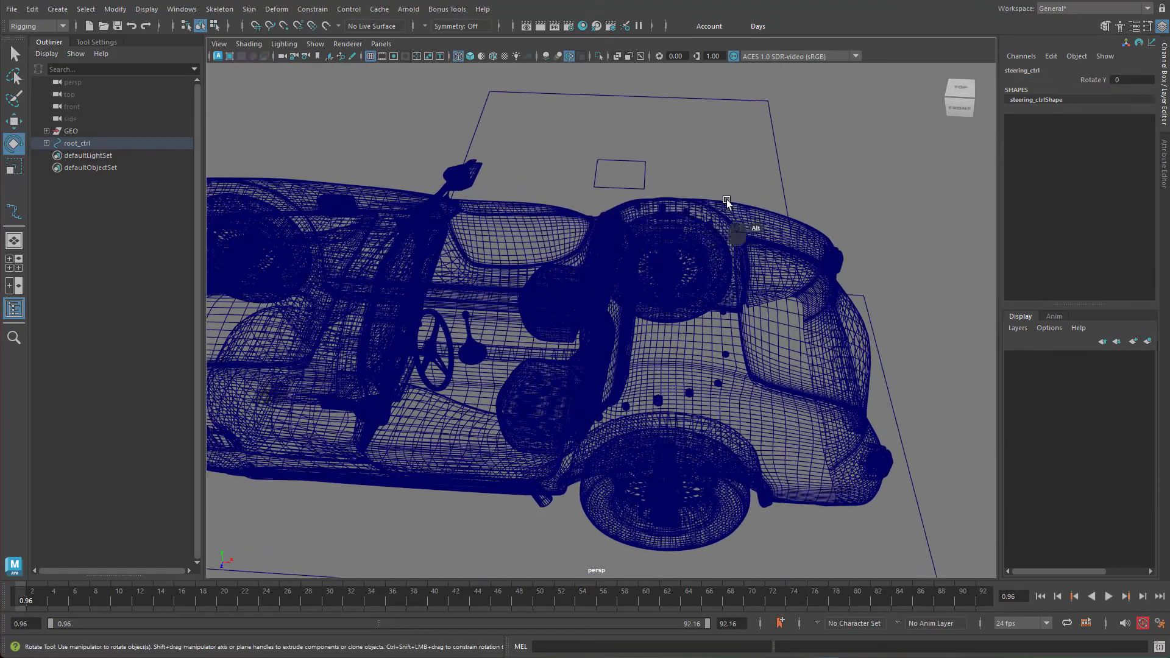
left_click(632, 188)
right_click_drag(685, 189, 724, 226, "alt")
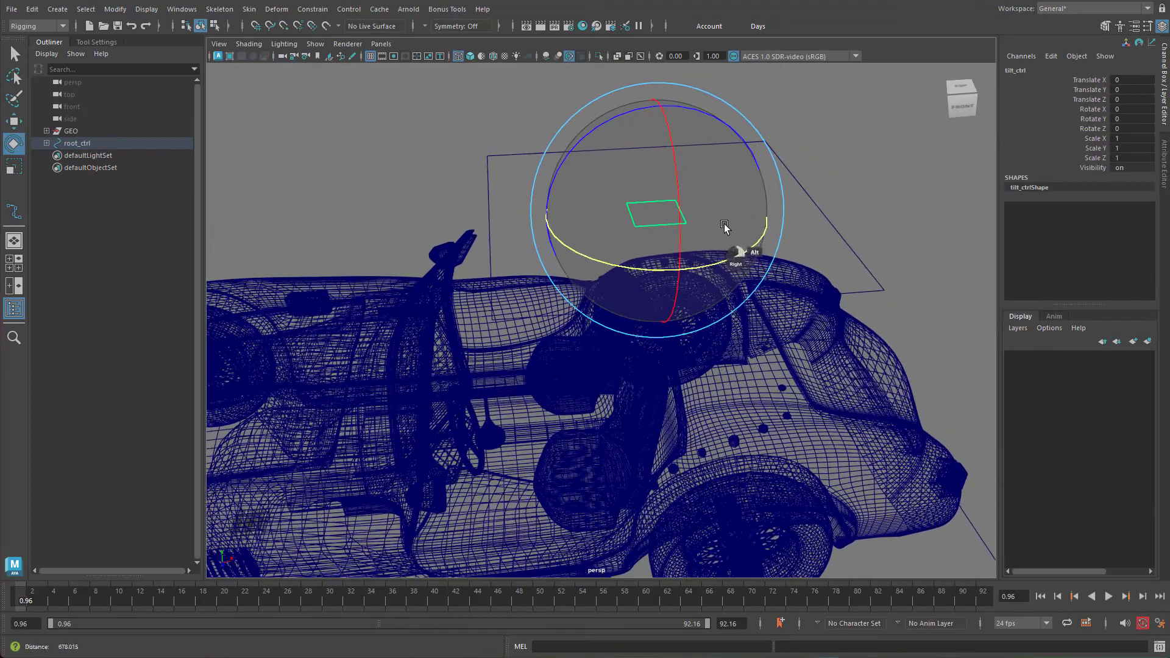
key("w")
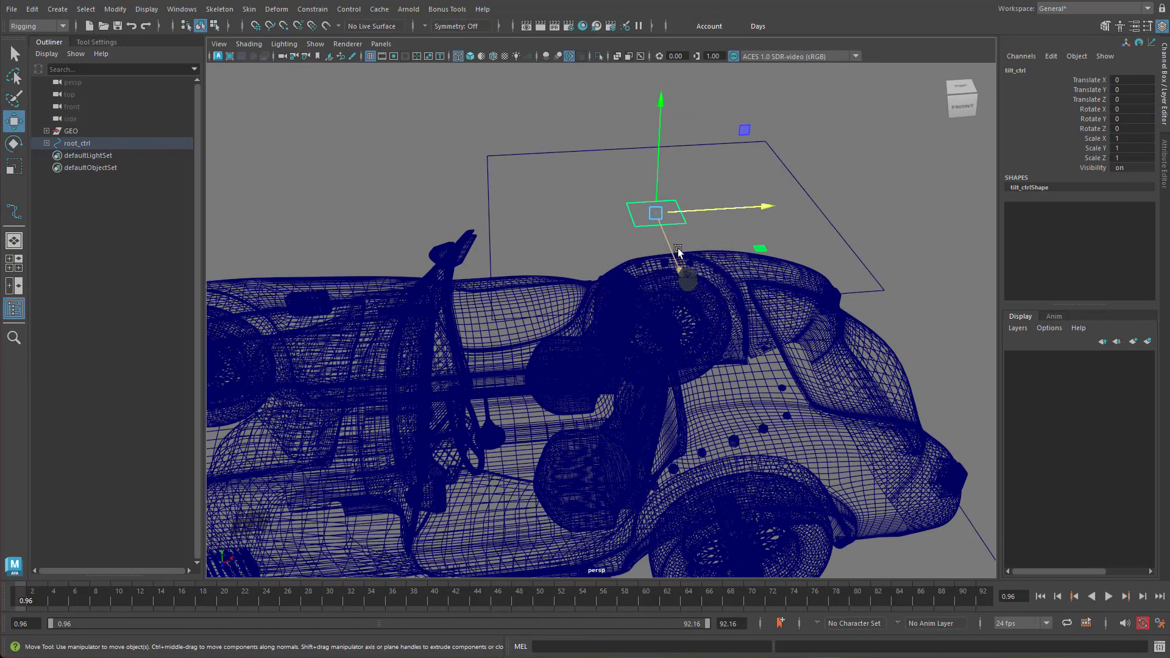
left_click(770, 206)
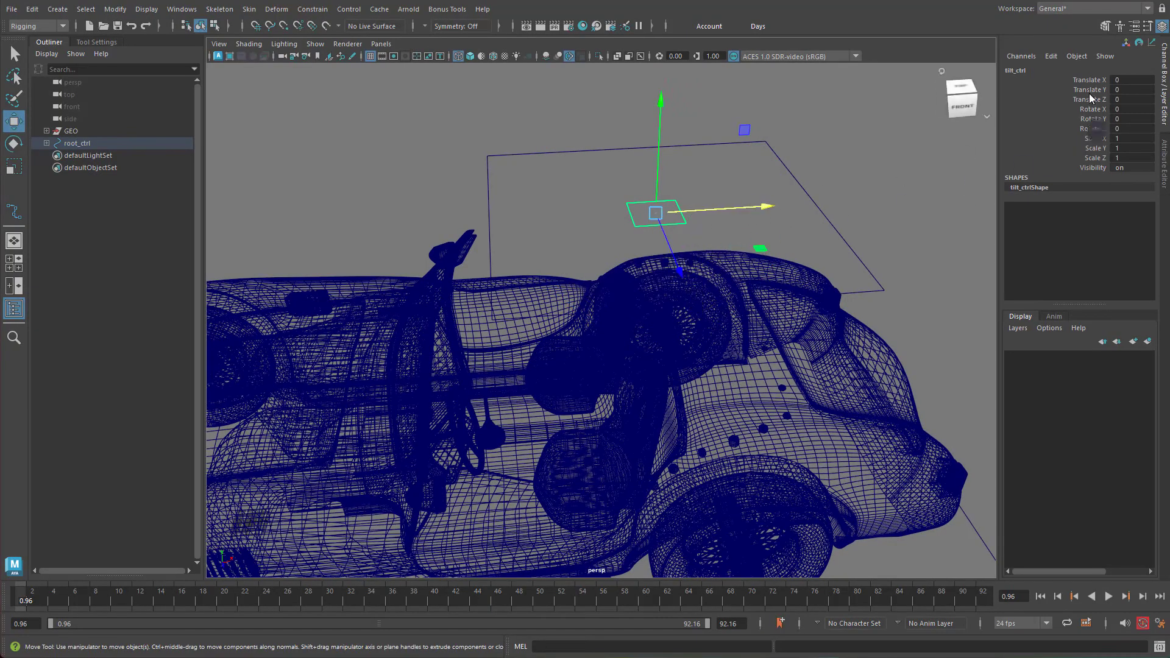
left_click(1091, 89)
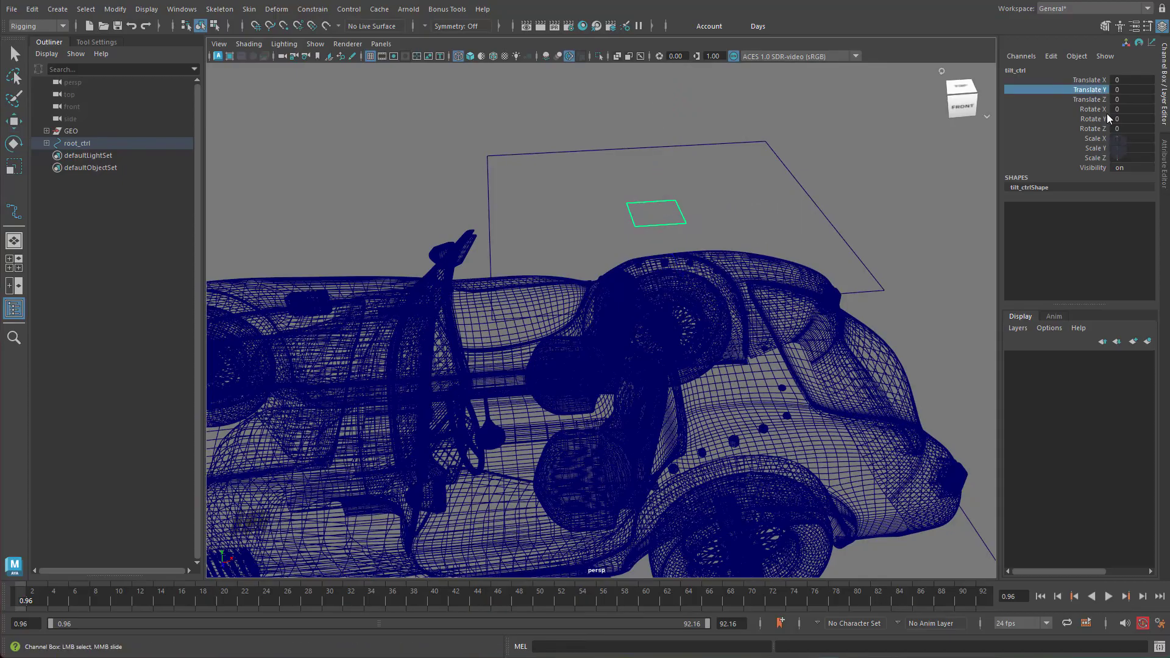
left_click_drag(1102, 111, 1100, 168, "ctrl")
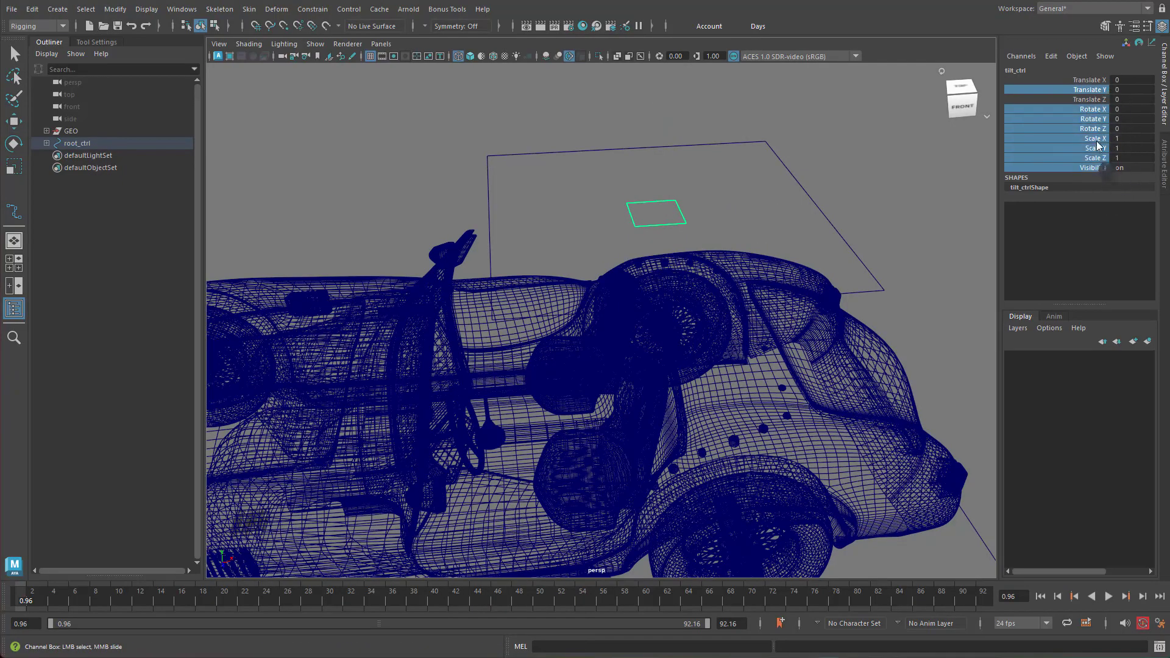
right_click(1098, 118)
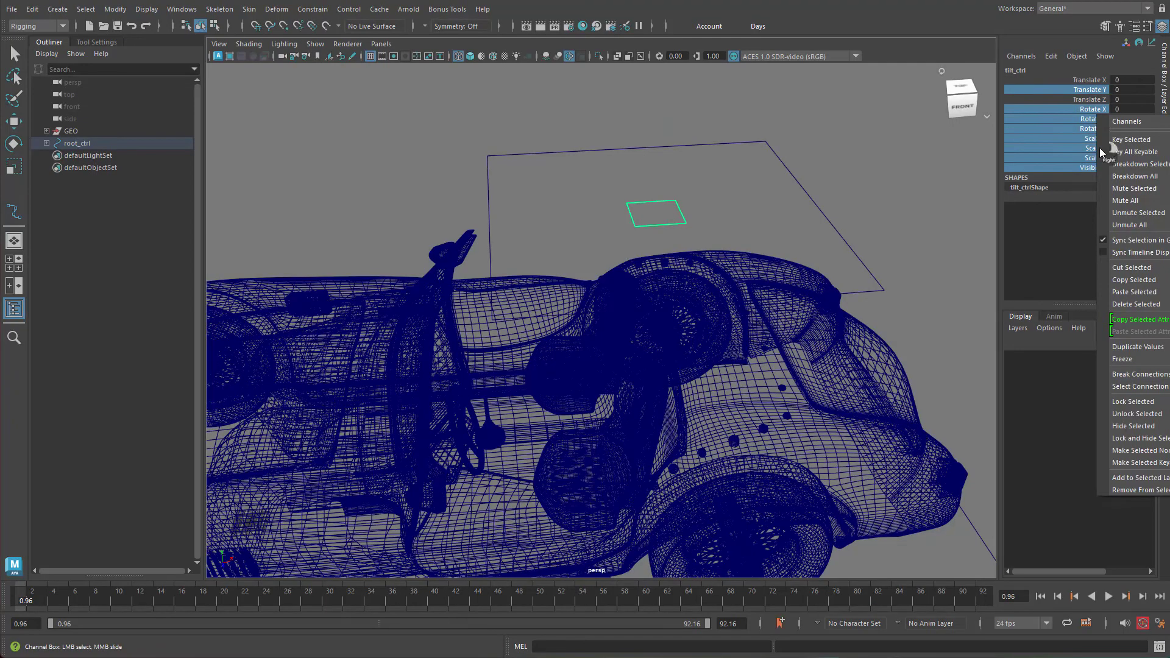
left_click(1144, 437)
key("w")
Step: Select root_ctrl around the car's base and lock and hide its Scale X, Y, Z and Visibility channels
right_click_drag(707, 330, 579, 322, "alt")
middle_click_drag(579, 322, 710, 220, "alt")
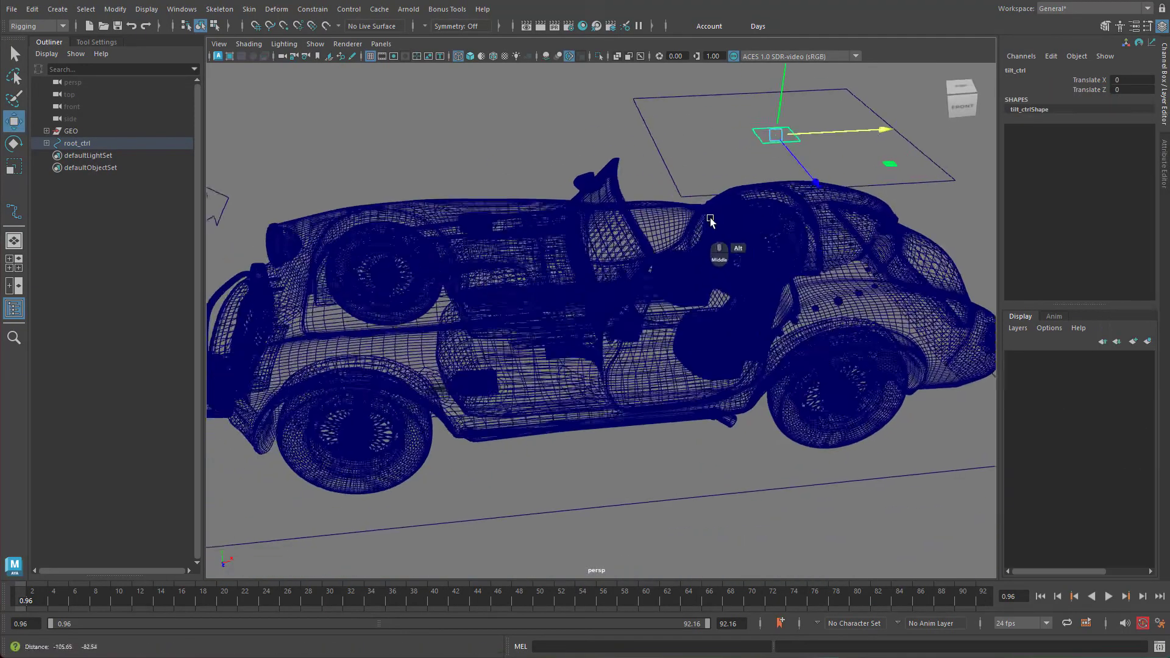
left_click_drag(710, 220, 637, 233, "alt")
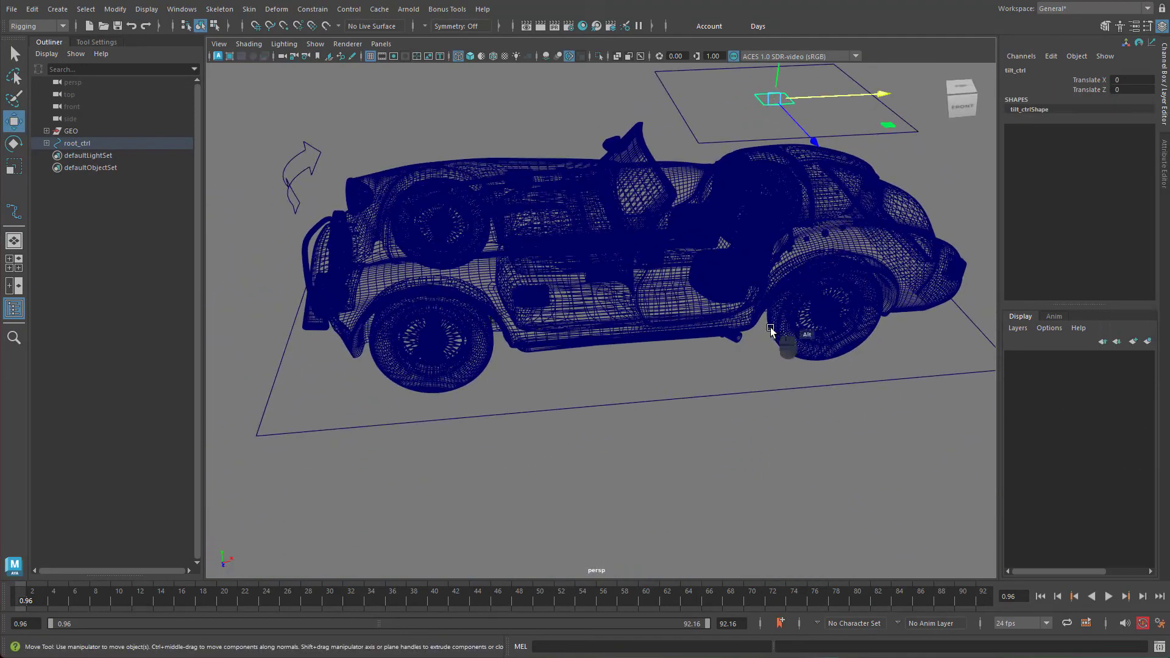
left_click(857, 395)
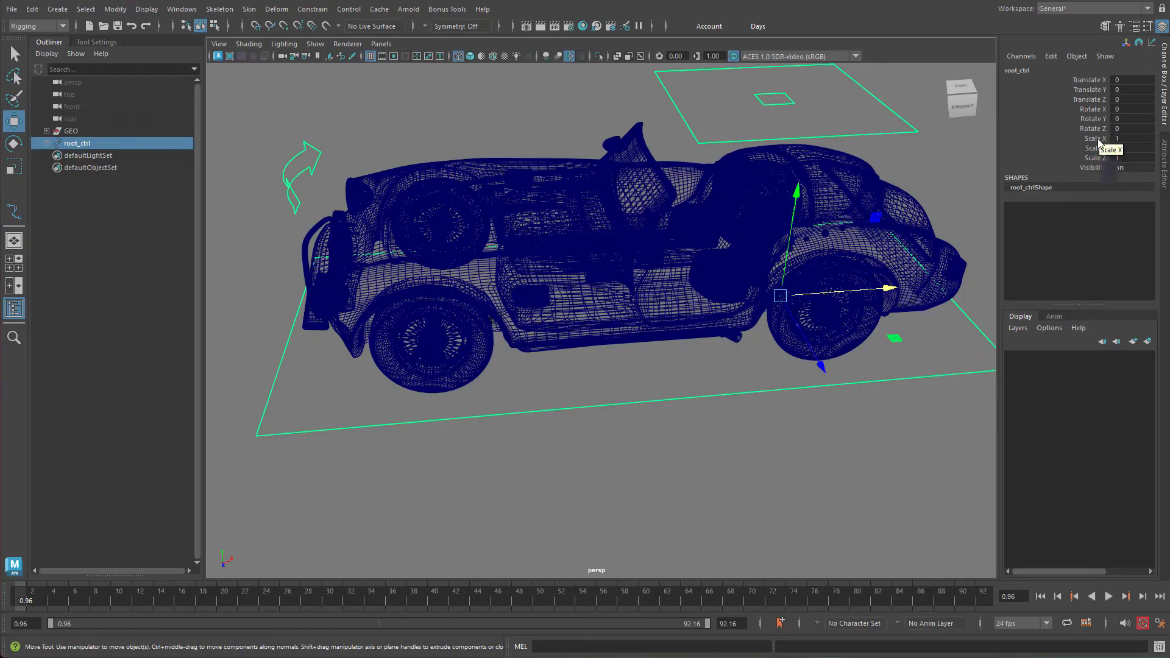
left_click_drag(1099, 139, 1101, 168)
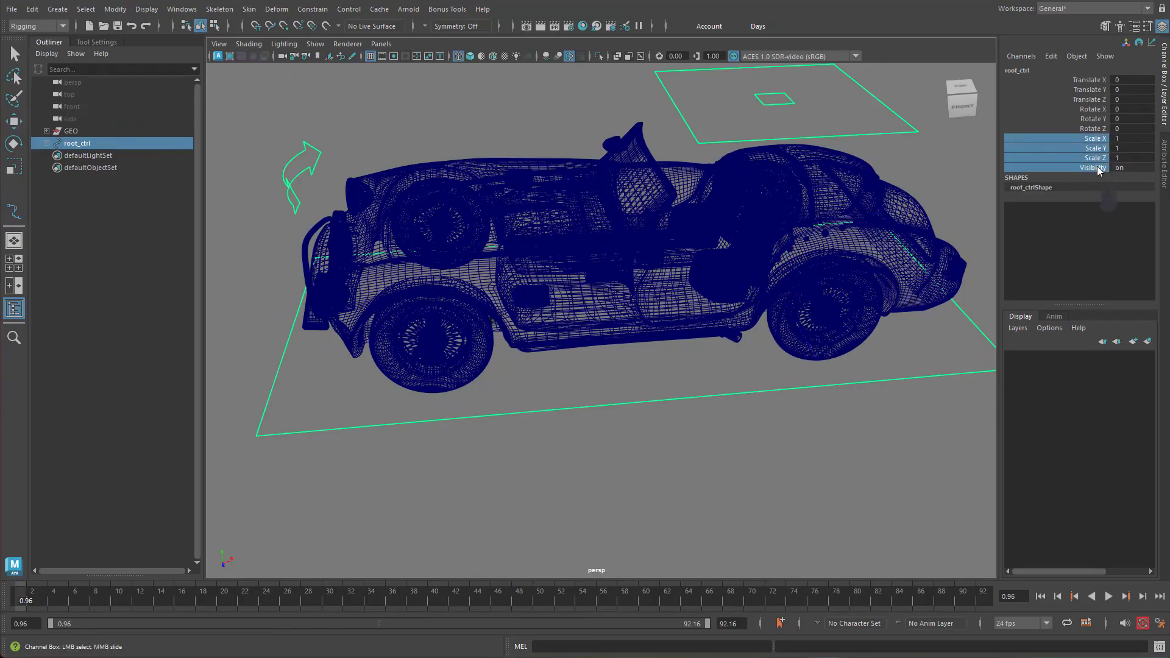
right_click(1098, 170)
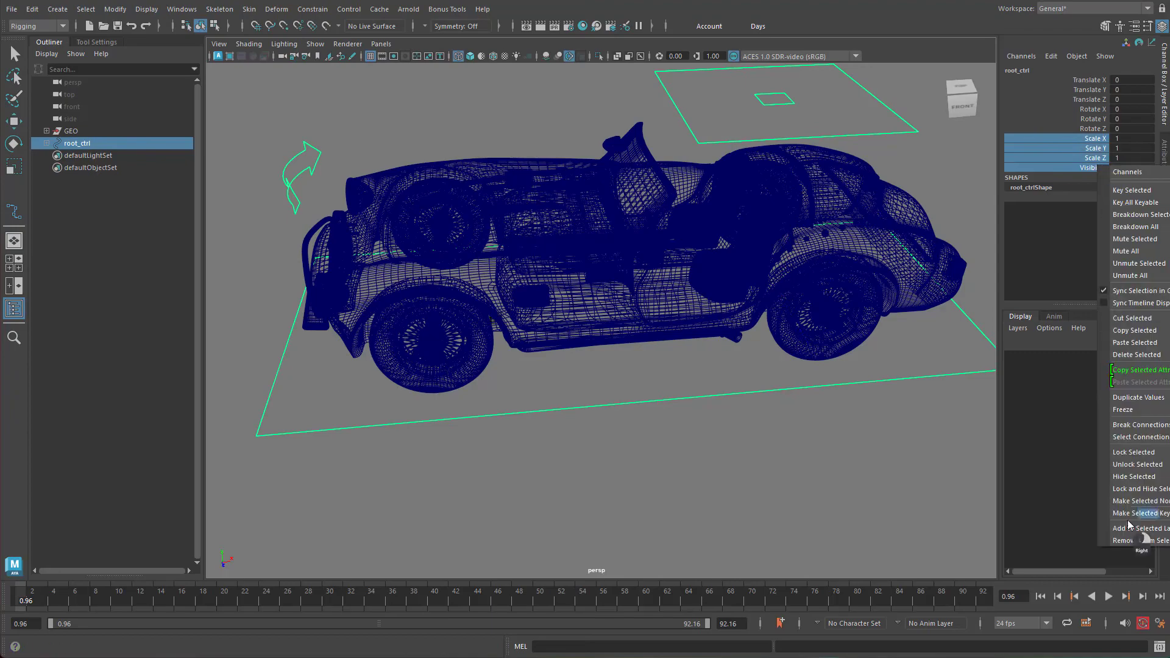
left_click(1135, 489)
key("w")
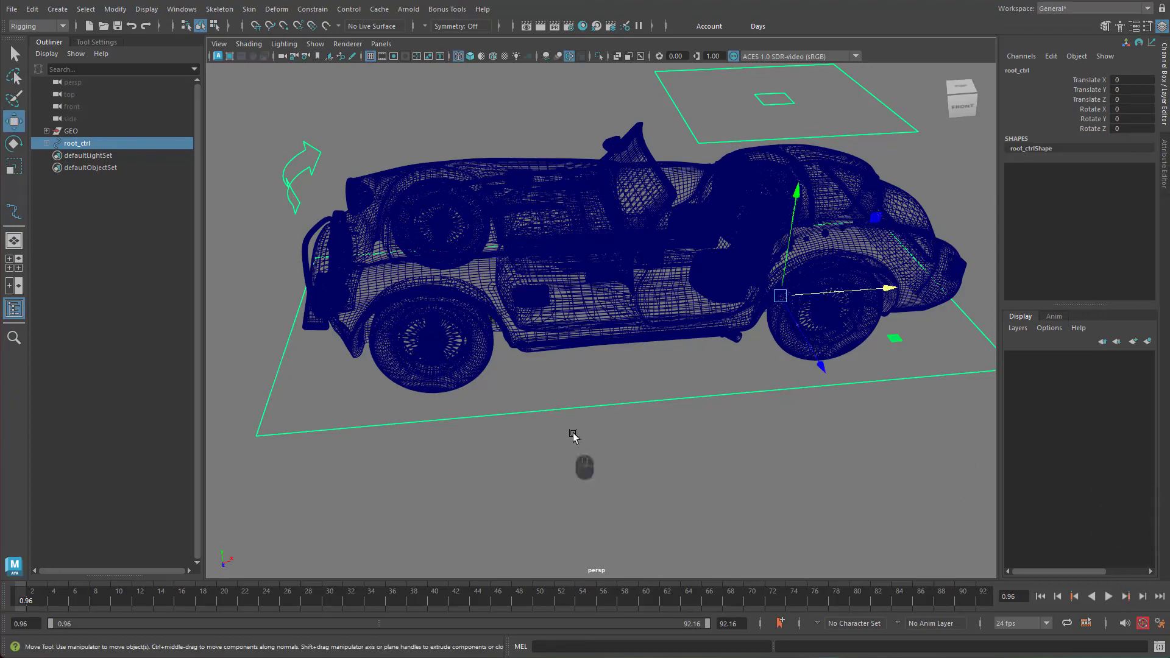
Step: Clear the selection and examine the car's wheels and body together with the root, tilt and steering controls from several angles
left_click_drag(752, 415, 763, 418, "alt")
right_click_drag(758, 415, 665, 419, "alt")
left_click(713, 421)
middle_click_drag(745, 327, 716, 378, "alt")
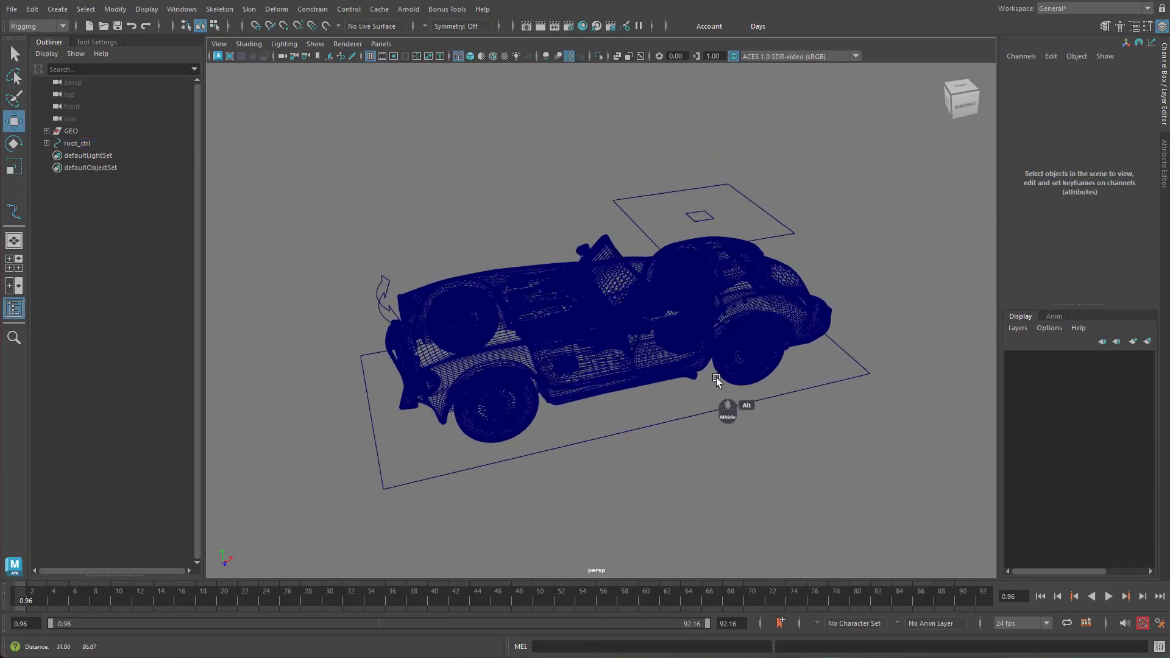
right_click_drag(716, 378, 751, 387, "alt")
left_click_drag(751, 388, 776, 375, "alt")
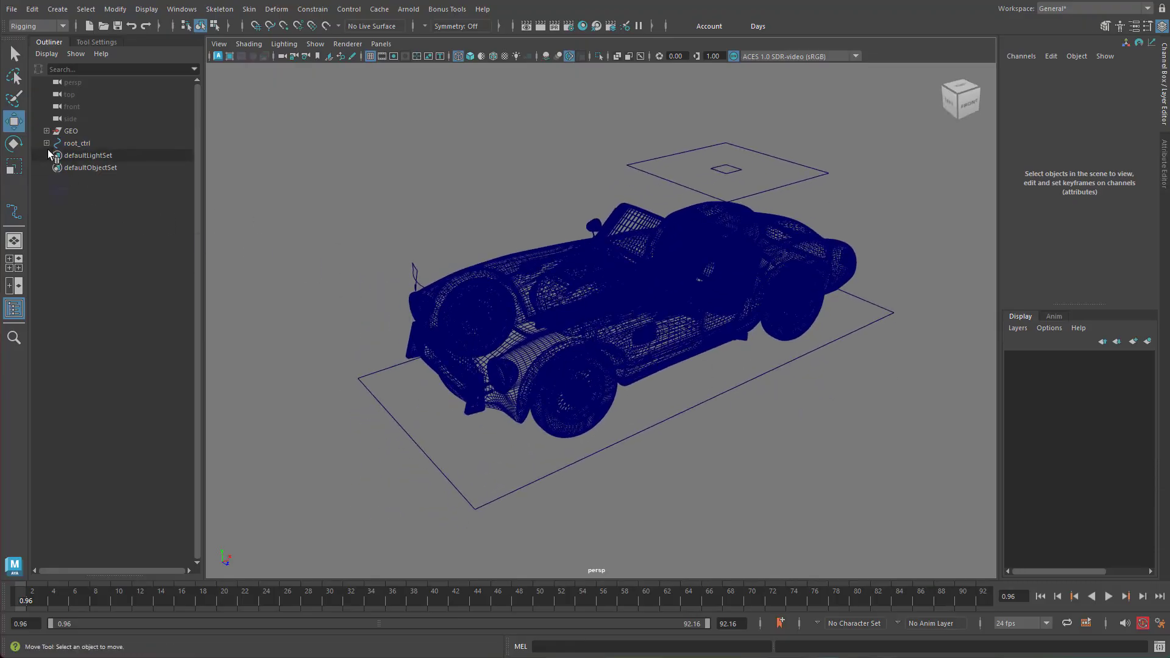
left_click_drag(733, 403, 606, 408, "alt")
right_click_drag(606, 408, 654, 411, "alt")
mouse_move(637, 411)
left_mouse_down("alt")
mouse_move(624, 449)
mouse_move(619, 423)
left_mouse_up("alt")
middle_click_drag(619, 423, 663, 387, "alt")
right_click_drag(612, 381, 640, 400, "alt")
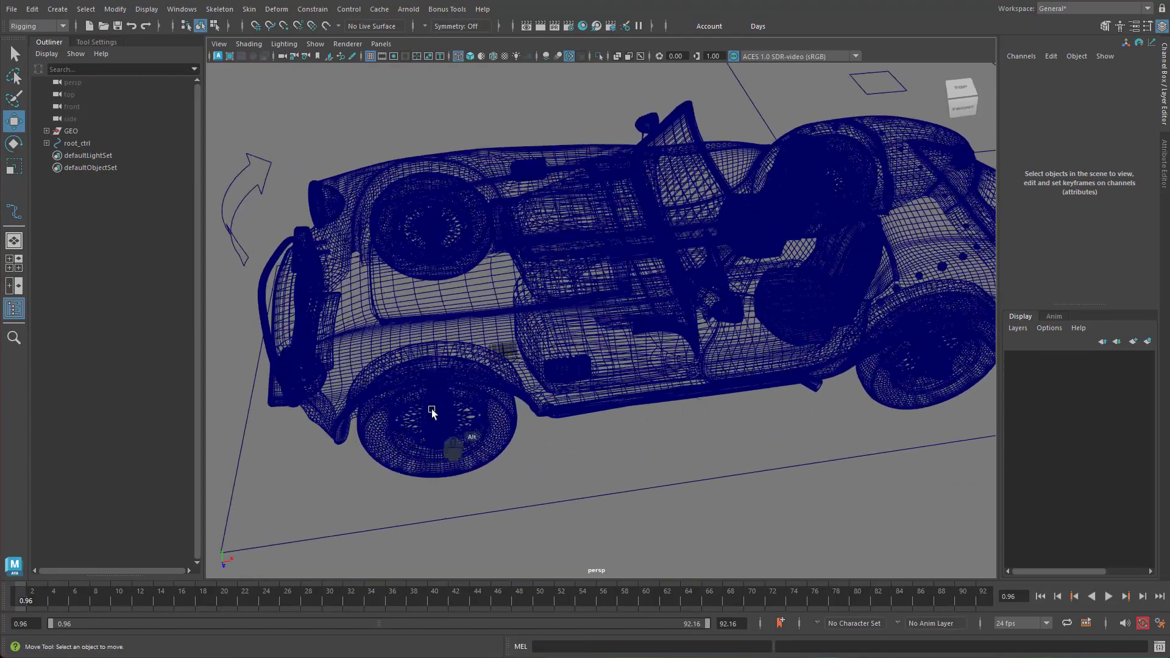
middle_click_drag(728, 446, 758, 404, "alt")
right_click_drag(757, 404, 658, 410, "alt")
middle_click_drag(684, 413, 704, 415, "alt")
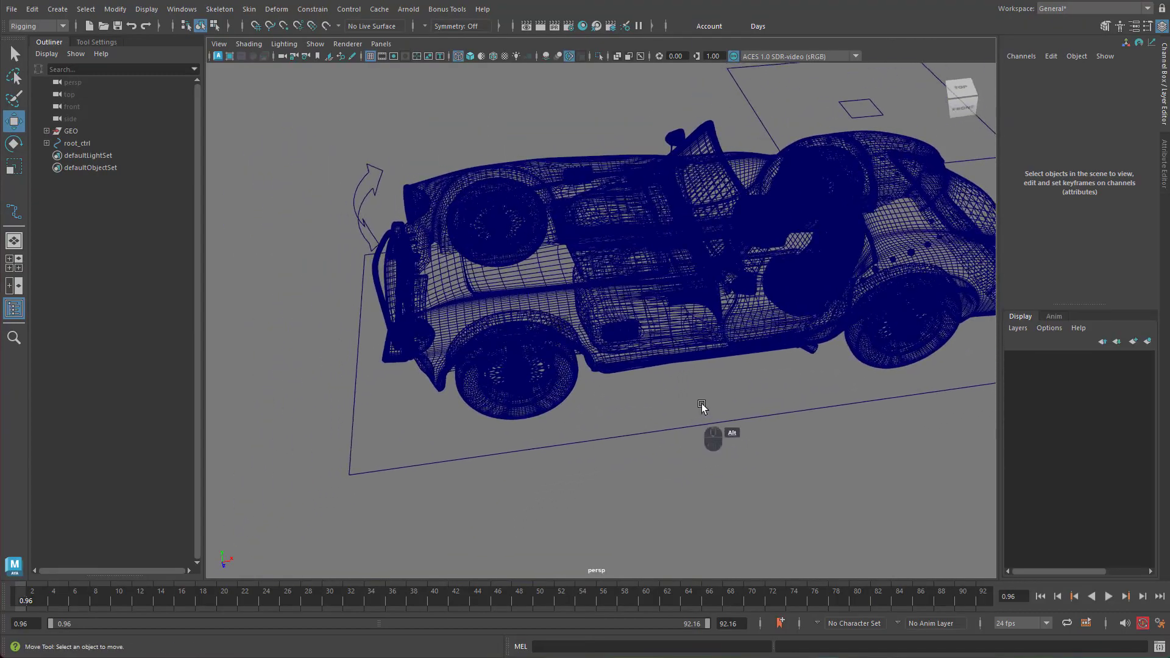
left_click_drag(755, 404, 730, 322, "alt")
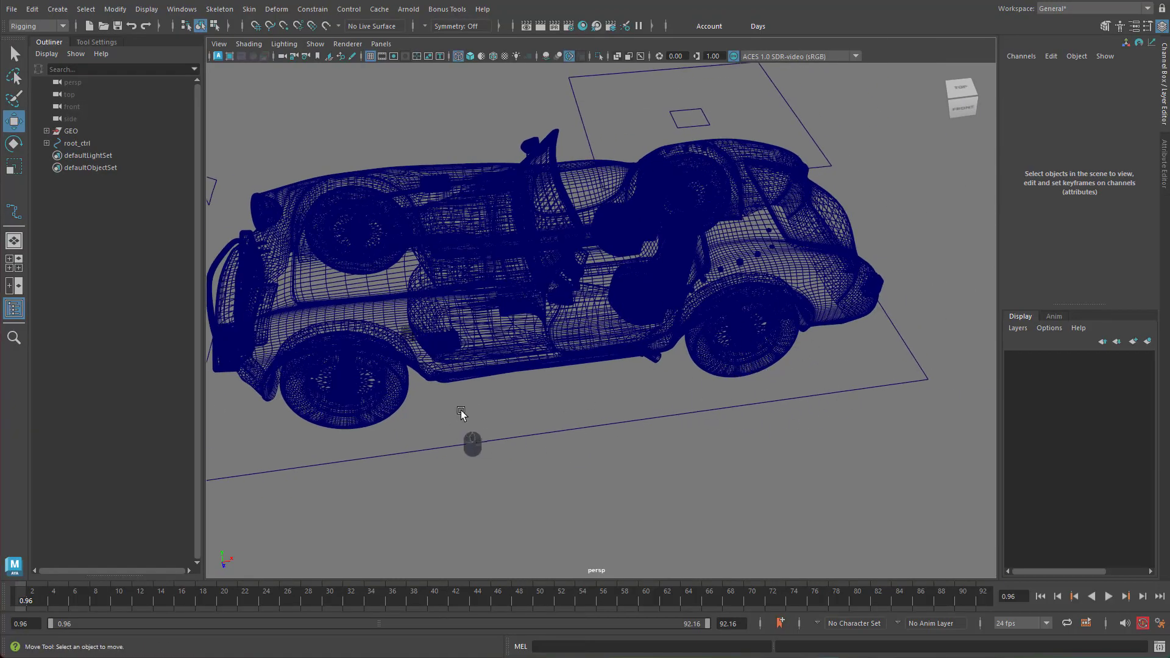
left_click_drag(462, 414, 577, 402, "alt")
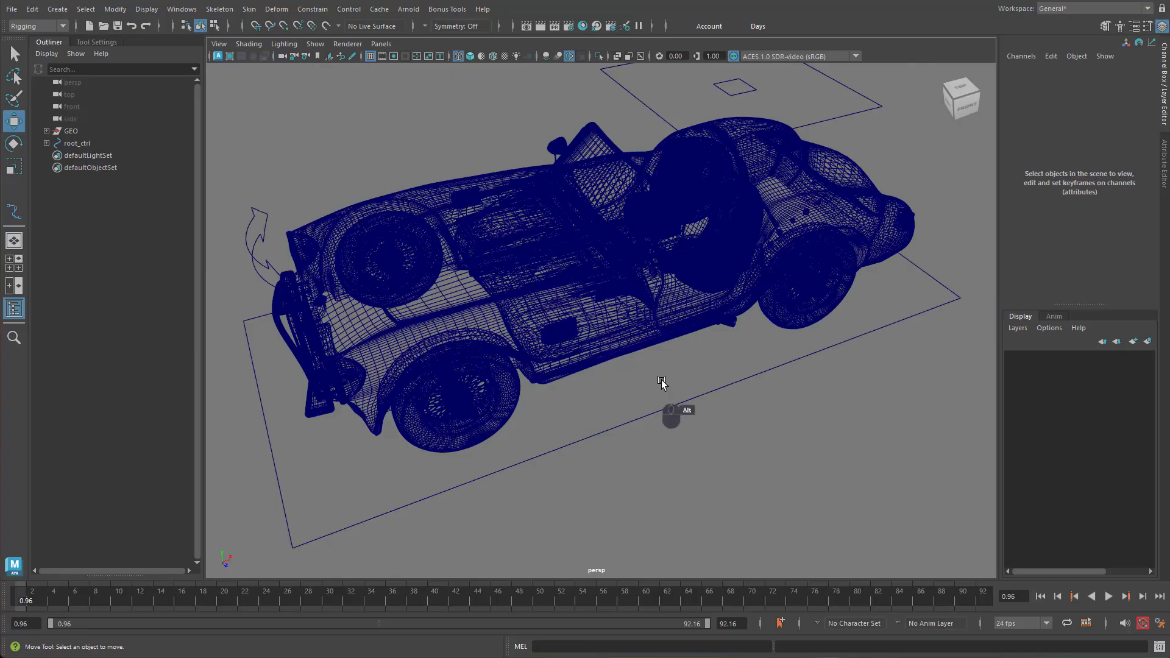
left_click_drag(662, 382, 687, 369, "alt")
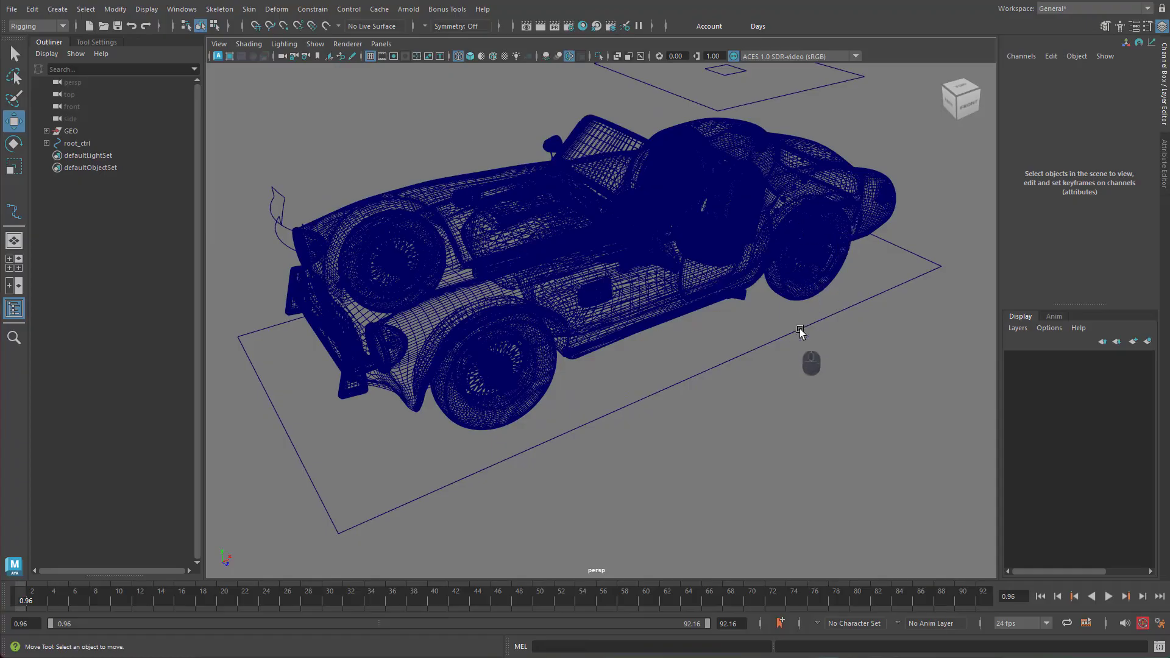
left_click_drag(551, 426, 549, 386, "alt")
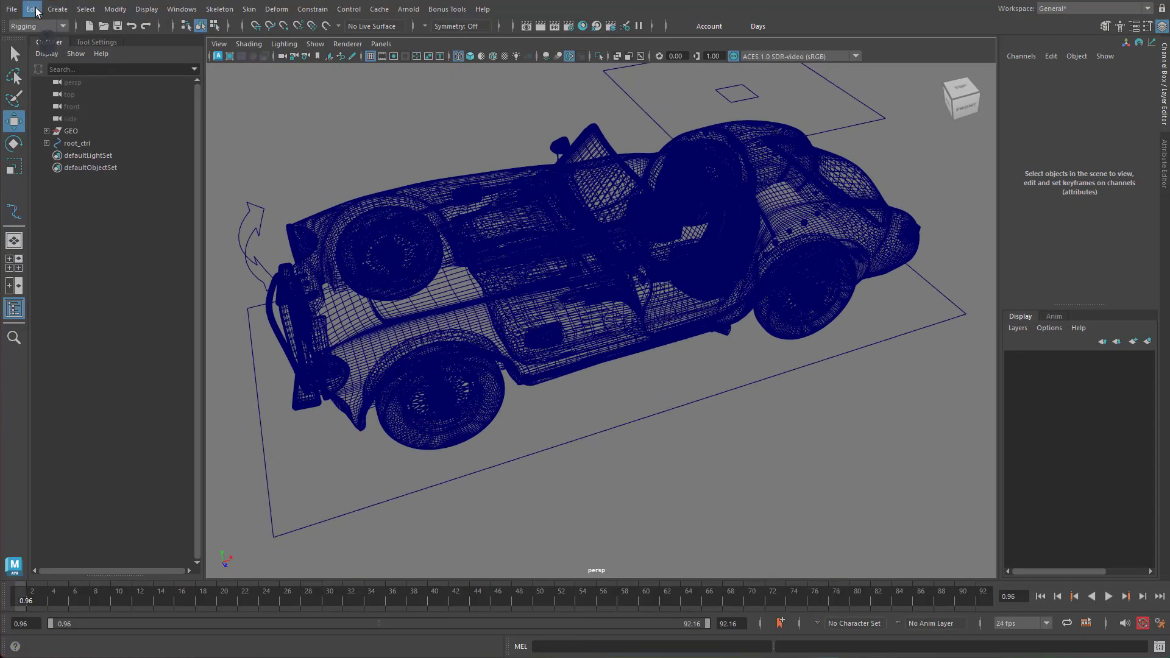
Step: Create a NURBS circle at the scene origin for a wheel control
left_click(85, 9)
left_click(85, 9)
left_click(59, 9)
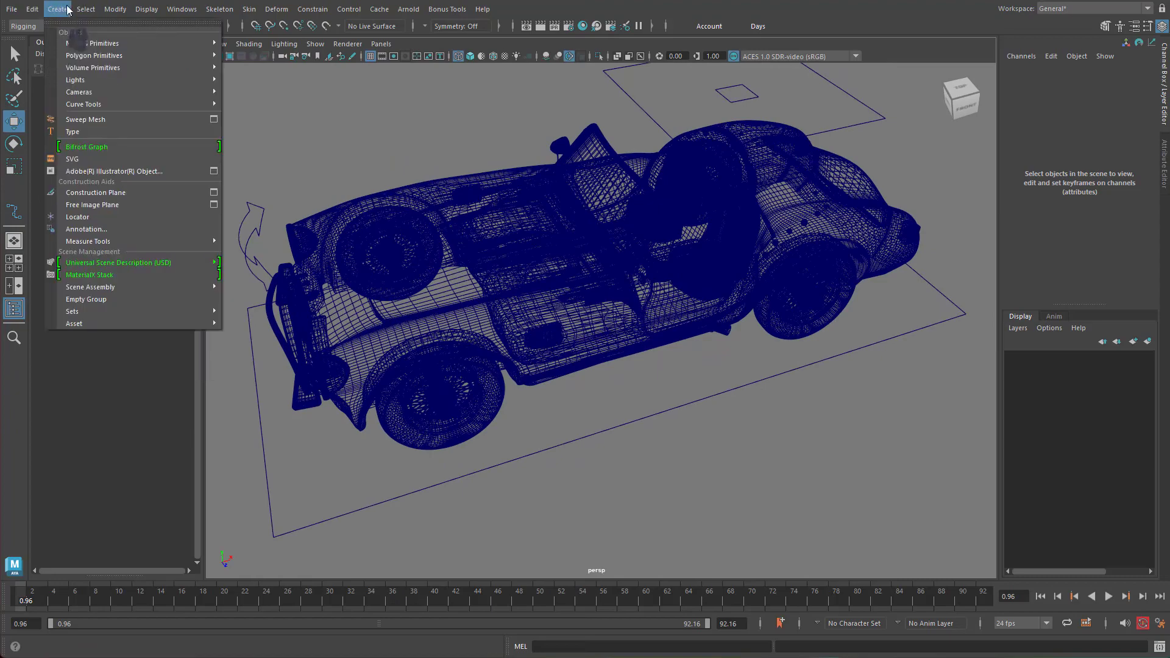
mouse_move(126, 54)
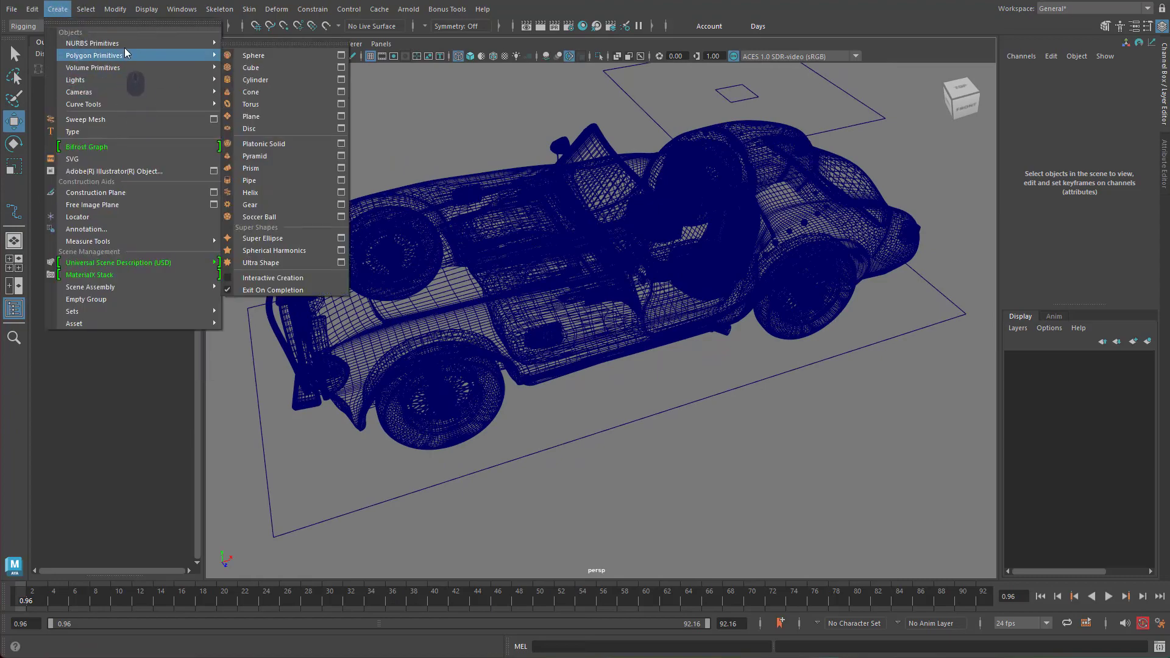
mouse_move(136, 106)
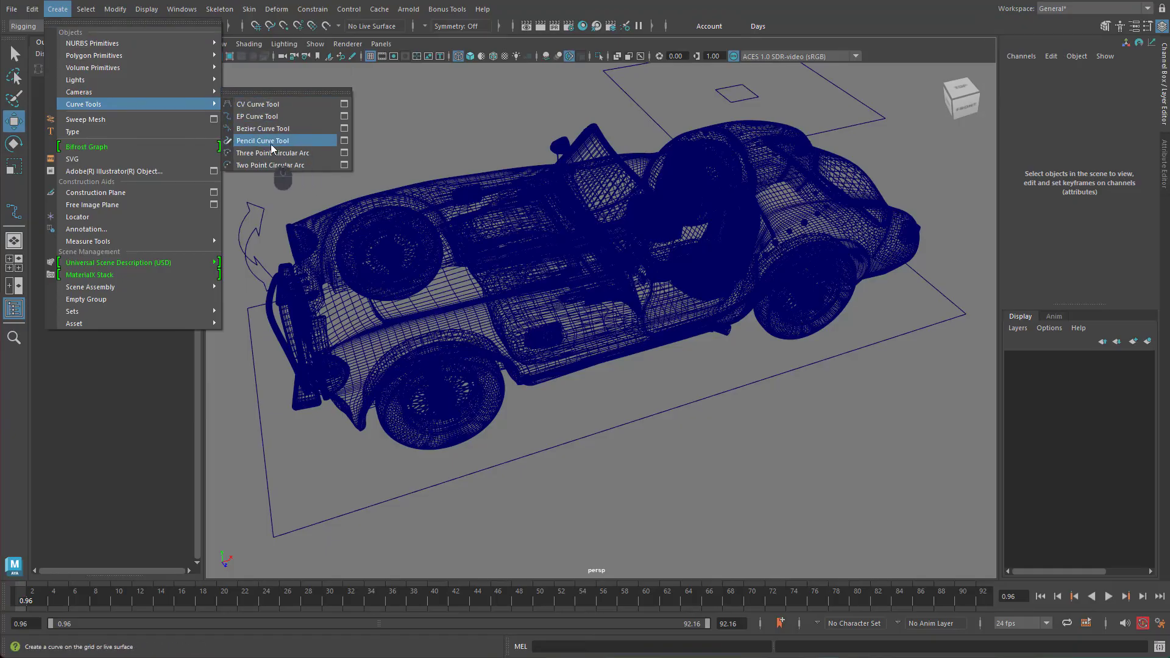
mouse_move(175, 45)
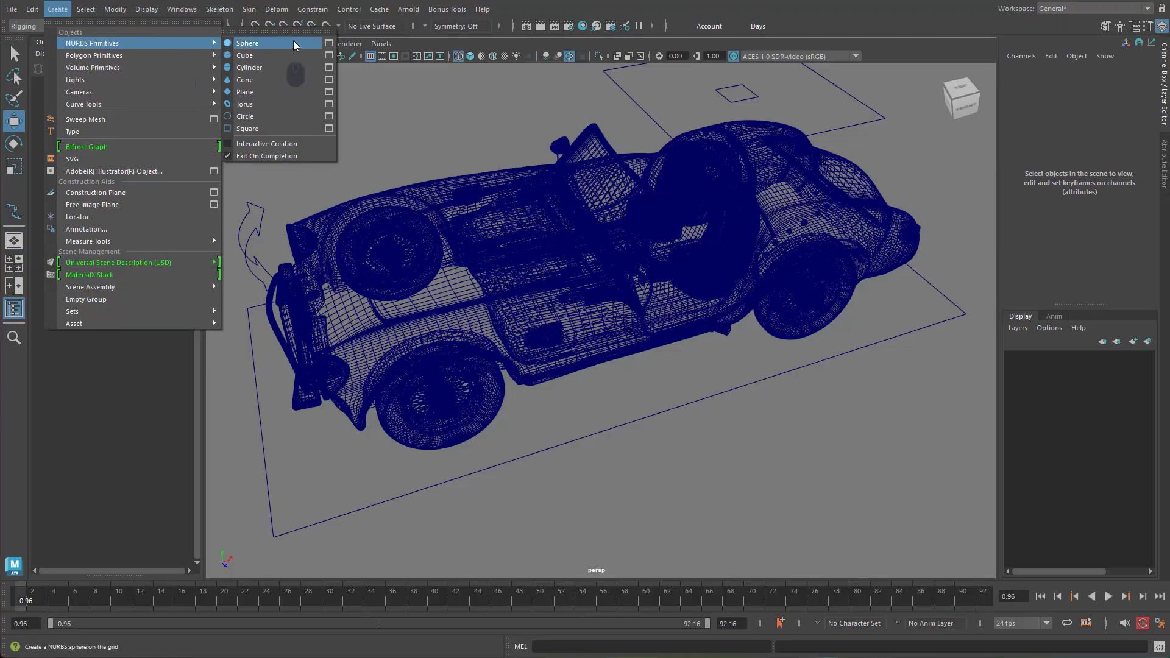
left_click(275, 116)
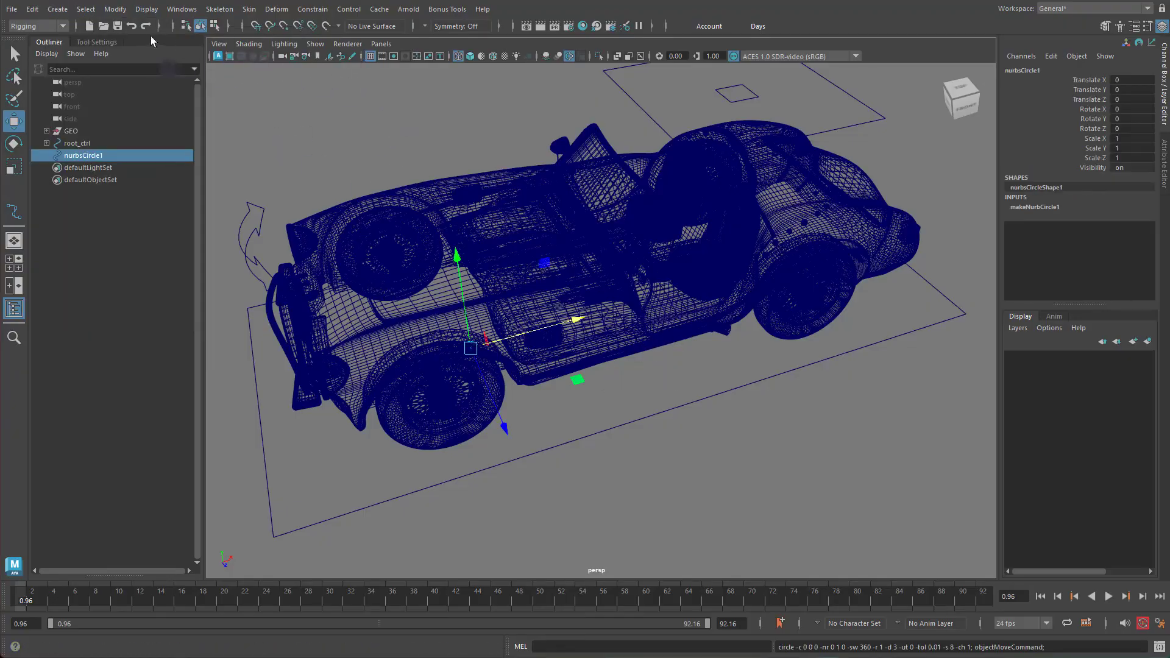
Step: Scale the new circle uniformly to about 64 and rotate it 90 degrees around X so it stands parallel to the wheels
key("r")
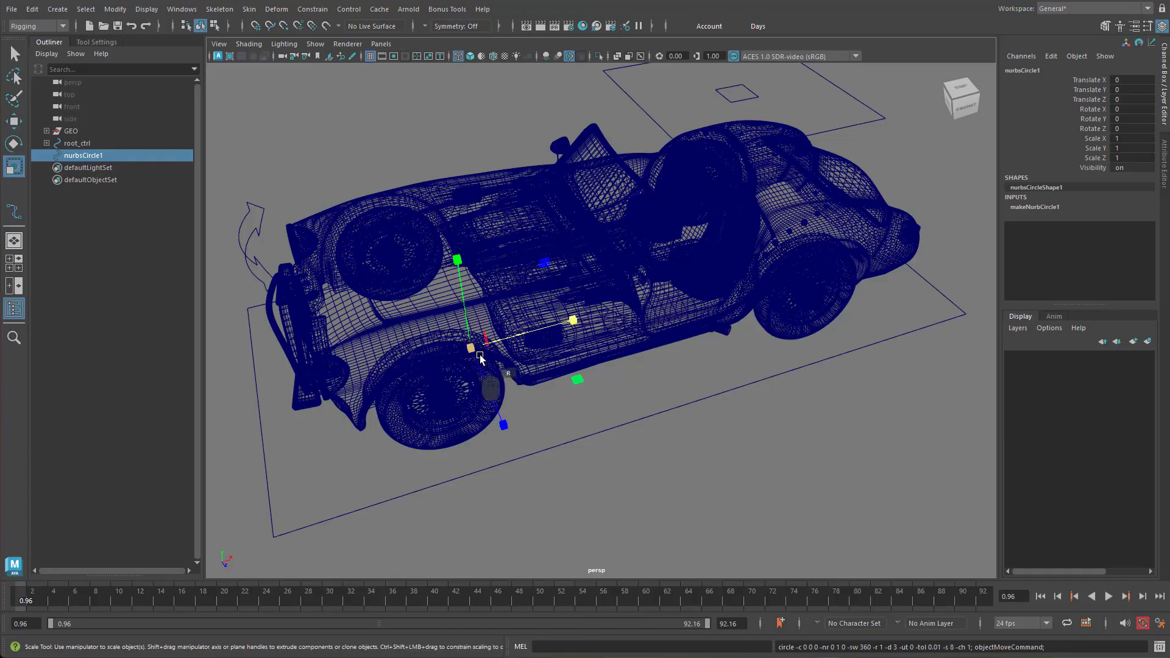
left_click_drag(471, 349, 511, 368)
key("e")
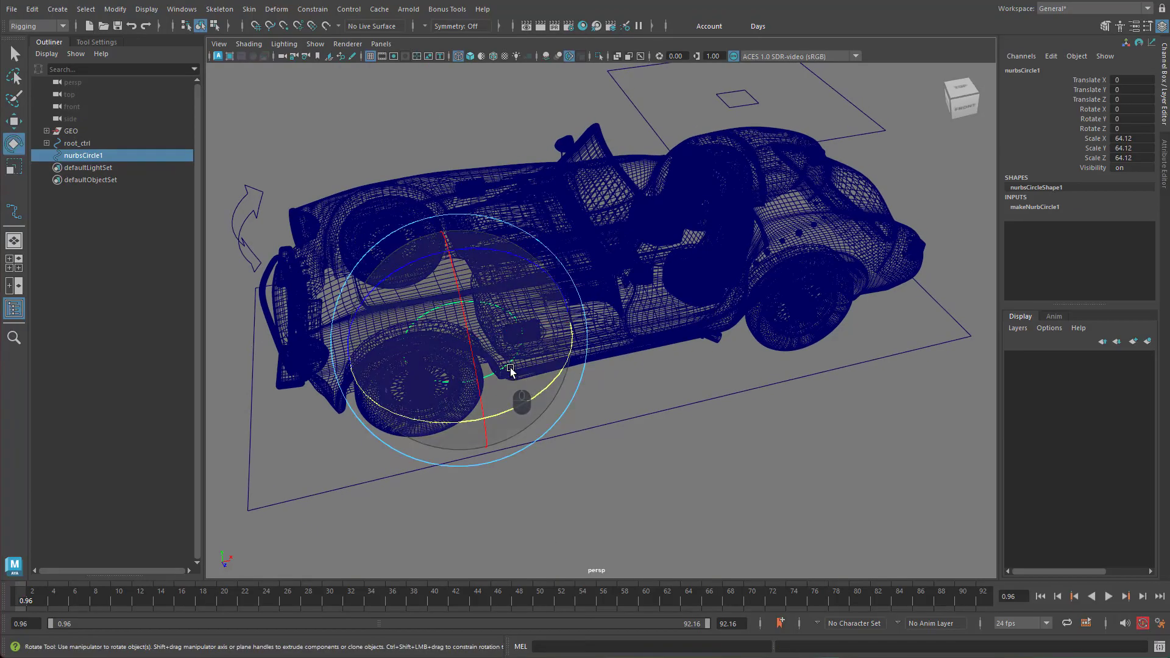
left_click_drag(465, 314, 481, 392)
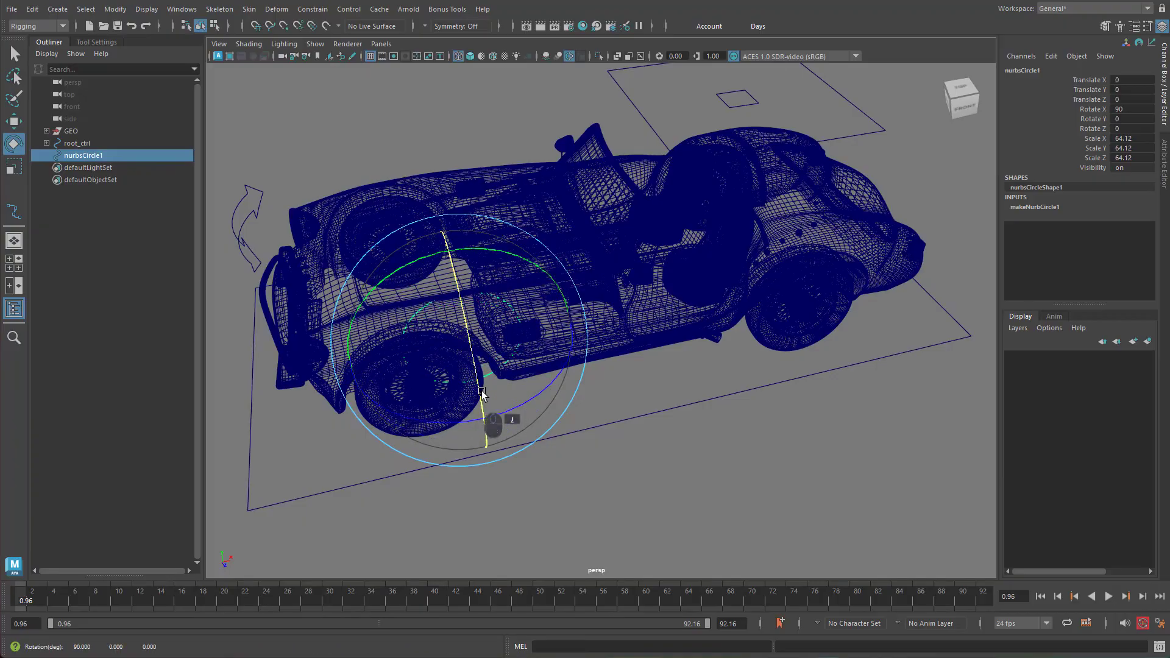
Step: In the front view, move the circle over the hub of the car's front wheel
key("w")
left_click_drag(521, 329, 556, 354, "alt")
key("space")
right_click_drag(610, 320, 451, 310, "alt")
middle_click_drag(515, 309, 823, 325, "alt")
right_click_drag(792, 330, 646, 354, "alt")
middle_click_drag(467, 382, 797, 342, "alt")
right_click_drag(645, 369, 786, 354, "alt")
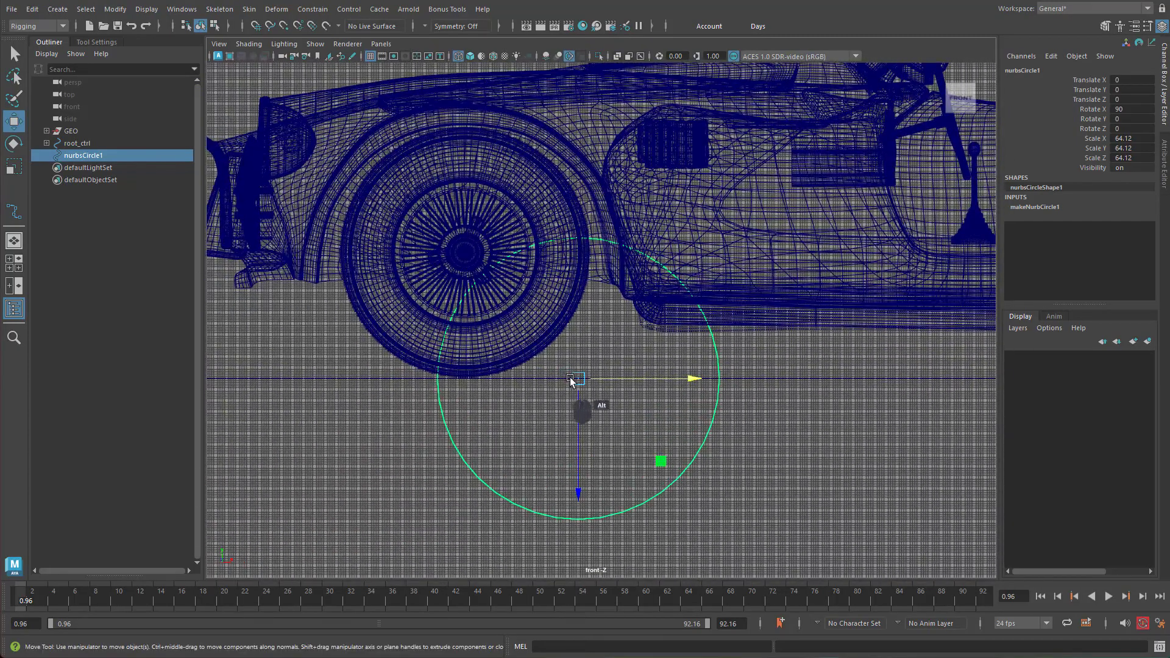
left_click_drag(579, 382, 465, 252)
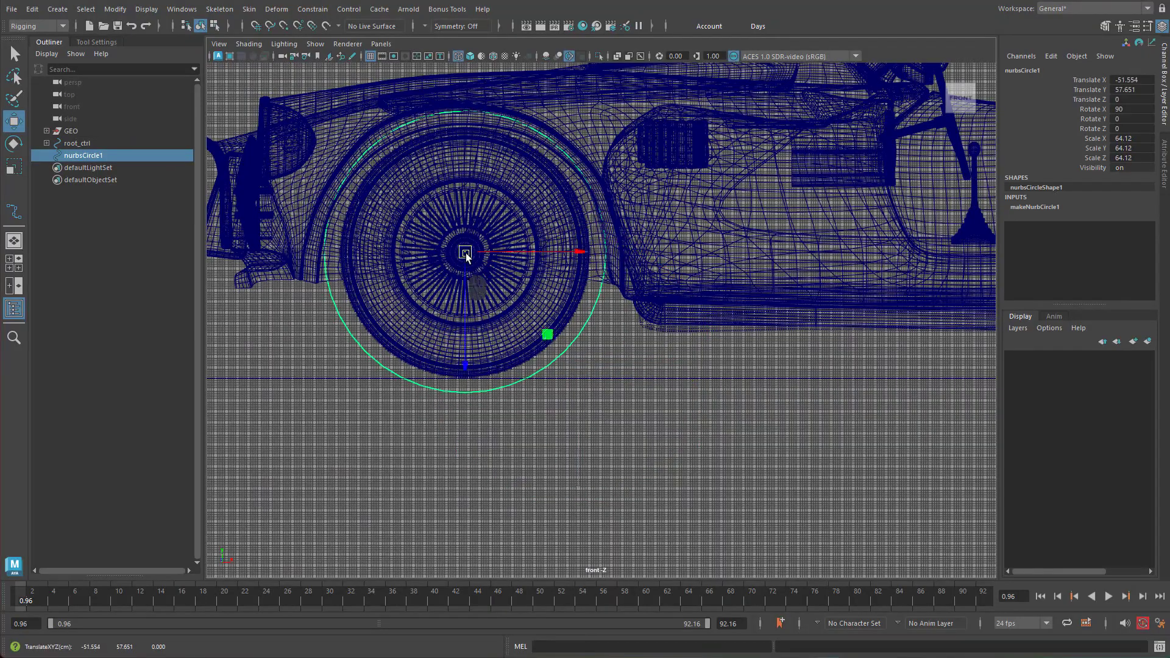
Step: Snap the circle's centre onto the centre vertex of the front wheel's hub
right_click_drag(572, 254, 859, 248, "alt")
middle_click_drag(491, 281, 754, 371, "alt")
right_click_drag(630, 310, 1134, 270, "alt")
middle_click_drag(514, 80, 551, 233, "alt")
right_click_drag(604, 256, 711, 278, "alt")
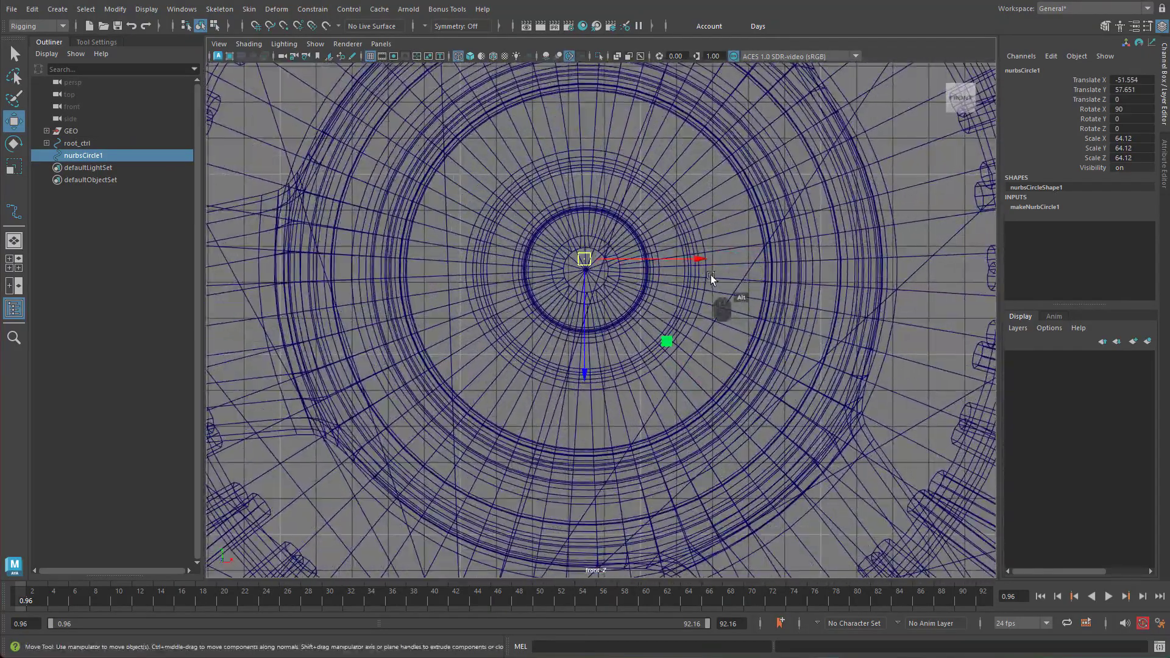
left_click_drag(584, 258, 592, 285)
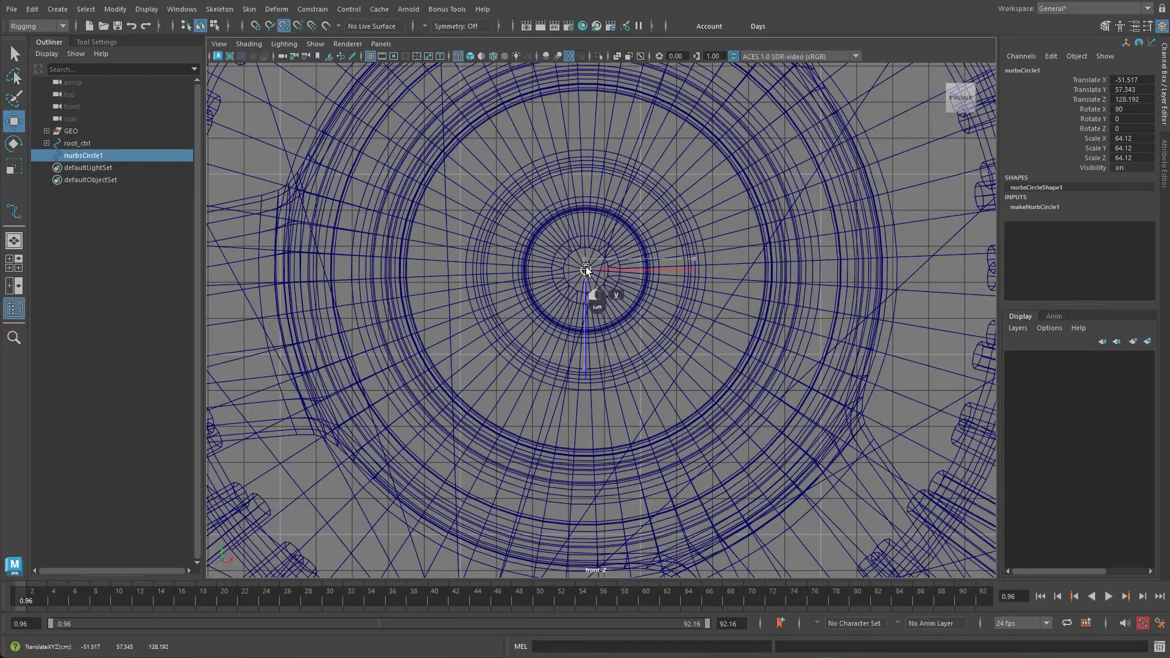
Step: Scale the circle uniformly down to about 51.8 so it sits just inside the front tyre's outer edge
right_click_drag(820, 310, 613, 294, "alt")
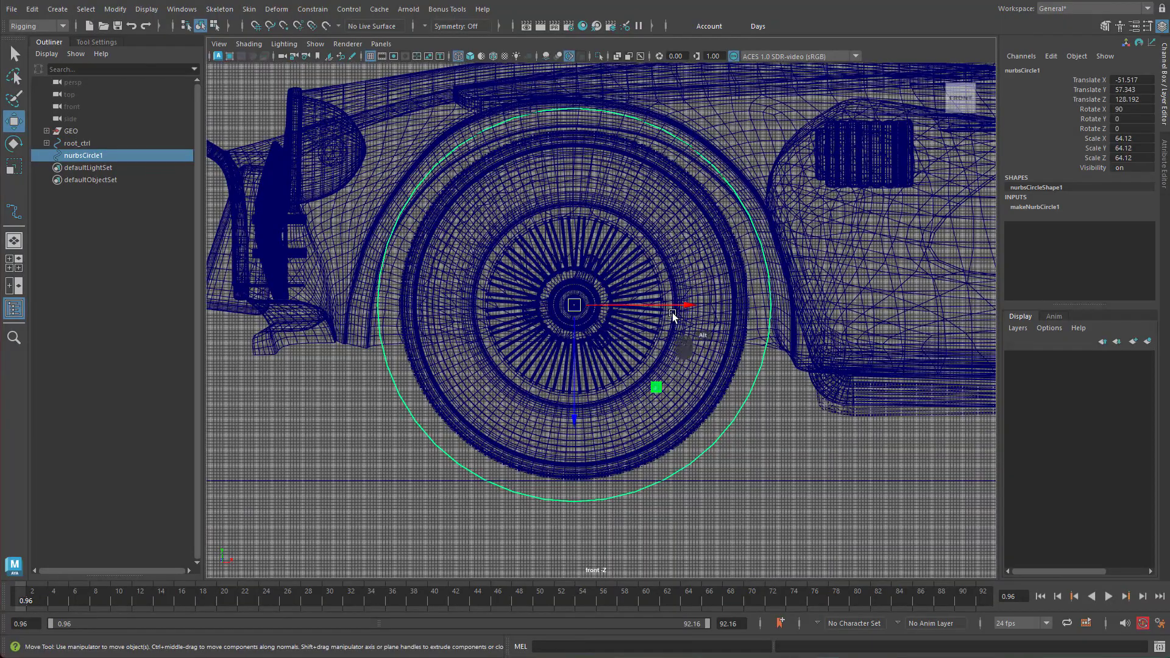
key("r")
left_click_drag(575, 306, 541, 320)
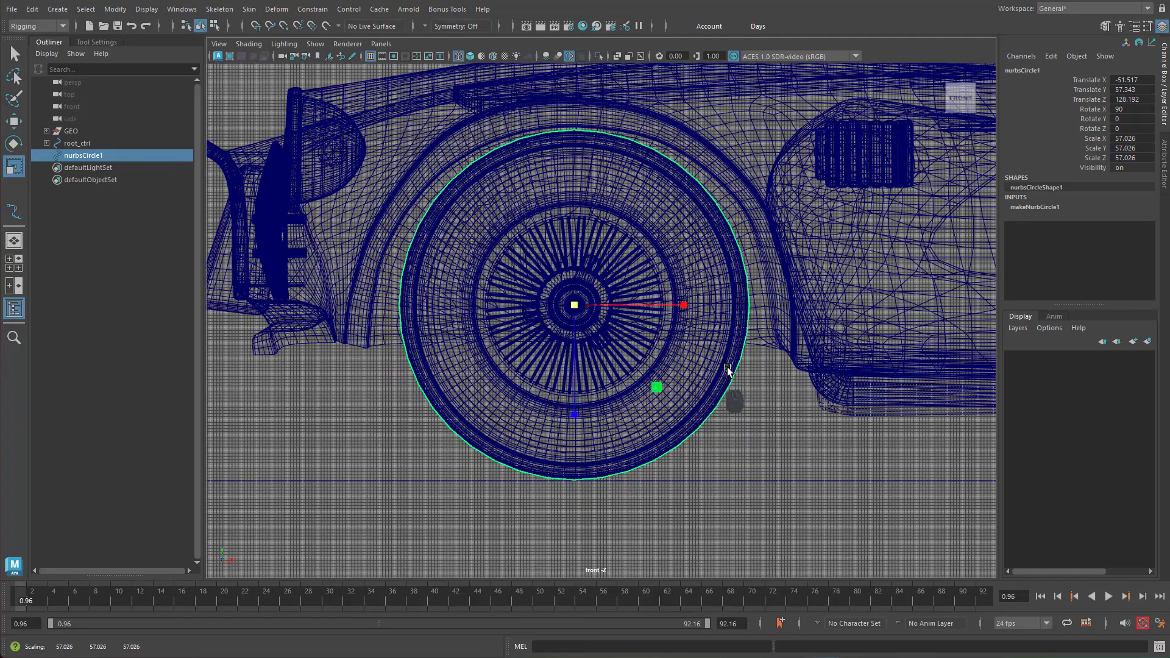
left_click_drag(573, 305, 550, 323)
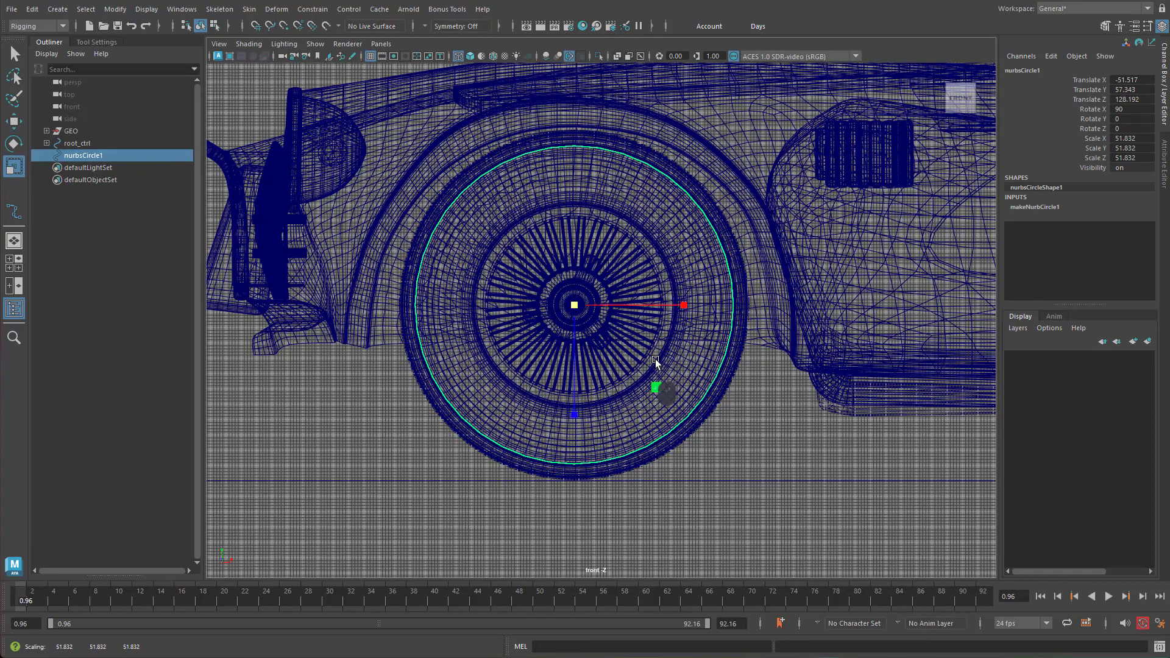
Step: In the perspective view, move the circle outward from the front wheel to about 158.5 in Translate Z
key("space")
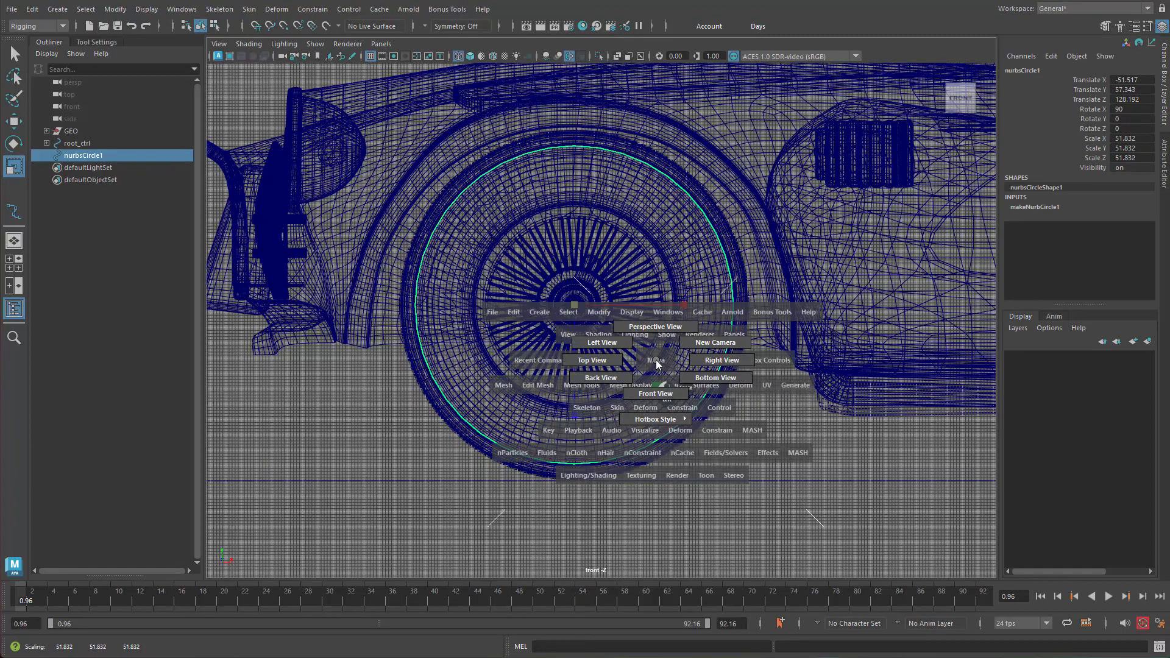
left_click_drag(657, 363, 655, 327)
left_click_drag(573, 295, 761, 314, "alt")
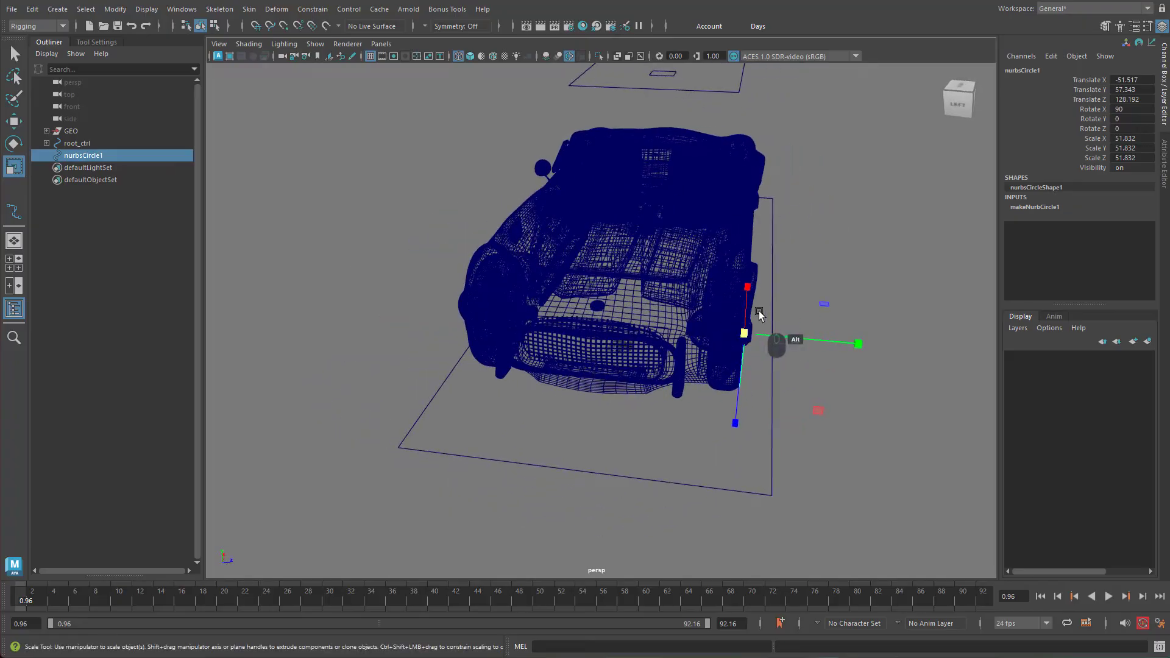
middle_click_drag(759, 313, 634, 275, "alt")
right_click_drag(634, 275, 815, 328, "alt")
key("w")
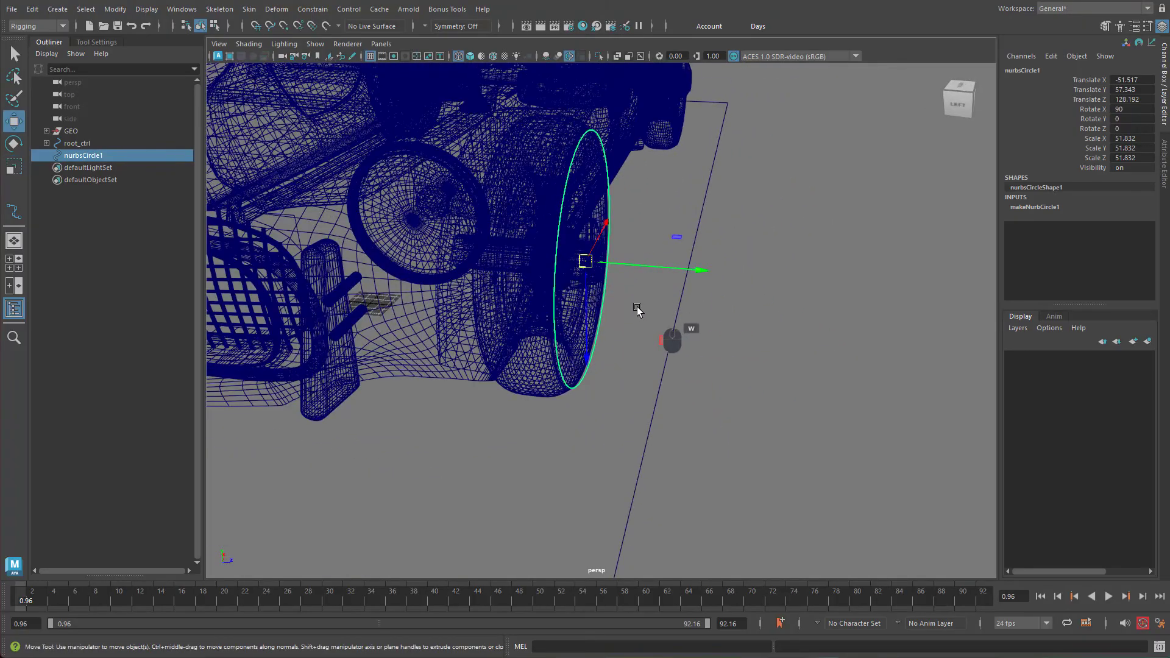
left_click_drag(638, 306, 603, 361, "alt")
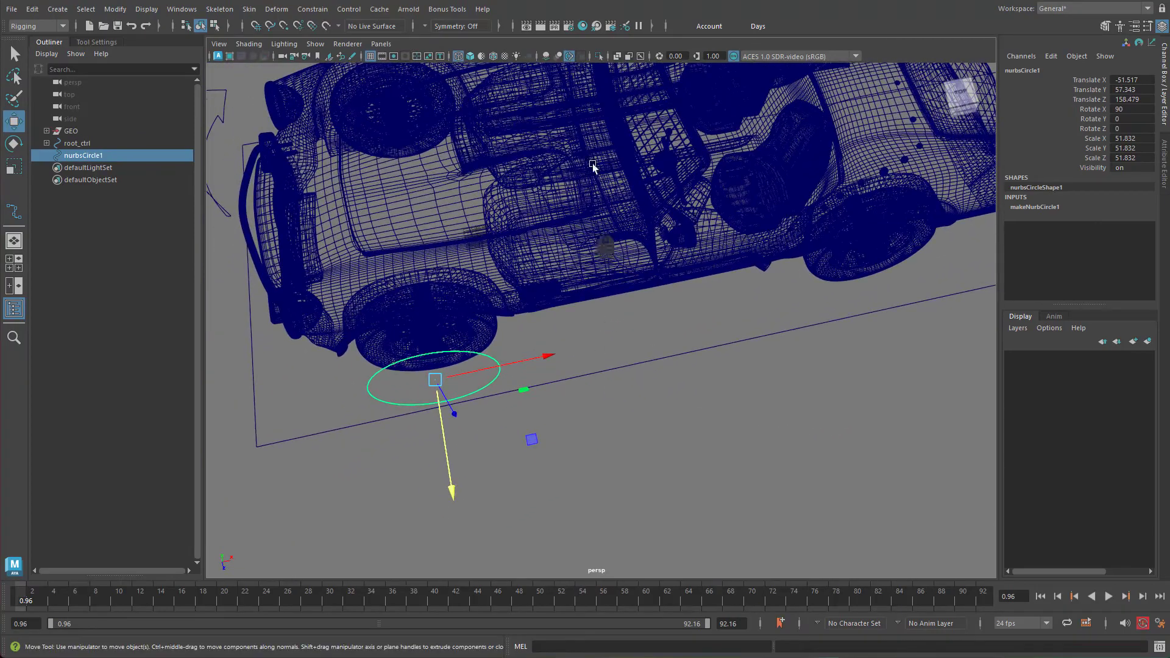
Step: Freeze the transformations of the front wheel circle
left_click(57, 9)
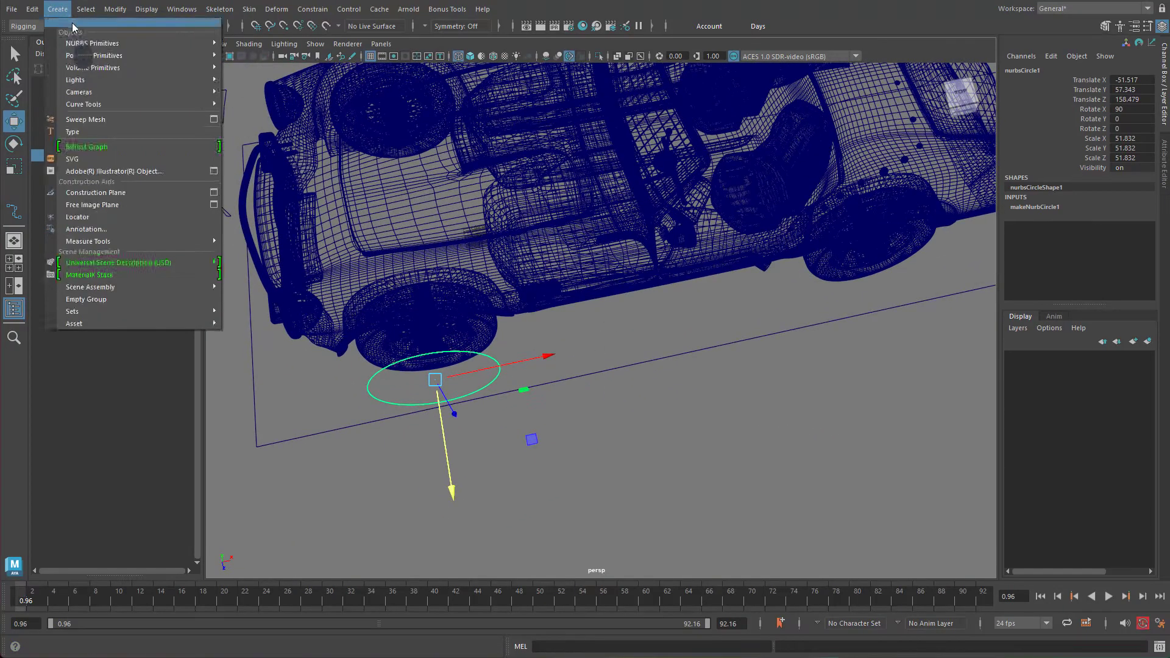
mouse_move(91, 11)
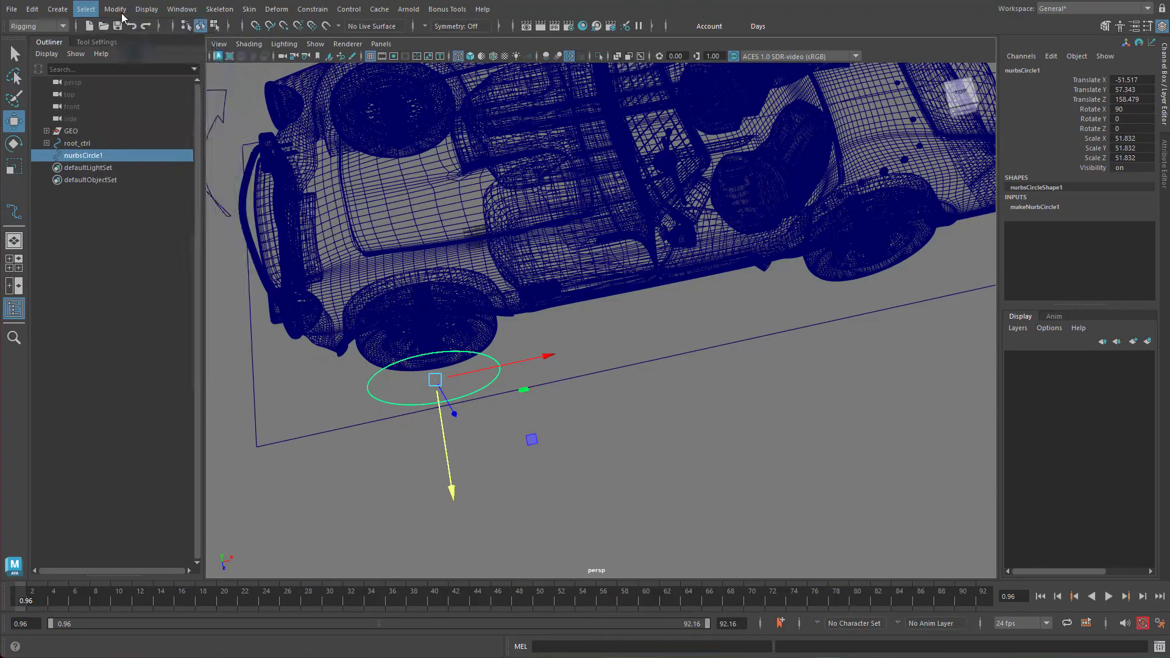
left_click(115, 9)
left_click(180, 65)
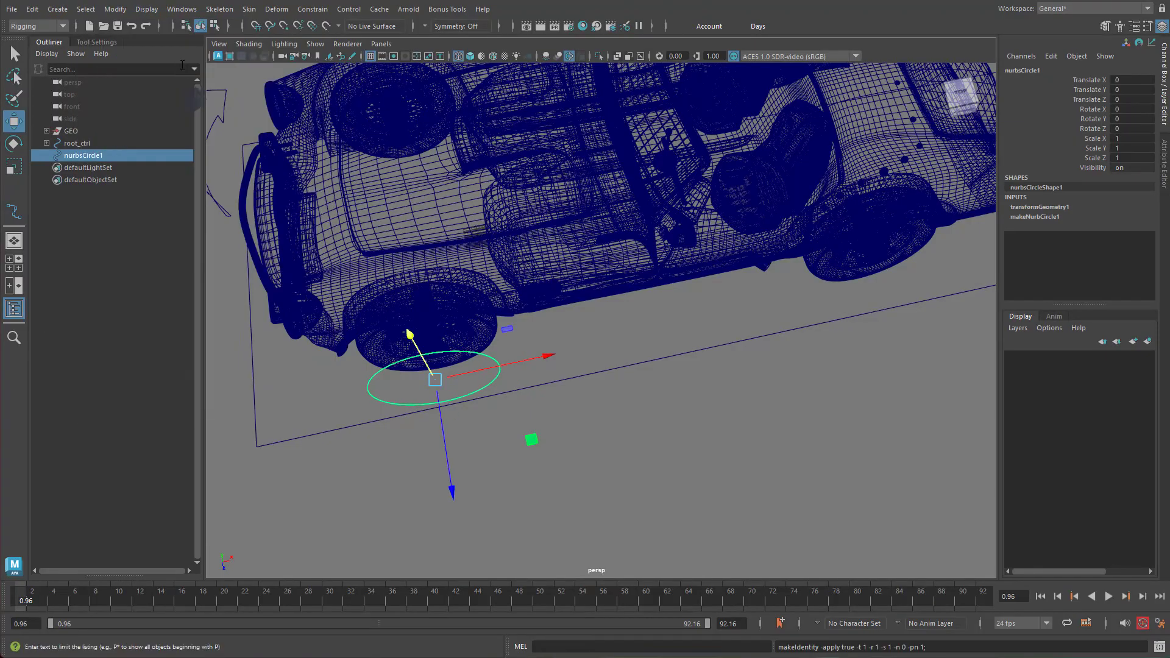
Step: Rename the front wheel circle as front_wheel_spin_ctrl
middle_click_drag(666, 413, 644, 411, "alt")
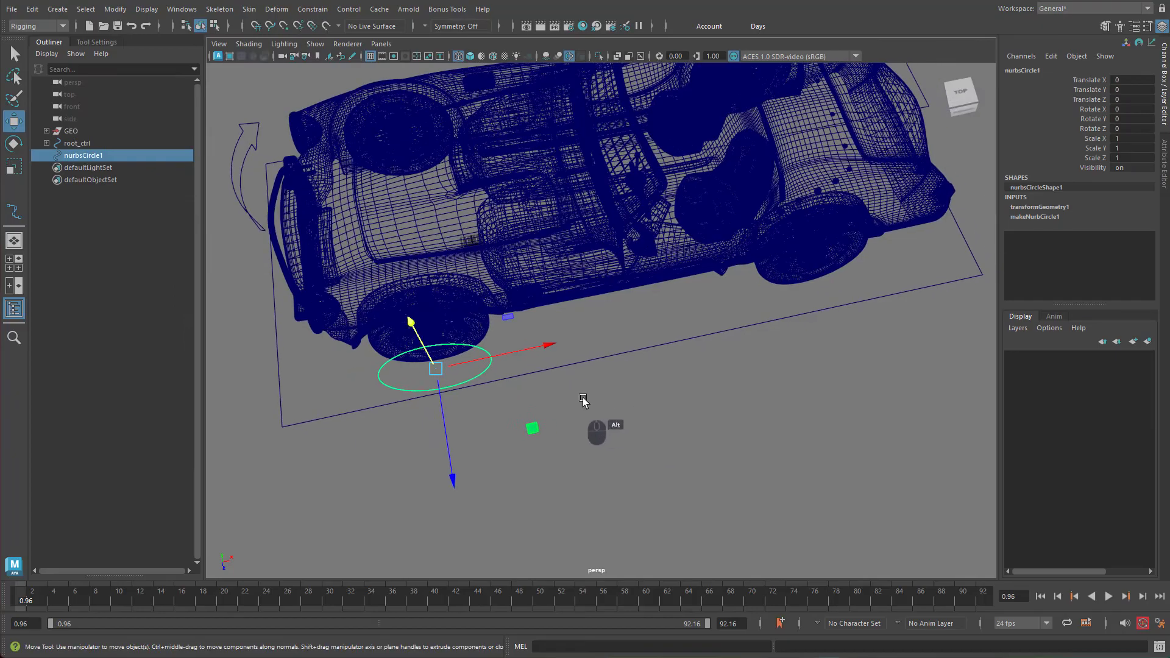
double_click(105, 160)
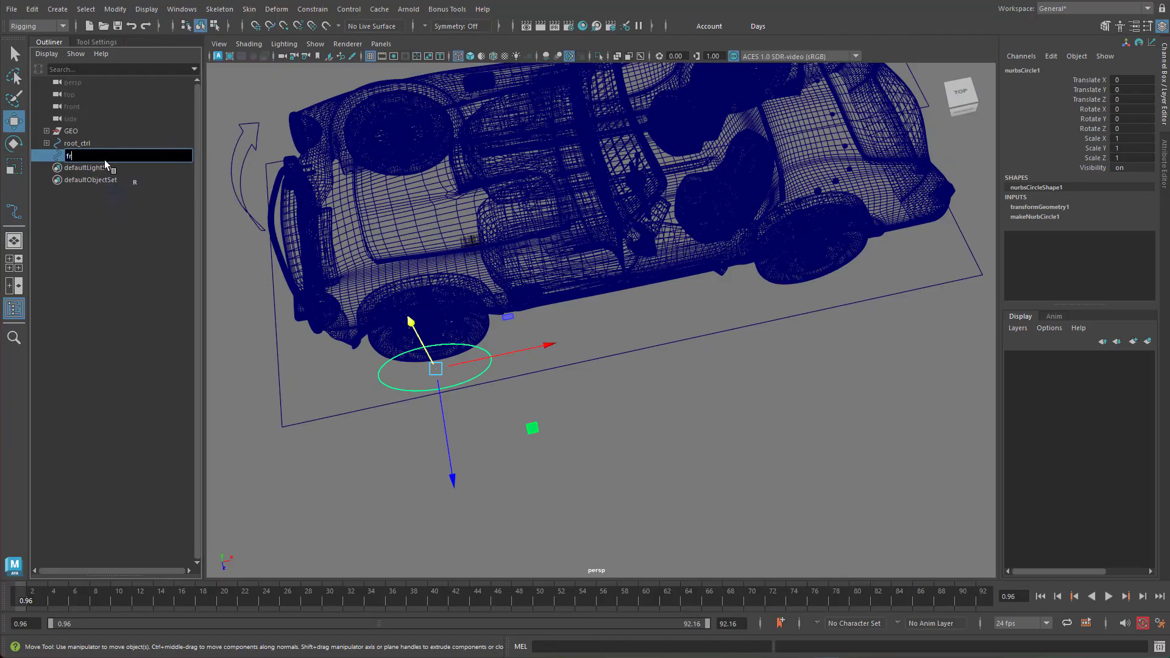
type("front_wheel_spin_ctrl")
key("Return")
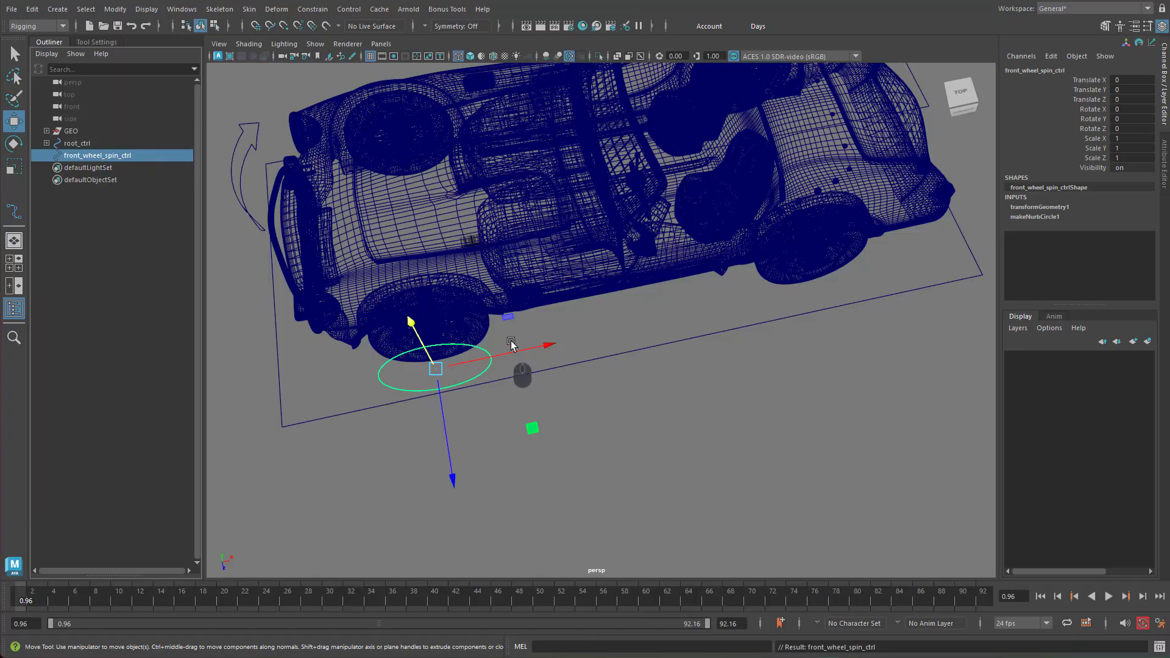
Step: Duplicate front_wheel_spin_ctrl and move the copy along X to the rear wheel, about 384 units away
key("ctrl+d")
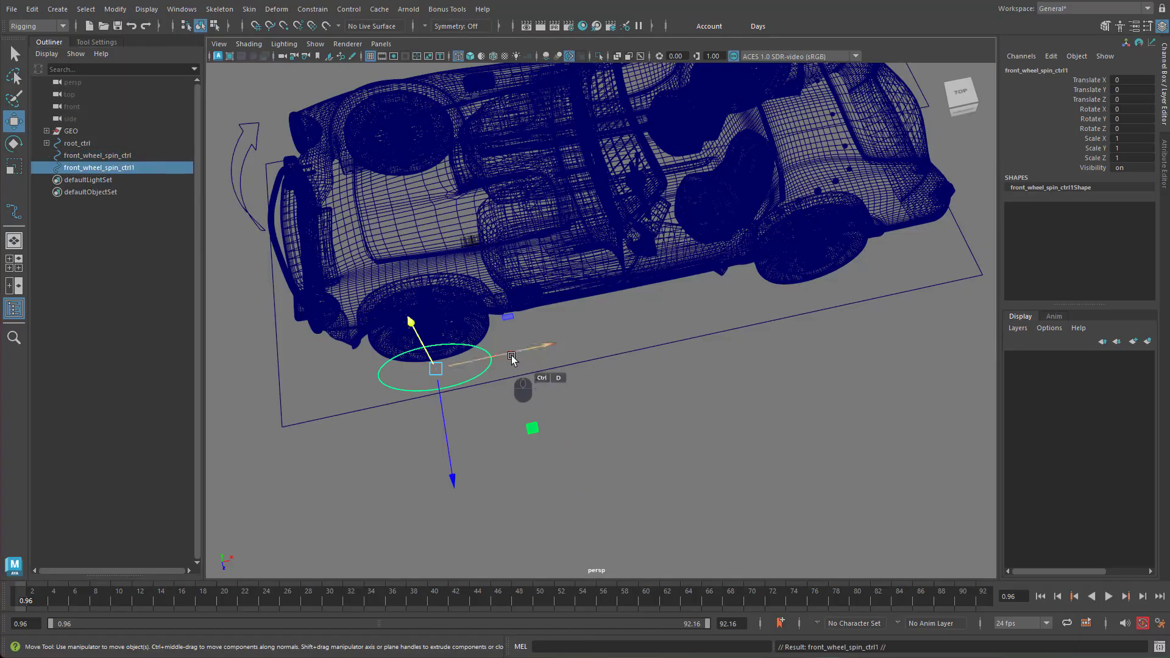
left_click_drag(513, 350, 908, 348)
middle_click_drag(848, 369, 734, 426, "alt")
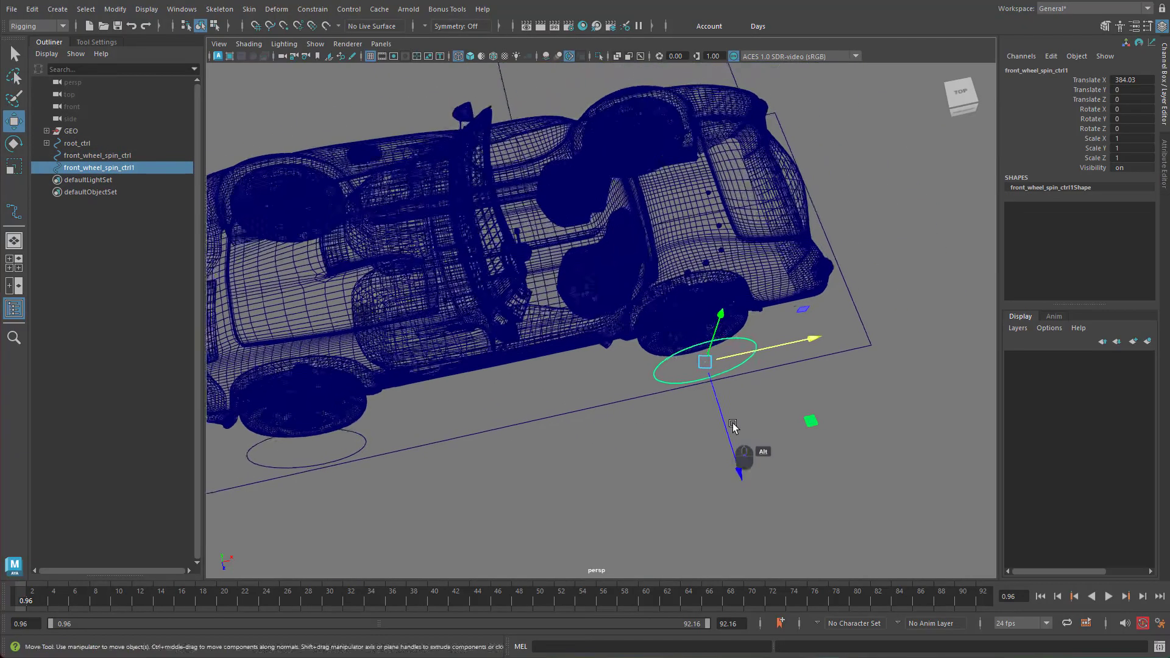
Step: In the front view, snap the duplicated control along X to the centre vertex of the rear wheel's hub
left_click_drag(734, 426, 693, 363, "alt")
right_click_drag(667, 292, 907, 232, "alt")
middle_click_drag(823, 299, 721, 404, "alt")
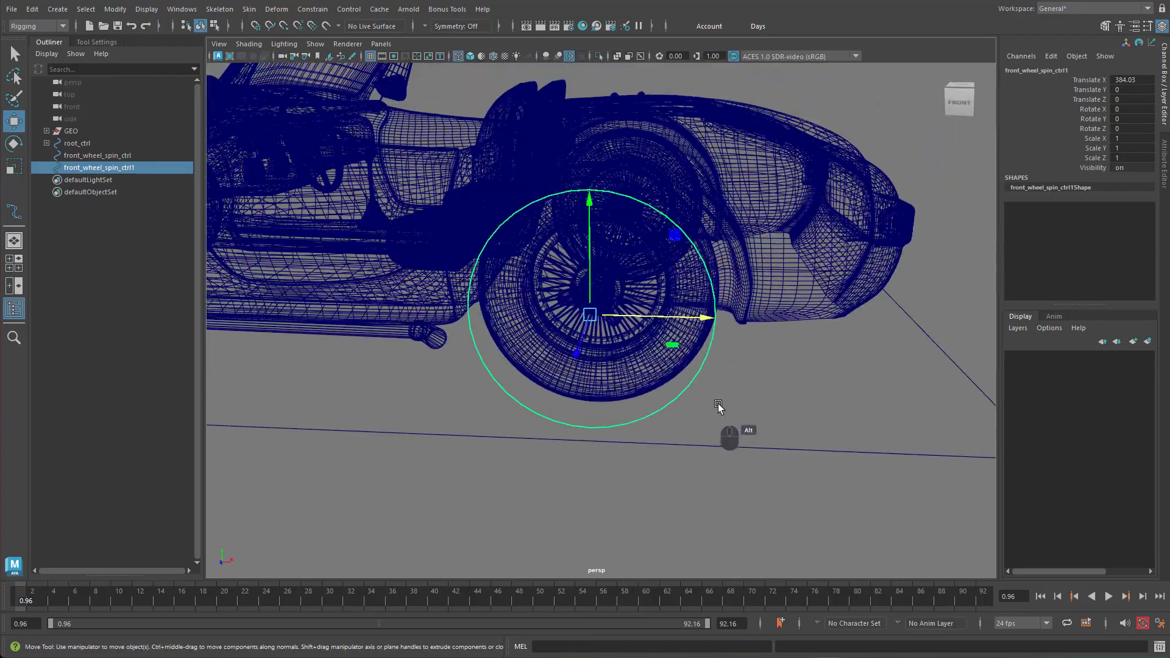
key("space")
left_click_drag(713, 402, 713, 422)
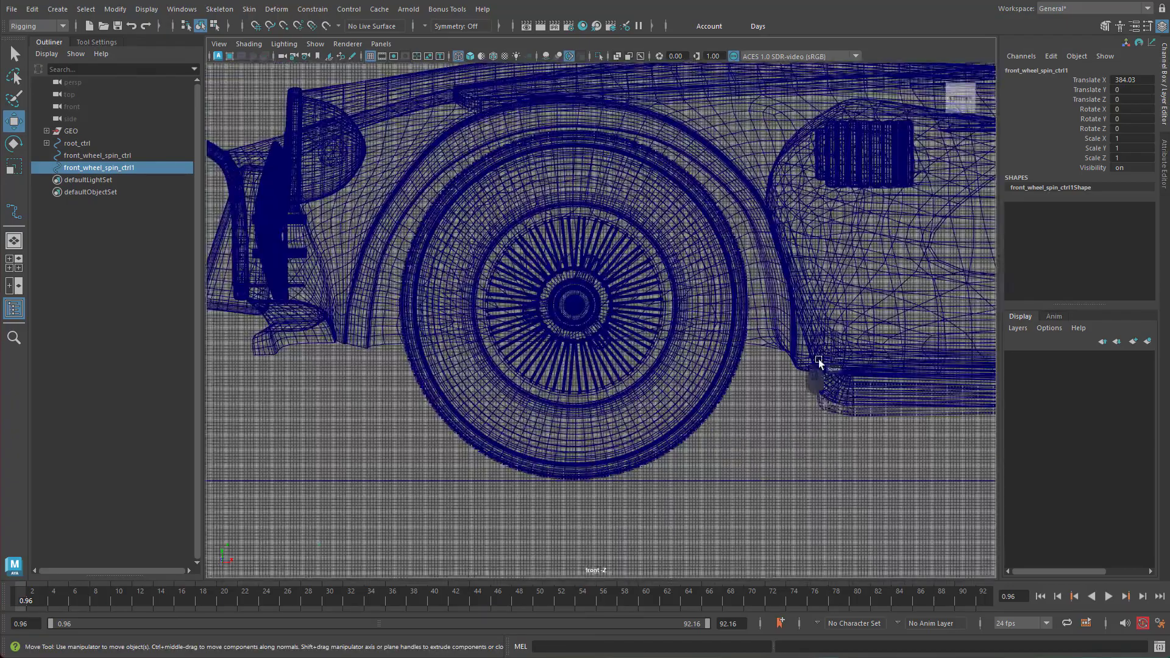
middle_click_drag(853, 351, 238, 360, "alt")
middle_click_drag(870, 395, 395, 377, "alt")
right_click_drag(604, 334, 893, 291, "alt")
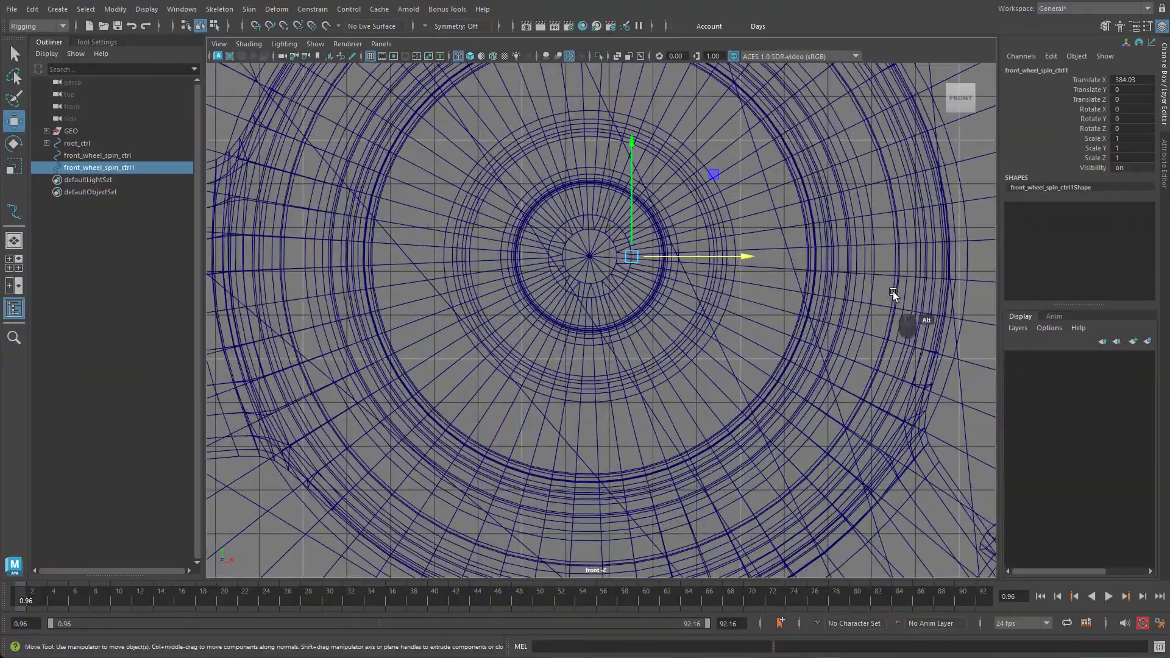
key("v")
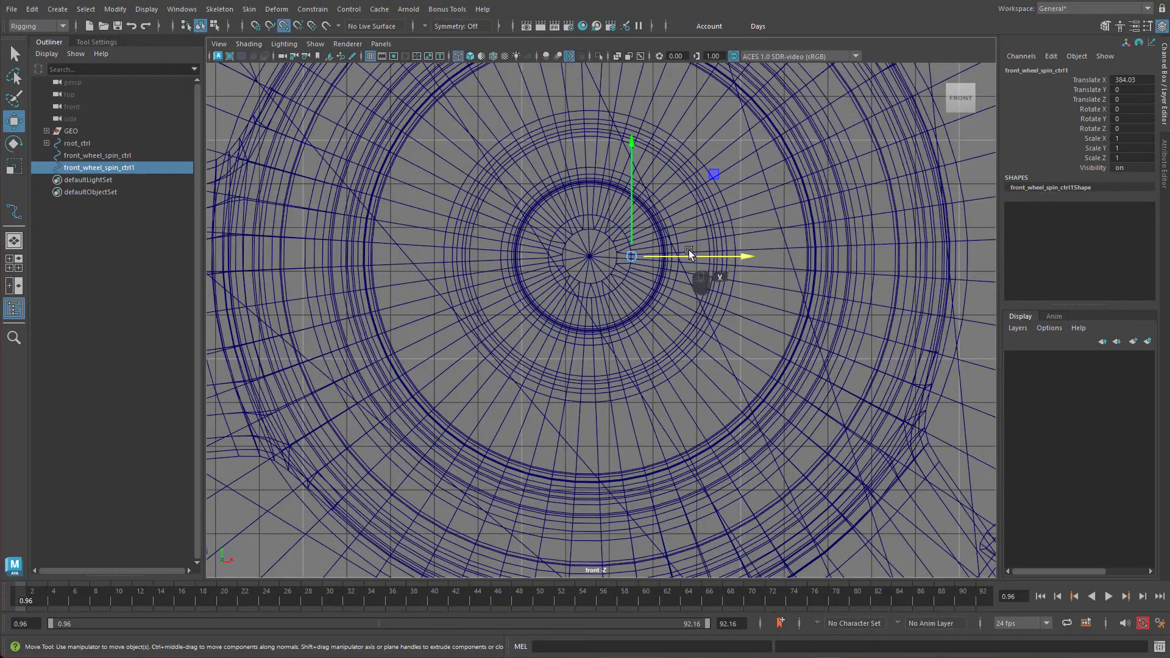
left_click_drag(686, 257, 593, 261)
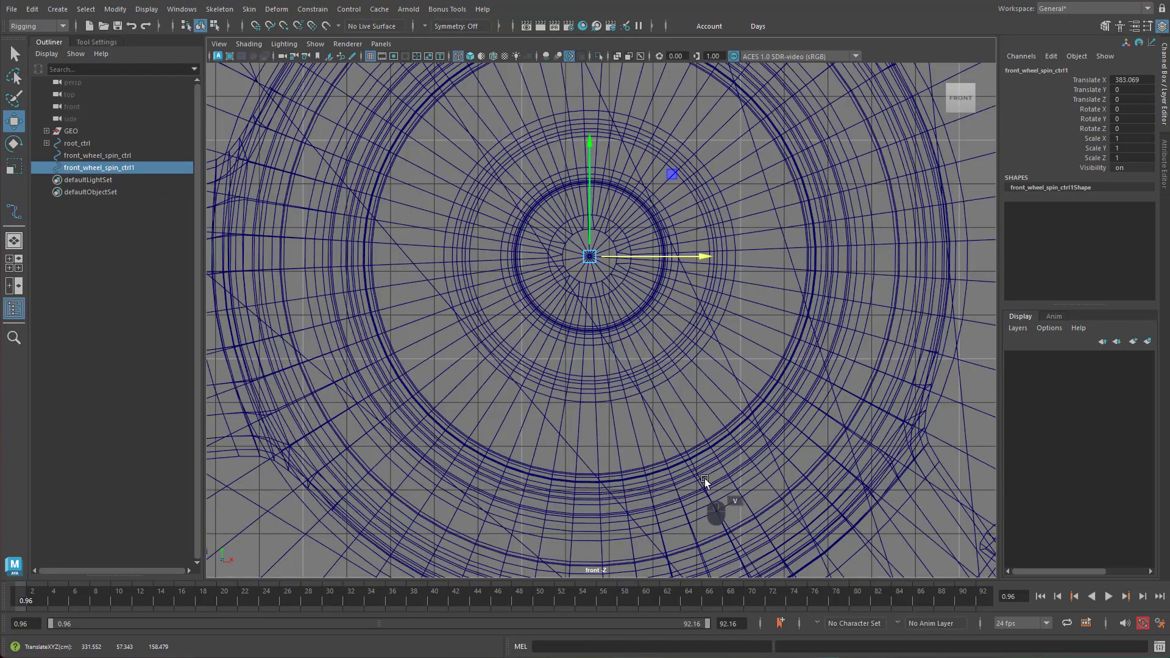
Step: Freeze the transformations of the duplicated wheel spin control at the rear wheel
right_click_drag(780, 336, 537, 385, "alt")
key("space")
left_click_drag(536, 385, 577, 353)
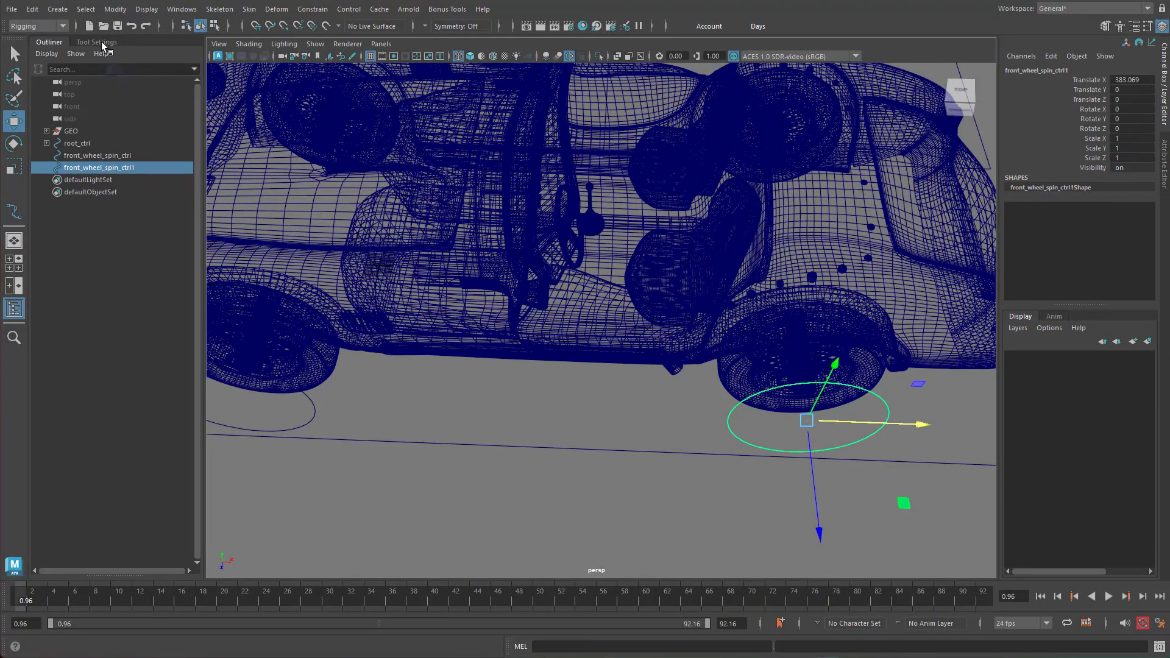
left_click(61, 10)
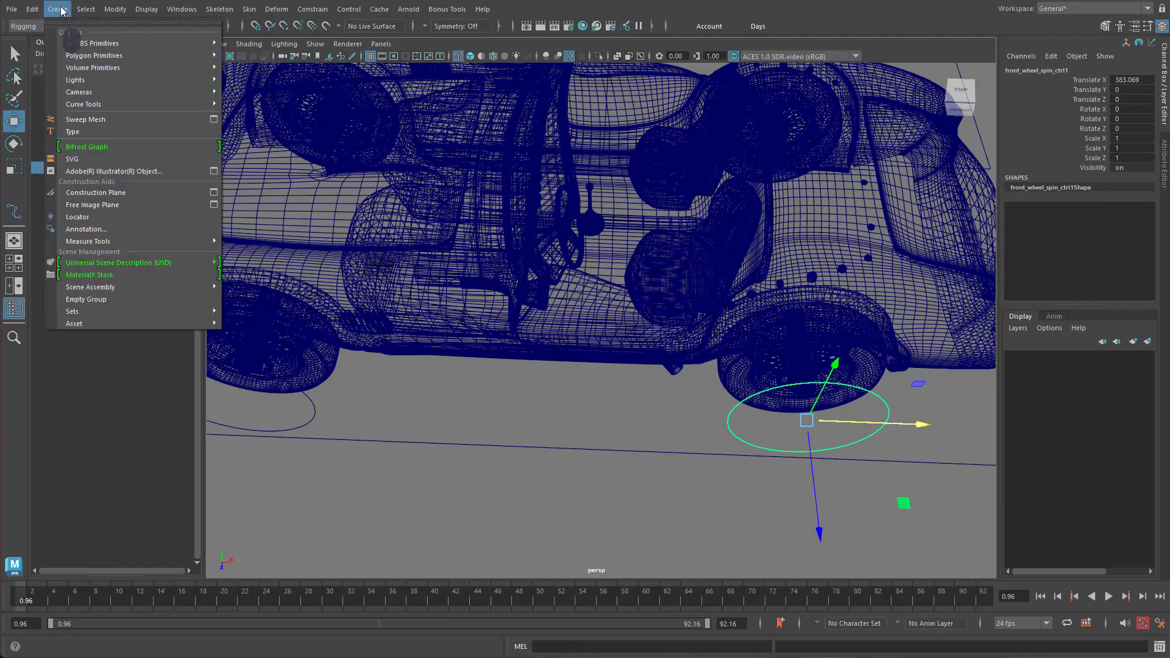
mouse_move(115, 9)
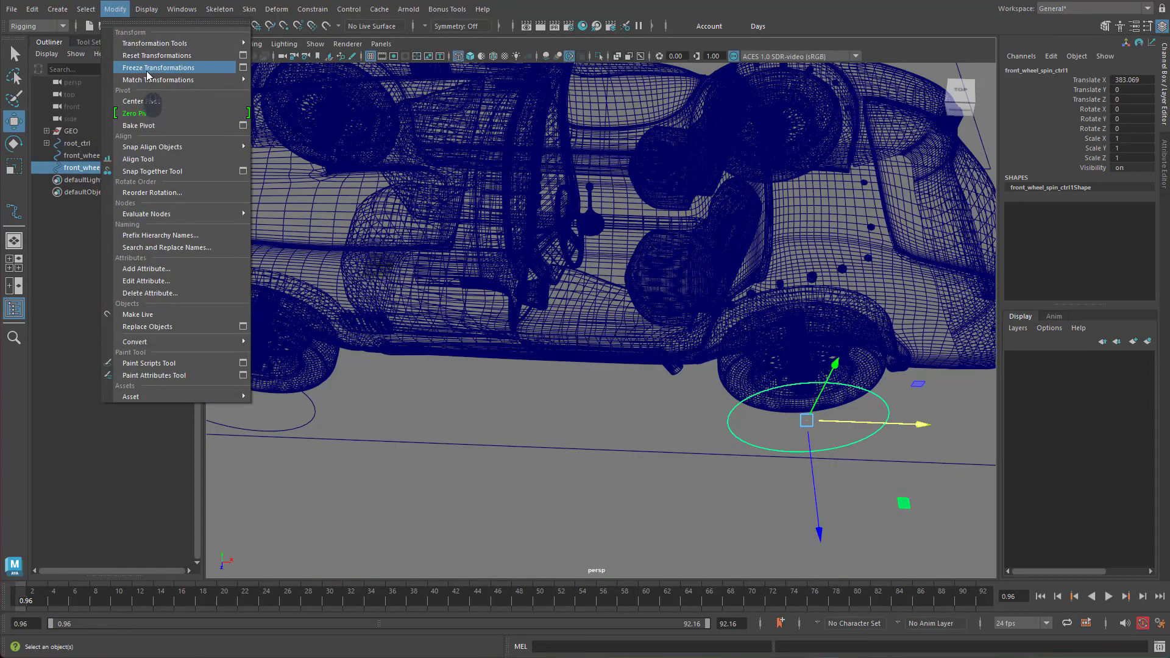
left_click(195, 69)
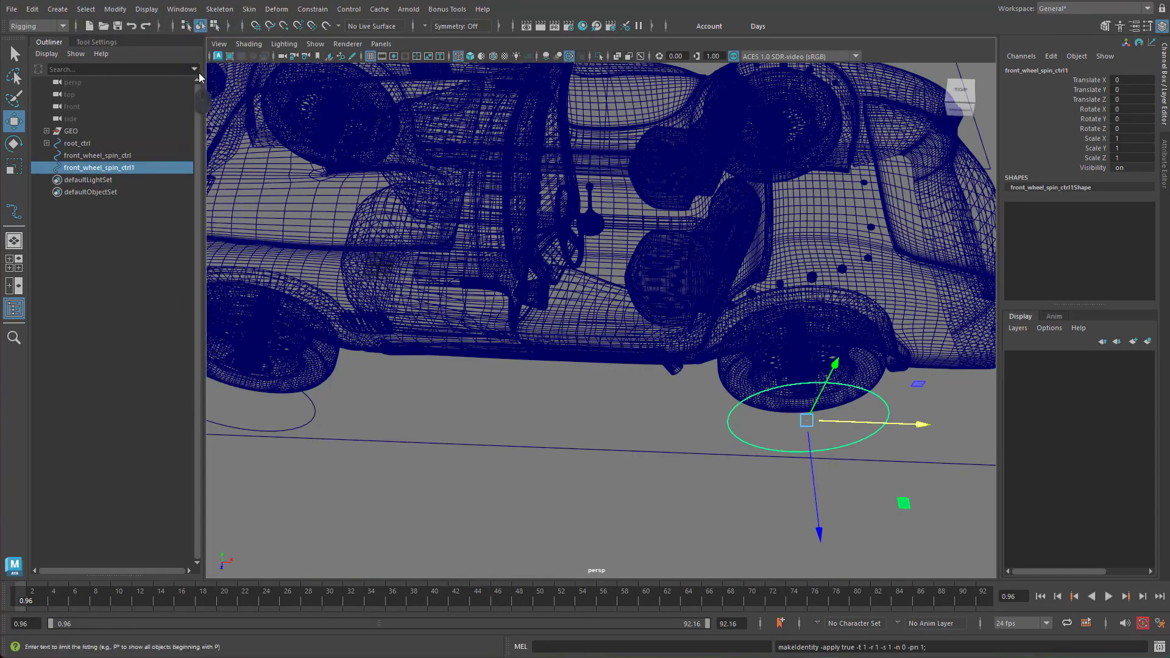
Step: Rename the rear wheel control as back_wheels_spin_ctrl
double_click(78, 166)
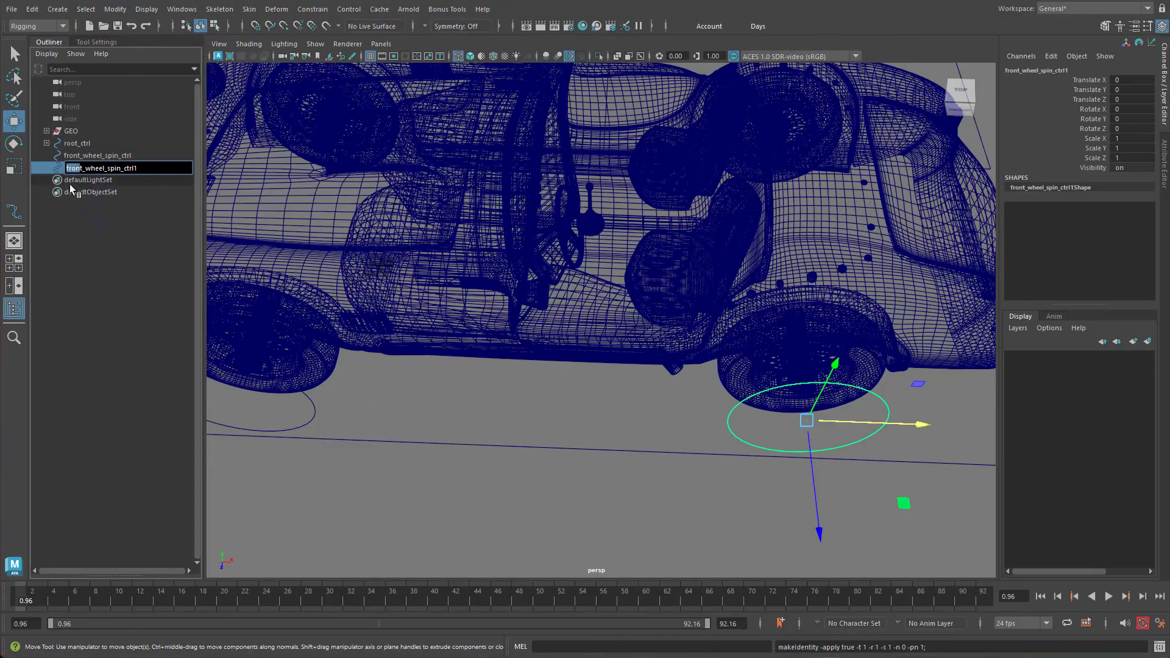
key("BackSpace")
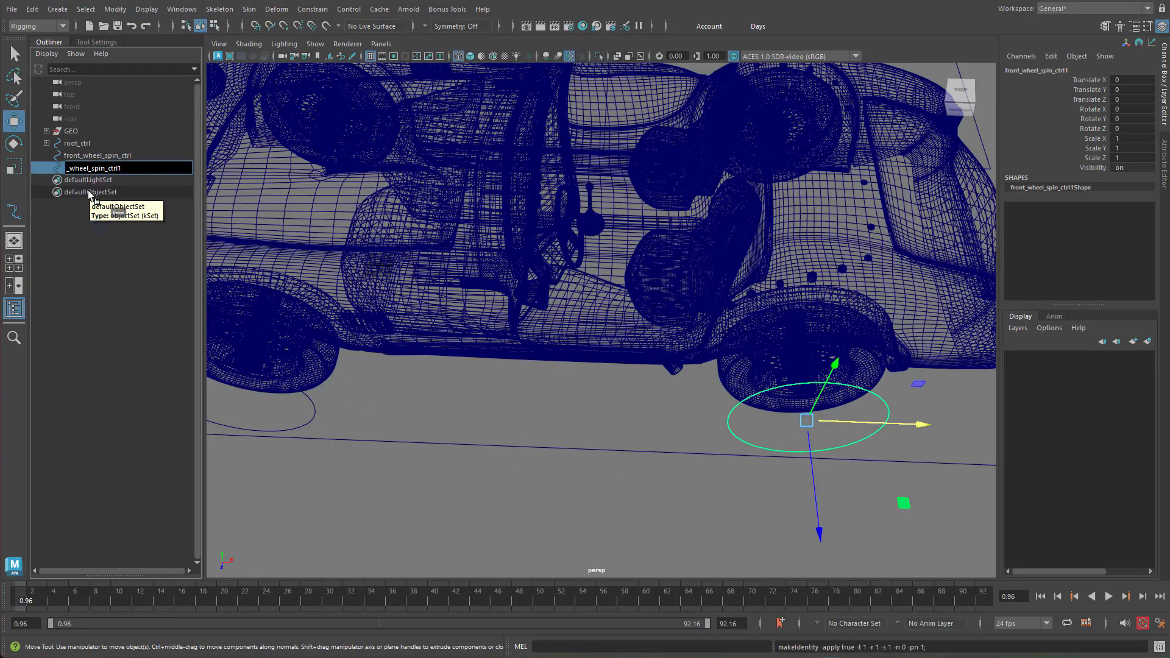
type("back")
key("Return")
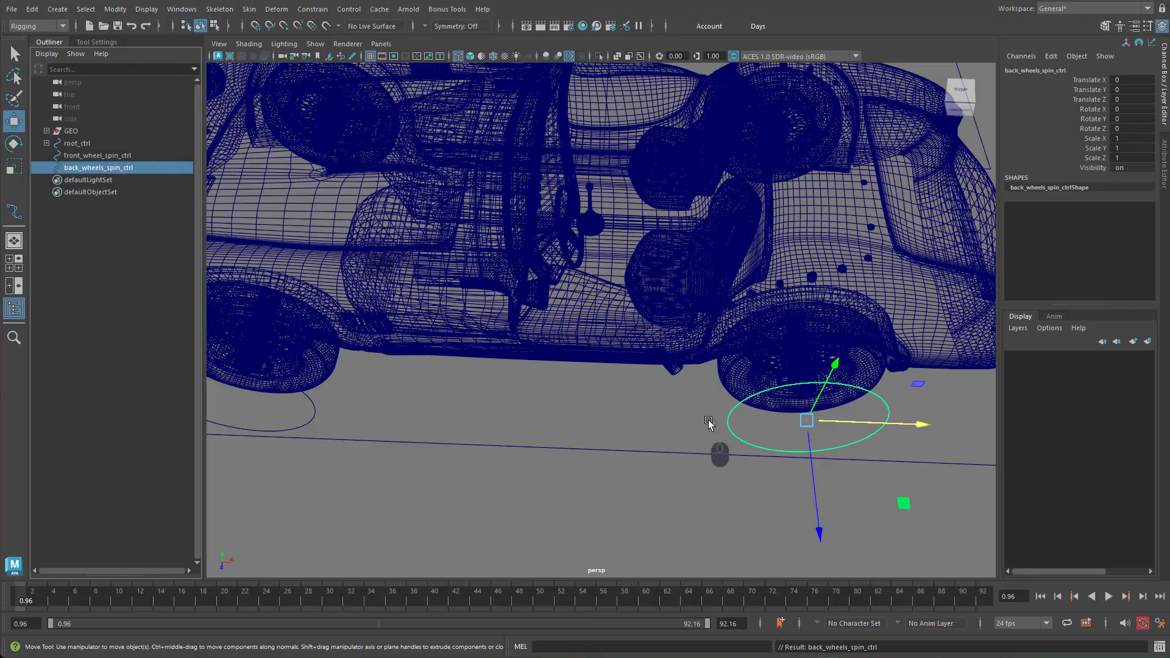
Step: Parent front_wheel_spin_ctrl and back_wheels_spin_ctrl under root_ctrl and clear the selection
left_click_drag(706, 423, 641, 419, "alt")
right_click_drag(641, 418, 591, 400, "alt")
middle_click_drag(591, 400, 667, 357, "alt")
left_click_drag(668, 357, 620, 364, "alt")
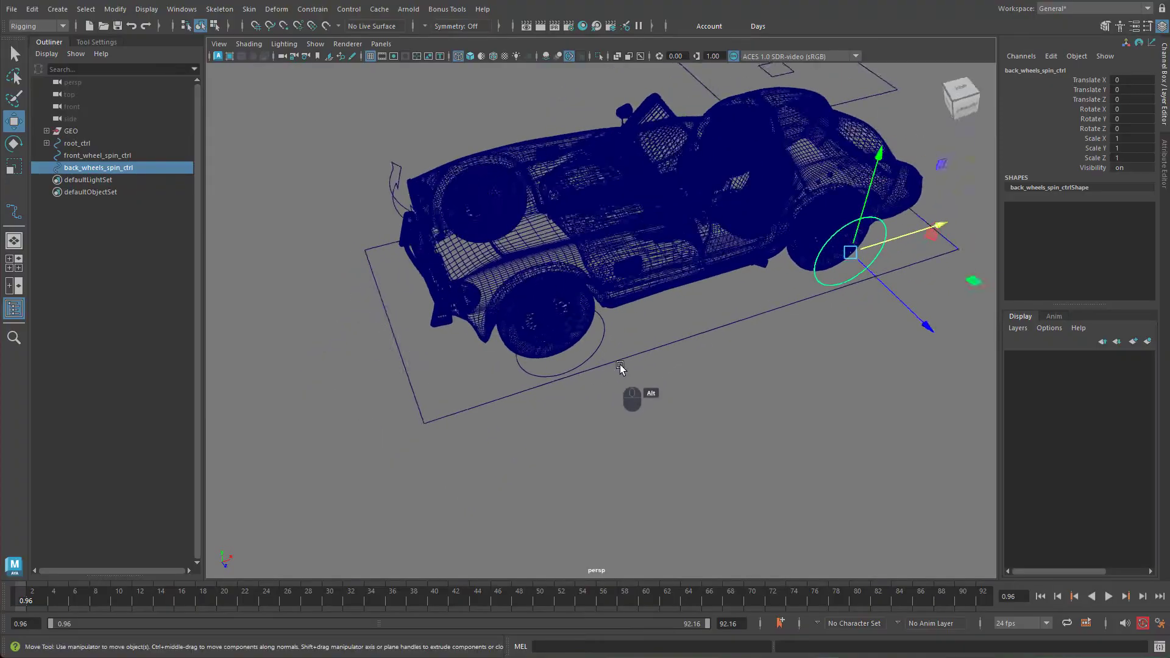
right_click_drag(620, 365, 711, 375, "alt")
middle_click_drag(710, 375, 627, 381, "alt")
left_click_drag(626, 381, 658, 395, "alt")
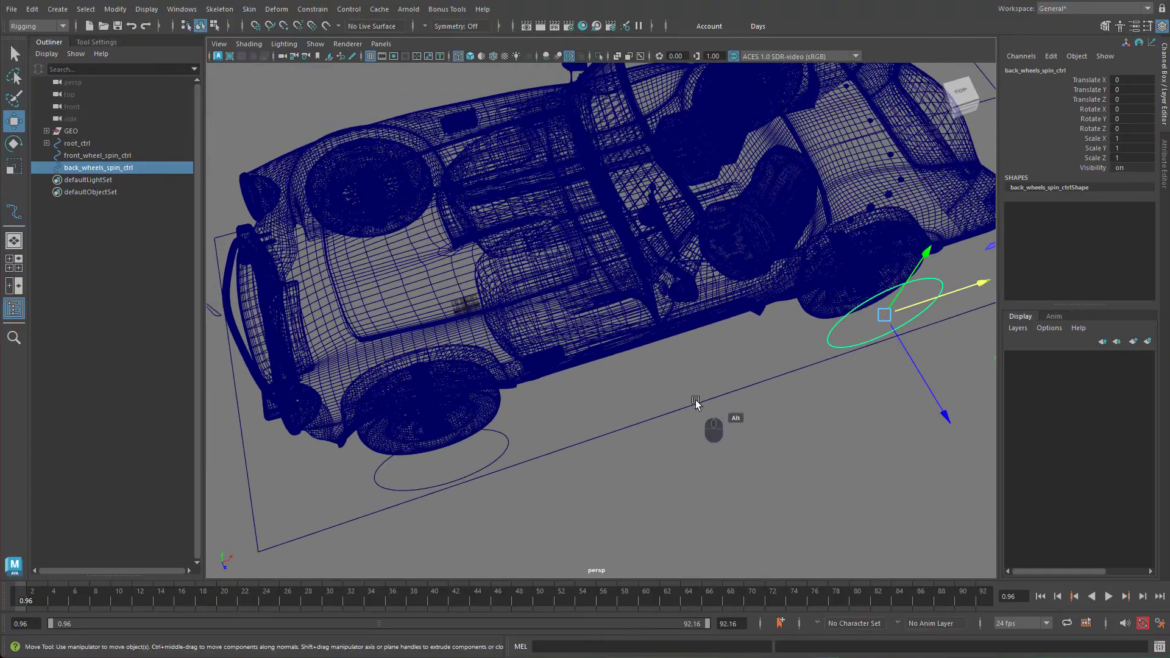
left_click(96, 156, "ctrl")
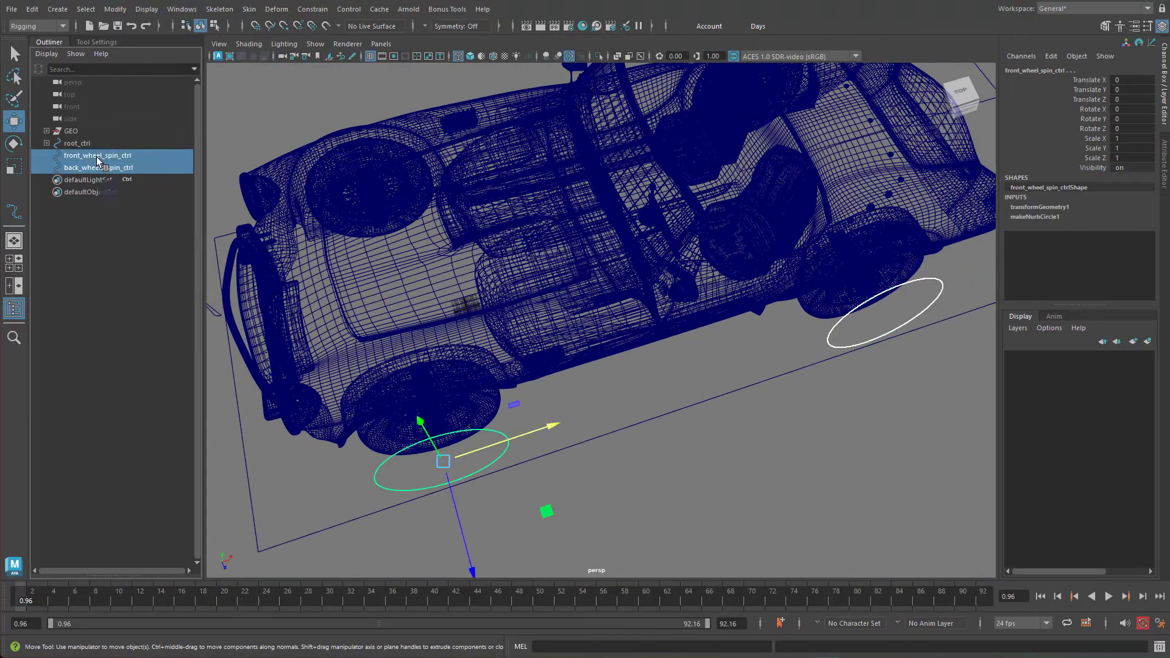
middle_click_drag(88, 150, 85, 145)
left_click(46, 143)
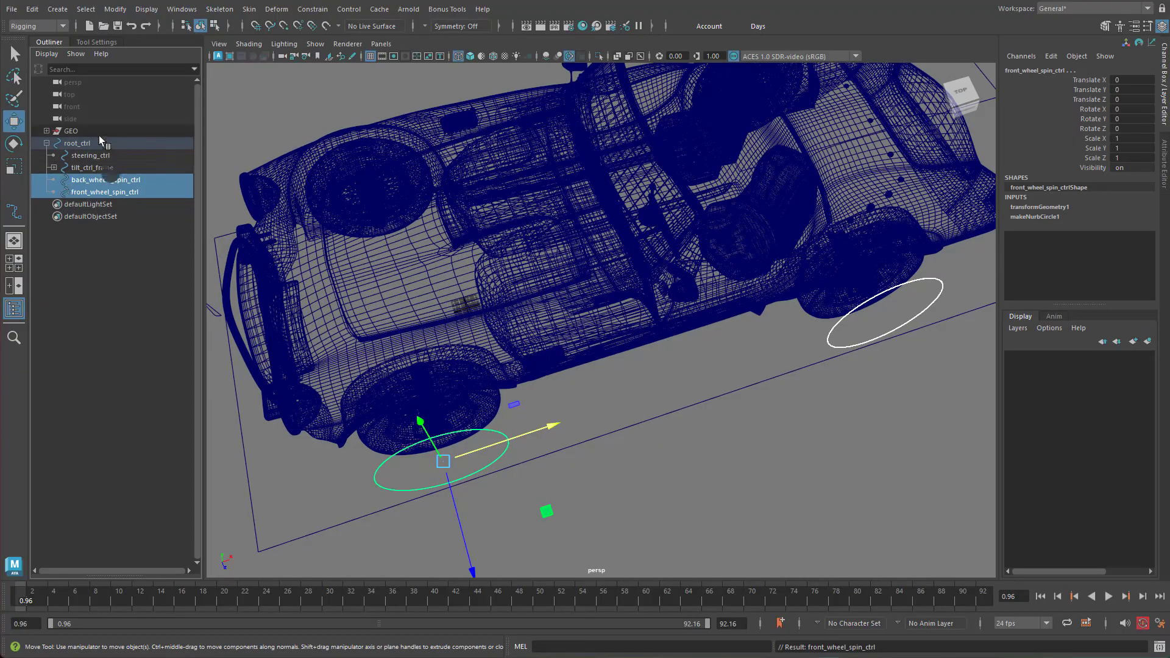
left_click_drag(679, 405, 709, 398, "alt")
left_click(722, 397)
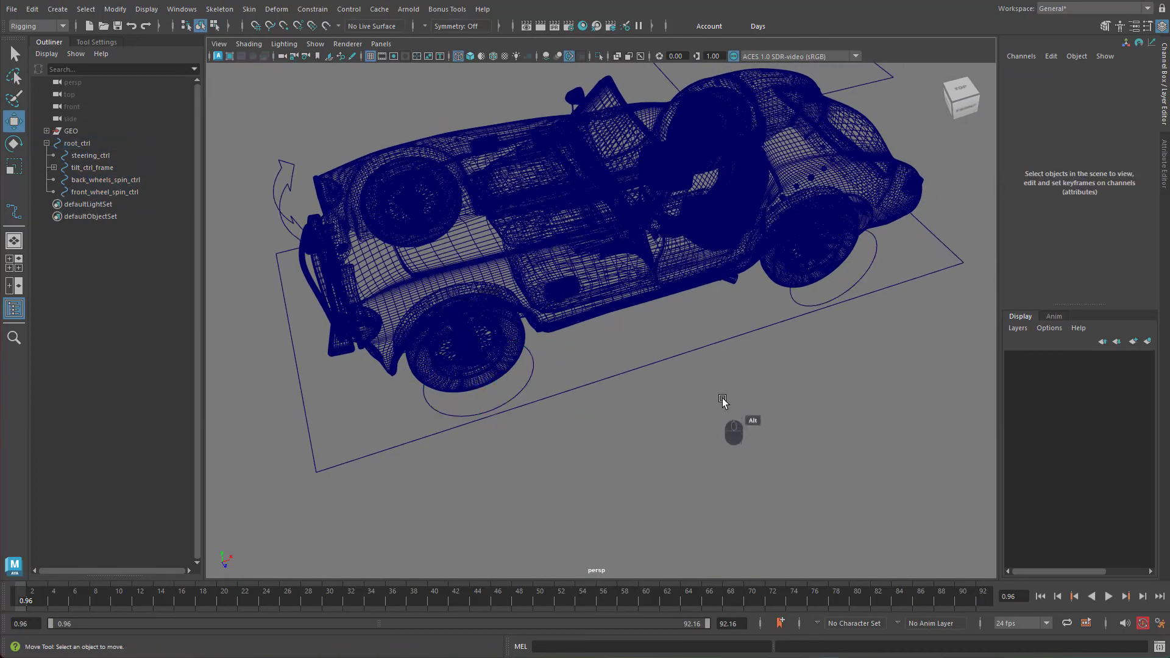
Step: Start saving the scene under a new name and create an assessments folder inside the iAcademy Rigging and Animation folder on the desktop
left_click(11, 8)
left_click(59, 74)
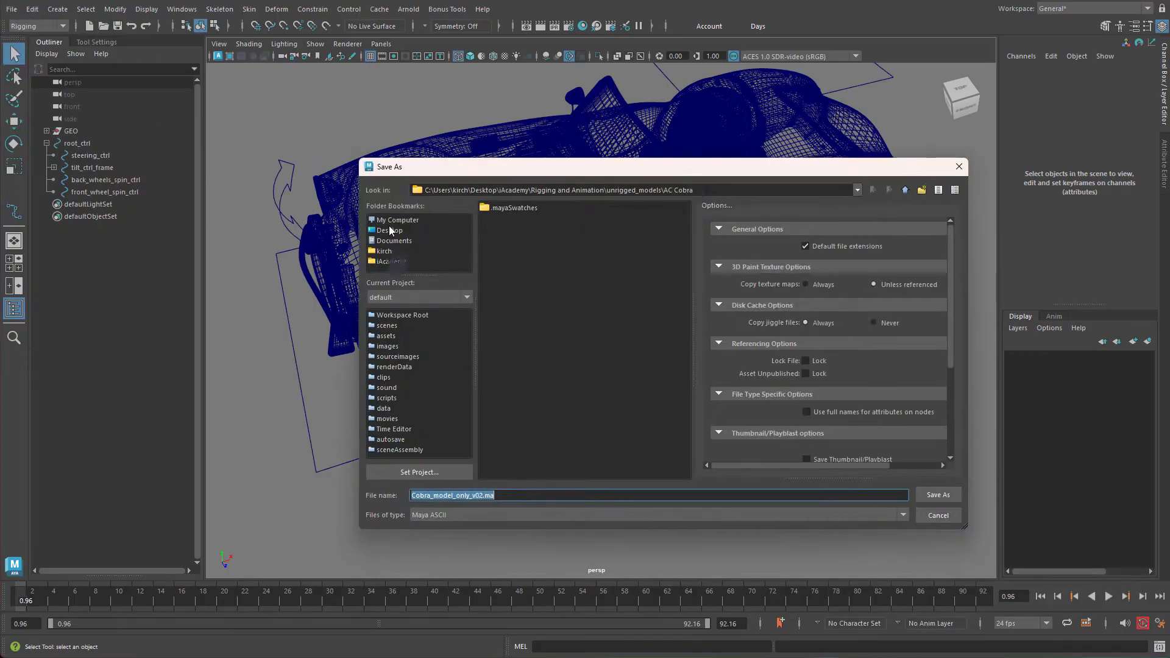
left_click(390, 230)
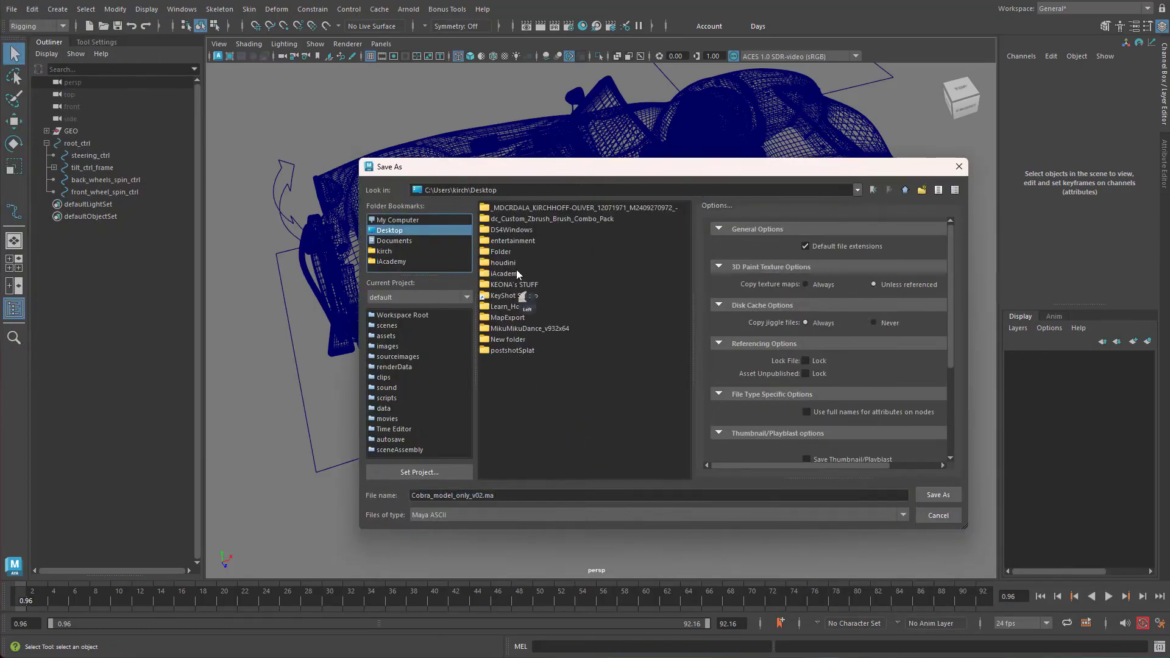
double_click(516, 272)
double_click(521, 229)
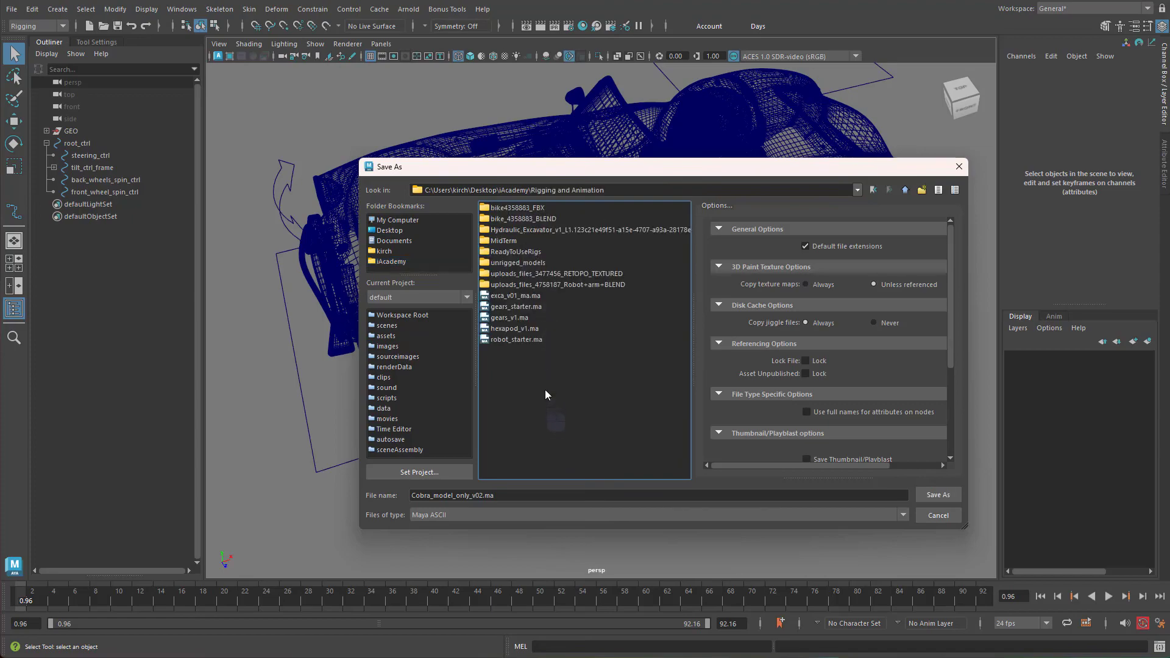
left_click(925, 190)
type("a")
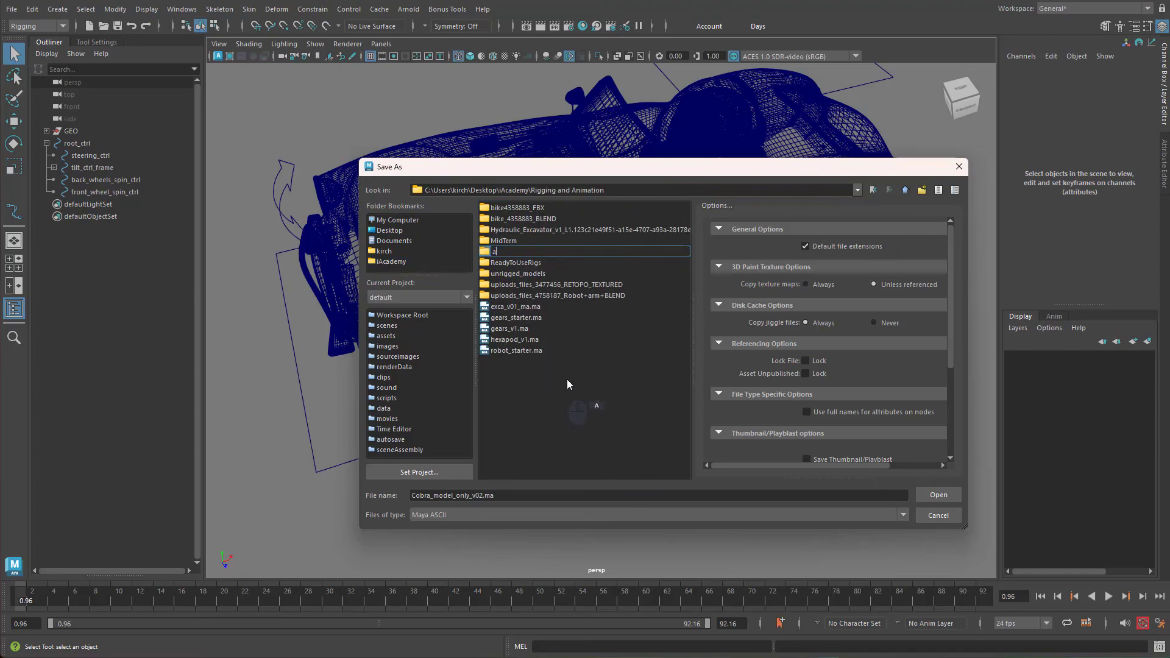
type("ssessments")
key("Return")
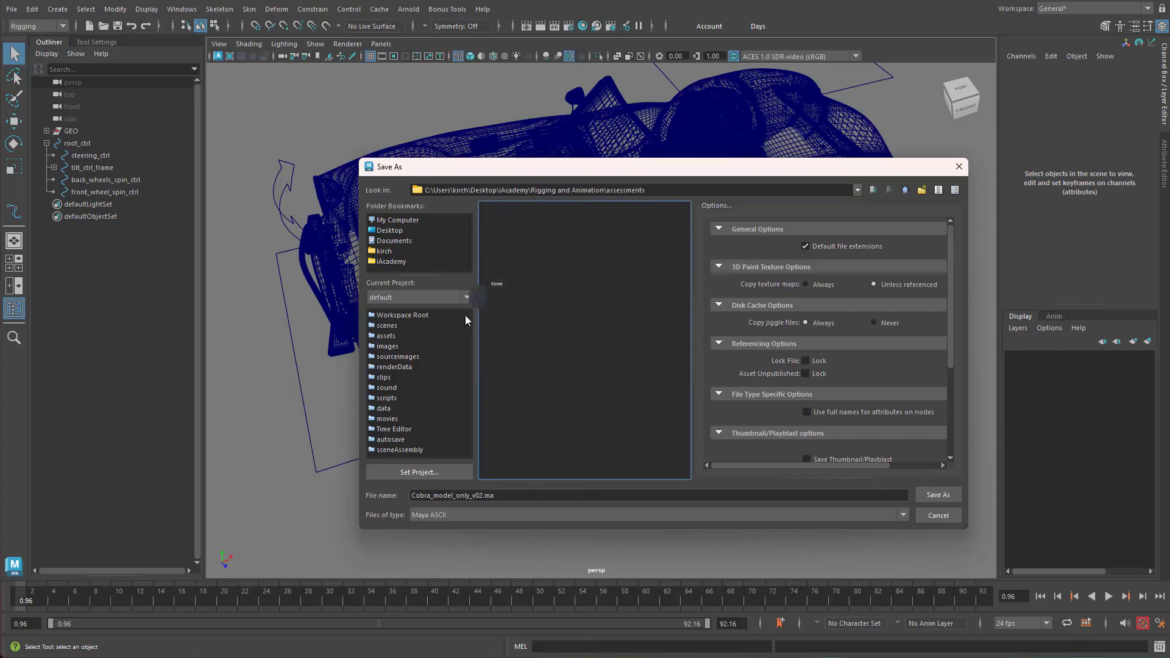
Step: Save the scene in the assessments folder as Cobra_rig_controls_v01.ma
left_click(480, 495)
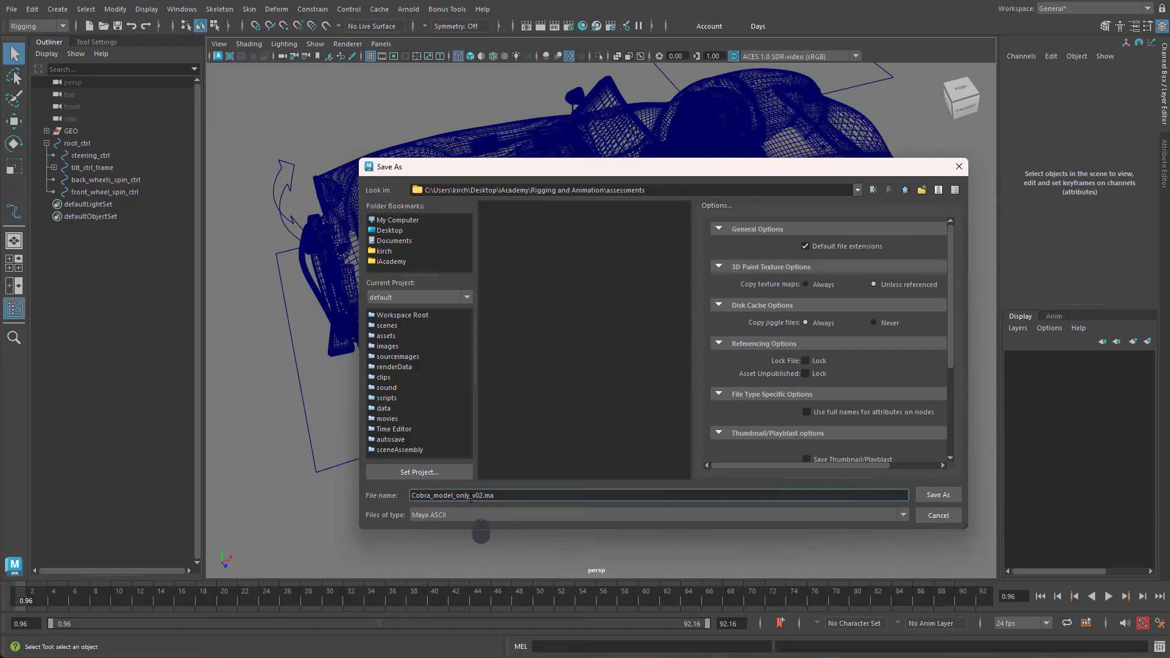
key("BackSpace")
key("BackSpace")
key("BackSpace")
key("BackSpace")
key("BackSpace")
key("BackSpace")
key("BackSpace")
key("BackSpace")
key("BackSpace")
key("BackSpace")
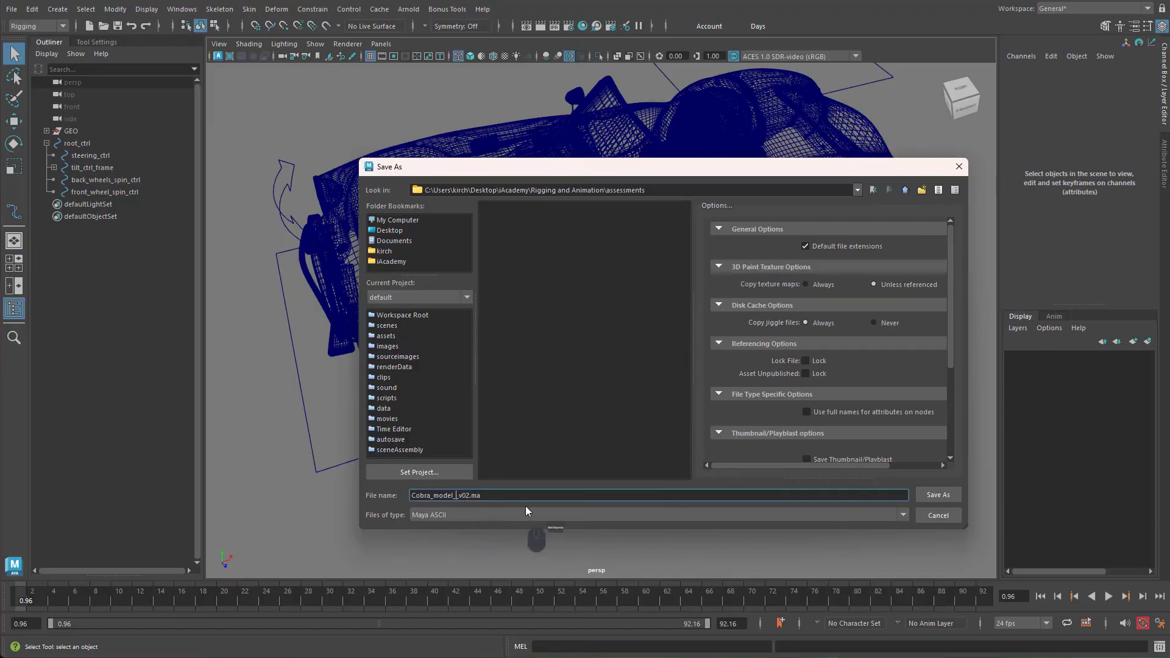
type("rig")
type("_step1")
key("Right")
key("BackSpace")
key("BackSpace")
key("BackSpace")
key("BackSpace")
key("BackSpace")
type("controls")
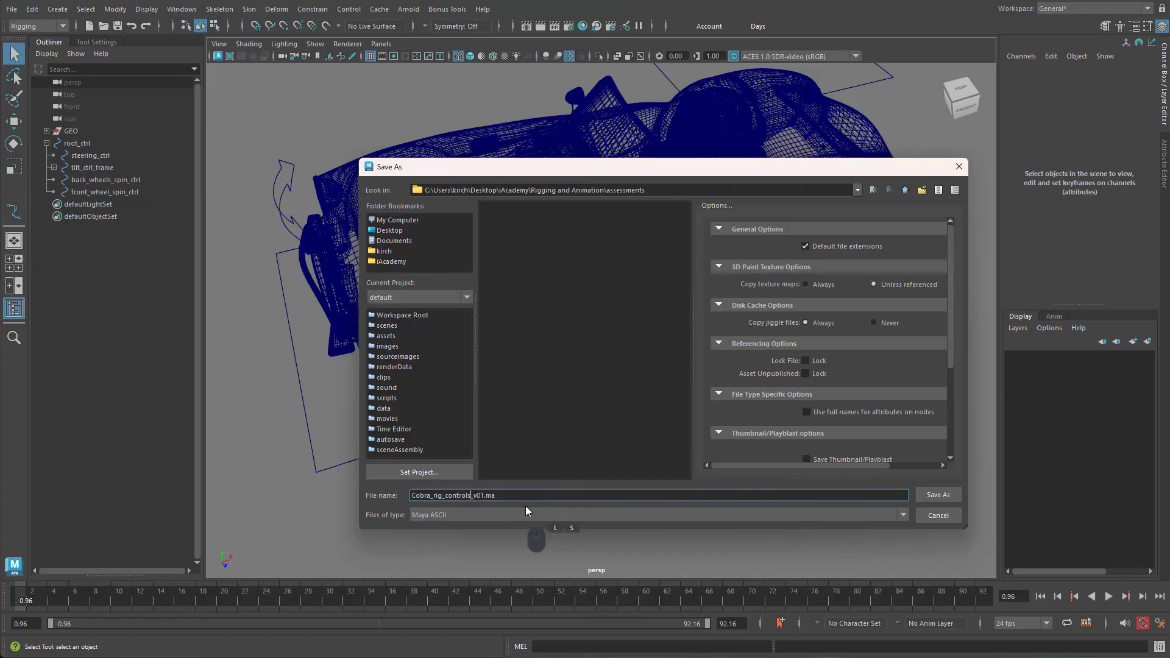
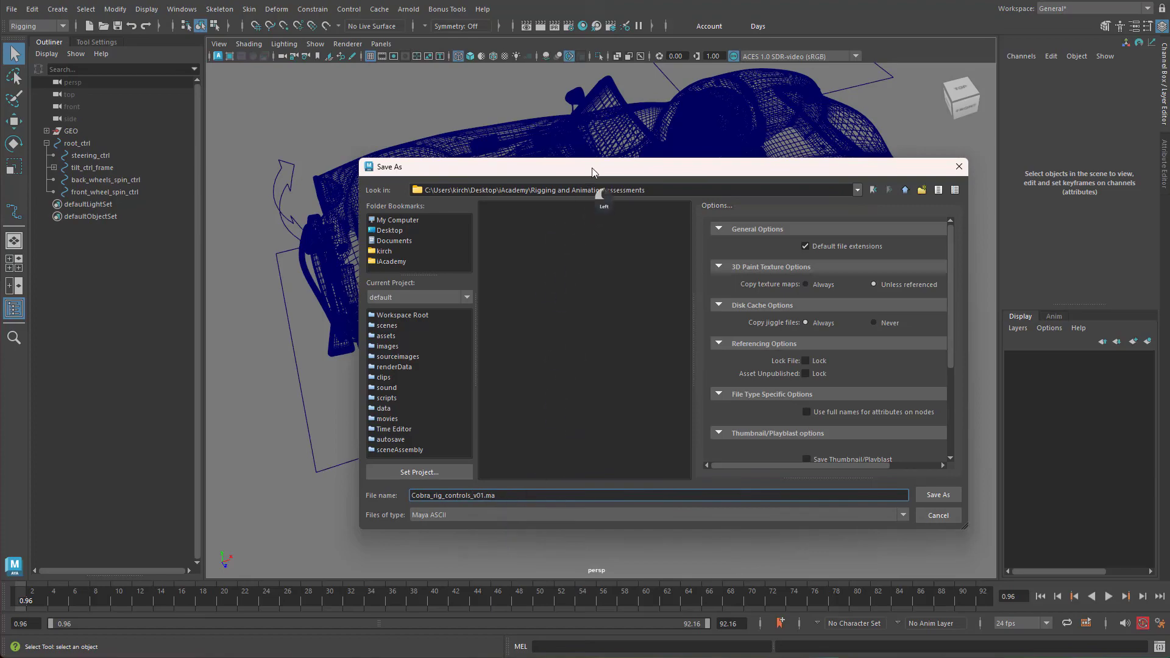
left_click_drag(592, 172, 551, 202)
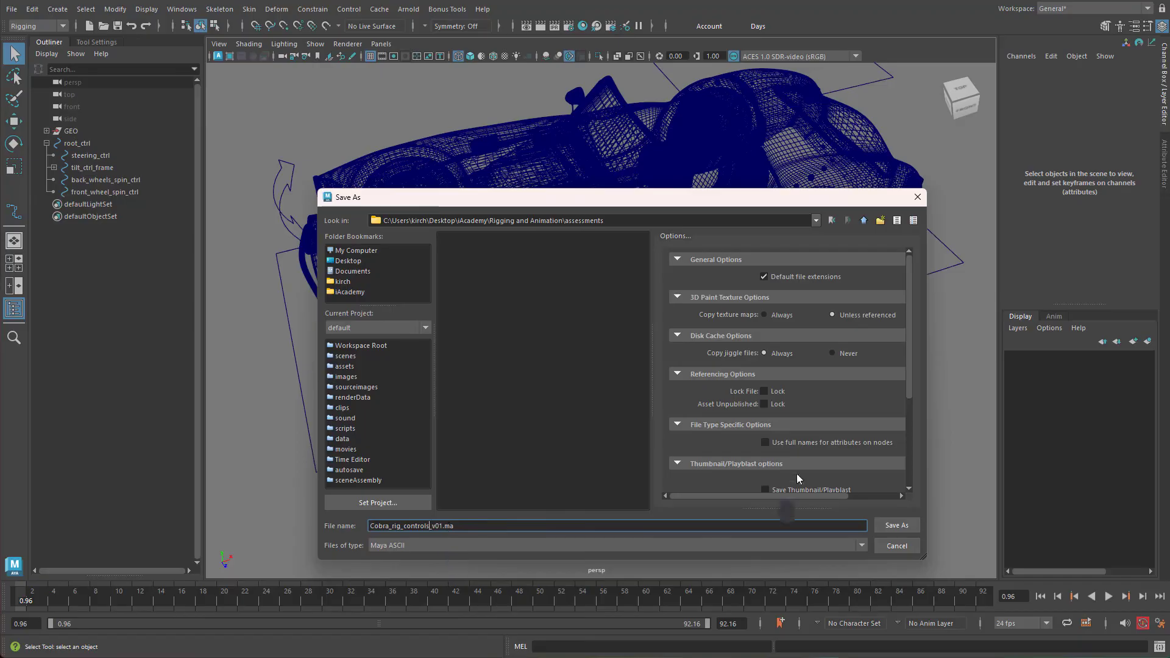
left_click_drag(777, 203, 778, 167)
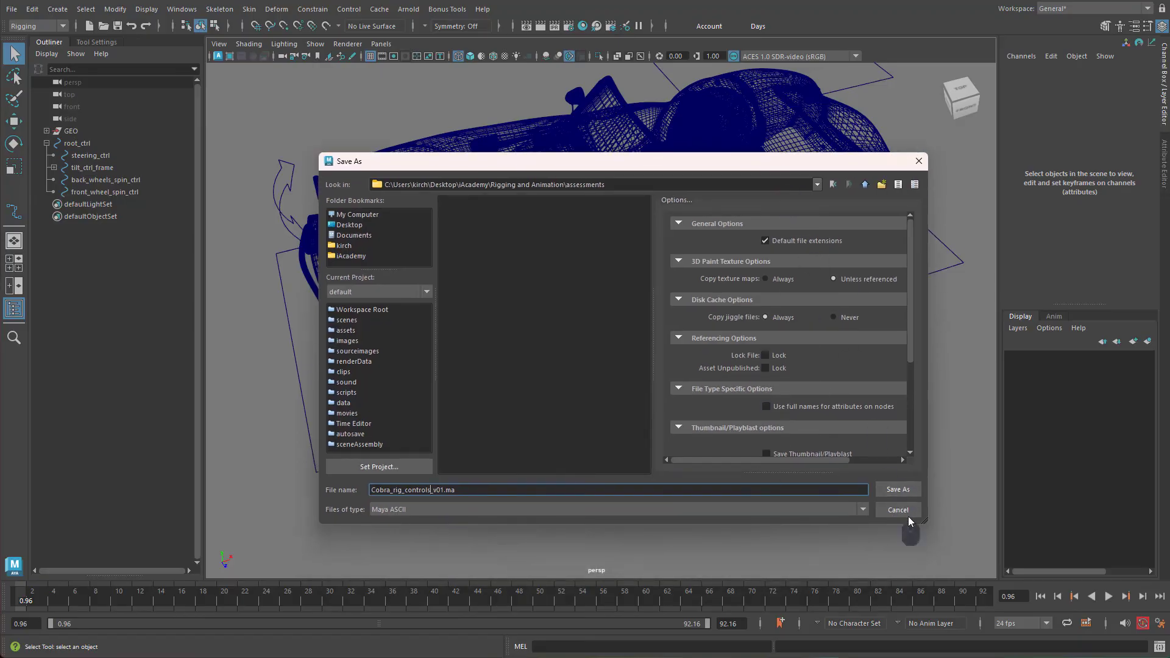
left_click(909, 488)
key("w")
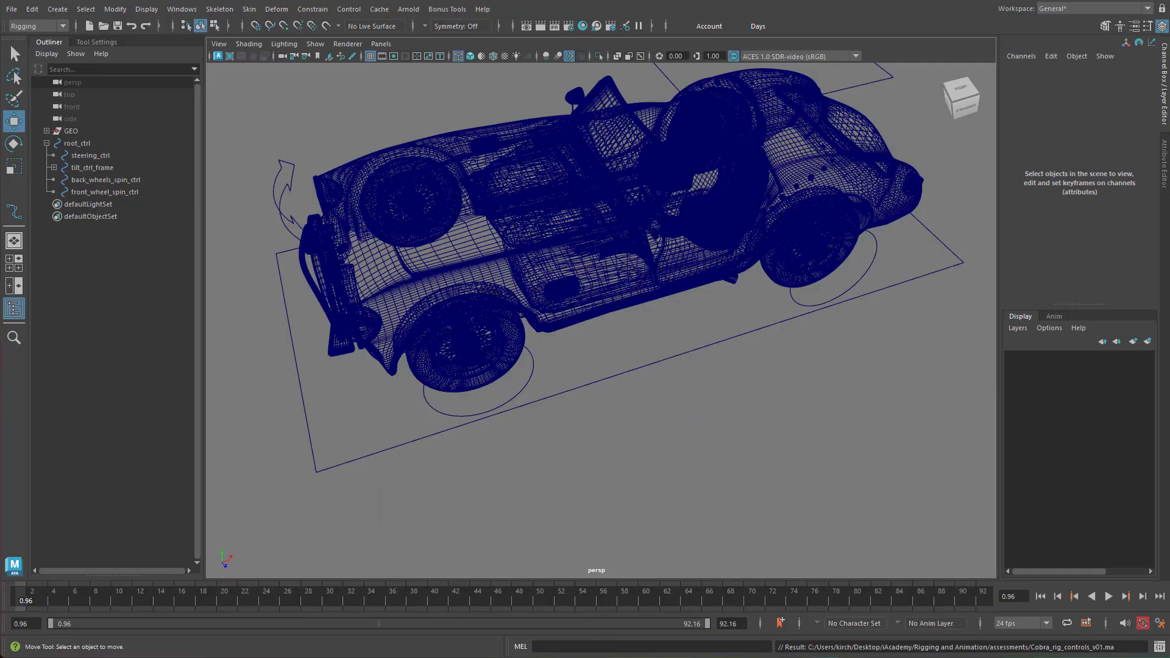
Step: Test rotating front_wheel_spin_ctrl, including about its Z axis, and undo each rotation
left_click_drag(495, 447, 669, 426, "alt")
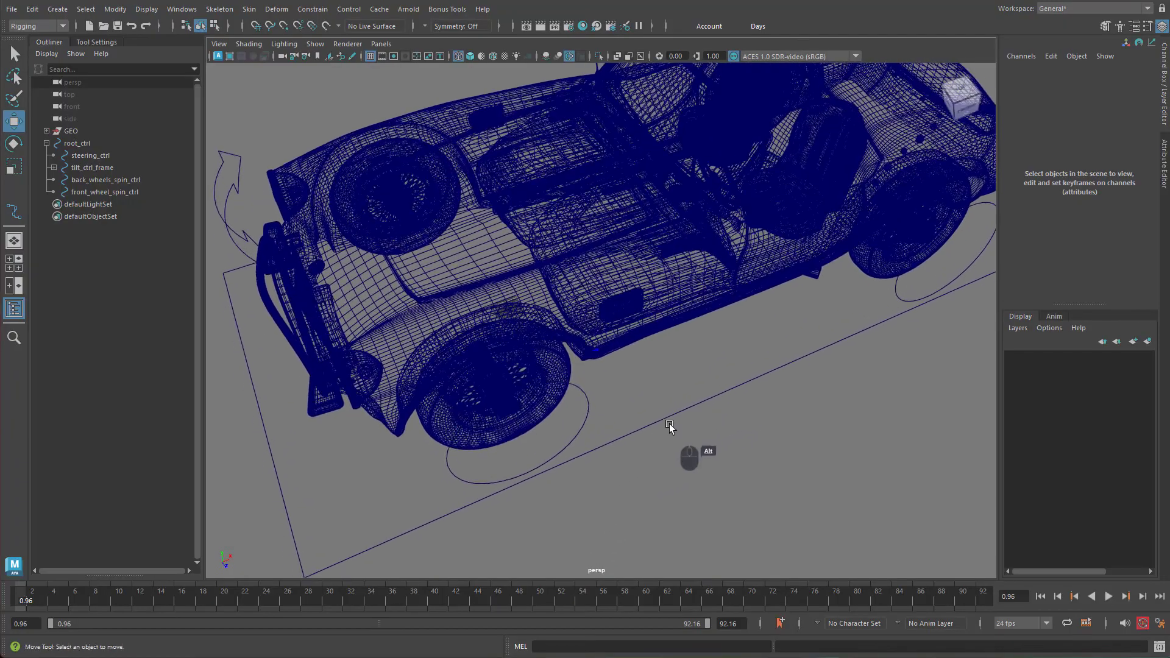
left_click(604, 427)
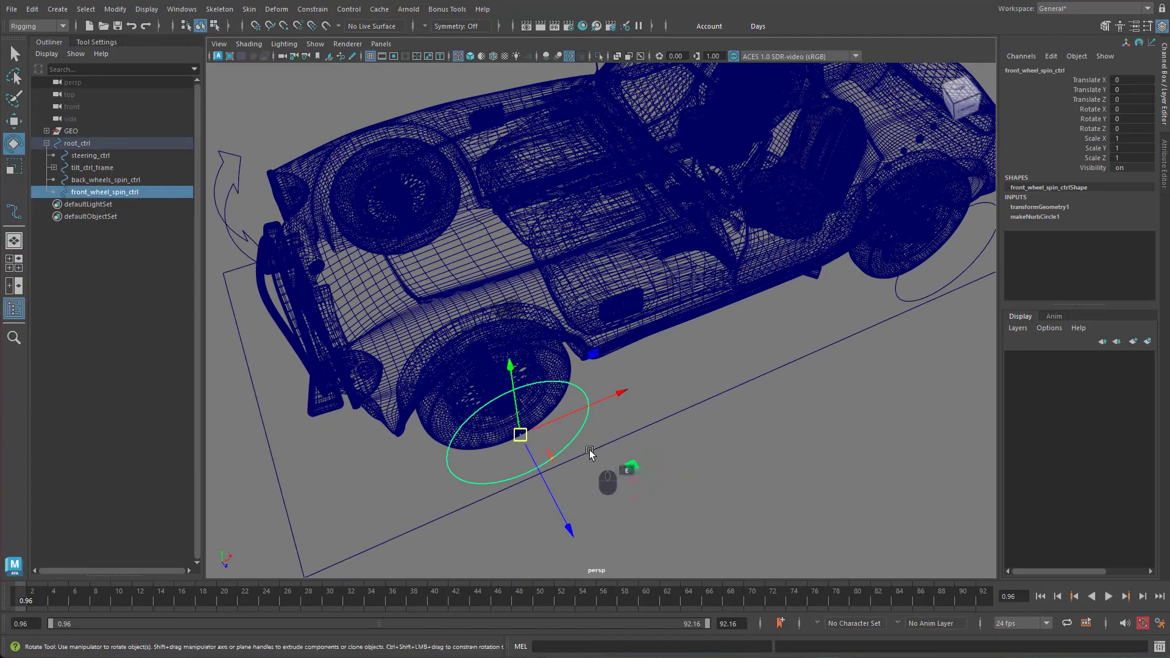
key("e")
left_click_drag(480, 463, 630, 496)
key("ctrl+z")
right_click_drag(739, 496, 855, 415, "alt")
left_click_drag(854, 413, 767, 405, "alt")
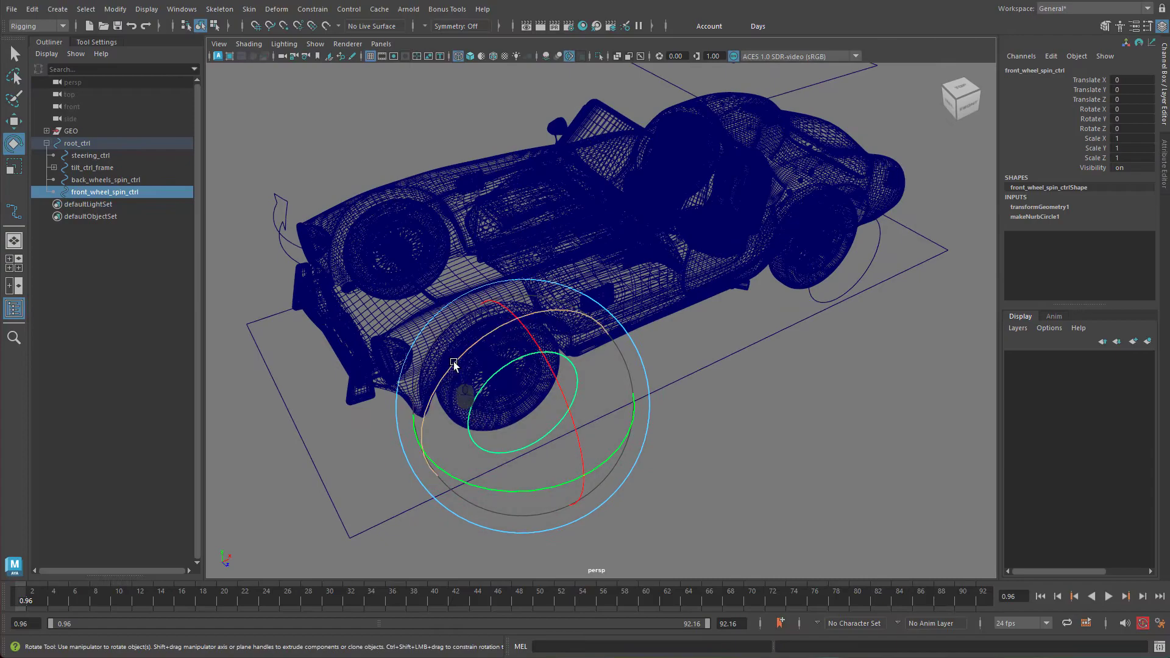
mouse_move(455, 365)
left_mouse_down()
mouse_move(512, 318)
mouse_move(536, 326)
mouse_move(448, 396)
mouse_move(519, 321)
mouse_move(464, 352)
left_mouse_up()
key("ctrl+z")
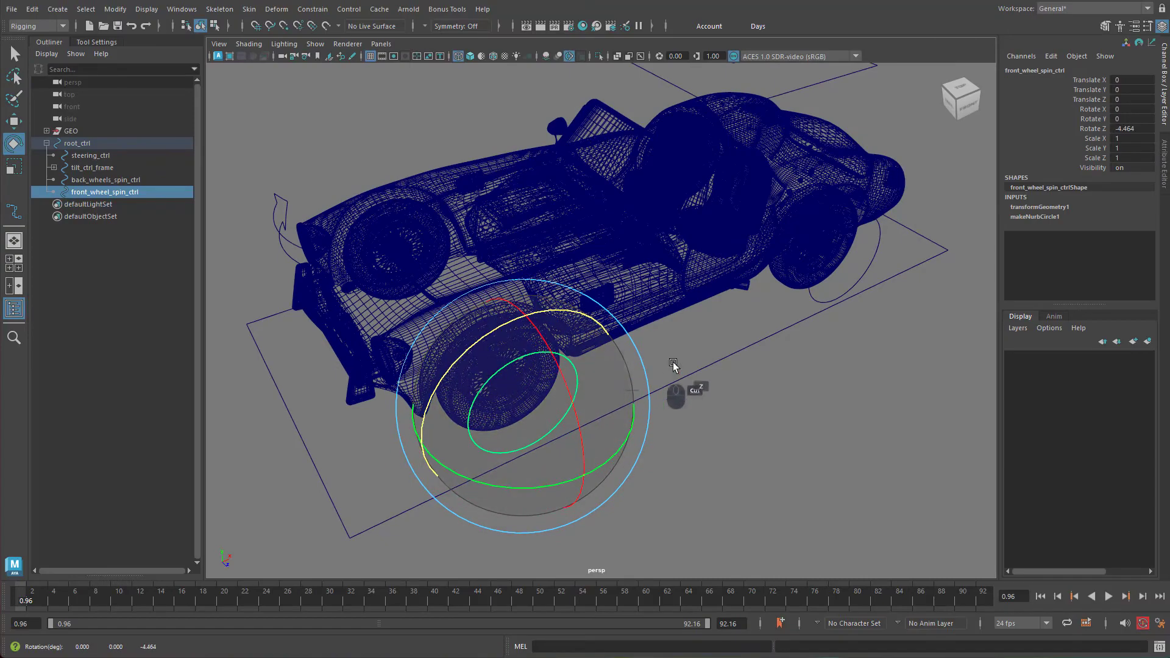
Step: Hide every channel except Rotate Z on front_wheel_spin_ctrl and back_wheels_spin_ctrl, and clear the selection
left_click_drag(1097, 80, 1106, 195)
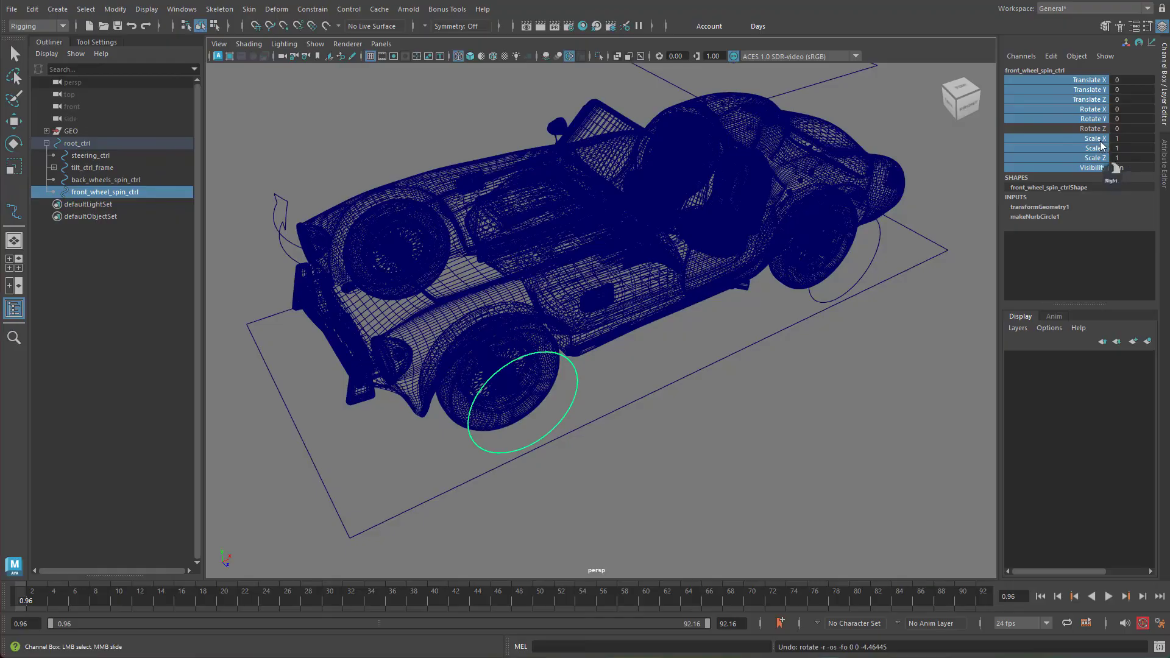
right_click_drag(1102, 144, 1154, 468)
left_click(817, 303)
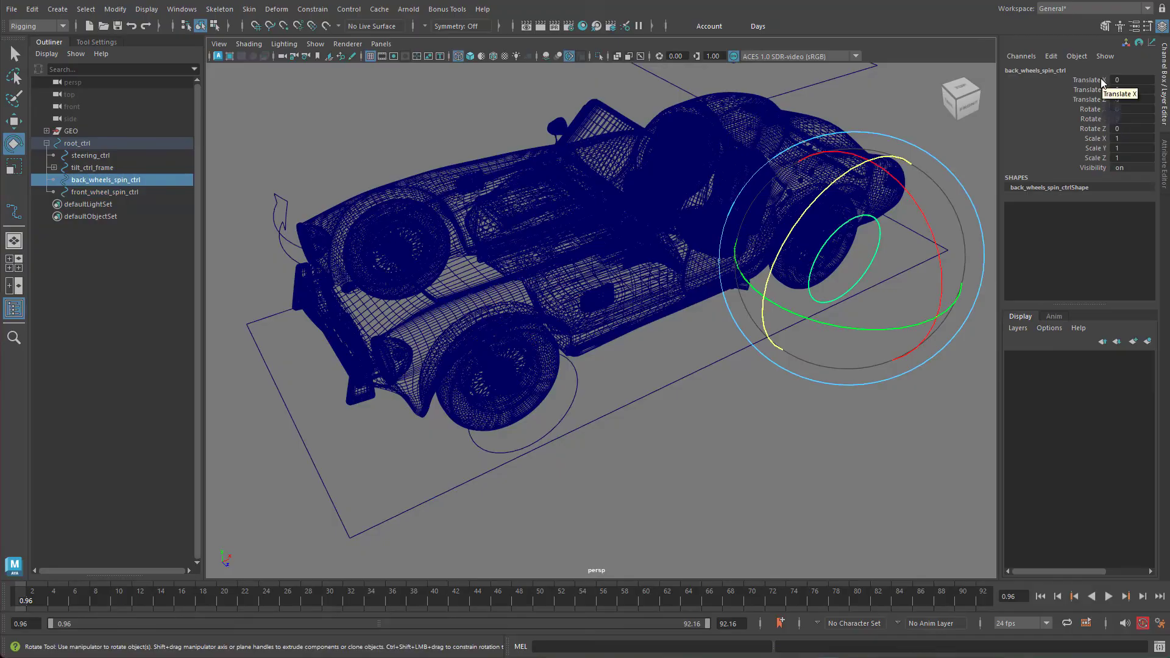
left_click_drag(1101, 80, 1104, 169)
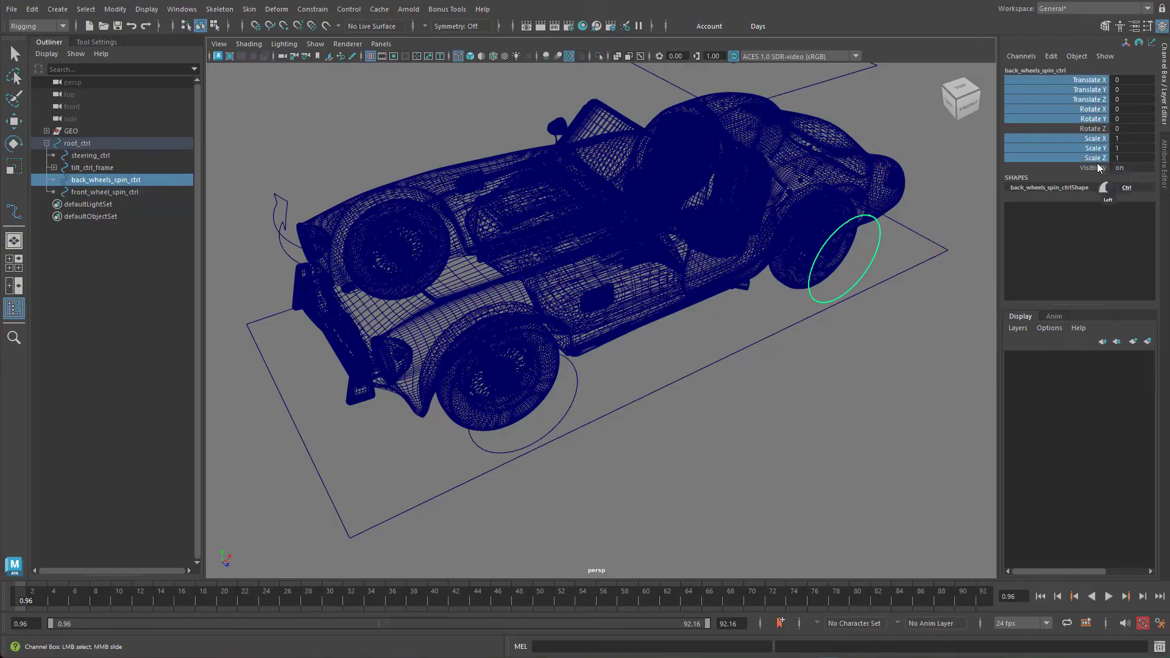
right_click_drag(1105, 148, 1120, 462)
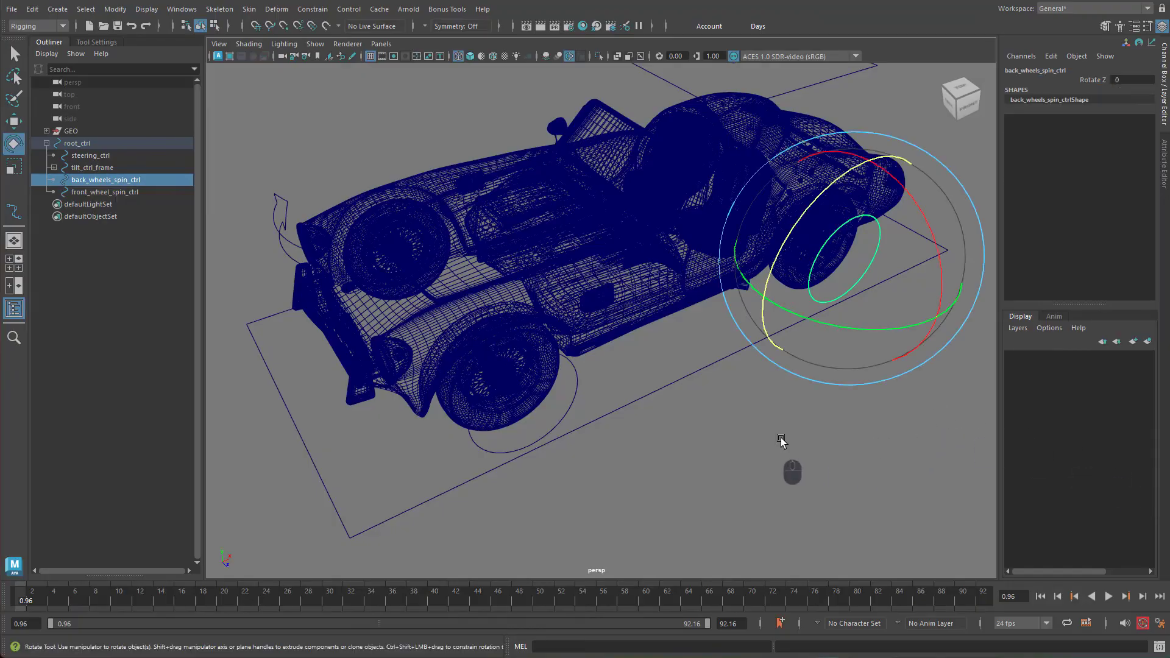
key("w")
left_click(799, 407)
Step: Examine the arrangement of the control curves around the car from several angles
left_click_drag(799, 408, 705, 436, "alt")
middle_click_drag(751, 427, 747, 403, "alt")
right_click_drag(746, 403, 803, 399, "alt")
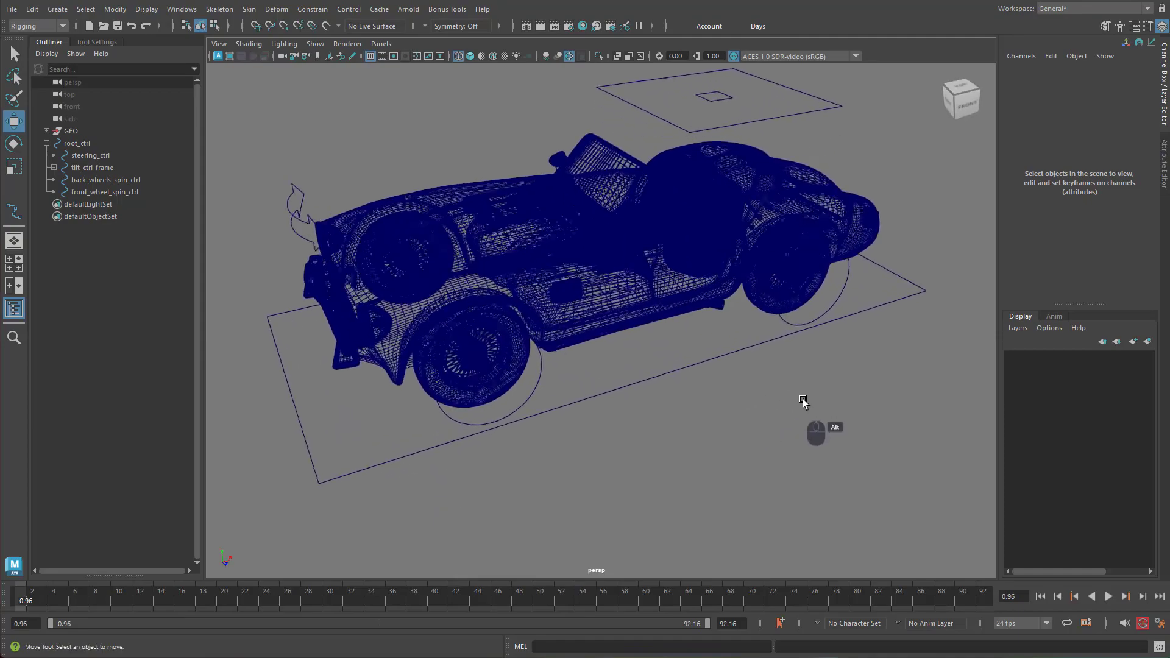
left_click_drag(803, 399, 815, 401, "alt")
left_click_drag(739, 380, 744, 392, "alt")
middle_click_drag(744, 391, 748, 408, "alt")
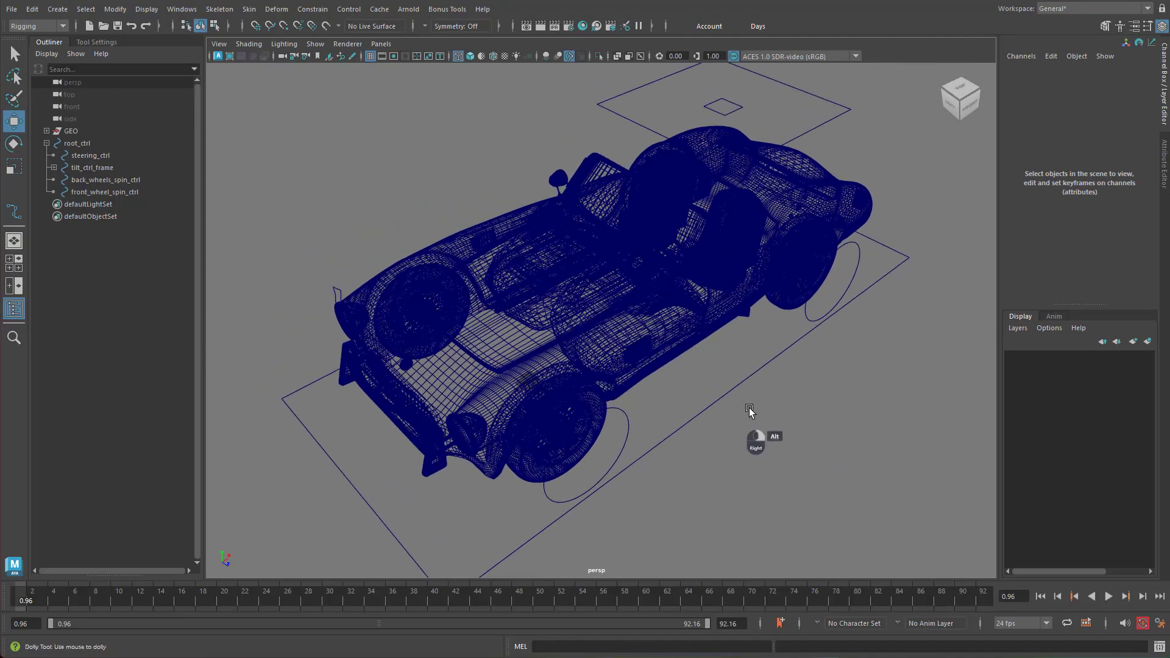
left_click_drag(749, 408, 659, 400, "alt")
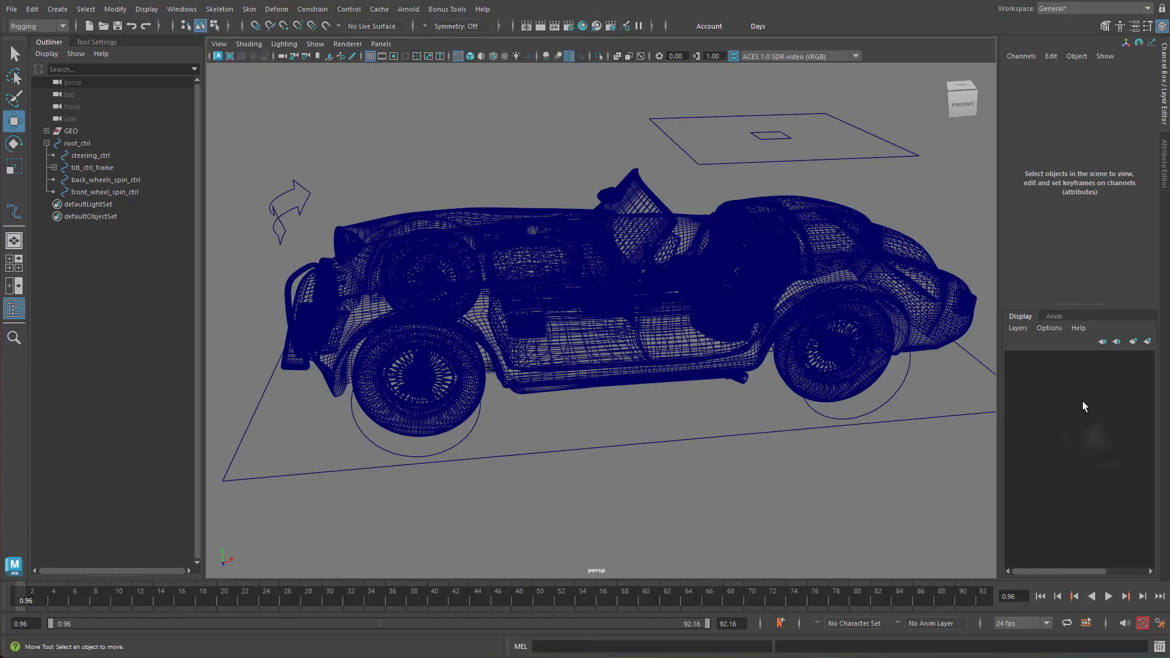
Step: Group root_ctrl under a new parent group named CTRLS and expand that group in the Outliner
left_click_drag(690, 431, 770, 410, "alt")
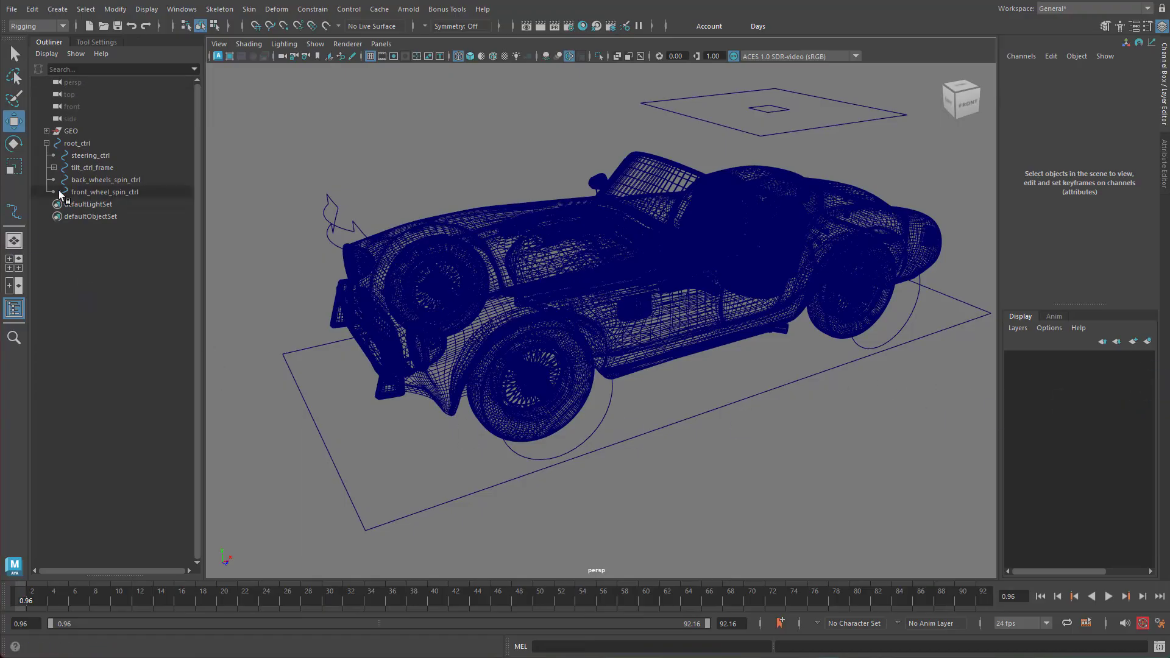
left_click(79, 143)
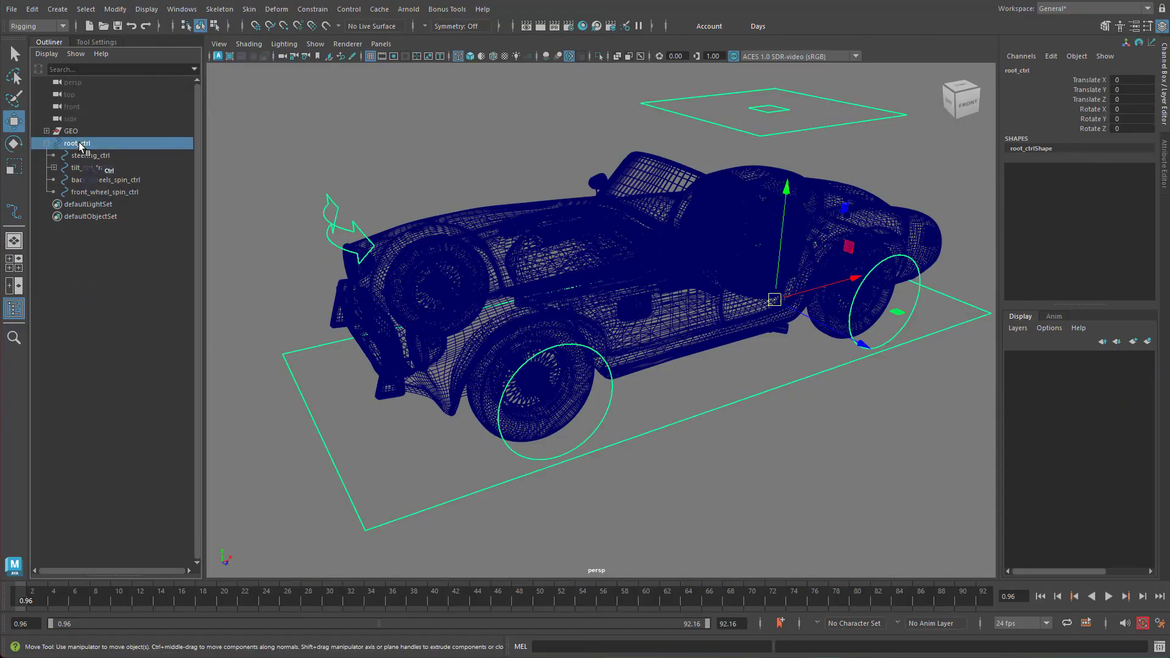
key("ctrl+g")
double_click(94, 145)
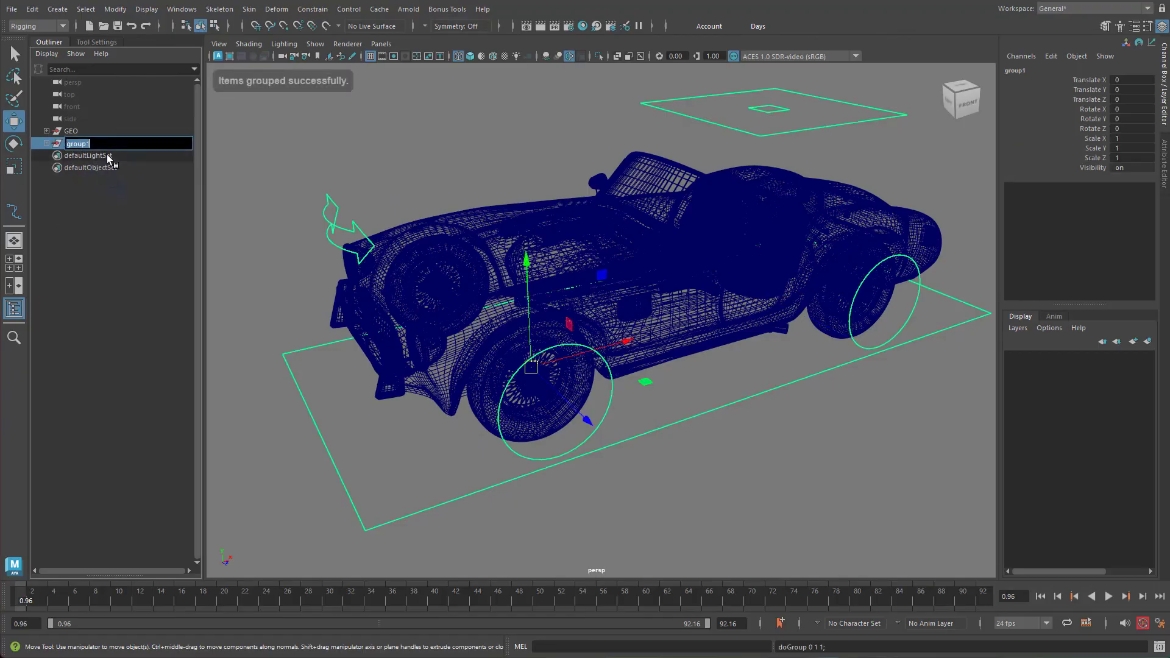
type("c")
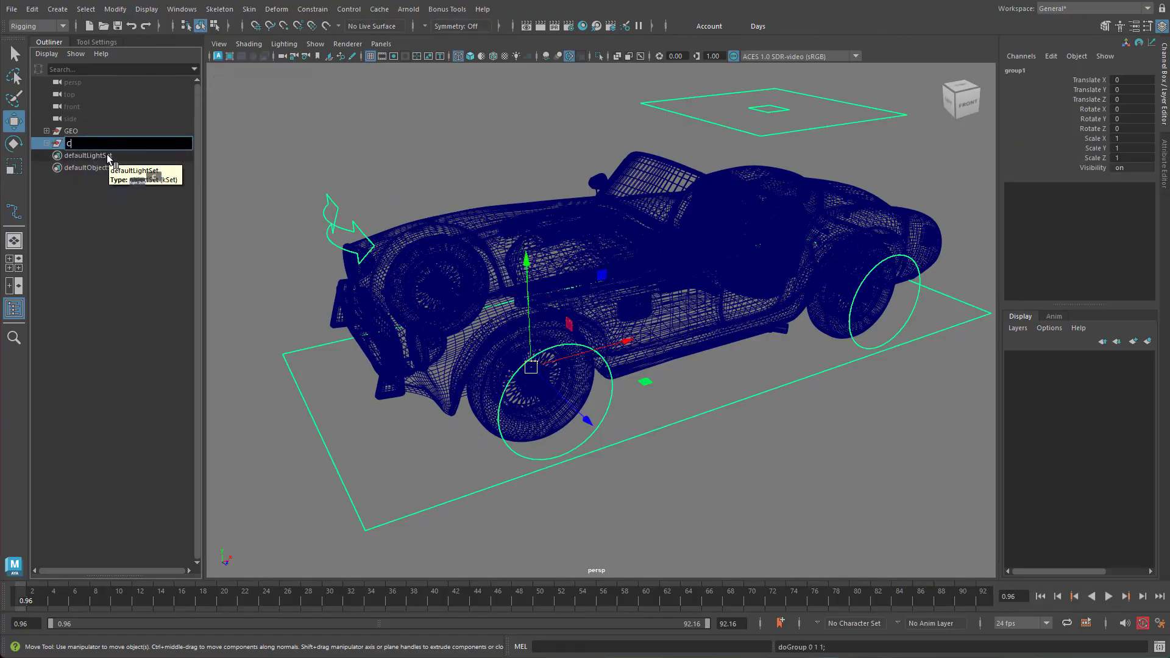
type("TRLS")
key("Return")
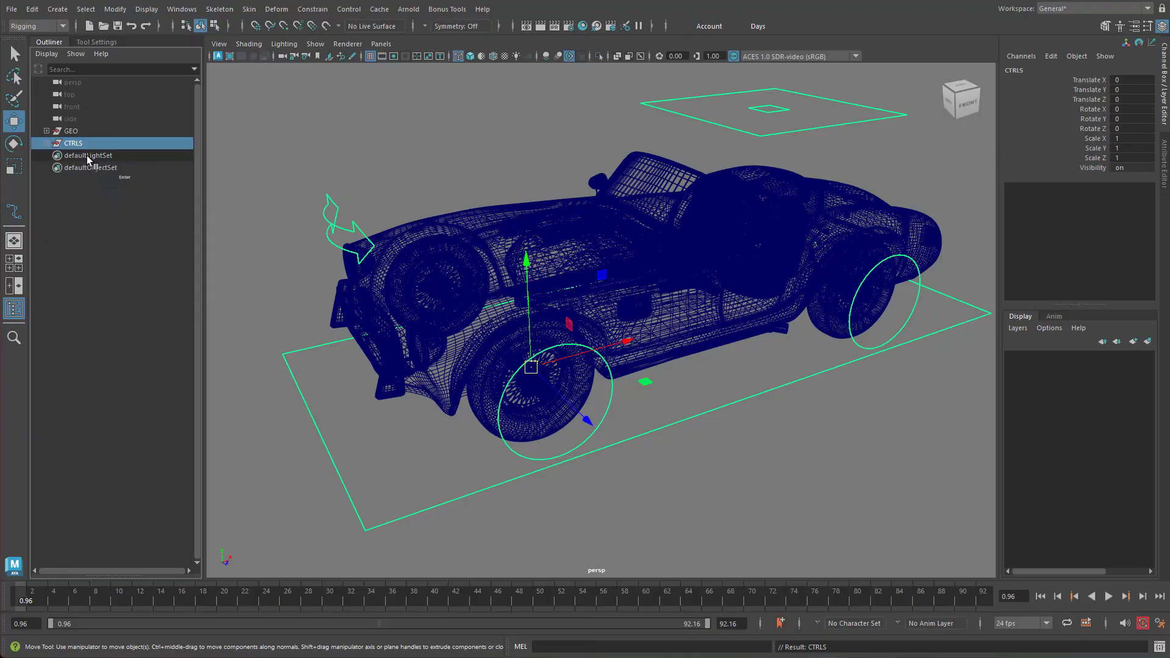
left_click(46, 142)
left_click_drag(96, 153, 73, 145)
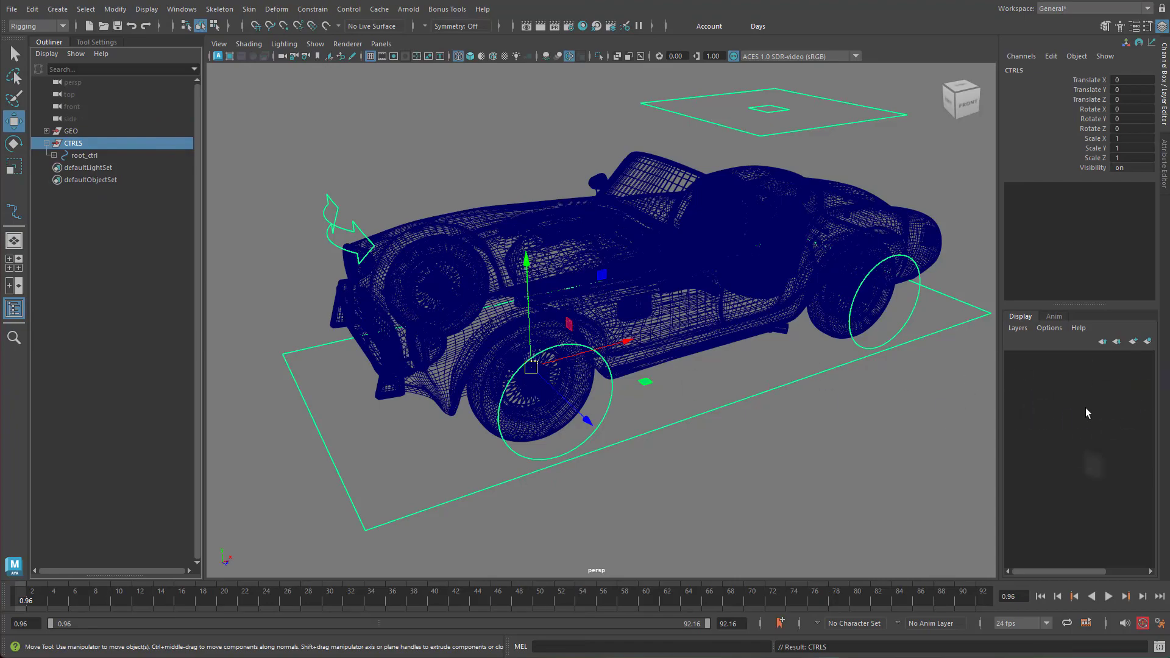
Step: Create a display layer from the CTRLS group, name it ctrl_layer, colour it yellow and clear the selection
left_click(1148, 341)
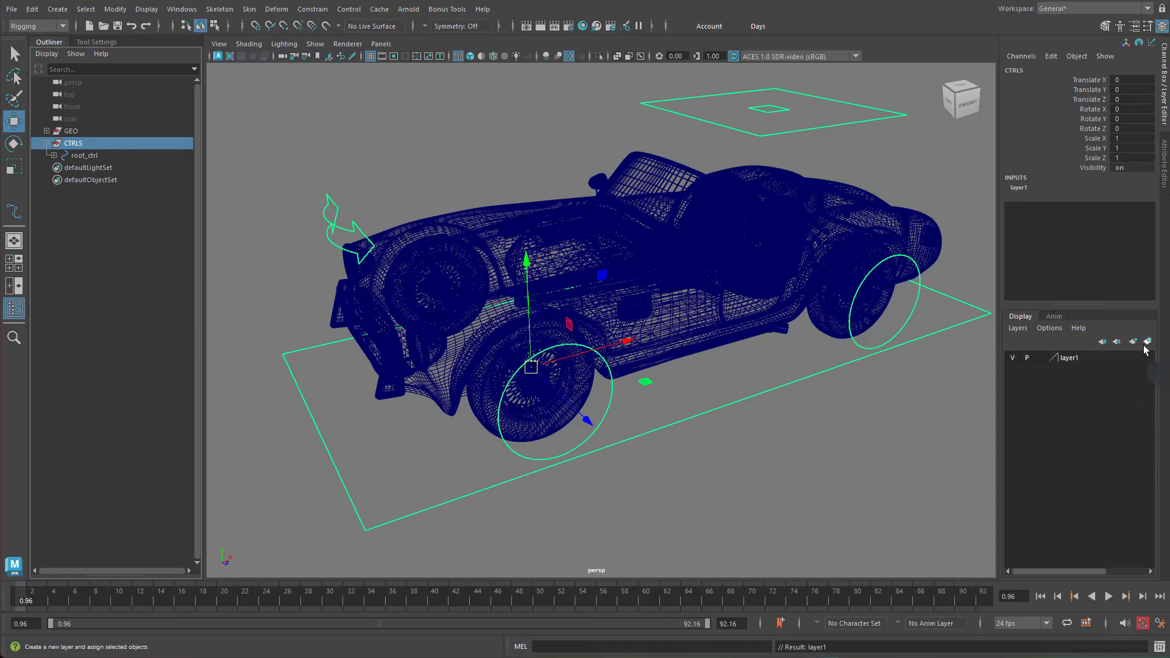
double_click(1070, 357)
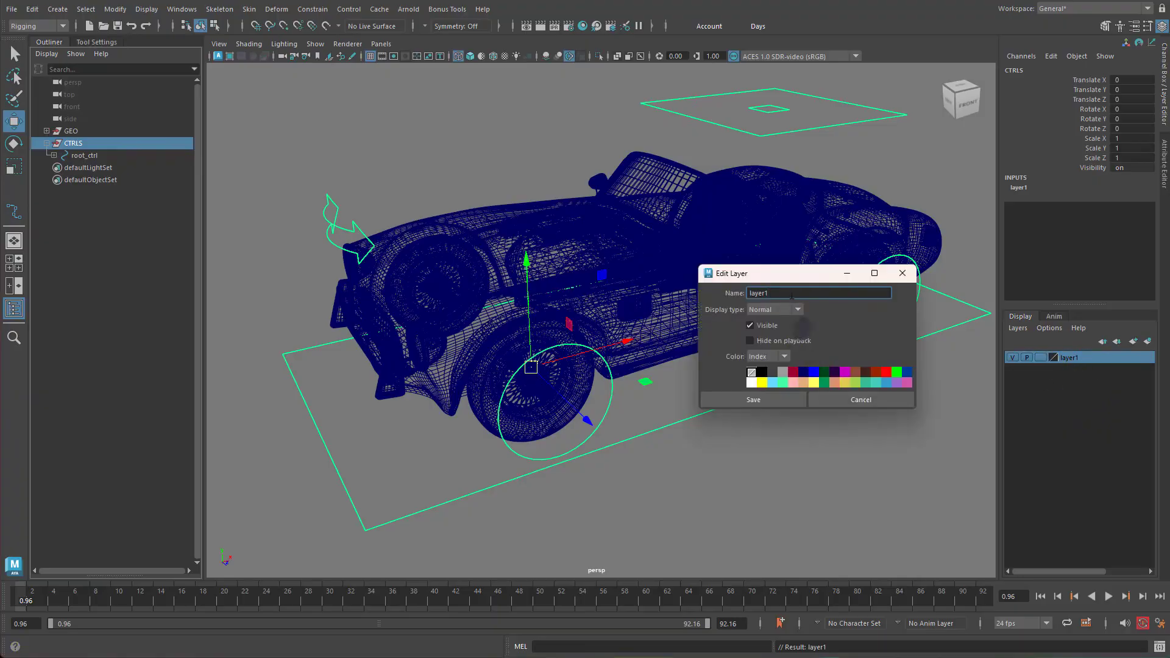
left_click_drag(791, 293, 689, 295)
left_click(762, 383)
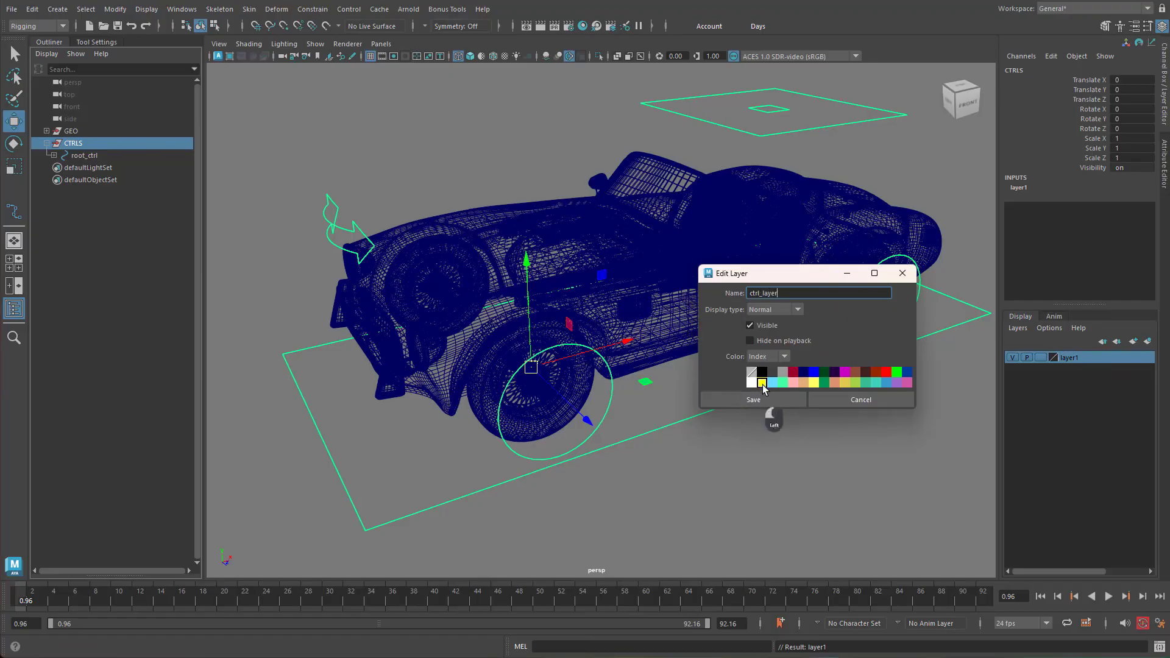
left_click(772, 397)
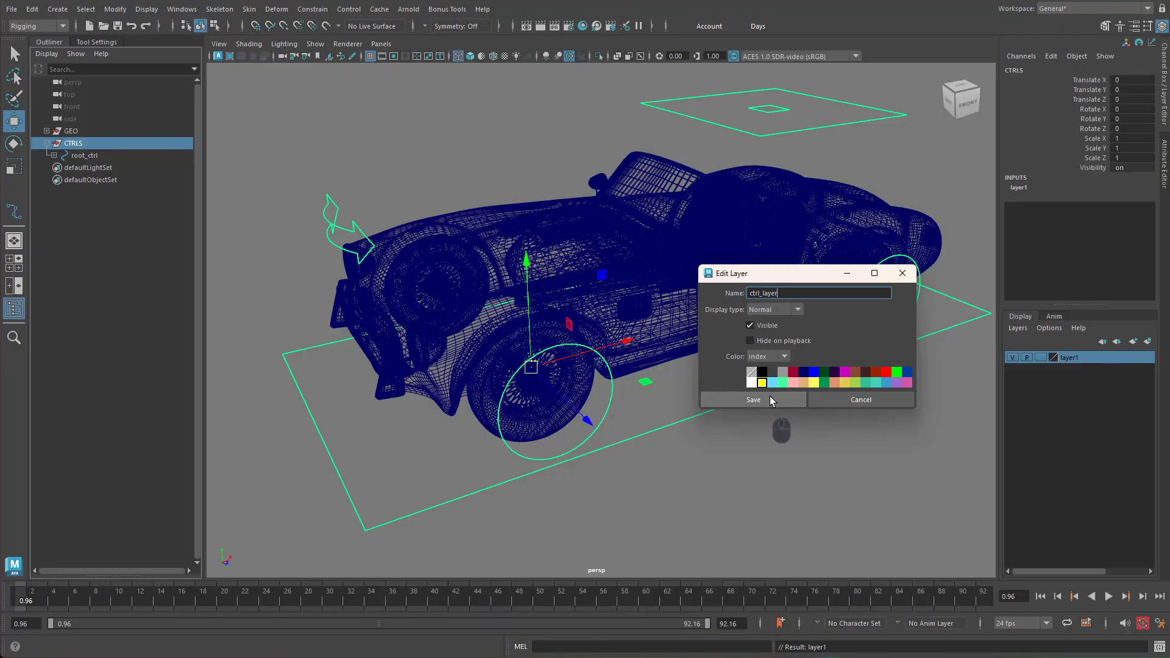
left_click(780, 393)
left_click(873, 445)
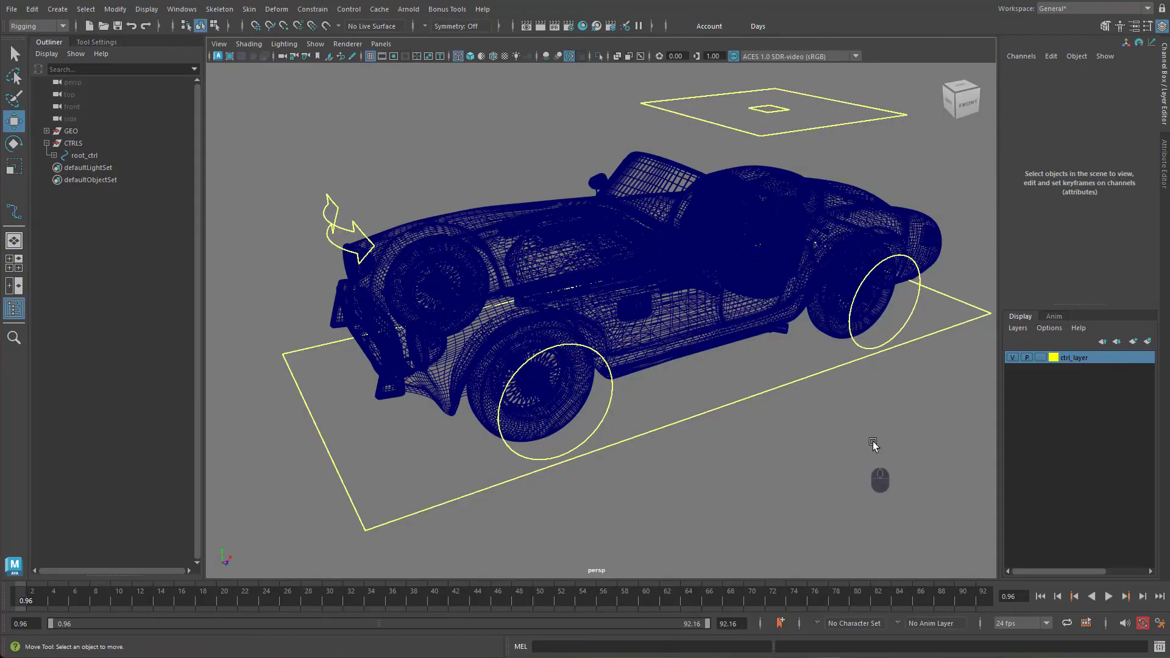
left_click_drag(873, 445, 802, 425, "alt")
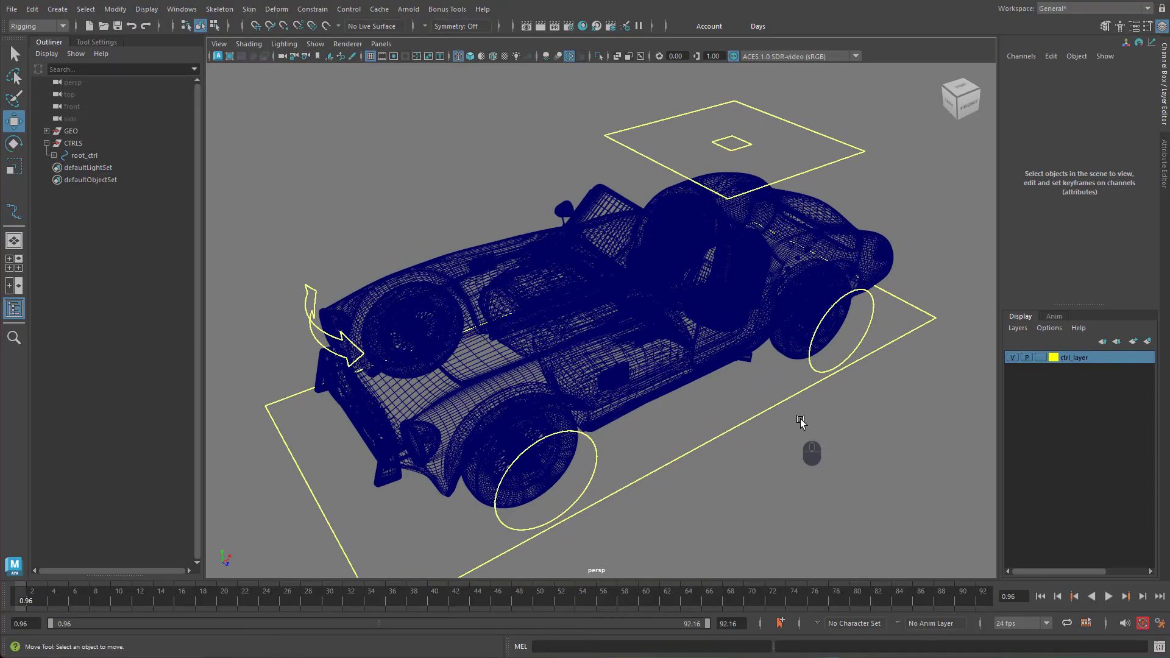
Step: Create a display layer from the GEO group, name it geo_layer and set its display type to Reference
left_click(75, 133)
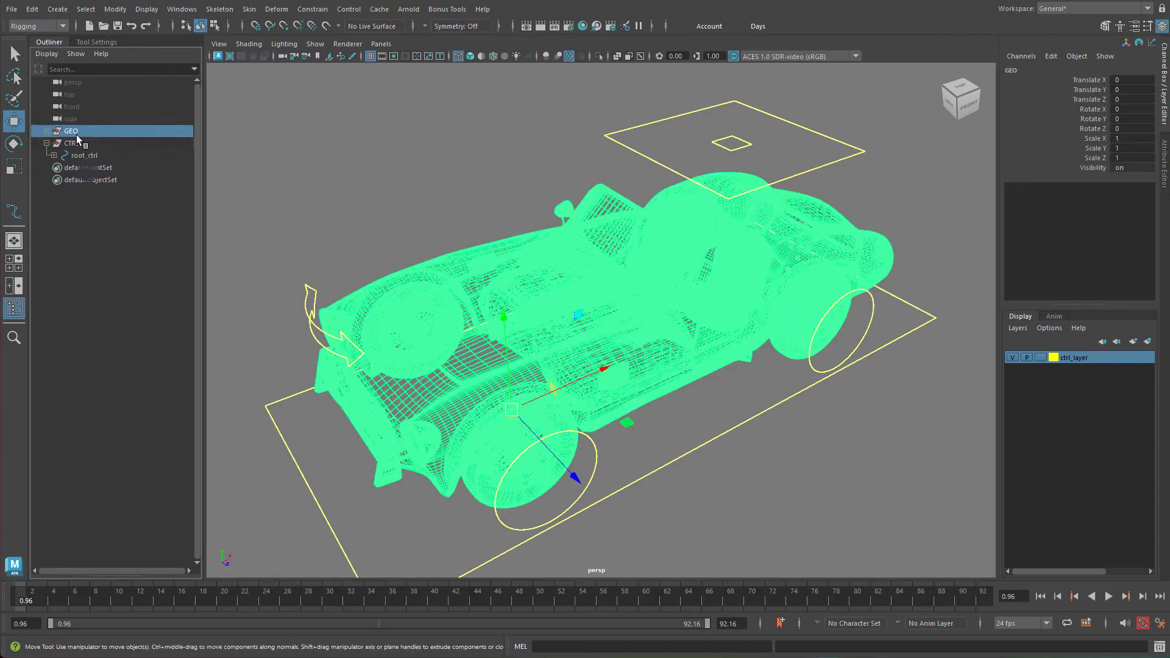
left_click(1148, 342)
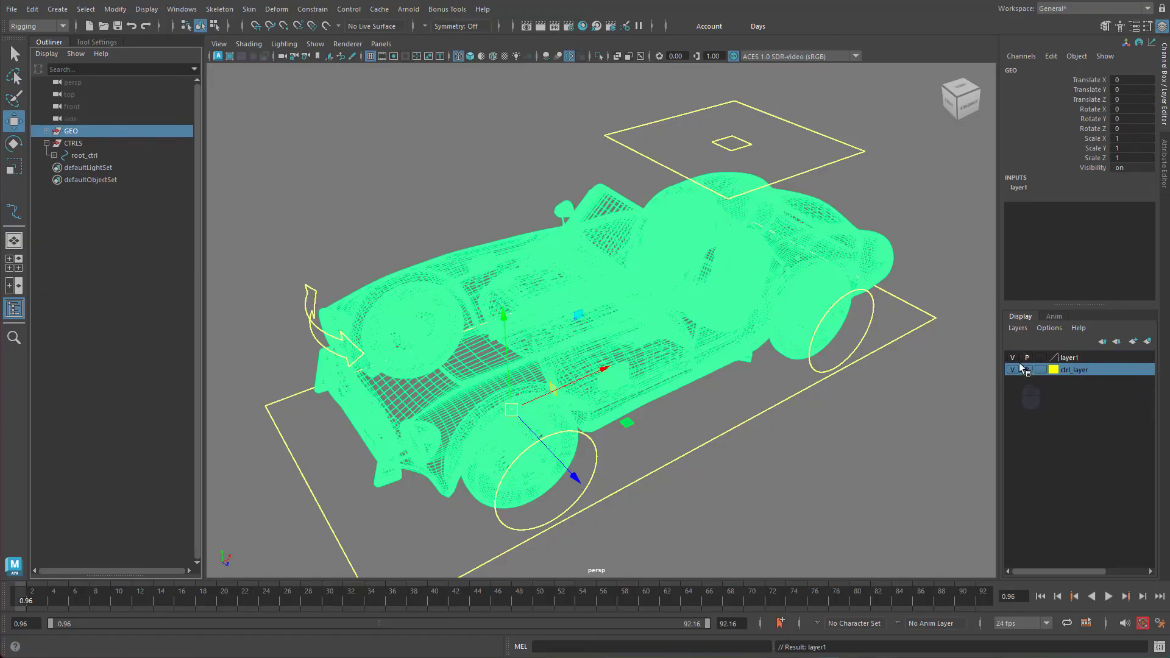
double_click(1076, 359)
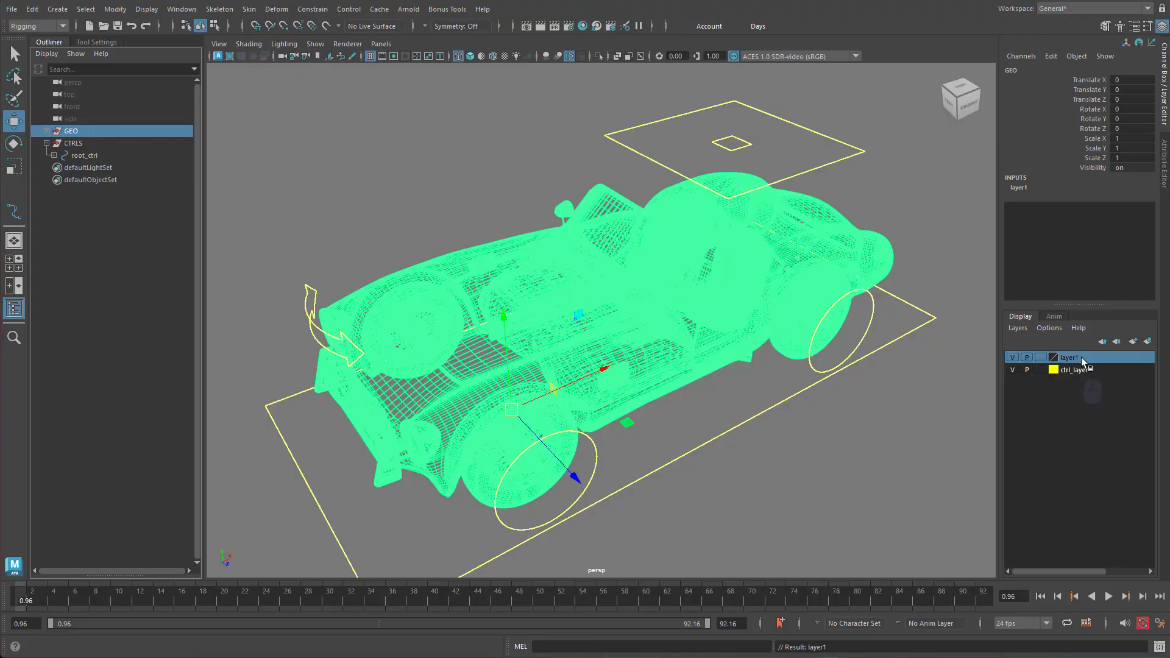
left_click_drag(810, 297, 673, 287)
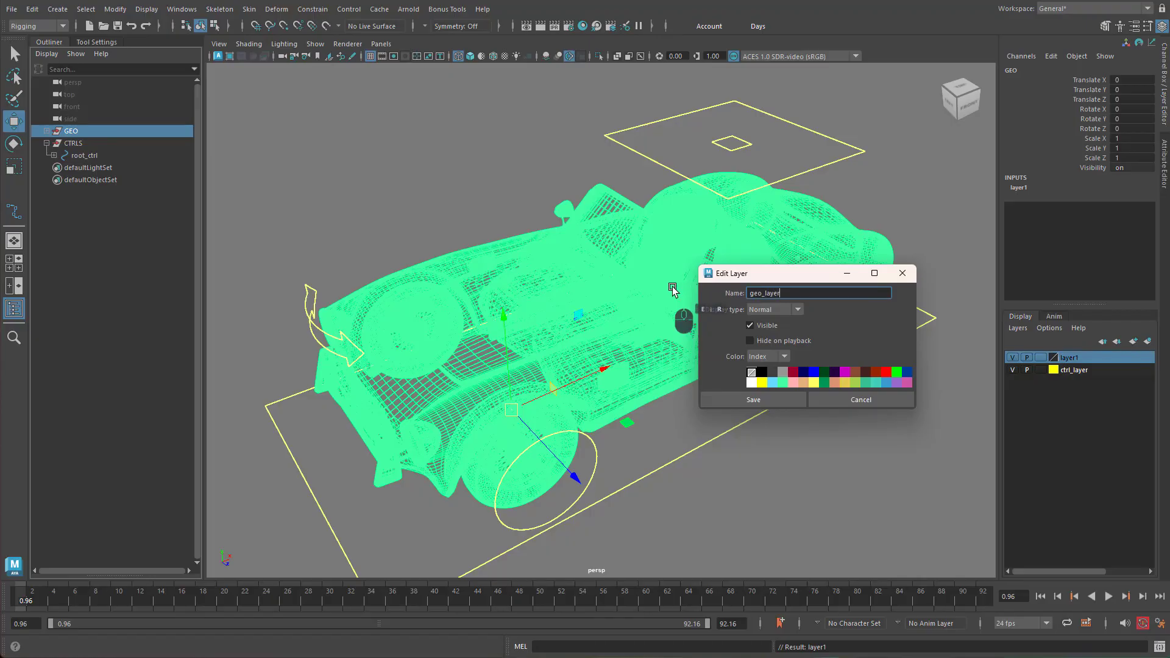
left_click(797, 311)
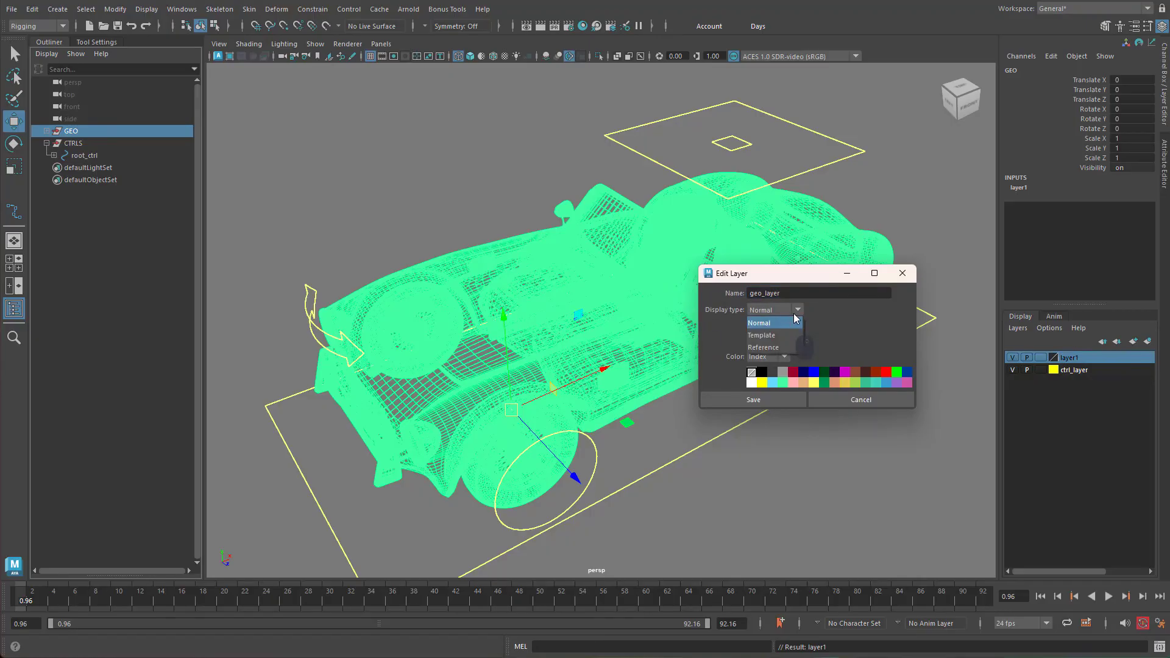
left_click(780, 347)
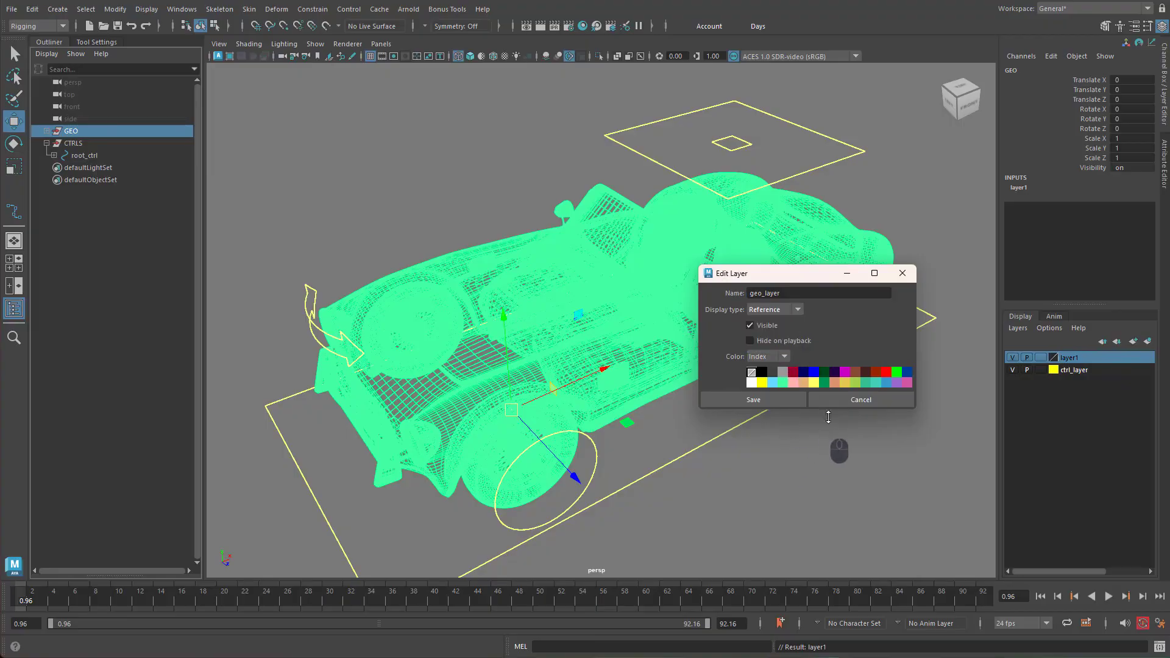
left_click(800, 310)
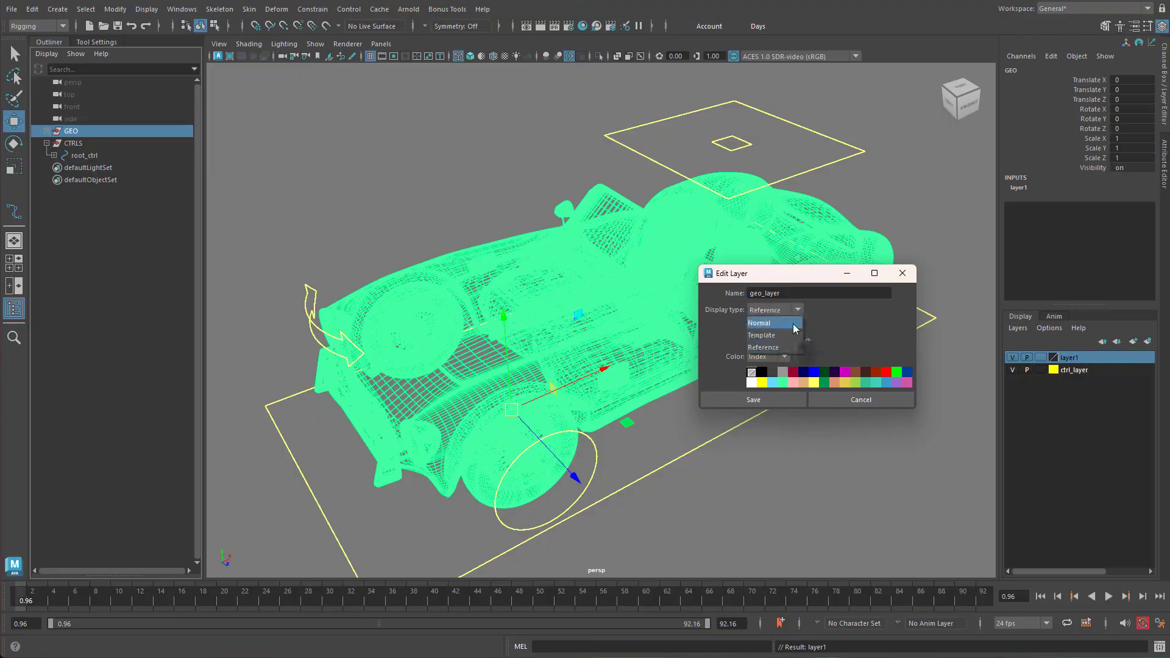
left_click(788, 337)
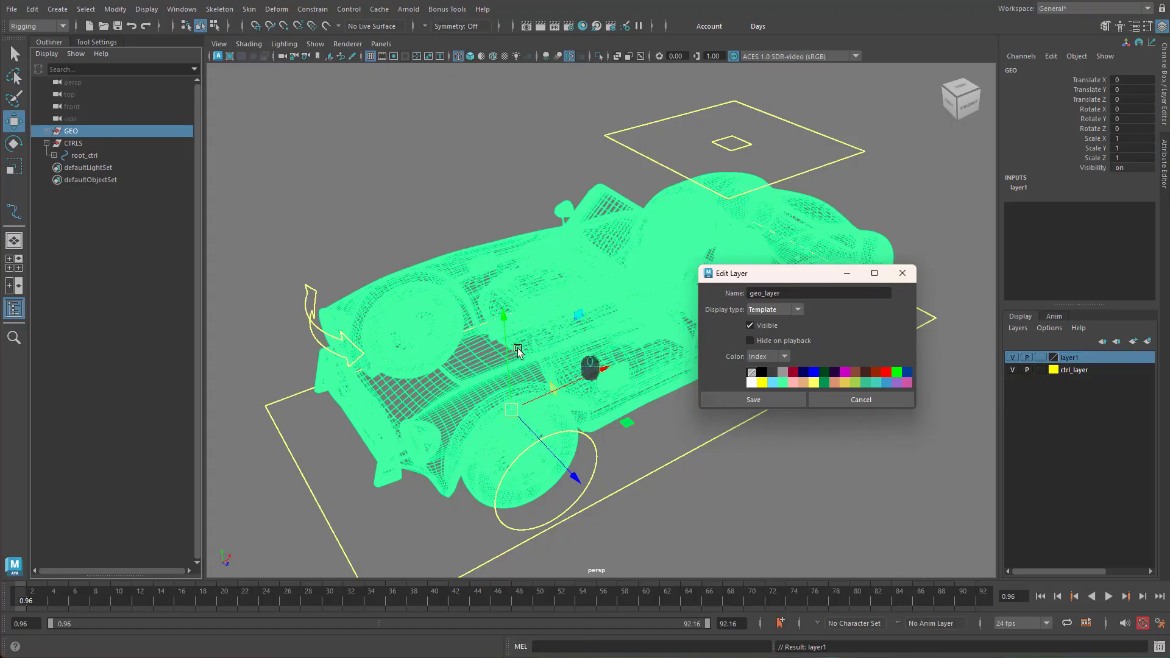
left_click(797, 311)
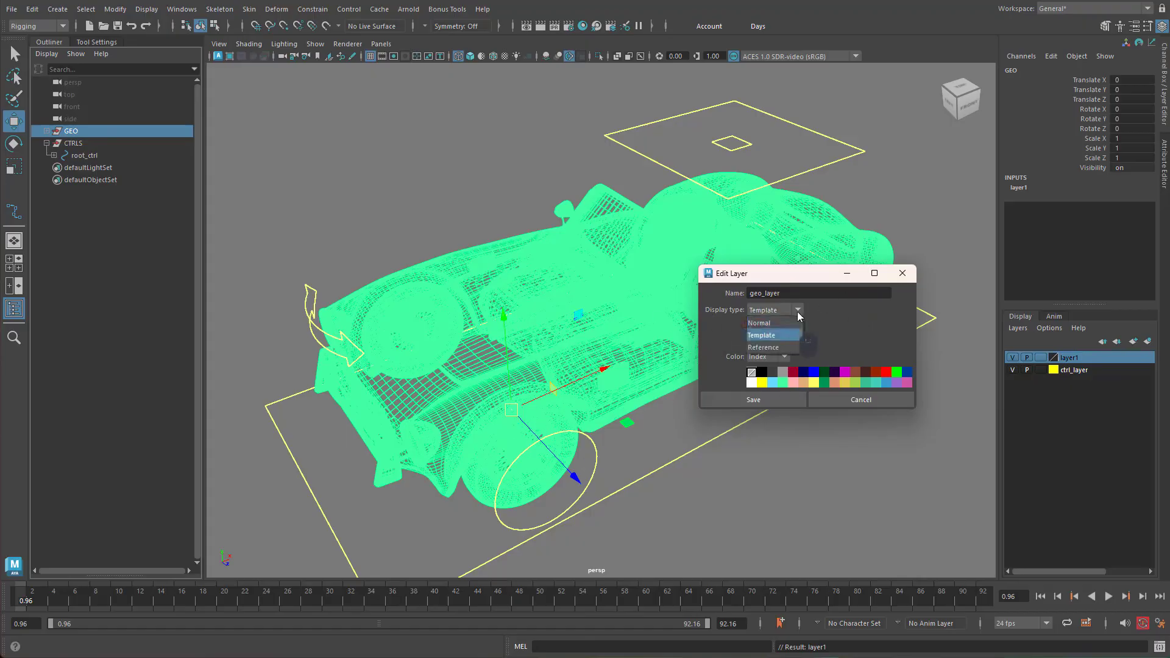
left_click(777, 350)
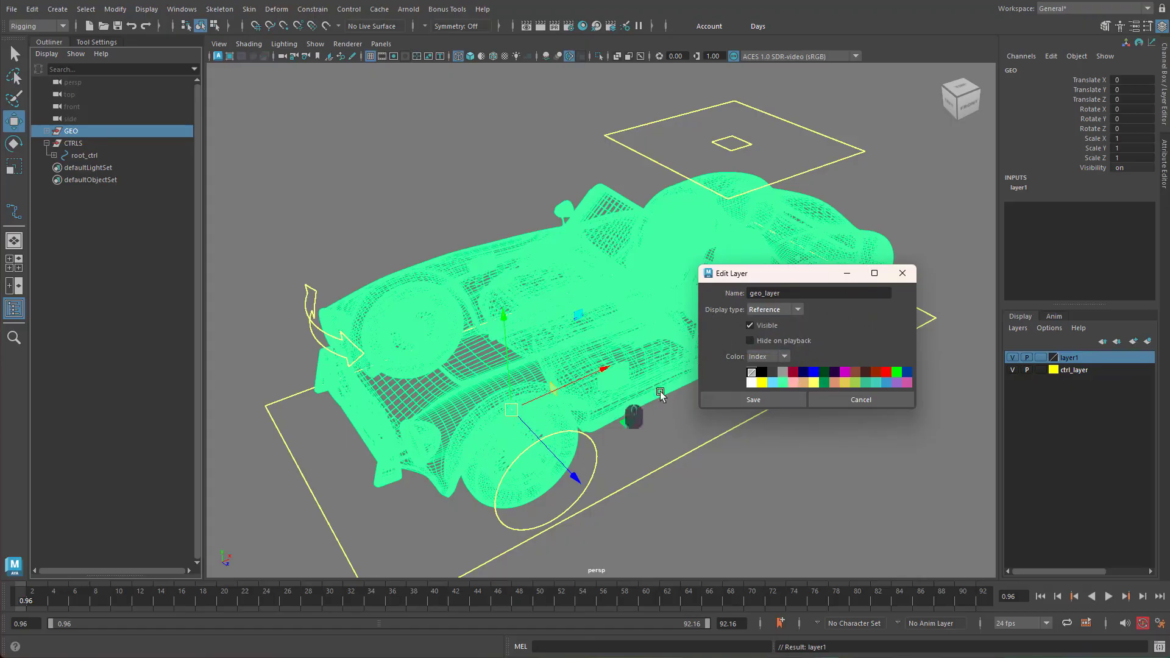
left_click(784, 400)
left_click(858, 445)
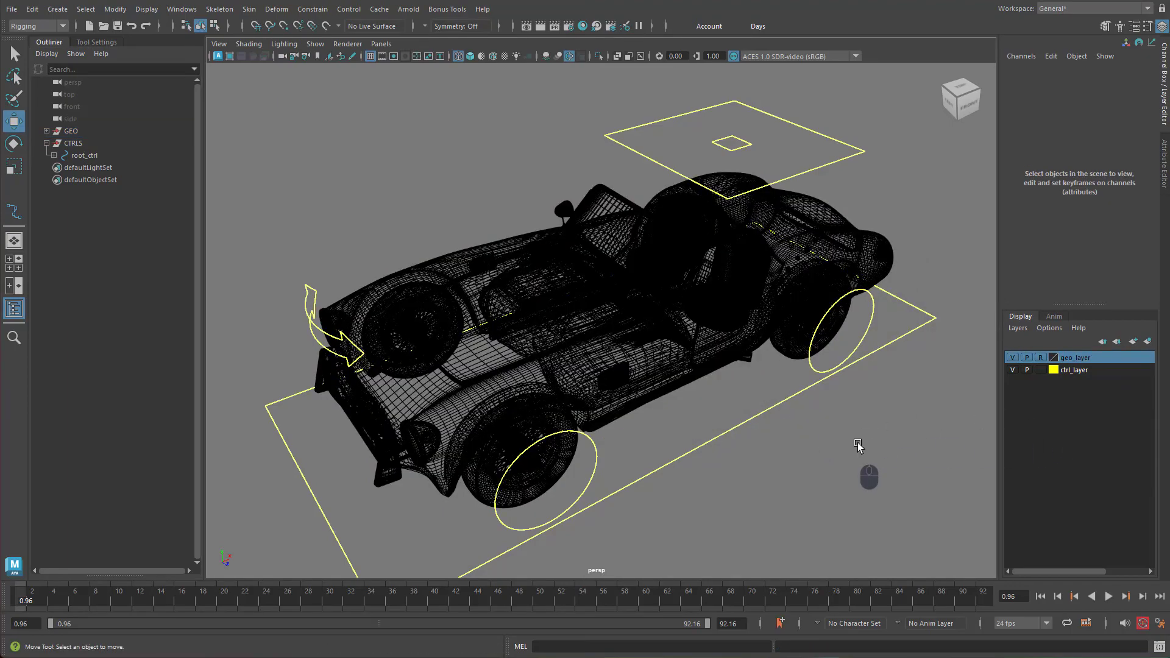
Step: Switch the perspective view to shaded display of the car and its controls
key("5")
left_click_drag(805, 447, 768, 439, "alt")
right_click_drag(655, 421, 745, 404, "alt")
left_click_drag(744, 403, 823, 420, "alt")
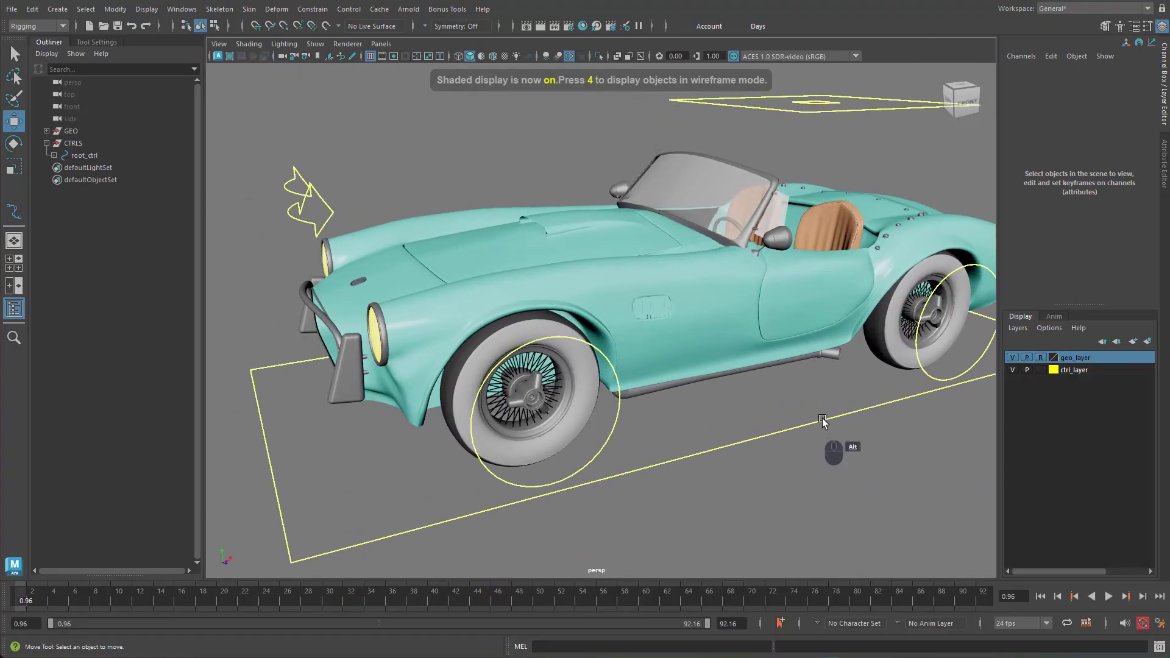
Step: Test a box selection across the whole car, clear it and inspect the wheel controls
left_click_drag(269, 92, 945, 506)
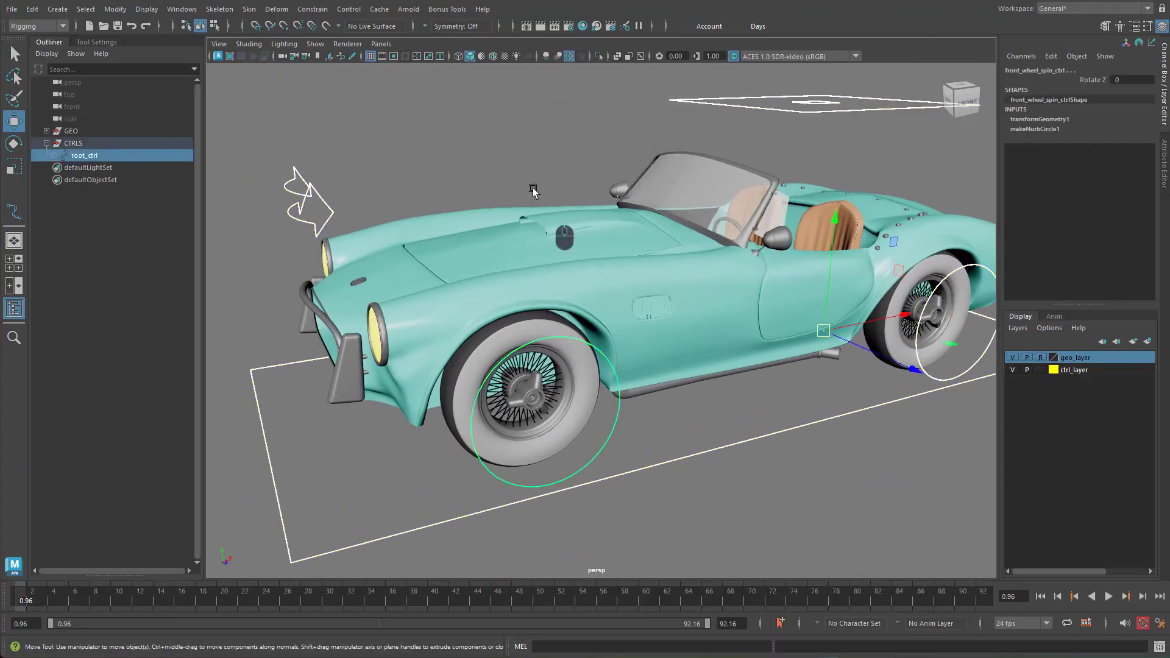
left_click(898, 544)
right_click_drag(656, 450, 742, 464, "alt")
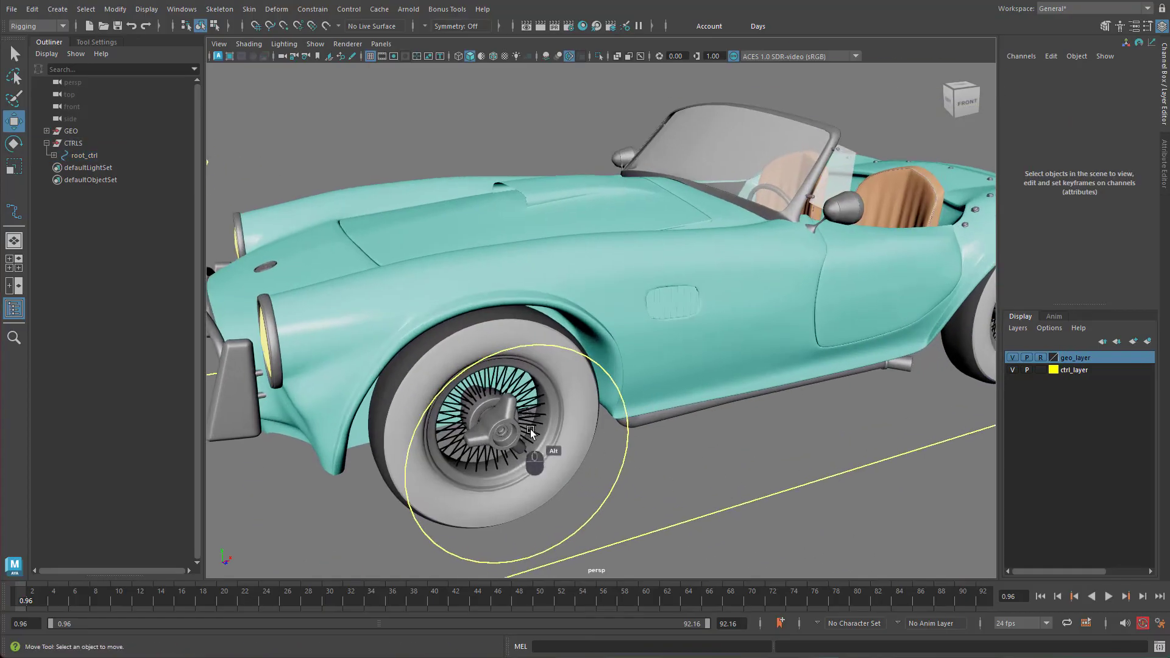
left_click_drag(531, 431, 836, 430, "alt")
right_click_drag(836, 430, 570, 433, "alt")
left_click_drag(569, 433, 659, 428, "alt")
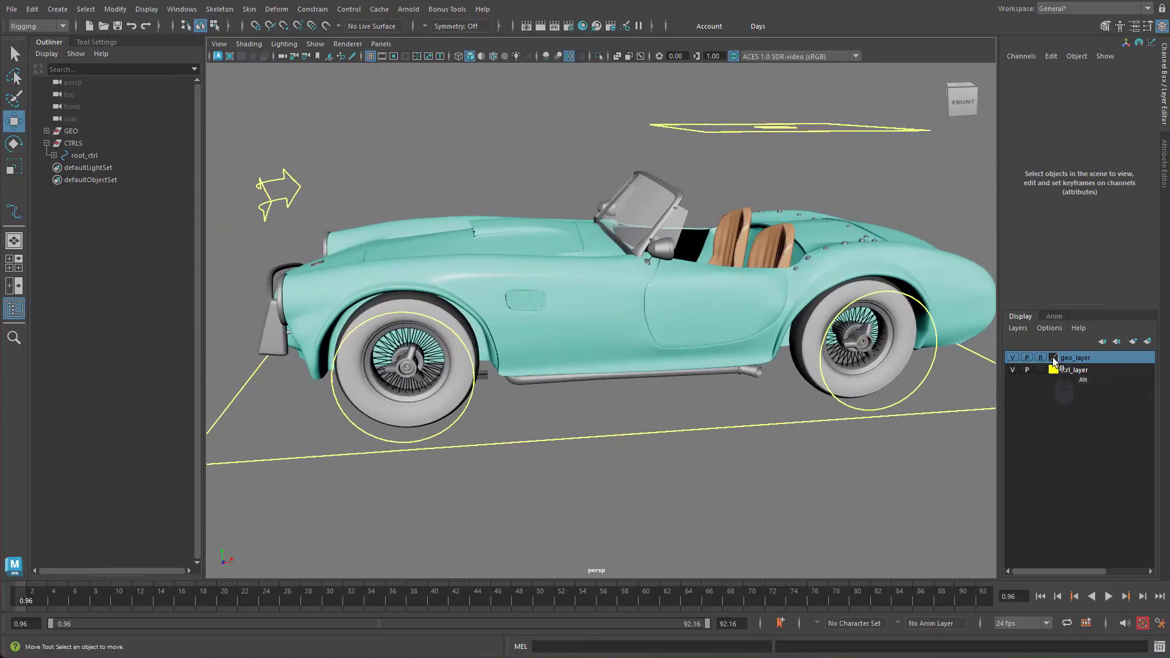
Step: Switch geo_layer to the Template display type and inspect the area around the front wheel control
left_click(1041, 358)
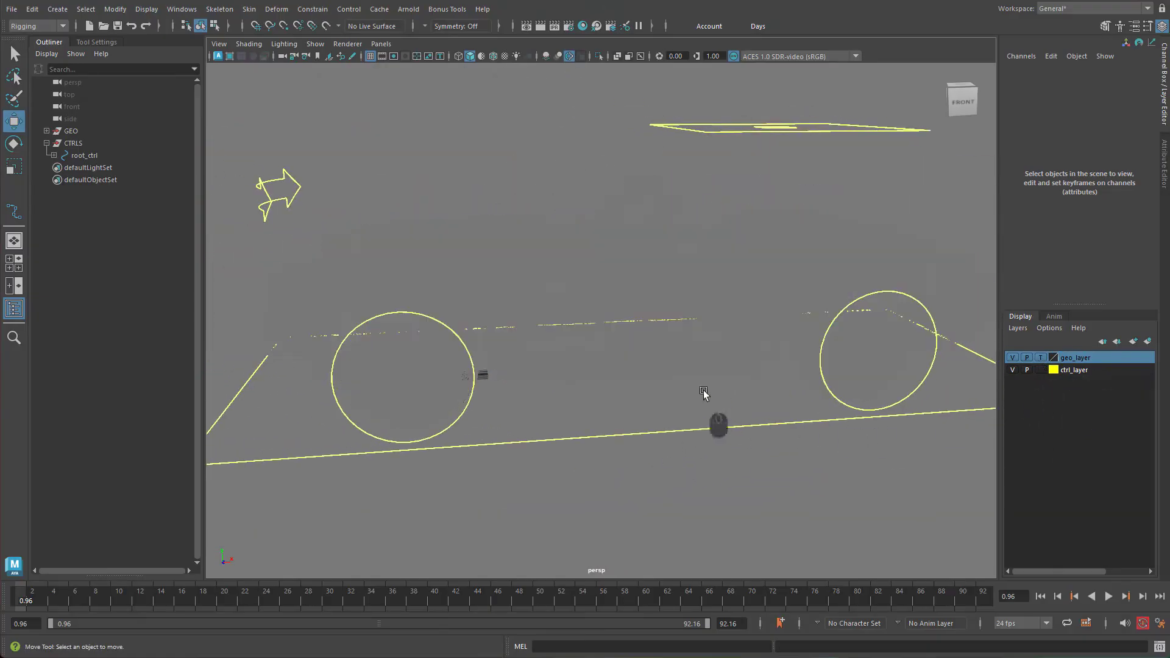
left_click_drag(748, 395, 778, 395, "alt")
right_click_drag(777, 395, 619, 305, "alt")
left_click_drag(619, 305, 642, 294, "alt")
right_click_drag(594, 295, 626, 314, "alt")
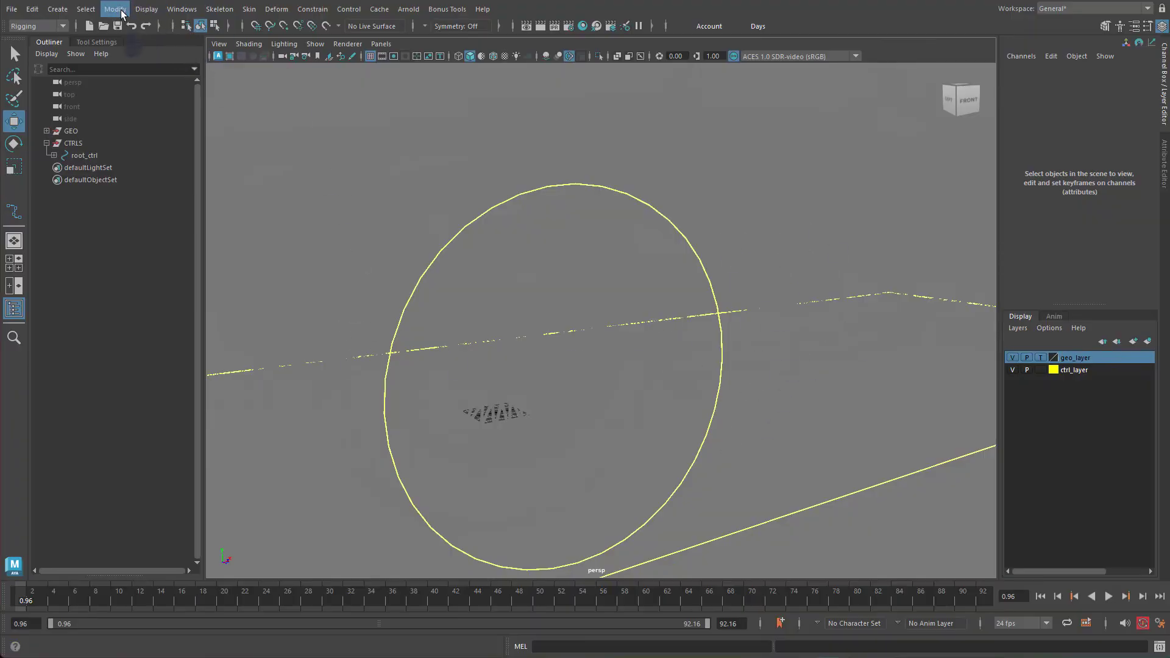
Step: Set the 3D view background to black in the Color Settings and close the settings window
left_click(181, 9)
mouse_move(230, 69)
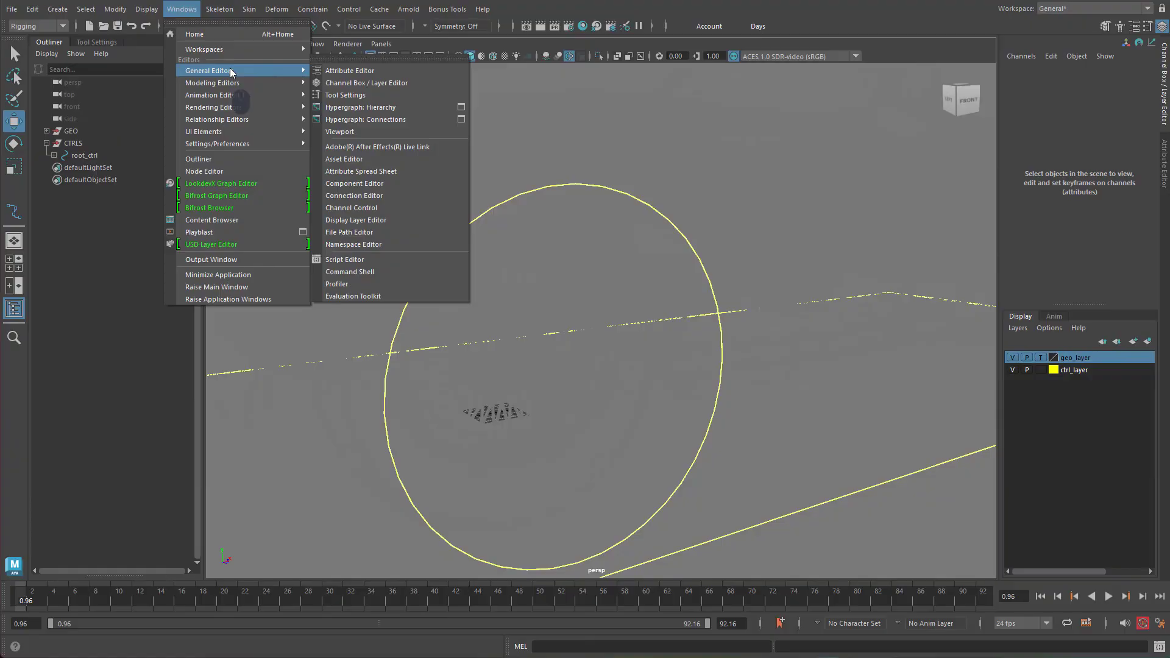
mouse_move(230, 144)
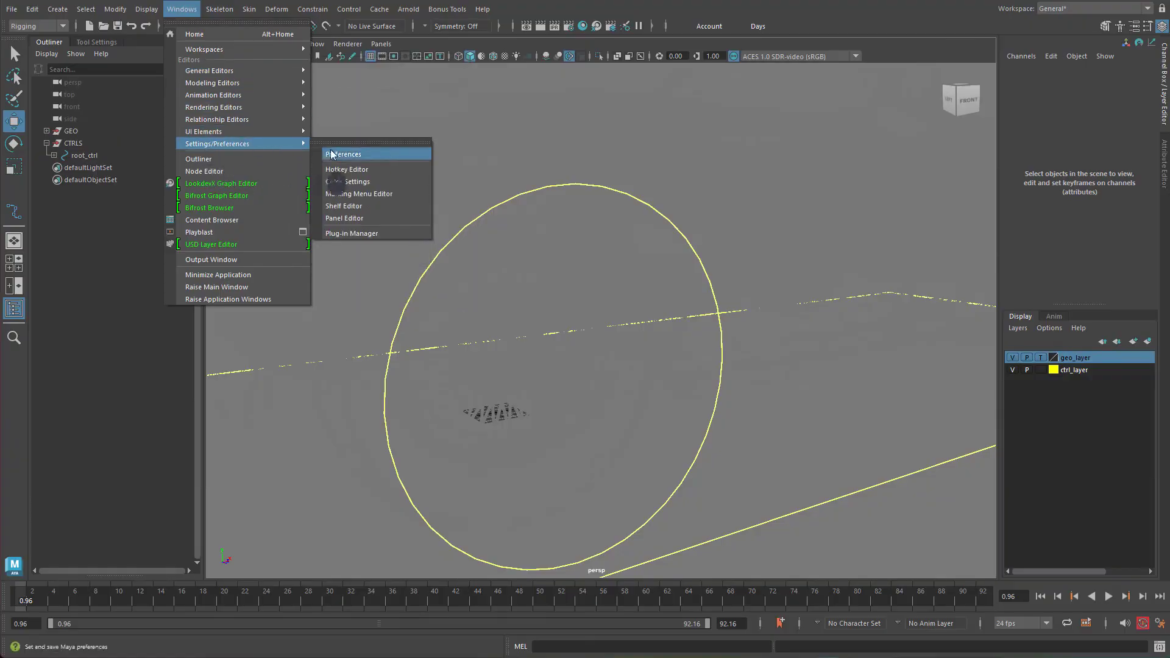
left_click(359, 182)
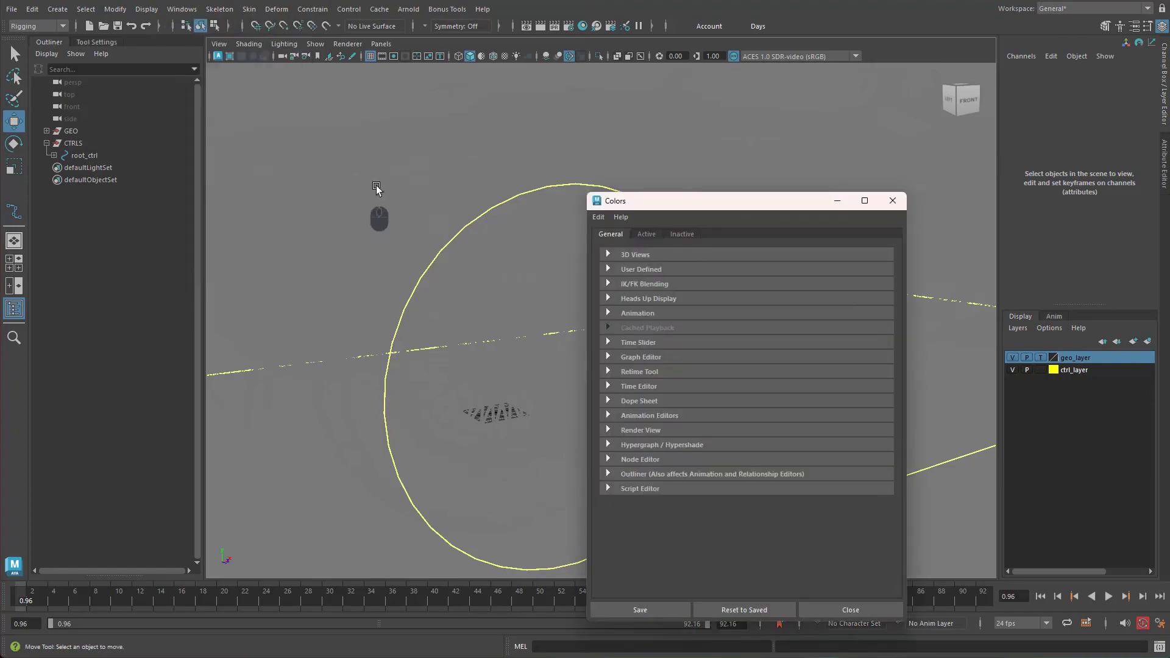
left_click(635, 254)
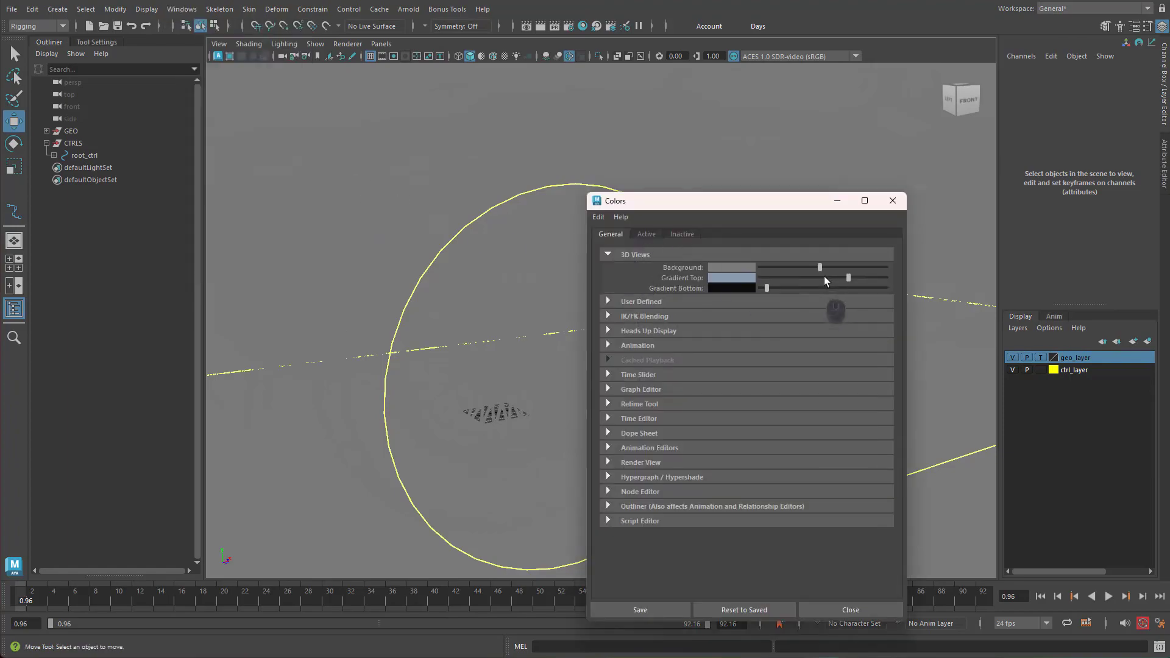
left_click_drag(820, 267, 758, 271)
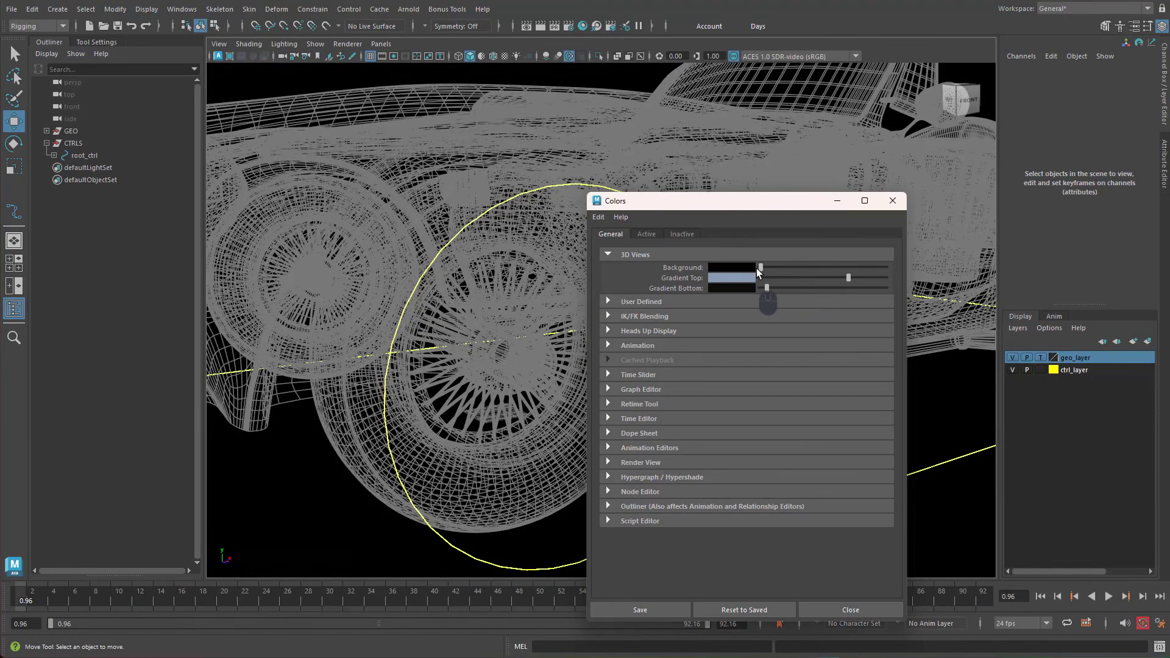
left_click(893, 200)
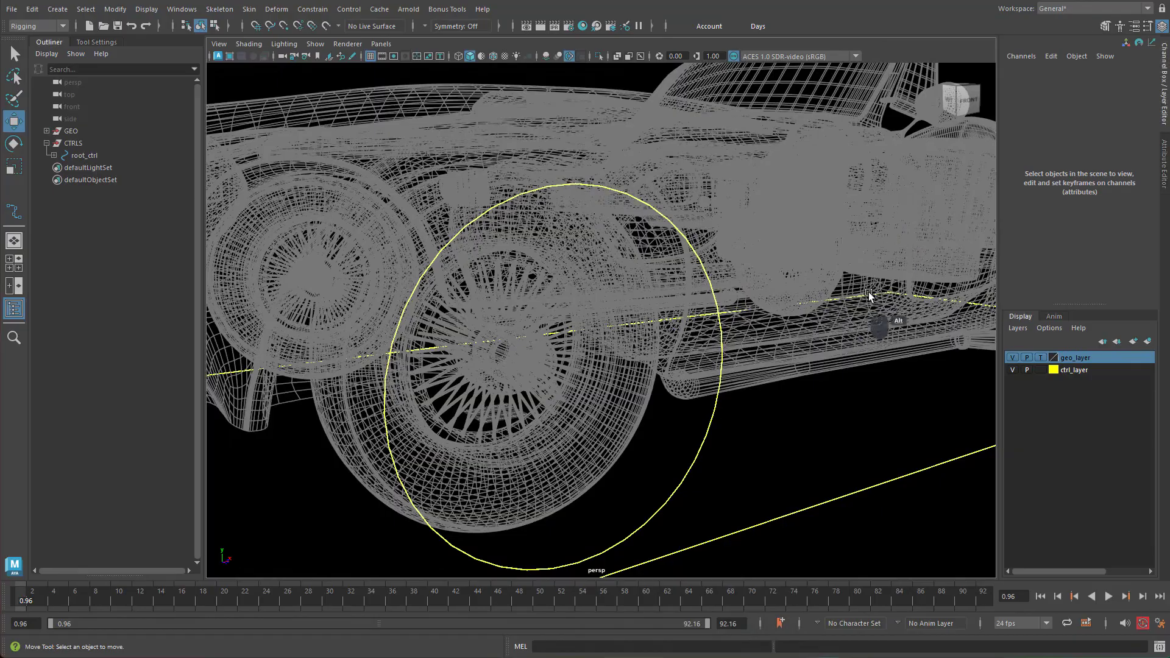
Step: Switch geo_layer from Template to the Reference display type so the car shows shaded but stays unselectable
right_click_drag(870, 296, 830, 300, "alt")
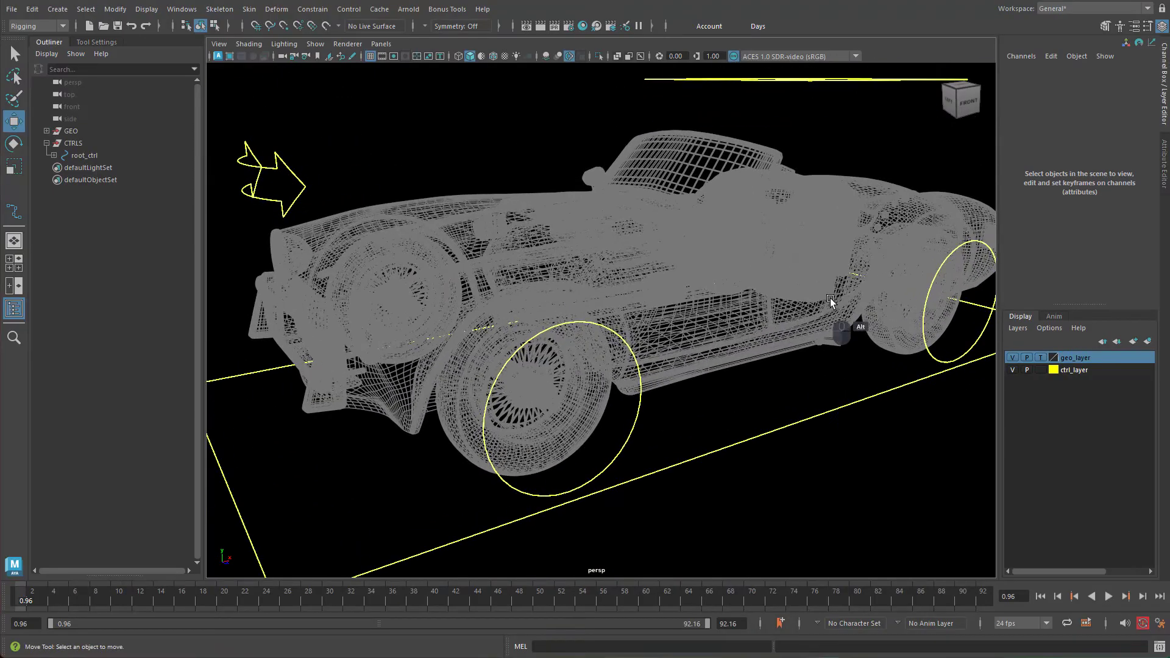
left_click_drag(714, 317, 700, 366, "alt")
left_click_drag(632, 348, 851, 408, "alt")
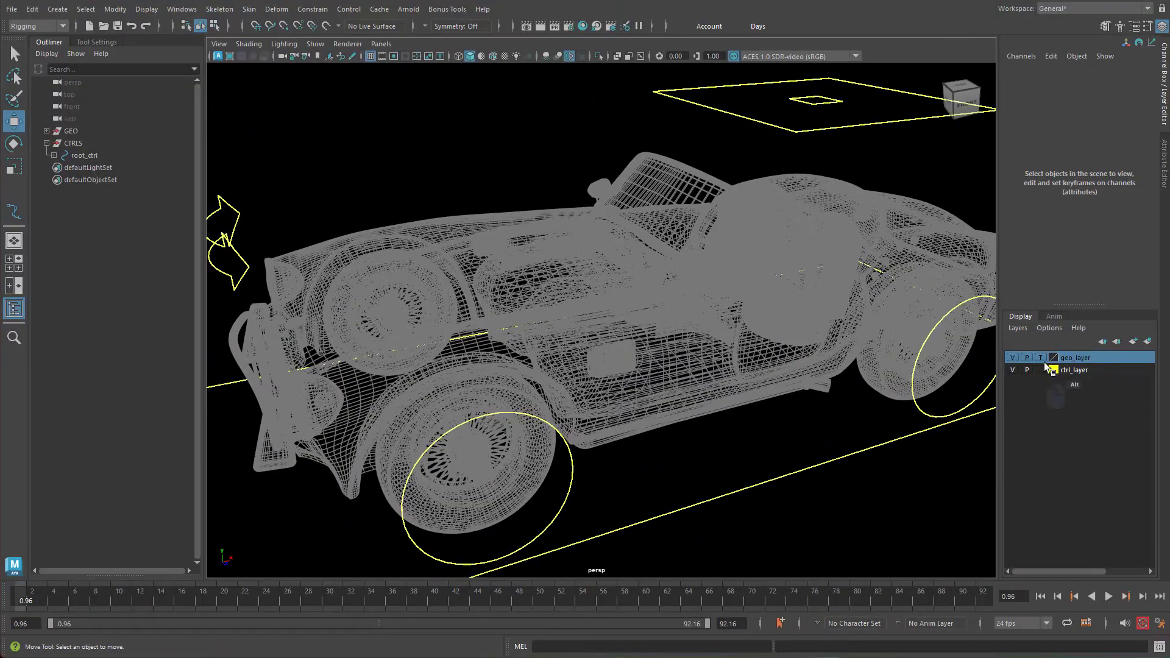
left_click(1042, 358)
mouse_move(736, 430)
left_mouse_down("alt")
mouse_move(692, 430)
mouse_move(727, 422)
left_mouse_up("alt")
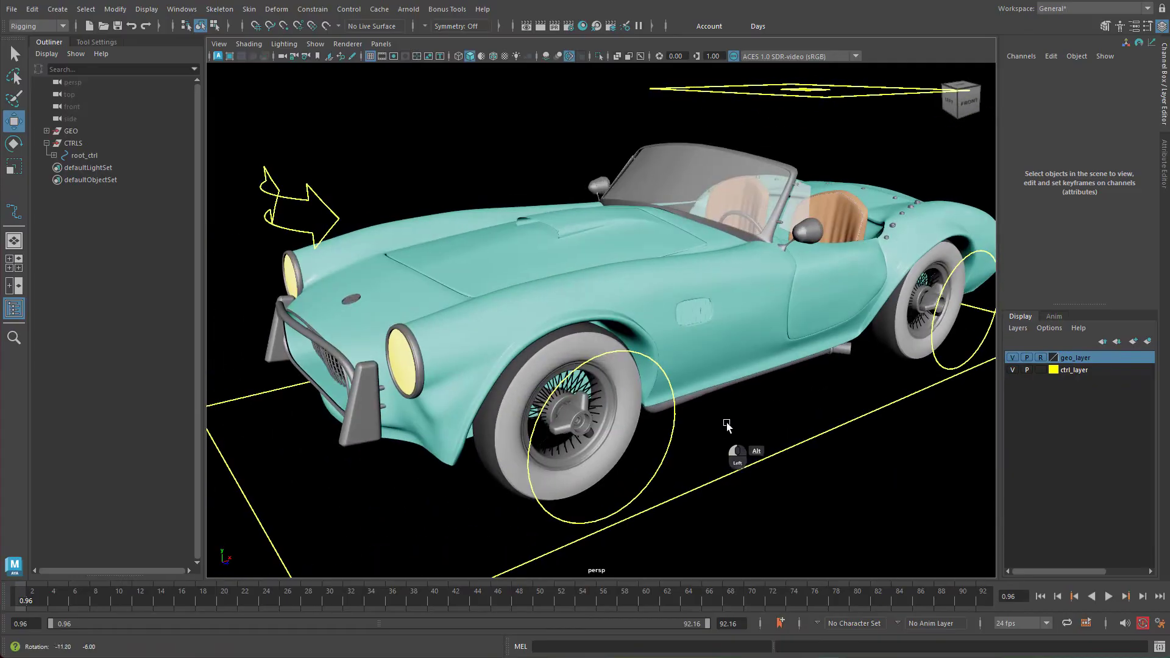
Step: Lighten the 3D view background to a very dark grey in the Color Settings and save the colours
left_click(178, 9)
mouse_move(244, 144)
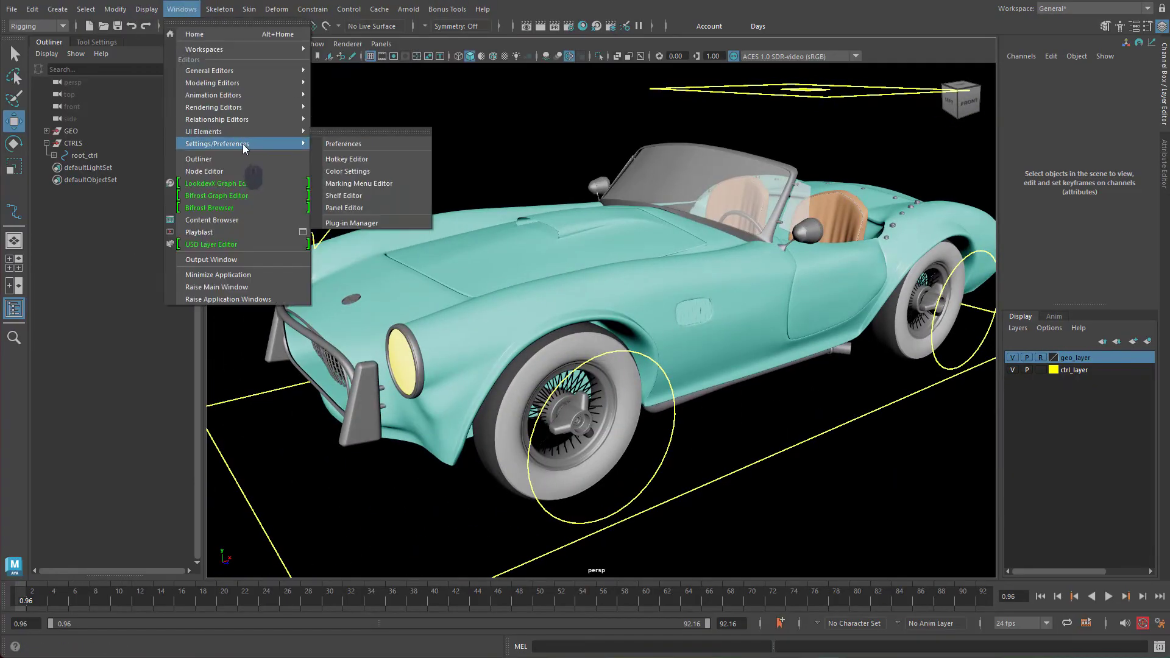
left_click(348, 171)
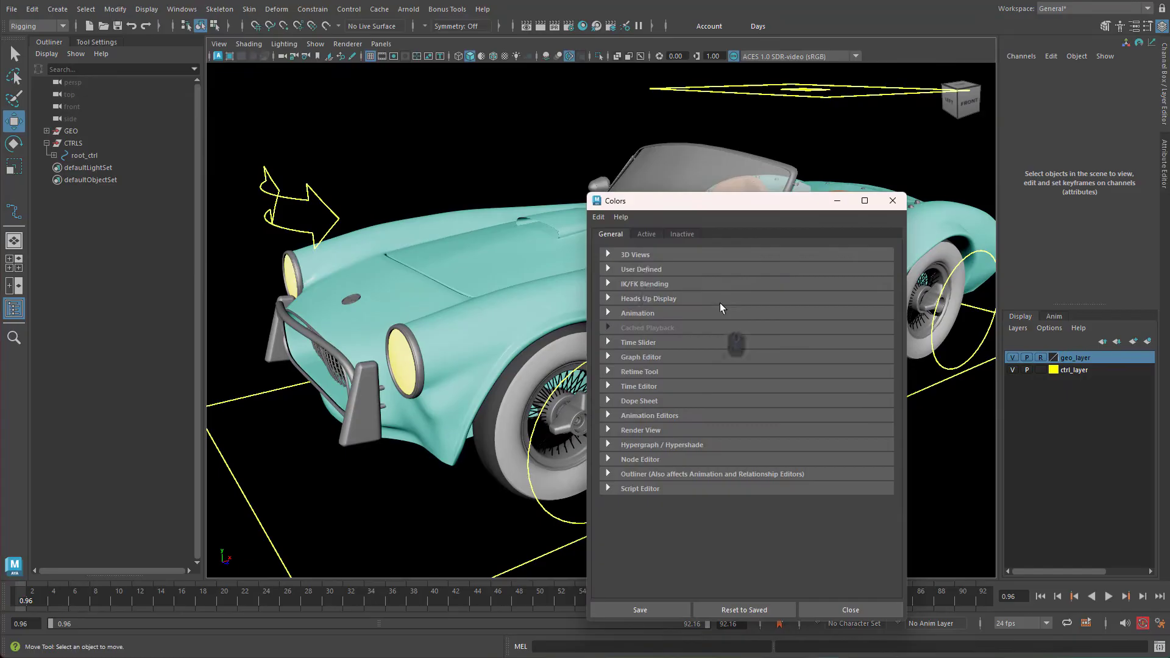
left_click(640, 256)
left_click_drag(761, 267, 771, 268)
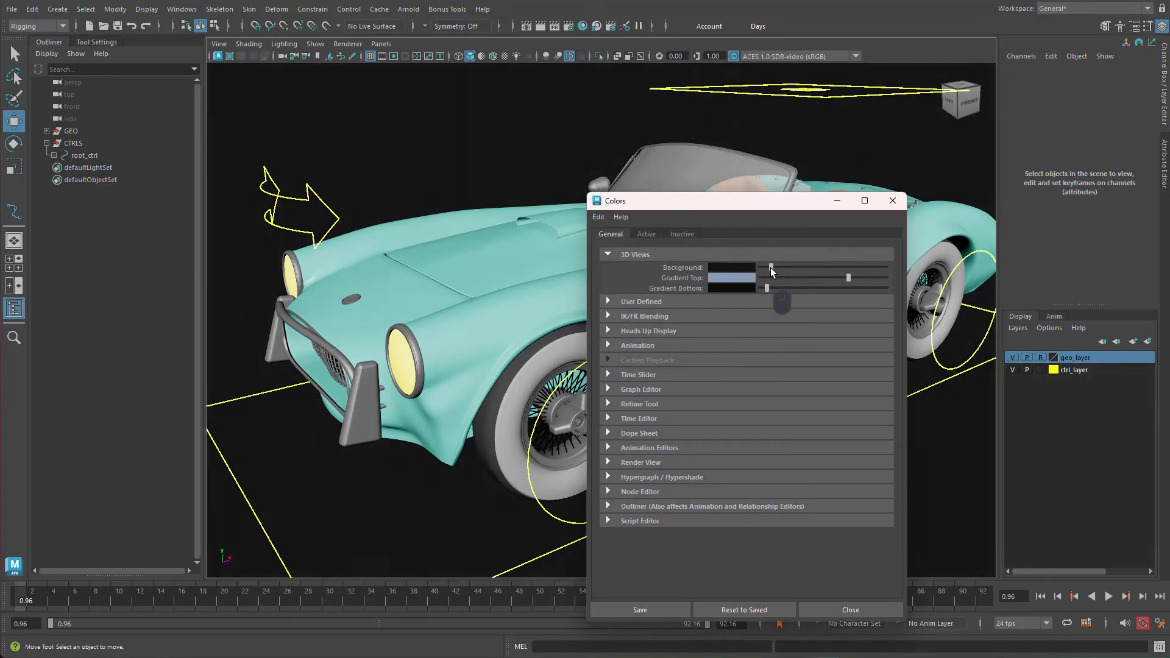
left_click(669, 609)
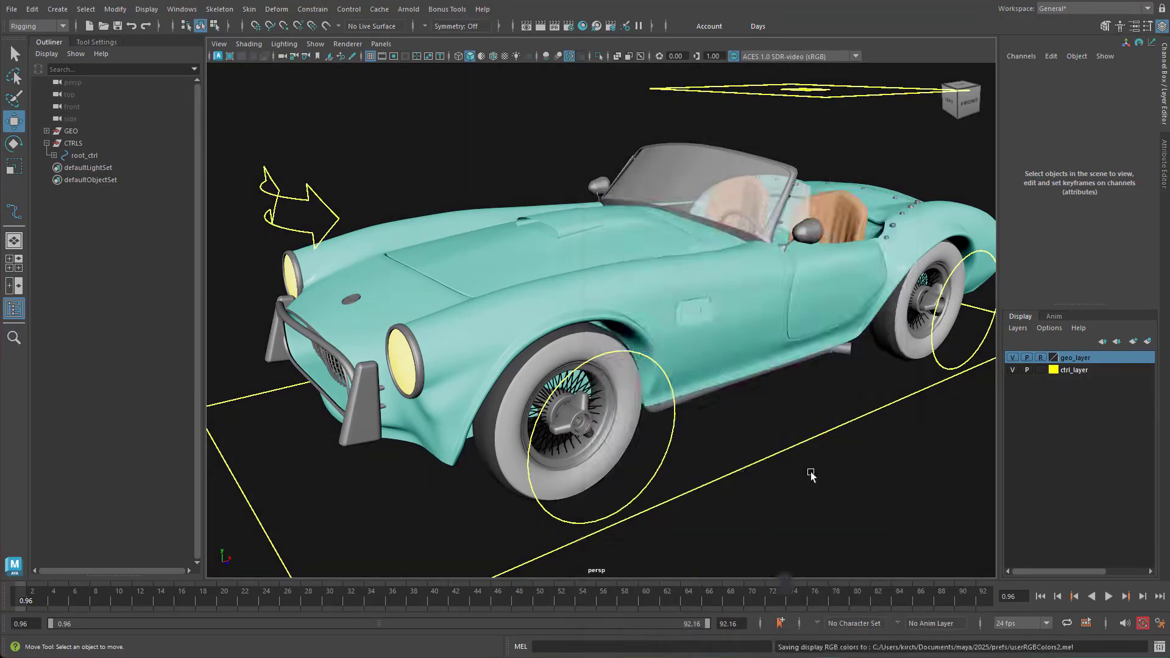
Step: Examine the car and its yellow controls from the front corner and the side against the dark grey background
left_click_drag(731, 274, 806, 273, "alt")
right_click_drag(806, 273, 744, 274, "alt")
mouse_move(744, 274)
left_mouse_down("alt")
mouse_move(780, 282)
mouse_move(734, 292)
left_mouse_up("alt")
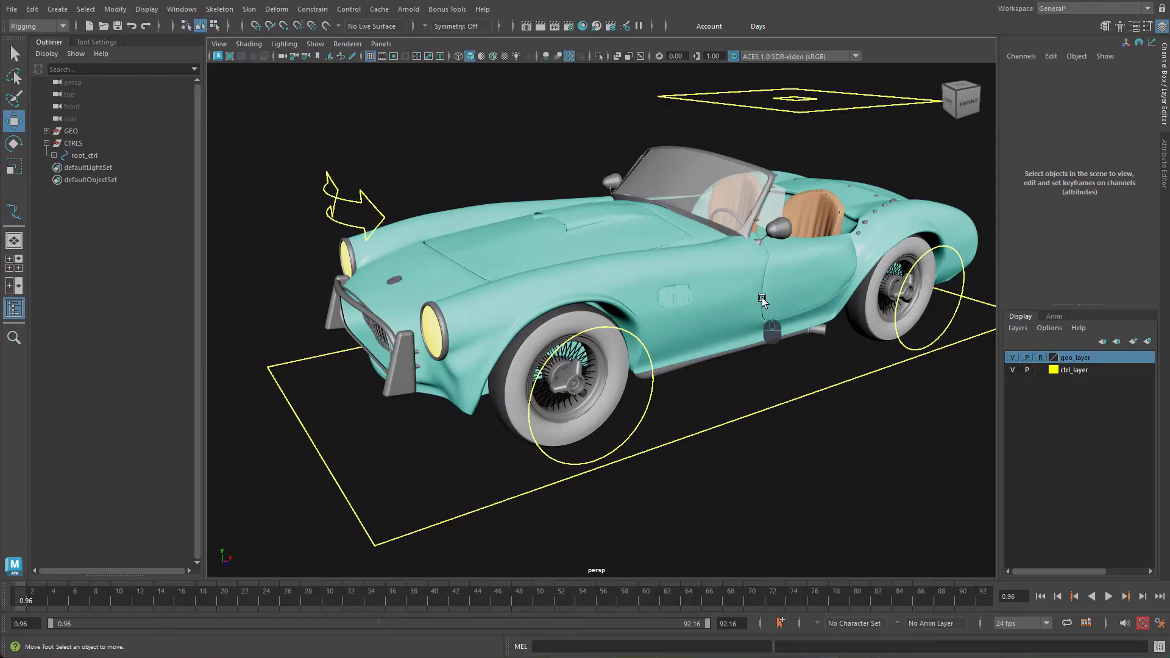
left_click_drag(763, 298, 663, 338, "alt")
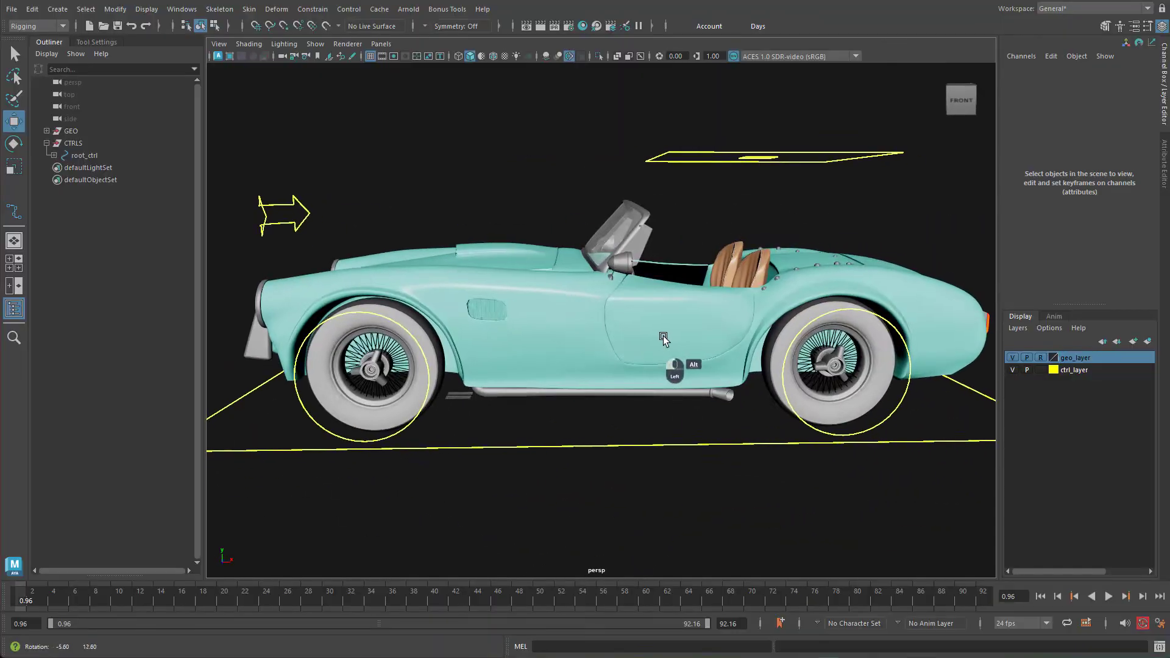
middle_click_drag(662, 337, 653, 307, "alt")
mouse_move(652, 306)
left_mouse_down("alt")
mouse_move(623, 347)
mouse_move(636, 382)
mouse_move(638, 306)
left_mouse_up("alt")
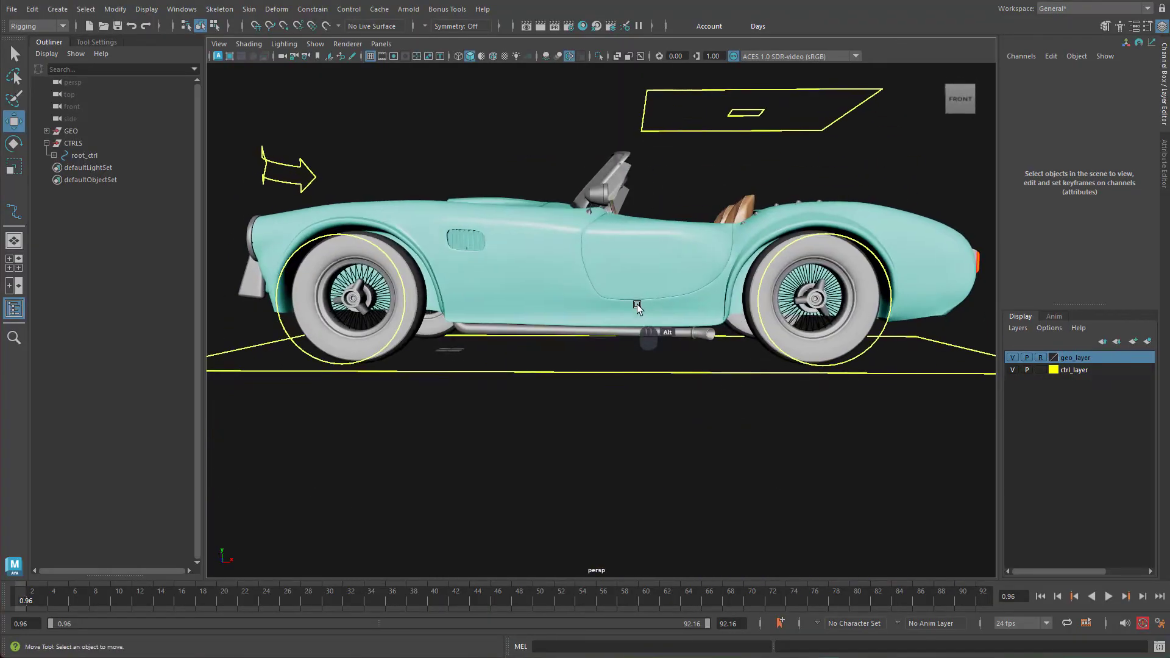
middle_click_drag(637, 306, 635, 324, "alt")
left_click_drag(634, 324, 648, 346, "alt")
Step: Show the car in the front orthographic view and set the grid's length and width to 120 units
key("space")
right_click_drag(745, 352, 429, 331, "alt")
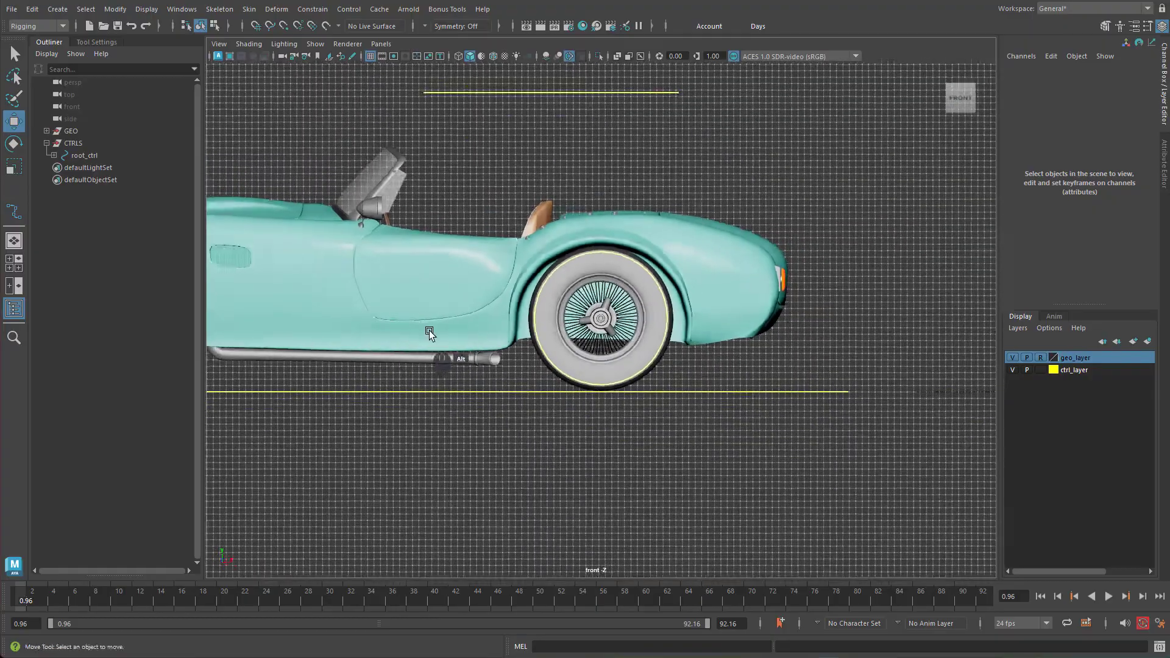
middle_click_drag(302, 352, 548, 343, "alt")
right_click_drag(548, 343, 624, 334, "alt")
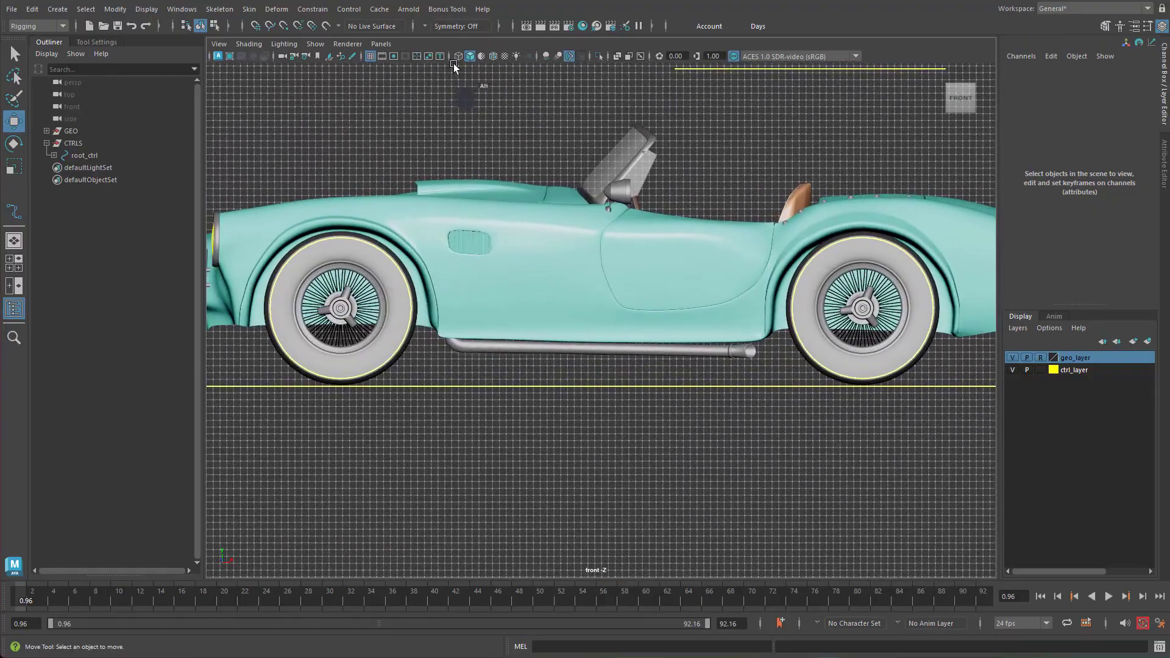
right_click(371, 57)
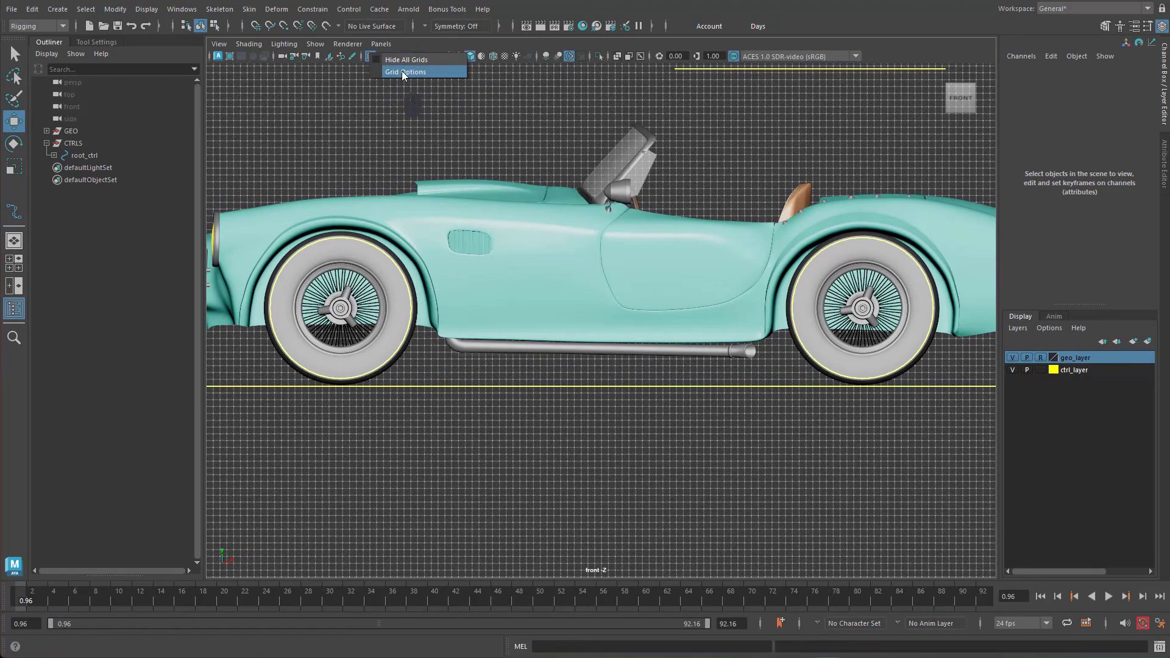
left_click(367, 57)
left_click(367, 56)
right_click(368, 57)
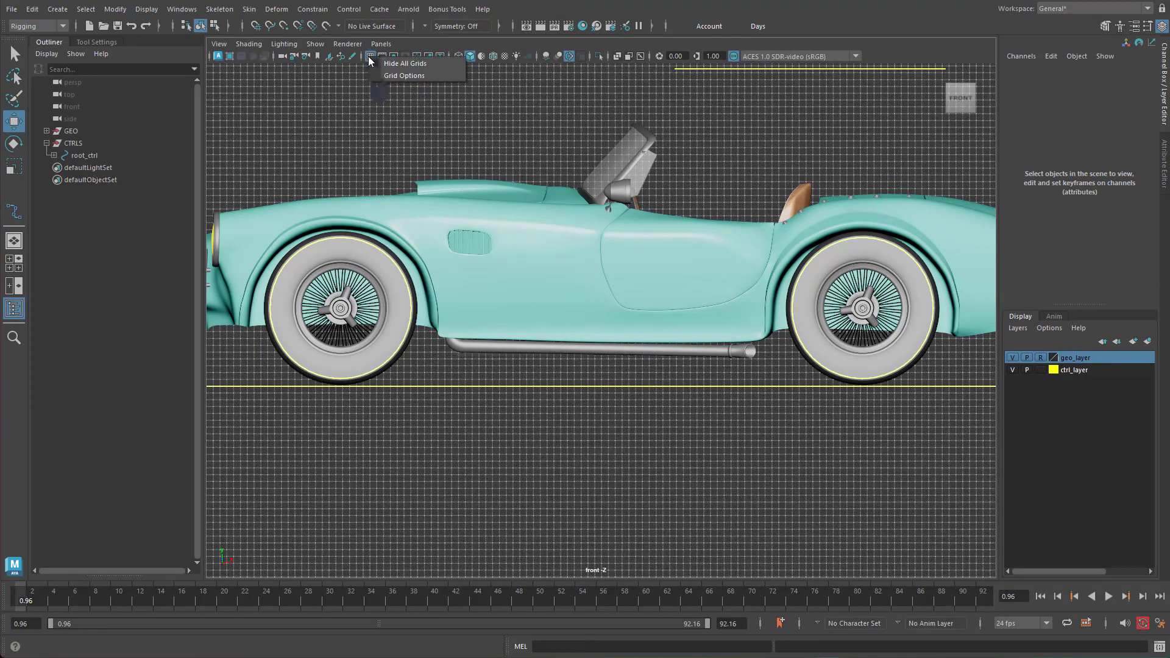
left_click(419, 74)
left_click_drag(407, 142, 757, 160)
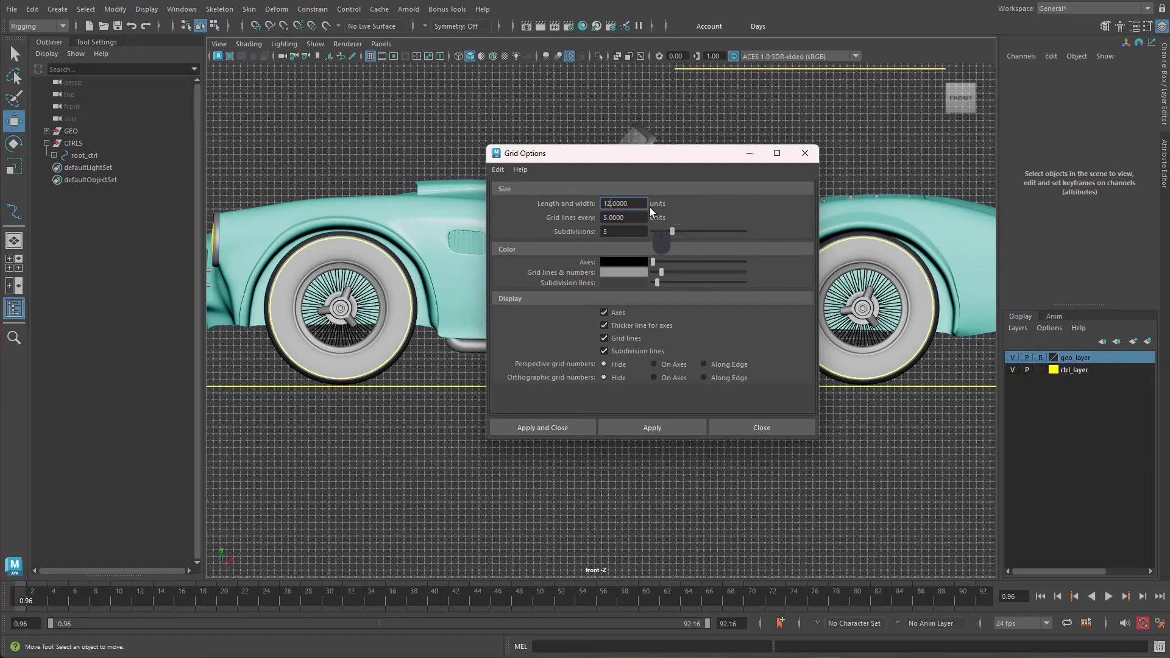
left_click(664, 426)
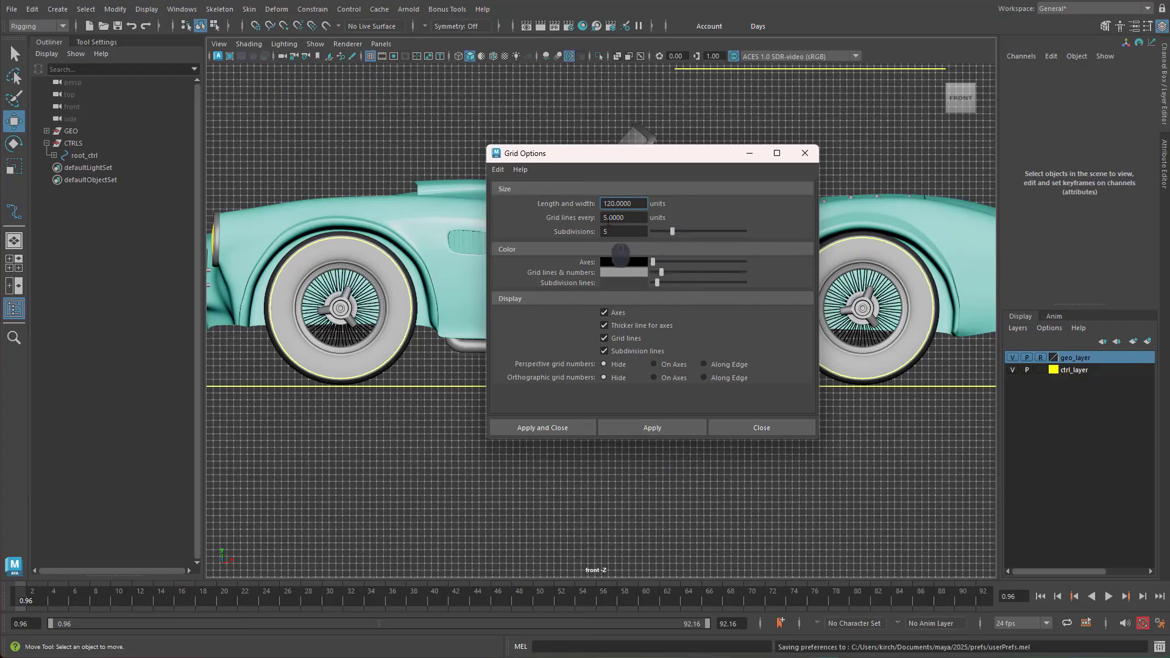
Step: Set the grid lines to every 50 units and apply the change, closing the Grid Options
left_click(607, 218)
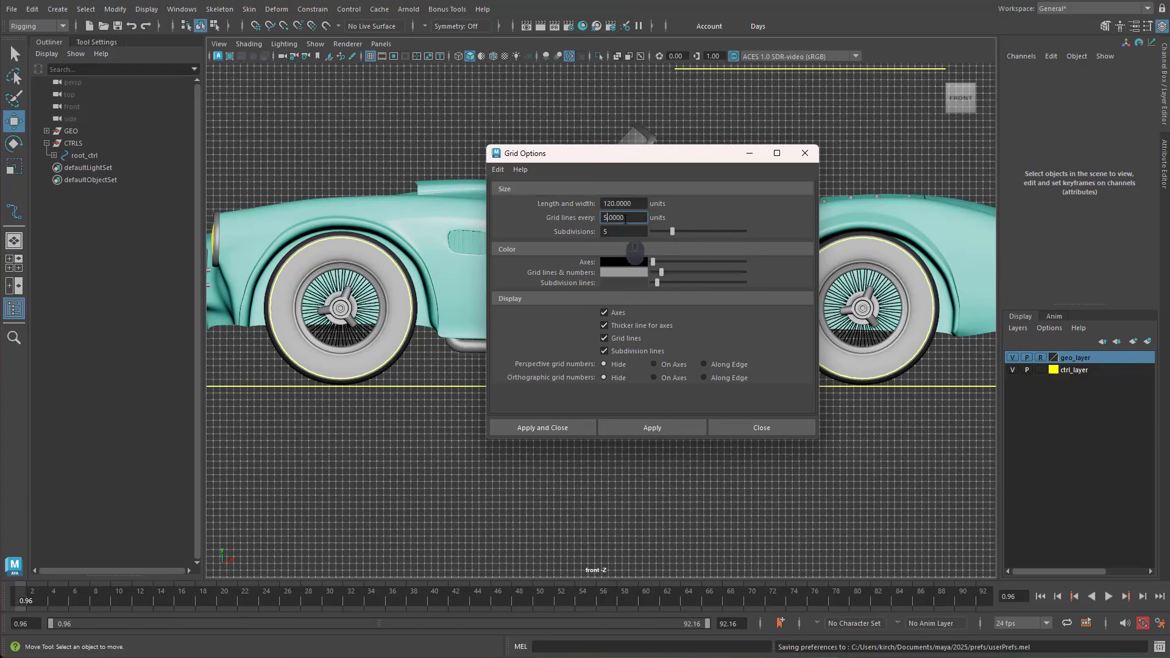
type("0")
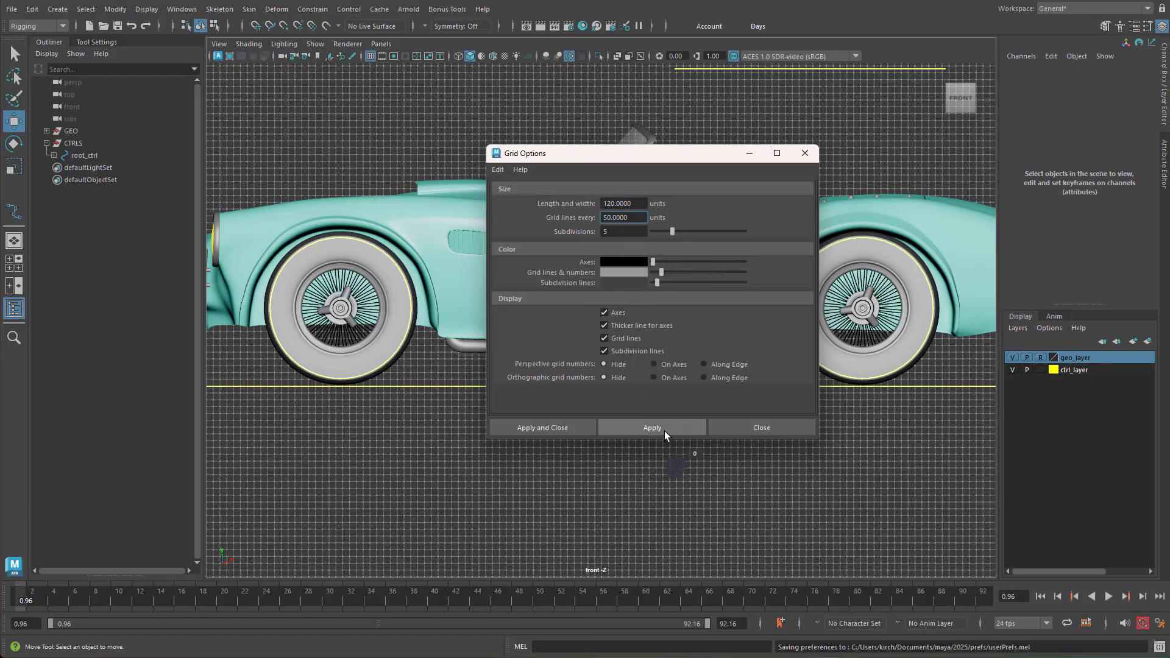
left_click(664, 431)
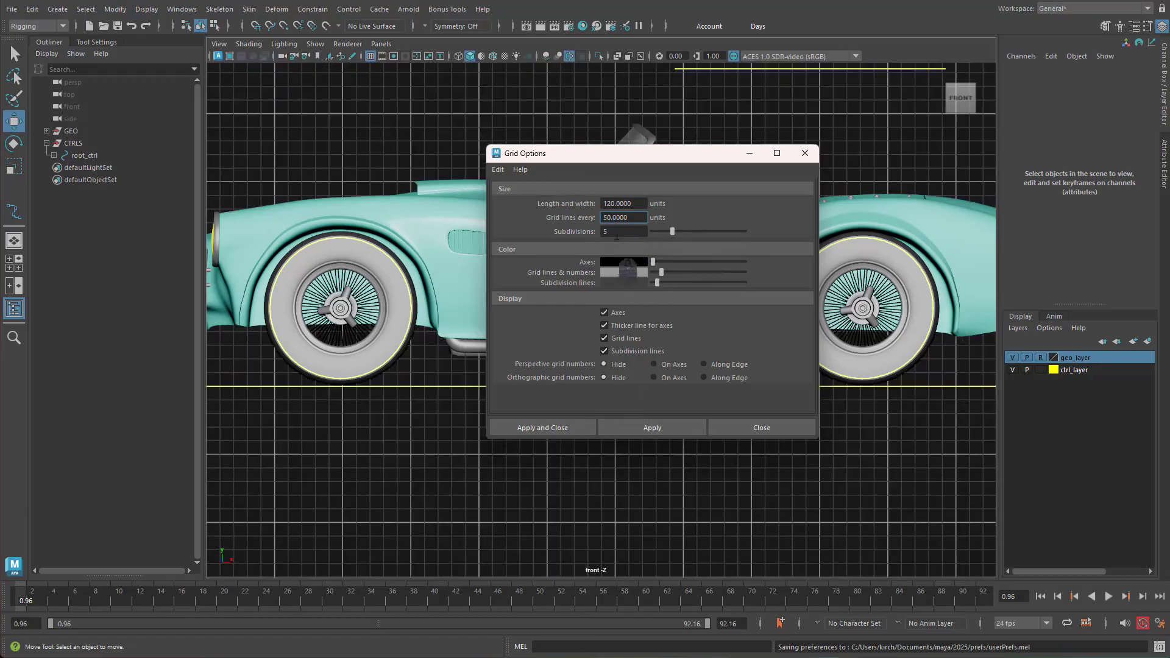
left_click(559, 426)
right_click_drag(755, 323, 634, 308, "alt")
mouse_move(725, 314)
middle_mouse_down("alt")
mouse_move(791, 289)
mouse_move(523, 295)
mouse_move(738, 327)
middle_mouse_up("alt")
mouse_move(668, 321)
right_mouse_down("alt")
mouse_move(691, 324)
mouse_move(685, 316)
right_mouse_up("alt")
middle_click_drag(682, 317, 651, 316, "alt")
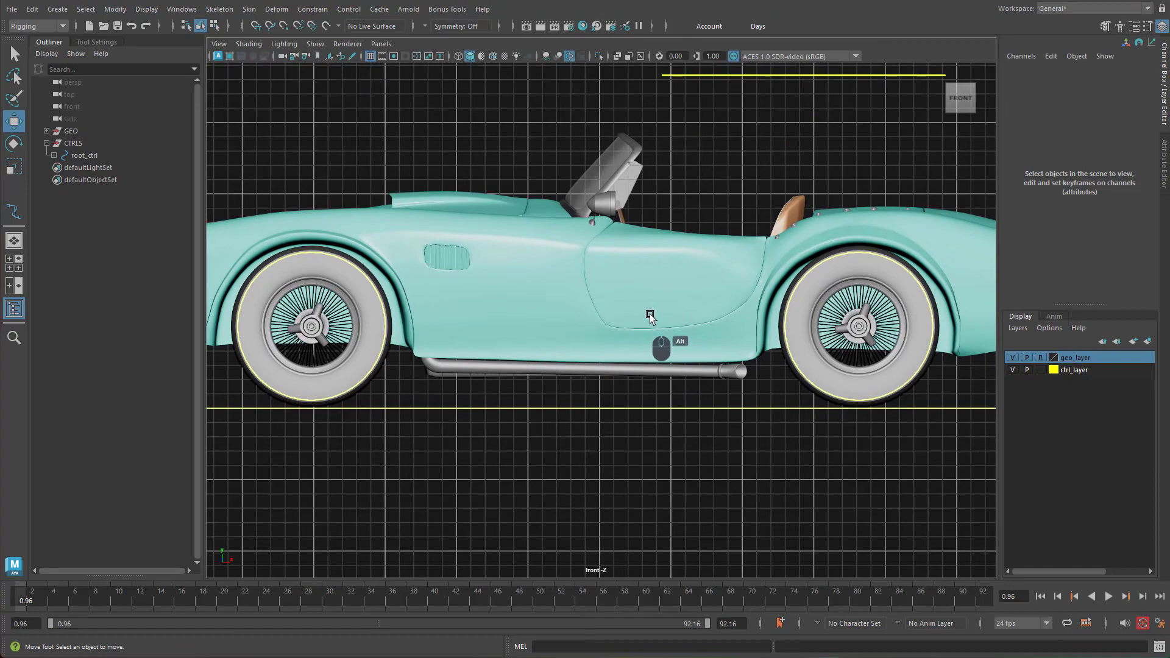
Step: Set the grid axes colour to blue in the Grid Options, apply it and close the window
right_click(368, 59)
left_click(427, 77)
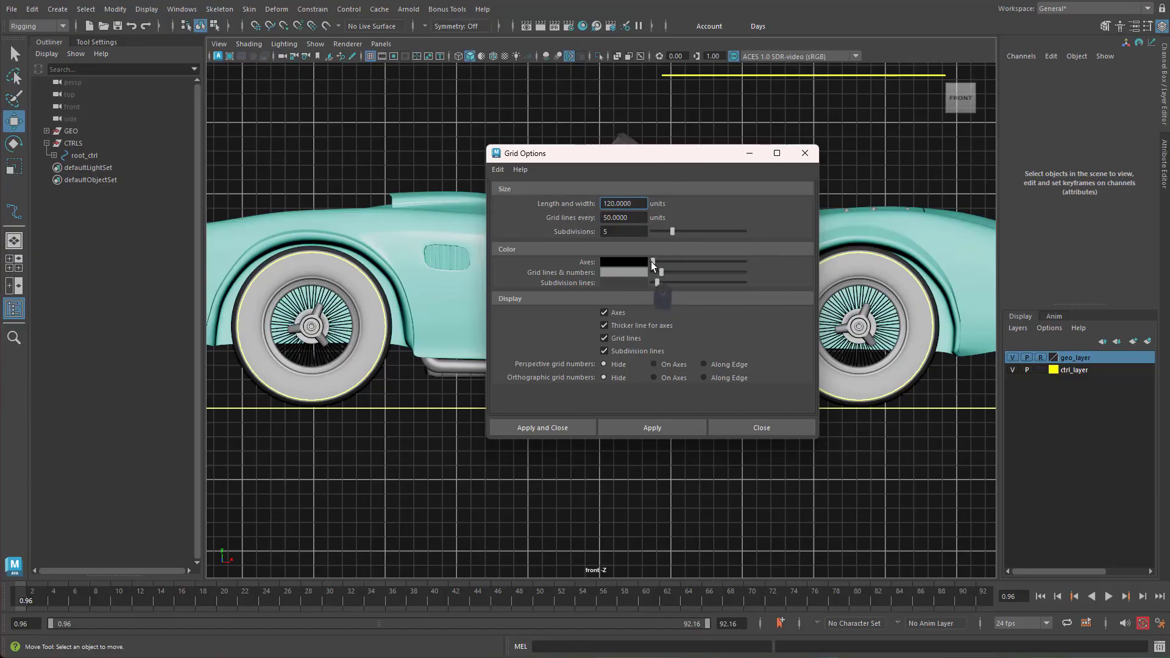
left_click_drag(653, 262, 682, 263)
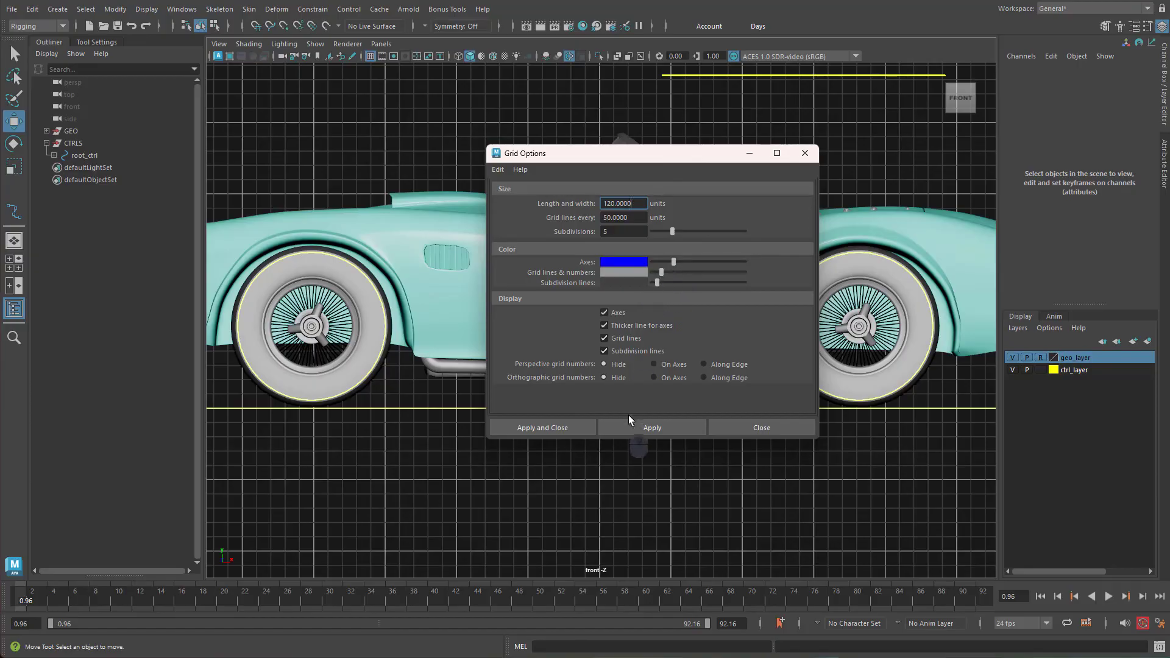
left_click(649, 426)
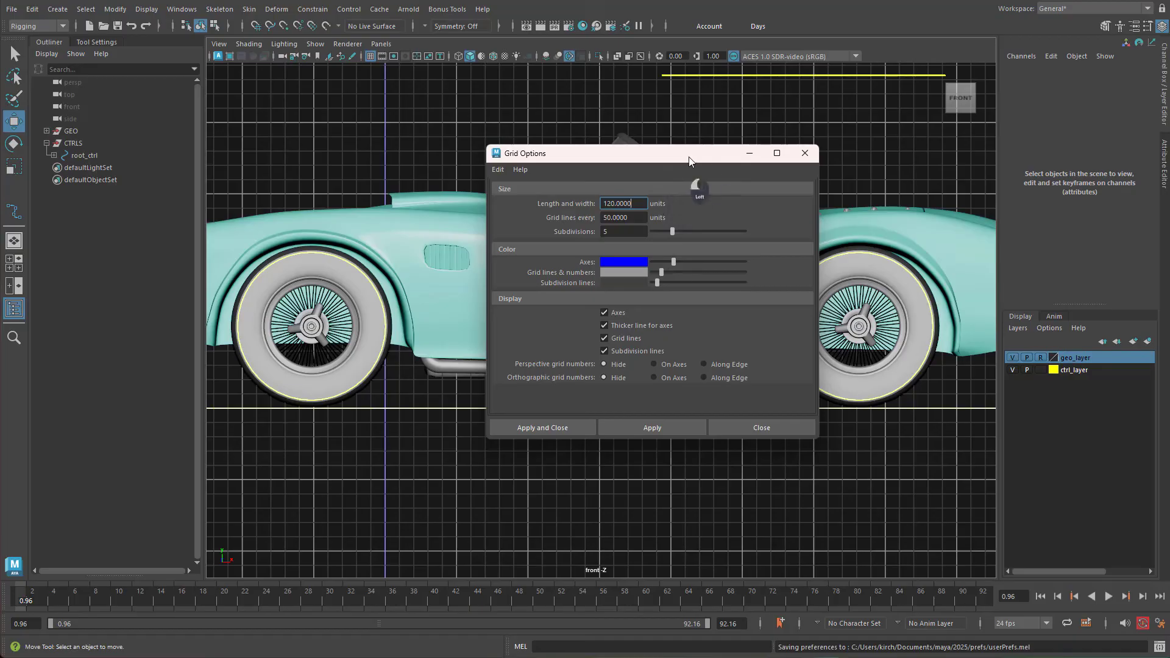
left_click(805, 153)
Step: Examine the grid and its blue axes beneath the car in the perspective and front views
middle_click_drag(484, 309, 683, 301, "alt")
right_click_drag(482, 338, 311, 353, "alt")
middle_click_drag(639, 360, 596, 361, "alt")
key("space")
left_click_drag(597, 361, 617, 324)
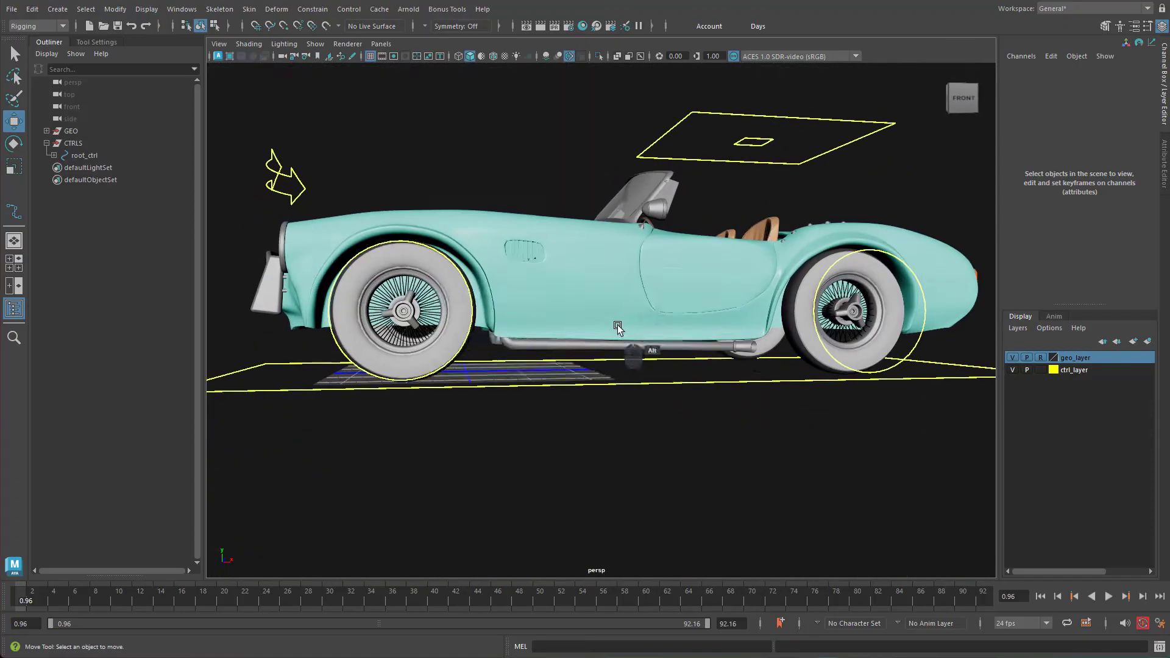
key("space")
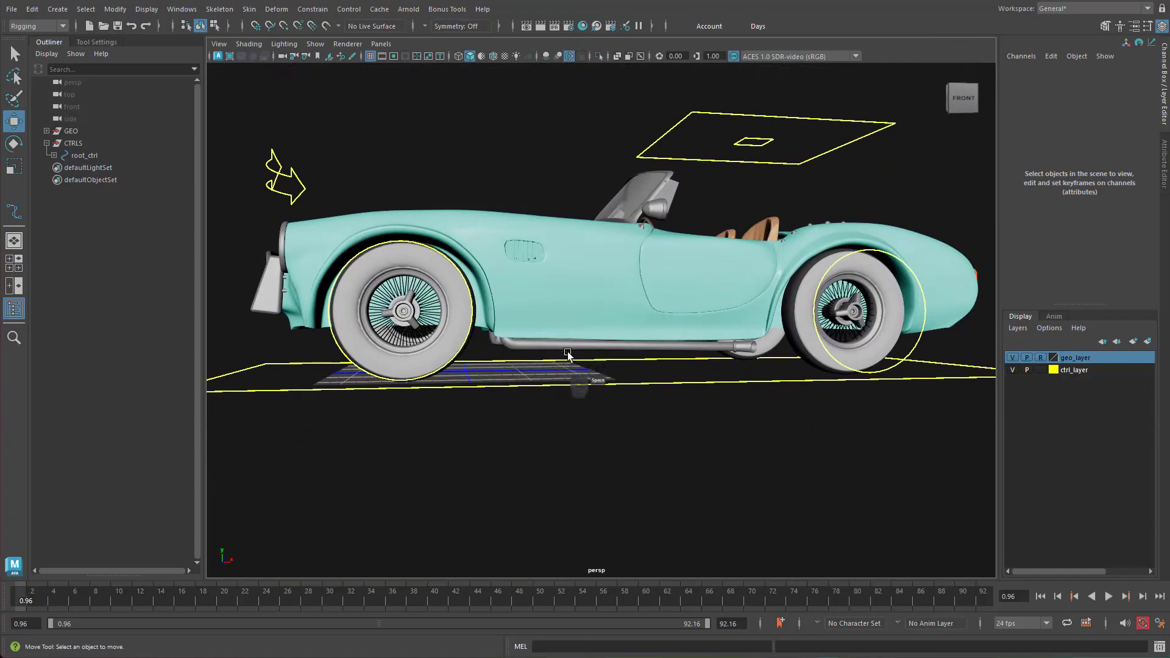
key("space")
left_click_drag(571, 365, 575, 397)
middle_click_drag(584, 367, 644, 322, "alt")
right_click_drag(644, 322, 947, 375, "alt")
right_click_drag(628, 405, 716, 397, "alt")
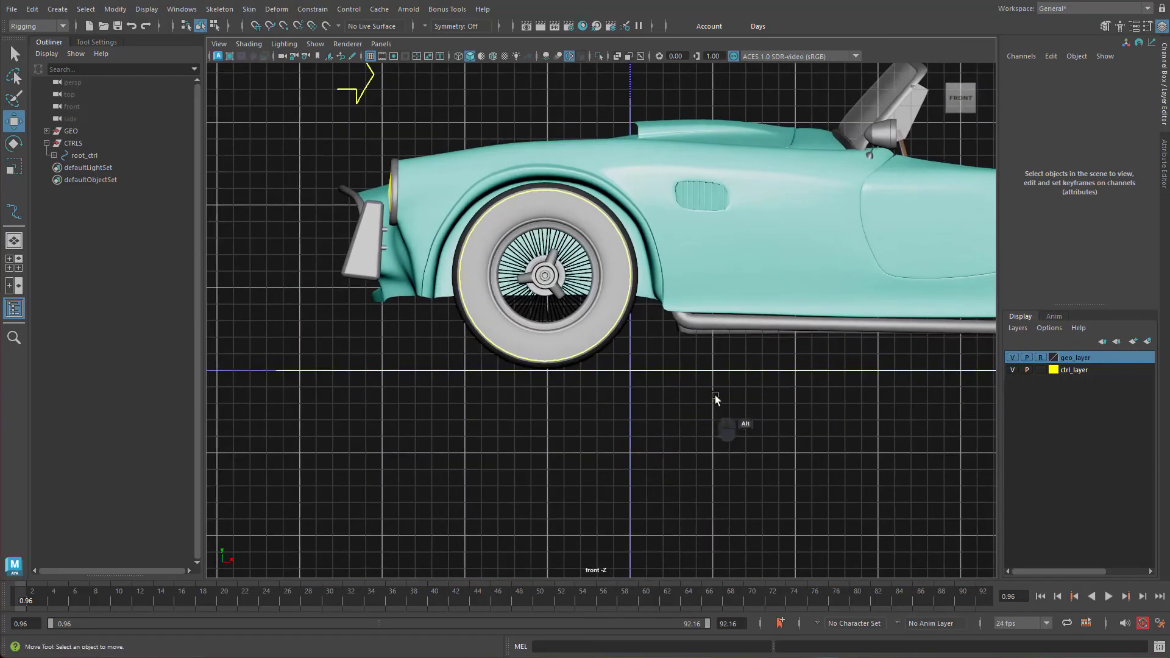
middle_click_drag(716, 398, 672, 387, "alt")
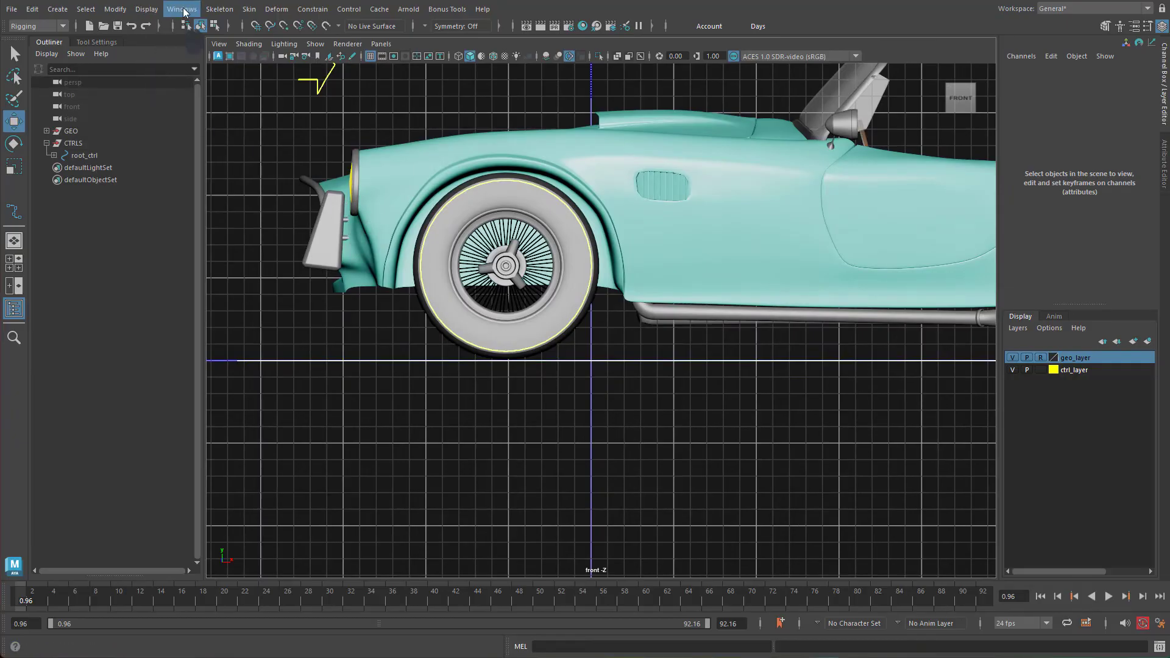
Step: Create a single joint with the Joint Tool, snapped to the grid on the ground line beneath the car's middle at X 200
left_click(223, 11)
left_click(250, 41)
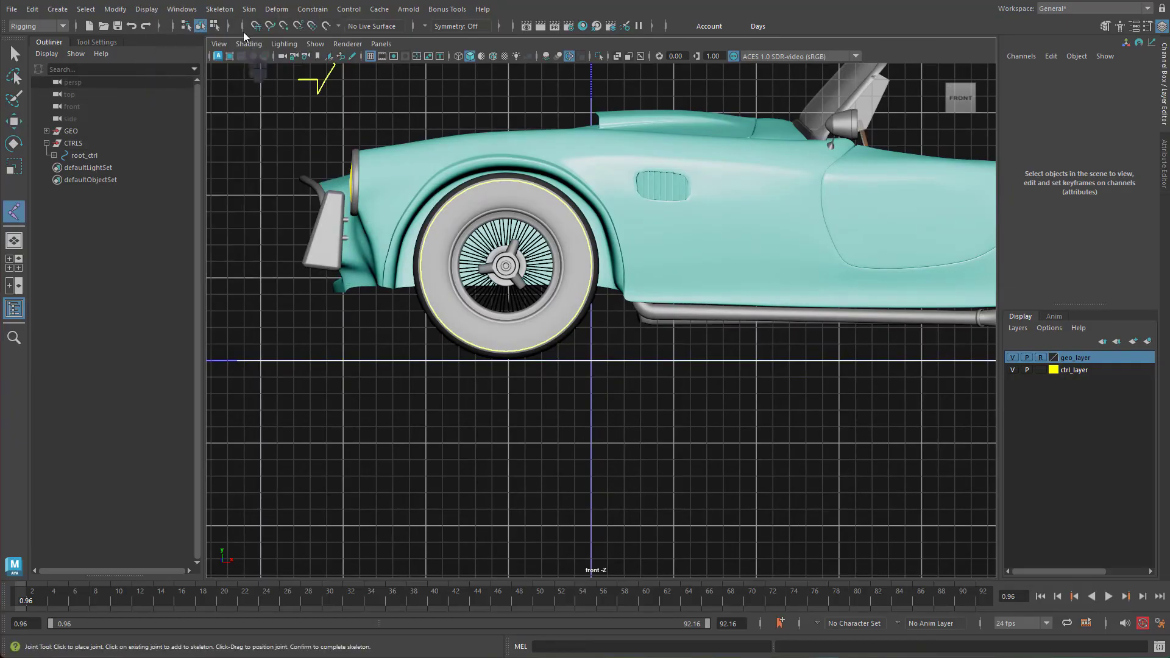
left_click(222, 11)
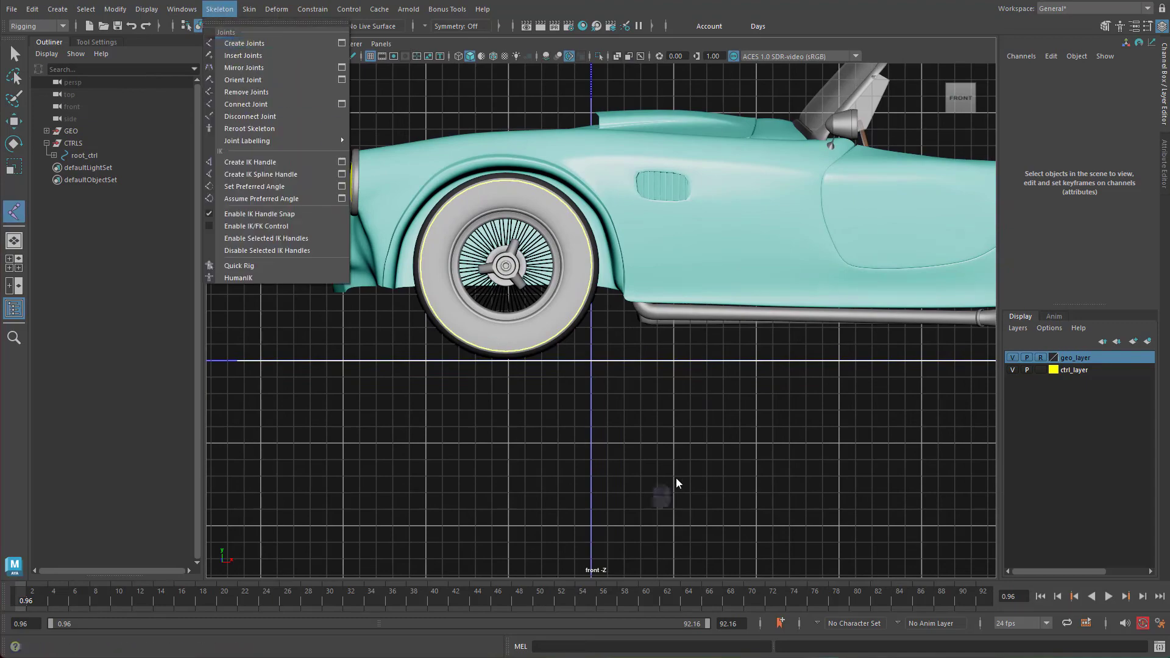
middle_click_drag(778, 410, 723, 449, "alt")
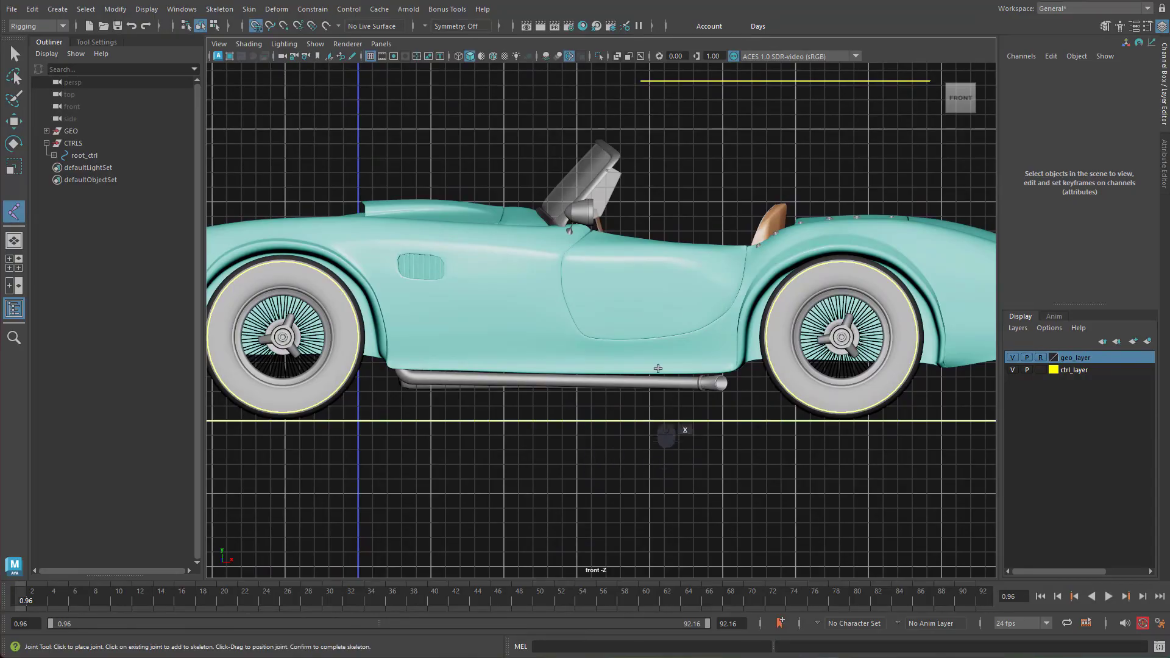
left_click(650, 420)
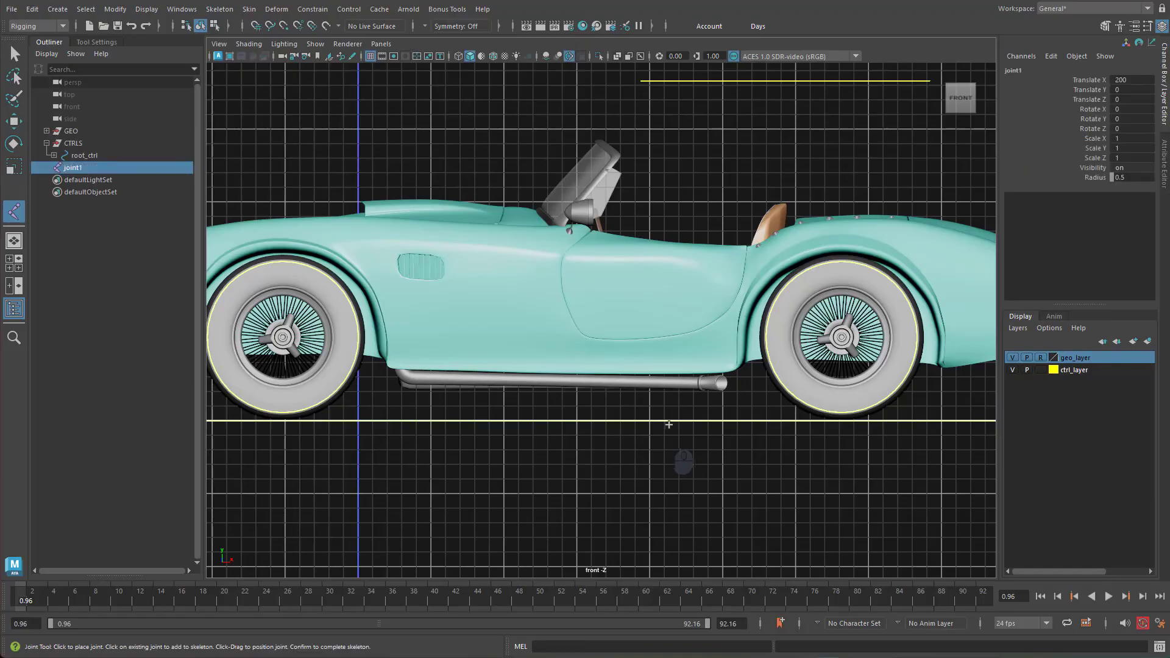
key("w")
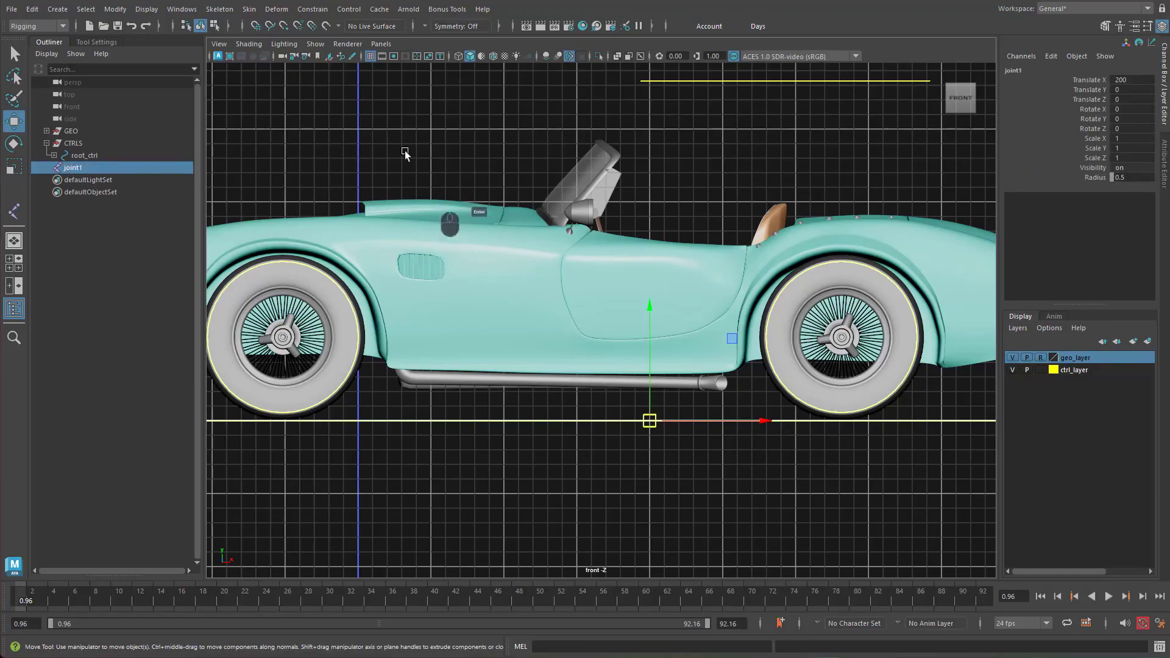
Step: Check whether joints are enabled in the viewport's display filters and pick the new joint
left_click(317, 44)
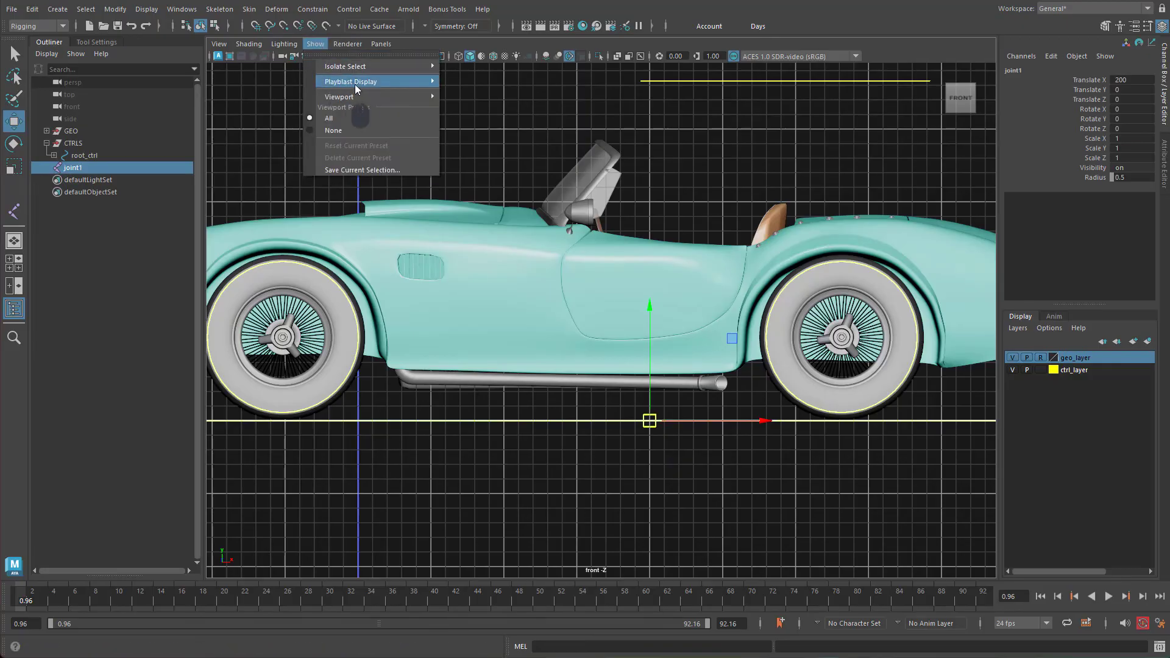
mouse_move(360, 87)
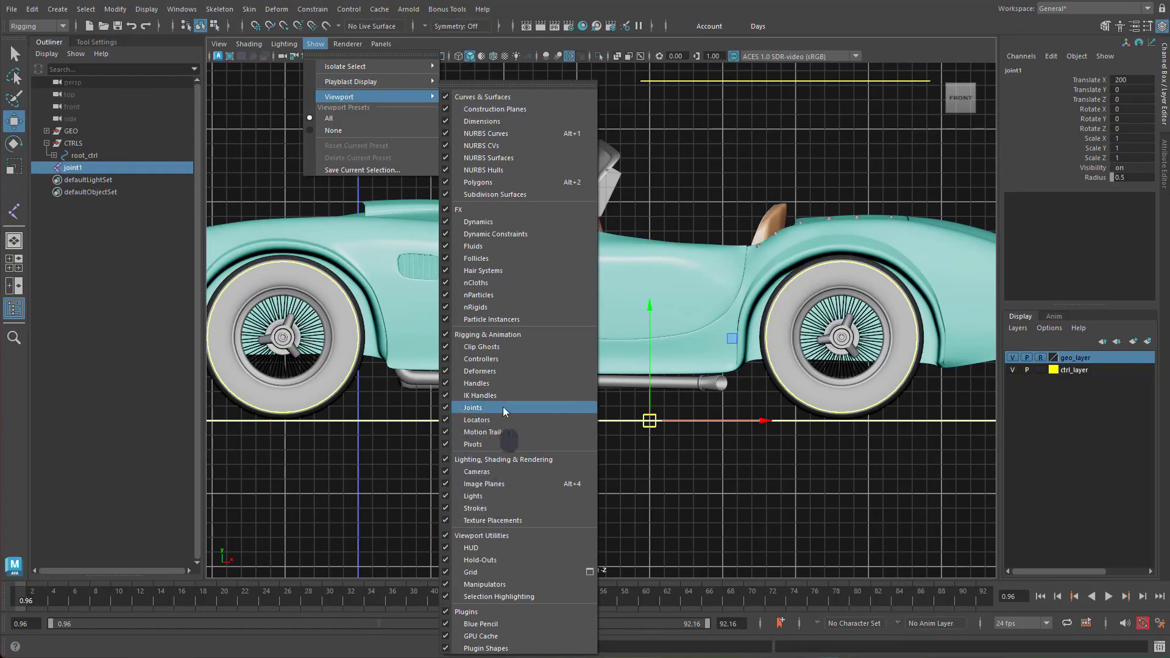
left_click(76, 172)
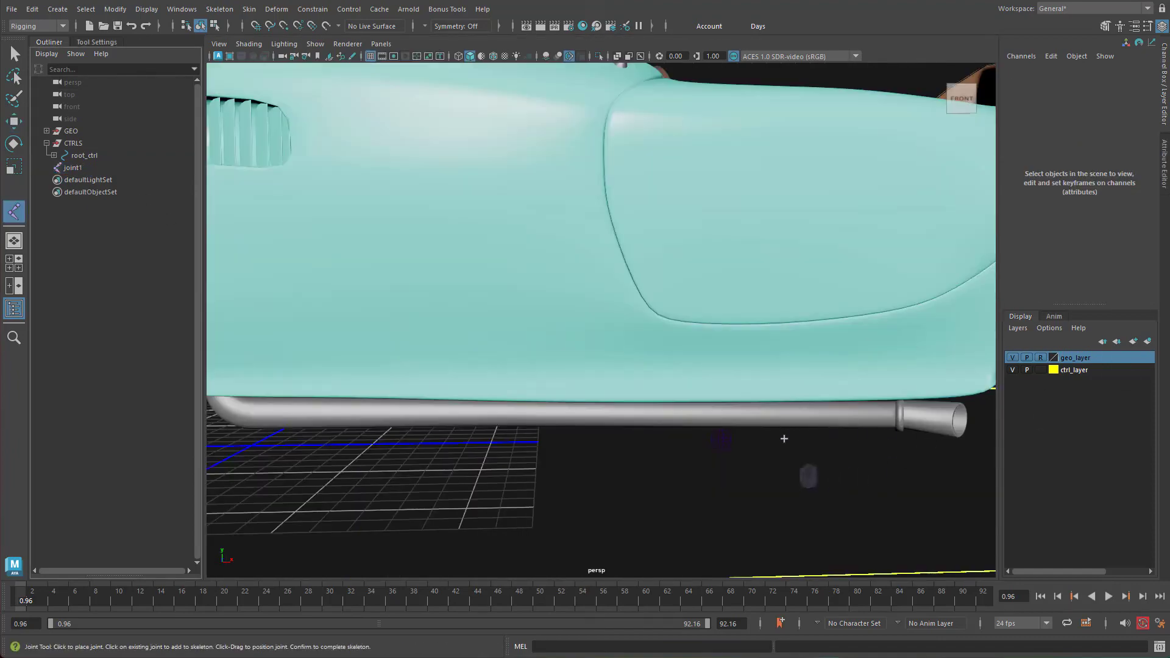
Step: Lighten the 3D views' background to a medium grey in the Color Settings and save the colours
left_click_drag(788, 448, 901, 456, "alt")
middle_click_drag(901, 456, 799, 438, "alt")
left_click_drag(805, 436, 766, 434, "alt")
middle_click_drag(765, 434, 805, 439, "alt")
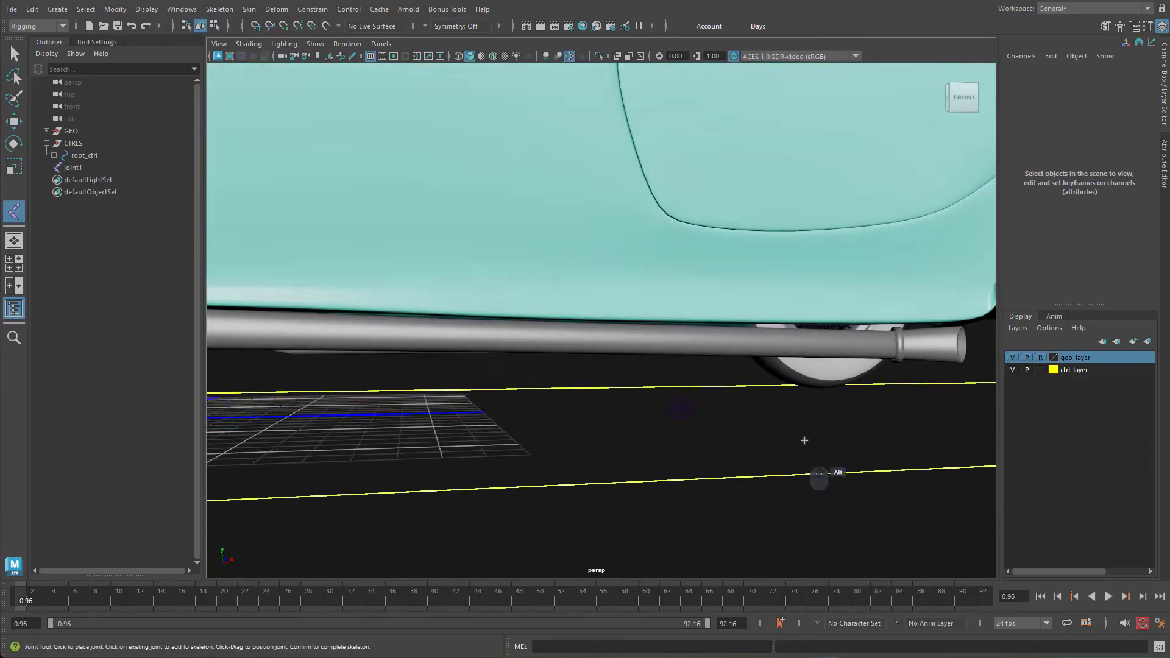
left_click_drag(805, 439, 789, 441, "alt")
middle_click_drag(753, 443, 763, 404, "alt")
left_click_drag(766, 400, 780, 413, "alt")
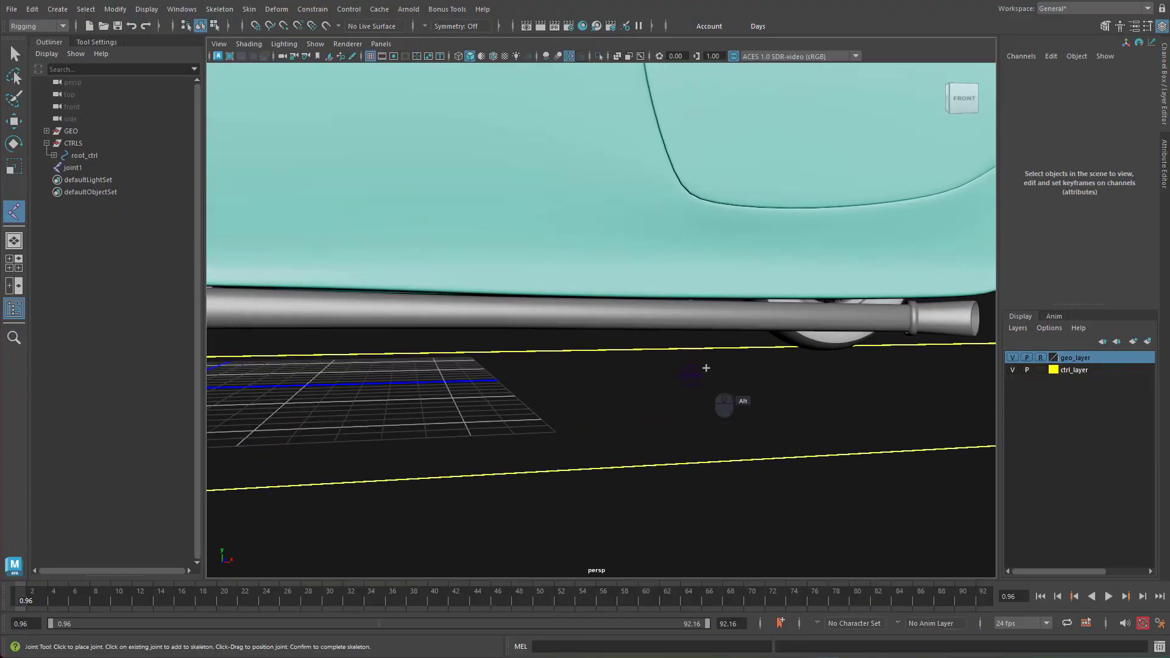
left_click(182, 8)
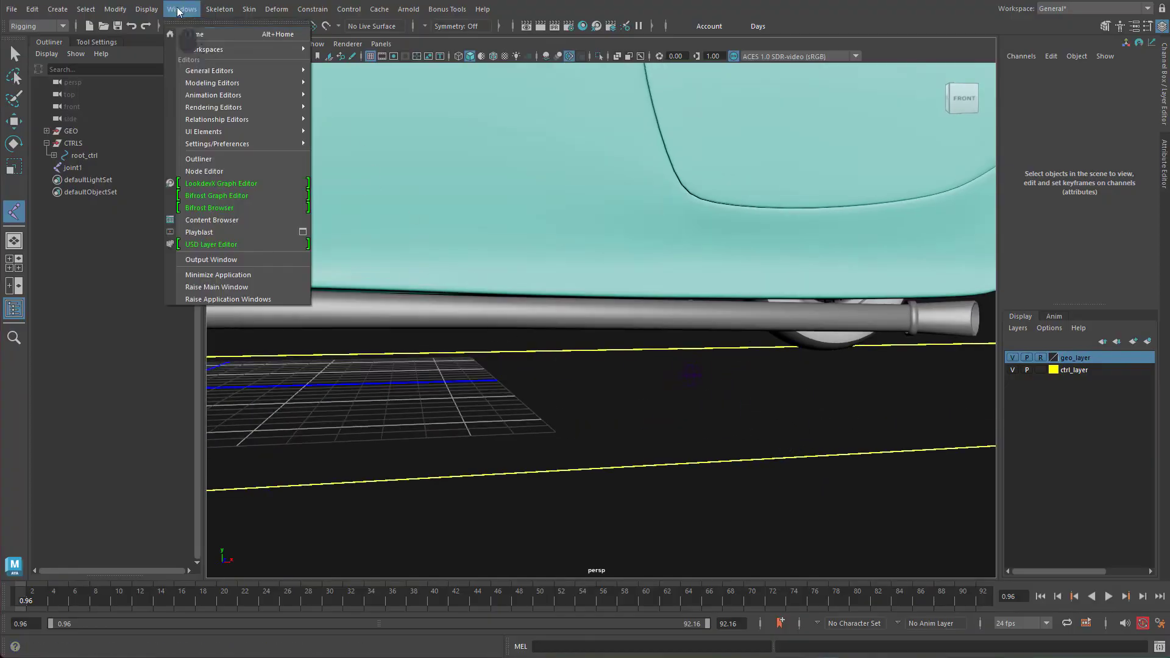
mouse_move(240, 141)
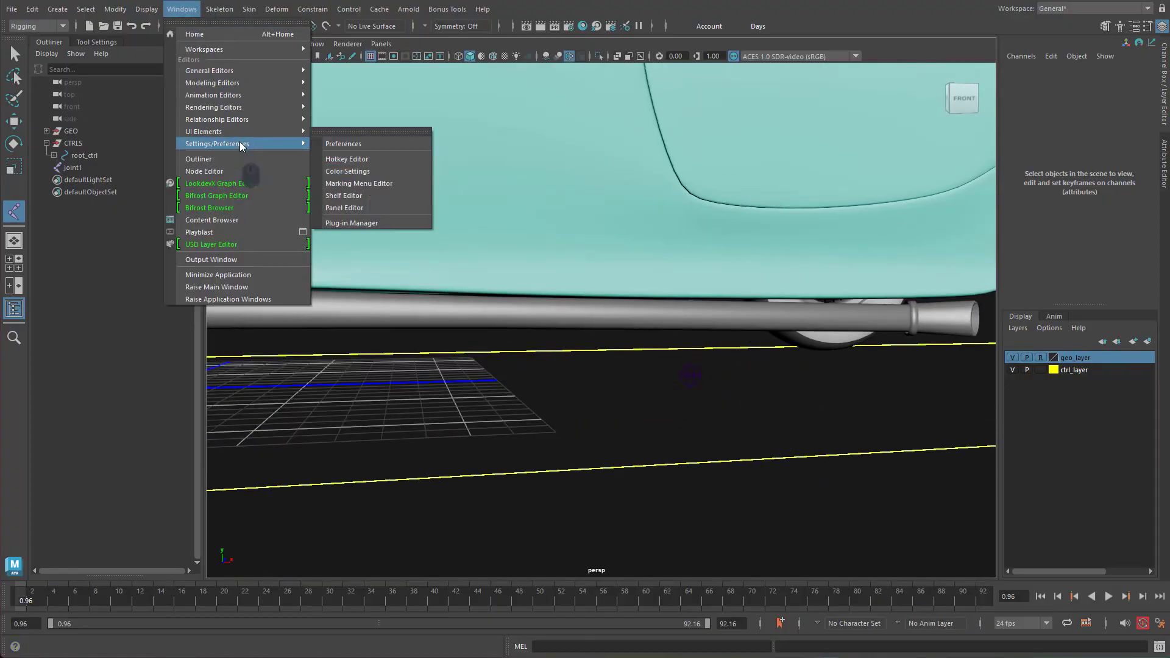
left_click(362, 171)
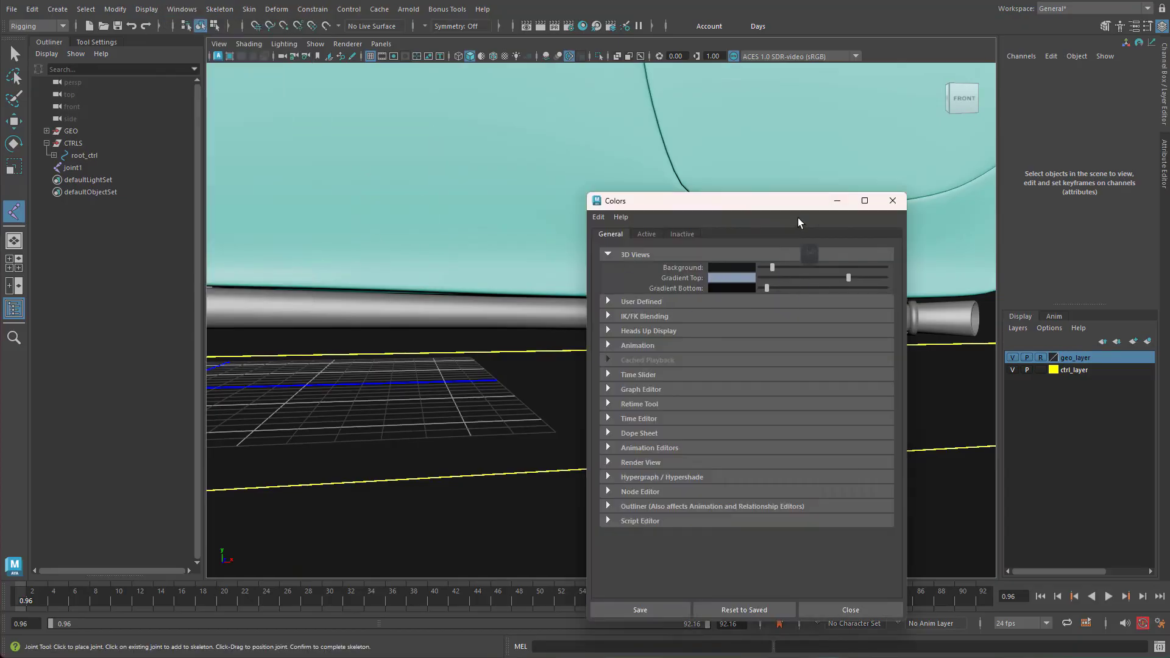
left_click_drag(795, 202, 1003, 159)
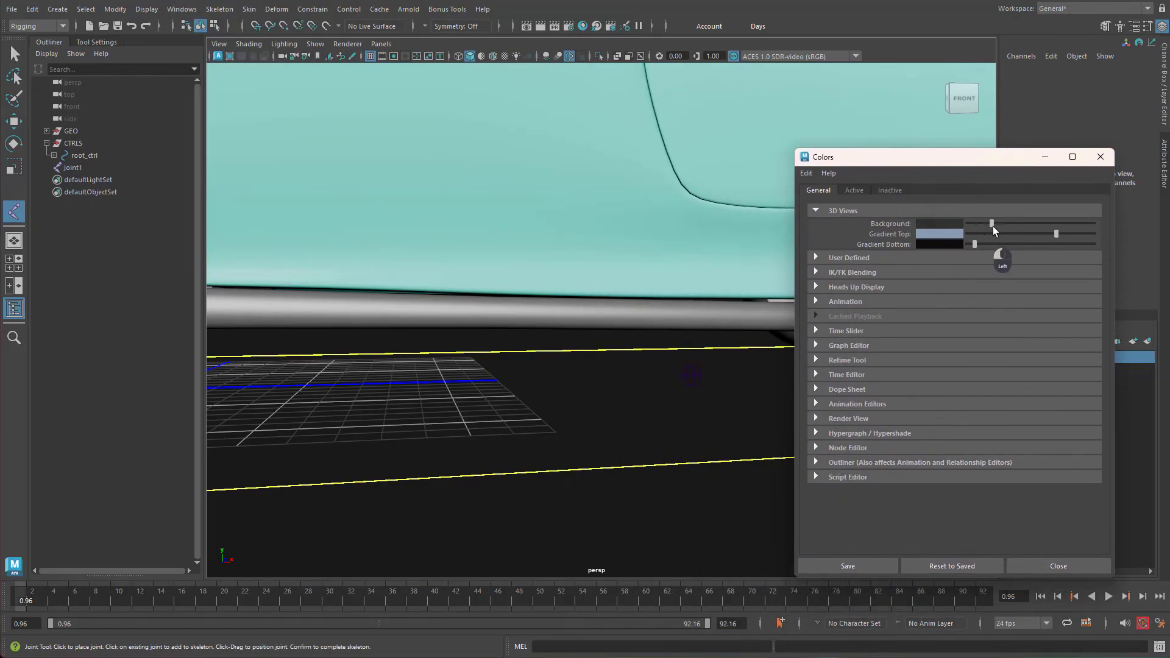
left_click_drag(993, 225, 1002, 225)
left_click(877, 565)
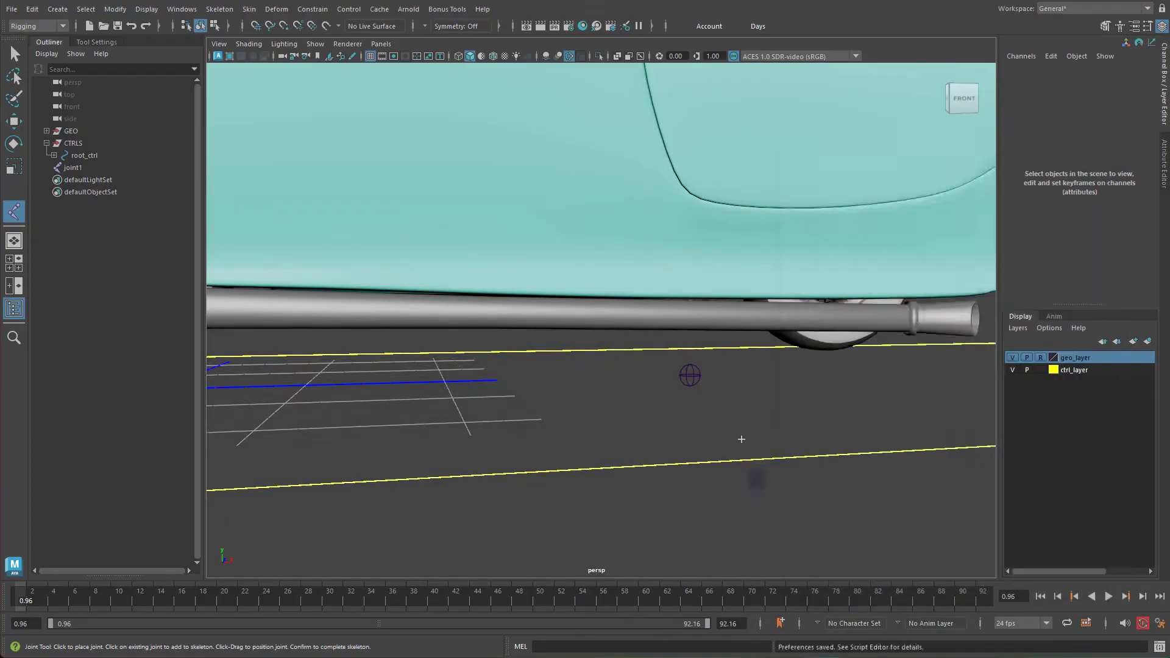
Step: Set the joint display size to 10.00 and close its dialog
right_click_drag(837, 417, 700, 435, "alt")
mouse_move(776, 376)
left_mouse_down("alt")
mouse_move(802, 385)
mouse_move(792, 389)
left_mouse_up("alt")
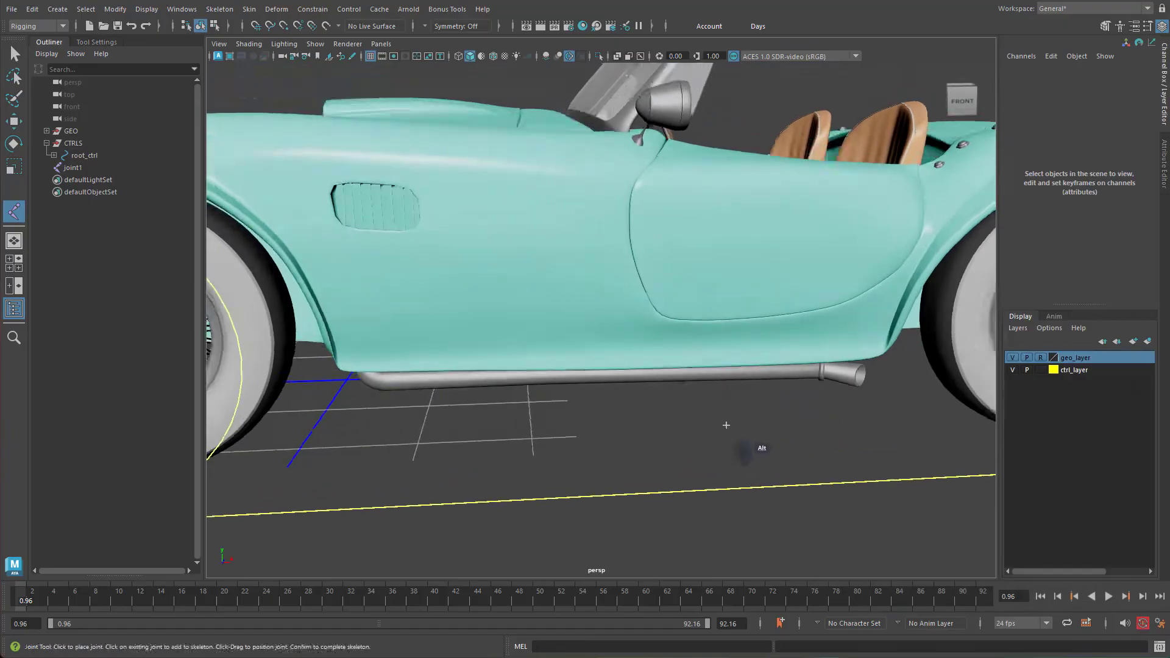
middle_click_drag(726, 423, 749, 376, "alt")
right_click_drag(749, 376, 800, 403, "alt")
mouse_move(798, 404)
left_mouse_down("alt")
mouse_move(788, 389)
mouse_move(741, 386)
mouse_move(787, 387)
left_mouse_up("alt")
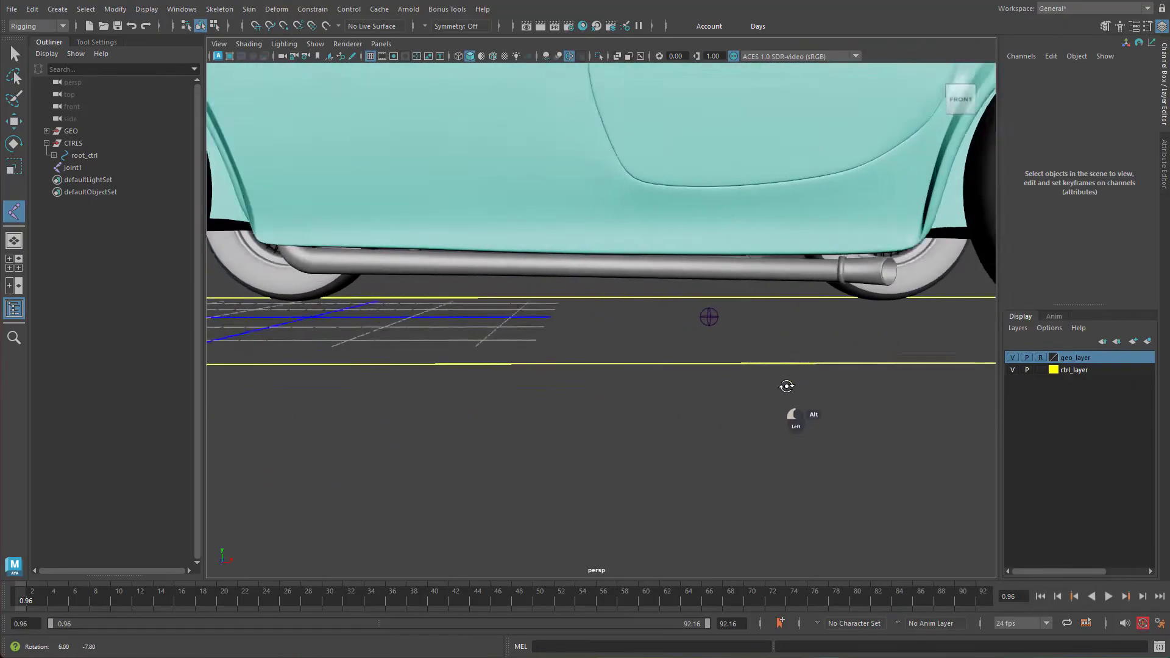
right_click_drag(785, 386, 669, 369, "alt")
middle_click_drag(707, 346, 711, 383, "alt")
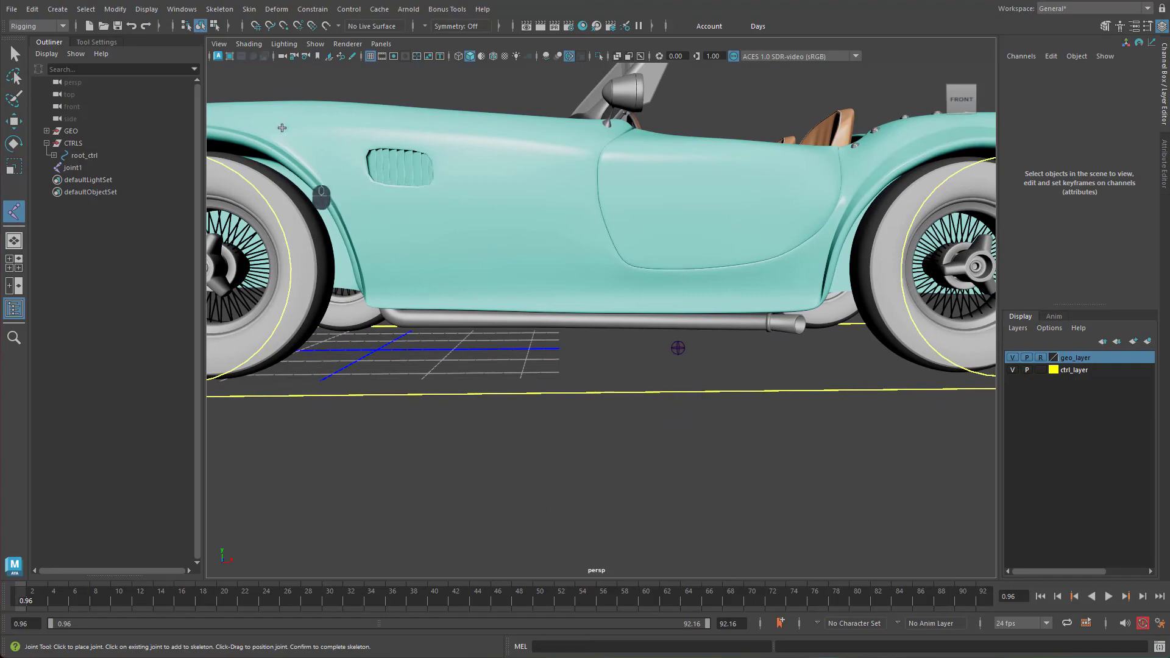
left_click(147, 10)
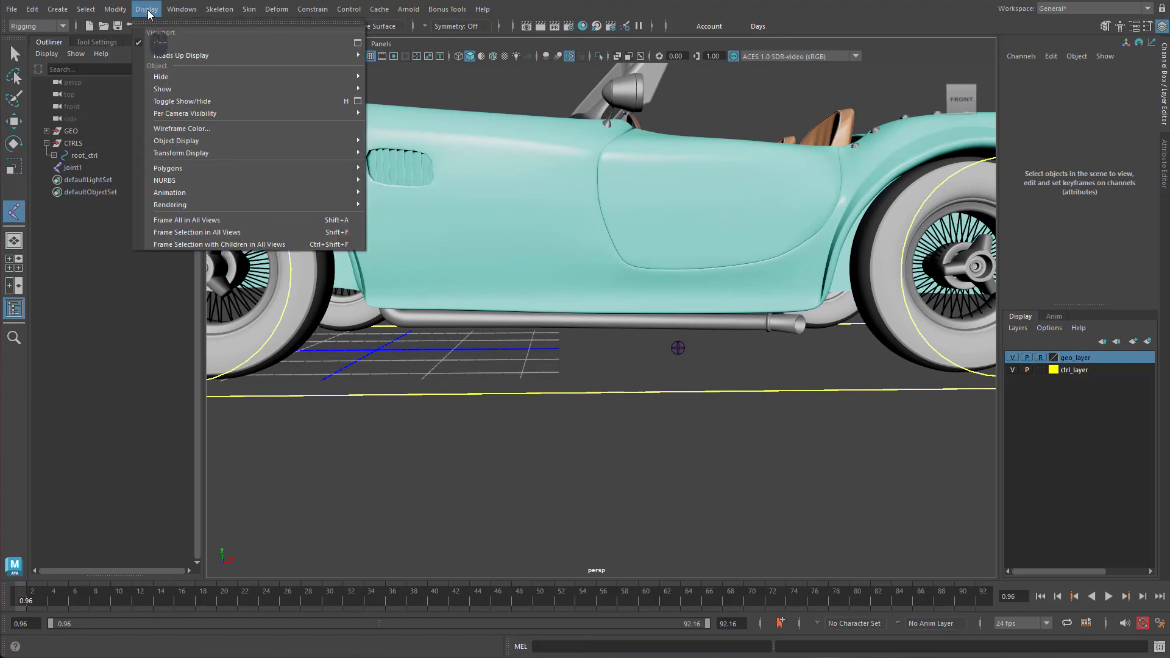
mouse_move(215, 196)
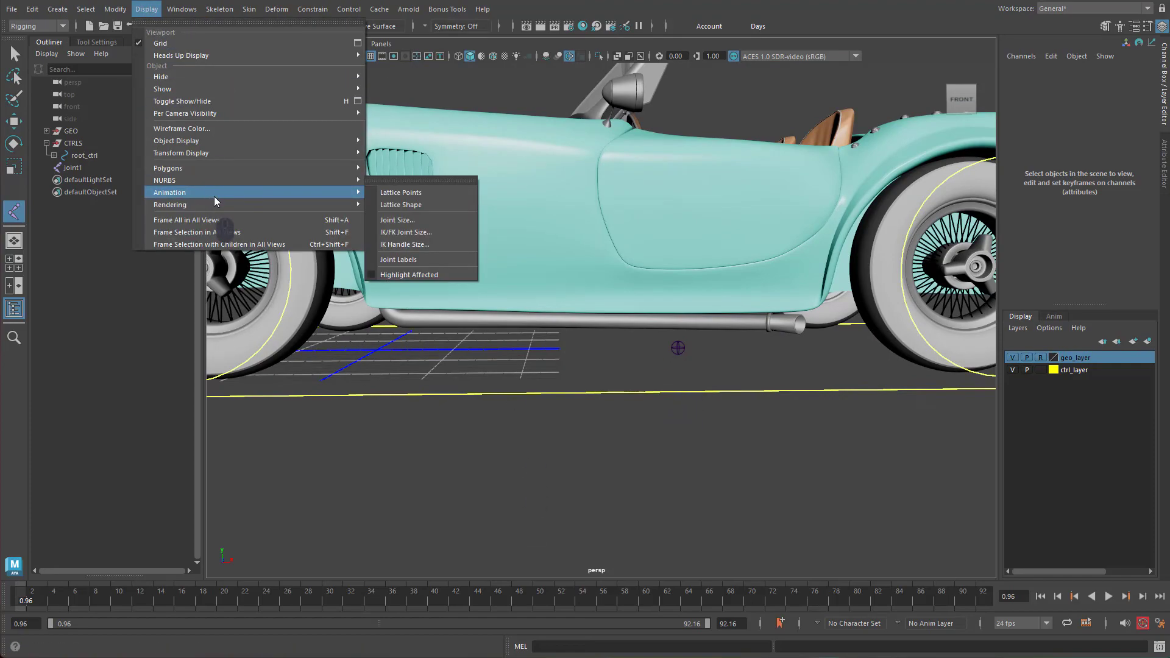
left_click(412, 221)
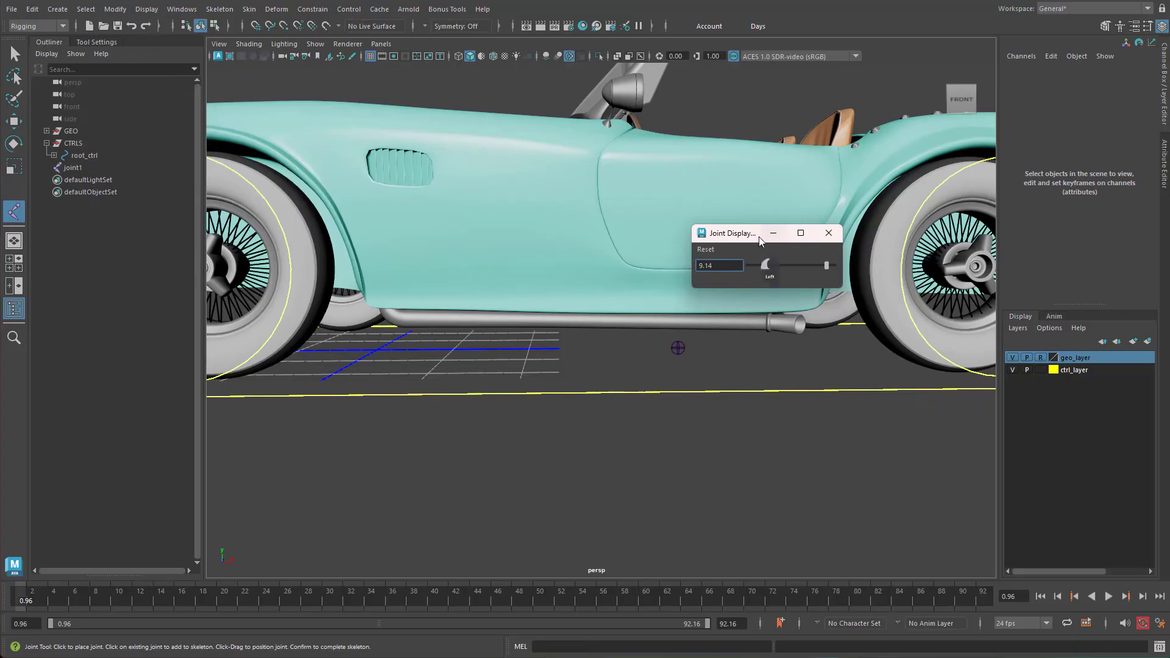
left_click_drag(719, 235, 643, 450)
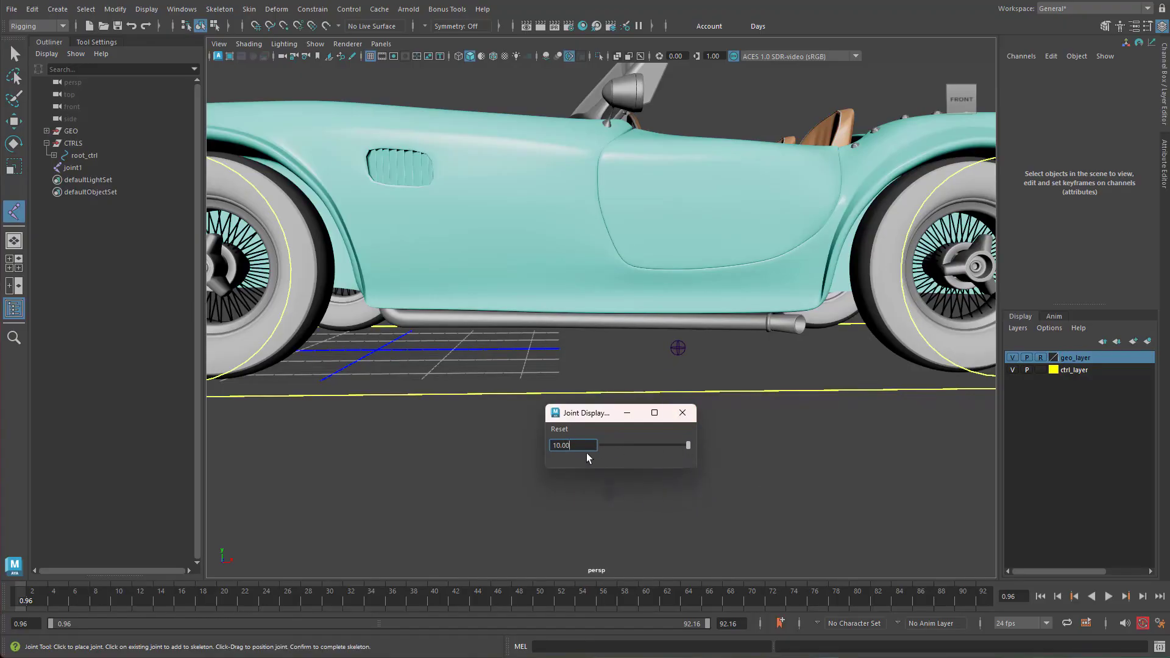
left_click(683, 414)
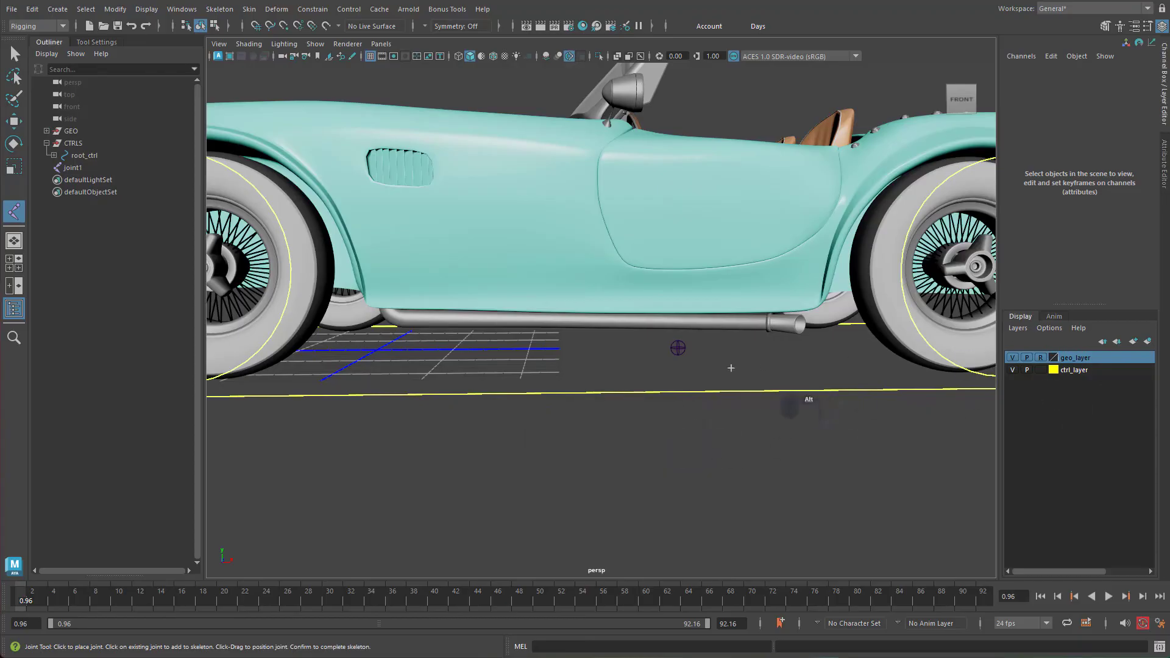
Step: Switch to the front view, select the joint on the ground line and rename it root_jnt
left_click_drag(786, 405, 666, 373, "alt")
right_click_drag(666, 373, 706, 390, "alt")
key("space")
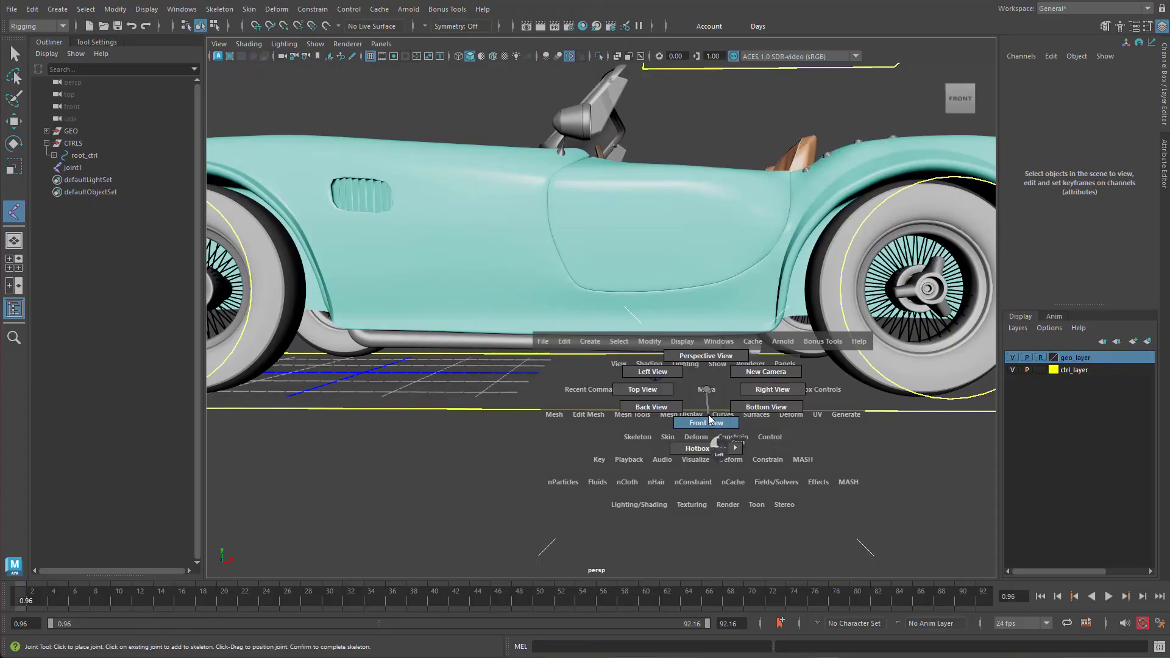
left_click_drag(708, 420, 709, 421)
key("w")
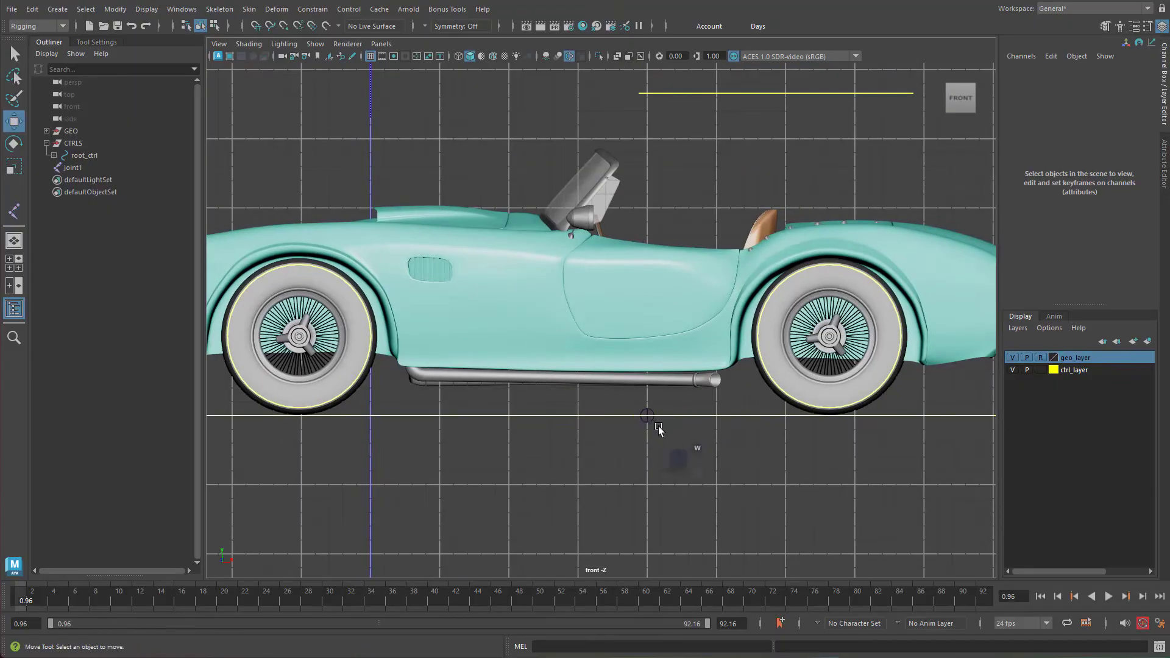
left_click(647, 416)
middle_click_drag(765, 424, 808, 419, "alt")
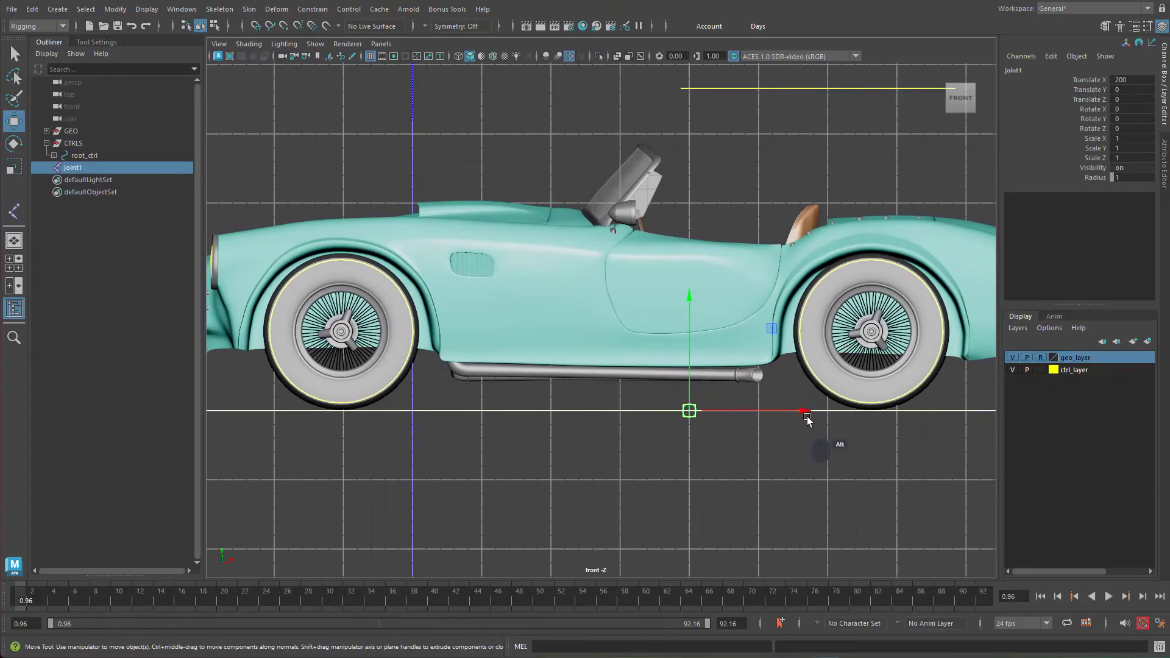
right_click_drag(808, 417, 802, 419, "alt")
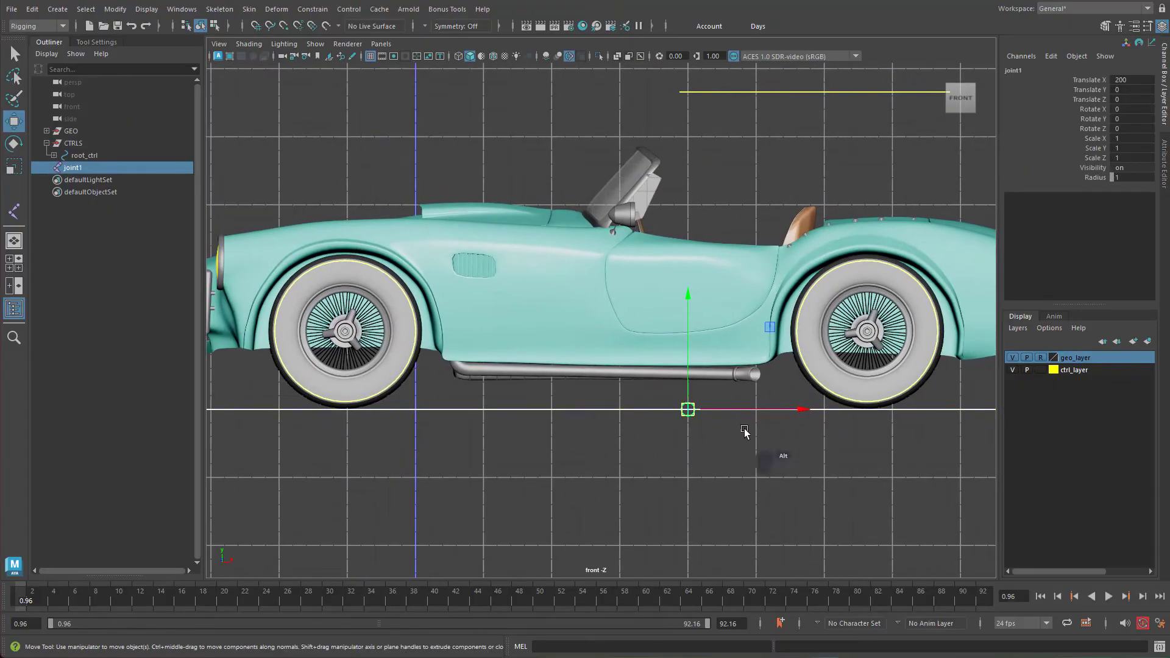
double_click(91, 169)
type("root_jnt")
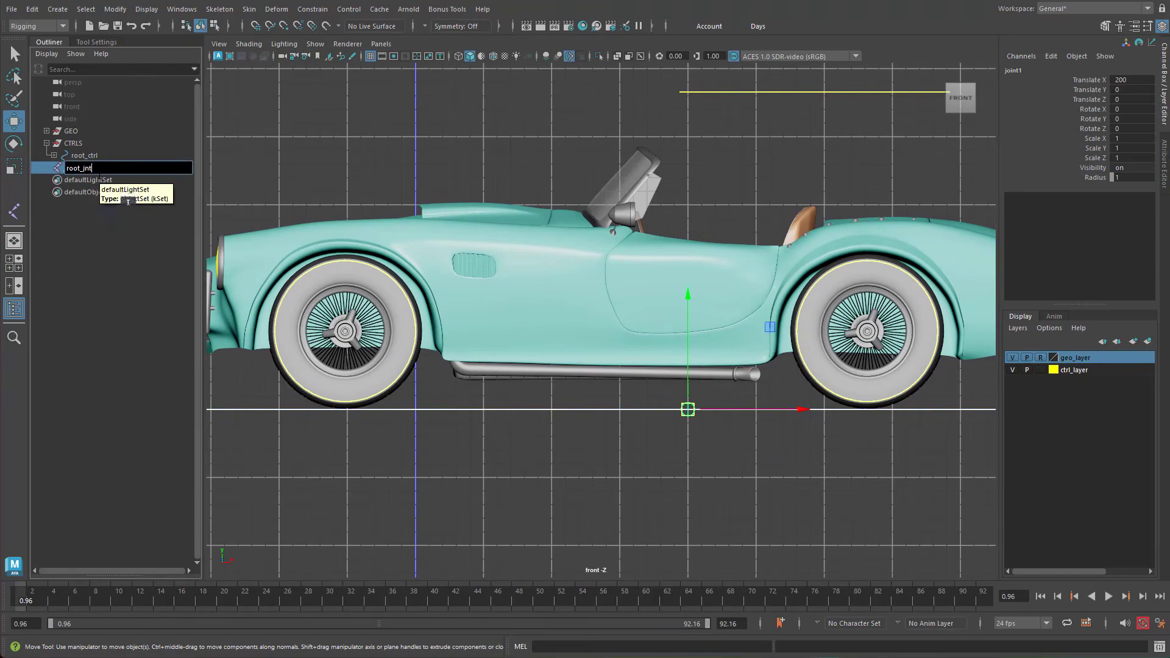
key("Return")
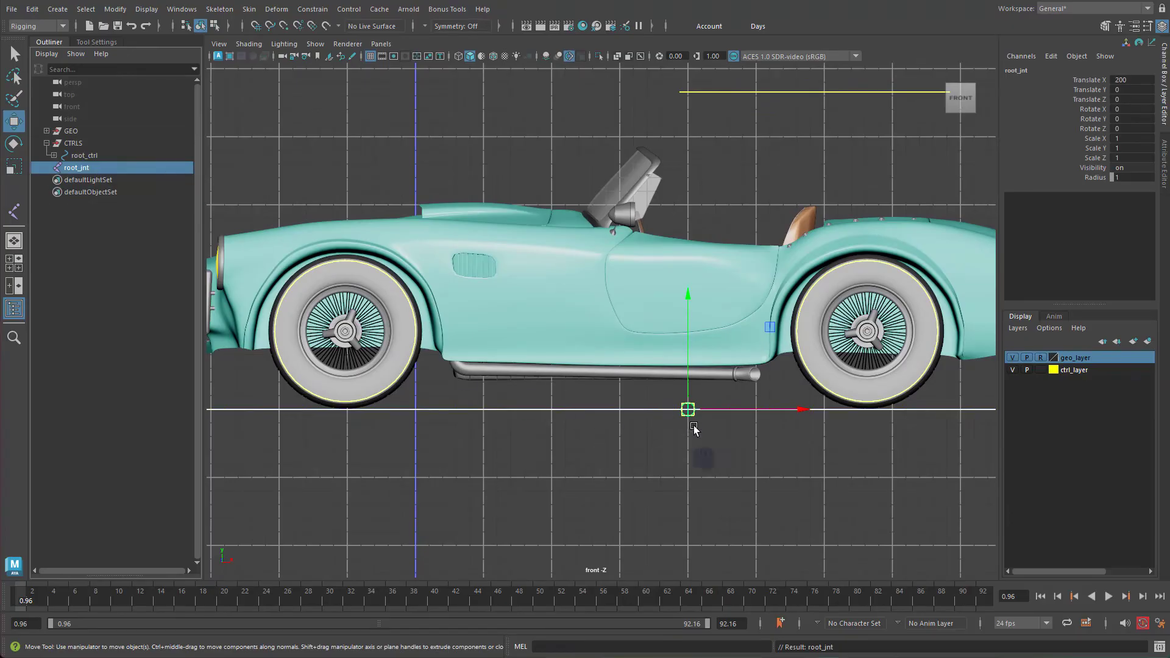
Step: Duplicate root_jnt and move the copy onto the rear wheel's centre, at about X 332.4 and Y 57.2
mouse_move(714, 471)
middle_mouse_down("alt")
mouse_move(785, 478)
mouse_move(707, 492)
middle_mouse_up("alt")
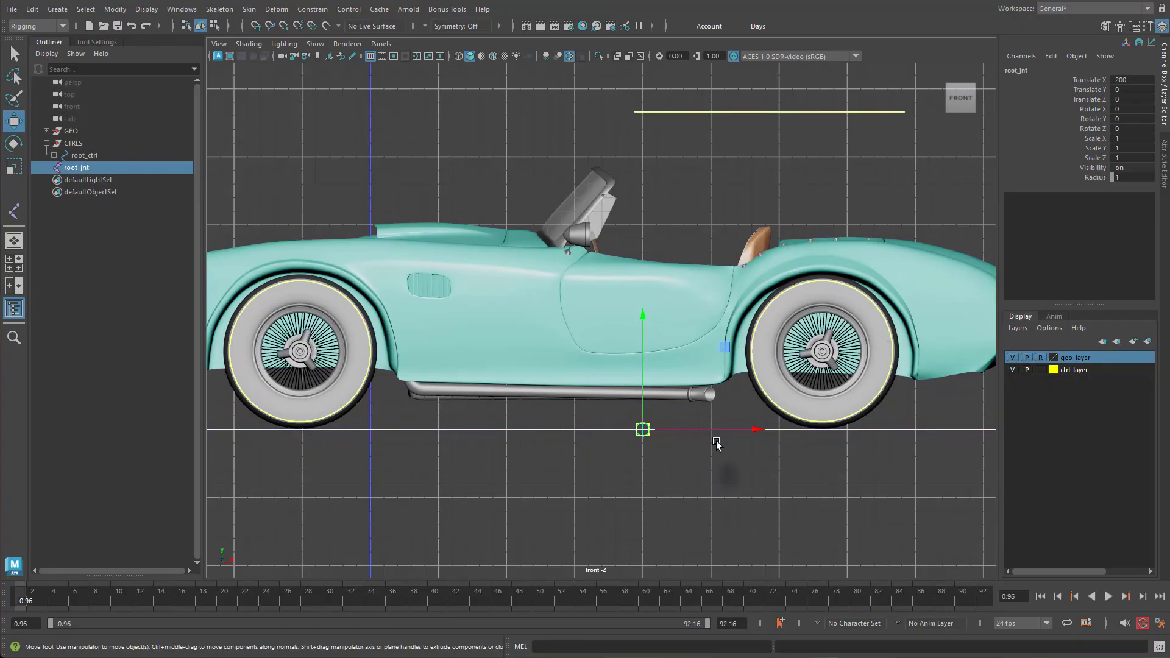
middle_click_drag(748, 464, 665, 426, "alt")
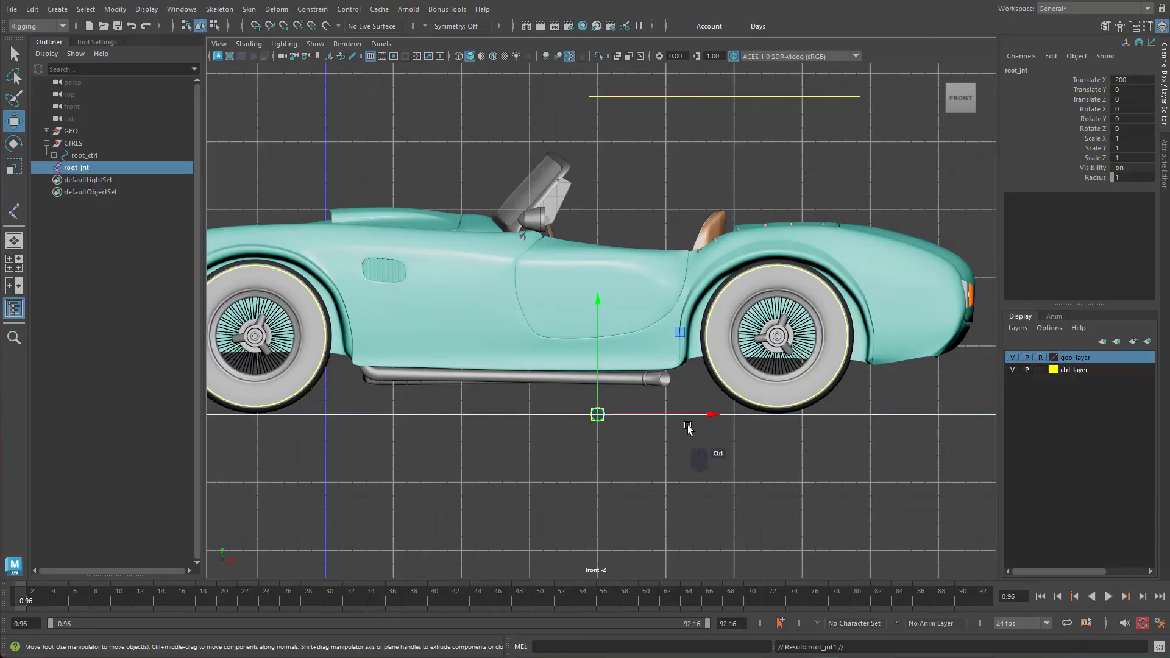
key("ctrl+d")
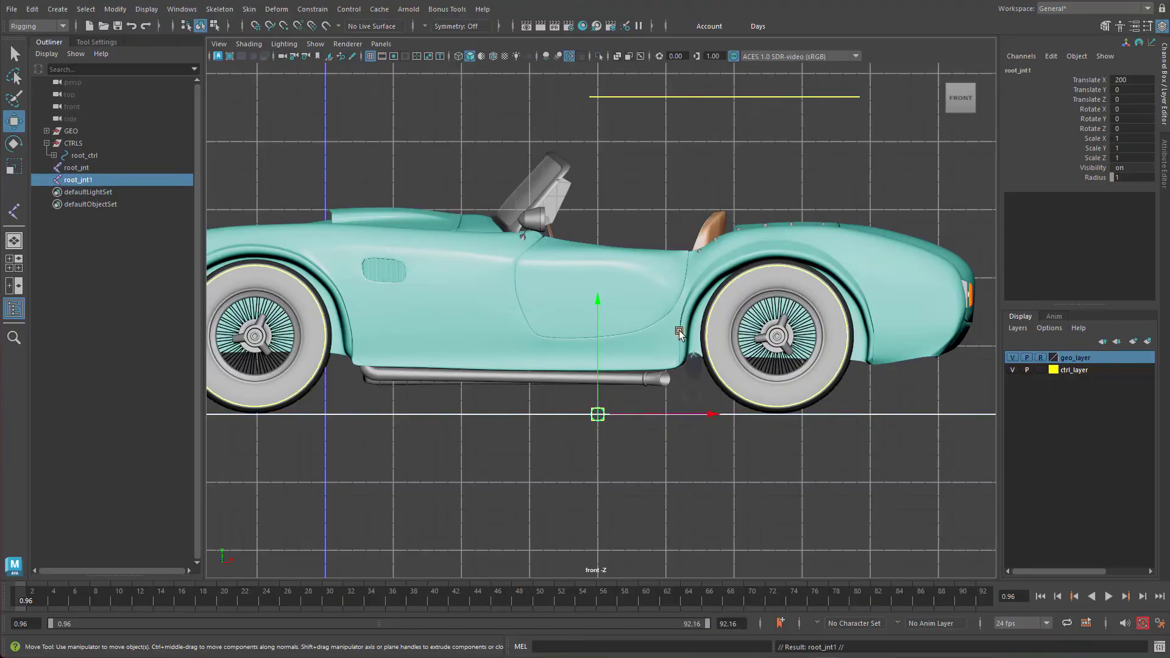
left_click_drag(598, 414, 862, 254)
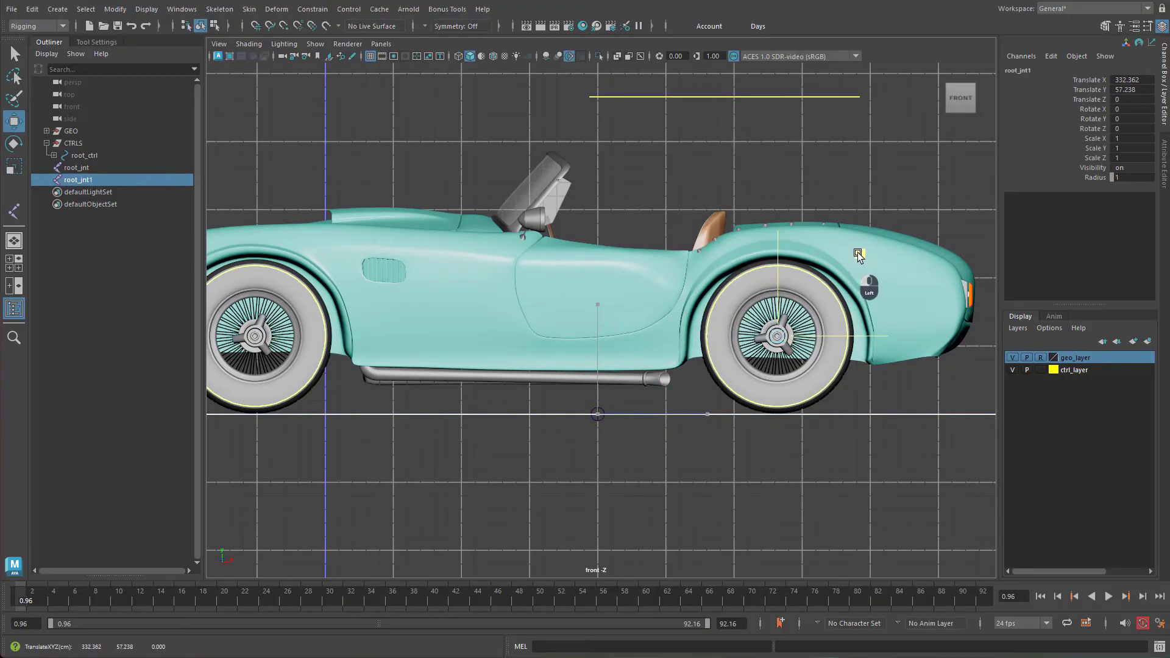
Step: Turn on X-ray display of joints to see the duplicated joint through the rear wheel's hub
right_click_drag(772, 373, 813, 389, "alt")
middle_click_drag(813, 387, 669, 402, "alt")
right_click_drag(668, 402, 1091, 370, "alt")
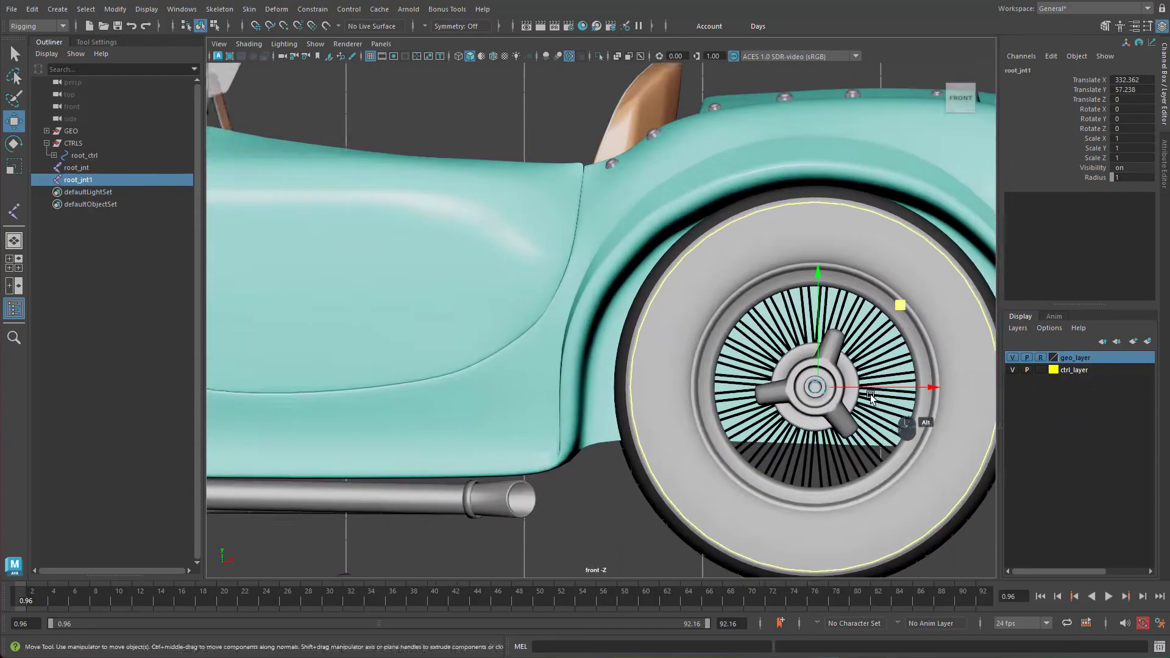
middle_click_drag(890, 399, 786, 383, "alt")
right_click_drag(786, 382, 1073, 375, "alt")
middle_click_drag(895, 392, 761, 371, "alt")
right_click_drag(760, 372, 854, 379, "alt")
right_click_drag(648, 404, 746, 406, "alt")
middle_click_drag(746, 406, 716, 376, "alt")
right_click_drag(715, 377, 908, 375, "alt")
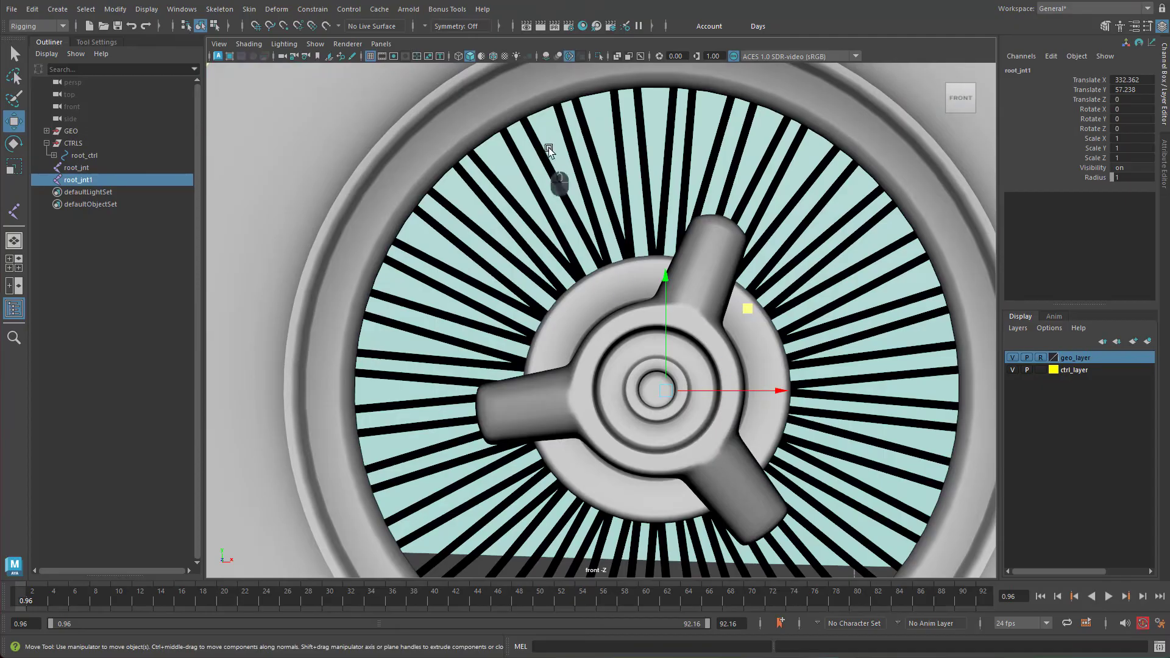
left_click(641, 57)
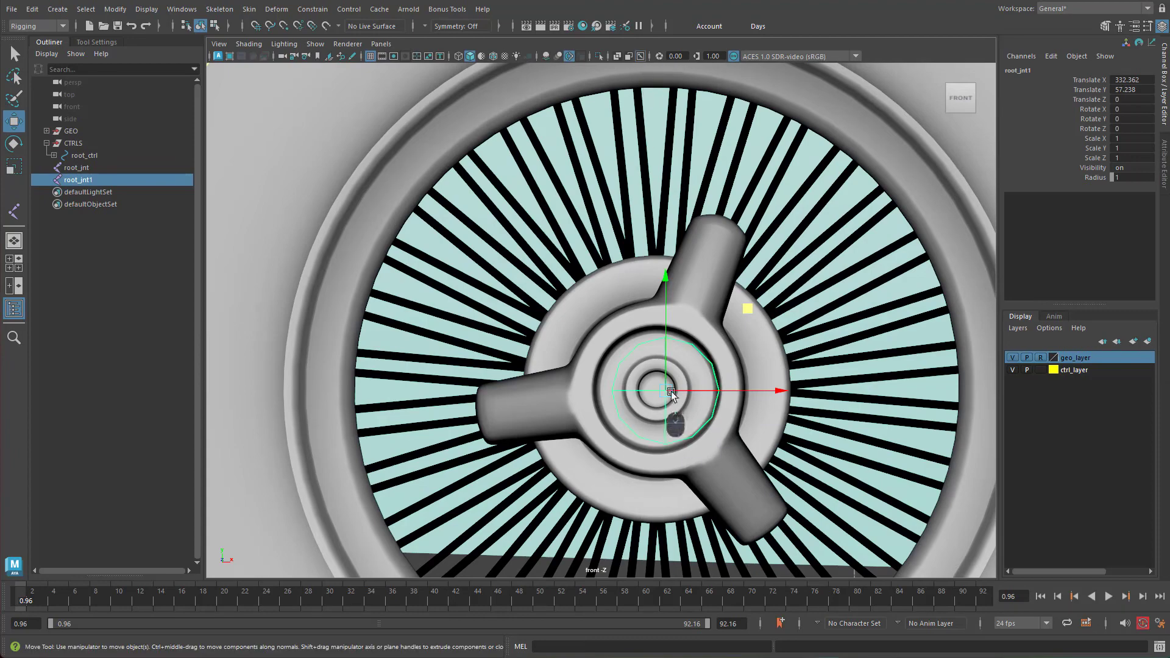
Step: Snap the root_jnt1 joint to the centre of the rear wheel's hub
right_click_drag(777, 467, 876, 402, "alt")
middle_click_drag(807, 404, 794, 405, "alt")
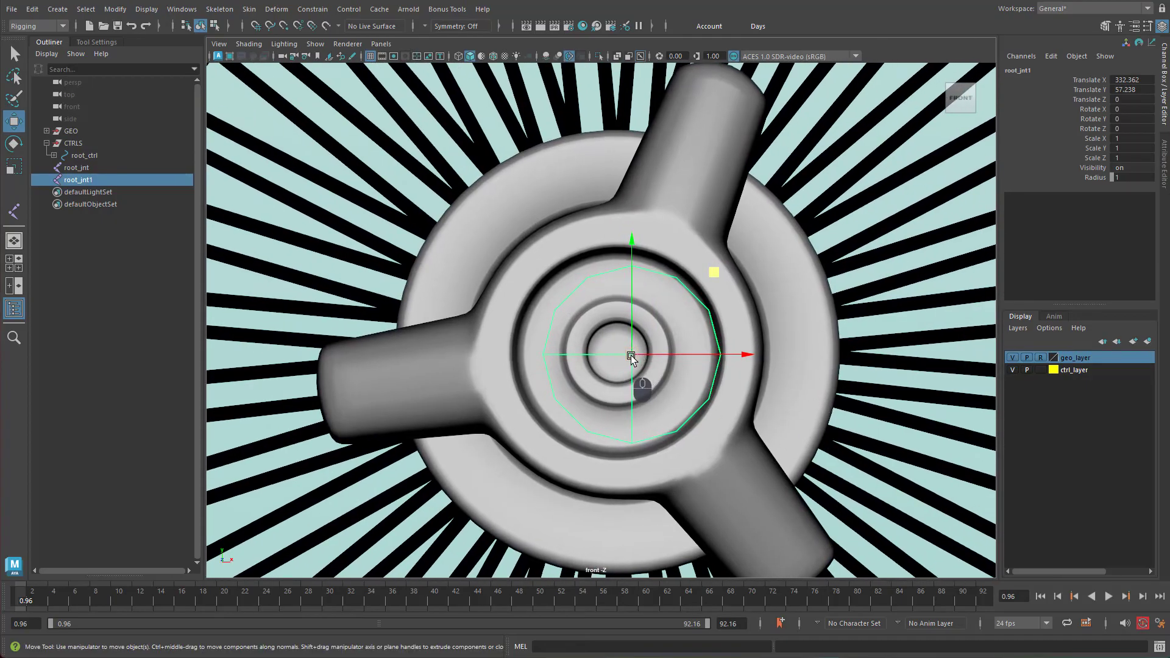
mouse_move(631, 356)
left_mouse_down()
mouse_move(622, 360)
mouse_move(640, 359)
left_mouse_up()
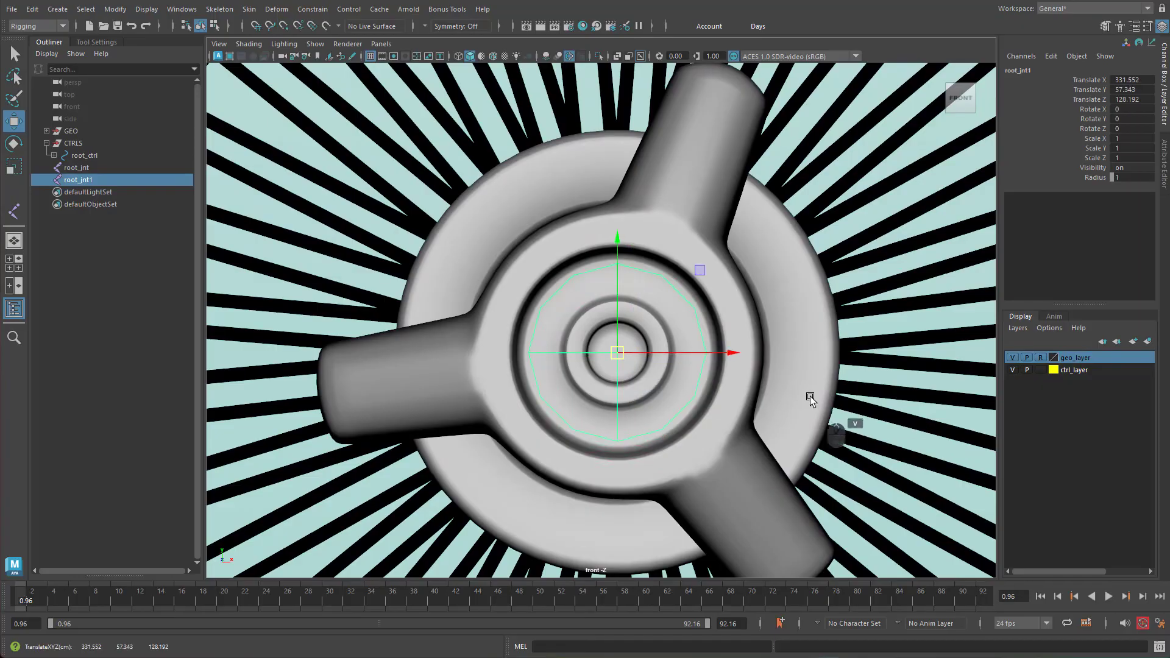
key("f")
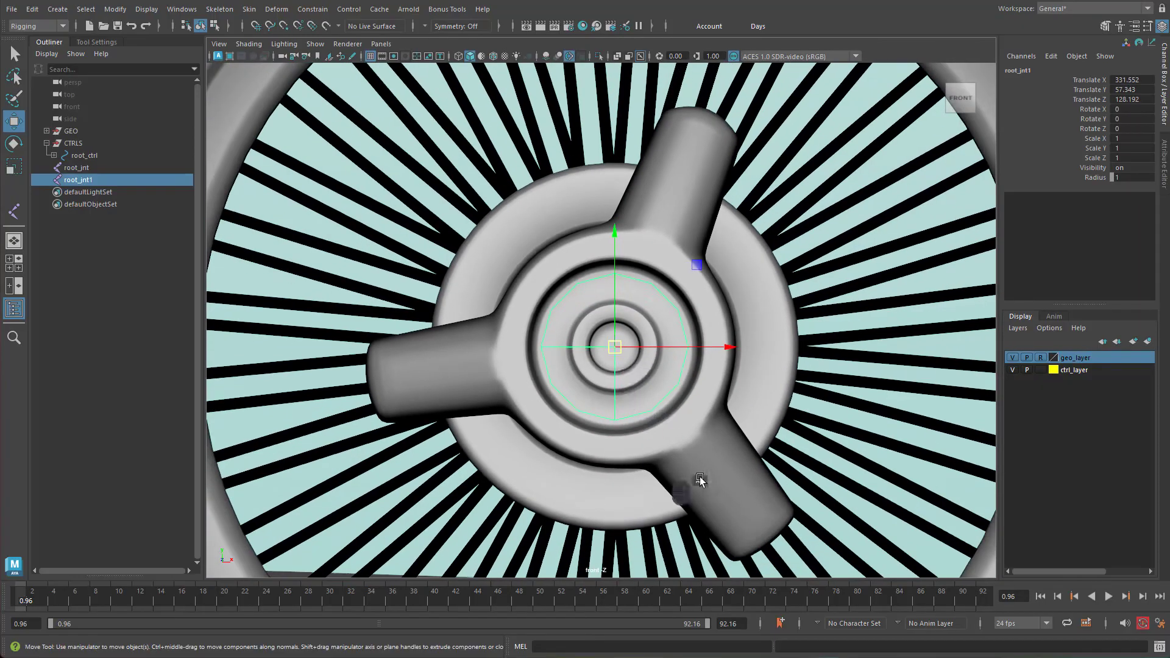
right_click_drag(700, 478, 339, 379, "alt")
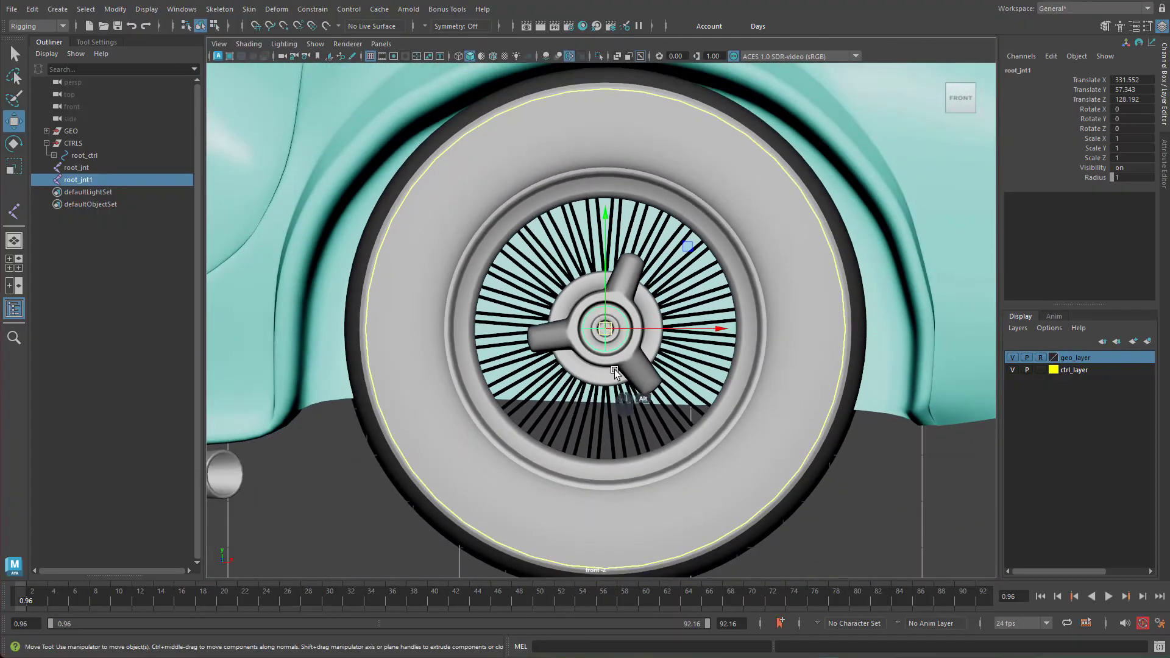
Step: Rename the root_jnt1 joint as back_axel_jnt
double_click(84, 181)
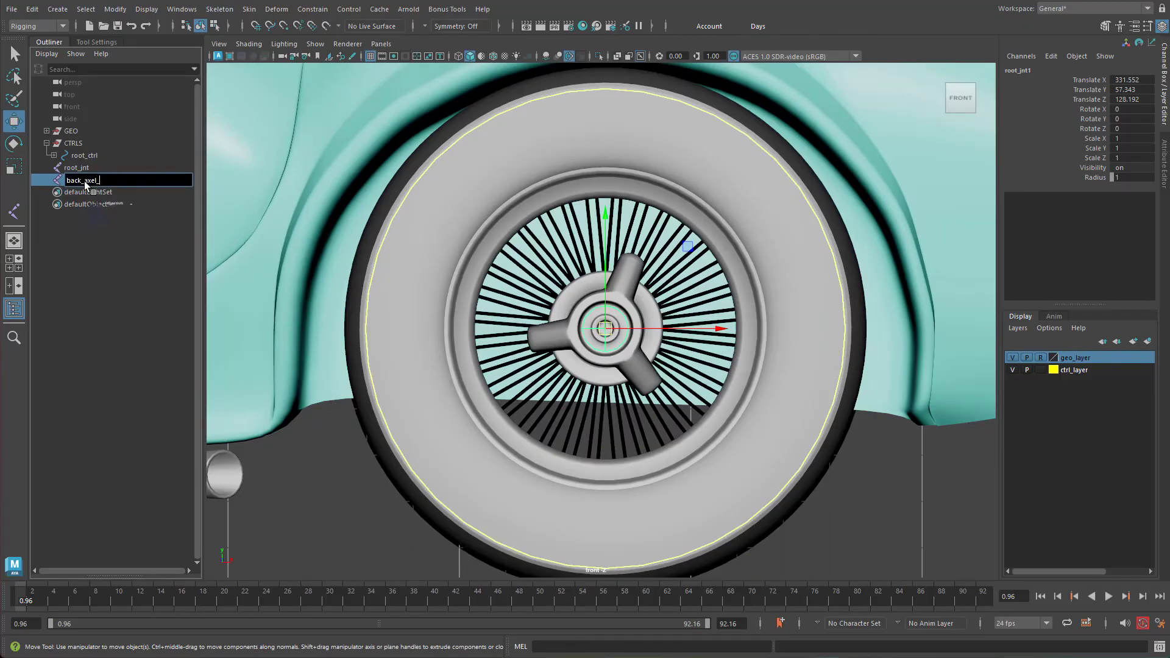
type("back_axel_jnt")
key("Return")
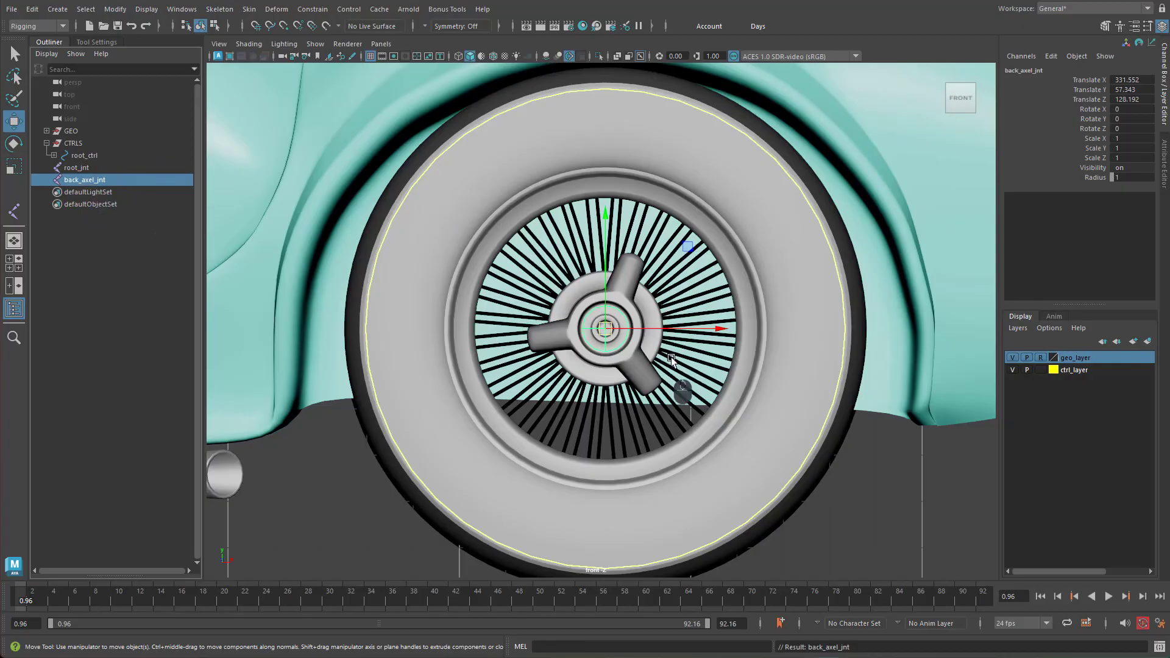
Step: Move the back_axel_jnt joint sideways to the car's centreline, setting its Translate Z to 0
key("space")
left_click_drag(672, 357, 675, 323)
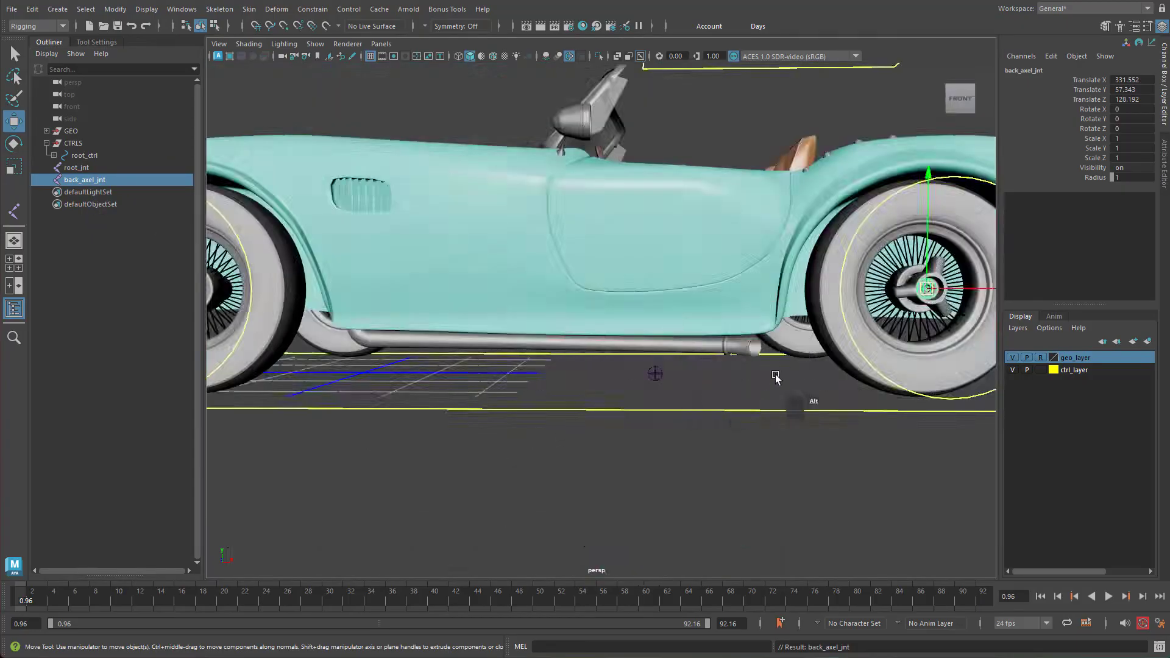
left_click_drag(776, 375, 450, 411, "alt")
middle_click_drag(450, 411, 508, 411, "alt")
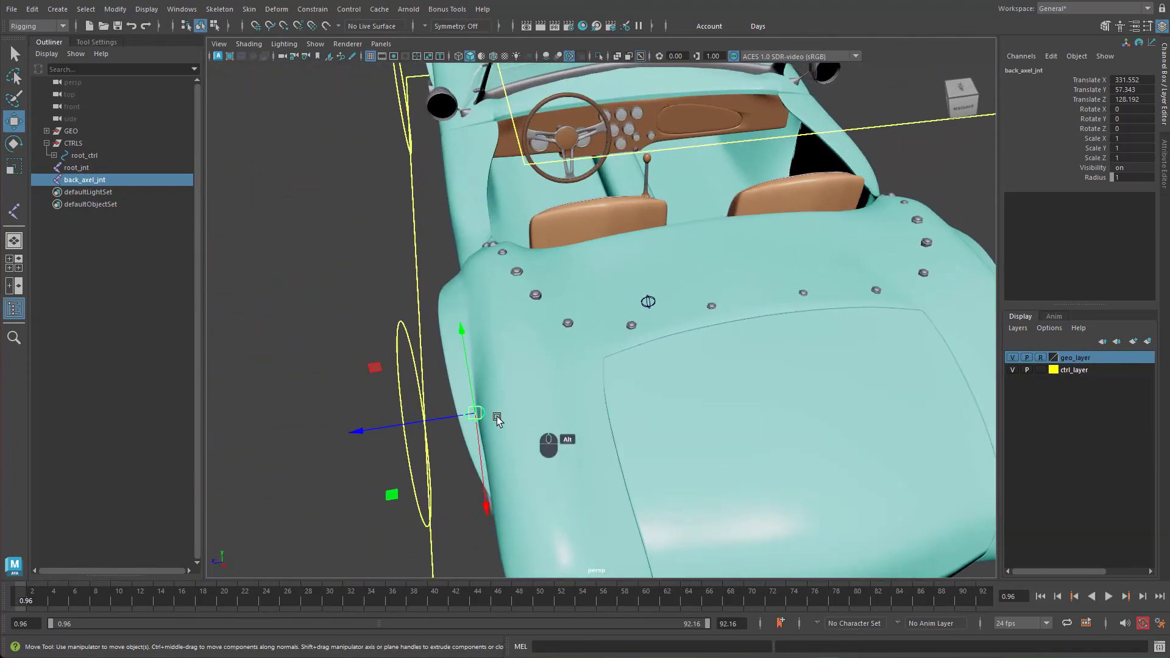
left_click_drag(678, 420, 685, 360, "alt")
left_click_drag(735, 390, 694, 445, "alt")
right_click_drag(694, 445, 675, 453, "alt")
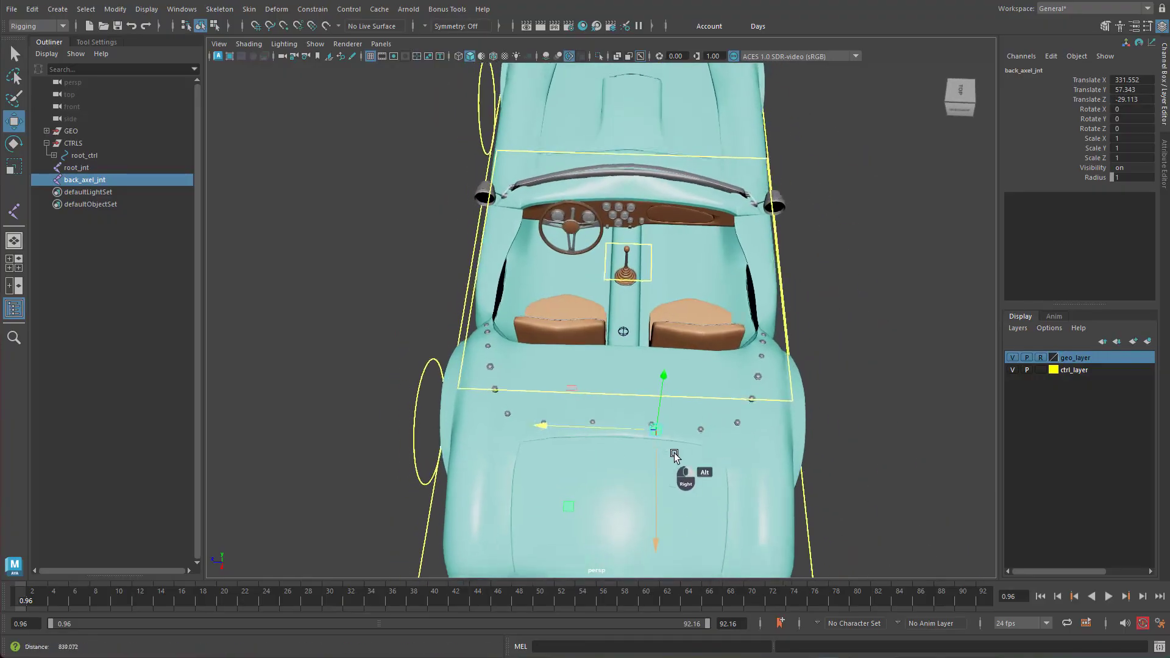
left_click_drag(674, 454, 682, 480, "alt")
middle_click_drag(701, 470, 770, 399, "alt")
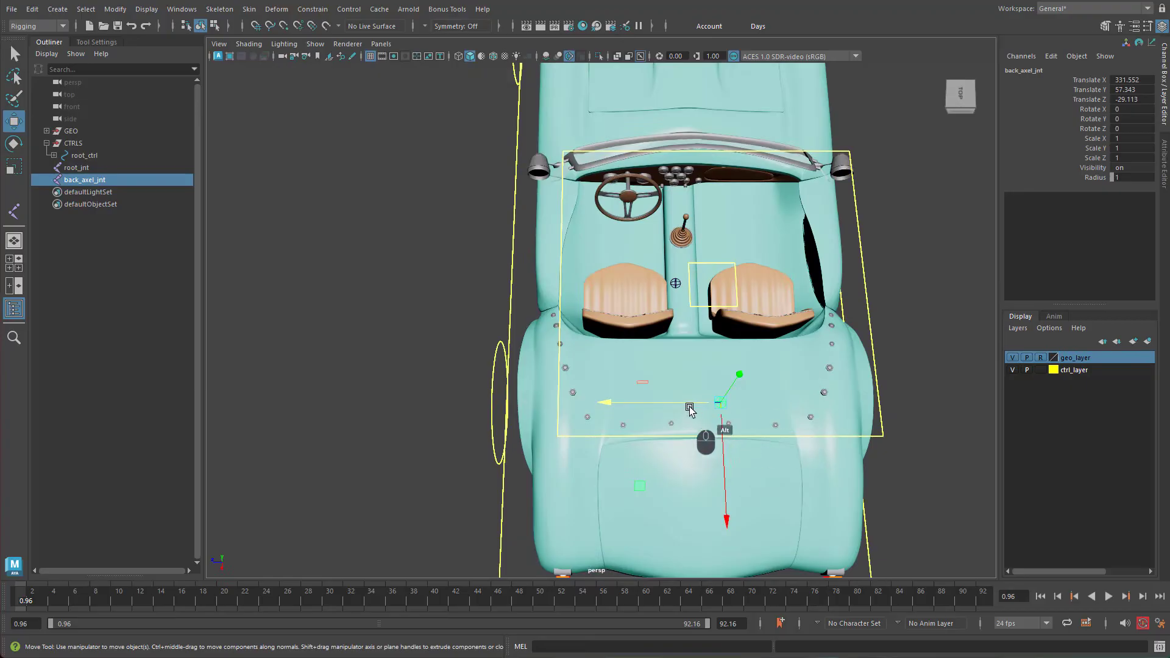
left_click_drag(677, 405, 651, 405)
left_click_drag(679, 424, 792, 478, "alt")
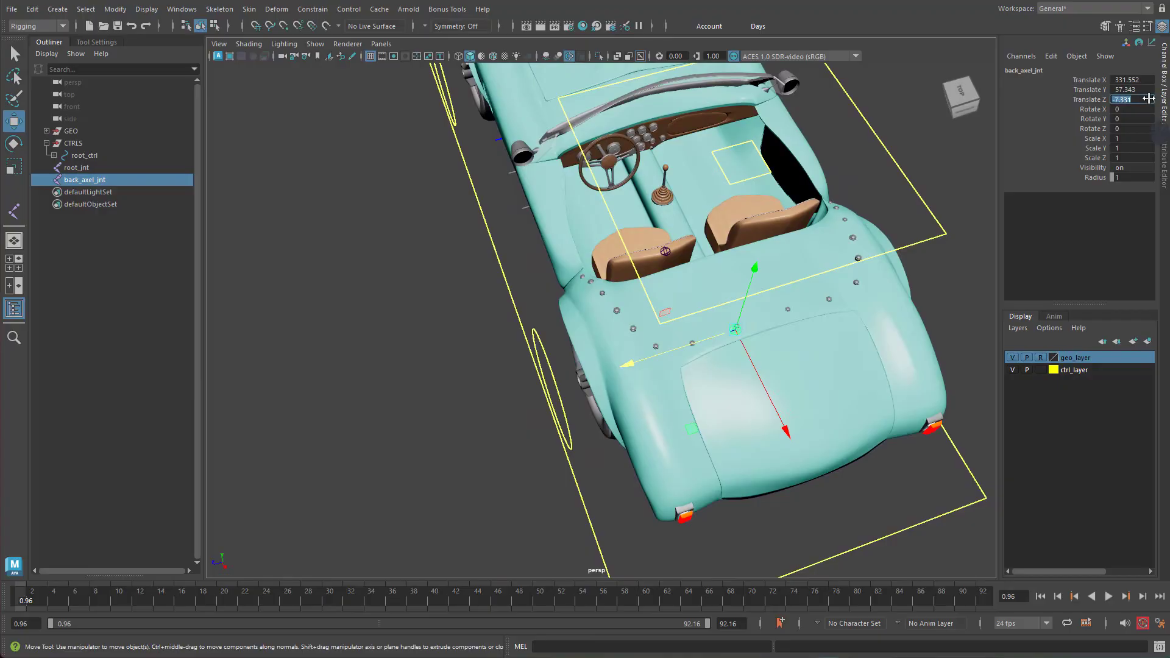
key("Return")
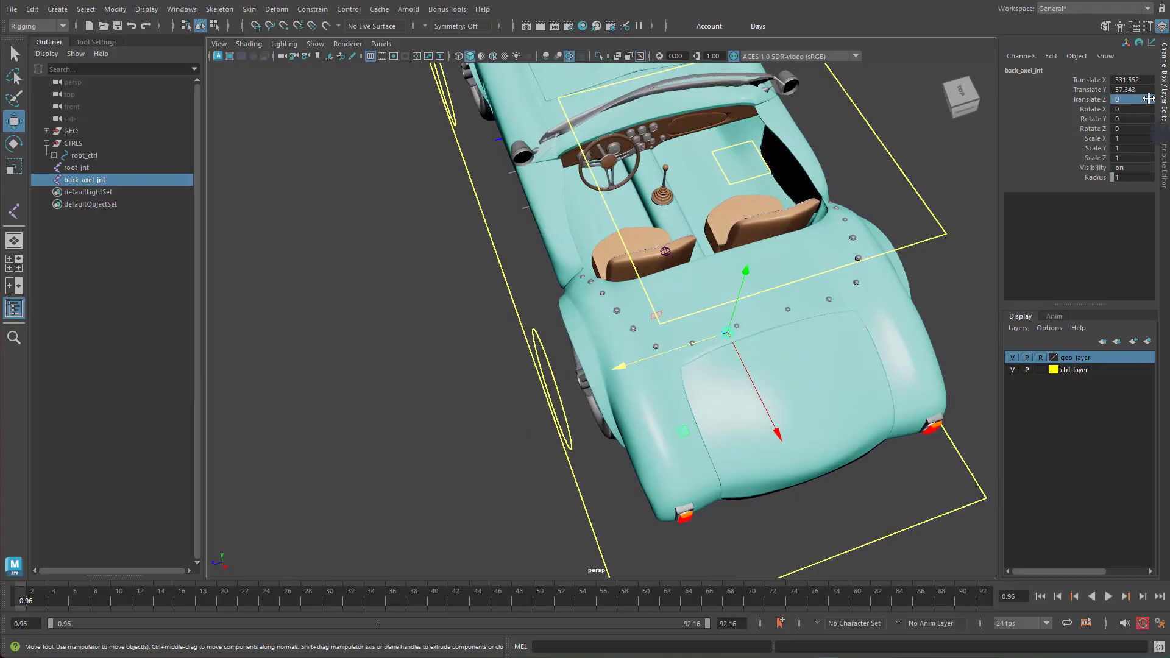
Step: Examine the rear axle joint's placement within the car from the rear and the side
left_click_drag(857, 318, 820, 330, "alt")
middle_click_drag(833, 329, 833, 301, "alt")
left_click_drag(722, 343, 856, 269, "alt")
middle_click_drag(720, 278, 734, 370, "alt")
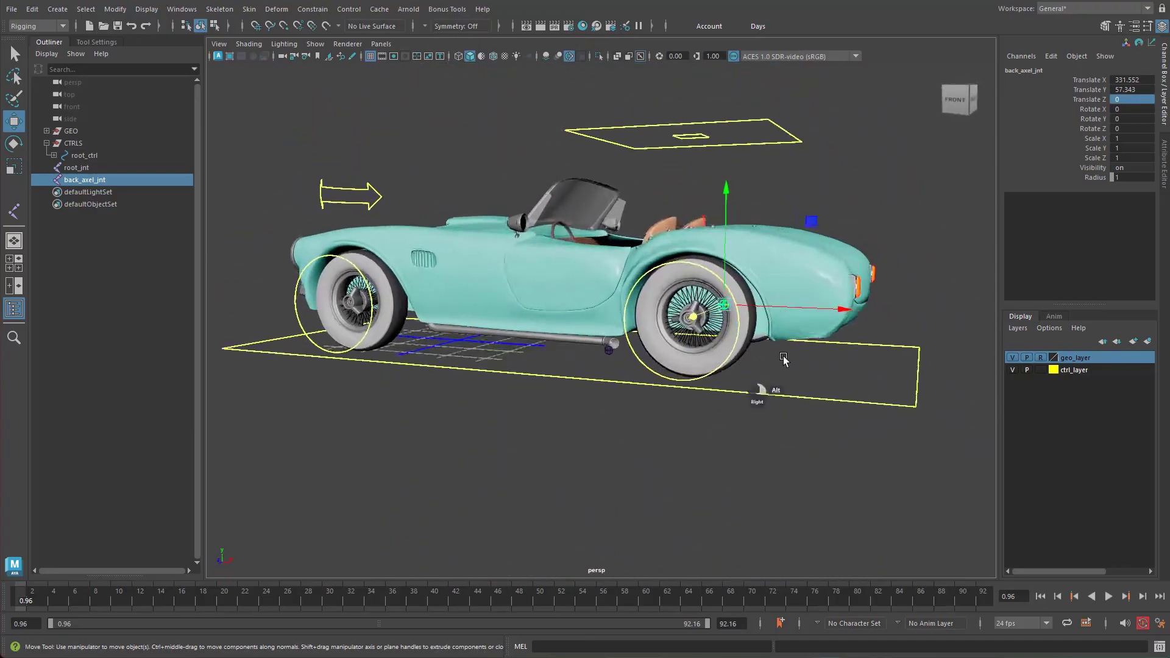
left_click_drag(784, 361, 816, 360, "alt")
middle_click_drag(815, 360, 853, 383, "alt")
right_click_drag(734, 384, 725, 382, "alt")
middle_click_drag(724, 382, 756, 400, "alt")
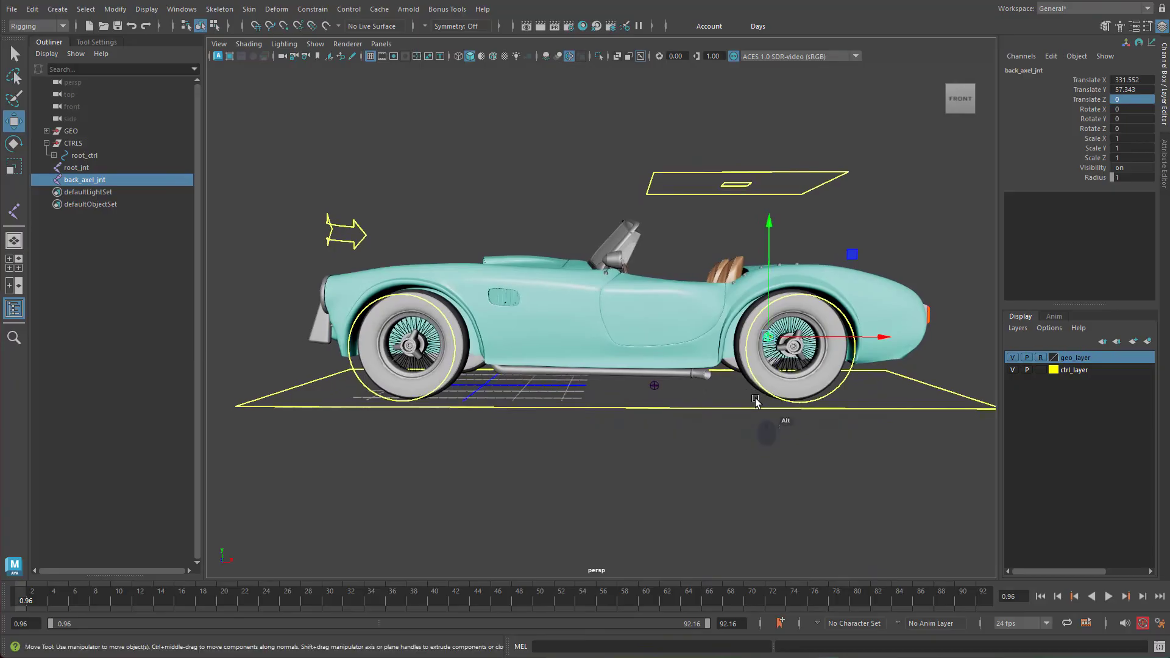
Step: Duplicate back_axel_jnt and move the copy forward along X to the front wheel, at about -52.2
key("space")
key("f")
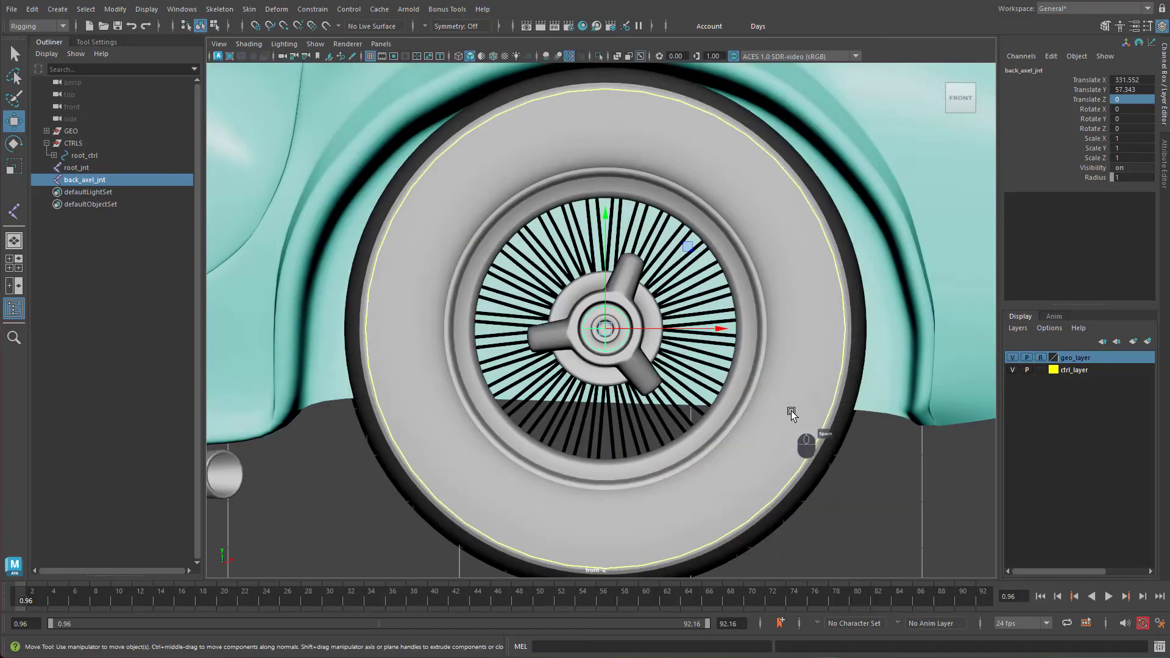
right_click_drag(792, 413, 530, 418, "alt")
middle_click_drag(530, 418, 693, 407, "alt")
right_click_drag(692, 407, 576, 435, "alt")
middle_click_drag(576, 435, 704, 415, "alt")
right_click_drag(704, 415, 505, 417, "alt")
middle_click_drag(505, 417, 661, 411, "alt")
right_click_drag(662, 411, 546, 426, "alt")
middle_click_drag(538, 389, 625, 404, "alt")
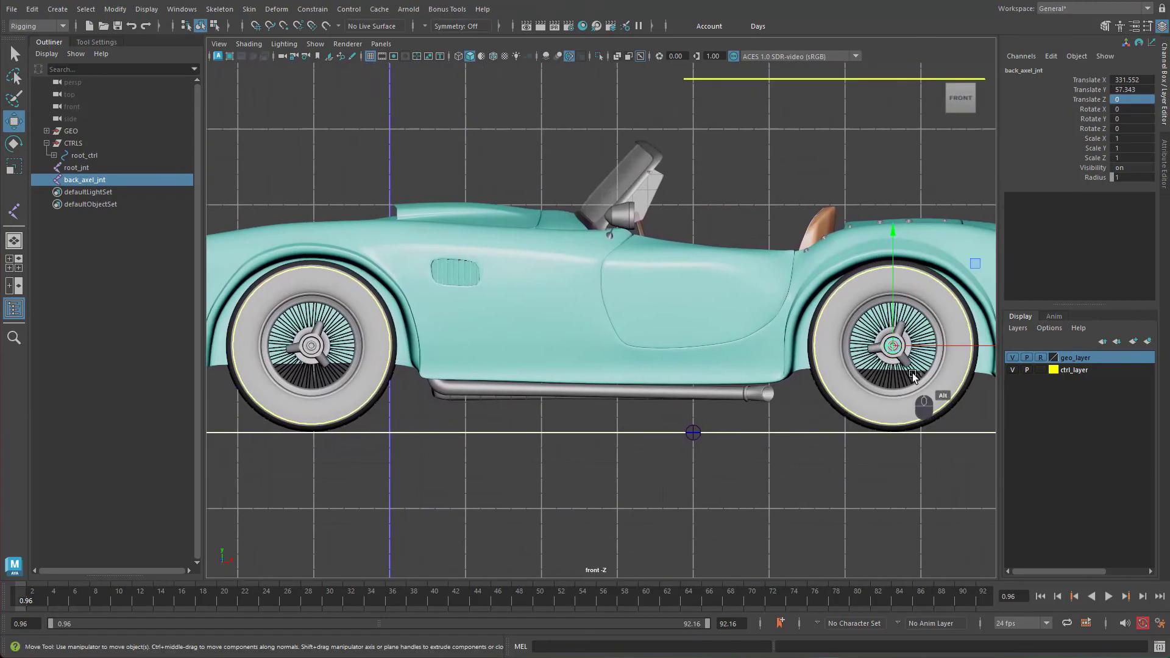
key("ctrl+d")
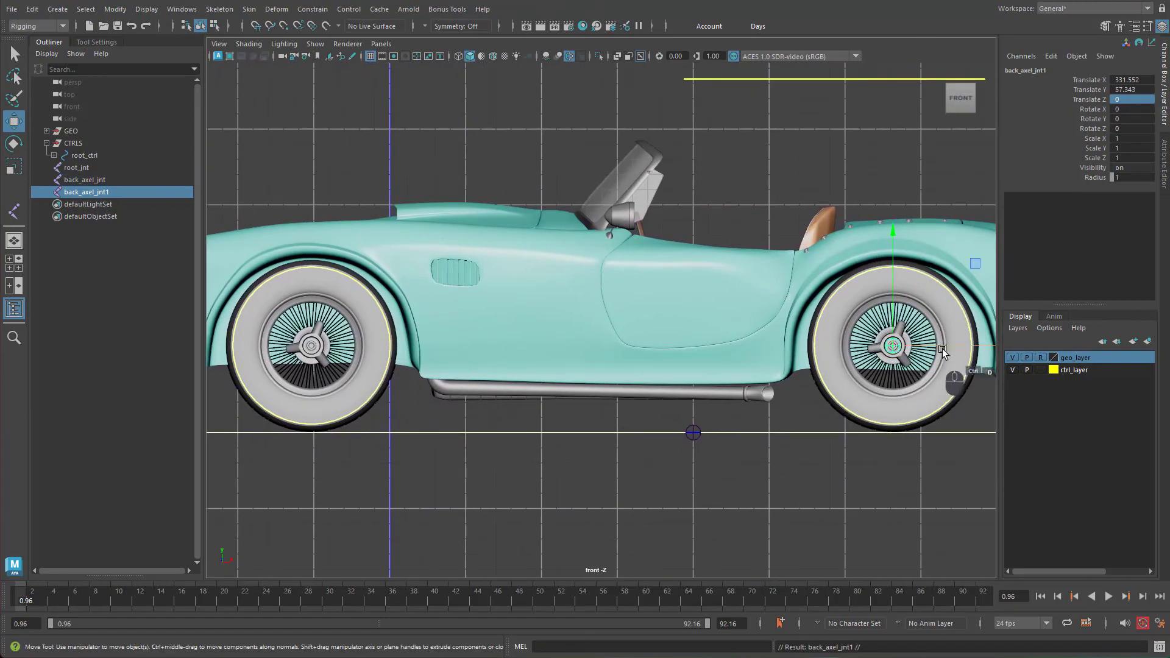
left_click_drag(947, 360, 366, 370)
middle_click_drag(290, 375, 621, 383, "alt")
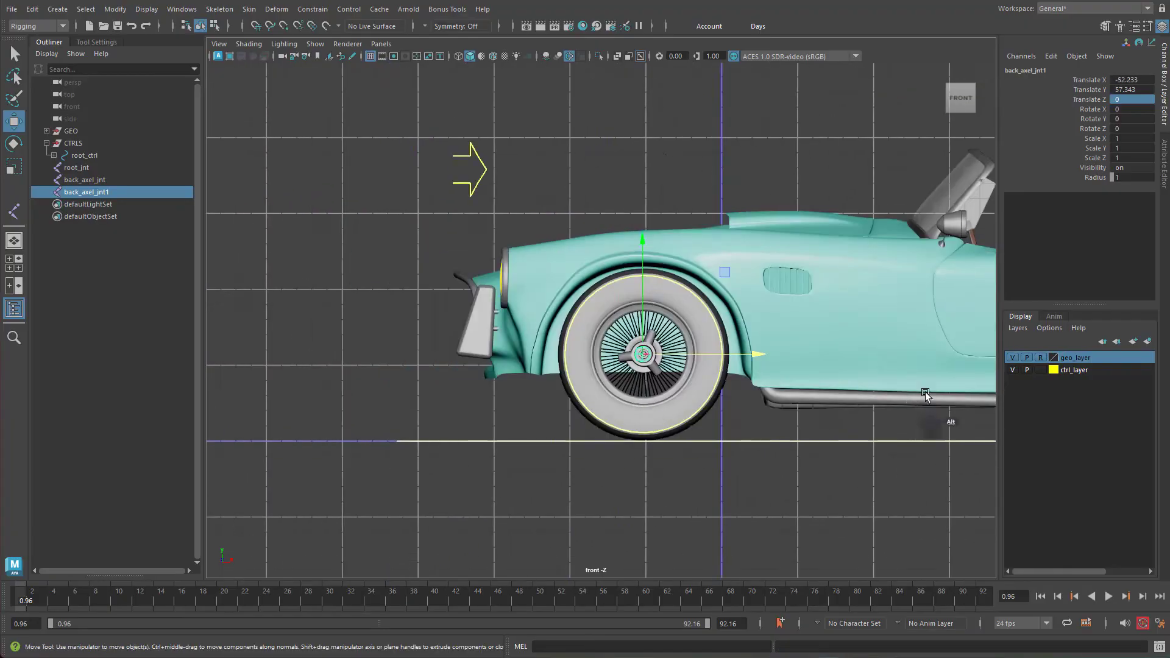
Step: Snap the duplicated joint along X to the exact centre of the front wheel's hub
scroll(831, 400, "up", 8, "alt")
scroll(831, 400, "up", 8, "alt")
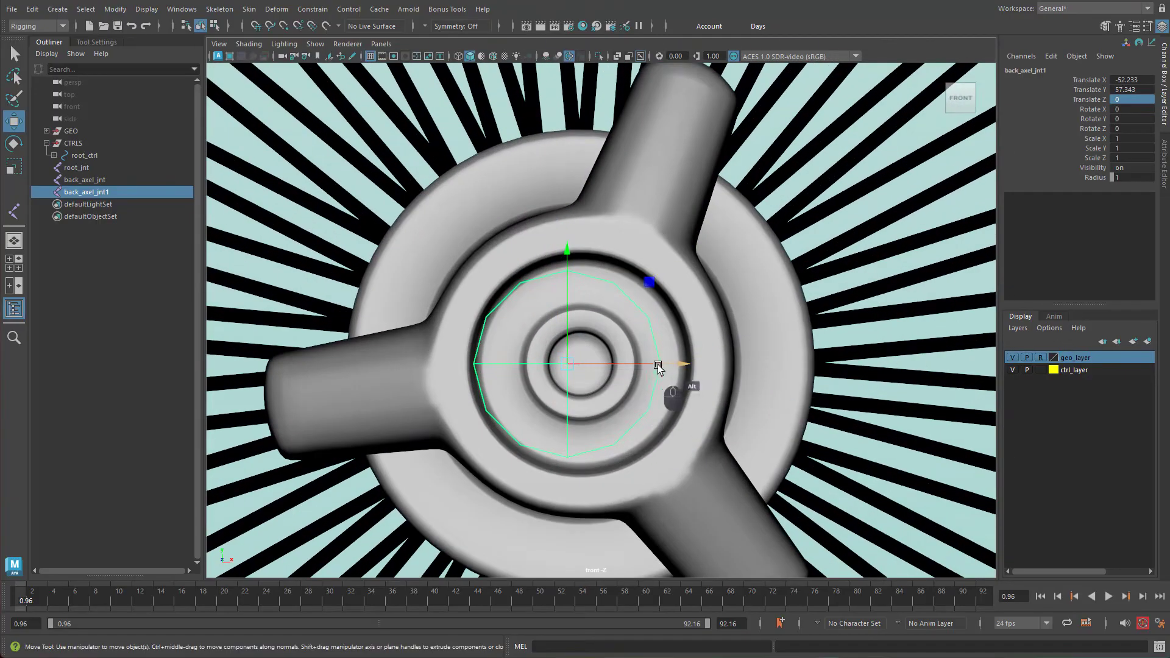
left_click_drag(623, 365, 709, 364, "alt")
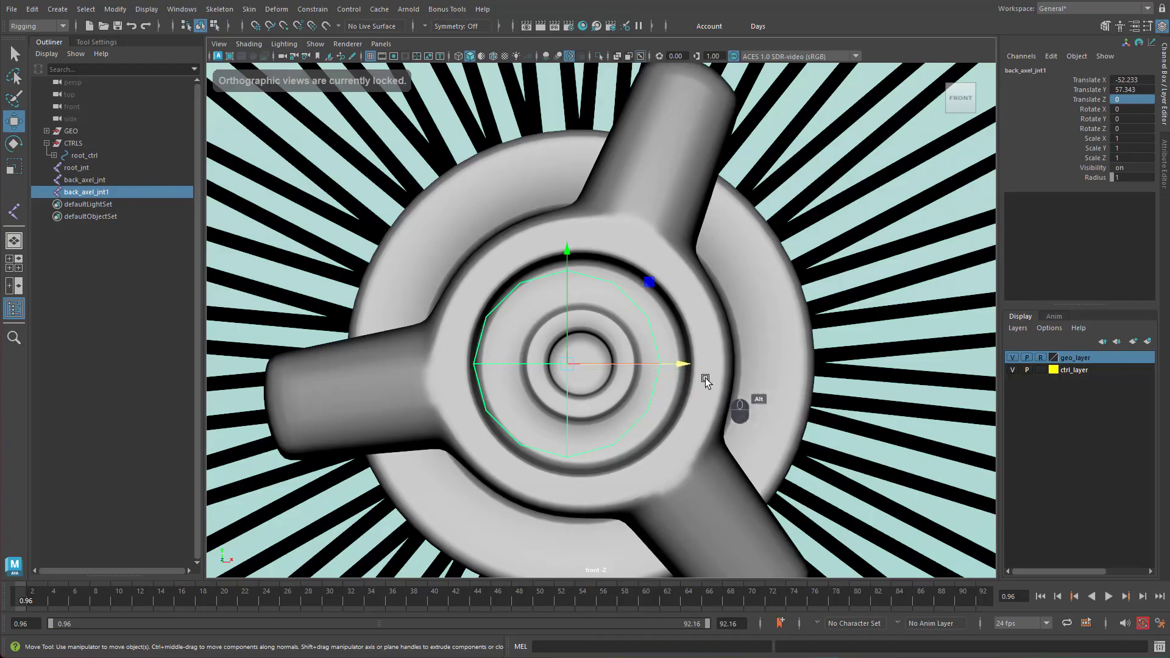
key("v")
mouse_move(601, 360)
left_mouse_down()
mouse_move(610, 364)
mouse_move(580, 369)
left_mouse_up()
scroll(776, 397, "down", 6)
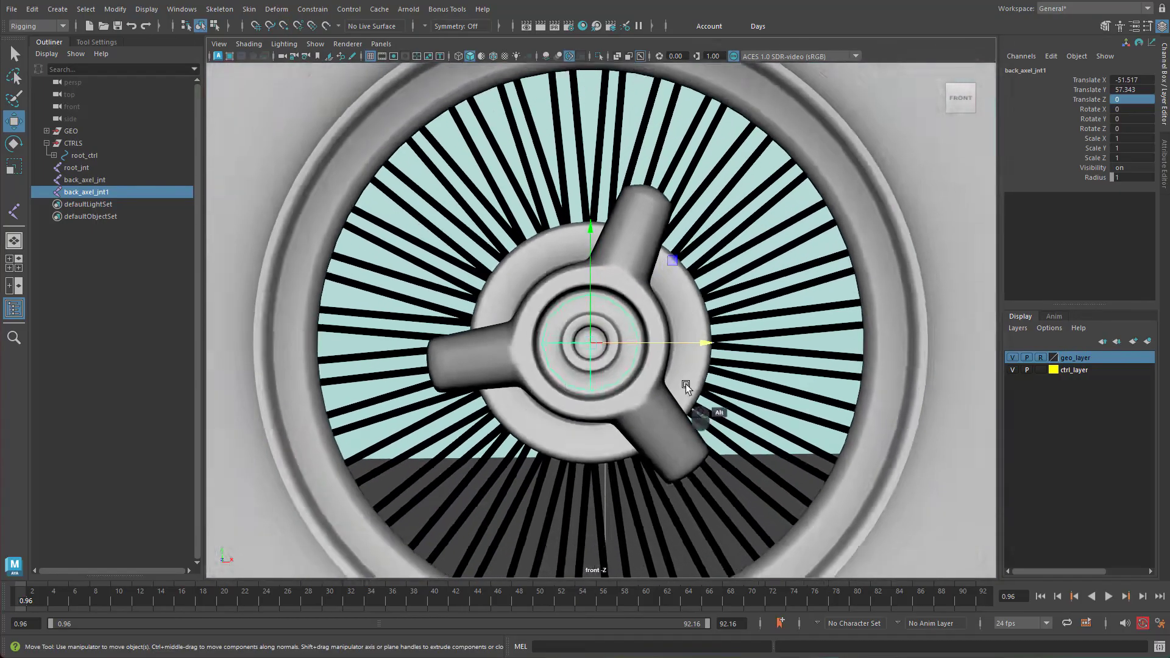
right_click_drag(686, 384, 453, 382, "alt")
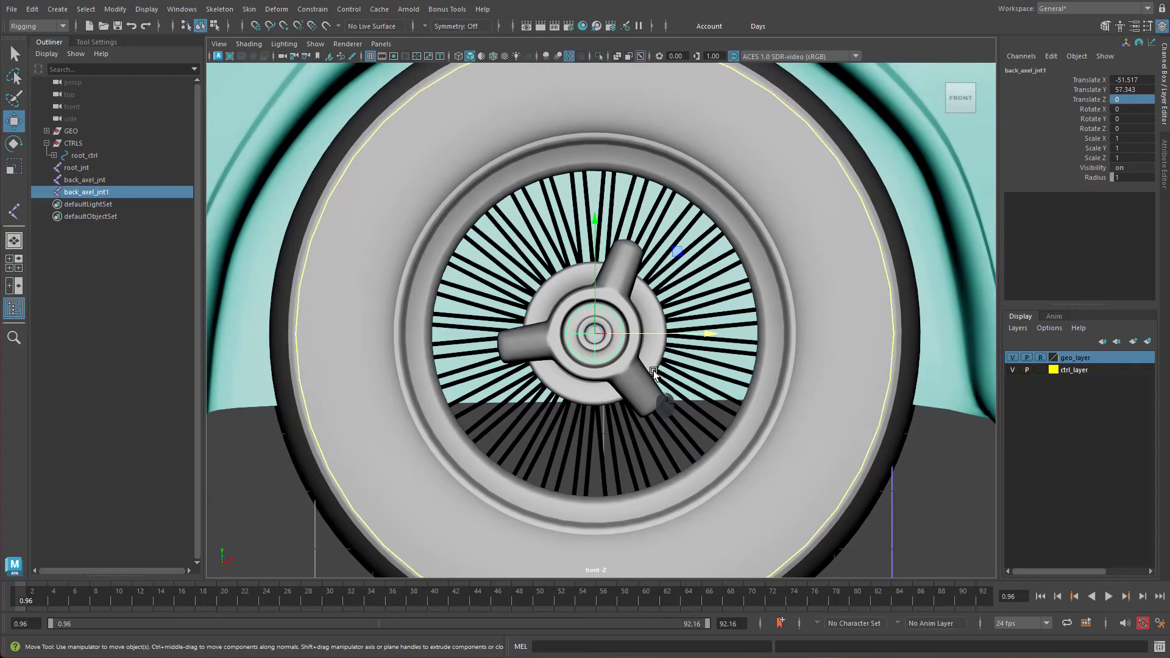
Step: In the bottom view, move the duplicated joint along Z towards the inner side of the front wheel, to about 93.9
key("space")
left_click(654, 372)
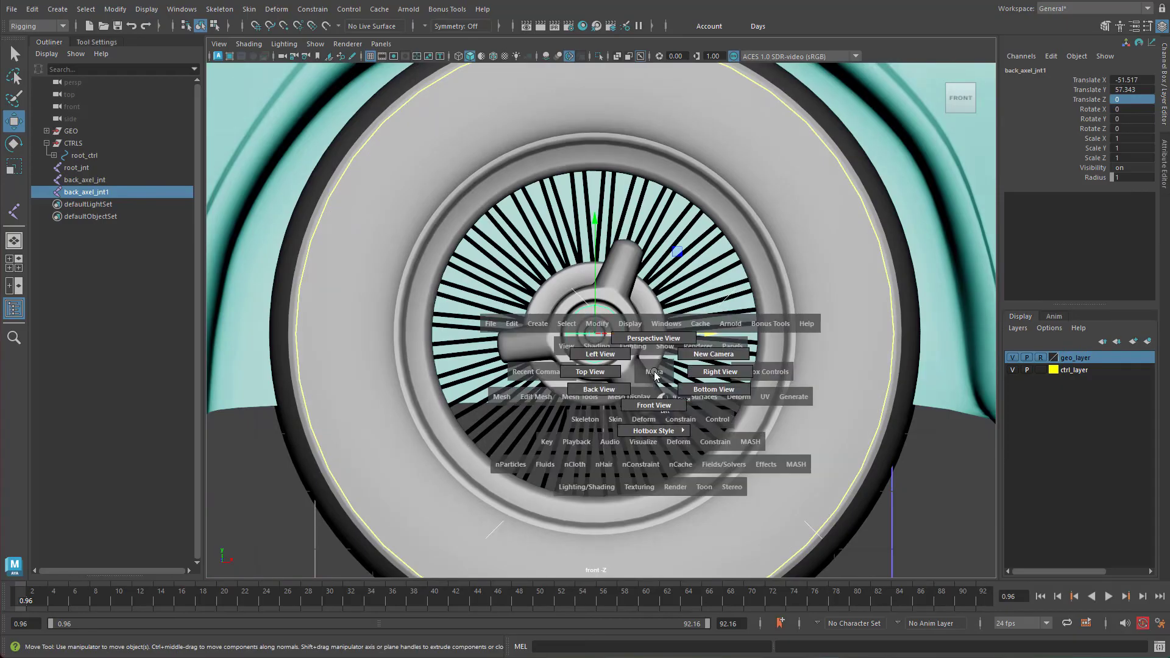
left_click_drag(653, 371, 708, 395)
right_click_drag(793, 393, 320, 369, "alt")
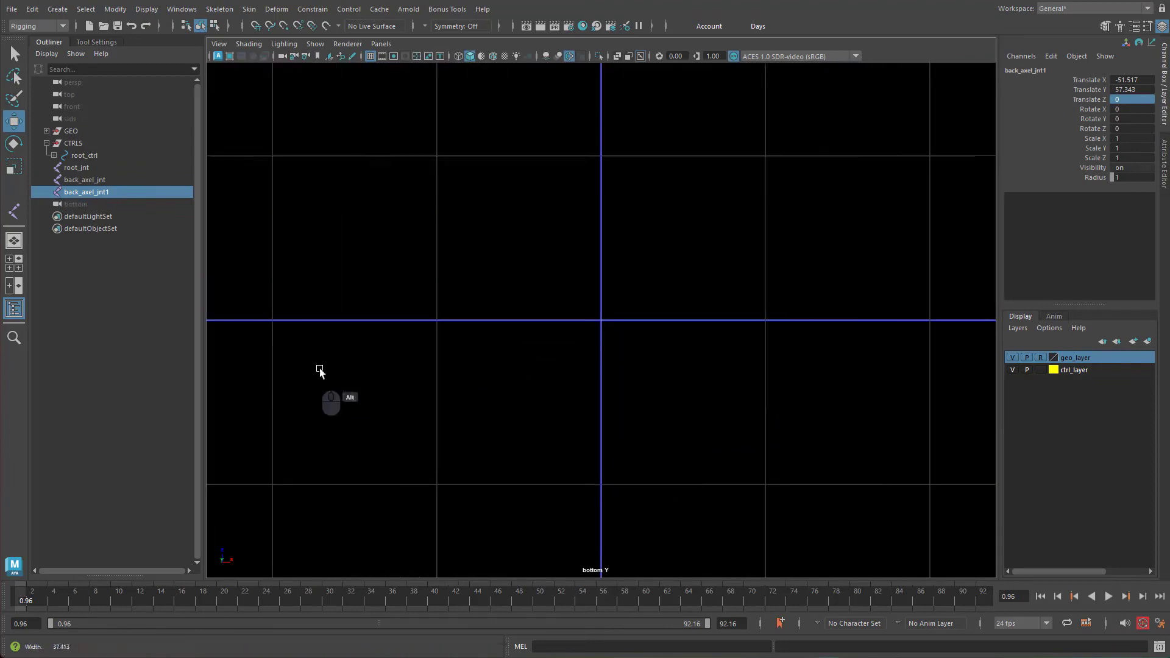
right_click_drag(732, 366, 466, 355, "alt")
key("f")
right_click_drag(689, 365, 378, 342, "alt")
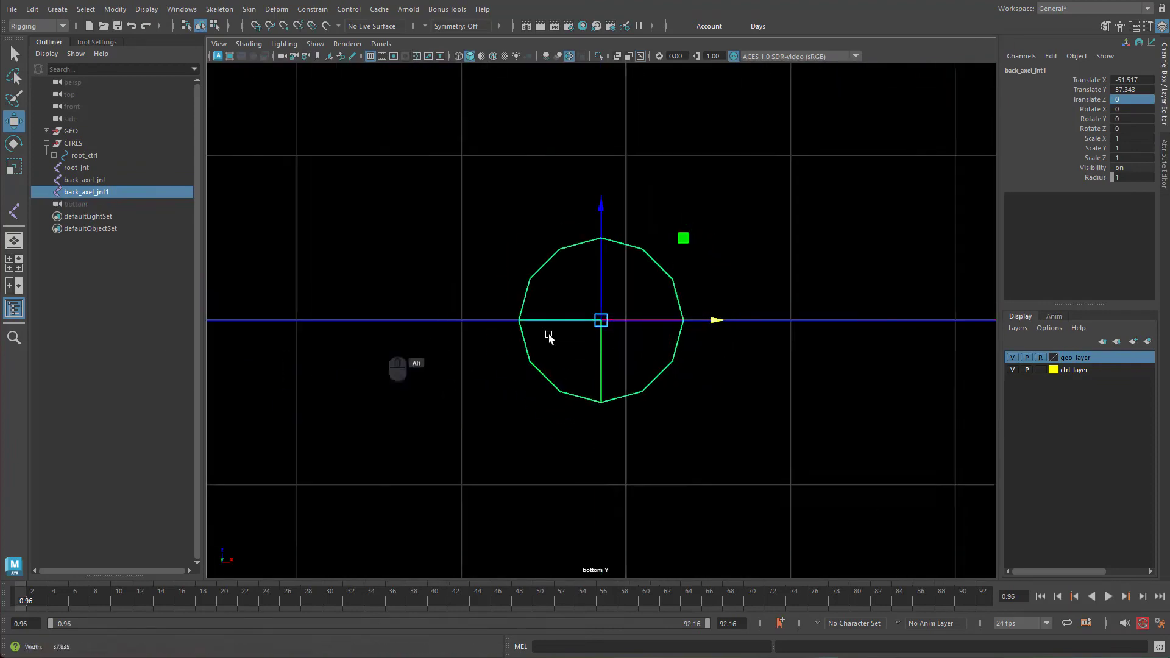
right_click_drag(579, 337, 299, 338, "alt")
right_click_drag(536, 326, 159, 296, "alt")
right_click_drag(646, 294, 568, 292, "alt")
middle_click_drag(576, 333, 588, 461, "alt+shift")
right_click_drag(695, 399, 756, 398, "alt")
middle_click_drag(580, 398, 587, 329, "alt")
right_click_drag(713, 391, 814, 393, "alt")
middle_click_drag(684, 380, 676, 409, "alt")
left_click_drag(604, 406, 652, 181)
right_click_drag(529, 227, 580, 234, "alt")
middle_click_drag(579, 236, 549, 323, "alt")
right_click_drag(746, 410, 787, 414, "alt")
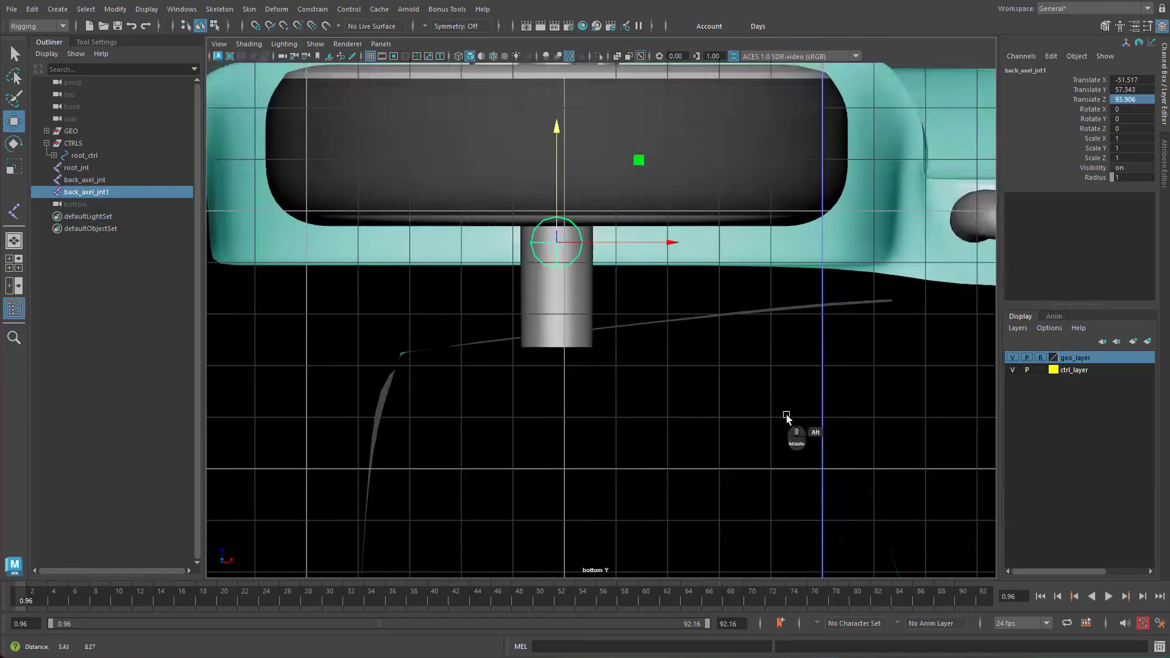
Step: Fine-tune the joint's Translate Z to about 97.04, where the axle stub meets the front wheel's inner face
middle_click_drag(712, 239, 735, 367, "alt")
right_click_drag(735, 352, 802, 356, "alt")
middle_click_drag(559, 378, 669, 356, "alt")
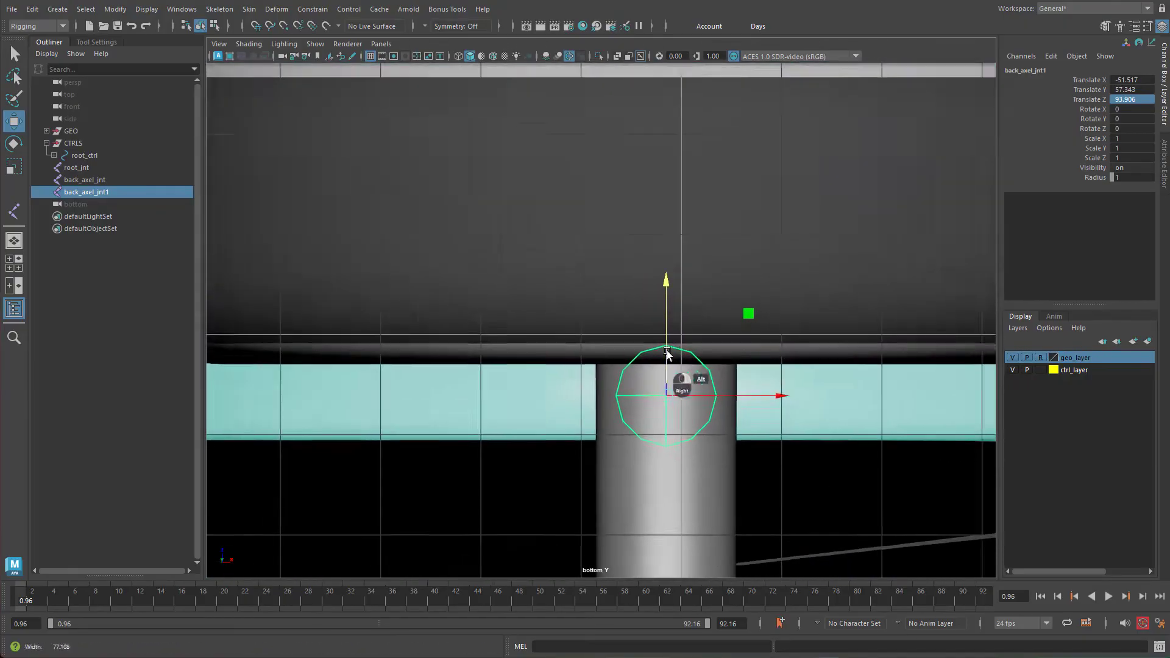
right_click_drag(640, 357, 577, 361, "alt")
right_click_drag(657, 380, 636, 395, "alt")
middle_click_drag(635, 396, 615, 404, "alt")
left_click_drag(631, 324, 647, 302)
right_click_drag(768, 335, 872, 345, "alt")
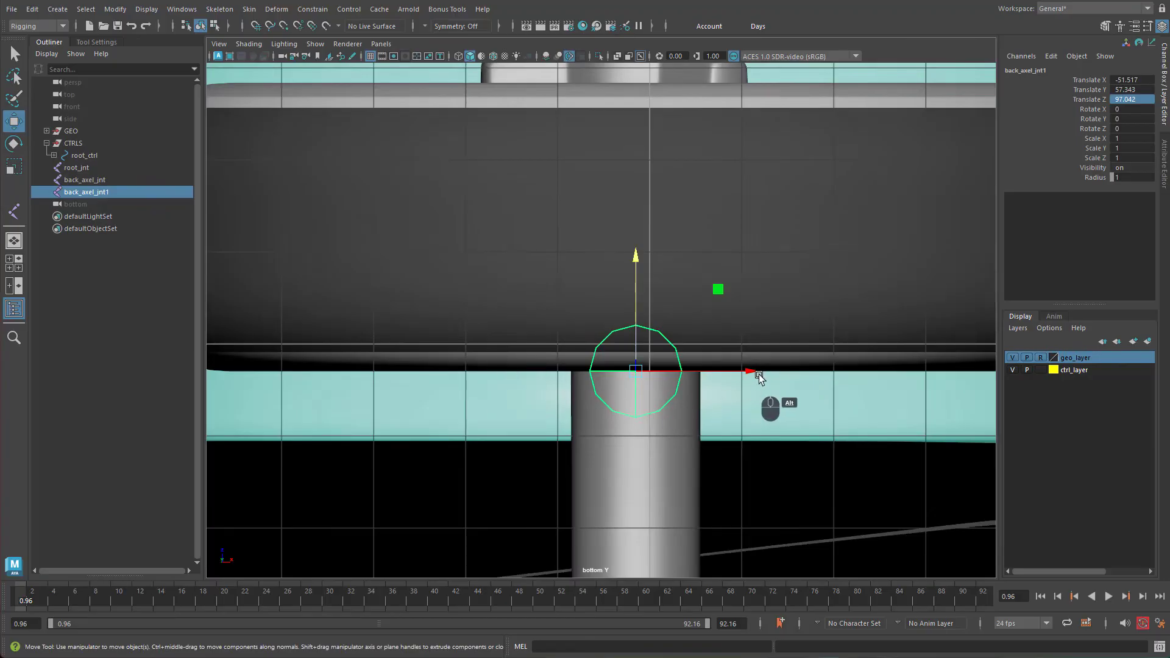
middle_click_drag(755, 373, 746, 439, "alt")
right_click_drag(747, 438, 583, 421, "alt")
middle_click_drag(757, 360, 734, 371, "alt")
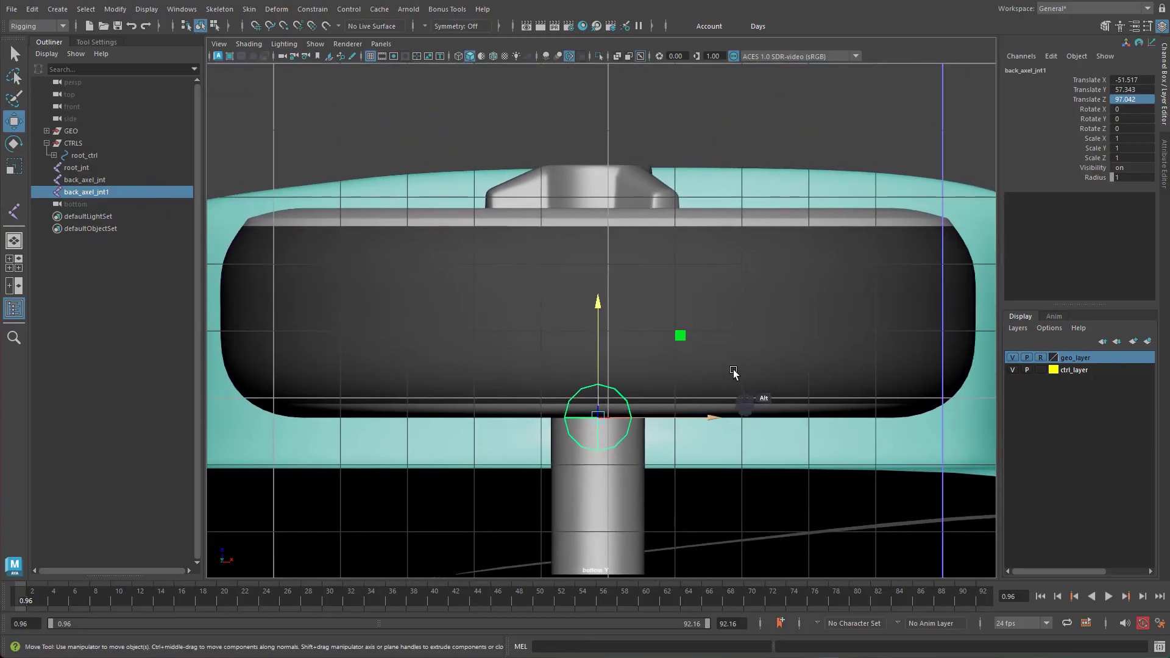
Step: Rename the duplicated front wheel joint as left_front_wheel_steering_jnt
double_click(86, 193)
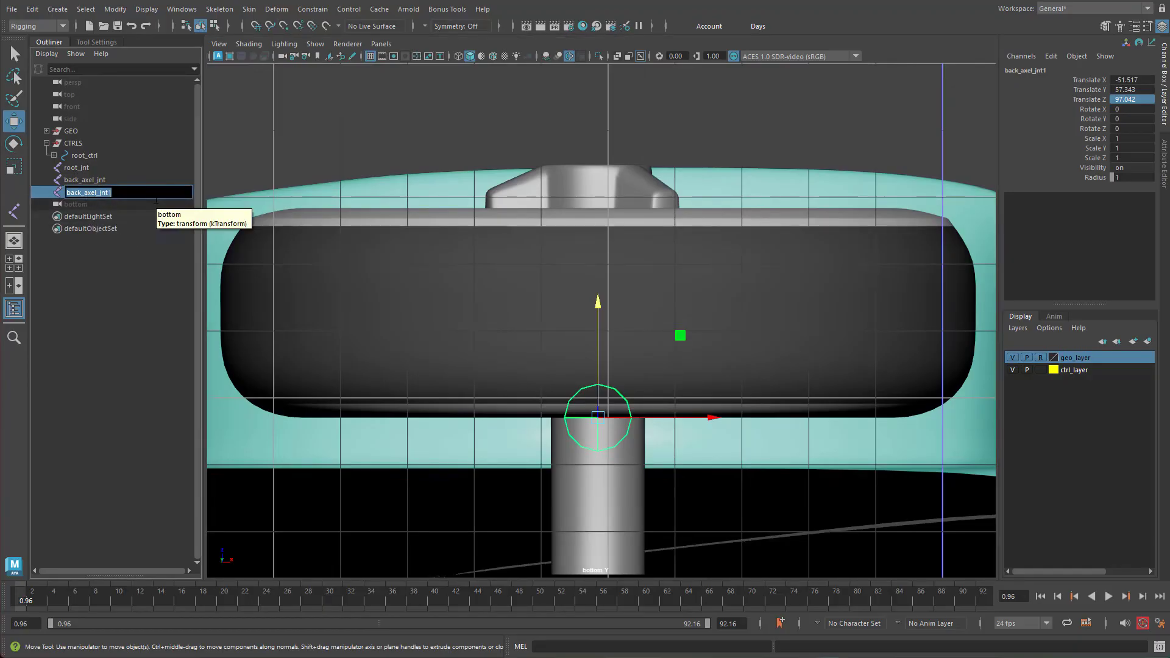
key("Return")
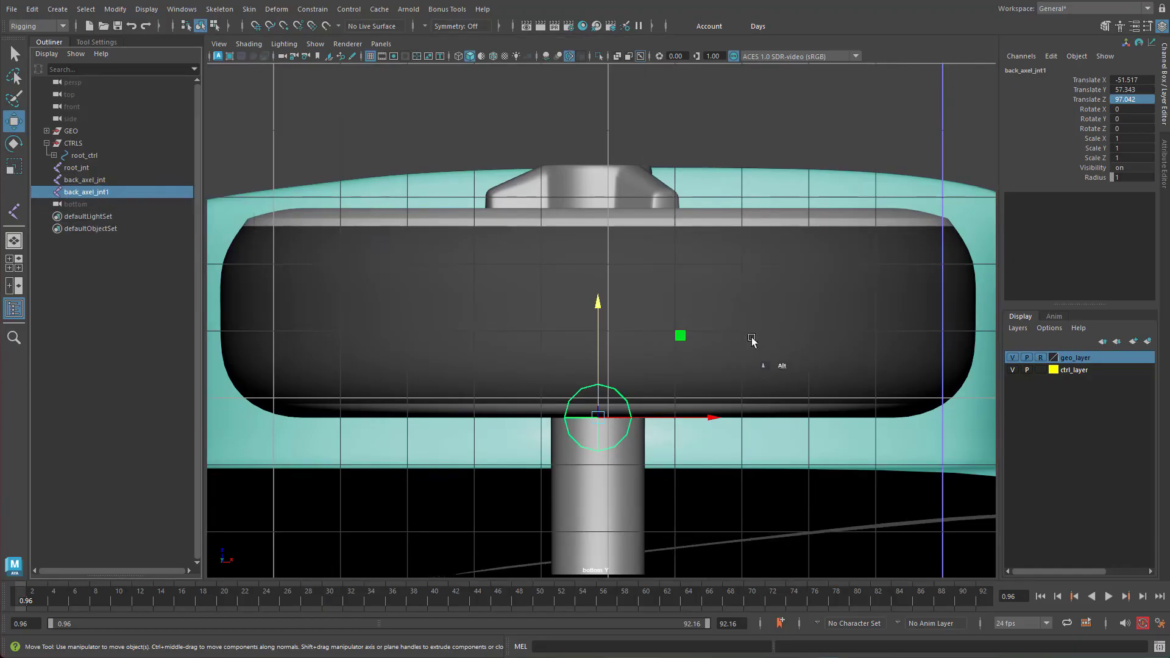
right_click_drag(756, 339, 706, 361, "alt")
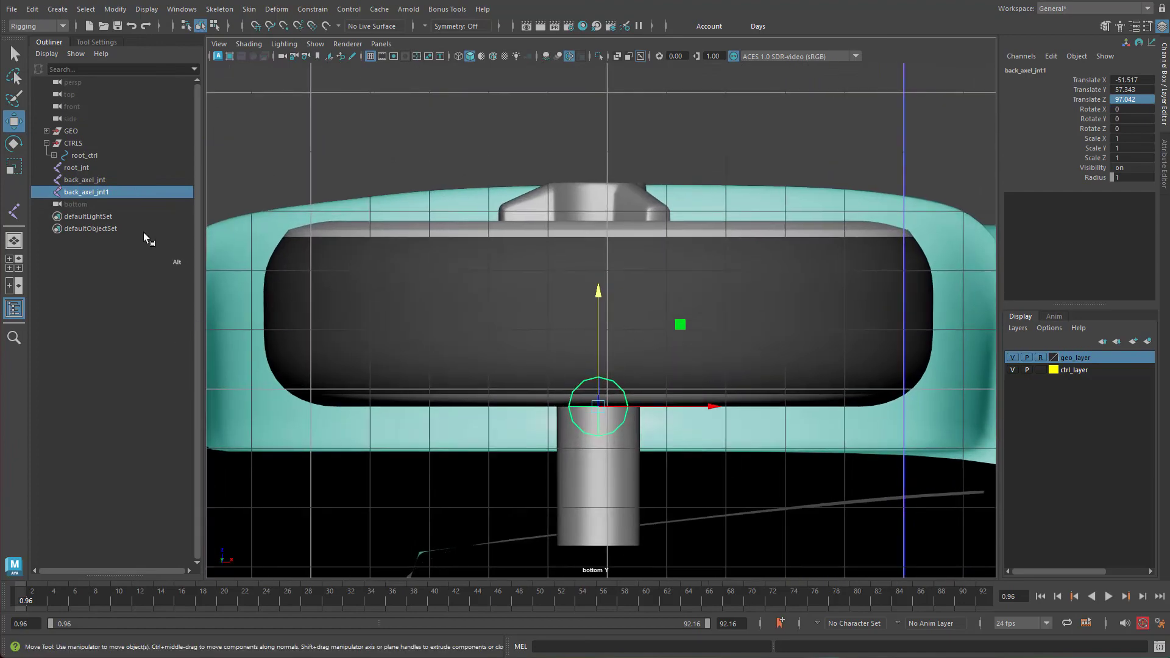
double_click(94, 193)
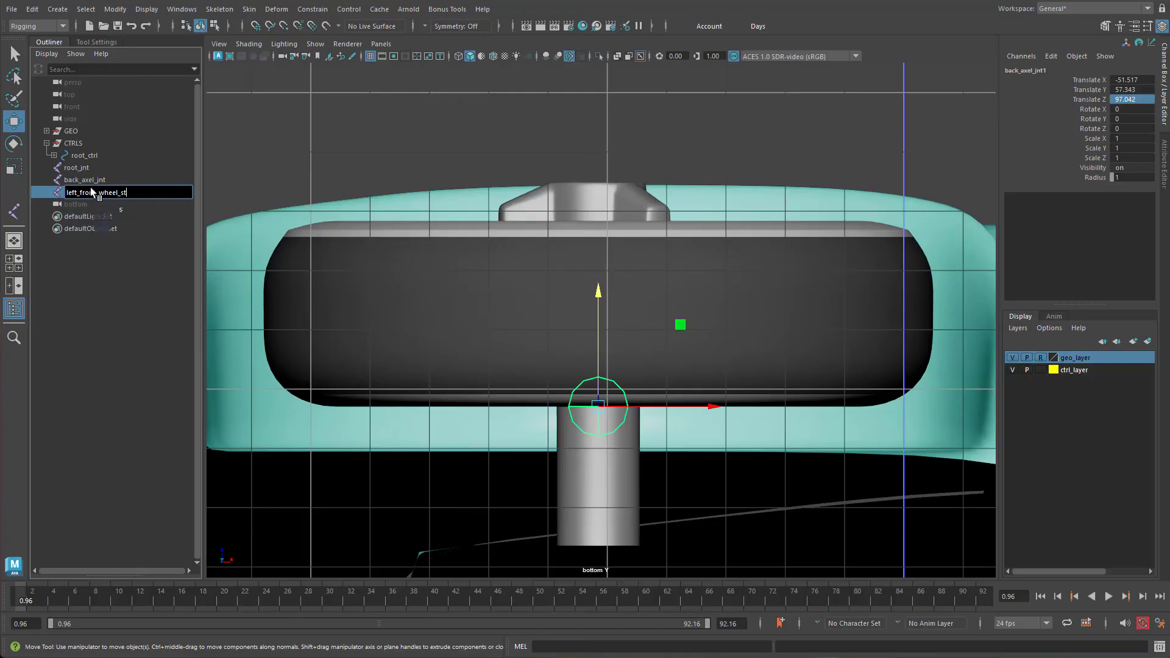
type("eering_jnt")
key("Return")
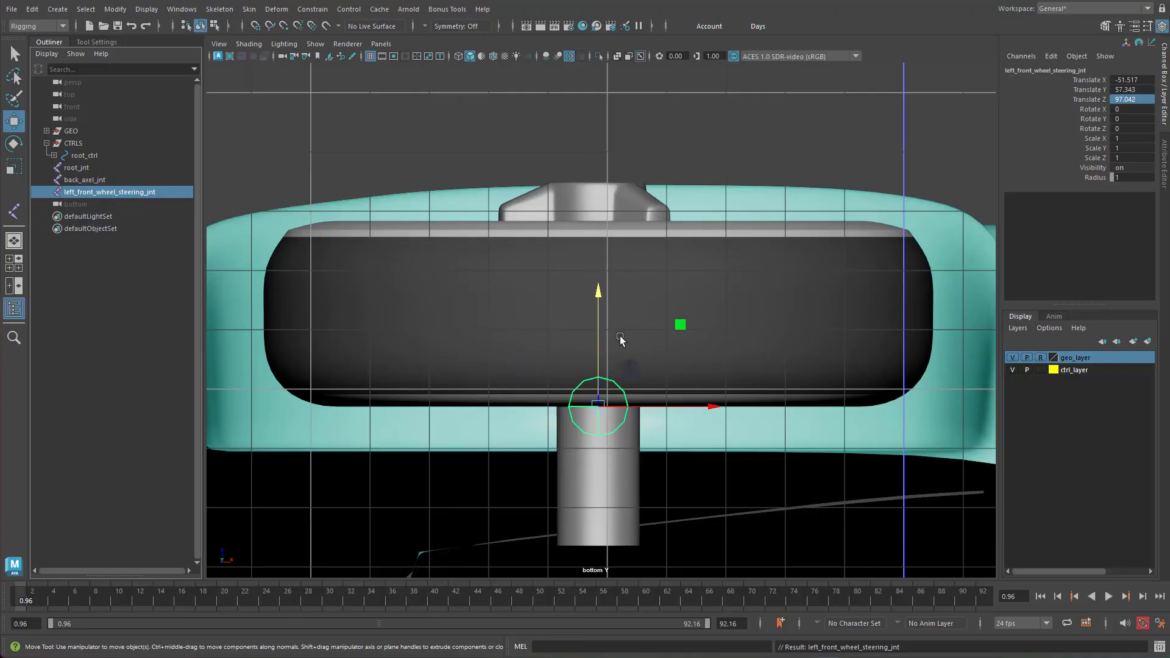
Step: Duplicate the left front wheel steering joint and move the copy along Z to about 128.28, at the wheel's outer face
key("ctrl+d")
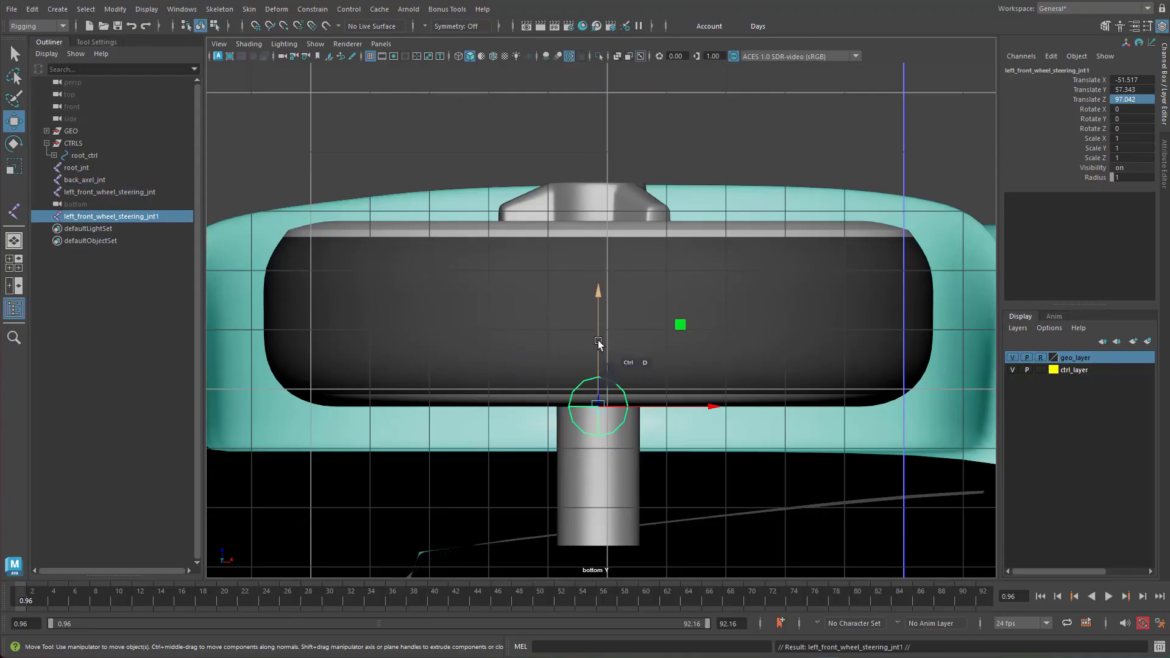
left_click_drag(602, 346, 670, 94)
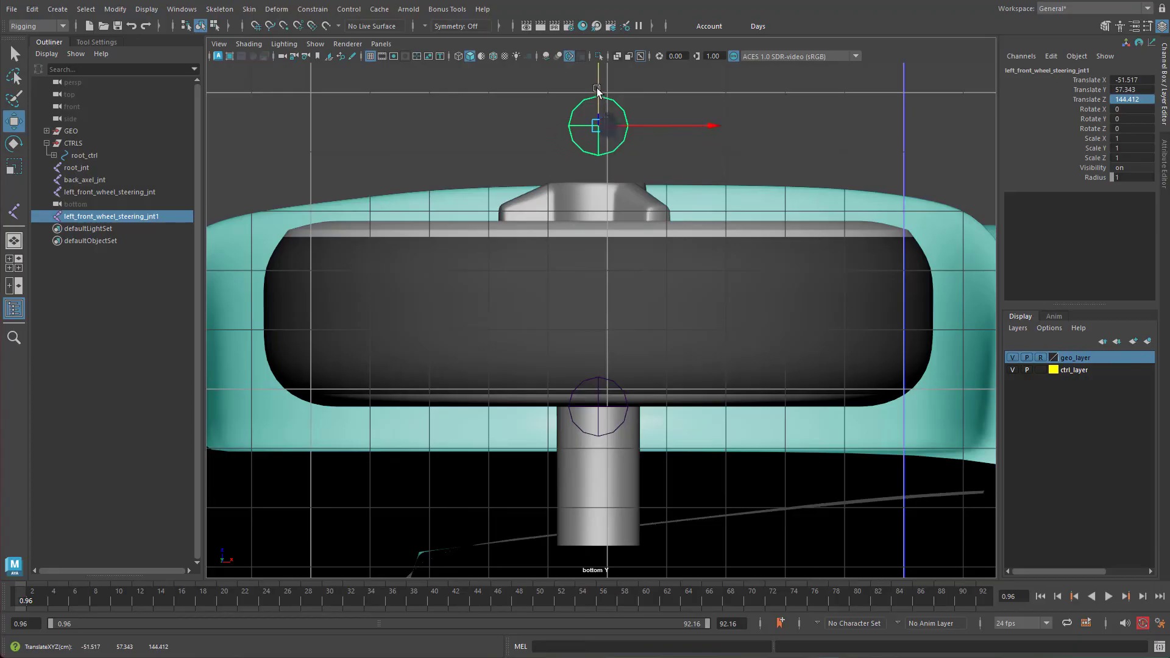
left_click_drag(600, 77, 617, 175)
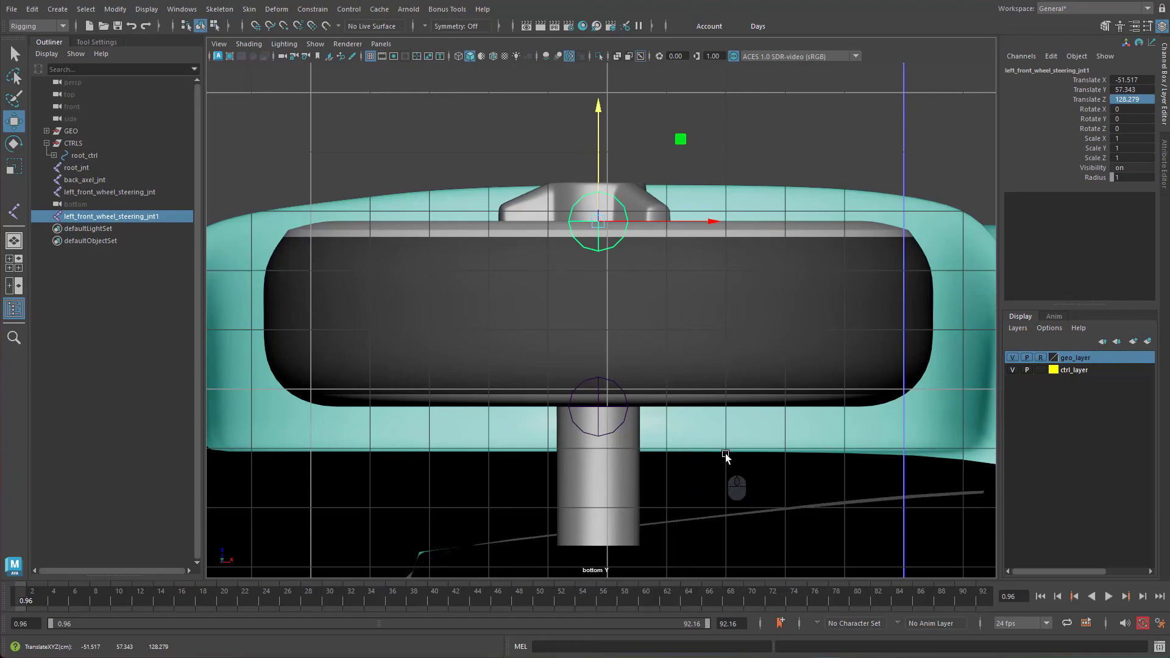
Step: Rename the duplicated joint left_front_wheel_spin_jnt and parent it under left_front_wheel_steering_jnt
double_click(108, 217)
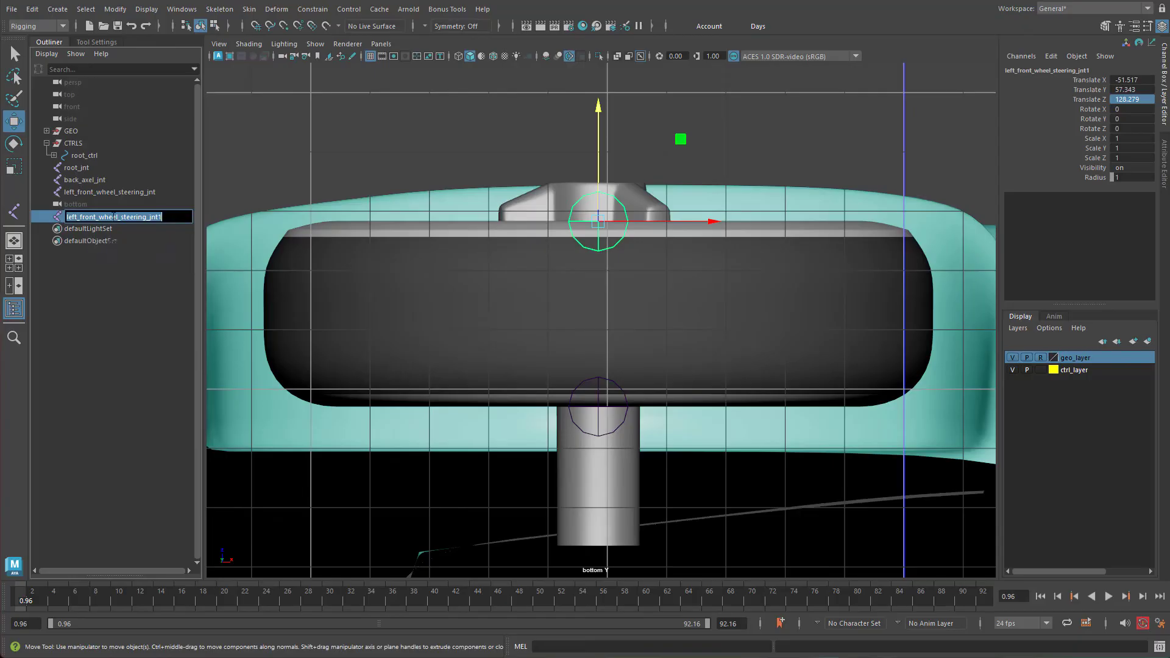
left_click(147, 217)
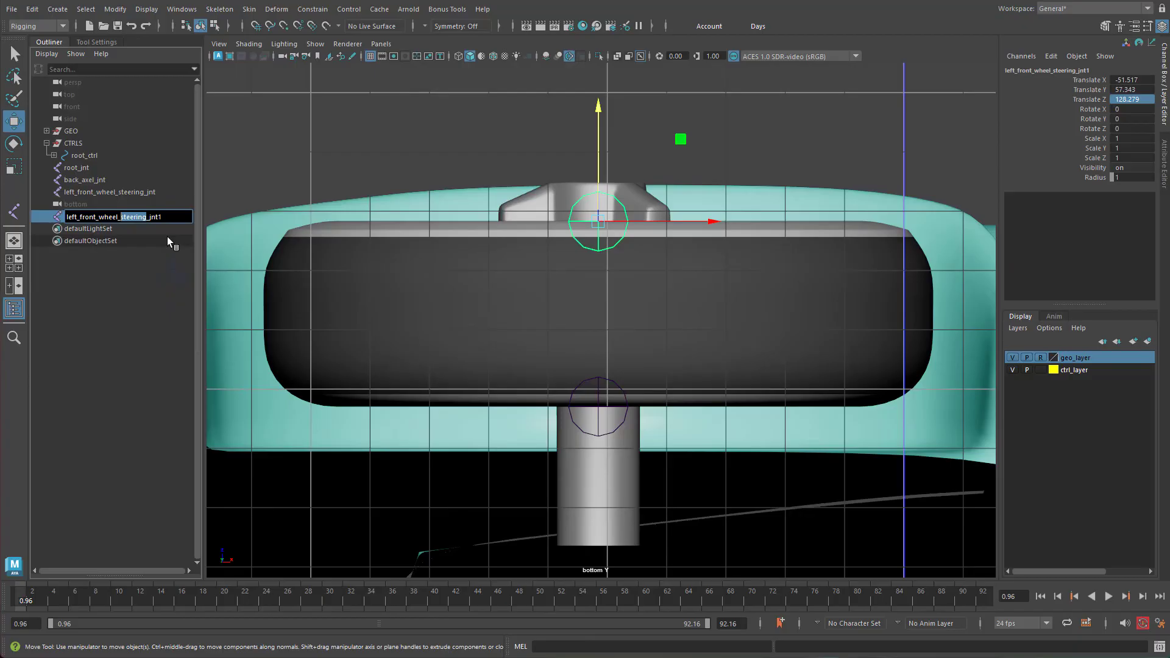
type("sp")
key("Return")
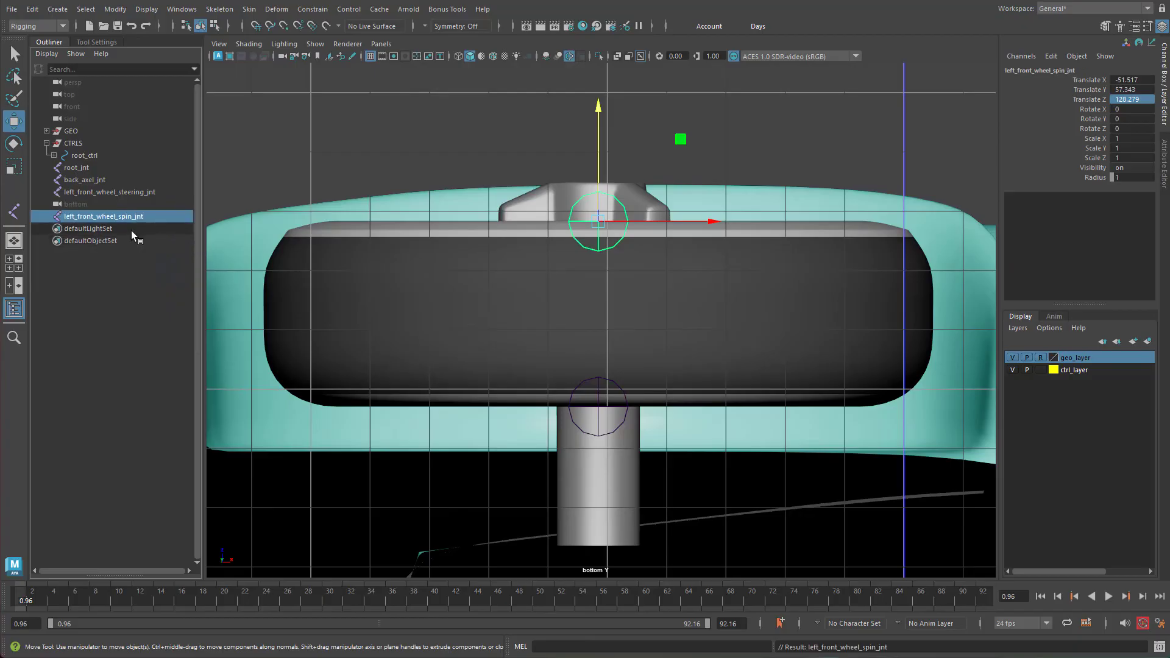
middle_click_drag(102, 224, 128, 191)
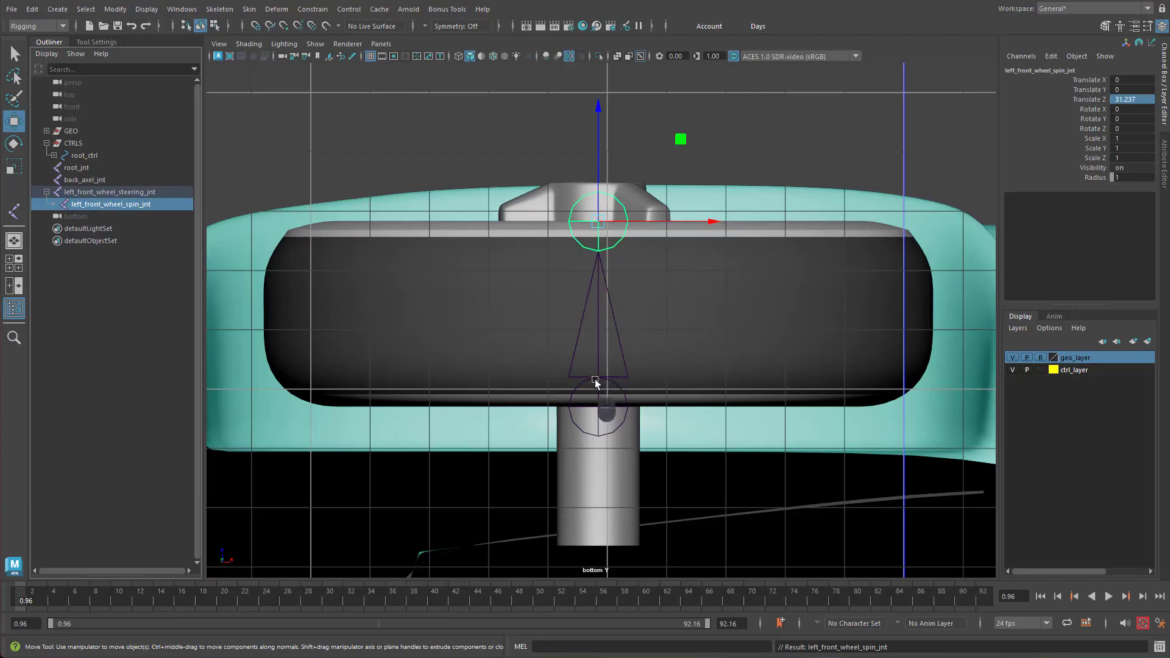
Step: Test-rotate the steering joint about Y and the spin joint about Z, undoing each rotation
left_click(625, 421)
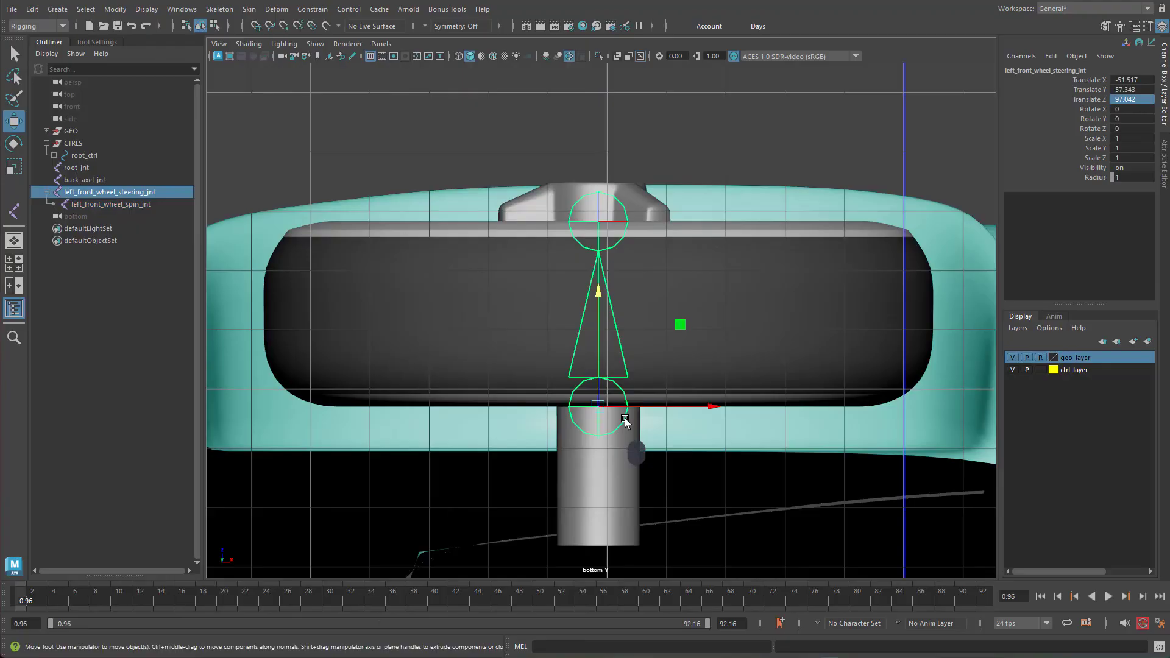
key("e")
left_click_drag(693, 350, 627, 269)
key("ctrl+z")
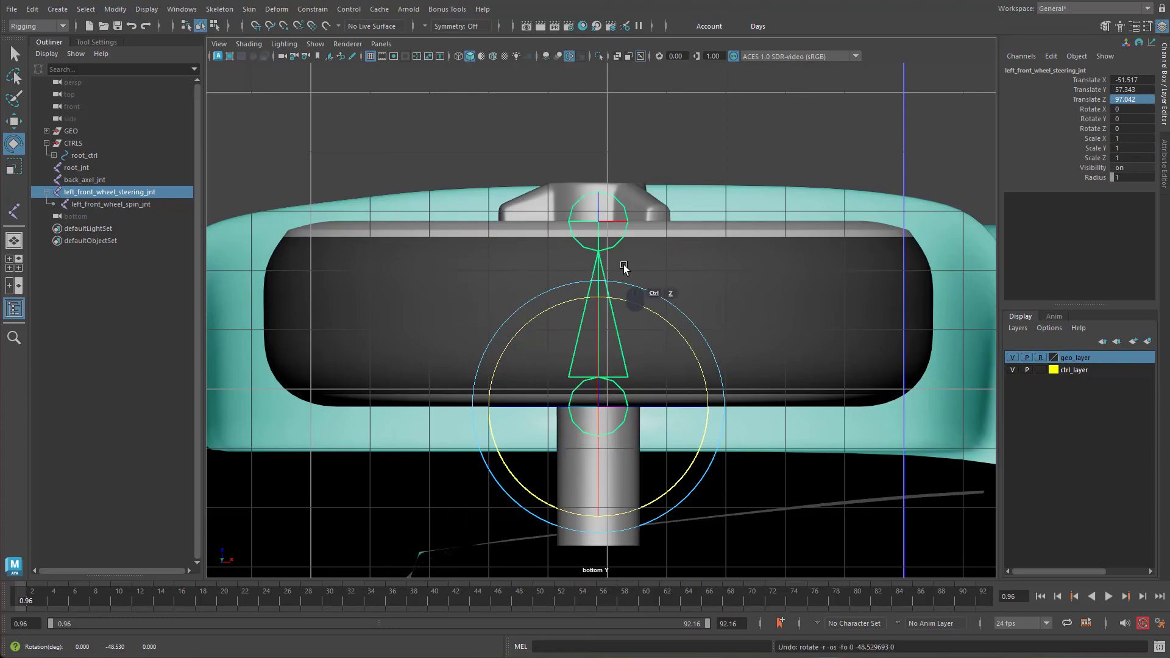
left_click(621, 224)
left_click_drag(621, 223, 584, 227)
key("ctrl+z")
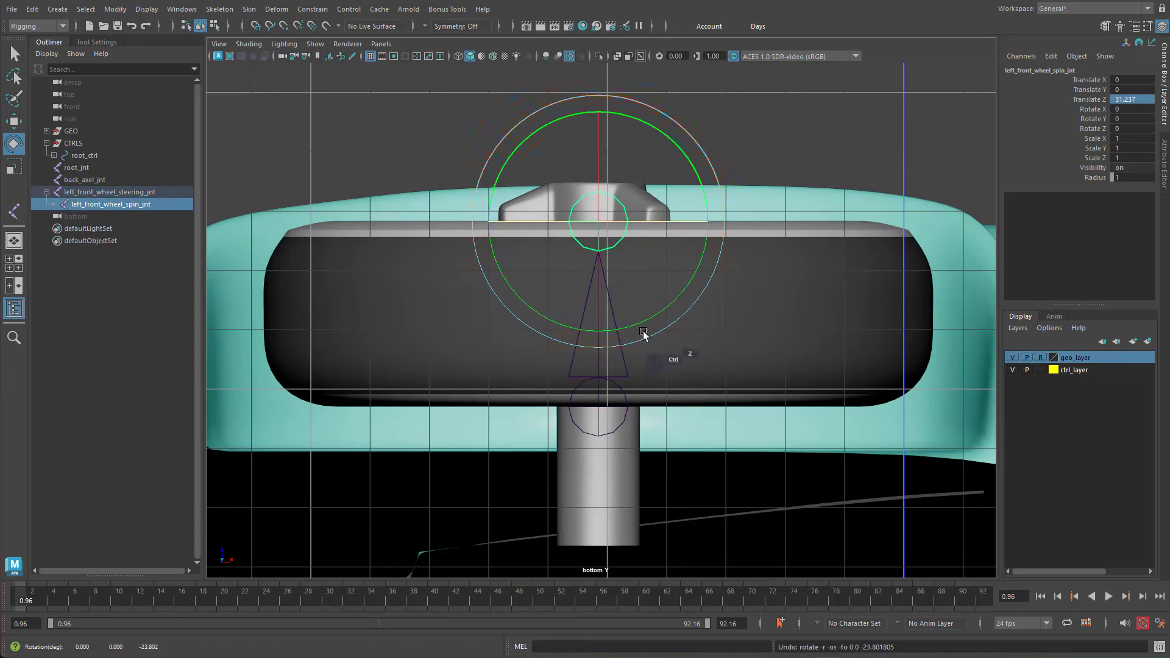
Step: Set up Mirror Joints for left_front_wheel_steering_jnt across the XY plane with the Orientation mirror function
left_click(125, 317)
left_click(133, 194)
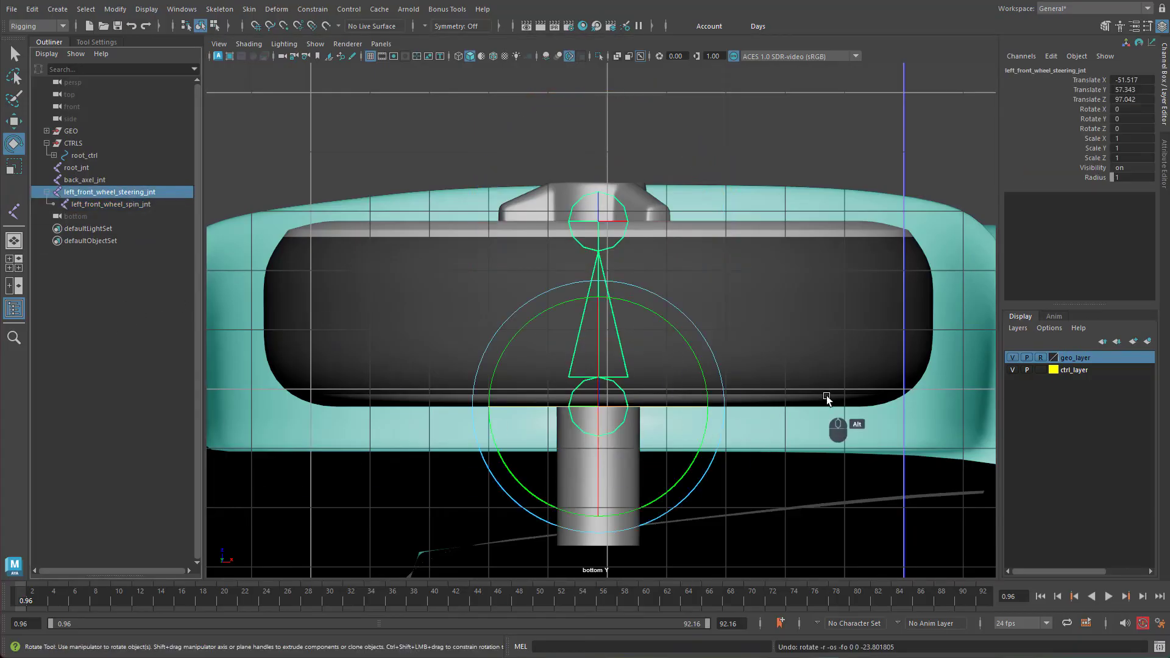
right_click_drag(827, 397, 519, 394, "alt")
right_click_drag(659, 392, 232, 390, "alt")
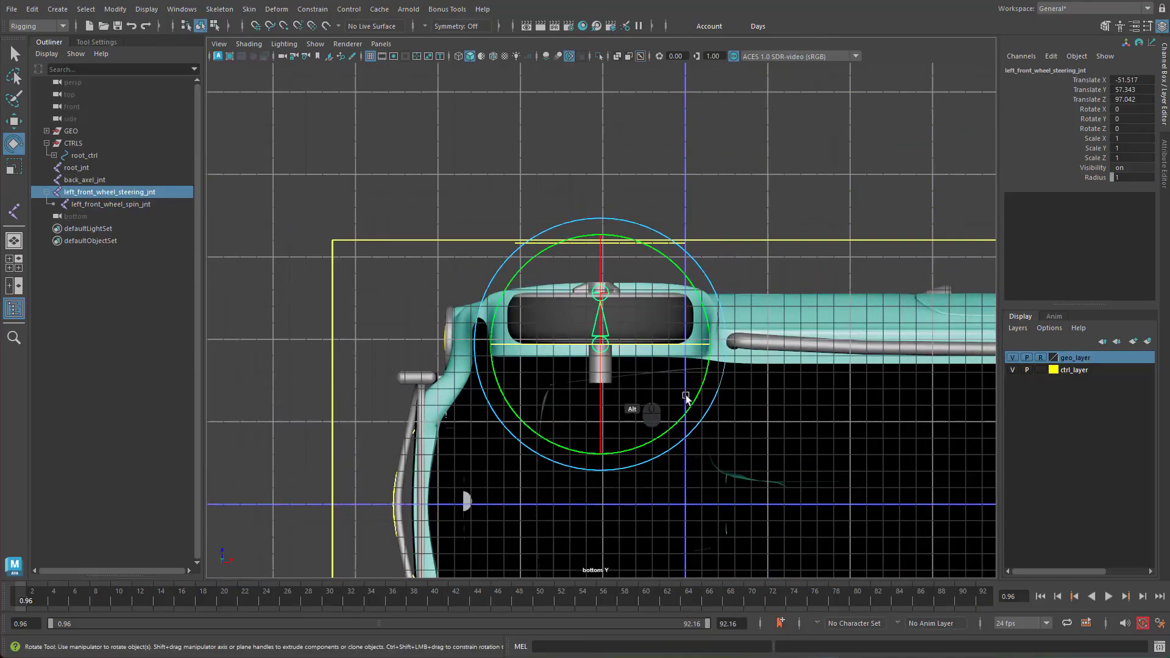
middle_click_drag(689, 393, 590, 205, "alt")
right_click_drag(647, 307, 552, 308, "alt")
middle_click_drag(635, 329, 633, 317, "alt")
right_click_drag(632, 317, 500, 311, "alt")
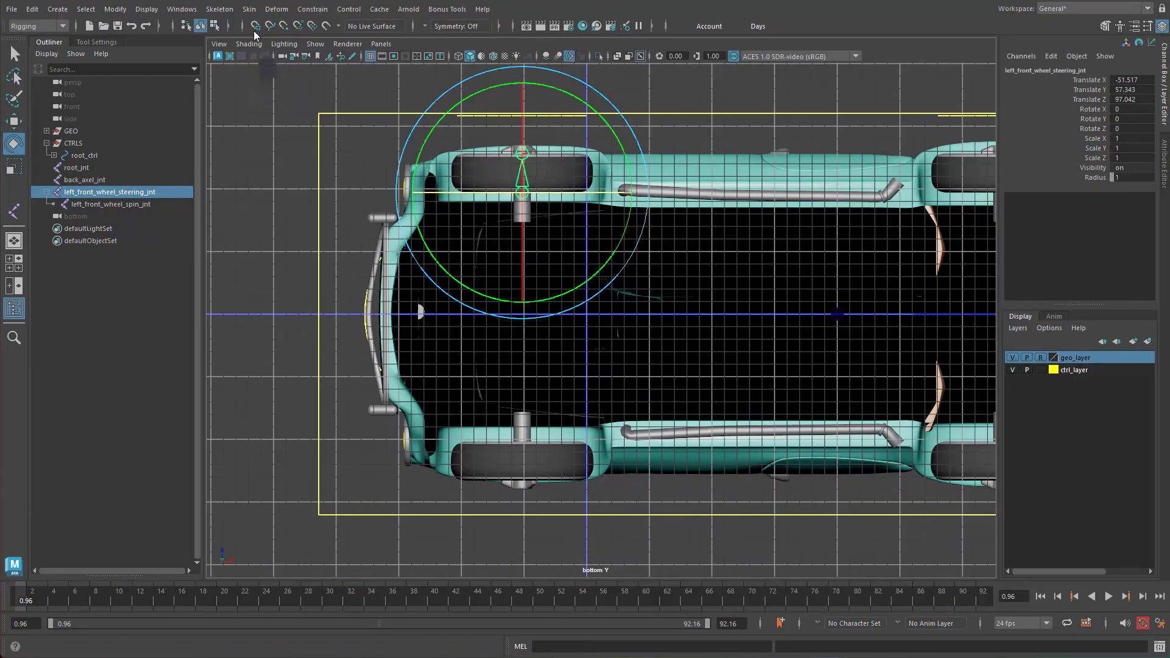
left_click(220, 10)
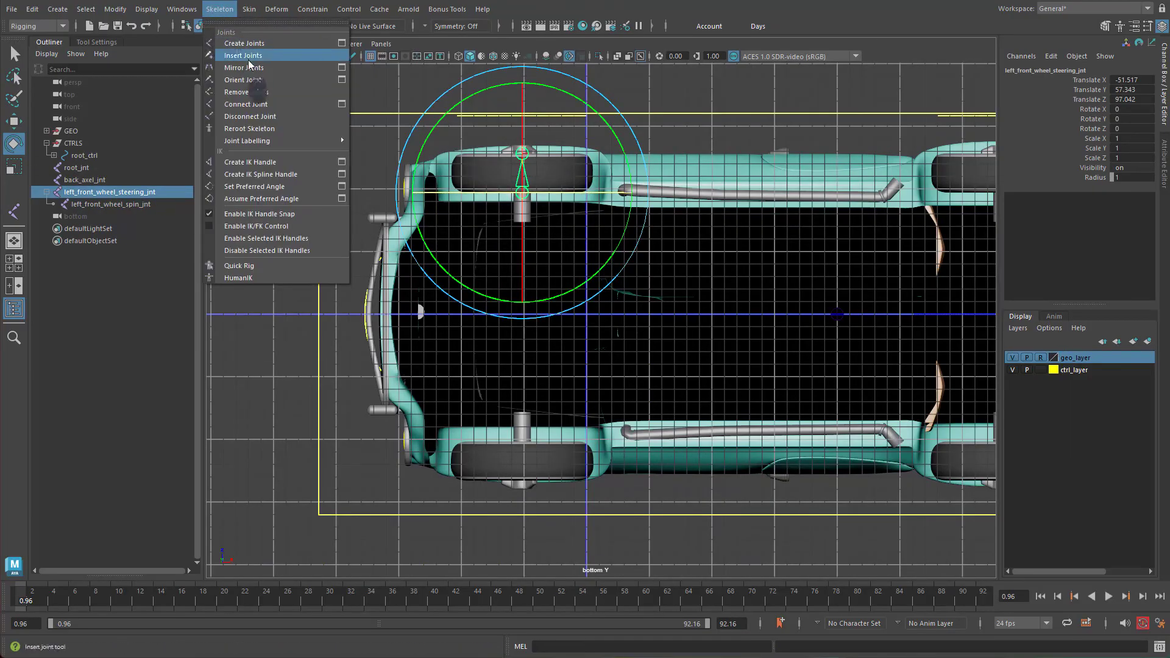
left_click(342, 68)
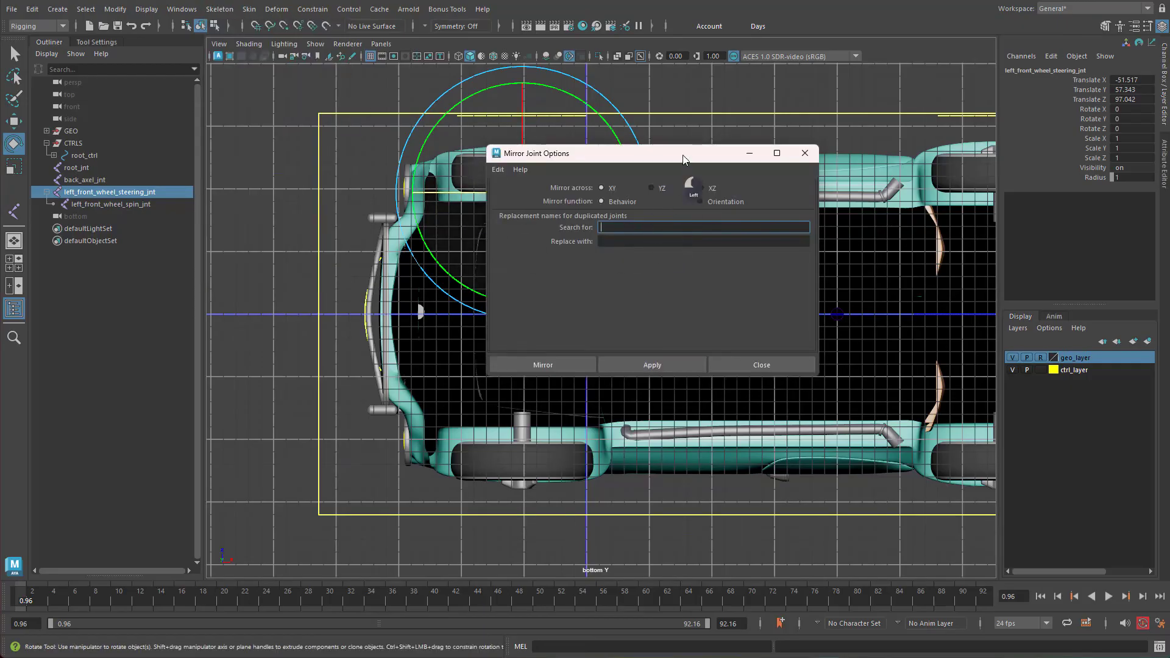
left_click_drag(683, 159, 806, 262)
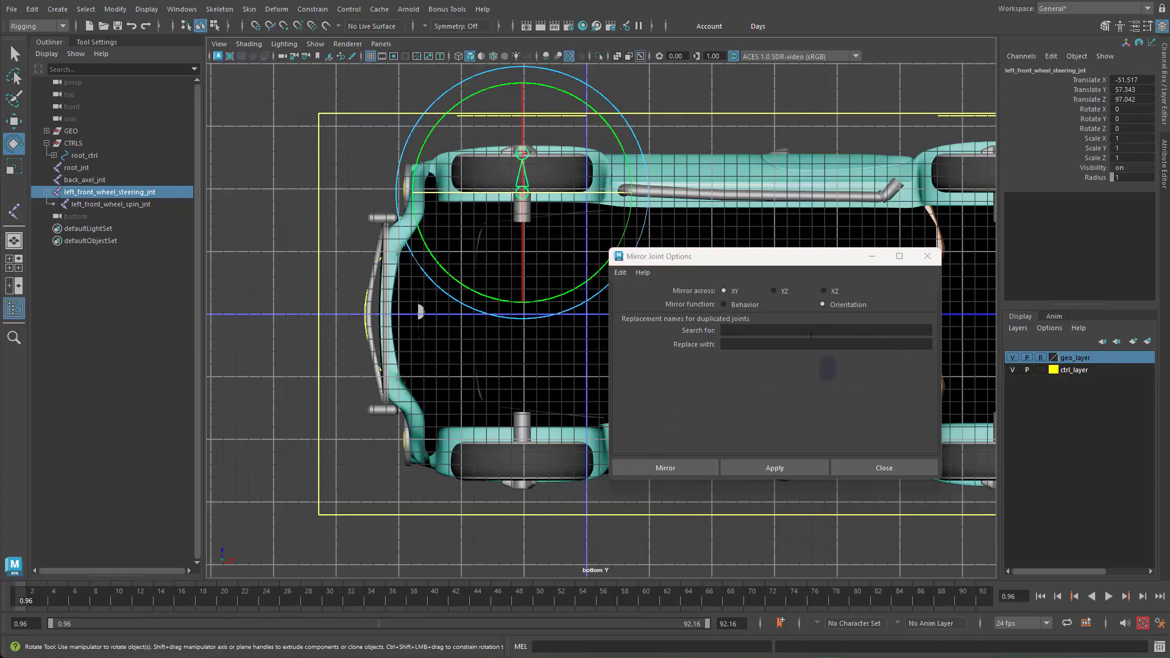
Step: Mirror the left front wheel joint chain, replacing left_ with right_ in the names, and expand the mirrored hierarchy
left_click(754, 331)
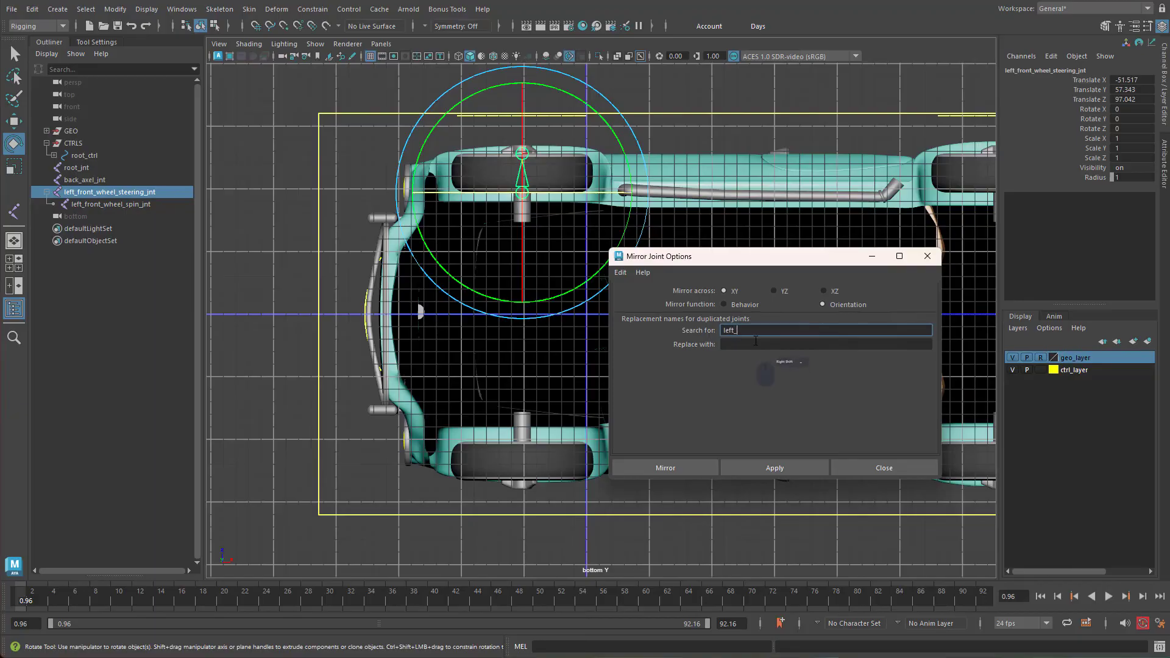
left_click(748, 344)
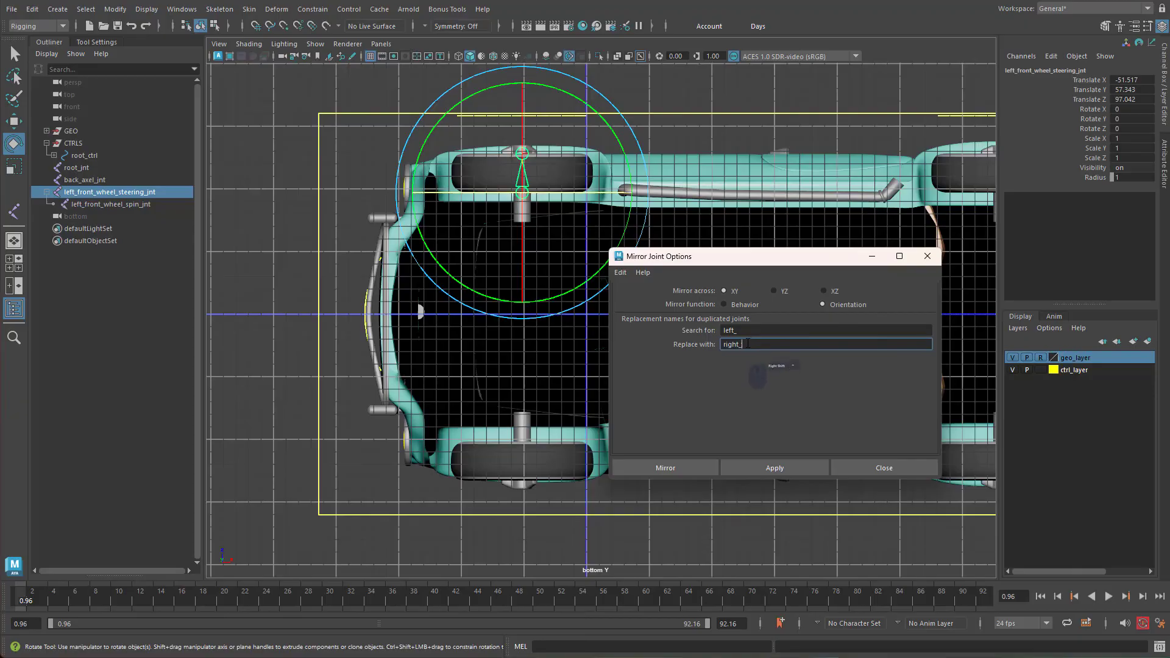
left_click(686, 468)
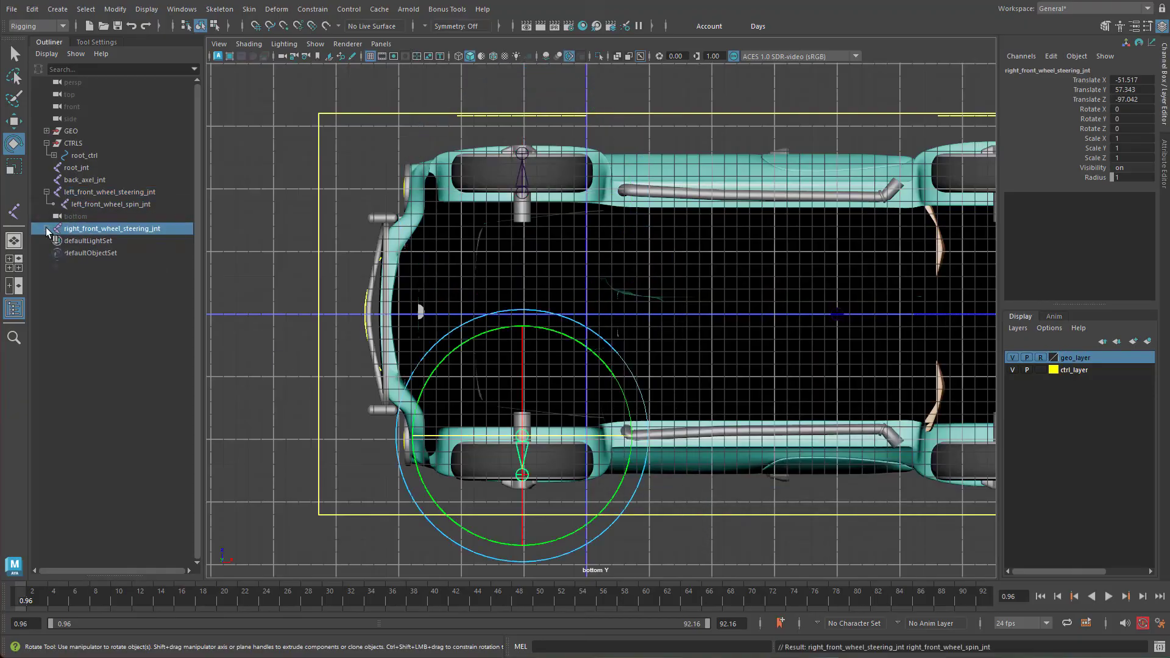
left_click(46, 229)
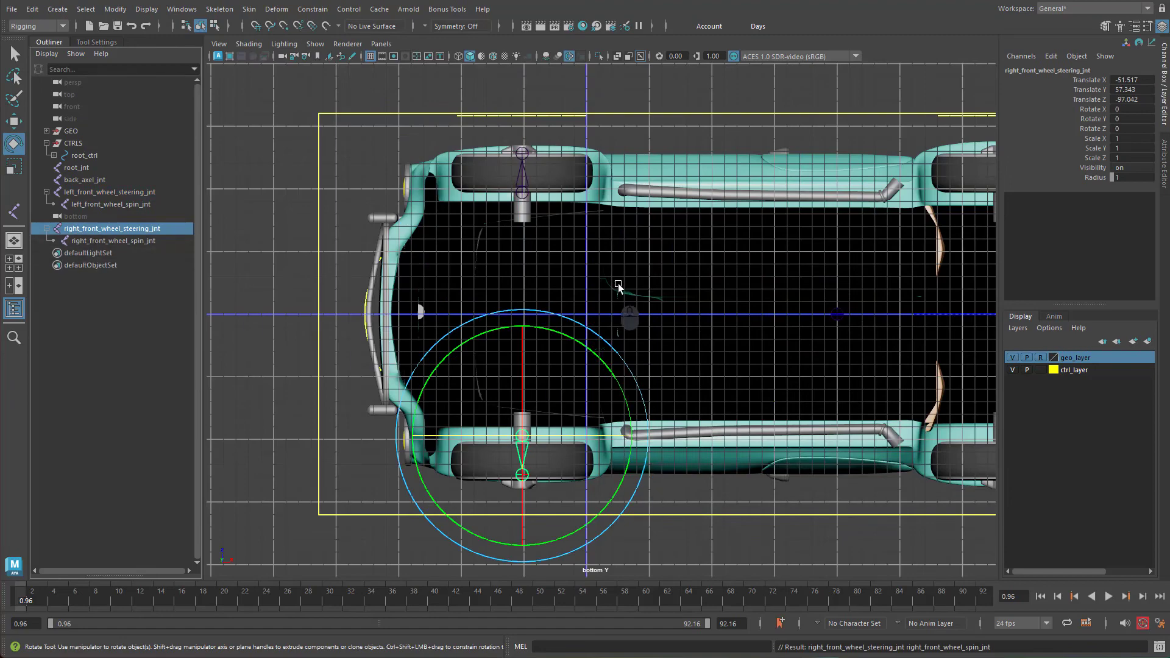
Step: Parent both left_front_wheel_steering_jnt and right_front_wheel_steering_jnt under root_jnt
left_click_drag(108, 230, 115, 192)
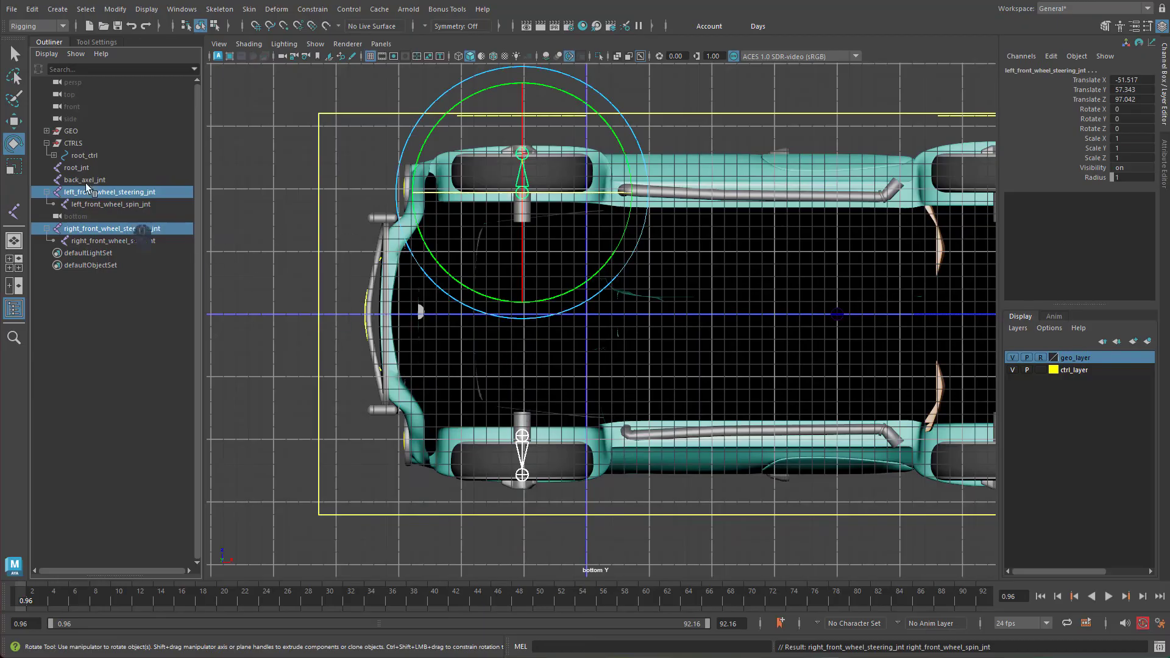
middle_click_drag(114, 209, 82, 167)
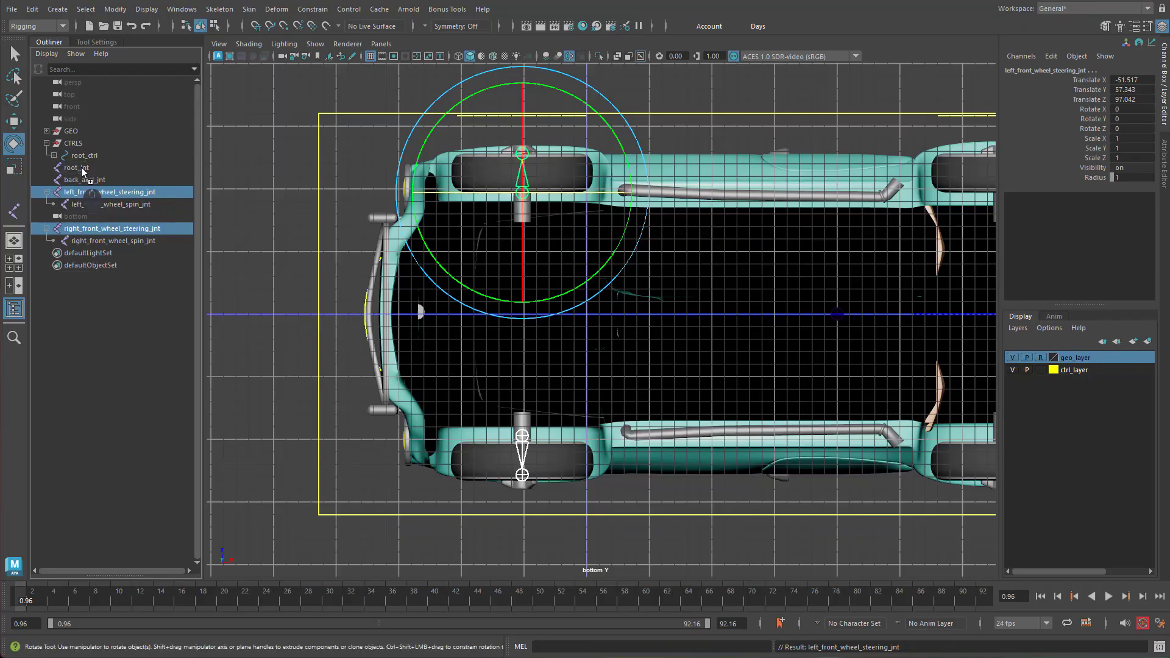
left_click(47, 167)
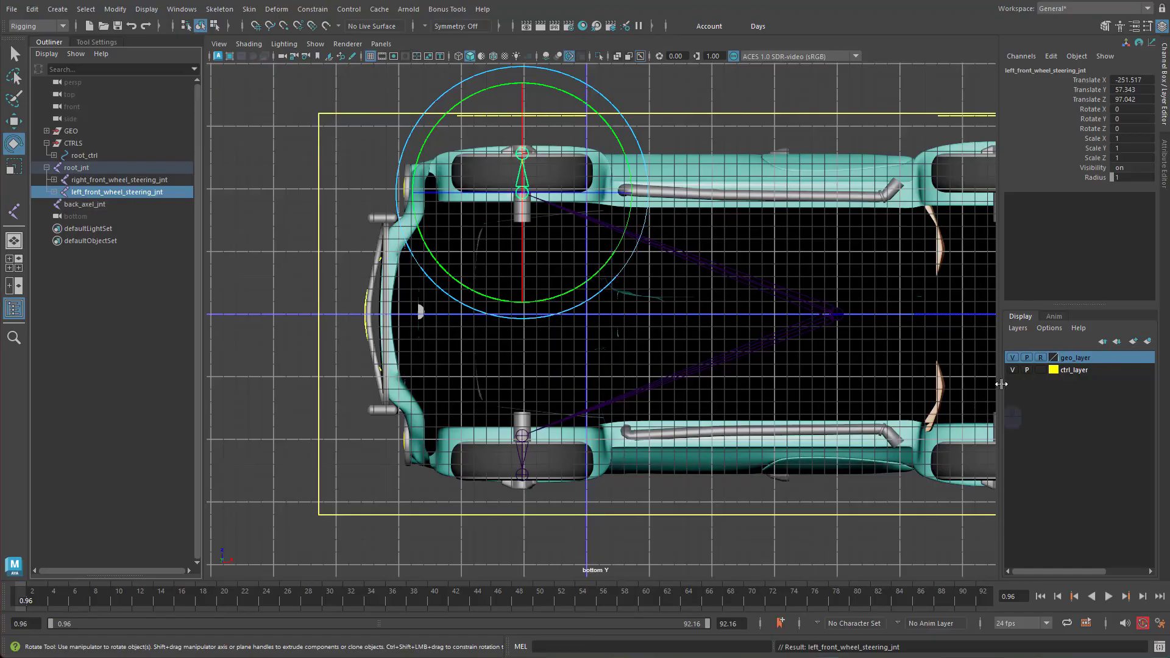
Step: Hide geo_layer and ctrl_layer so that only the joints are displayed
left_click(1013, 358)
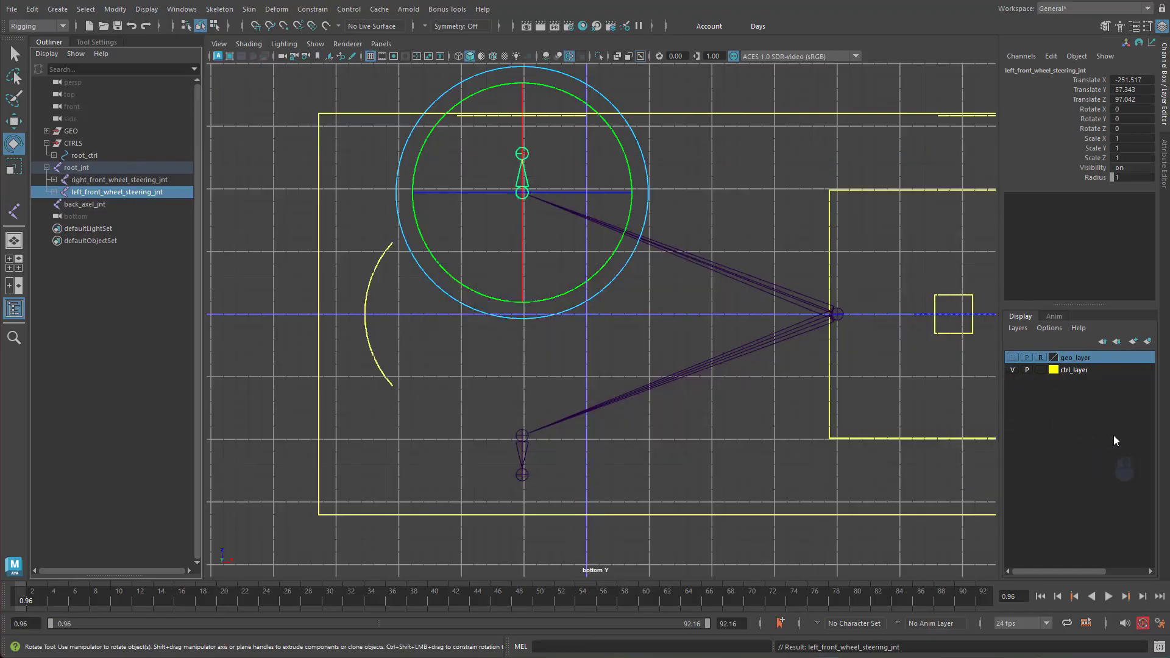
left_click(1027, 370)
left_click(1013, 371)
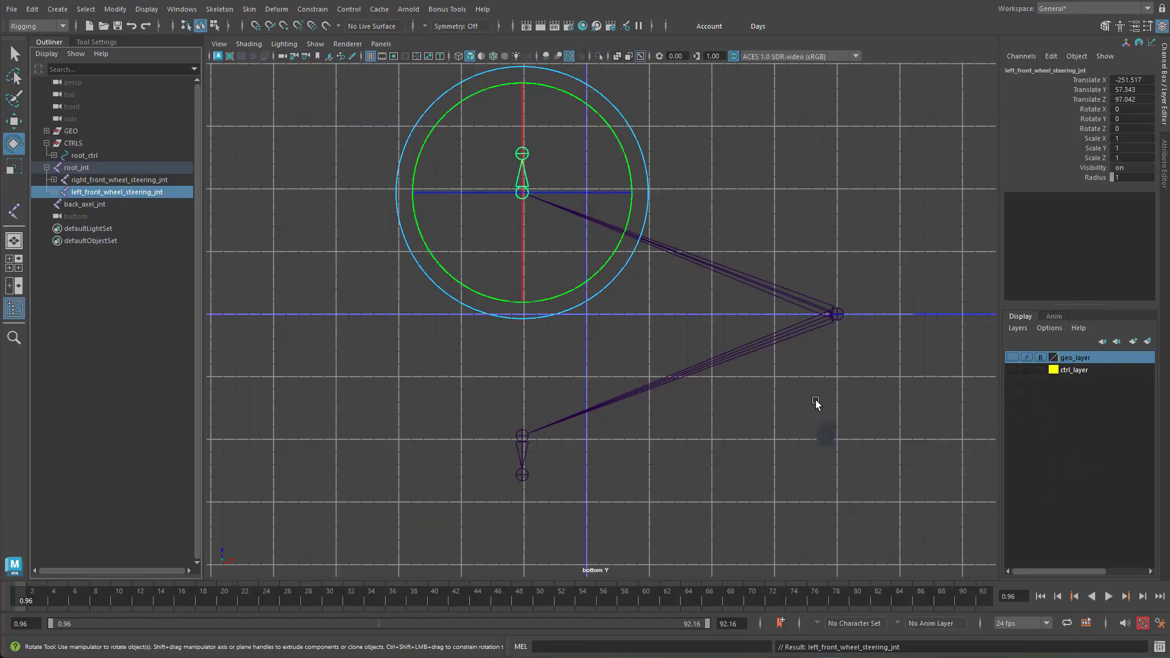
Step: Set the radius of root_jnt to 7.7 and parent back_axel_jnt under it
middle_click_drag(872, 406, 662, 409, "alt")
scroll(695, 401, "down", 1, "alt")
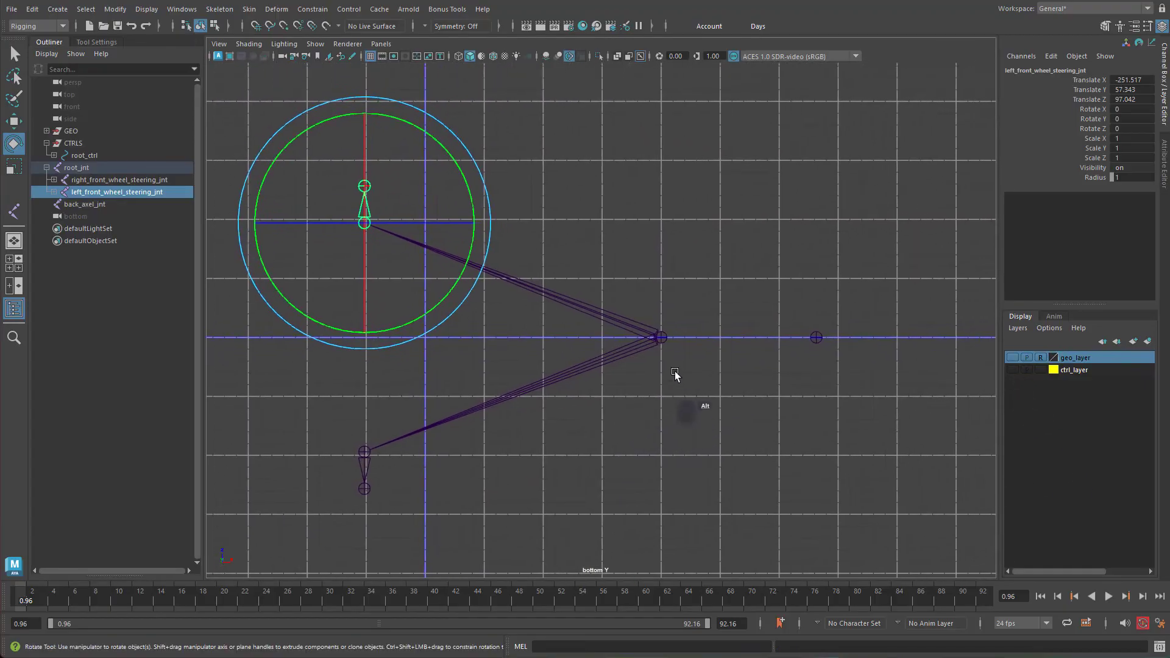
left_click(668, 343)
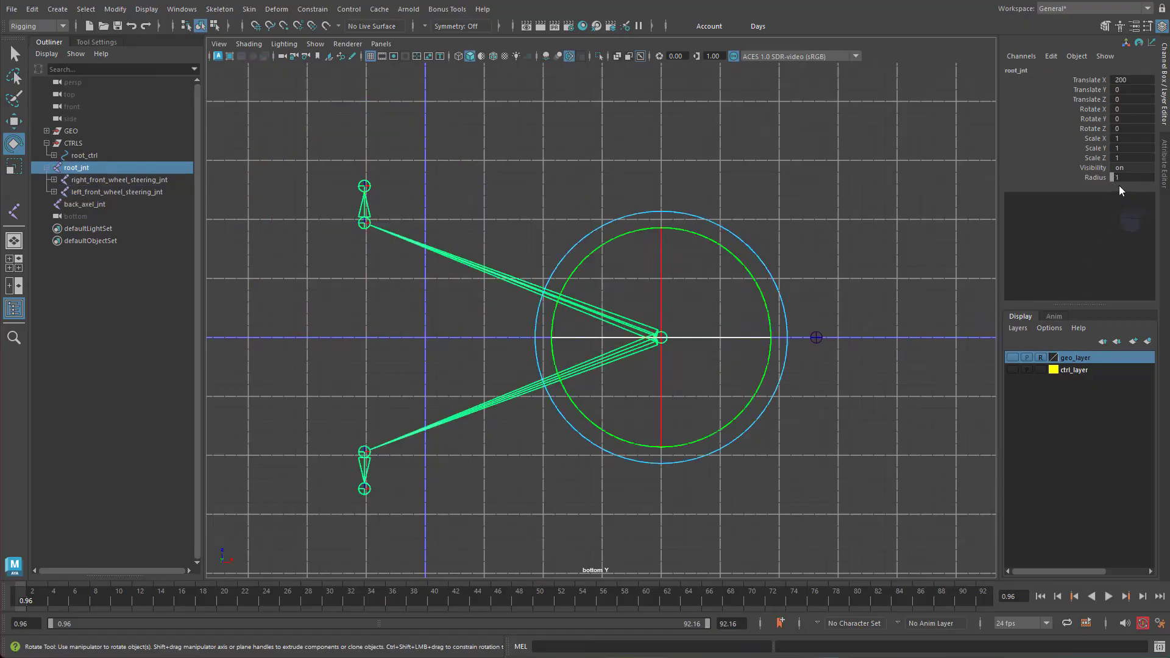
left_click(1095, 177)
middle_click_drag(867, 230, 902, 220)
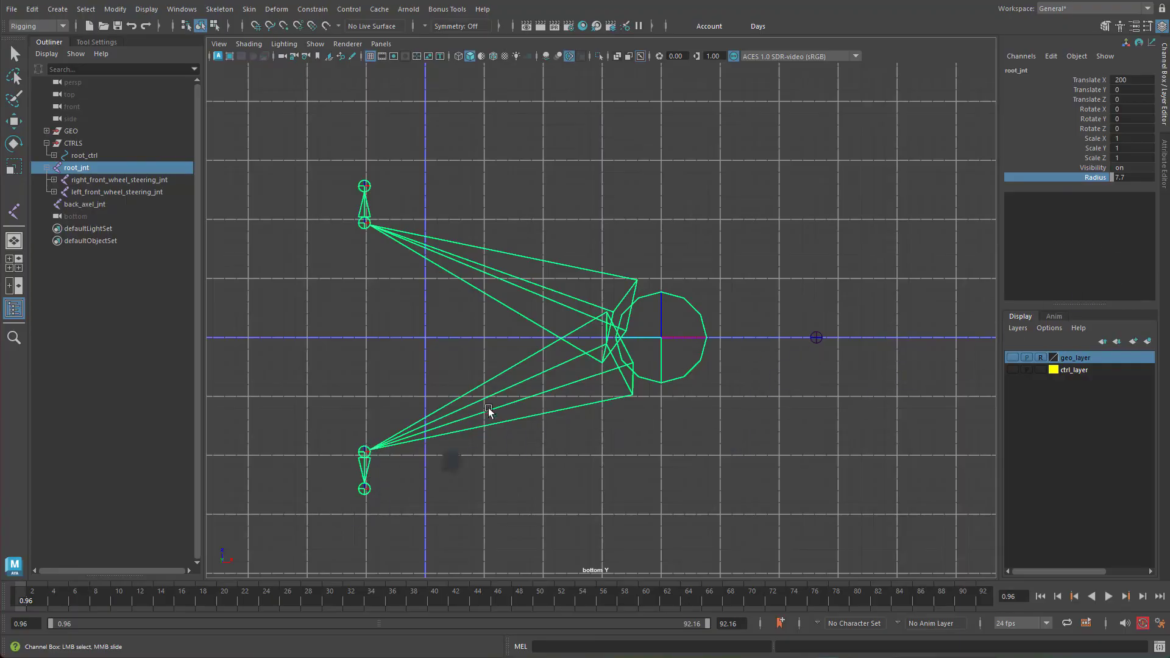
left_click(817, 337)
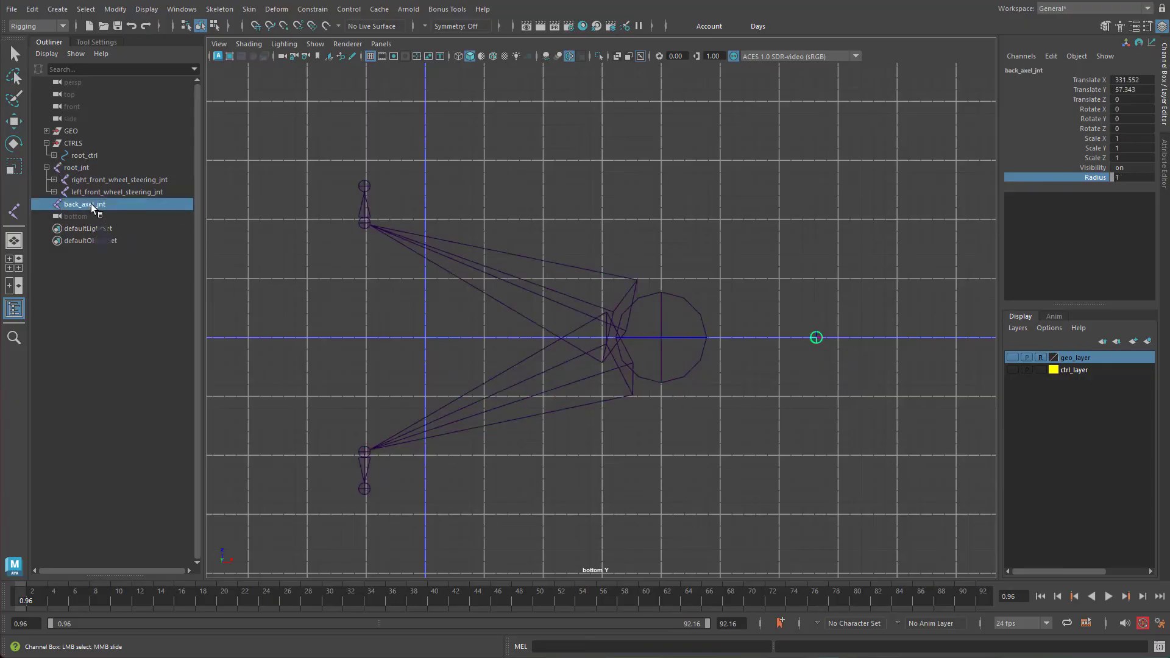
middle_click_drag(91, 204, 86, 171)
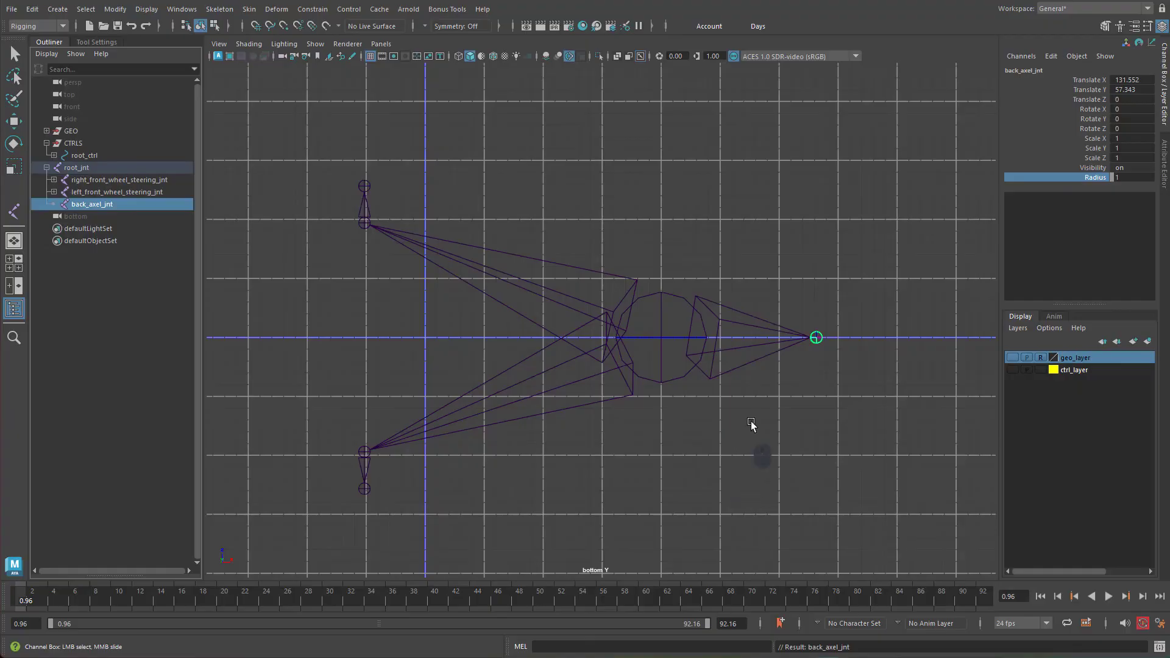
Step: Switch to the perspective view, show geo_layer again and examine the joint placement against the car from several angles
key("space")
left_click_drag(751, 425, 778, 446)
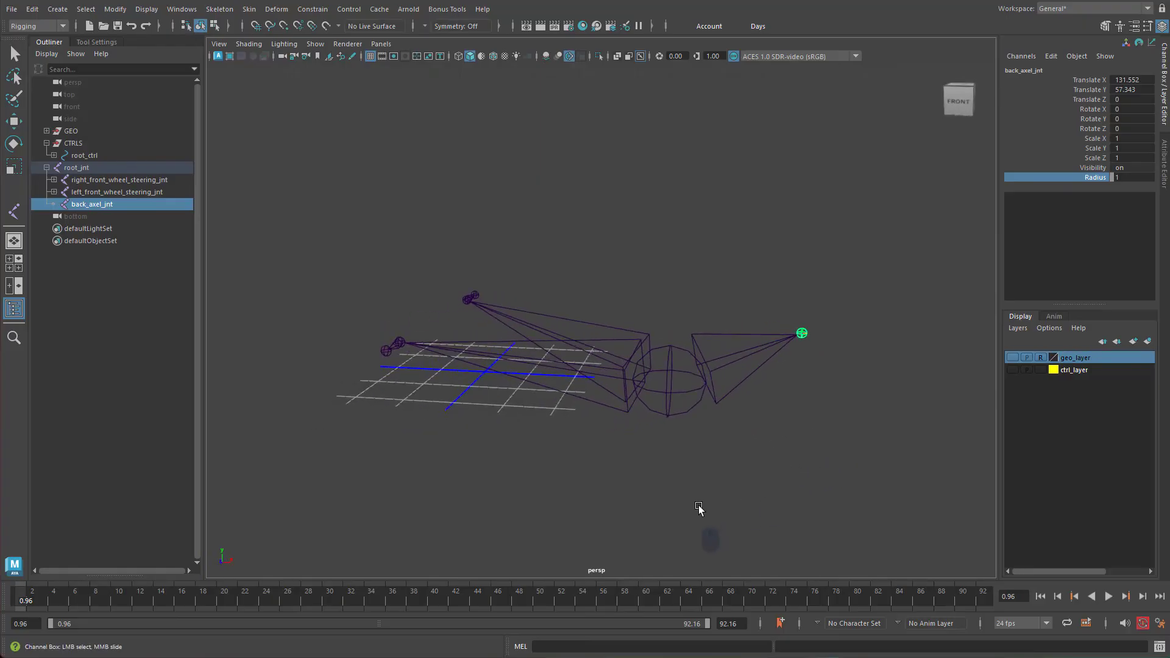
left_click_drag(713, 466, 491, 445, "alt")
left_click(1014, 358)
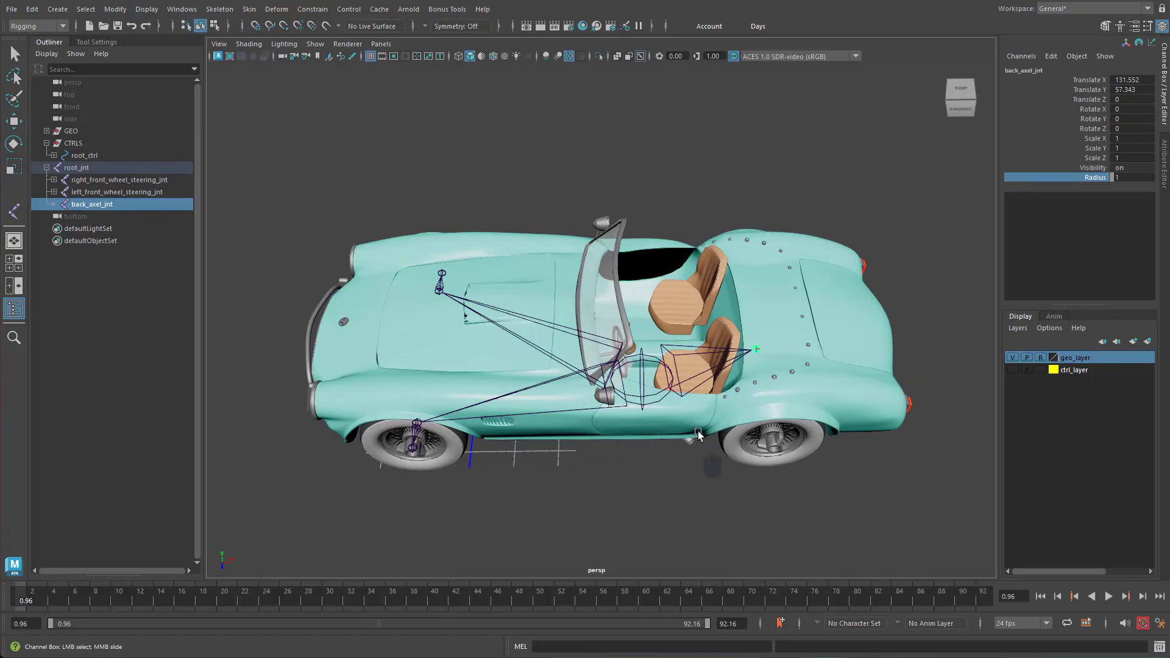
left_click_drag(523, 473, 522, 355, "alt")
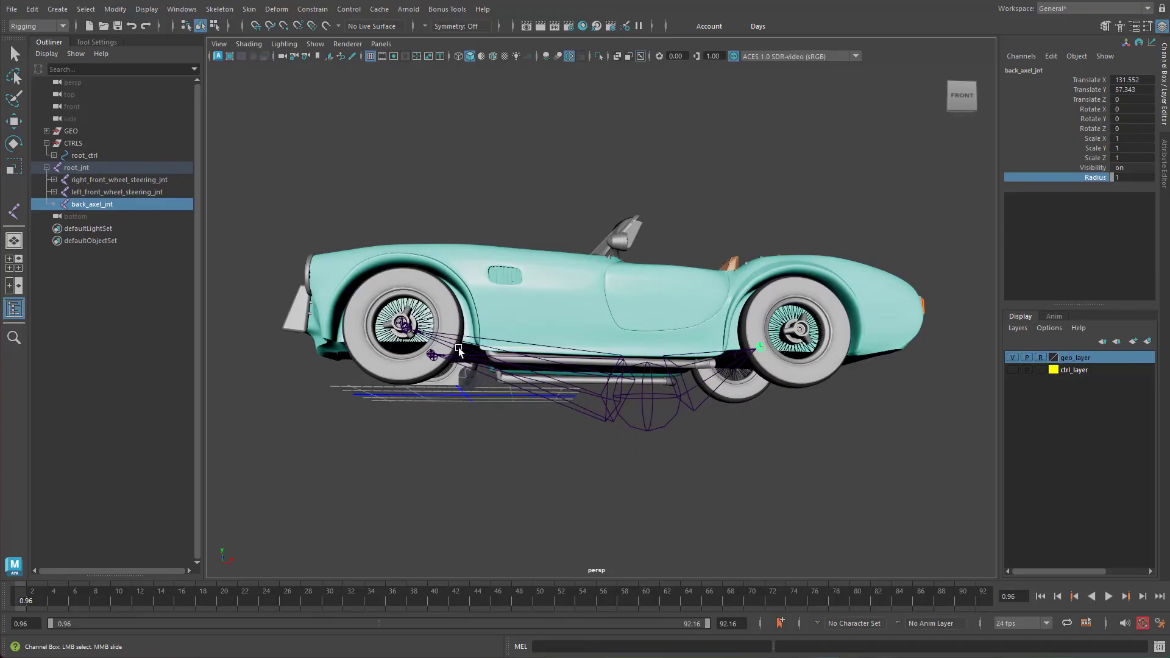
left_click_drag(494, 359, 466, 360, "alt")
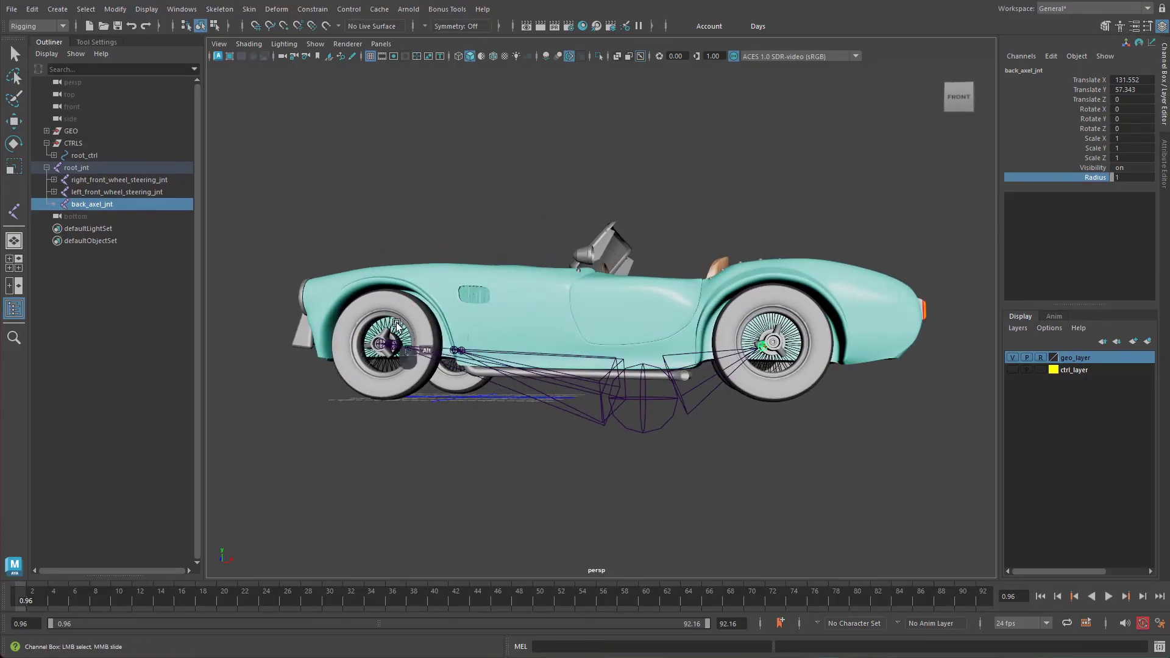
left_click_drag(598, 440, 576, 427, "alt")
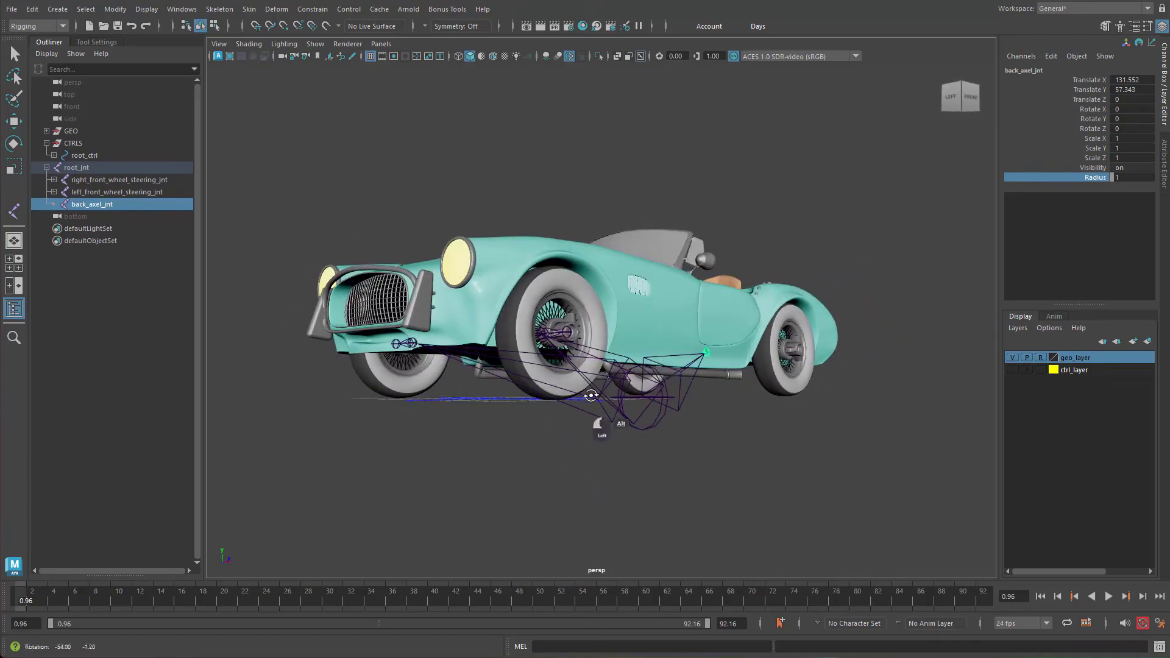
Step: Create a new standalone joint in the front orthographic view, below the car body just behind the front wheel
left_click_drag(642, 359, 674, 352, "alt")
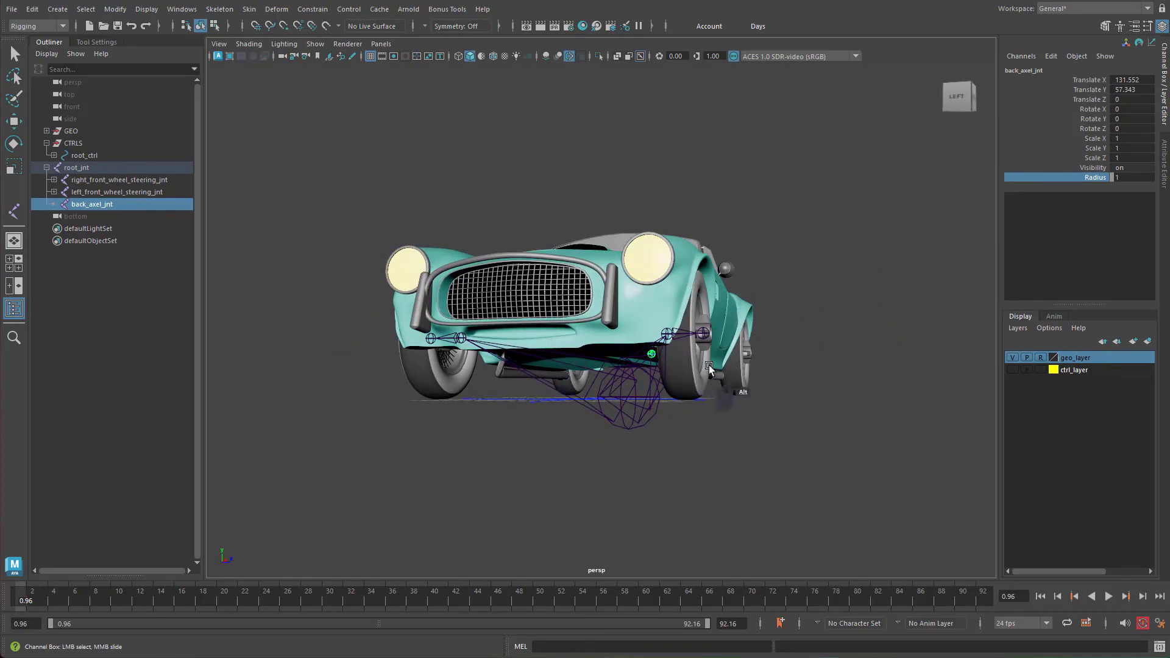
left_click_drag(728, 397, 598, 403, "alt")
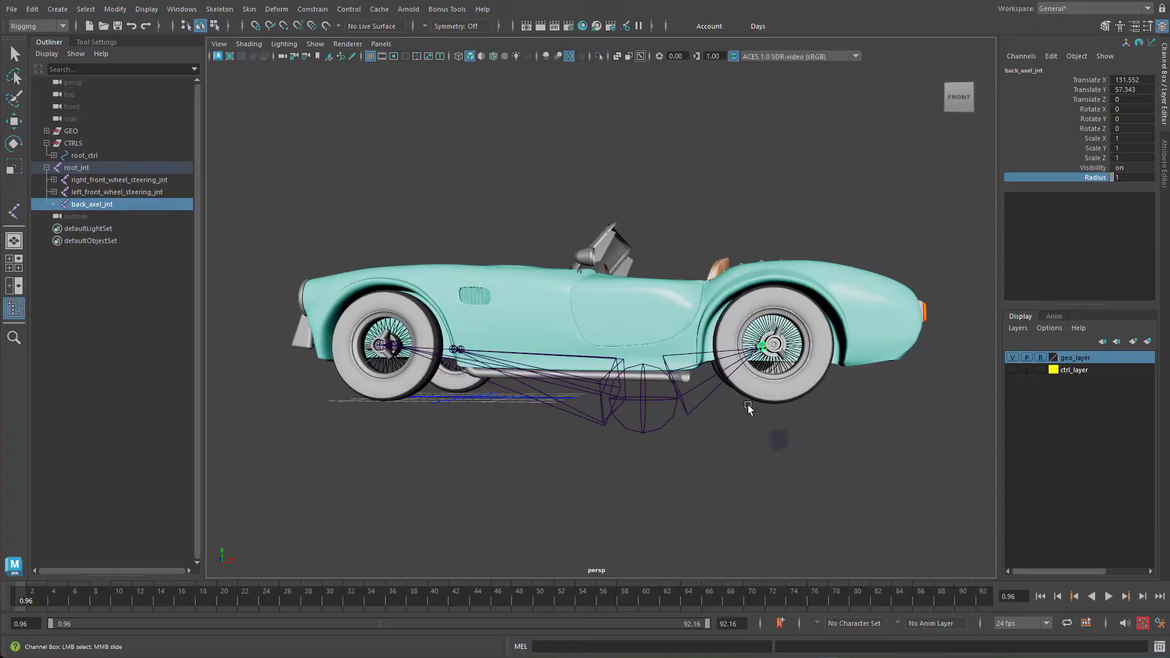
key("space")
left_click_drag(749, 408, 733, 421)
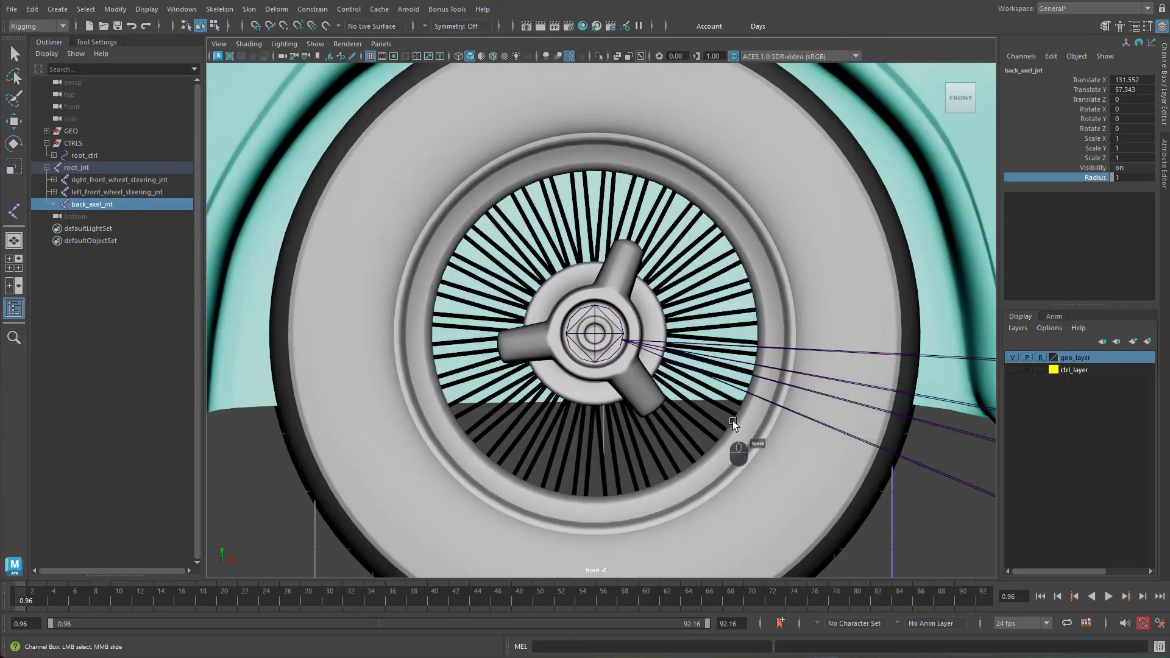
right_click_drag(802, 379, 698, 360, "alt")
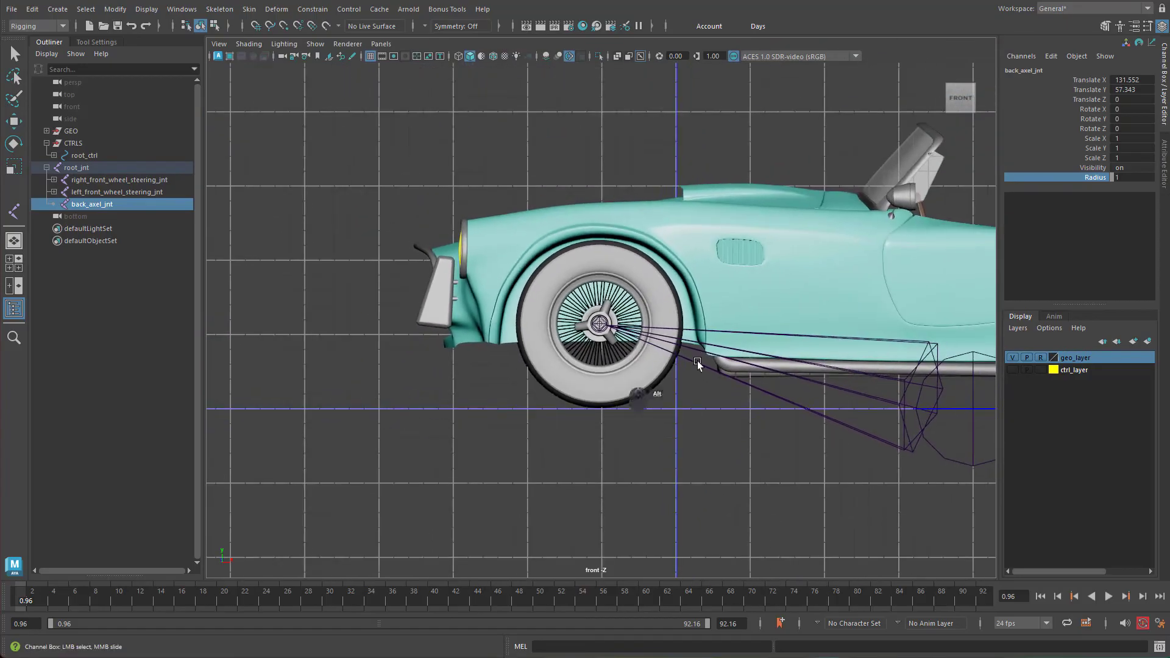
middle_click_drag(970, 358, 663, 350, "alt")
right_click_drag(689, 368, 669, 382, "alt")
middle_click_drag(668, 382, 645, 384, "alt")
left_click(634, 356)
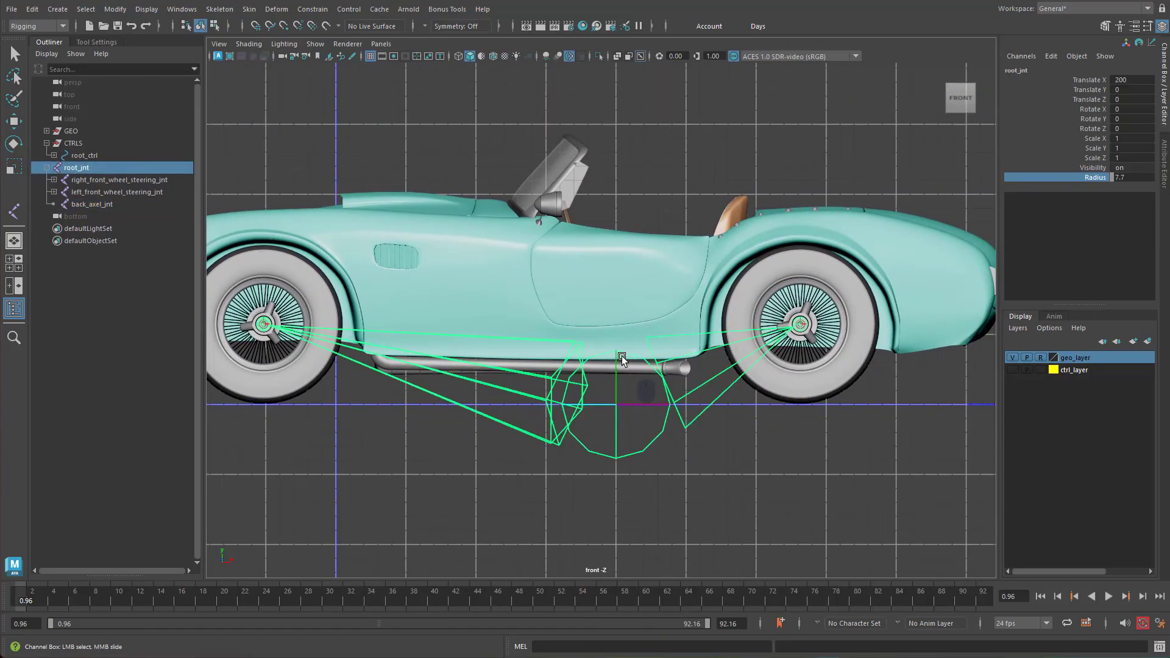
left_click(230, 11)
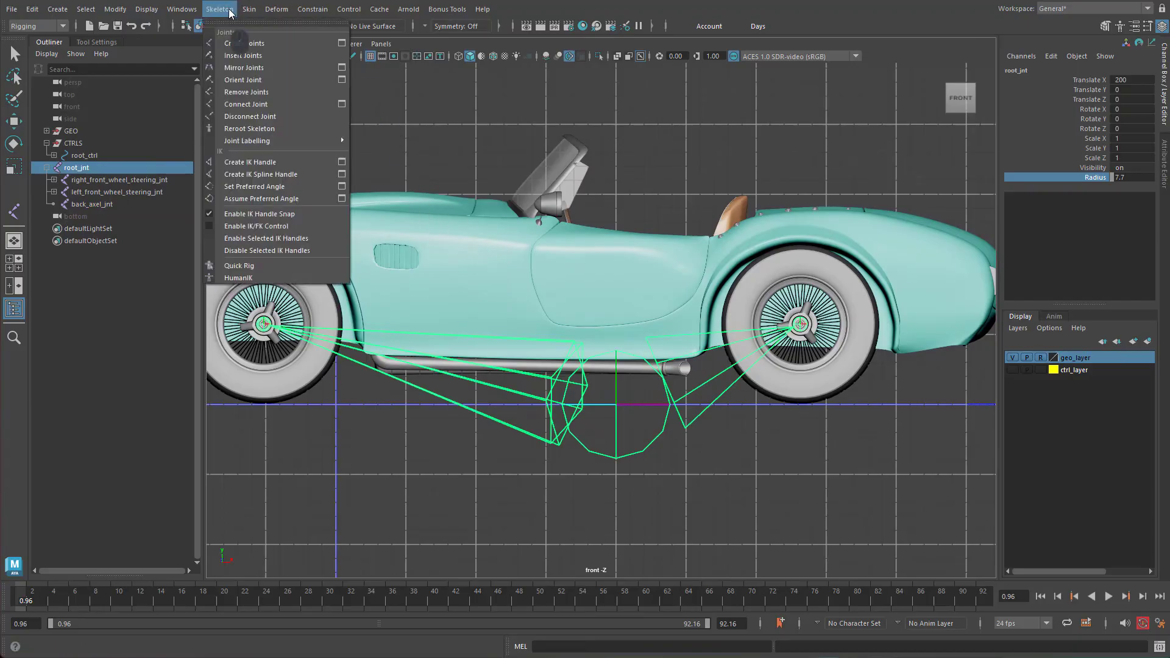
left_click(243, 43)
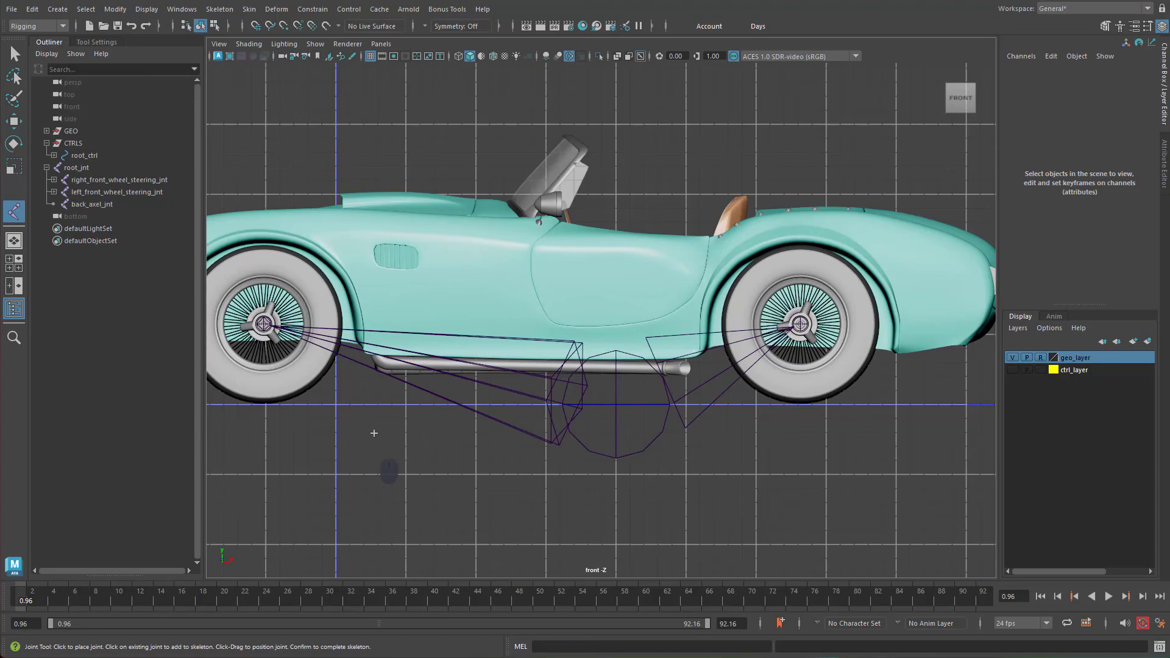
left_click(378, 432)
key("e")
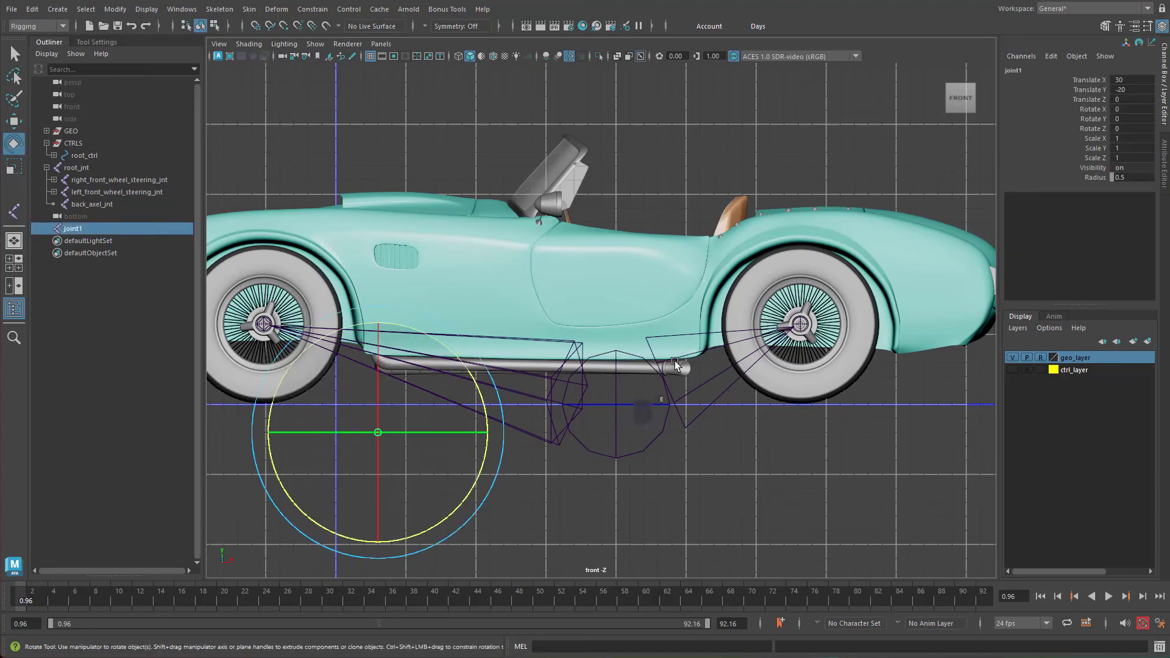
Step: Set the new joint's radius to 3.2 and move it to the lower body edge behind the front wheel, about X 21.7, Y 35.2
left_click(1095, 177)
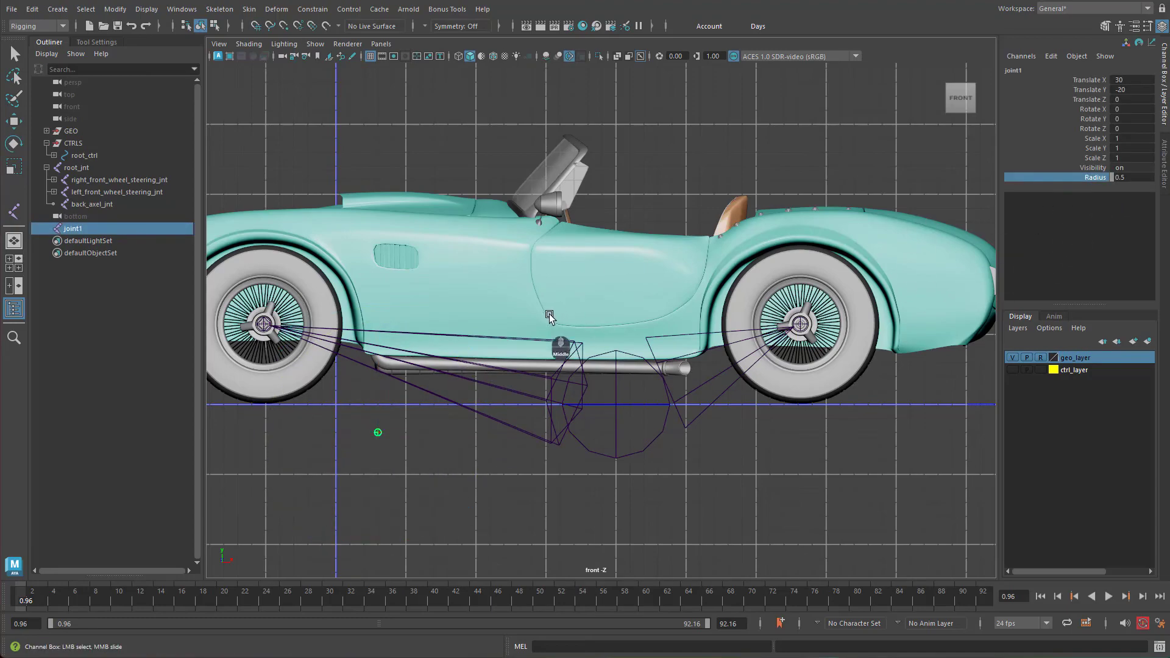
middle_click_drag(560, 342, 567, 319)
key("w")
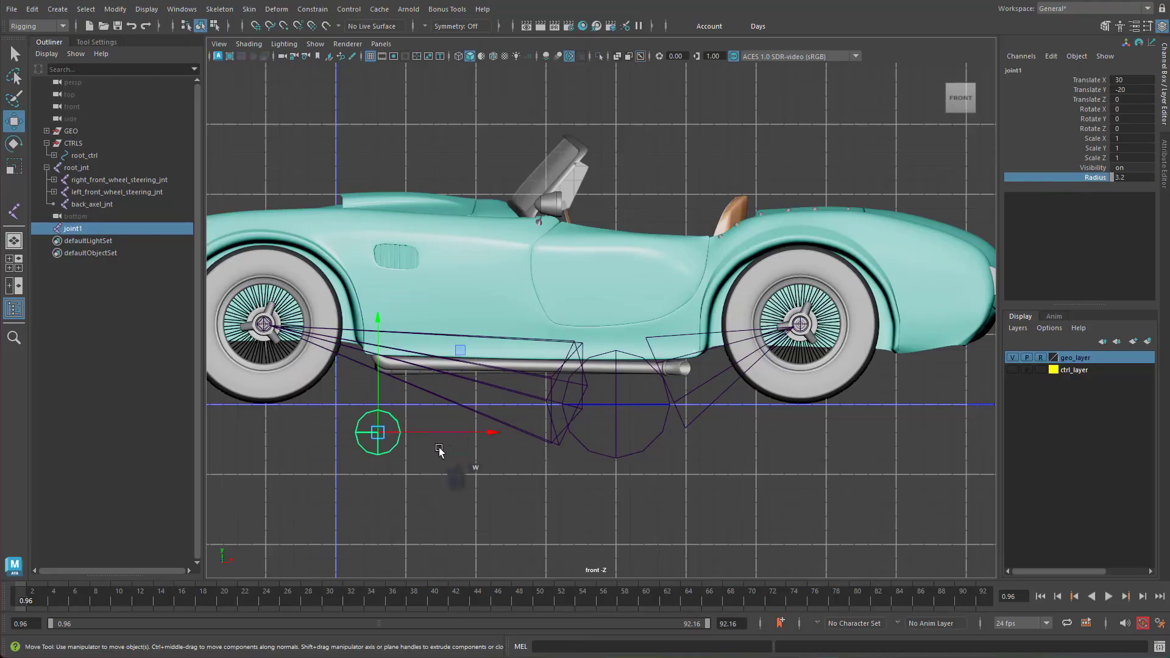
left_click_drag(378, 399, 434, 358)
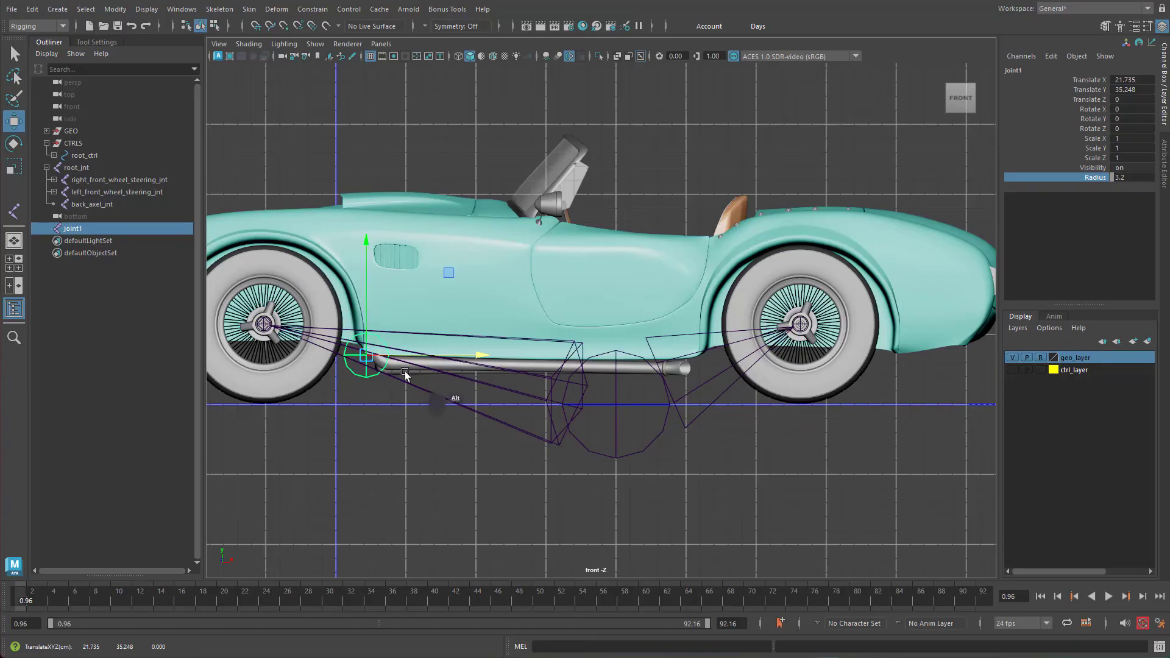
Step: Use the left orthographic view to move the new joint outward beneath the car's left side, to about Z 70
middle_click_drag(397, 374, 666, 394, "alt")
scroll(595, 411, "up", 3)
scroll(684, 396, "up", 1)
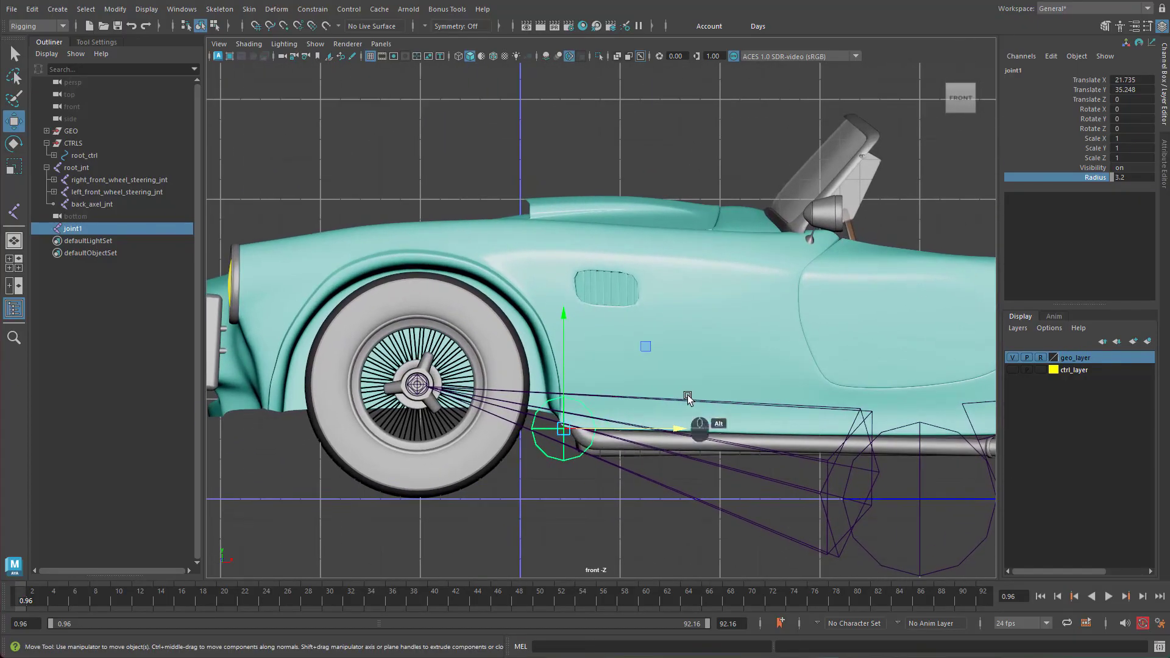
middle_click_drag(718, 449, 583, 430, "alt")
scroll(662, 432, "down", 1)
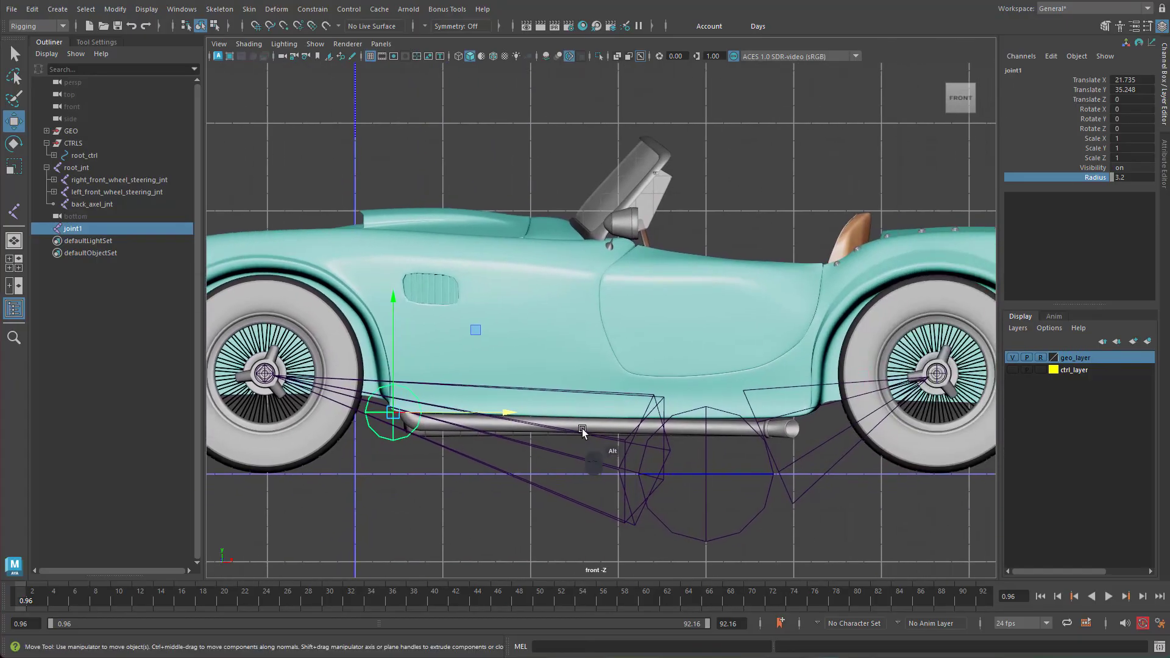
key("space")
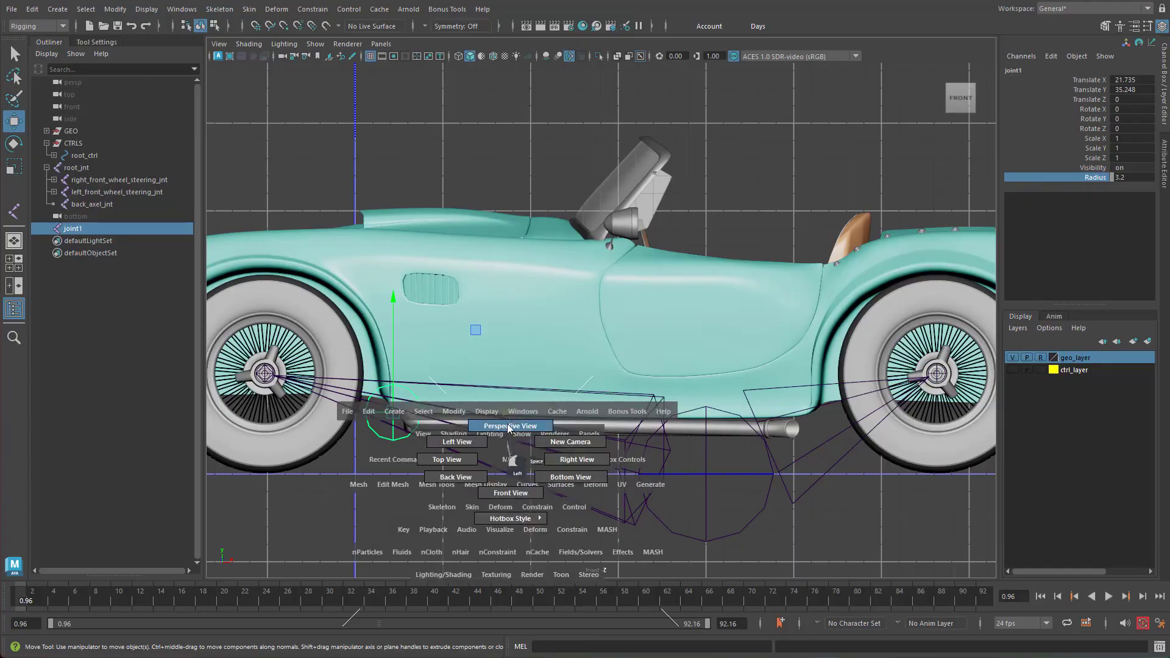
scroll(507, 418, "down", 3)
left_click_drag(470, 412, 613, 421, "alt")
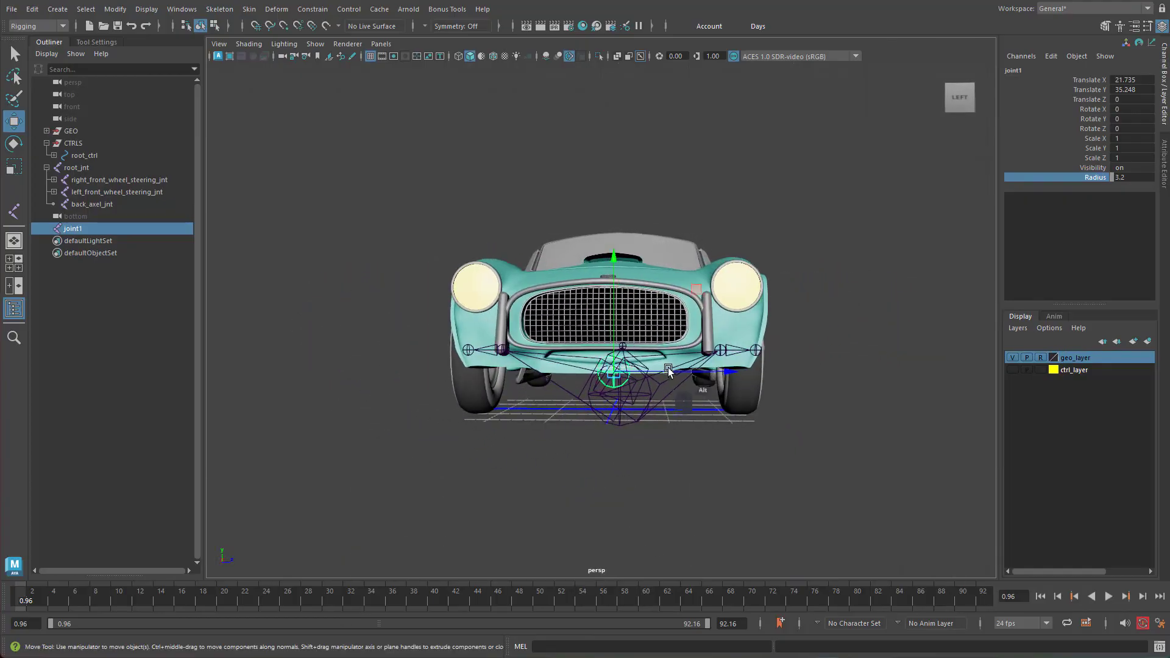
left_click_drag(719, 408, 622, 384, "alt")
key("space")
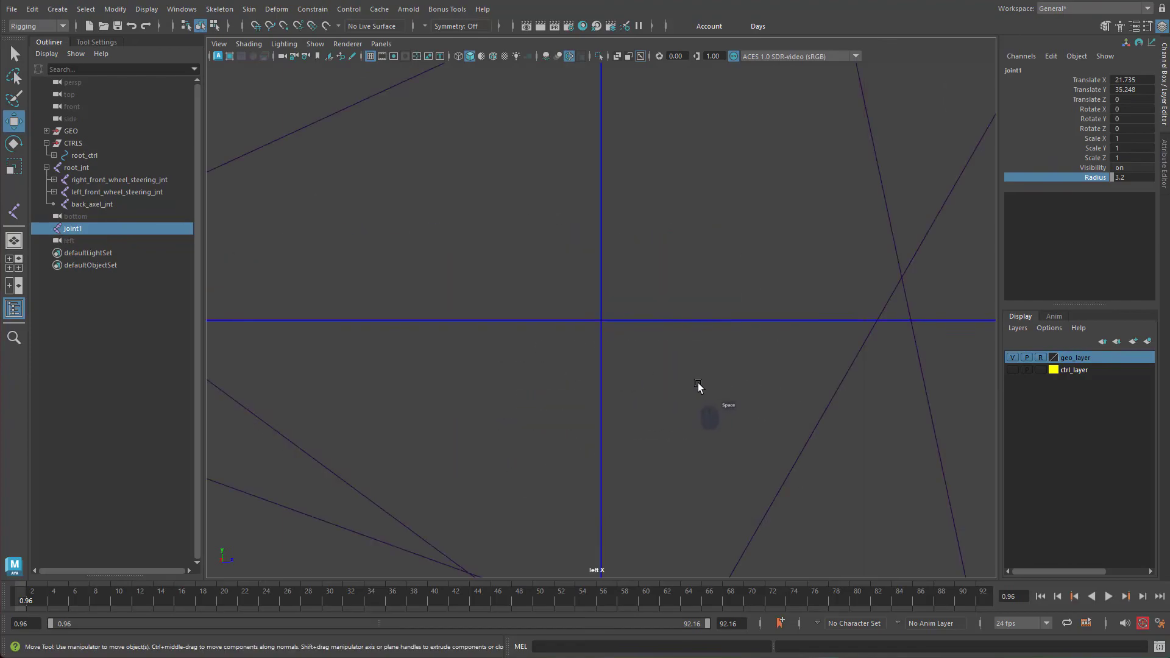
right_click_drag(716, 383, 557, 321, "alt")
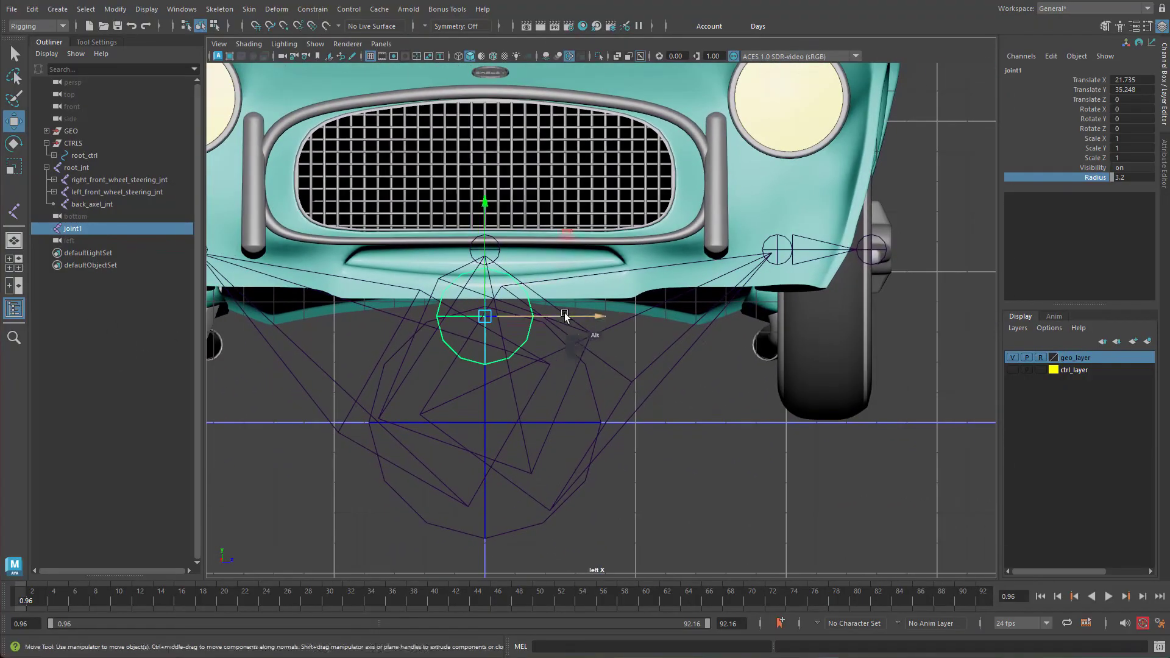
left_click_drag(564, 315, 776, 329)
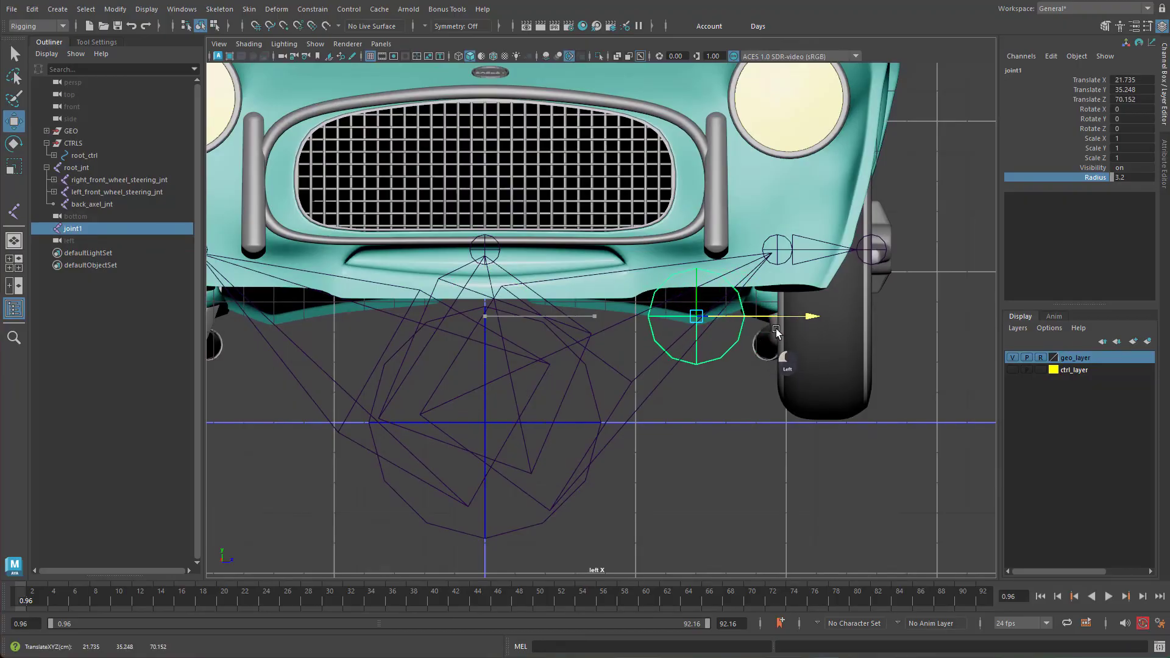
mouse_move(777, 330)
left_mouse_down()
mouse_move(754, 330)
mouse_move(776, 332)
left_mouse_up()
Step: Rename joint1 as front_left_body_tilt_jnt
right_click_drag(707, 360, 628, 360, "alt")
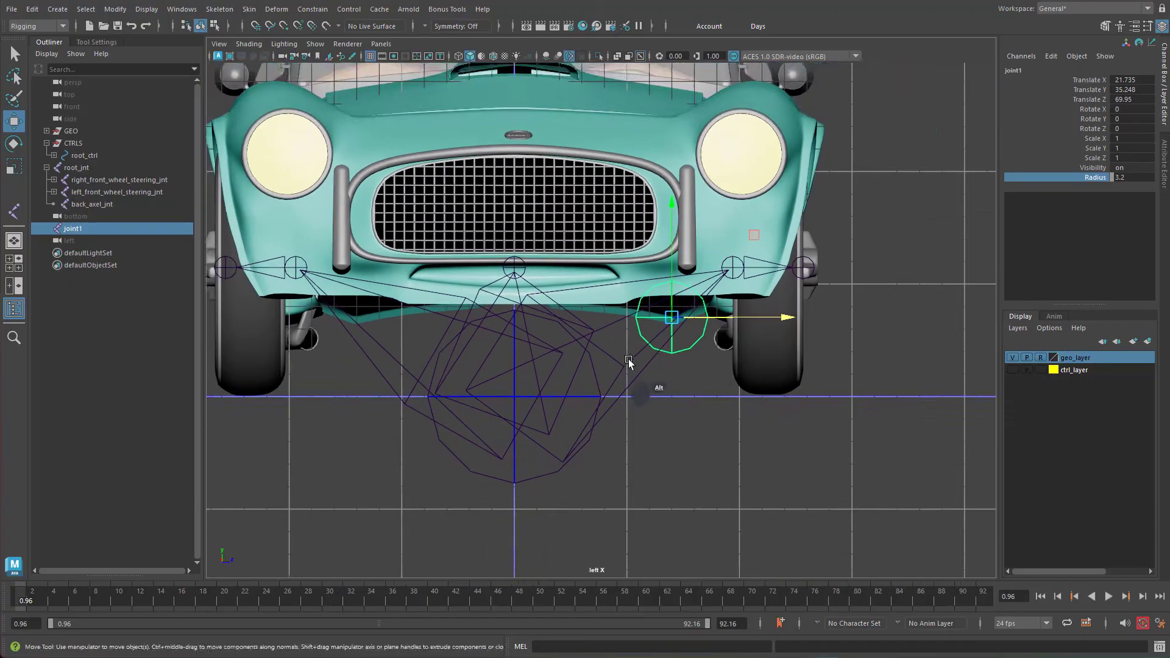
middle_click_drag(630, 360, 687, 352, "alt")
right_click_drag(703, 352, 852, 340, "alt")
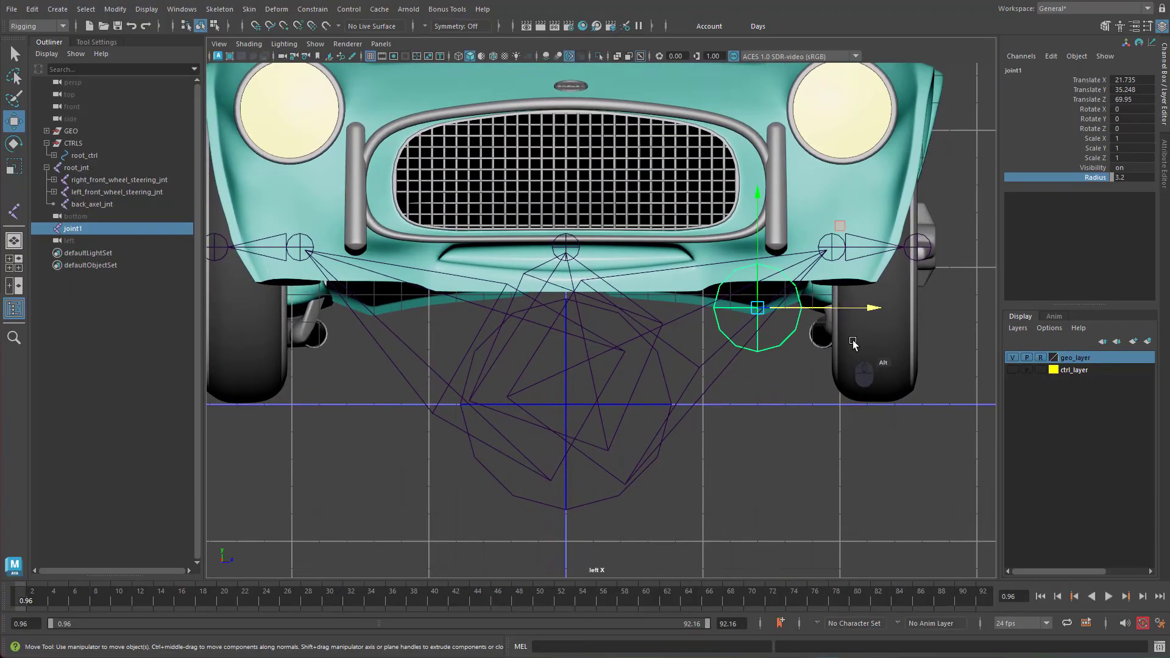
key("space")
left_click(835, 306)
double_click(78, 228)
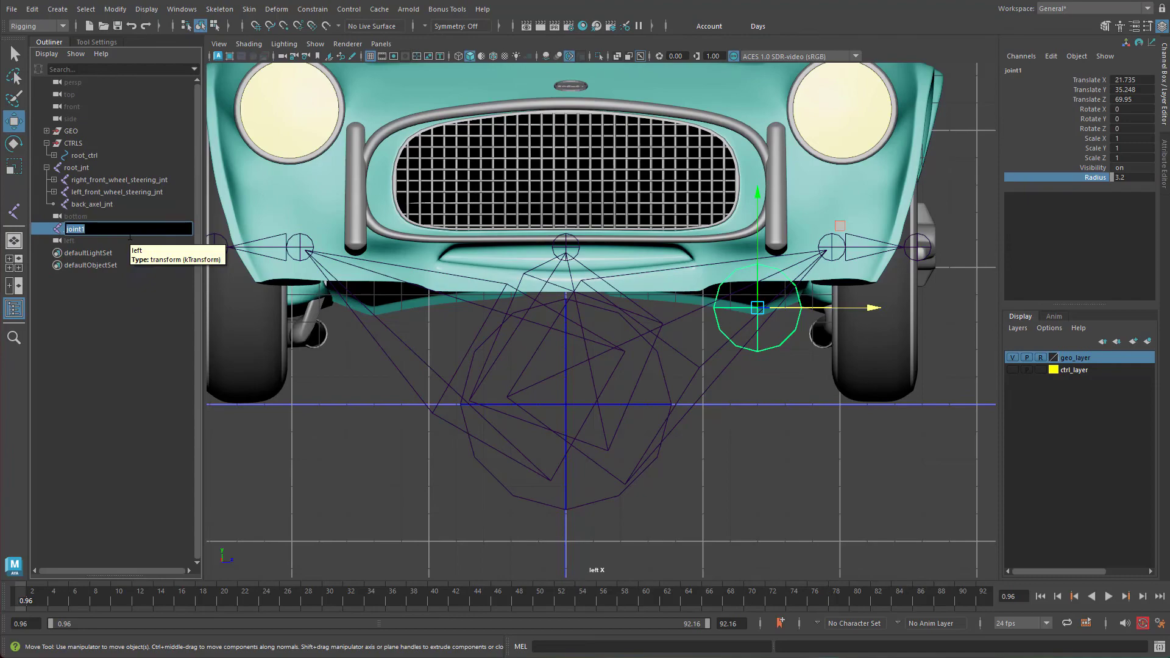
type("Fr")
type("_left_body_til")
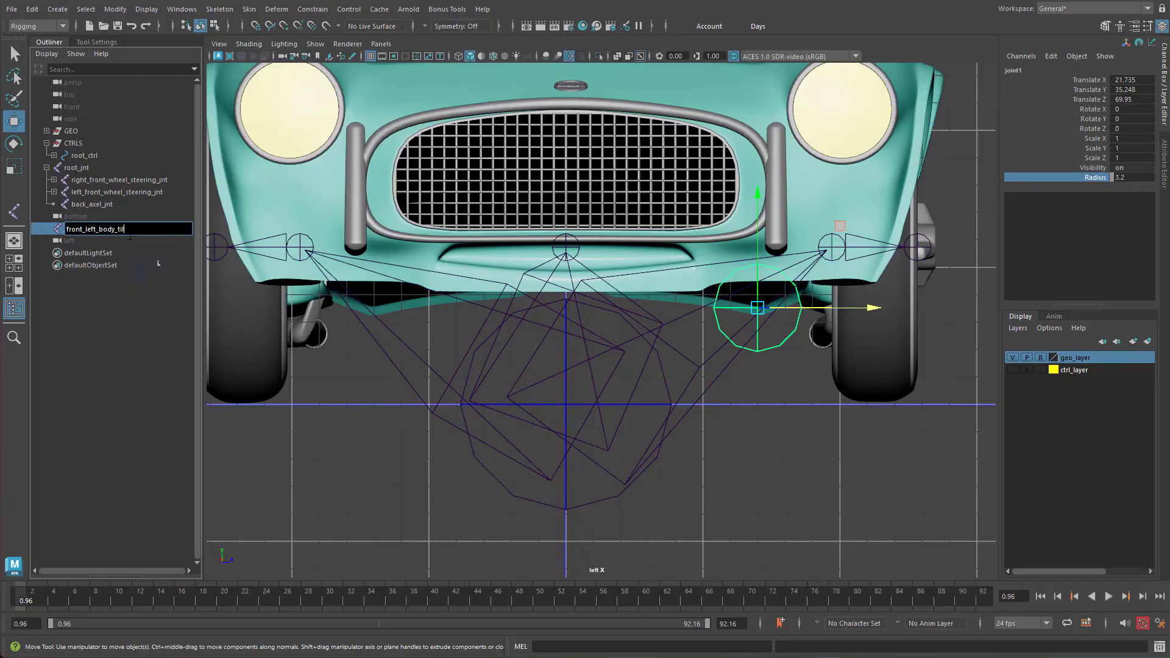
type("t_jnt")
key("Return")
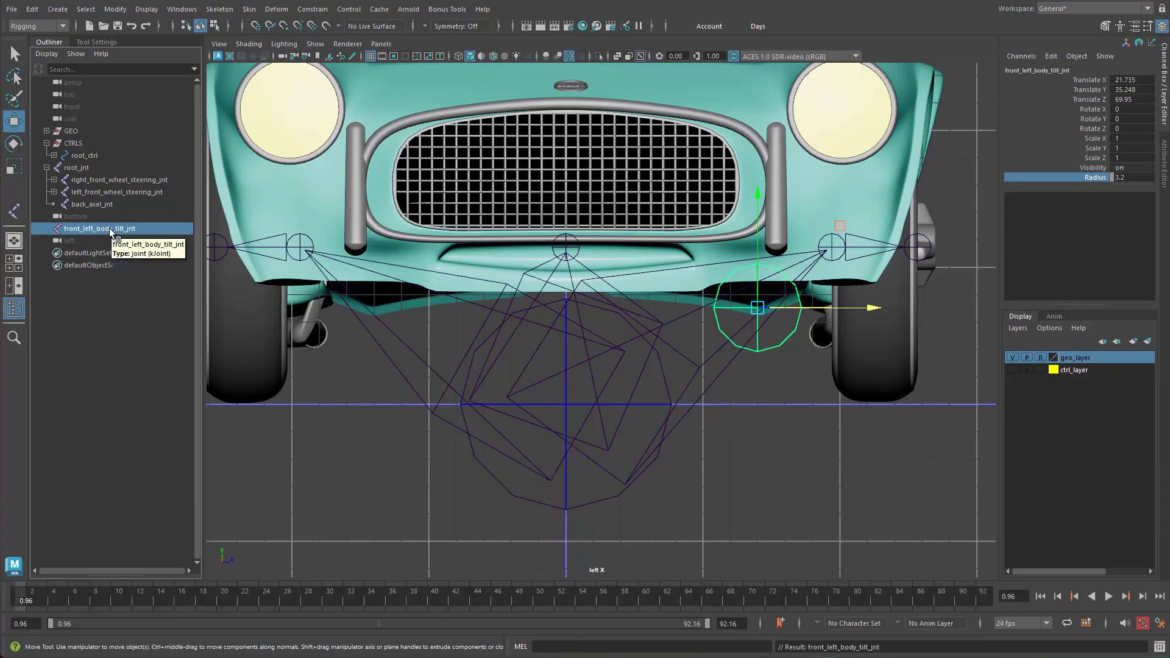
Step: Duplicate front_left_body_tilt_jnt and move the copy to the opposite rear corner of the body, about X 261, Z -70.4
key("ctrl+d")
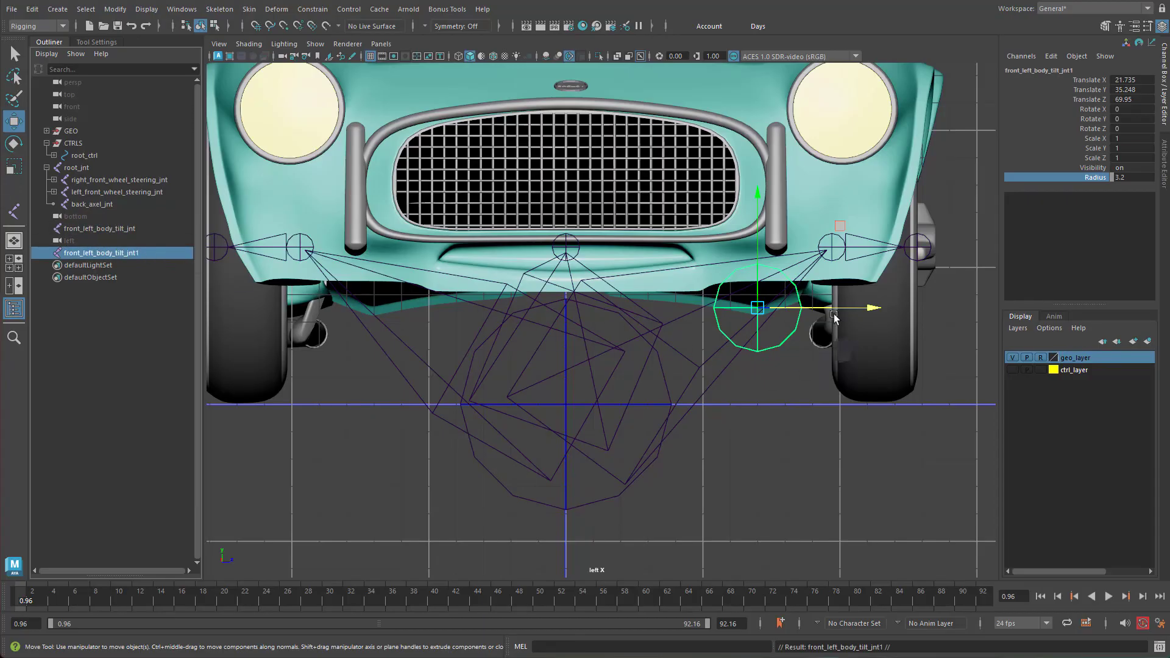
left_click_drag(849, 308, 472, 354)
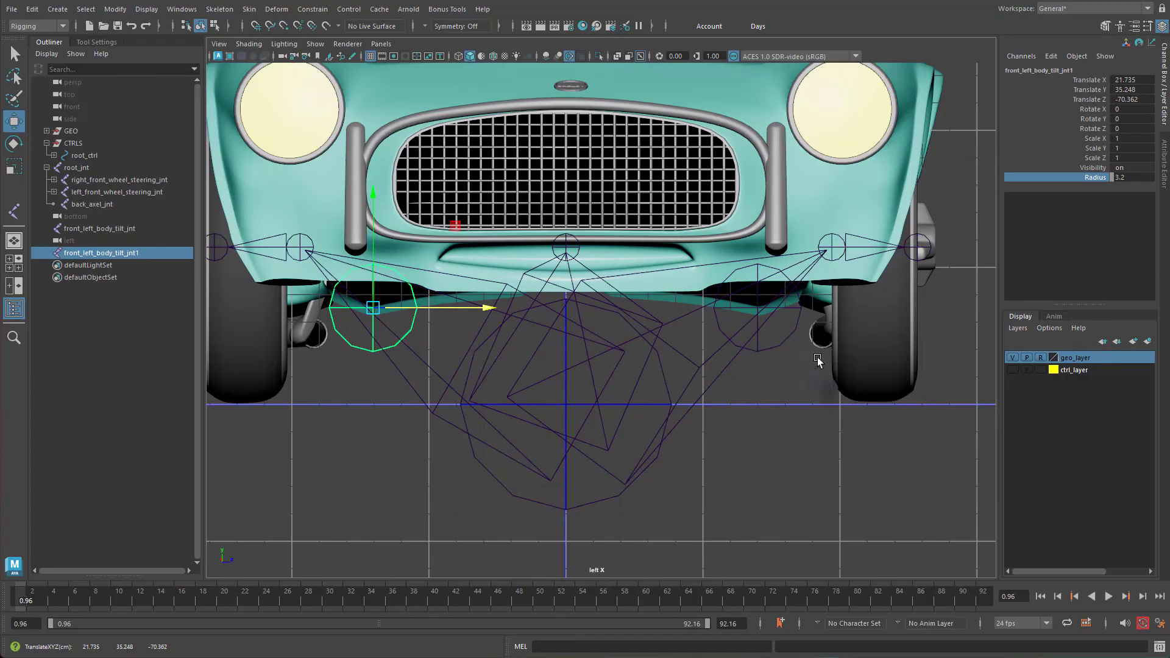
key("space")
left_click_drag(767, 399, 766, 430)
left_click_drag(480, 416, 900, 434)
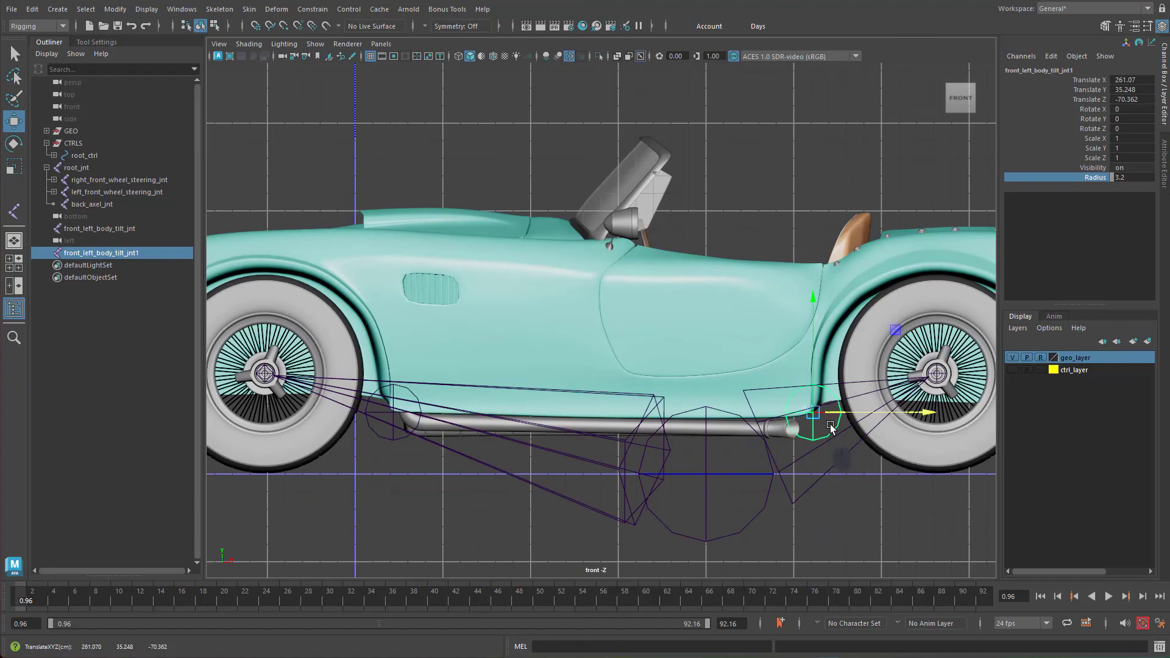
Step: Rename the duplicated joint as back_right_body_tilt_jnt
double_click(92, 252)
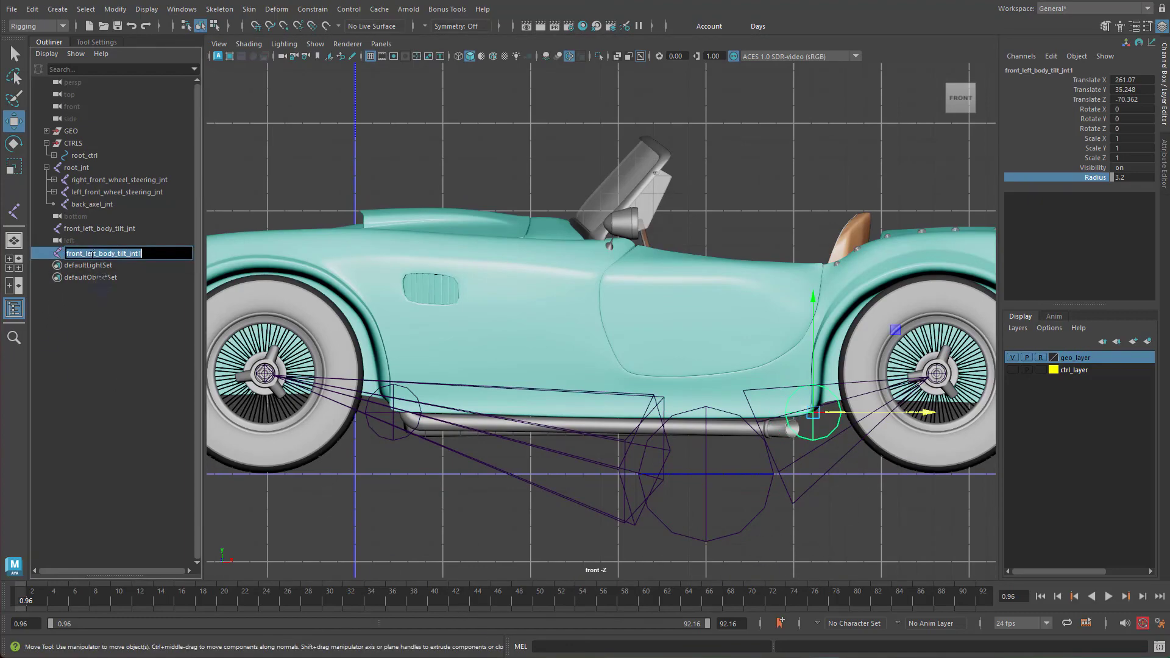
left_click_drag(82, 259, 65, 264)
type("back")
key("BackSpace")
key("BackSpace")
key("BackSpace")
key("BackSpace")
type("right")
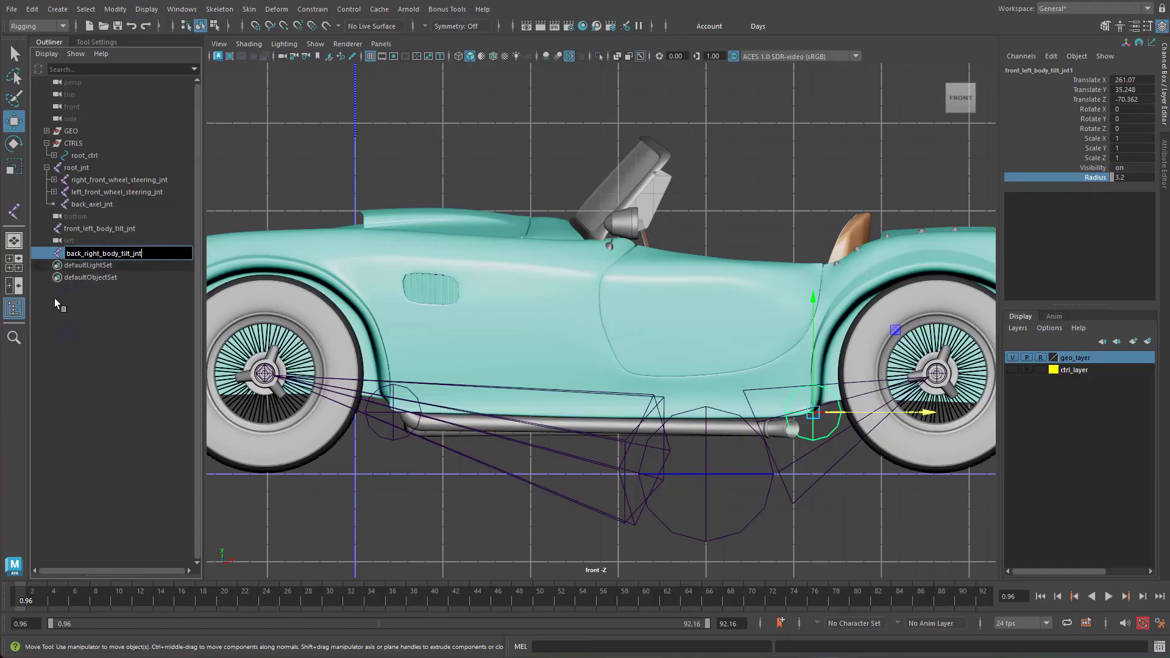
left_click(57, 317)
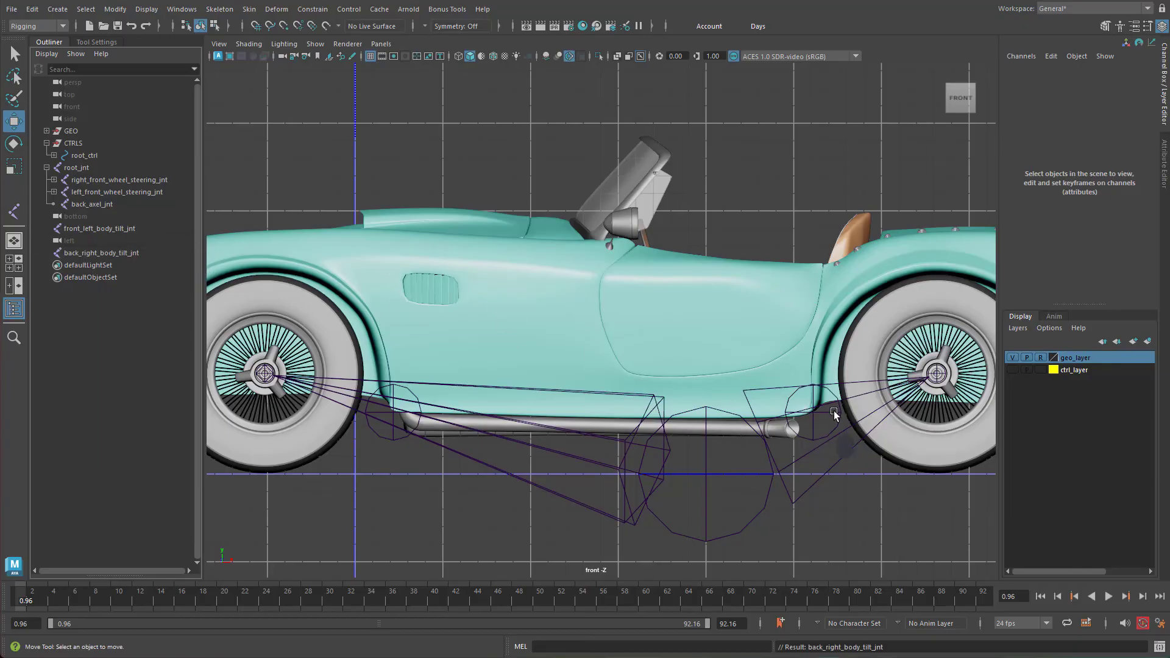
Step: Hide geo_layer and the grid in the perspective view so that only the joints are displayed
key("space")
left_click_drag(739, 419, 743, 391)
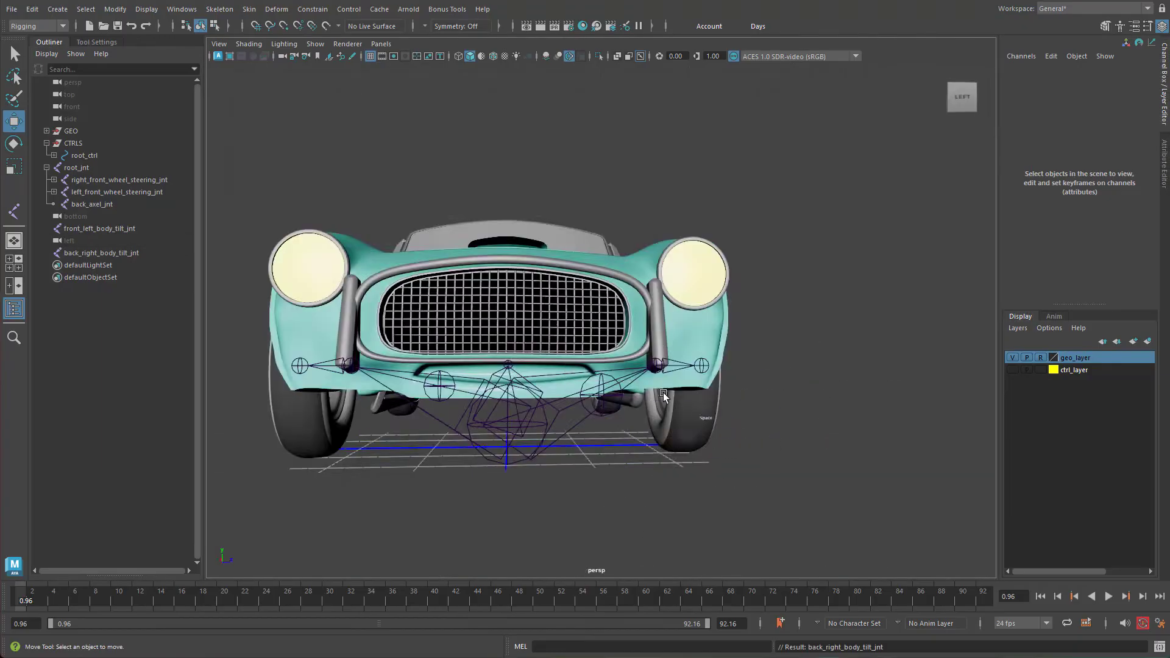
left_click_drag(664, 392, 685, 473, "alt")
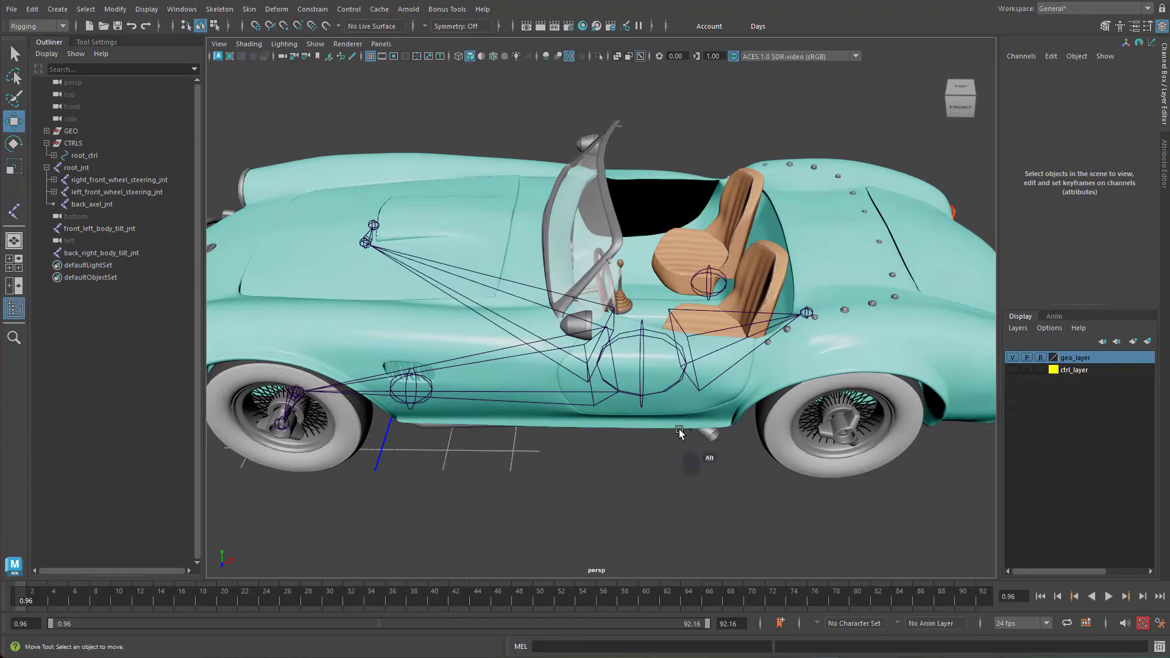
left_click(1014, 357)
left_click_drag(849, 418, 557, 419, "alt")
middle_click_drag(556, 418, 750, 425, "alt")
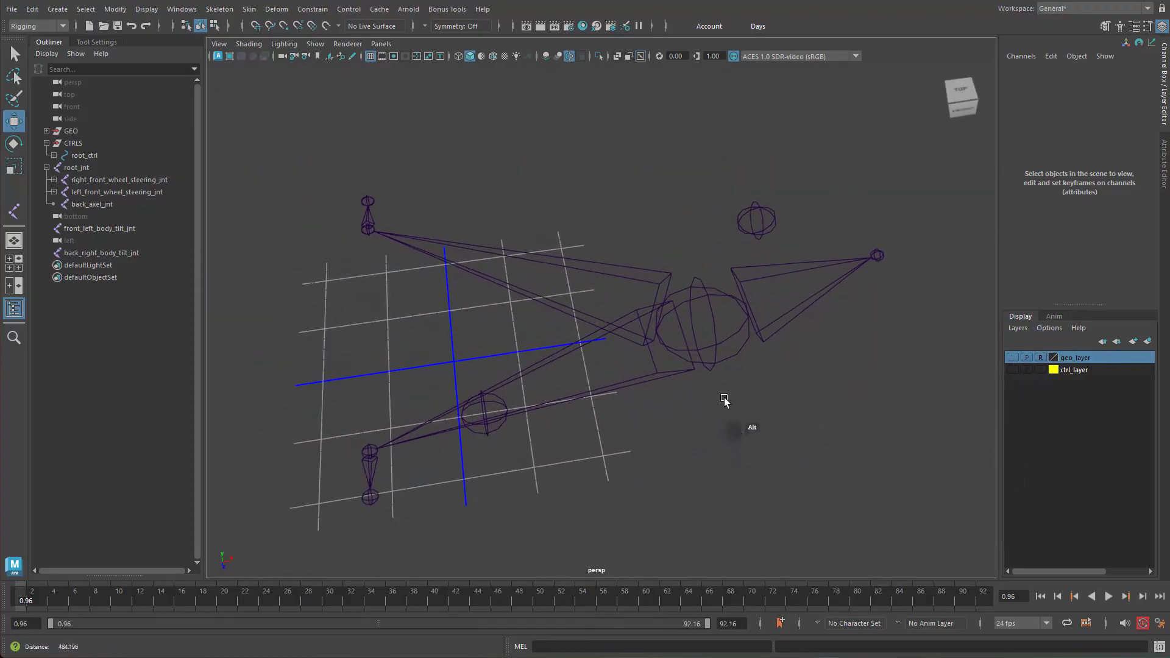
left_click(370, 56)
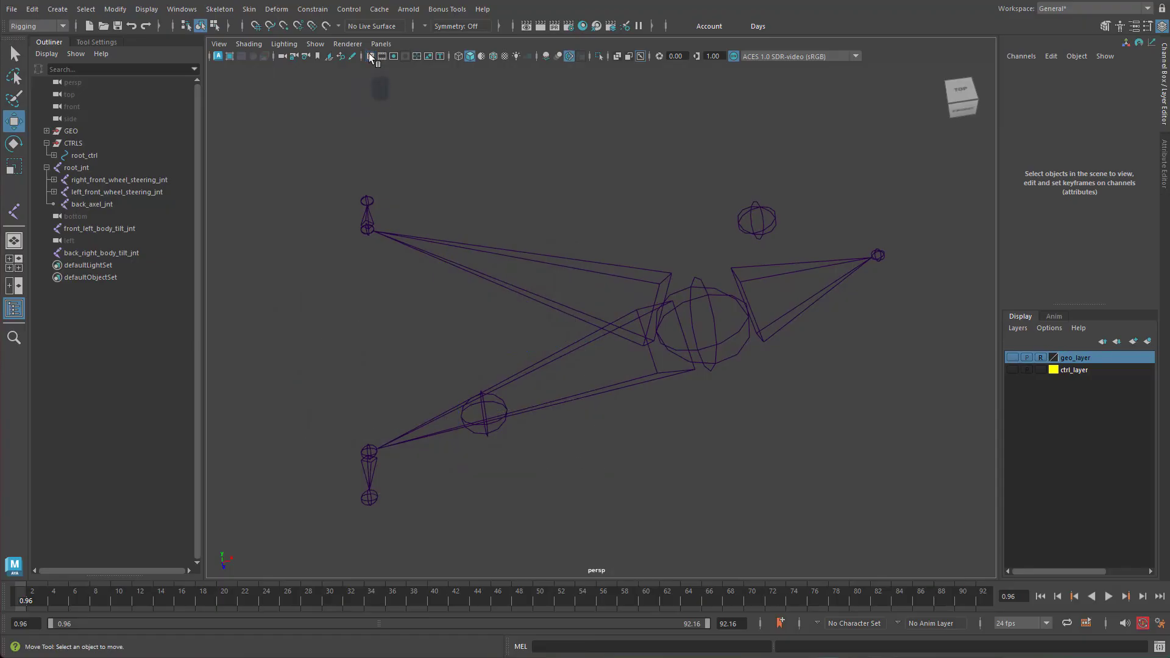
Step: Parent front_left_body_tilt_jnt under root_jnt, and parent back_right_body_tilt_jnt under front_left_body_tilt_jnt
left_click_drag(694, 390, 672, 336, "alt")
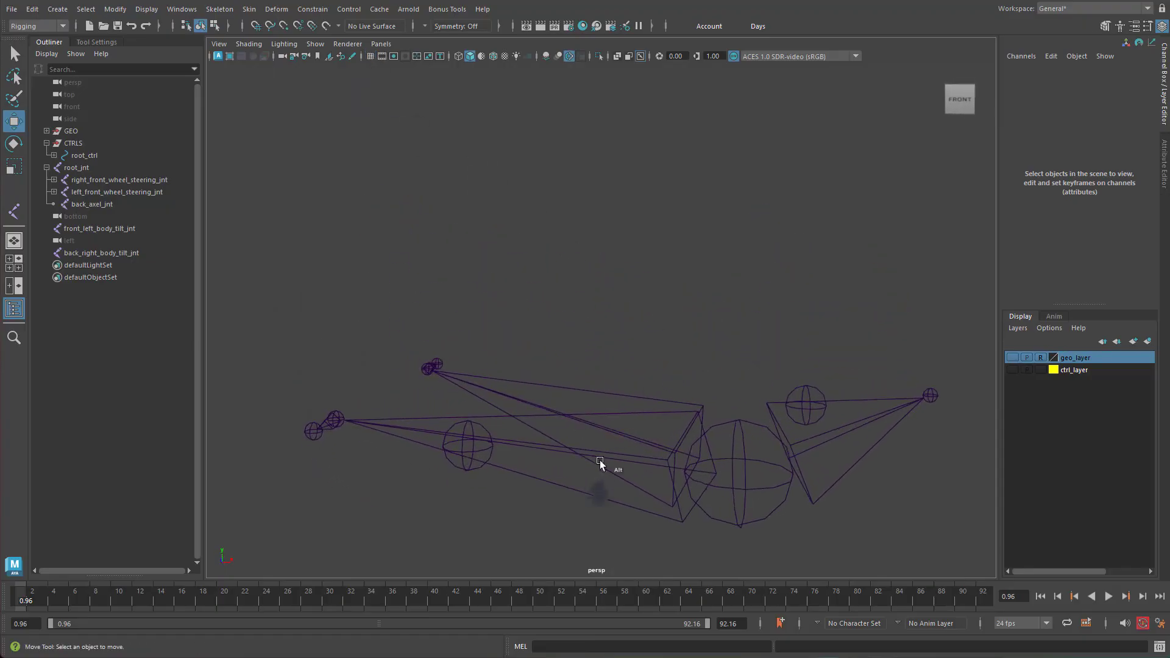
left_click(483, 447)
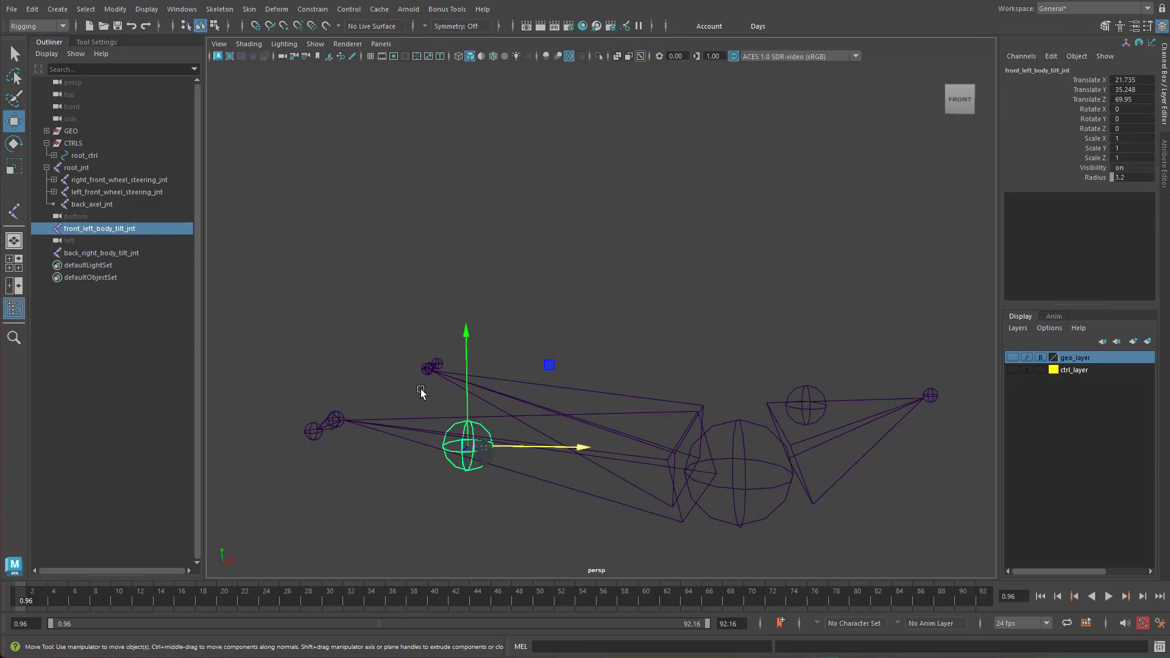
middle_click_drag(91, 227, 84, 172)
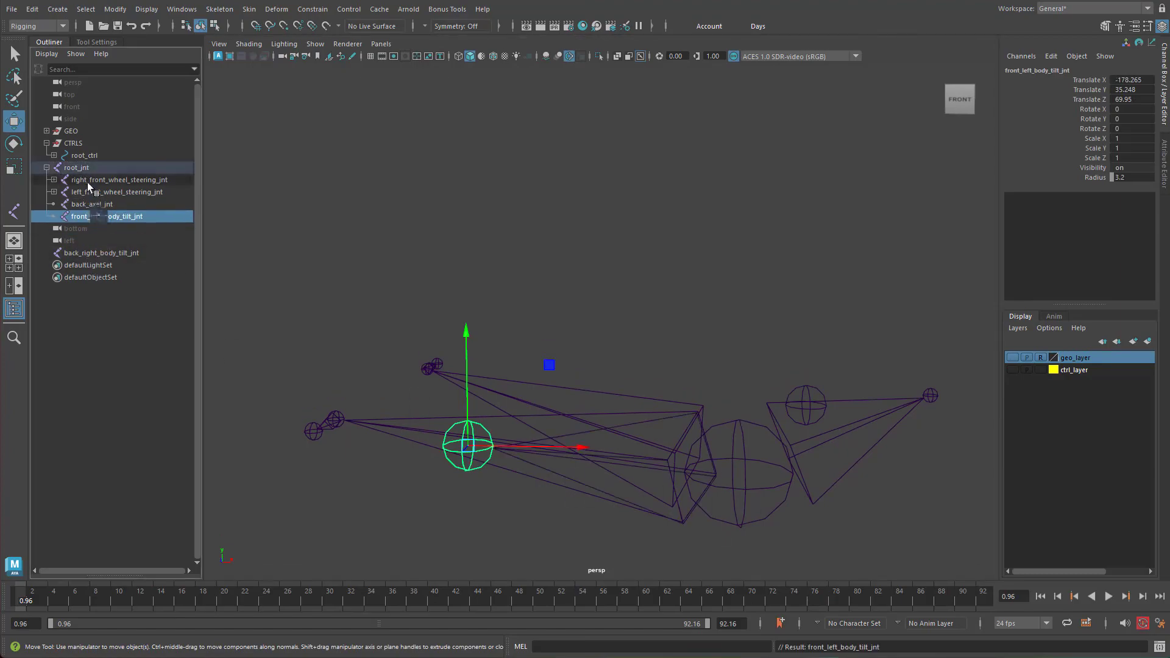
left_click(102, 254)
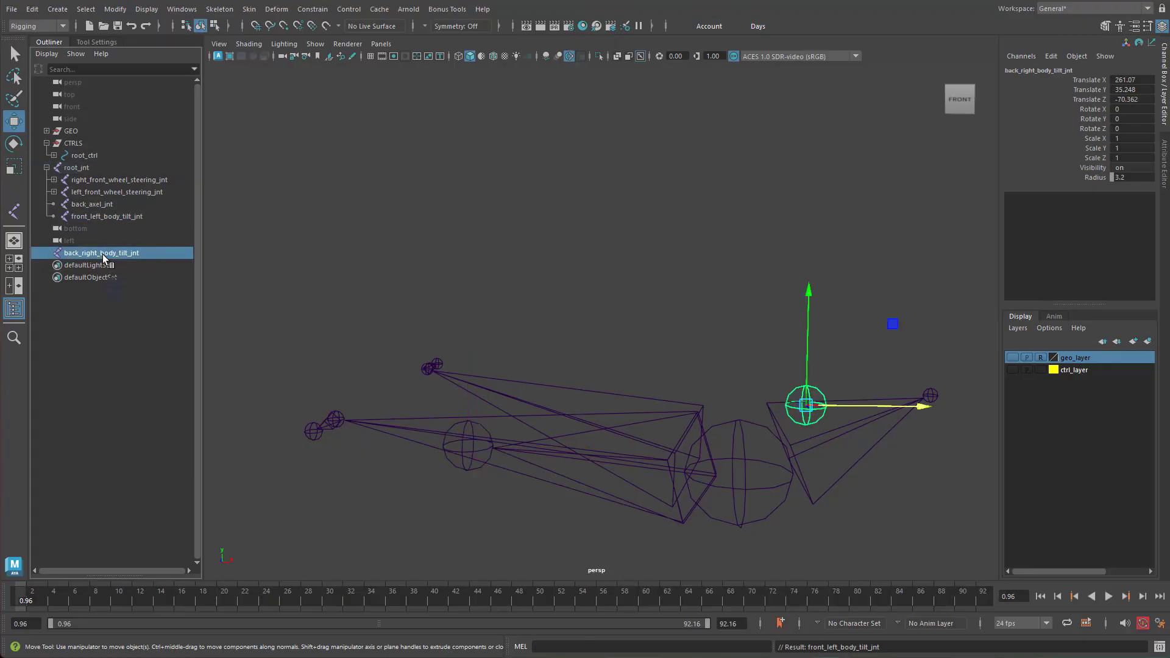
middle_click_drag(102, 254, 113, 217)
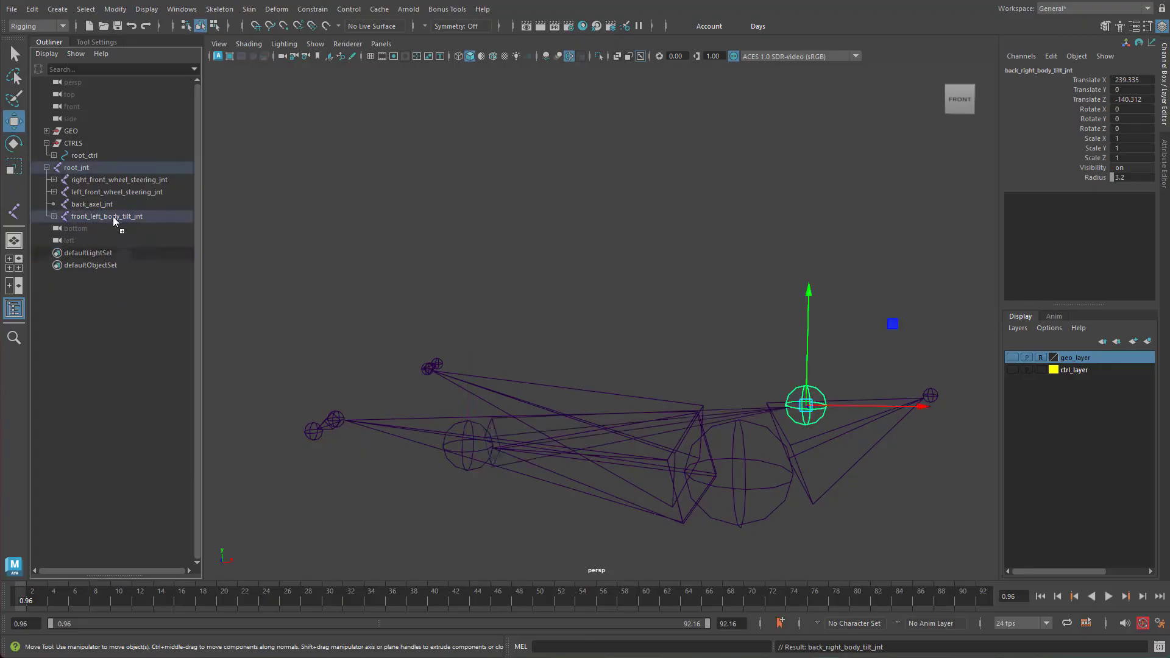
Step: Test the body tilt by rotating front_left_body_tilt_jnt, including about X, and undo the rotations
left_click_drag(572, 463, 579, 497, "alt")
right_click_drag(589, 484, 631, 468, "alt")
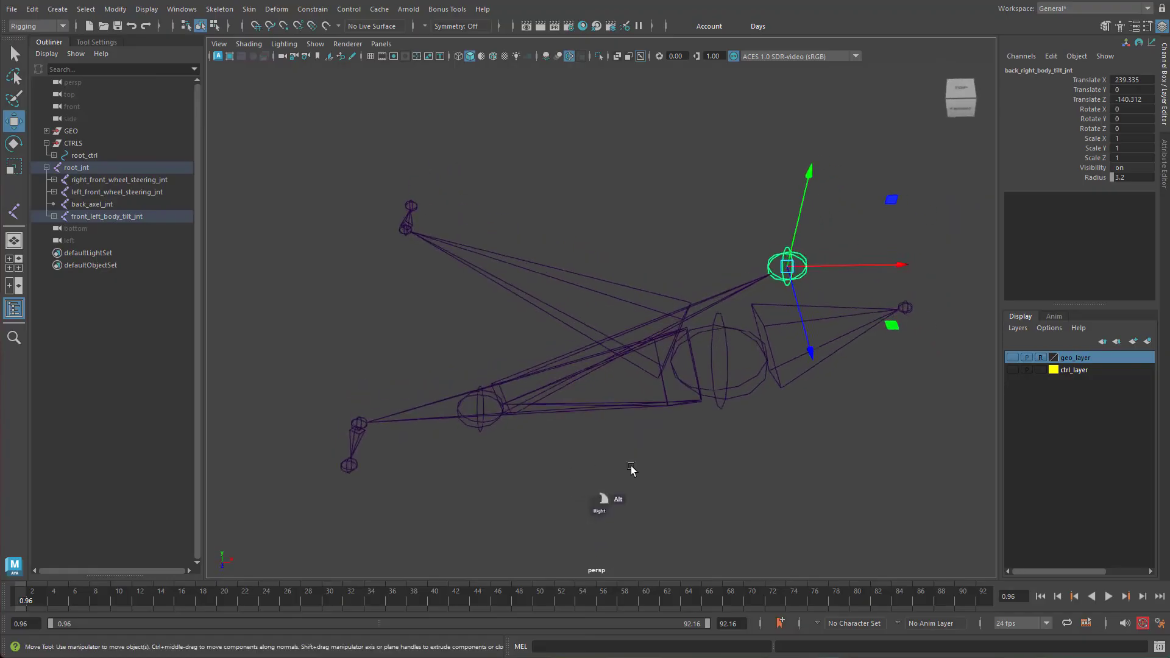
left_click_drag(632, 468, 569, 473, "alt")
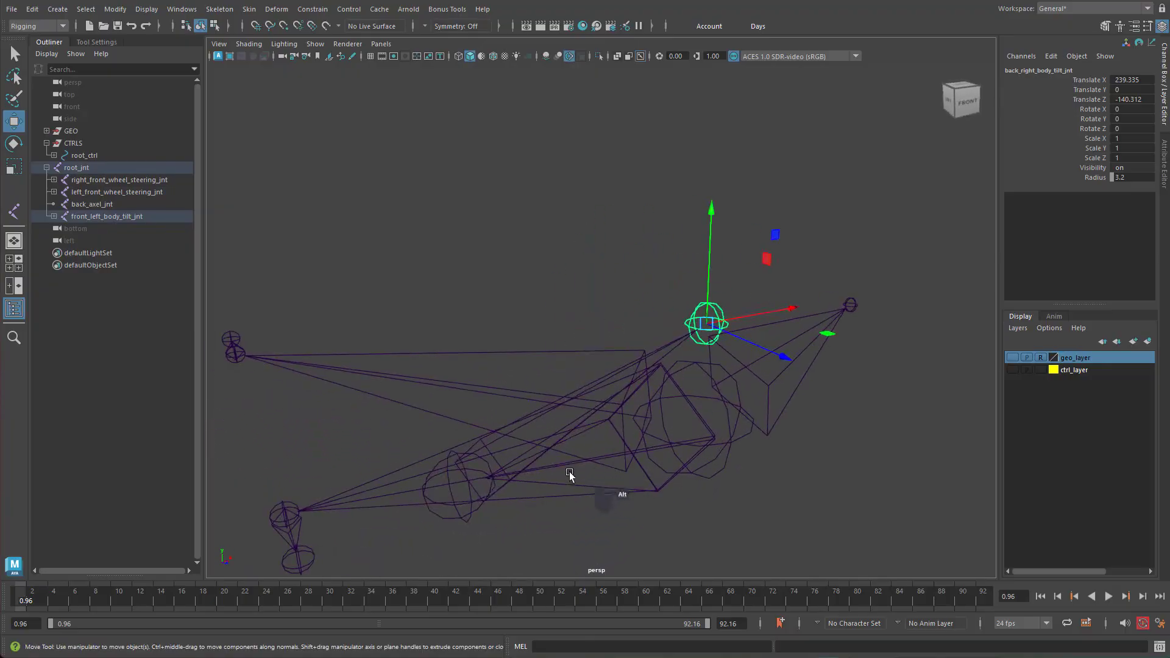
left_click(473, 493)
left_click_drag(473, 492, 507, 517, "alt")
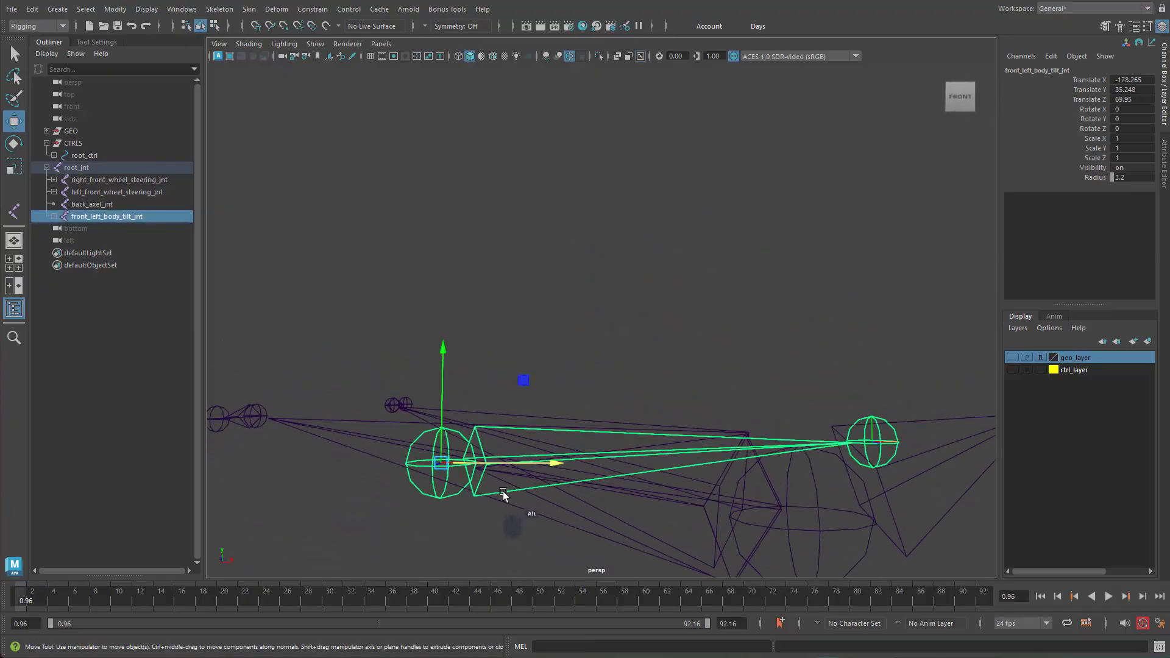
key("e")
left_click_drag(536, 412, 707, 442)
key("ctrl+z")
right_click_drag(690, 441, 562, 448, "alt")
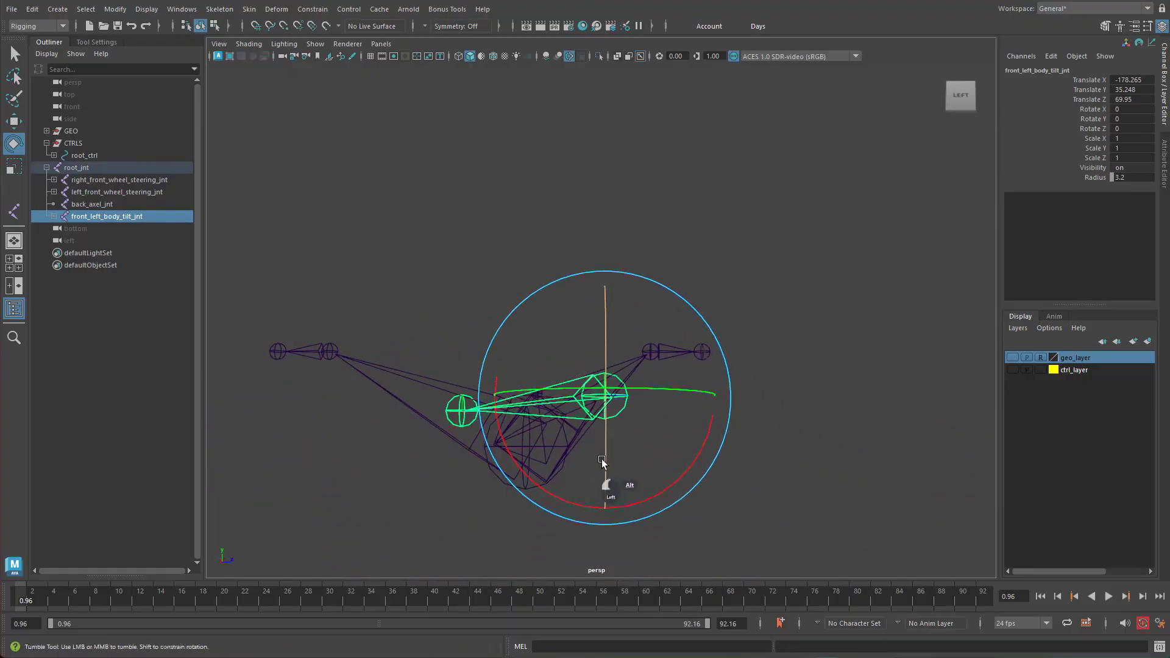
left_click_drag(601, 464, 617, 480, "alt")
mouse_move(583, 299)
left_mouse_down()
mouse_move(572, 303)
mouse_move(601, 310)
mouse_move(580, 312)
mouse_move(603, 309)
mouse_move(579, 307)
left_mouse_up()
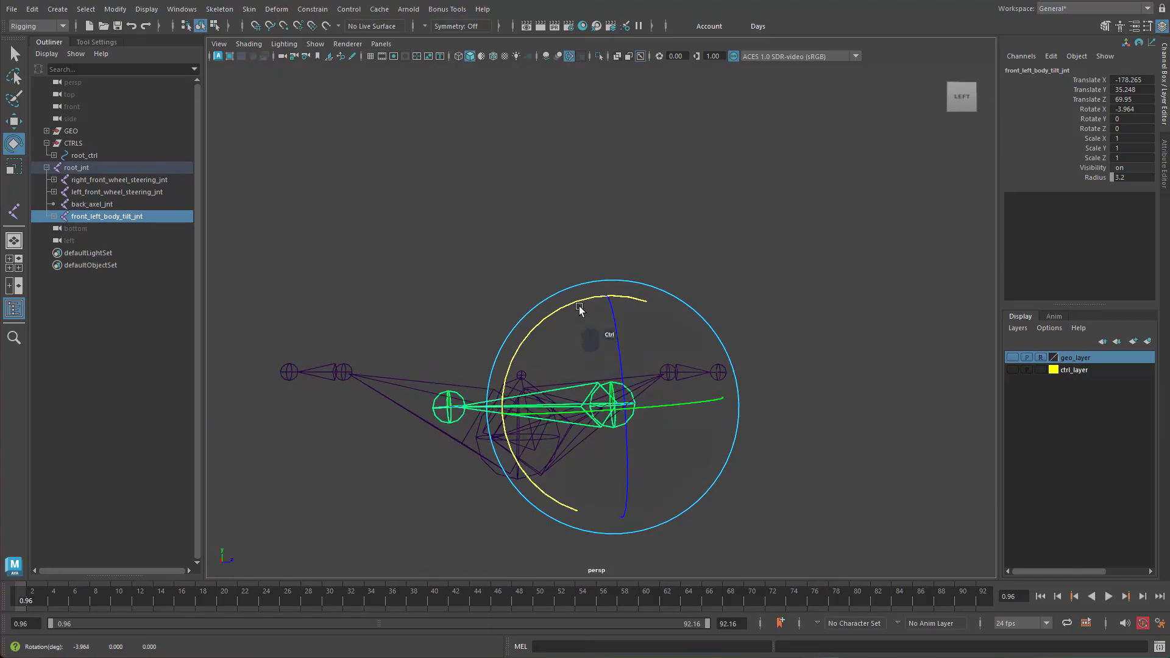
key("ctrl+z")
Step: Test the opposite tilt by rotating back_right_body_tilt_jnt about X and about Z, undoing each rotation
left_click_drag(404, 452, 418, 419, "alt")
left_click(421, 390)
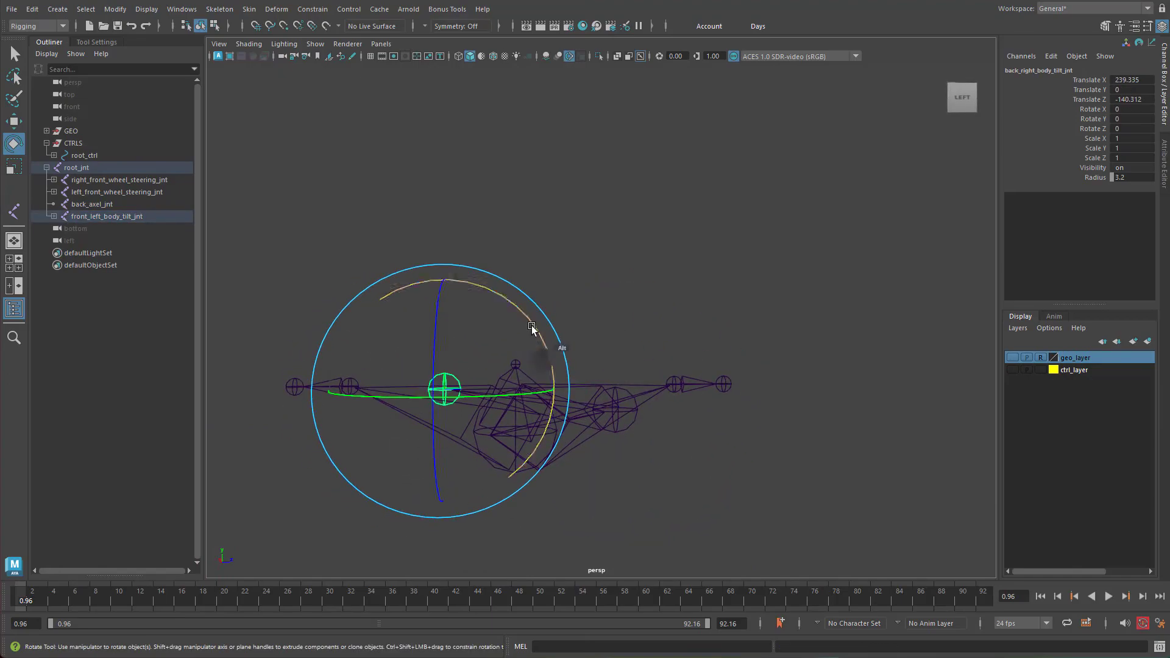
mouse_move(532, 328)
left_mouse_down()
mouse_move(566, 364)
mouse_move(539, 326)
mouse_move(555, 366)
mouse_move(541, 320)
left_mouse_up()
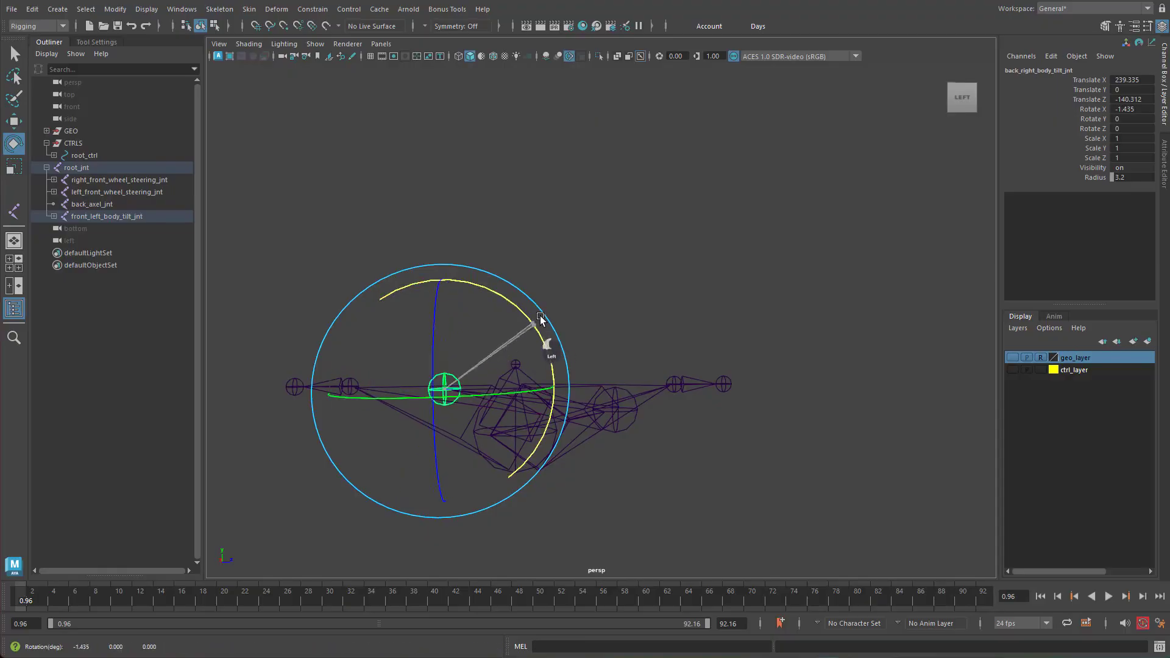
key("ctrl+z")
left_click_drag(585, 364, 682, 324, "alt")
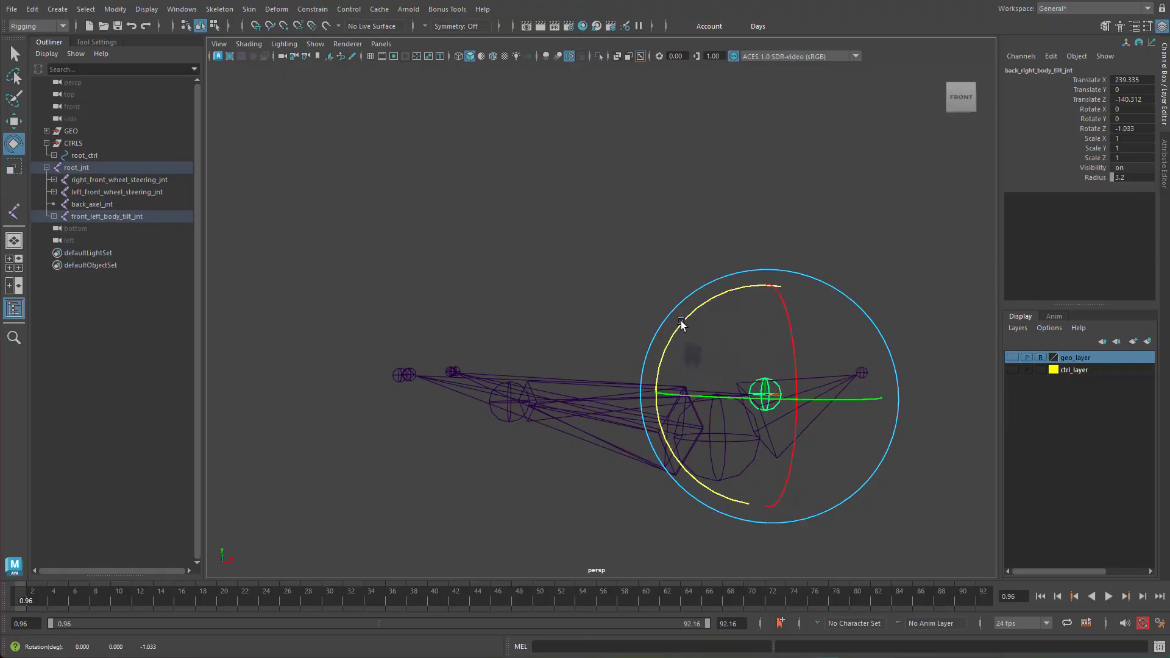
key("ctrl+z")
Step: Make geo_layer visible and save the scene under the new name Cobra_rig_joints_v02.ma
left_click_drag(700, 391, 678, 363, "alt")
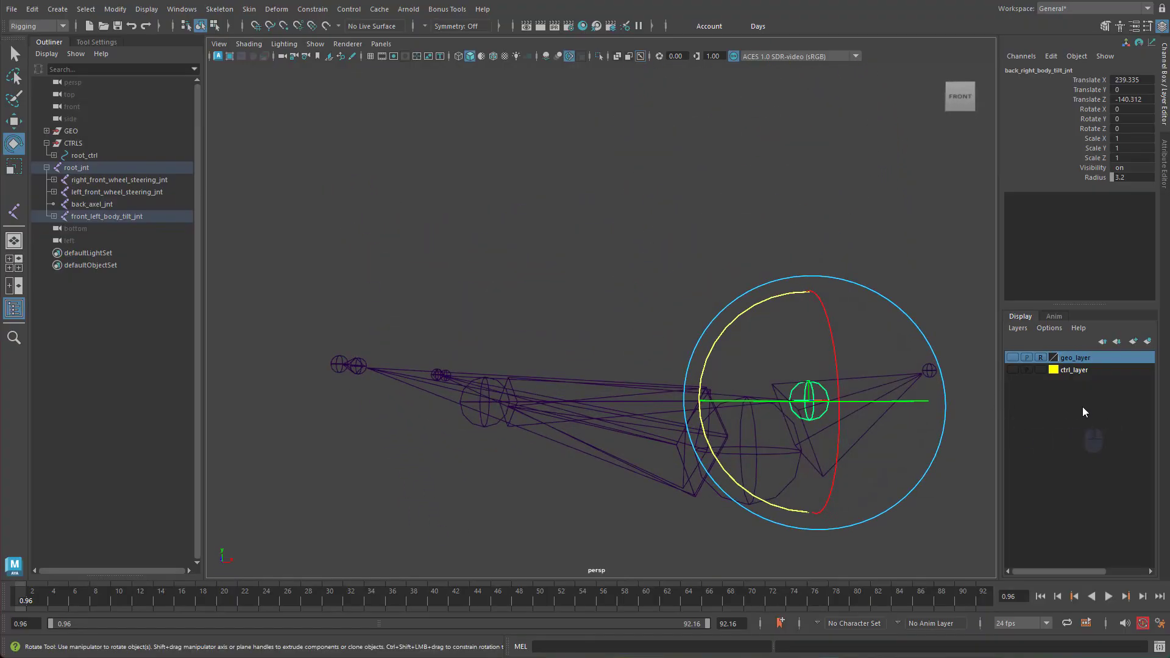
left_click(1013, 357)
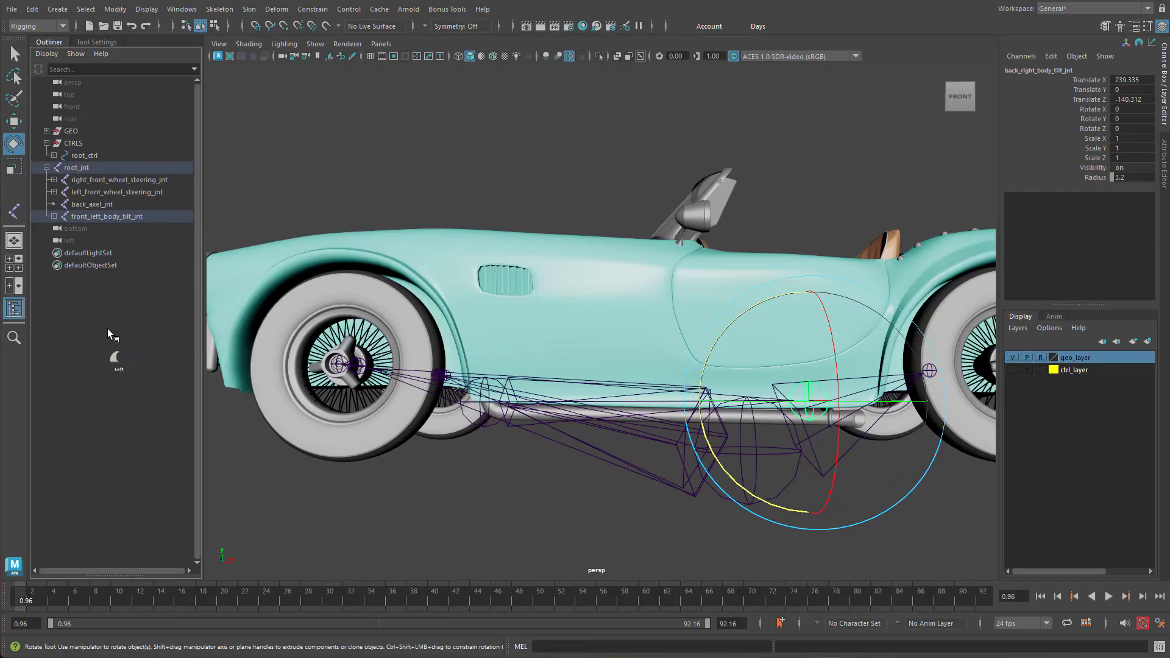
left_click(12, 9)
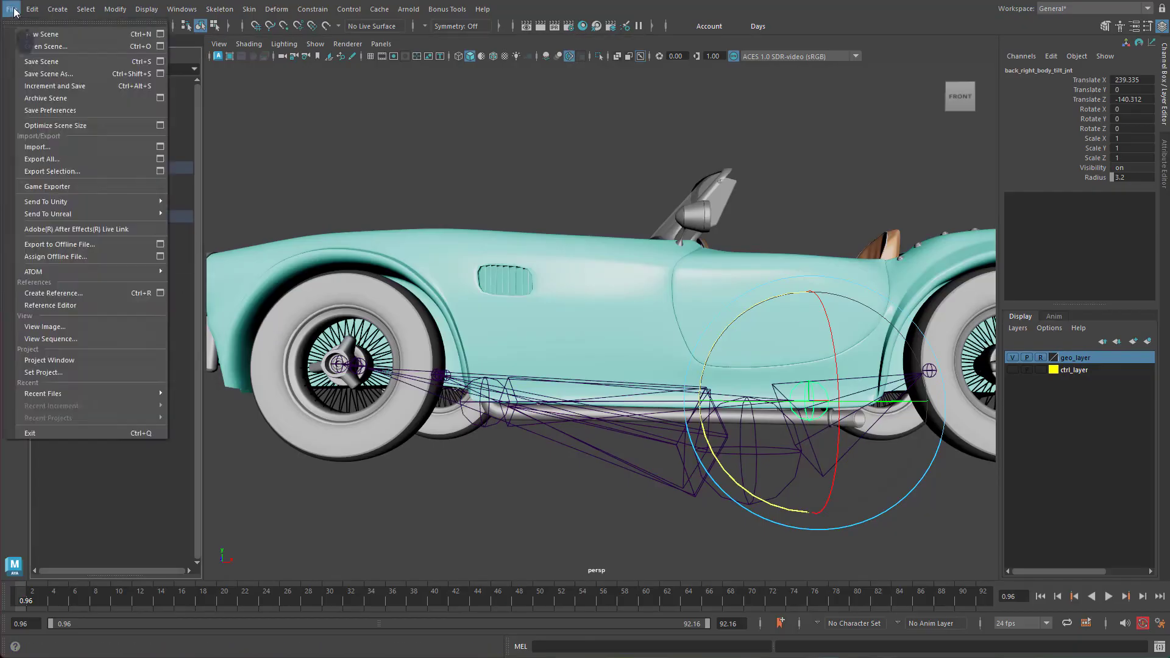
left_click(62, 73)
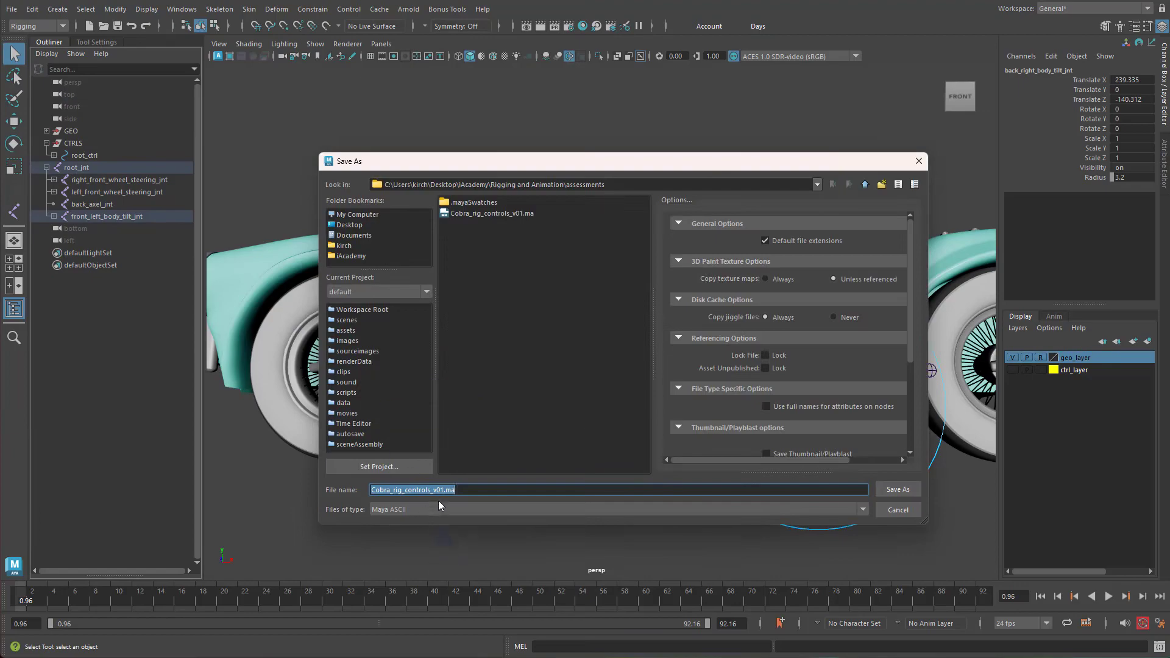
left_click_drag(430, 491, 406, 494)
type("joi")
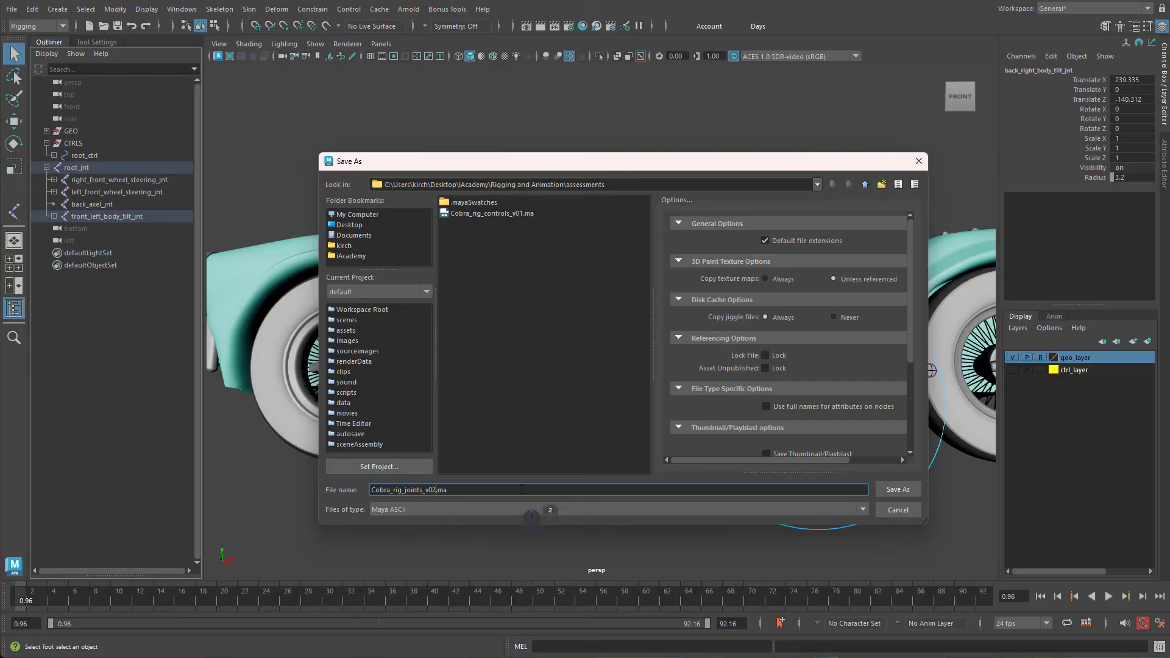
key("Return")
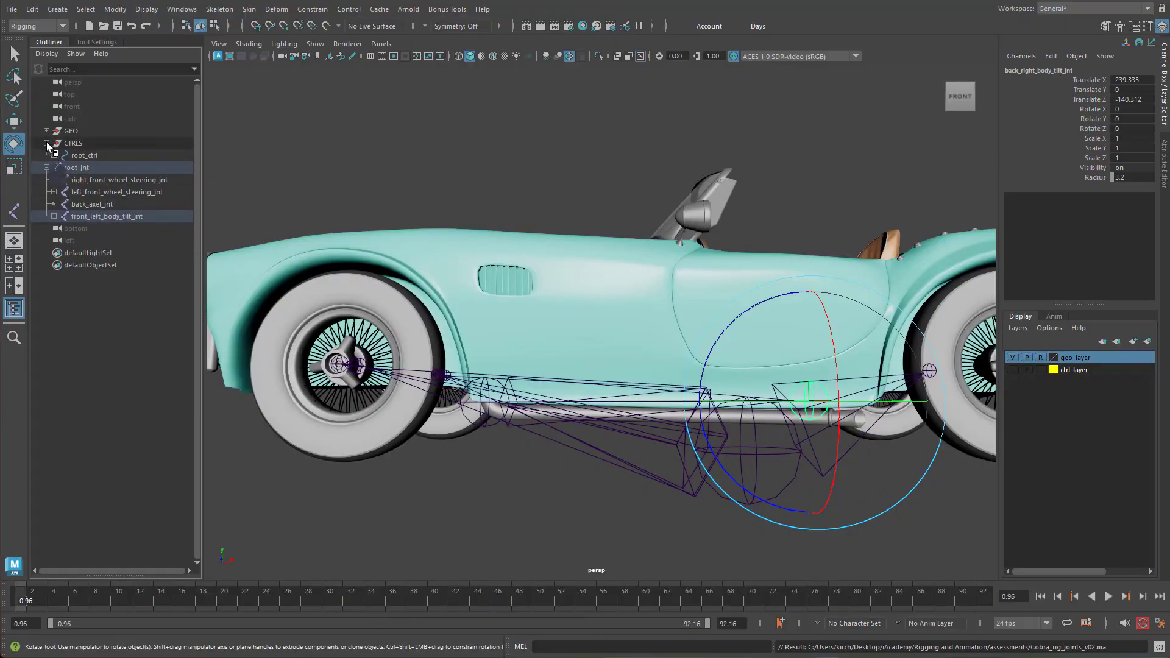
Step: Review the CTRLS and GEO groups and their contents in the Outliner, and collapse both hierarchies
left_click(54, 155)
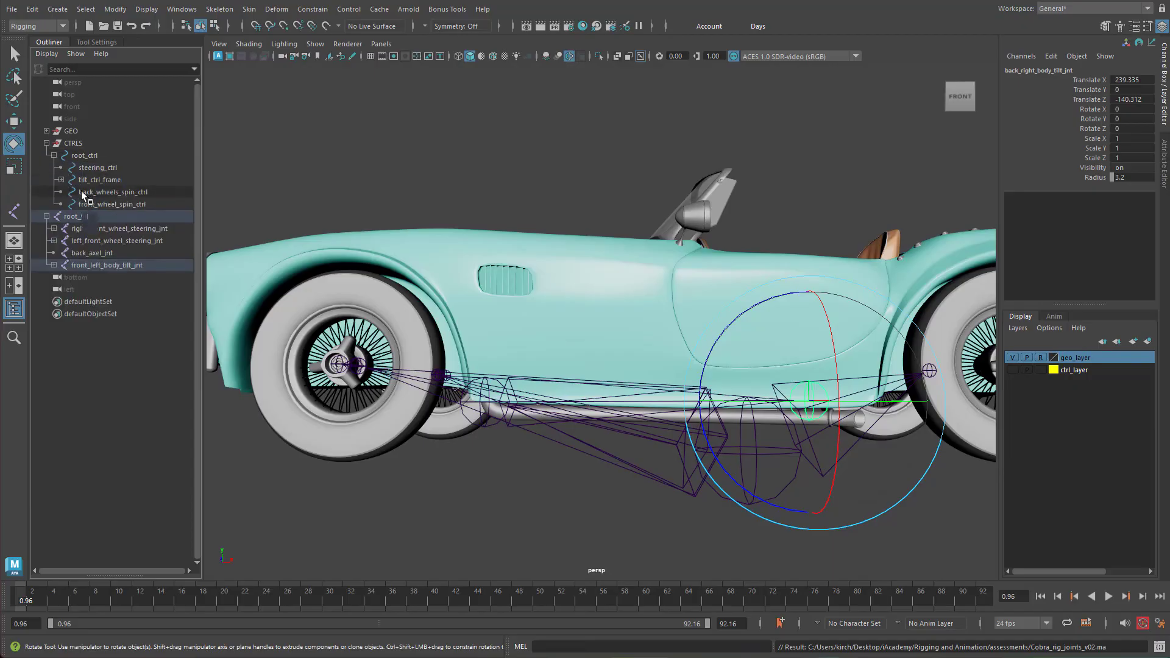
left_click(72, 144)
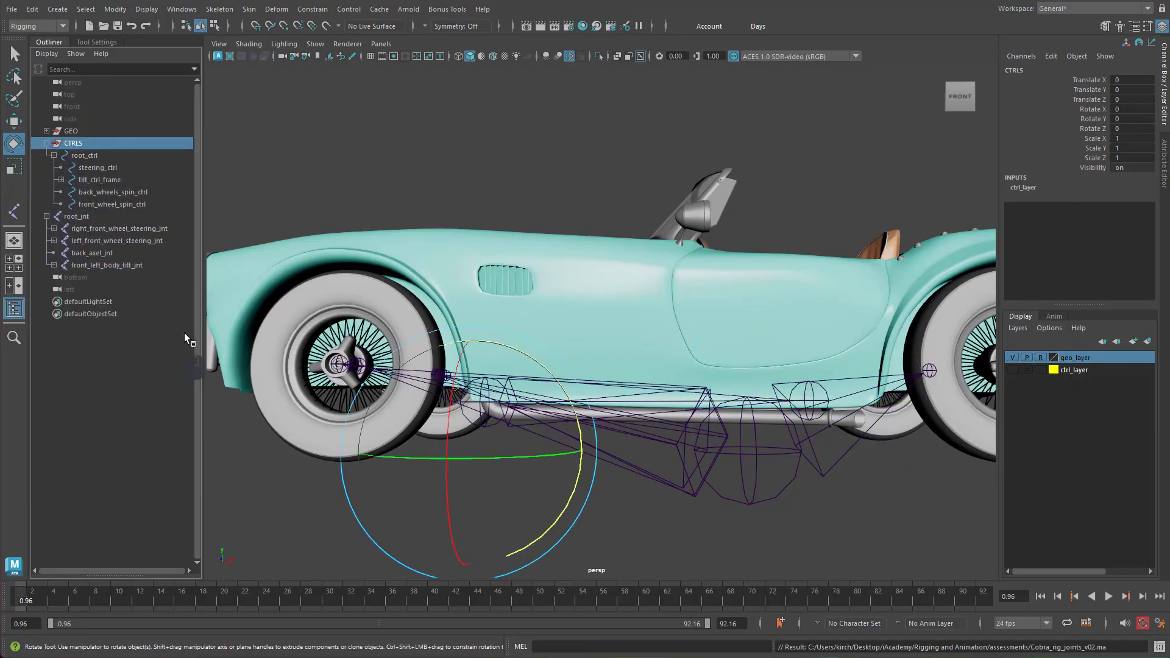
left_click(75, 132)
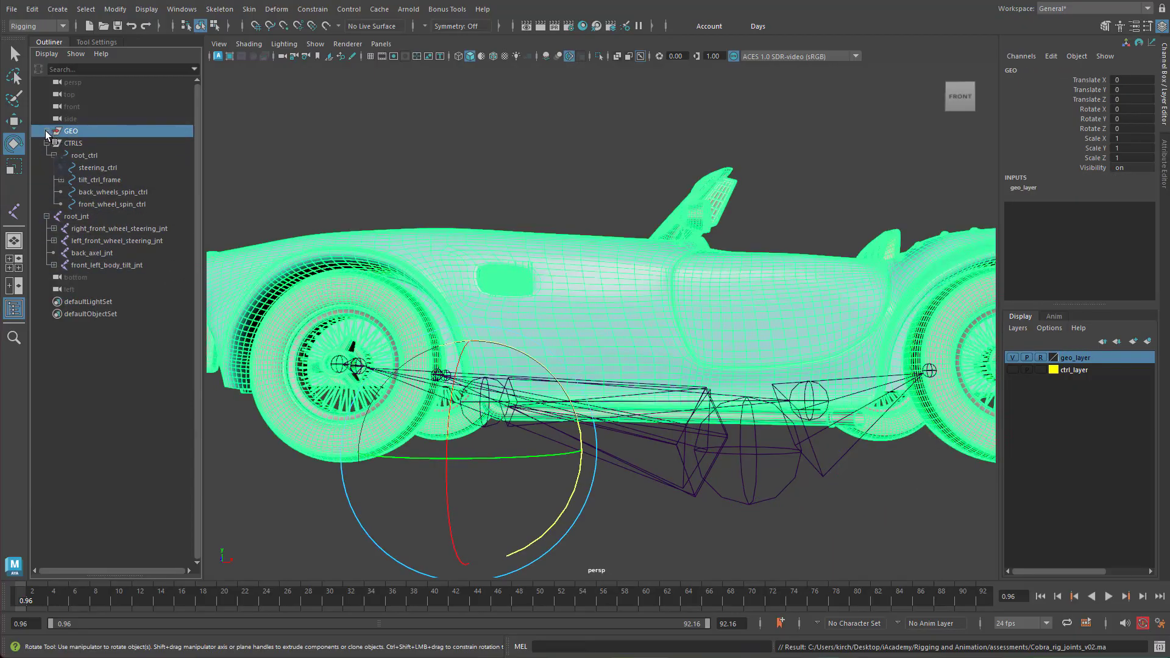
left_click(47, 131)
left_click(47, 131)
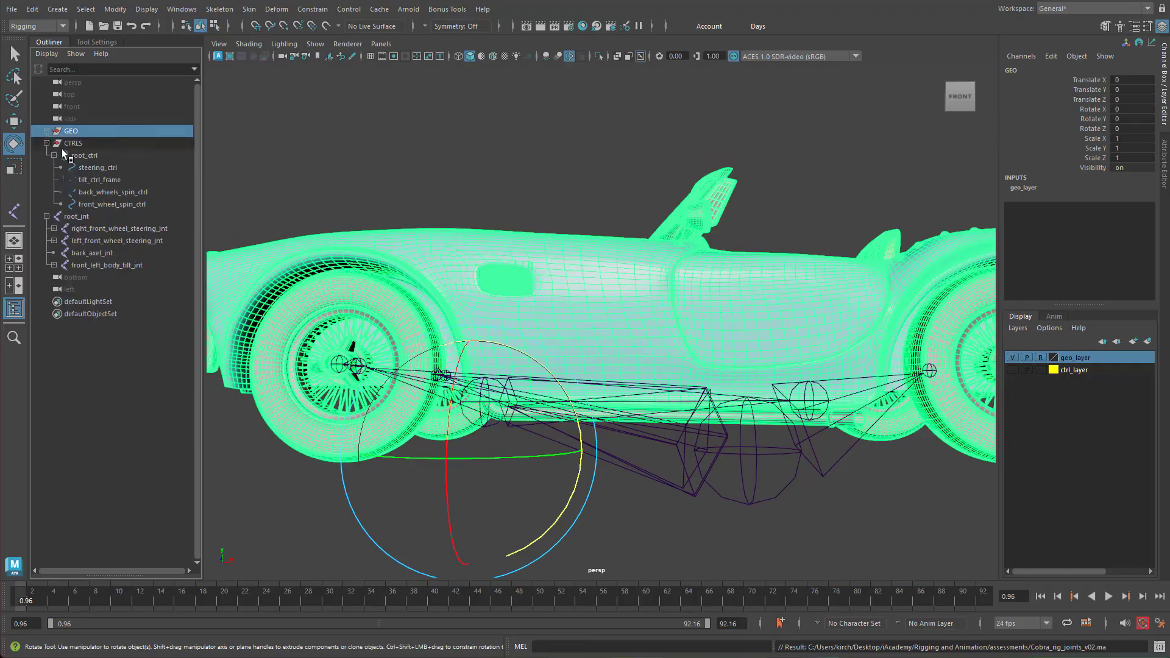
left_click(78, 144)
left_click(49, 143)
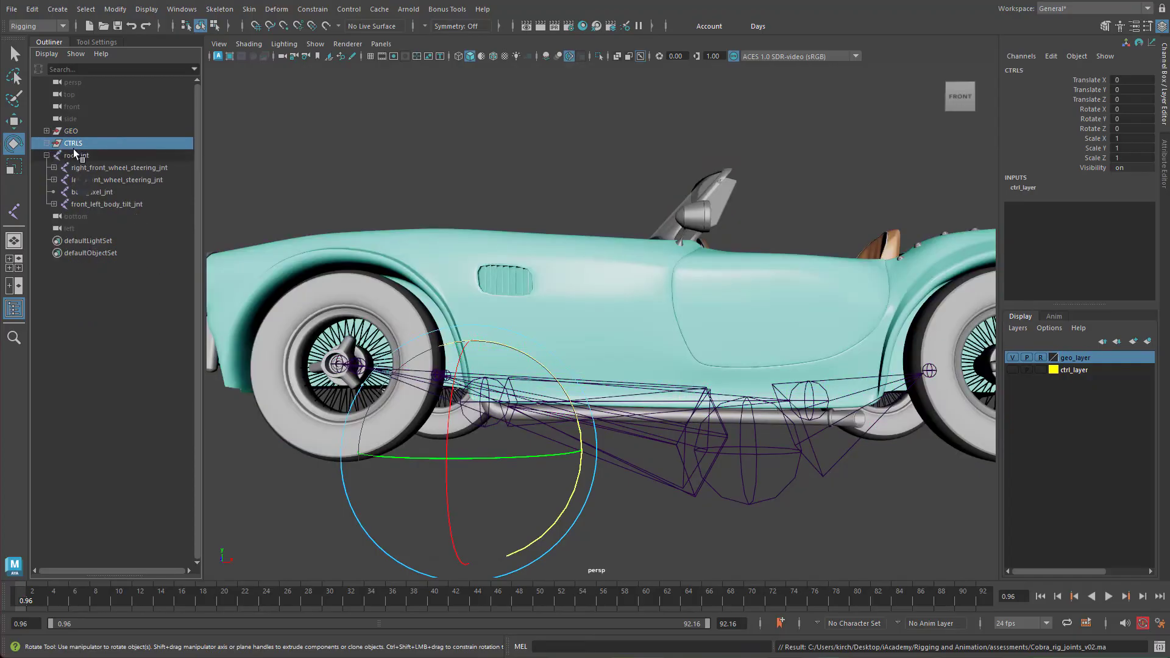
Step: Group root_jnt with its whole joint hierarchy, rename the new group joints, and clear the selection
left_click(77, 155)
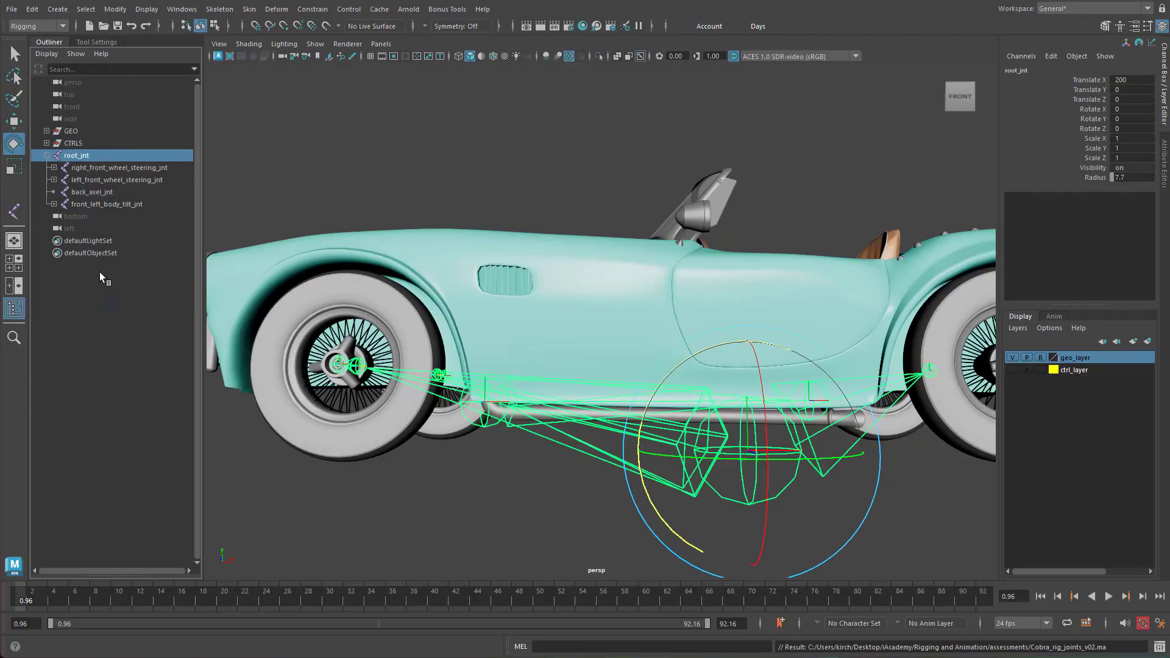
left_click(103, 312)
left_click(59, 157)
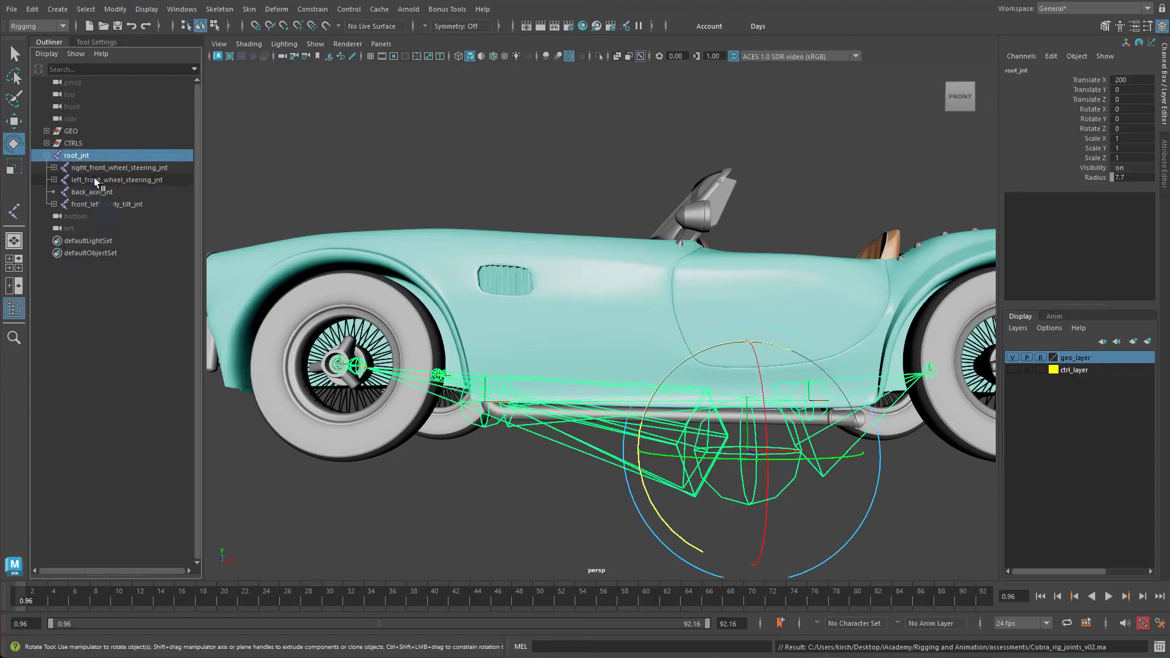
key("ctrl+g")
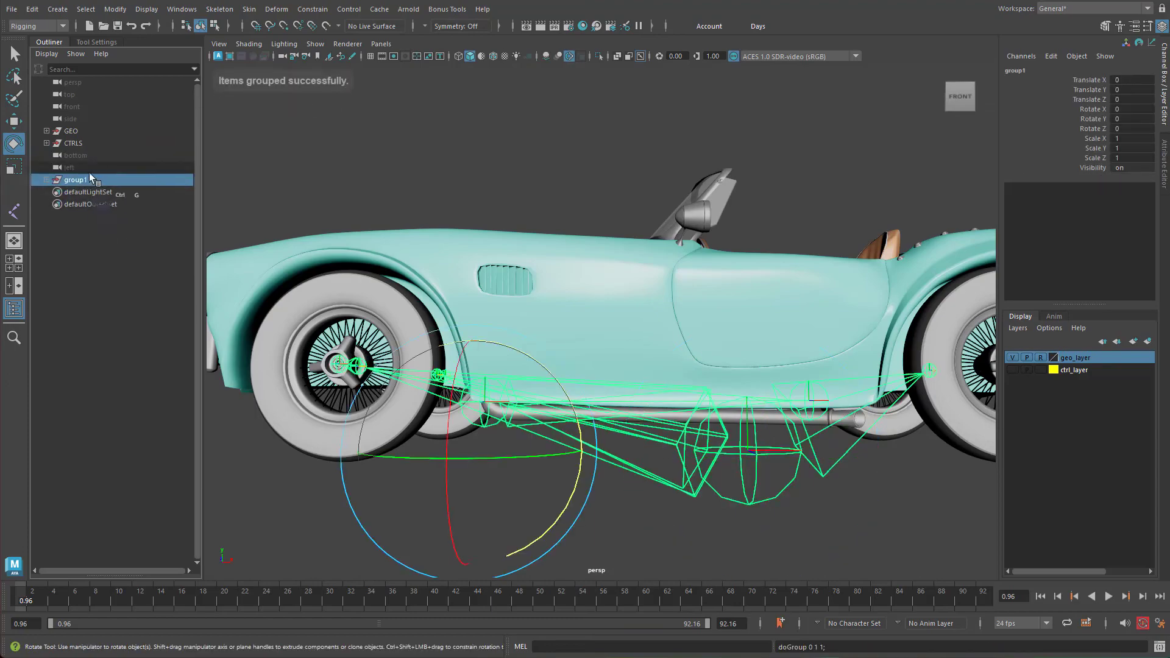
double_click(90, 179)
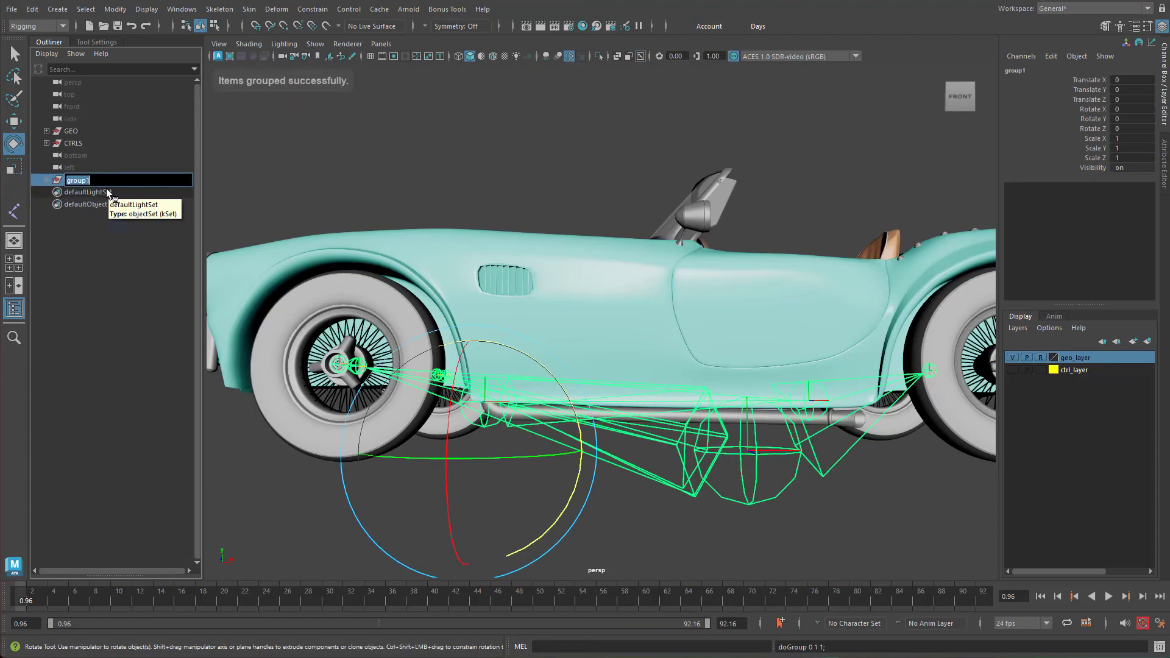
type("joints")
key("Return")
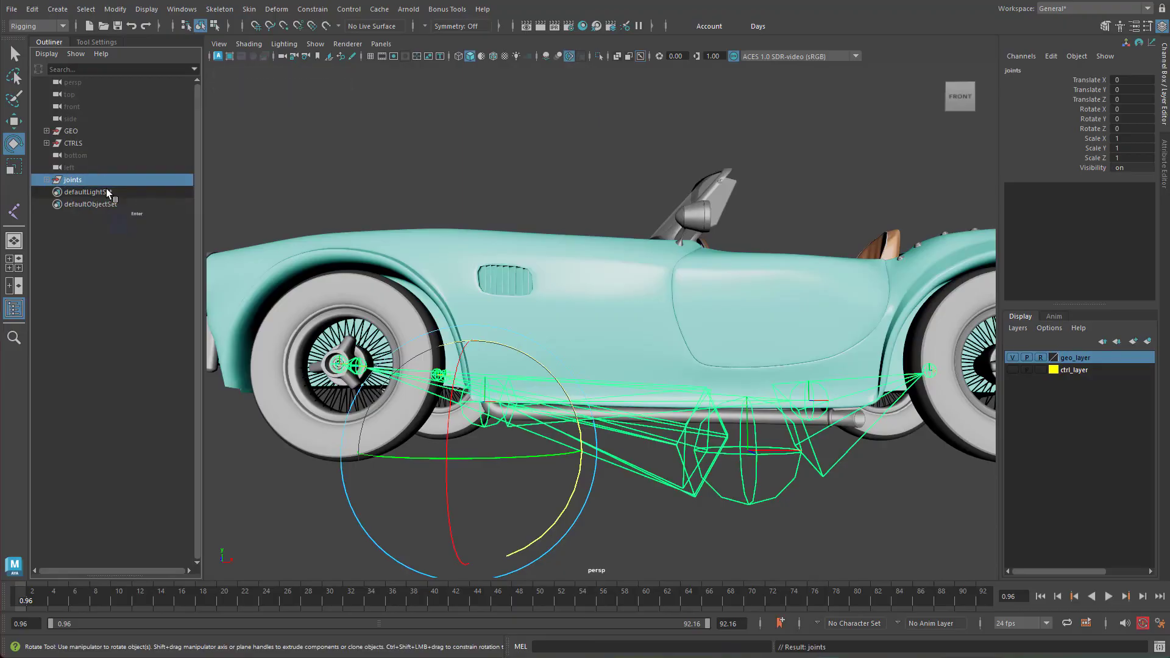
left_click(126, 332)
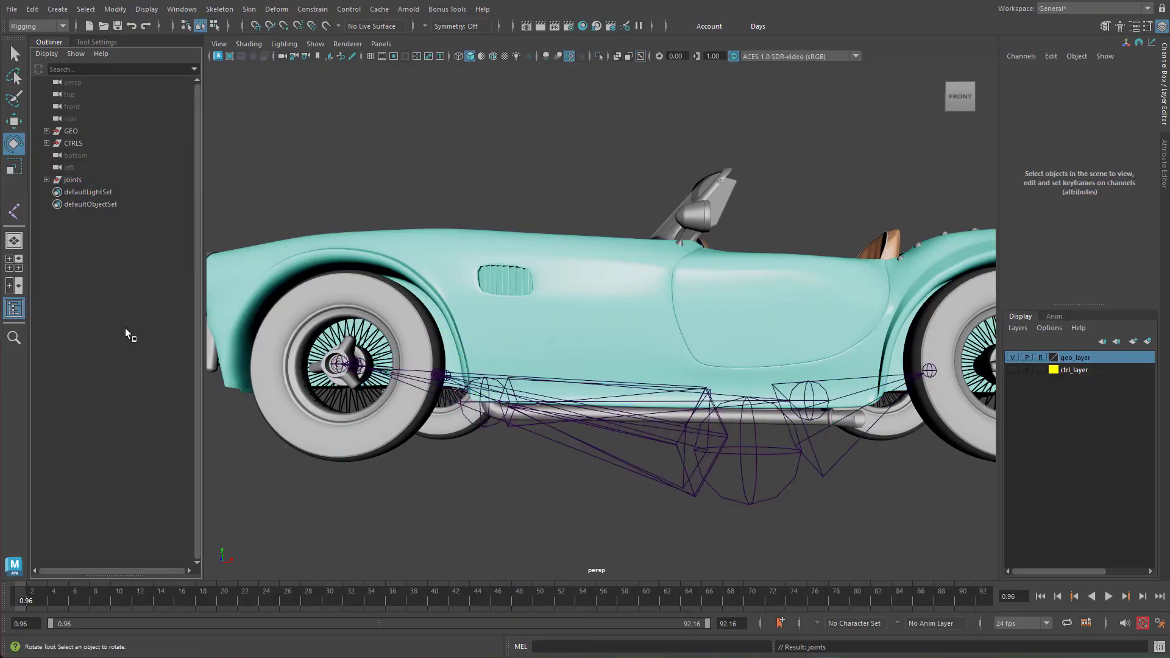
Step: Check the Outliner's sort order options and try to reorder the joints group directly below CTRLS
left_click(80, 53)
mouse_move(50, 55)
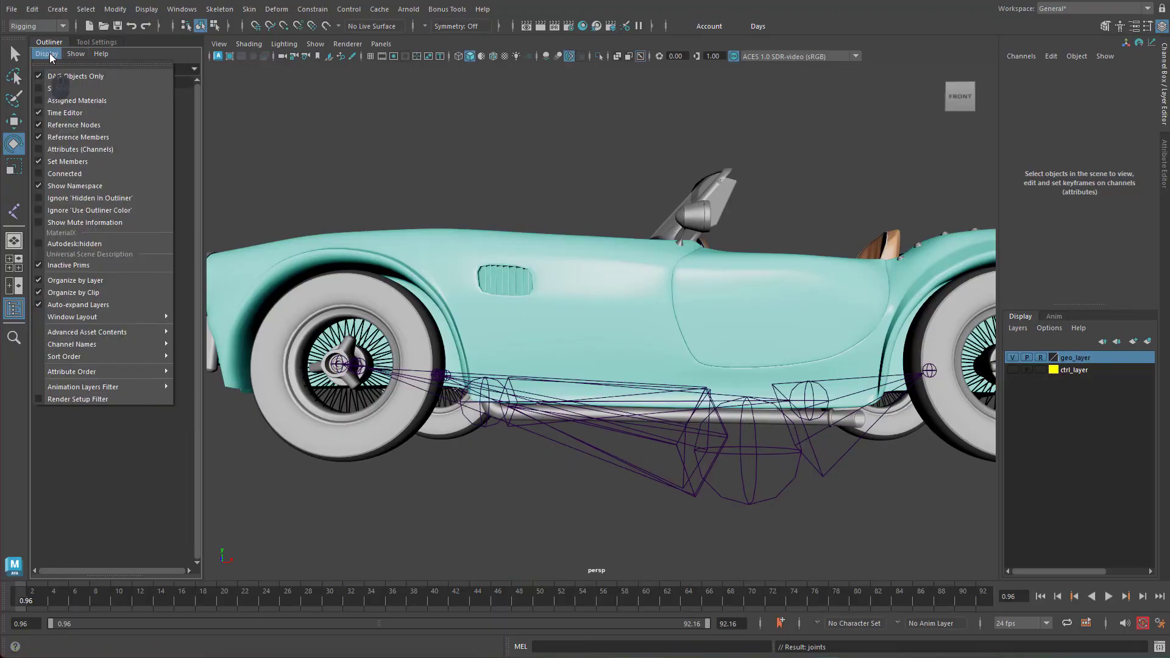
mouse_move(120, 357)
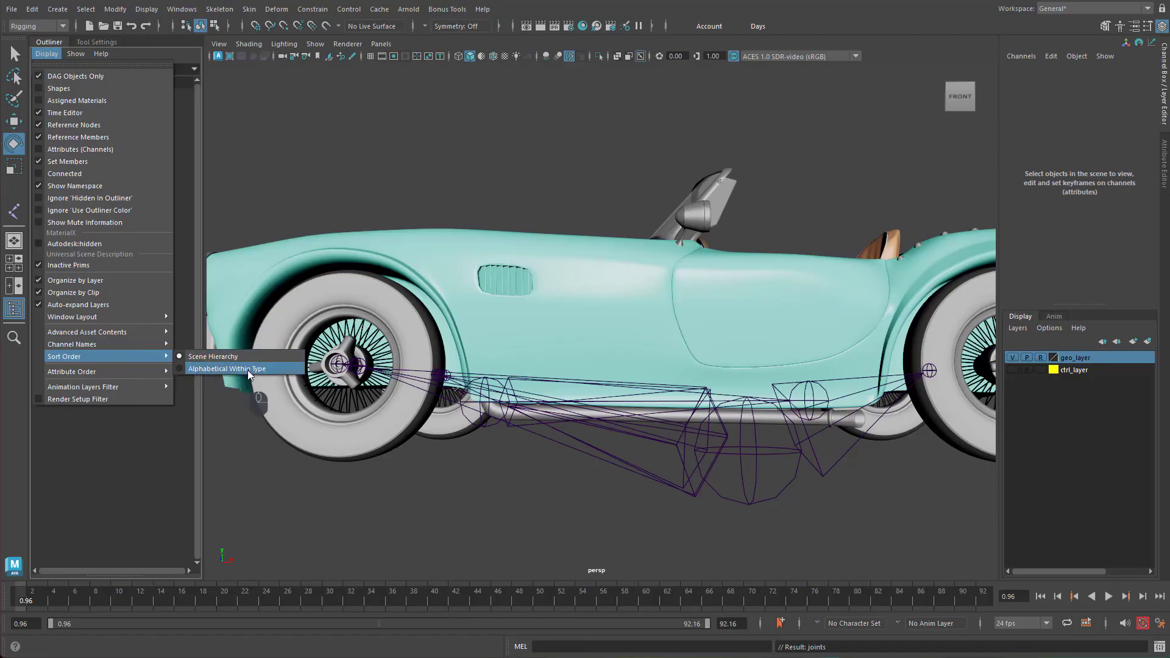
left_click(88, 458)
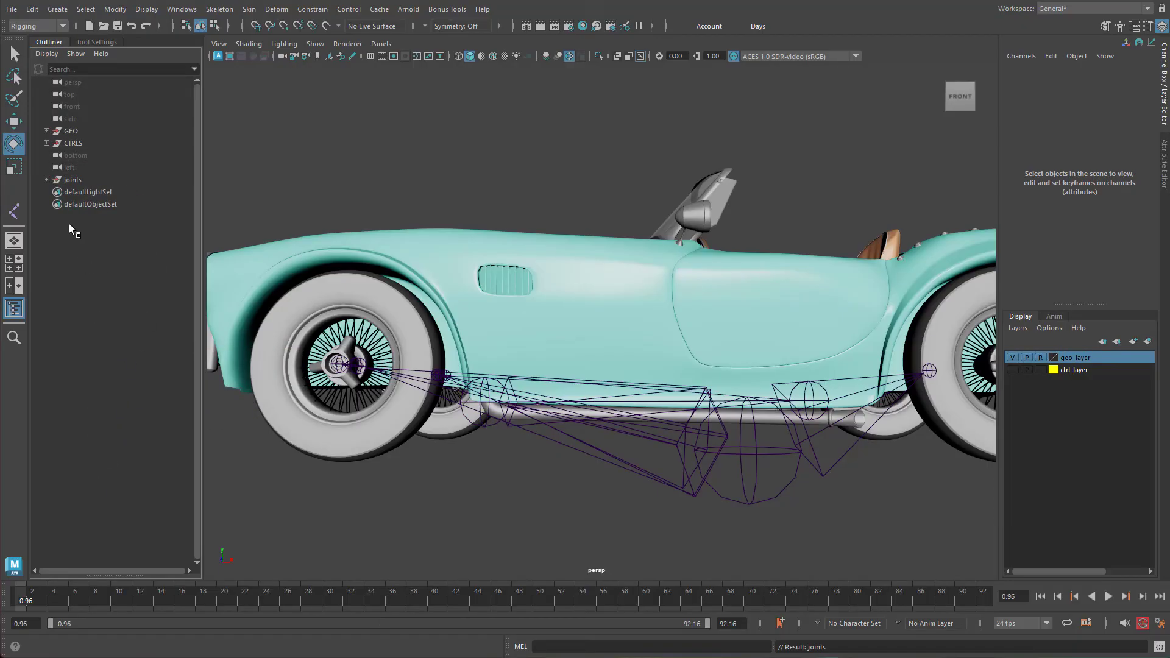
left_click(76, 181)
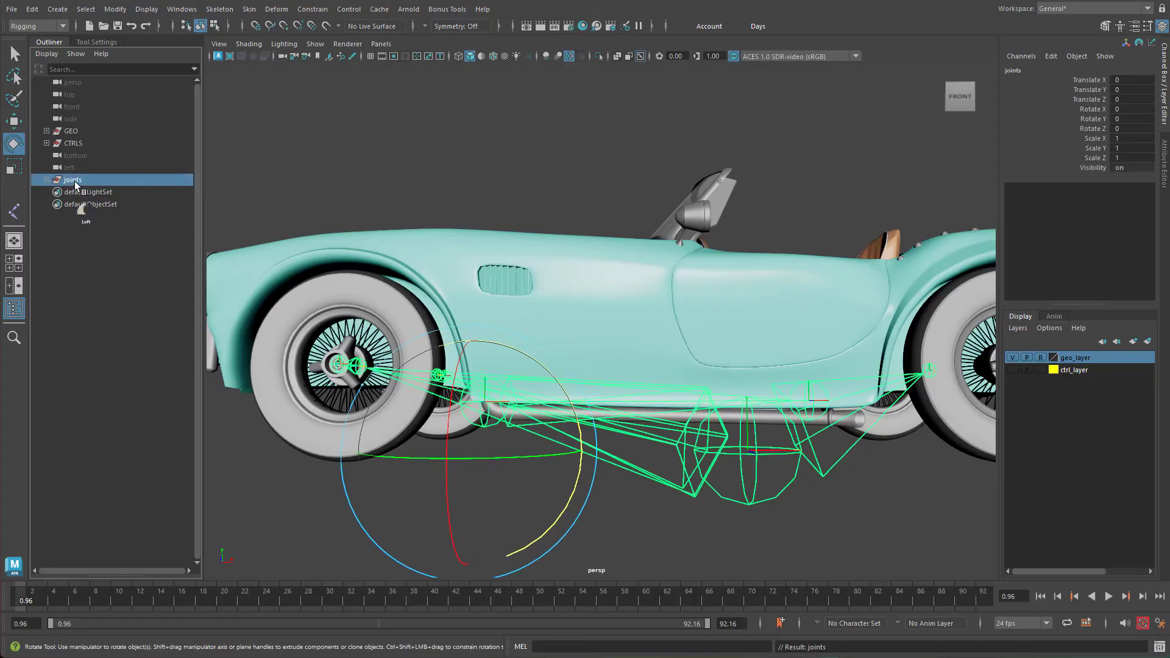
middle_click_drag(84, 178, 89, 155)
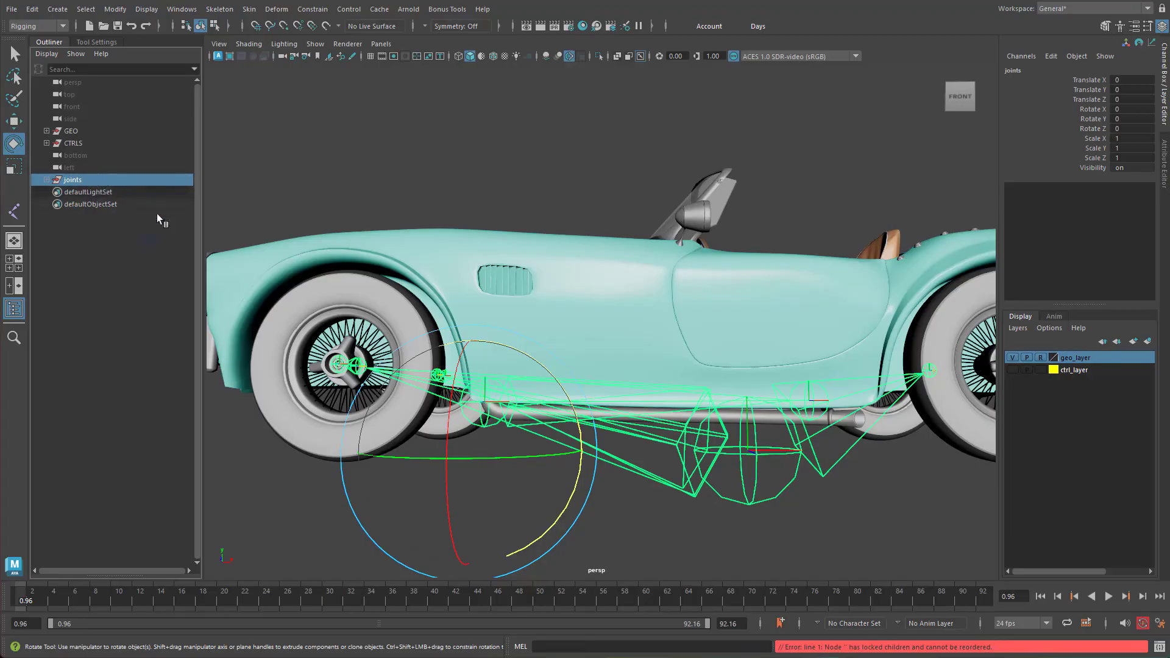
Step: Clear the selection, make ctrl_layer visible and hide geo_layer so only the control curves and joints remain shown
left_click_drag(662, 393, 685, 385, "alt")
left_click(712, 383)
right_click_drag(685, 385, 791, 386, "alt")
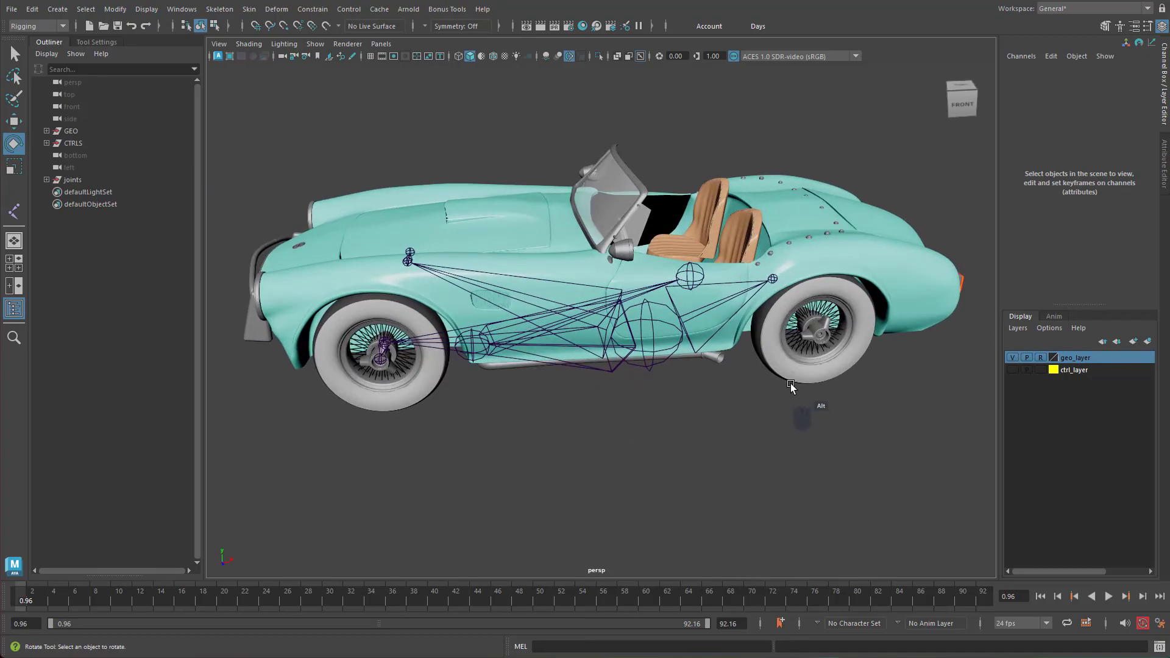
left_click(1012, 370)
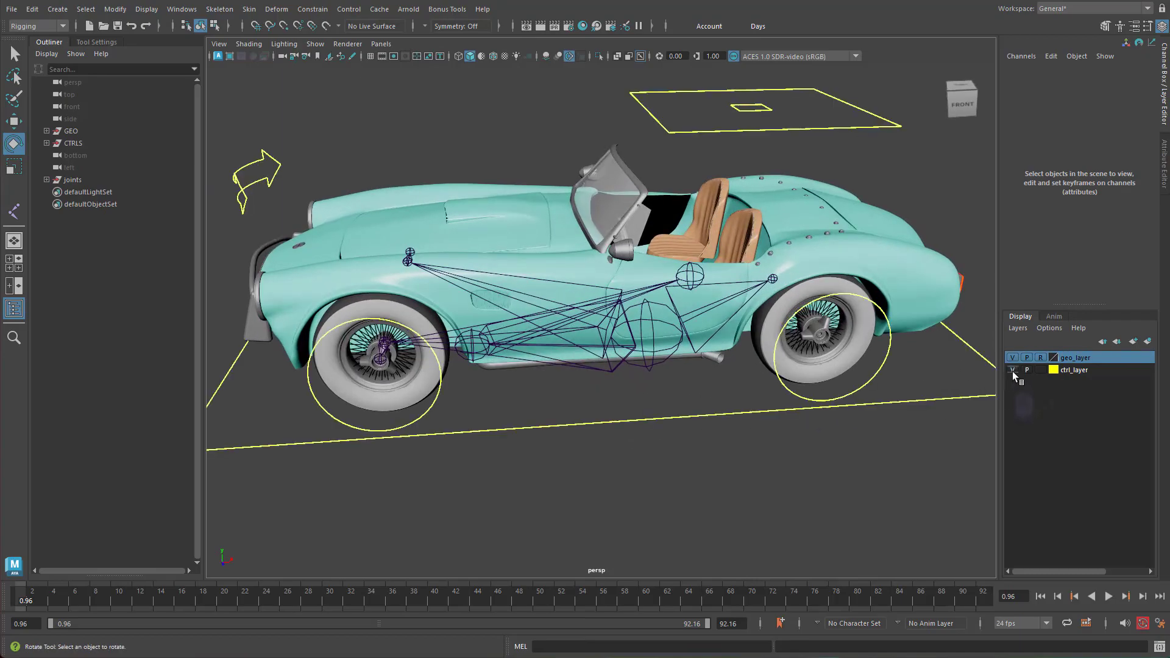
left_click_drag(621, 481, 765, 442, "alt")
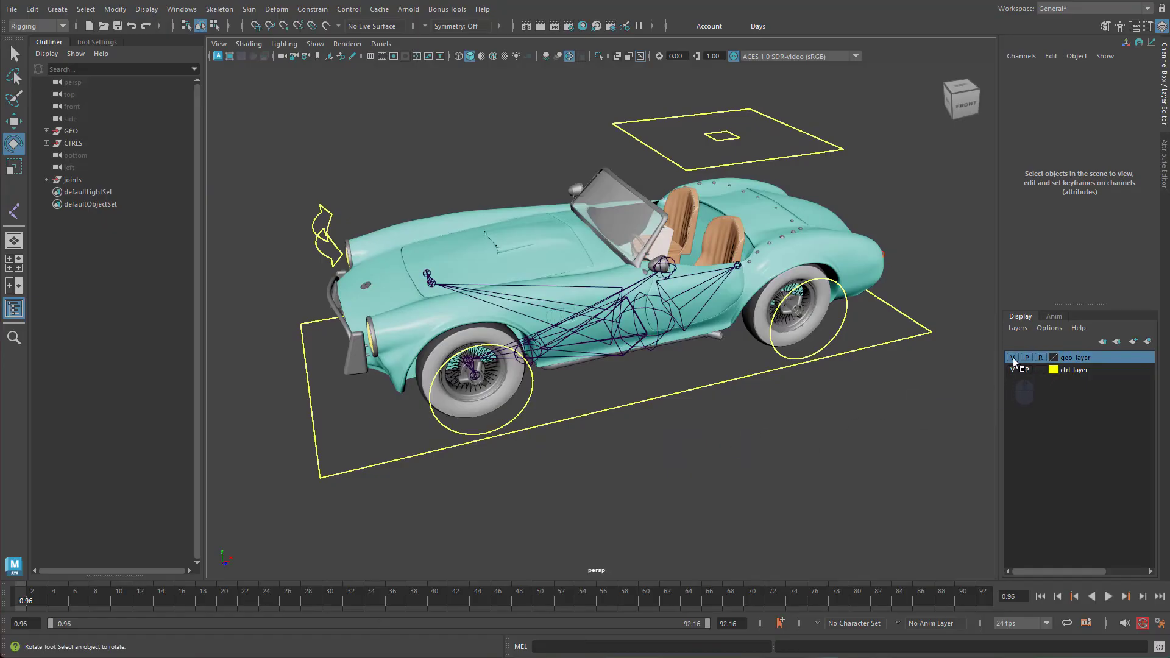
left_click(1012, 360)
left_click_drag(743, 439, 718, 405, "alt")
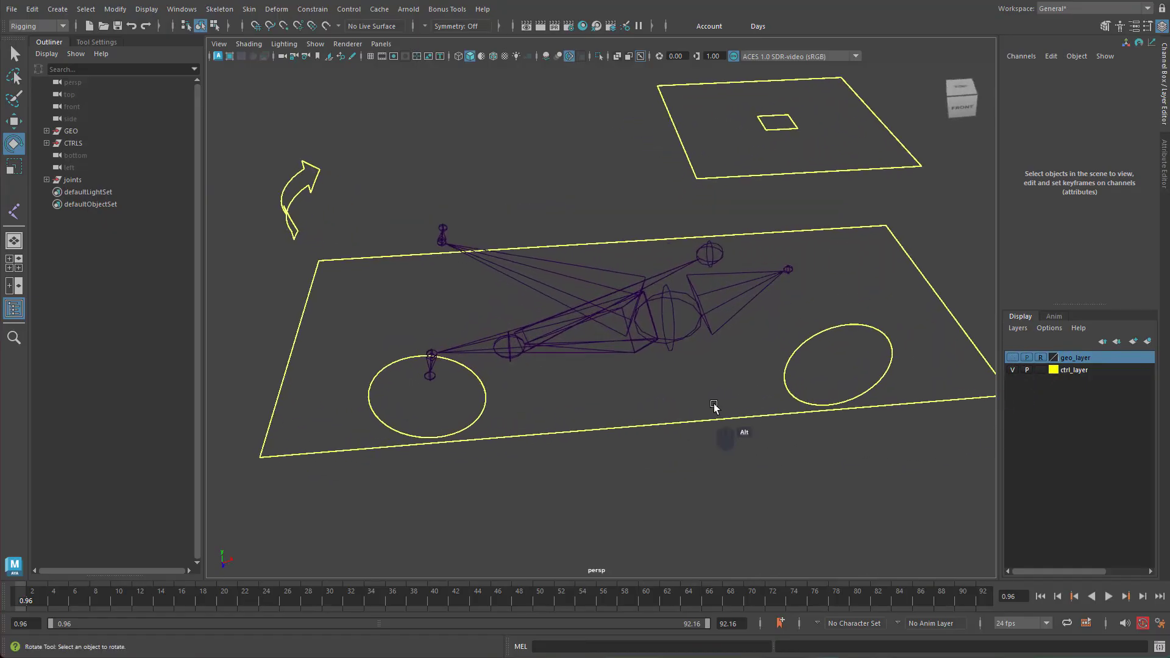
Step: Parent constrain root_jnt to root_ctrl with maintain offset and all translate and rotate axes enabled
left_click(690, 339)
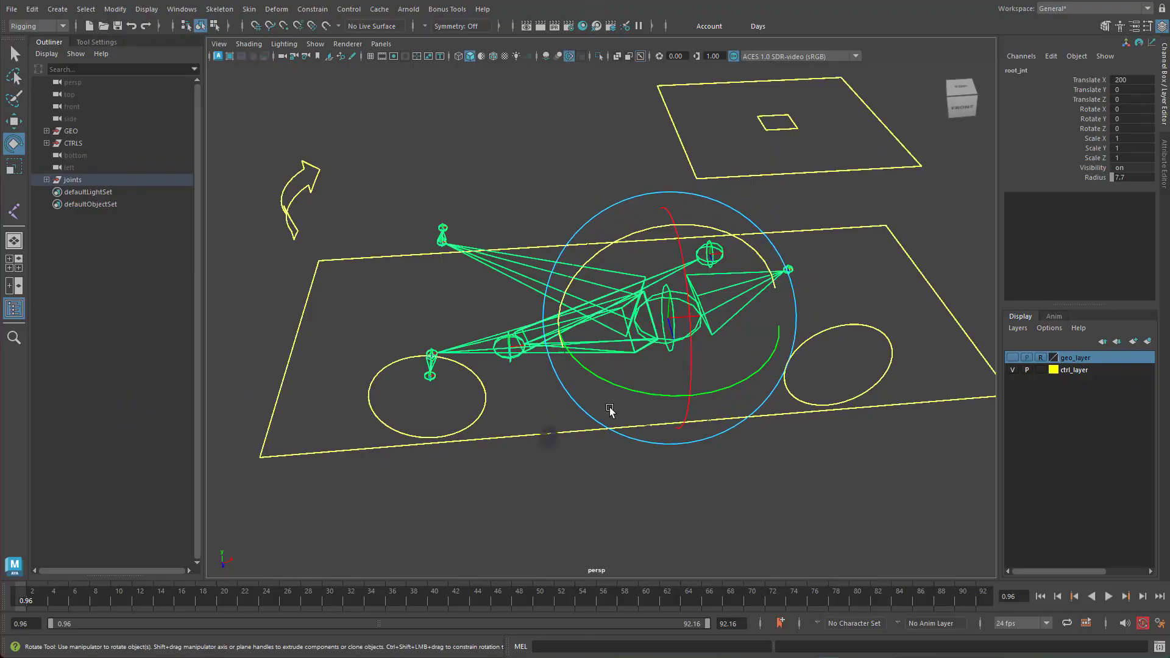
left_click_drag(551, 478, 609, 491, "alt")
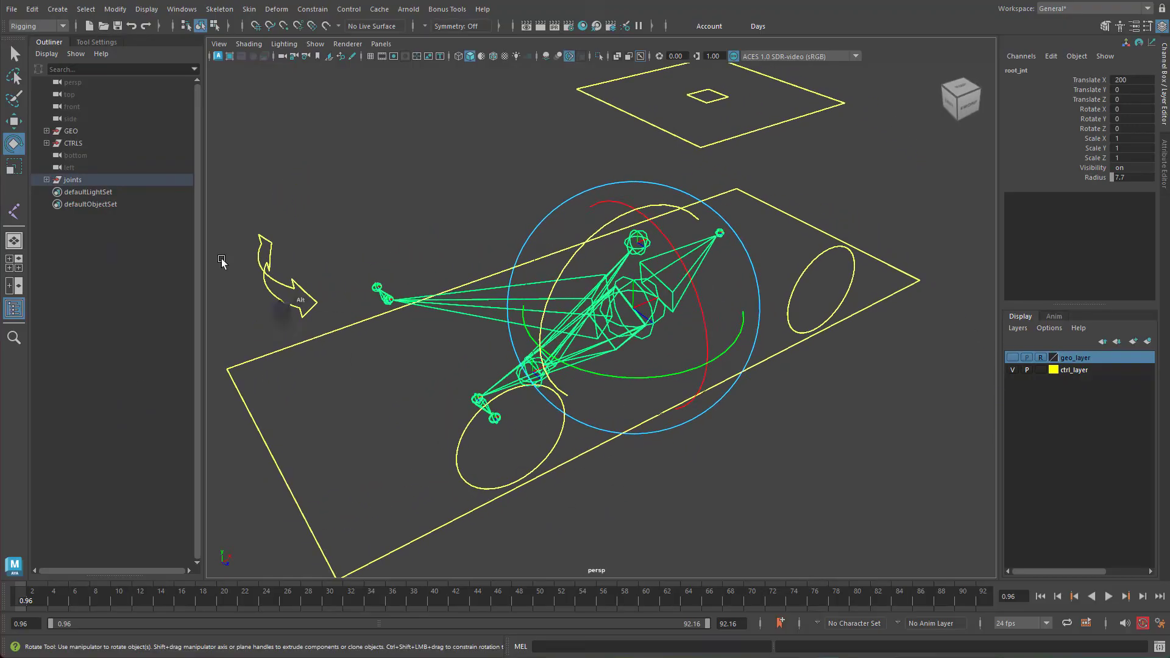
left_click(46, 180)
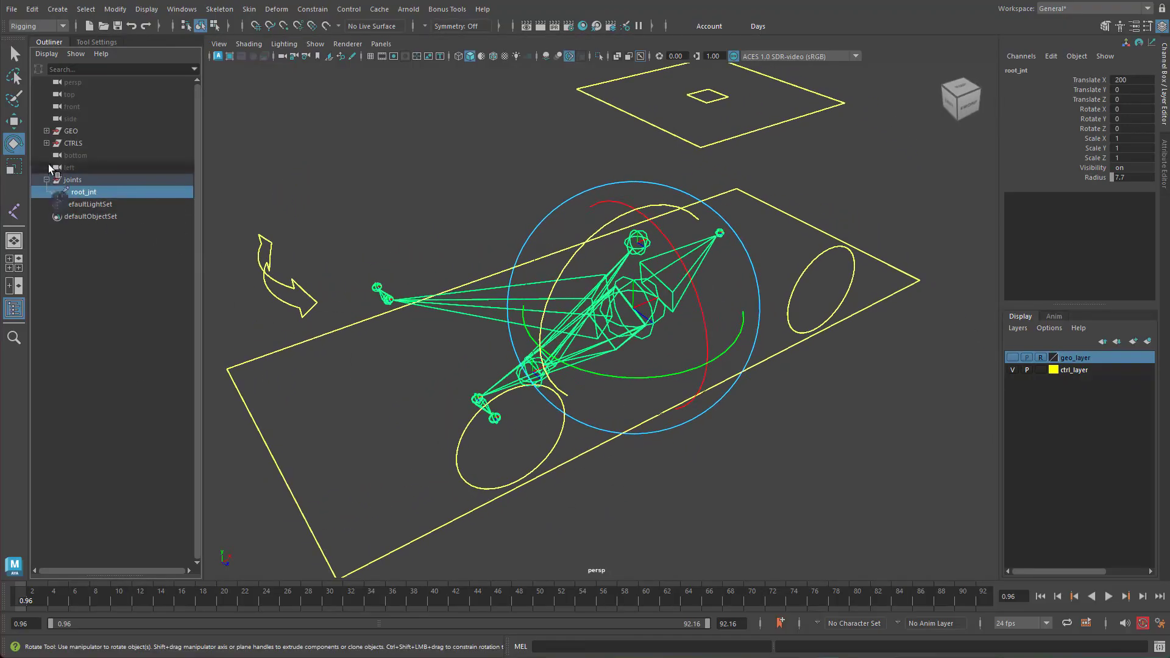
left_click(46, 144)
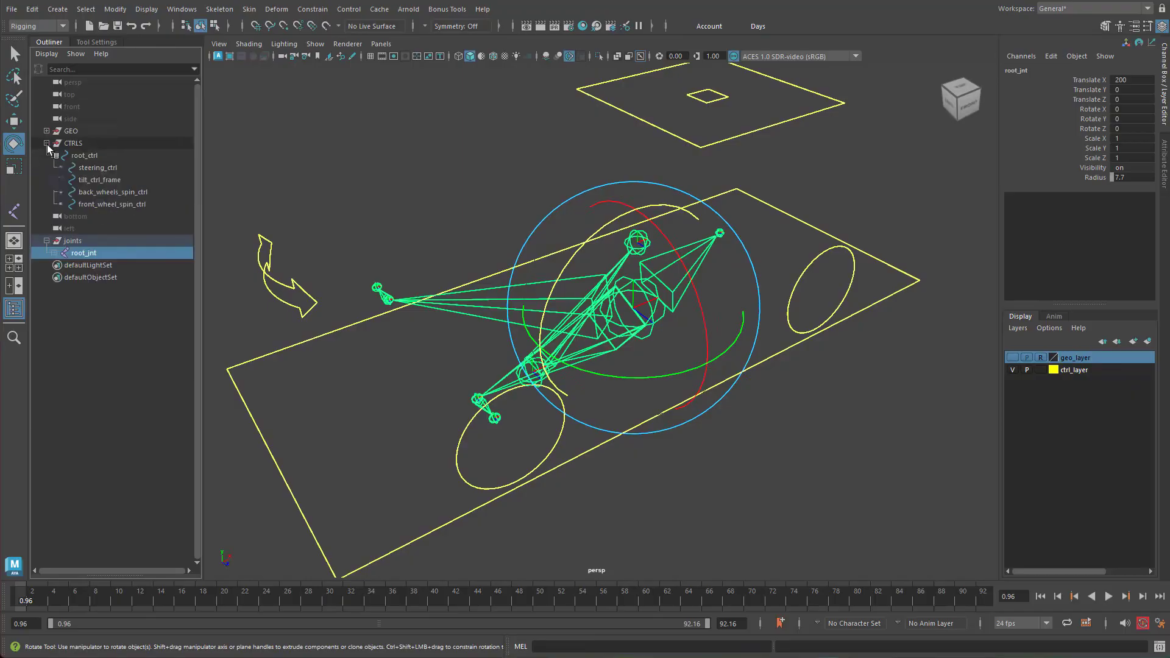
left_click(95, 156)
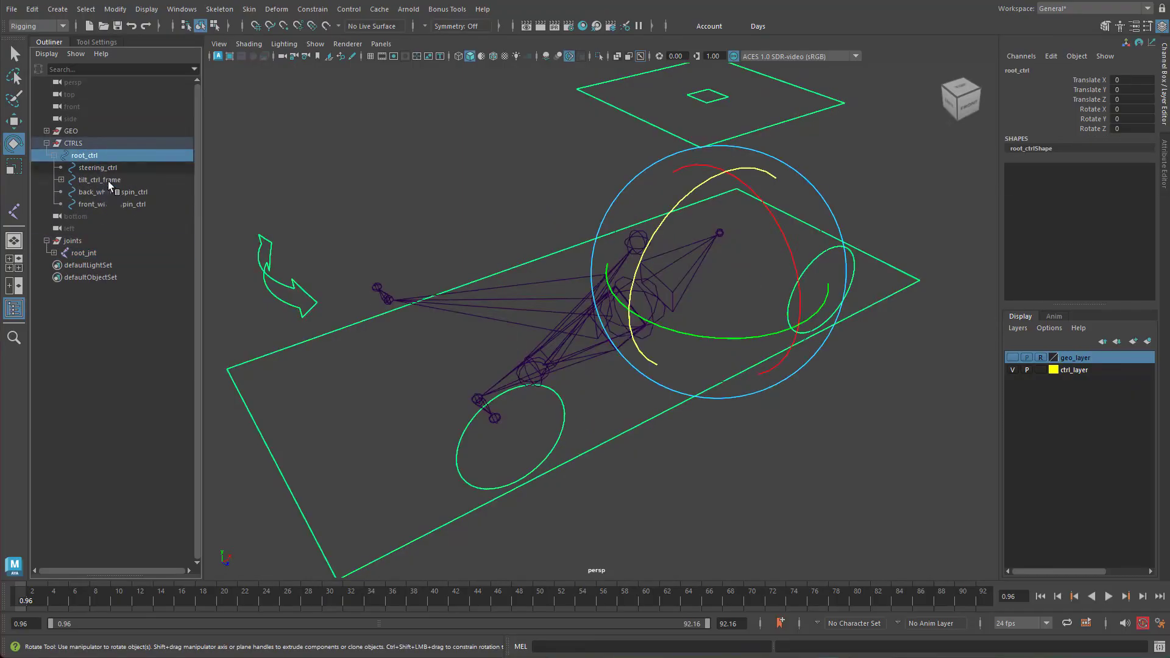
left_click(94, 254, "ctrl")
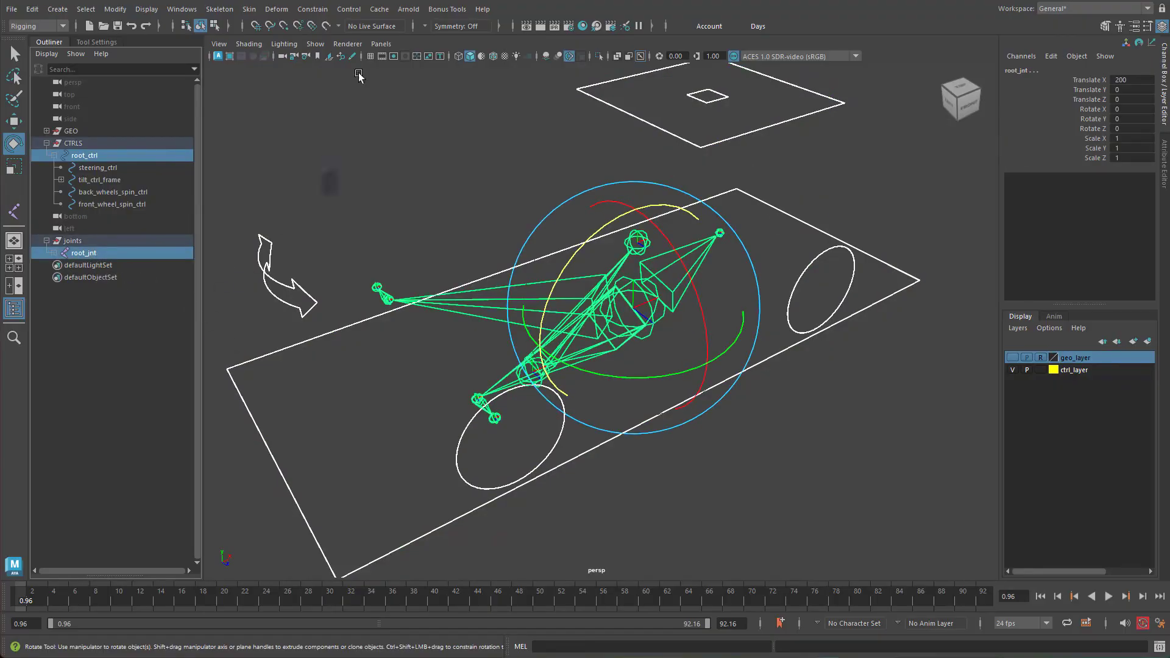
left_click(312, 8)
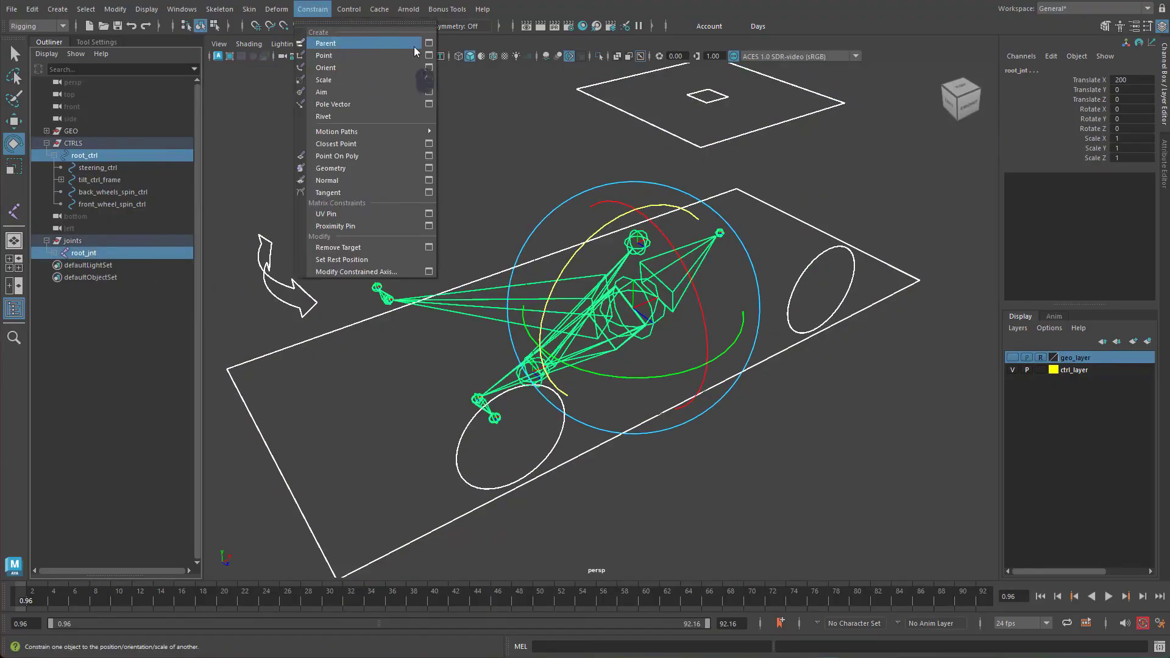
left_click(430, 43)
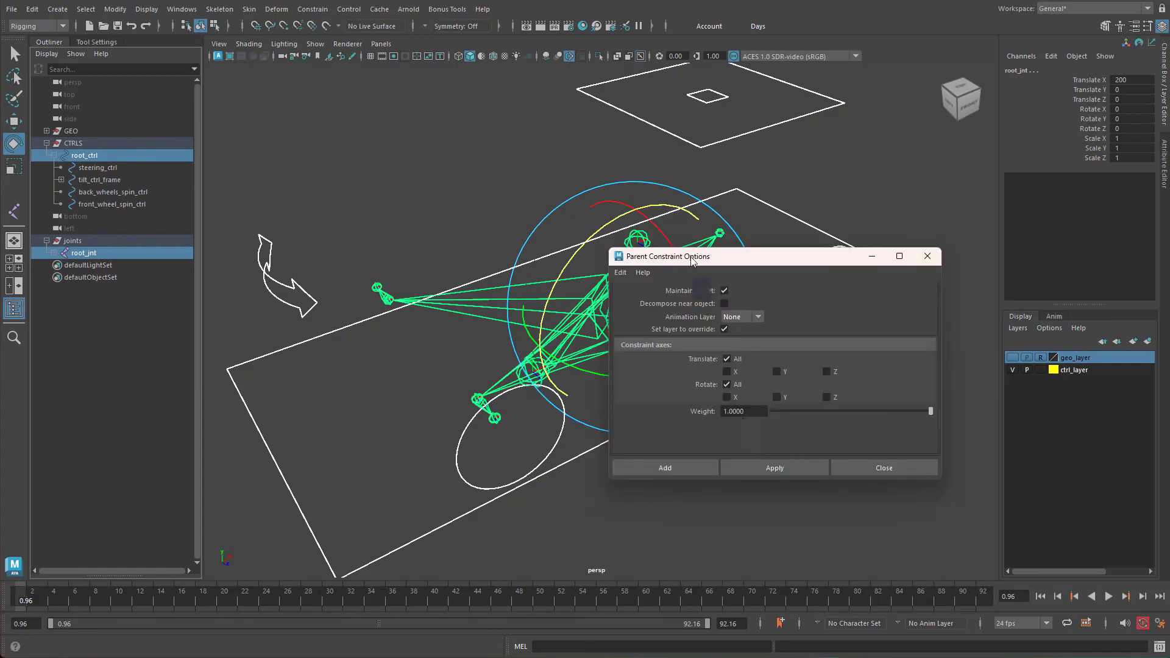
left_click(705, 470)
Step: Move root_ctrl to test whether the joint hierarchy follows it, and undo the move
left_click_drag(771, 407, 570, 439, "alt")
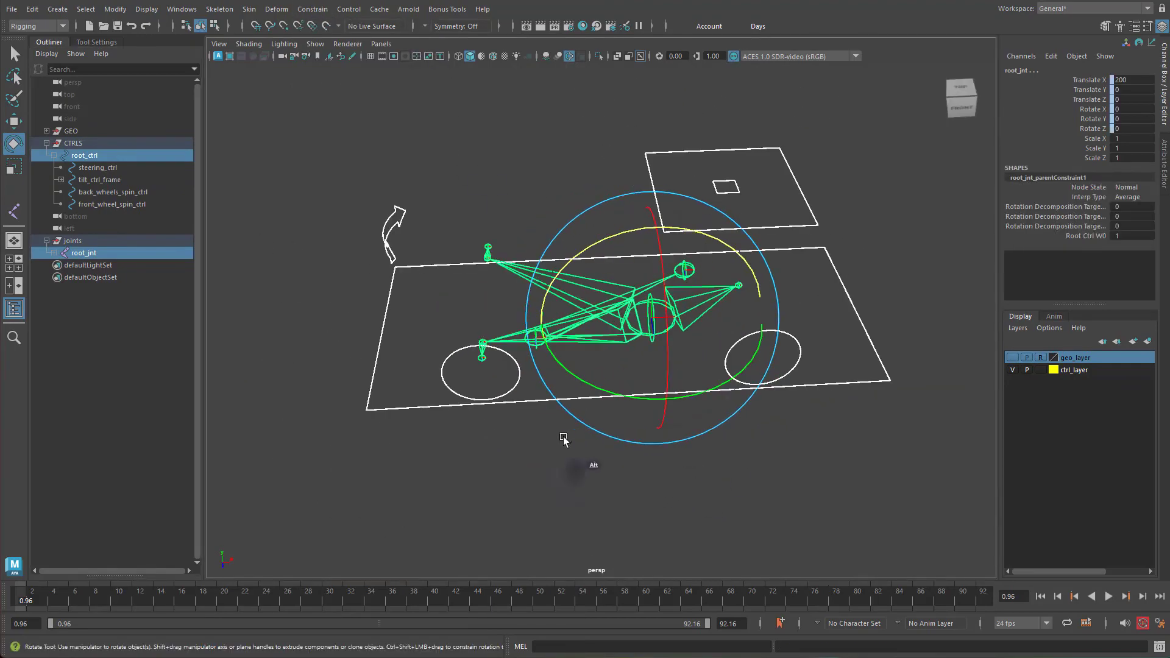
left_click(815, 429)
left_click_drag(826, 368, 855, 427)
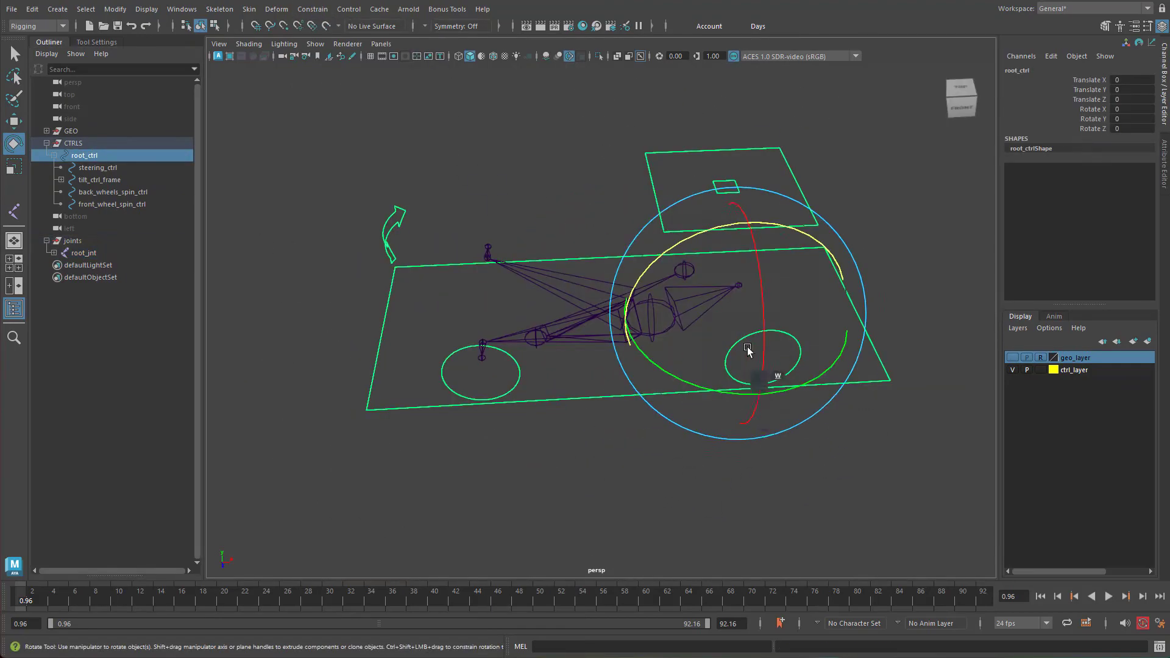
key("w")
left_click_drag(787, 309, 843, 355)
key("ctrl+z")
Step: Clear the selection and toggle ctrl_layer off and on to compare the joints with the control curves
left_click_drag(666, 429, 720, 404, "alt")
right_click_drag(719, 404, 822, 400, "alt")
left_click_drag(823, 399, 794, 412, "alt")
left_click(791, 409)
middle_click_drag(748, 406, 698, 411, "alt")
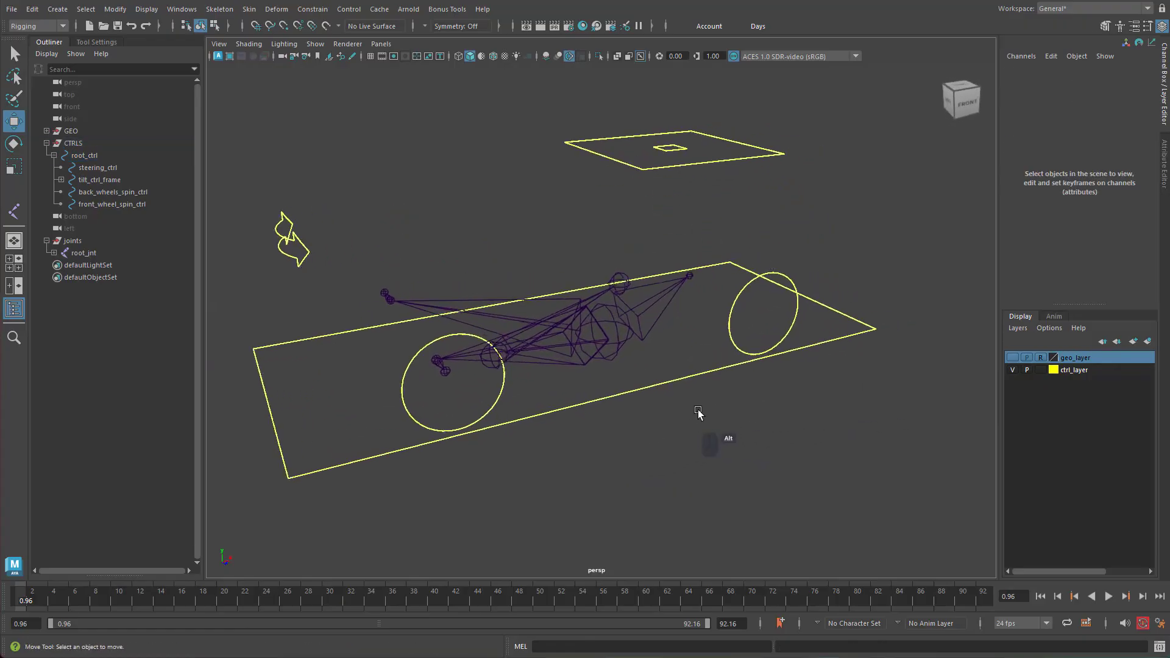
left_click_drag(699, 413, 706, 418, "alt")
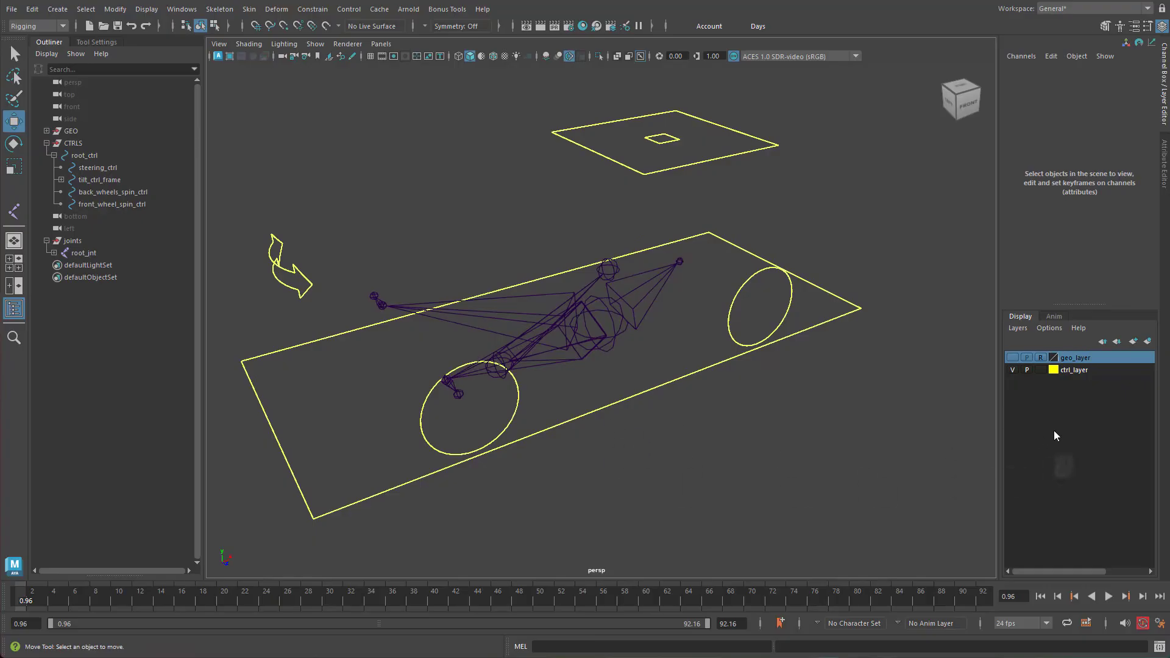
left_click(1014, 369)
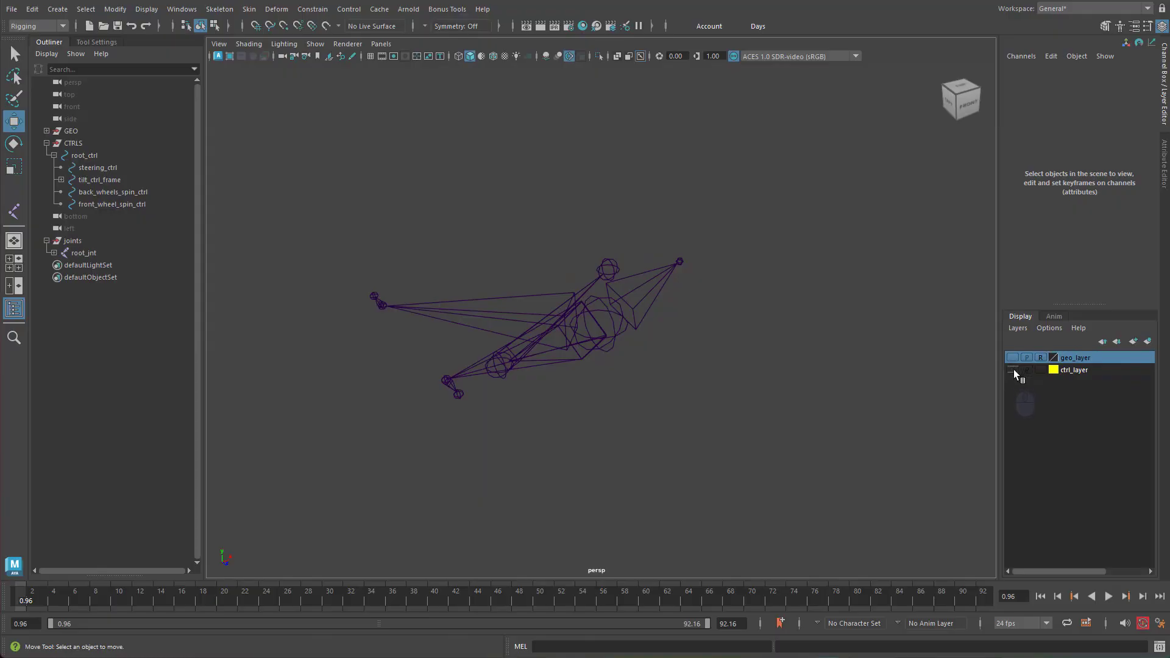
left_click(1014, 370)
Step: Rotate steering_ctrl about 27 degrees around Y and make geo_layer visible to judge the steering angle
left_click_drag(572, 443, 569, 259, "alt")
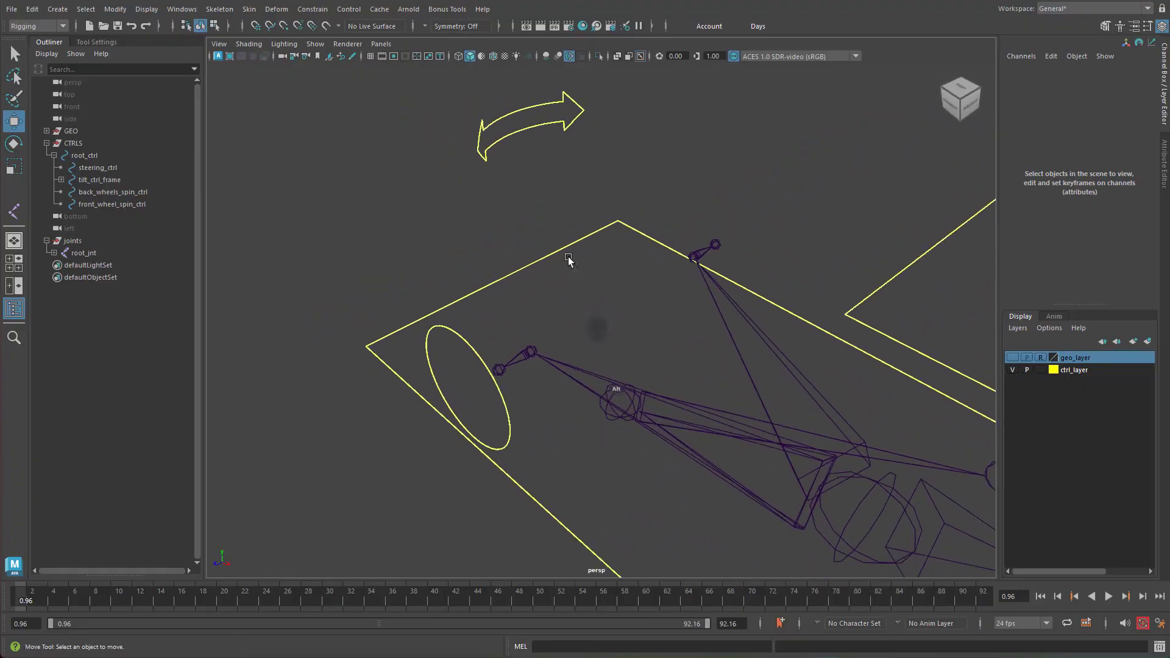
left_click(525, 142)
left_click_drag(578, 218, 640, 382, "alt")
key("e")
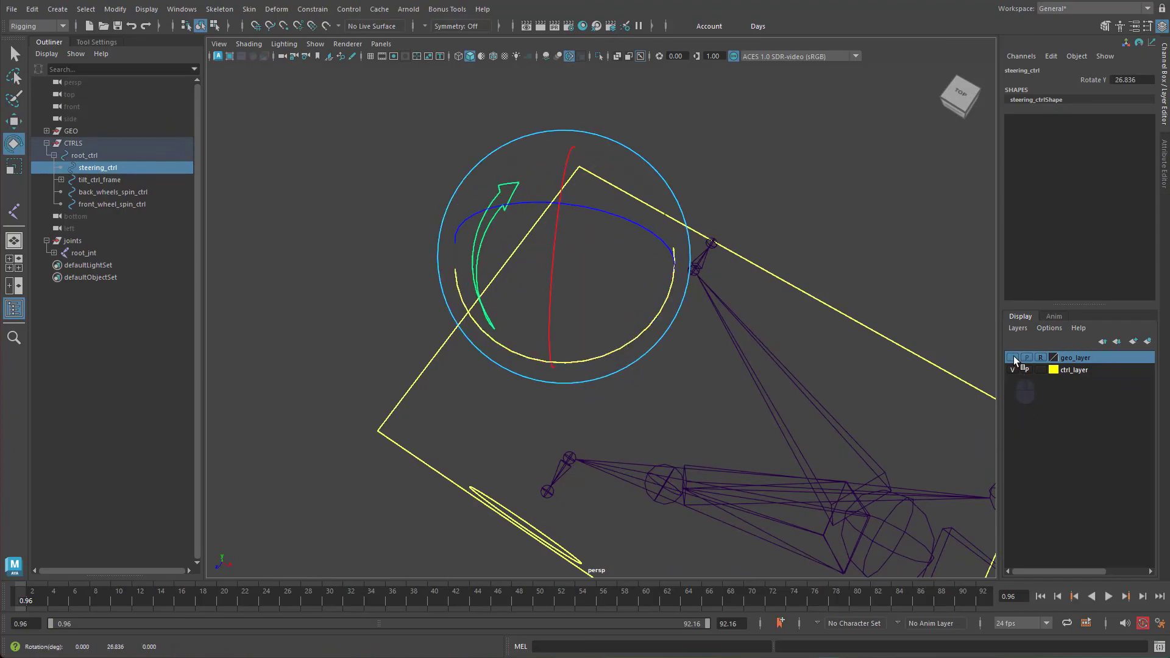
left_click(1012, 358)
left_click_drag(695, 421, 747, 372, "alt")
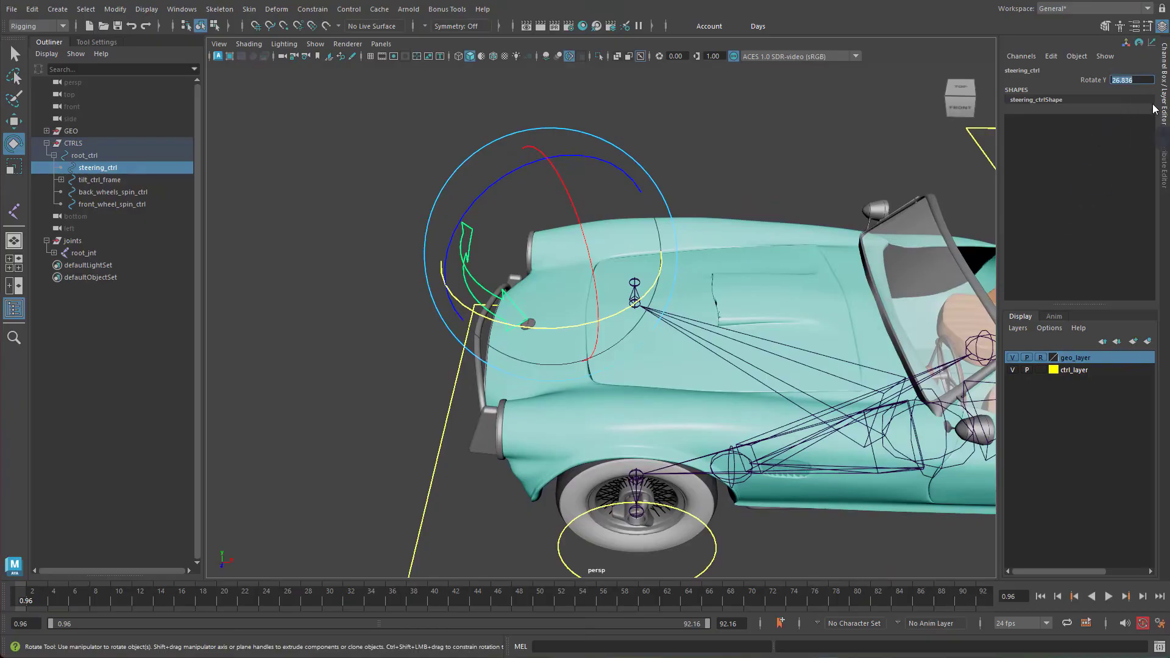
Step: Set steering_ctrl's Rotate Y to 30, inspect the arrow's angle against the car, and reset the value to 0
key("Return")
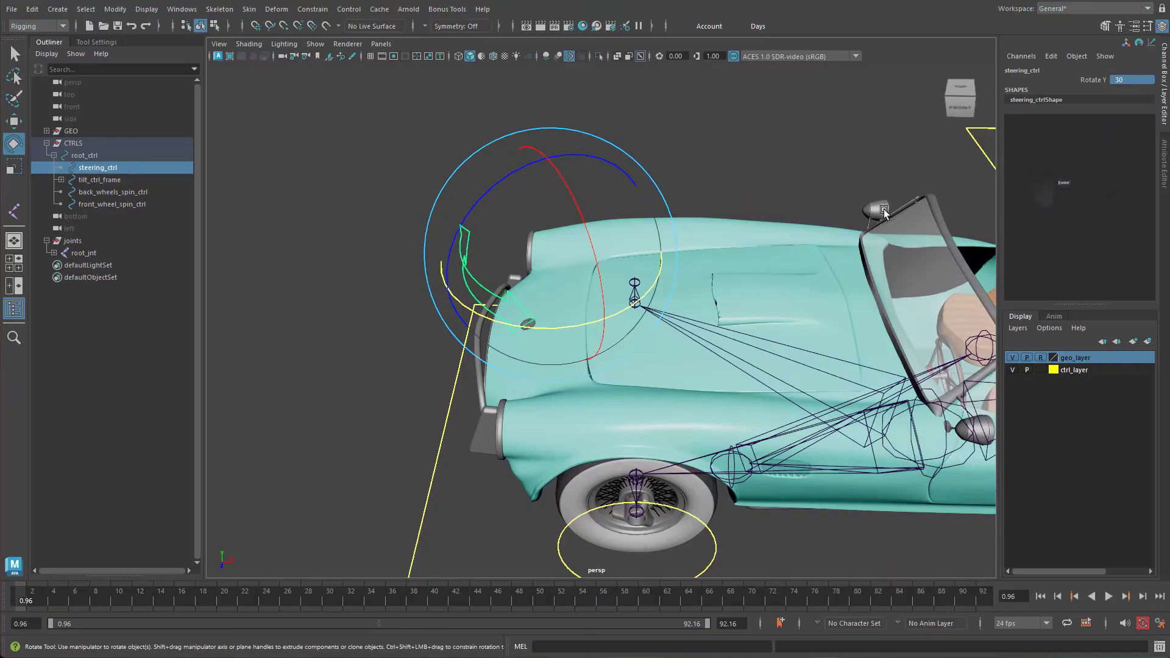
left_click_drag(653, 347, 552, 291, "alt")
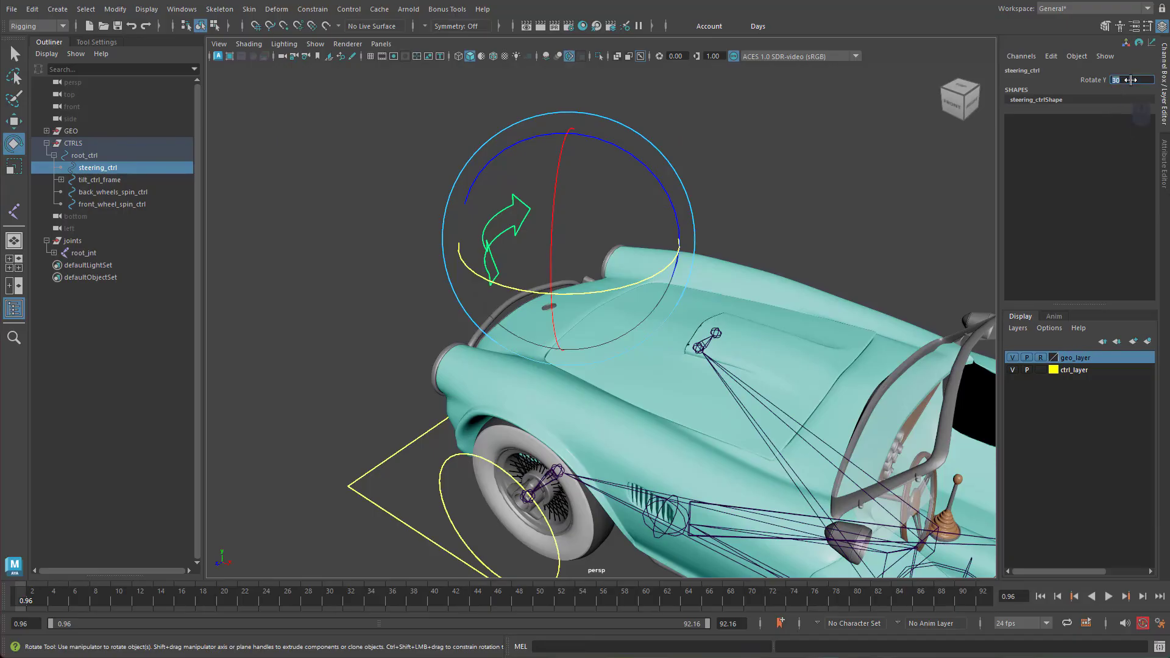
key("Return")
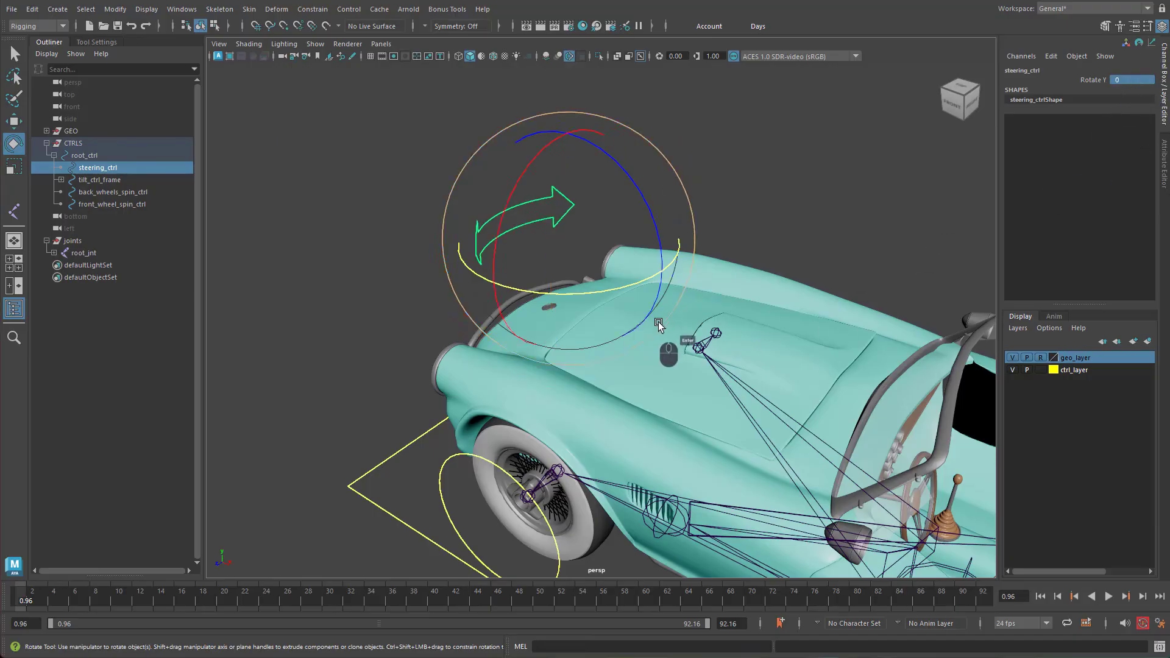
Step: Select left_front_wheel_steering_jnt, test a slight rotation around Y, and undo it
left_click_drag(661, 331, 580, 360, "alt")
right_click_drag(565, 427, 603, 385, "alt")
left_click(582, 389)
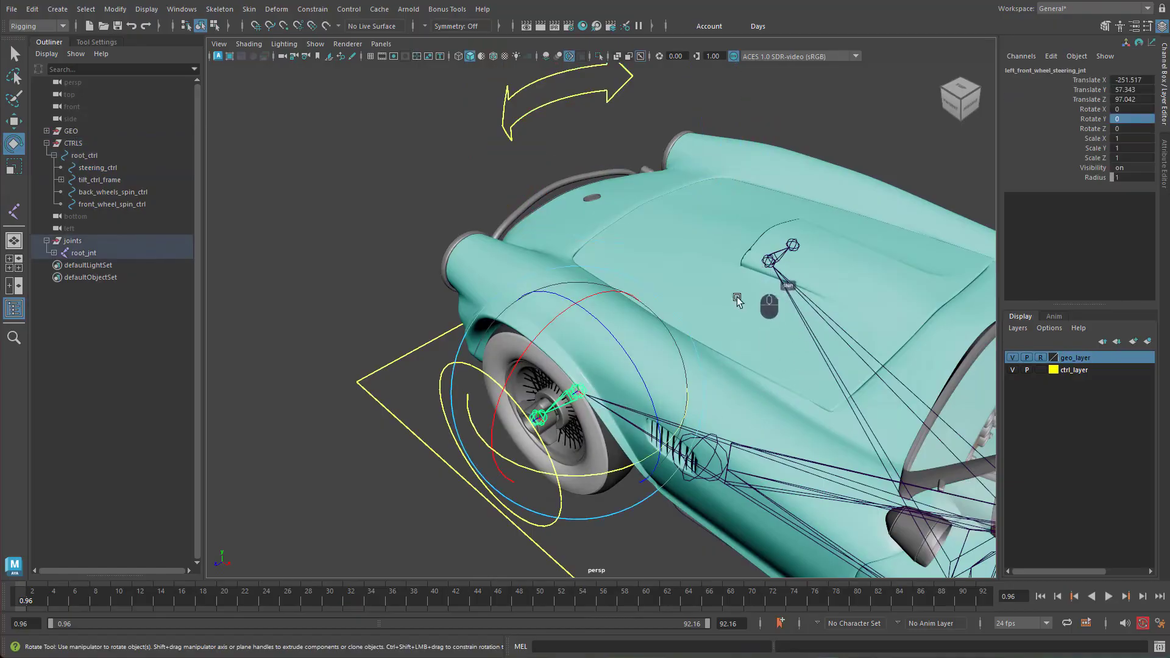
left_click_drag(571, 393, 812, 382, "alt")
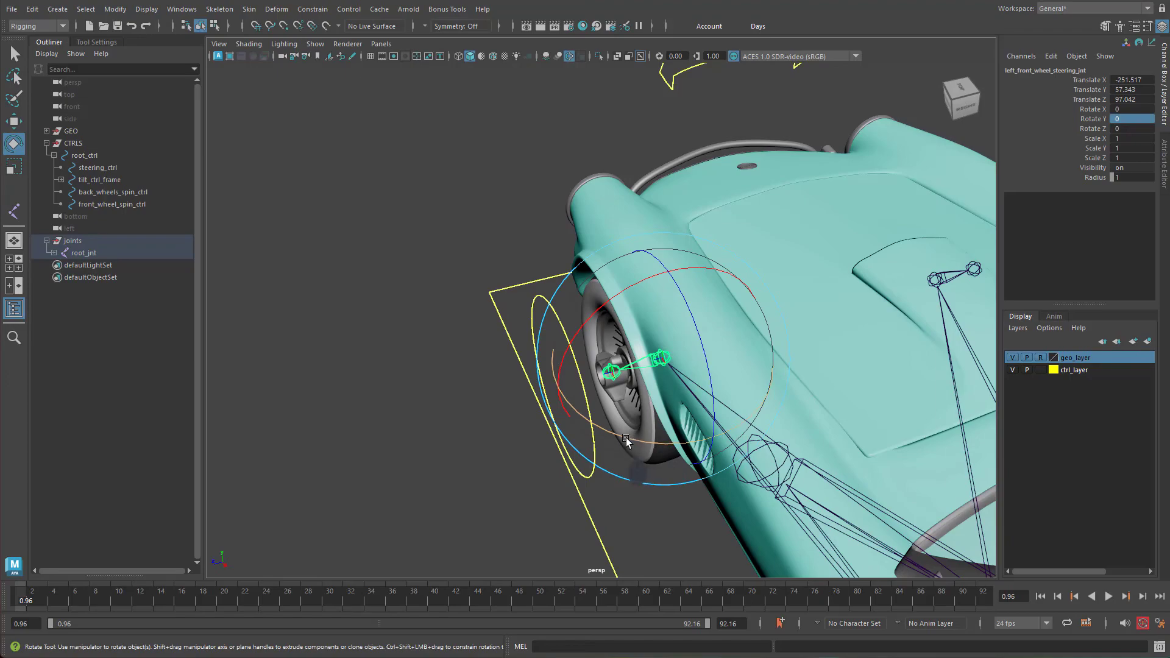
mouse_move(626, 438)
left_mouse_down()
mouse_move(695, 436)
mouse_move(635, 440)
mouse_move(587, 398)
mouse_move(628, 439)
left_mouse_up()
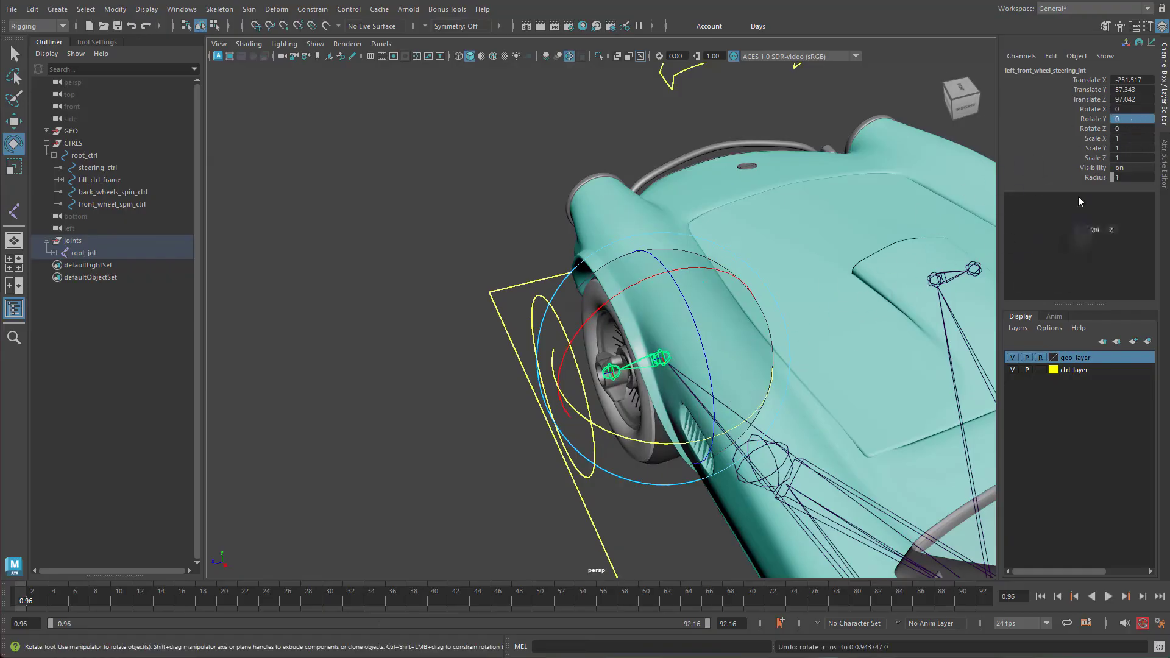
key("ctrl+z")
Step: Set a driven key at the neutral pose with steering_ctrl Rotate Y driving left_front_wheel_steering_jnt Rotate Y
left_click(1095, 120)
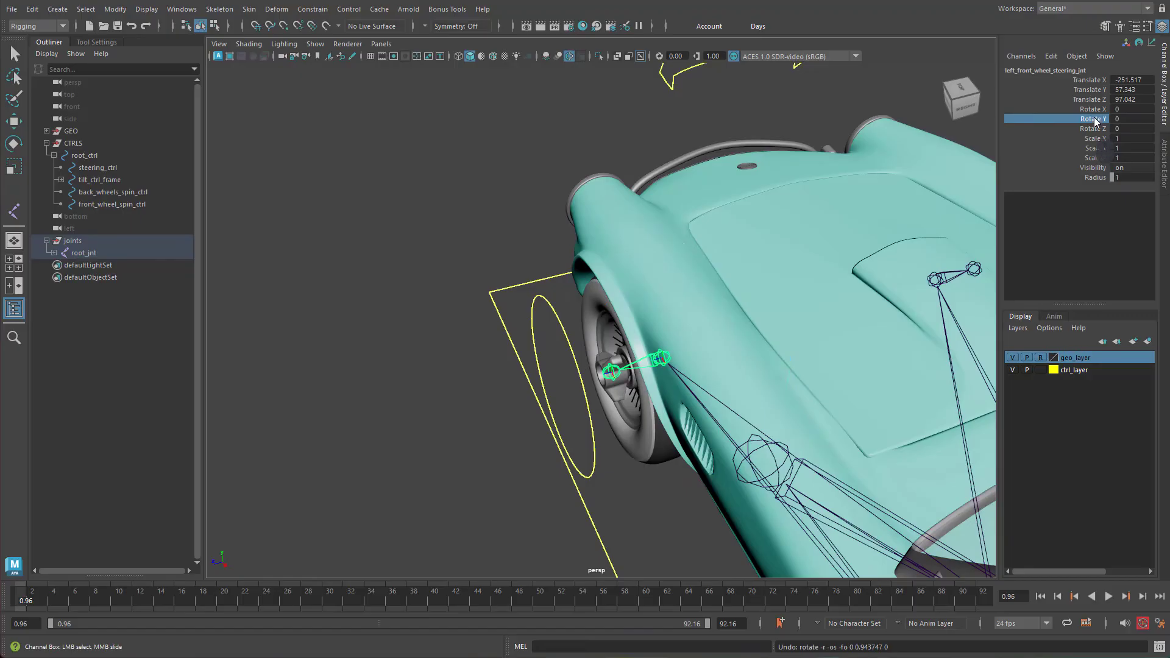
left_click(1051, 56)
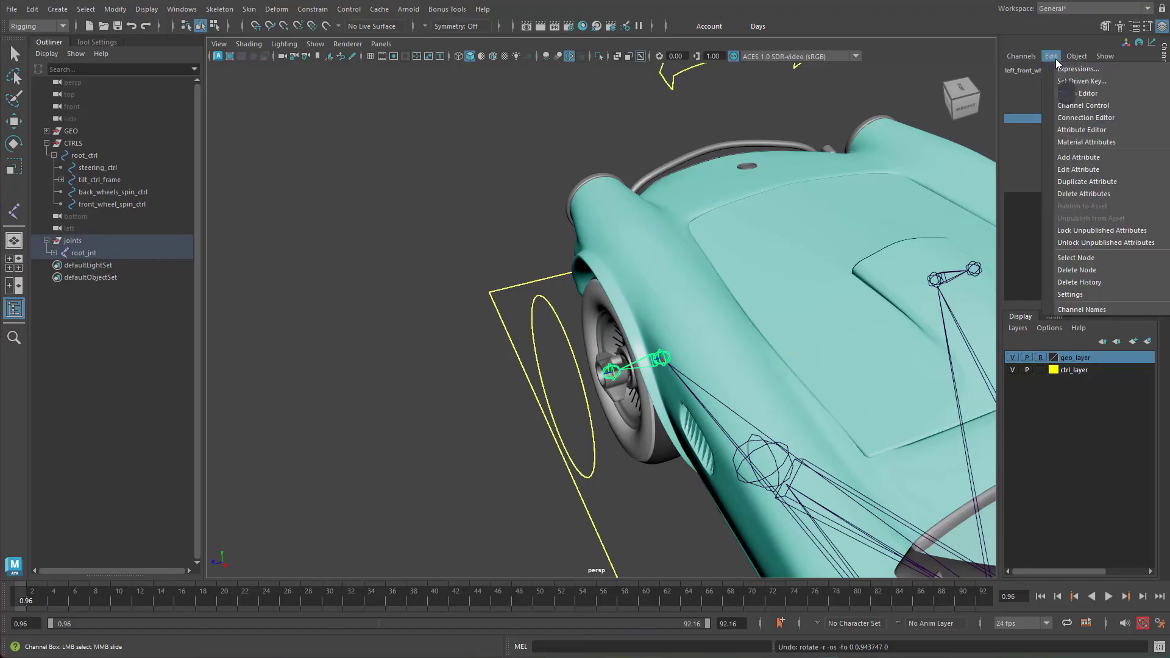
left_click(1077, 81)
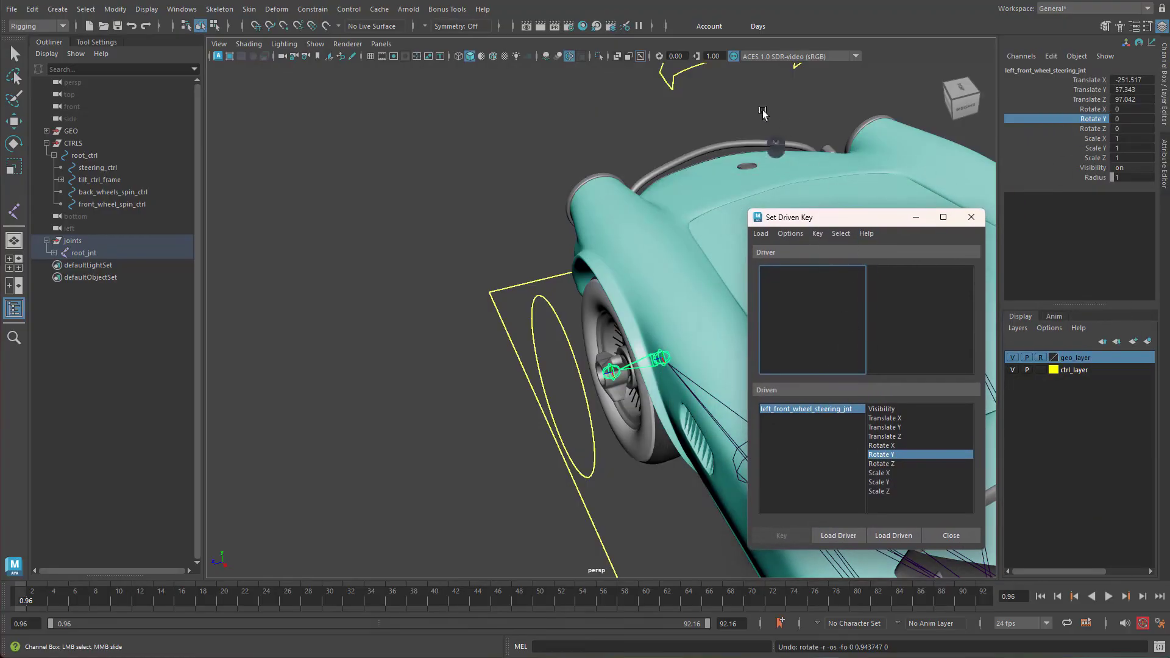
left_click(672, 87)
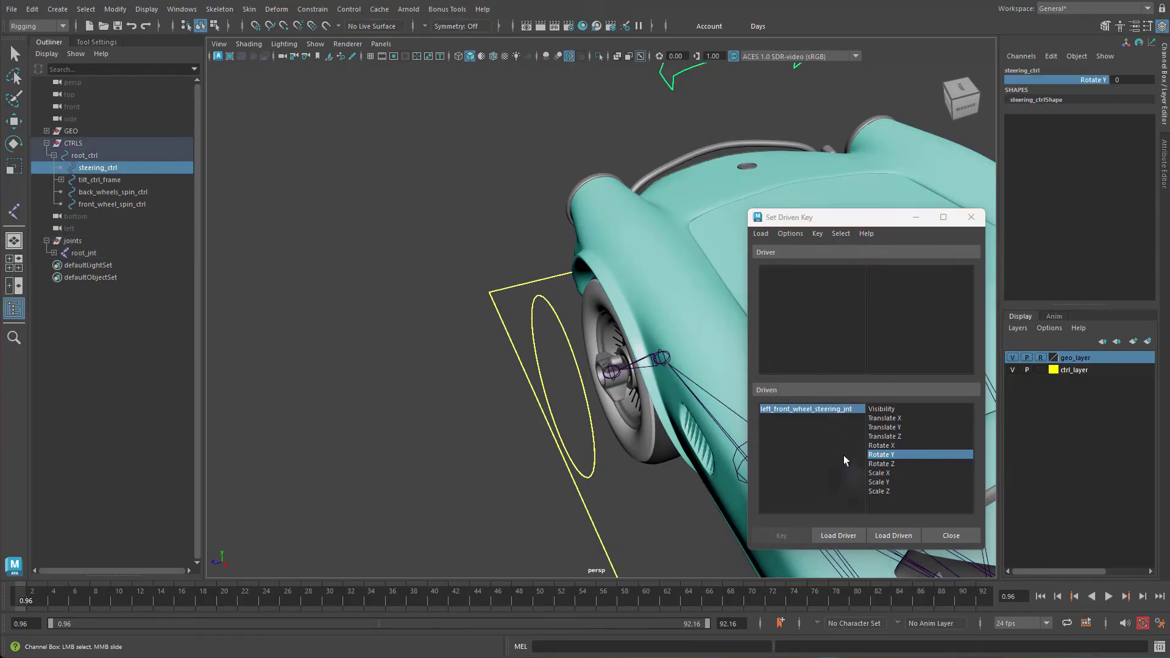
left_click(837, 535)
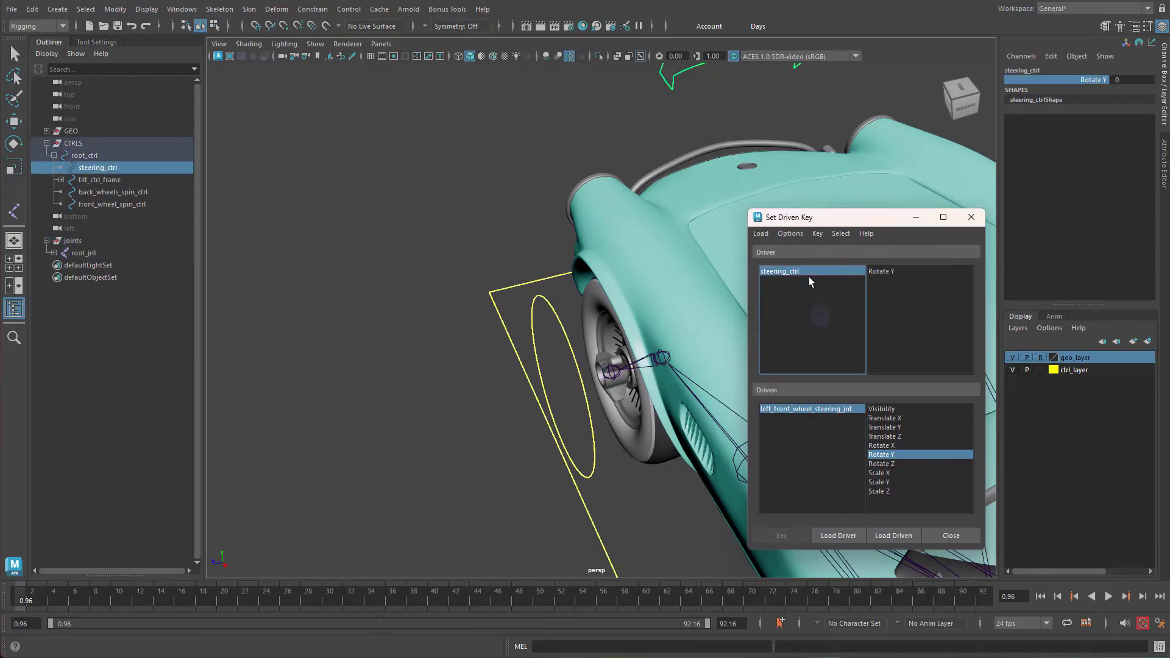
left_click(894, 271)
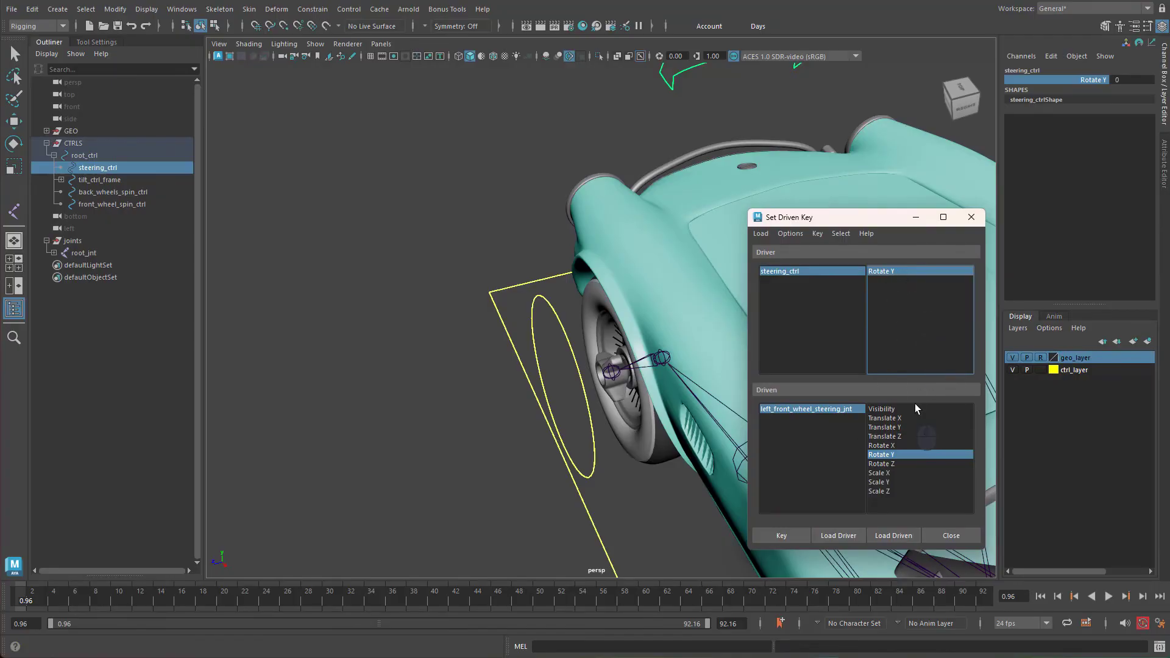
left_click(784, 536)
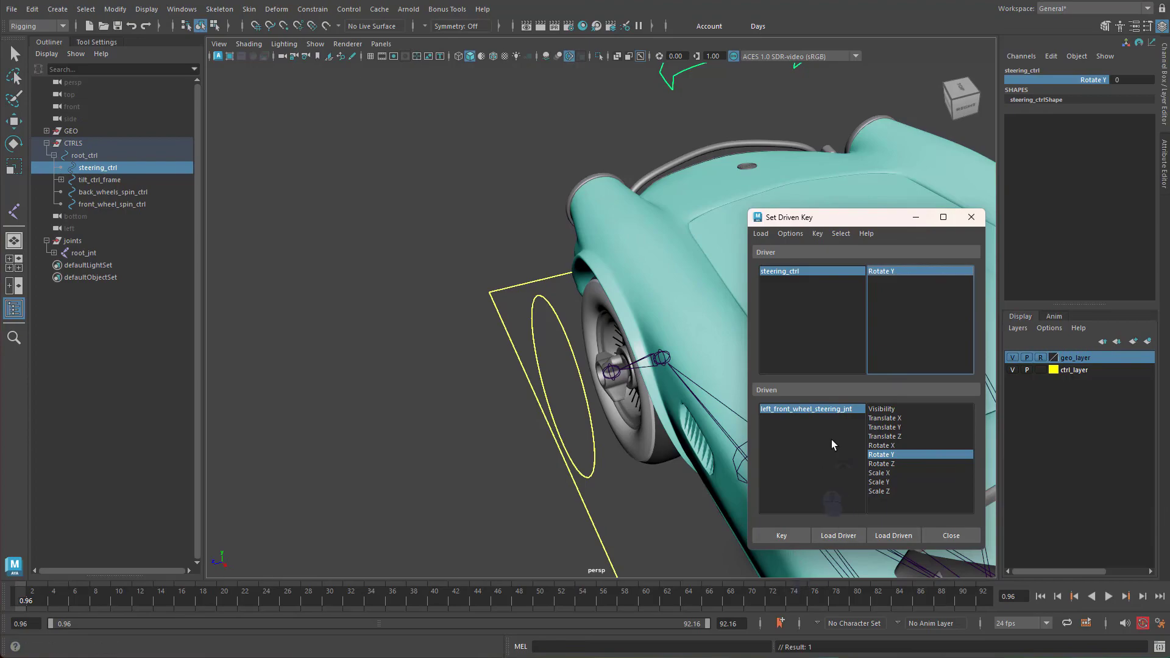
Step: Set the driver steering_ctrl's Rotate Y to 30
left_click(1132, 80)
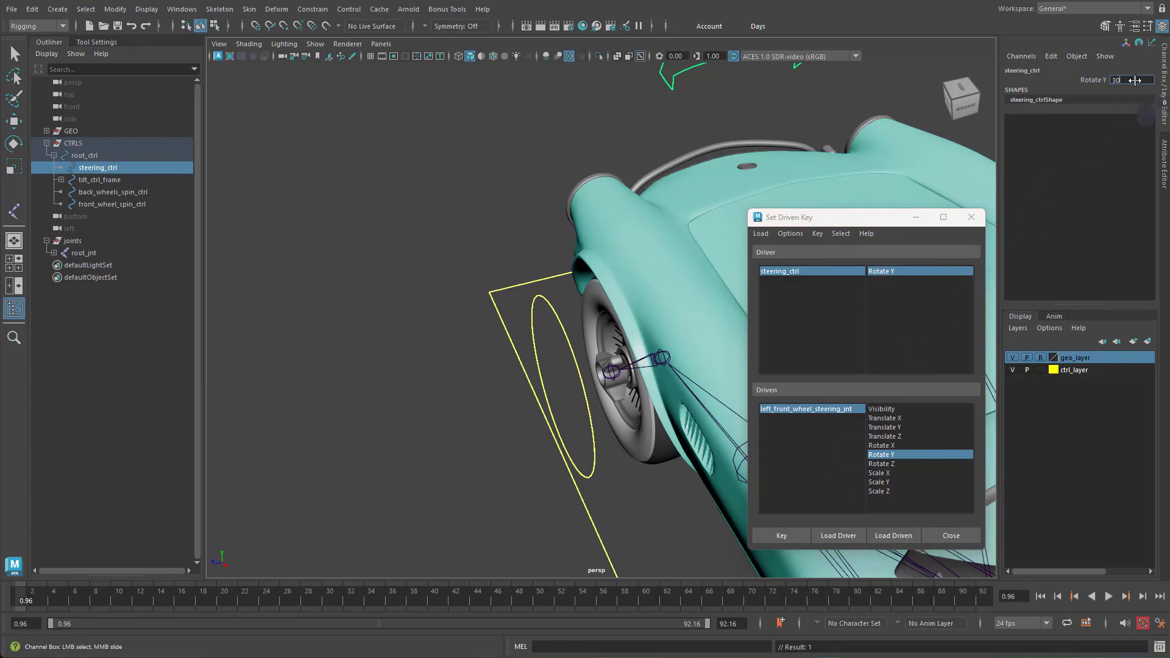
type("30")
key("Return")
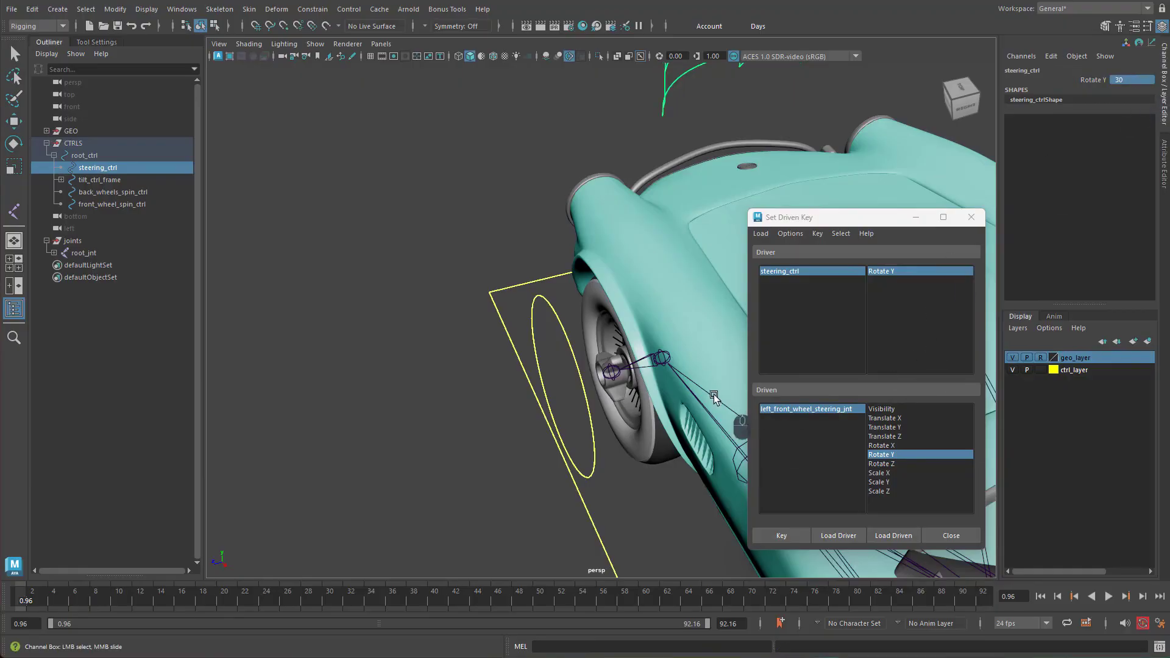
Step: Set left_front_wheel_steering_jnt's Rotate Y to 35 and record a driven key against steering_ctrl's current rotation
left_click(810, 413)
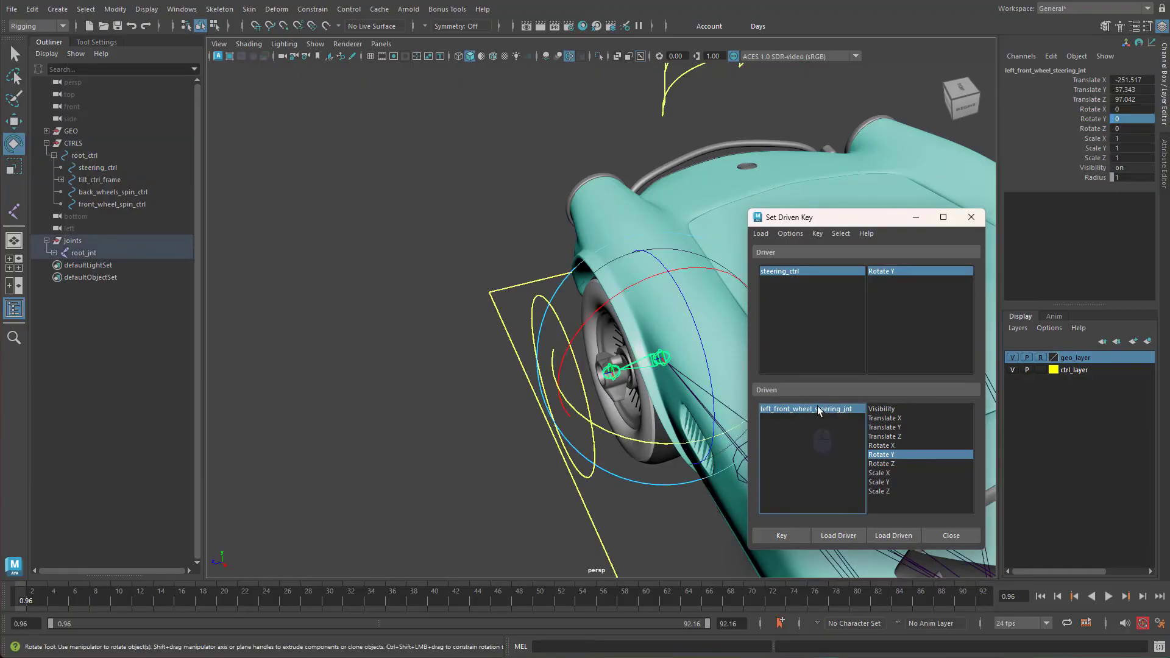
key("e")
left_click_drag(660, 454, 714, 431)
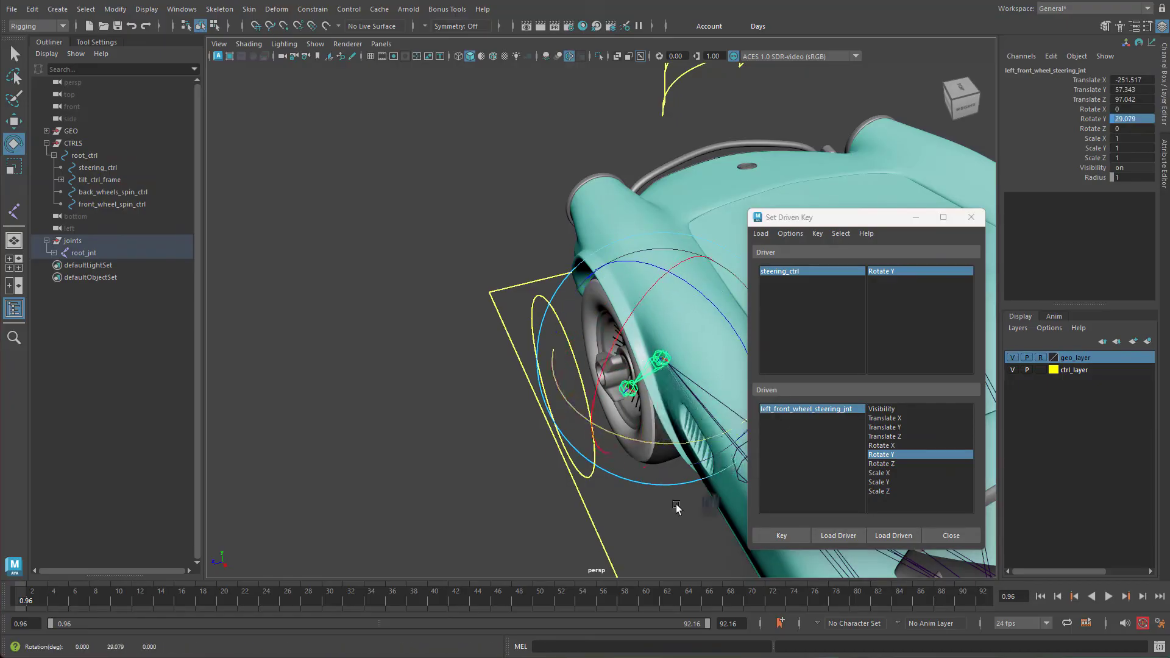
left_click_drag(638, 536, 665, 421, "alt")
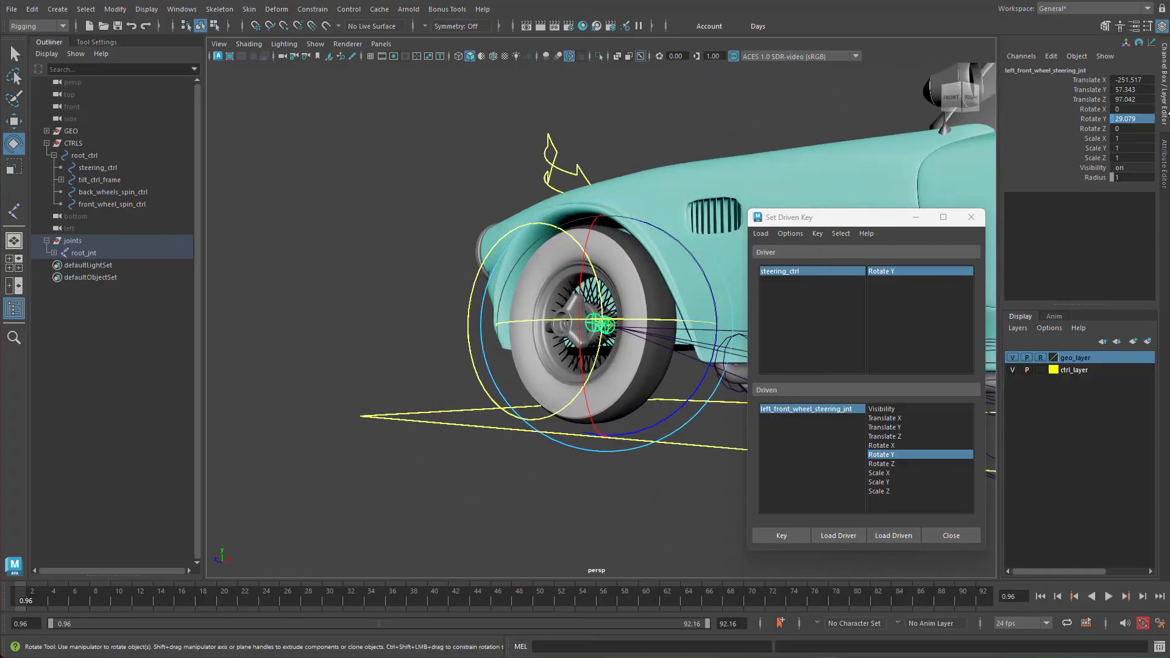
double_click(1137, 118)
key("Return")
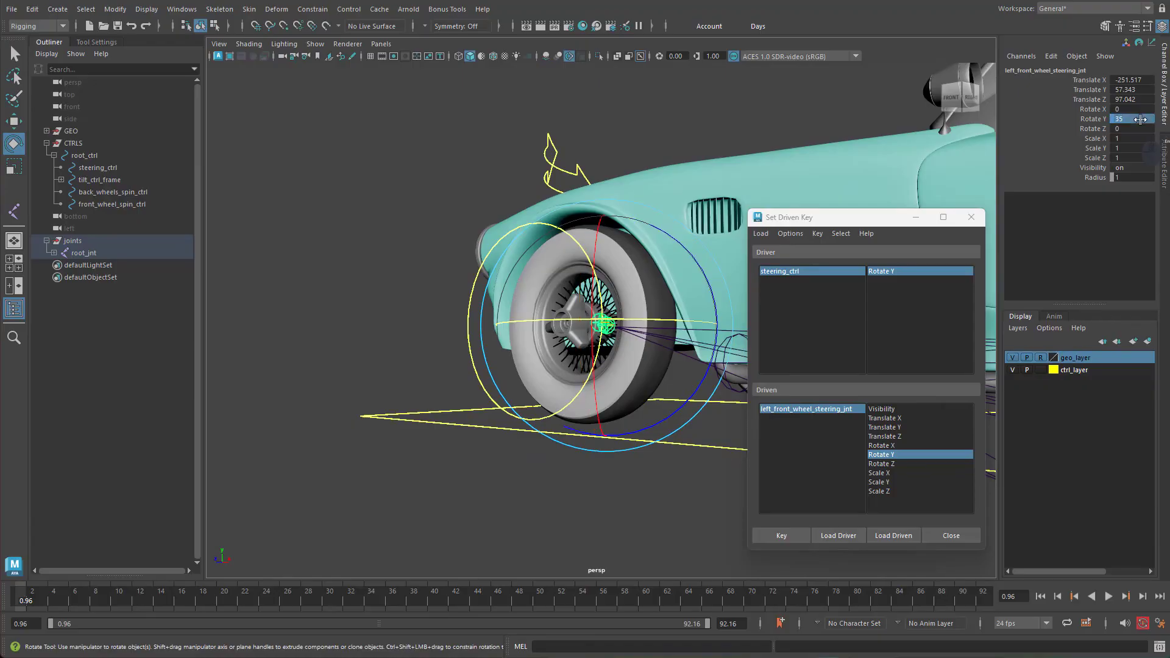
left_click(792, 535)
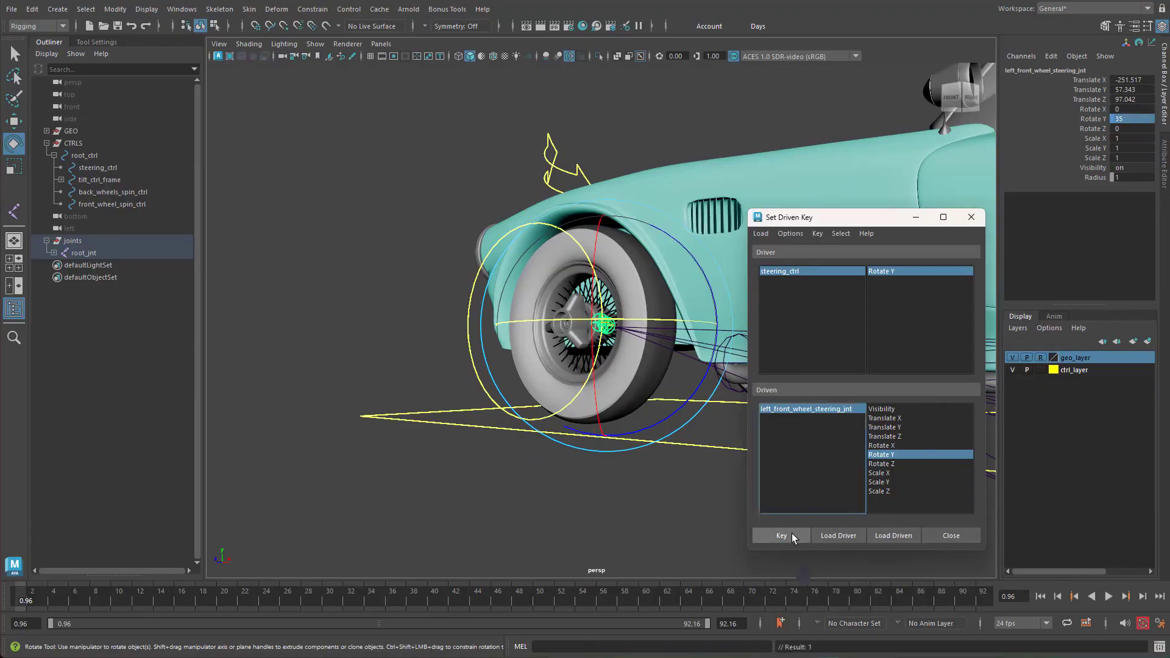
Step: Select steering_ctrl and set its Rotate Y to -30 for the opposite steering pose
left_click_drag(652, 418, 632, 450, "alt")
middle_click_drag(632, 449, 608, 479, "alt")
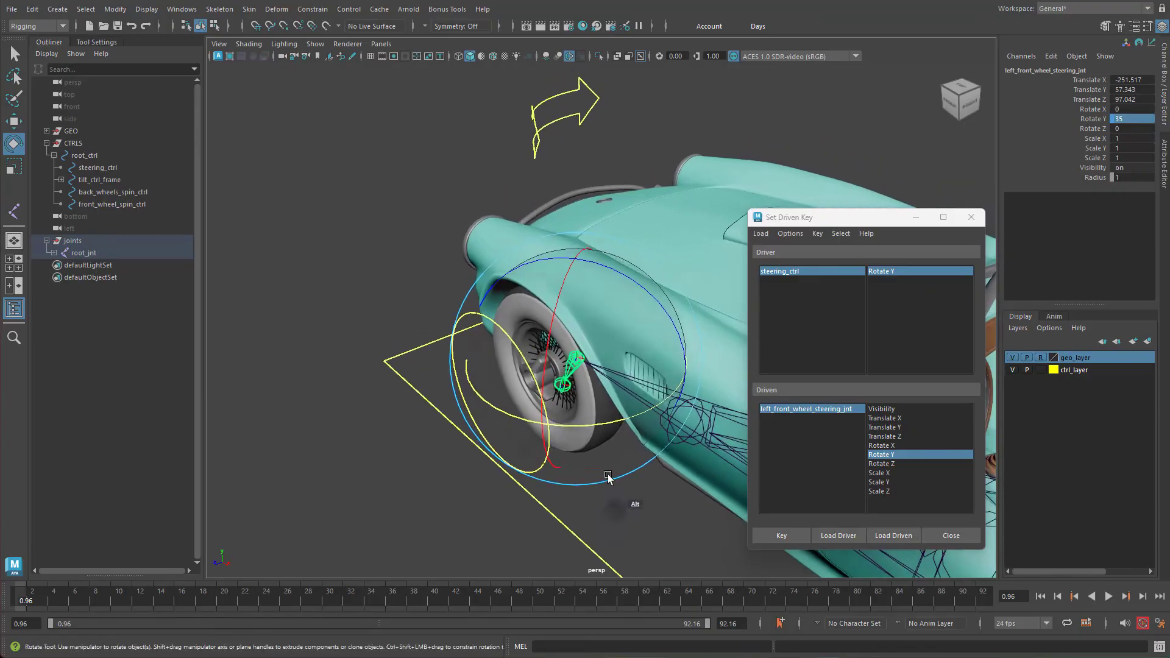
left_click(568, 121)
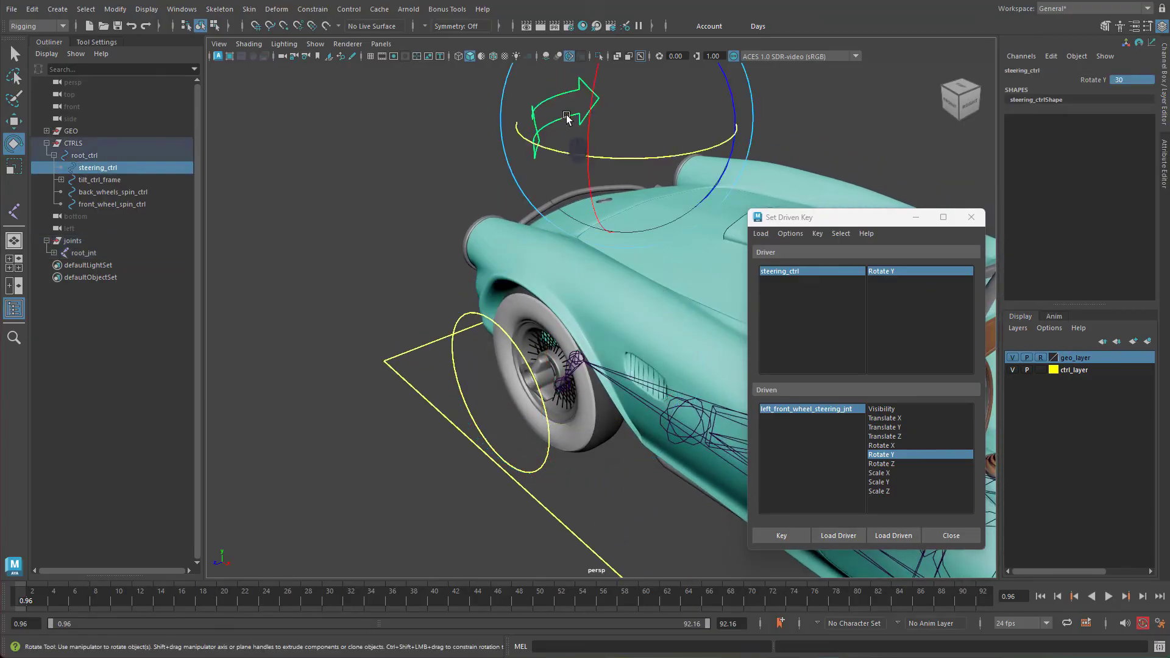
left_click_drag(711, 149, 646, 160)
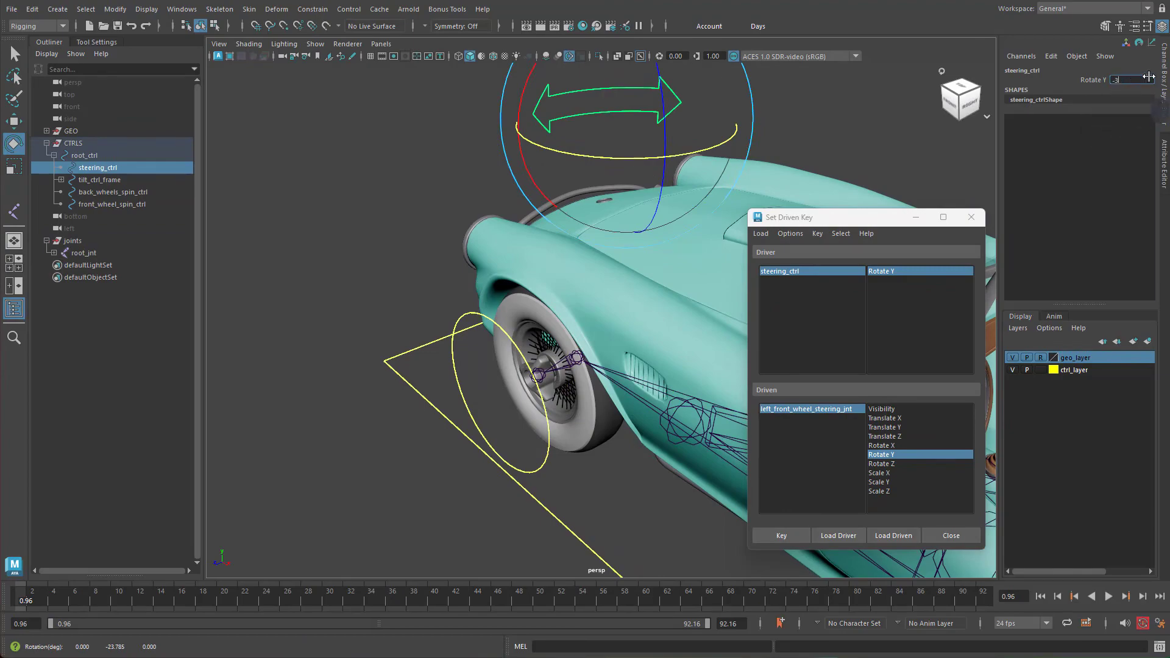
left_click(1149, 76)
type("-30")
key("Return")
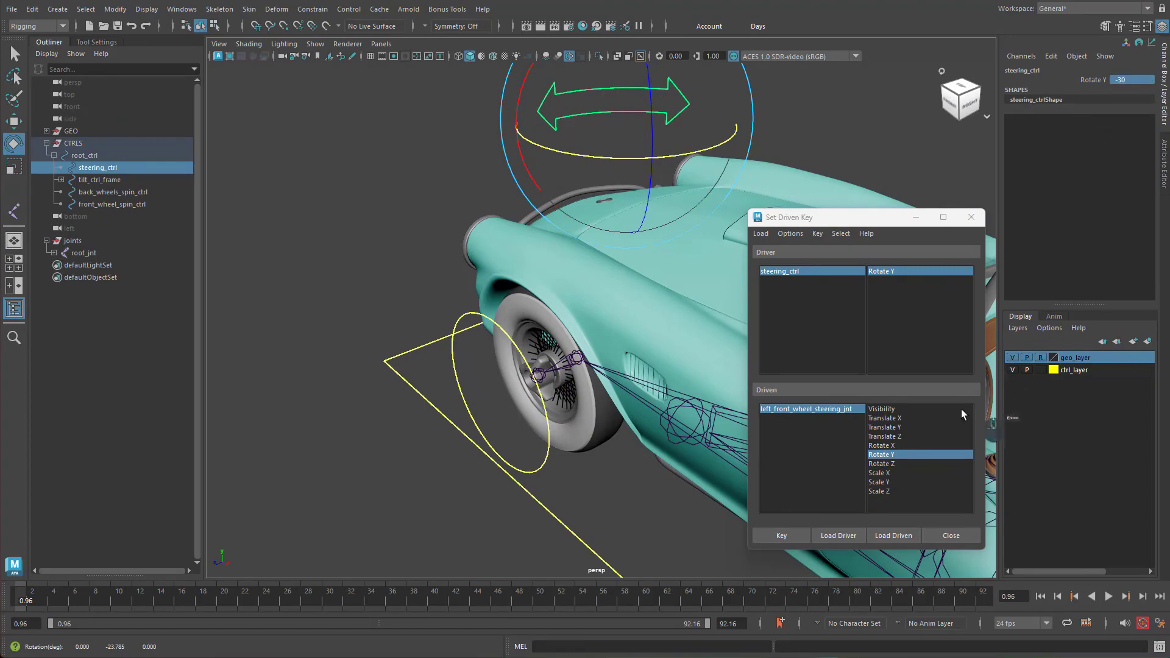
Step: Set left_front_wheel_steering_jnt's Rotate Y to -35, record the driven key, and close Set Driven Key
left_click(816, 410)
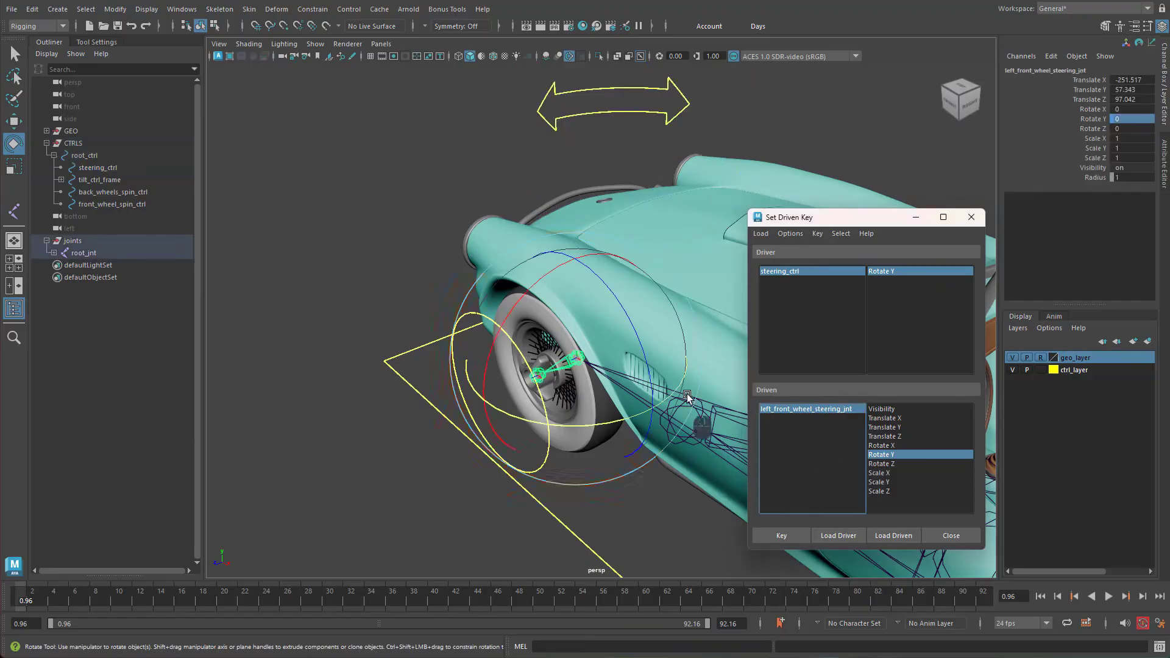
left_click_drag(646, 416, 539, 414)
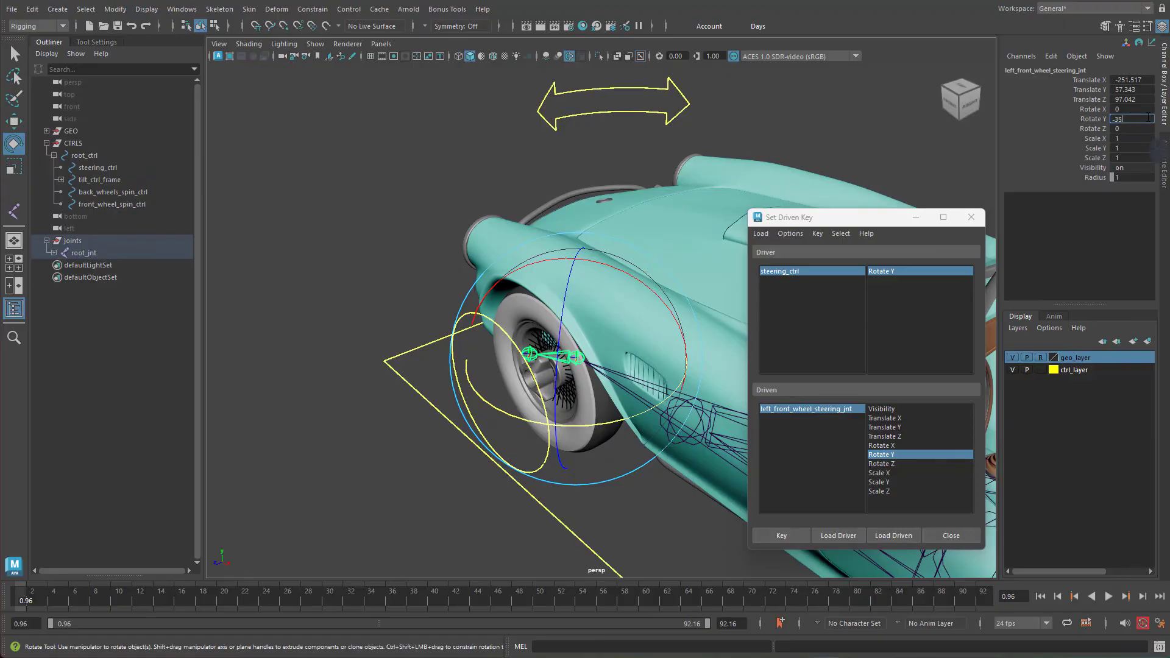
left_click(1149, 118)
type("-35")
key("Return")
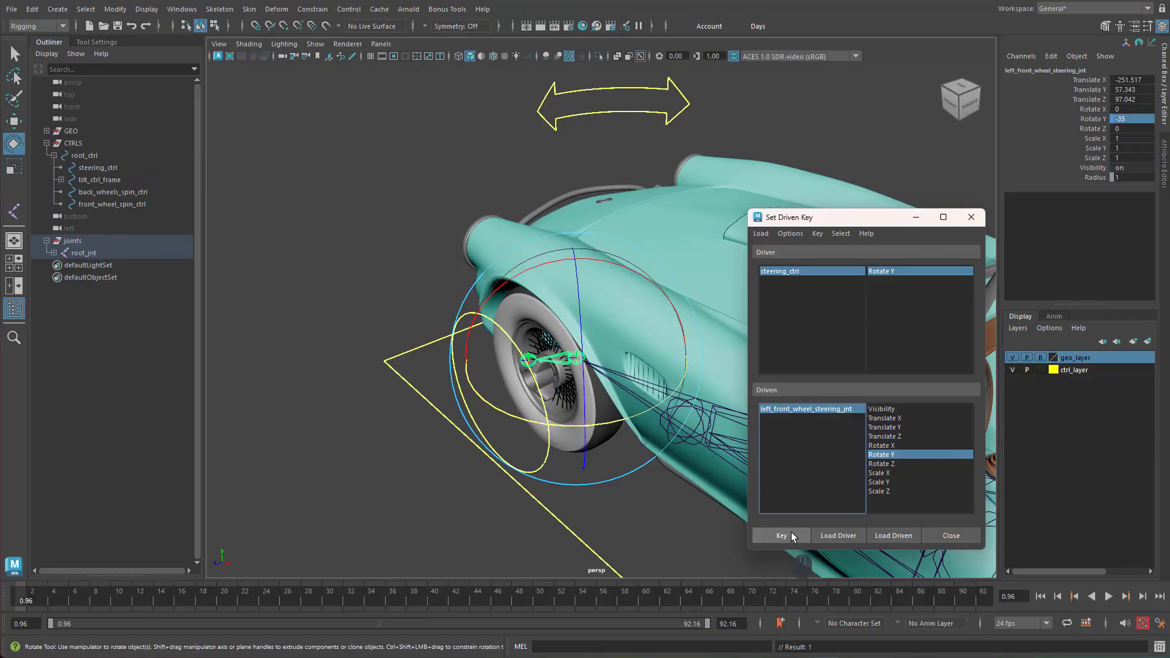
left_click(782, 536)
left_click(951, 535)
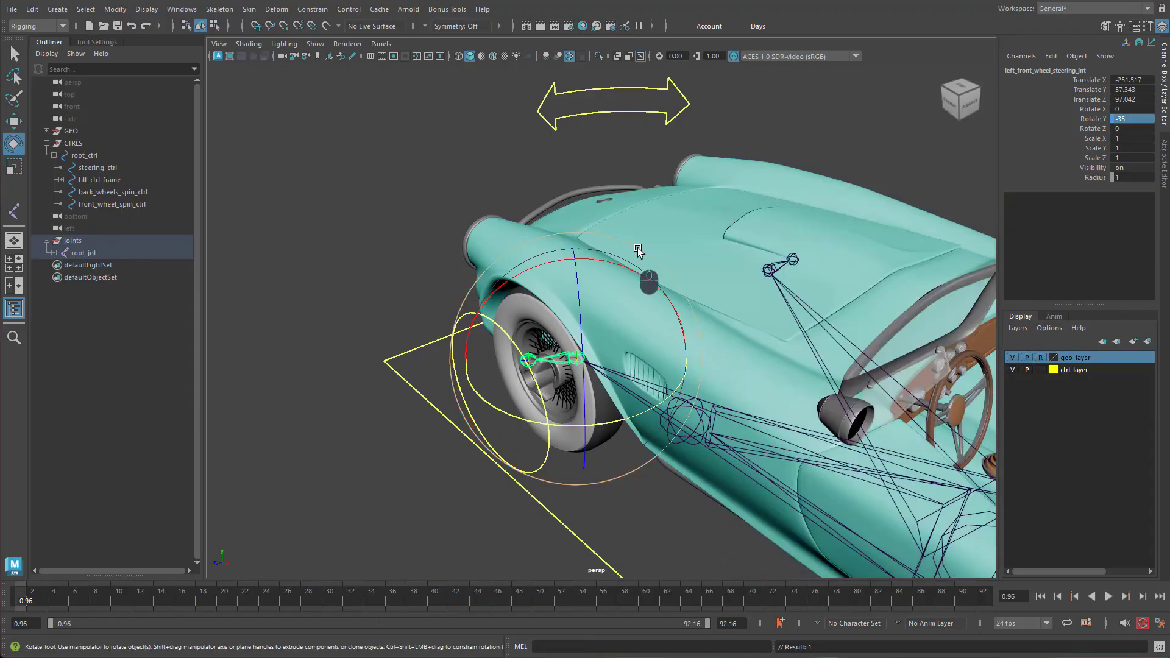
Step: Test-rotate steering_ctrl around Y and enable its Y rotation limits with a minimum of -30 and a maximum of 30
left_click(621, 112)
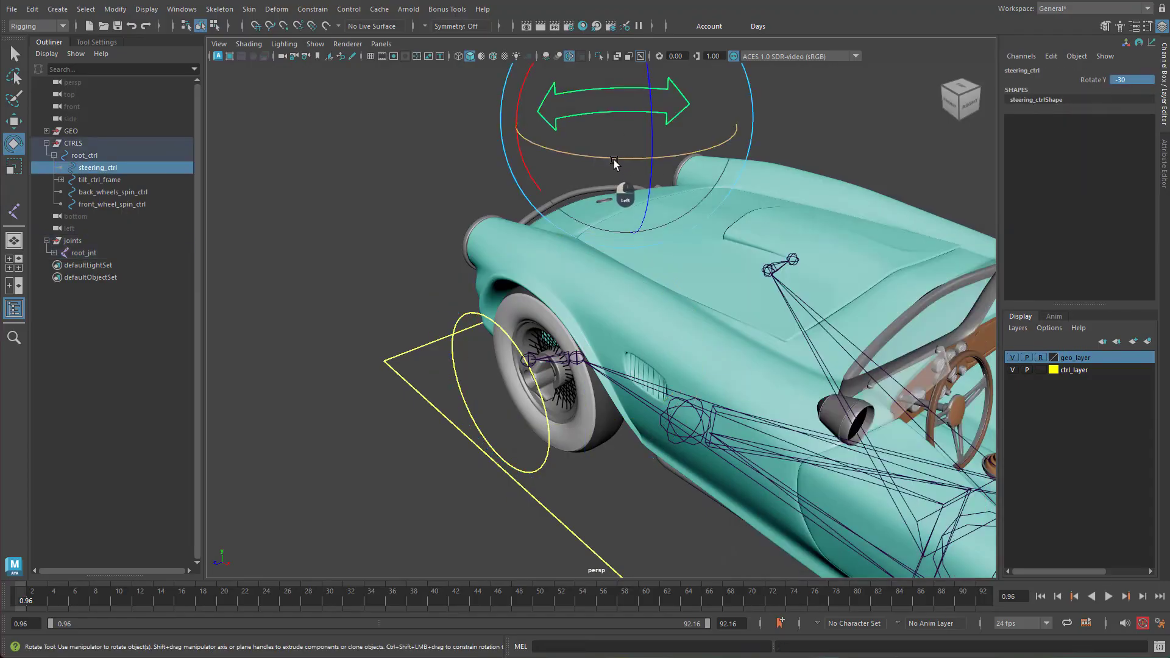
mouse_move(617, 160)
left_mouse_down()
mouse_move(672, 137)
mouse_move(558, 160)
mouse_move(634, 177)
mouse_move(781, 118)
mouse_move(567, 162)
mouse_move(756, 97)
mouse_move(788, 46)
mouse_move(590, 164)
mouse_move(651, 147)
mouse_move(470, 139)
mouse_move(448, 151)
mouse_move(608, 156)
left_mouse_up()
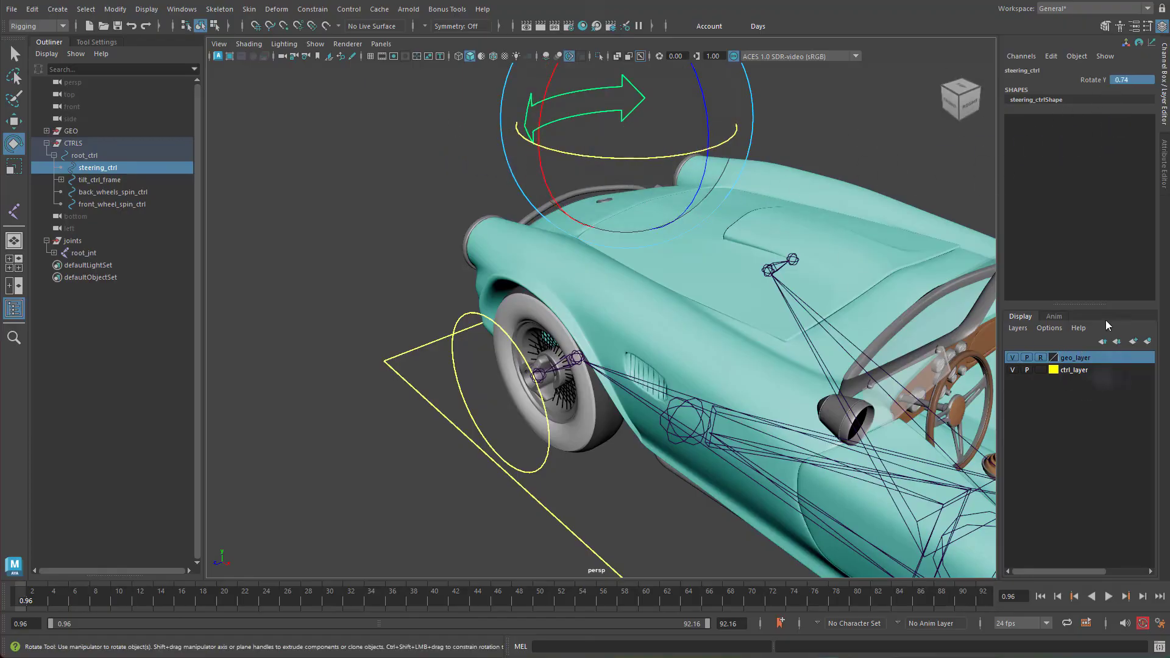
left_click(1160, 177)
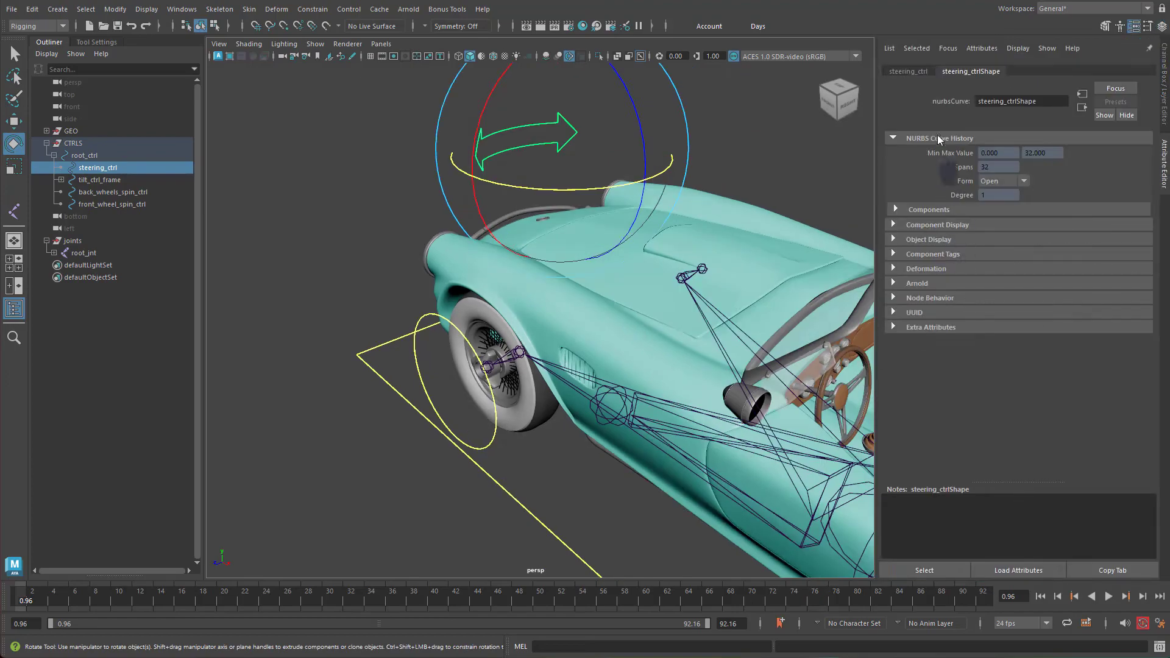
left_click(909, 71)
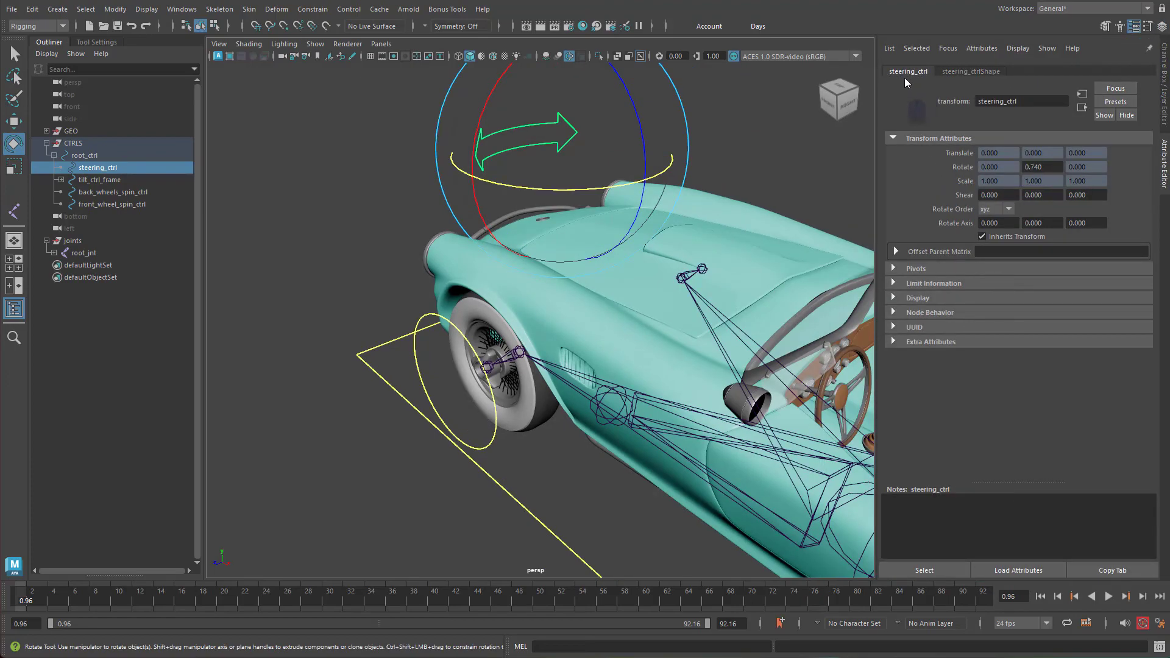
left_click(918, 283)
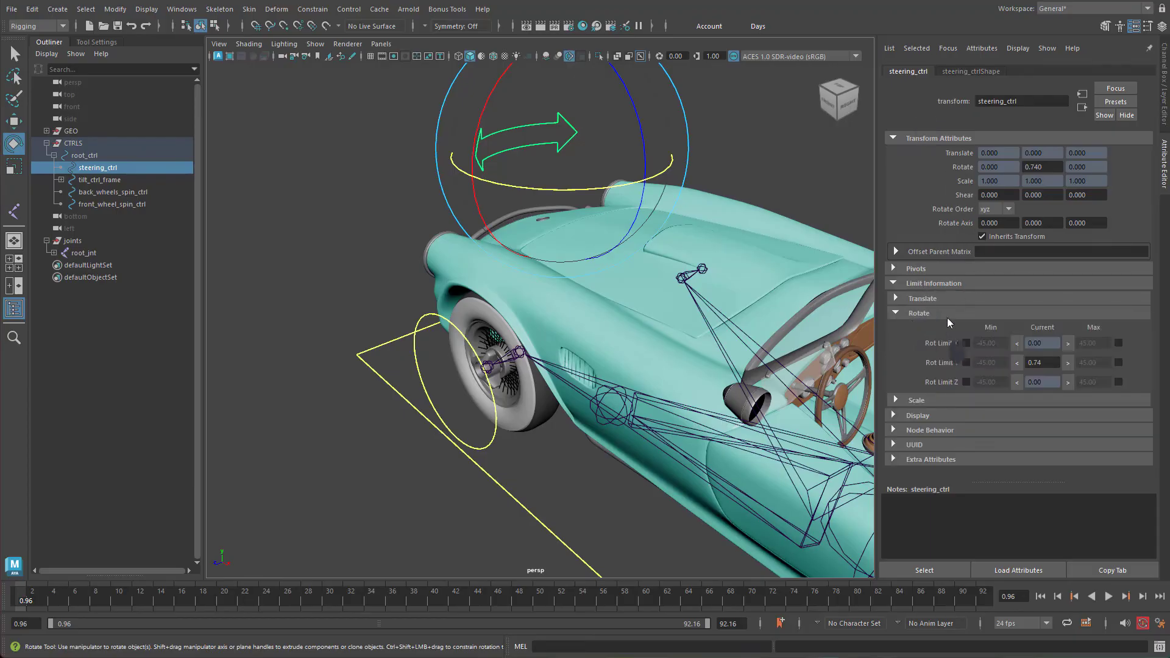
left_click(1033, 362)
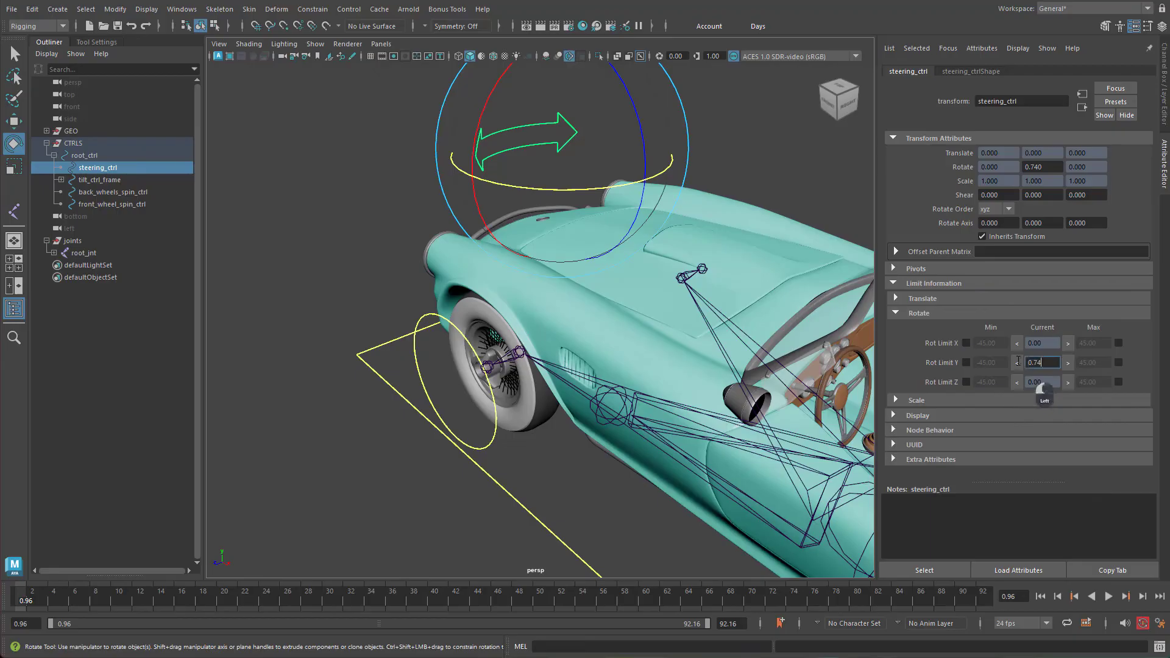
left_click(966, 363)
left_click(980, 363)
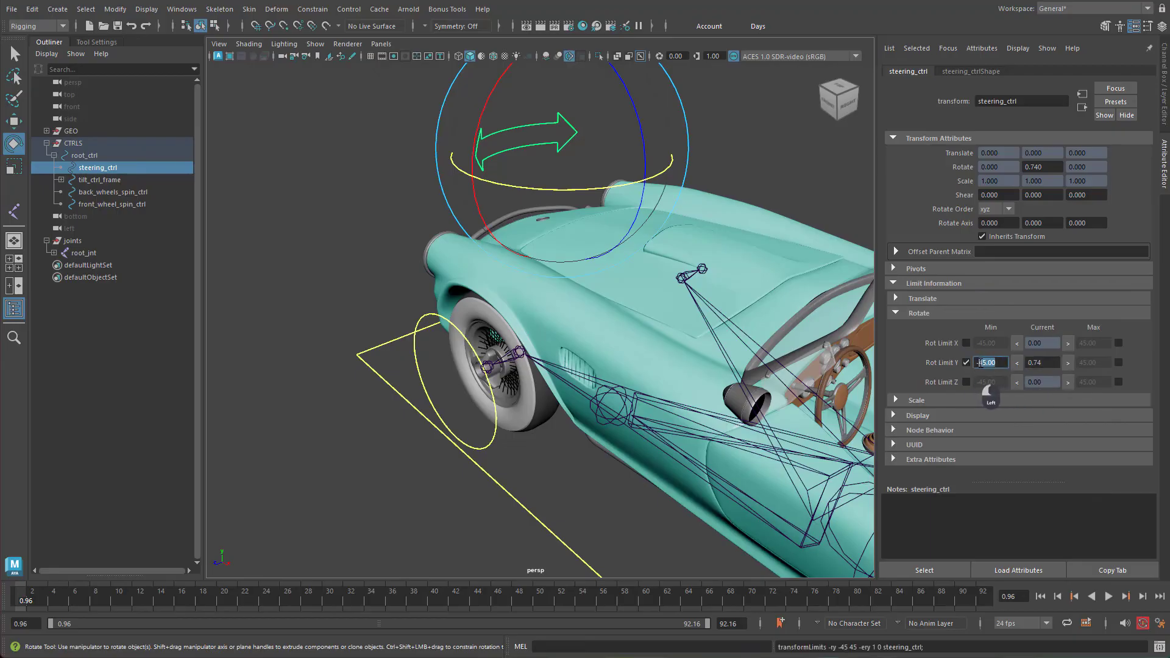
left_click(1119, 363)
left_click(1081, 363)
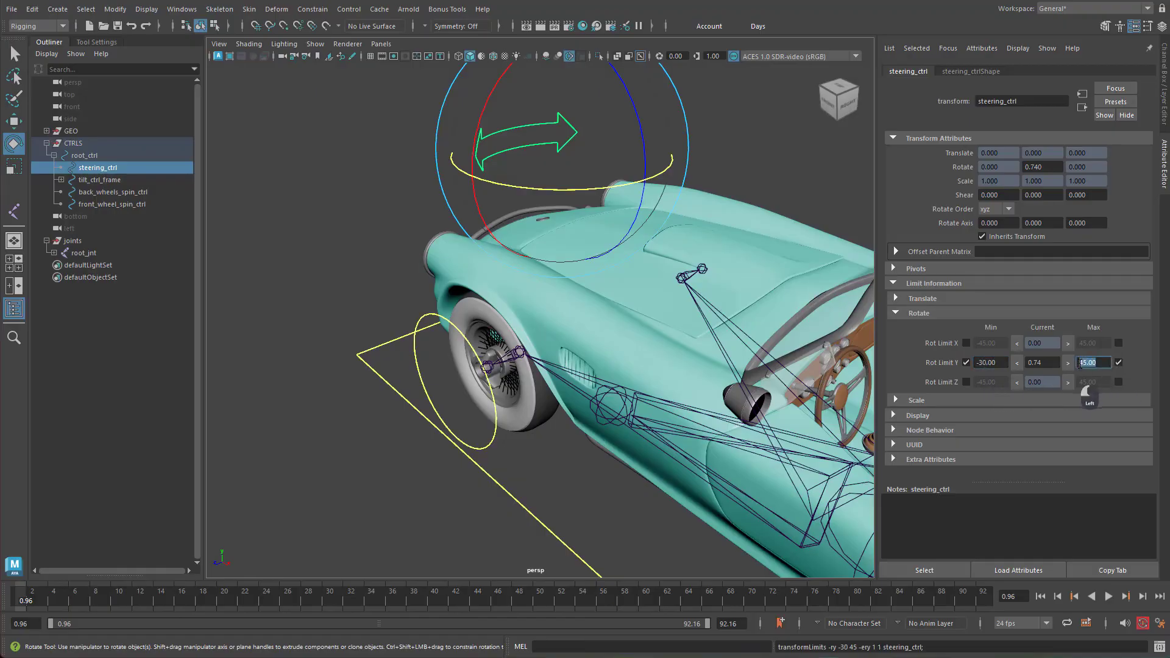
type("30")
key("Return")
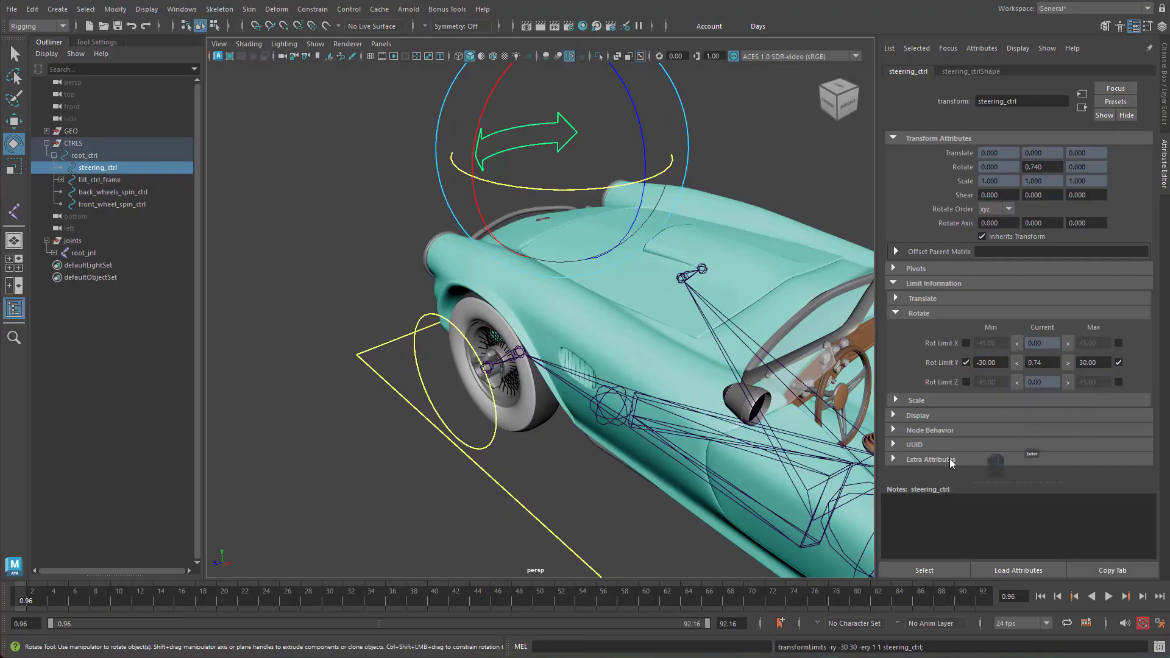
Step: Rotate steering_ctrl around Y to test its limits and reset its Rotate Y to 0
left_click_drag(575, 189, 647, 204)
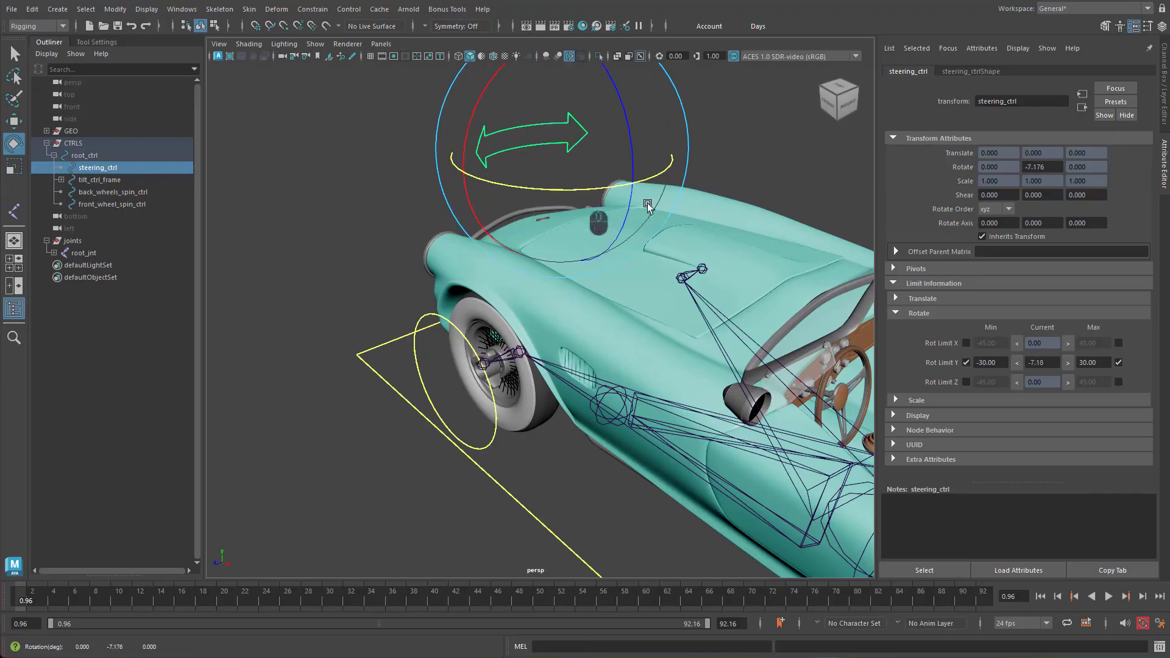
left_click(1053, 363)
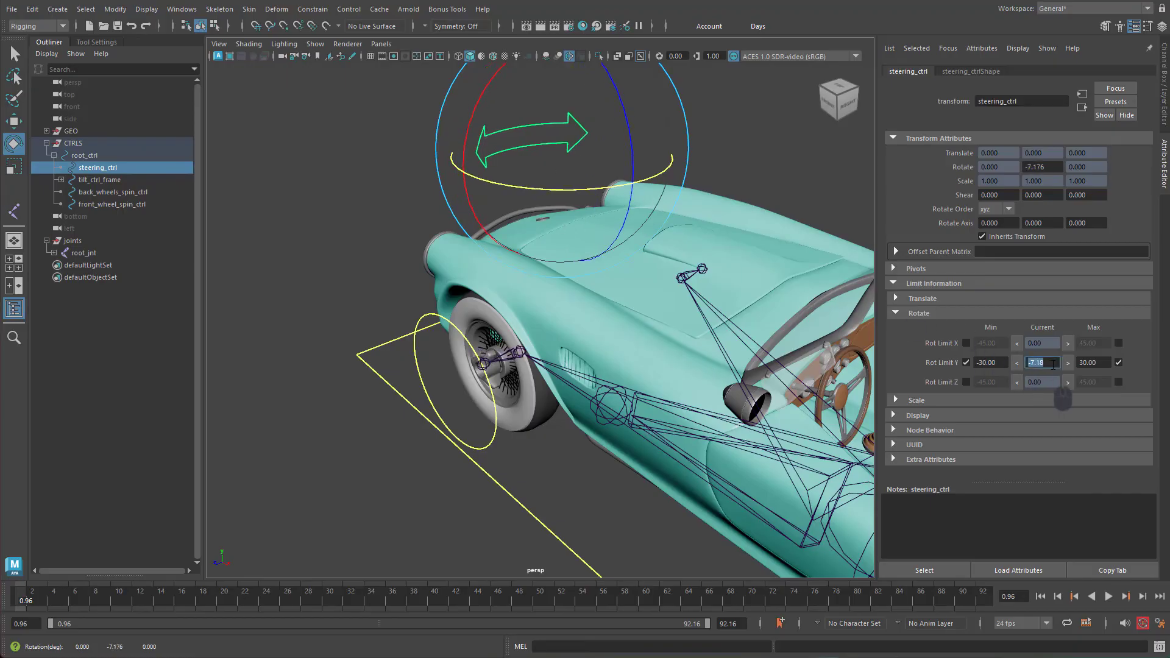
type("0")
key("Return")
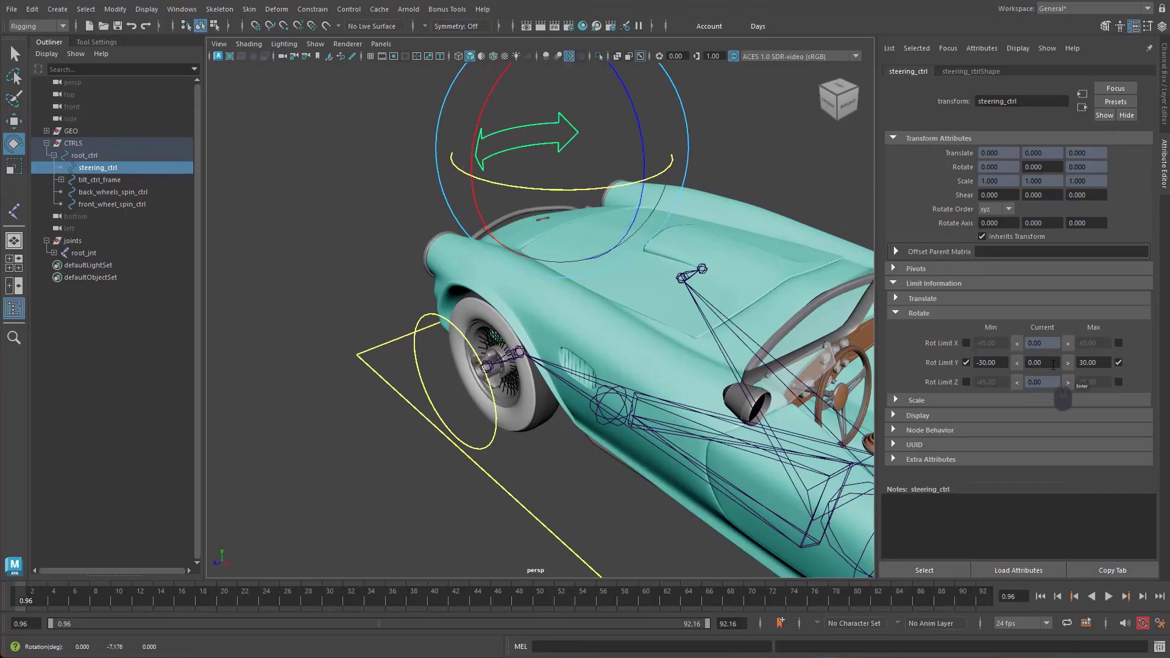
left_click(1164, 76)
Step: Select left_front_wheel_spin_jnt, add front_left_wheel_geo to the selection, and parent-constrain the wheel geometry to the joint
left_click_drag(830, 386, 591, 365, "alt")
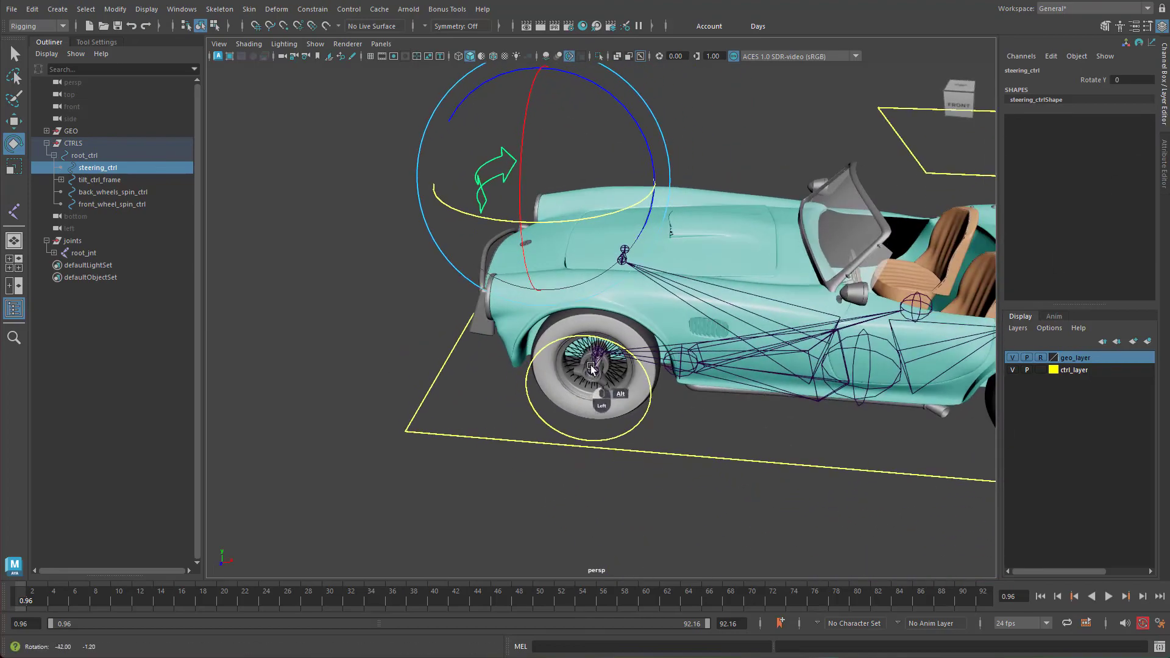
left_click(716, 467)
left_click_drag(716, 467, 731, 418, "alt")
right_click_drag(564, 357, 699, 348, "alt")
middle_click_drag(691, 385, 753, 378, "alt")
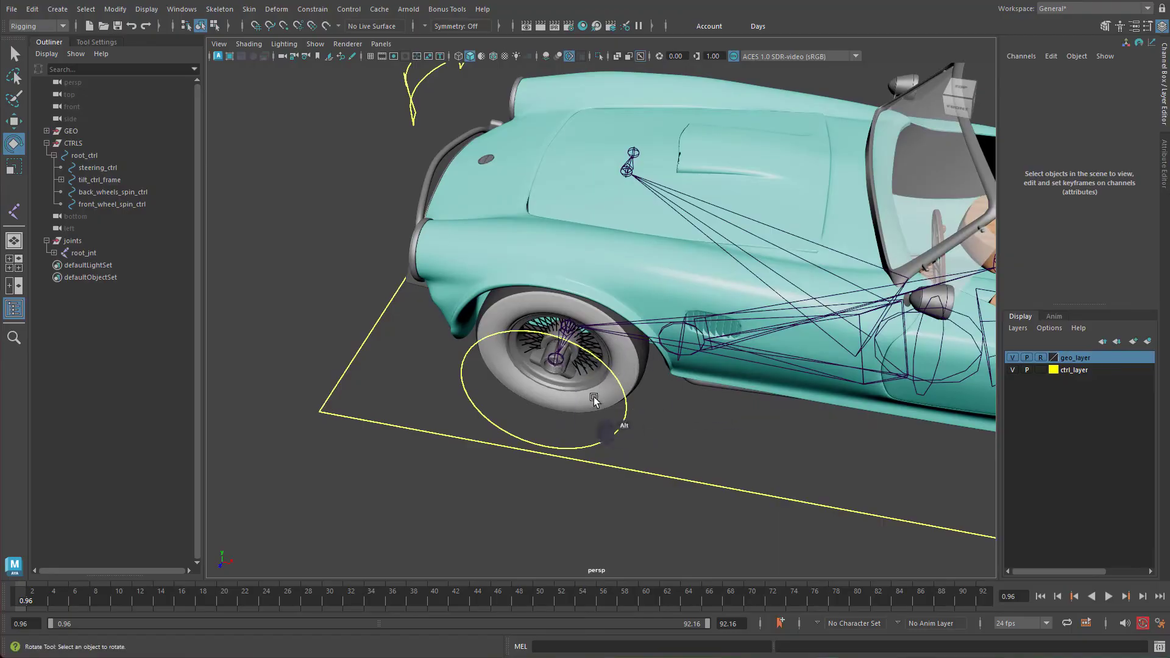
left_click_drag(594, 399, 716, 392, "alt")
right_click_drag(600, 397, 734, 381, "alt")
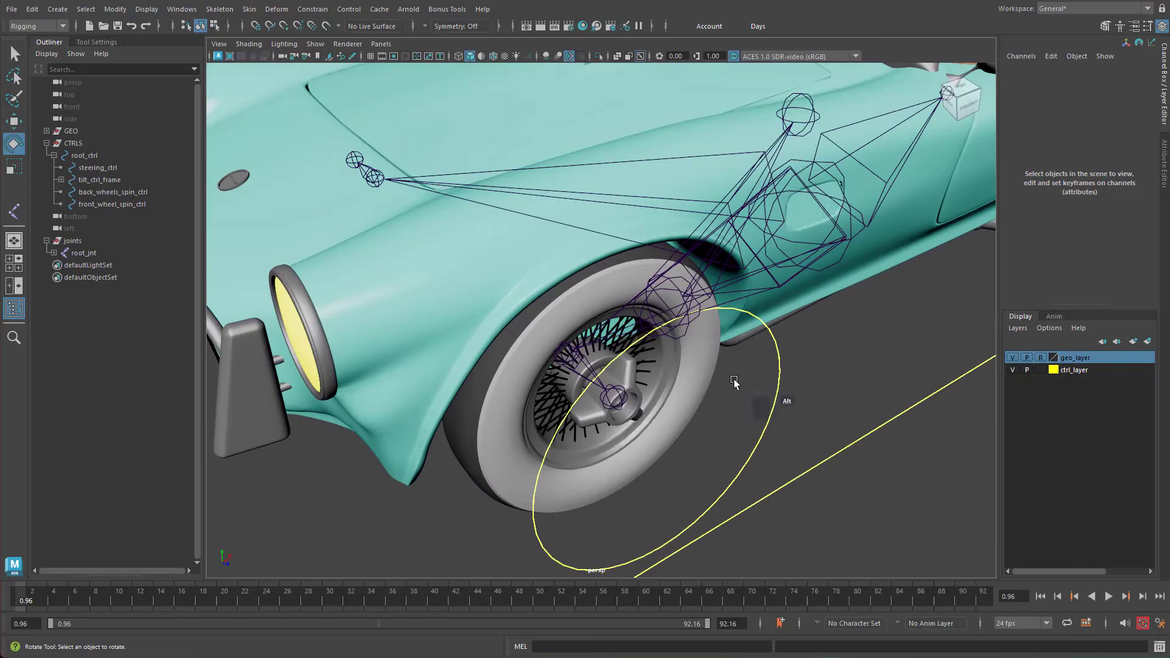
left_click(615, 397)
left_click_drag(663, 499, 617, 434, "alt")
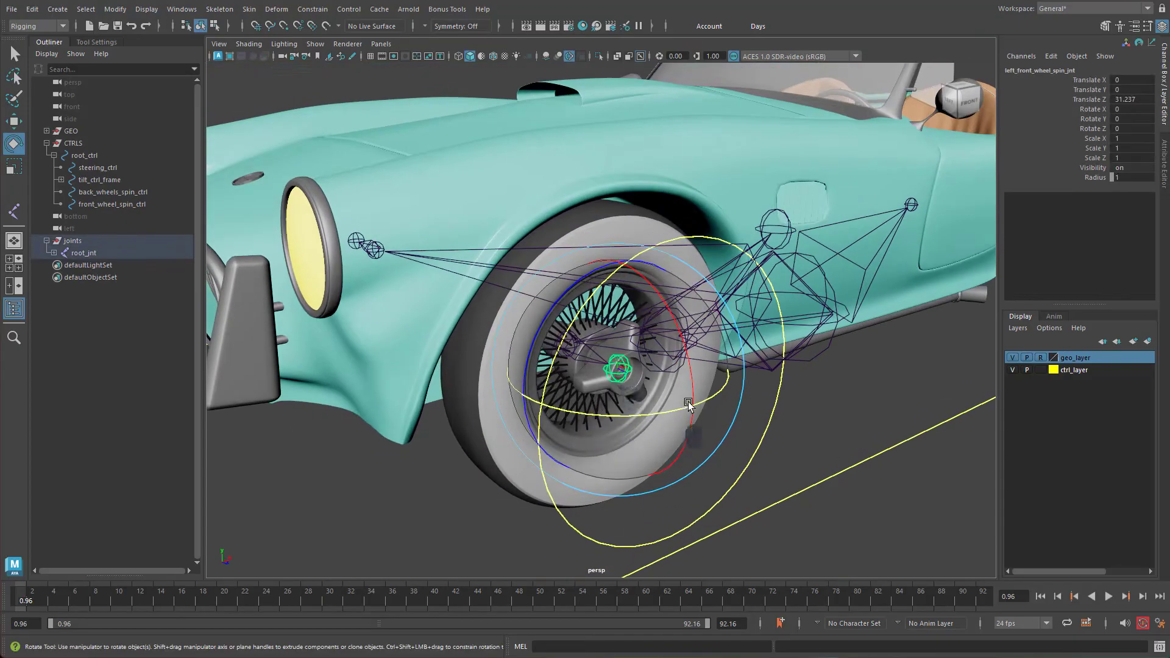
mouse_move(688, 430)
left_mouse_down("alt")
mouse_move(679, 426)
mouse_move(694, 428)
mouse_move(695, 445)
left_mouse_up("alt")
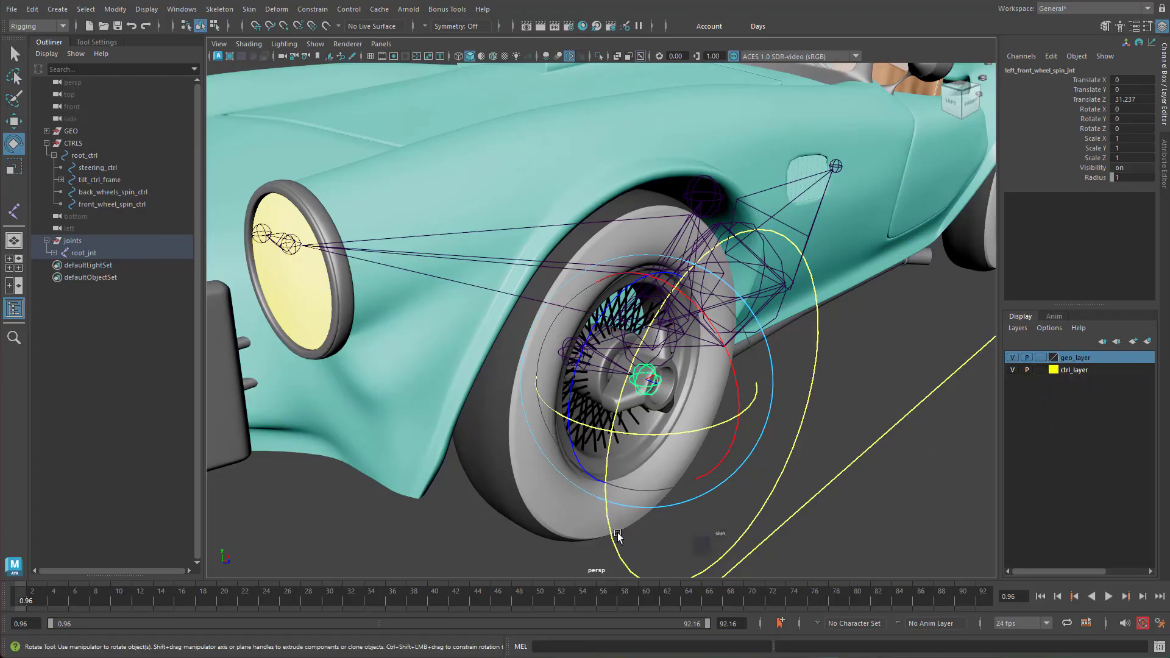
left_click(559, 507, "shift")
left_click_drag(701, 497, 757, 446, "alt")
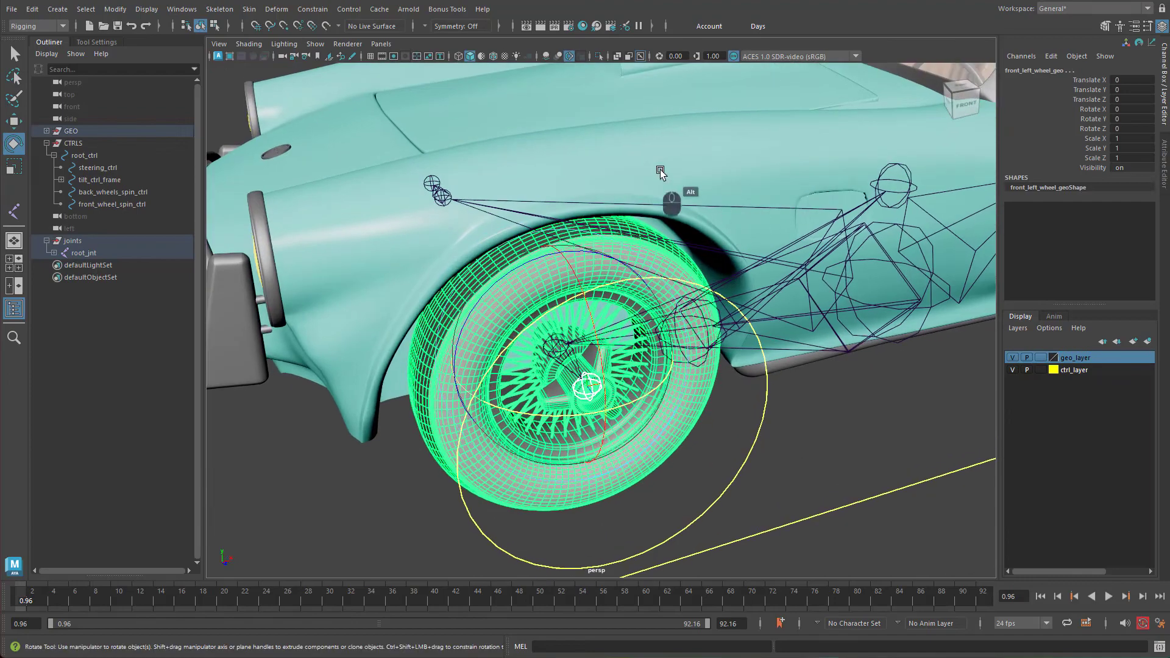
left_click(312, 9)
left_click(427, 43)
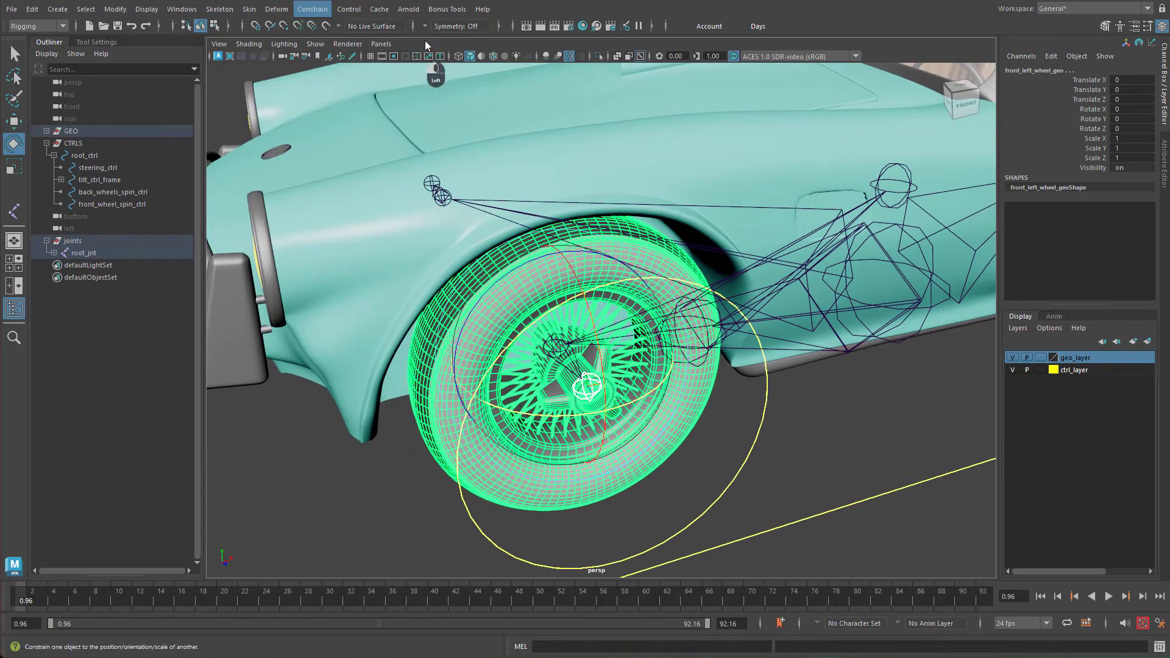
left_click(690, 469)
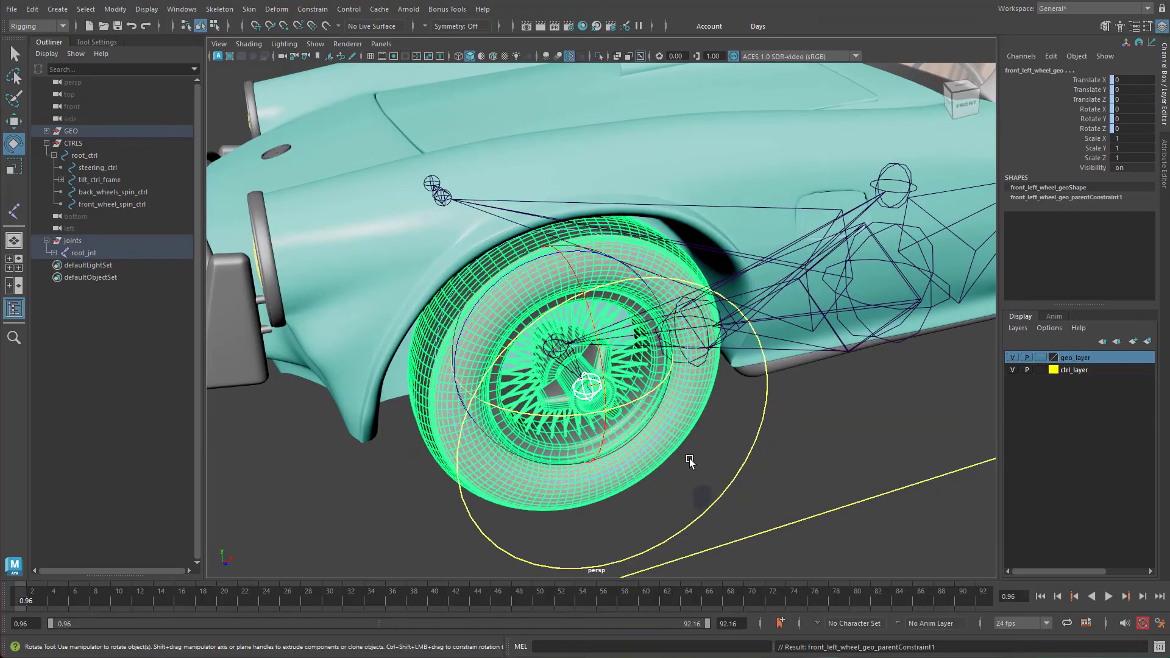
Step: Test-rotate steering_ctrl around Y to -30 and to 30 to check the left front wheel, undoing each rotation
left_click_drag(733, 459, 588, 488, "alt")
left_click(753, 434)
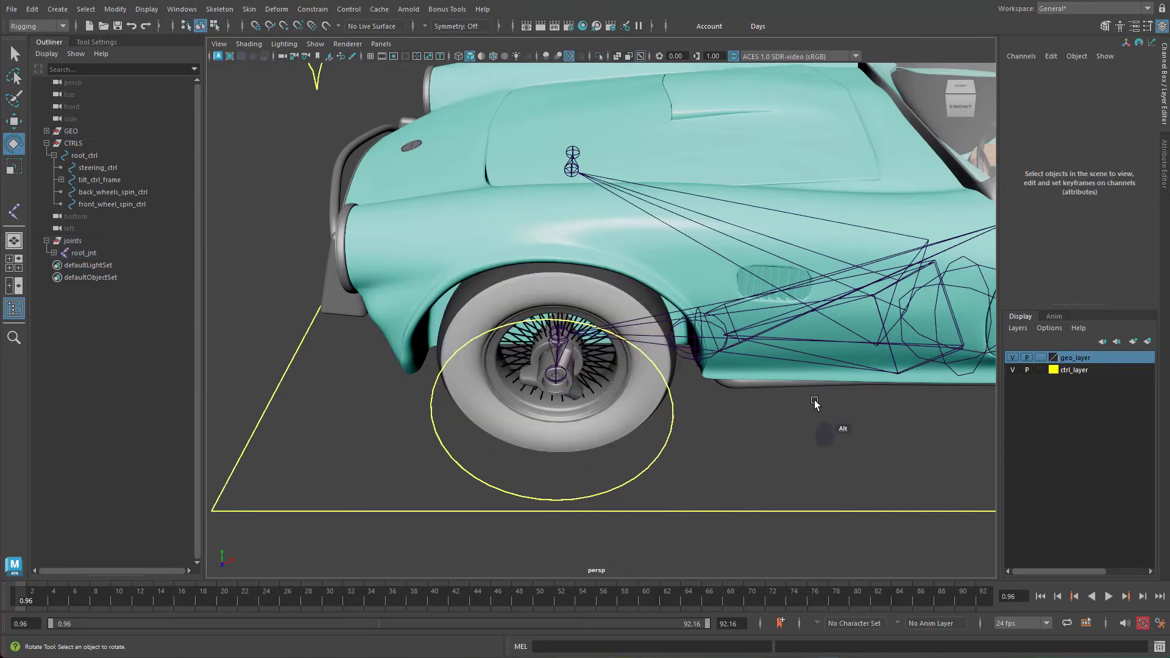
left_click_drag(818, 410, 445, 222, "alt")
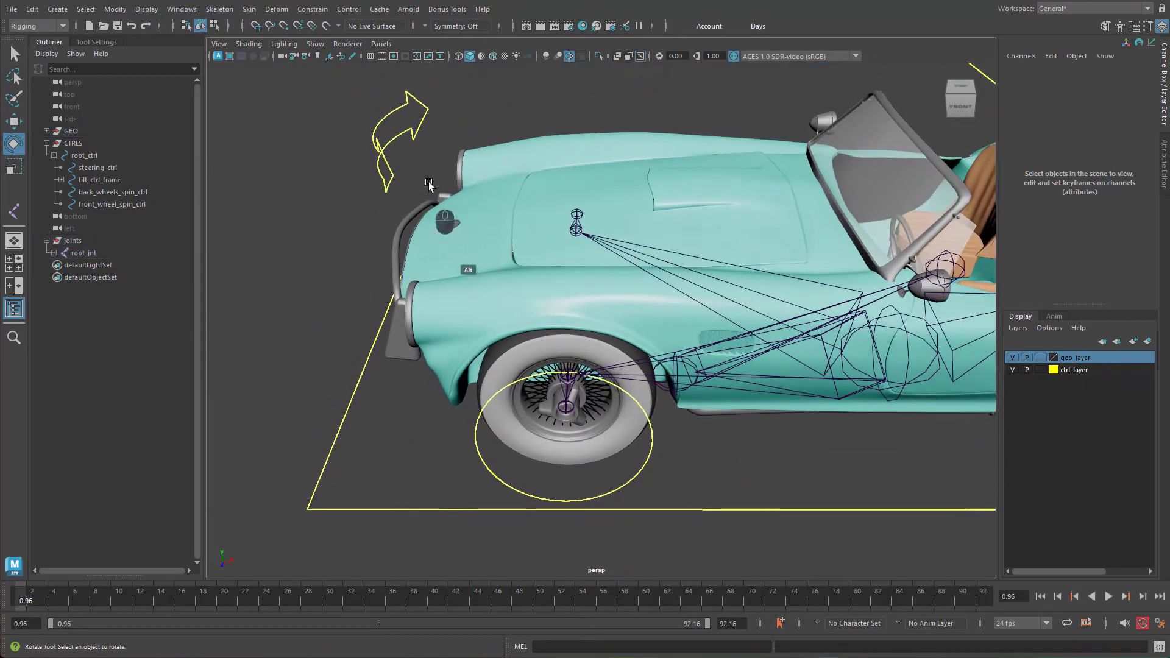
left_click(389, 169)
left_click_drag(391, 178, 345, 164)
key("ctrl+z")
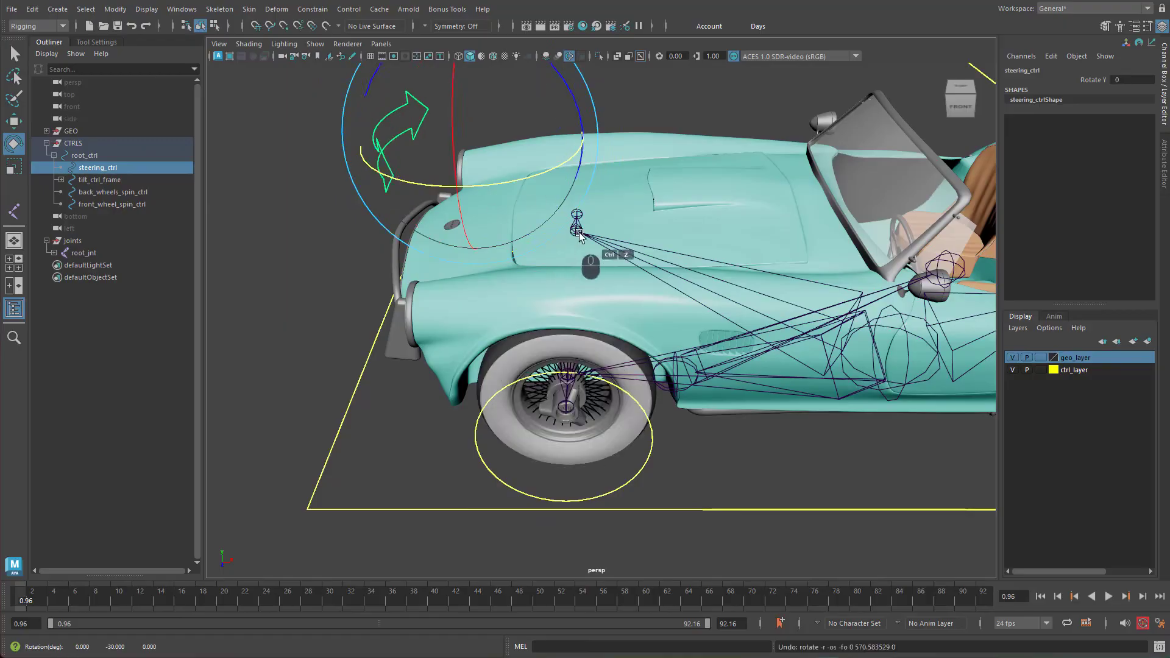
left_click_drag(579, 256, 550, 339, "alt")
middle_click_drag(709, 247, 686, 290, "alt")
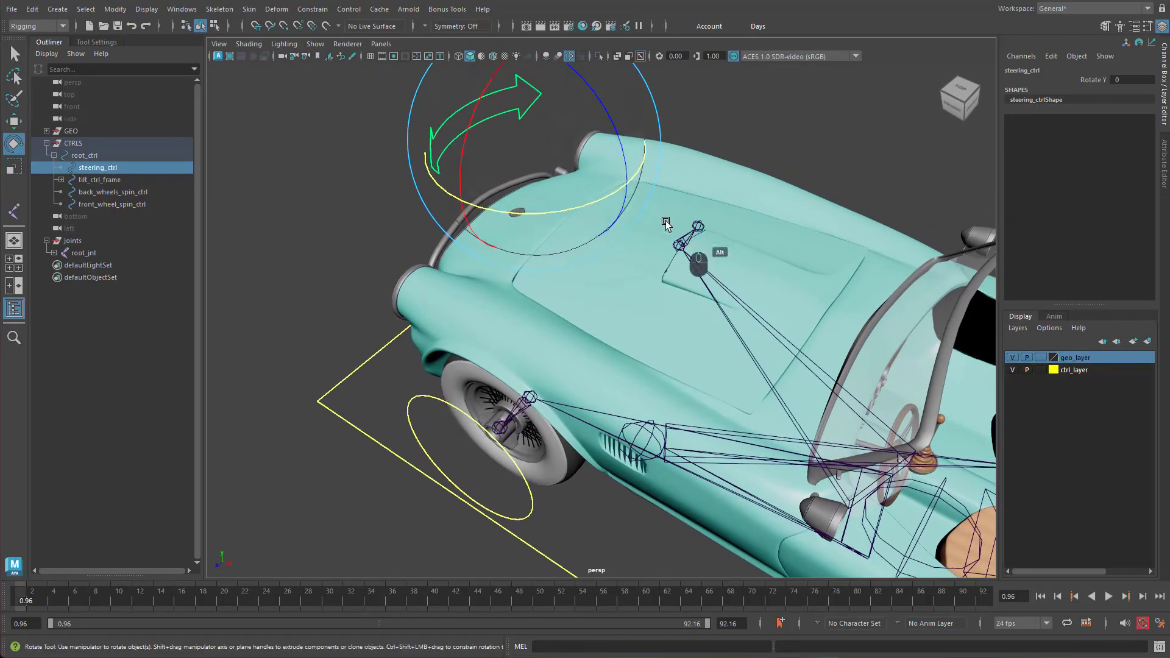
left_click_drag(534, 213, 608, 203)
key("ctrl+z")
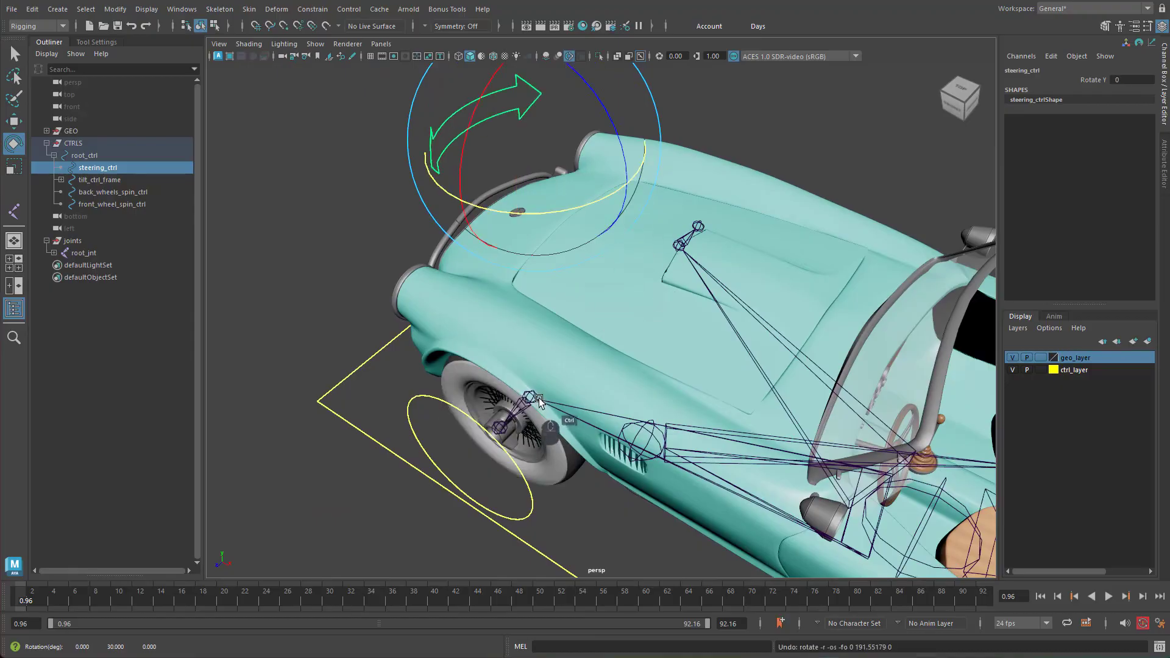
Step: Select left_front_wheel_steering_jnt and right_front_wheel_steering_jnt and open both in the Node Editor
left_click(531, 396)
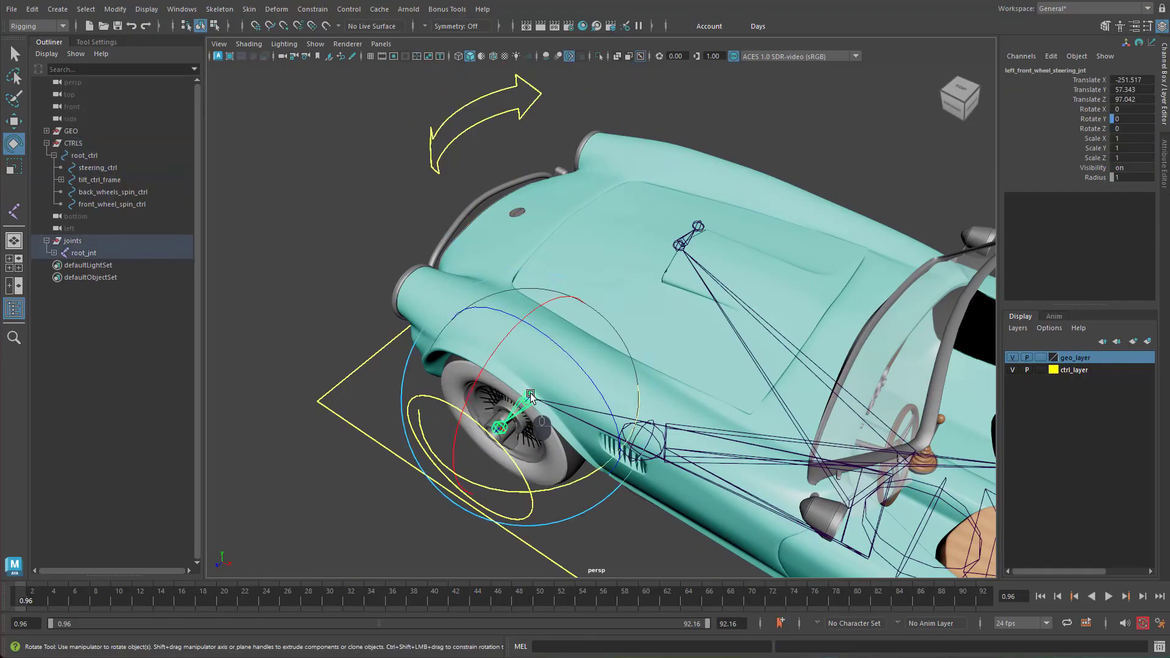
key("q")
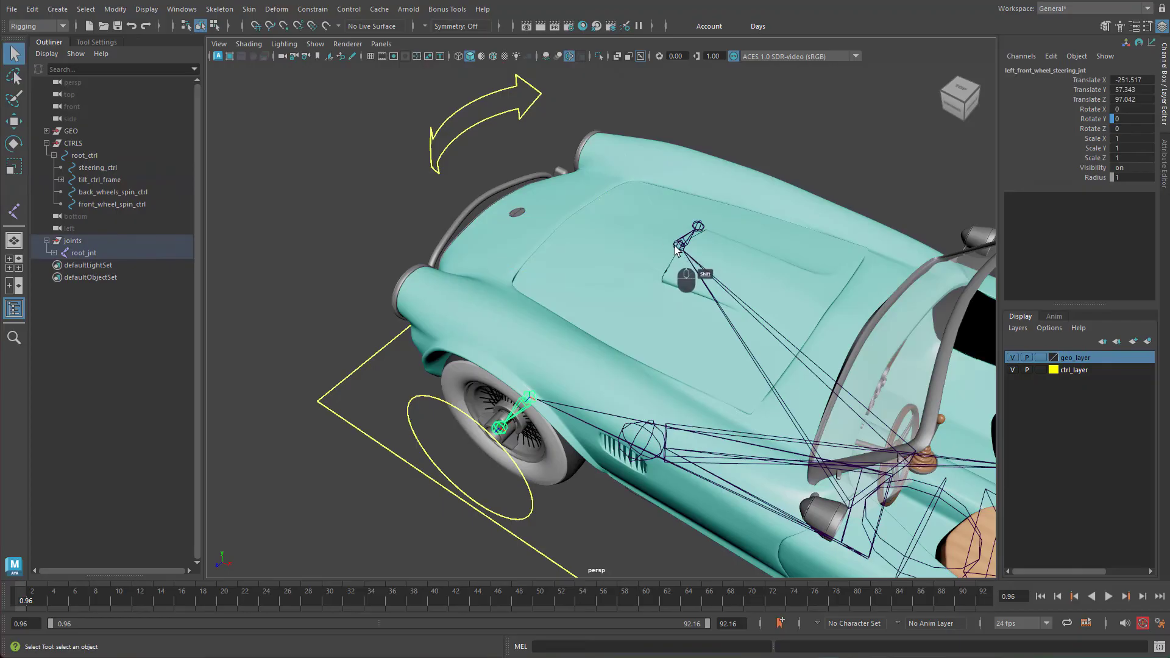
left_click(677, 246, "shift")
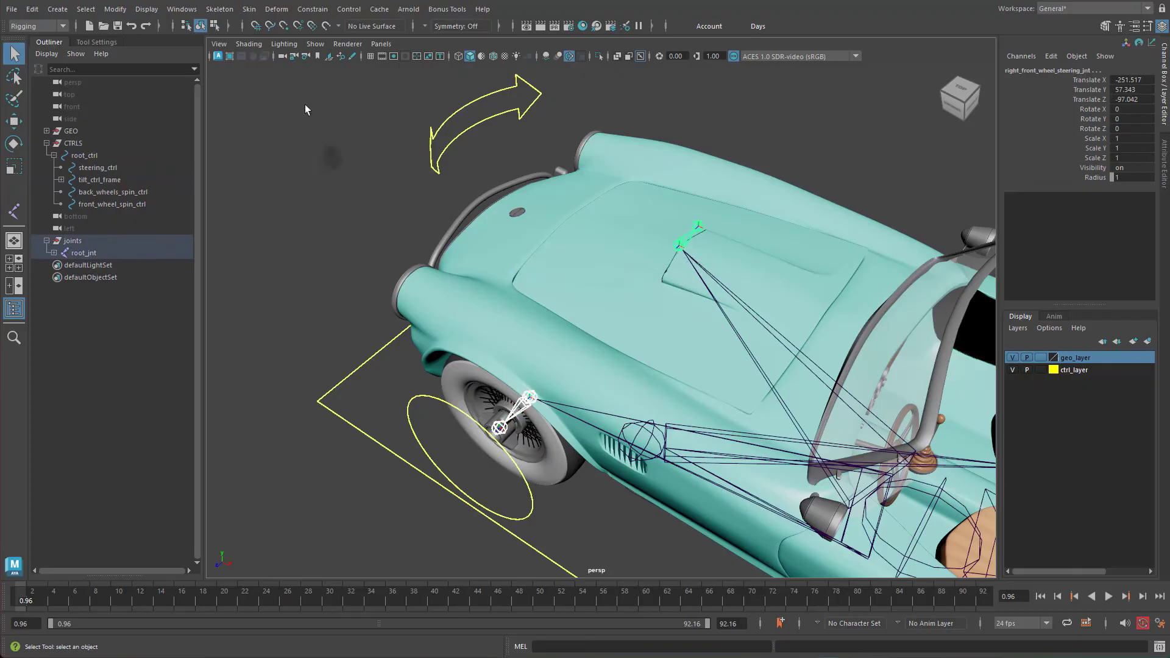
left_click(155, 14)
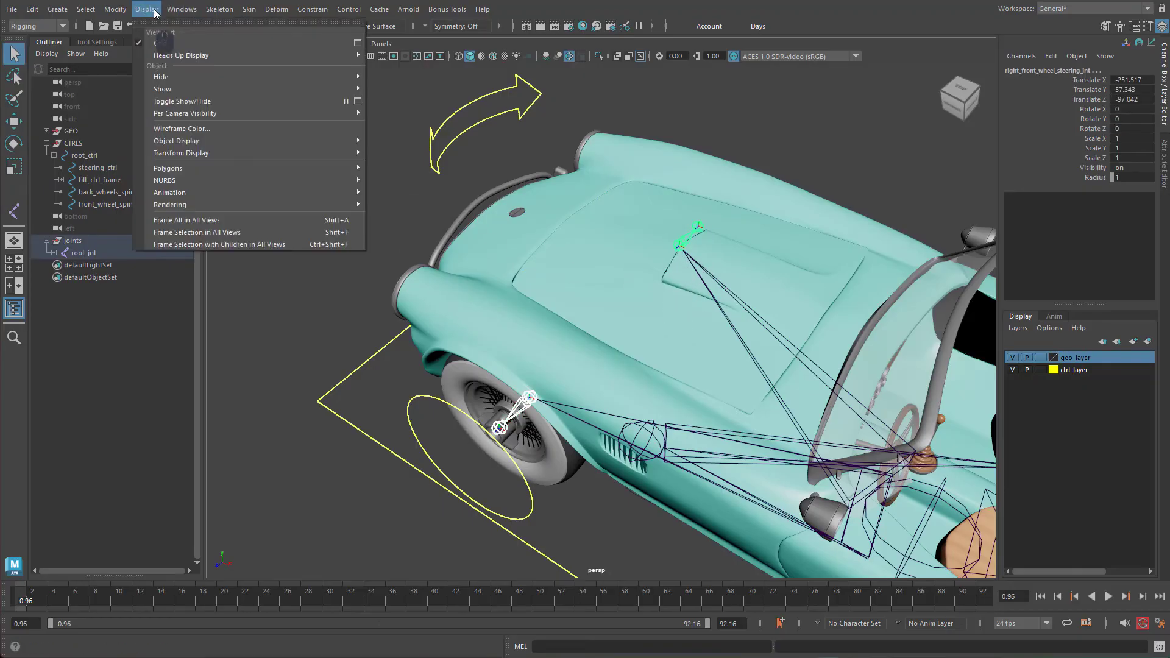
mouse_move(174, 12)
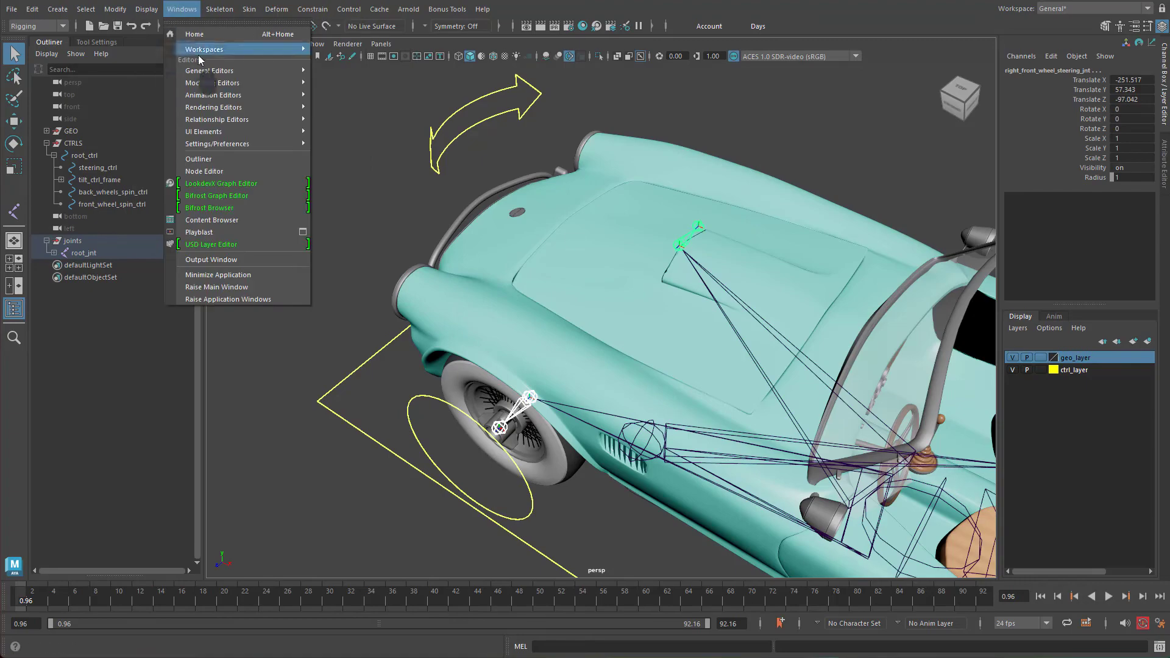
left_click(206, 171)
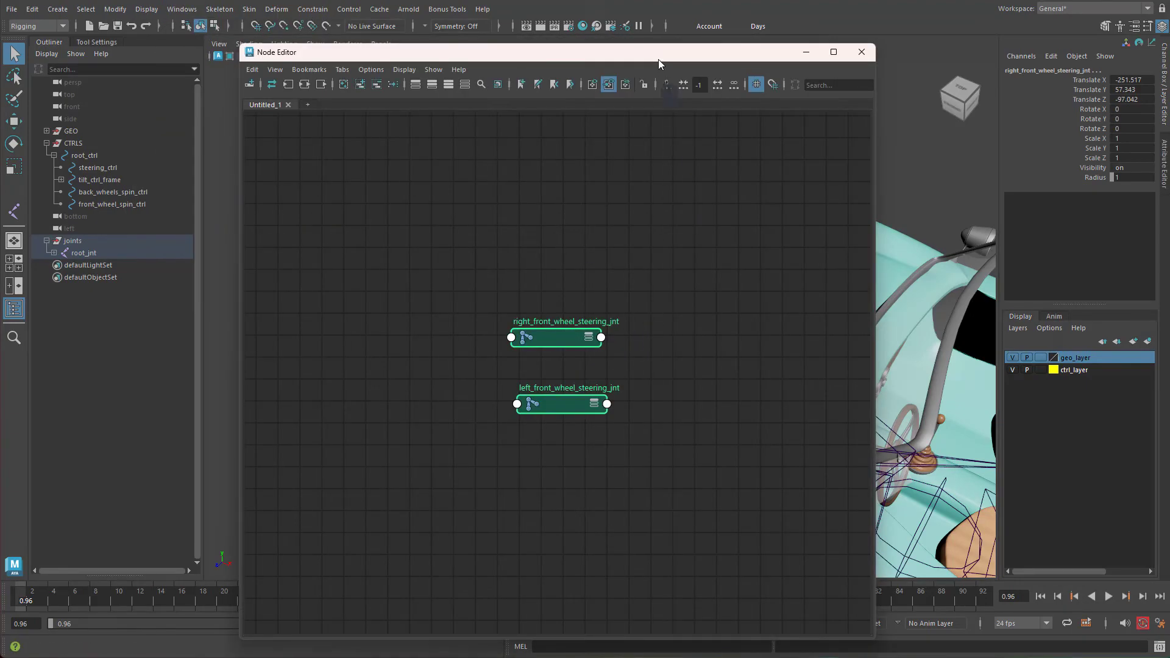
Step: Arrange the two steering joint nodes side by side, left joint first, and reposition the Node Editor to uncover the front wheels
left_click_drag(658, 56, 816, 76)
left_click_drag(725, 425, 542, 367)
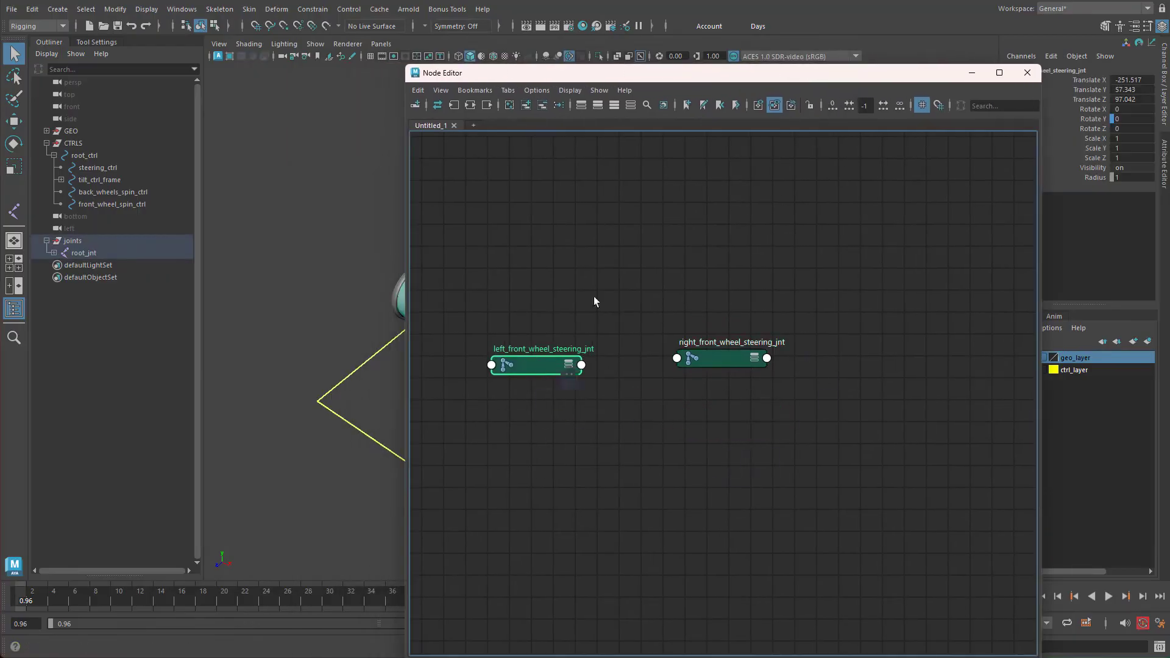
left_click_drag(691, 78, 916, 57)
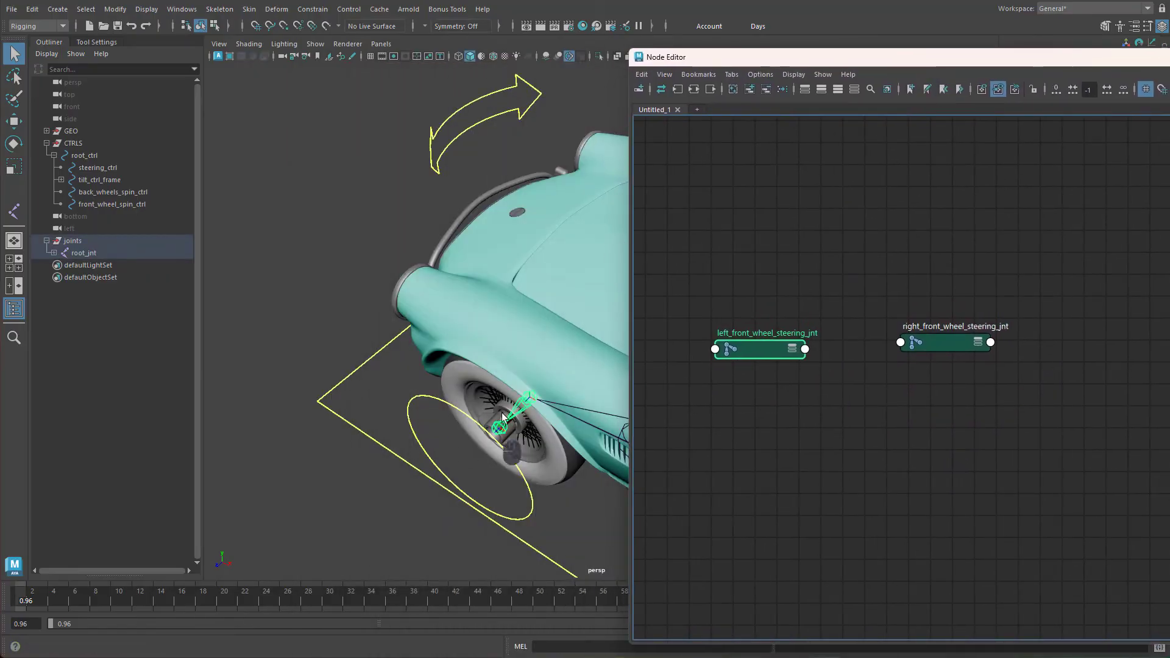
left_click_drag(937, 345, 897, 378)
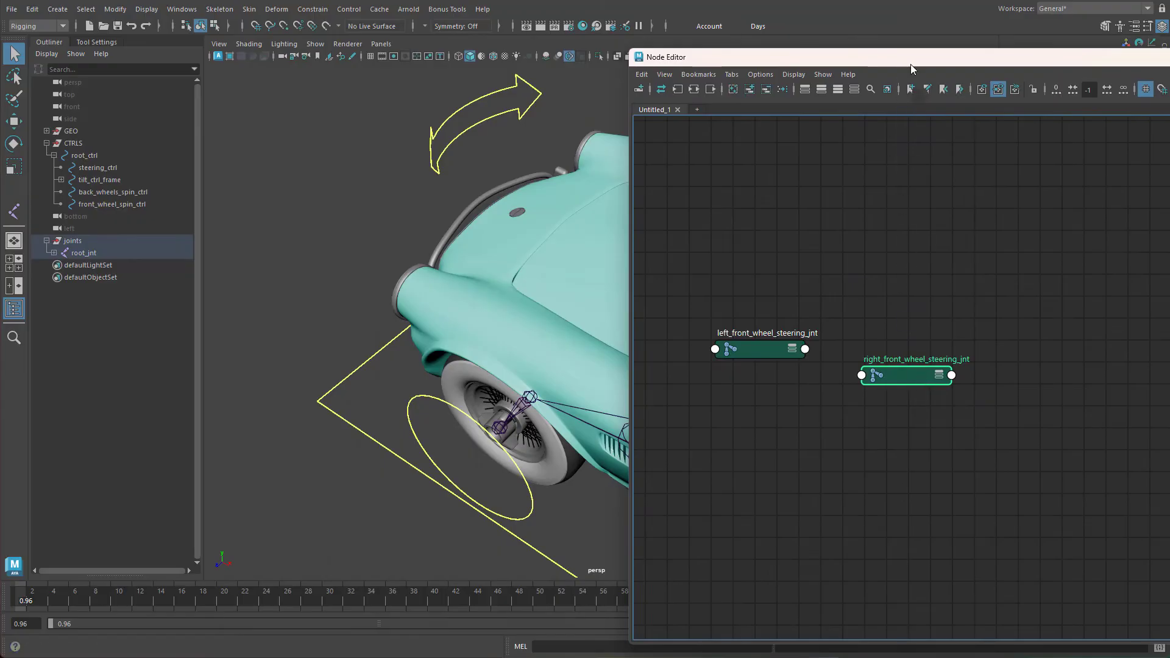
left_click_drag(912, 64, 1020, 57)
left_click_drag(1017, 369, 1027, 343)
left_click(925, 369)
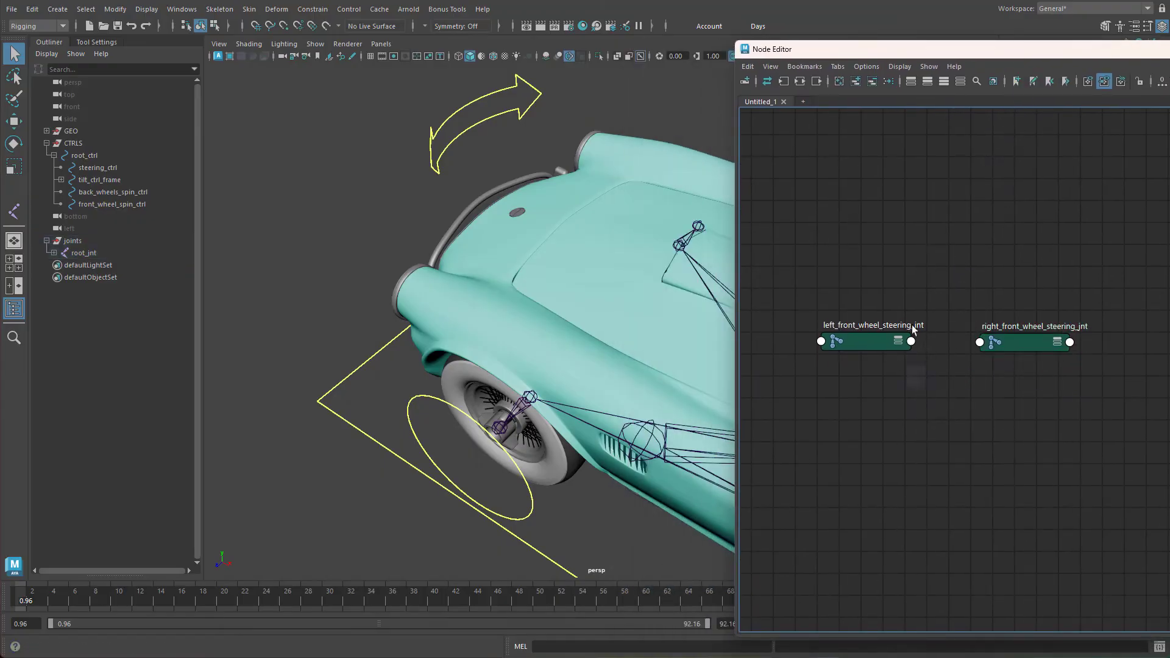
left_click_drag(1012, 49, 897, 280)
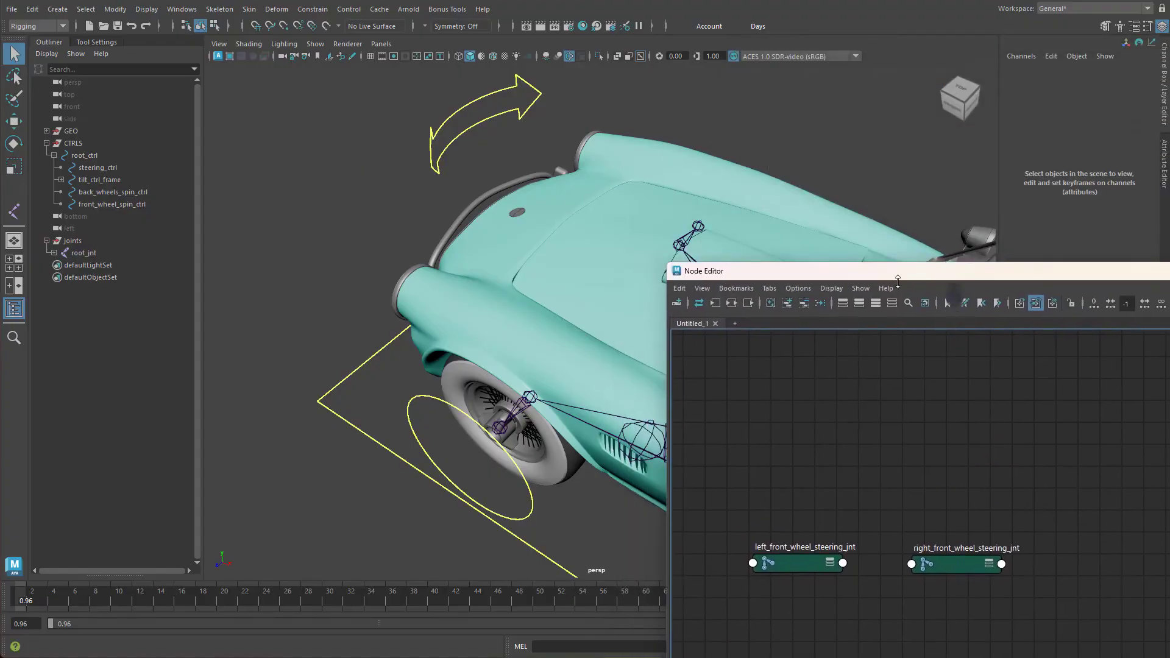
Step: Connect the Rotate Y output of left_front_wheel_steering_jnt to the Rotate Y input of right_front_wheel_steering_jnt
left_click(540, 390)
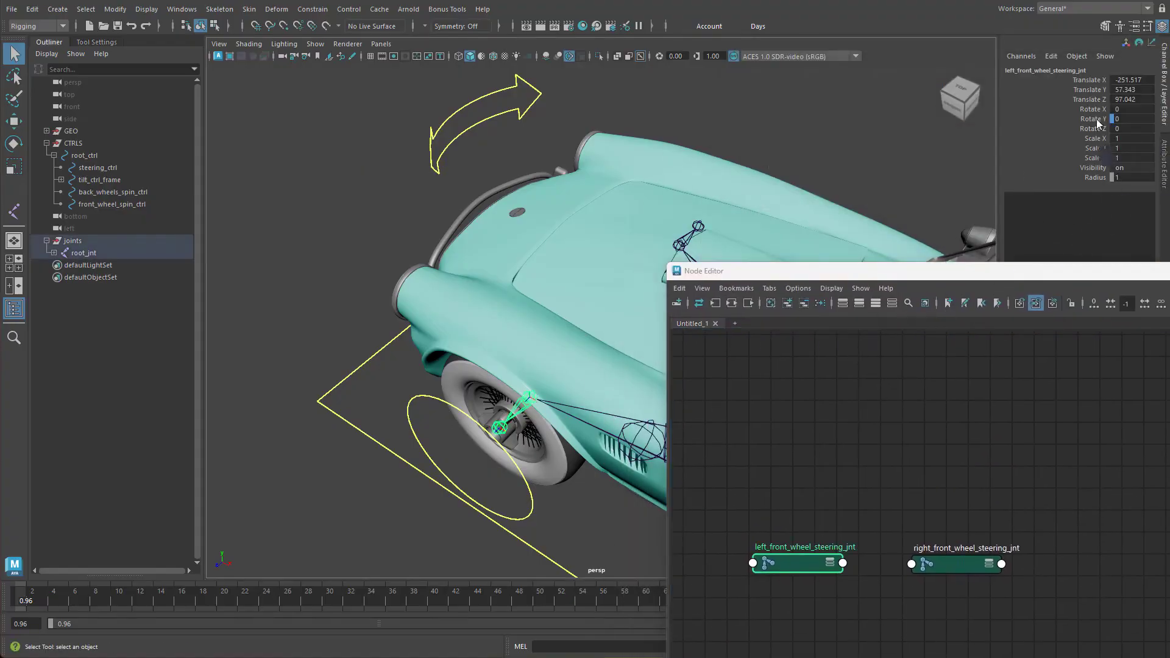
left_click(857, 576)
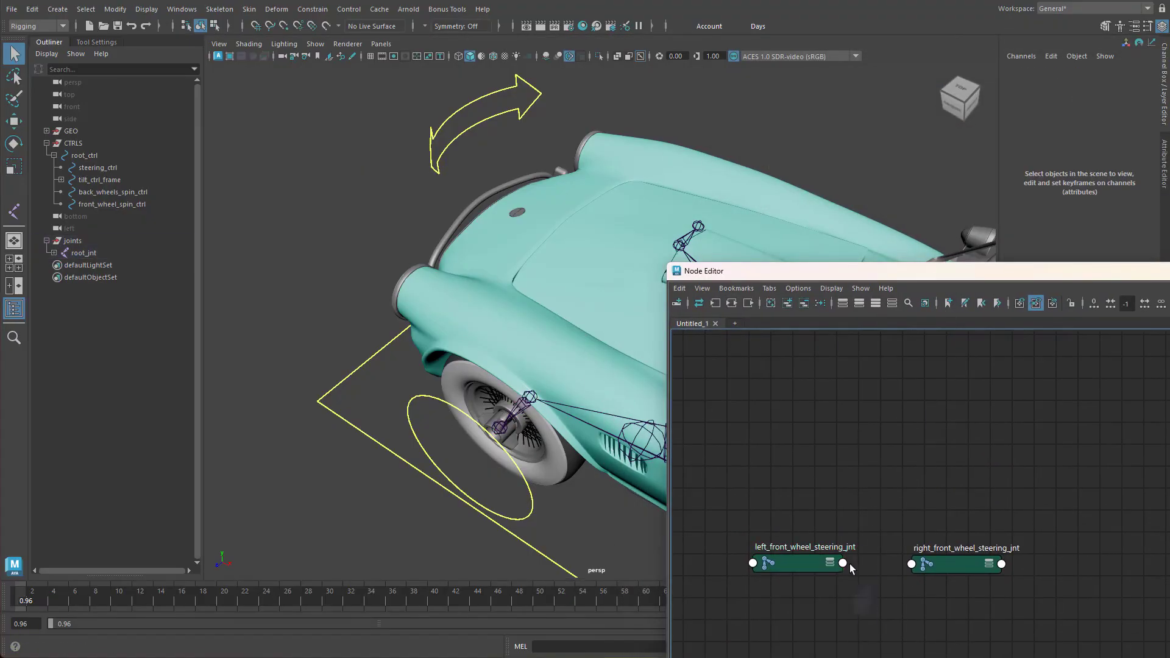
left_click(843, 563)
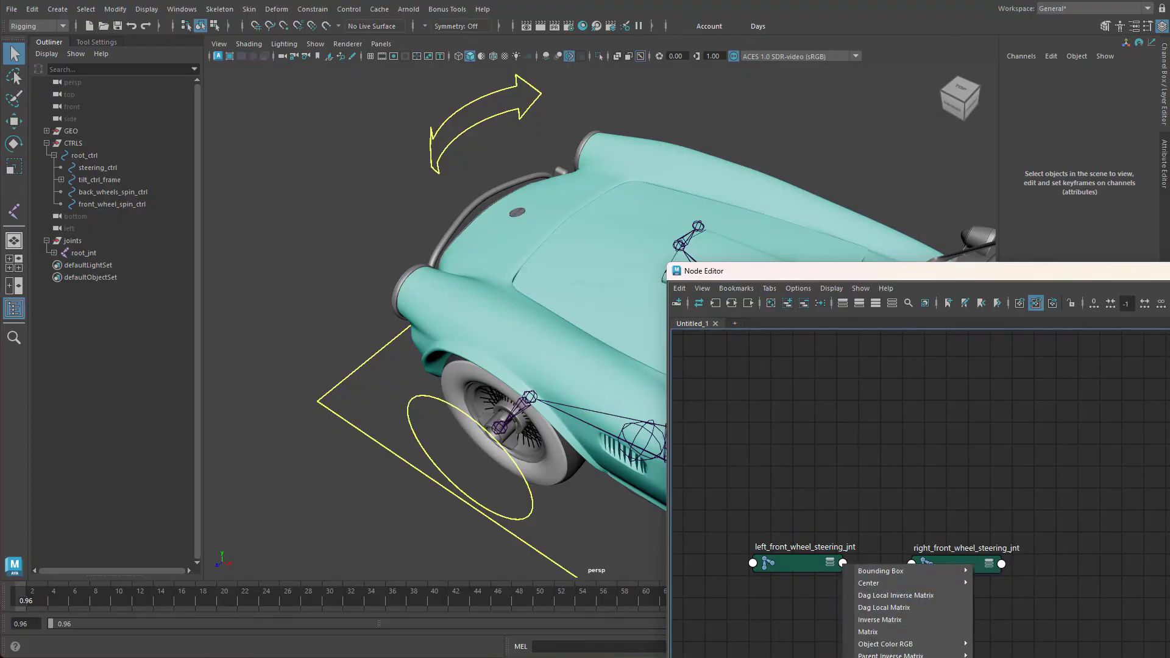
left_click(1006, 657)
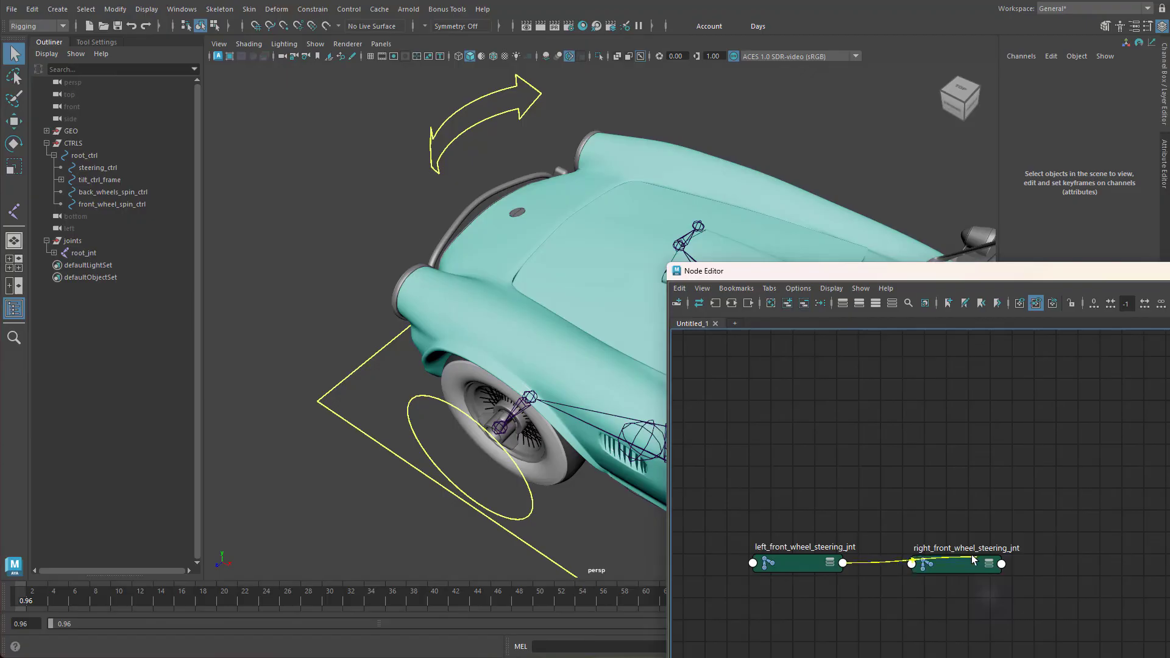
left_click(912, 565)
mouse_move(960, 576)
left_click(1014, 585)
Step: Test-rotate steering_ctrl around Y to -30 to check the new joint connection, and undo the rotation
left_click(477, 133)
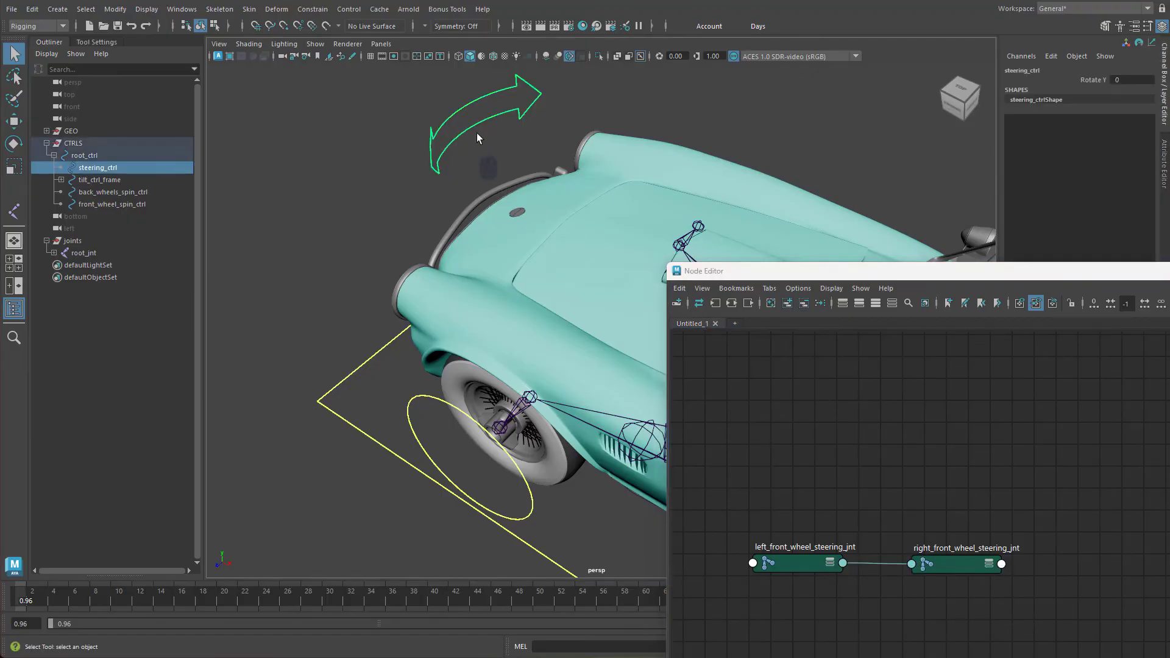
key("e")
left_click_drag(515, 204, 415, 184)
key("ctrl+z")
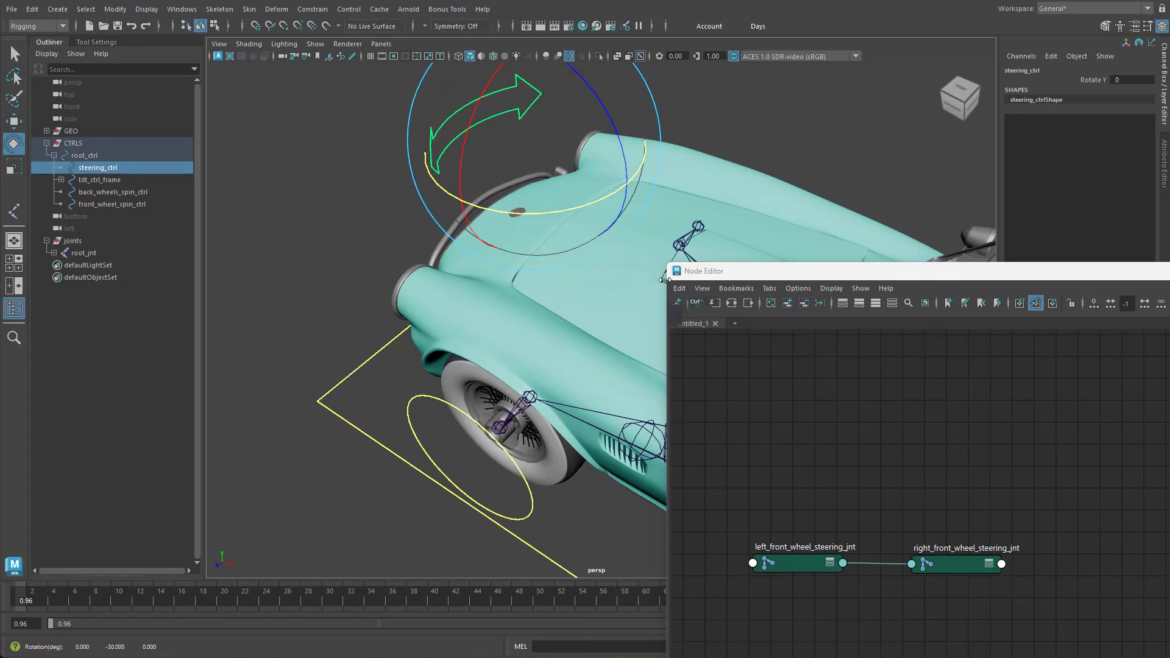
Step: Parent-constrain front_right_wheel_geo to right_front_wheel_spin_jnt and close the Node Editor
left_click_drag(499, 401, 422, 427, "alt")
middle_click_drag(422, 427, 488, 299, "alt")
right_click_drag(488, 299, 579, 322, "alt")
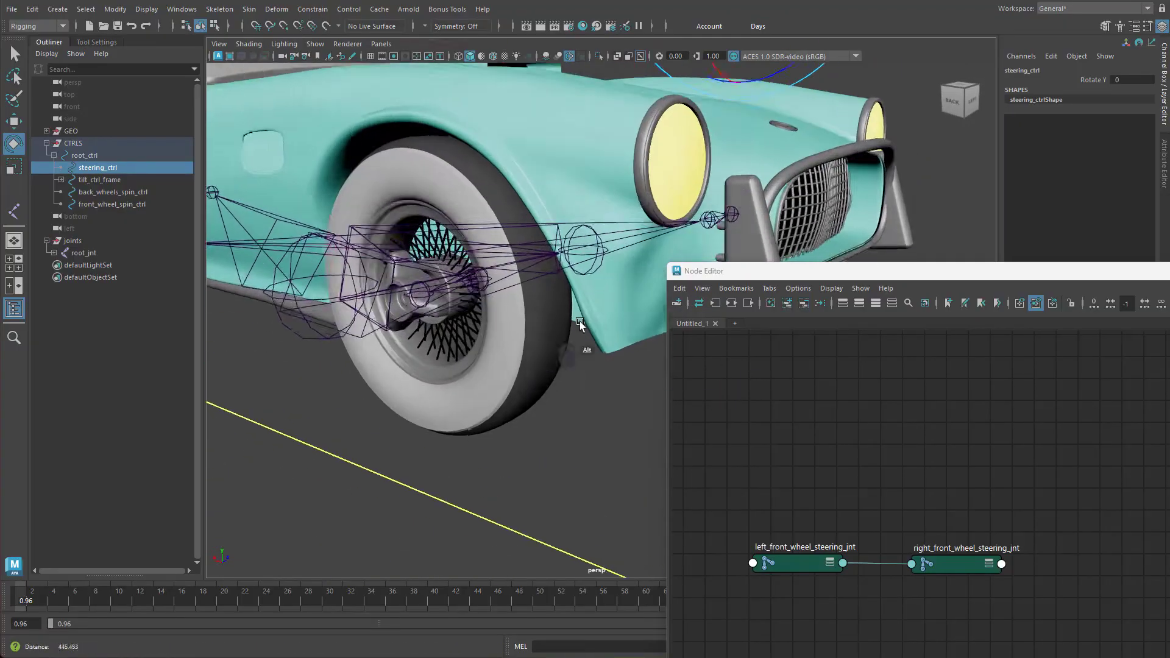
left_click_drag(580, 322, 486, 368, "alt")
left_click(482, 369)
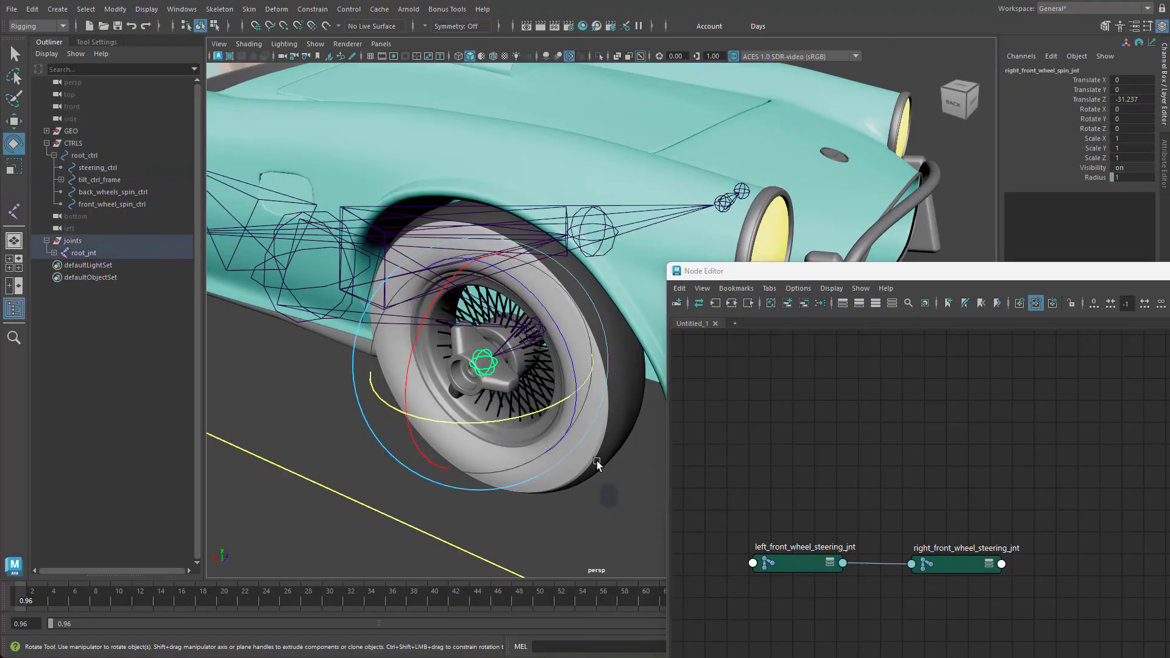
key("q")
left_click(575, 453, "shift")
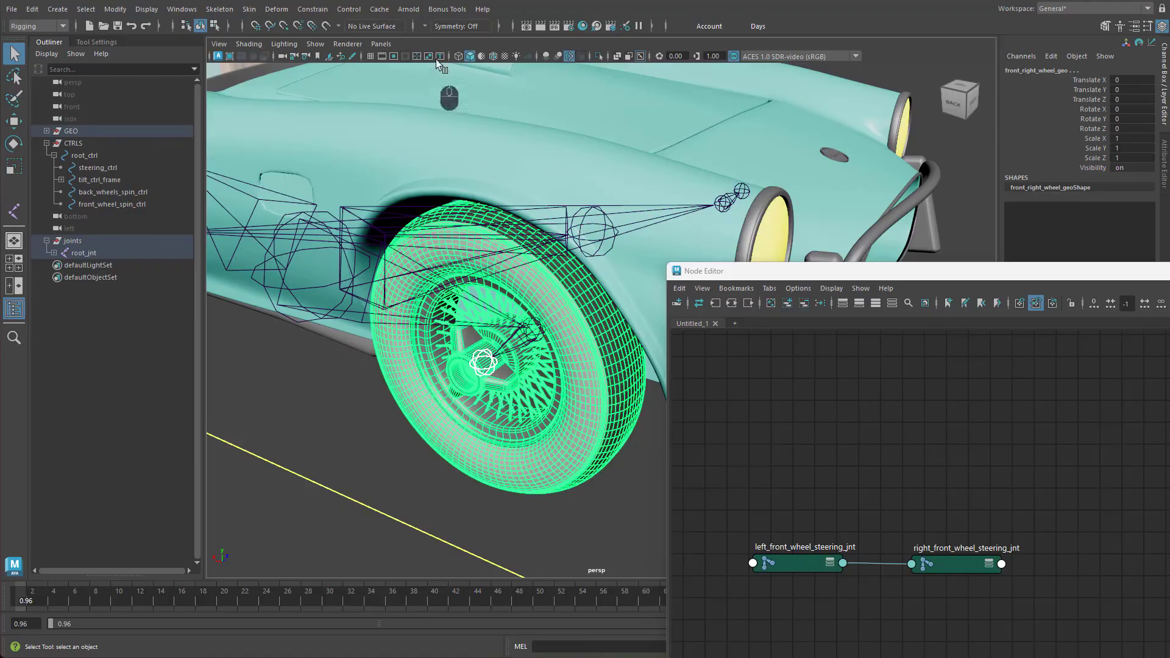
left_click(317, 13)
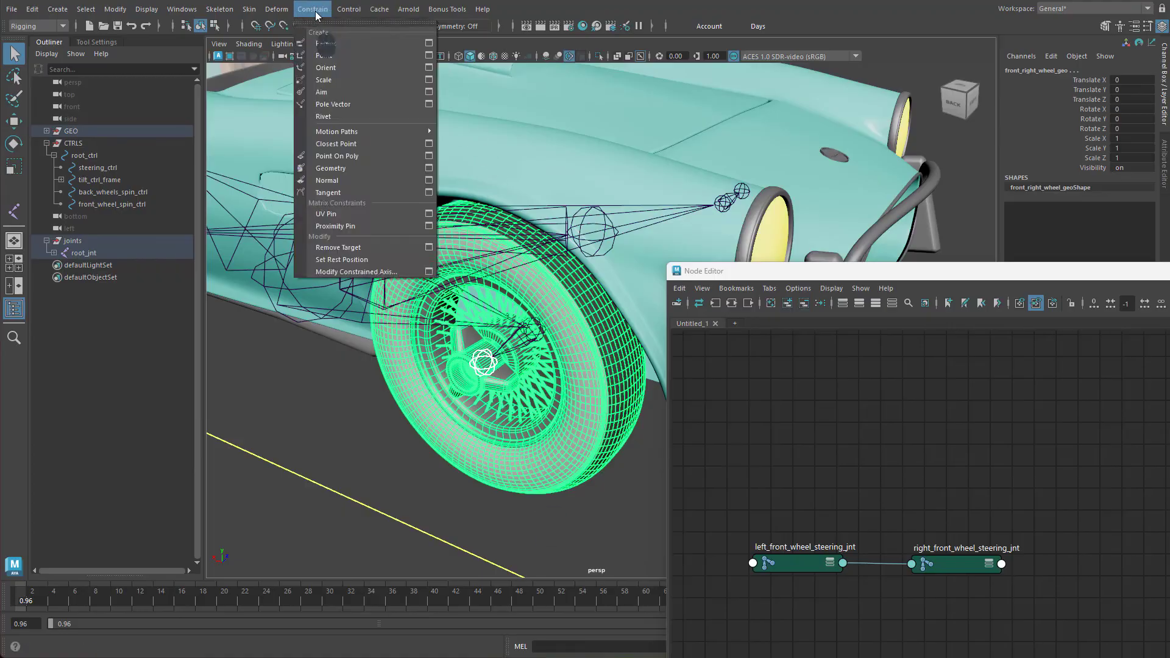
left_click(336, 42)
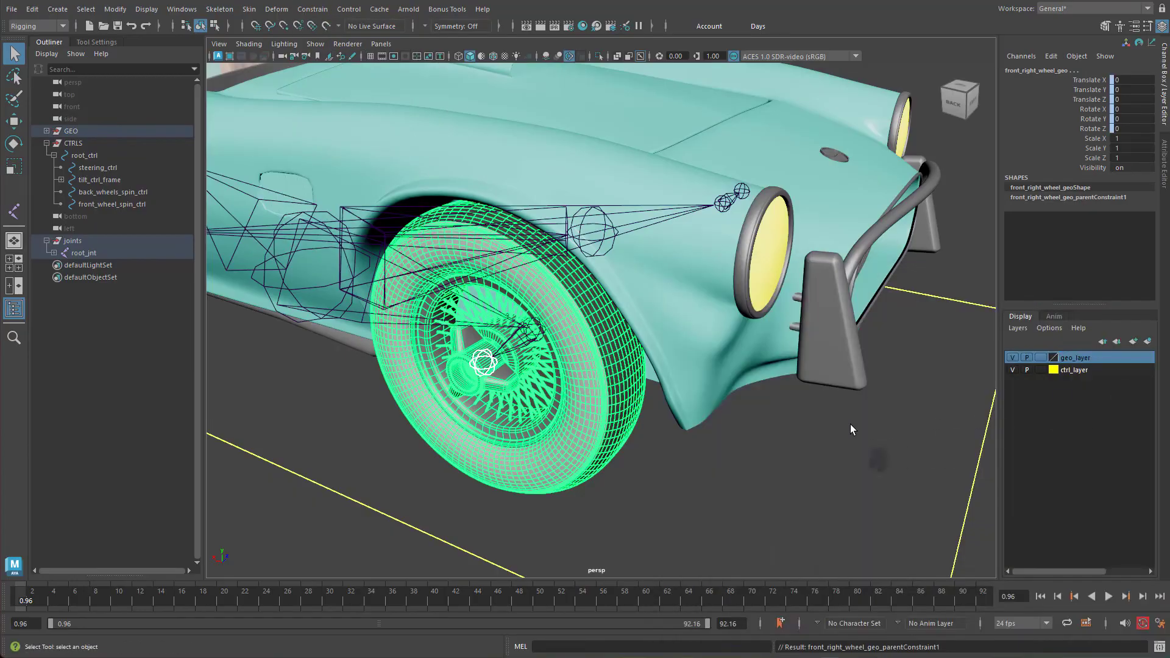
Step: Rotate steering_ctrl around Y to -30 to test the constrained right front wheel, and undo the rotation
left_click_drag(850, 425, 558, 438, "alt")
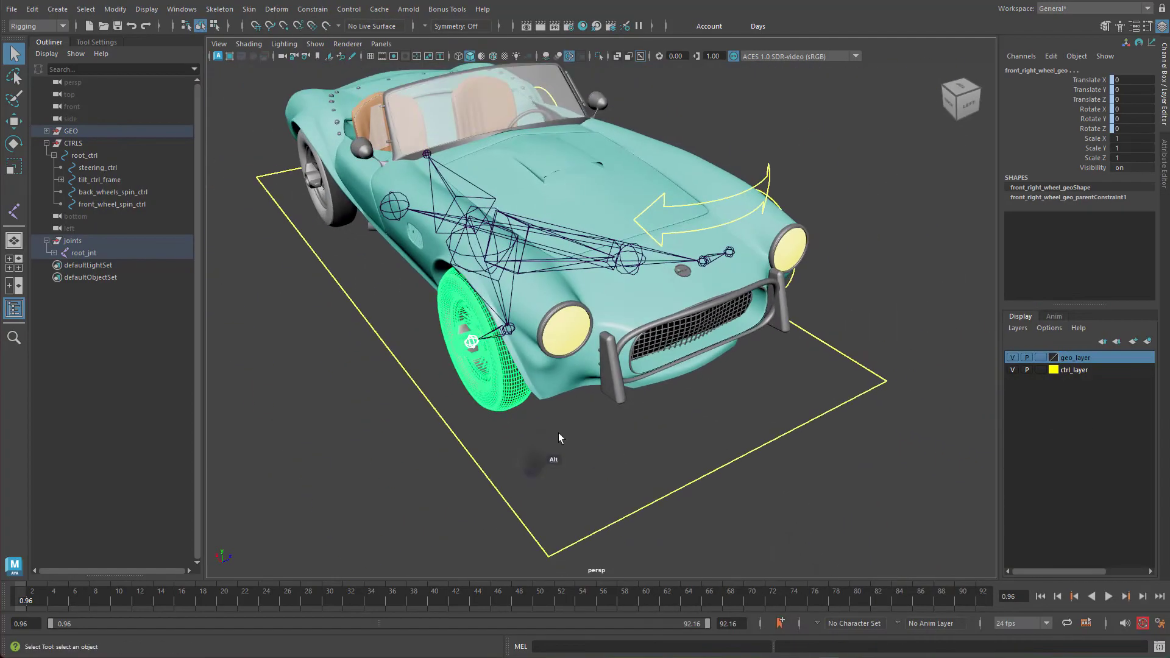
left_click(711, 227)
key("e")
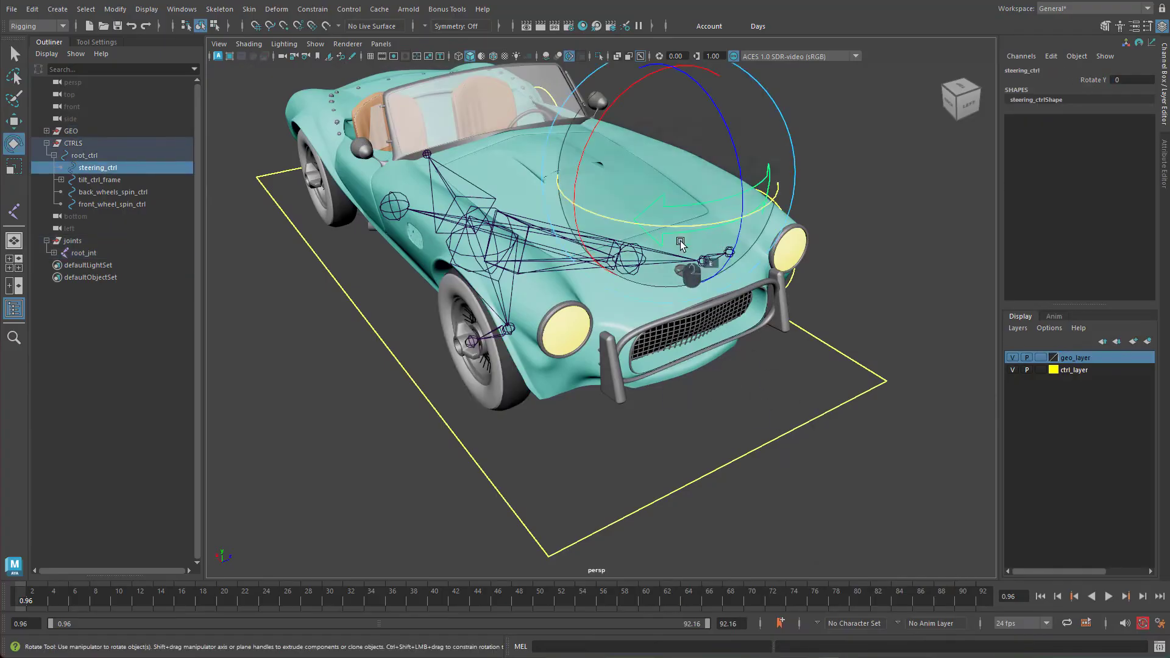
left_click_drag(668, 227, 560, 212)
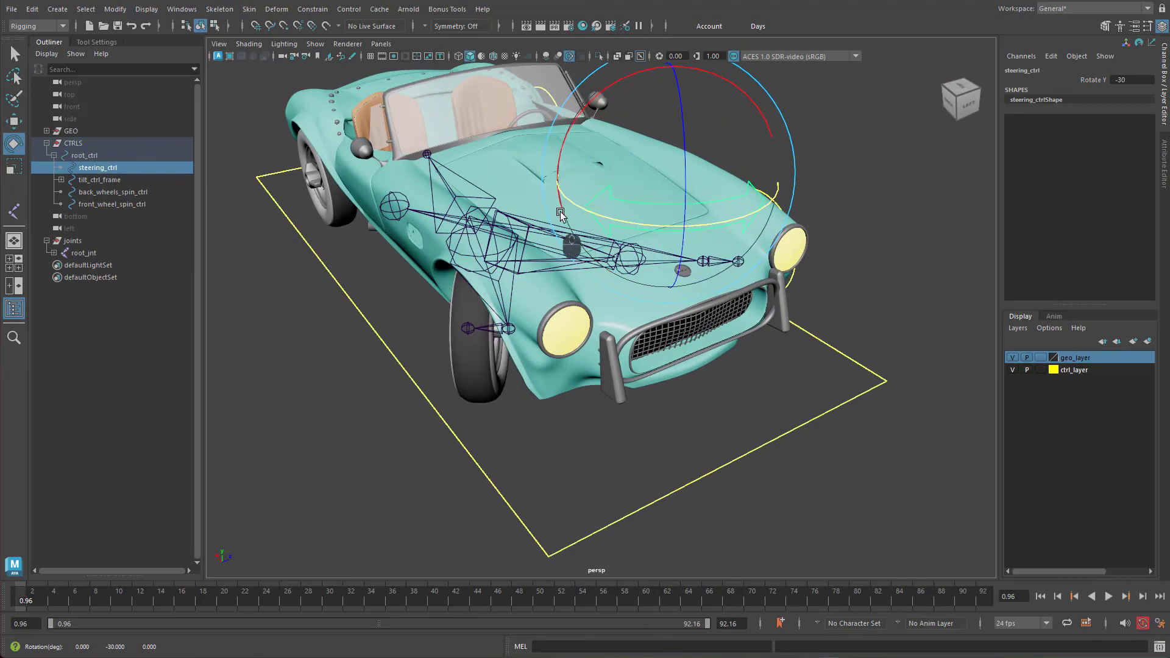
key("ctrl+z")
Step: Examine the left front wheel and its front_wheel_spin_ctrl up close
left_click_drag(776, 377, 584, 363, "alt")
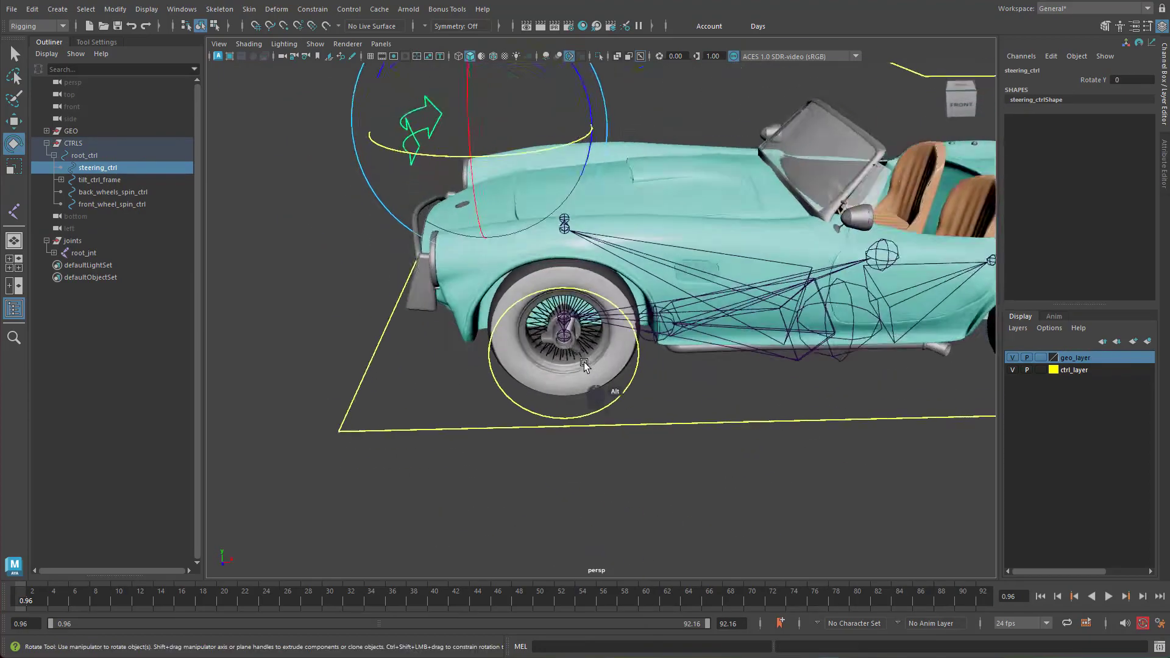
right_click_drag(584, 364, 605, 397, "alt")
left_click_drag(605, 397, 584, 408, "alt")
right_click_drag(584, 408, 640, 422, "alt")
middle_click_drag(640, 421, 701, 404, "alt")
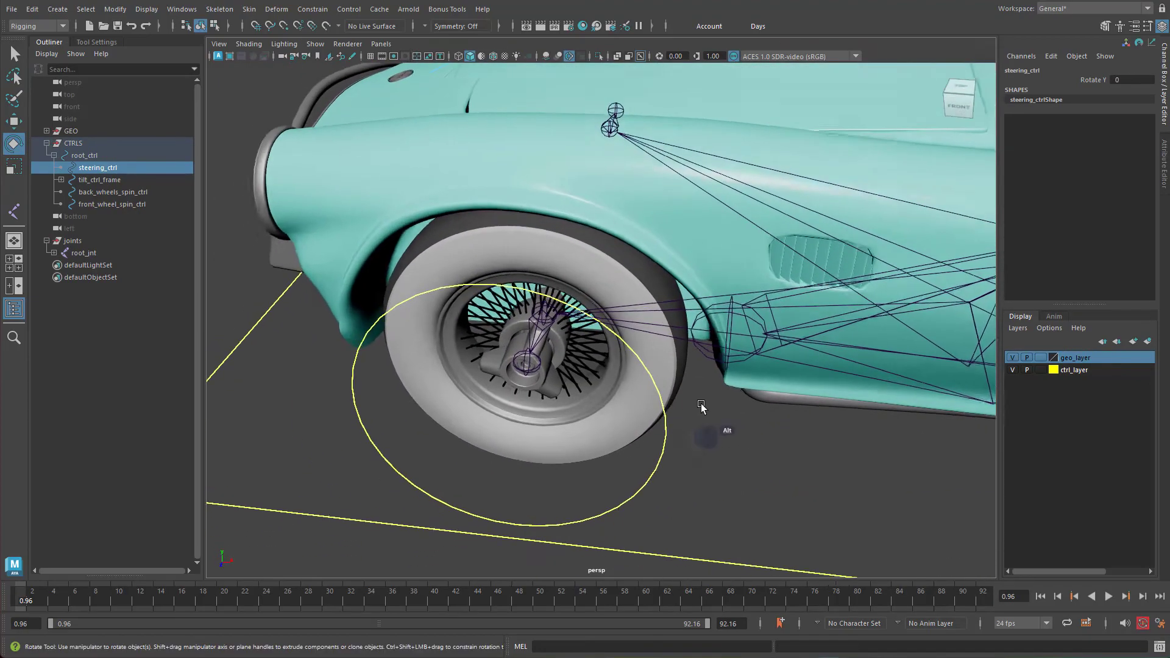
right_click_drag(701, 407, 739, 411, "alt")
left_click(740, 415)
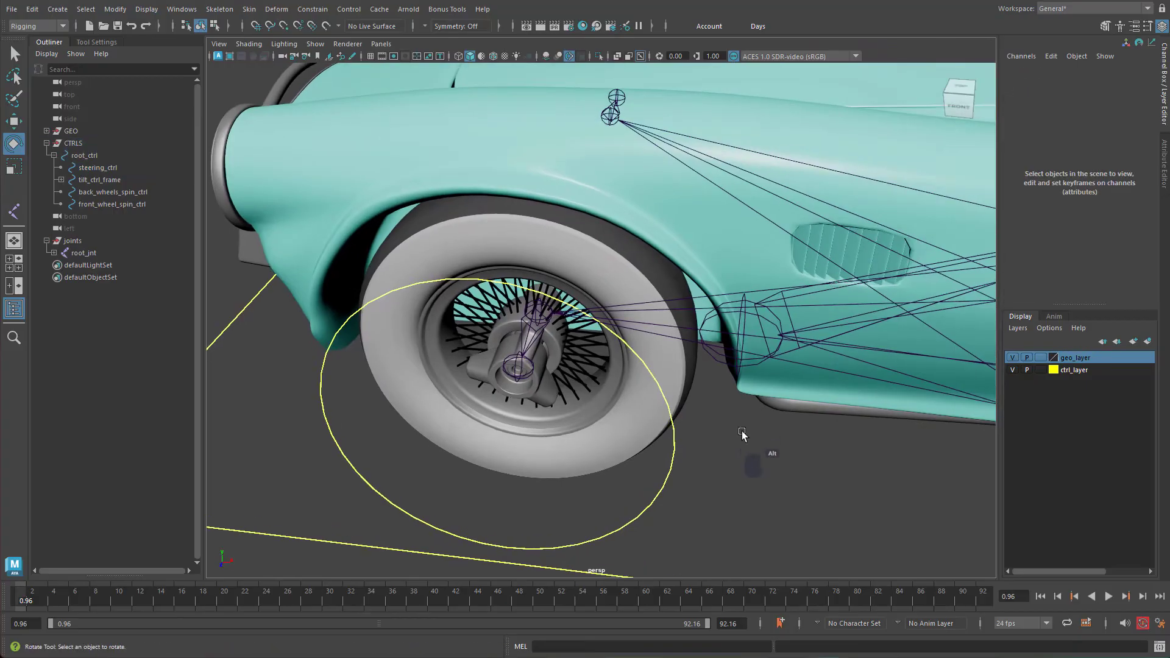
left_click(669, 468)
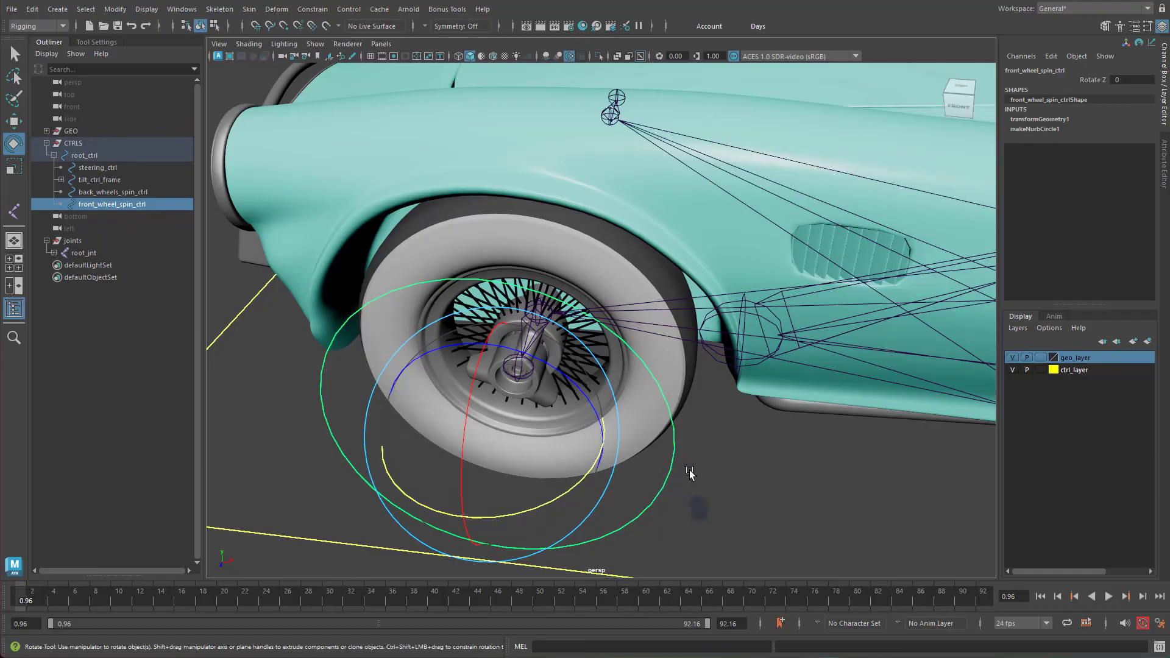
left_click(731, 497)
Step: Select left_front_wheel_spin_jnt, right_front_wheel_spin_jnt and front_wheel_spin_ctrl together, adding the control last
left_click(525, 373)
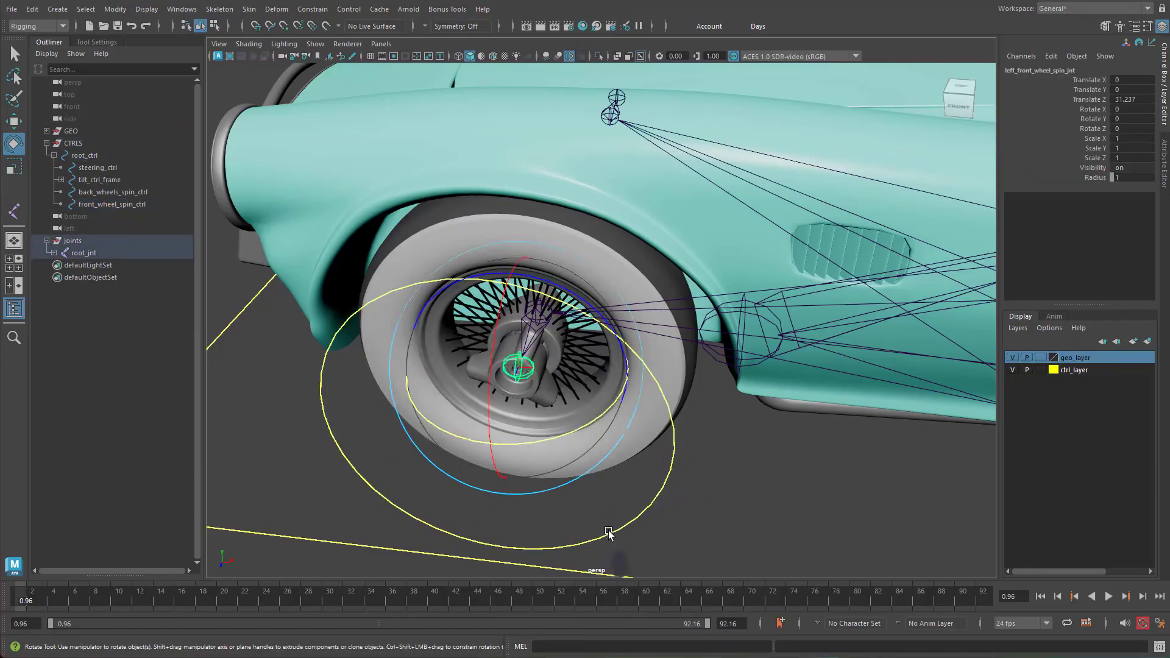
left_click_drag(768, 470, 745, 483, "alt")
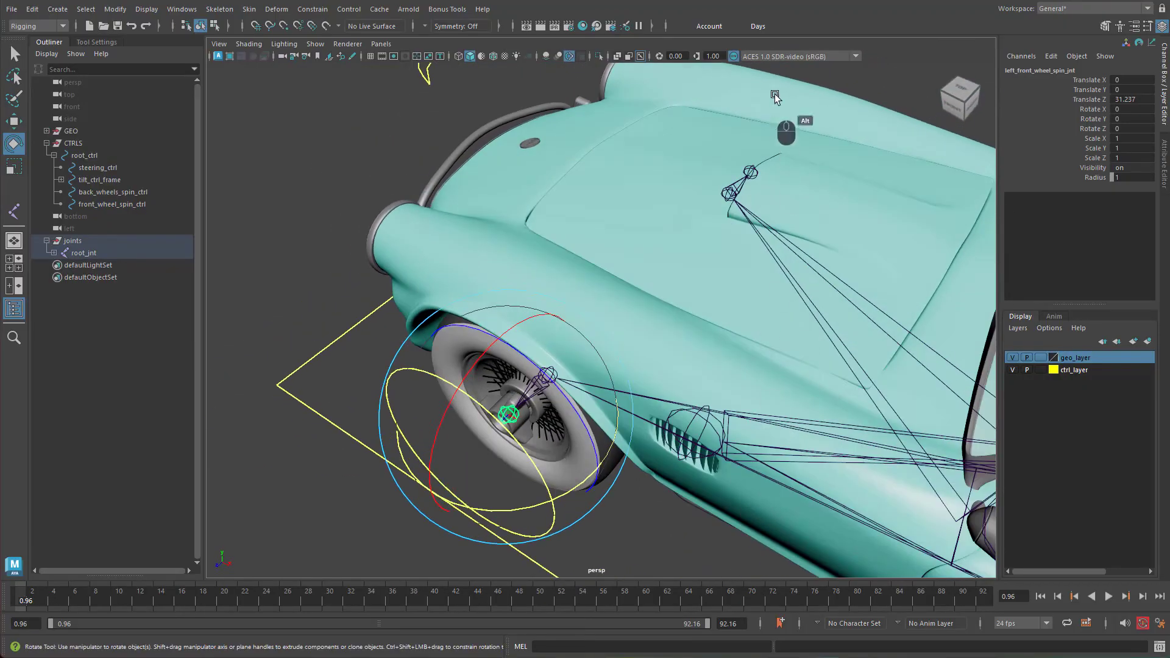
left_click_drag(775, 97, 766, 166, "alt")
left_click(769, 166, "shift")
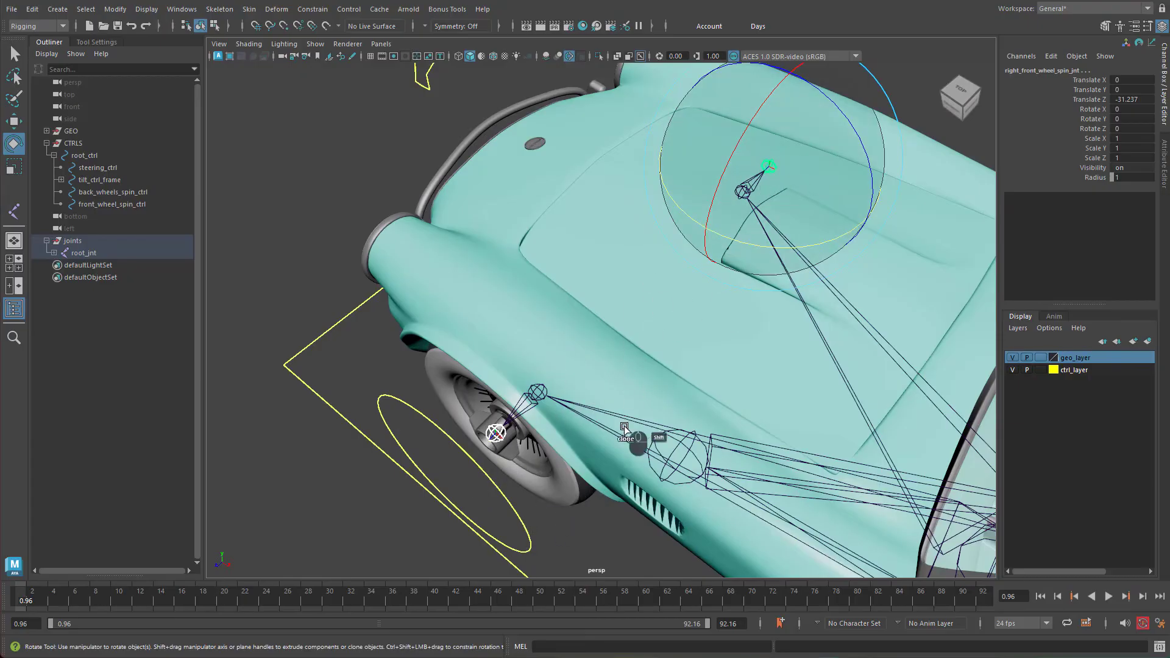
left_click(522, 523)
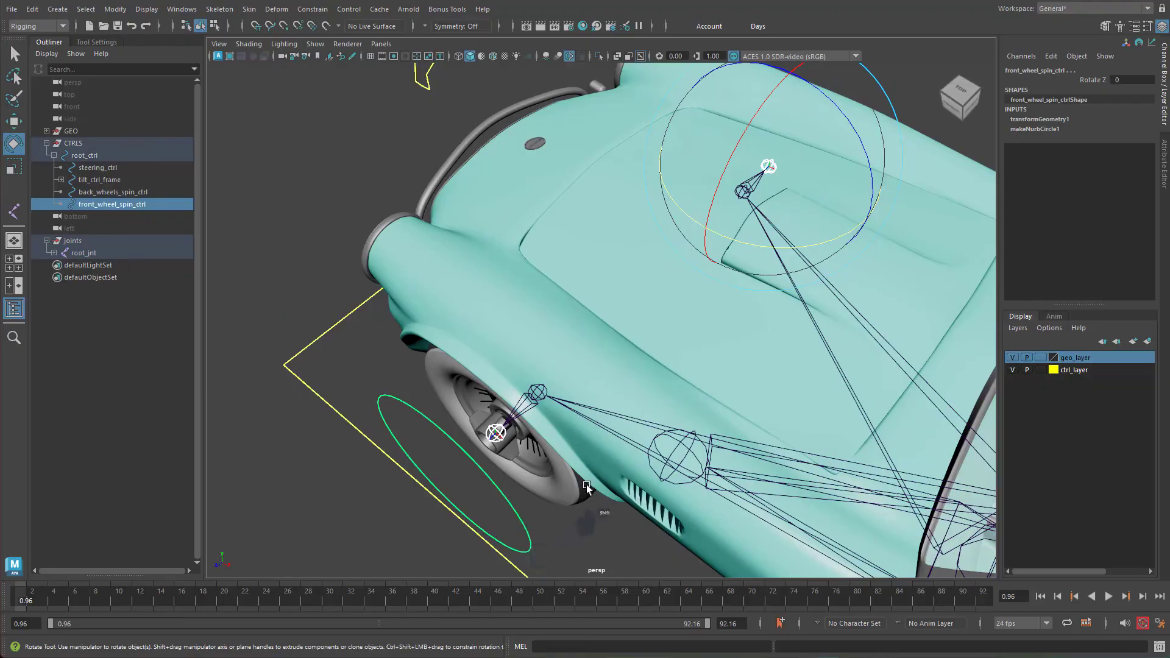
left_click_drag(634, 509, 646, 493, "alt")
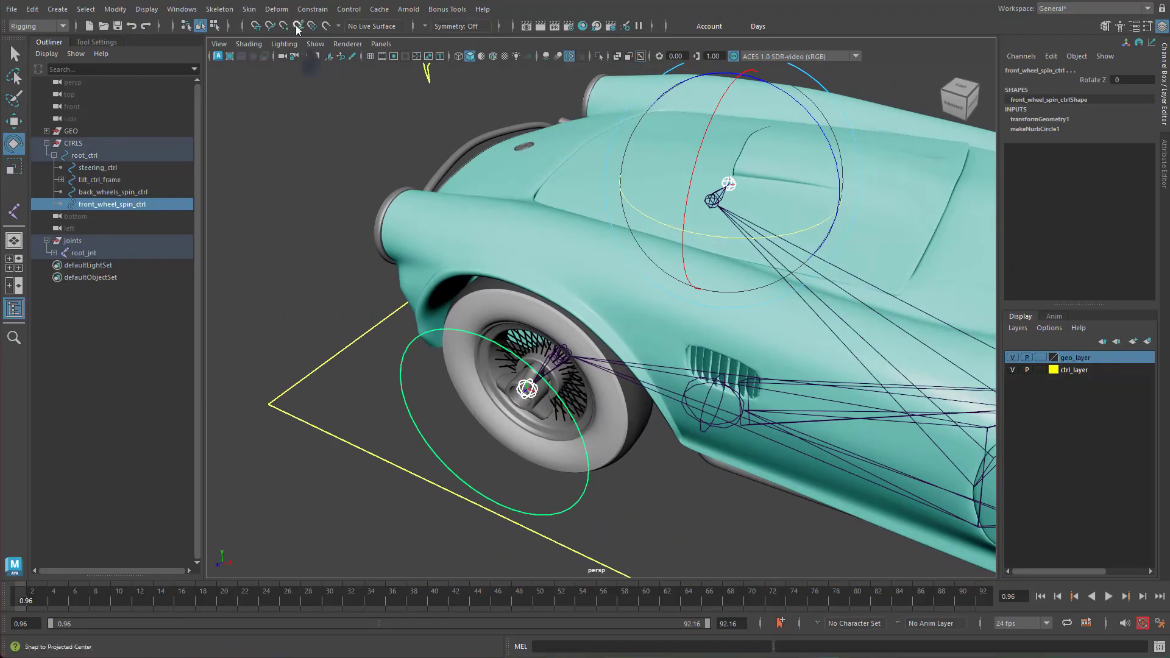
Step: Open the Node Editor and add the selected control and both front spin joints to the graph
left_click(182, 10)
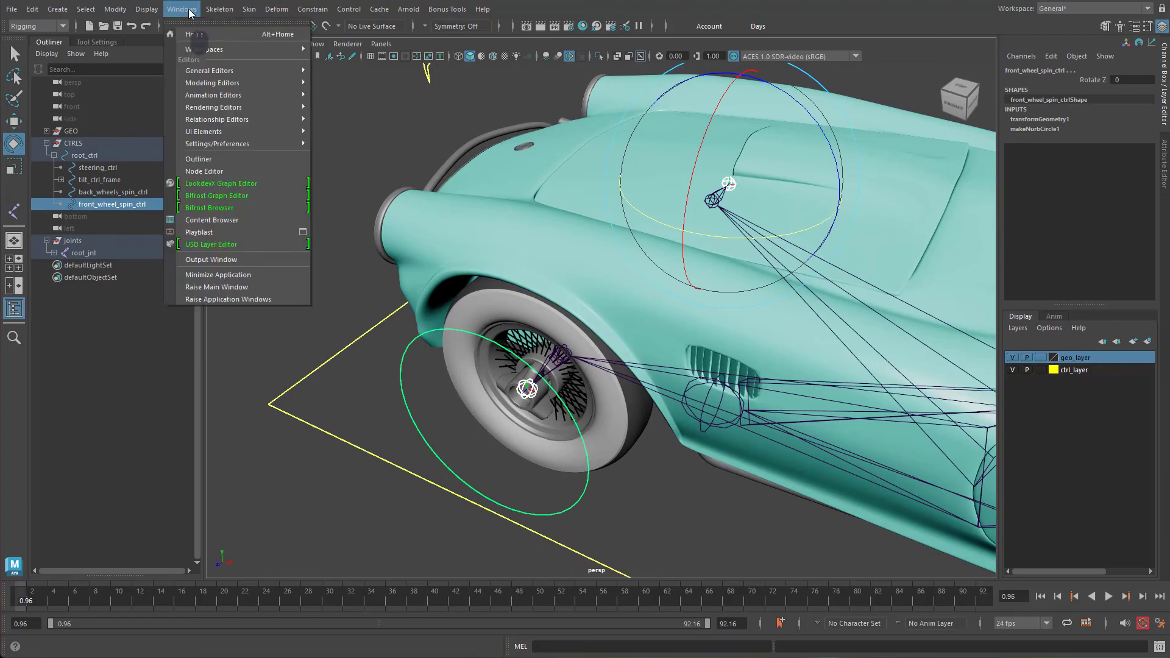
left_click(205, 171)
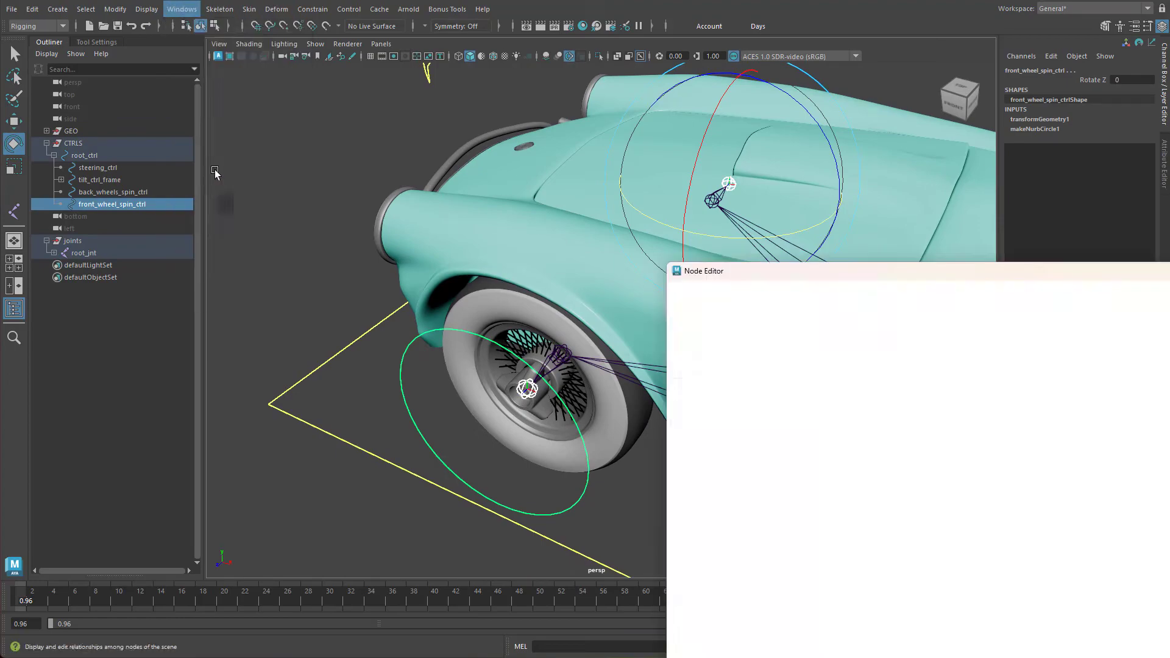
left_click_drag(903, 278, 748, 119)
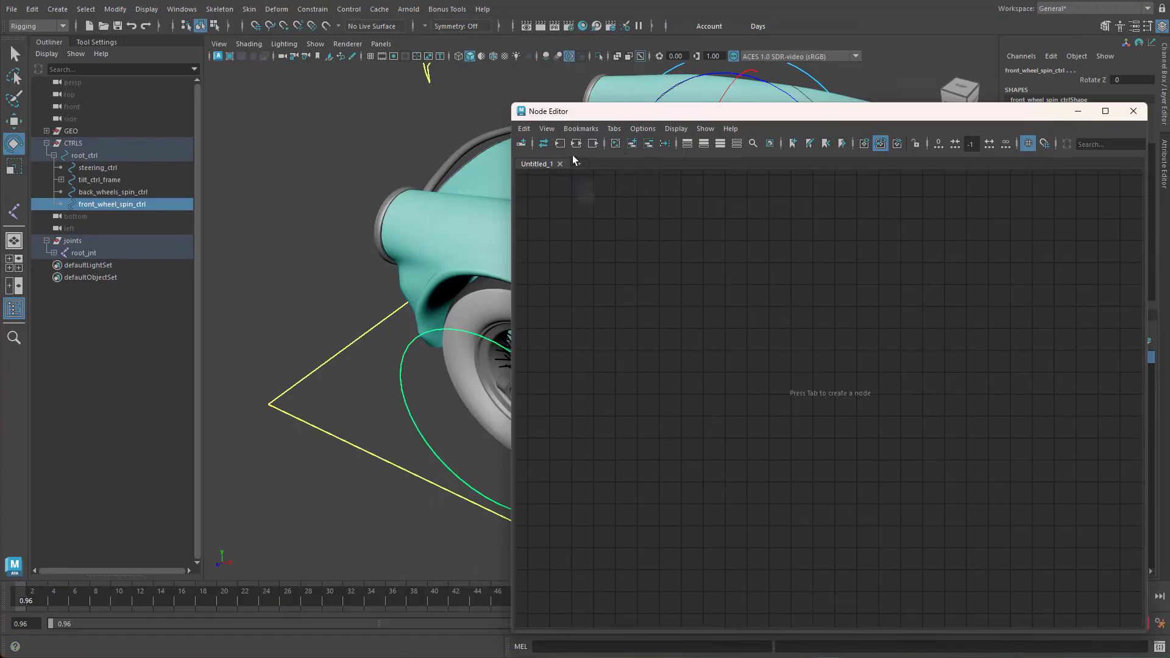
left_click(632, 145)
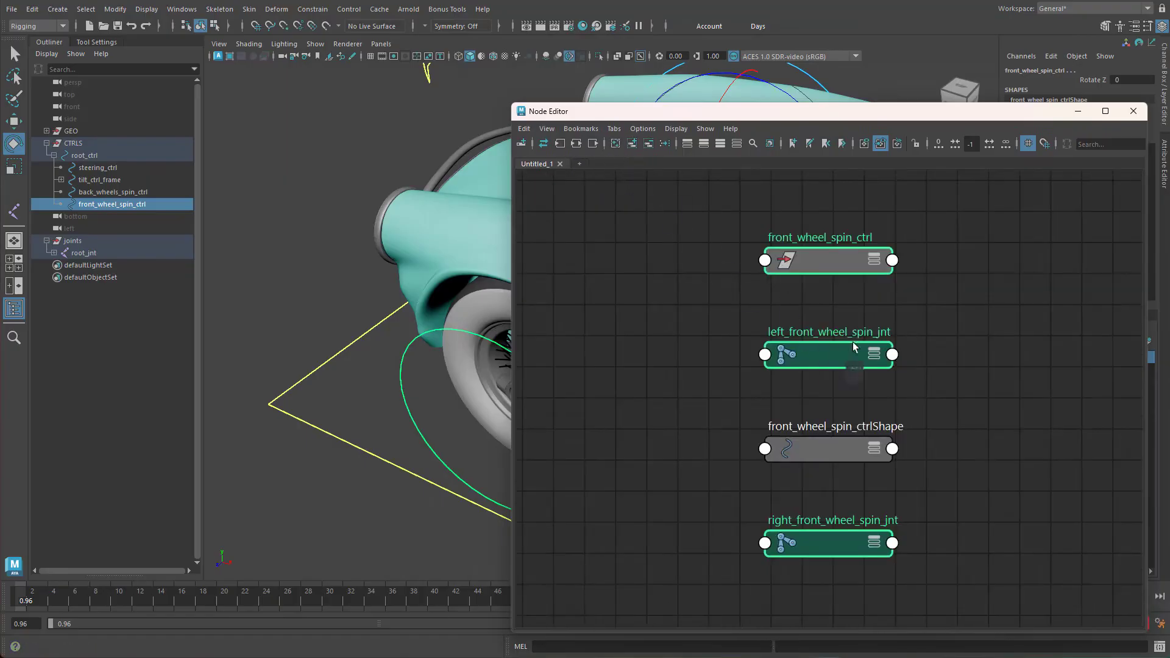
right_click_drag(1000, 370, 963, 371, "alt")
middle_click_drag(964, 371, 1026, 379, "alt")
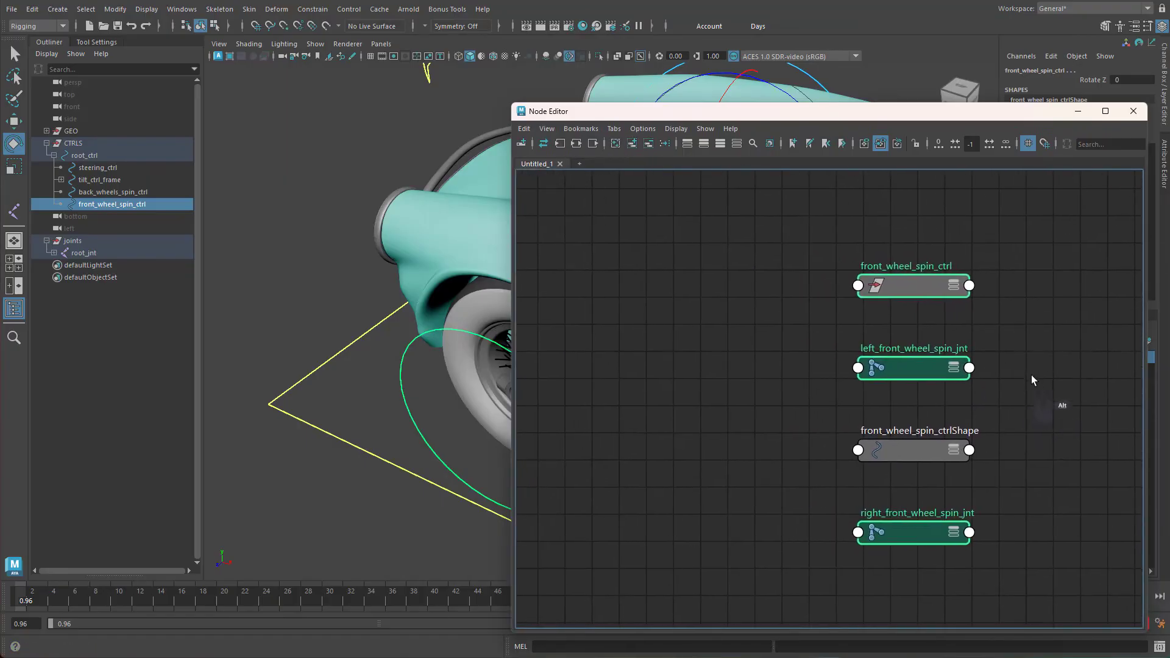
Step: Arrange the graph with front_wheel_spin_ctrl left of the two stacked spin joints and its shape node set aside
left_click(1031, 375)
left_click_drag(926, 273, 635, 316)
left_click_drag(894, 366, 829, 267)
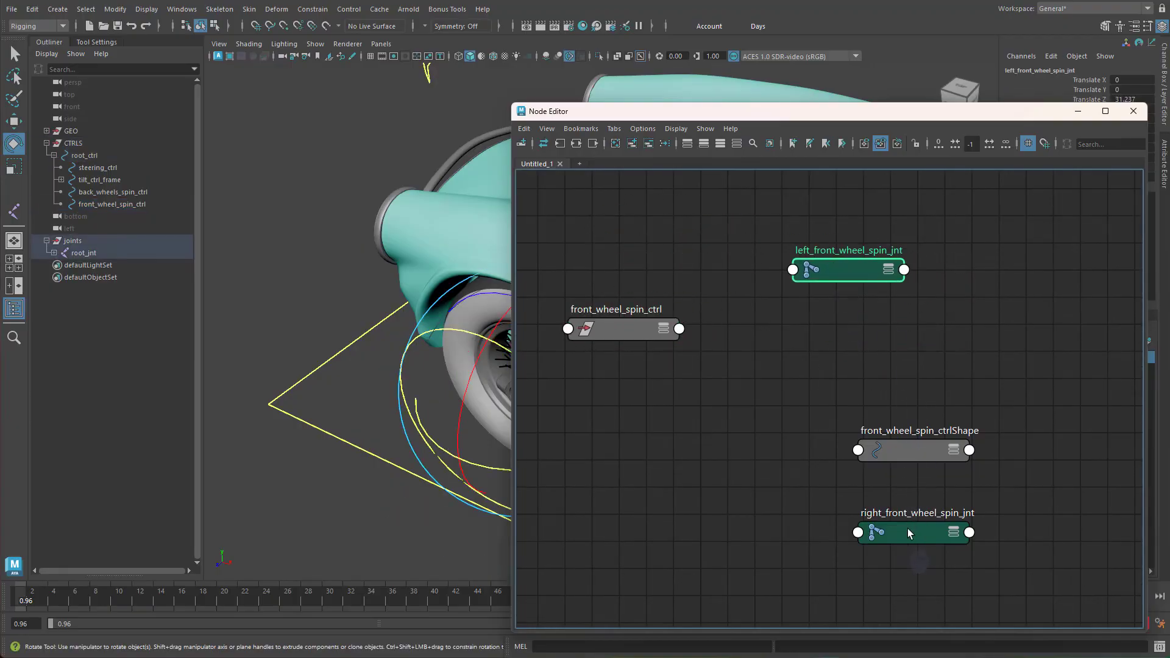
left_click_drag(908, 530, 838, 384)
left_click_drag(913, 448, 1002, 535)
middle_click_drag(853, 431, 955, 511, "alt")
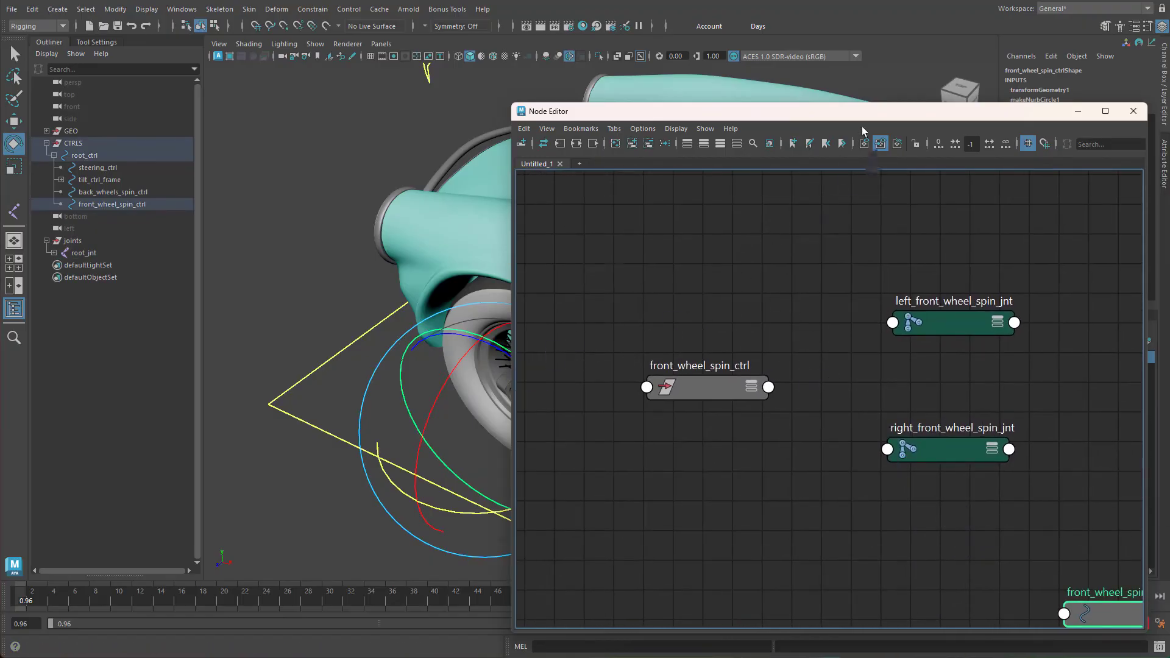
left_click_drag(869, 118, 964, 175)
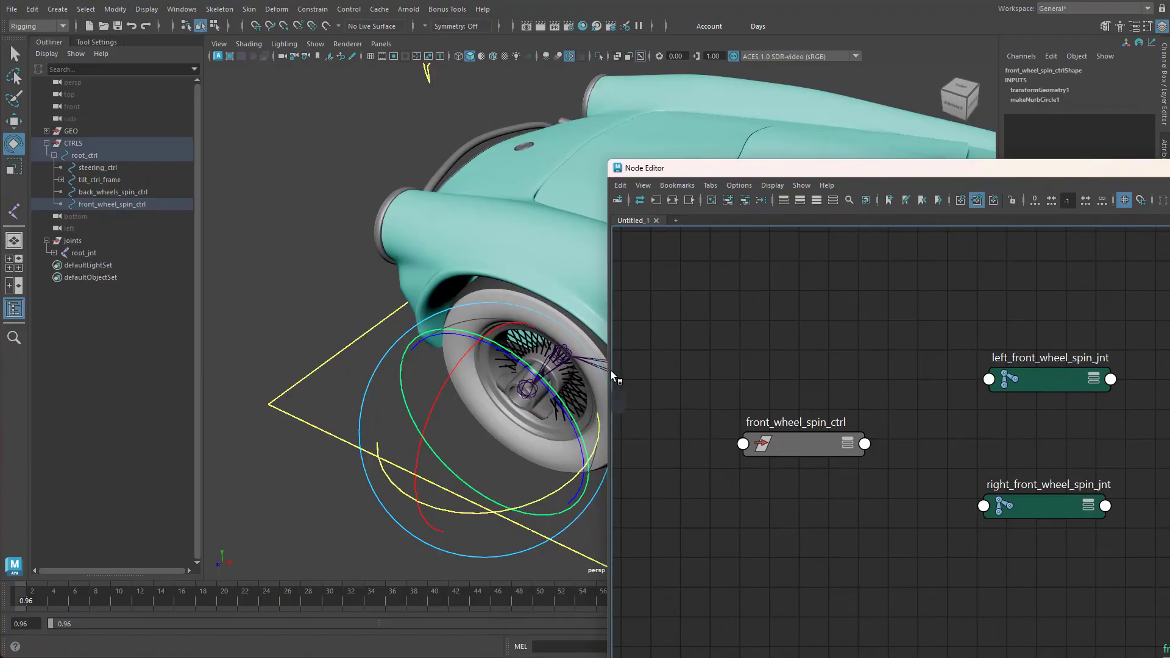
Step: Test-rotate left_front_wheel_spin_jnt around Z to 115.737 to check its spin axis
left_click(804, 442)
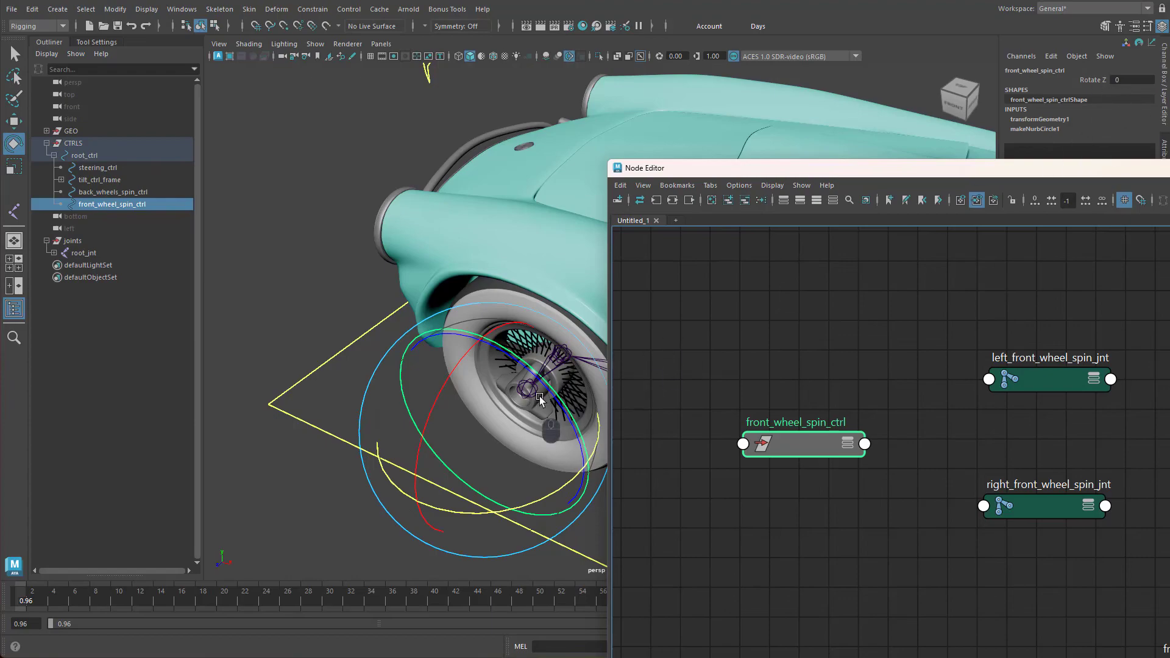
key("q")
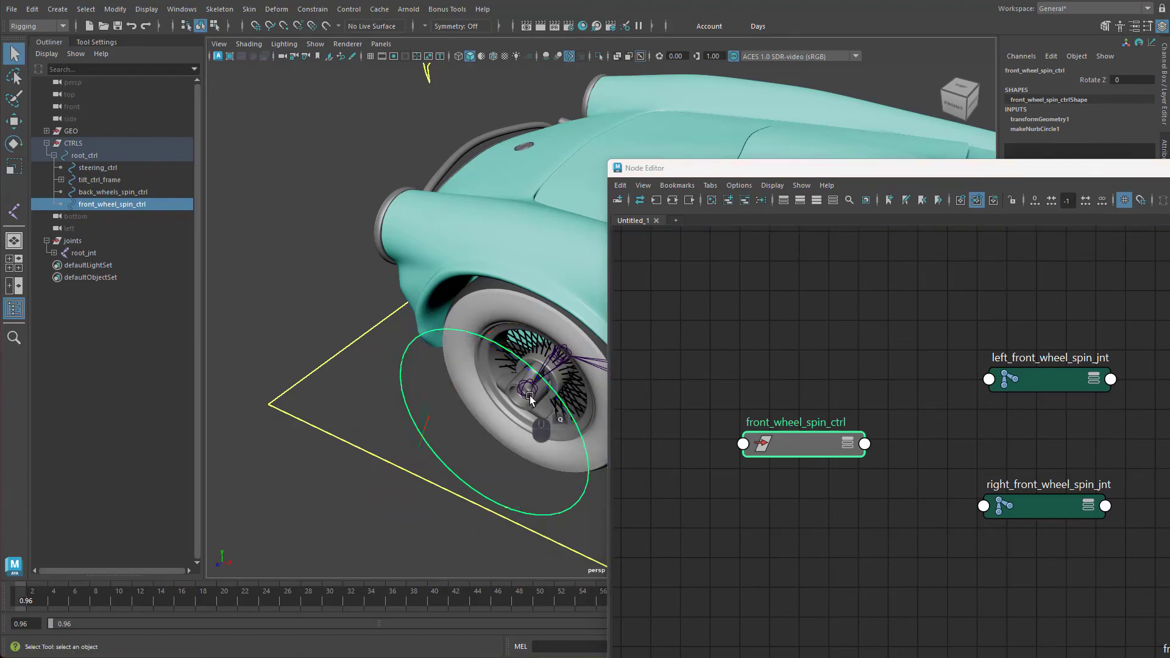
left_click(529, 395)
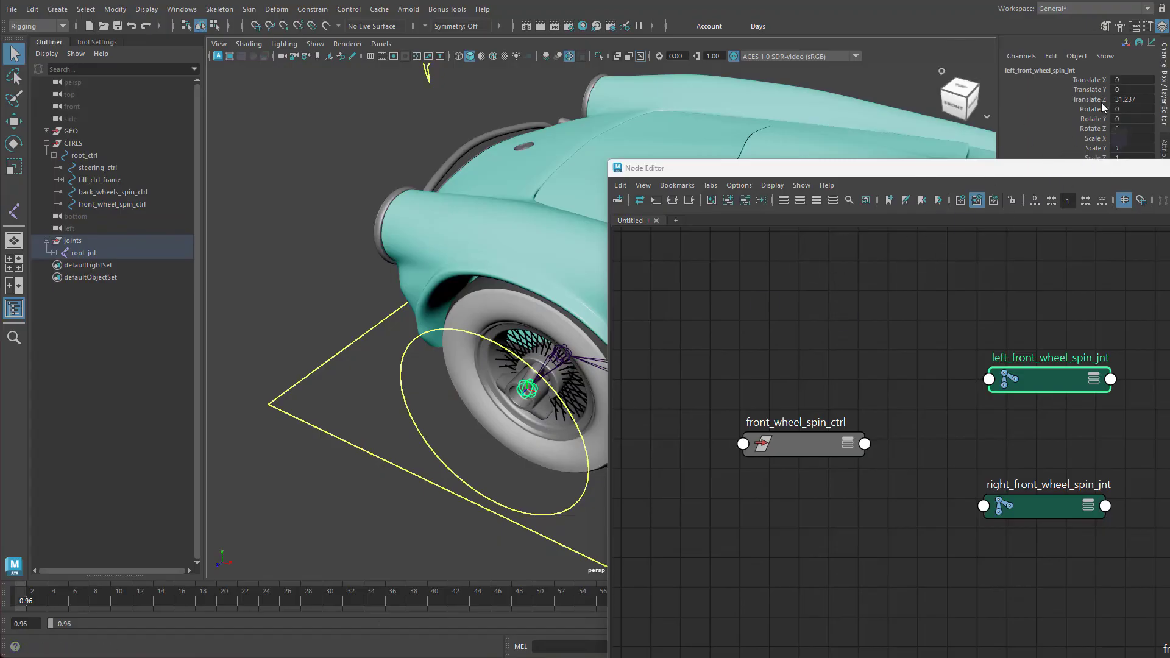
left_click_drag(1056, 170, 991, 235)
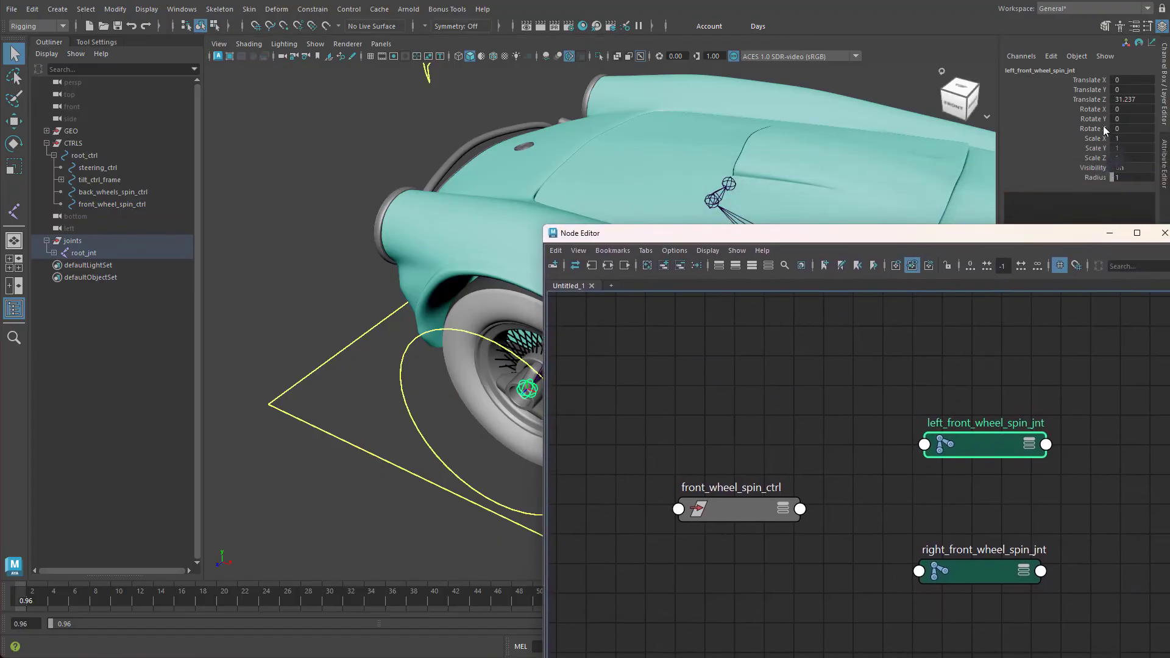
left_click(1093, 129)
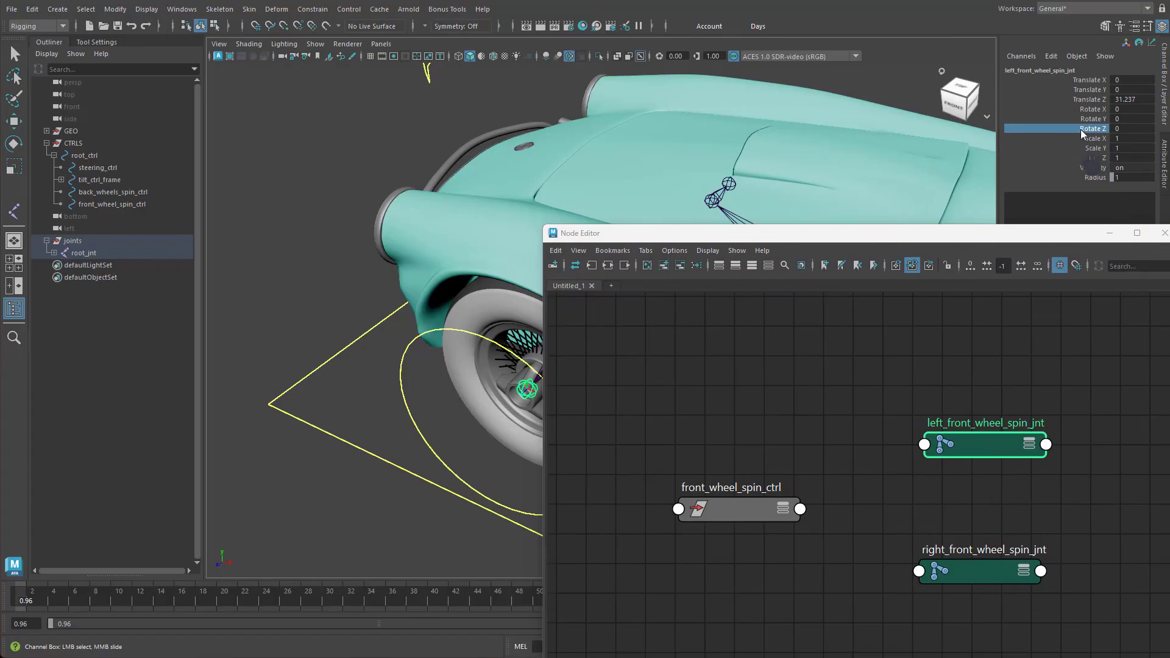
middle_click_drag(851, 178, 914, 175)
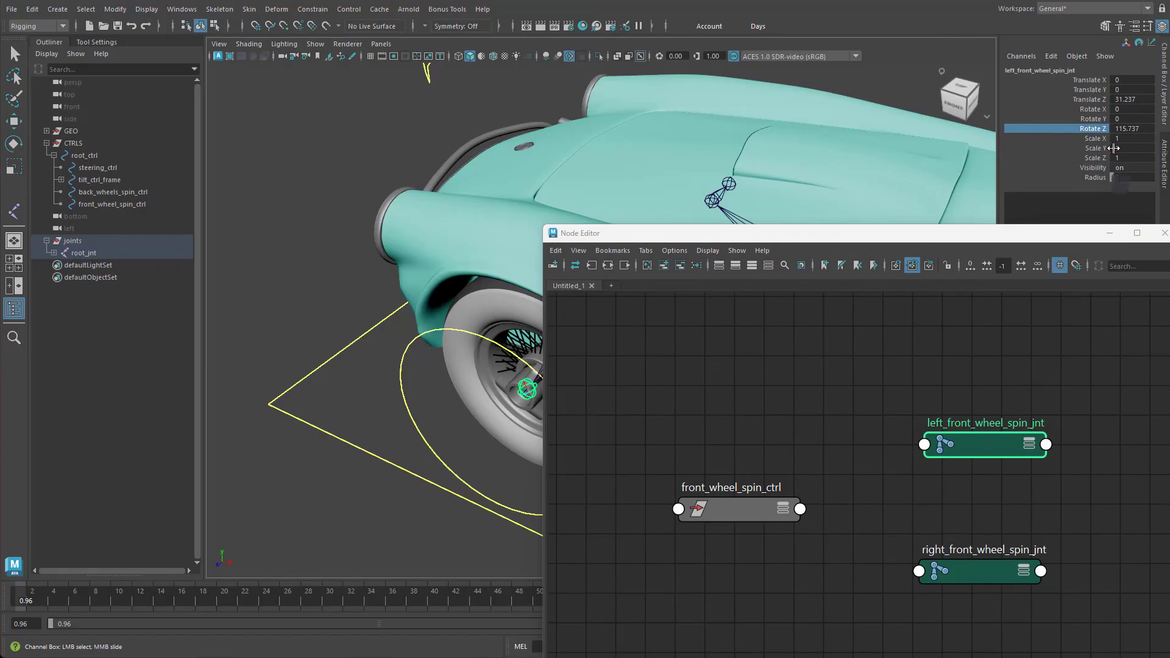
Step: Connect the Rotate Z output of front_wheel_spin_ctrl to the Rotate Z input of left_front_wheel_spin_jnt
left_click(801, 510)
mouse_move(857, 628)
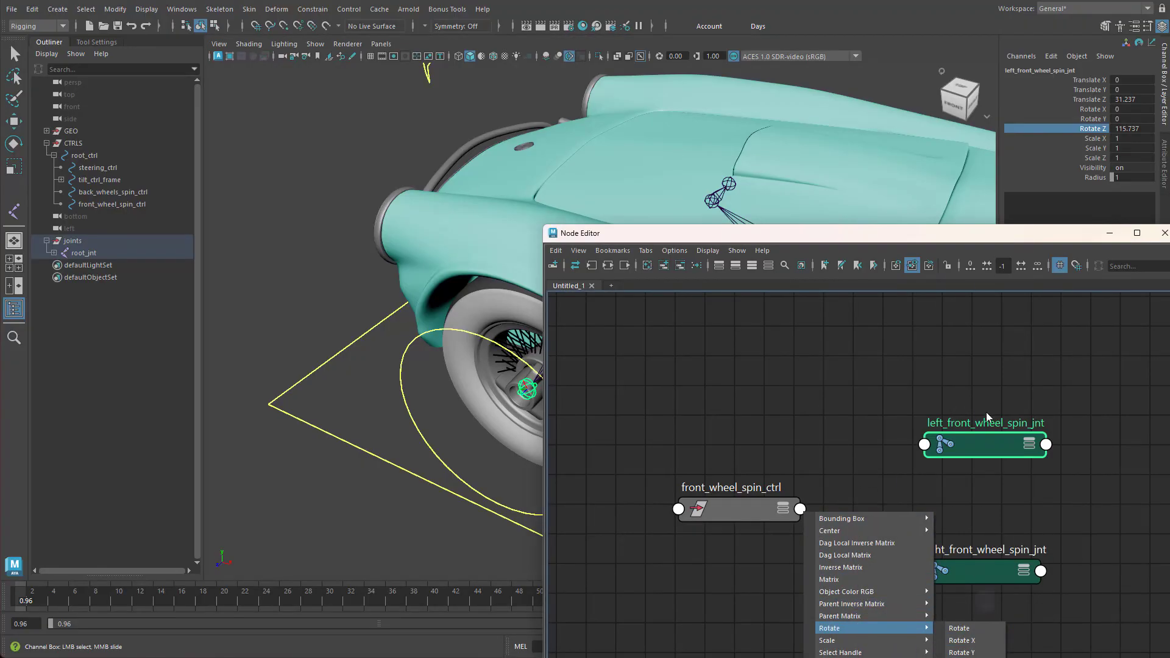
left_click(953, 236)
left_click_drag(955, 235, 927, 124)
left_click(767, 401)
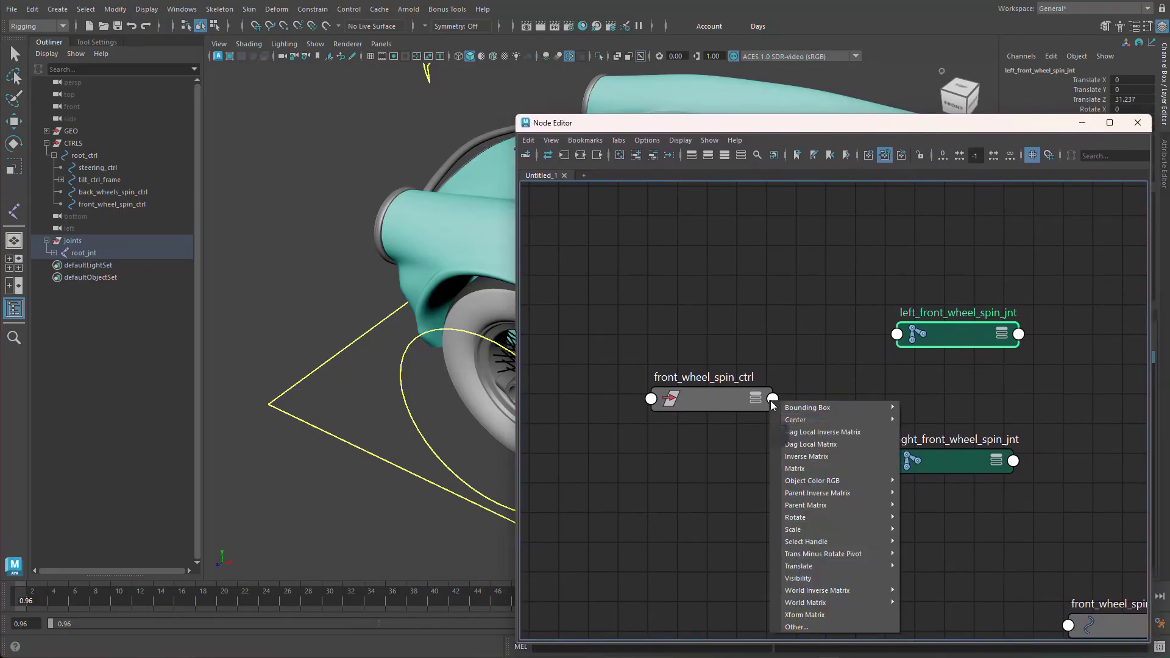
mouse_move(886, 519)
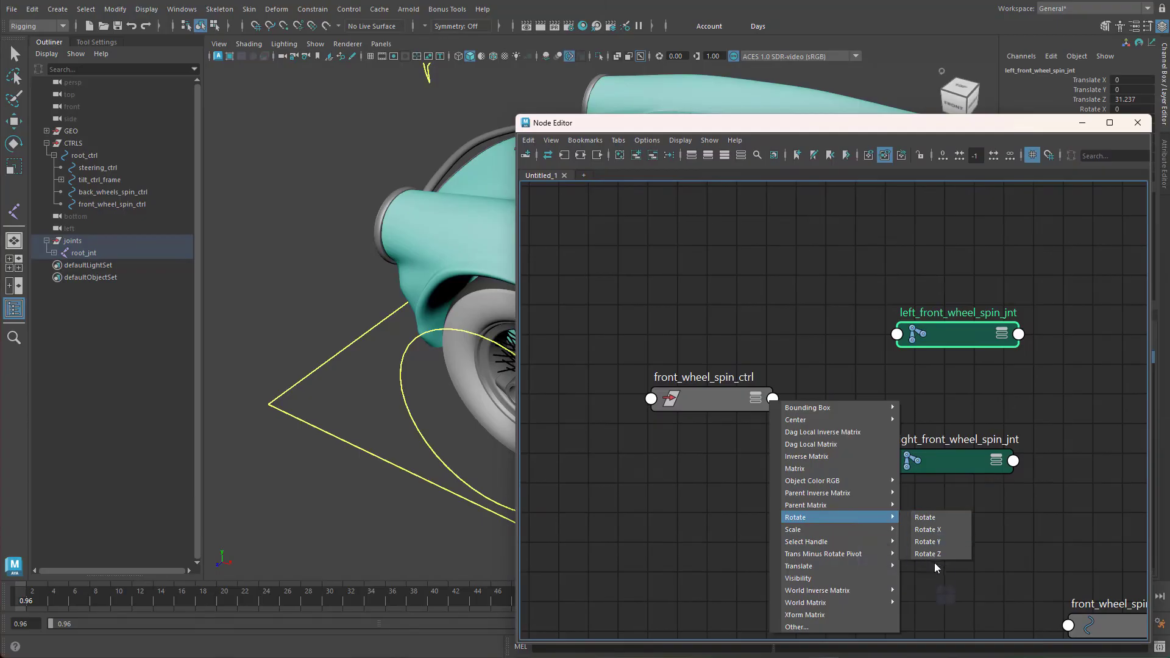
left_click(935, 556)
left_click(898, 334)
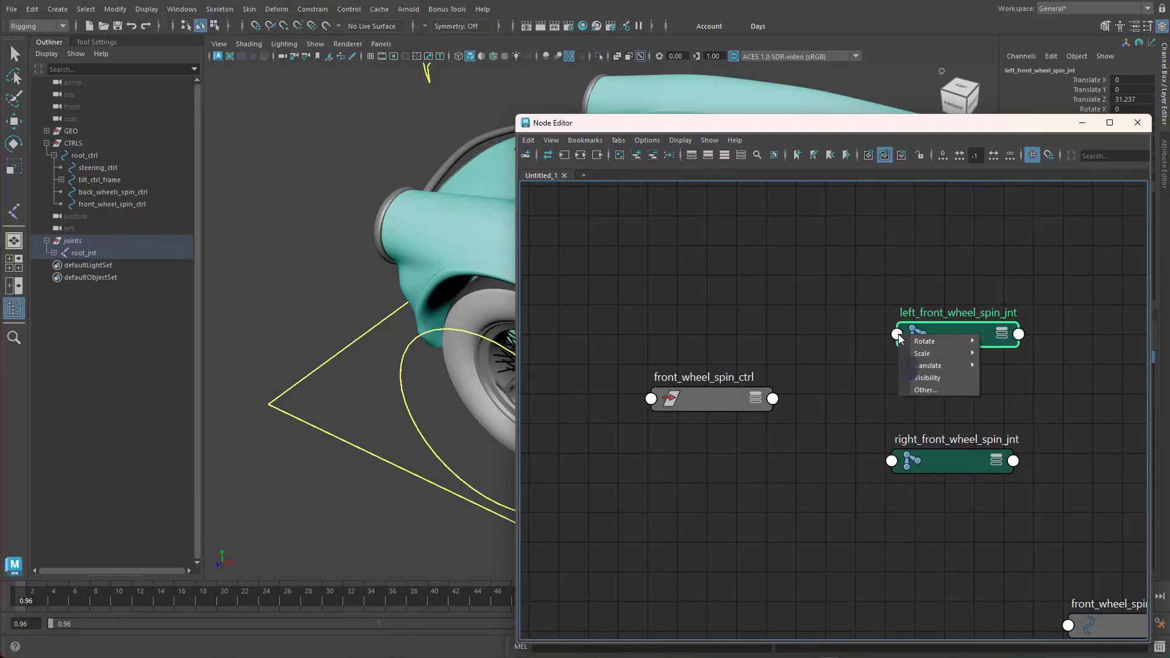
mouse_move(944, 339)
left_click(1031, 368)
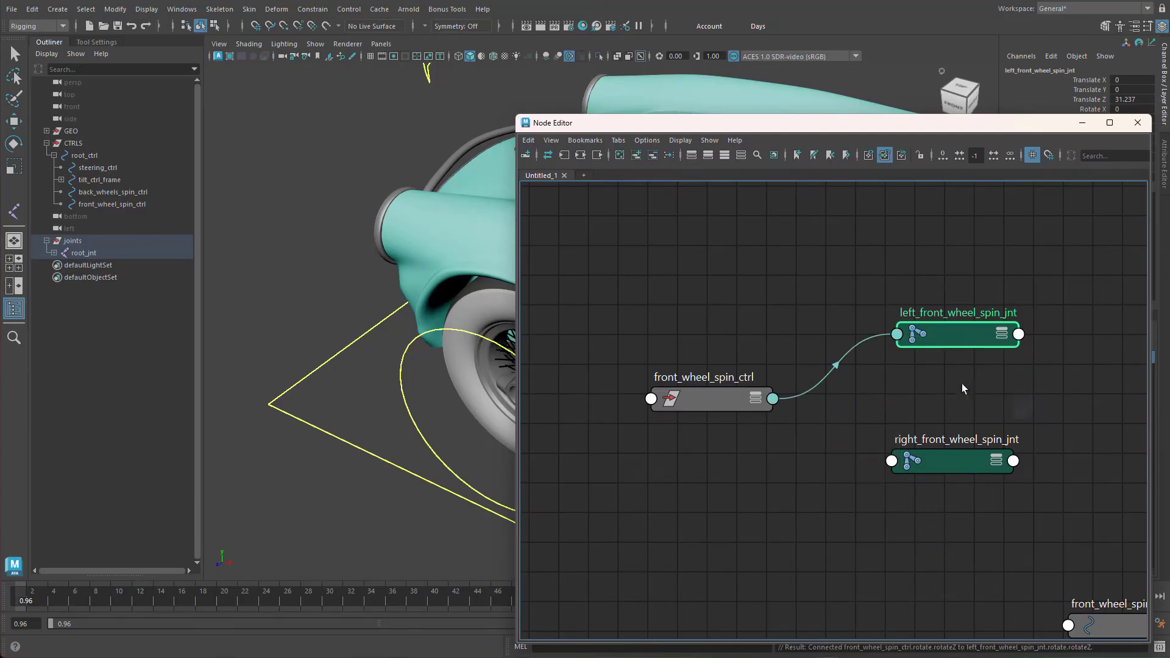
Step: Connect the Rotate Z output of front_wheel_spin_ctrl to the Rotate Z input of right_front_wheel_spin_jnt and close the Node Editor
left_click(778, 401)
left_click(761, 419)
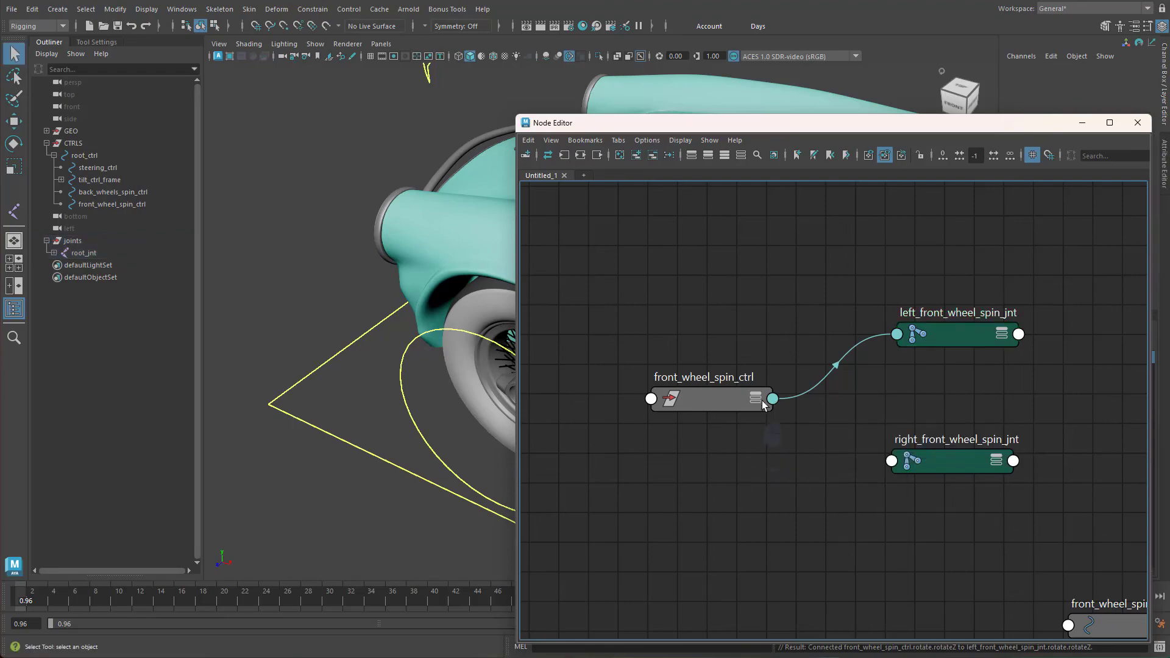
left_click(760, 400)
left_click(756, 400)
left_click_drag(741, 401, 724, 356)
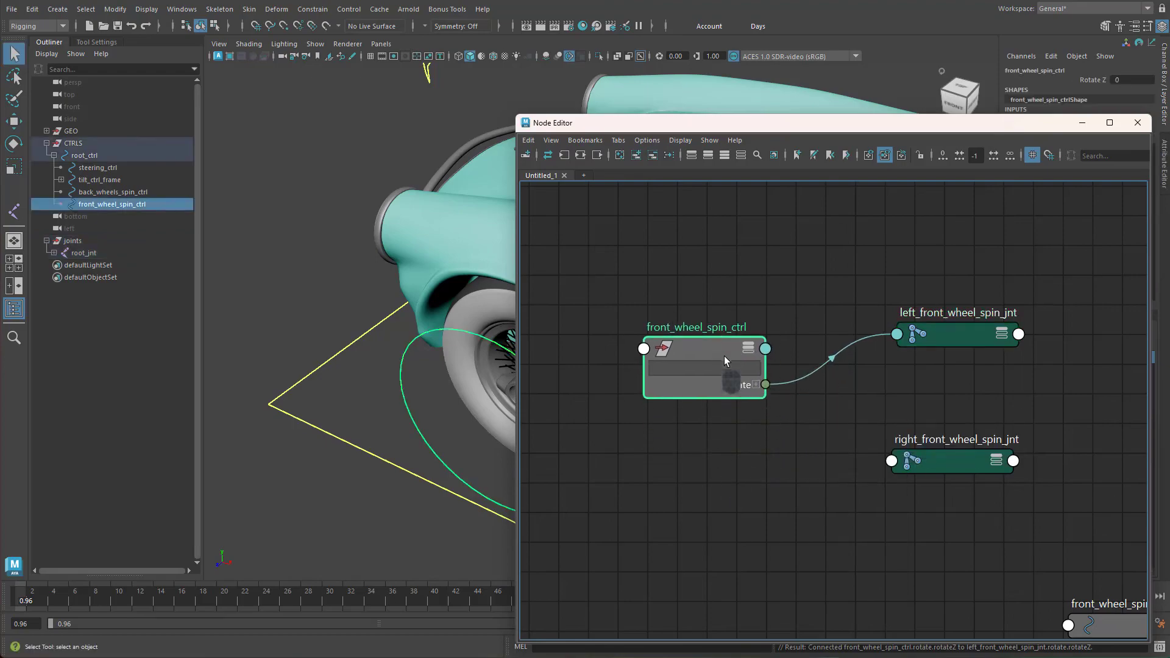
left_click(755, 386)
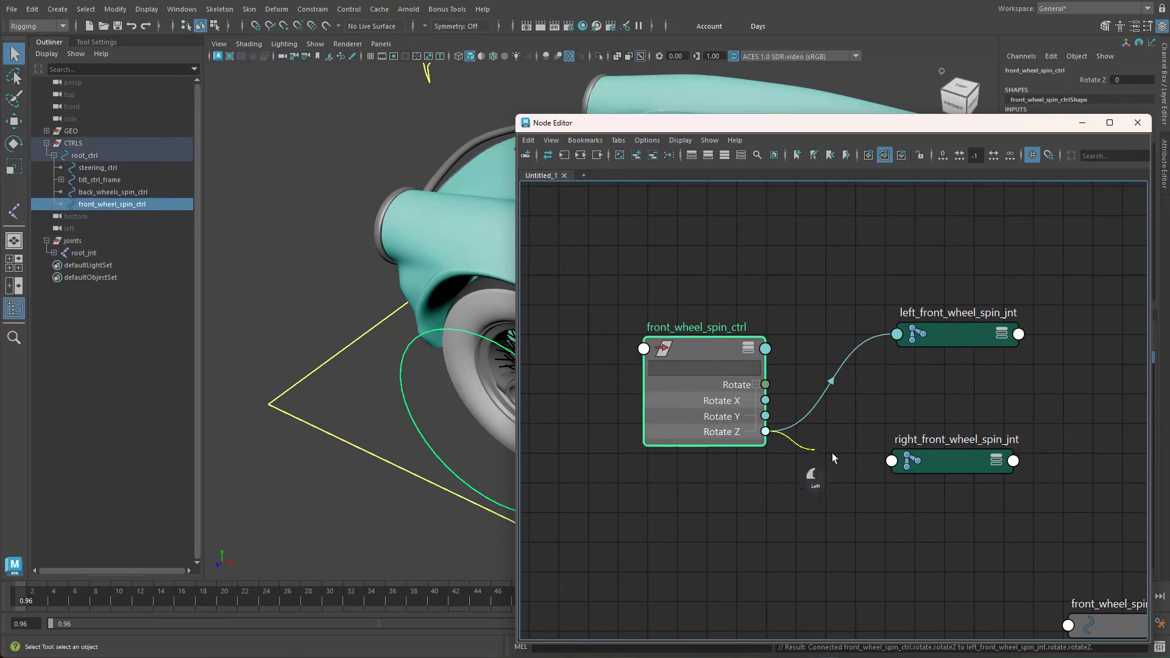
left_click_drag(894, 461, 894, 461)
mouse_move(975, 467)
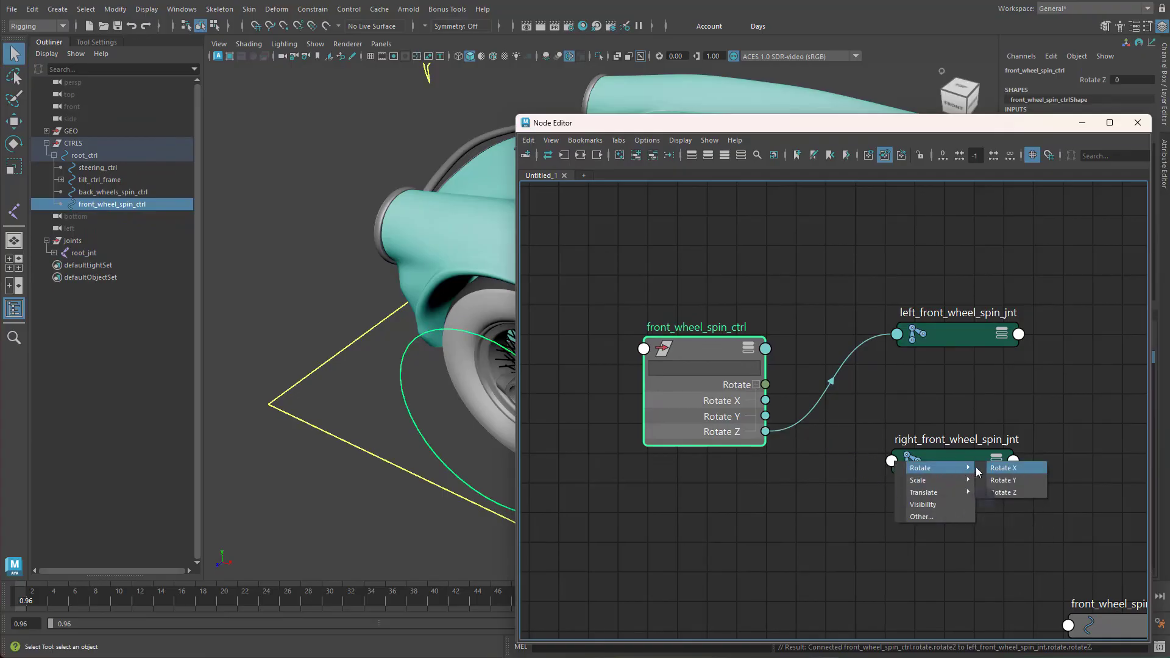
left_click(1022, 491)
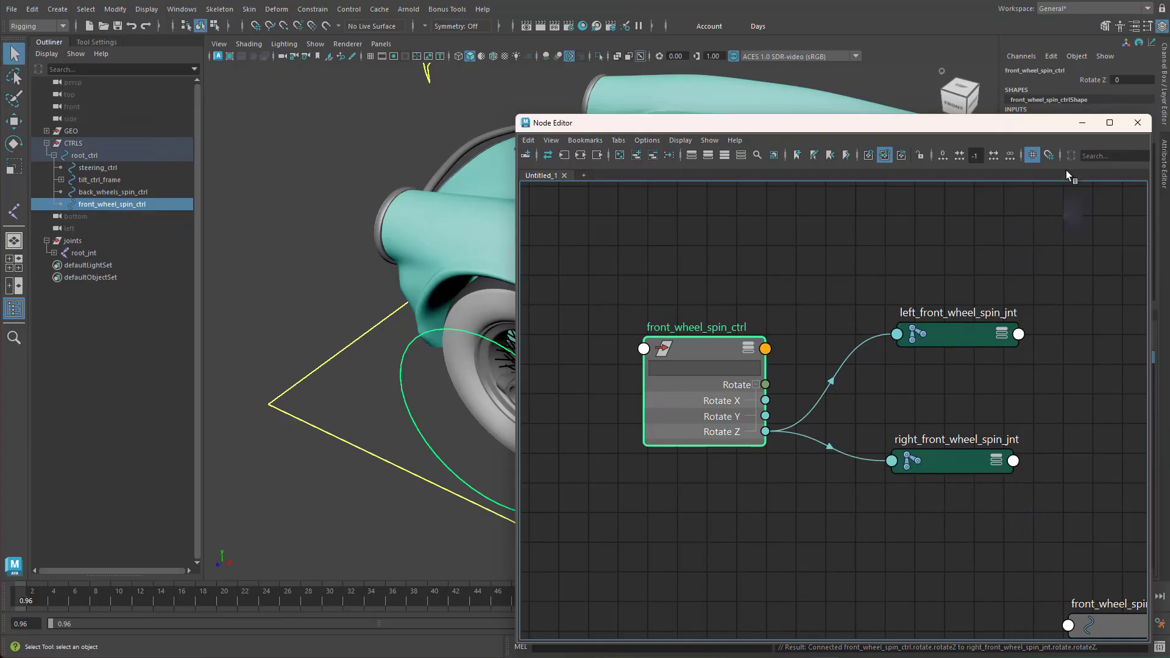
left_click(1137, 124)
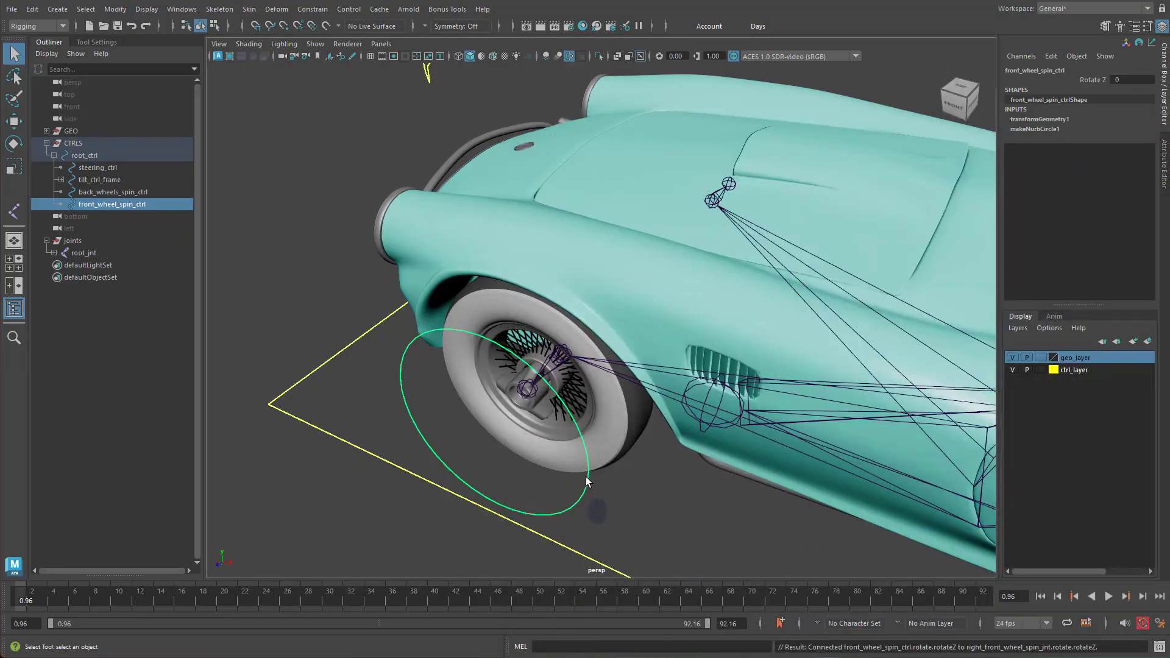
Step: Test-rotate front_wheel_spin_ctrl around Z to 9.127 and check both front wheels
key("e")
left_click_drag(589, 480, 517, 396)
scroll(530, 429, "down", 4)
left_click_drag(547, 440, 814, 451, "alt")
left_click_drag(741, 197, 686, 176)
left_click_drag(783, 279, 544, 287, "alt")
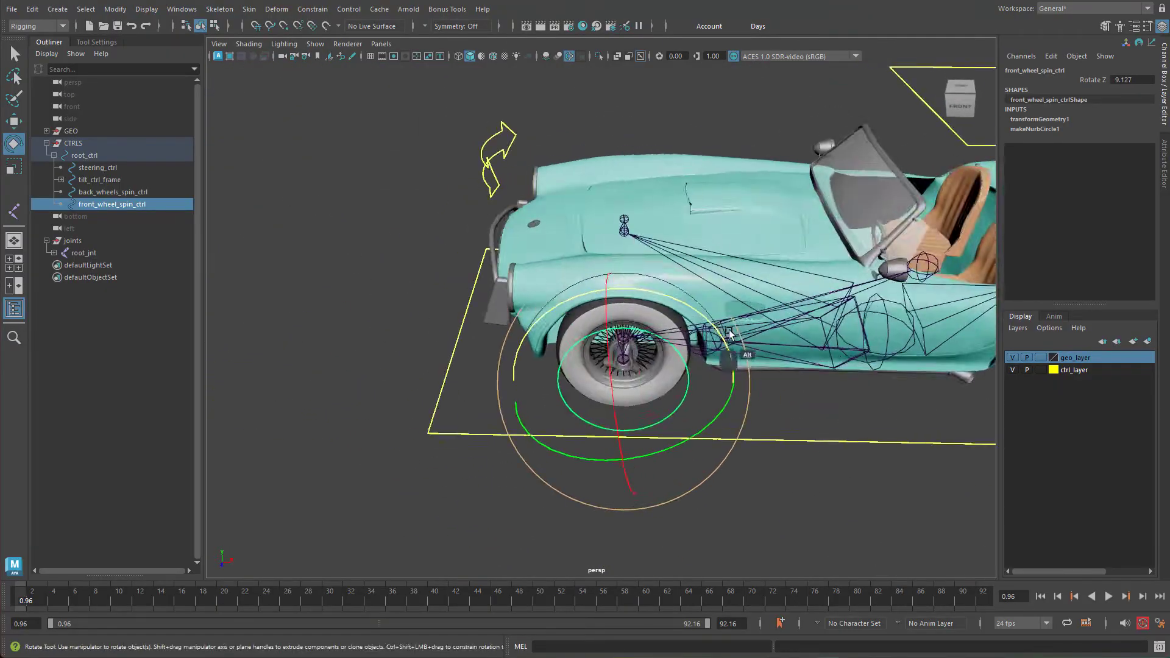
Step: Select back_wheels_spin_ctrl and back_axel_jnt and load them into a cleared Node Editor graph
right_click_drag(730, 332, 653, 364, "alt")
middle_click_drag(664, 365, 448, 360, "alt")
right_click_drag(549, 359, 703, 357, "alt")
middle_click_drag(700, 357, 491, 354, "alt")
right_click_drag(524, 353, 775, 345, "alt")
left_click_drag(774, 344, 587, 369, "alt")
middle_click_drag(586, 369, 639, 375, "alt")
right_click_drag(638, 375, 689, 382, "alt")
left_click_drag(688, 383, 670, 394, "alt")
middle_click_drag(669, 393, 679, 418, "alt")
right_click_drag(679, 418, 715, 419, "alt")
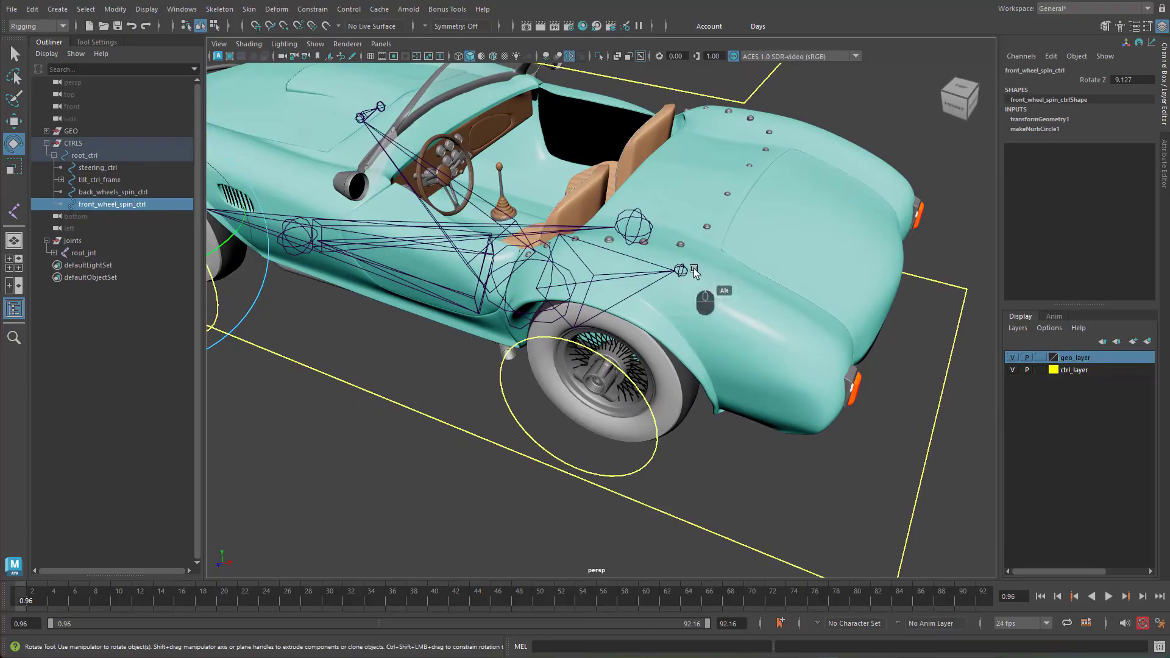
left_click(657, 447)
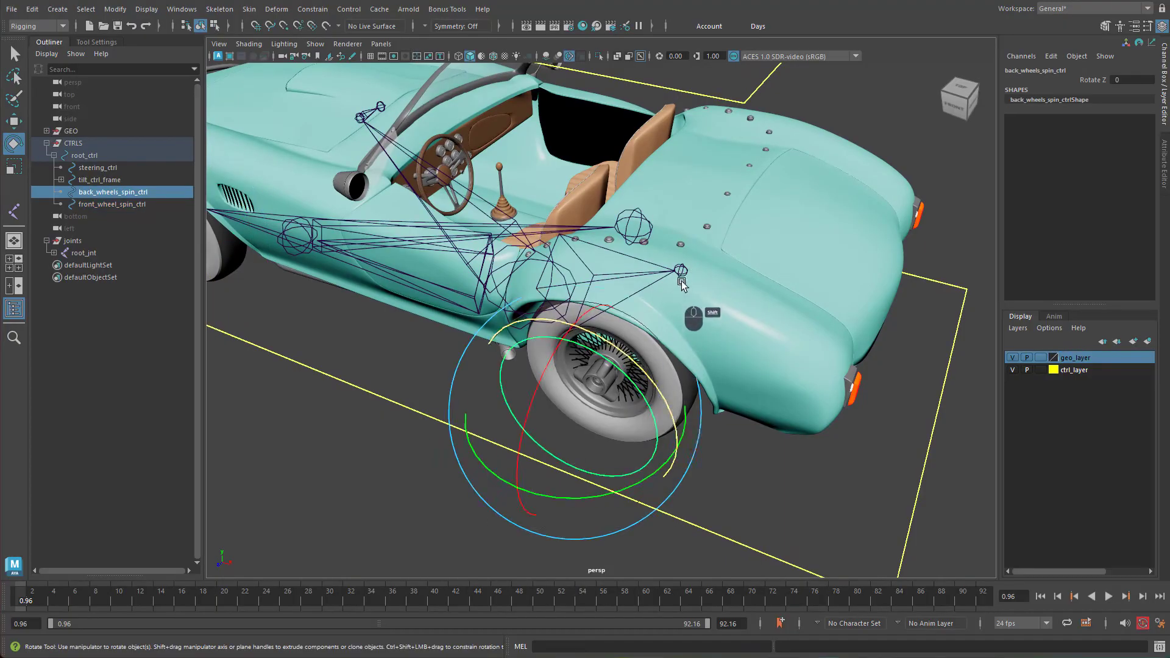
left_click(681, 271, "shift")
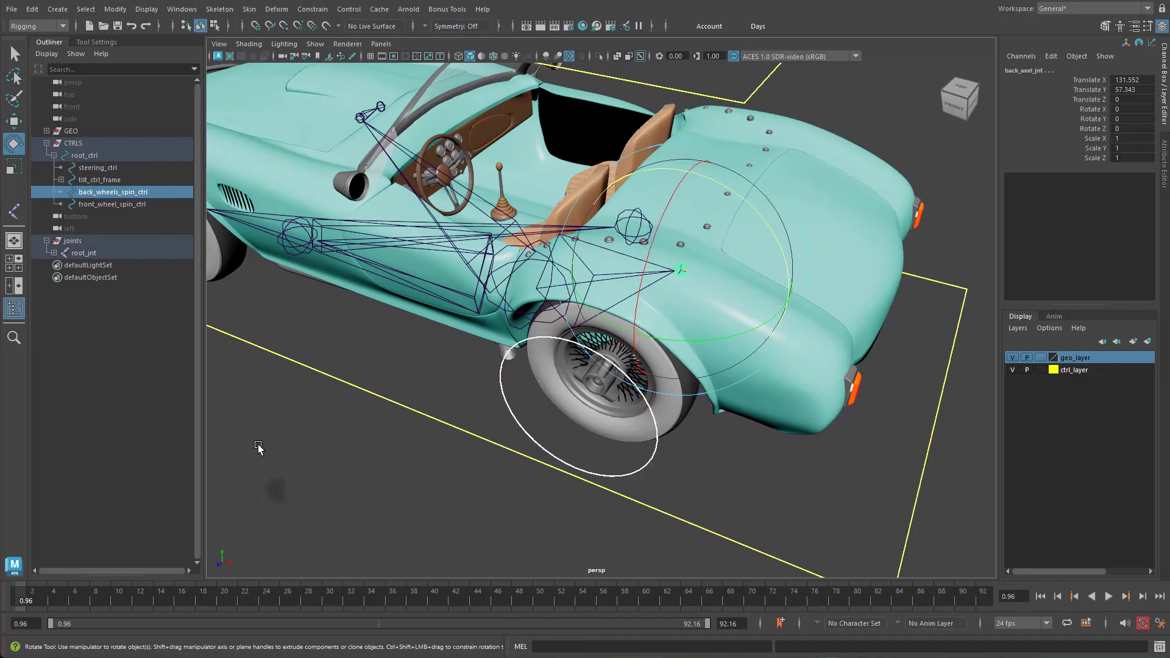
left_click(182, 9)
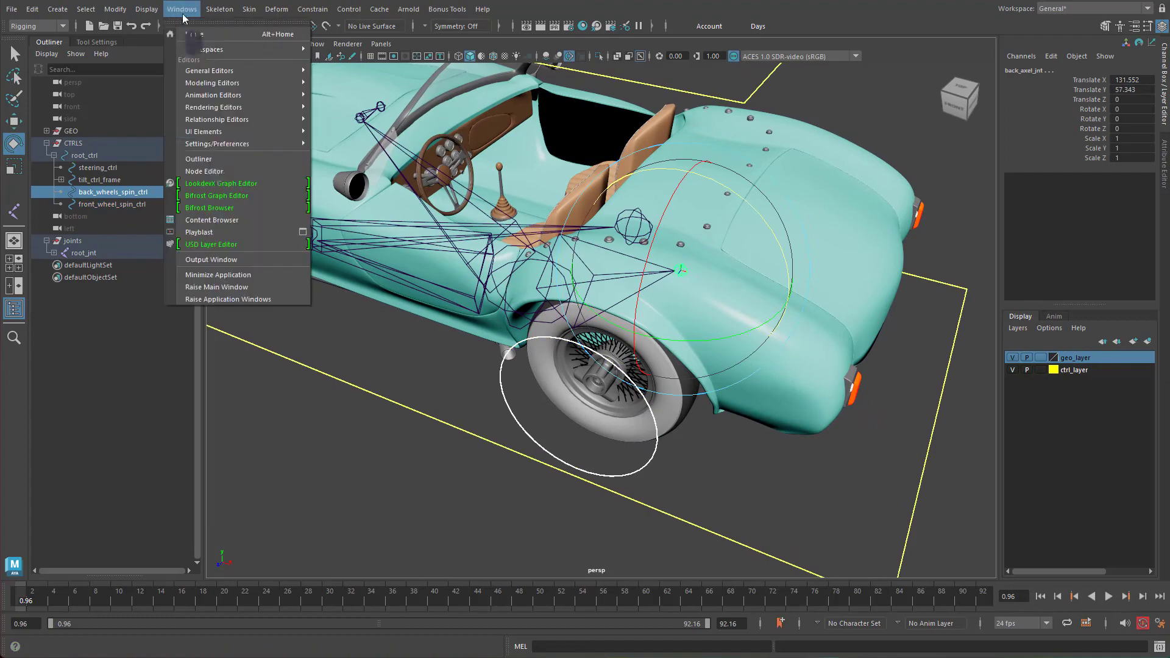
left_click(205, 172)
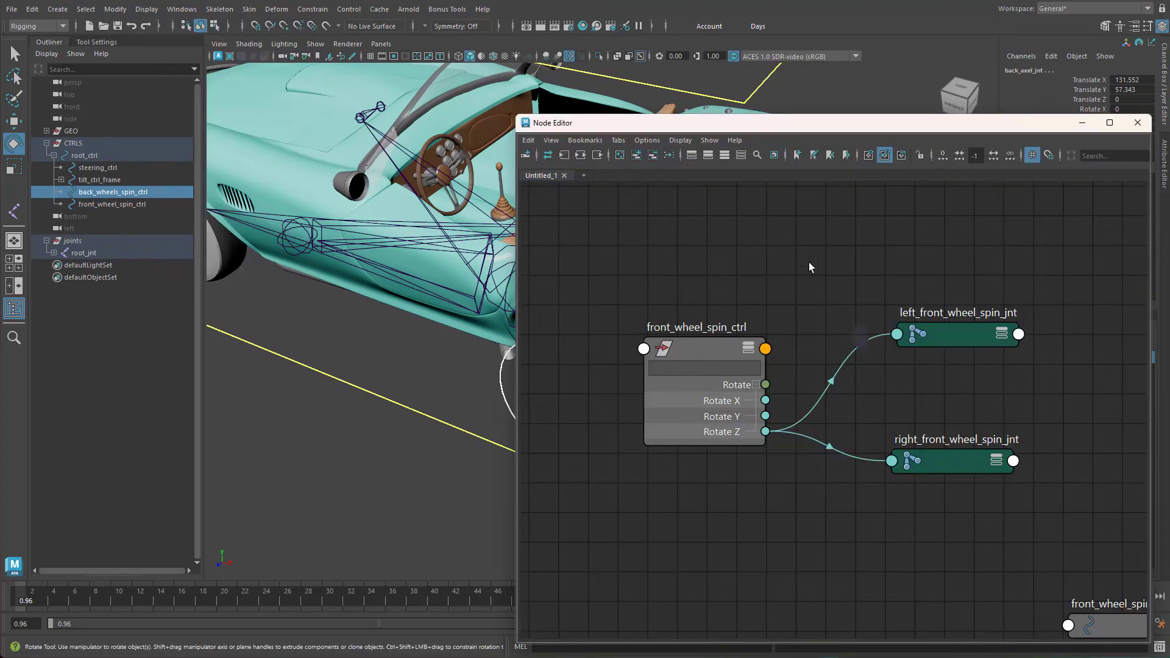
left_click(620, 155)
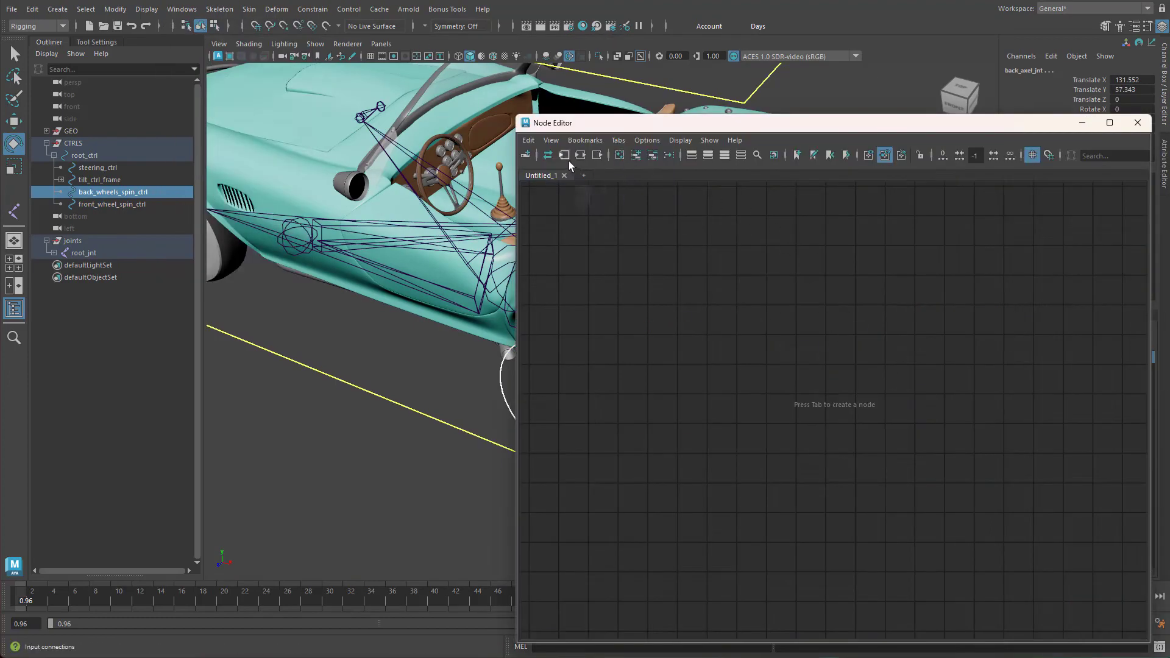
left_click(636, 155)
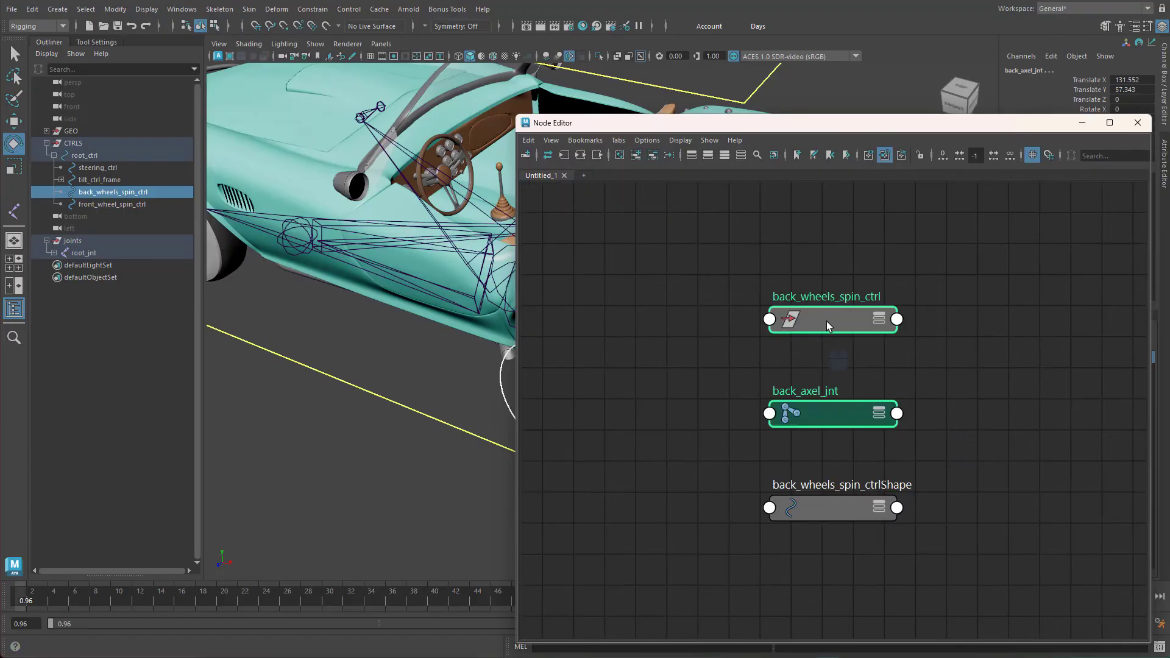
Step: Arrange the graph with back_wheels_spin_ctrl left of back_axel_jnt and the control's shape node set aside
left_click_drag(827, 320, 834, 267)
left_click_drag(844, 488, 1053, 538)
left_click(907, 449)
left_click_drag(826, 265, 616, 355)
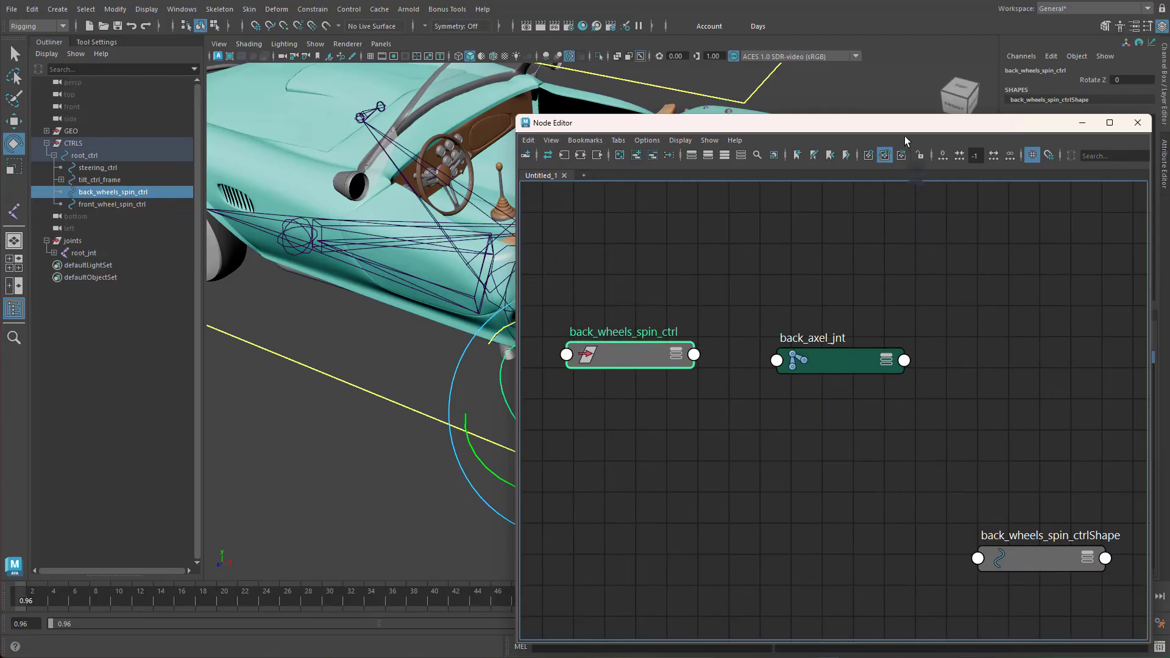
left_click_drag(904, 133, 1131, 375)
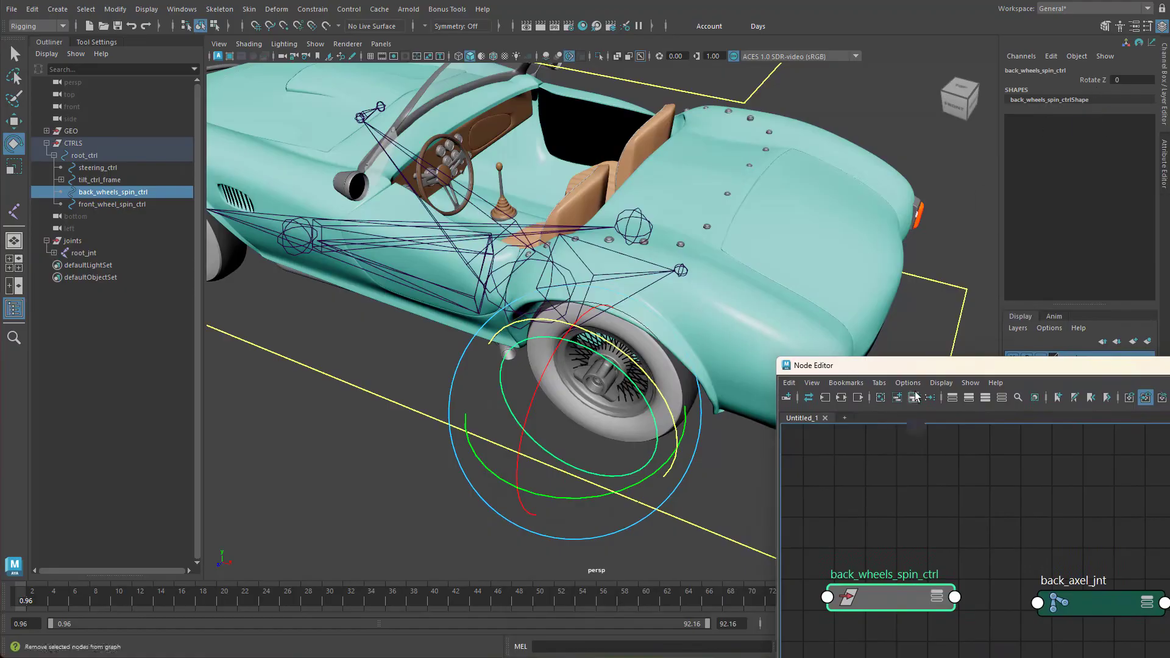
left_click_drag(975, 368, 727, 88)
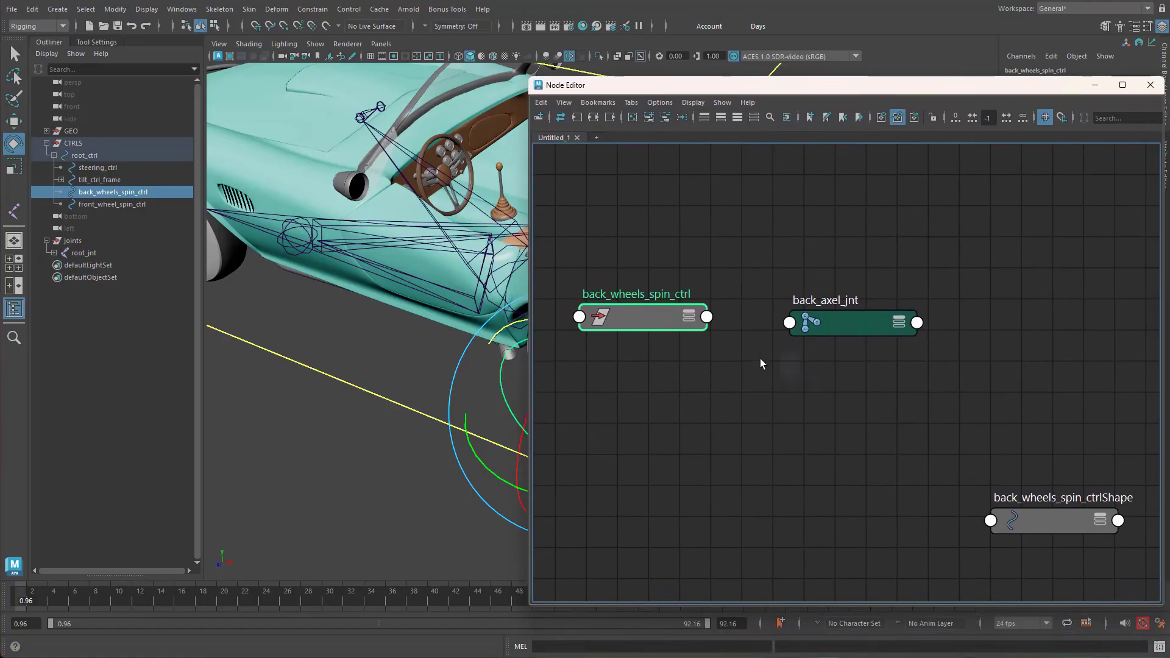
Step: Connect the Rotate Z output of back_wheels_spin_ctrl to the Rotate Z input of back_axel_jnt
left_click(761, 363)
left_click(707, 317)
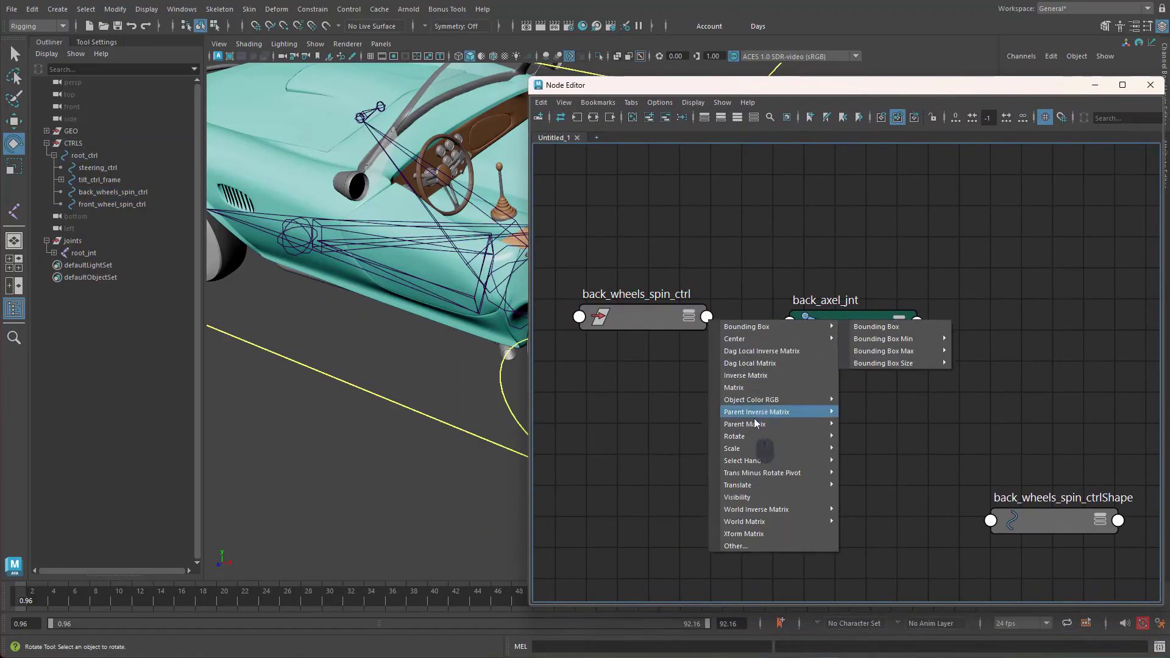
left_click(877, 473)
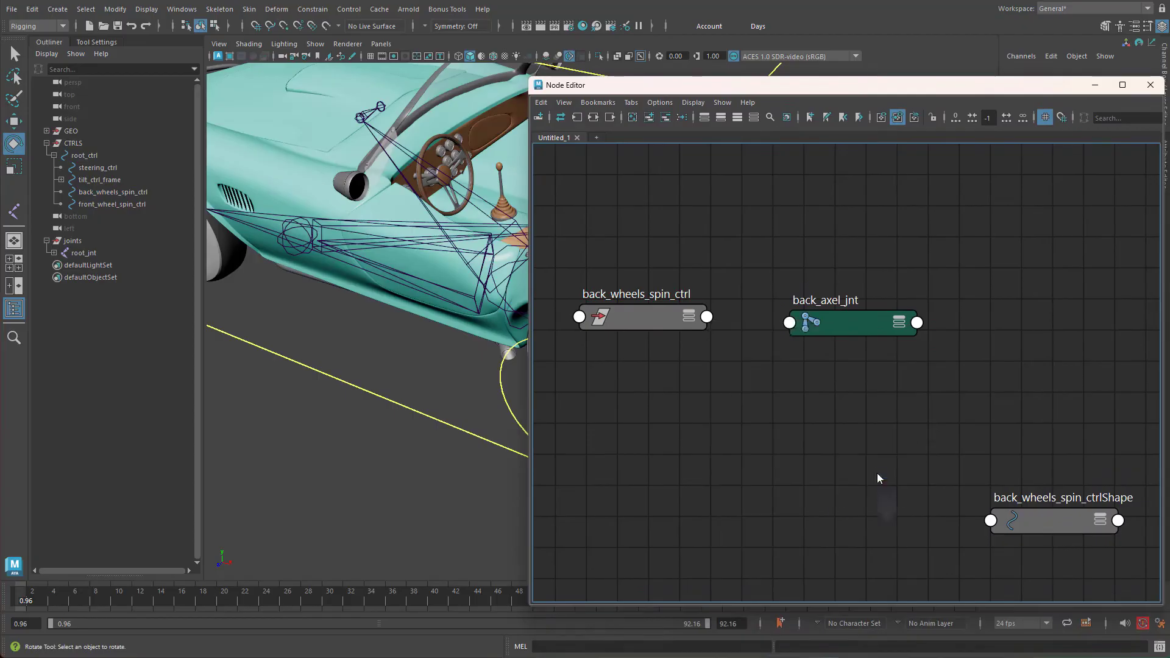
left_click(790, 322)
mouse_move(834, 334)
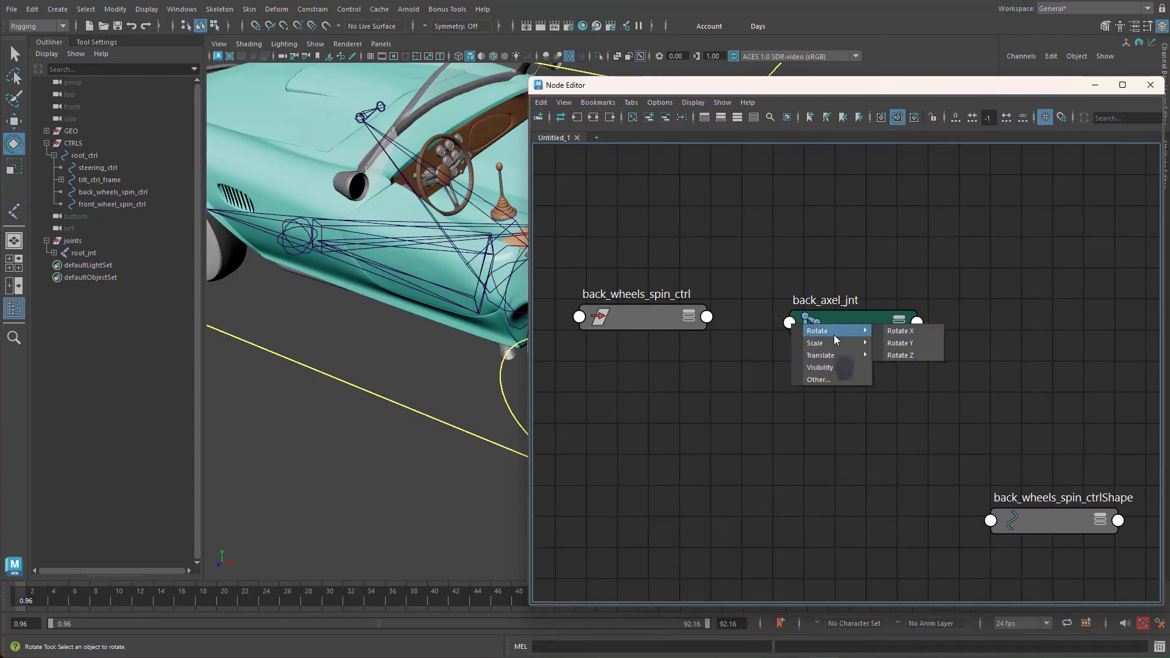
left_click(913, 356)
Step: Test-rotate back_wheels_spin_ctrl around Z to -17.396, check the rear wheels, and reset its Rotate Z to 0
left_click_drag(905, 90, 834, 499)
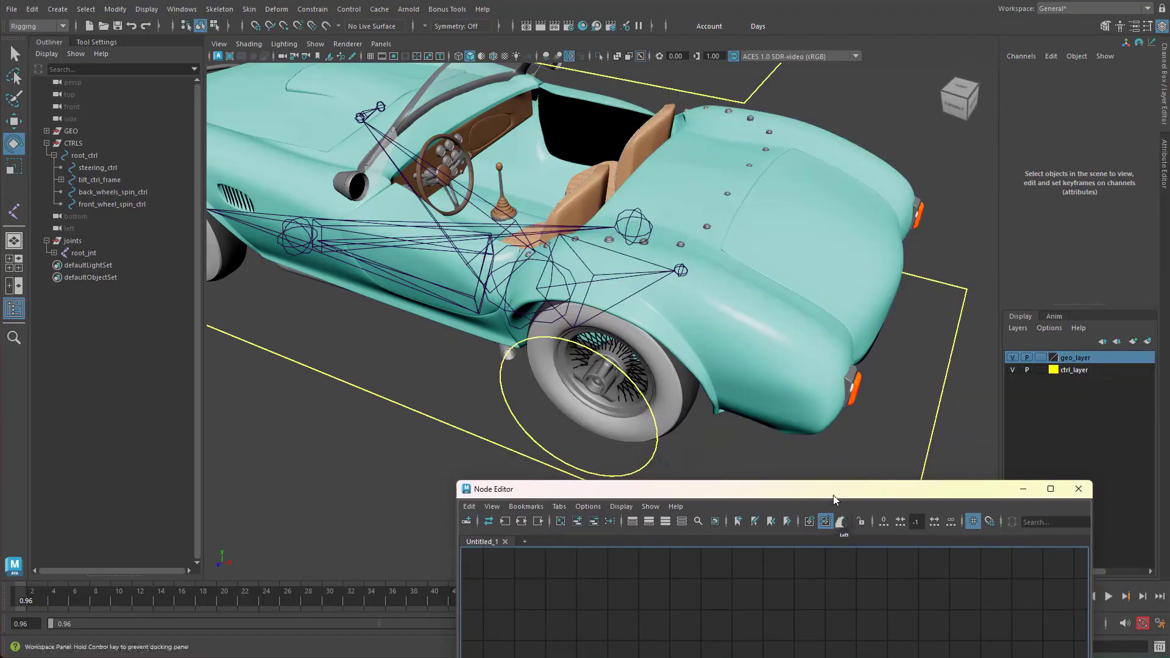
left_click(655, 447)
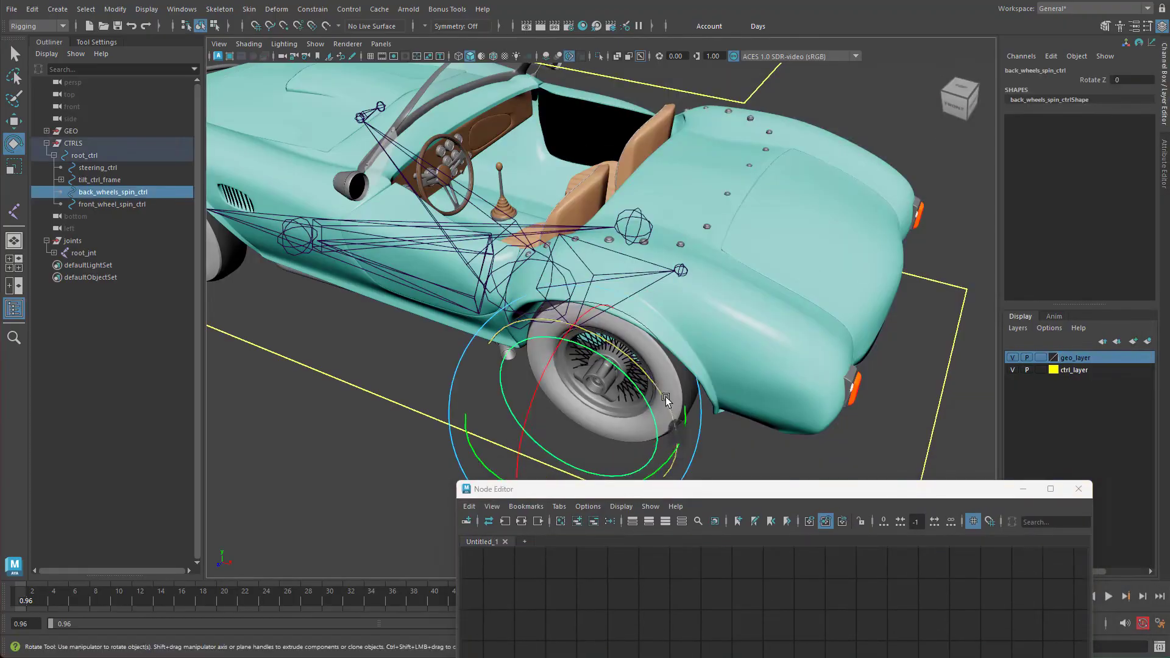
left_click_drag(664, 399, 697, 265)
left_click_drag(762, 362, 644, 395, "alt")
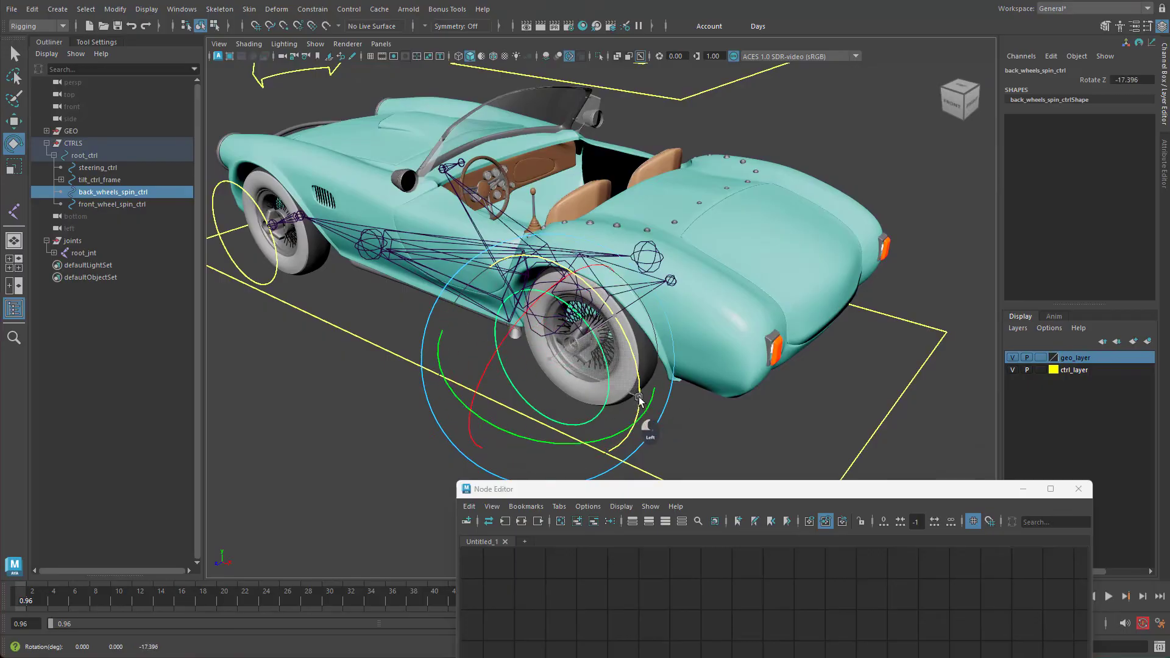
left_click(1137, 80)
type("0")
key("Return")
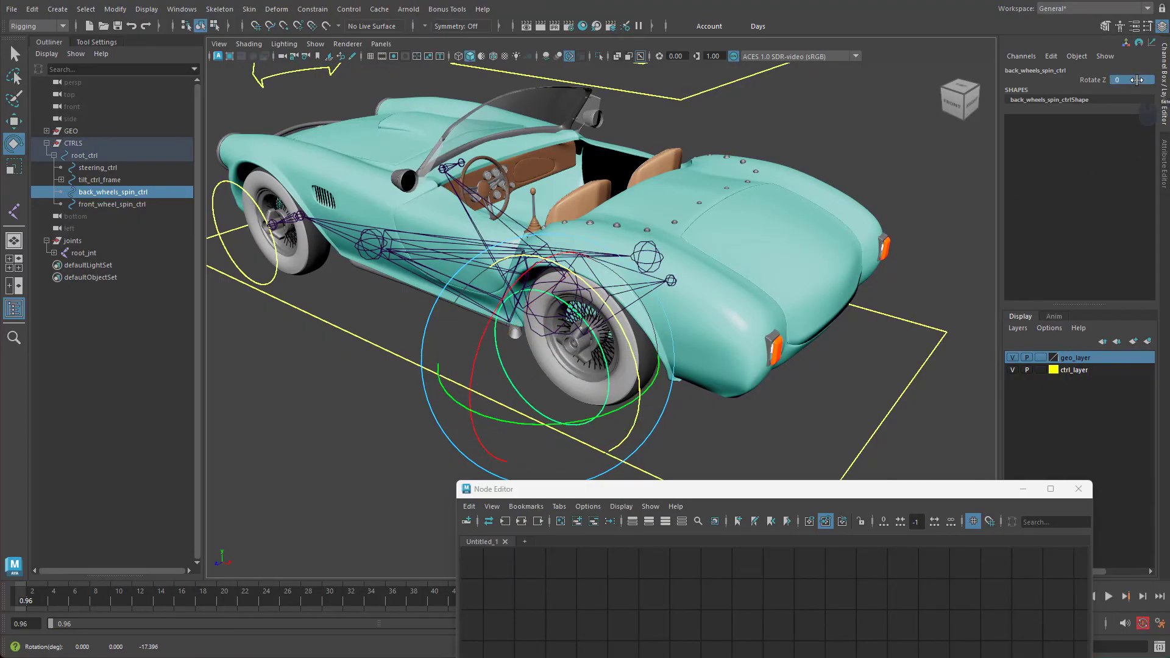
Step: Parent-constrain back_wheels_geo to back_axel_jnt and clear the selection
left_click_drag(680, 365, 707, 326, "alt")
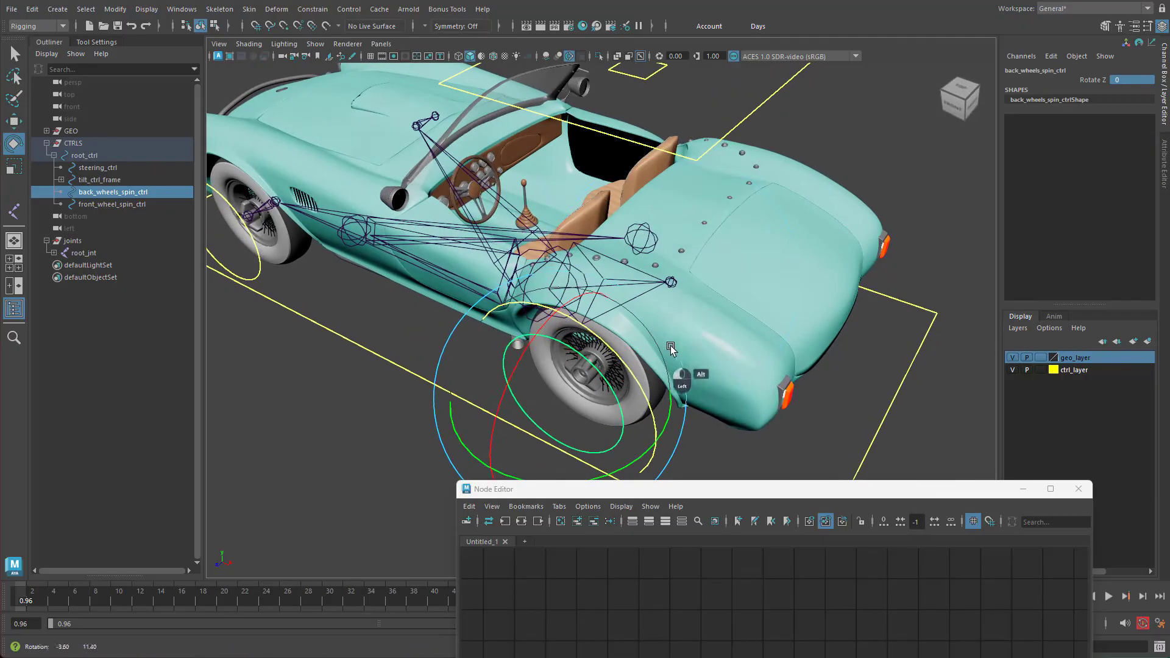
left_click(673, 287)
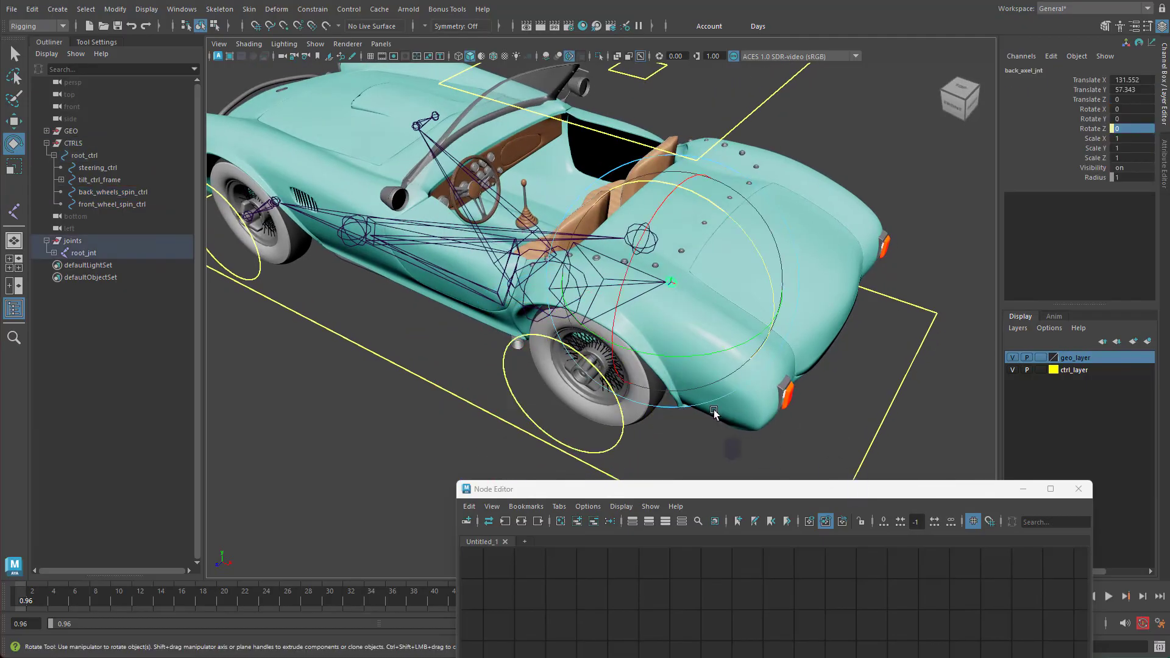
left_click(636, 416, "shift")
left_click_drag(808, 420, 784, 381, "alt")
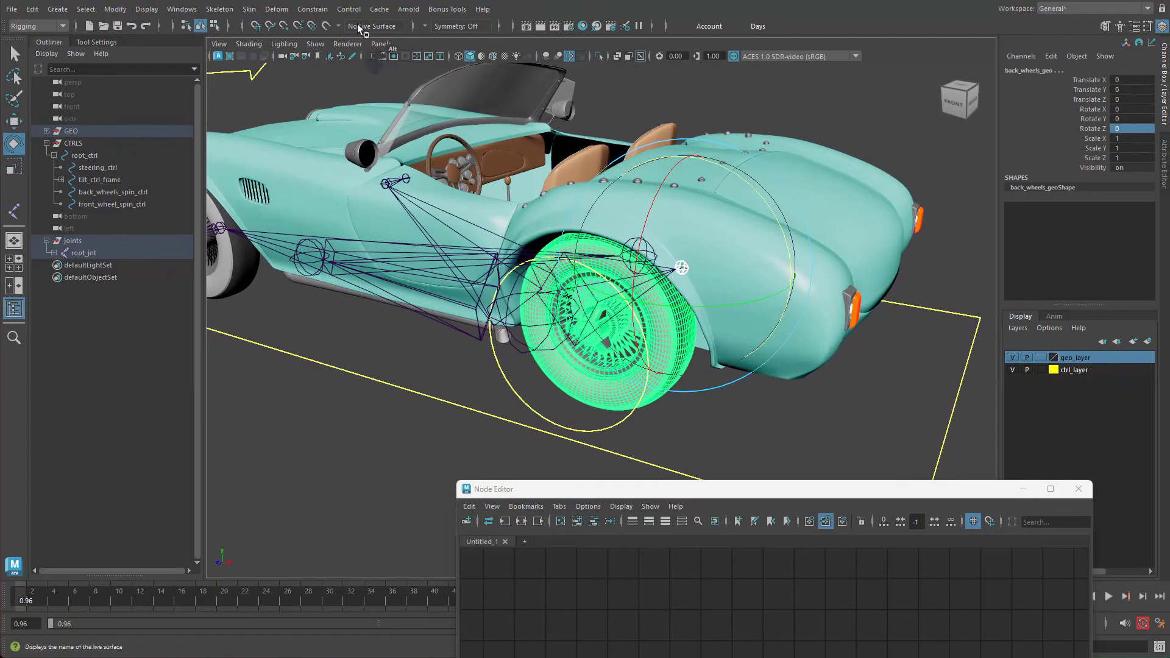
left_click(323, 12)
left_click(334, 41)
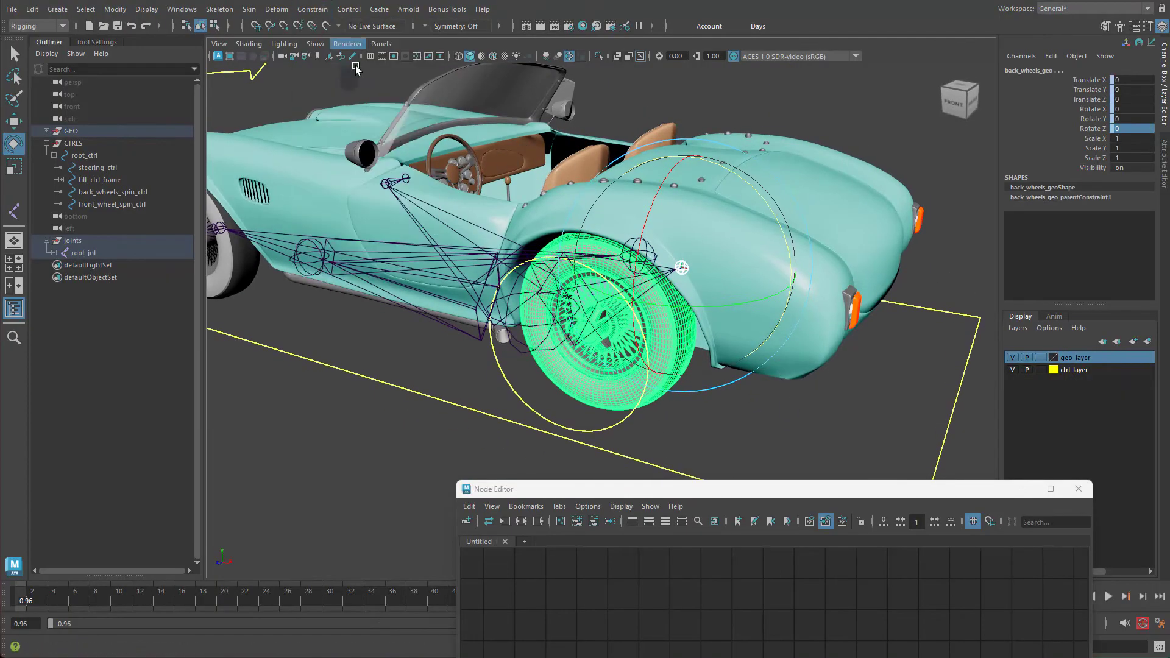
left_click(714, 431)
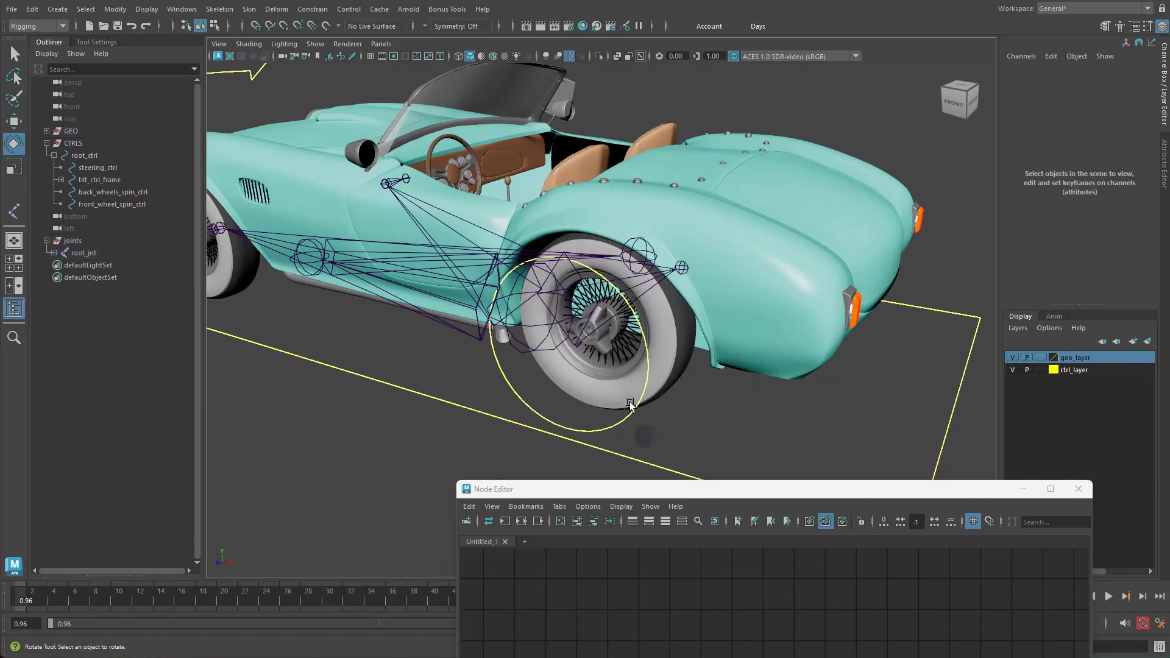
Step: Test-rotate back_wheels_spin_ctrl around Z to check the constrained rear wheels, and undo the rotation
left_click(627, 419)
left_click_drag(664, 358, 504, 205)
key("ctrl+z")
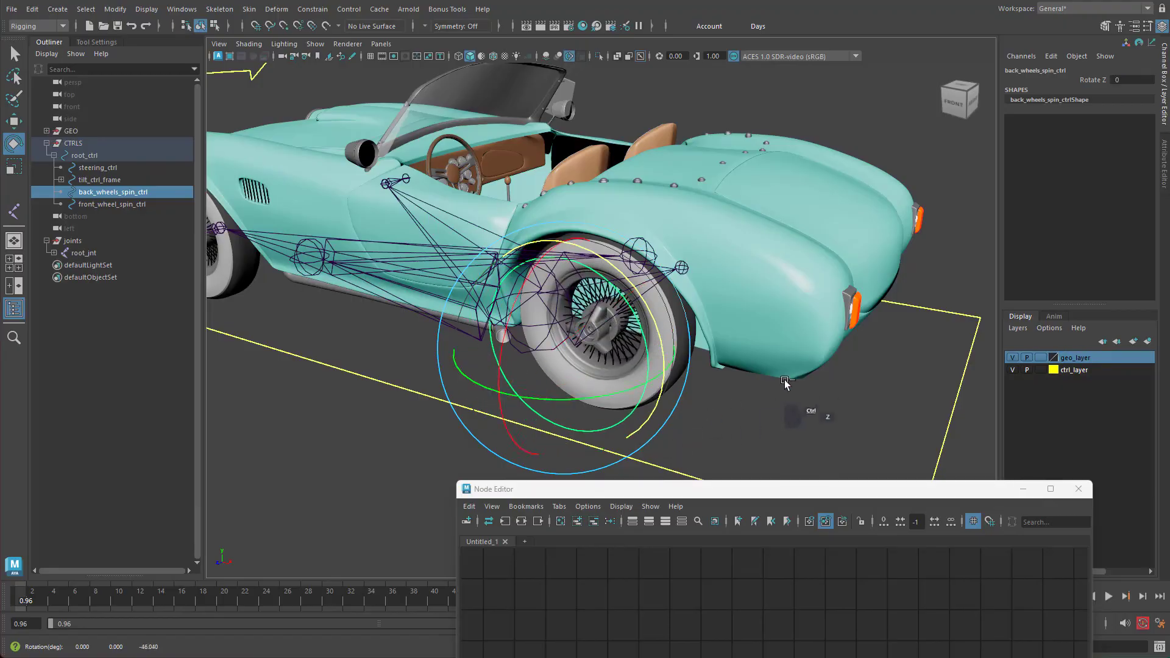
Step: Close the Node Editor and select tilt_ctrl inside the frame above the car
left_click_drag(818, 382, 678, 336, "alt")
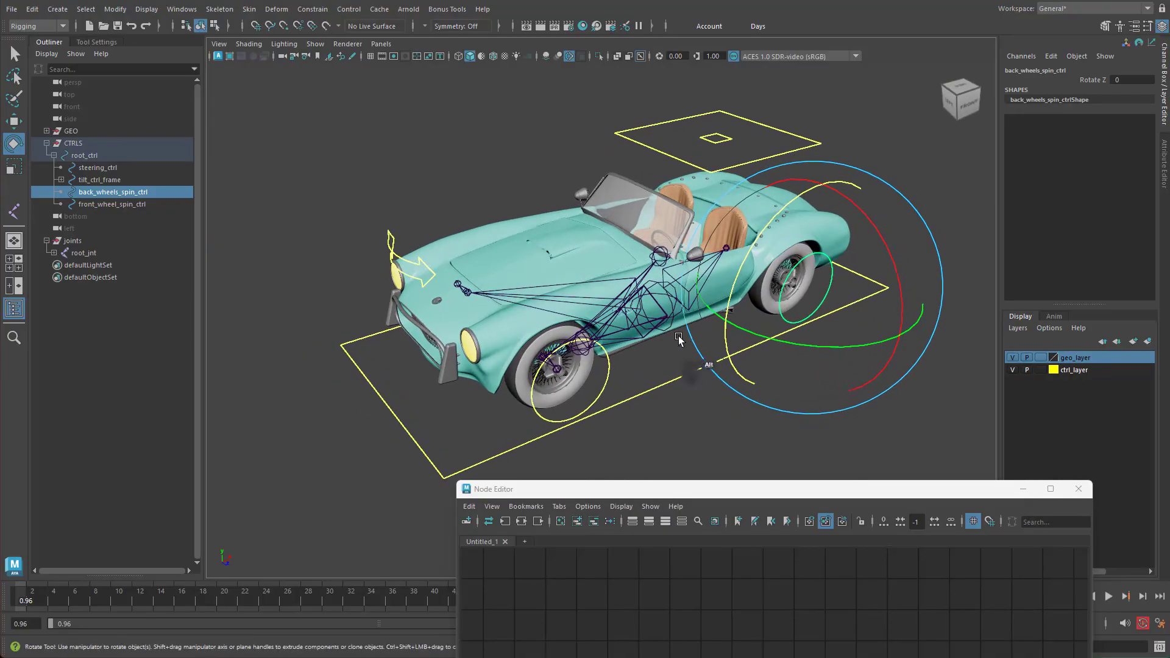
left_click(1078, 489)
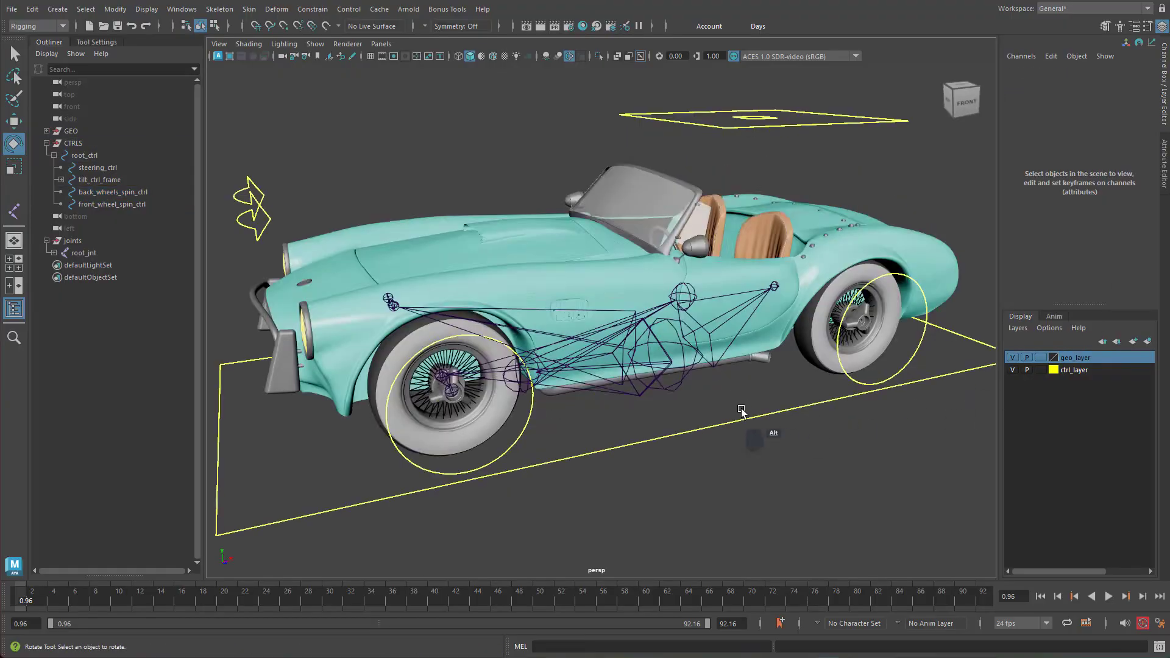
left_click_drag(742, 411, 747, 406, "alt")
right_click_drag(747, 406, 730, 403, "alt")
left_click_drag(730, 404, 817, 405, "alt")
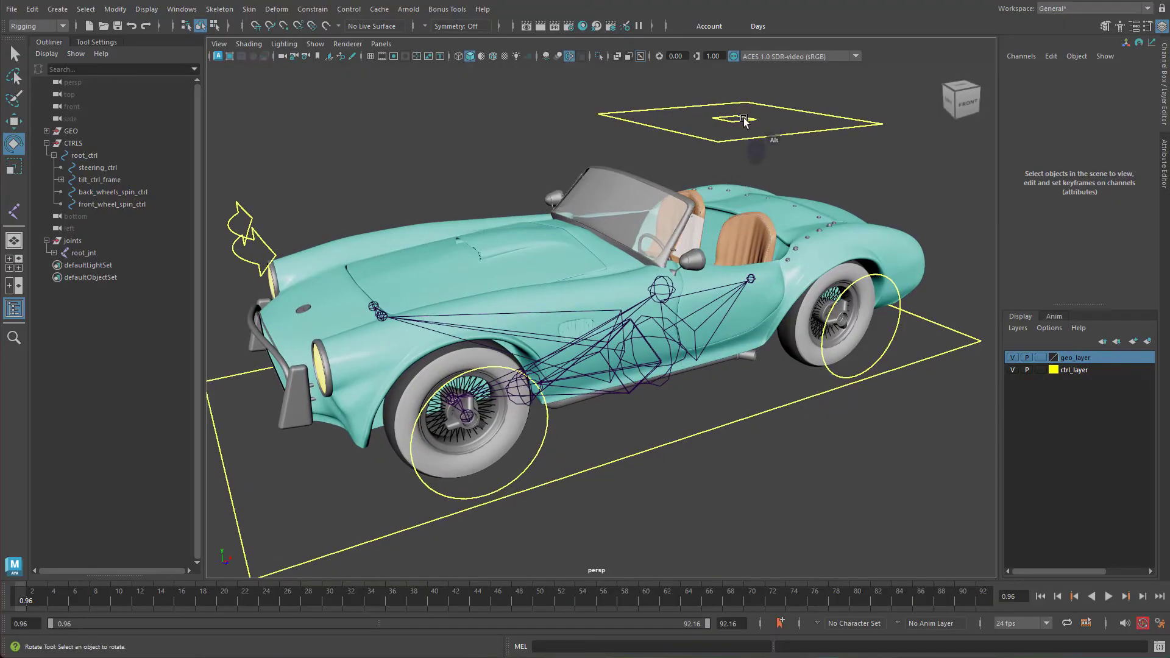
left_click_drag(708, 300, 688, 329, "alt")
right_click_drag(715, 235, 738, 201, "alt")
left_click(741, 145)
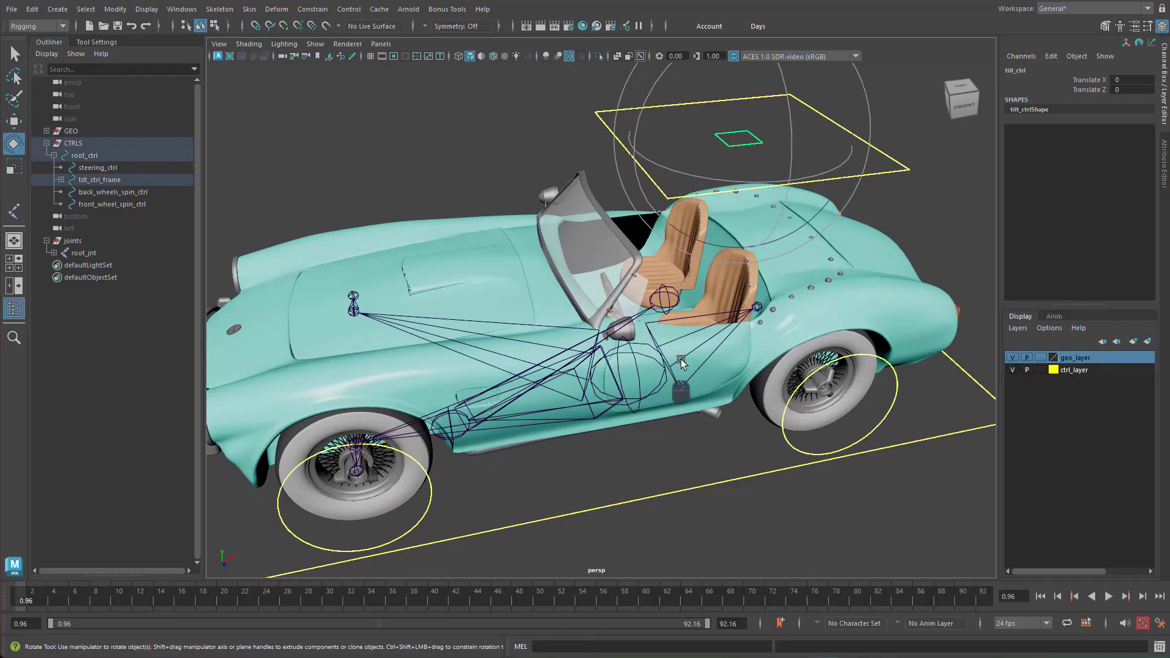
Step: Parent-constrain car_body_geo from Body_grp to back_right_body_tilt_jnt
left_click_drag(682, 360, 752, 347, "alt")
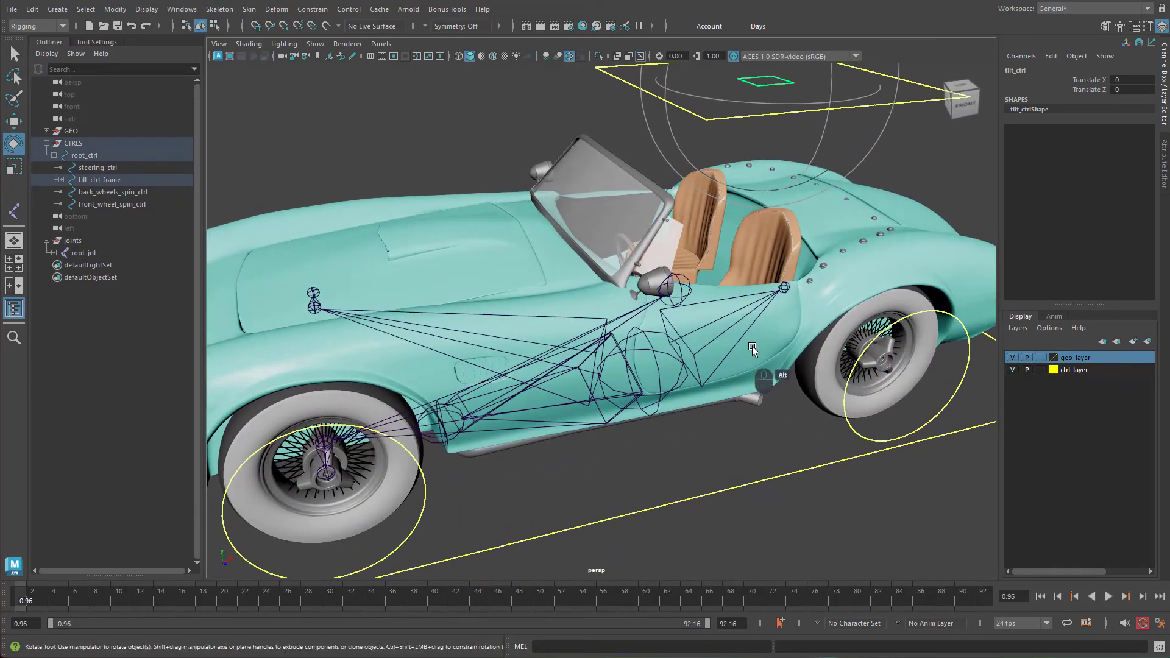
left_click(681, 292)
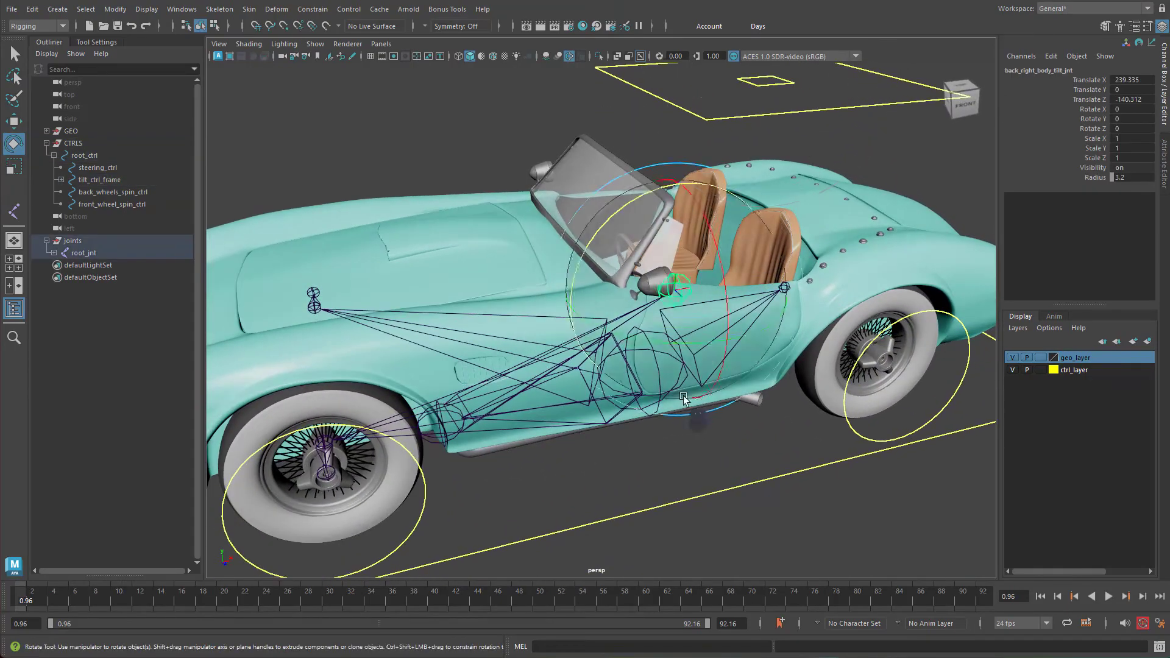
left_click_drag(663, 422, 631, 409, "alt")
left_click_drag(657, 345, 745, 417, "alt")
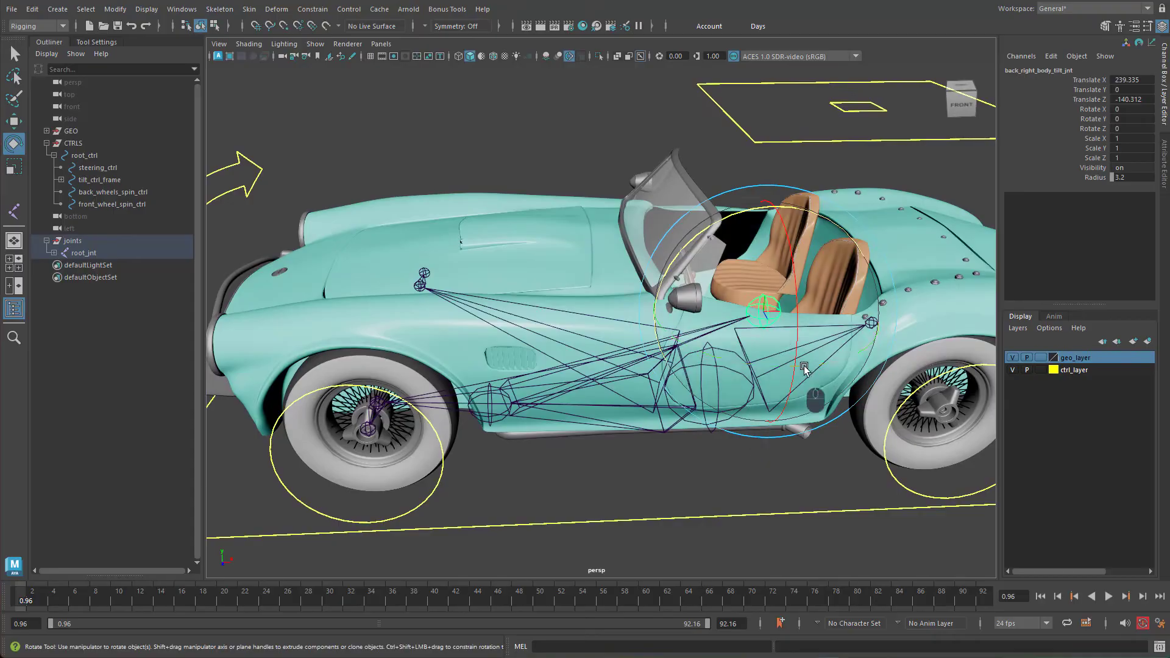
key("q")
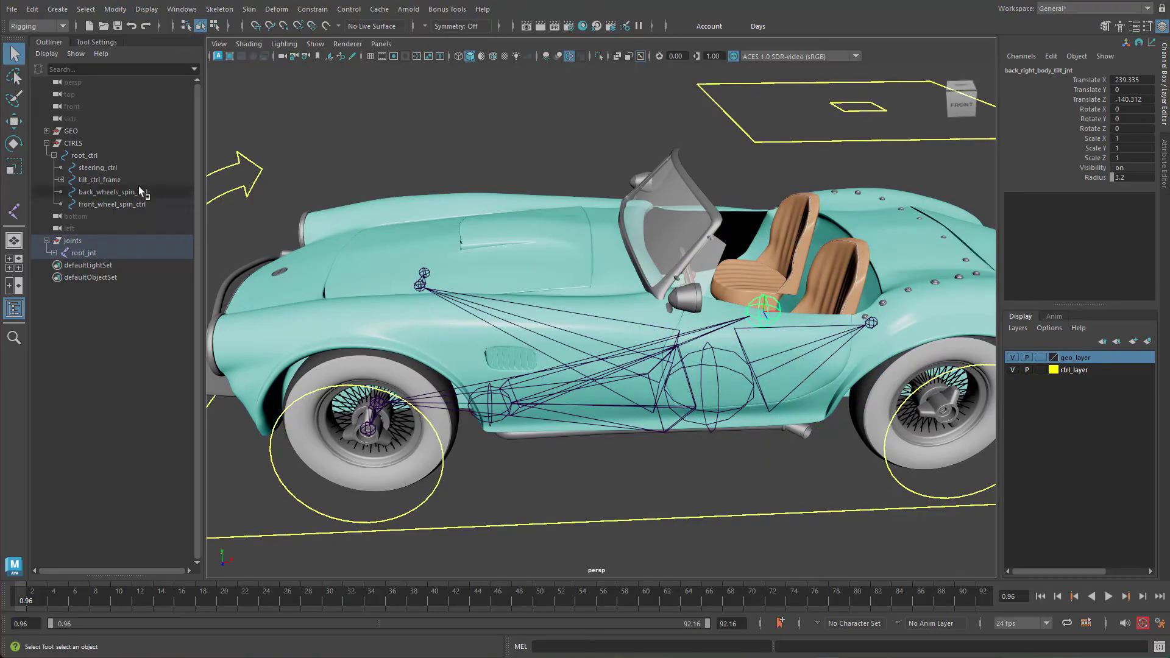
left_click(46, 131)
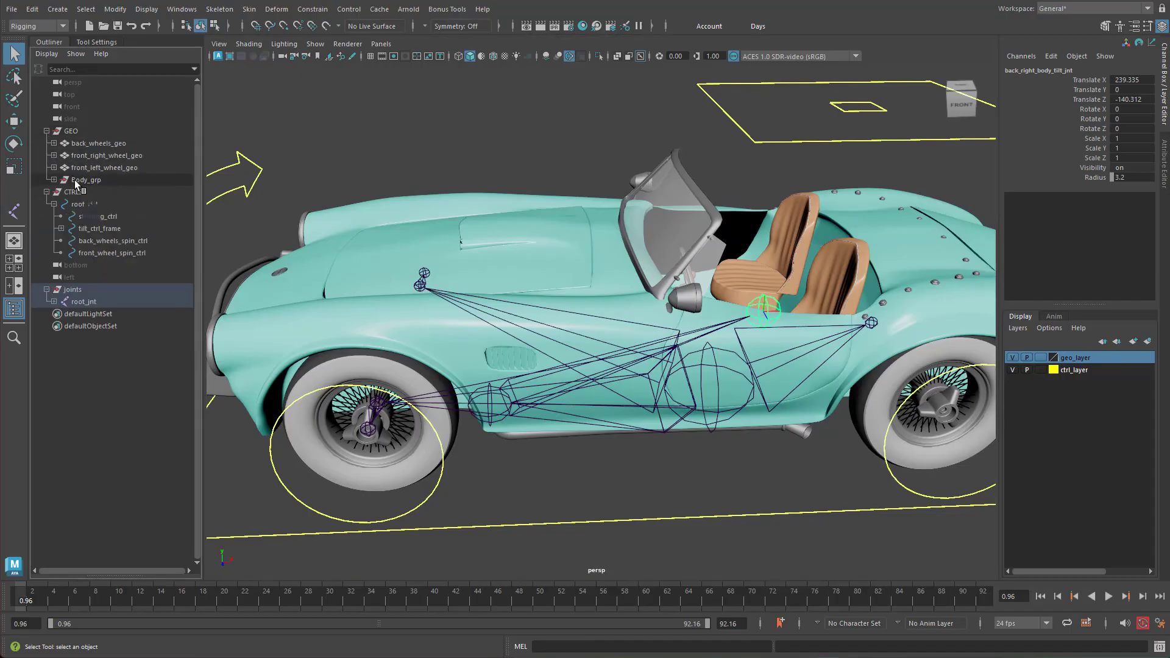
left_click(53, 179)
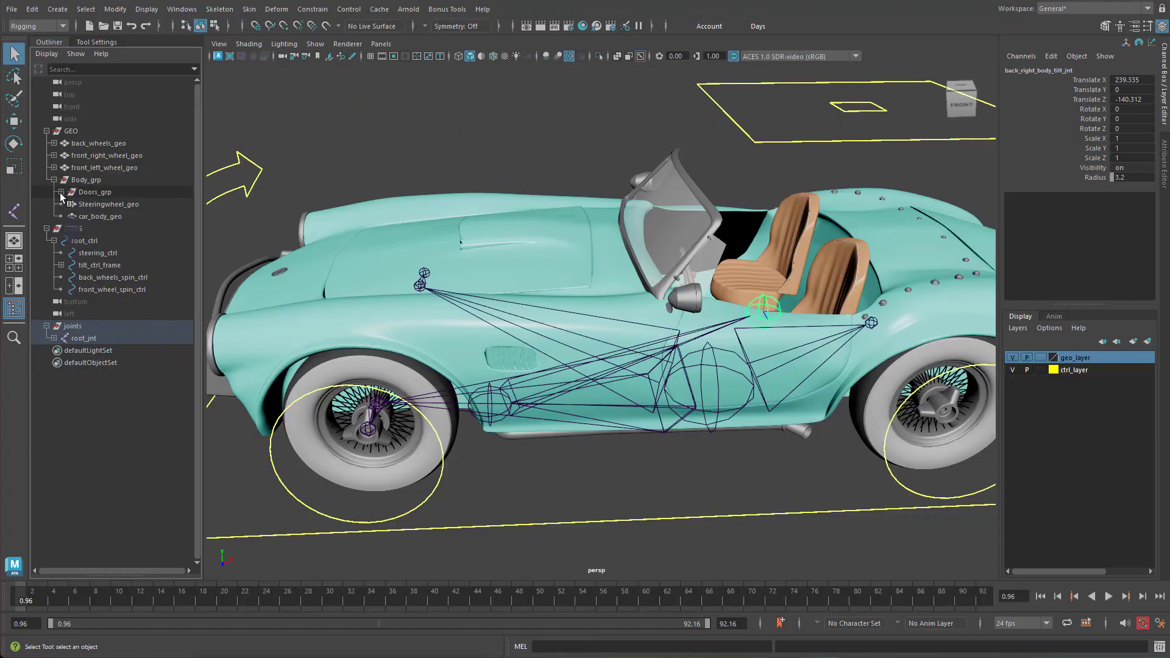
left_click(115, 217)
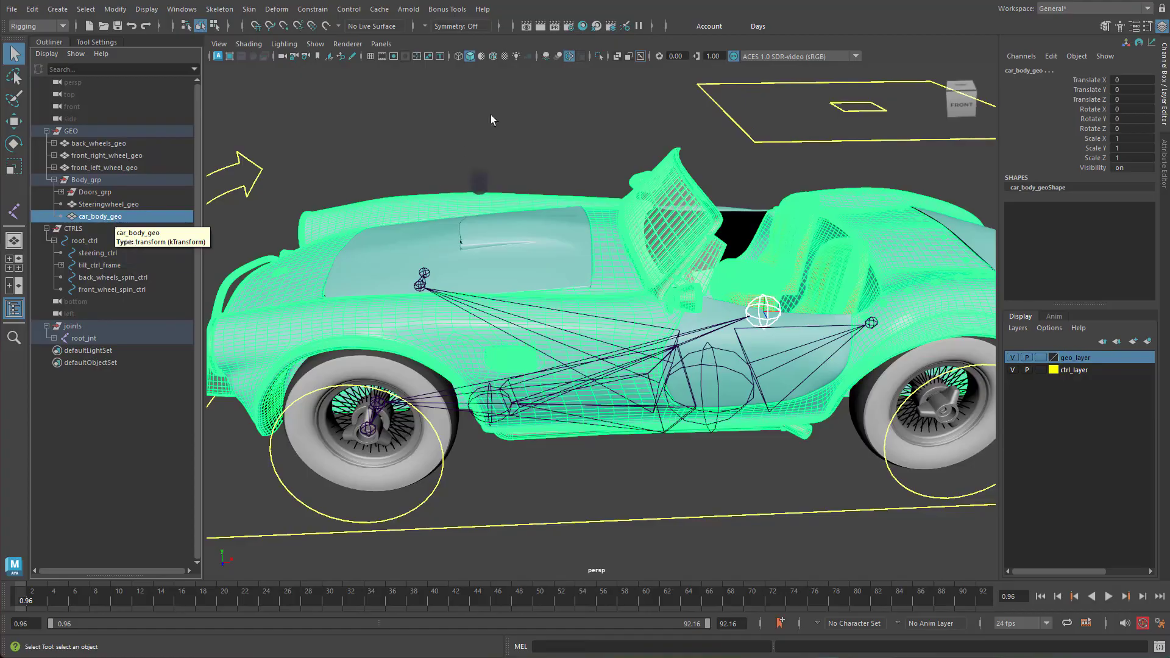
left_click(318, 9)
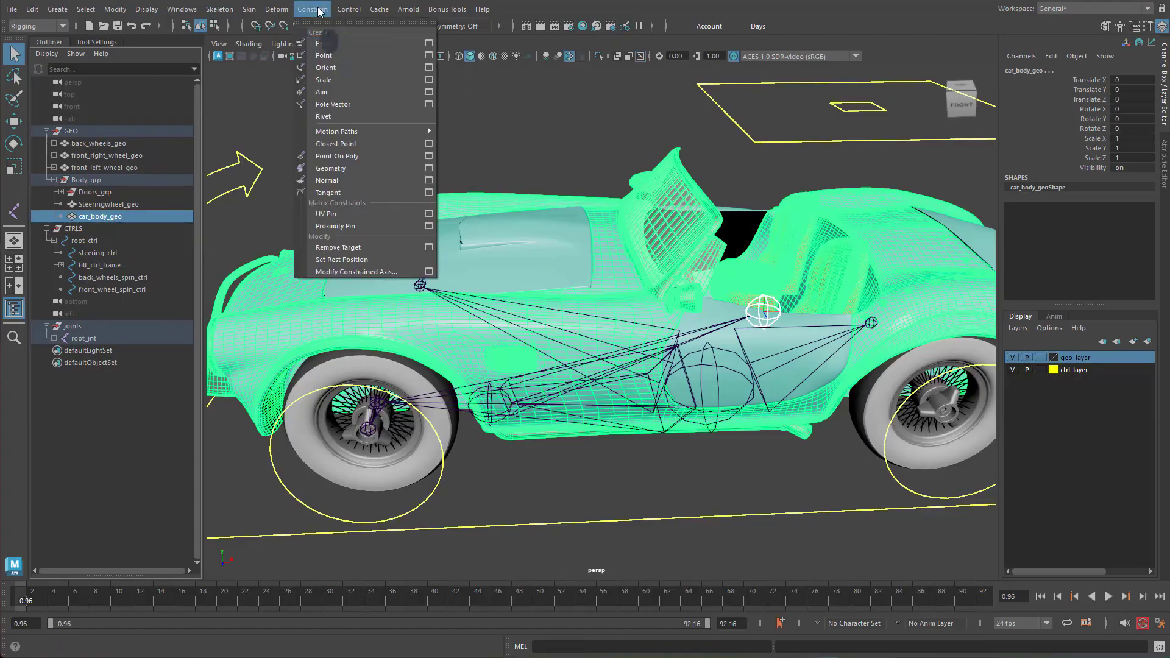
left_click(338, 43)
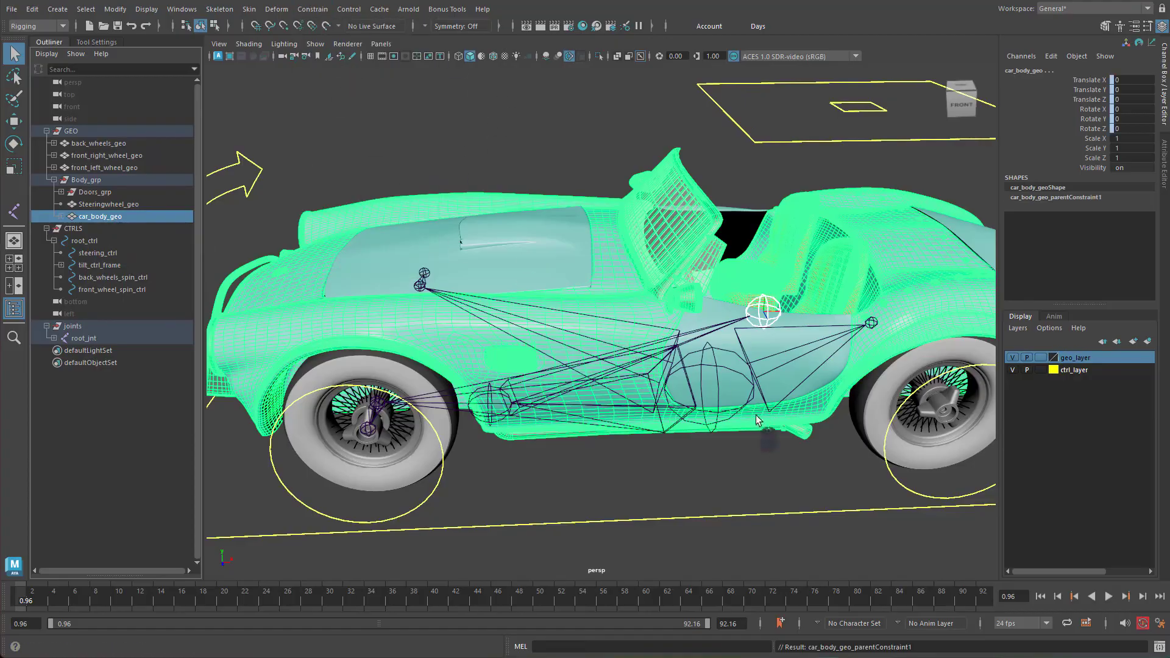
Step: Test-rotate back_right_body_tilt_jnt around X to check the constrained car body, and undo the rotations
left_click(766, 314)
key("e")
left_click_drag(769, 319, 818, 332, "alt")
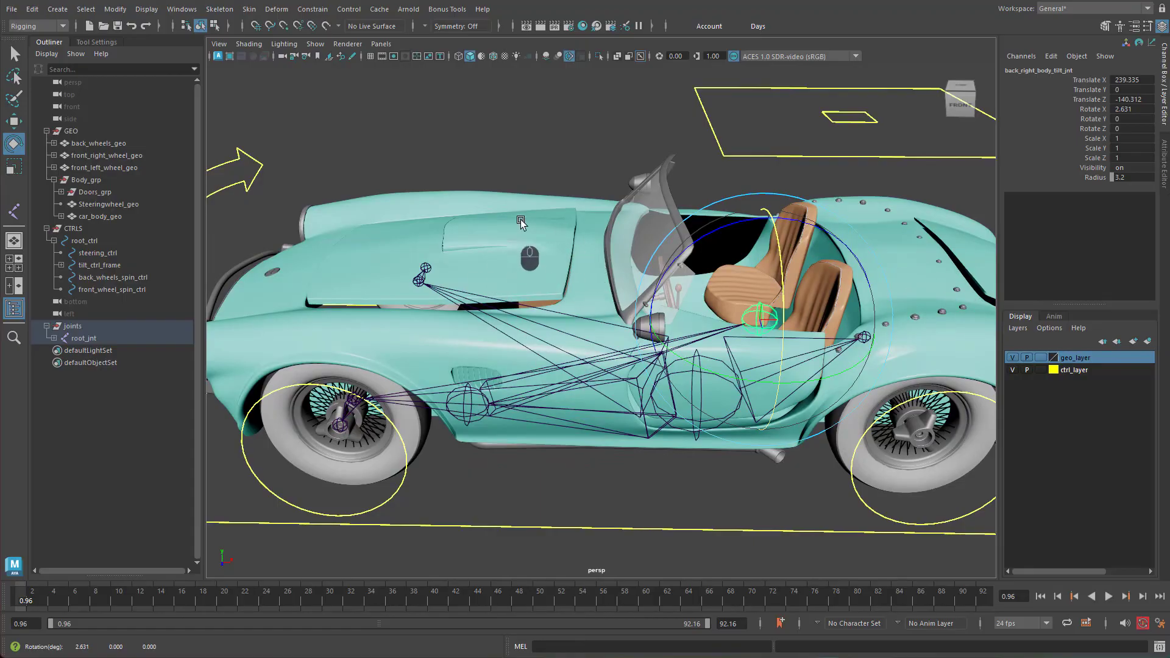
mouse_move(791, 285)
left_mouse_down()
mouse_move(795, 235)
mouse_move(793, 301)
left_mouse_up()
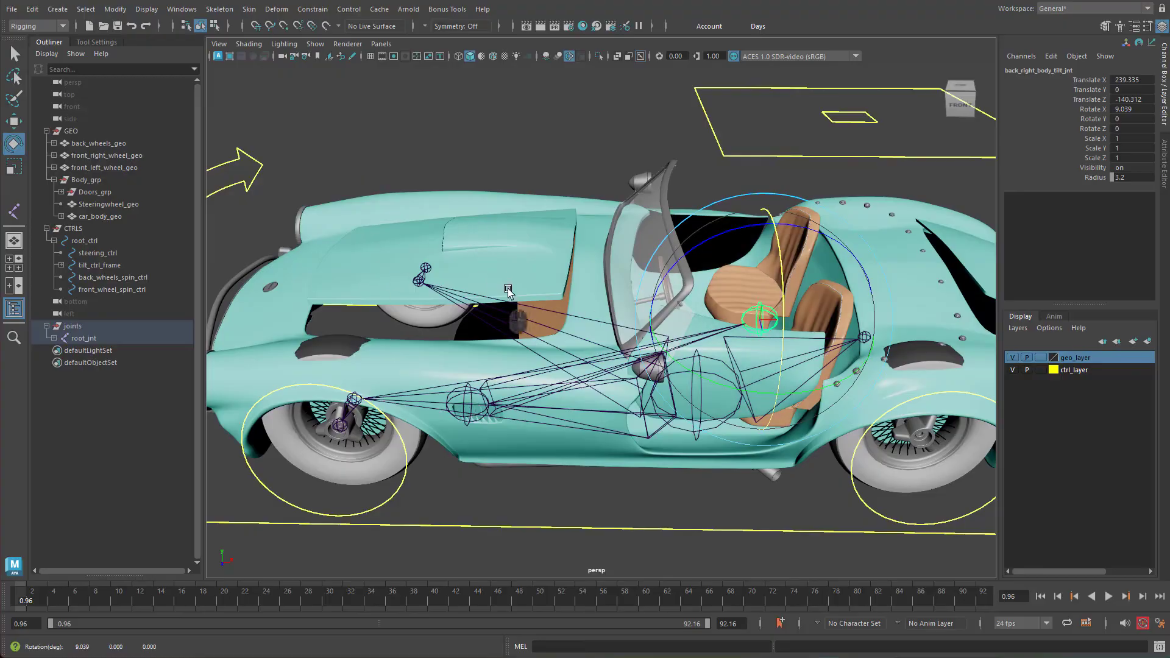
key("ctrl+z")
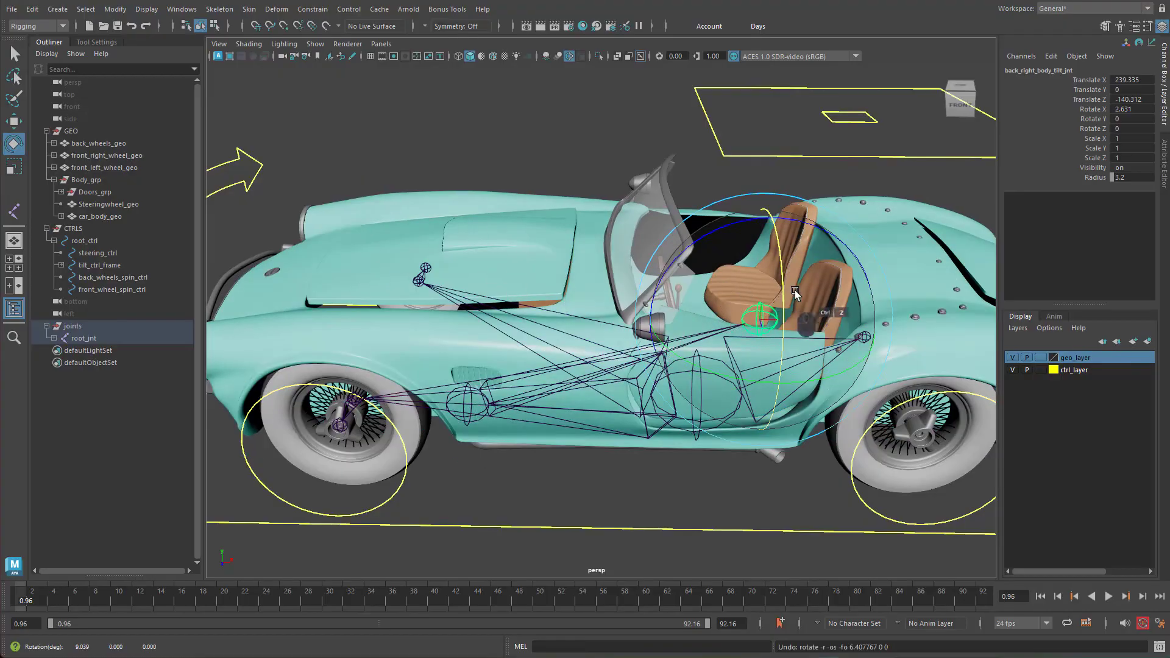
key("ctrl+z")
Step: Test-rotate back_right_body_tilt_jnt around X while viewing the car from the front, and reset its Rotate X to 0
left_click_drag(696, 303, 765, 290, "alt")
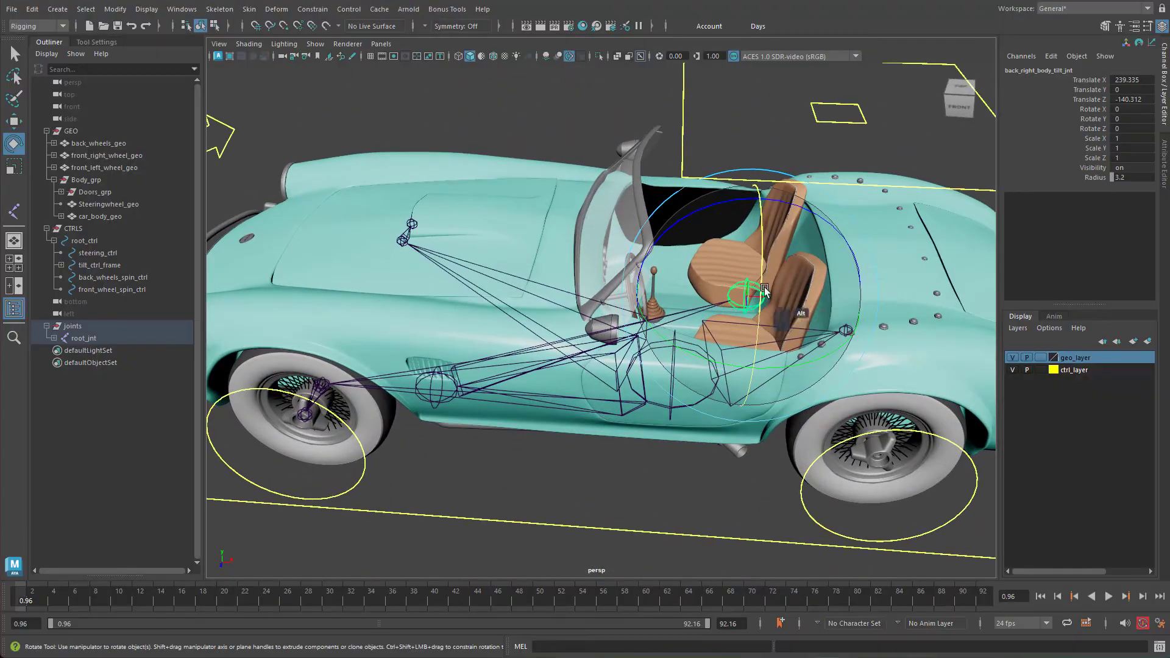
right_click_drag(765, 291, 813, 292, "alt")
middle_click_drag(813, 292, 734, 303, "alt")
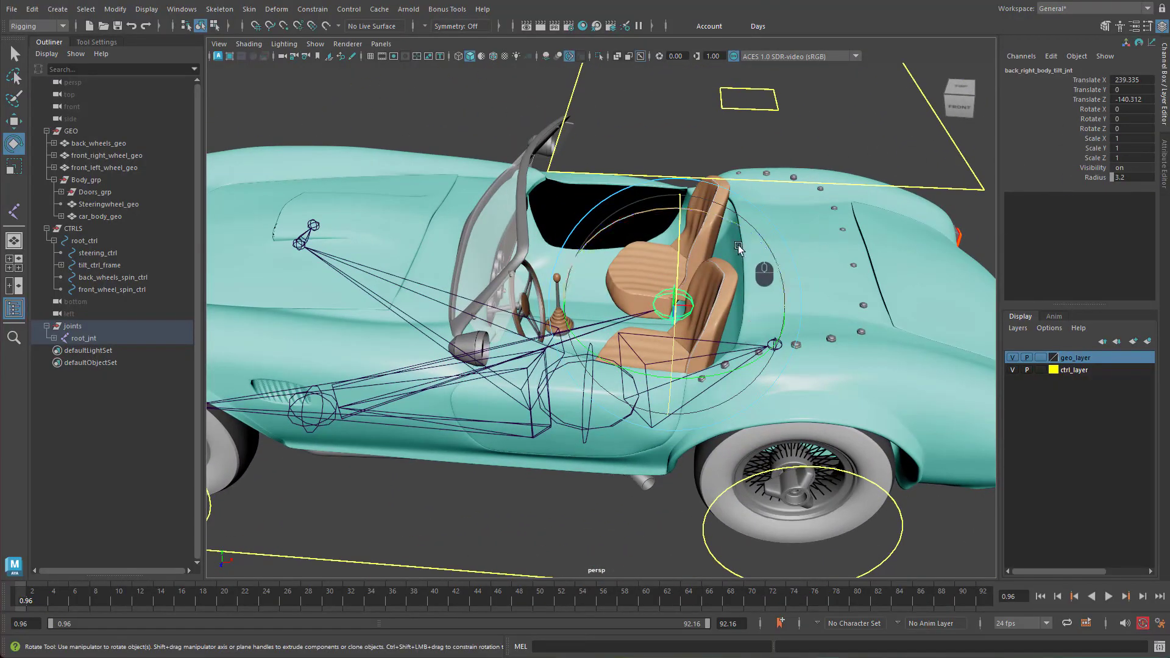
left_click_drag(756, 343, 740, 364, "alt")
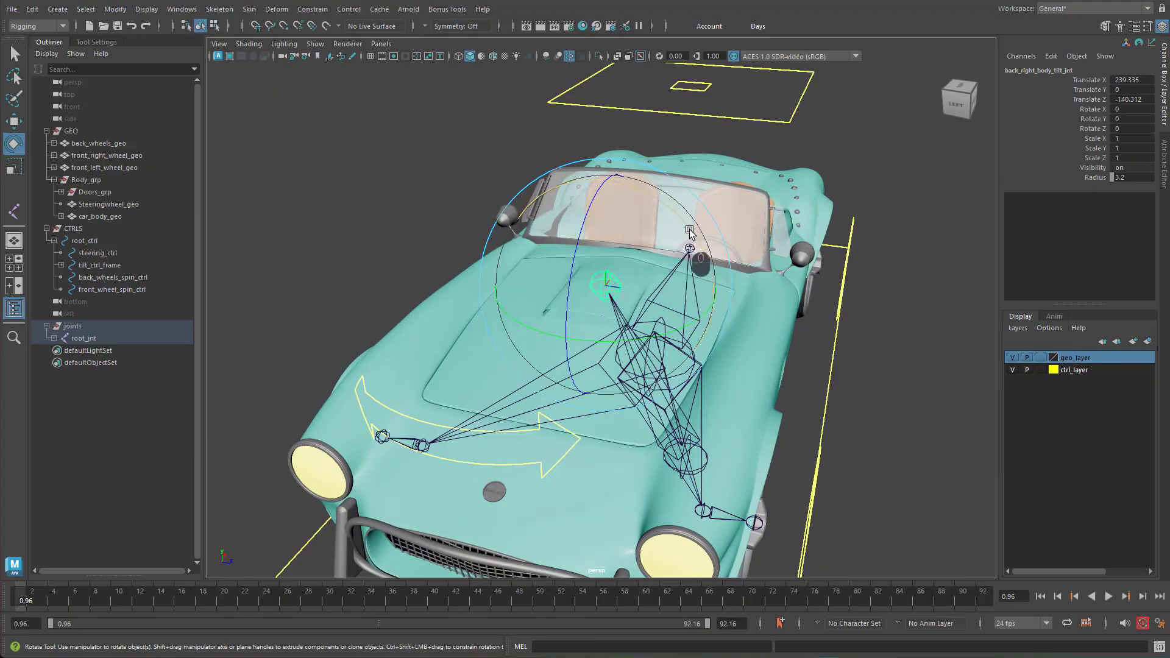
mouse_move(686, 227)
left_mouse_down()
mouse_move(708, 250)
mouse_move(702, 239)
left_mouse_up()
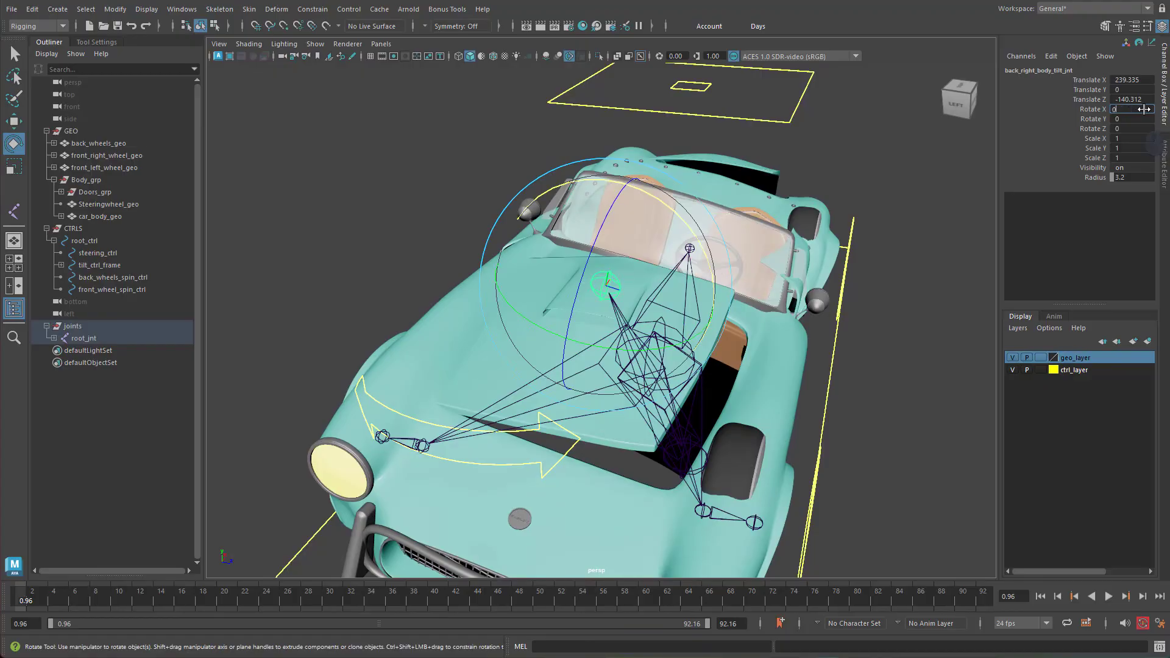
left_click(1144, 109)
type("0")
key("Return")
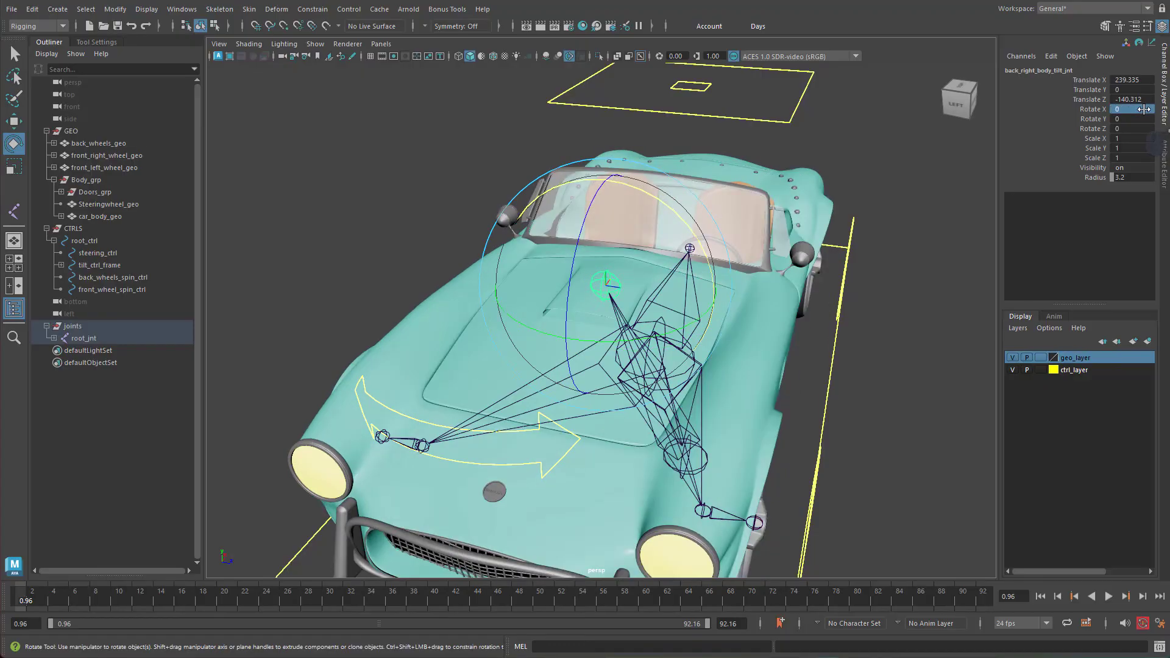
Step: Set up Set Driven Key with Rotate X of back_right_body_tilt_jnt as driven and tilt_ctrl loaded as driver
left_click(1093, 110)
left_click(1052, 56)
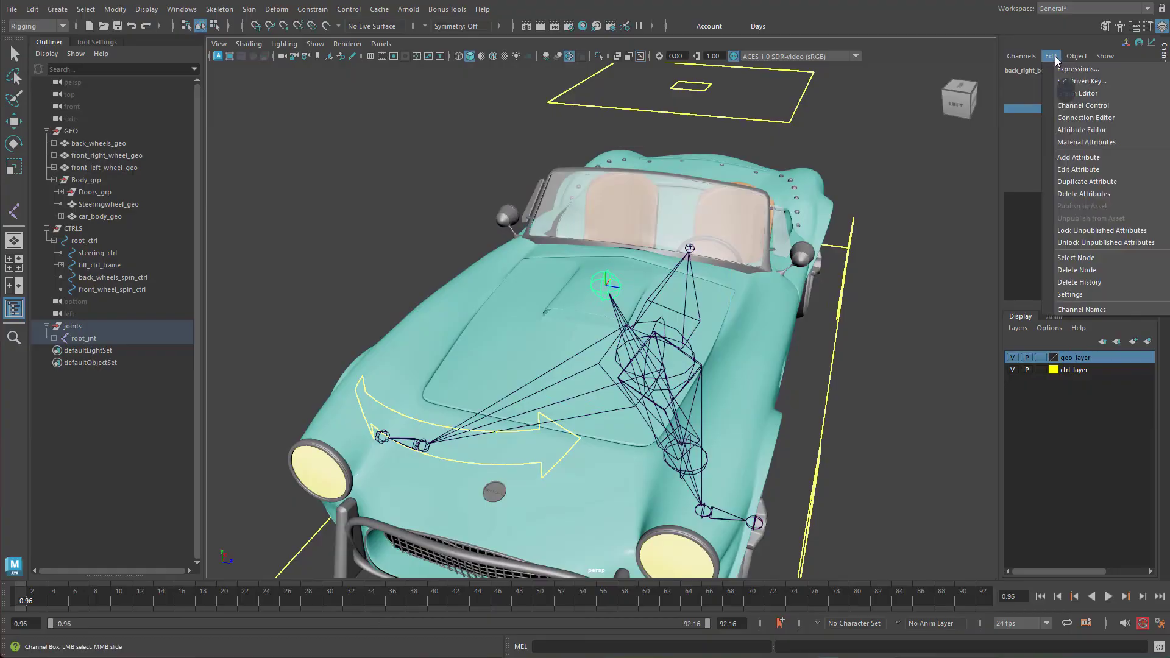
left_click(1065, 81)
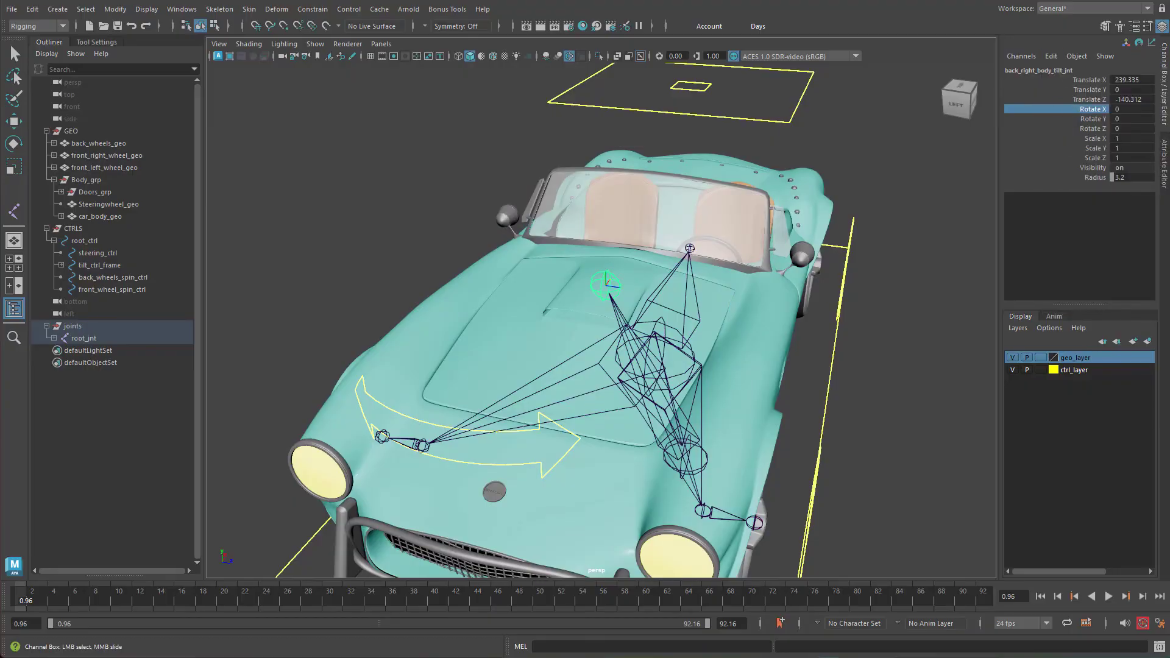
left_click(701, 97)
key("e")
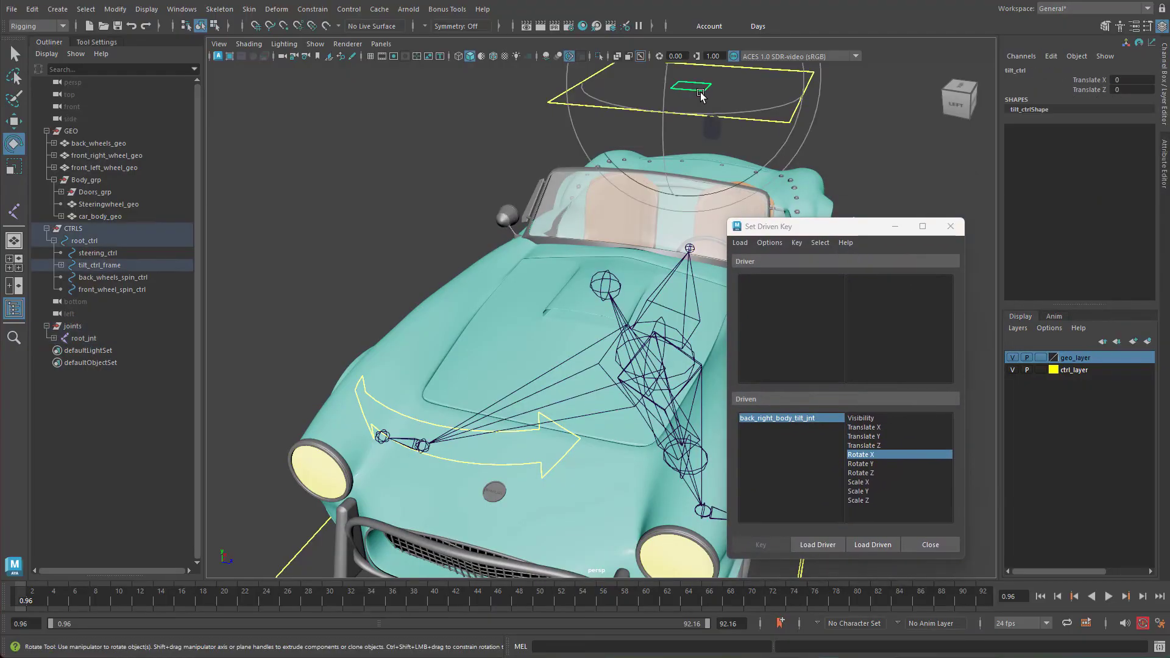
left_click(817, 545)
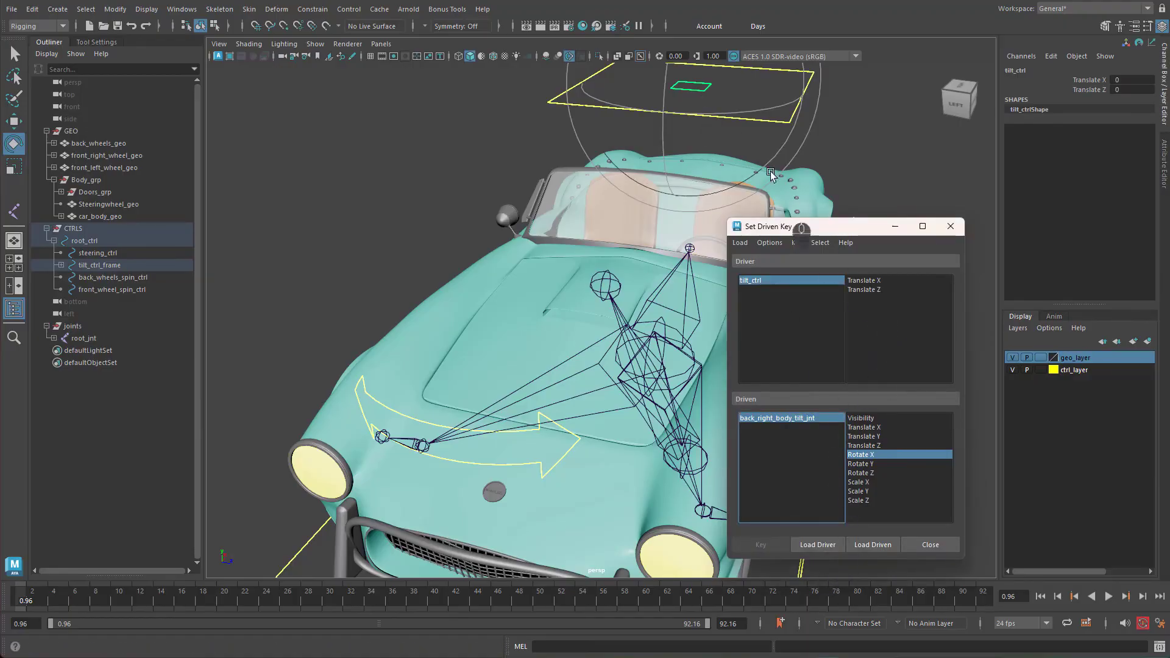
Step: Test-move tilt_ctrl sideways along Z inside its frame to identify the tilt axis, and undo the move
left_click_drag(708, 232, 512, 265, "alt")
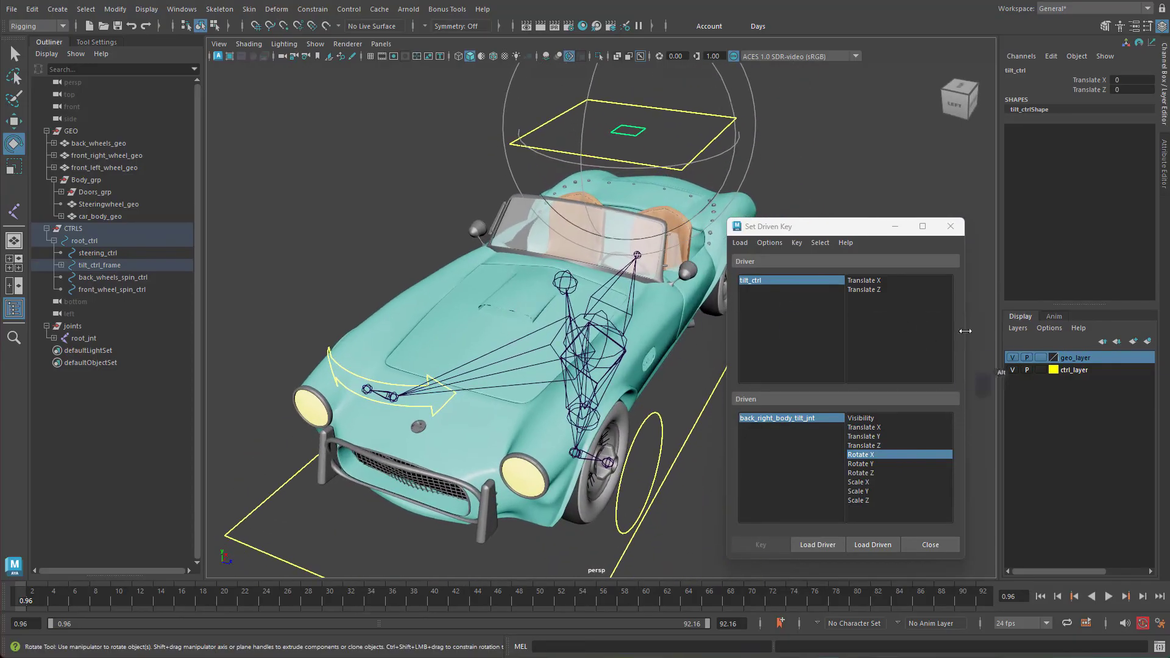
key("w")
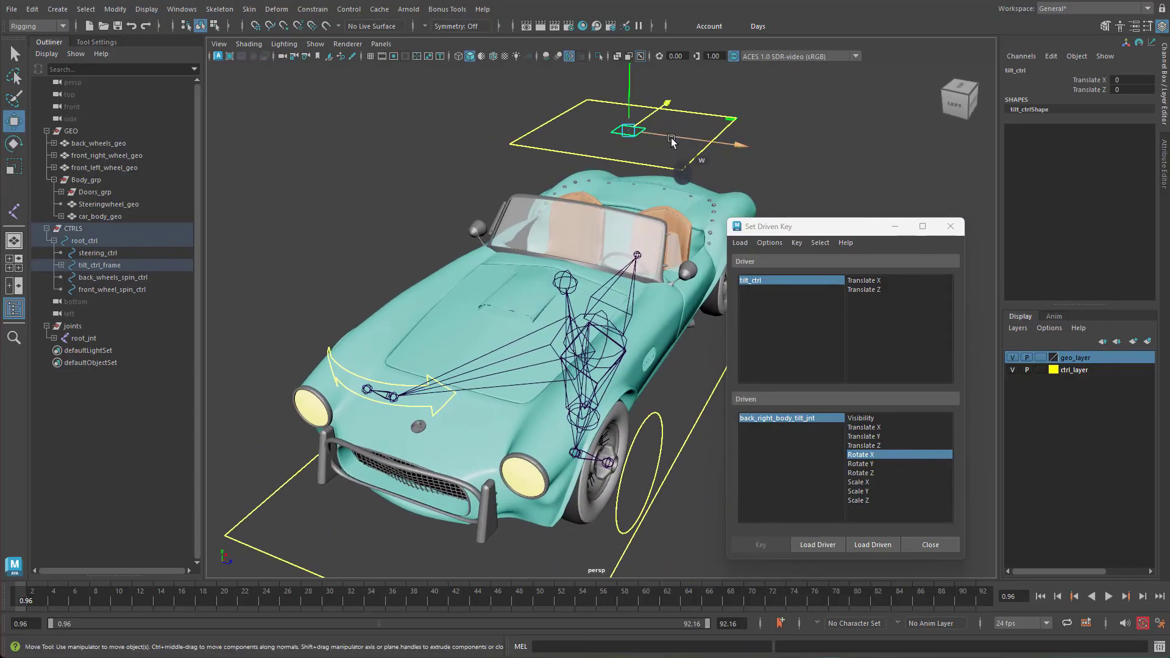
middle_click_drag(668, 191, 591, 254, "alt")
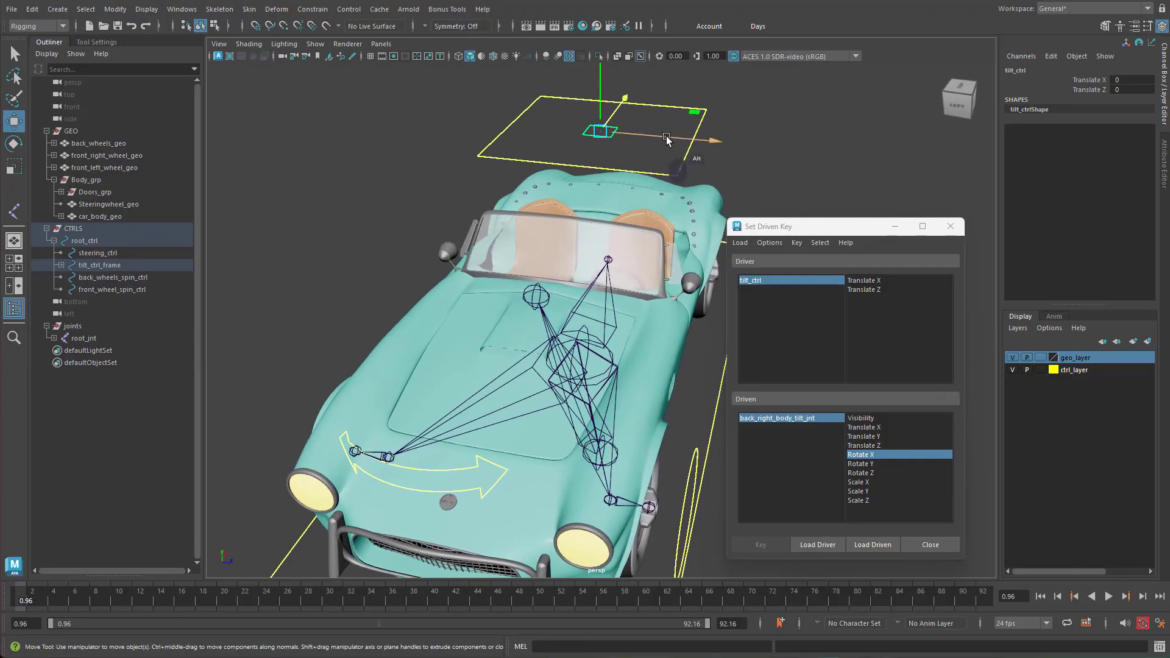
left_click_drag(666, 139, 593, 139)
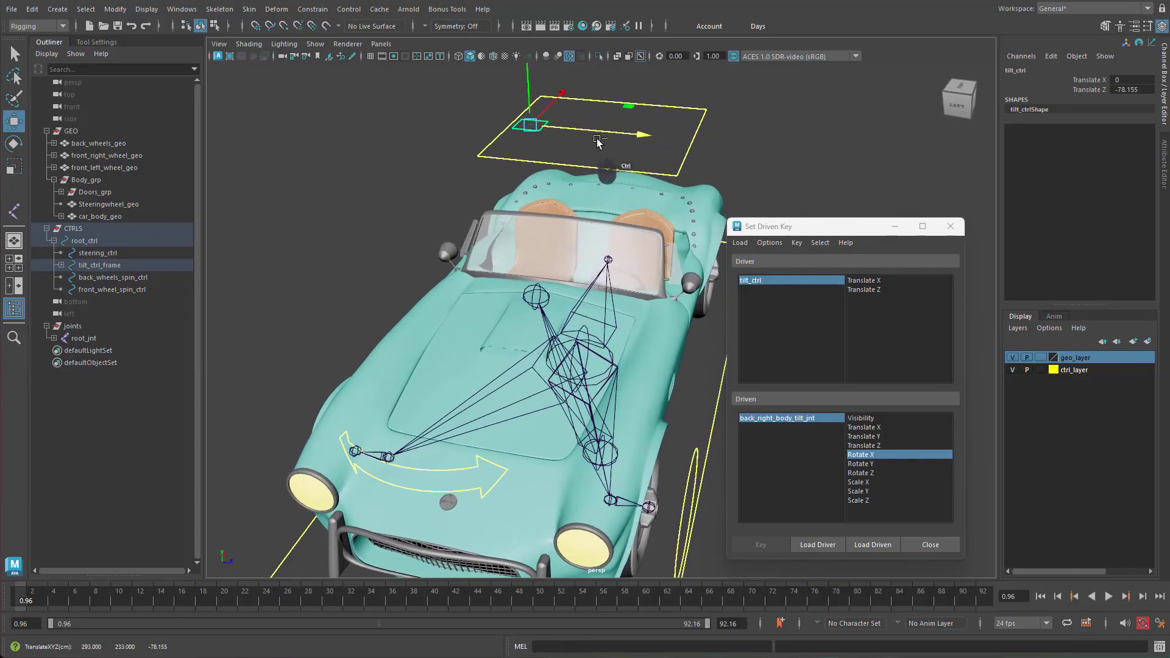
key("ctrl+z")
Step: Choose Translate Z of tilt_ctrl as the driver and key the neutral pose against the joint's Rotate X
left_click(871, 290)
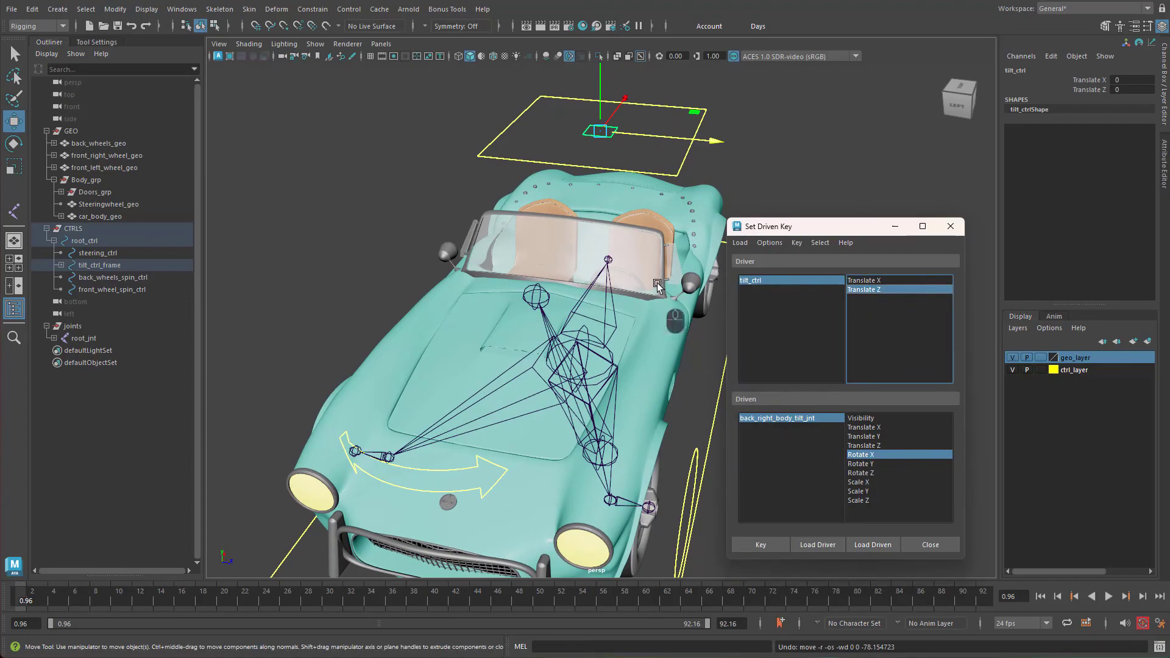
left_click_drag(605, 325, 608, 330, "alt")
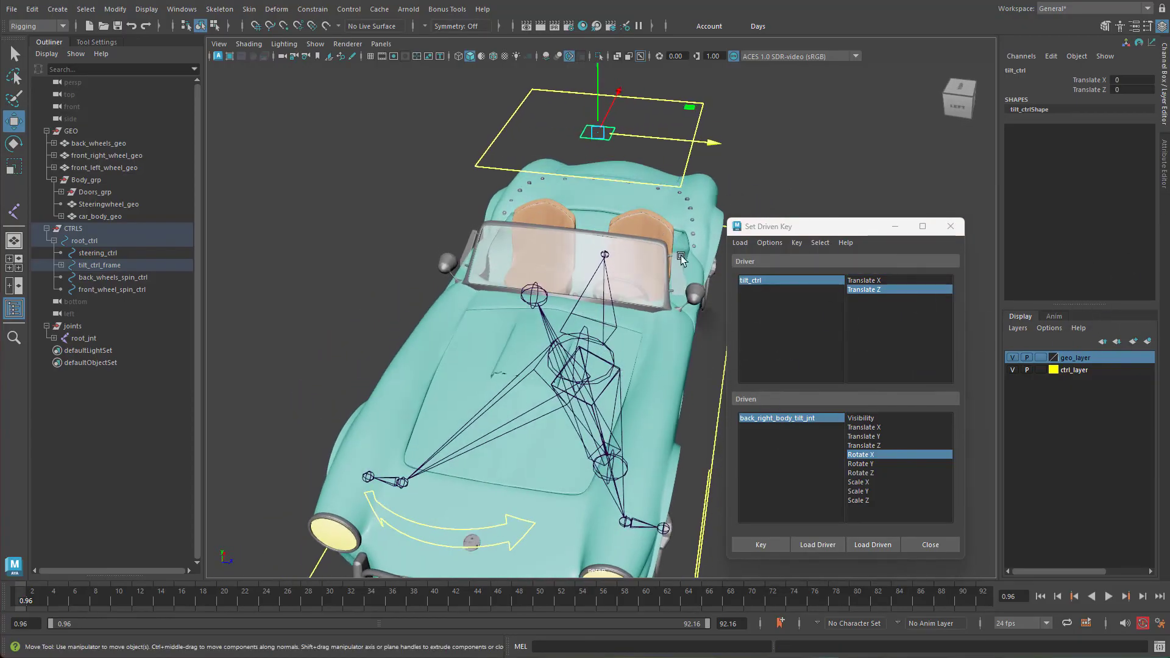
left_click(762, 545)
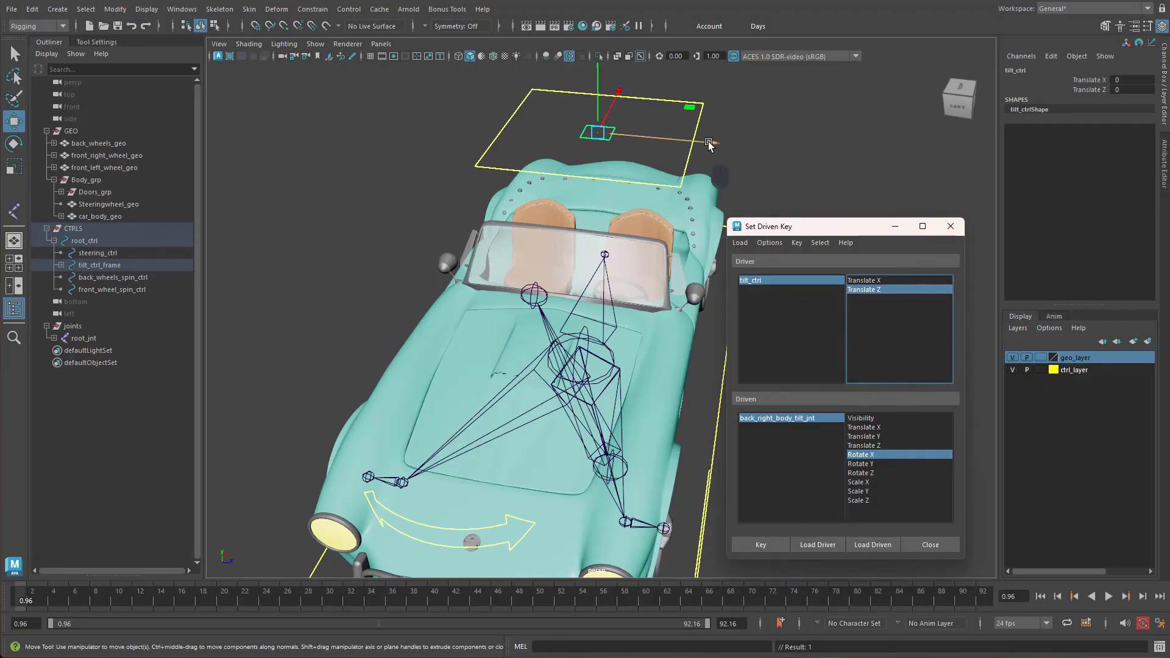
Step: Move tilt_ctrl along Z to about -82.543, at the side edge of its frame
left_click_drag(709, 144, 603, 144)
left_click_drag(590, 238, 551, 239, "alt")
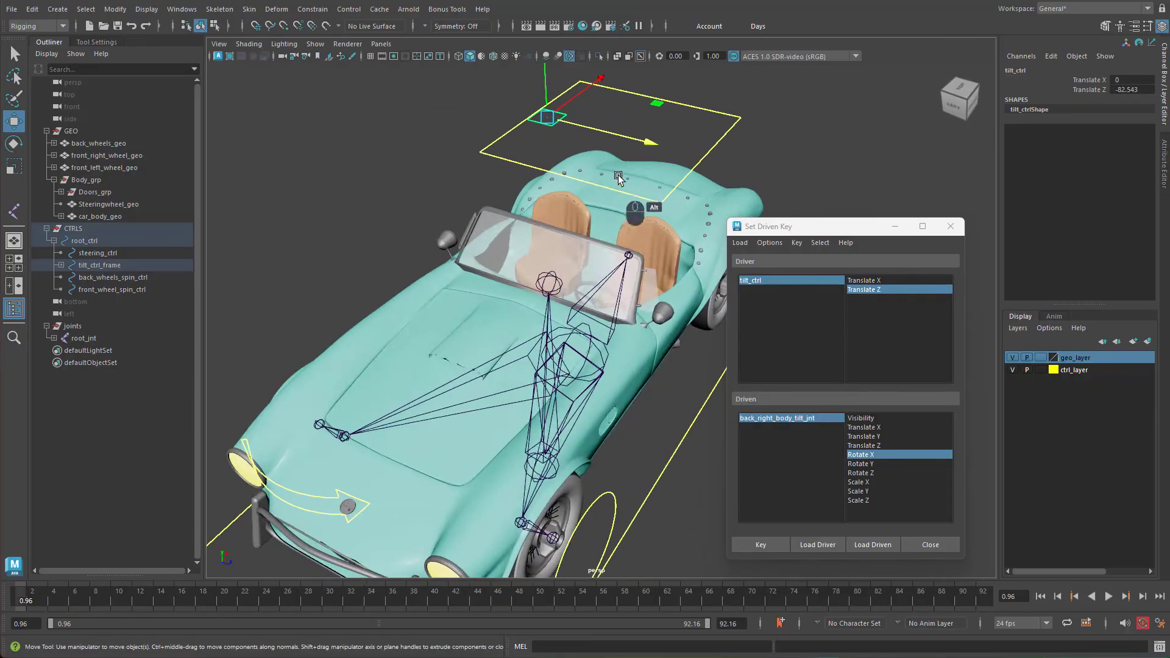
middle_click_drag(618, 174, 533, 269, "alt")
right_click_drag(534, 268, 644, 227, "alt")
middle_click_drag(464, 234, 497, 244, "alt")
right_click_drag(496, 244, 539, 251, "alt")
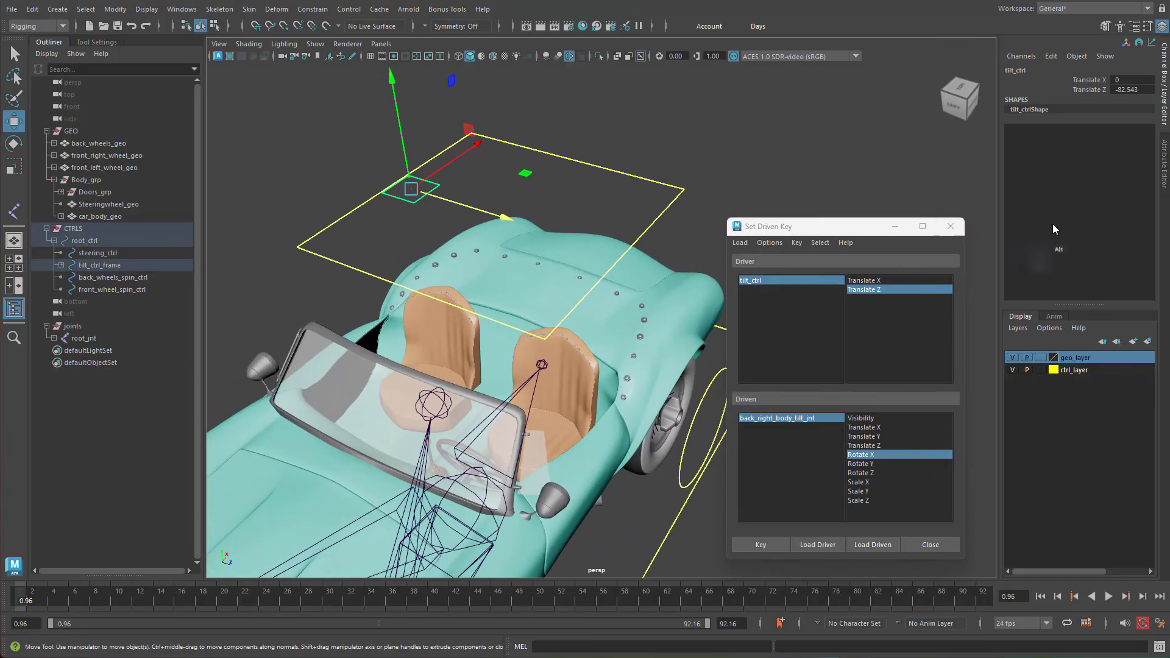
Step: Limit tilt_ctrl's Translate Z to a minimum of -80 and a maximum of 80
left_click(1165, 171)
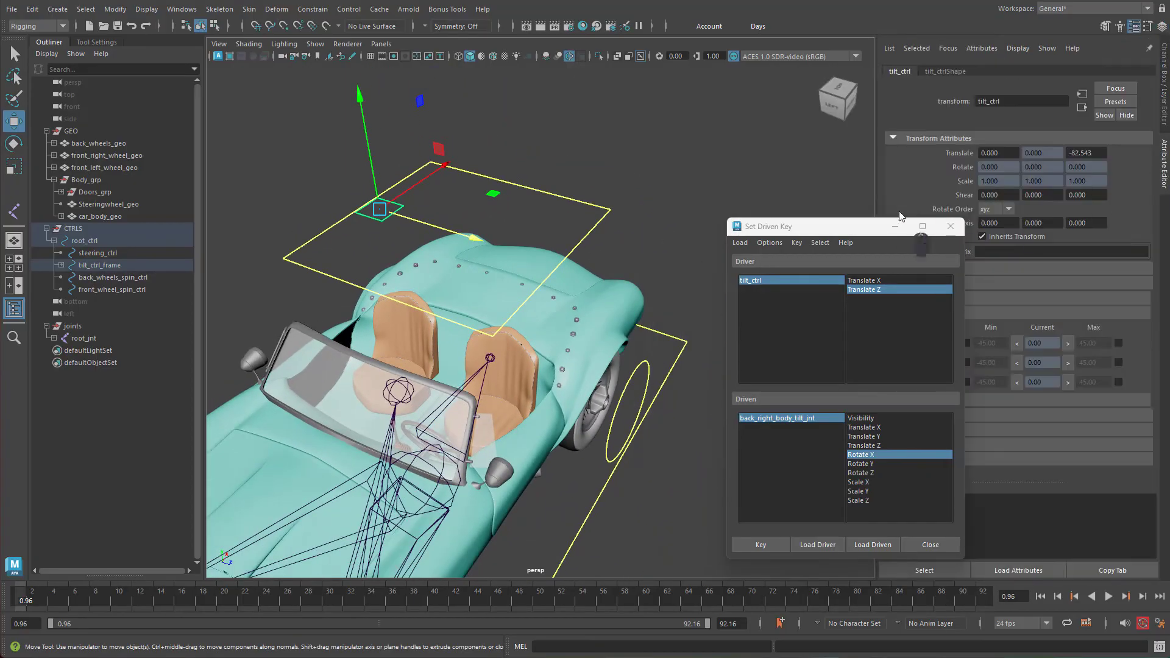
left_click_drag(839, 233, 738, 236)
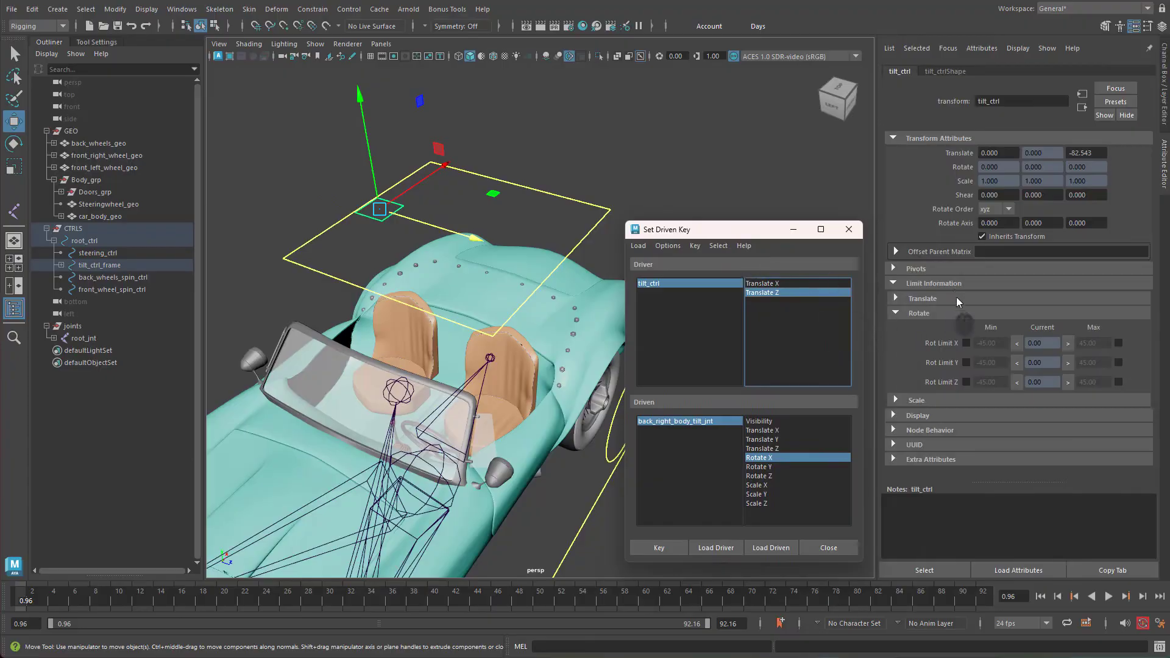
left_click(923, 298)
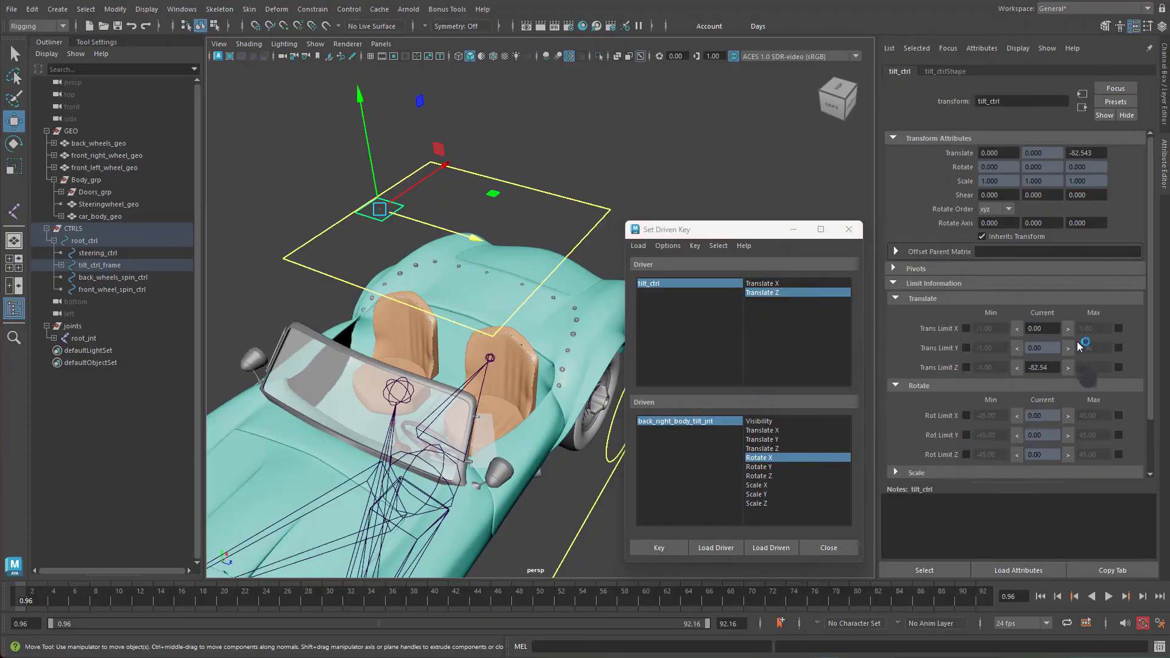
left_click_drag(1054, 370, 1010, 372)
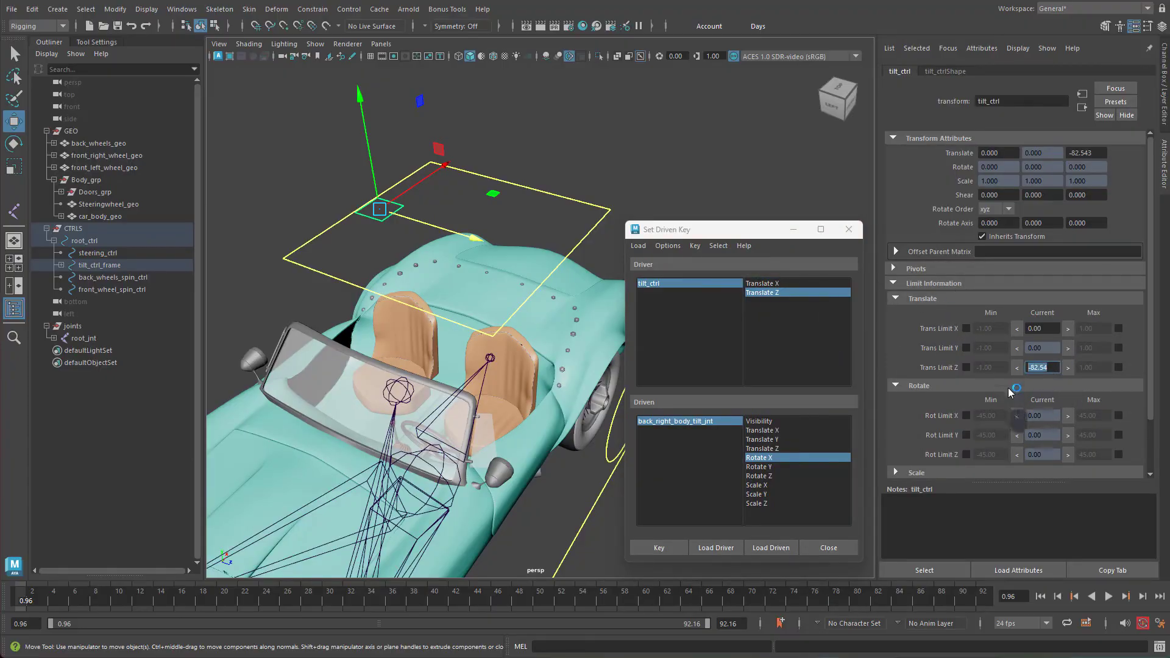
left_click(966, 368)
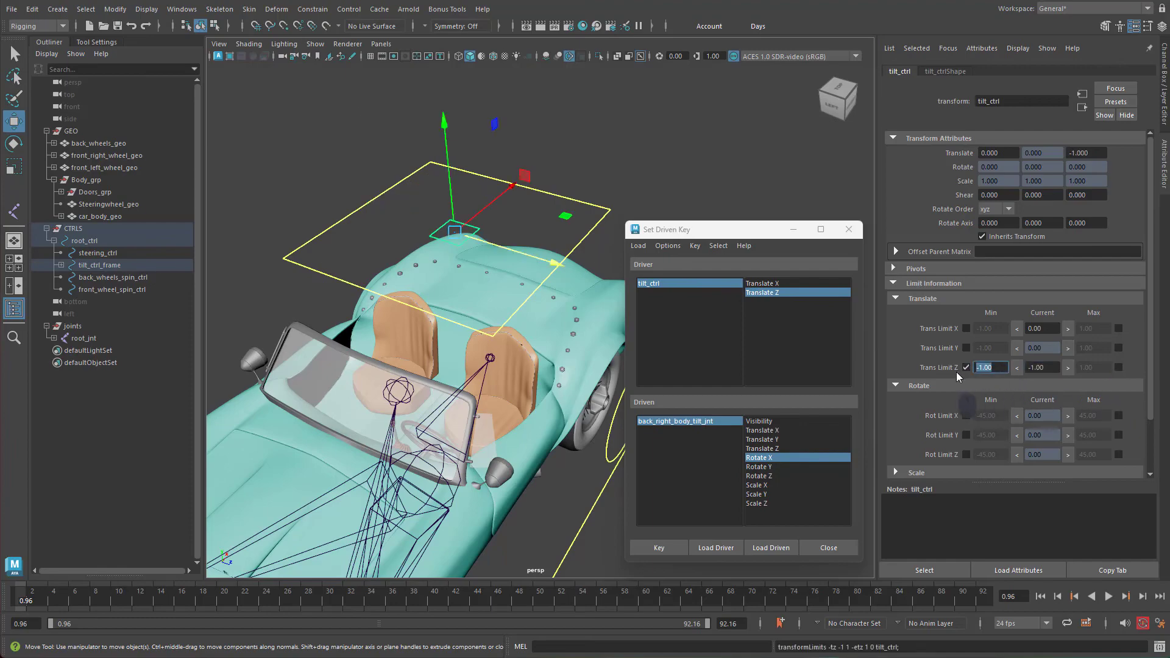
type("-80")
key("Return")
left_click(1118, 368)
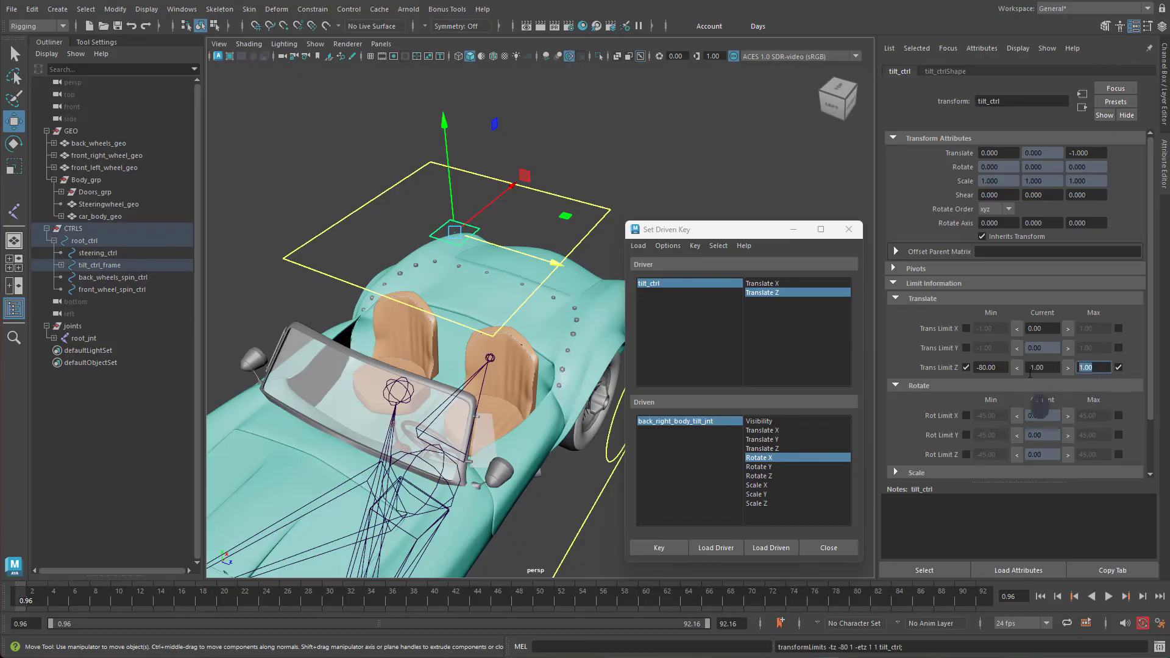
type("80")
key("Return")
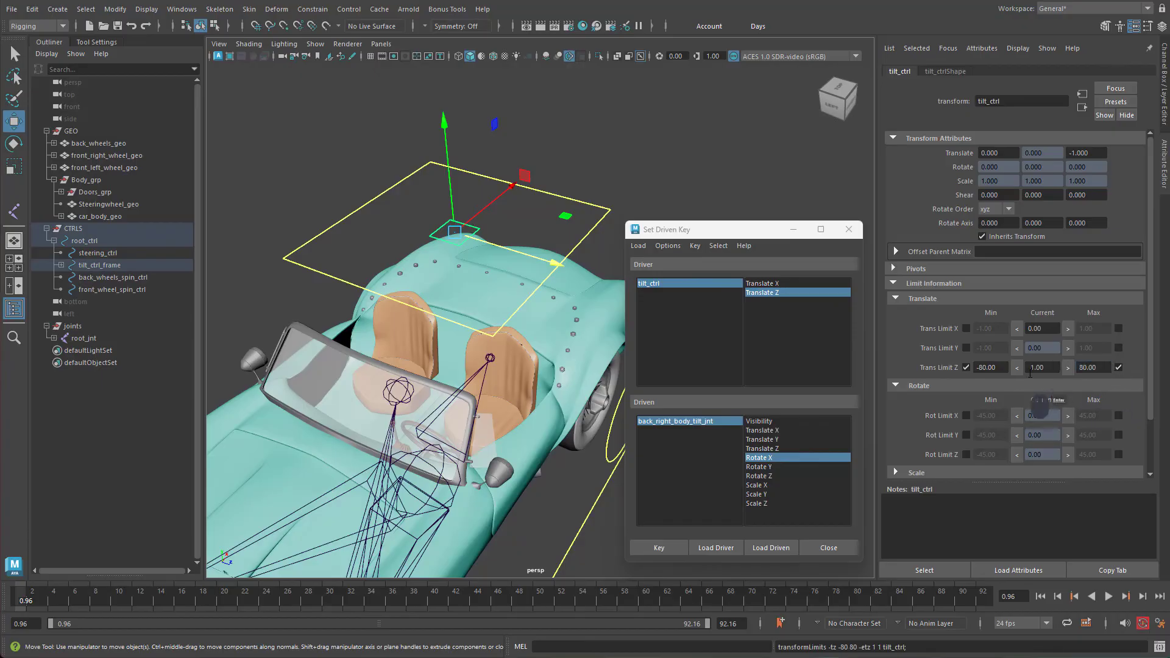
Step: Limit tilt_ctrl's Translate X to a minimum of -80 and a maximum of 80
left_click(967, 329)
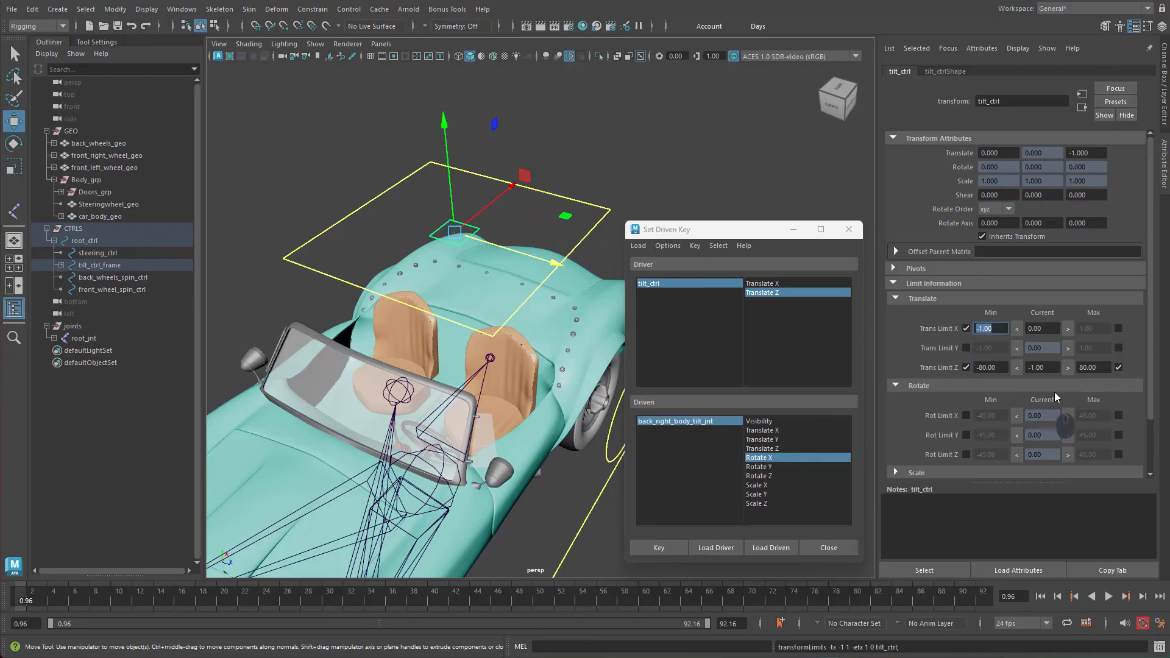
type("-80")
key("Return")
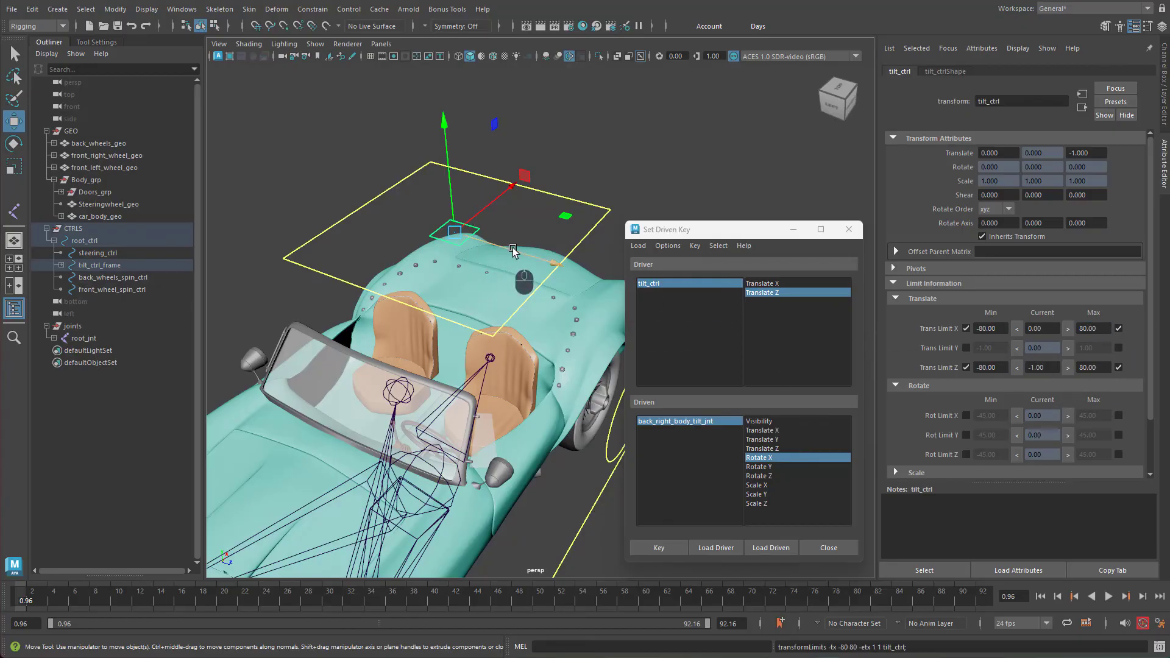
Step: Move tilt_ctrl to its -80 limit in Z, test its X limit too, and undo only the X move
left_click_drag(508, 244, 346, 264)
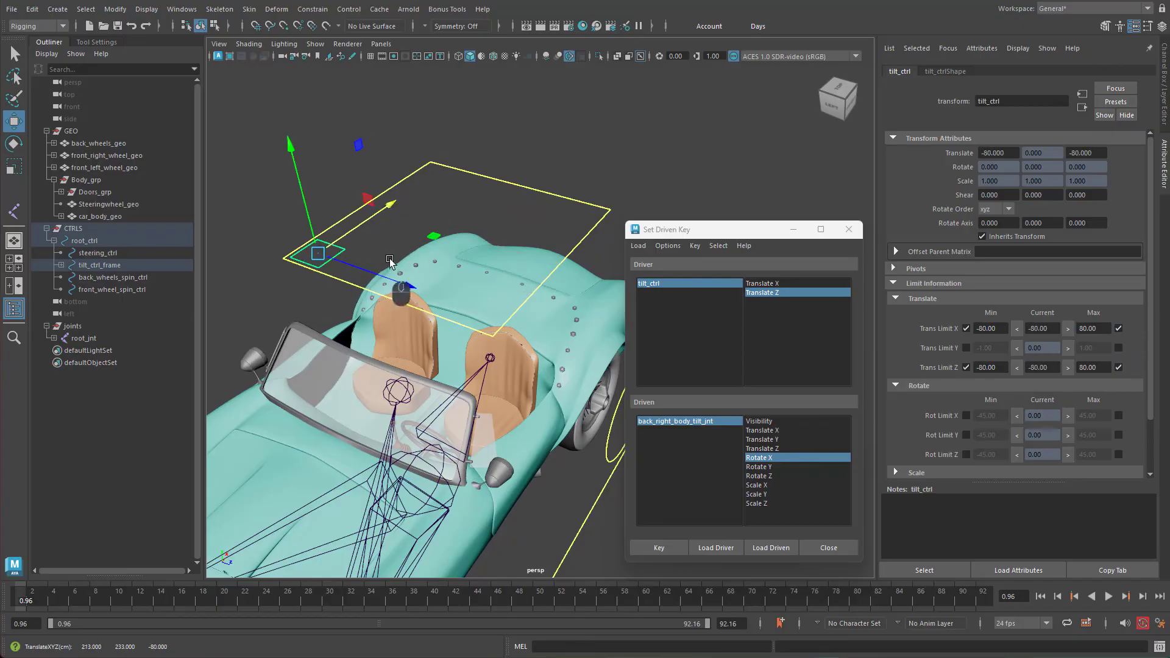
key("ctrl+z")
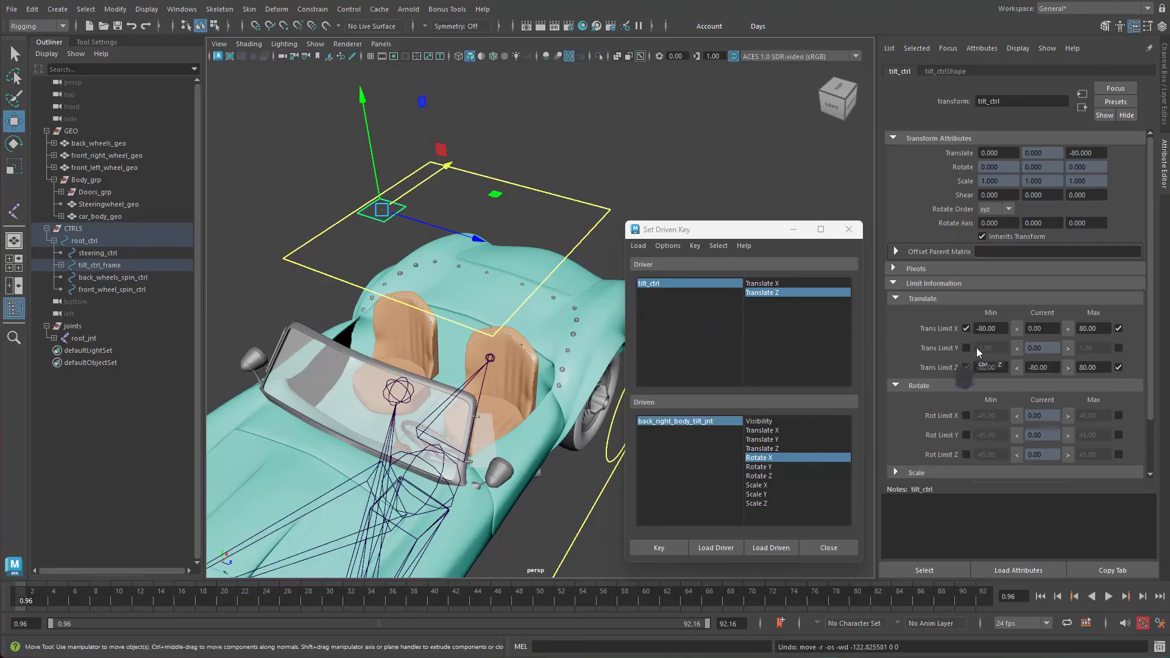
left_click(429, 237)
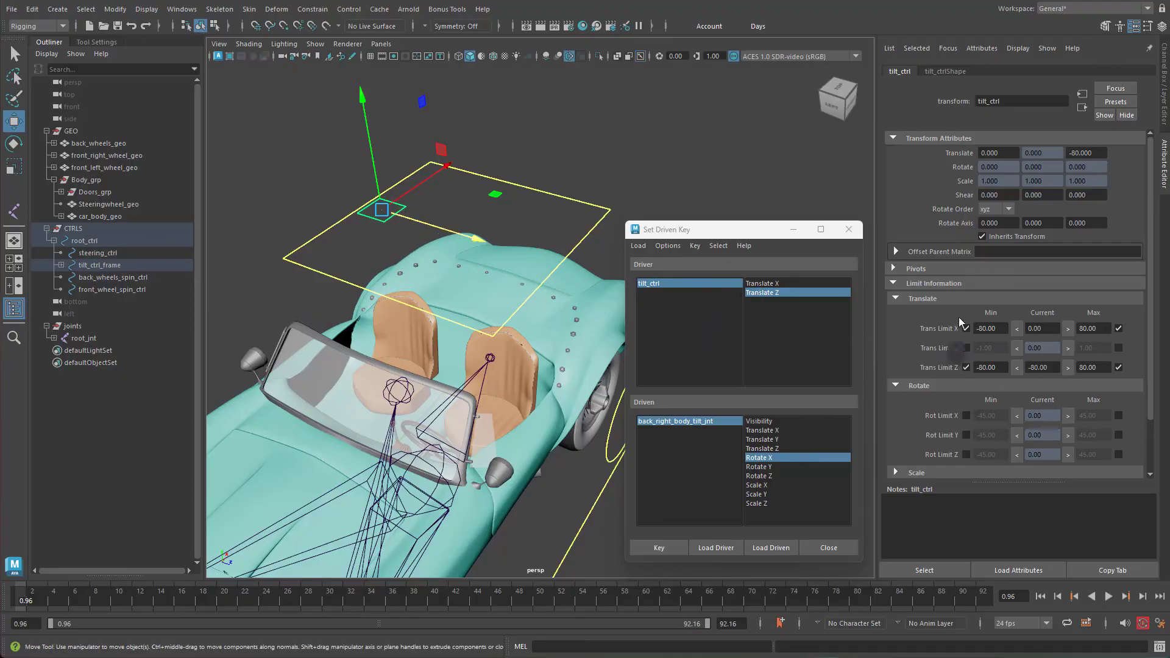
Step: Select back_right_body_tilt_jnt and rotate it about X to roughly -4.3 degrees to judge the body's sideways tilt
left_click(1165, 100)
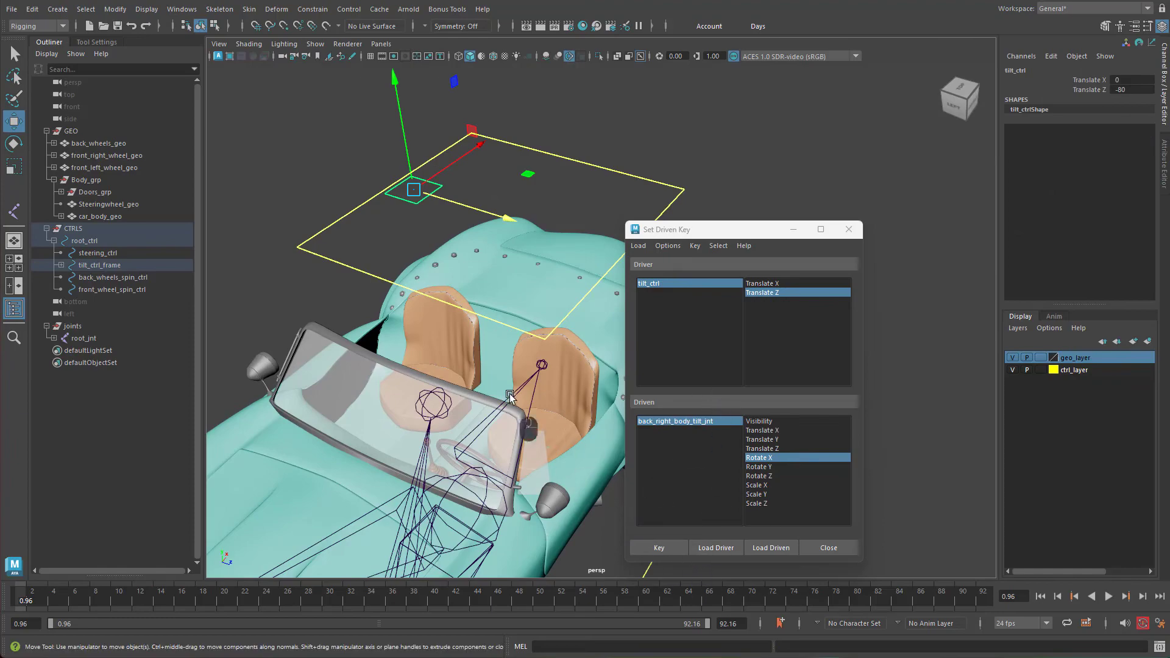
left_click_drag(515, 397, 457, 361, "alt")
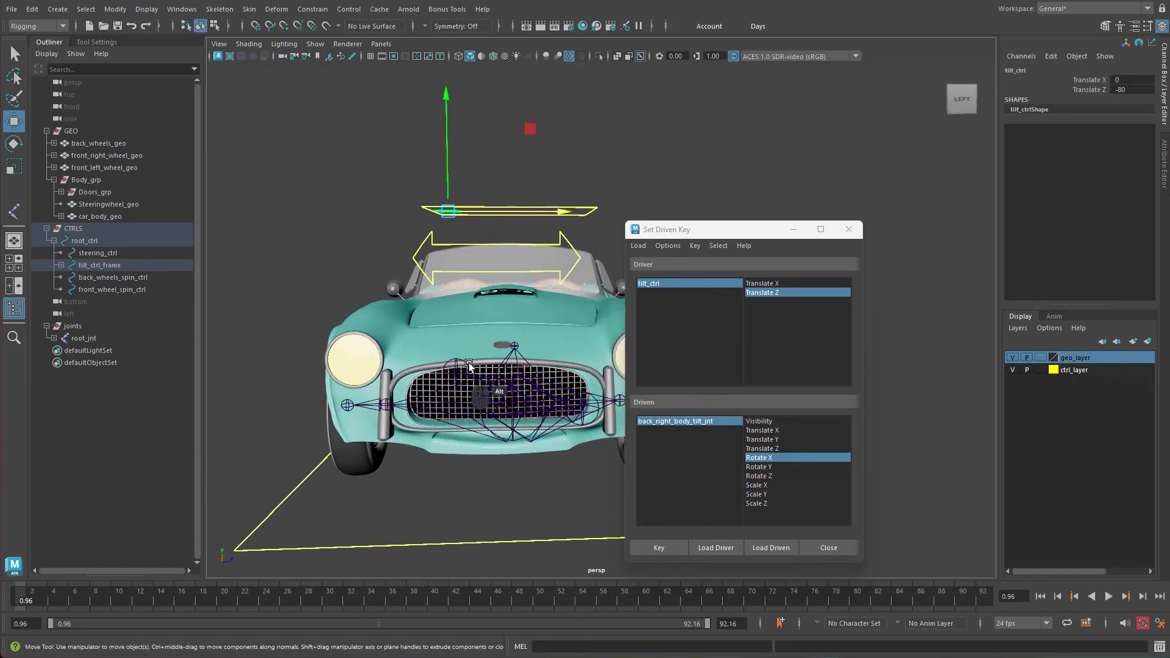
left_click(458, 362)
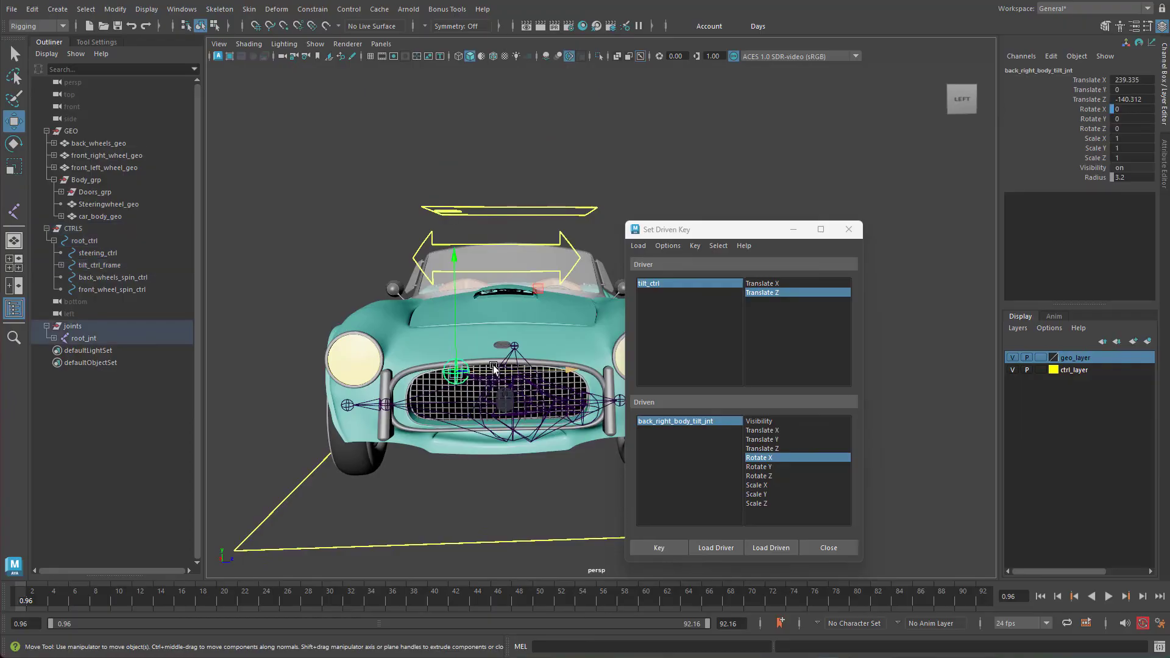
key("e")
left_click_drag(494, 367, 519, 376, "alt")
right_click_drag(520, 375, 508, 385, "alt")
middle_click_drag(509, 384, 490, 397, "alt")
left_click_drag(490, 397, 490, 375, "alt")
left_click_drag(499, 331, 479, 387)
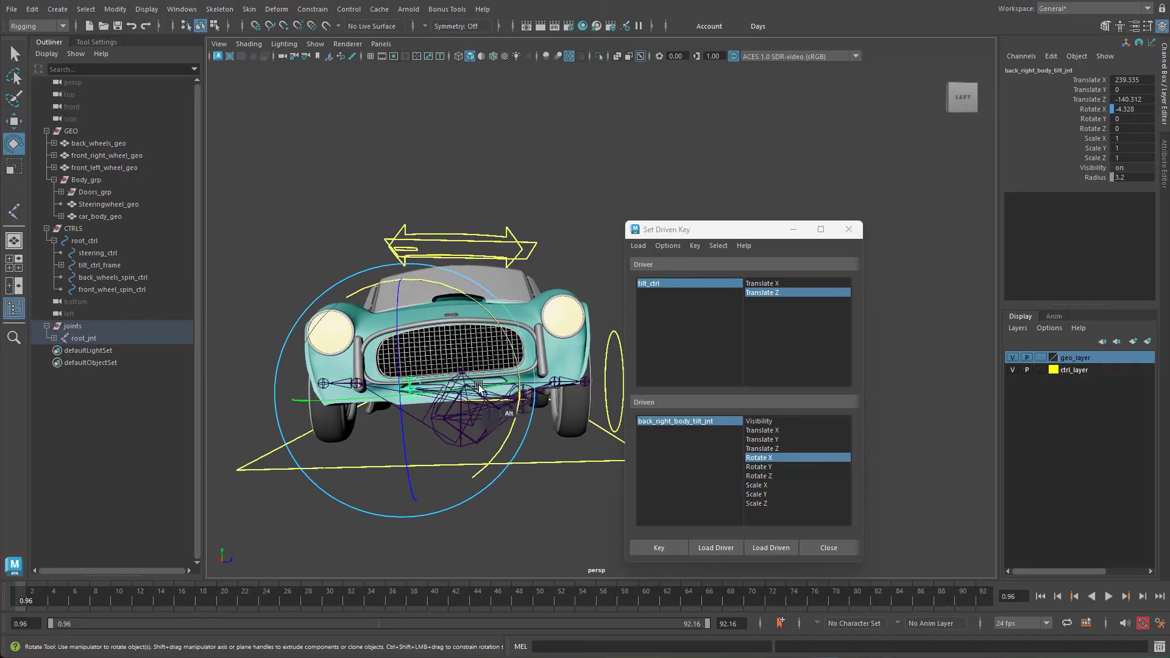
Step: Set back_right_body_tilt_jnt's Rotate X to -4 and key this pose against tilt_ctrl's Translate Z
double_click(1146, 110)
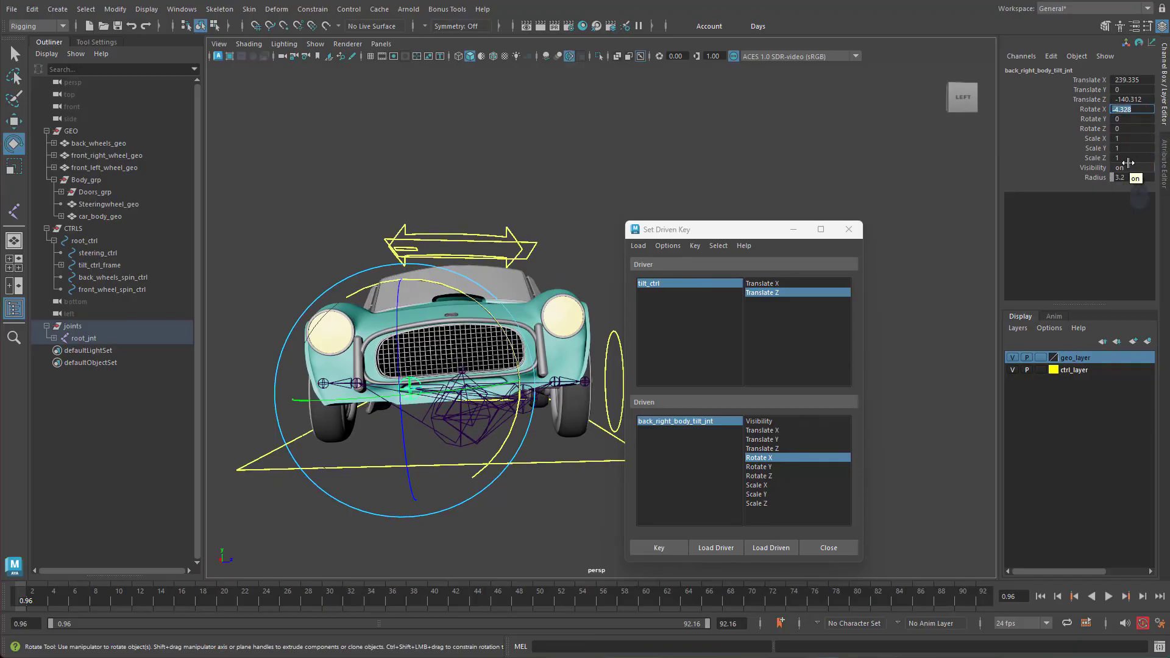
type("-4")
key("Return")
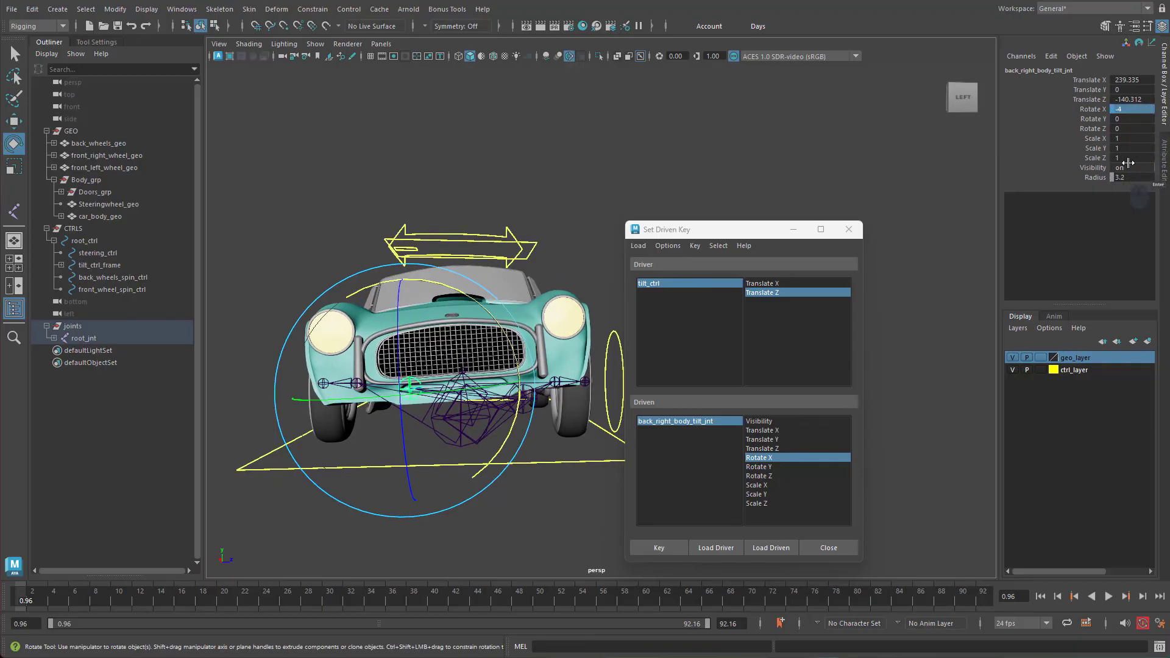
left_click(675, 546)
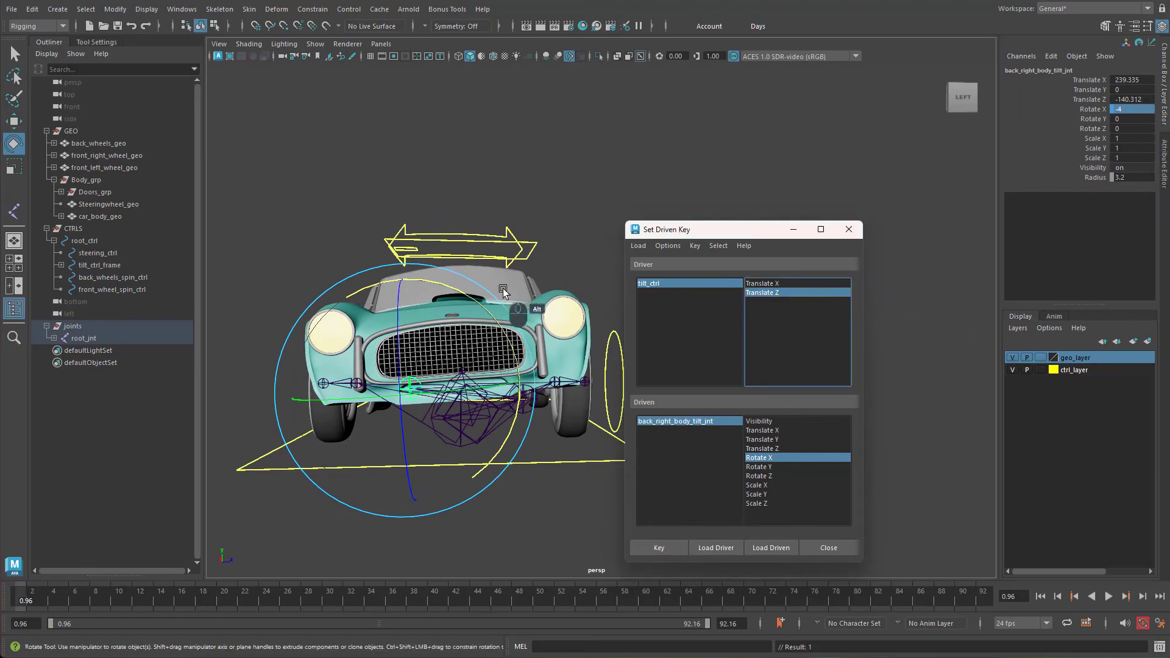
Step: Move tilt_ctrl back along Z to test the driven tilt, and reset its Translate Z to 0
left_click_drag(502, 288, 451, 292, "alt")
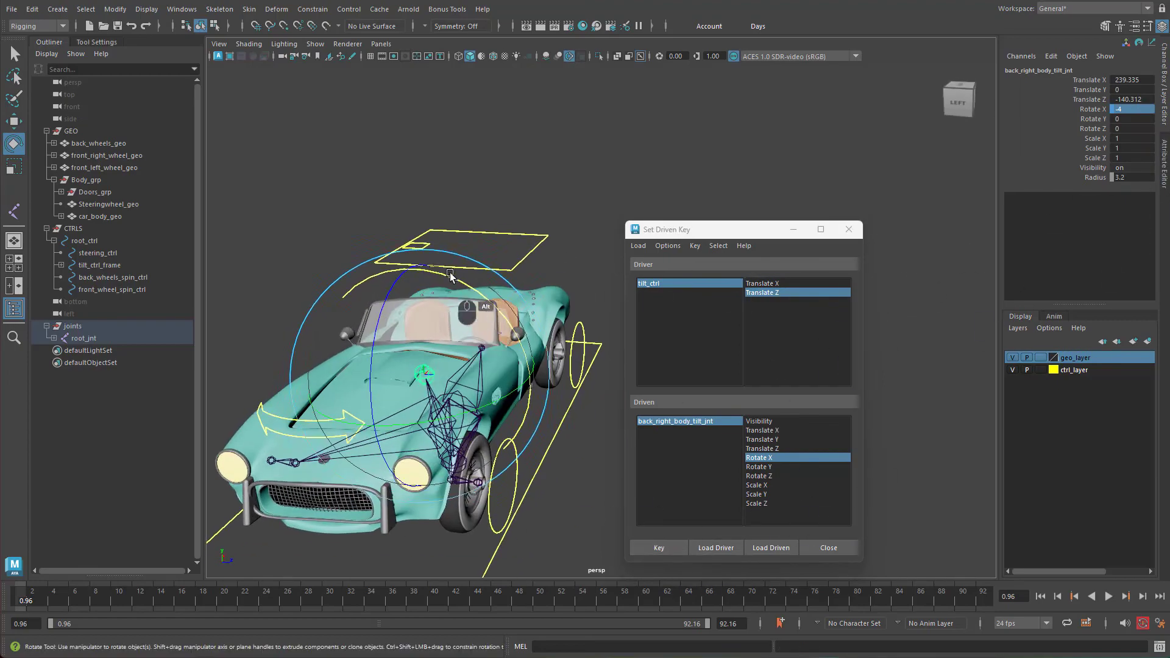
left_click(429, 242)
key("w")
left_click_drag(465, 250, 486, 330)
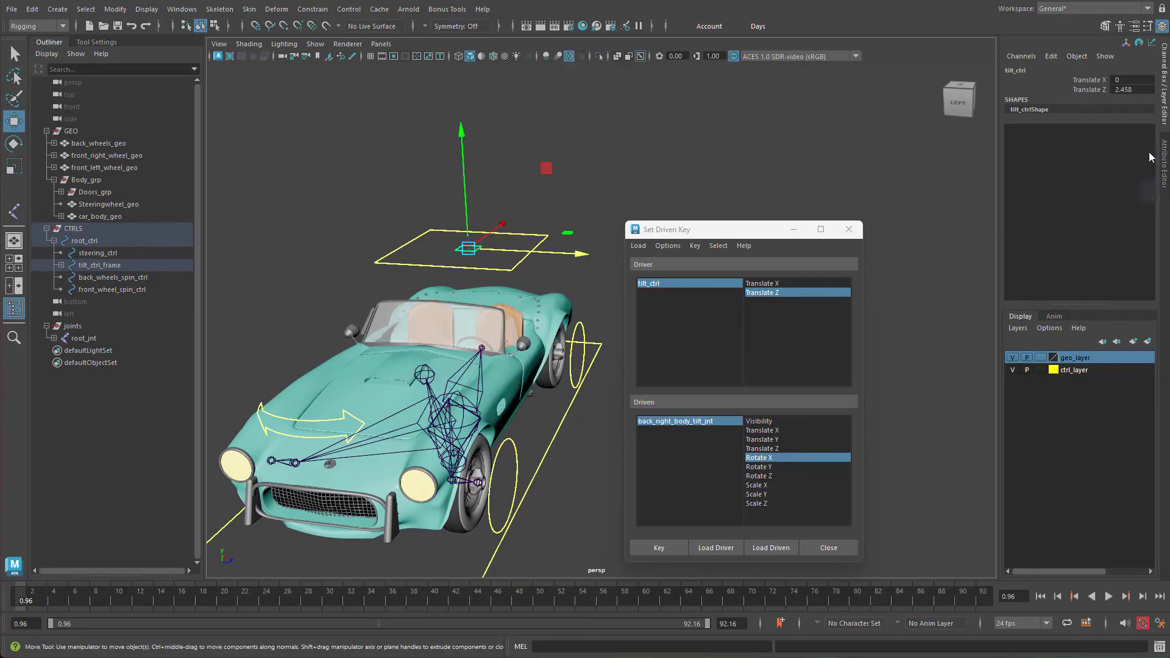
double_click(1146, 90)
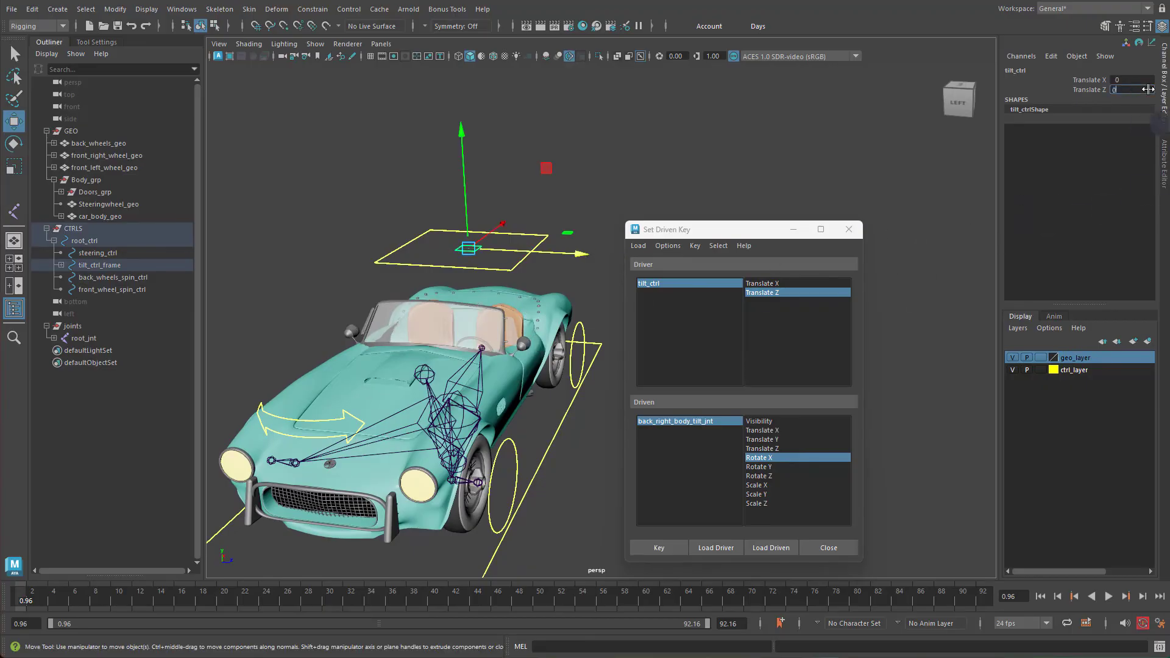
type("0")
key("Return")
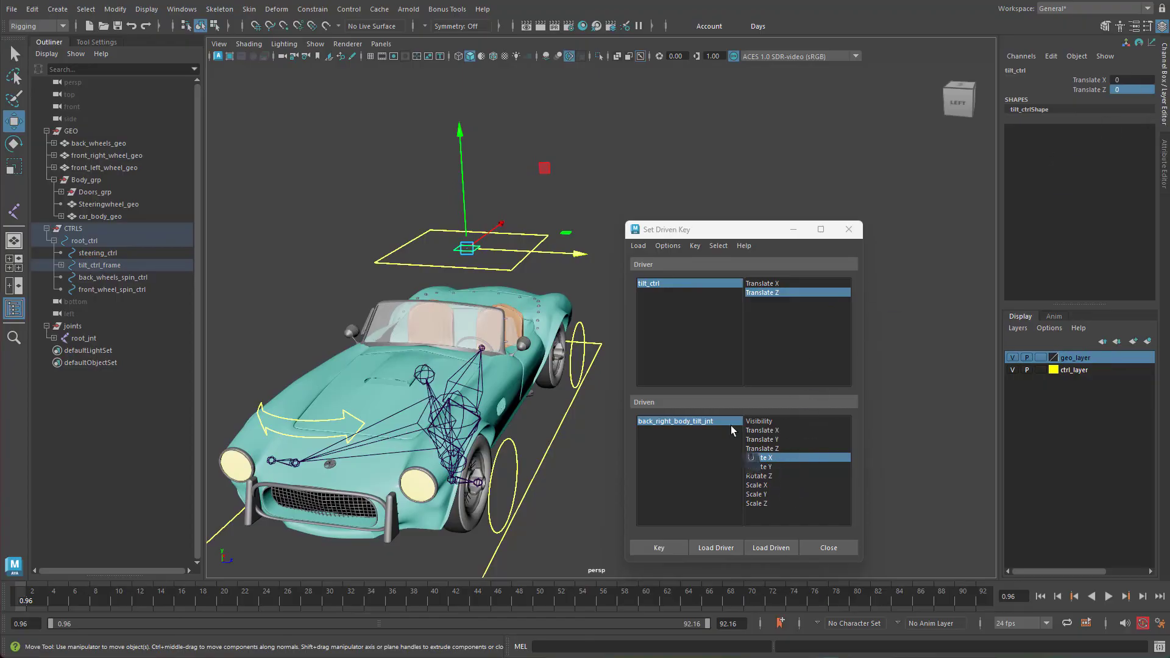
Step: Select front_left_body_tilt_jnt and load it as the driven object in Set Driven Key
left_click_drag(471, 453, 476, 426, "alt")
left_click(461, 421)
middle_click_drag(408, 410, 337, 345, "alt")
right_click_drag(337, 345, 407, 362, "alt")
left_click_drag(408, 360, 441, 372, "alt")
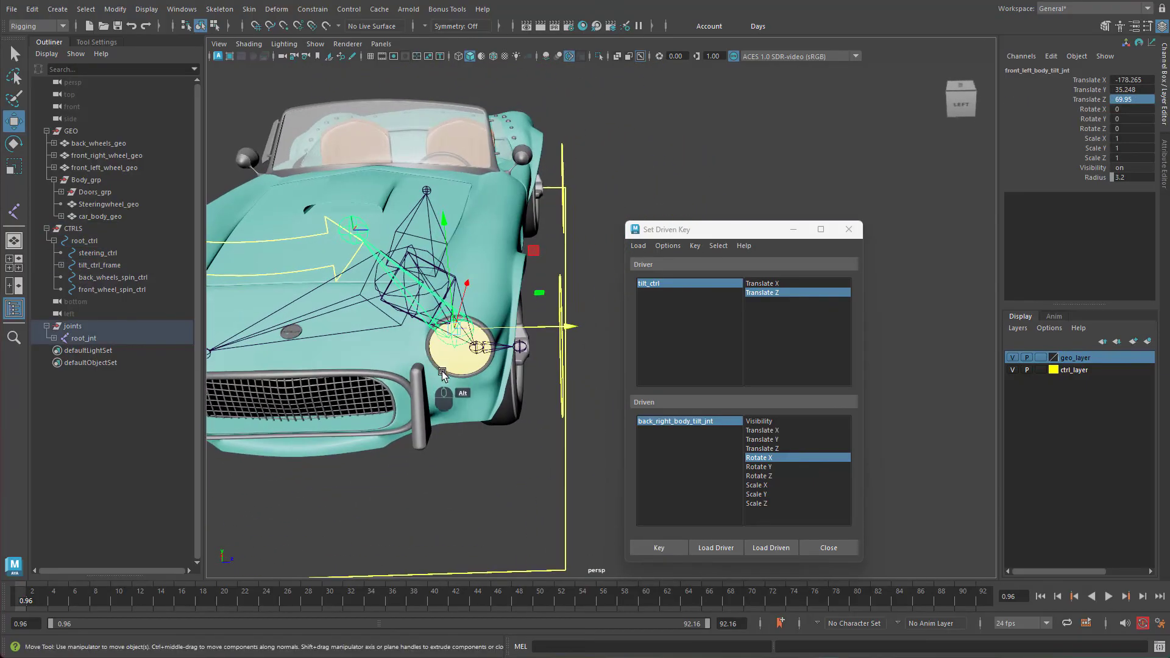
left_click(773, 548)
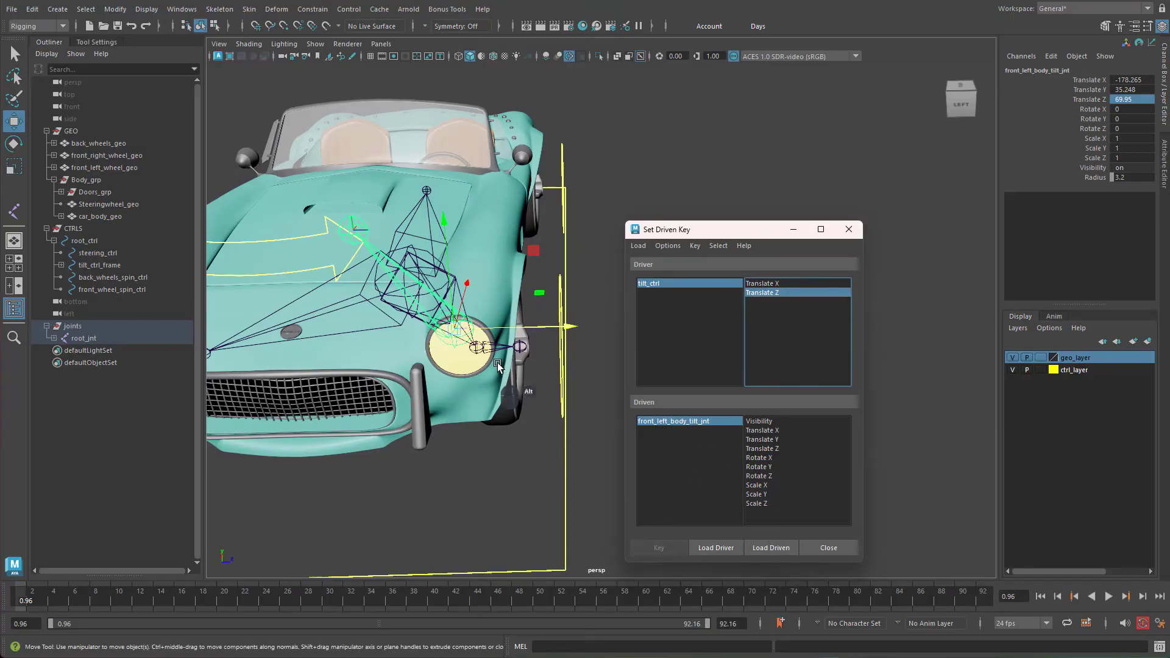
Step: Test-rotate front_left_body_tilt_jnt about X to about 10 degrees, and reset its Rotate X to 0
left_click_drag(498, 366, 503, 374, "alt")
key("e")
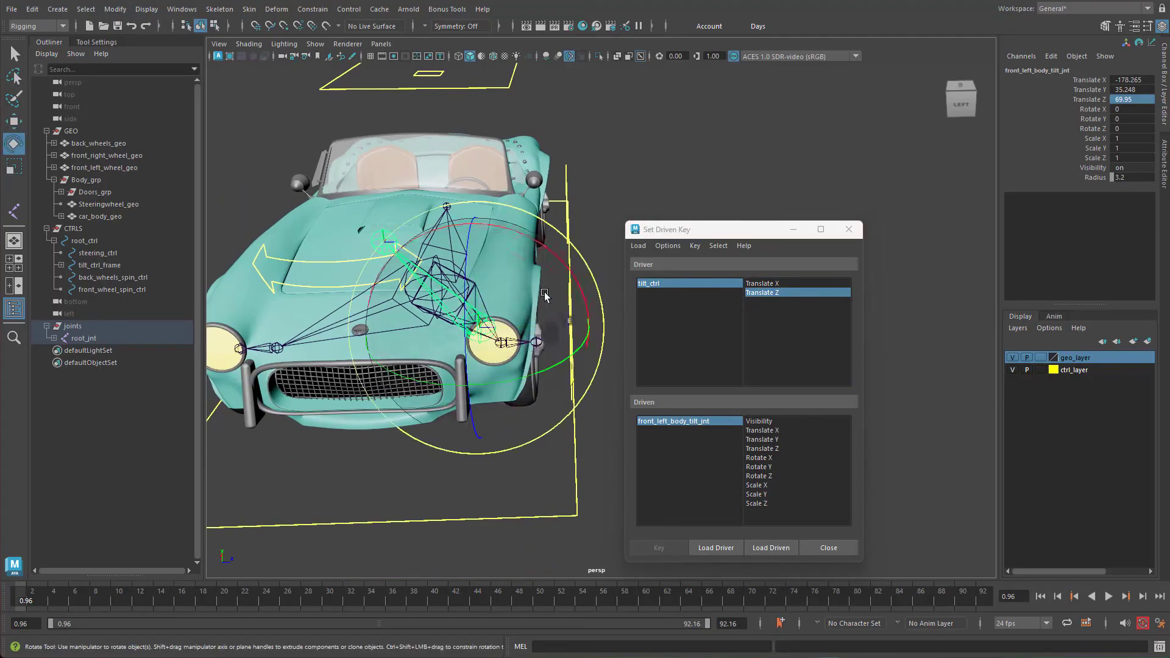
left_click_drag(550, 255, 577, 303)
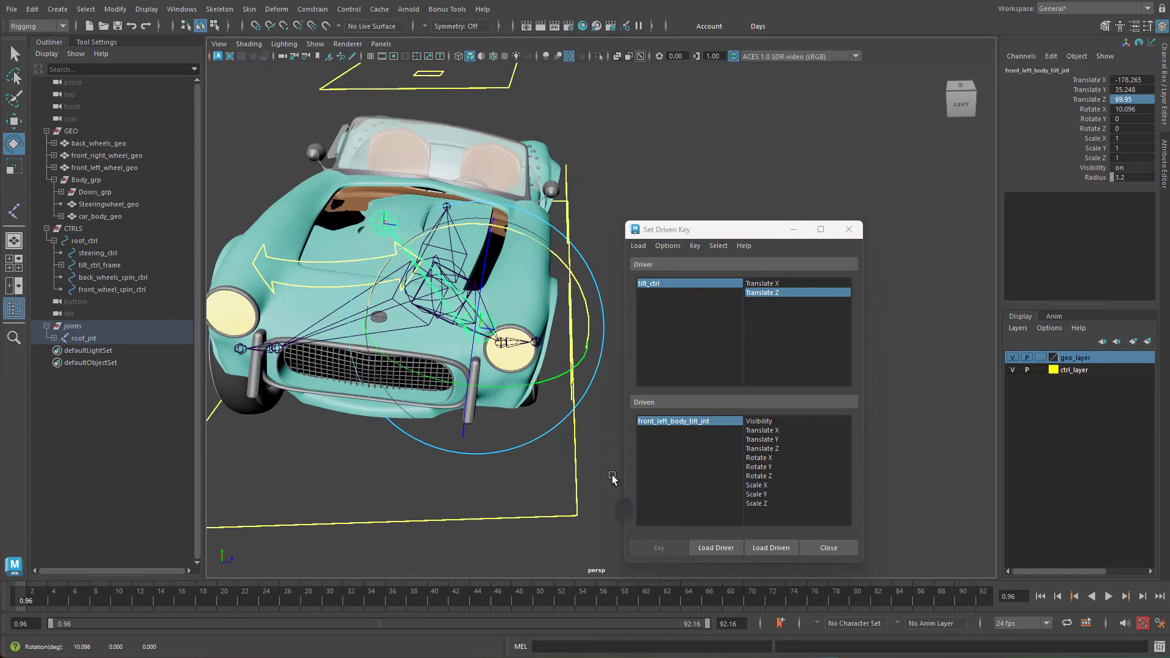
double_click(1146, 110)
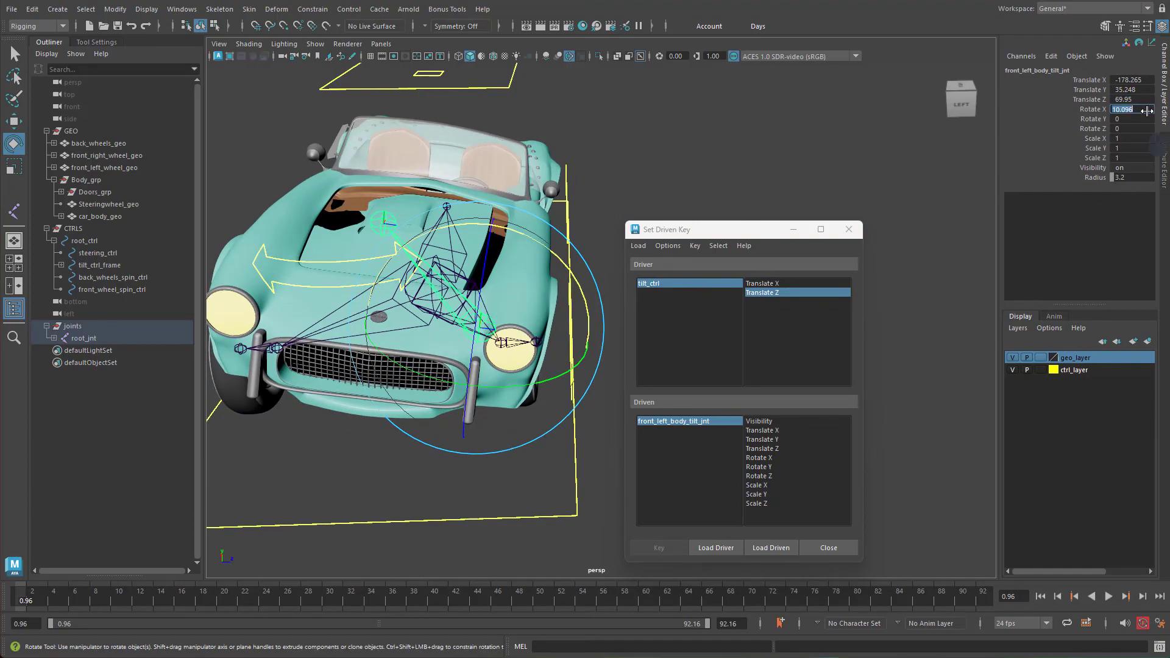
type("0")
key("Return")
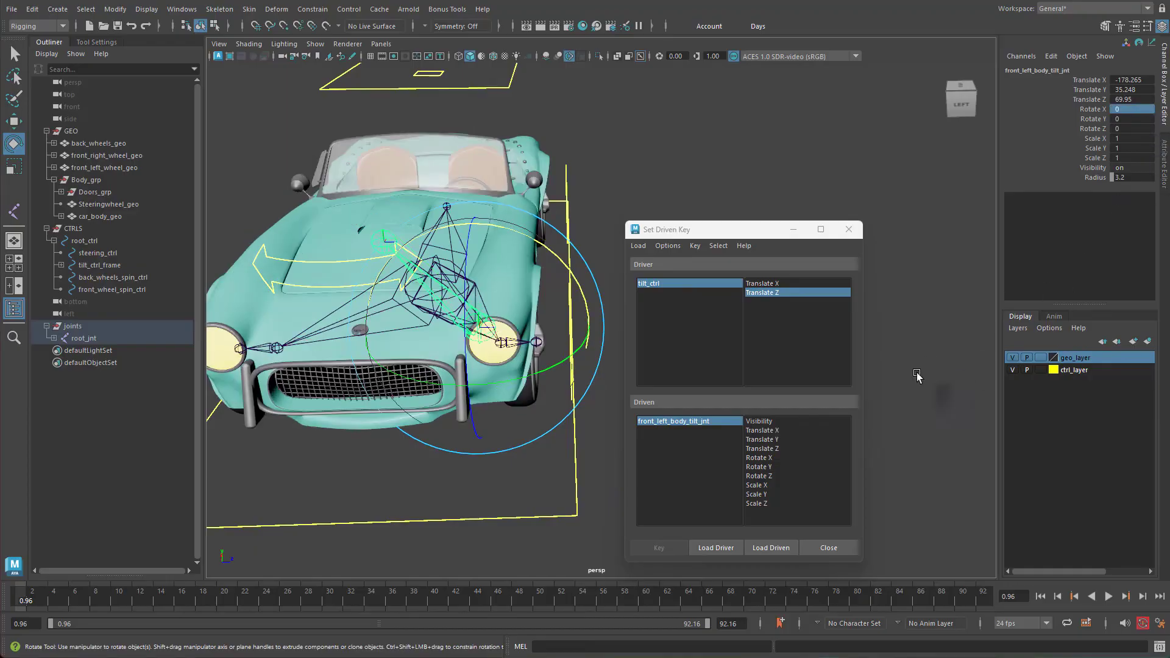
Step: Choose Rotate X of front_left_body_tilt_jnt as driven and key the neutral pose against tilt_ctrl's Translate Z
left_click(759, 458)
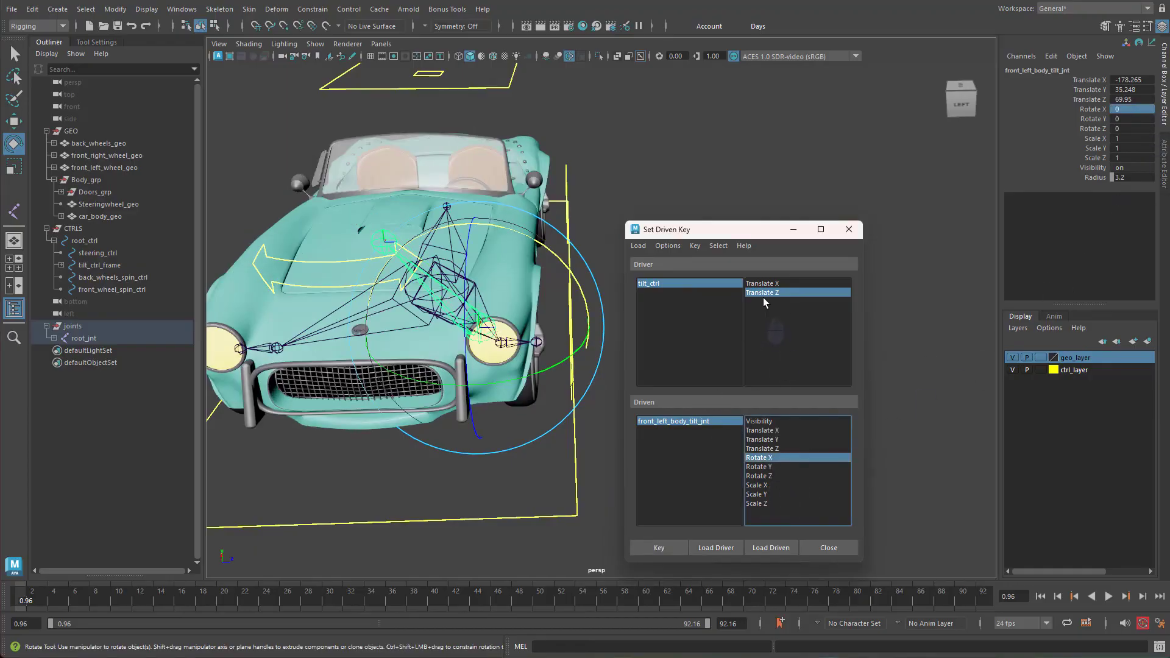
left_click_drag(503, 231, 463, 220, "alt")
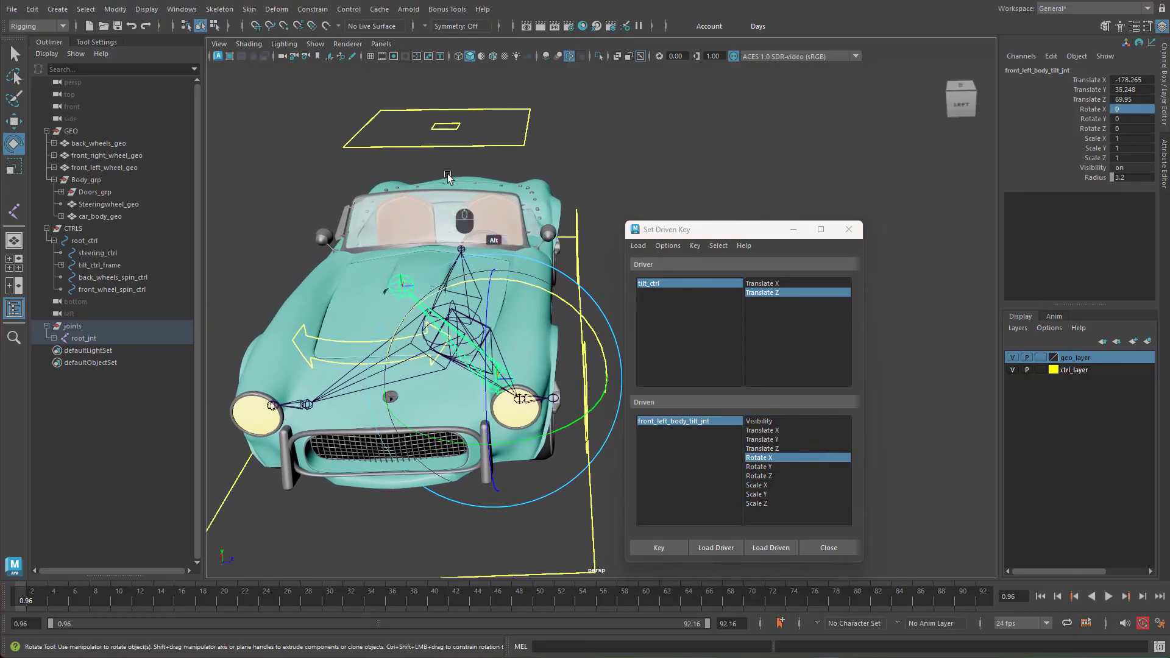
left_click(659, 548)
Step: Select tilt_ctrl and move it along Z to its limit of 80
left_click(456, 130)
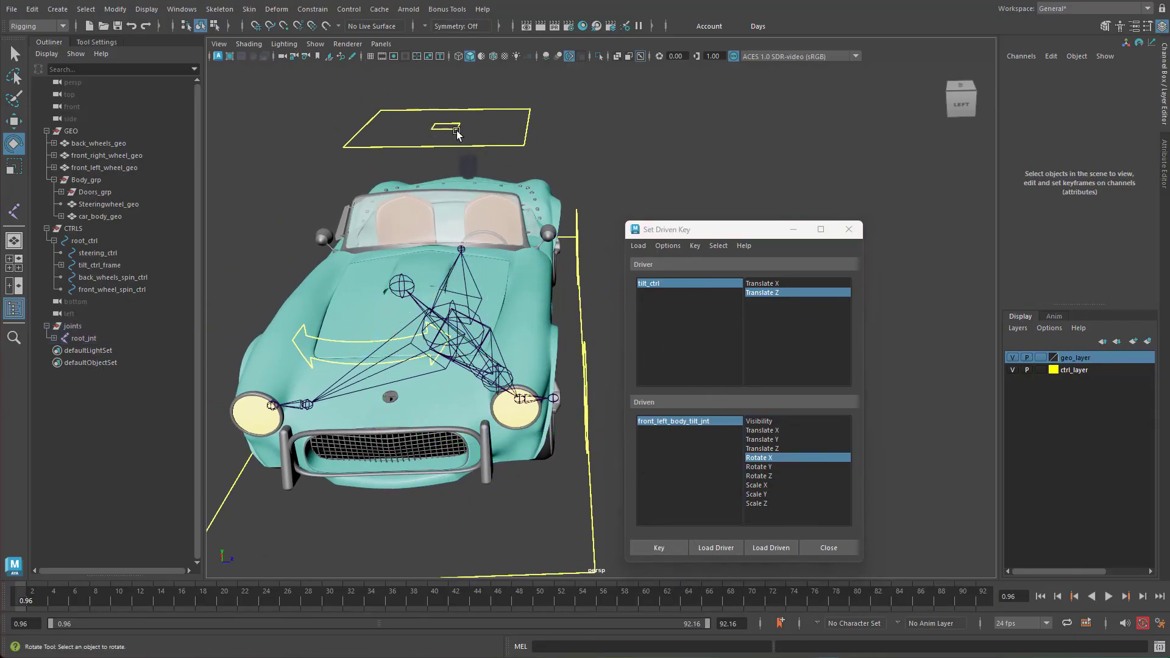
left_click(453, 130)
key("w")
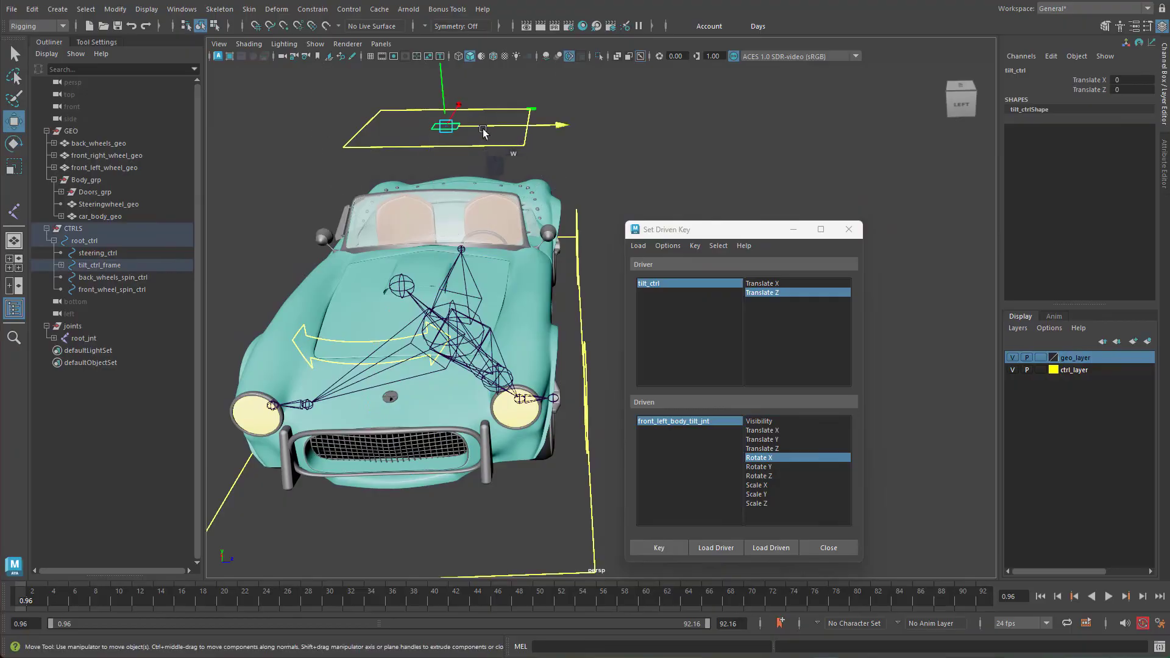
left_click_drag(552, 125, 612, 128)
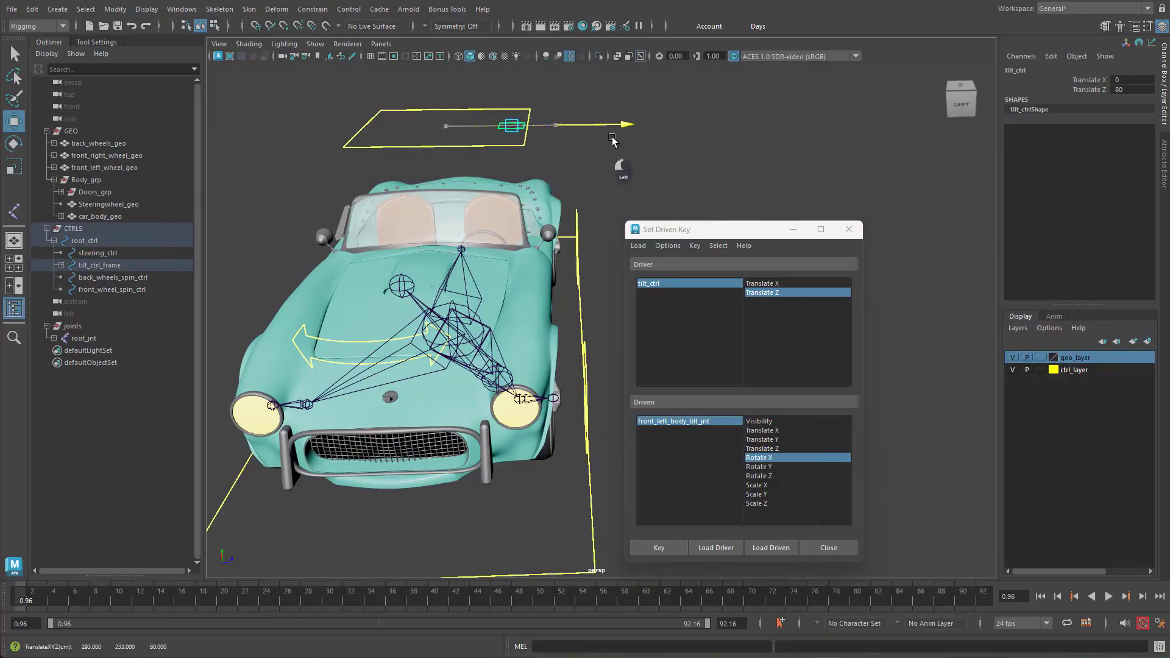
Step: Select front_left_body_tilt_jnt, set its Rotate X to 4, and key this tilted pose against tilt_ctrl's Translate Z
left_click(508, 385)
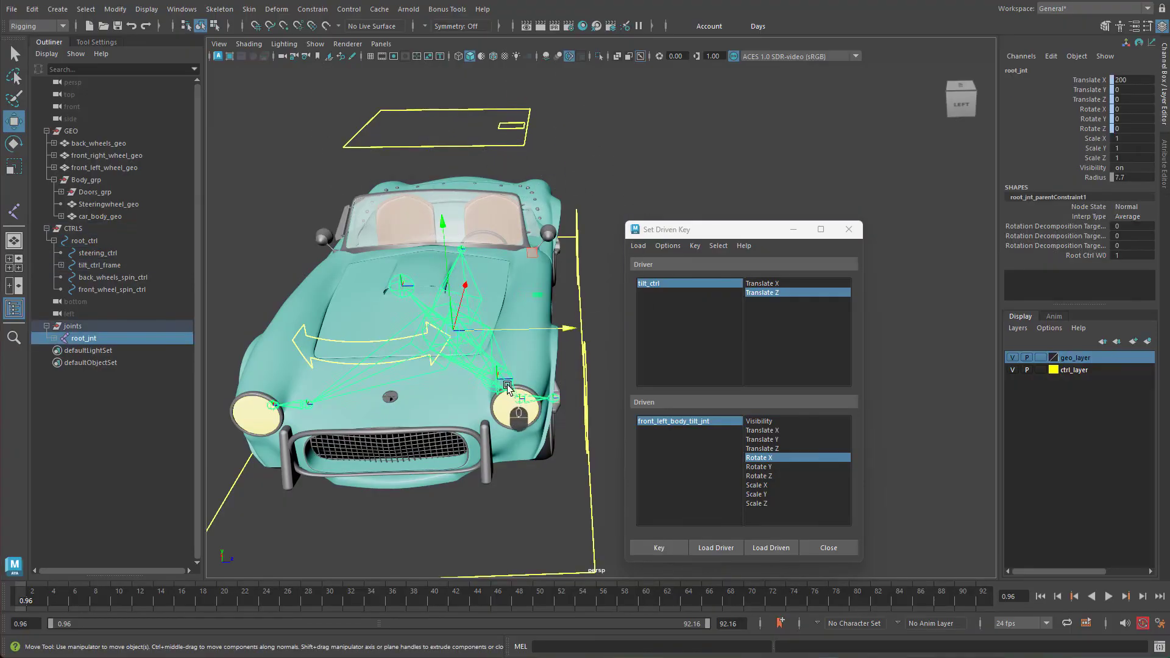
left_click(704, 423)
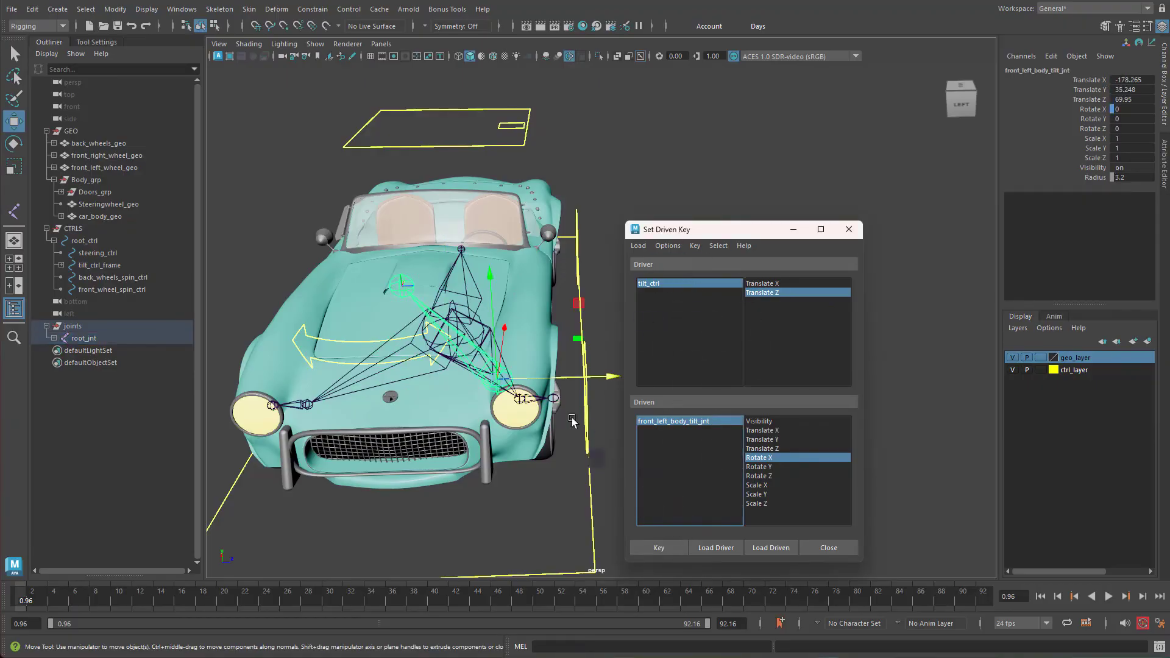
left_click_drag(528, 364, 538, 345, "alt")
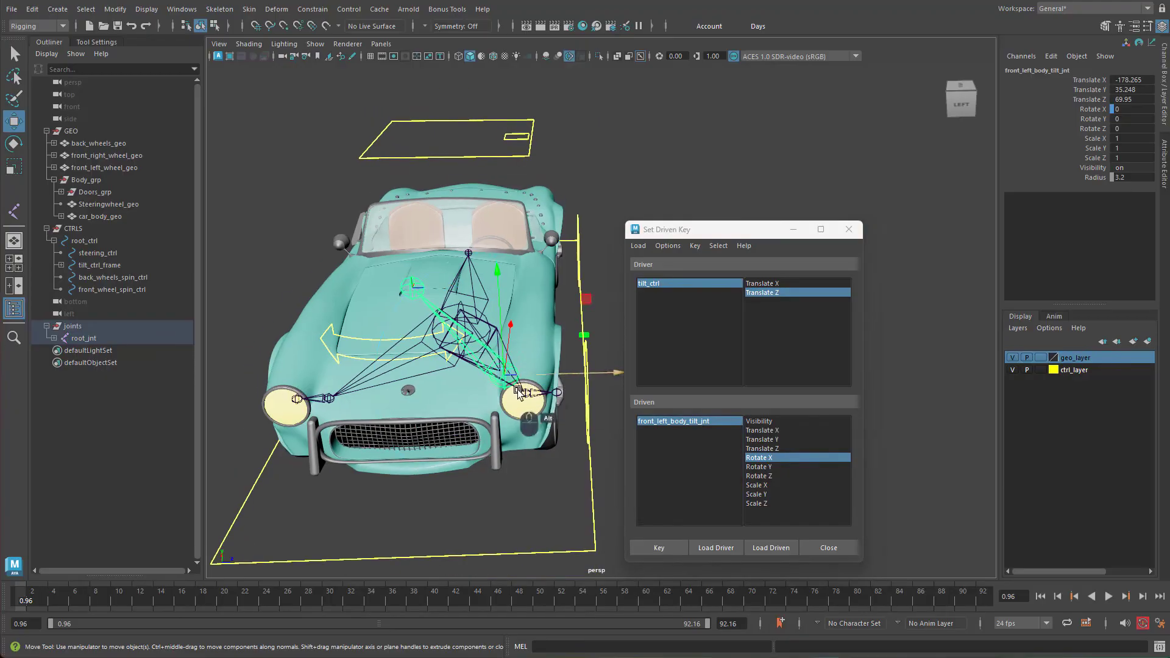
key("e")
left_click_drag(562, 294, 567, 302)
double_click(1147, 110)
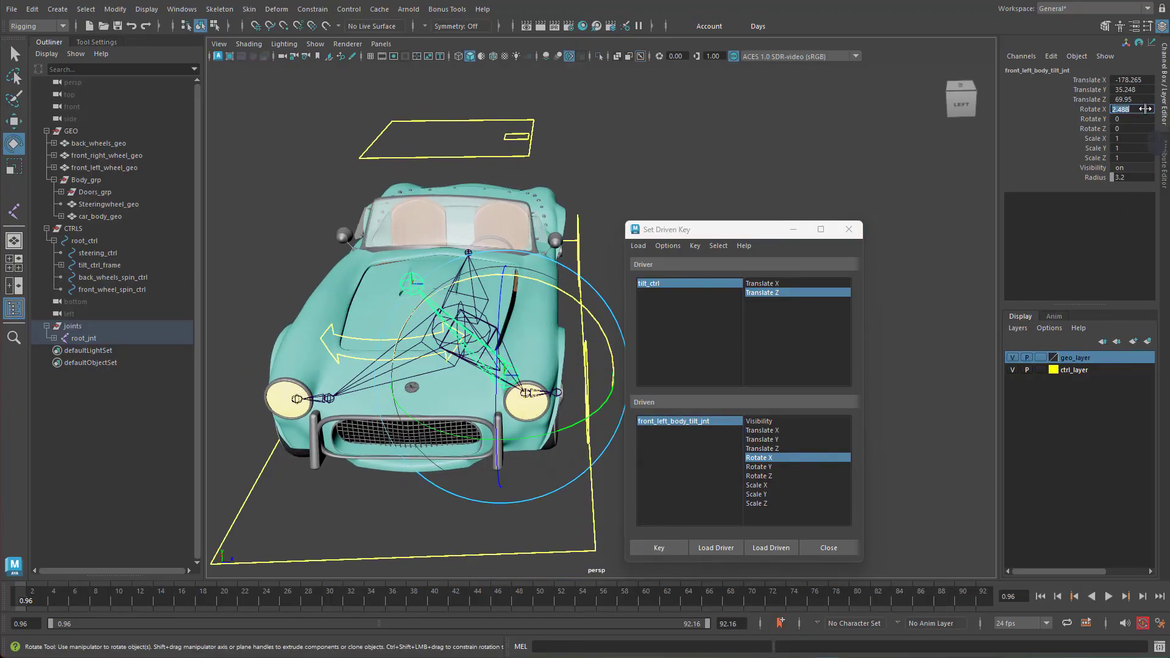
key("Return")
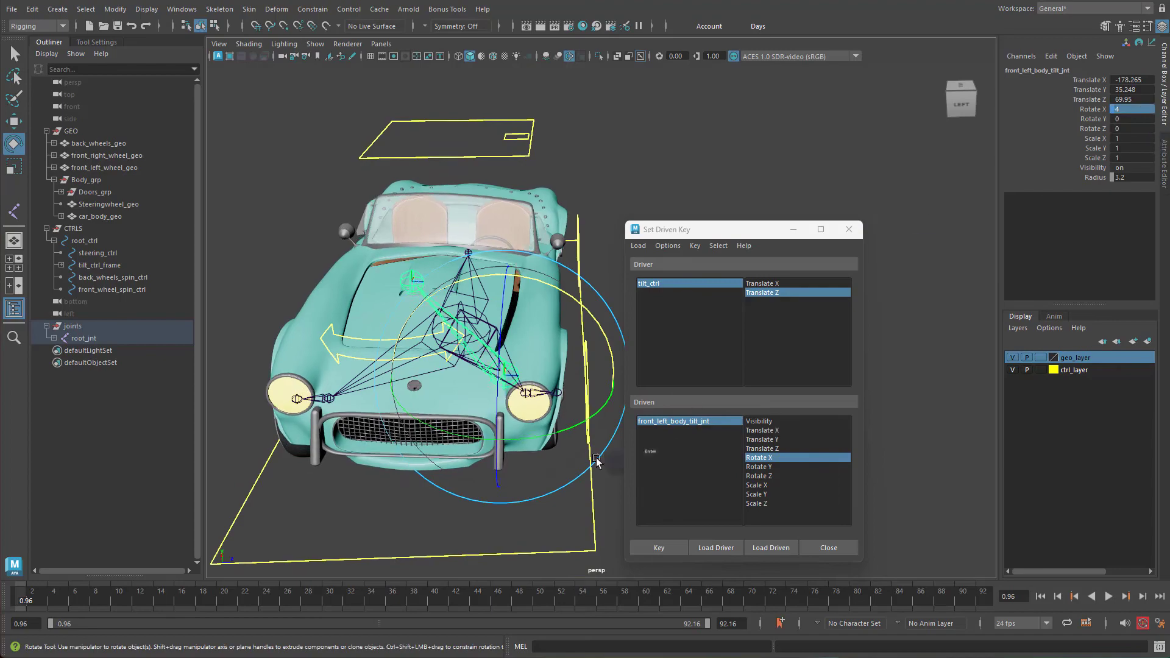
left_click_drag(534, 466, 516, 421, "alt")
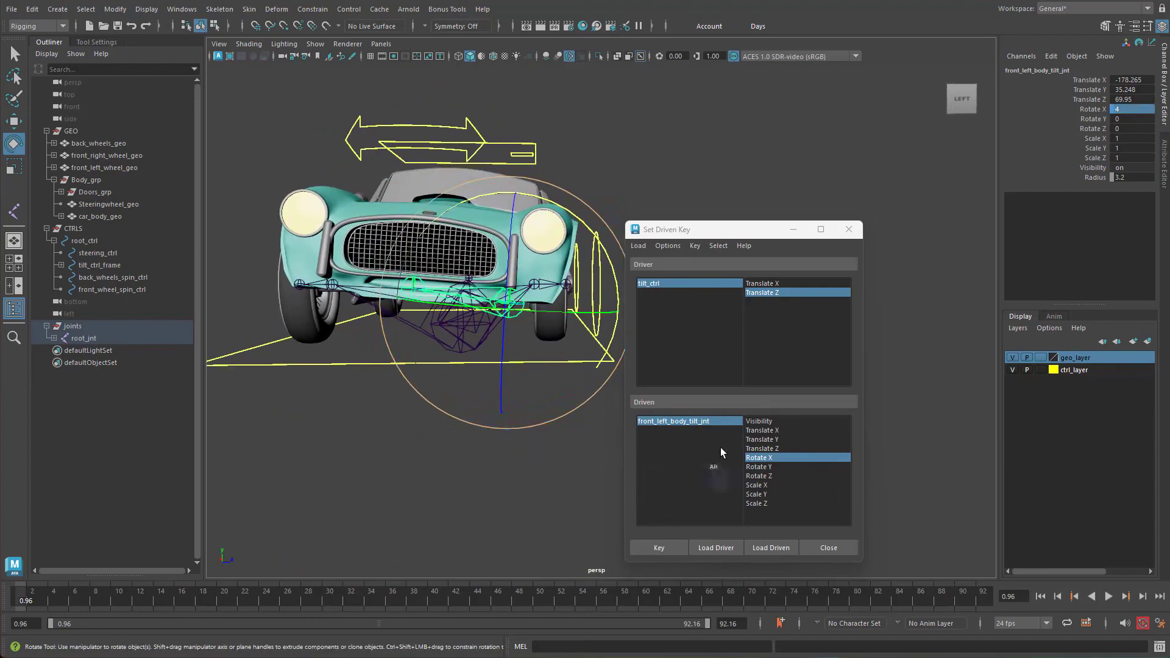
left_click(664, 548)
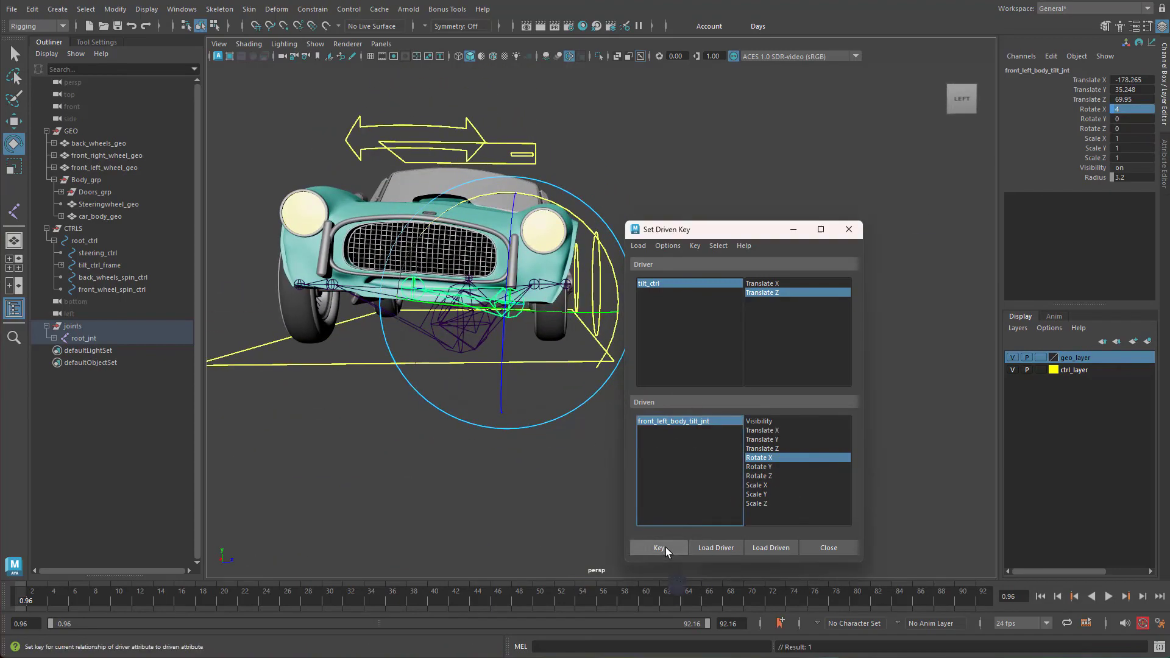
Step: Slide tilt_ctrl along Z to test the sideways body tilt, and reset its Translate Z to 0
left_click_drag(542, 313, 452, 413, "alt")
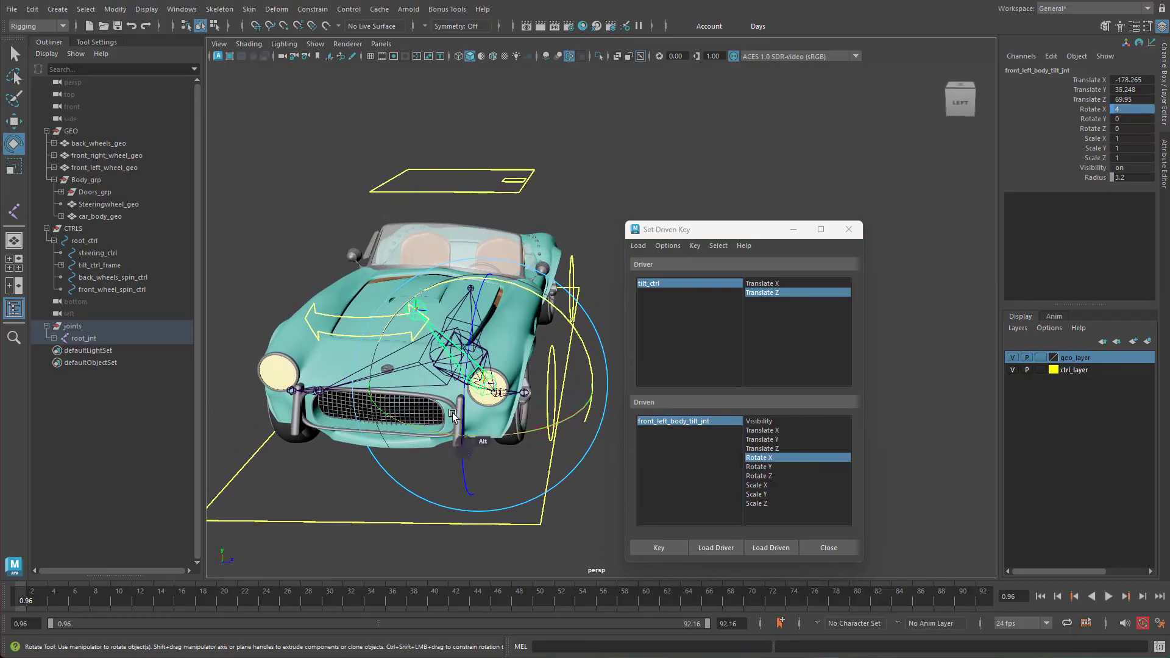
left_click(527, 179)
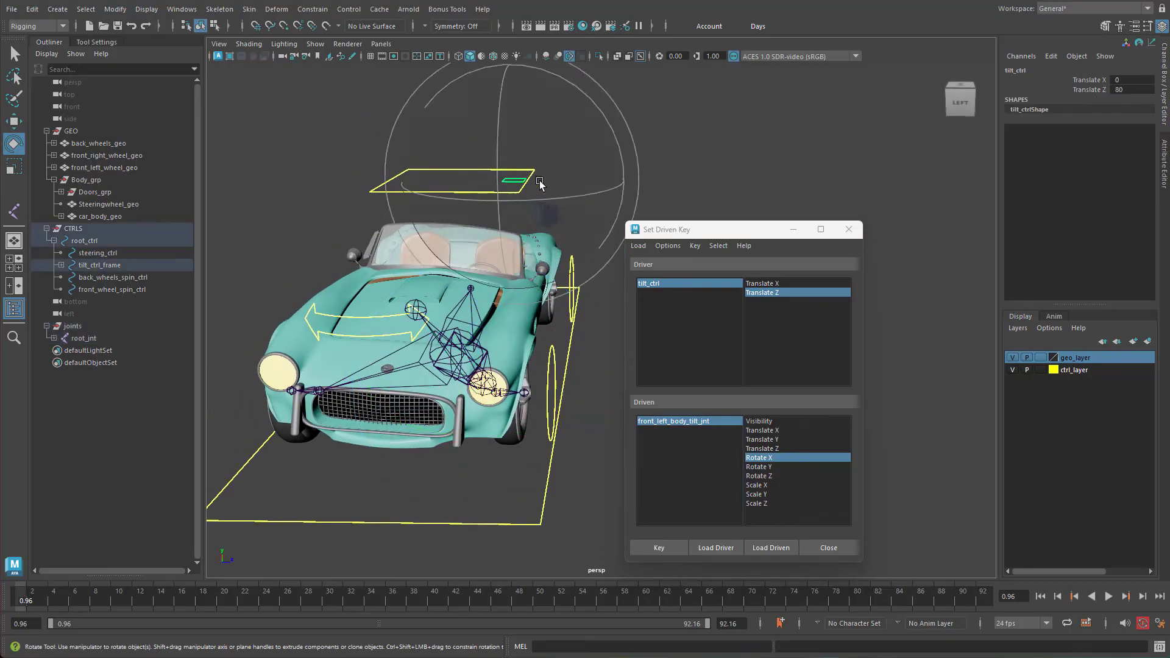
key("w")
left_click_drag(562, 182, 495, 182)
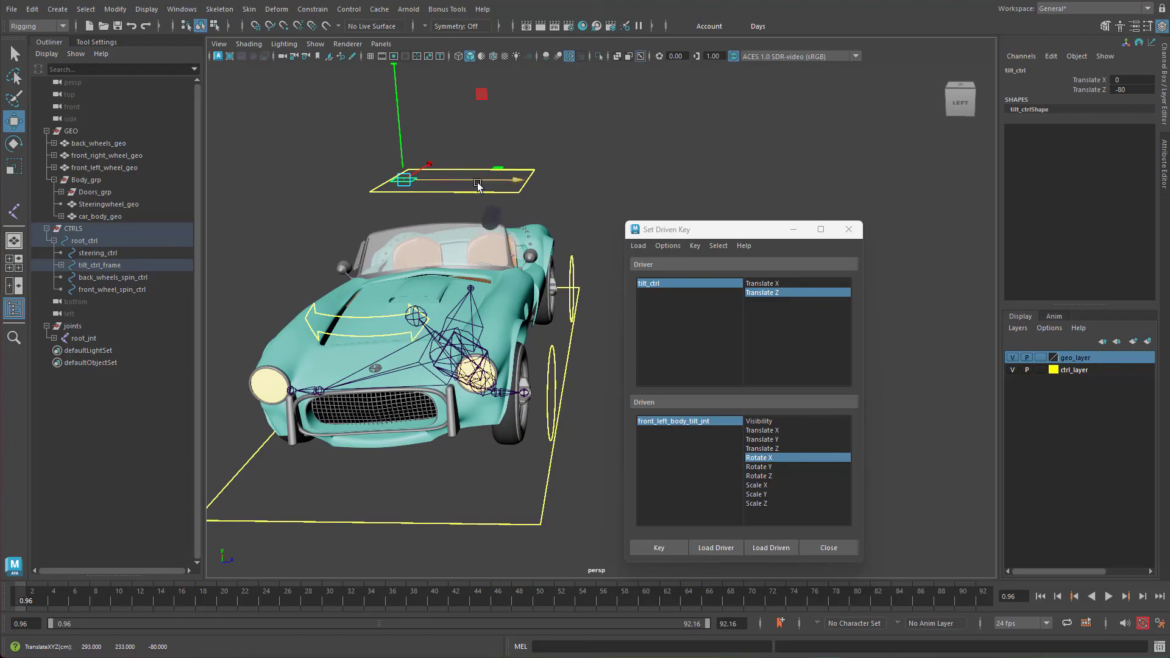
left_click_drag(480, 183, 509, 232)
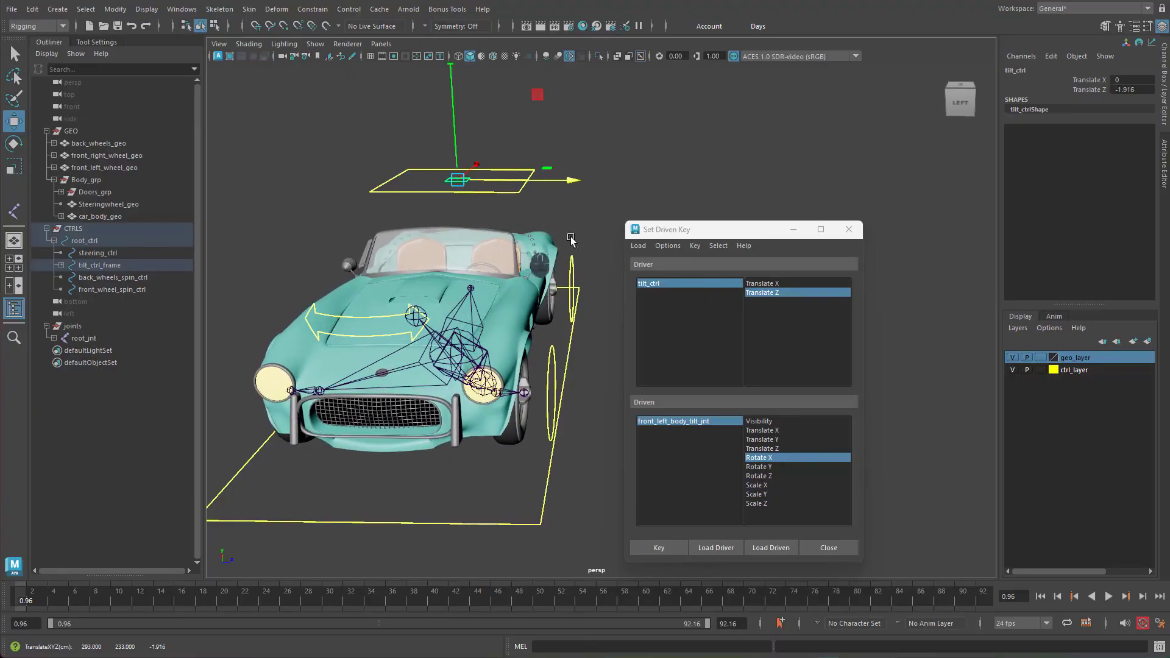
left_click(1131, 90)
type("0")
key("Return")
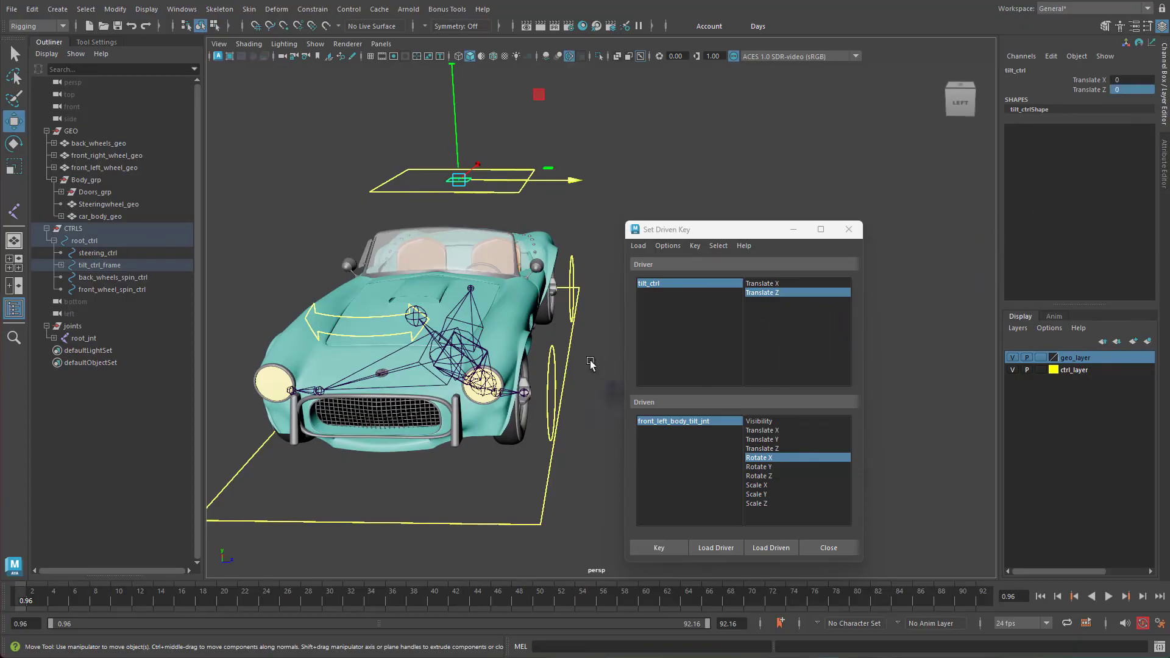
Step: Test-rotate front_left_body_tilt_jnt about Z by about 5.5 degrees and return its Rotate Z to 0
left_click_drag(590, 360, 536, 286, "alt")
left_click(356, 353)
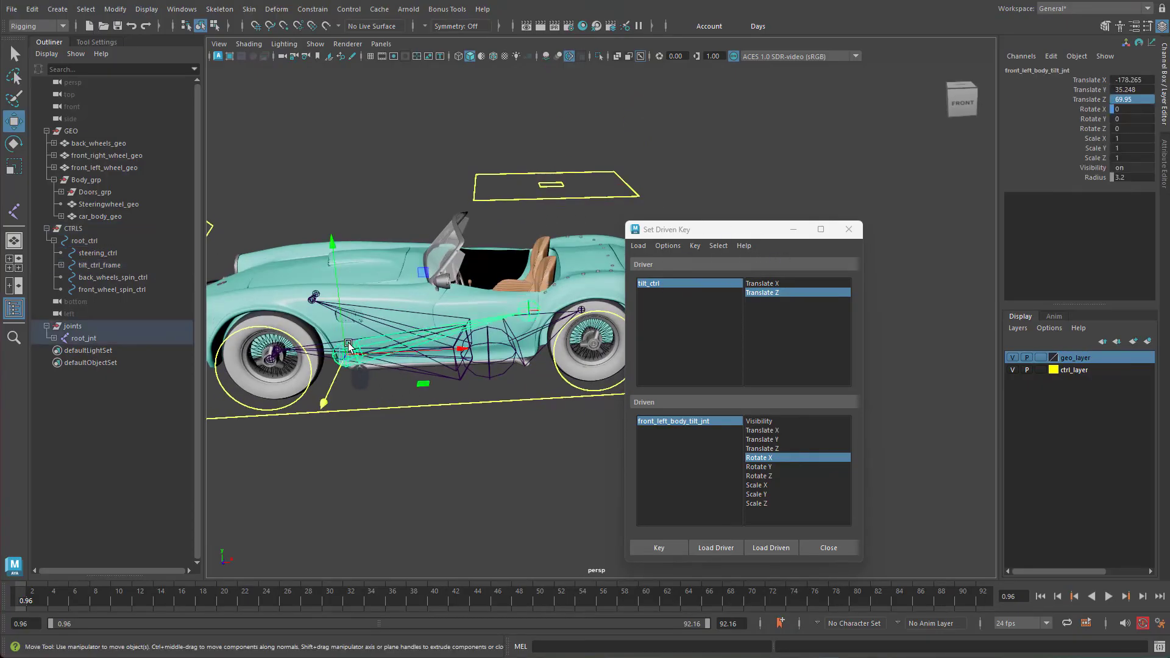
left_click_drag(360, 366, 582, 393, "alt")
left_click(684, 420)
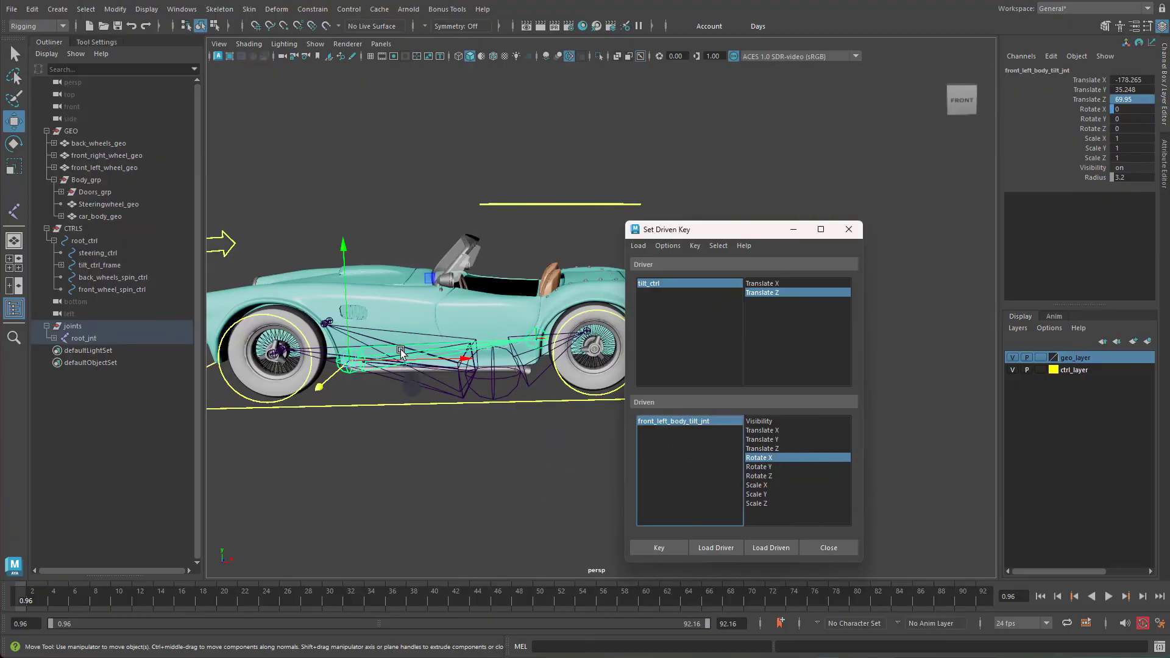
left_click_drag(404, 353, 444, 395, "alt")
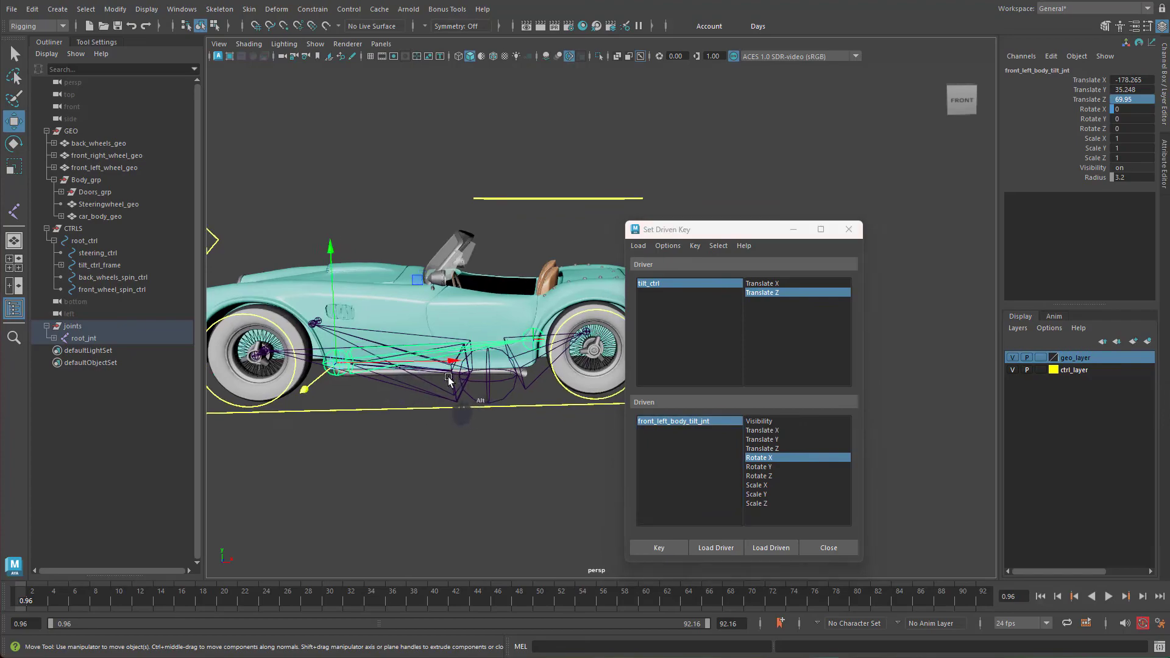
key("e")
left_click_drag(427, 291, 425, 271)
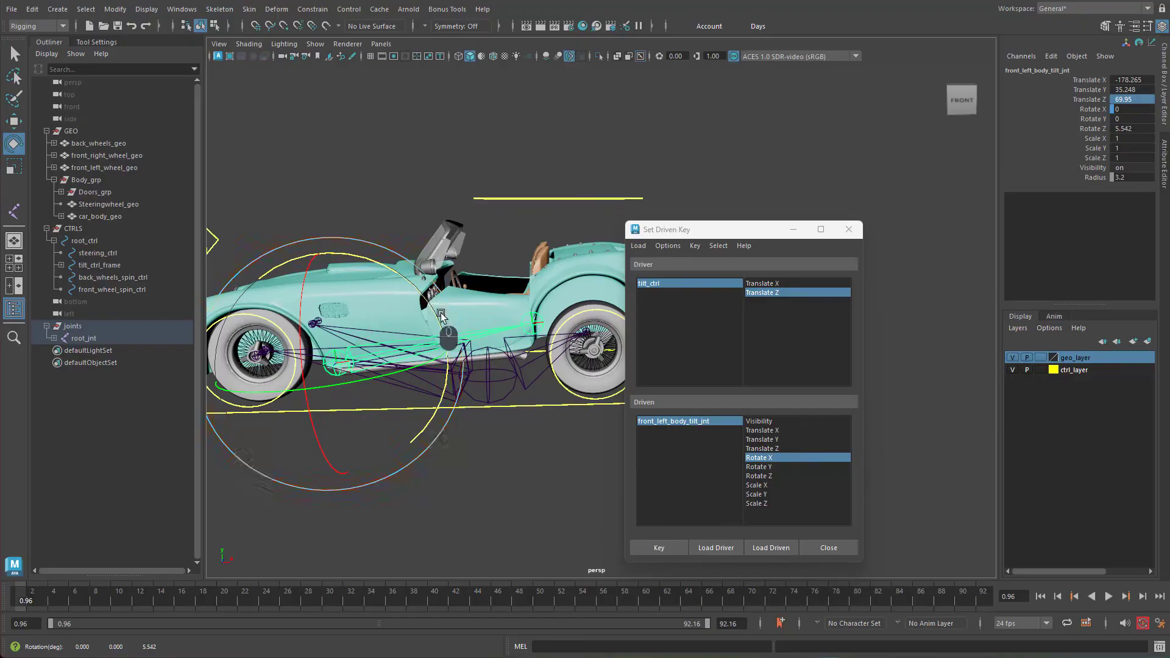
left_click(1142, 130)
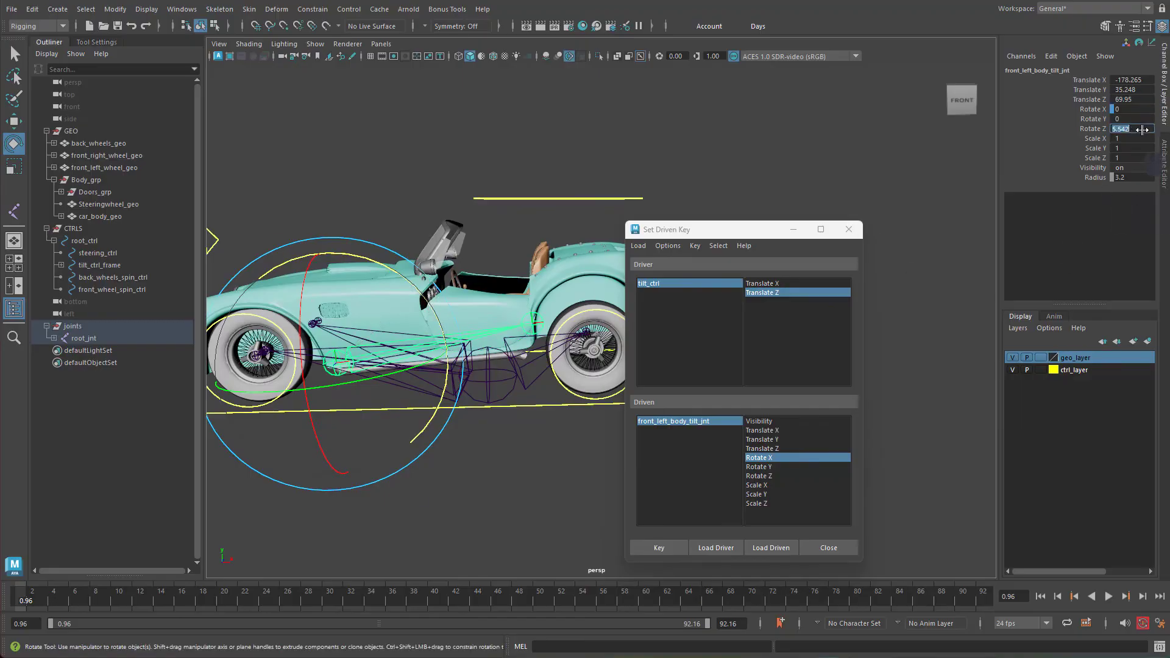
type("0")
key("Return")
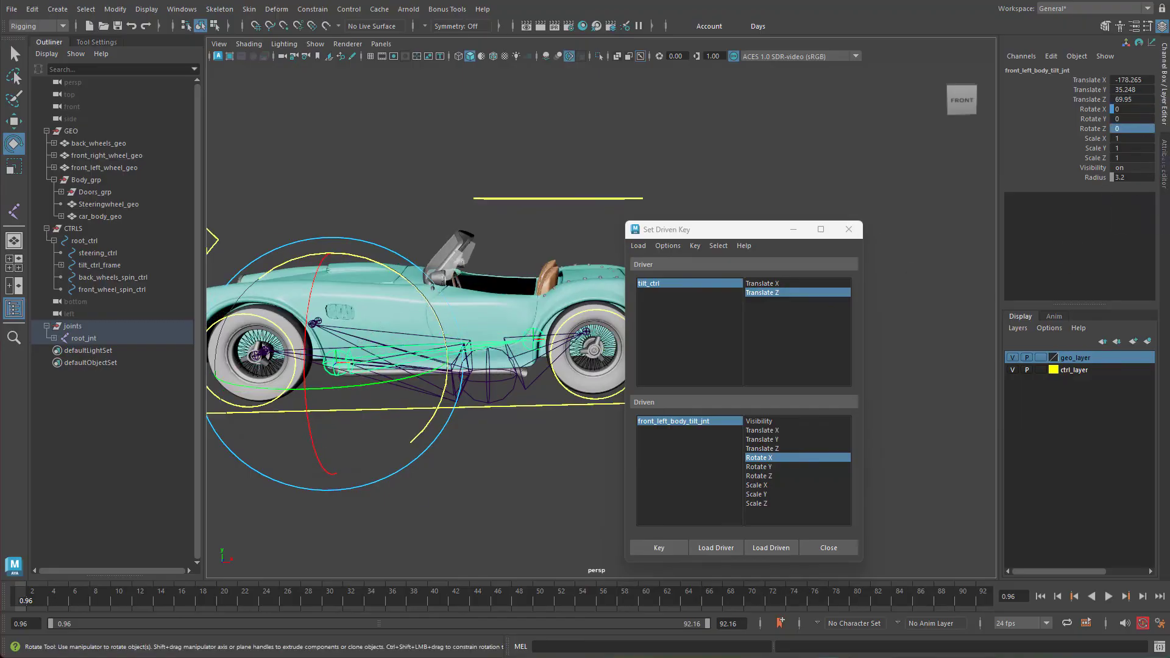
Step: Key front_left_body_tilt_jnt's Rotate Z at 0 as driven by tilt_ctrl's Translate X at 0
left_click(772, 477)
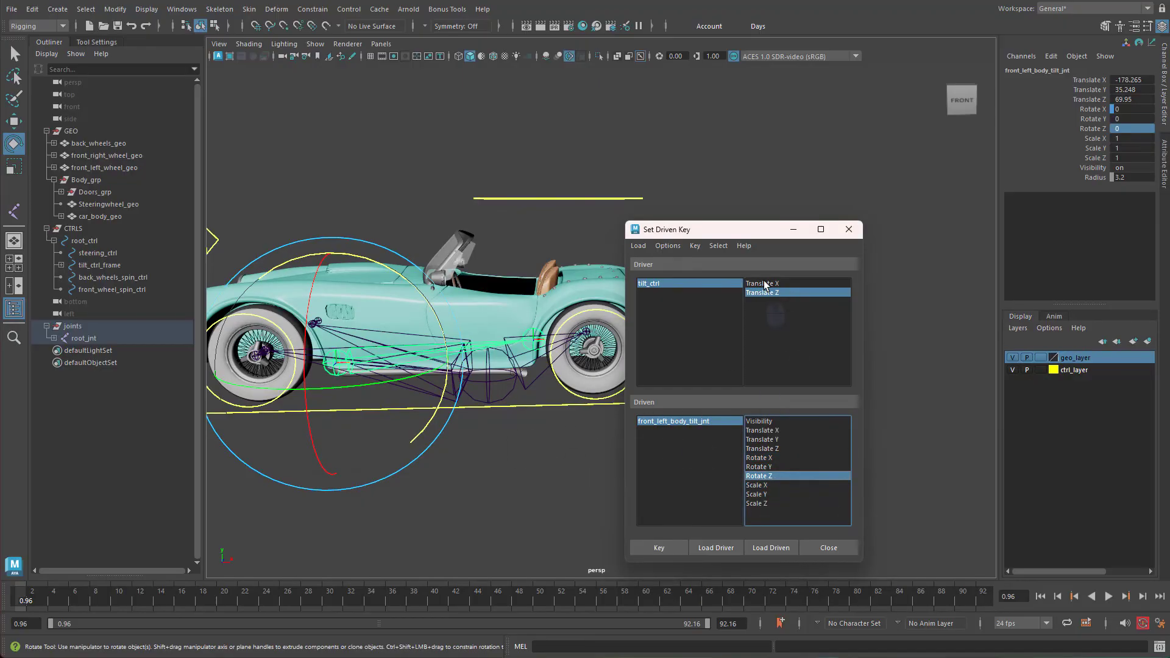
left_click_drag(457, 233, 496, 253, "alt")
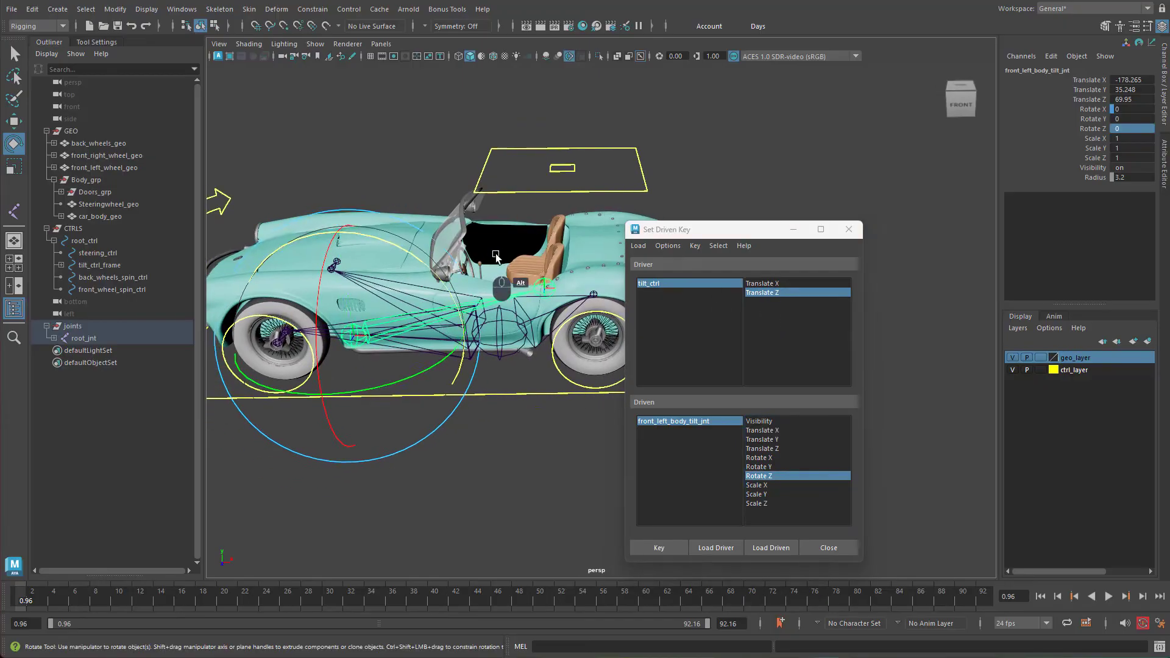
key("w")
left_click(574, 170)
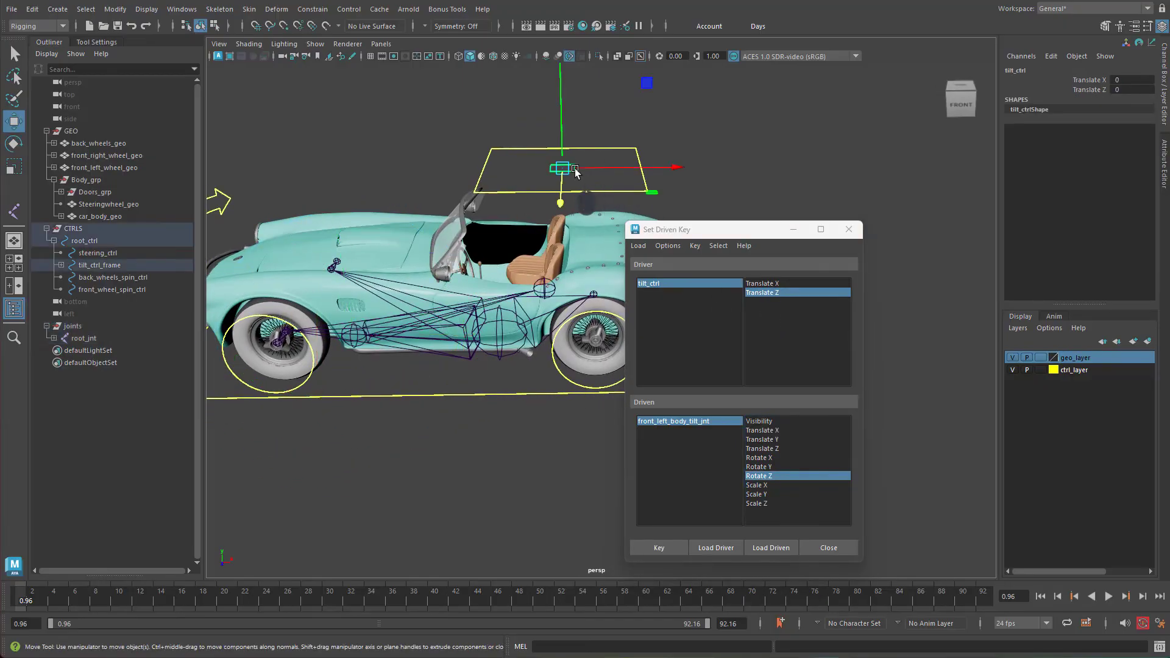
left_click(765, 284)
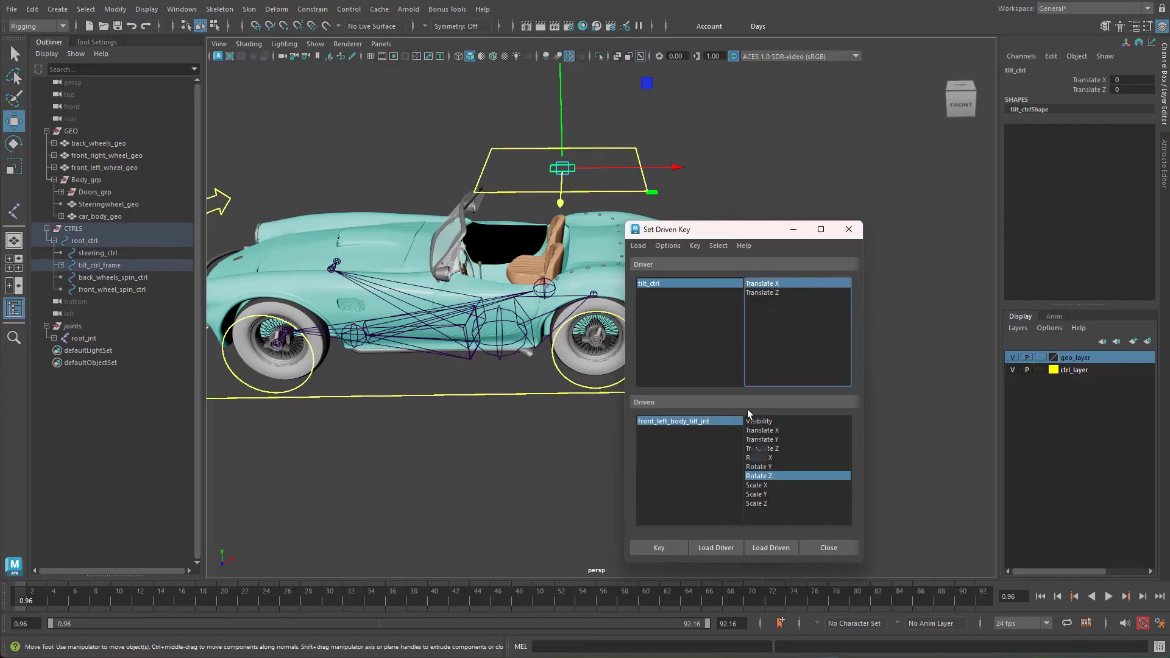
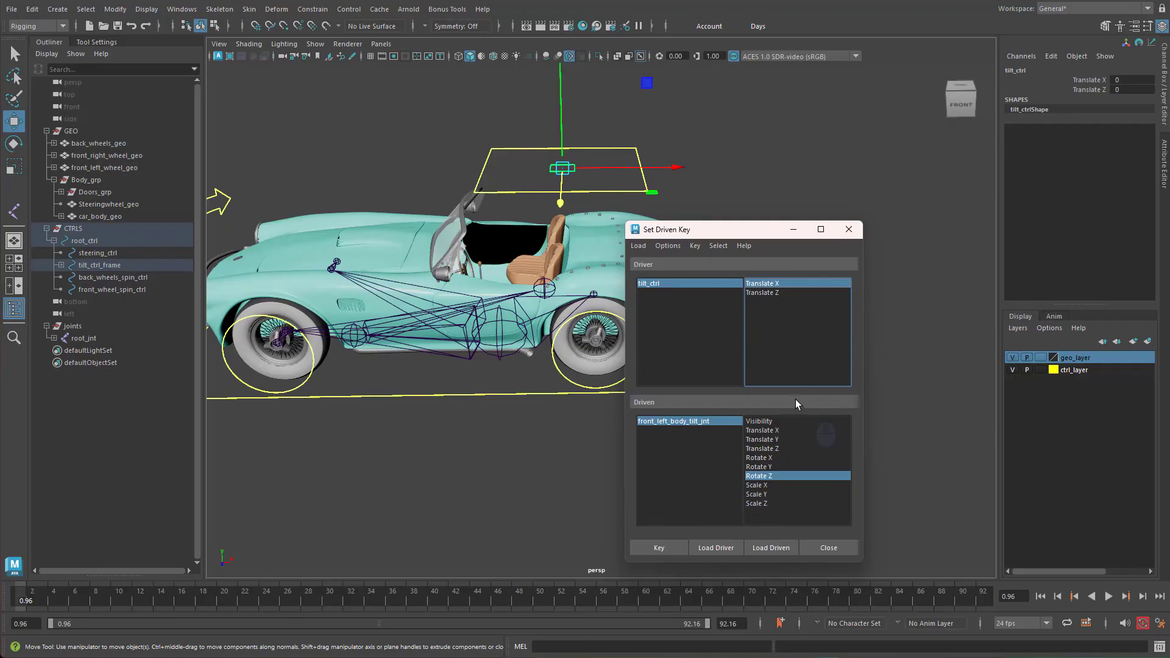
left_click(660, 551)
Step: Move tilt_ctrl to Translate X -80, set front_left_body_tilt_jnt's Rotate Z to 3, and key the driven relationship
left_click_drag(654, 171, 582, 205)
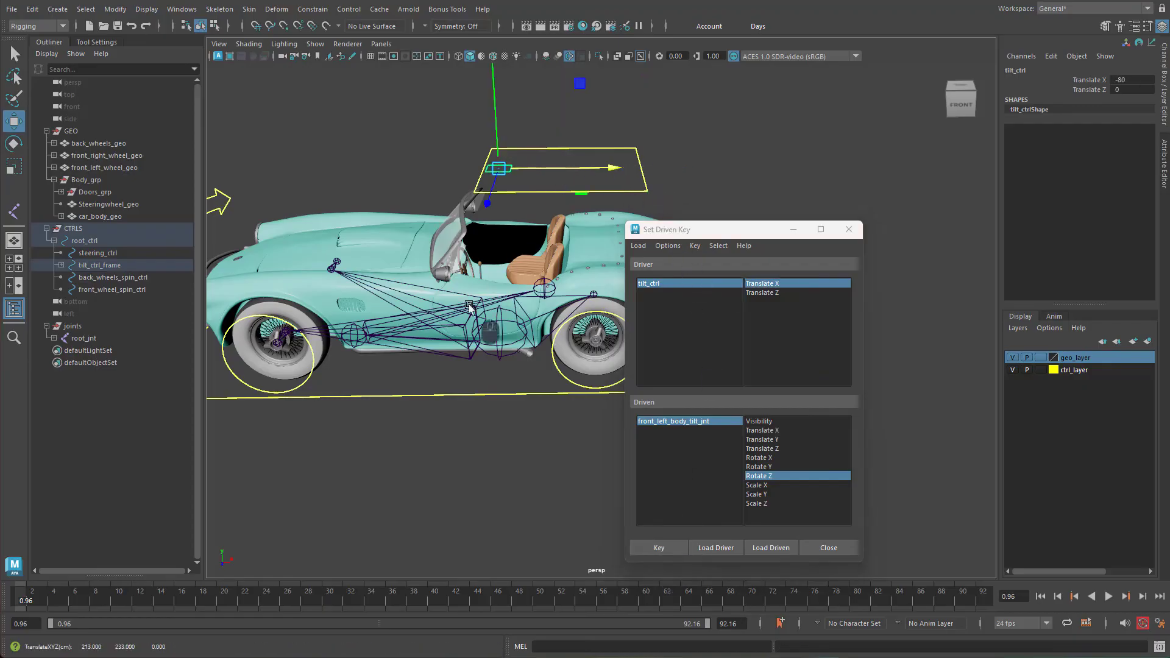
left_click(363, 334)
key("e")
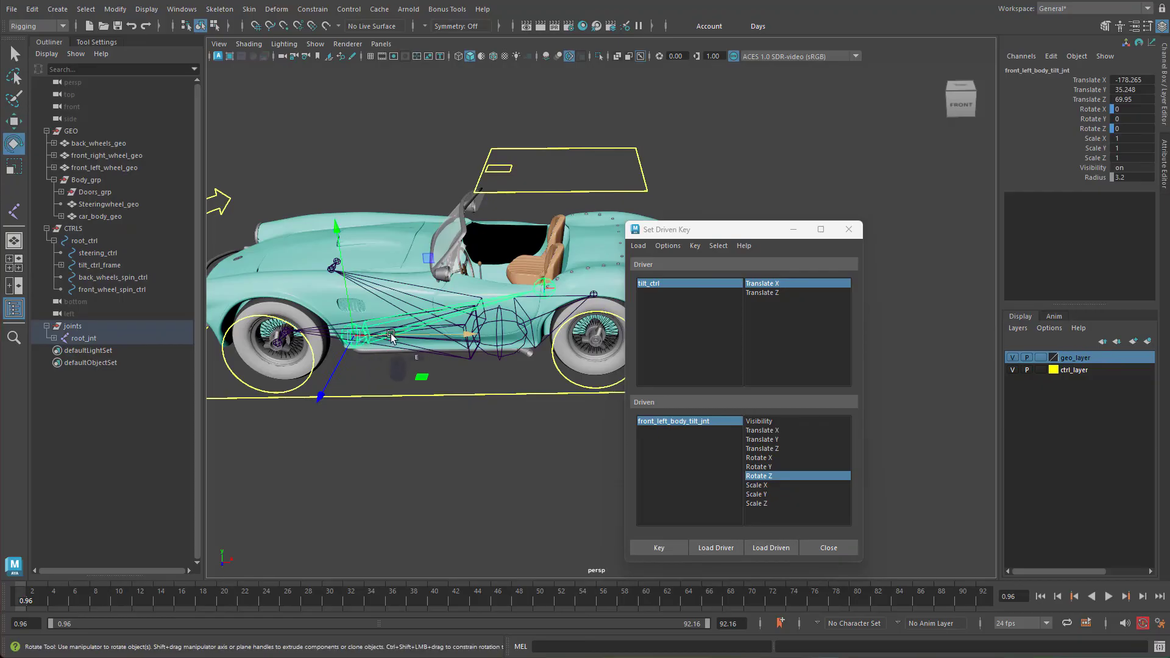
middle_click_drag(419, 332, 468, 333, "alt")
left_click_drag(510, 292, 513, 298)
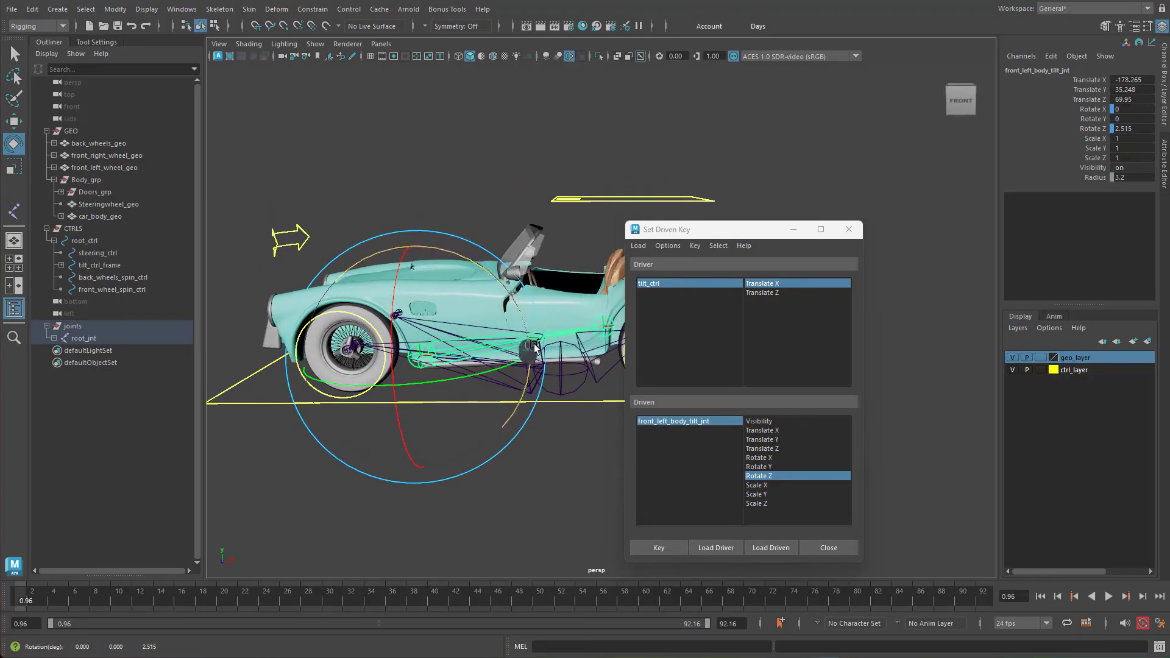
middle_click_drag(538, 336, 475, 339, "alt")
left_click_drag(477, 340, 497, 355, "alt")
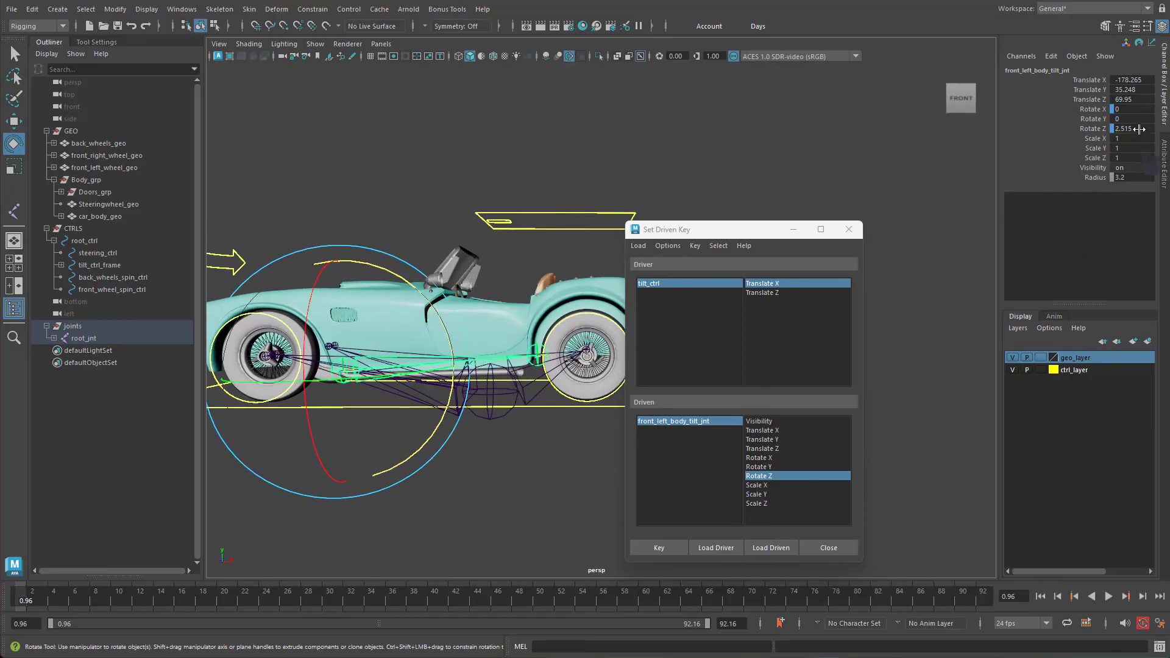
left_click(1134, 129)
key("Return")
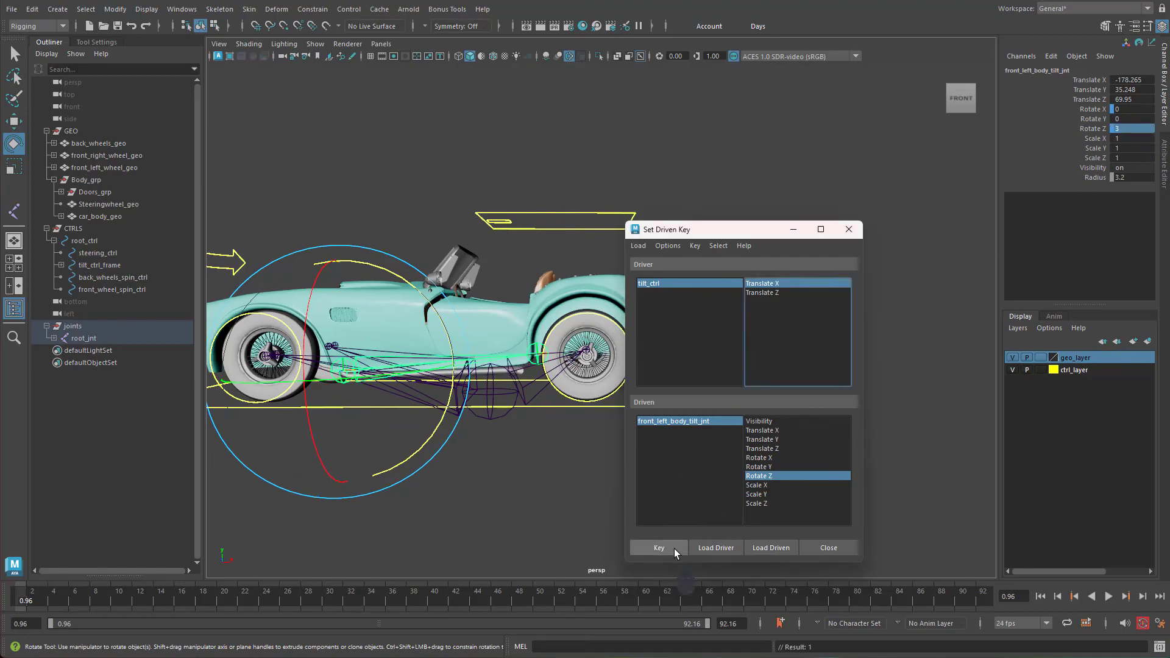
Step: Slide tilt_ctrl along X to test the lengthwise body tilt, and reset its Translate X to 0
left_click_drag(496, 426, 534, 250, "alt")
left_click(499, 208)
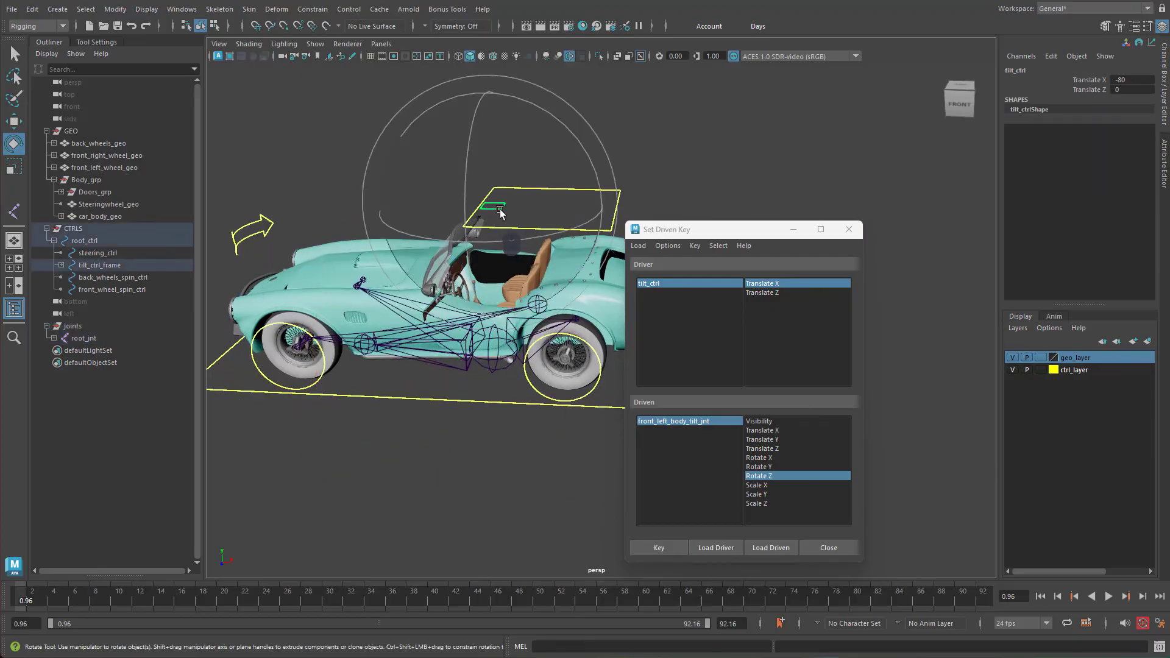
key("w")
left_click_drag(503, 208, 588, 218)
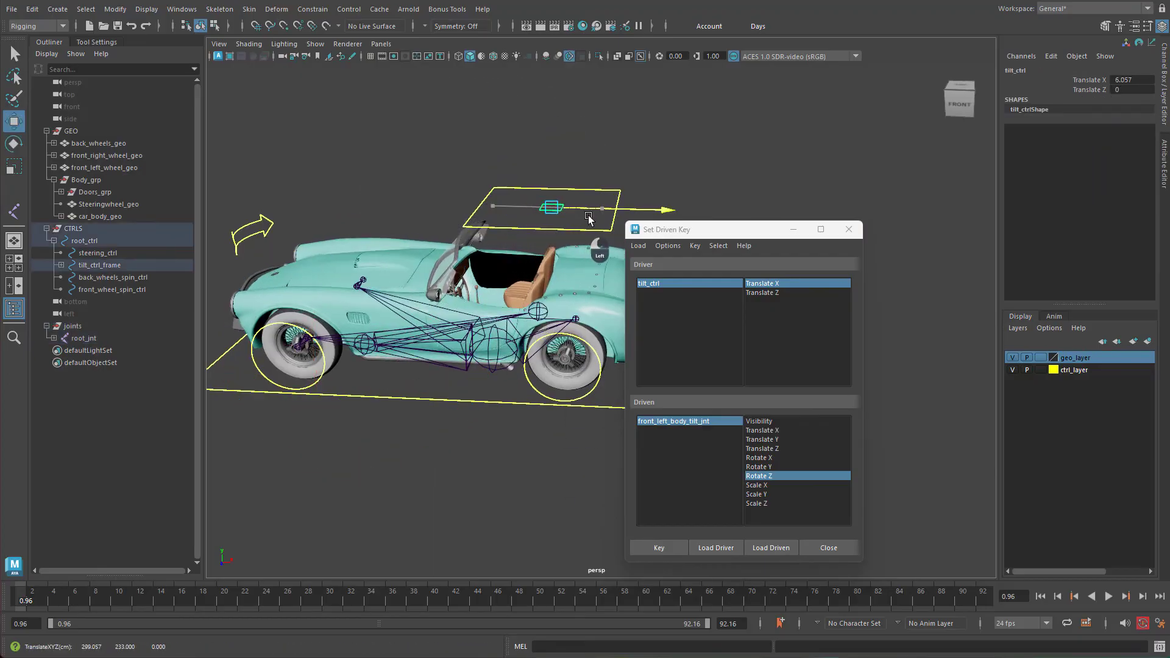
left_click_drag(654, 232, 407, 301)
left_click_drag(464, 359, 540, 370, "alt")
left_click_drag(578, 466, 541, 413, "alt")
scroll(540, 413, "down", 2)
left_click_drag(576, 234, 602, 237)
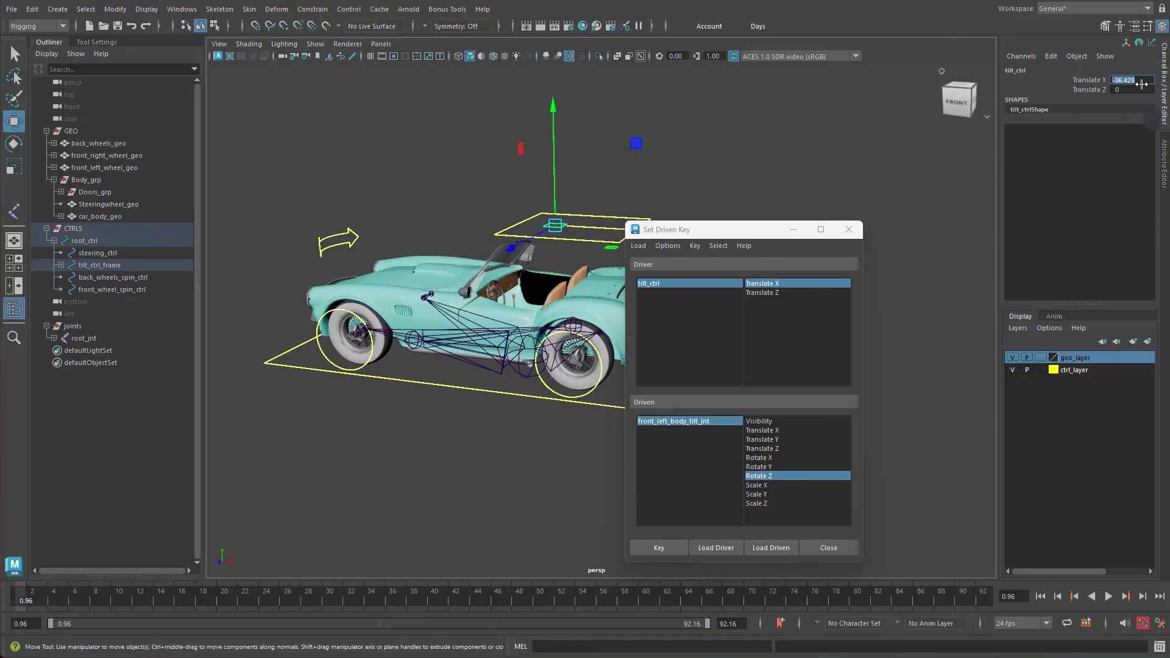
key("Return")
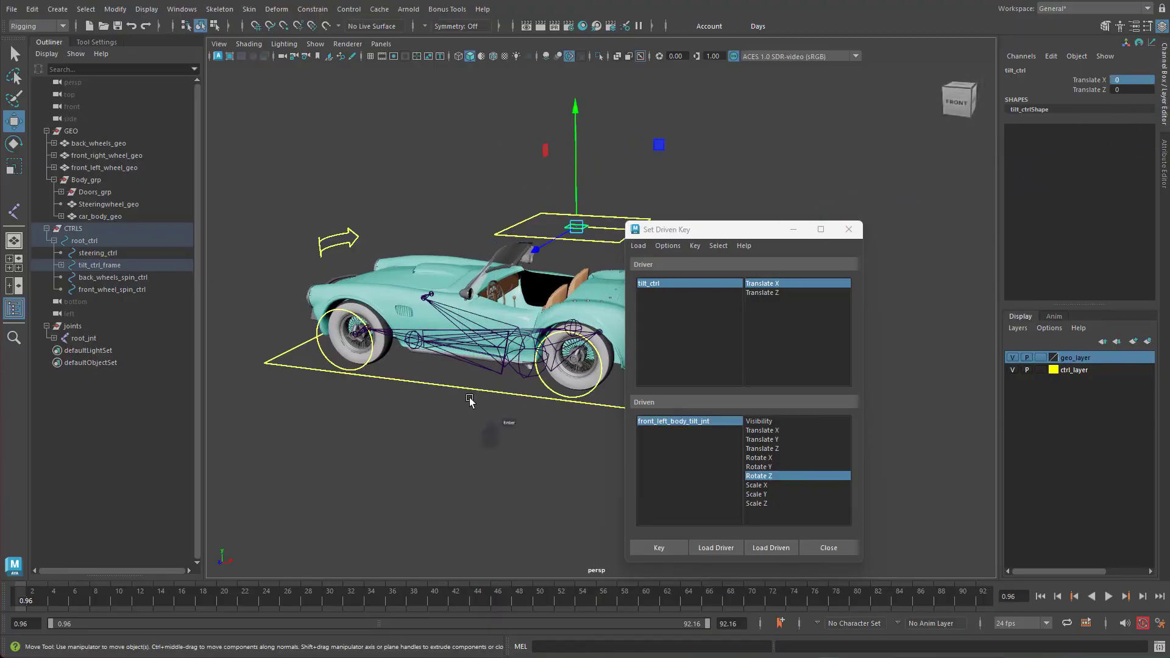
Step: Load back_right_body_tilt_jnt as the driven object and key its Rotate Z at 0 against tilt_ctrl's Translate X at 0
left_click_drag(477, 405, 503, 332, "alt")
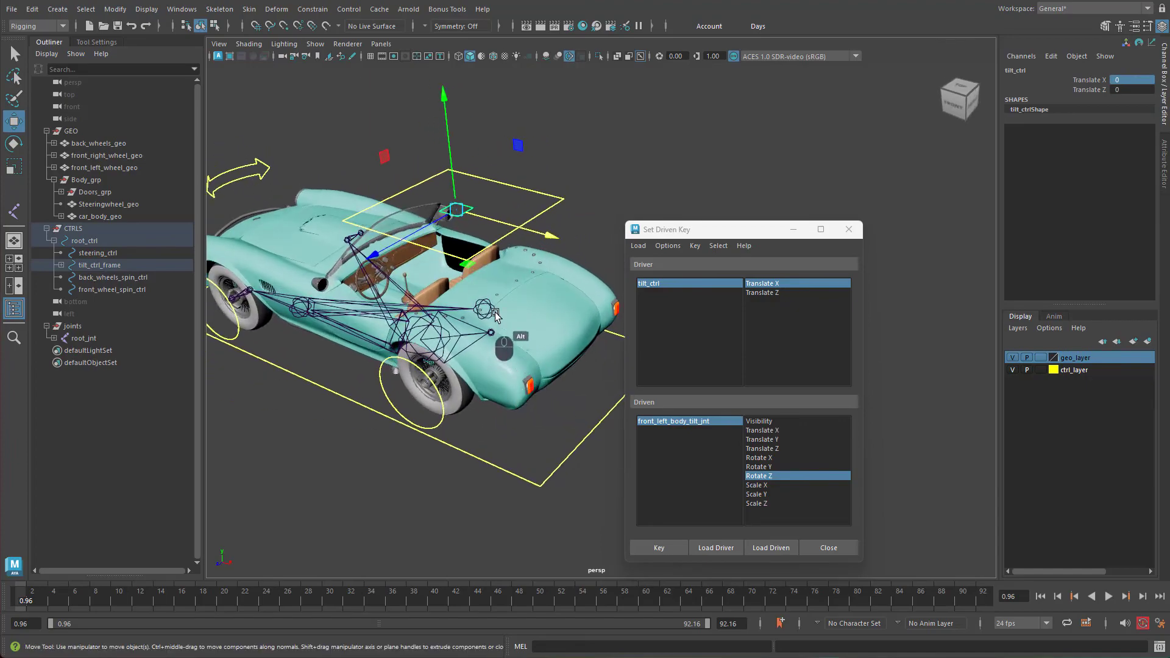
left_click(486, 308)
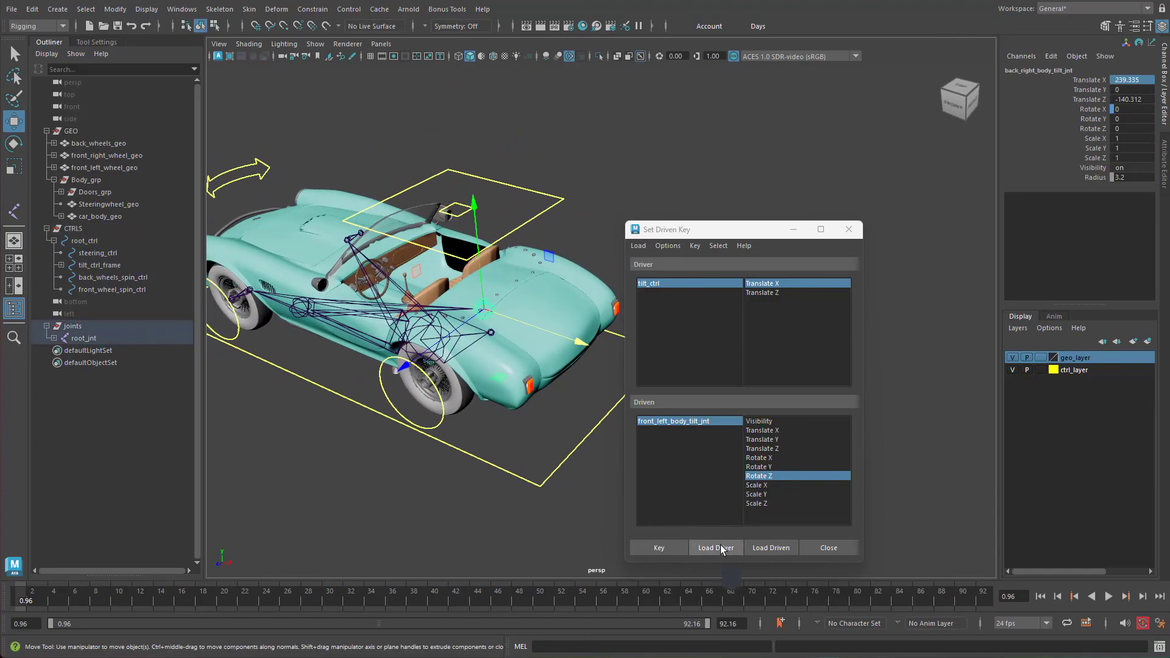
left_click(772, 548)
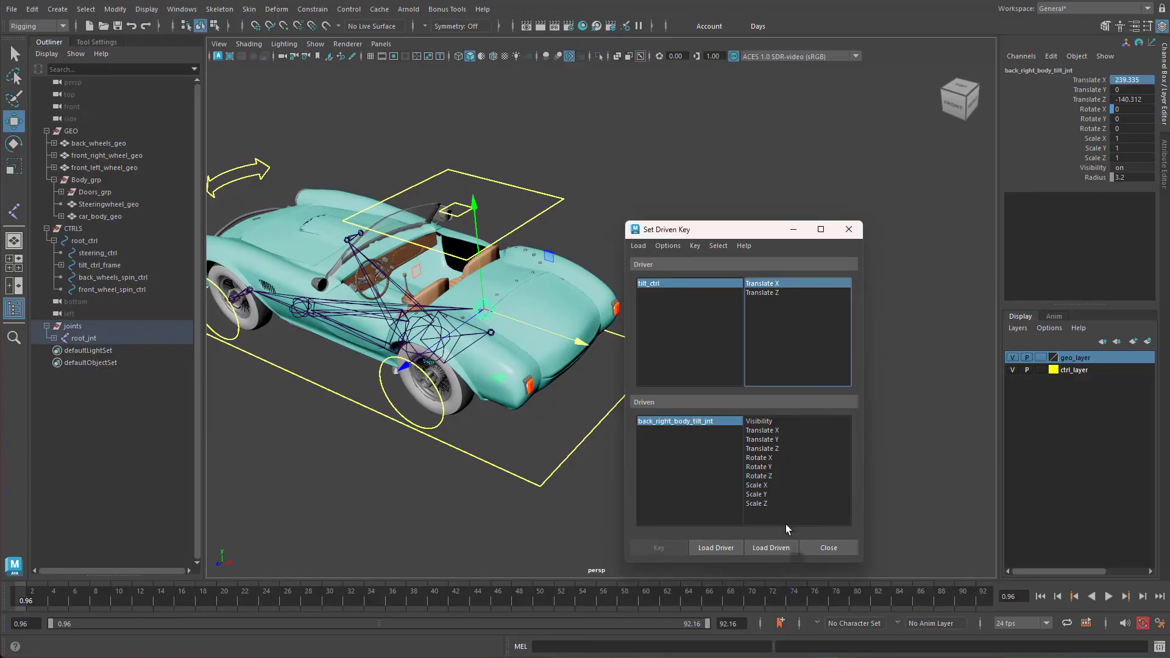
left_click(761, 476)
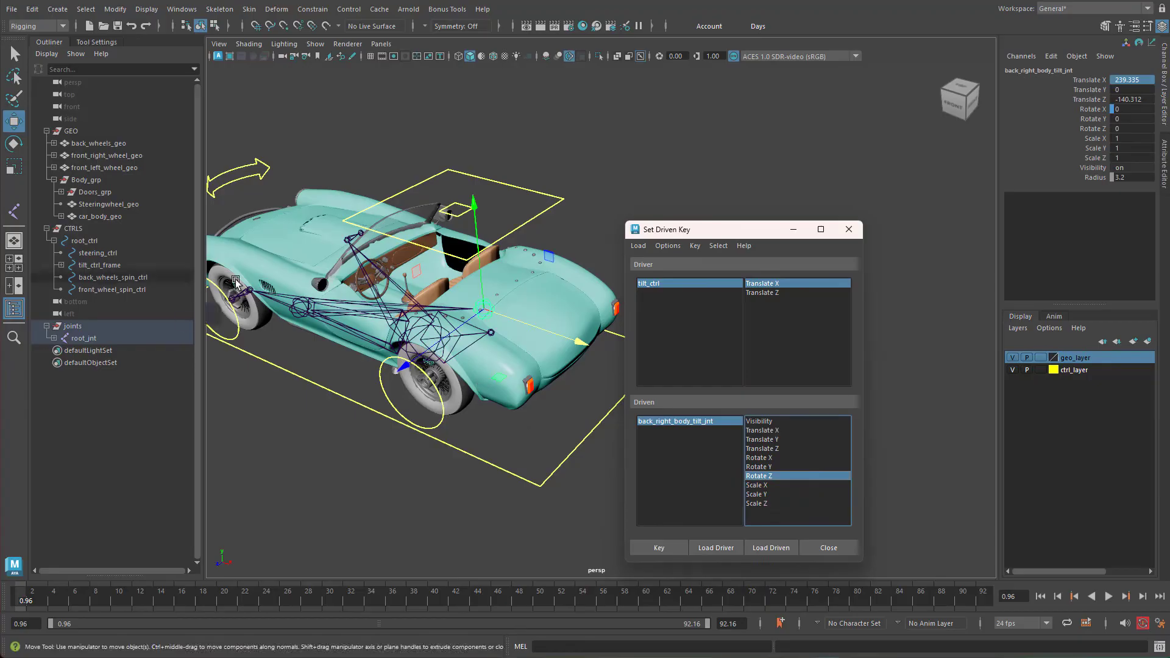
middle_click_drag(481, 390, 230, 445, "alt")
left_click_drag(421, 391, 491, 426, "alt")
middle_click_drag(491, 426, 549, 434, "alt")
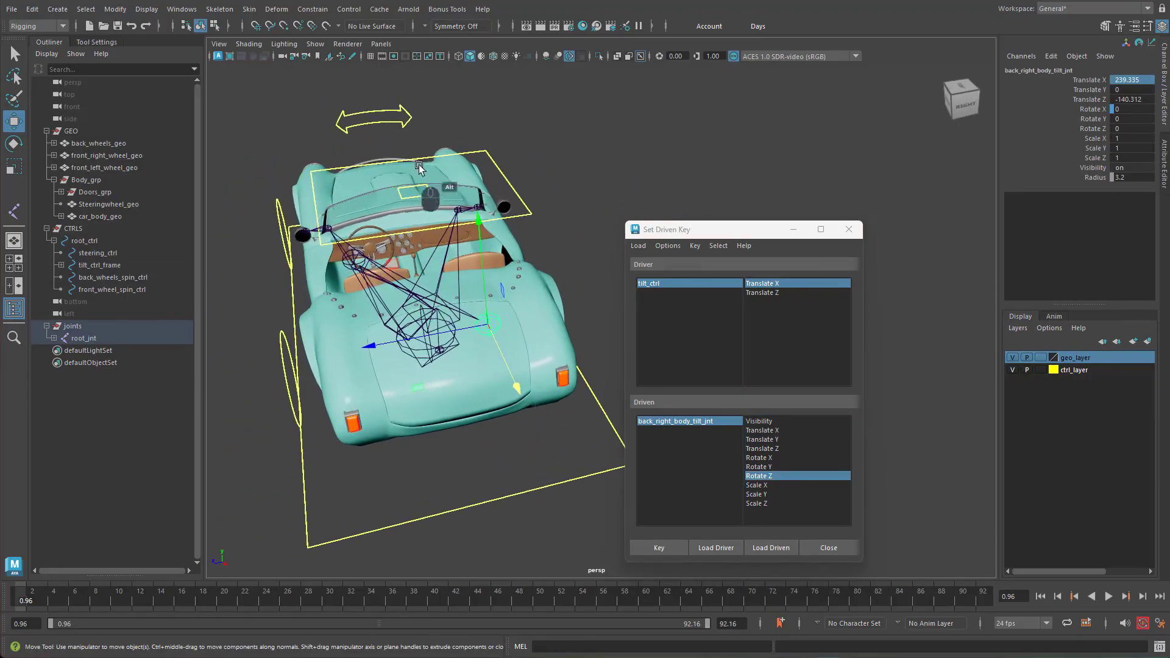
left_click(659, 548)
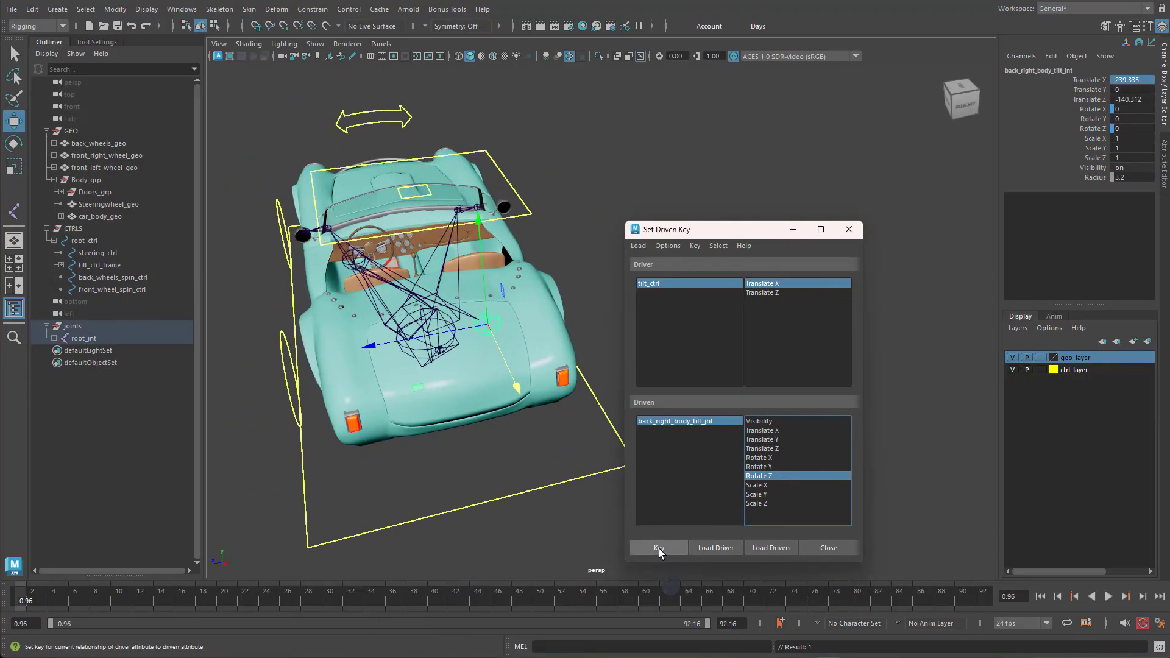
Step: Move tilt_ctrl to the positive X end of its frame and key back_right_body_tilt_jnt's Rotate Z at -2 against its Translate X
left_click(421, 195)
left_click_drag(434, 237, 454, 289)
left_click(500, 324)
left_click_drag(464, 397, 490, 421, "alt")
middle_click_drag(396, 420, 487, 341, "alt")
right_click_drag(487, 342, 500, 337, "alt")
left_click_drag(500, 337, 592, 261, "alt")
key("e")
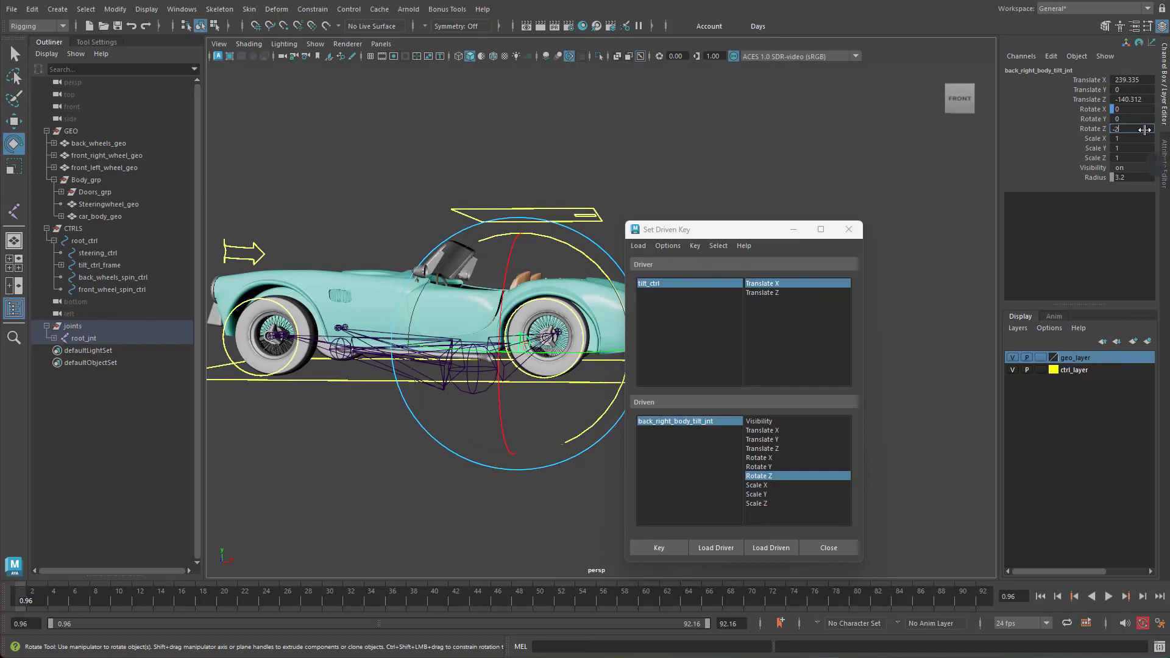
key("Return")
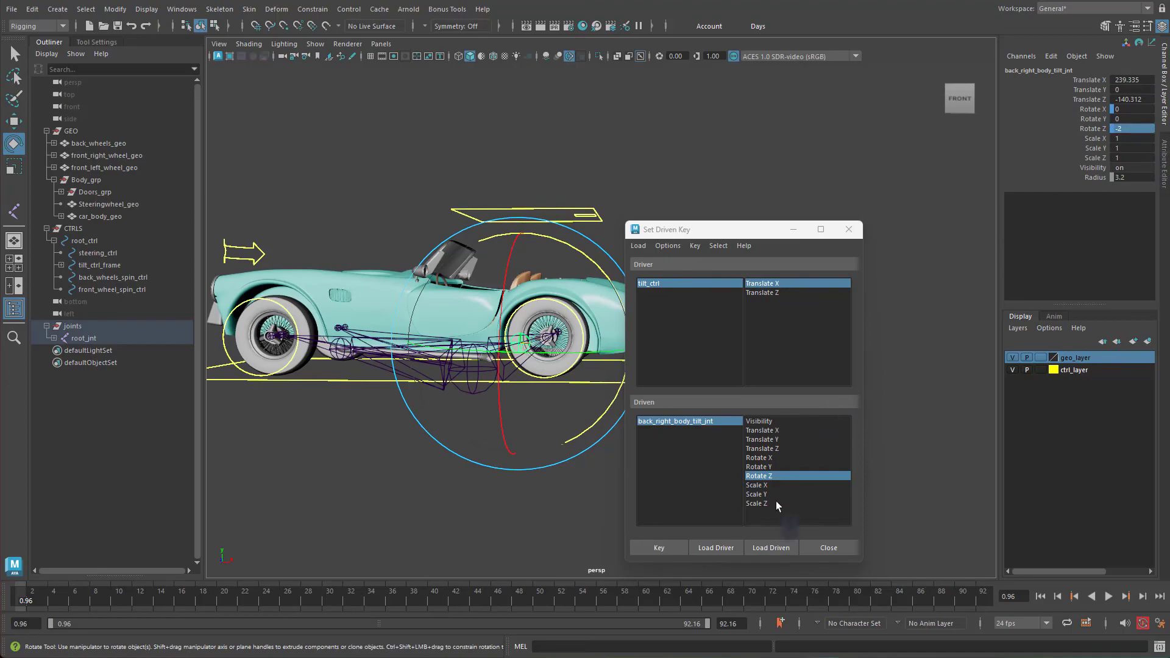
left_click(686, 547)
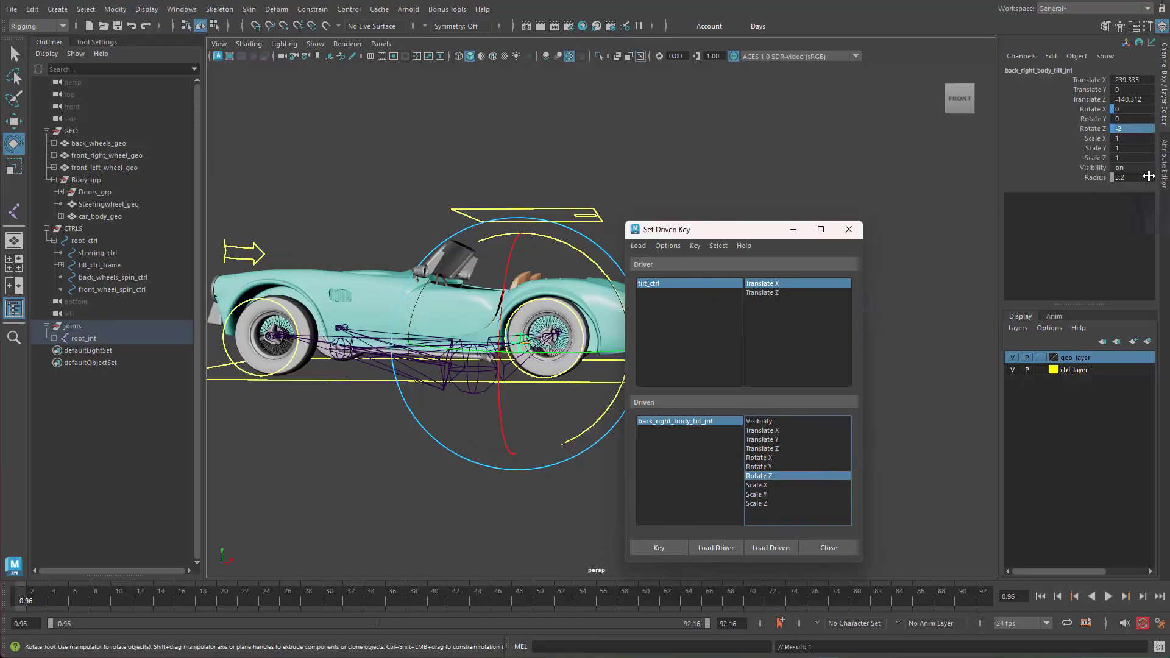
left_click_drag(744, 235, 838, 226)
left_click_drag(470, 411, 466, 454, "alt")
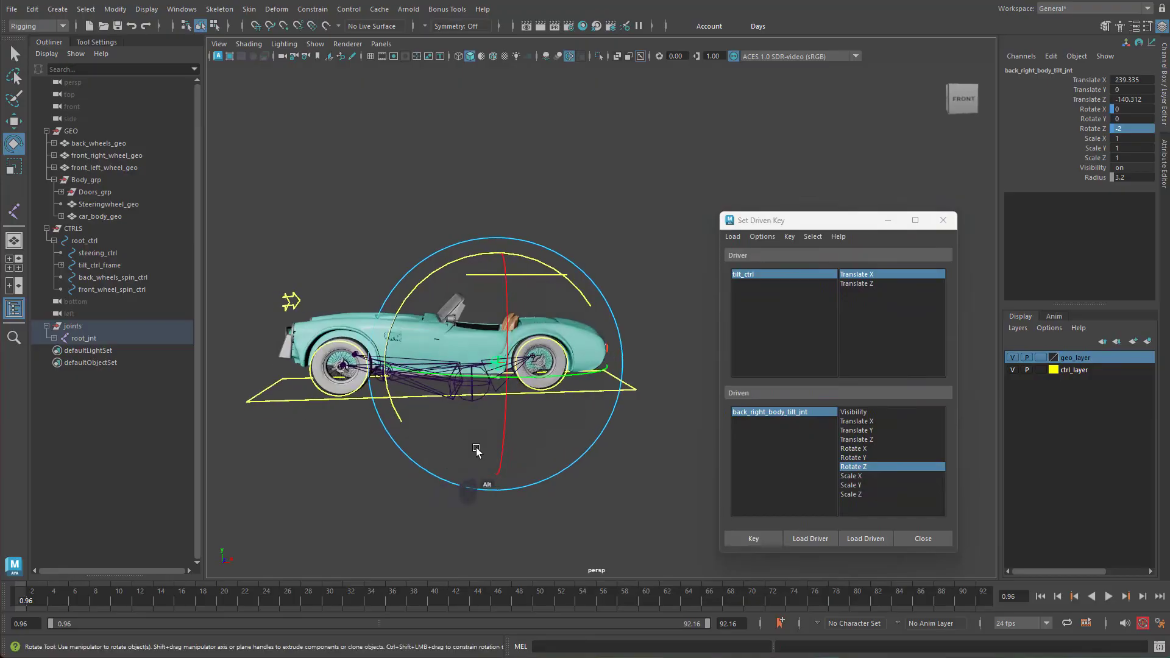
Step: Close Set Driven Key, slide tilt_ctrl along X to test the body tilt, and reset its Translate X to 0
left_click(943, 220)
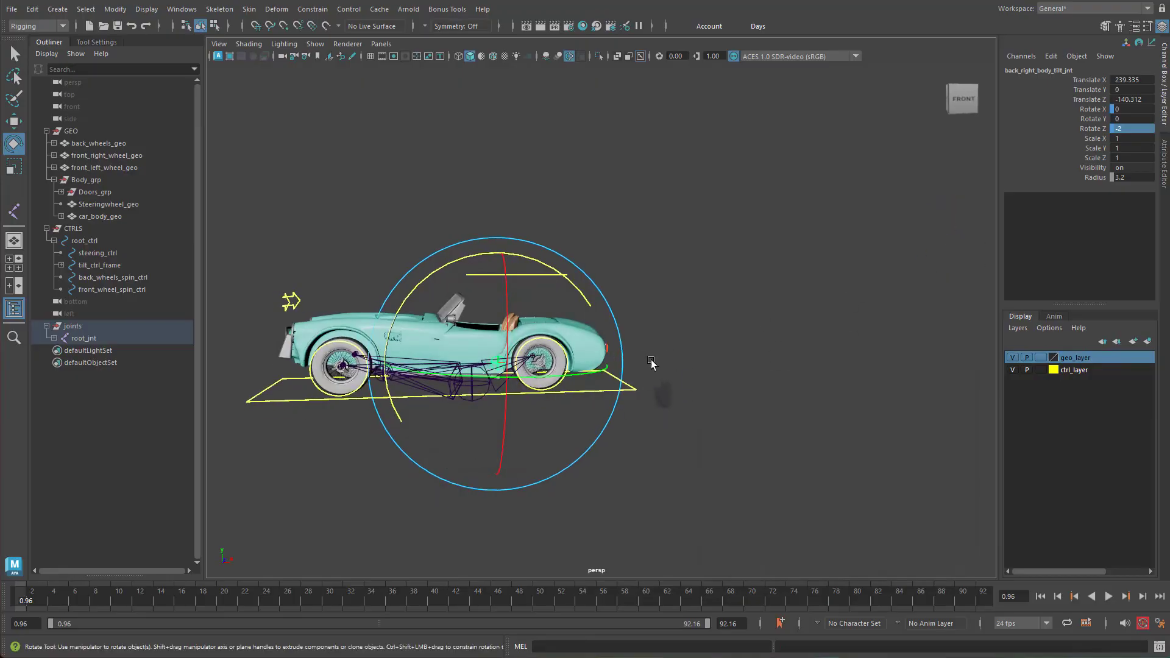
left_click_drag(650, 366, 806, 373, "alt")
left_click(805, 373)
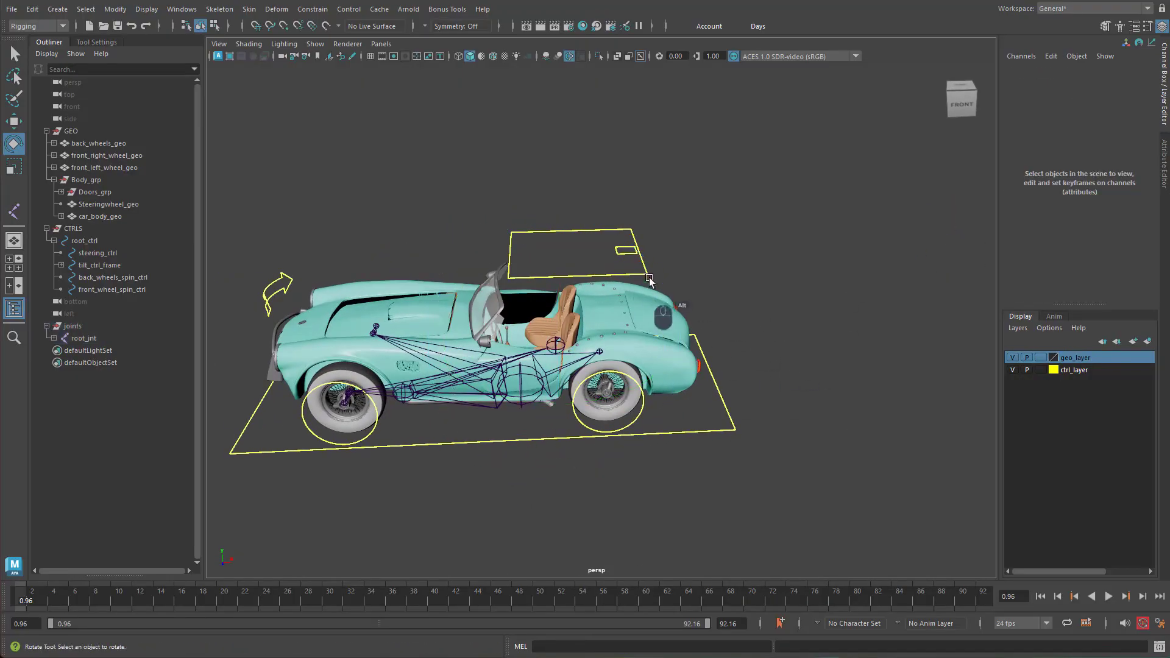
left_click(627, 252)
key("w")
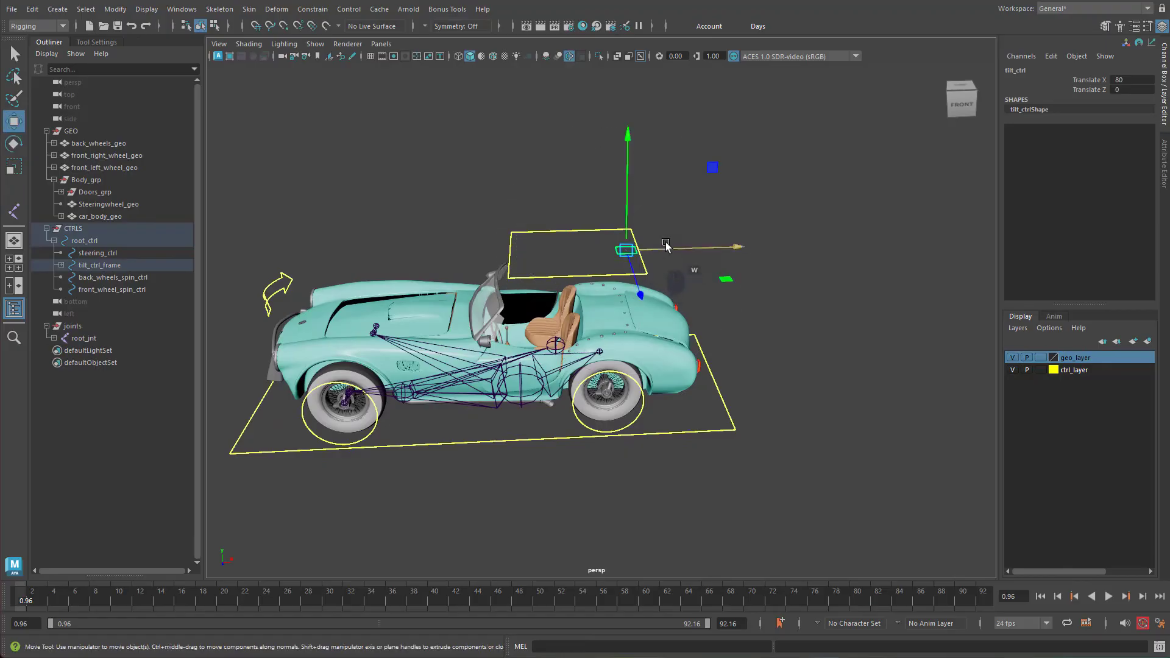
left_click_drag(695, 262, 565, 292)
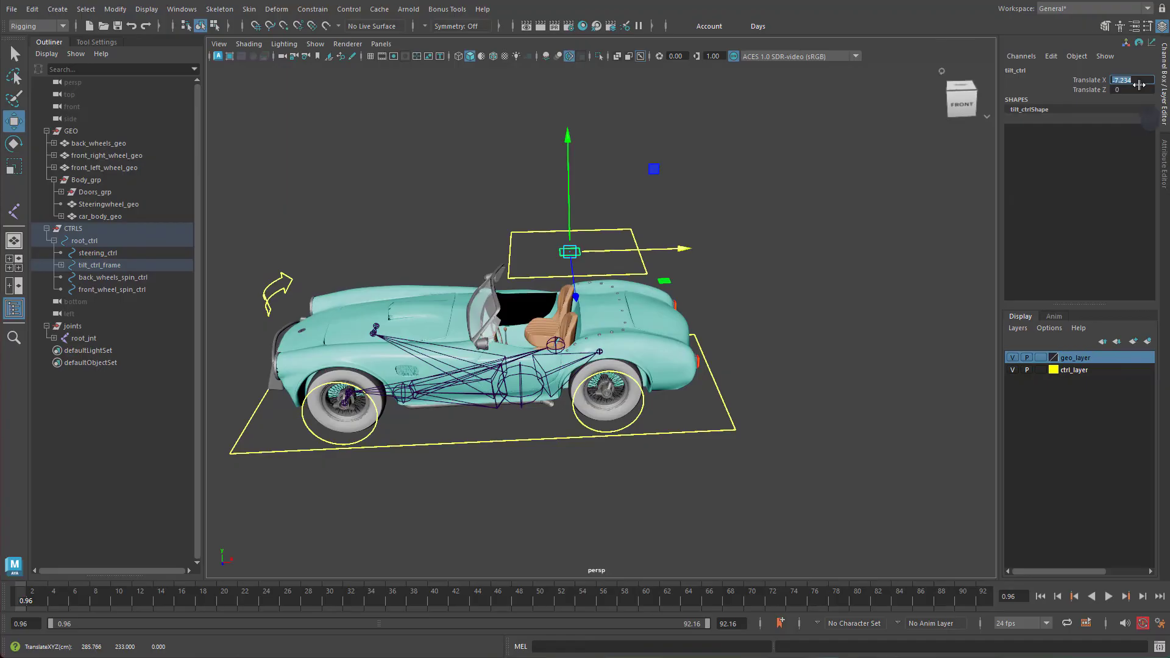
key("Return")
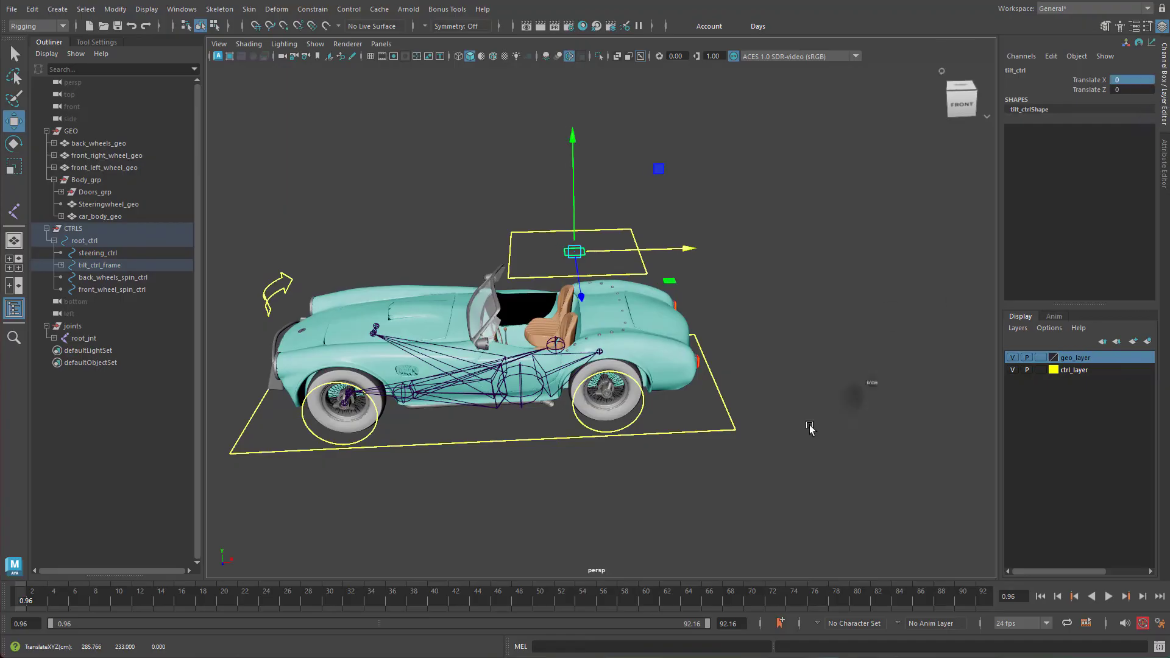
left_click_drag(689, 451, 719, 465, "alt")
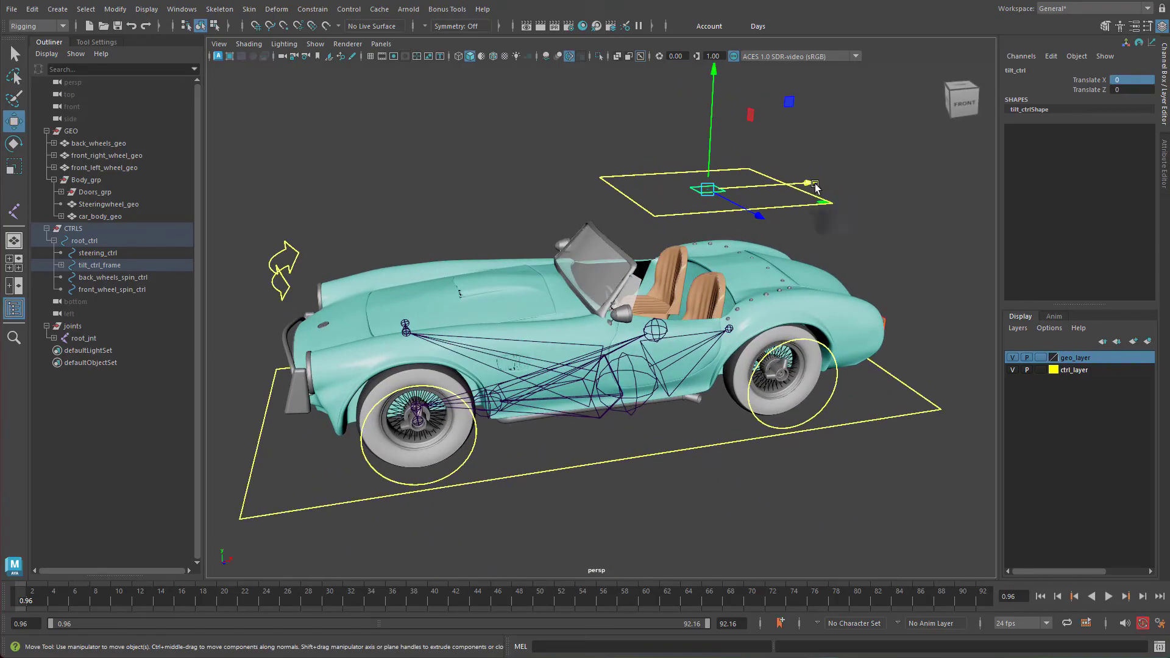
Step: Move root_ctrl along X to test which car parts follow the rig, and undo the moves
left_click_drag(671, 444, 618, 454, "alt")
left_click(624, 452)
right_click_drag(746, 489, 671, 477, "alt")
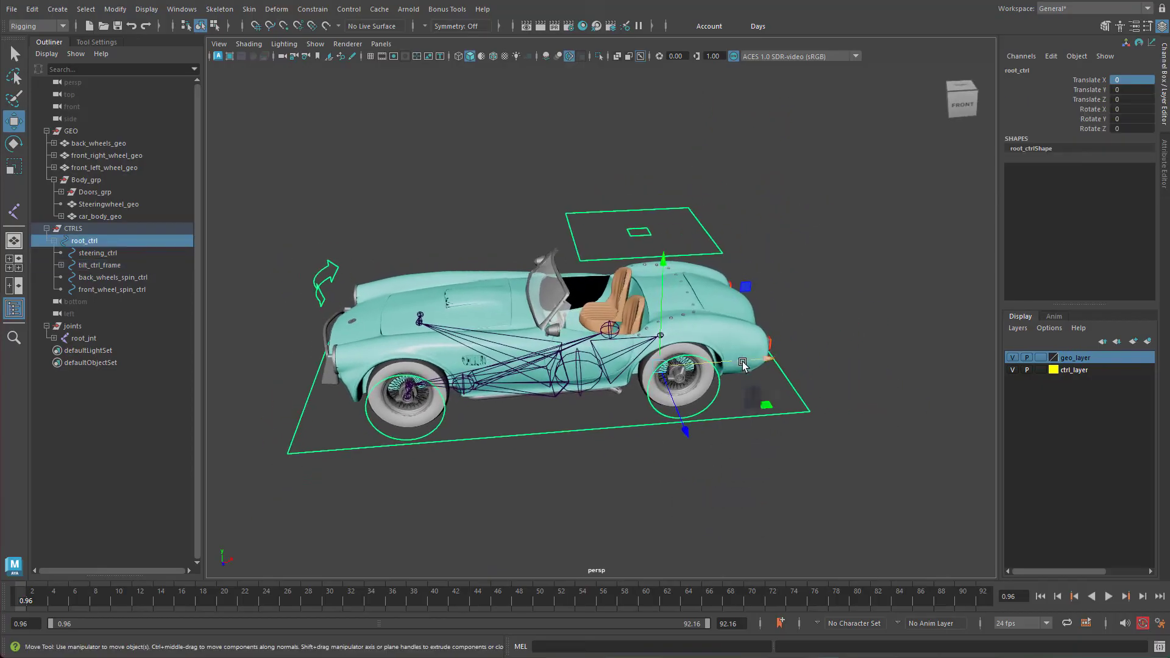
left_click_drag(744, 365, 756, 451)
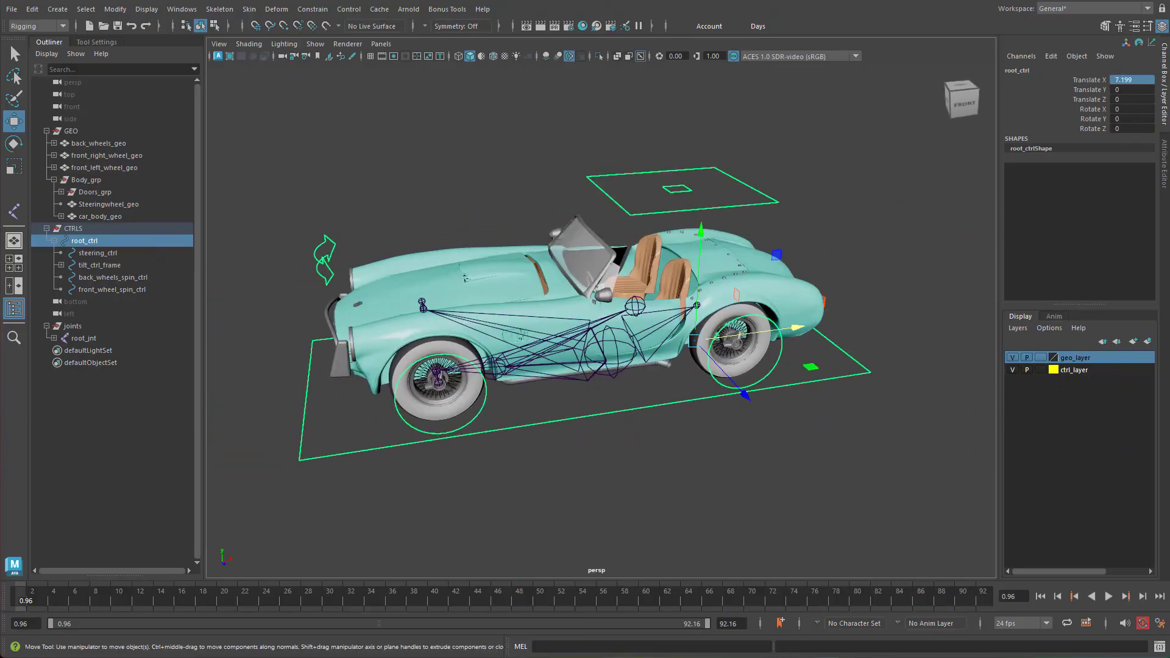
left_click_drag(759, 337, 403, 373)
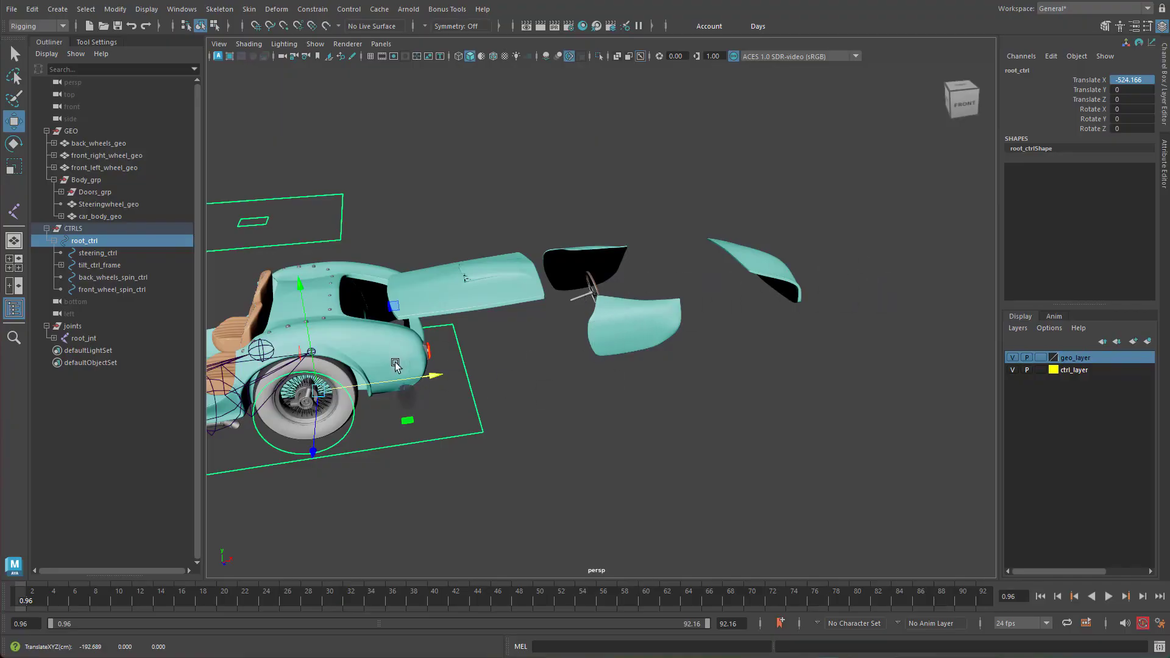
key("ctrl+z")
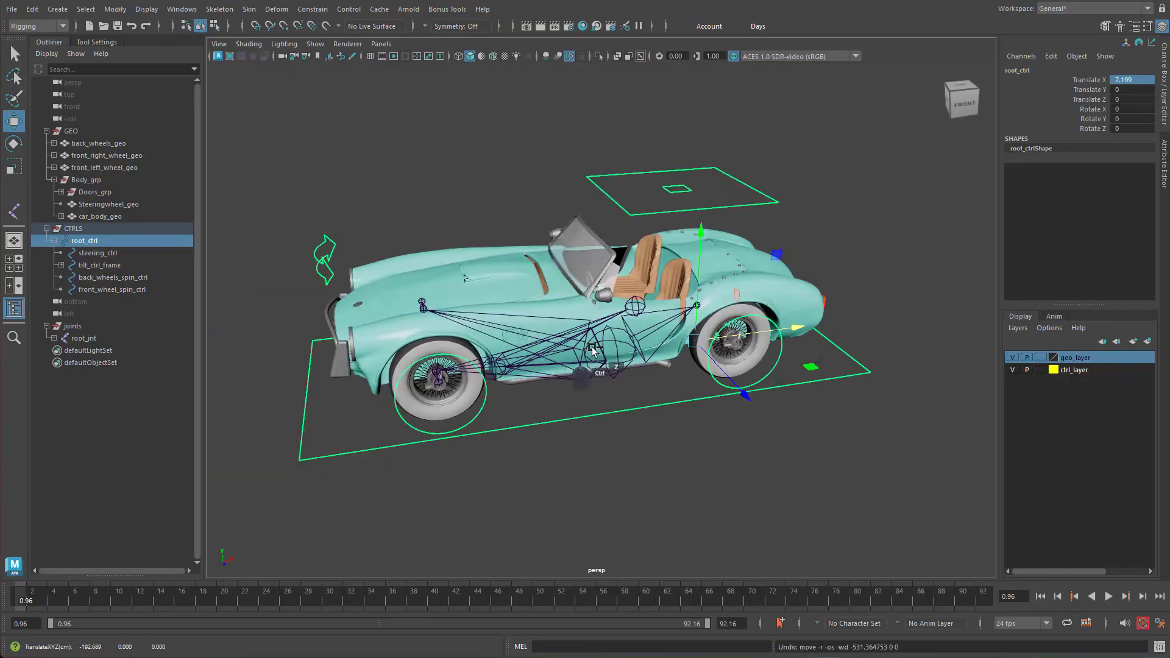
left_click_drag(592, 361, 596, 287, "alt")
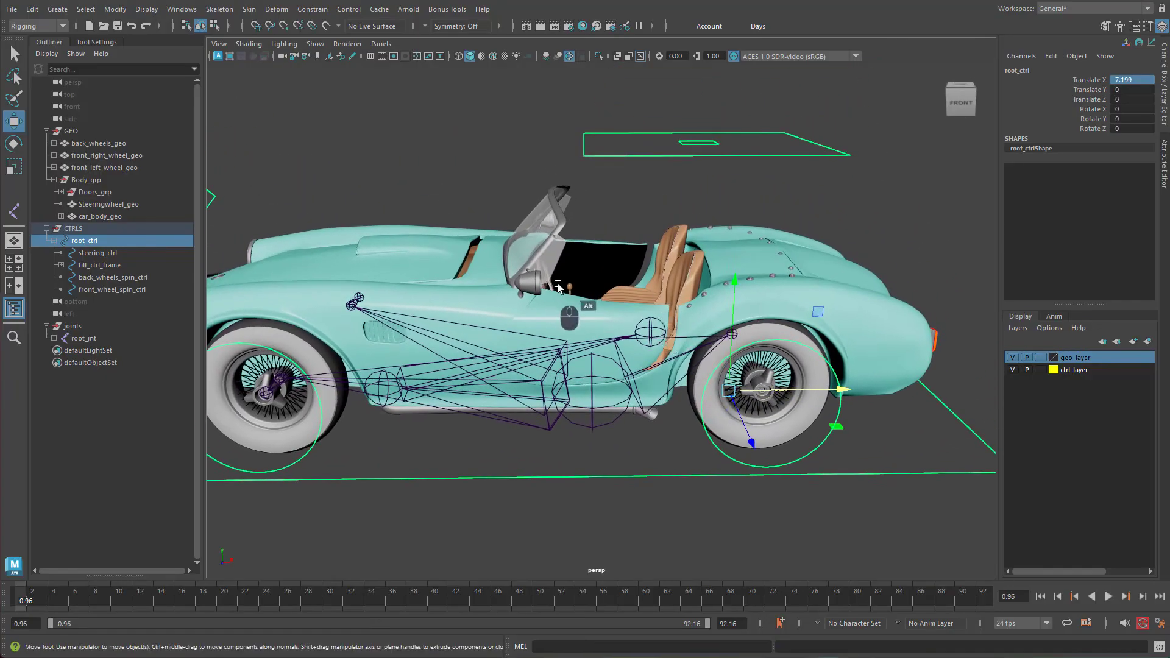
left_click_drag(667, 355, 685, 329, "alt")
key("ctrl+z")
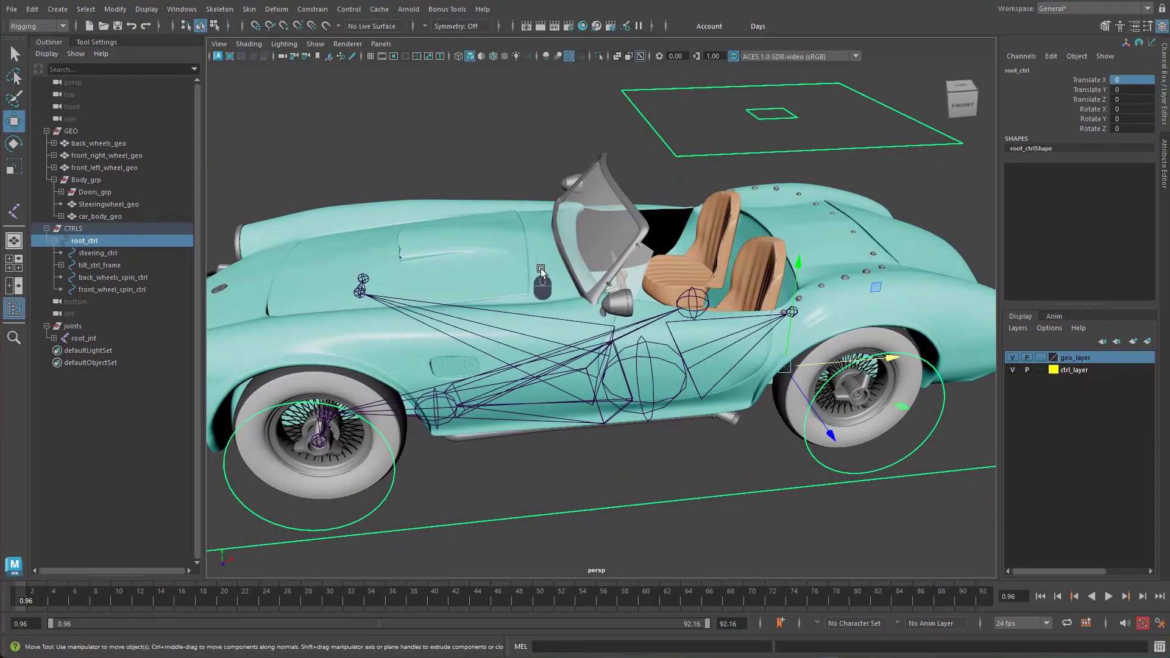
Step: Examine the door, windshield and cockpit area of the car body from several angles
left_click_drag(810, 359, 790, 366, "alt")
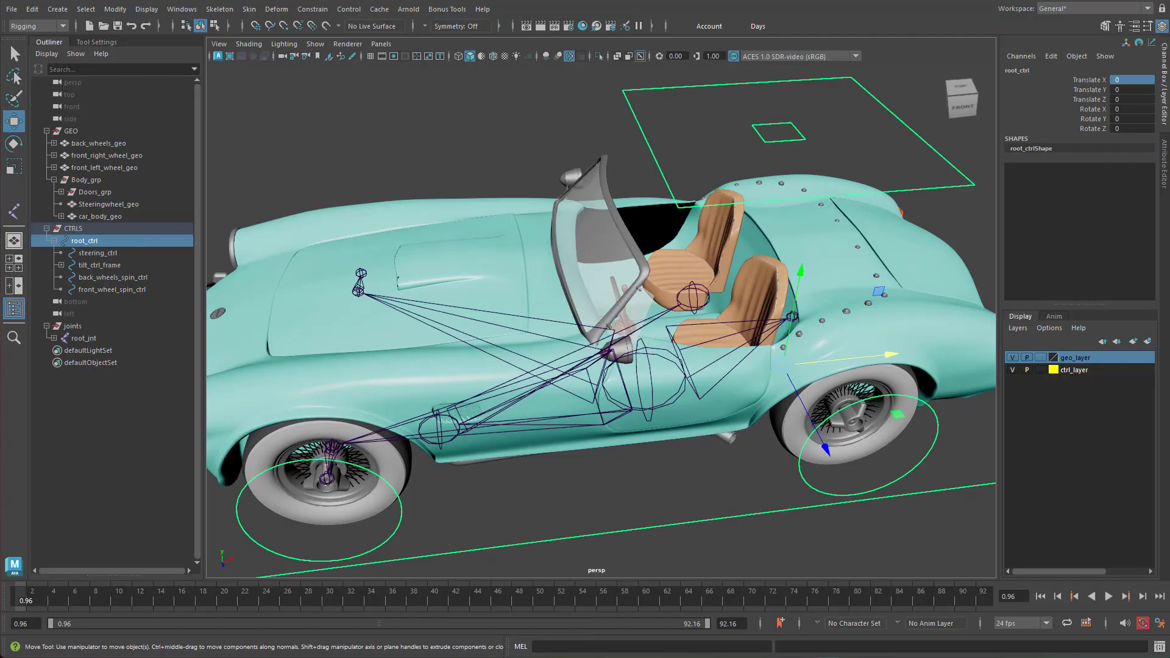
left_click_drag(718, 414, 687, 353, "alt")
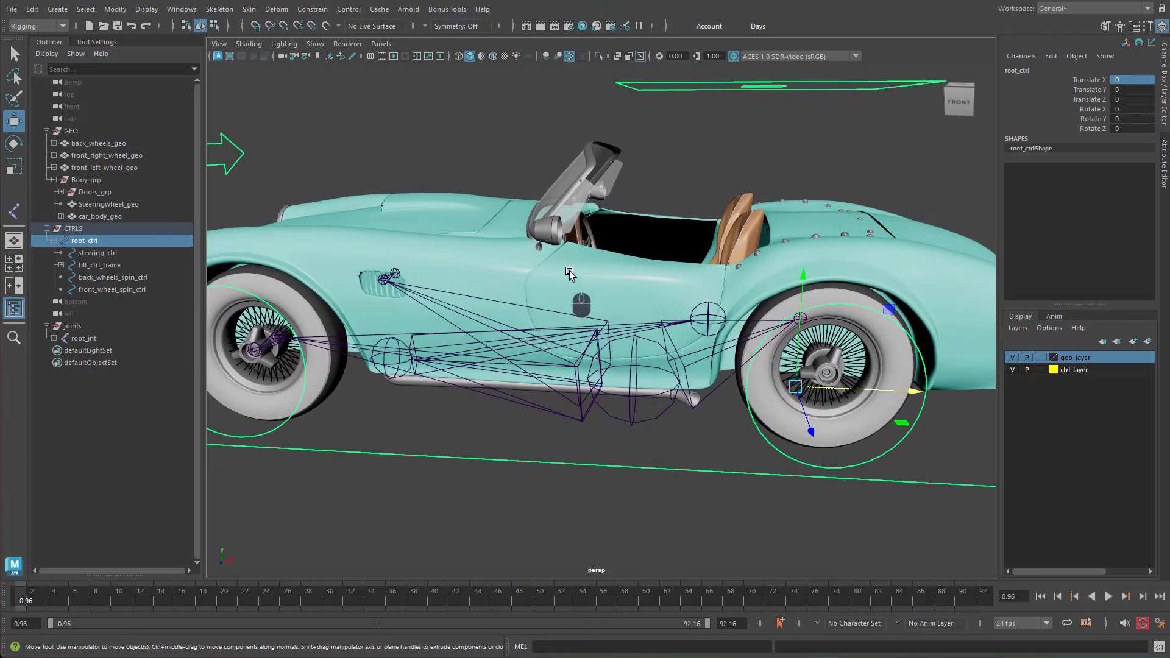
left_click_drag(579, 297, 902, 311, "alt")
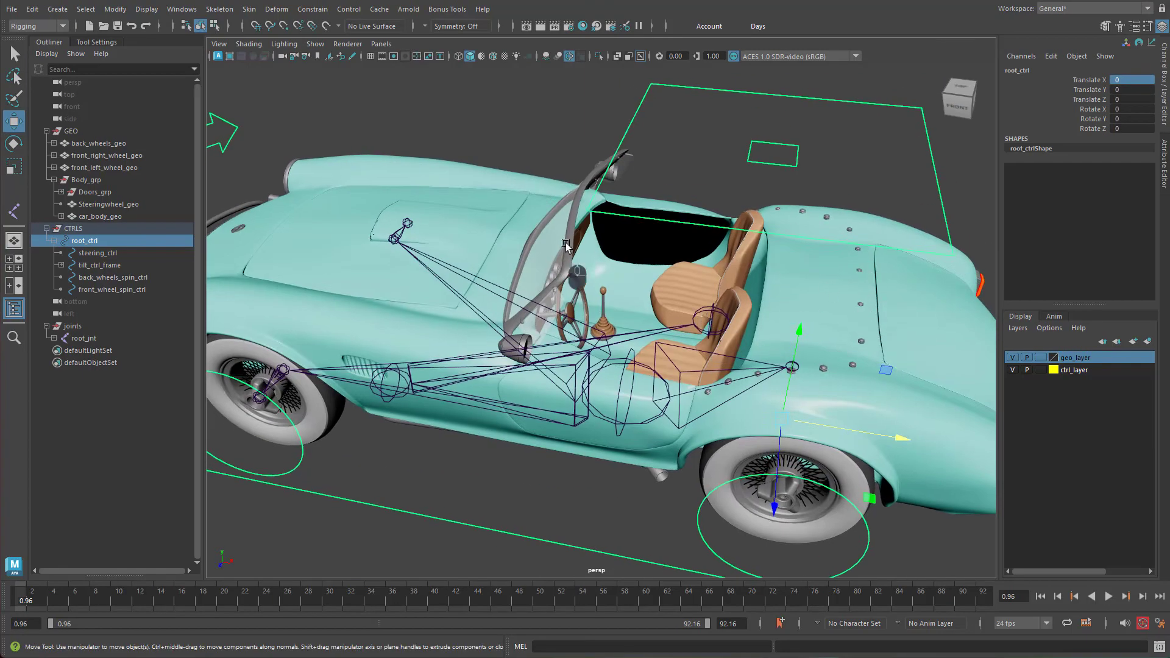
left_click_drag(657, 337, 674, 328, "alt")
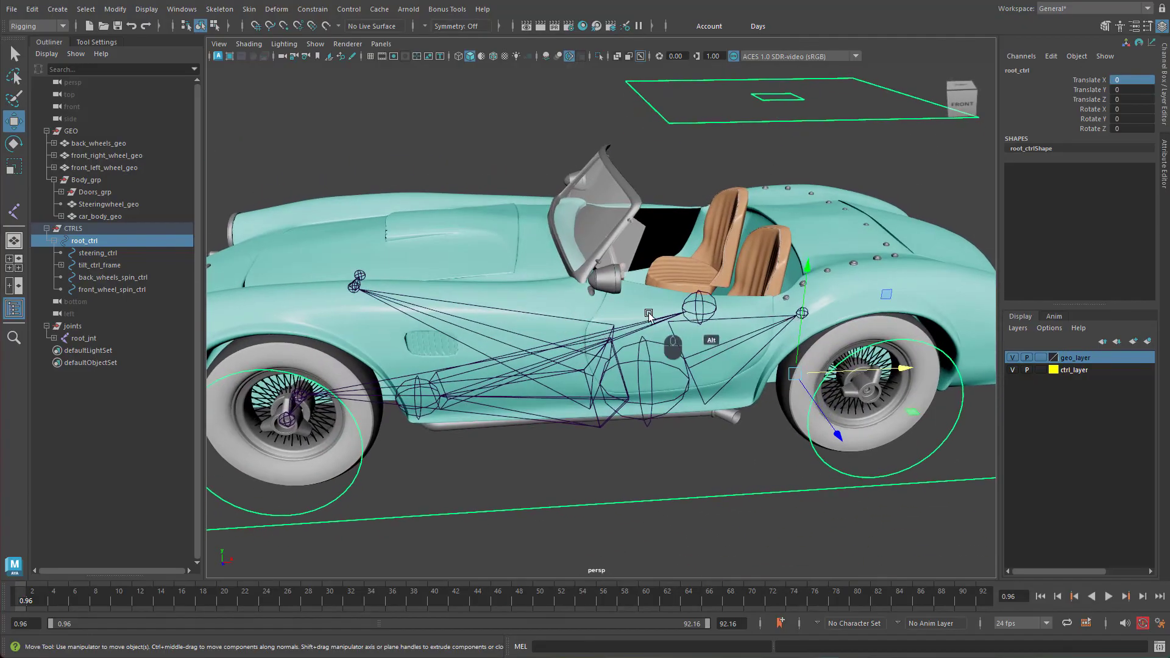
right_click_drag(634, 320, 705, 304, "alt")
left_click_drag(705, 303, 671, 312, "alt")
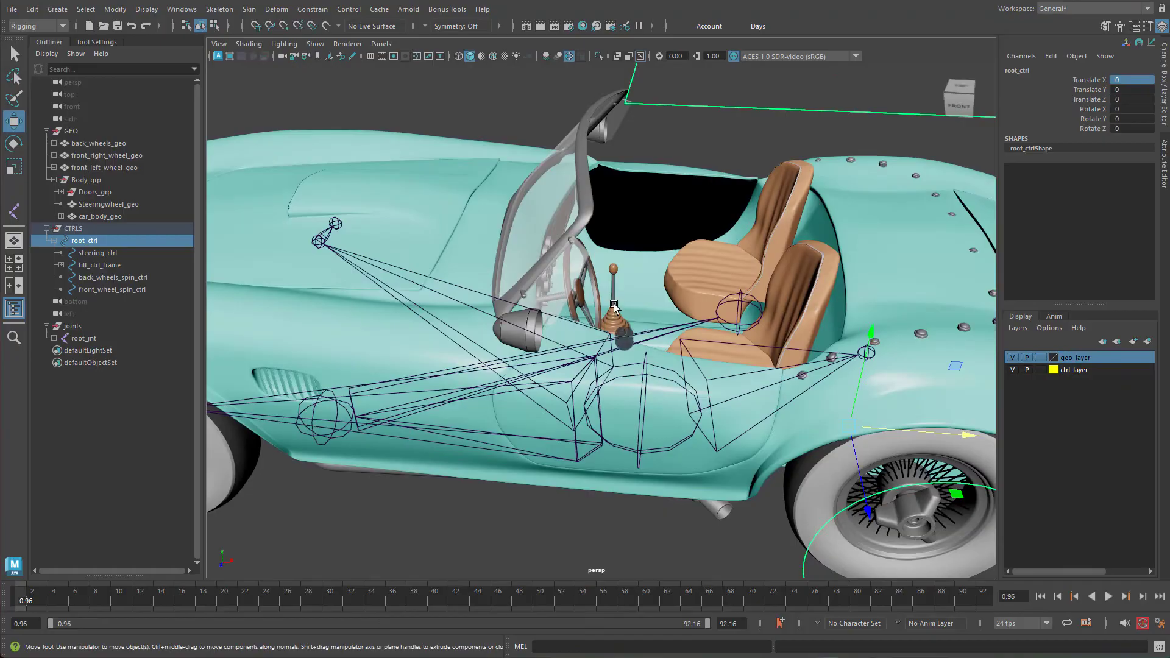
left_click_drag(606, 302, 628, 288, "alt")
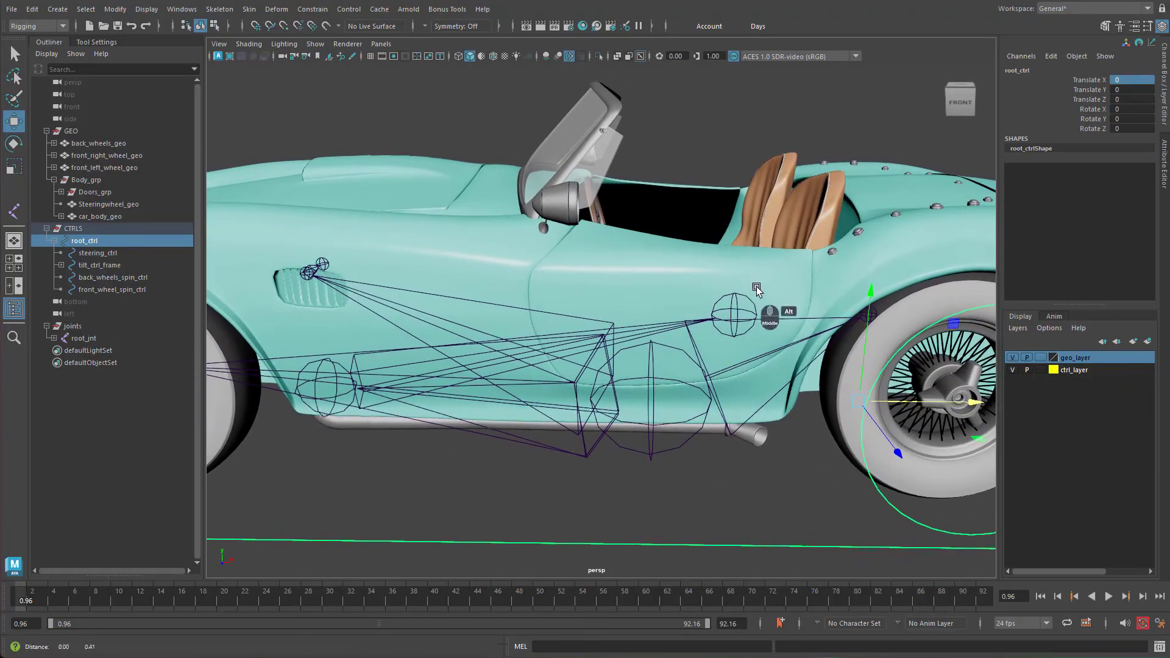
middle_click_drag(756, 288, 720, 347, "alt")
left_click_drag(720, 347, 689, 337, "alt")
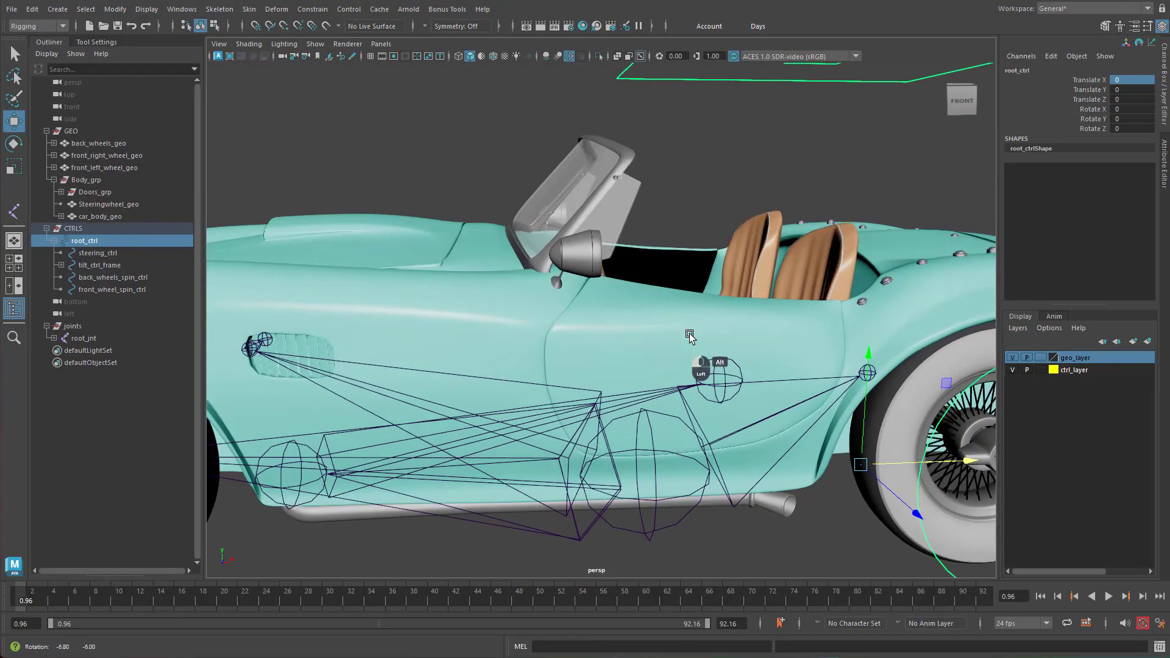
scroll(689, 337, "down", 5)
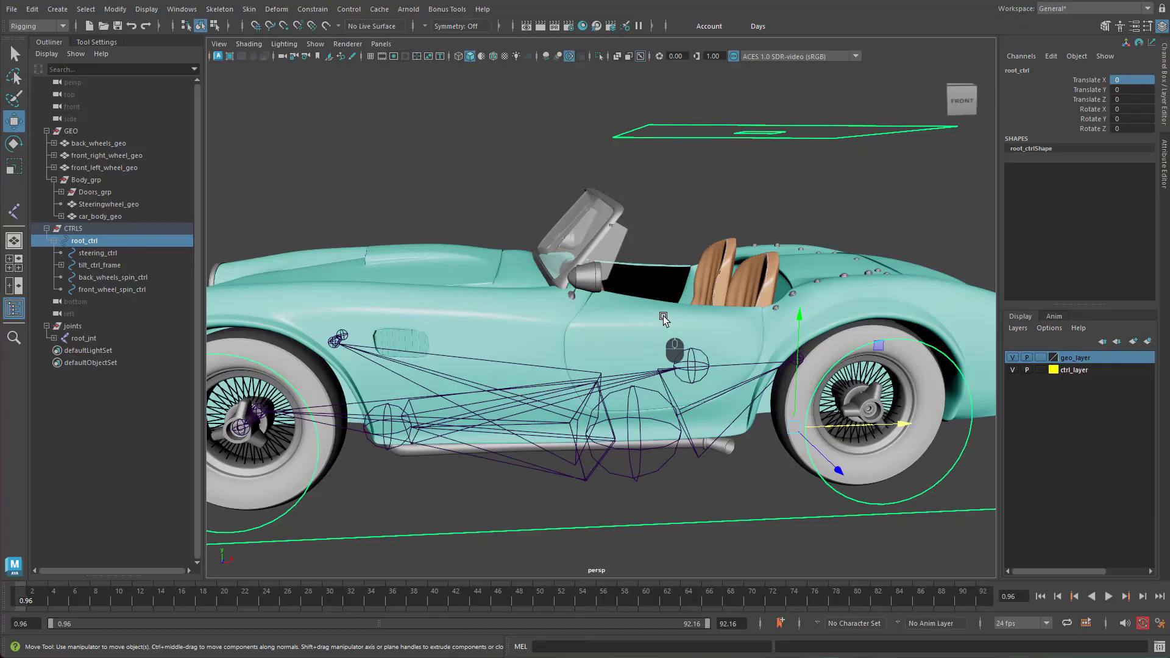
Step: Create a single joint above the cockpit in the front view and set its radius to 1.6
key("space")
left_click_drag(663, 318, 673, 349)
right_click_drag(796, 326, 598, 328, "alt")
middle_click_drag(743, 289, 687, 286, "alt")
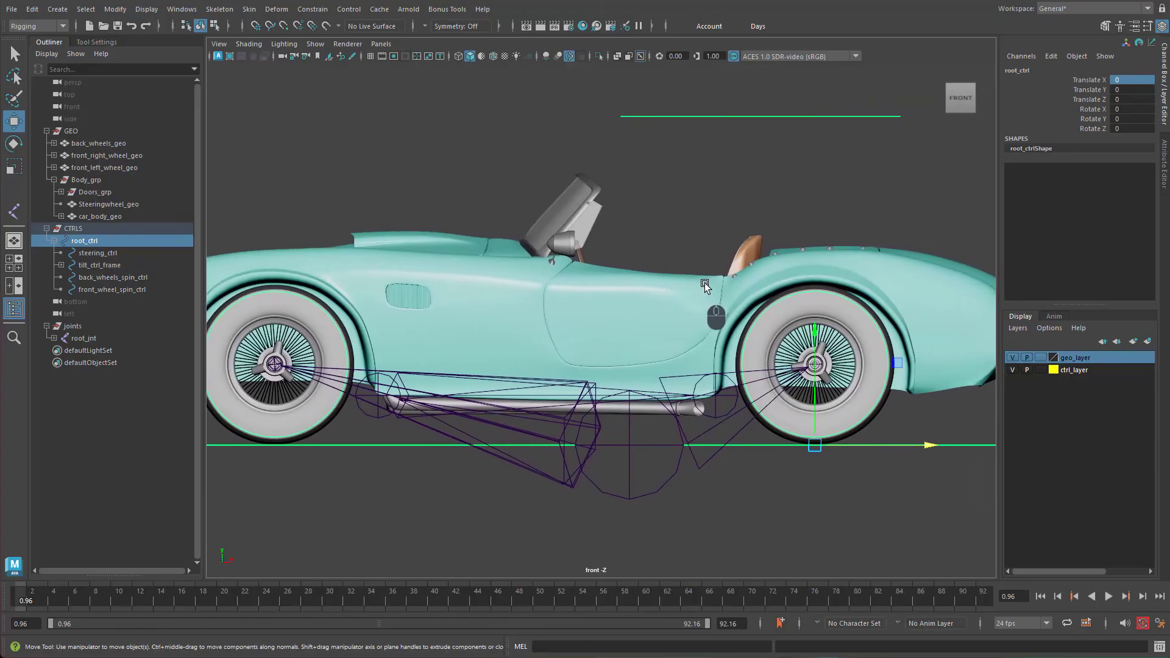
left_click(220, 10)
left_click(244, 44)
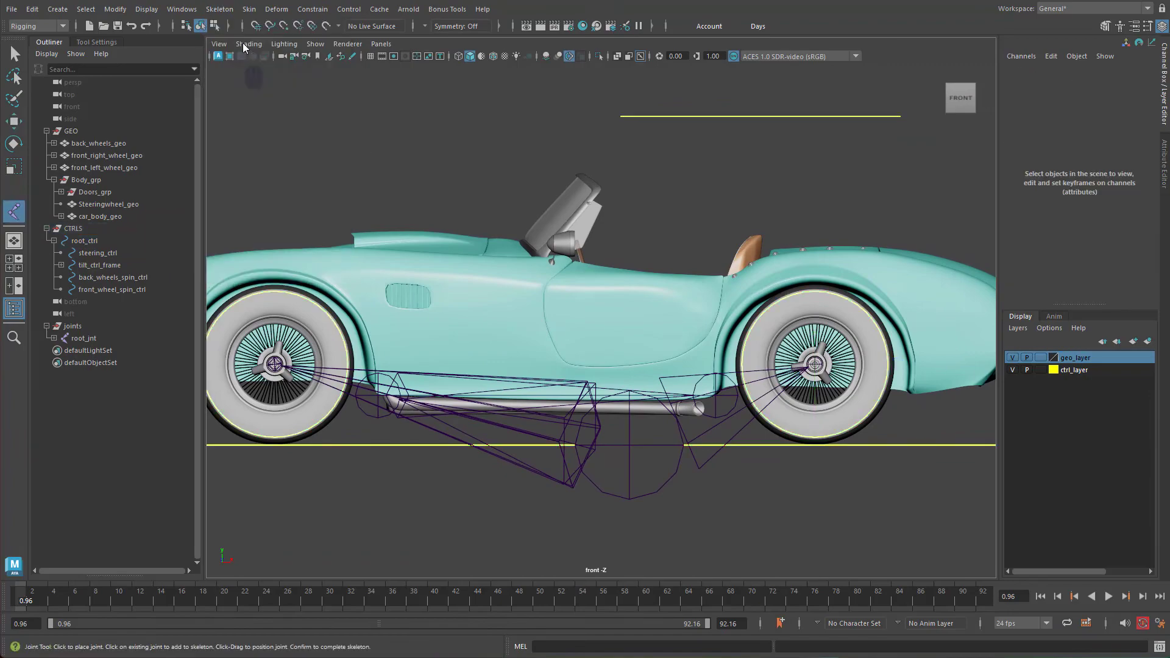
left_click(687, 213)
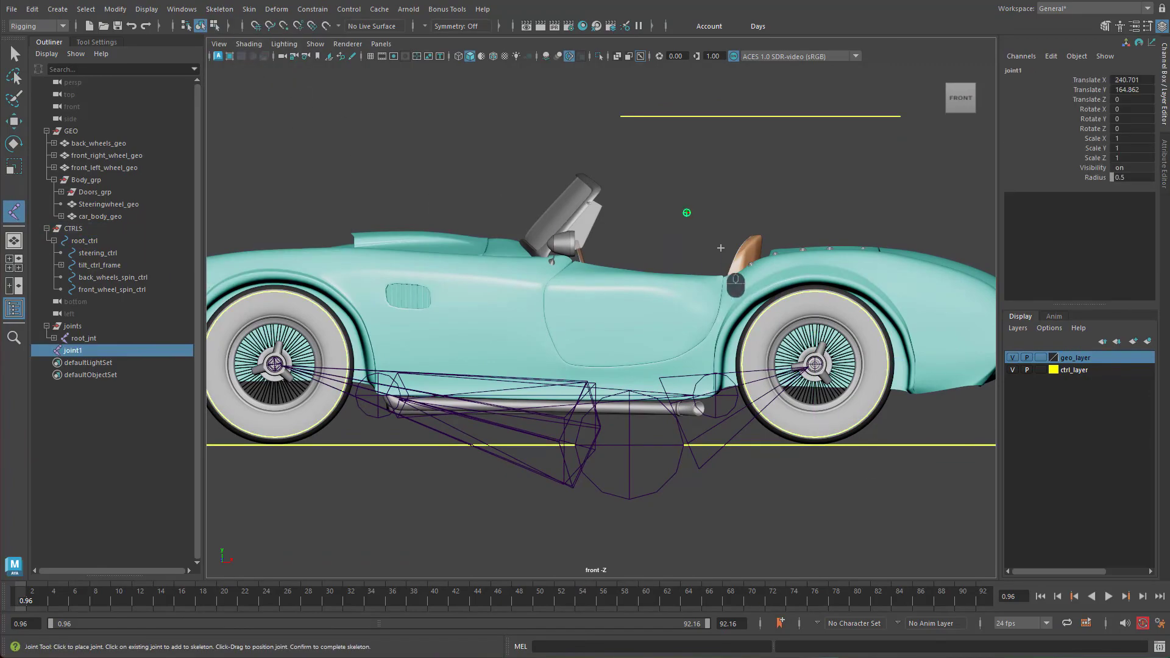
key("w")
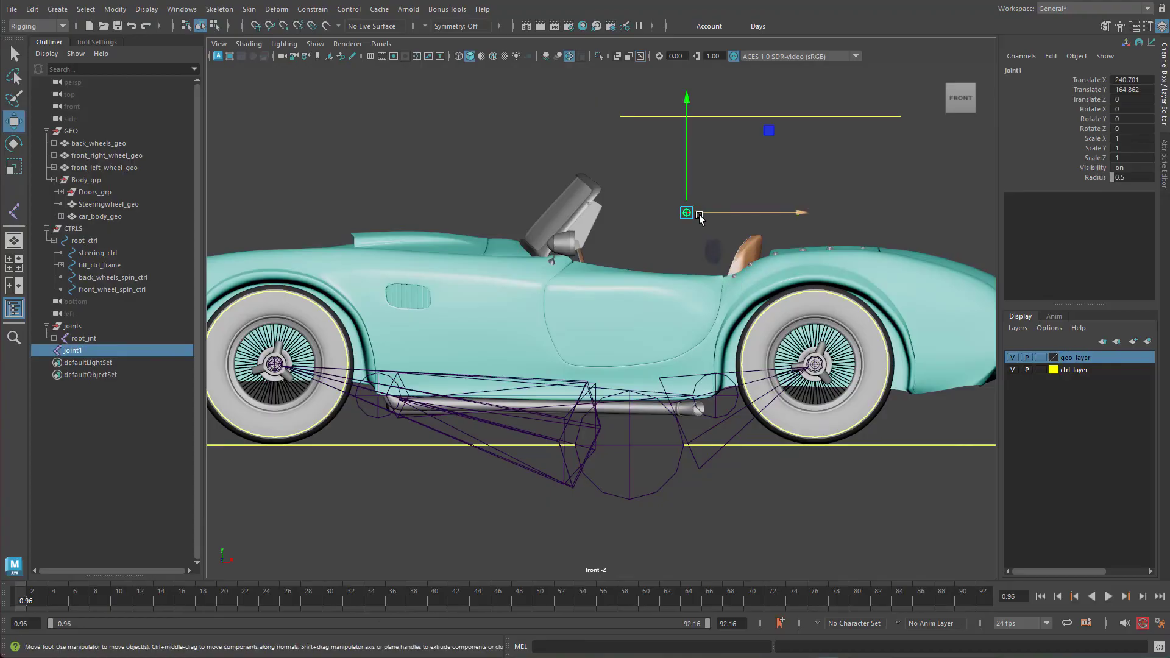
left_click(1089, 181)
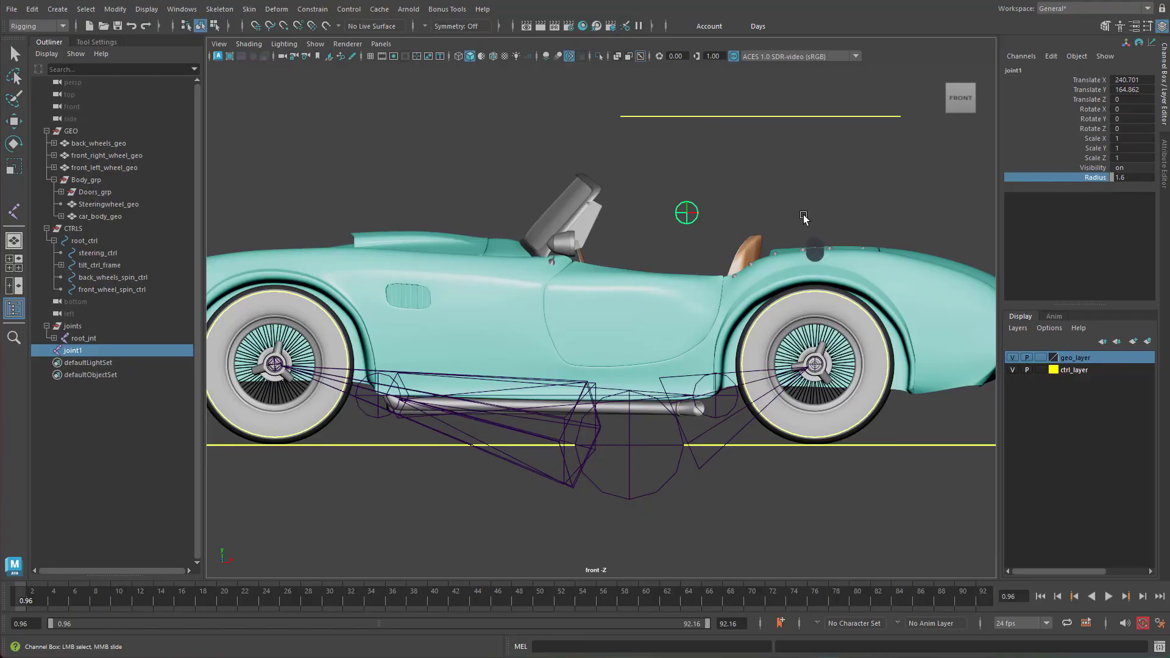
Step: Move the new joint onto the door's front seam in the front view, at about X 139.4 and Y 102.6
key("w")
scroll(762, 244, "up", 1, "alt")
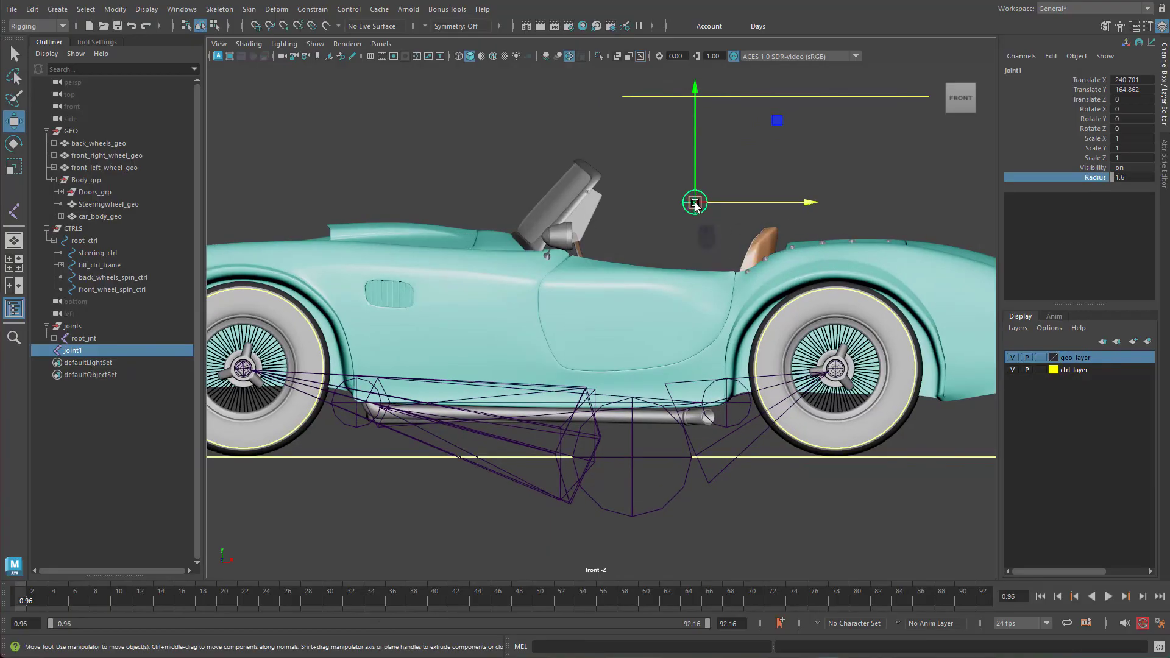
left_click_drag(697, 206, 540, 301)
right_click_drag(633, 235, 683, 266, "alt")
right_click_drag(540, 260, 613, 274, "alt")
middle_click_drag(574, 275, 688, 286, "alt")
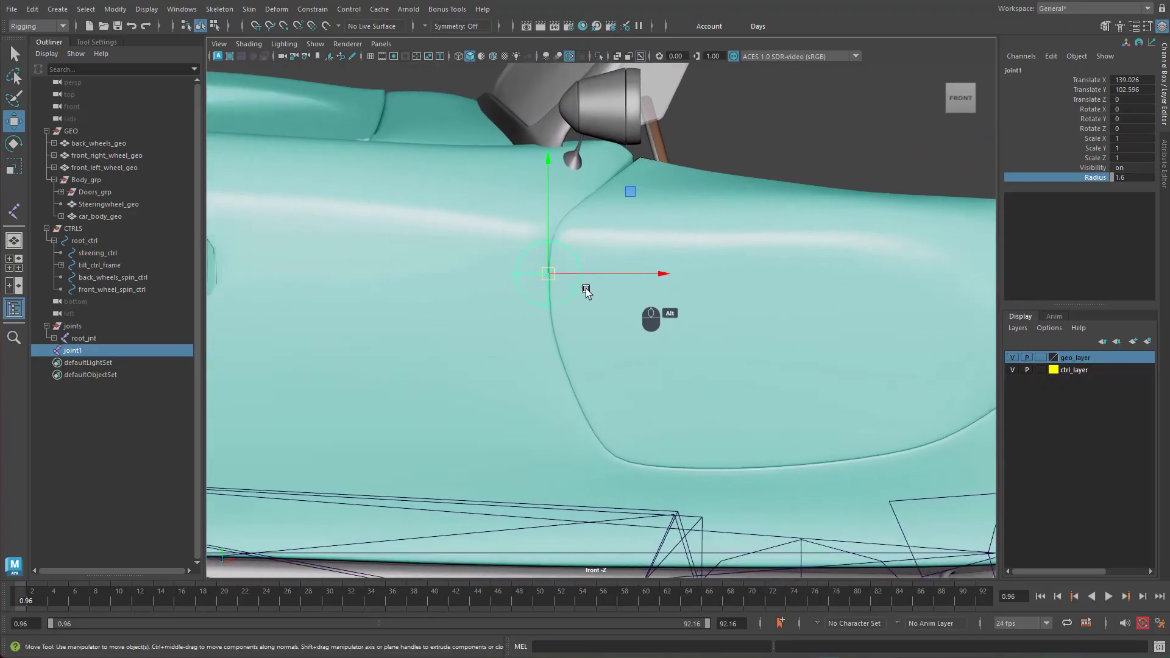
right_click_drag(549, 279, 564, 283, "alt")
left_click_drag(541, 269, 543, 270)
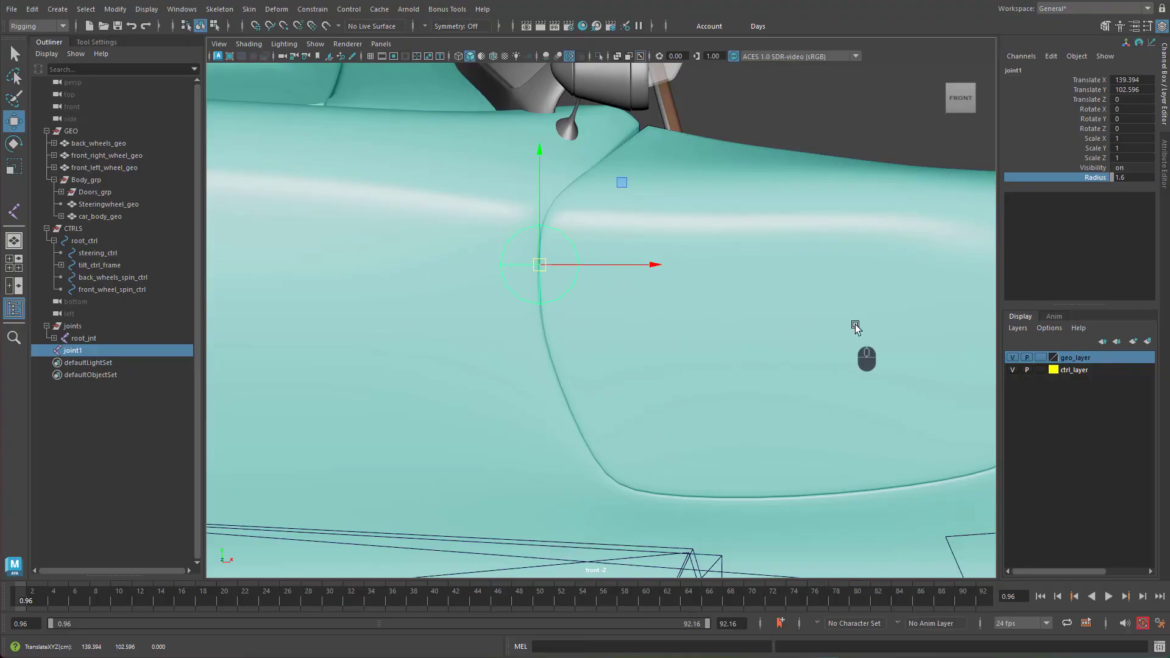
Step: Move the joint along Z from the car's centre line out to the driver-side door, to about 124.5
key("space")
left_click_drag(793, 330, 601, 328)
right_click_drag(601, 328, 762, 341, "alt")
left_click_drag(762, 342, 776, 362, "alt")
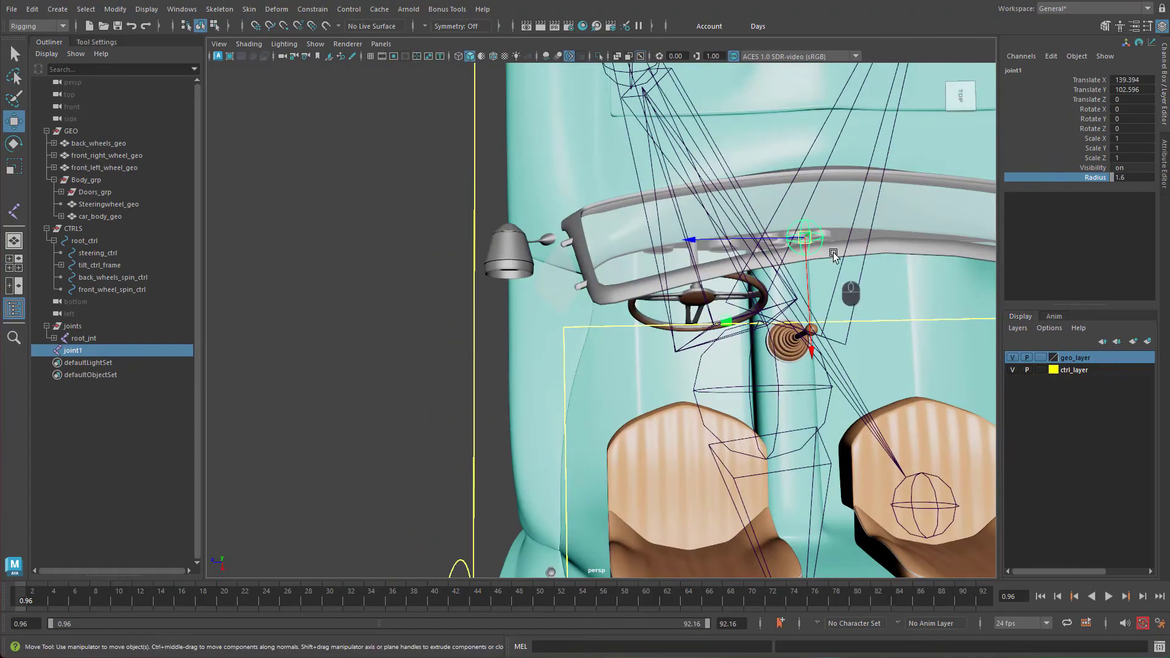
left_click_drag(745, 239, 542, 291)
Step: Align the joint with the body's outer edge at the door seam in the top view, at Translate Z about 126.9
key("space")
left_click(590, 263)
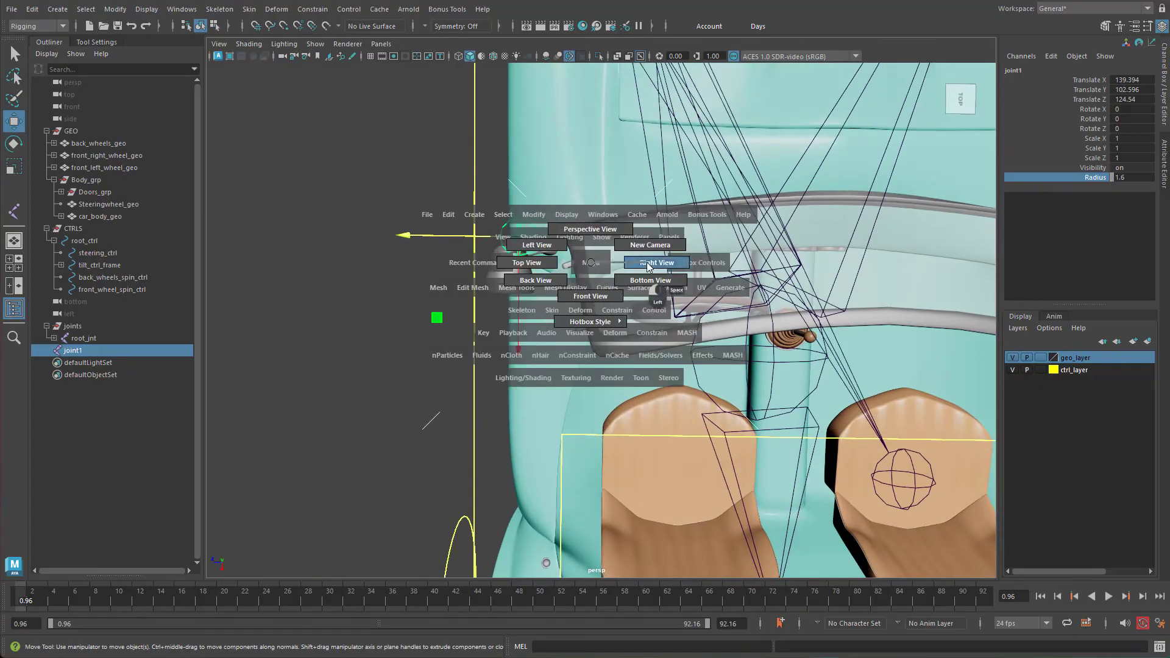
left_click_drag(648, 266, 536, 262)
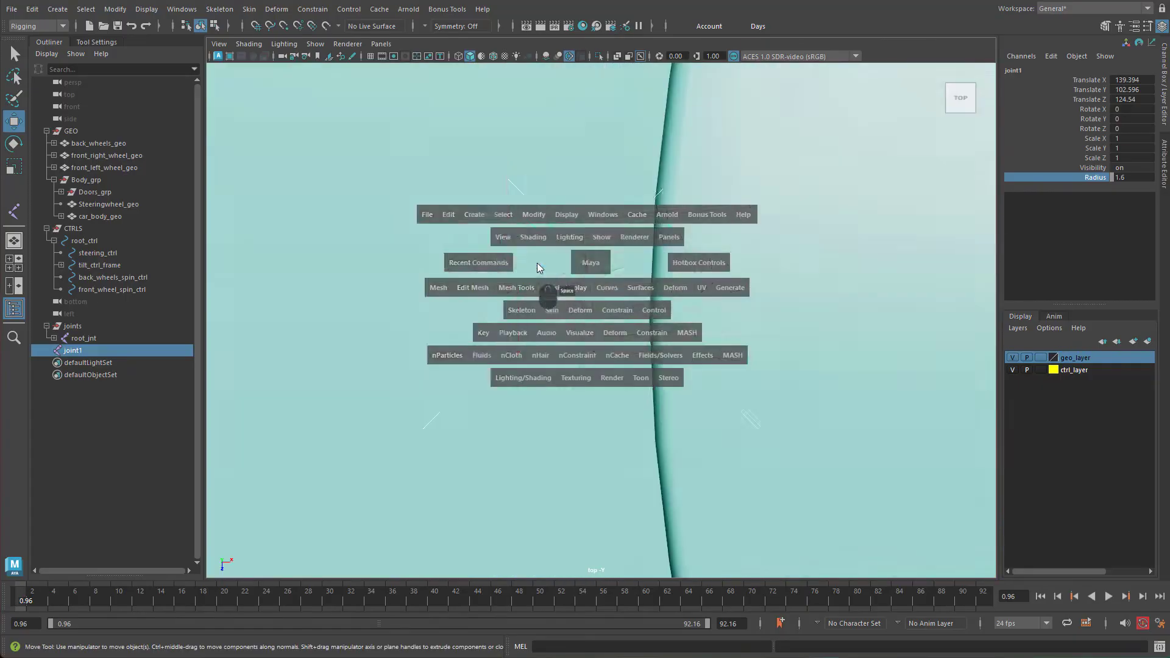
right_click_drag(771, 262, 896, 268, "alt")
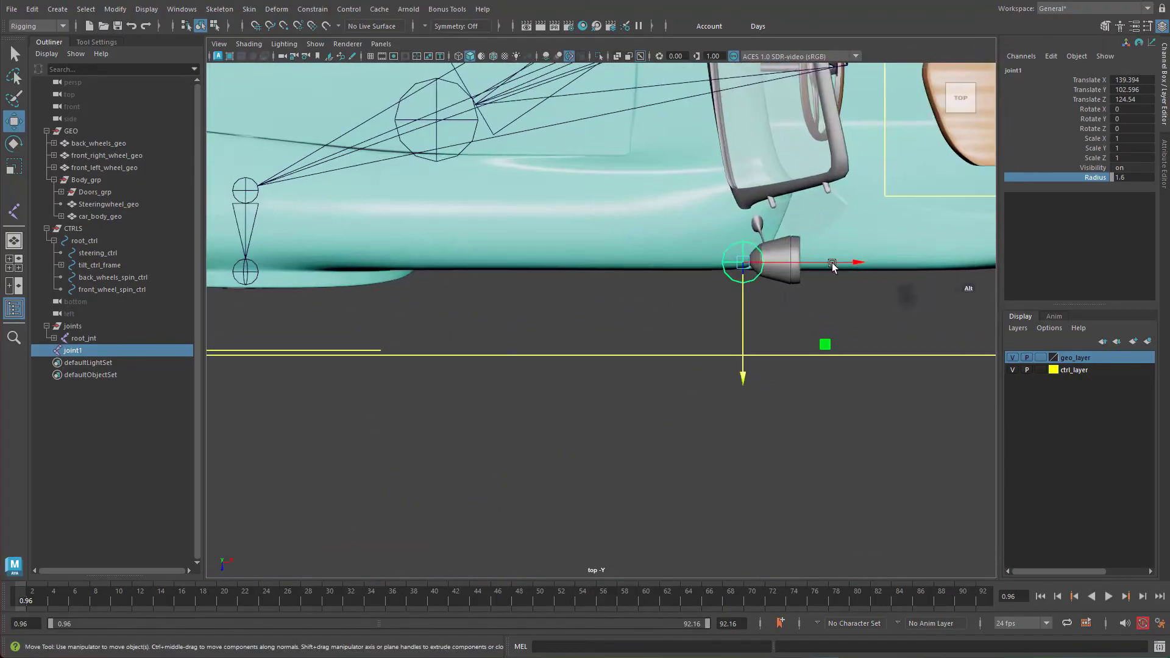
right_click_drag(820, 262, 915, 240, "alt")
middle_click_drag(915, 240, 689, 265, "alt")
right_click_drag(689, 265, 938, 269, "alt")
right_click_drag(518, 261, 577, 274, "alt")
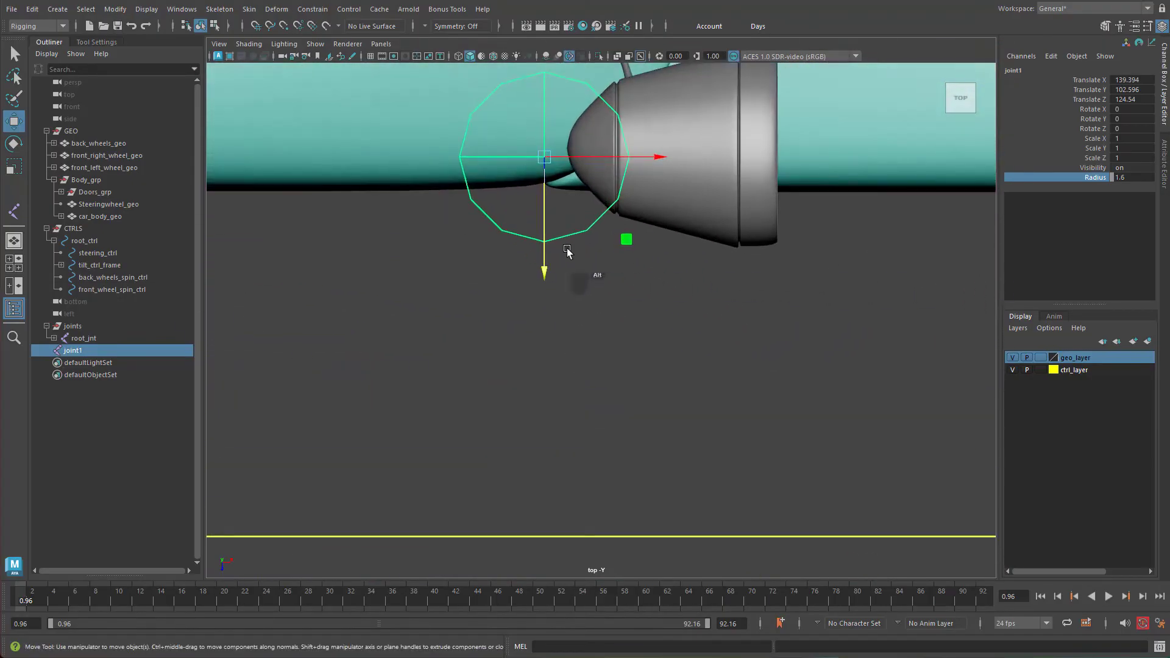
left_click_drag(544, 225, 545, 242)
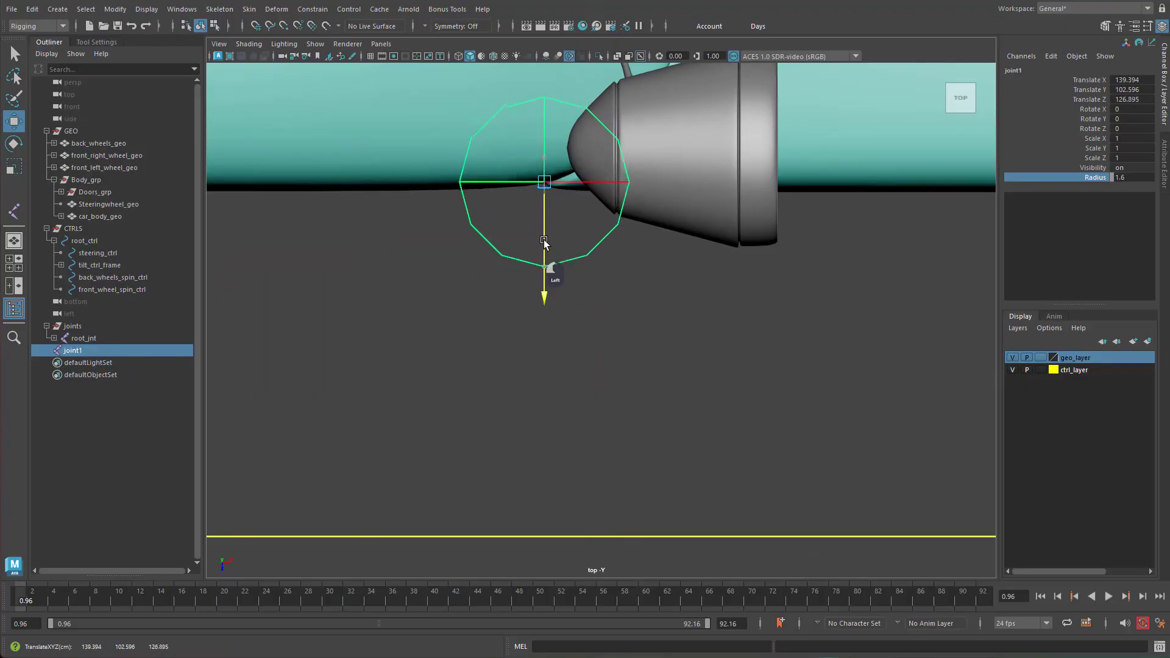
right_click_drag(980, 201, 590, 246, "alt")
right_click_drag(963, 240, 396, 249, "alt")
middle_click_drag(729, 189, 778, 271, "alt")
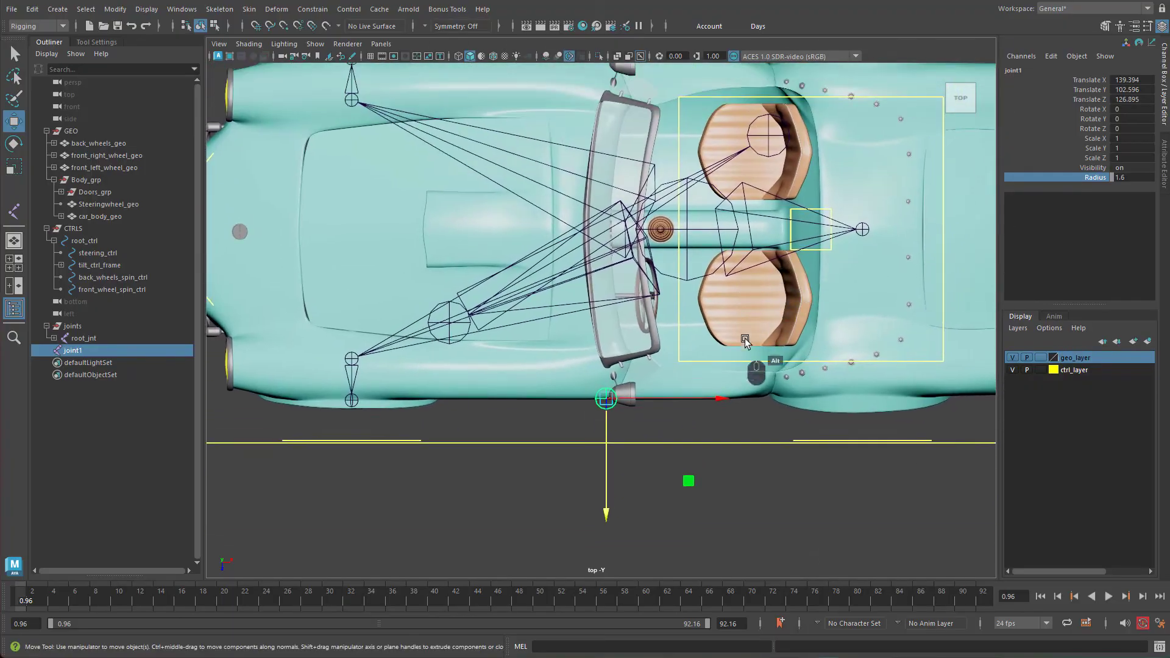
Step: Rename joint1 at the driver's door seam as drivers_door_jnt
double_click(86, 352)
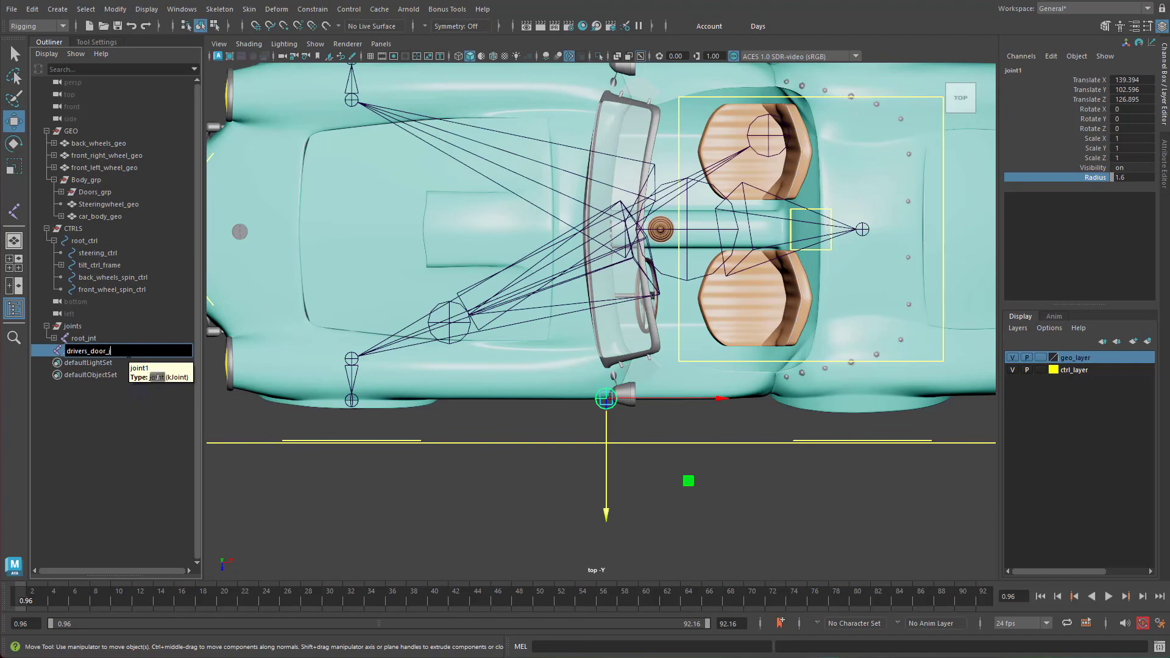
type("nt")
key("Return")
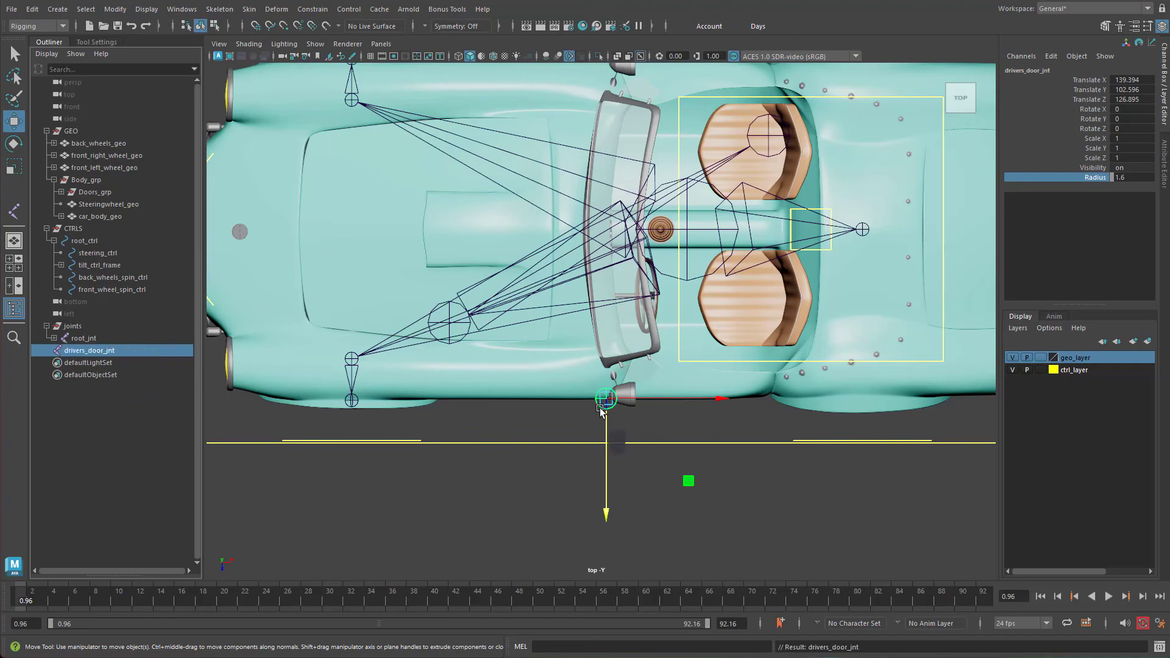
Step: Duplicate the driver's door joint and move the copy along Z to the opposite door seam, at about -126.9
key("ctrl+d")
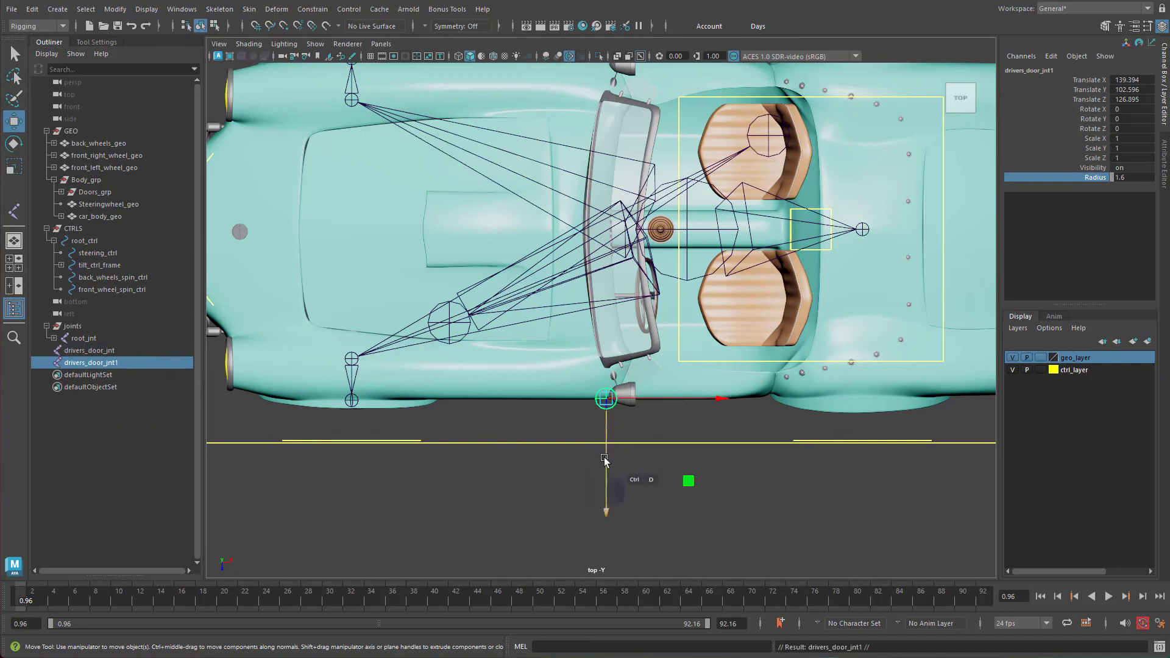
left_click_drag(605, 460, 678, 182)
middle_click_drag(686, 280, 762, 527, "alt")
right_click_drag(784, 439, 933, 311, "alt")
left_click_drag(679, 316, 700, 247)
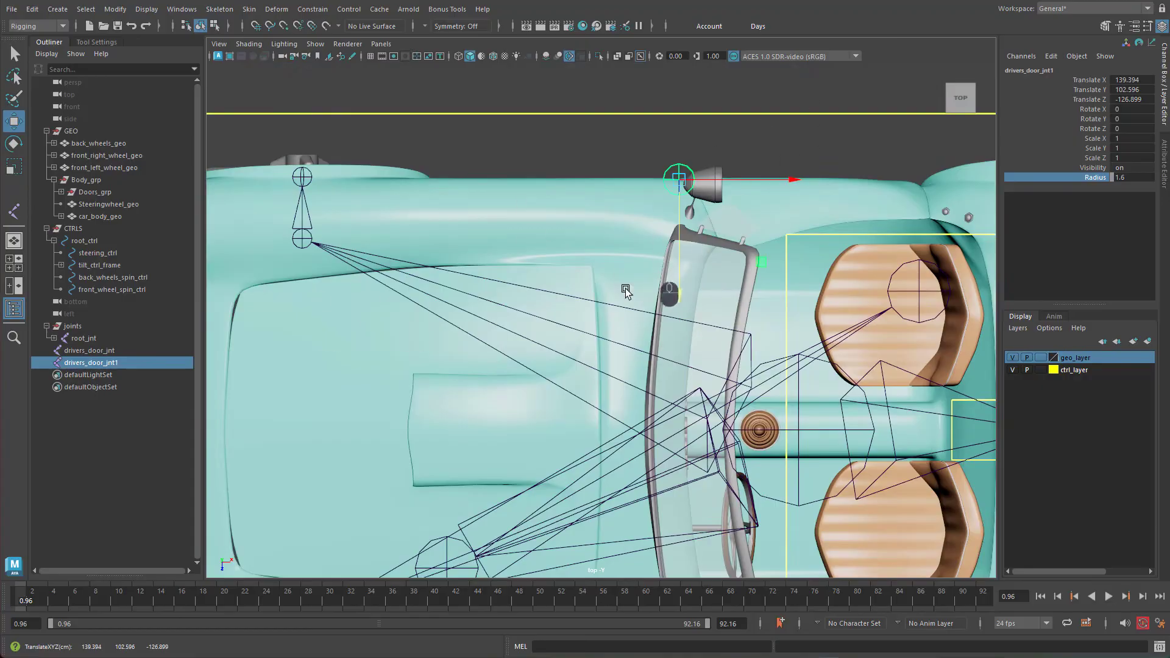
Step: Rename the duplicated joint on the passenger side as passengers_door_jnt
double_click(106, 362)
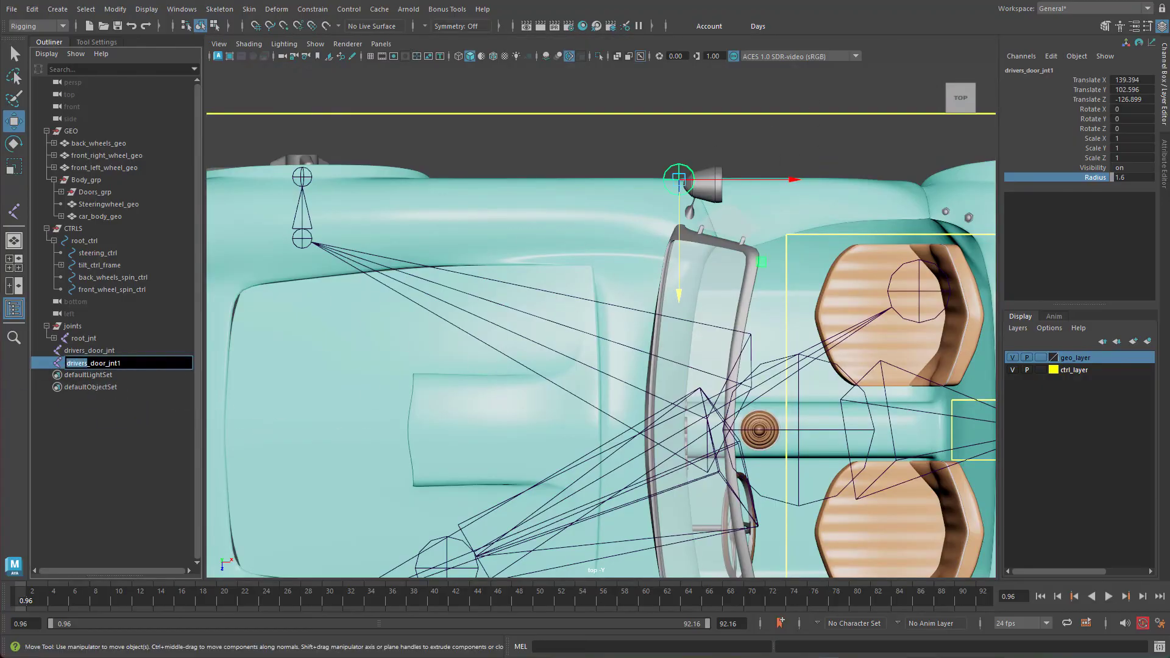
type("passeng")
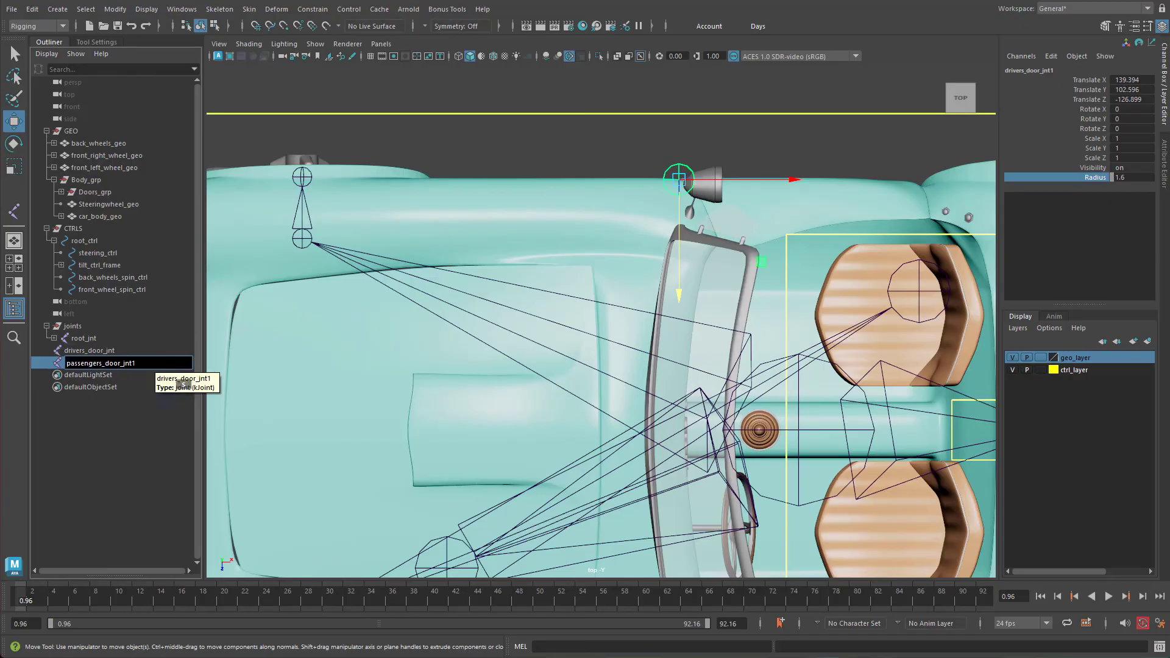
key("Return")
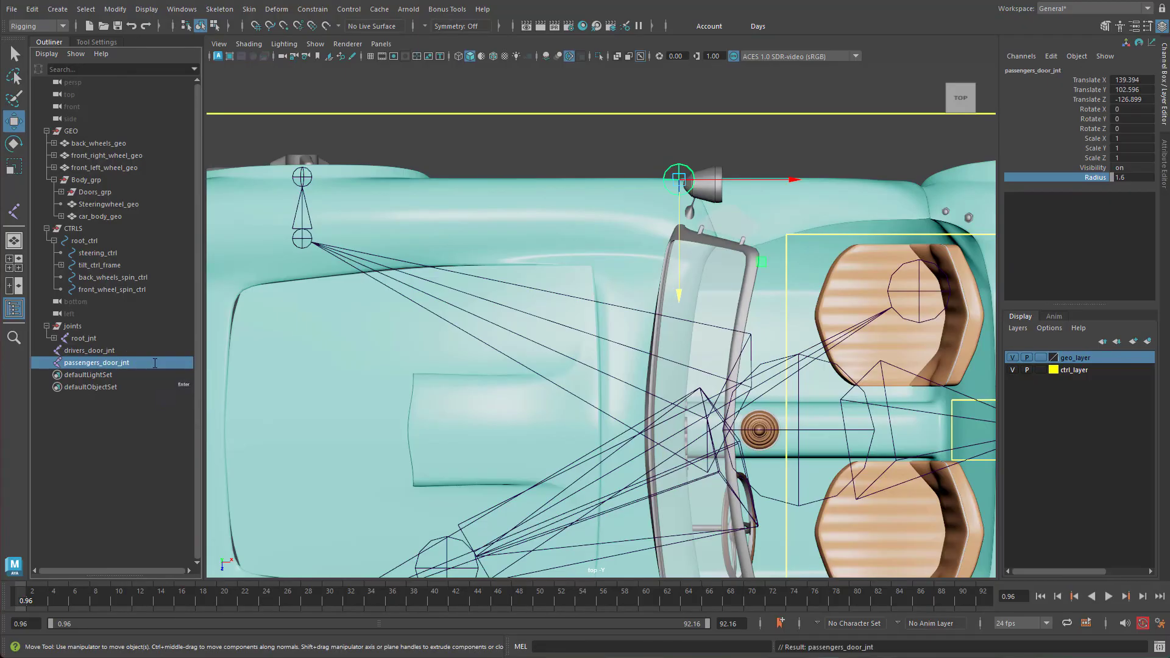
Step: Duplicate the passenger door joint and centre the copy on the car by setting its Translate Z to 0
scroll(602, 352, "up", 1)
scroll(770, 397, "down", 2)
middle_click_drag(768, 419, 648, 295, "alt")
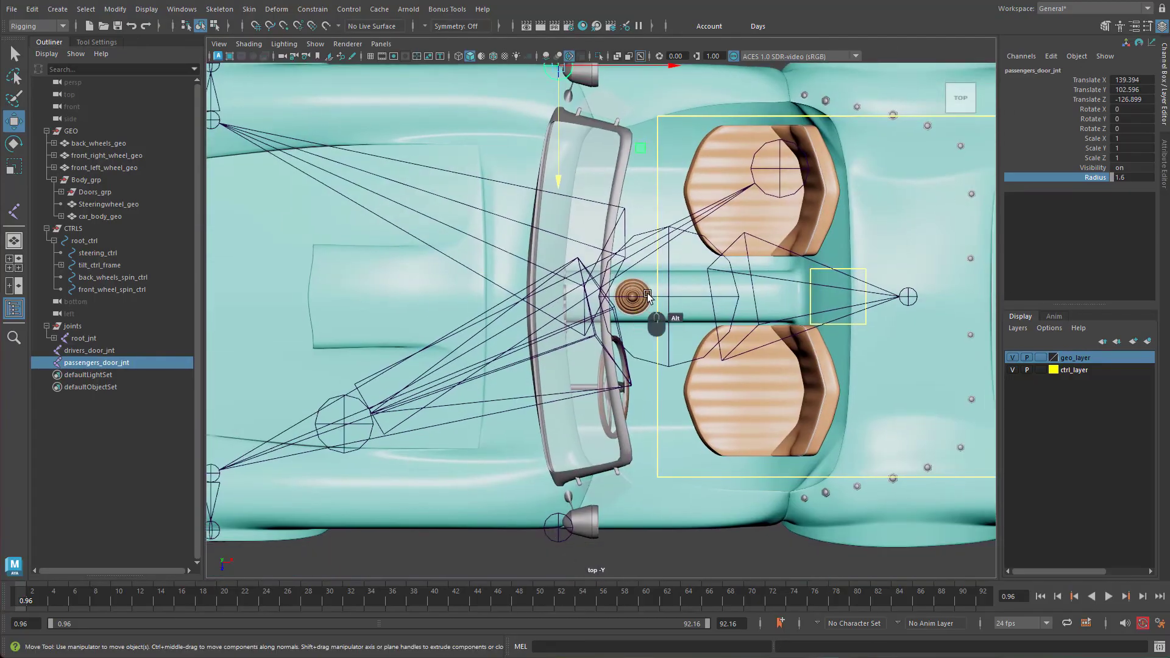
scroll(648, 295, "down", 1)
middle_click_drag(568, 354, 558, 358, "alt")
middle_click_drag(716, 334, 664, 343, "alt")
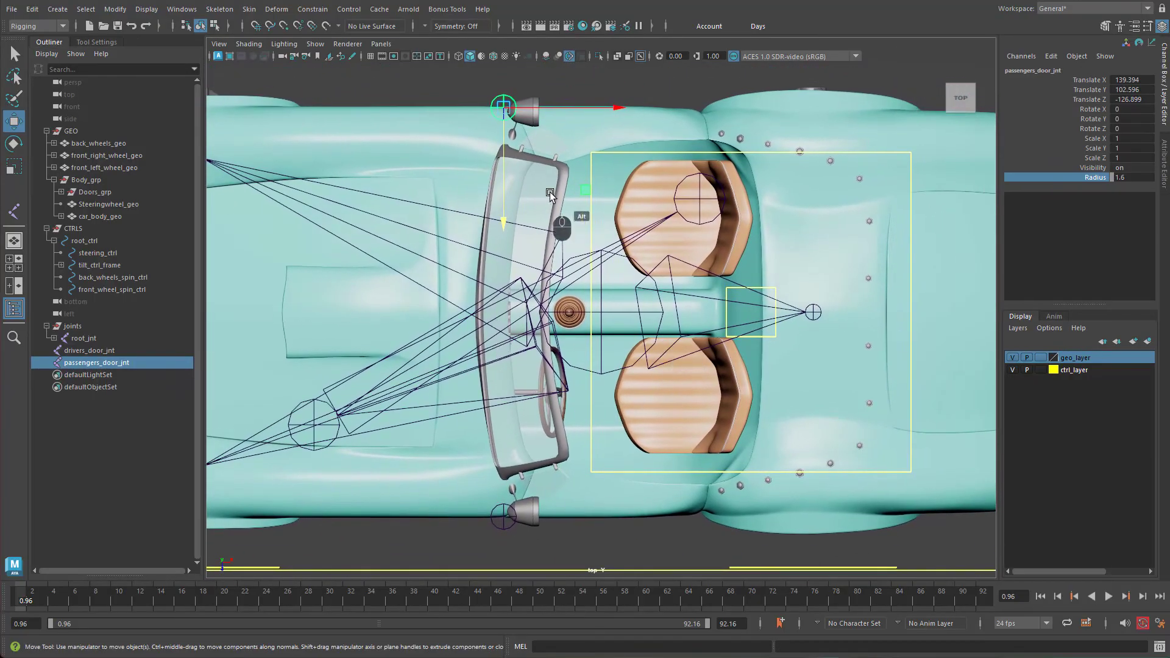
key("ctrl+d")
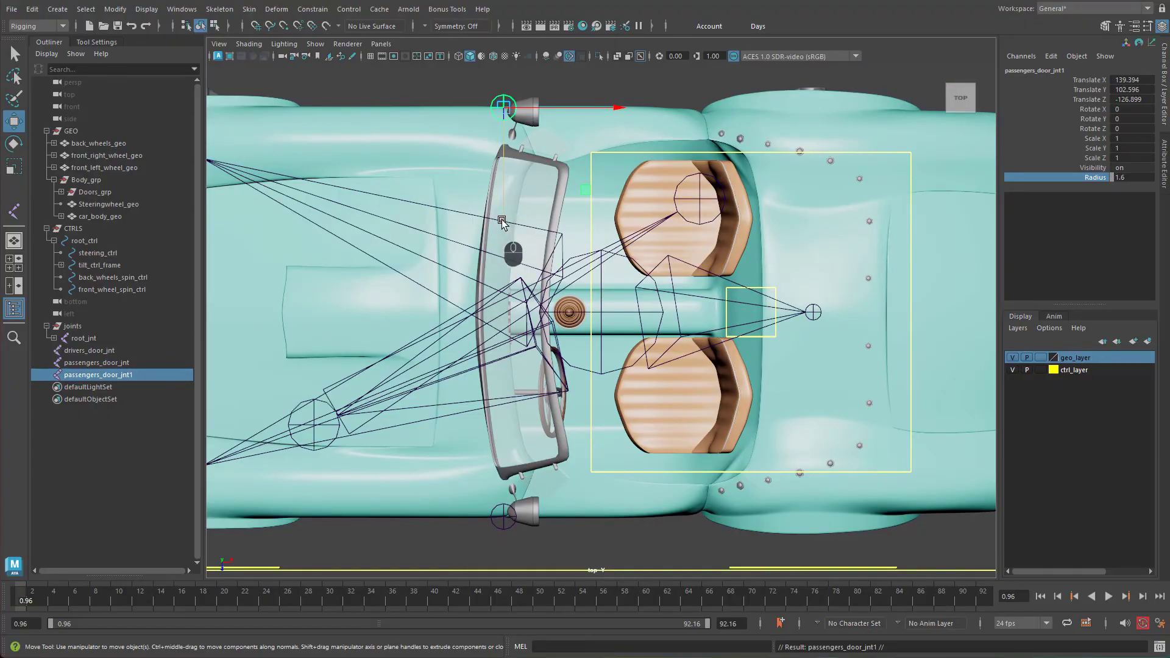
left_click_drag(503, 225, 505, 419)
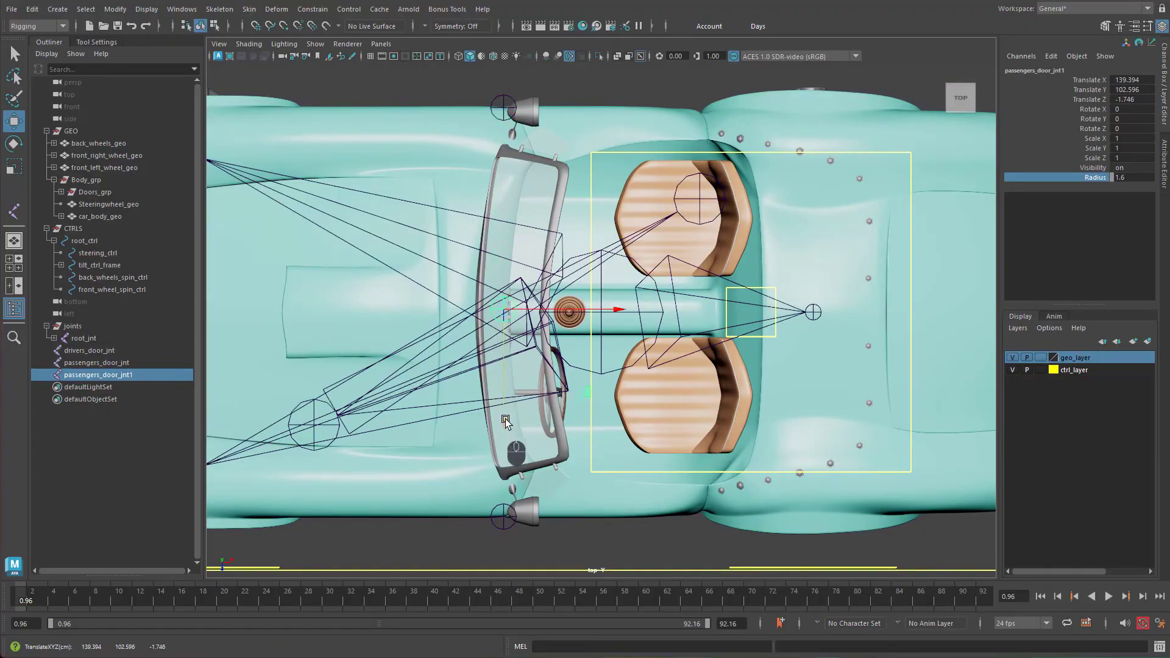
left_click(1139, 99)
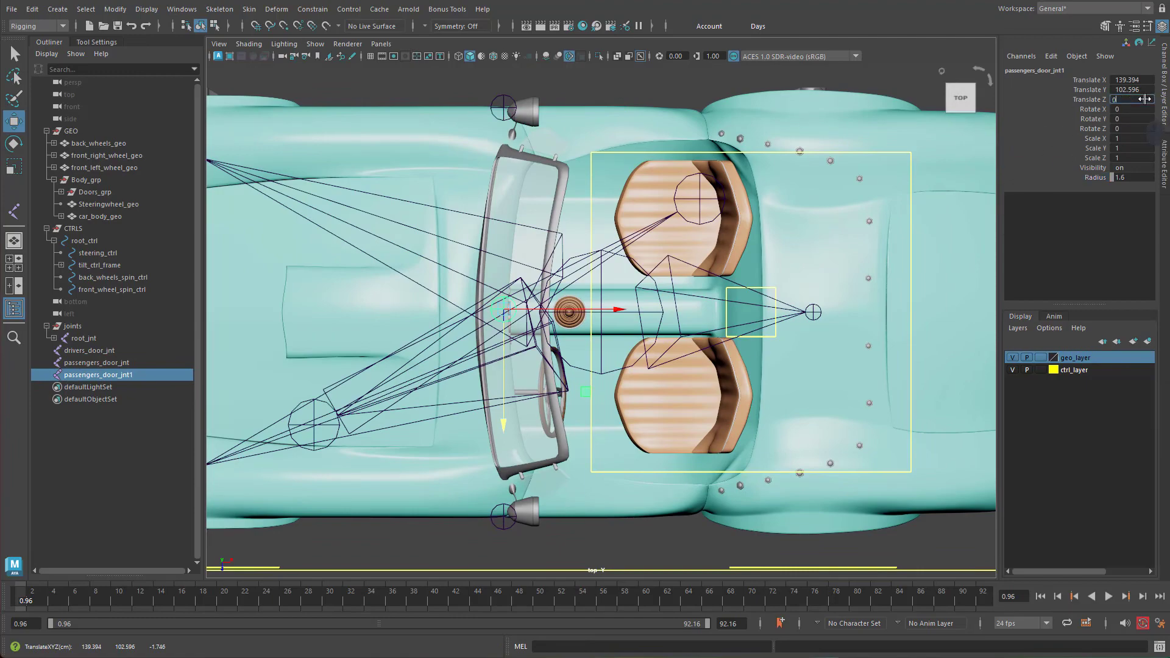
key("Return")
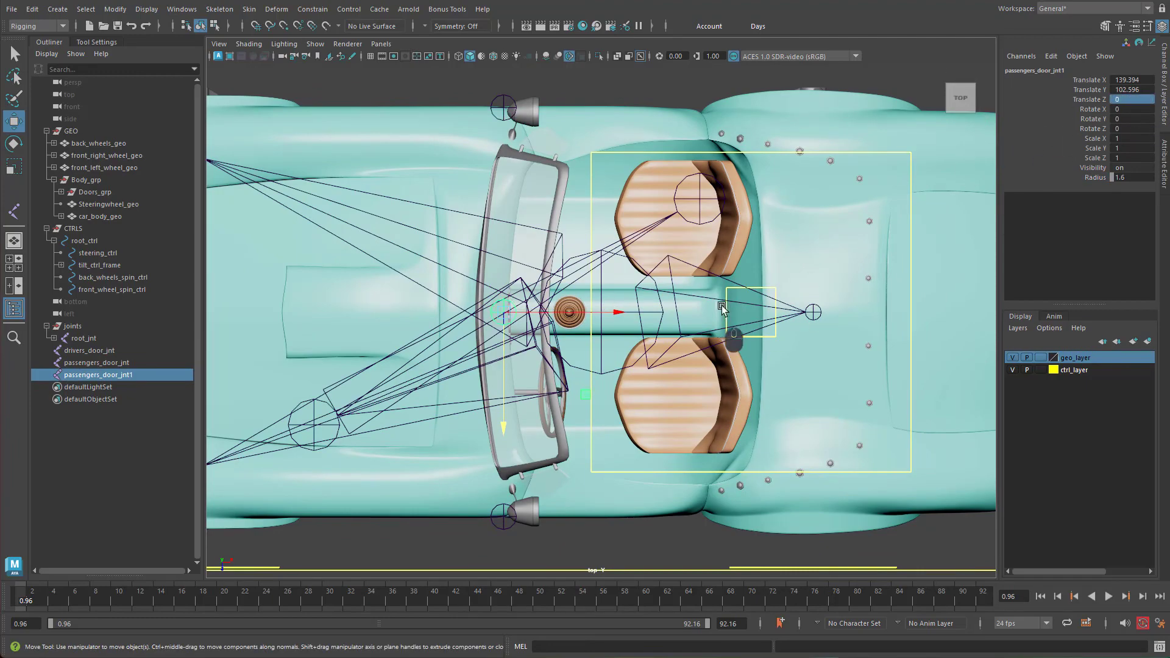
Step: Move the centred joint along X onto the hood's rear seam in the top view, at about 99.3
left_click_drag(616, 312, 549, 328)
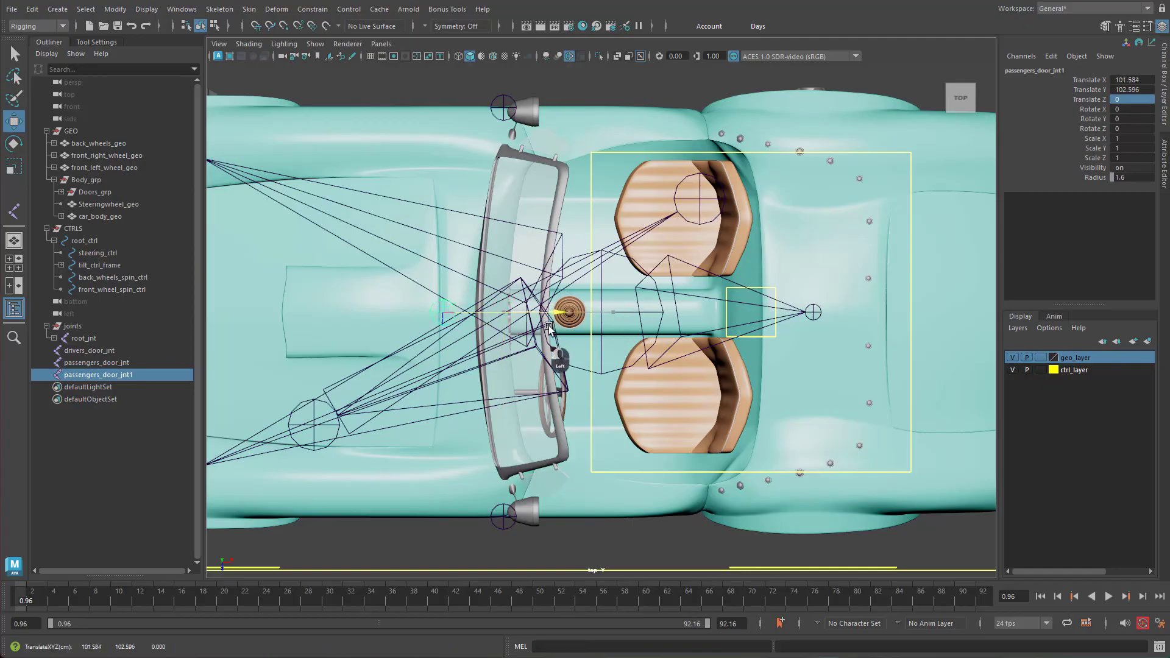
middle_click_drag(557, 366, 730, 366, "alt")
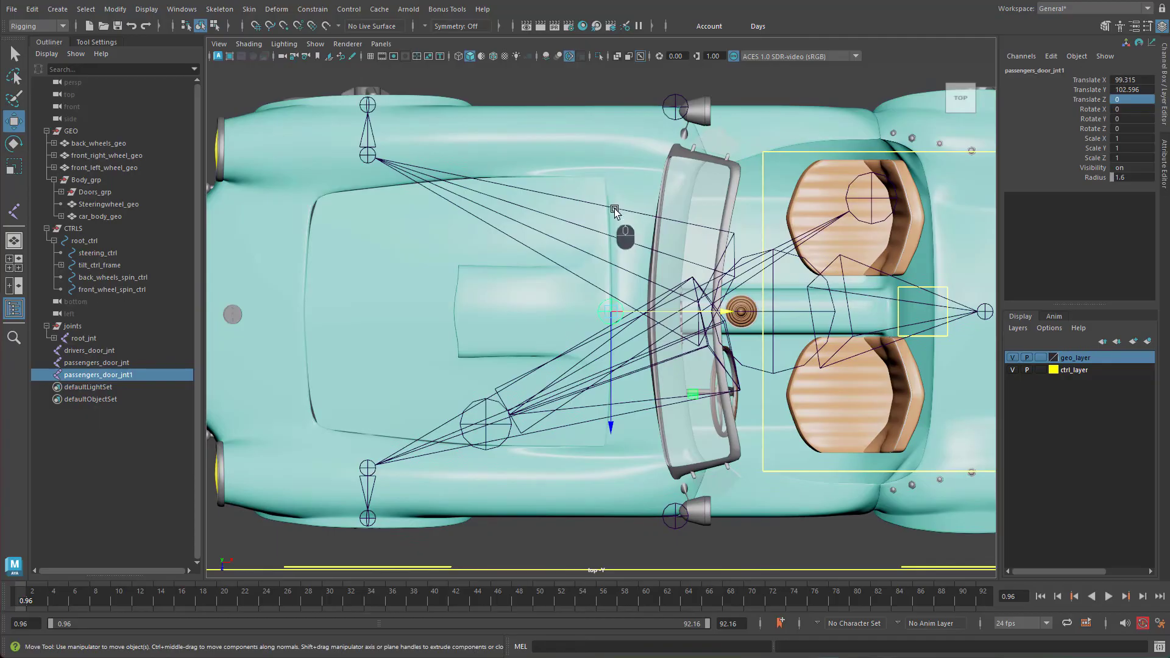
right_click_drag(616, 334, 1043, 289, "alt")
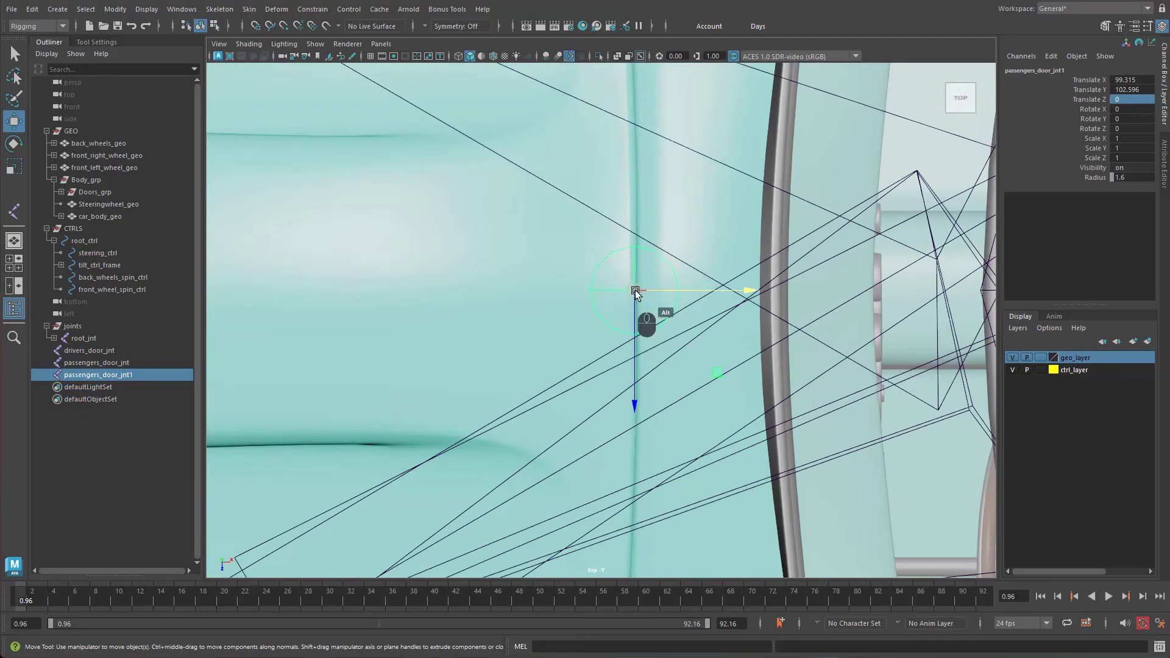
right_click_drag(761, 298, 384, 320, "alt")
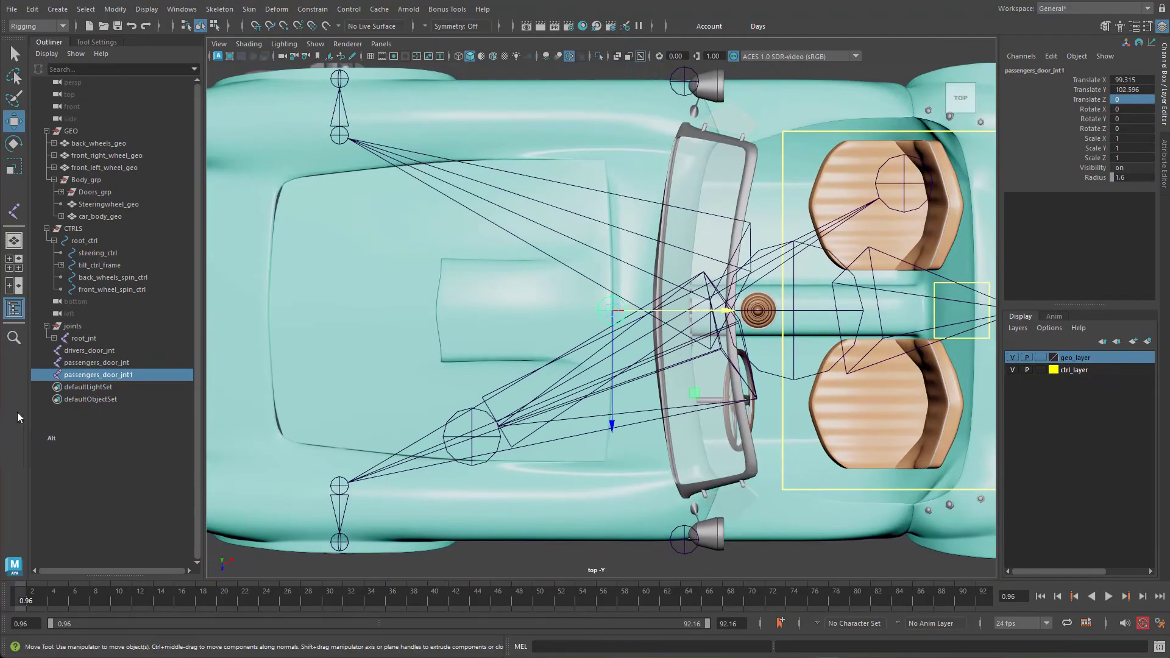
Step: Rename the joint at the hood's seam as hood_door_jnt
double_click(91, 387)
double_click(101, 375)
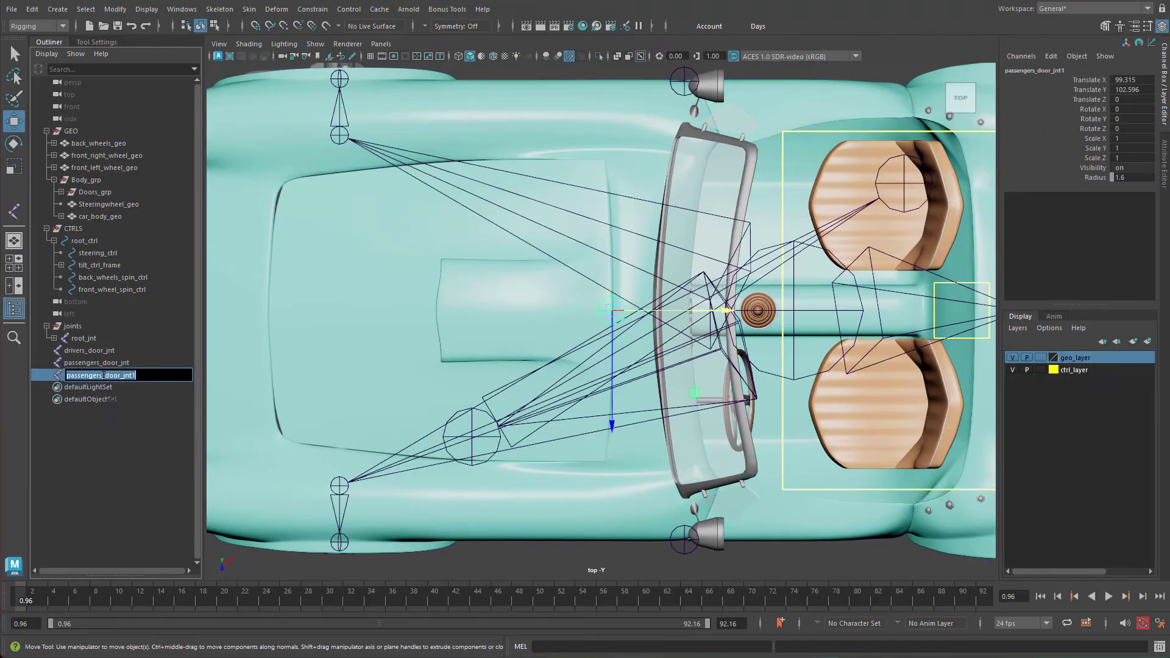
left_click_drag(66, 375, 100, 382)
type("hood_door_jnt")
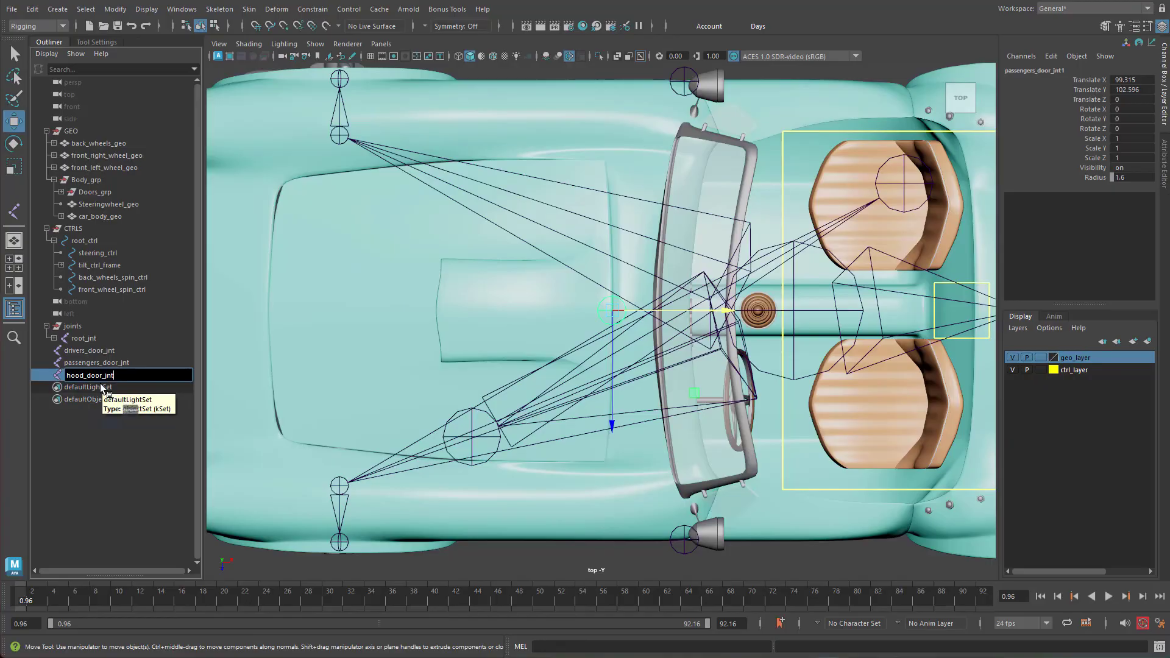
key("Return")
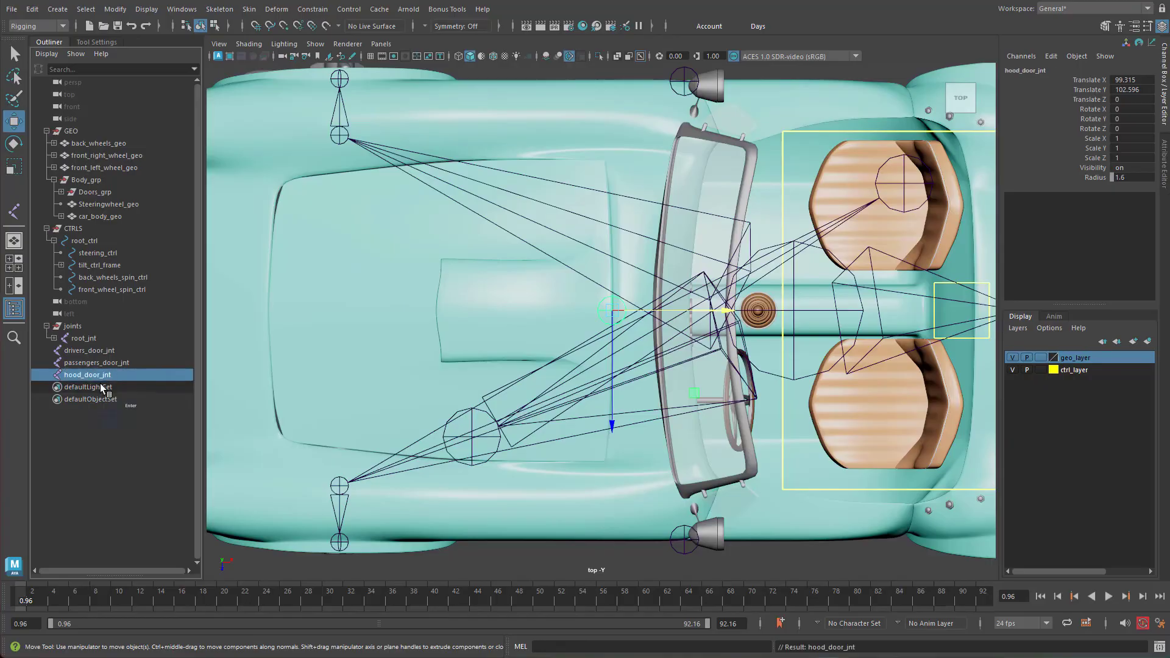
Step: Duplicate the hood joint and move the copy along X onto the boot lid's front seam, at about 377.1
scroll(699, 366, "down", 2)
middle_click_drag(698, 366, 449, 373, "alt")
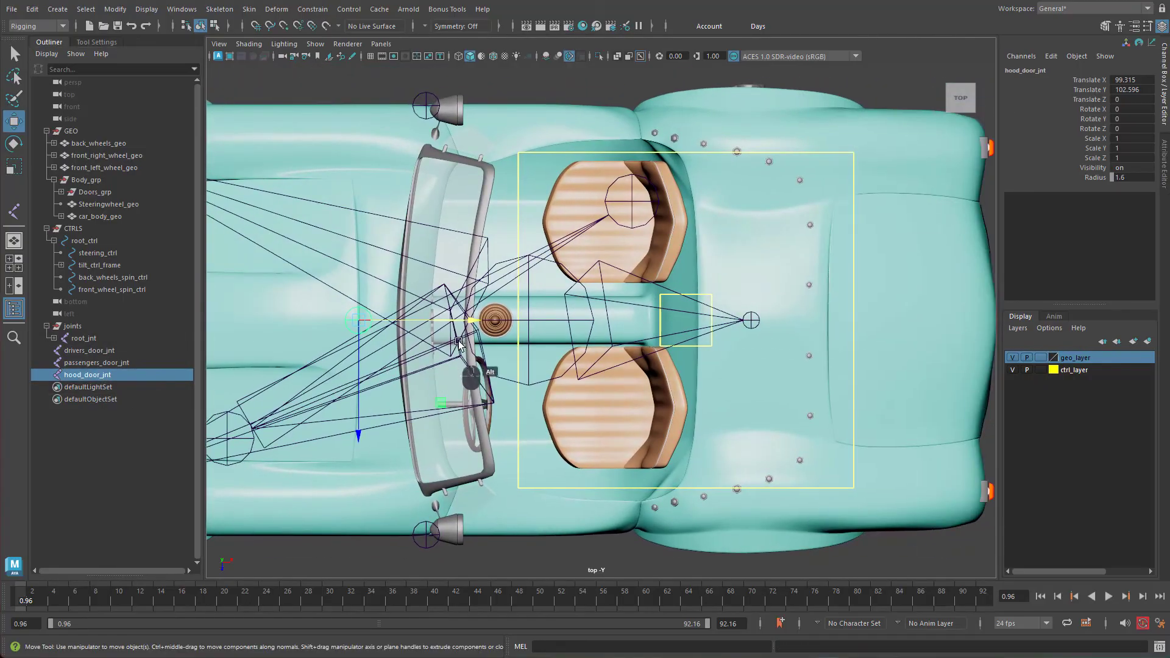
key("ctrl+d")
left_click_drag(448, 325, 919, 327)
right_click_drag(830, 345, 877, 349, "alt")
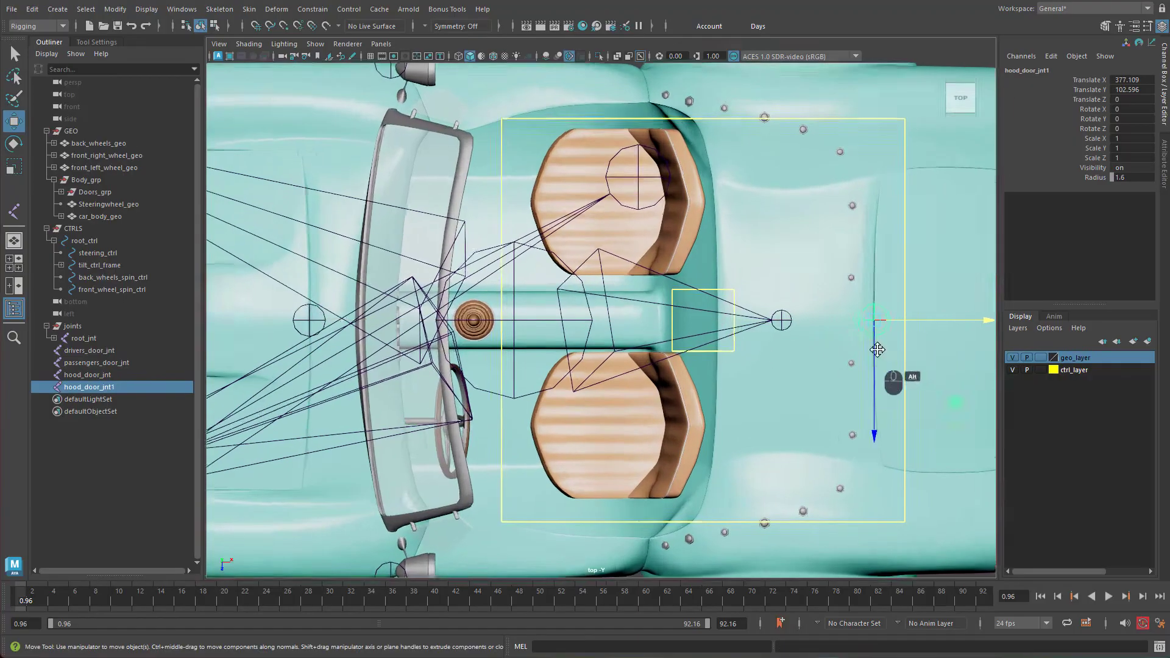
middle_click_drag(877, 348, 489, 380, "alt")
right_click_drag(598, 373, 732, 366, "alt")
middle_click_drag(478, 341, 587, 312, "alt")
right_click_drag(587, 312, 706, 326, "alt")
right_click_drag(629, 343, 708, 351, "alt")
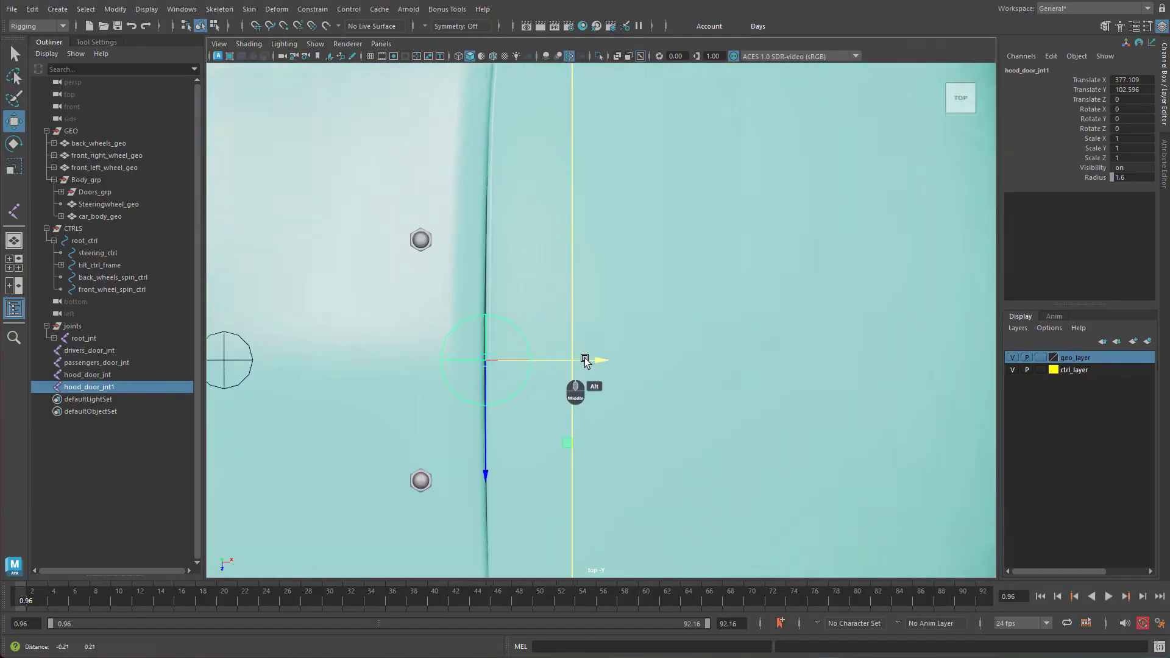
middle_click_drag(586, 360, 675, 345, "alt")
right_click_drag(821, 368, 648, 379, "alt")
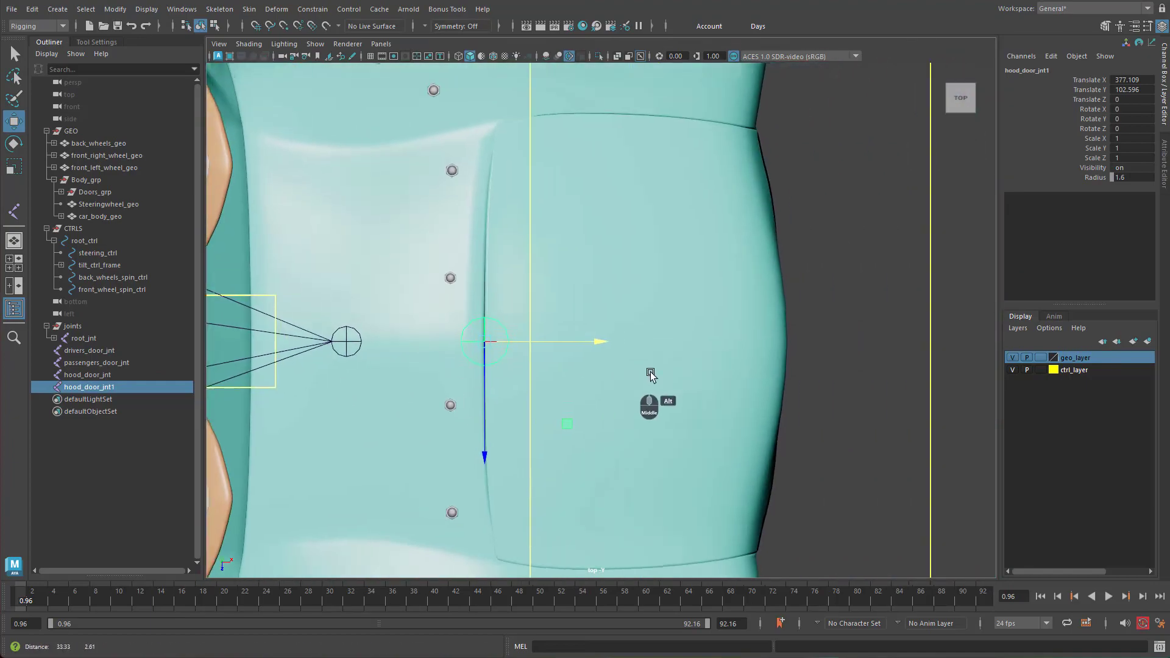
middle_click_drag(648, 379, 734, 373, "alt")
Step: Rename the joint at the boot lid's seam as boot_door_jnt
double_click(78, 388)
left_click_drag(84, 388, 36, 390)
type("boot")
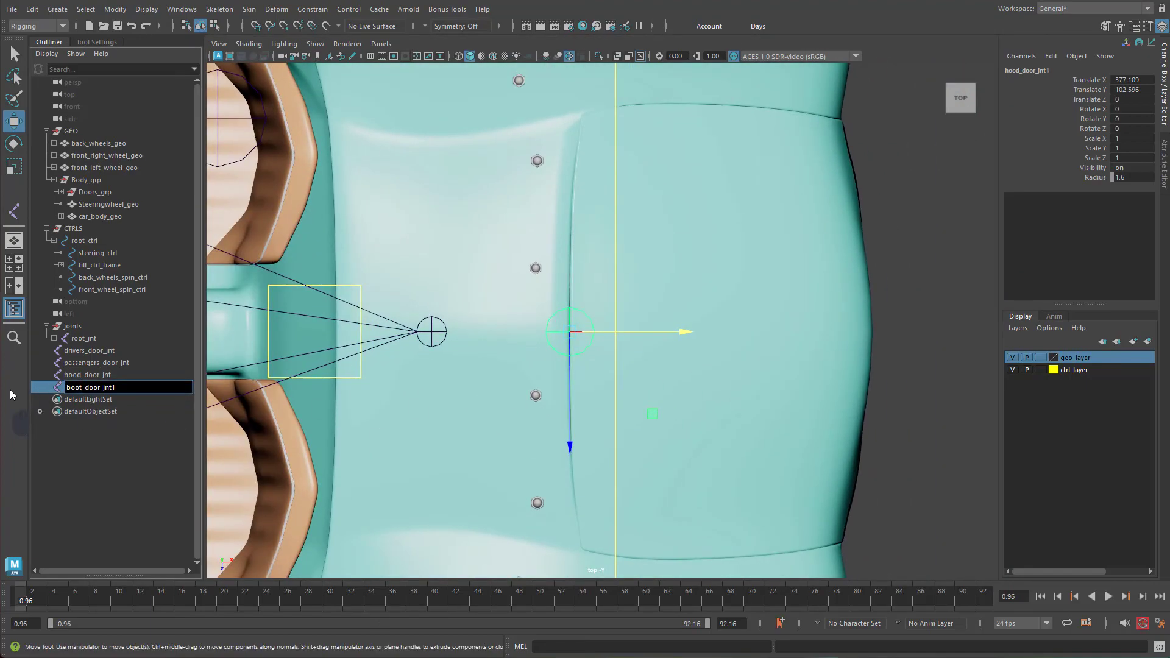
key("BackSpace")
key("Return")
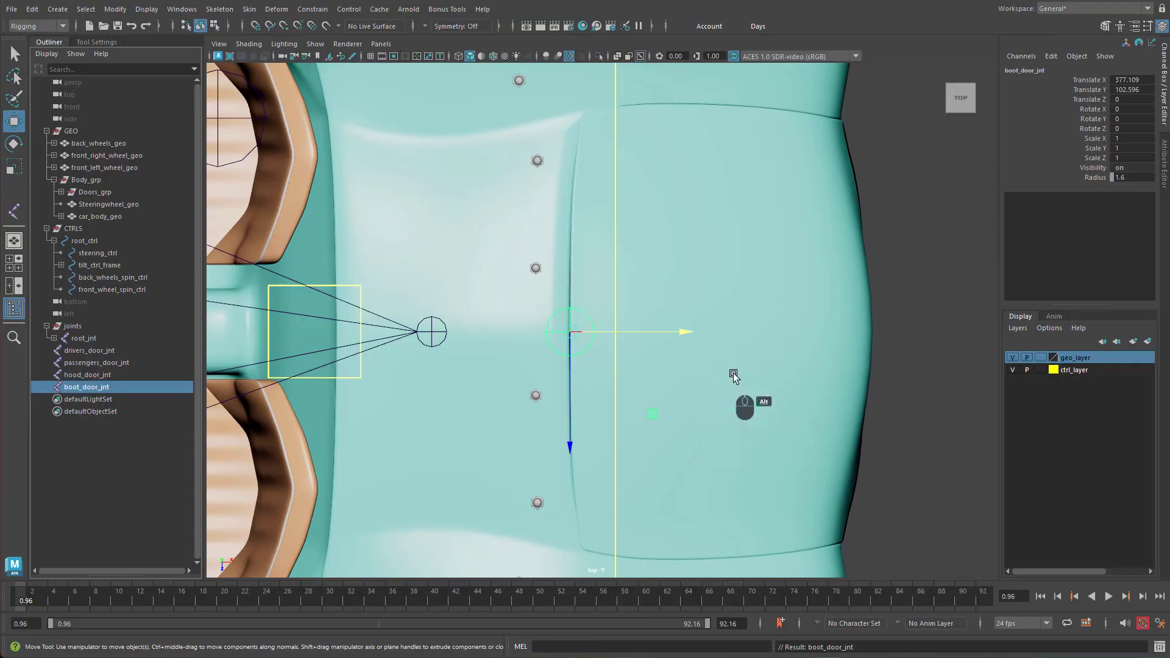
Step: Raise hood_door_jnt to the top surface of the hood in the front view, at Translate Y about 146.4
scroll(595, 392, "down", 3)
key("space")
left_click_drag(575, 407, 581, 438)
right_click_drag(720, 385, 451, 386, "alt")
middle_click_drag(581, 395, 711, 421, "alt")
right_click_drag(710, 422, 553, 423, "alt")
middle_click_drag(561, 324, 575, 350, "alt")
left_click(567, 332, "alt")
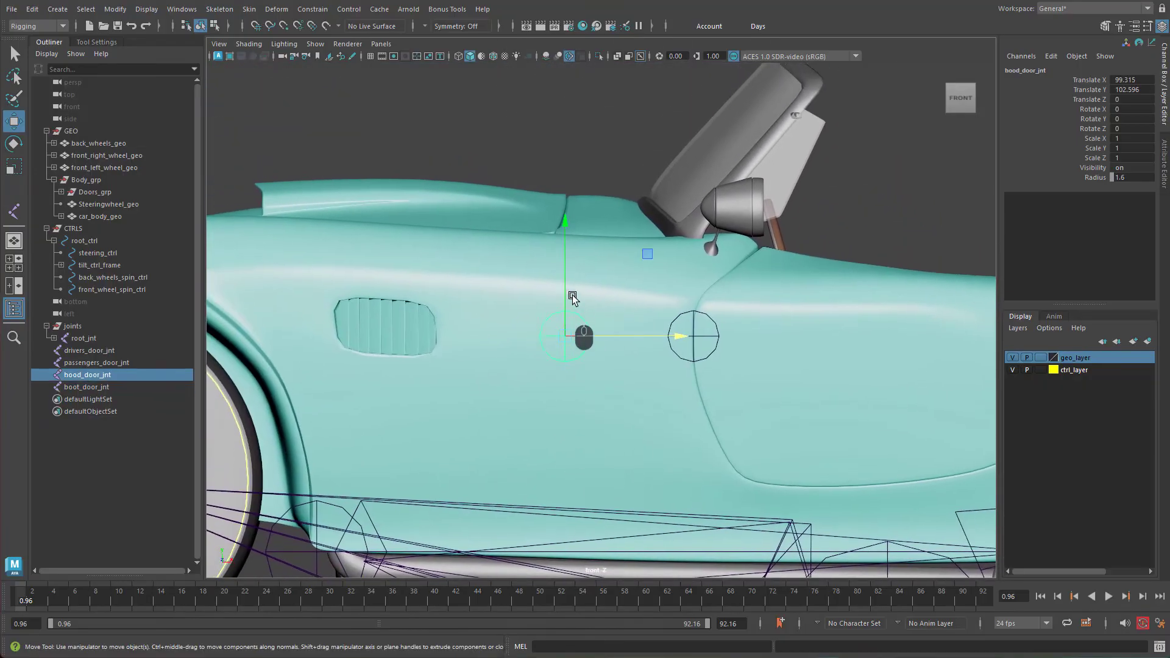
left_click_drag(561, 293, 624, 146)
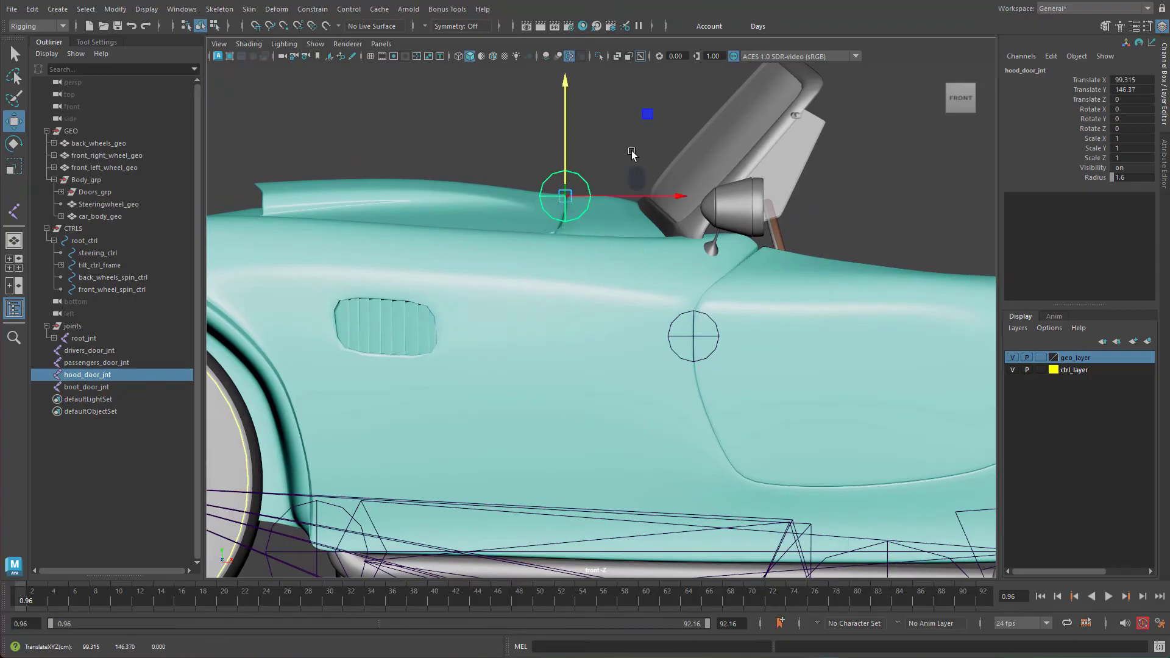
Step: Raise boot_door_jnt to the top surface of the boot lid, at Translate Y about 140.3
middle_click_drag(831, 305, 465, 373, "alt")
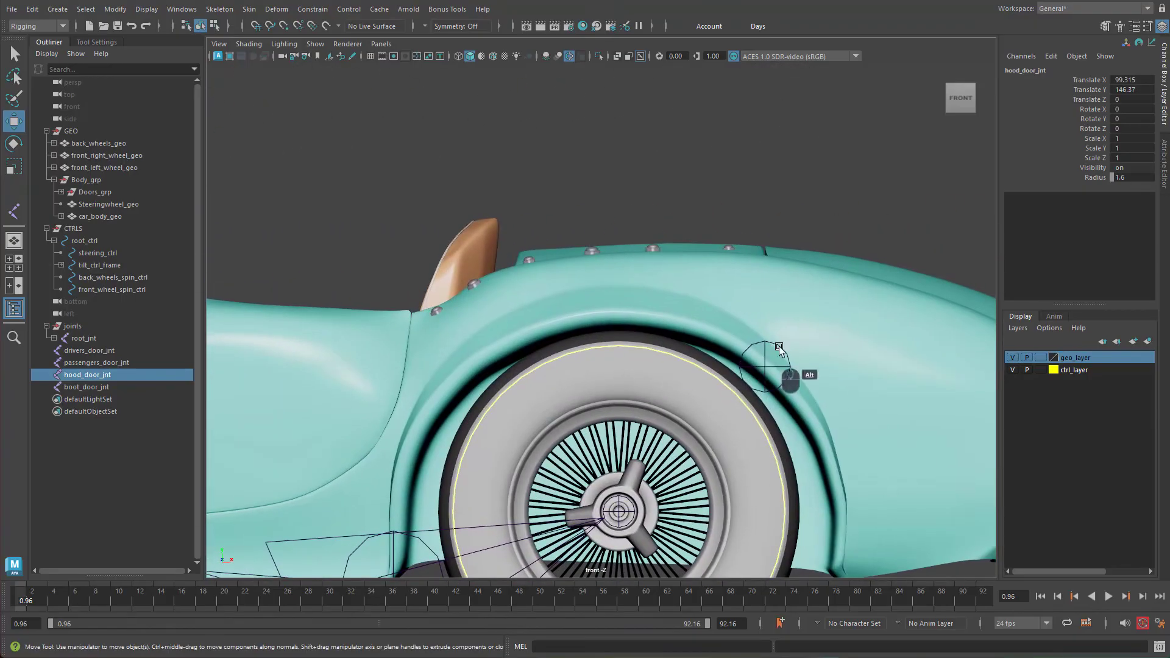
left_click(762, 353)
left_click_drag(765, 351, 800, 242)
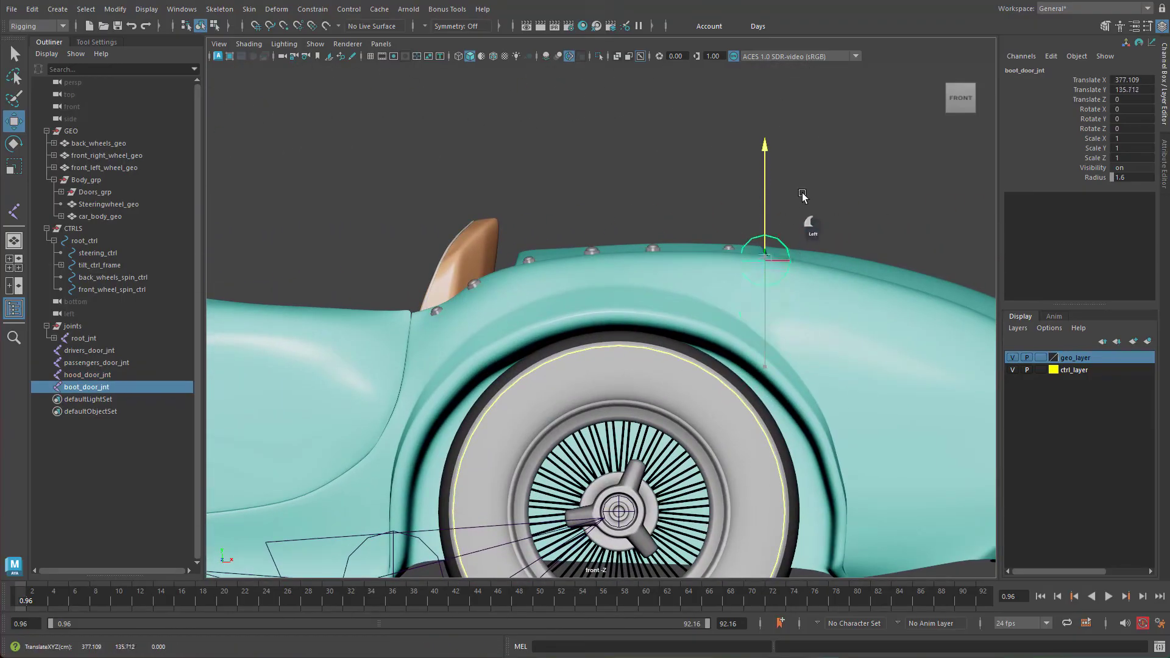
Step: Fine-tune boot_door_jnt onto the boot lid's seam, at about X 376.7 and Y 140.1
right_click_drag(833, 251, 1056, 239, "alt")
middle_click_drag(924, 251, 625, 395, "alt")
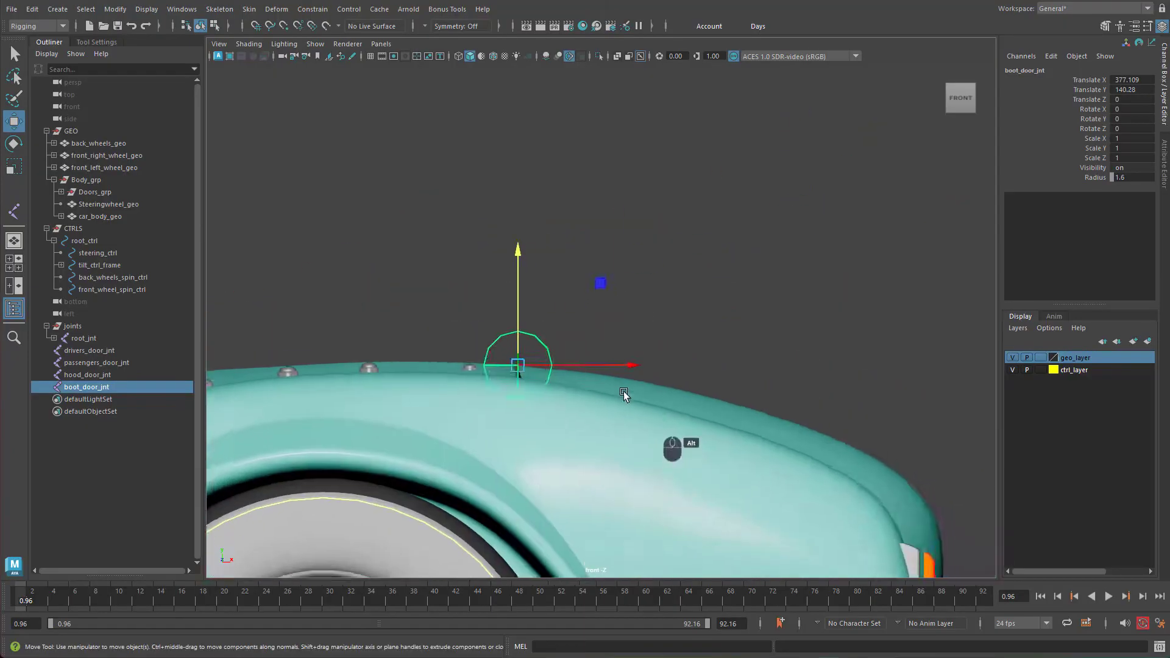
right_click_drag(366, 451, 548, 475, "alt")
middle_click_drag(591, 458, 747, 411, "alt")
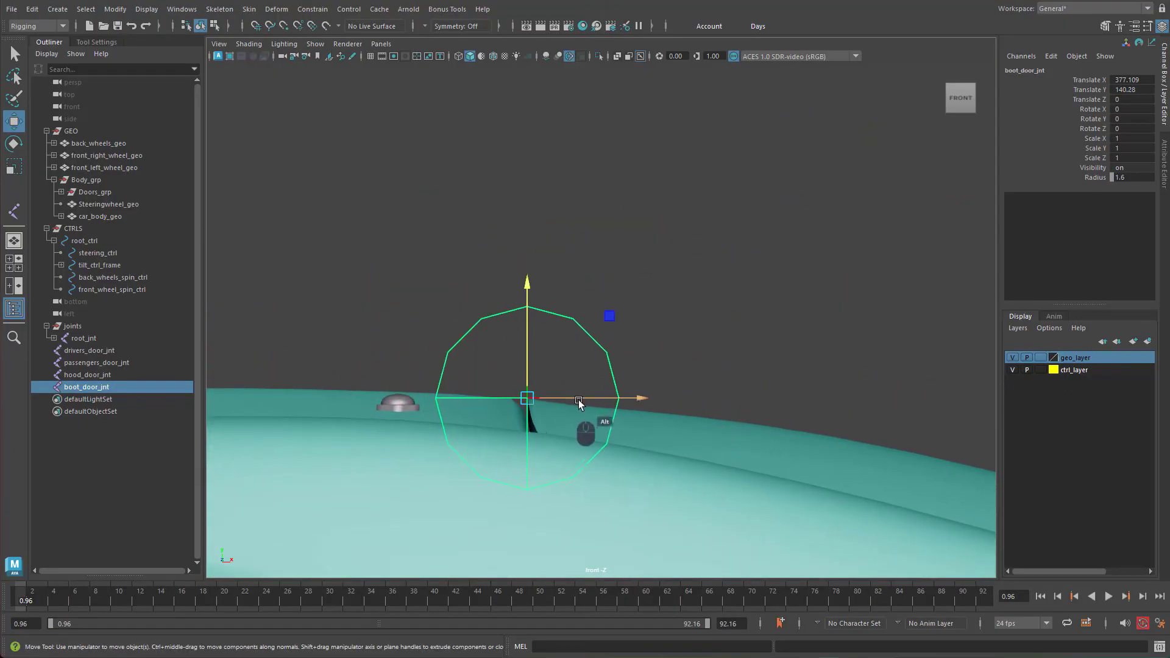
left_click_drag(582, 398, 577, 398)
left_click_drag(523, 356, 522, 369)
Step: Parent drivers_door_jnt, passengers_door_jnt, hood_door_jnt and boot_door_jnt under root_jnt and expand its hierarchy
right_click_drag(530, 396, 434, 350, "alt")
right_click_drag(754, 397, 576, 384, "alt")
middle_click_drag(630, 392, 792, 345, "alt")
right_click_drag(756, 345, 480, 390, "alt")
middle_click_drag(557, 389, 670, 388, "alt")
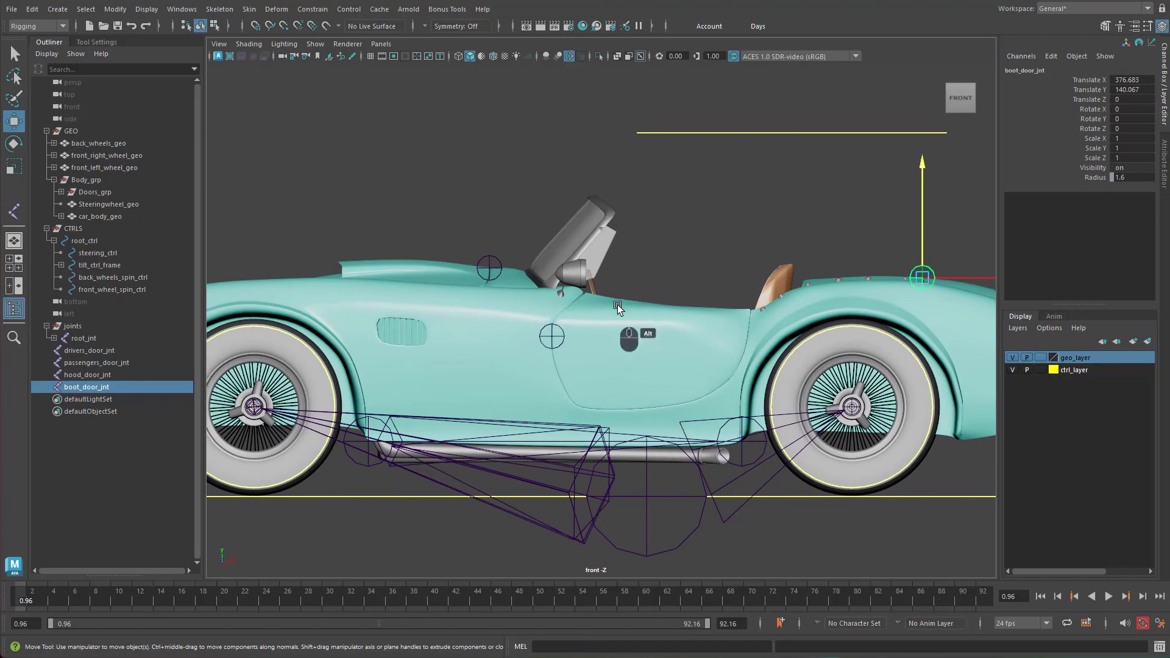
middle_click_drag(616, 305, 594, 330, "alt")
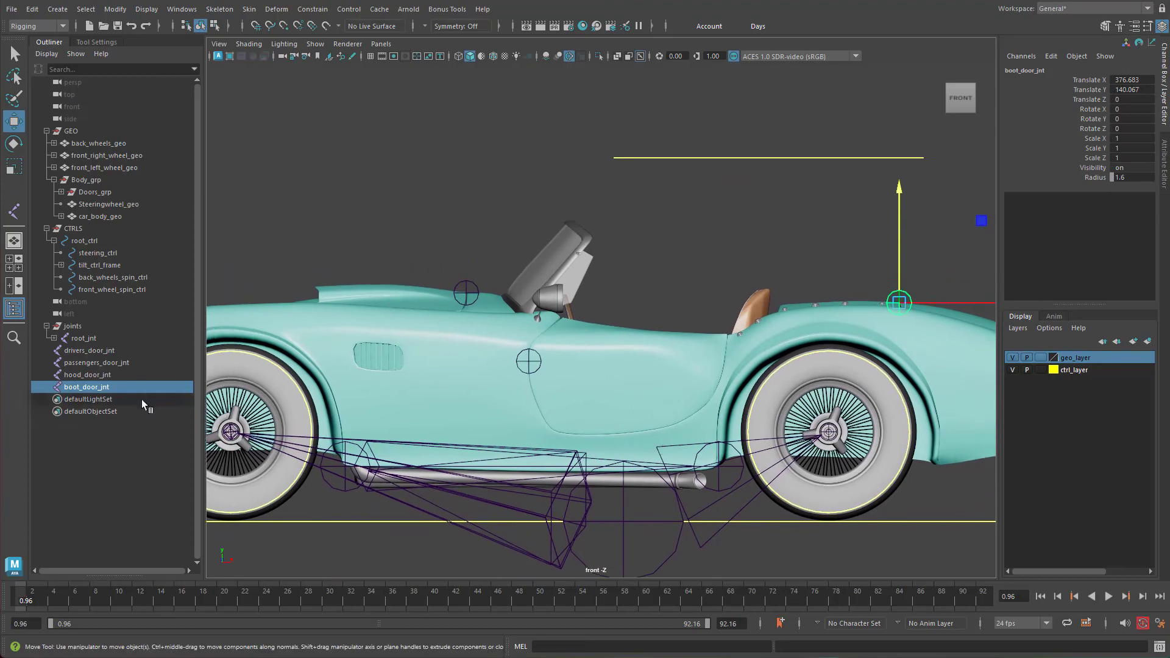
left_click_drag(102, 352, 99, 386)
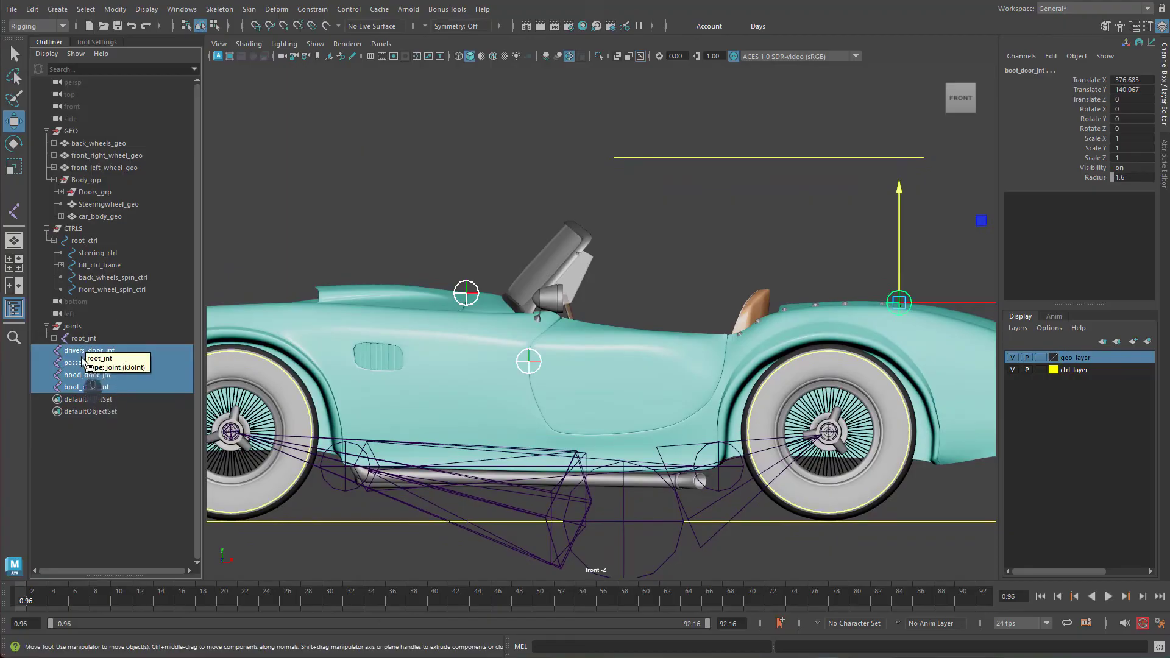
middle_click_drag(82, 357, 96, 339)
left_click(54, 338)
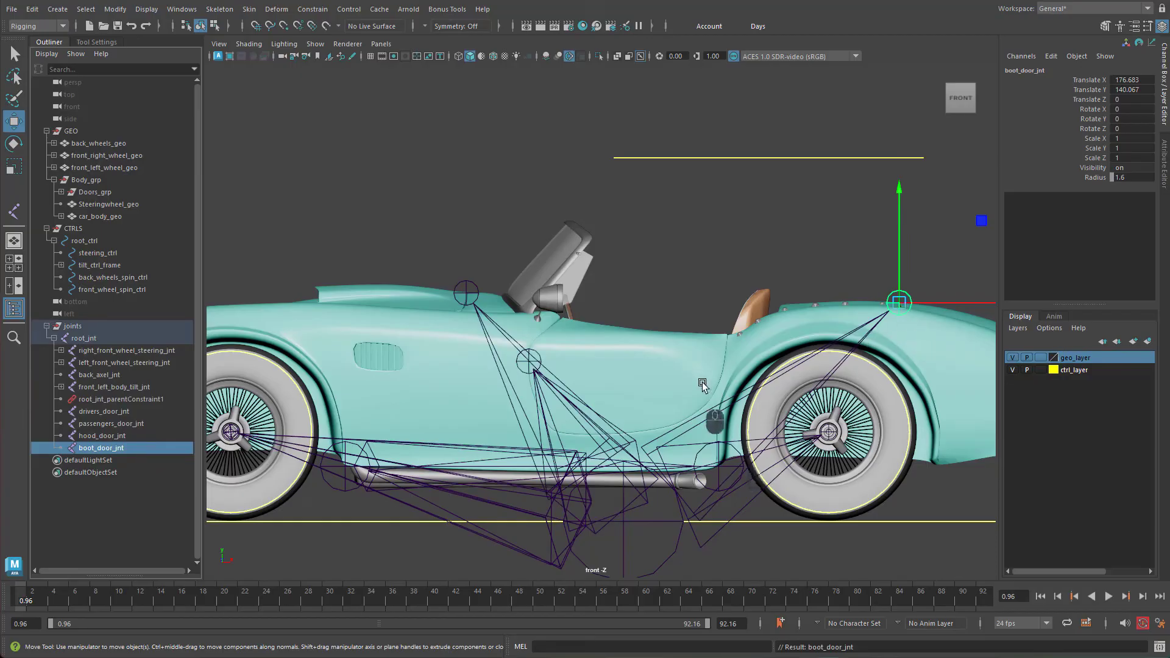
Step: In the perspective view, reduce the display radius of root_jnt to 1.1
key("space")
left_click_drag(703, 383, 755, 376)
right_click_drag(754, 376, 679, 346, "alt")
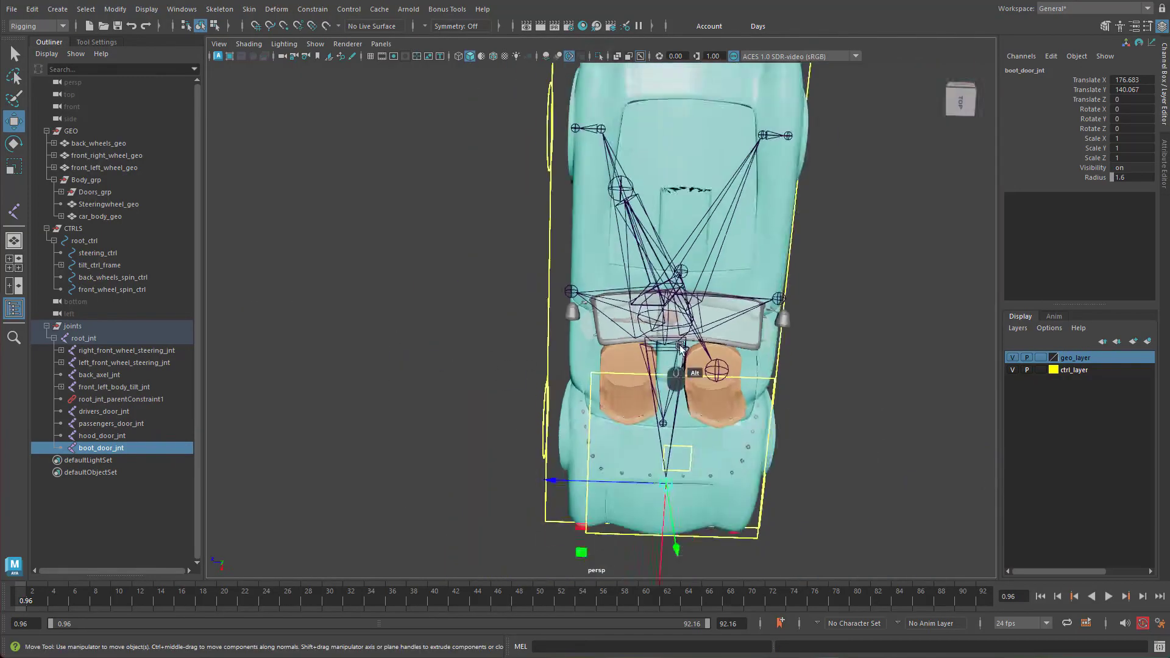
mouse_move(680, 346)
left_mouse_down("alt")
mouse_move(748, 317)
mouse_move(747, 274)
mouse_move(699, 340)
left_mouse_up("alt")
right_click_drag(699, 340, 725, 350, "alt")
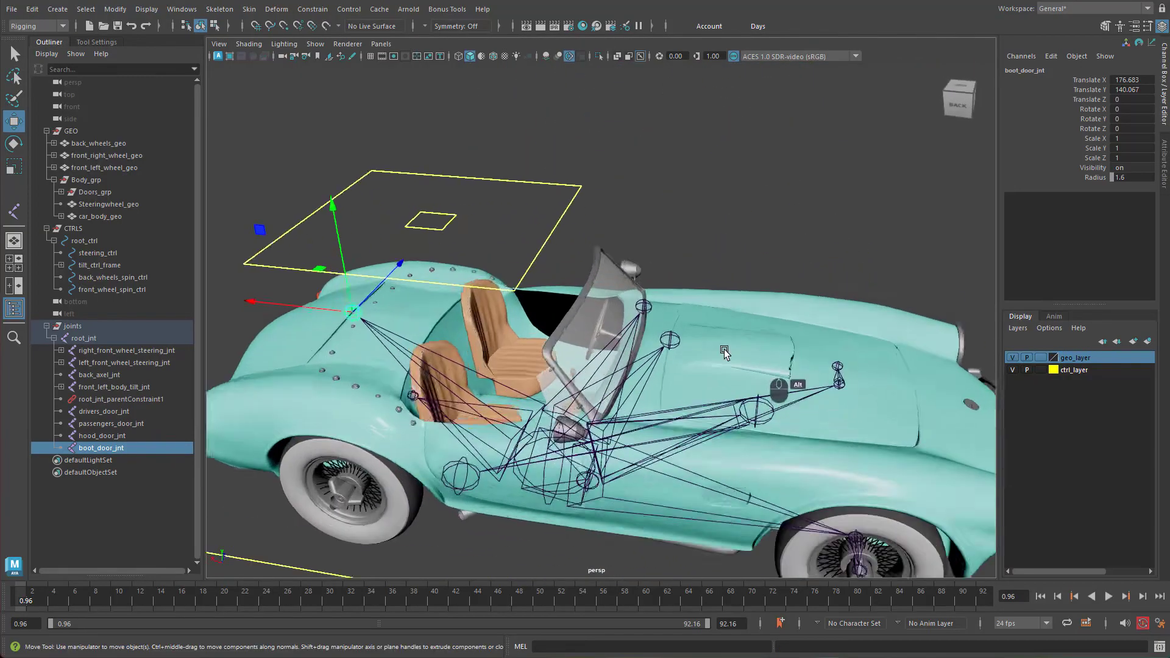
left_click_drag(724, 349, 650, 396, "alt")
right_click_drag(650, 397, 673, 407, "alt")
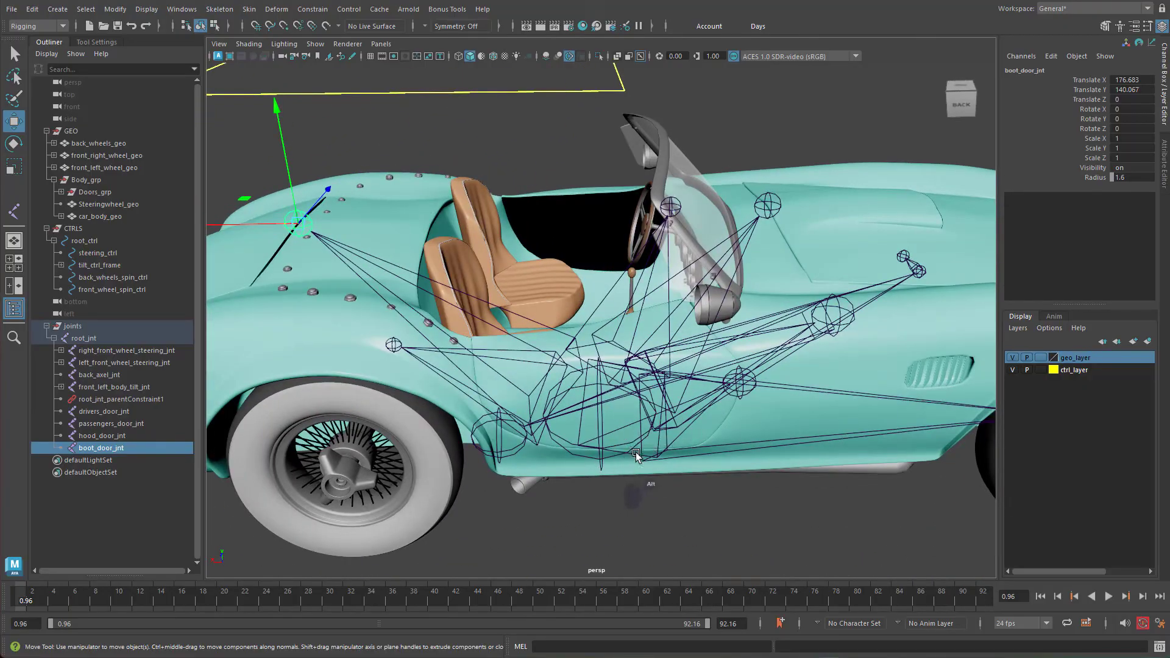
left_click_drag(636, 454, 616, 439, "alt")
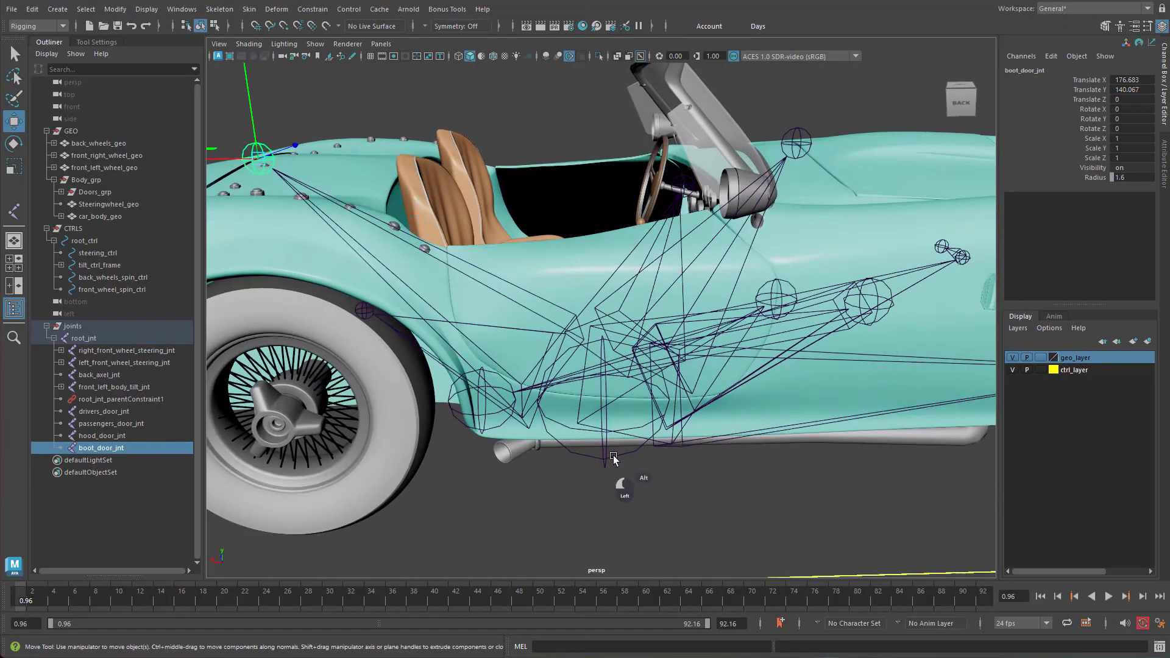
left_click(613, 459)
left_click(1098, 178)
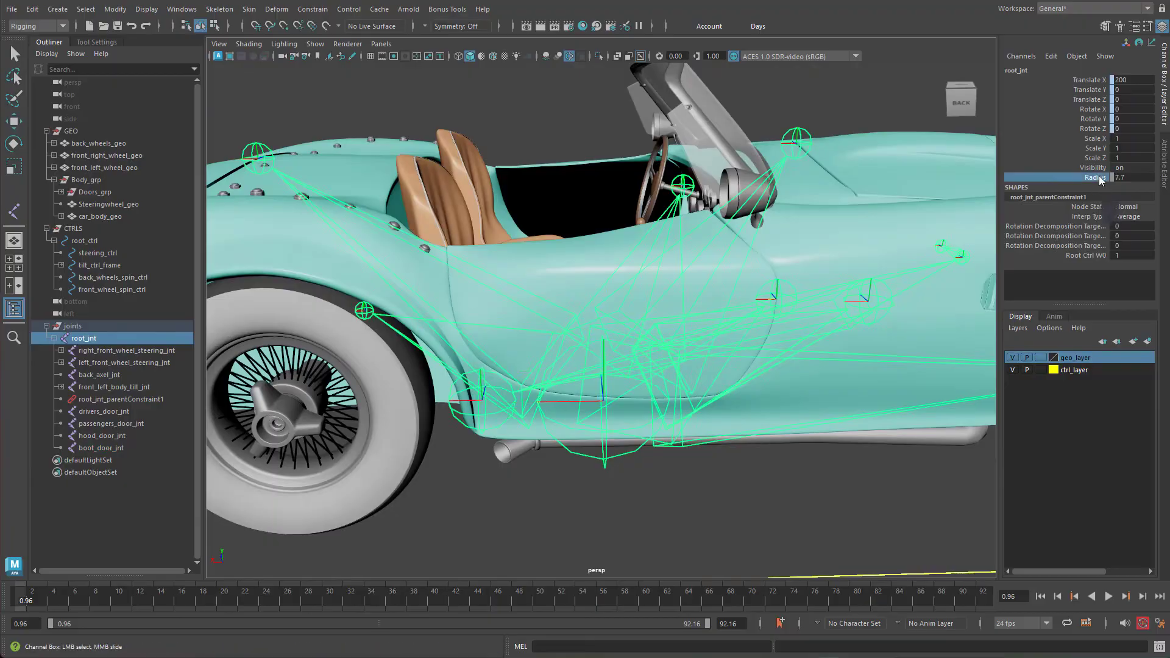
middle_click_drag(682, 450, 640, 453)
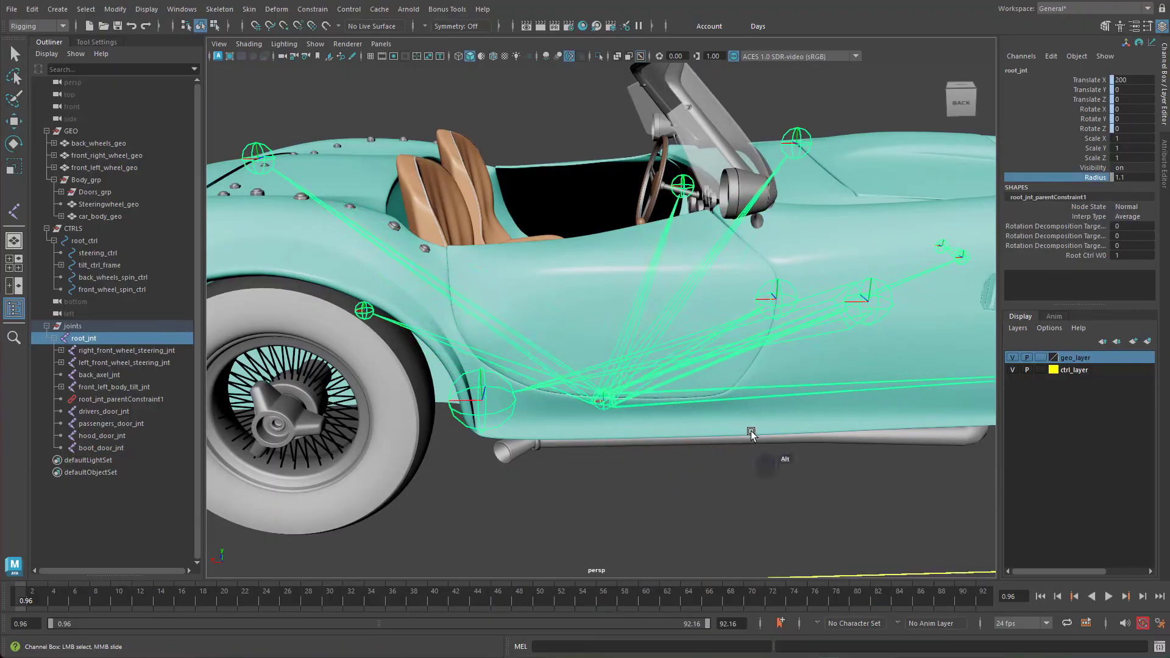
Step: Test the rig by moving root_ctrl along the X axis, and undo the move
left_click_drag(751, 434, 688, 429, "alt")
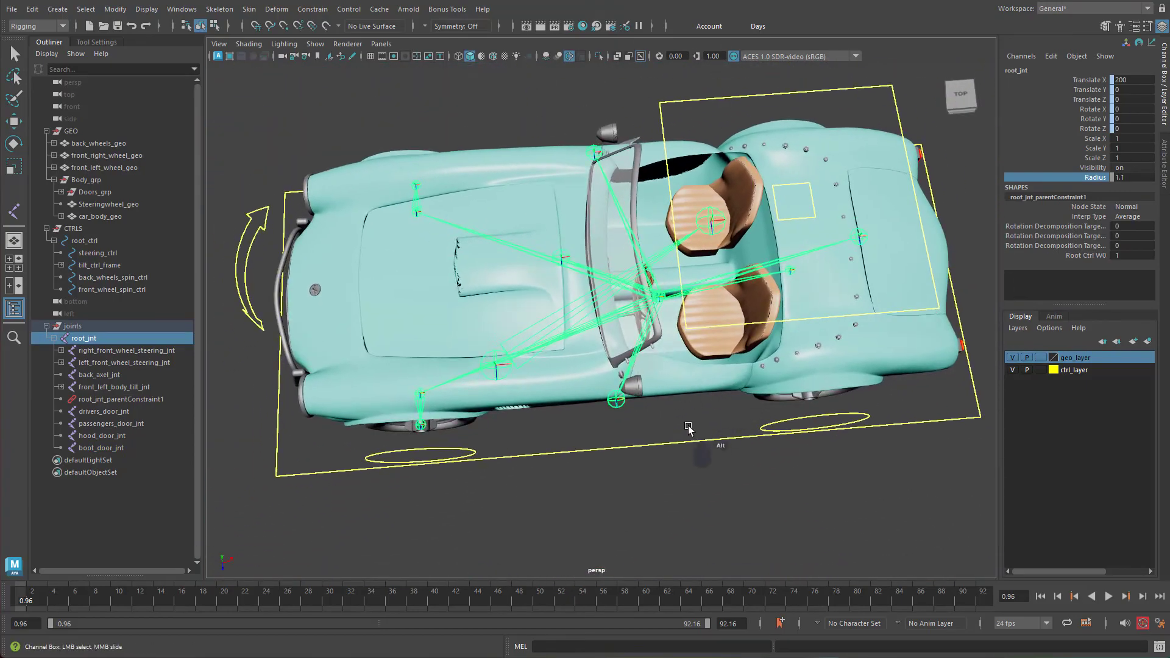
left_click(686, 445)
key("w")
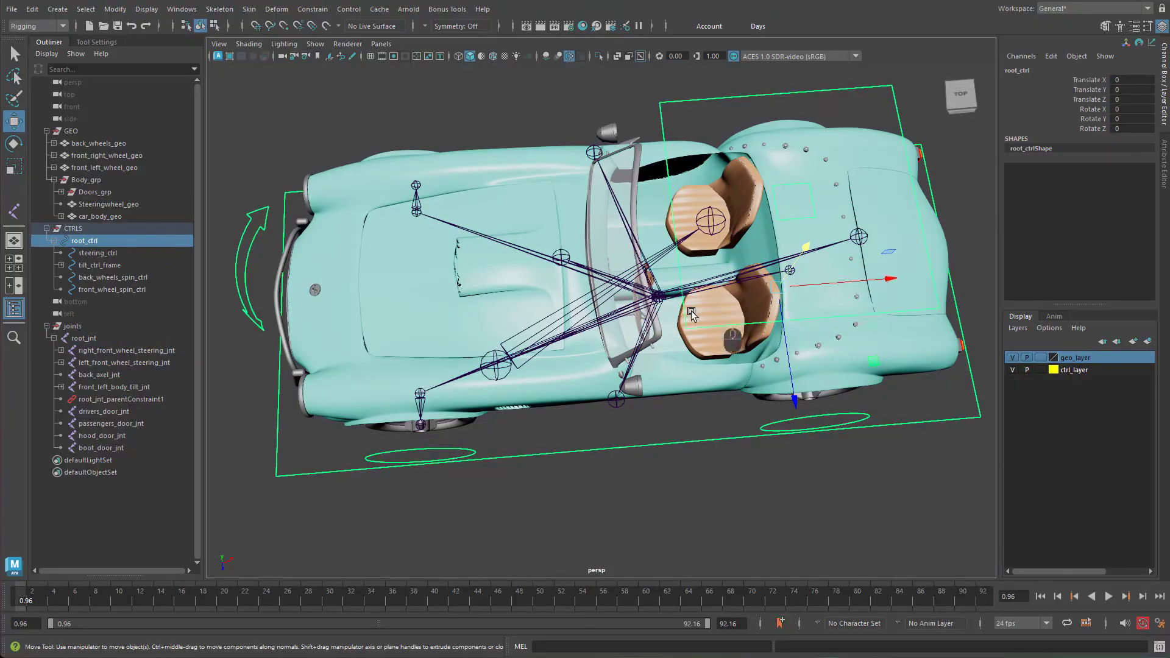
left_click_drag(856, 284, 1132, 290)
key("ctrl+z")
Step: Parent drivers_door_jnt, passengers_door_jnt, hood_door_jnt and boot_door_jnt under back_right_body_tilt_jnt
left_click_drag(647, 427, 671, 389, "alt")
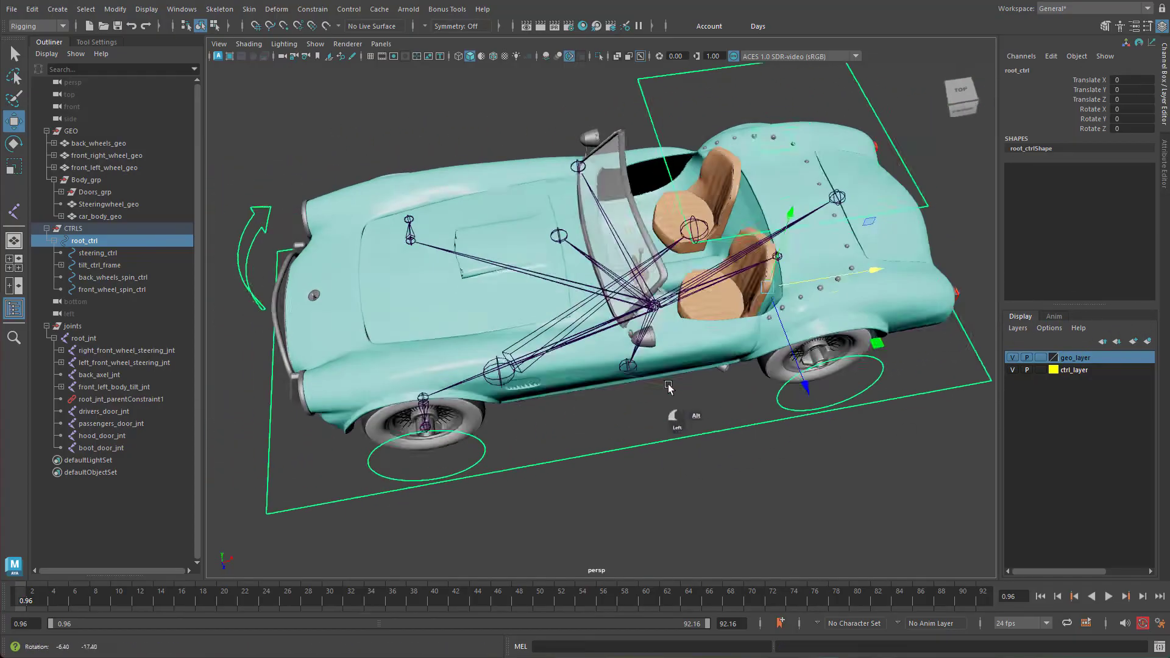
right_click_drag(622, 342, 678, 274, "alt")
middle_click_drag(539, 255, 613, 311, "alt")
right_click_drag(611, 310, 789, 360, "alt")
left_click_drag(705, 349, 683, 331, "alt")
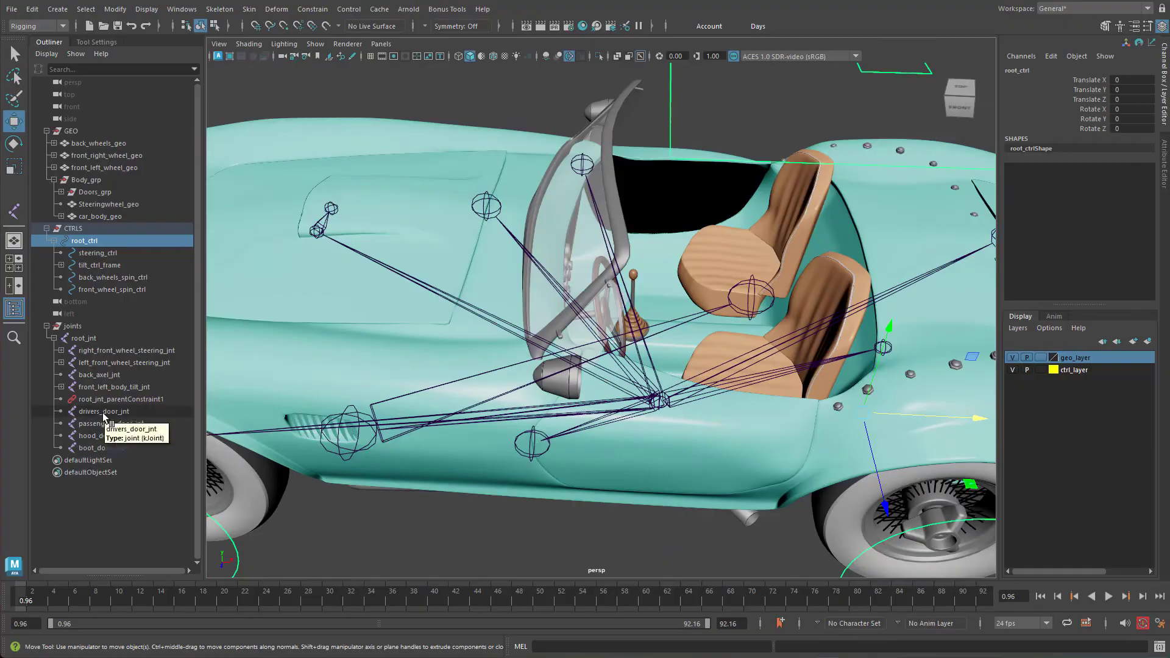
left_click(102, 412)
left_click(102, 448, "shift")
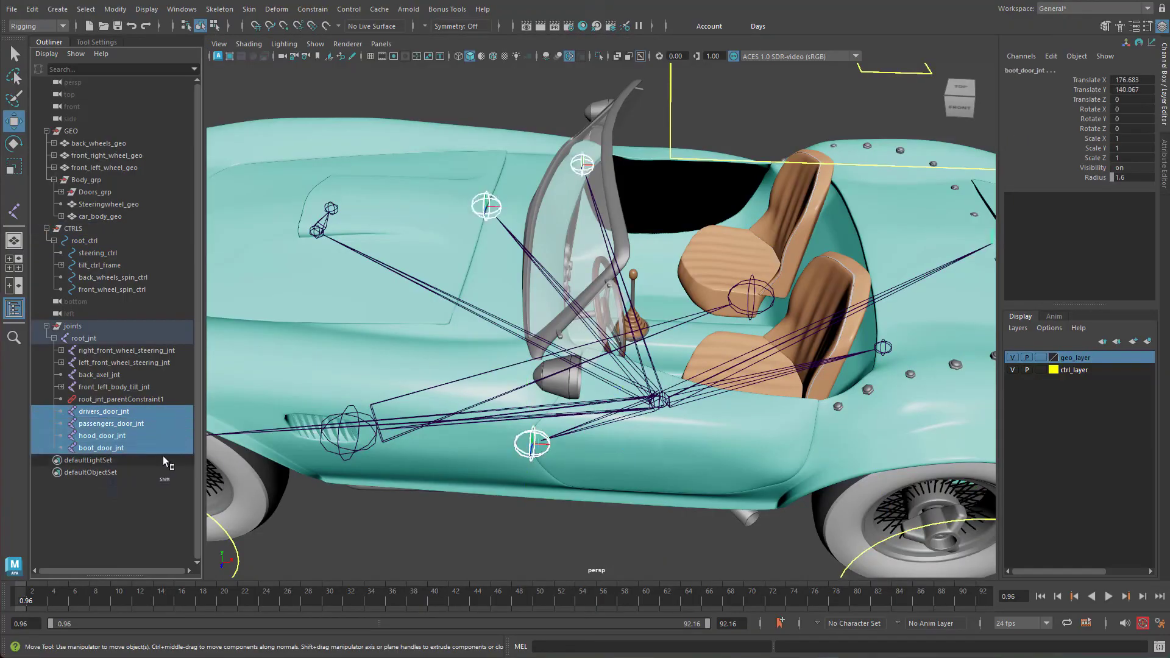
middle_click_drag(597, 396, 570, 394, "alt")
left_click_drag(570, 393, 628, 388, "alt")
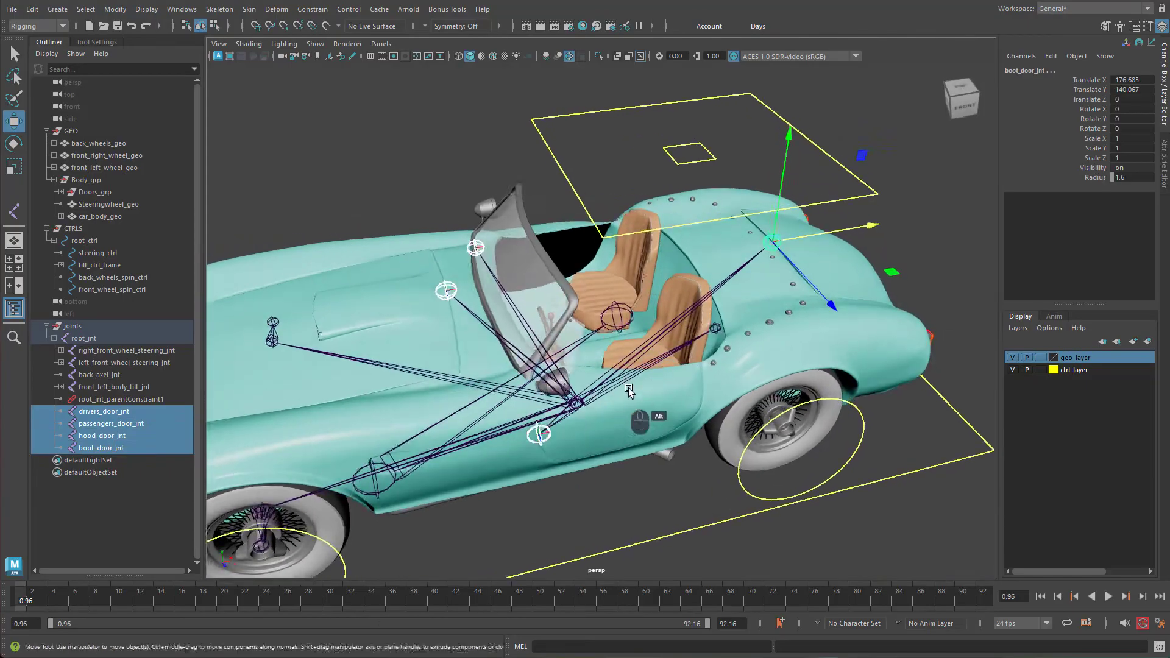
middle_click_drag(518, 379, 576, 355, "alt")
right_click_drag(577, 355, 661, 351, "alt")
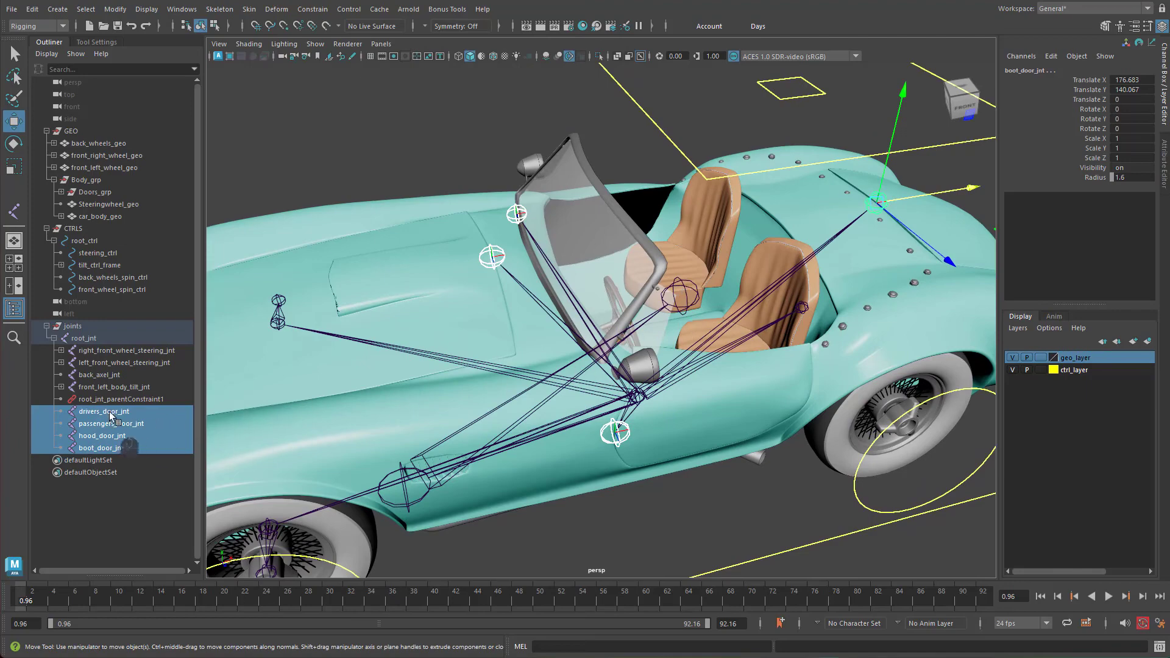
left_click(685, 297, "shift")
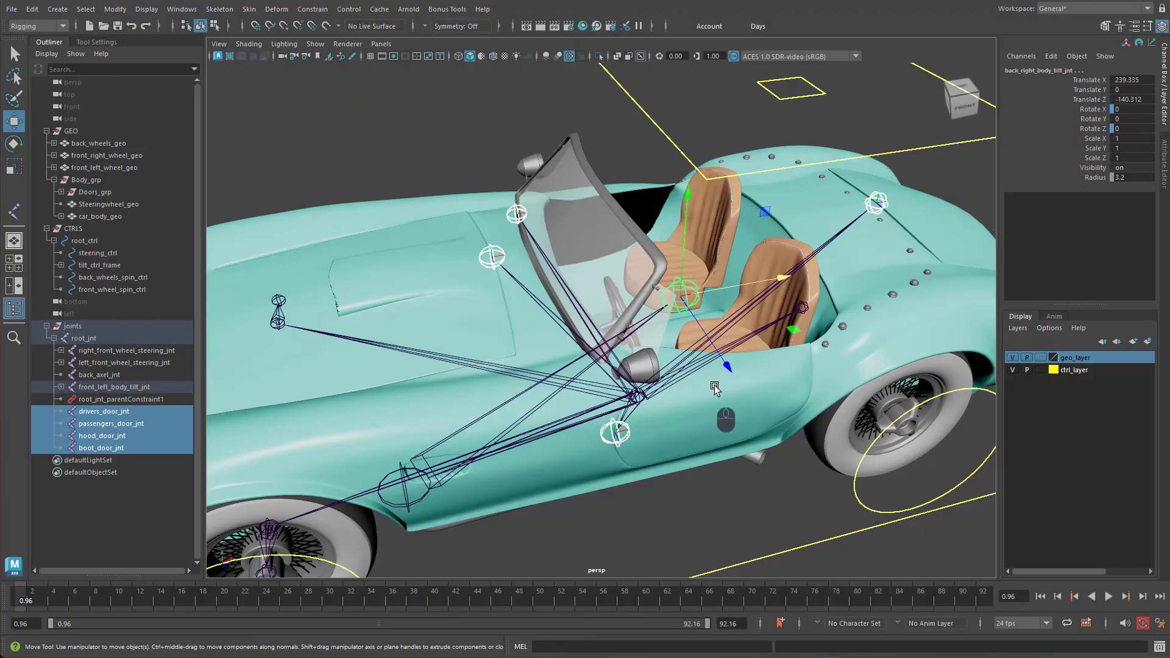
key("p")
Step: Test the body tilt by moving tilt_ctrl to about -61.1 in Translate Z, and undo the move
left_click_drag(719, 390, 637, 320, "alt")
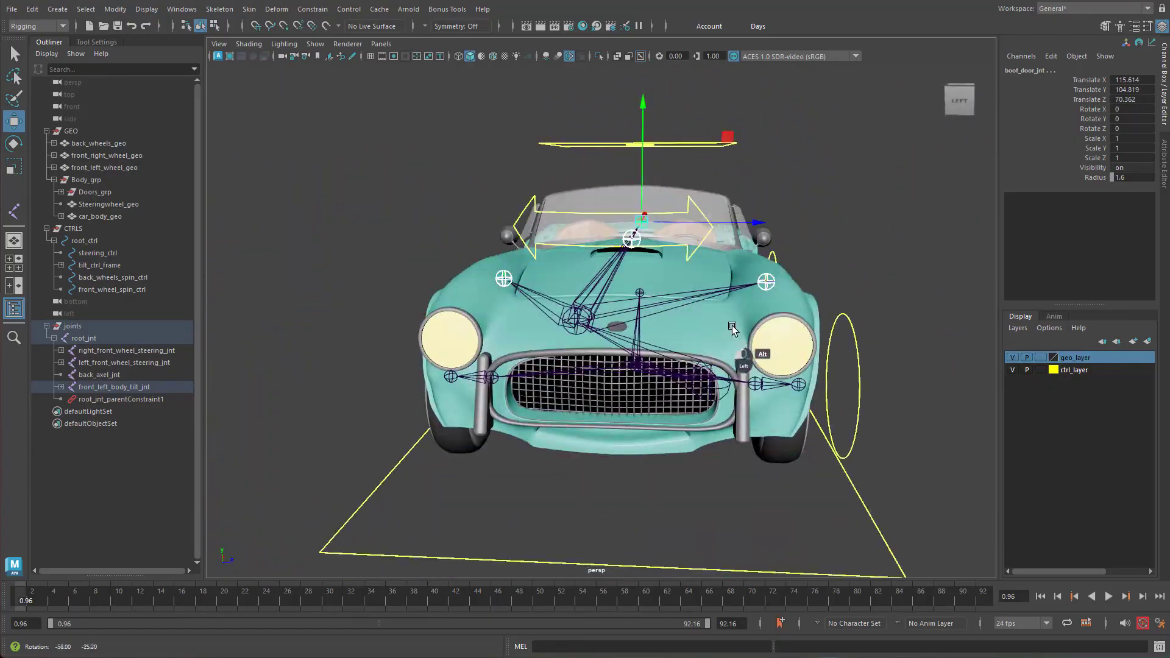
right_click_drag(637, 320, 636, 310, "alt")
left_click_drag(635, 310, 570, 307, "alt")
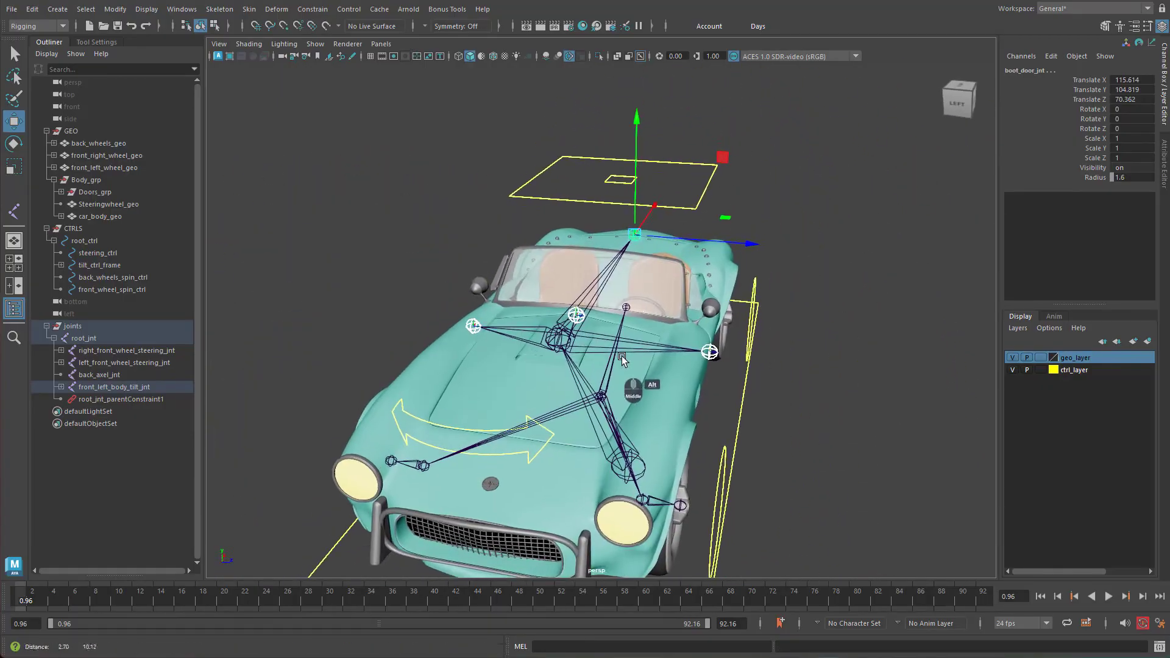
middle_click_drag(638, 312, 642, 340, "alt")
left_click_drag(642, 340, 651, 339, "alt")
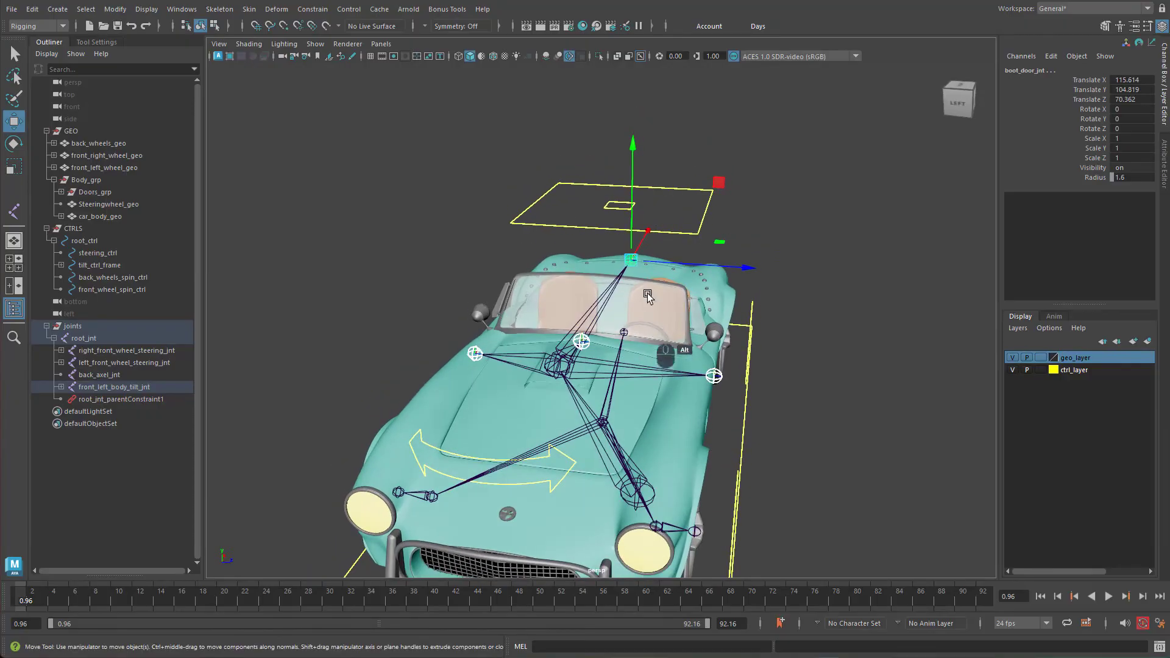
left_click(617, 209)
left_click_drag(661, 210, 606, 215)
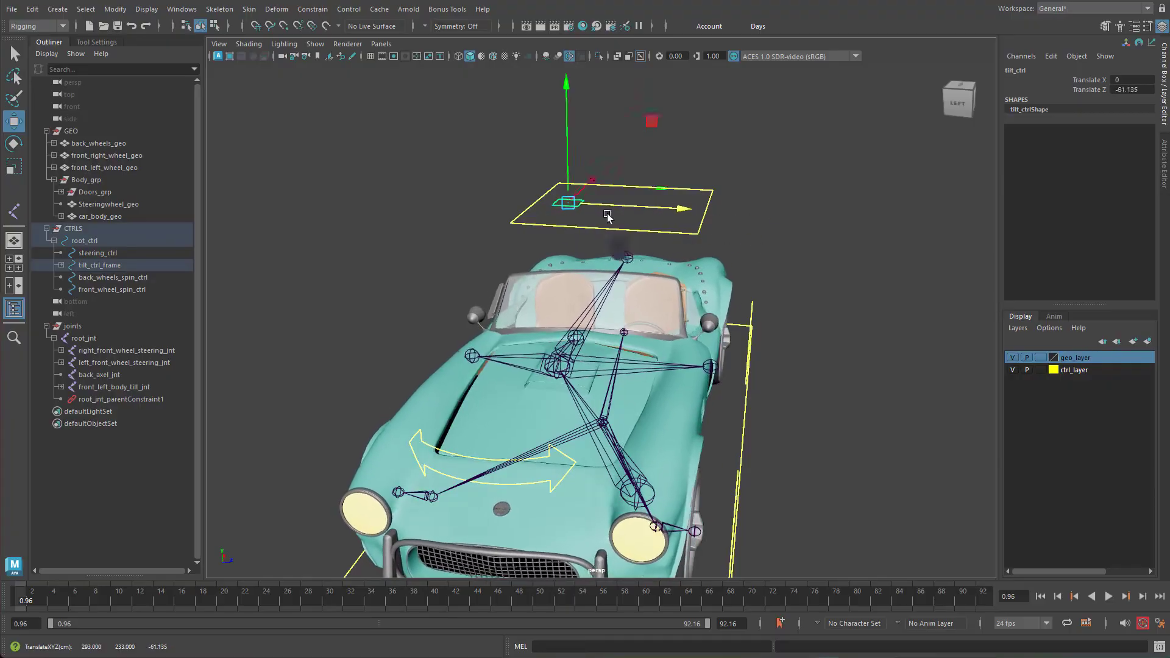
key("ctrl+z")
Step: Expand the body tilt joints in the hierarchy and check the door, hood and boot joints one by one
left_click_drag(784, 358, 692, 397, "alt")
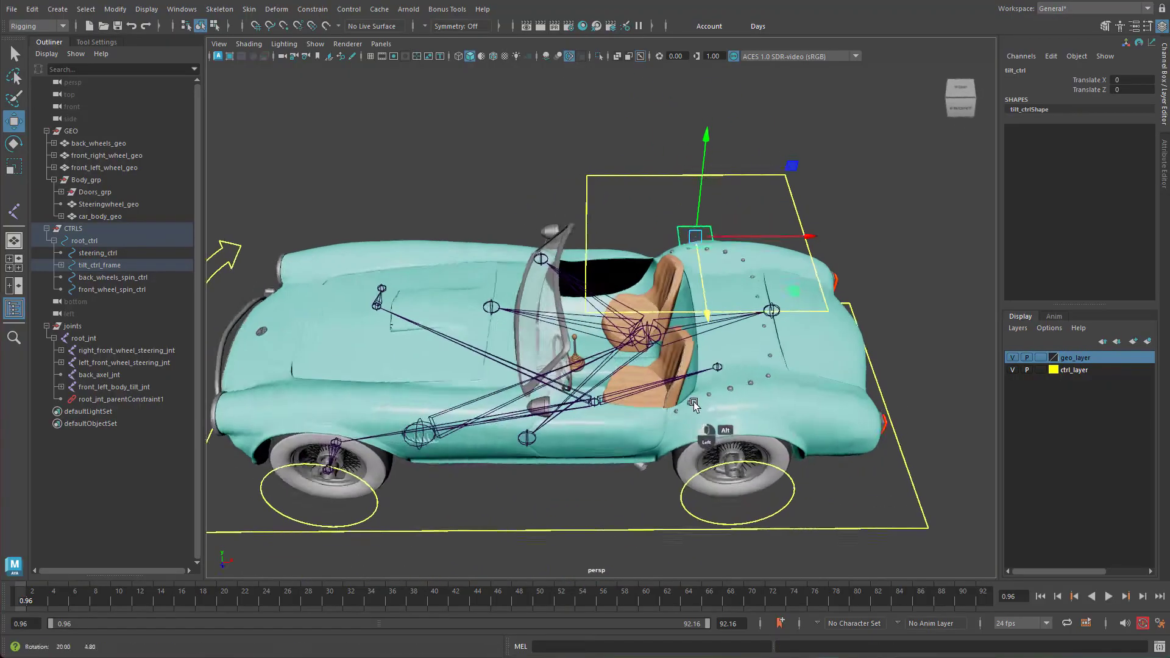
right_click_drag(691, 397, 780, 392, "alt")
left_click_drag(780, 392, 668, 397, "alt")
middle_click_drag(668, 397, 675, 364, "alt")
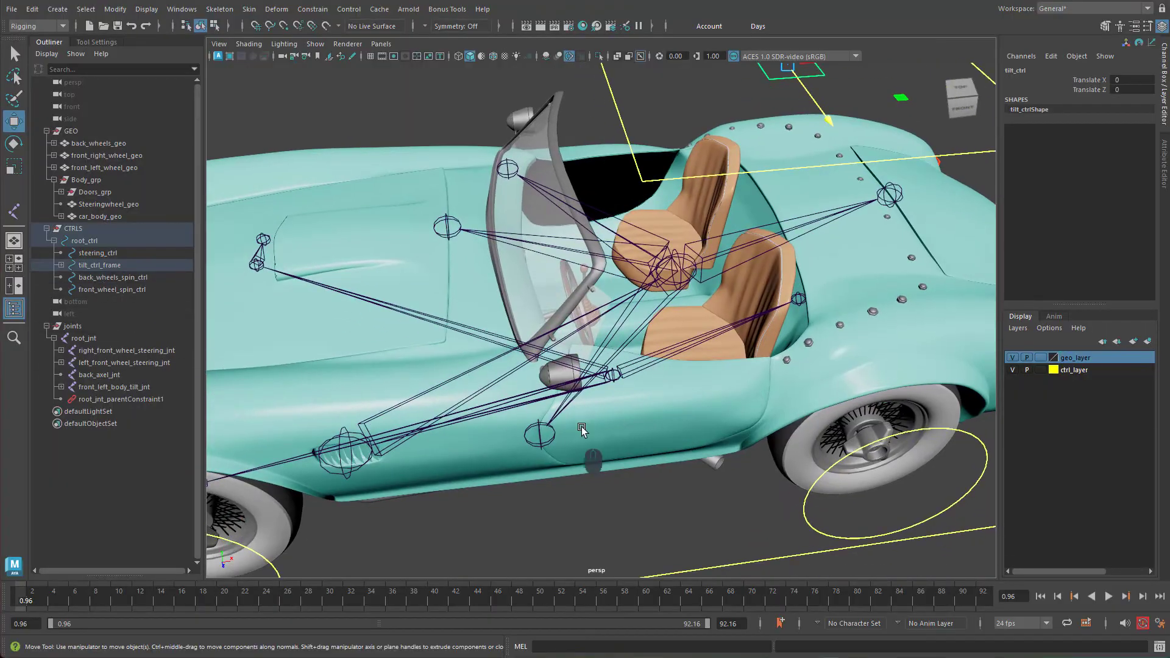
middle_click_drag(451, 308, 583, 323, "alt")
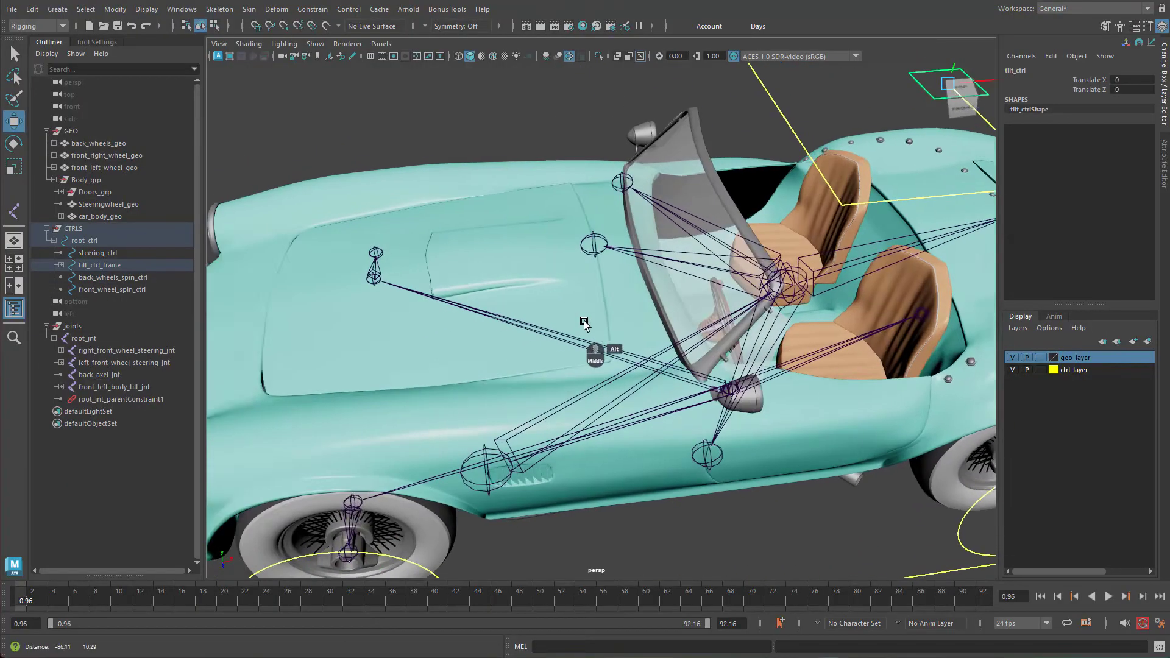
scroll(579, 340, "up", 5)
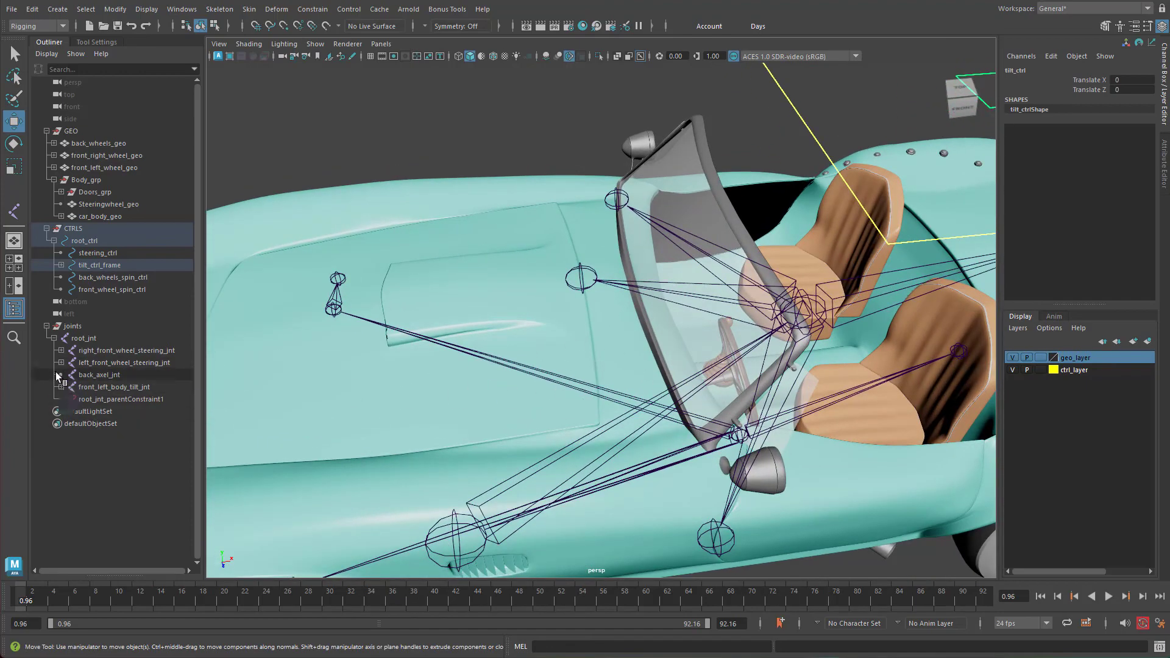
left_click(582, 281)
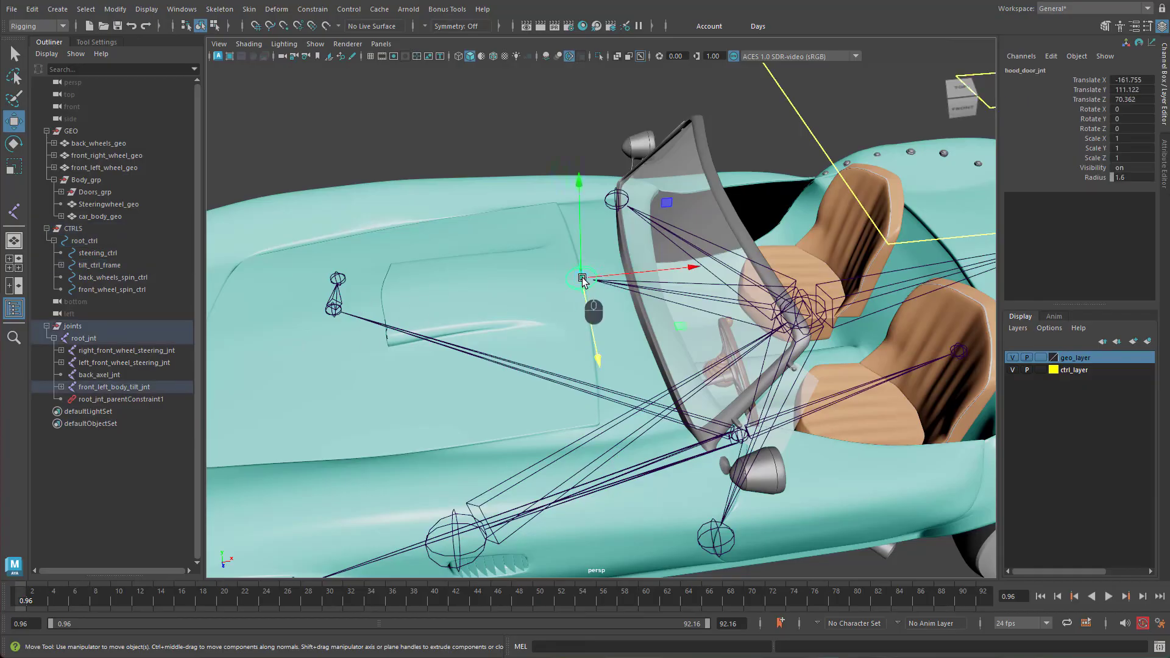
left_click(61, 388)
left_click(68, 400)
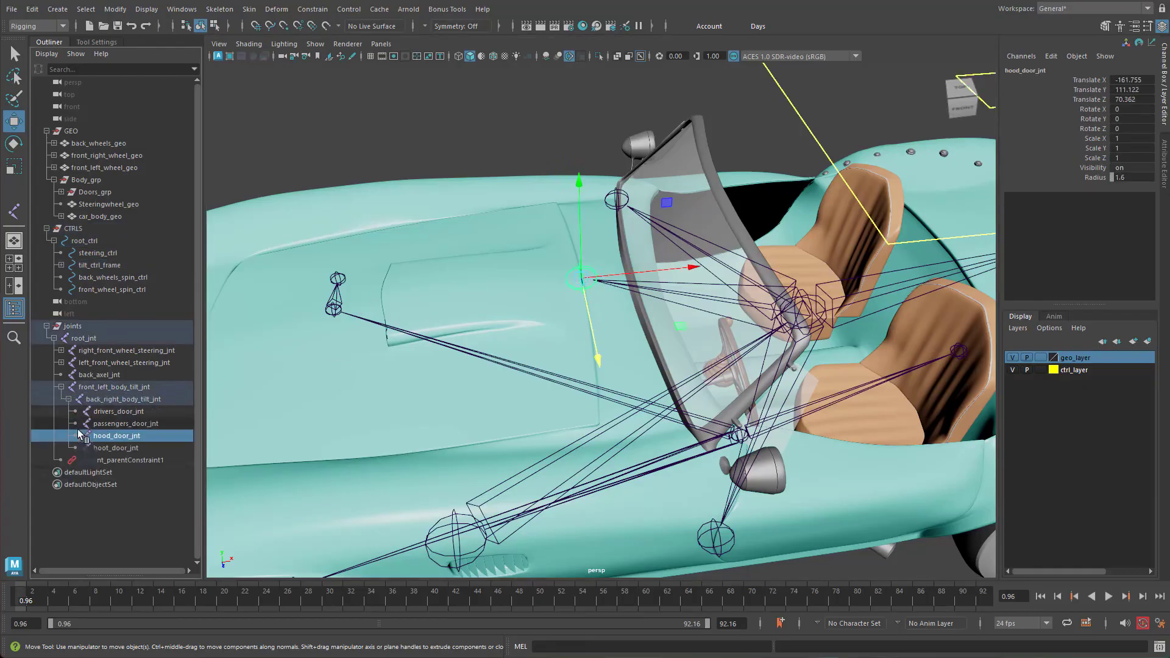
left_click(126, 412)
left_click(126, 423)
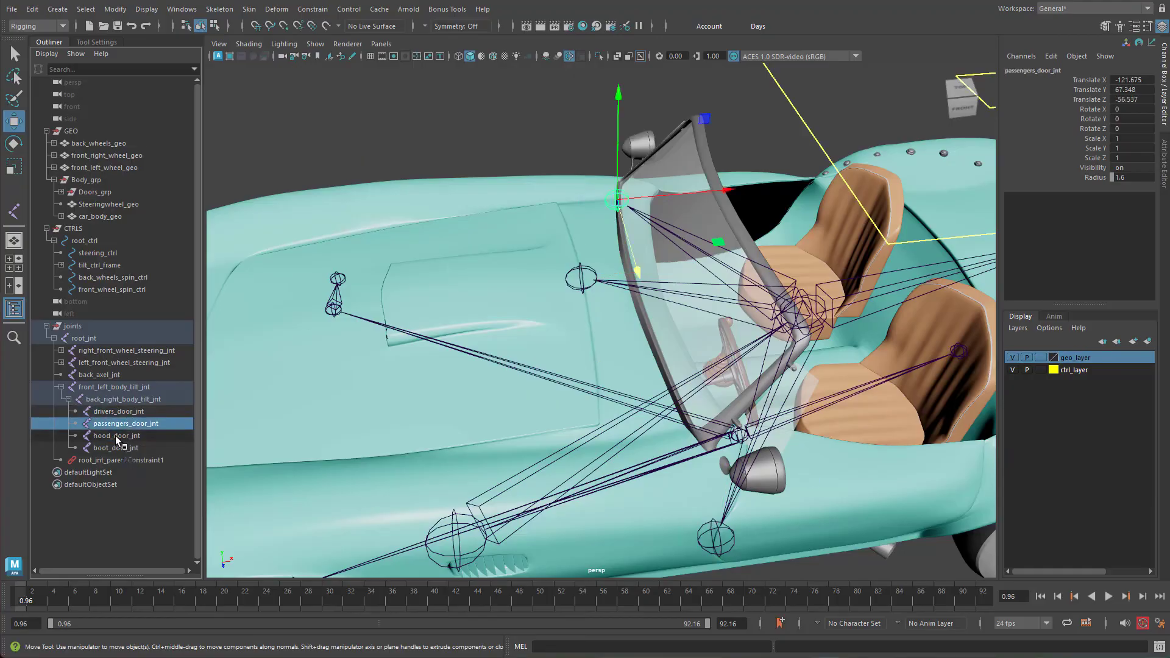
left_click(115, 436)
left_click(109, 449)
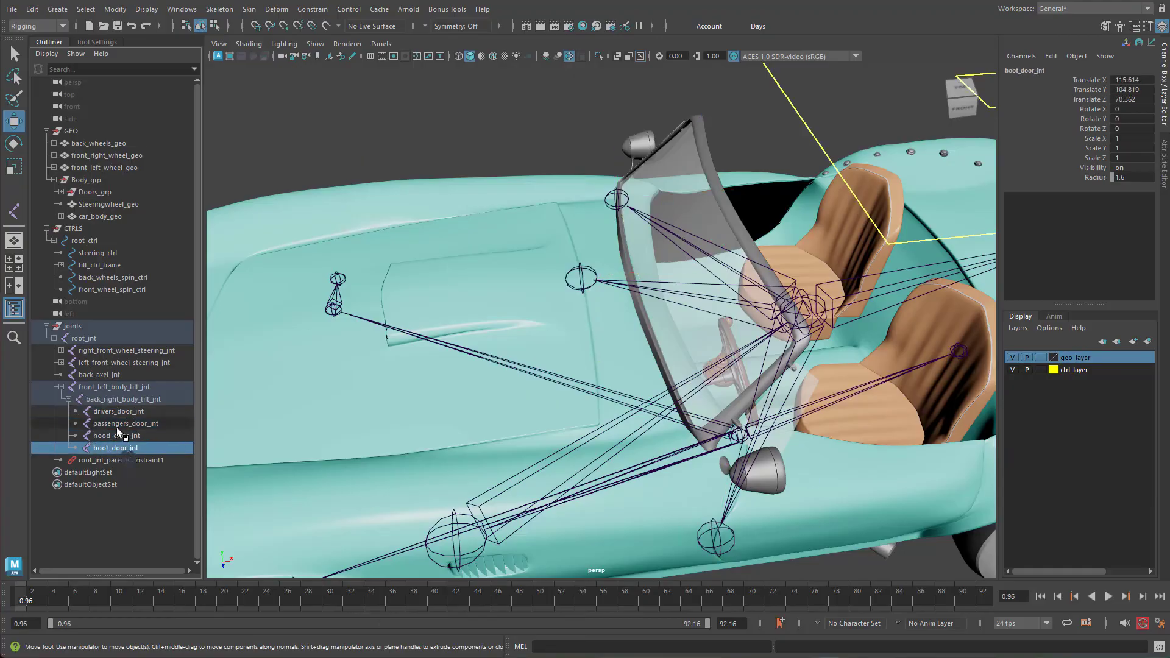
Step: Constrain the hood geometry Hood_geo to hood_door_jnt with a Parent constraint
left_click(116, 436)
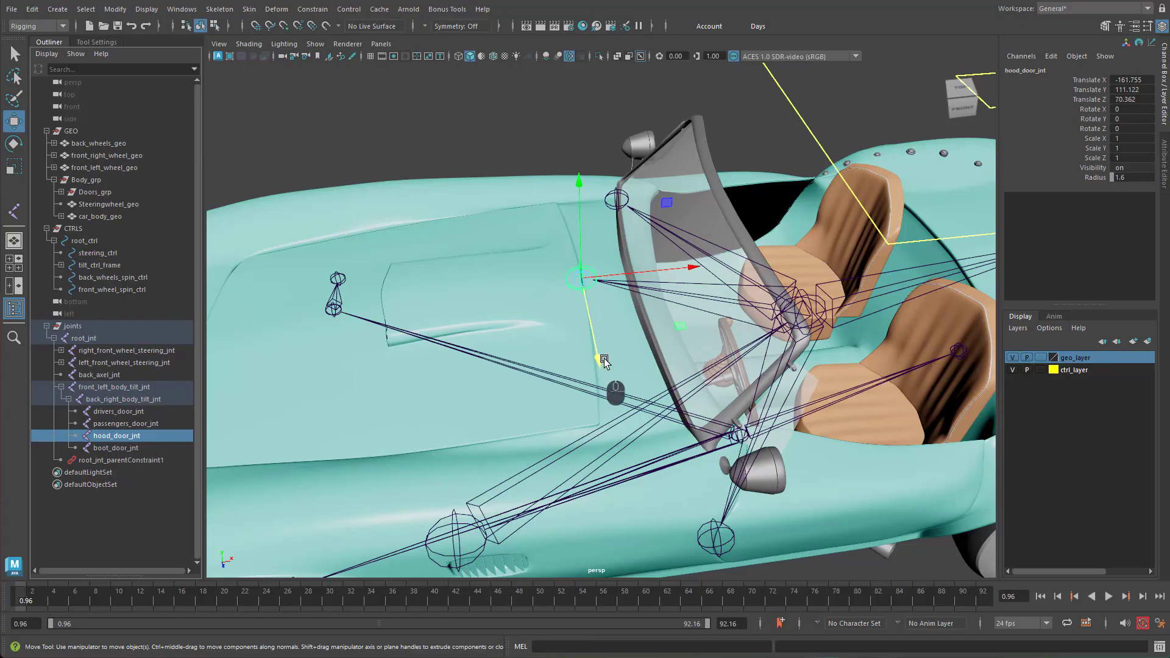
left_click(541, 305, "shift")
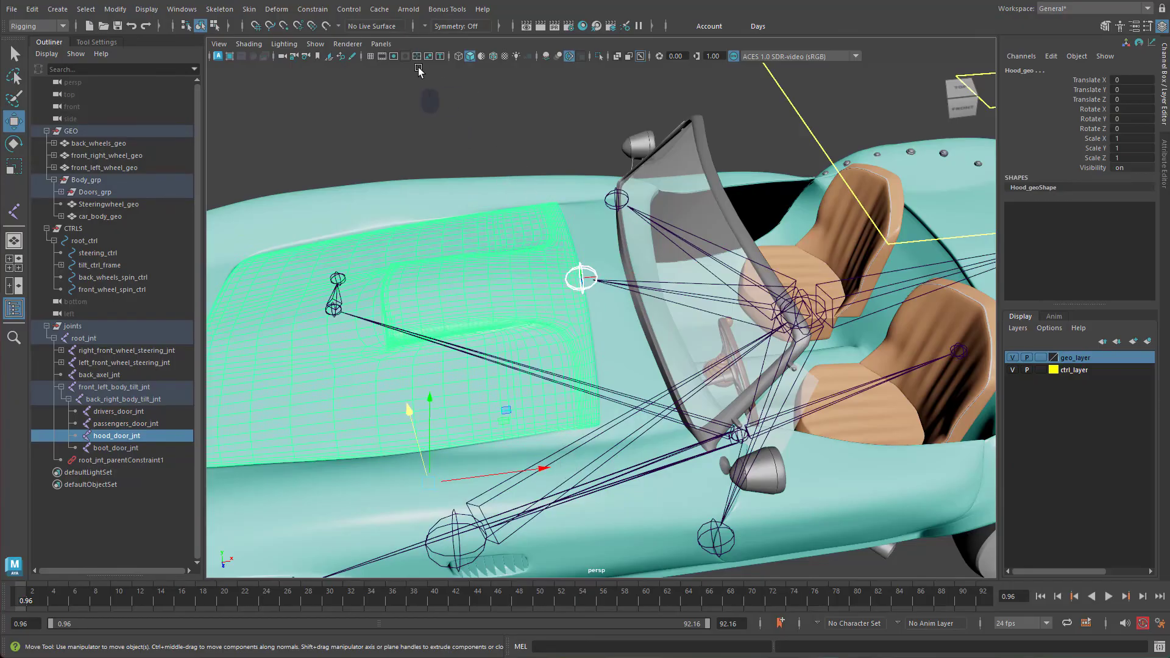
left_click(314, 9)
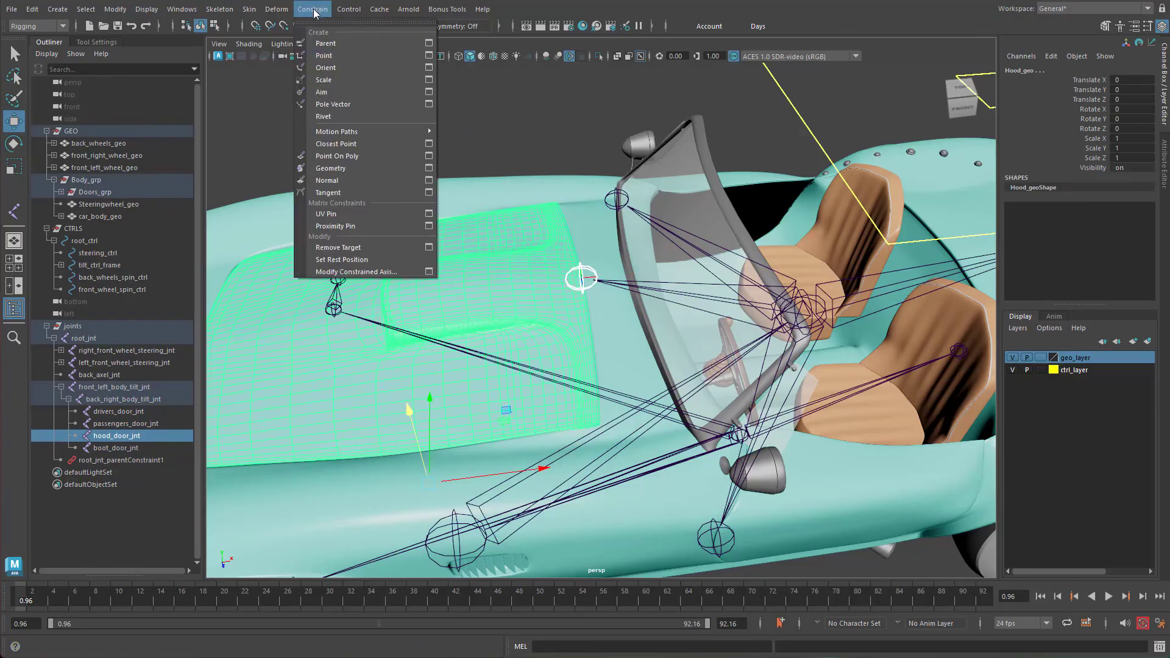
left_click(346, 43)
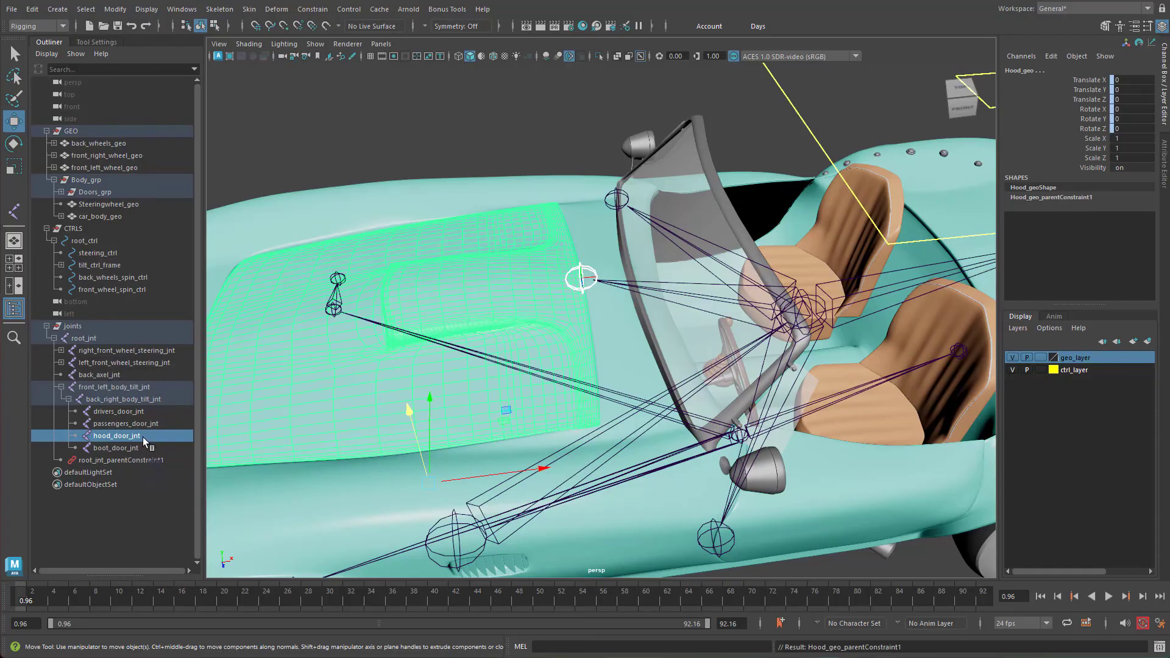
Step: Parent-constrain door_driver_geo to drivers_door_jnt, and door_passenger_geo to passengers_door_jnt
left_click(123, 413)
left_click(860, 521, "shift")
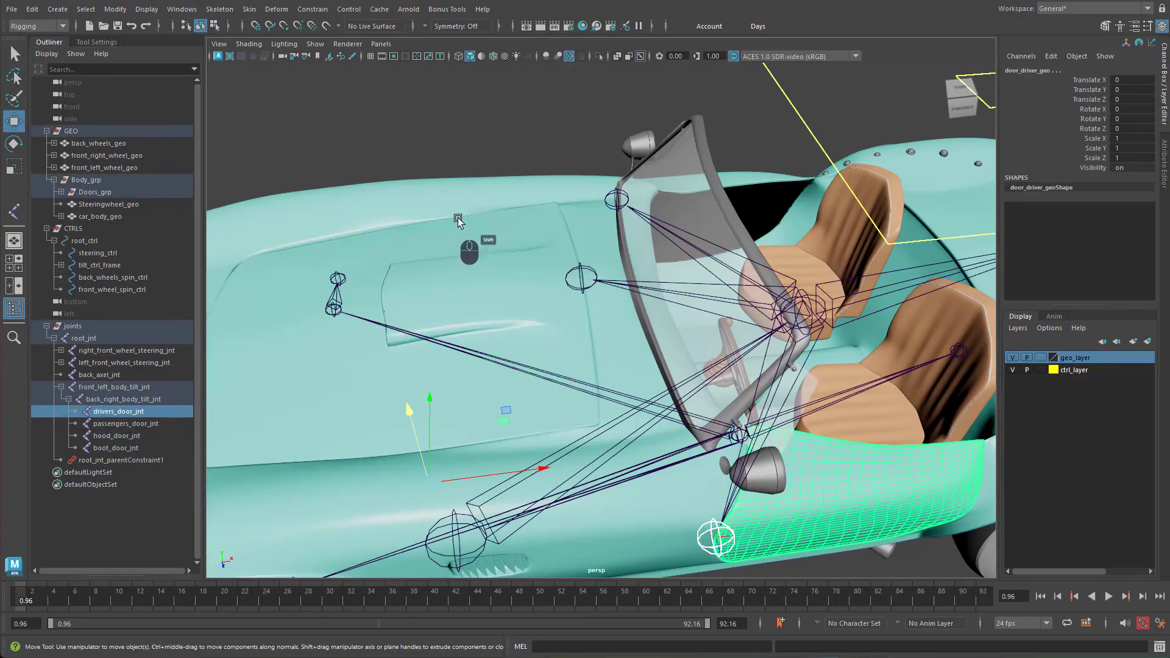
key("g")
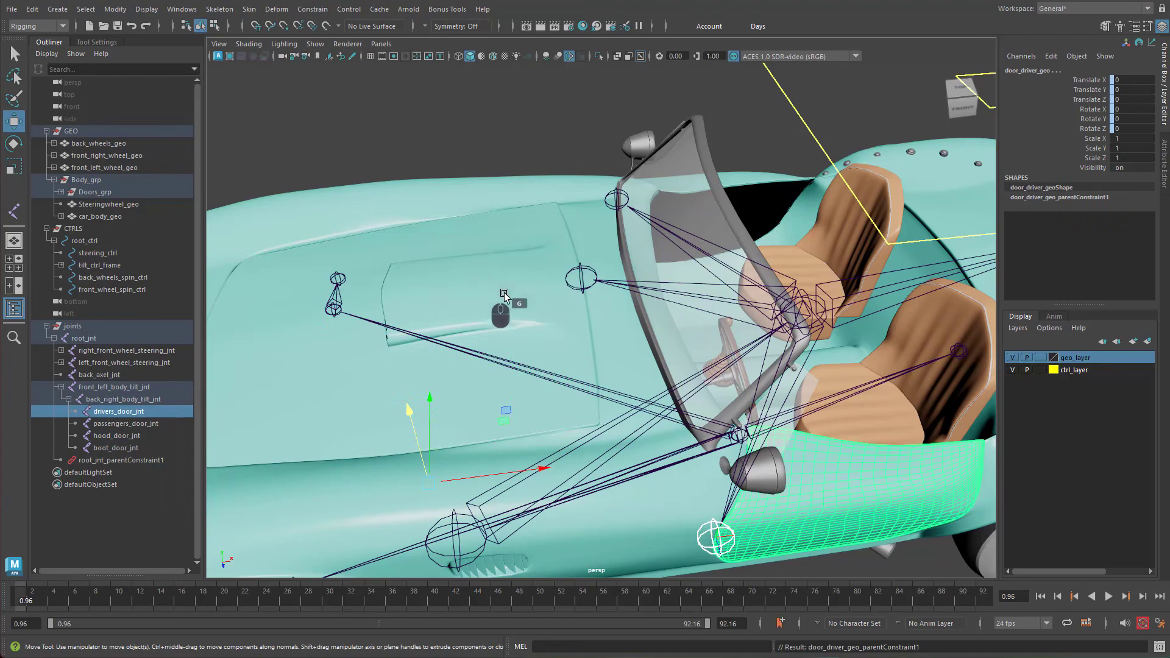
left_click(127, 424)
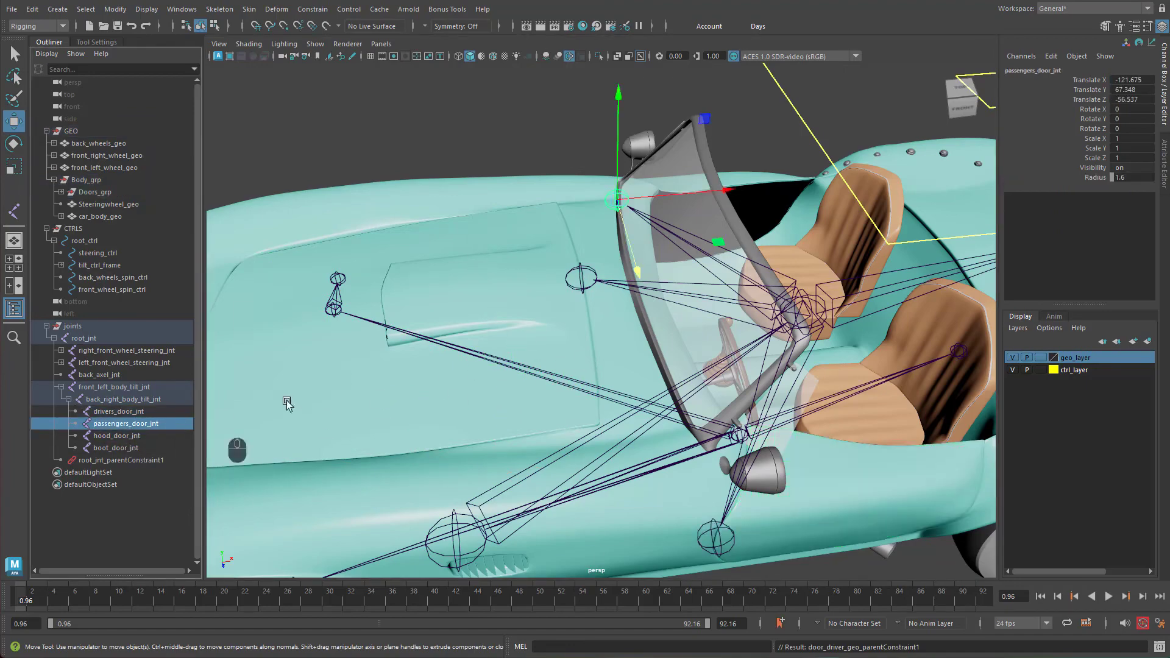
left_click(769, 178, "shift")
key("g")
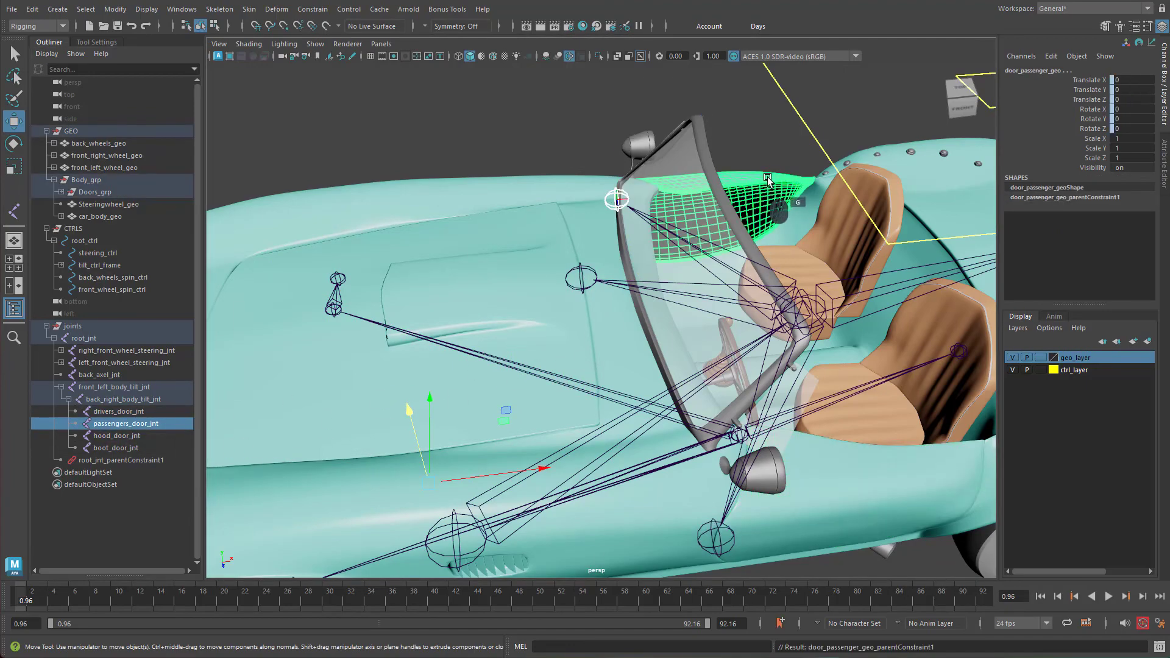
Step: Constrain the boot geometry Boot_geo to boot_door_jnt with a Parent constraint
left_click(117, 450)
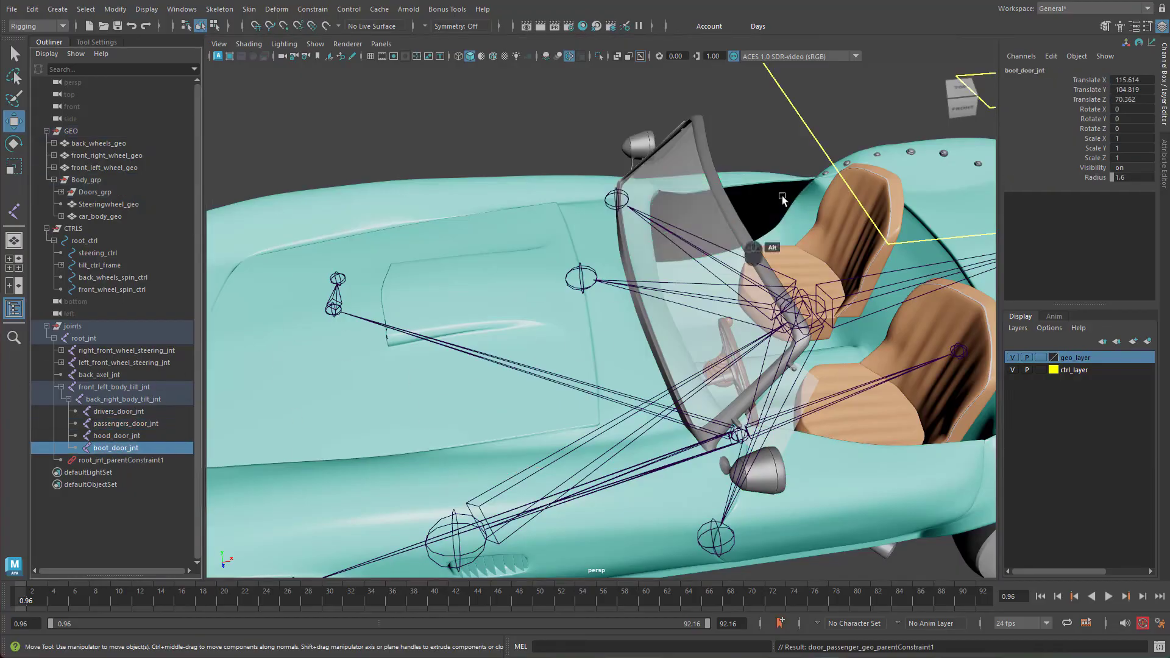
middle_click_drag(782, 199, 451, 188, "alt")
left_click(836, 267, "shift")
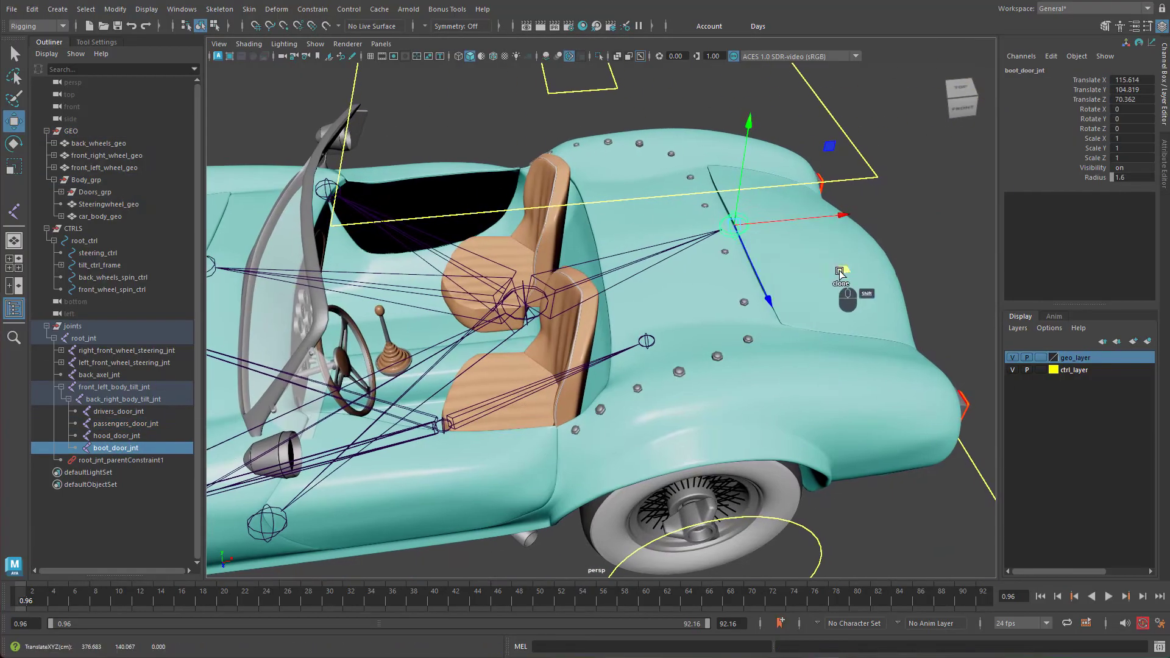
left_click(865, 303, "shift")
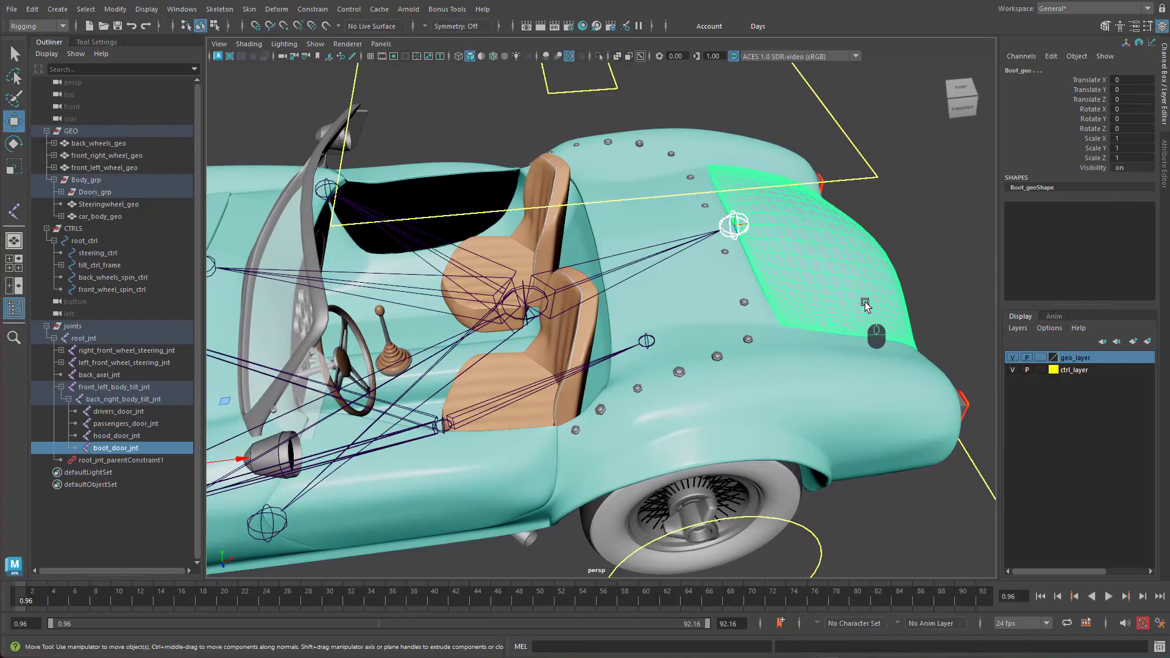
key("g")
Step: Test the body tilt with the constrained panels by moving tilt_ctrl to -80 in Translate Z, and undo the move
left_click_drag(814, 308, 681, 287, "alt")
middle_click_drag(682, 286, 673, 311, "alt")
right_click_drag(672, 310, 642, 298, "alt")
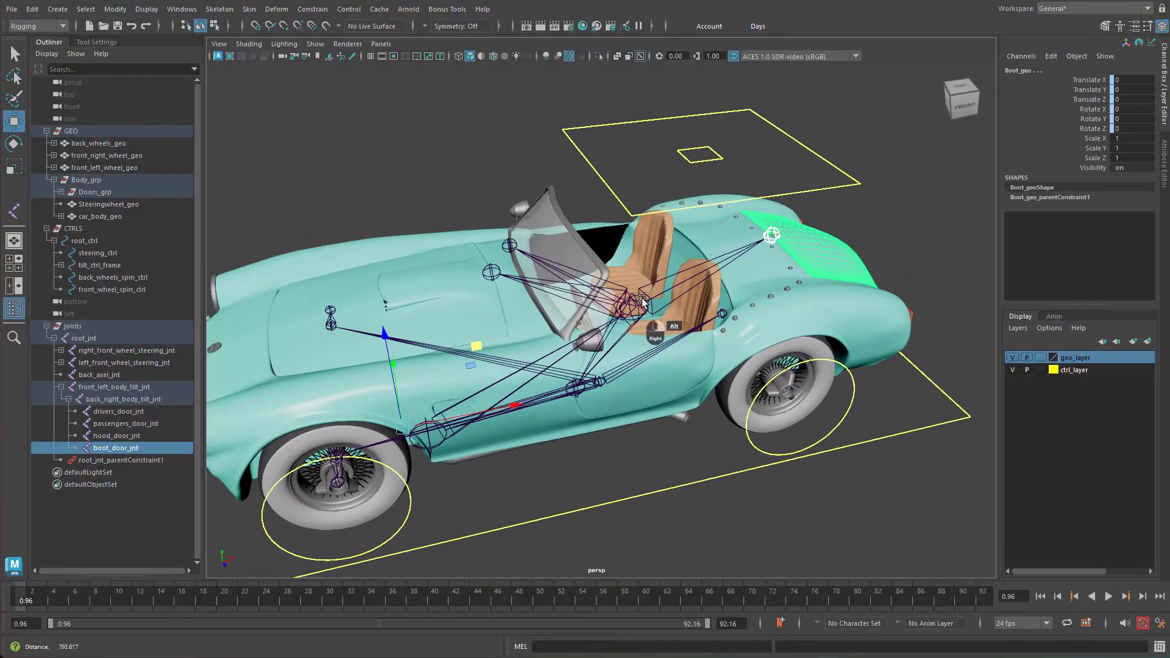
left_click_drag(658, 298, 628, 295, "alt")
right_click_drag(682, 291, 701, 290, "alt")
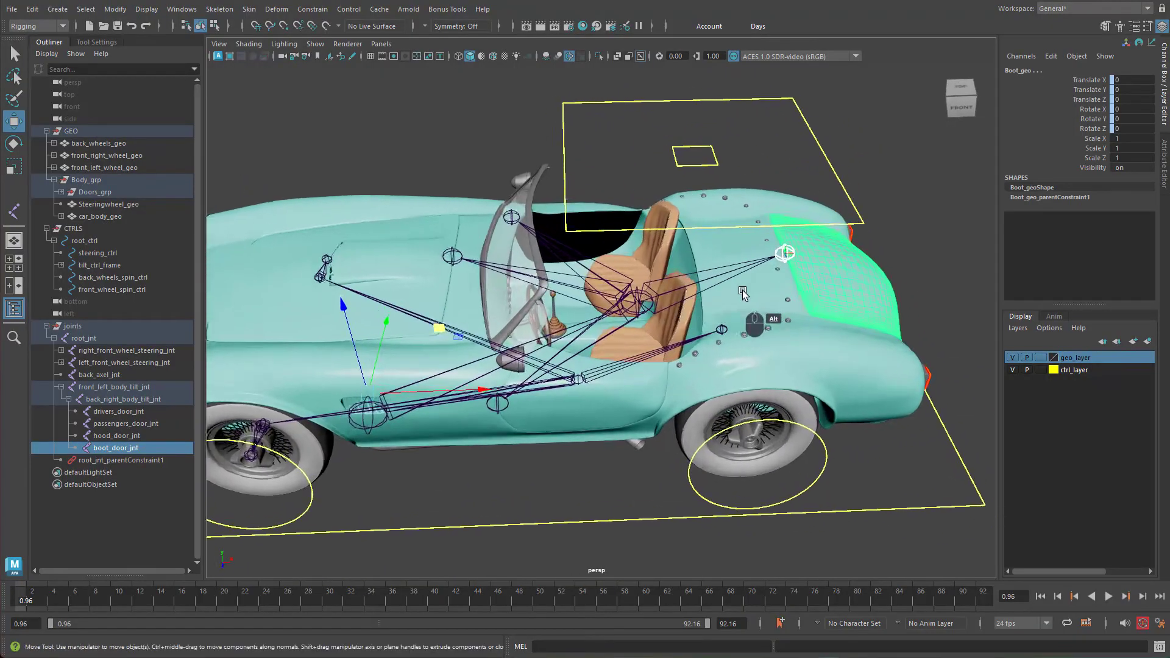
left_click_drag(701, 289, 680, 223, "alt")
left_click(633, 196)
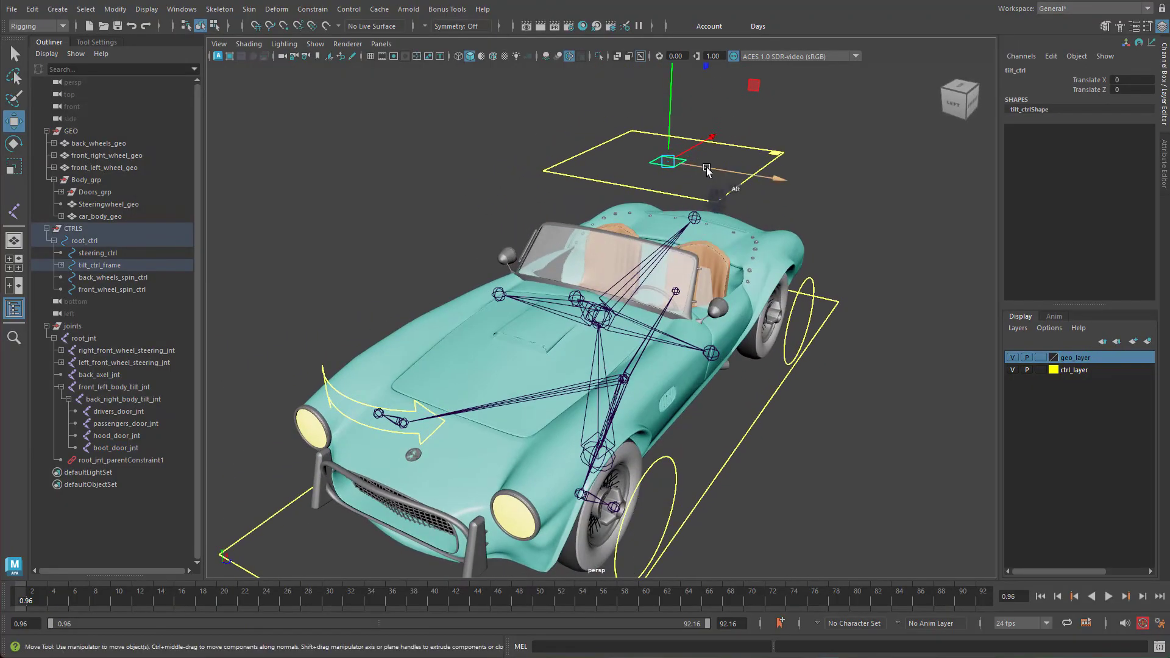
left_click_drag(707, 171, 525, 149)
key("ctrl+z")
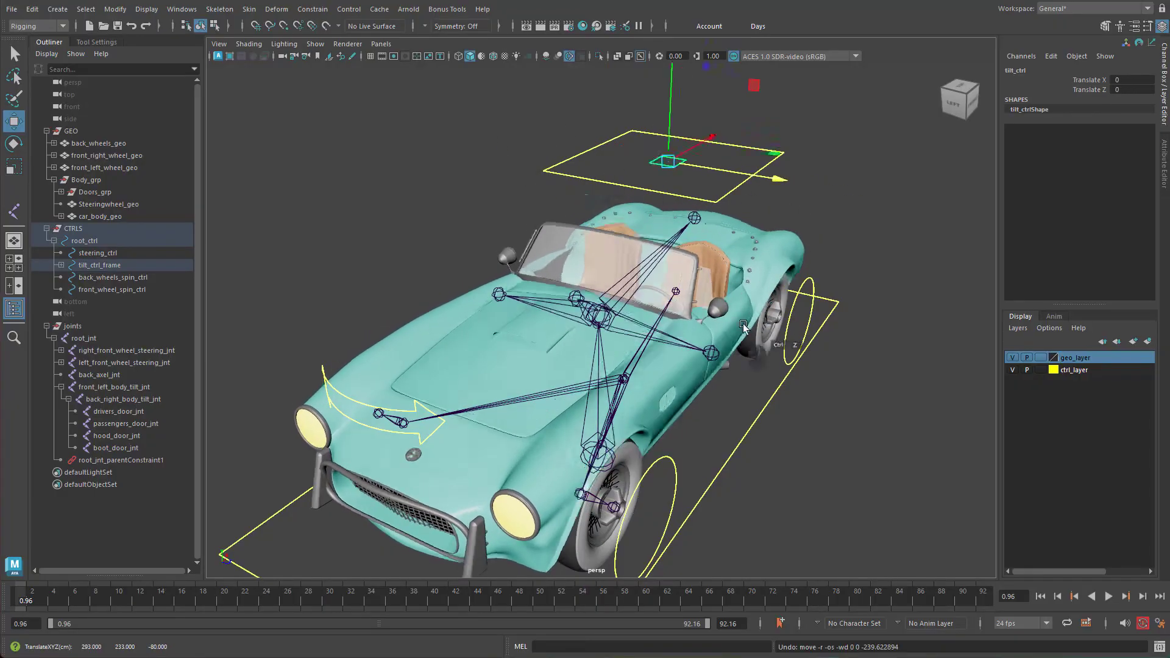
Step: Test the opposite body tilt by moving tilt_ctrl to 80 in Translate Z while viewing the cockpit, and undo the move
left_click_drag(746, 322, 646, 334, "alt")
right_click_drag(646, 334, 662, 352, "alt")
left_click_drag(662, 352, 652, 352, "alt")
right_click_drag(652, 353, 701, 334, "alt")
left_click_drag(701, 334, 573, 307, "alt")
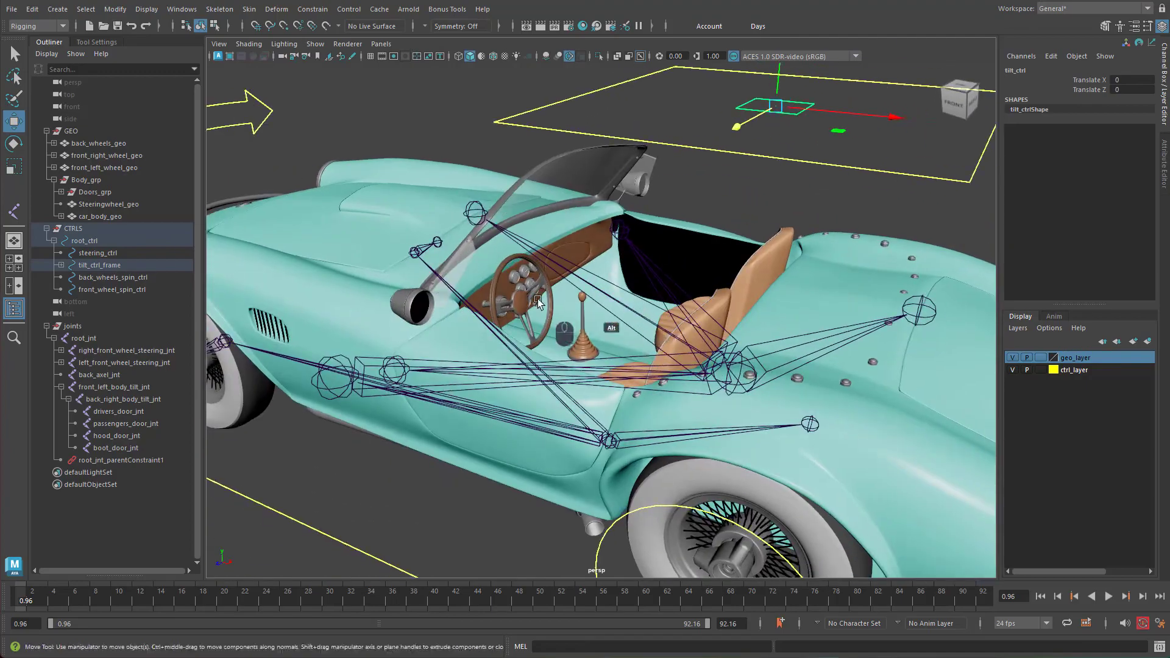
left_click_drag(764, 126, 811, 153)
key("ctrl+z")
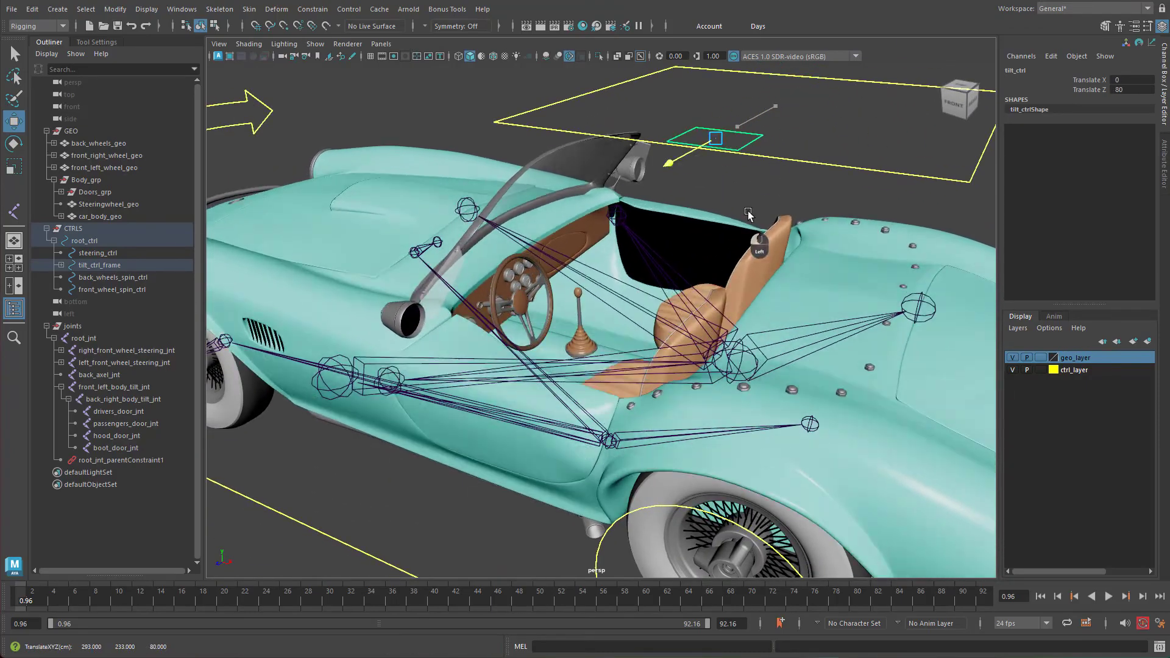
Step: Show the steering column in the front view with wireframe display
left_click_drag(764, 247, 642, 389, "alt")
key("space")
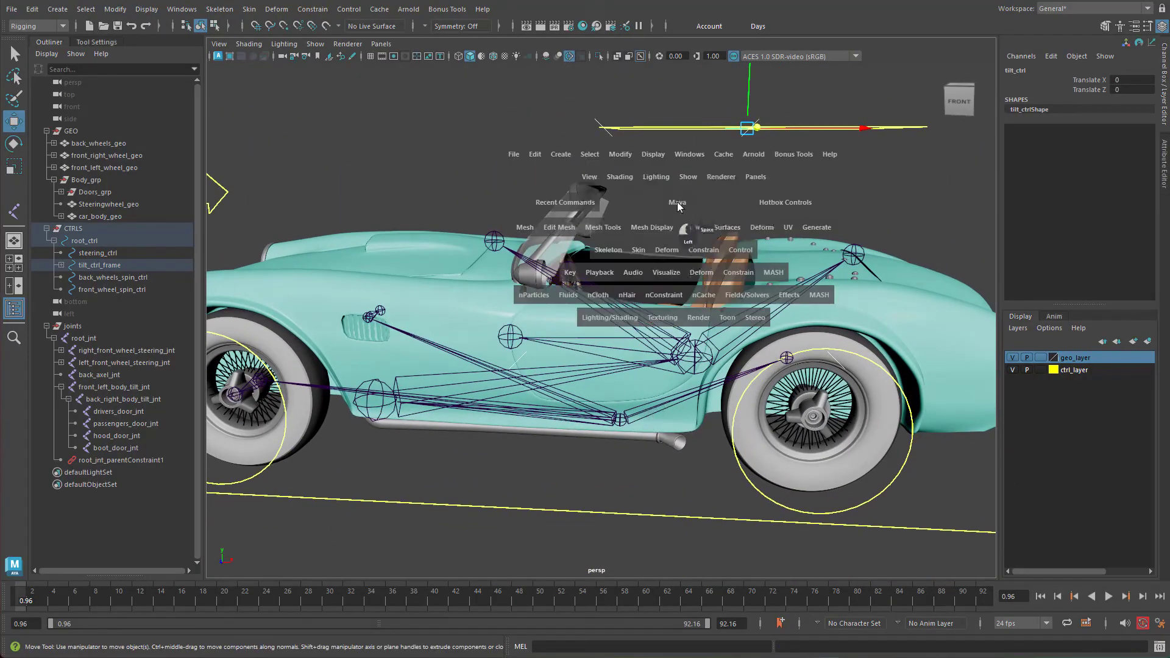
left_click_drag(677, 202, 677, 237)
right_click_drag(762, 292, 796, 314, "alt")
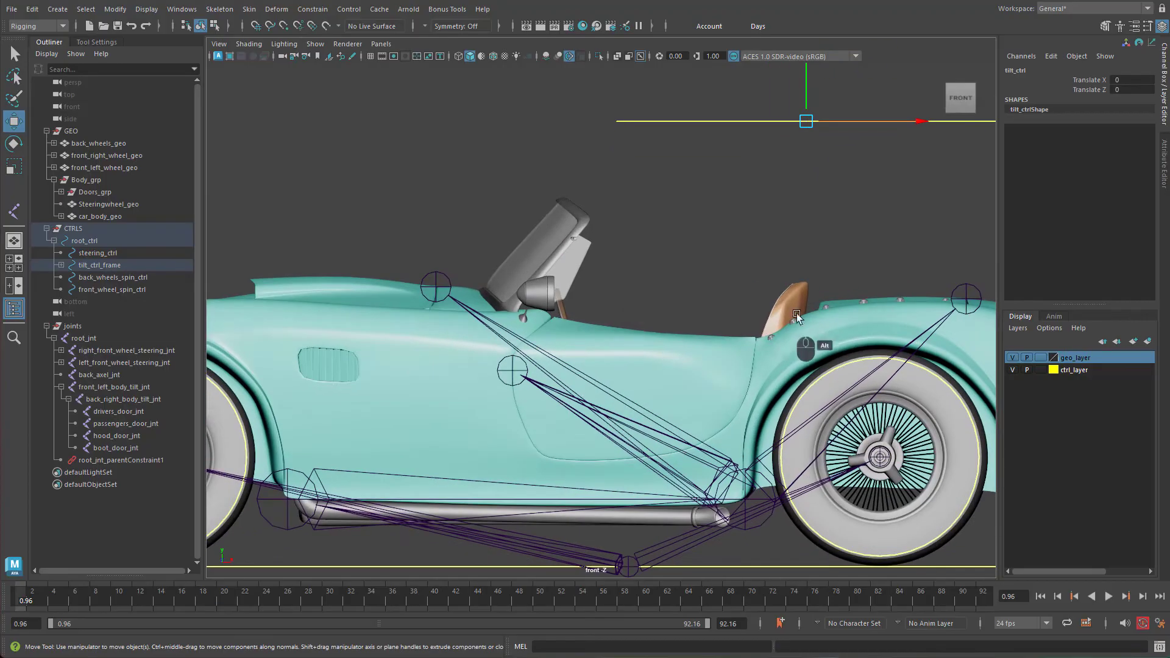
key("4")
right_click_drag(695, 320, 1030, 292, "alt")
right_click_drag(744, 323, 629, 327, "alt")
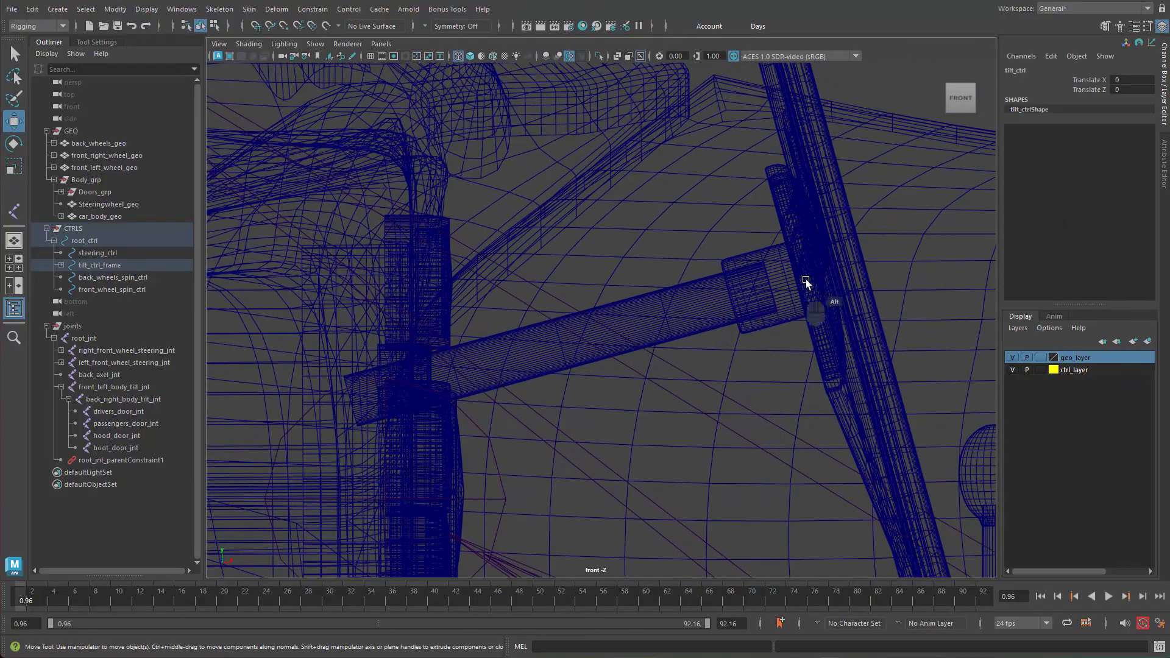
right_click_drag(408, 386, 634, 268, "alt")
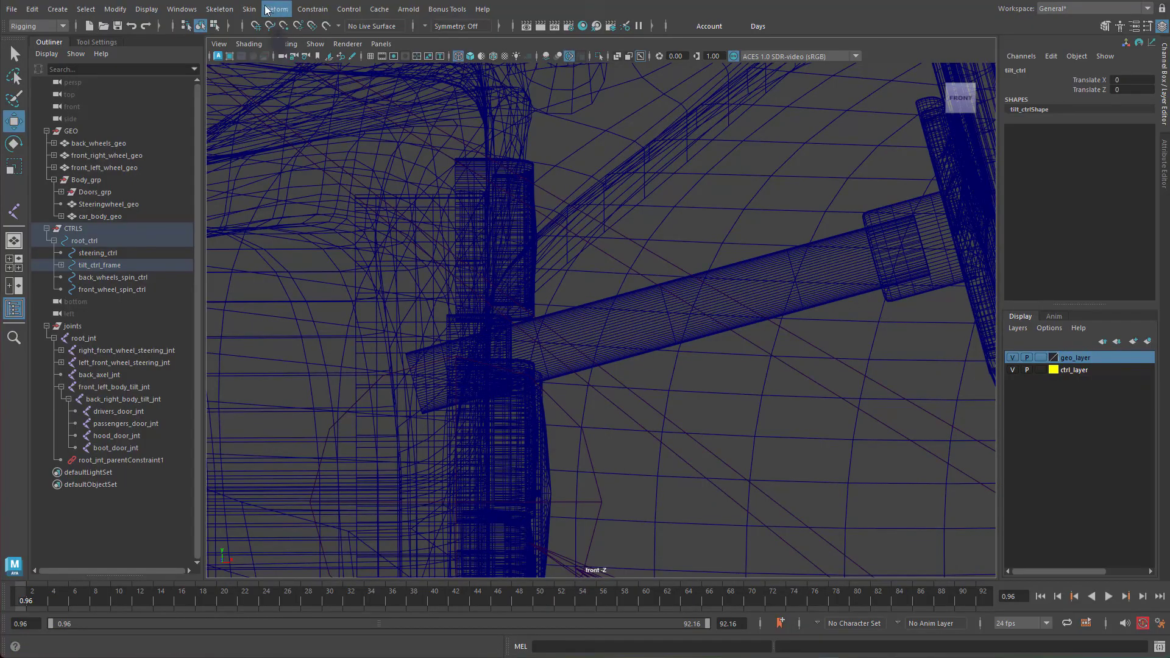
Step: Create a joint at the front end of the steering column, at about X 137.09, Y 109.14
left_click(219, 9)
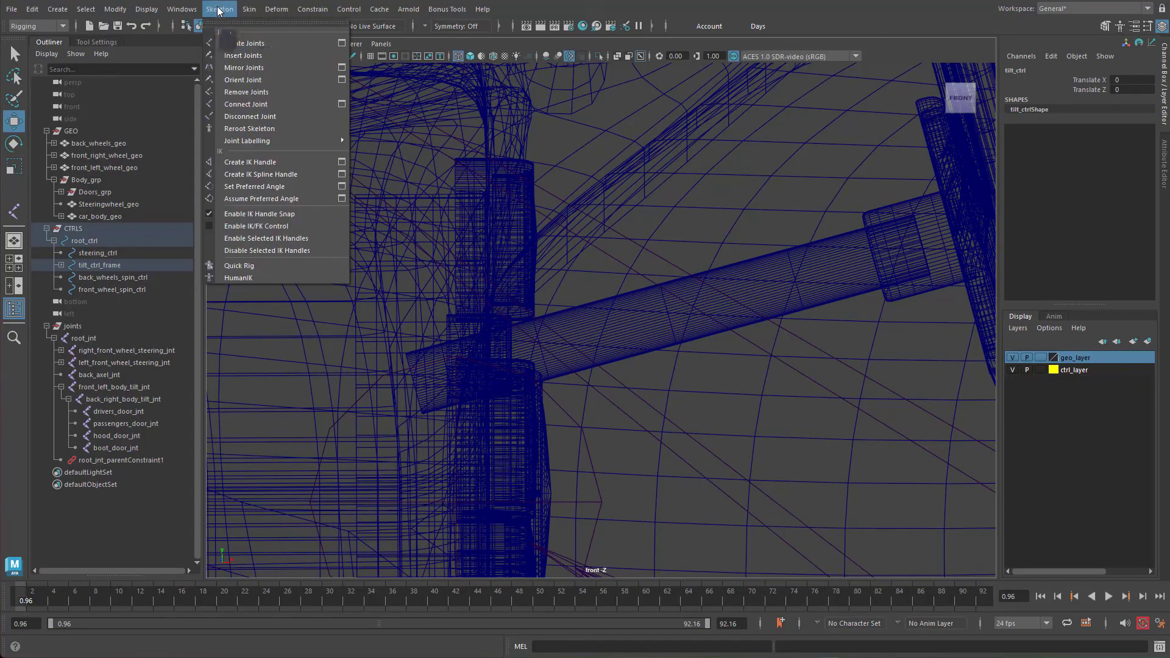
left_click(248, 43)
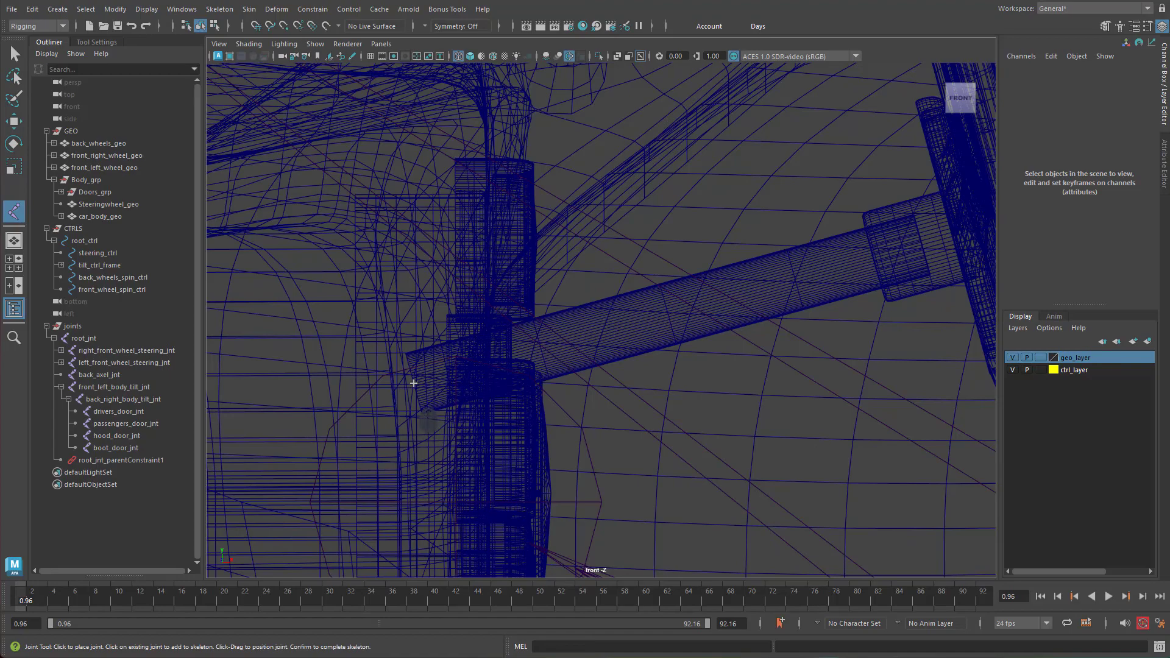
left_click(414, 383)
mouse_move(425, 416)
left_mouse_down()
mouse_move(442, 409)
mouse_move(420, 411)
left_mouse_up()
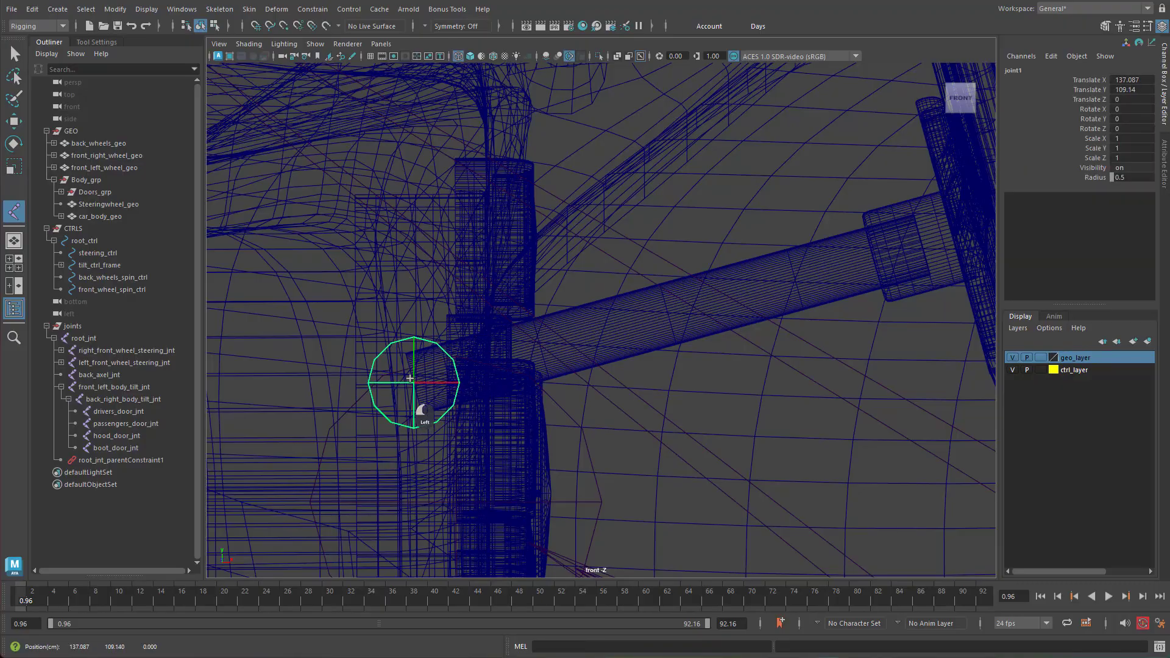
key("Return")
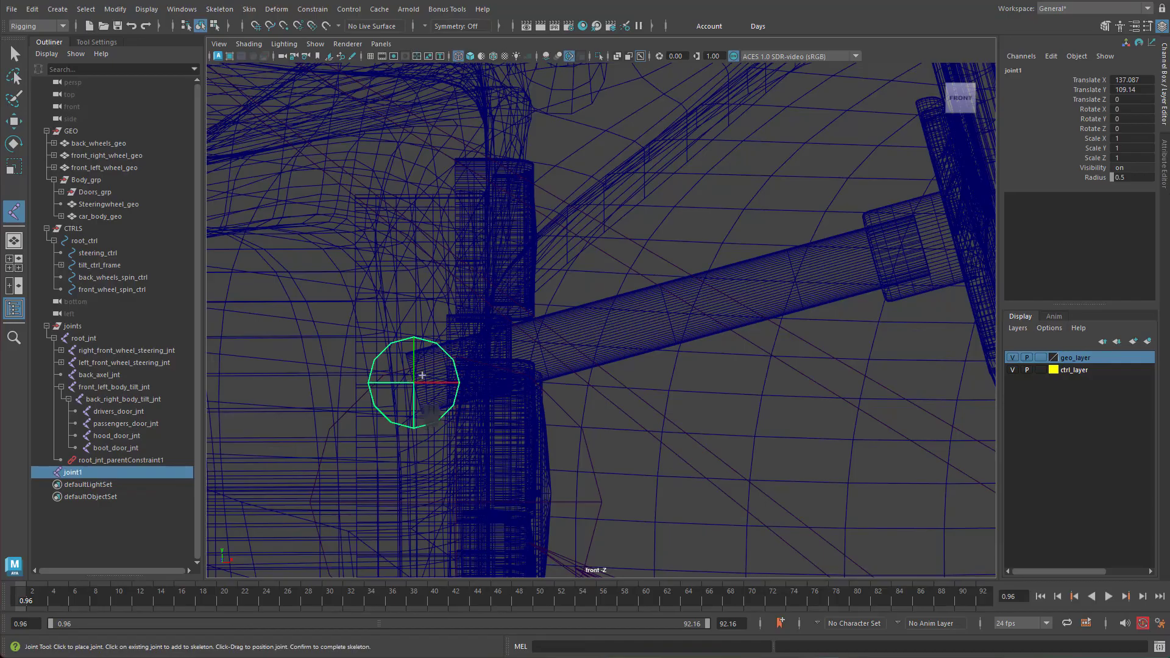
Step: Add a child joint beyond the steering wheel, about 38.9 units along the column's axis, to orient the first joint along the column
left_click_drag(892, 244, 1095, 192)
key("Return")
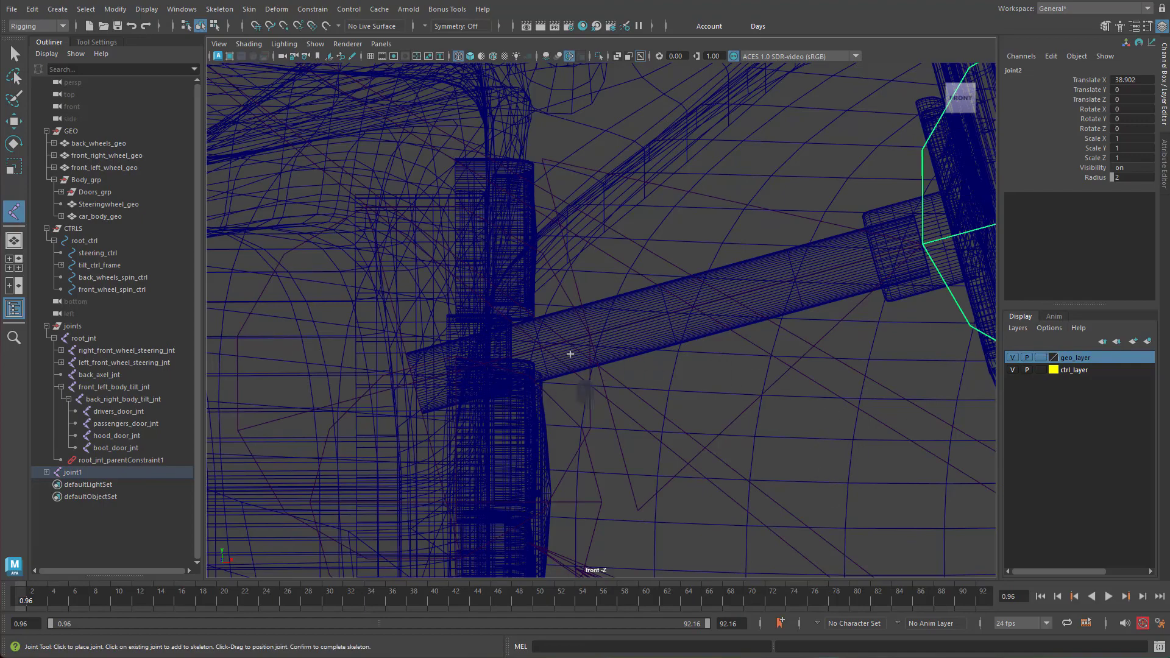
key("Return")
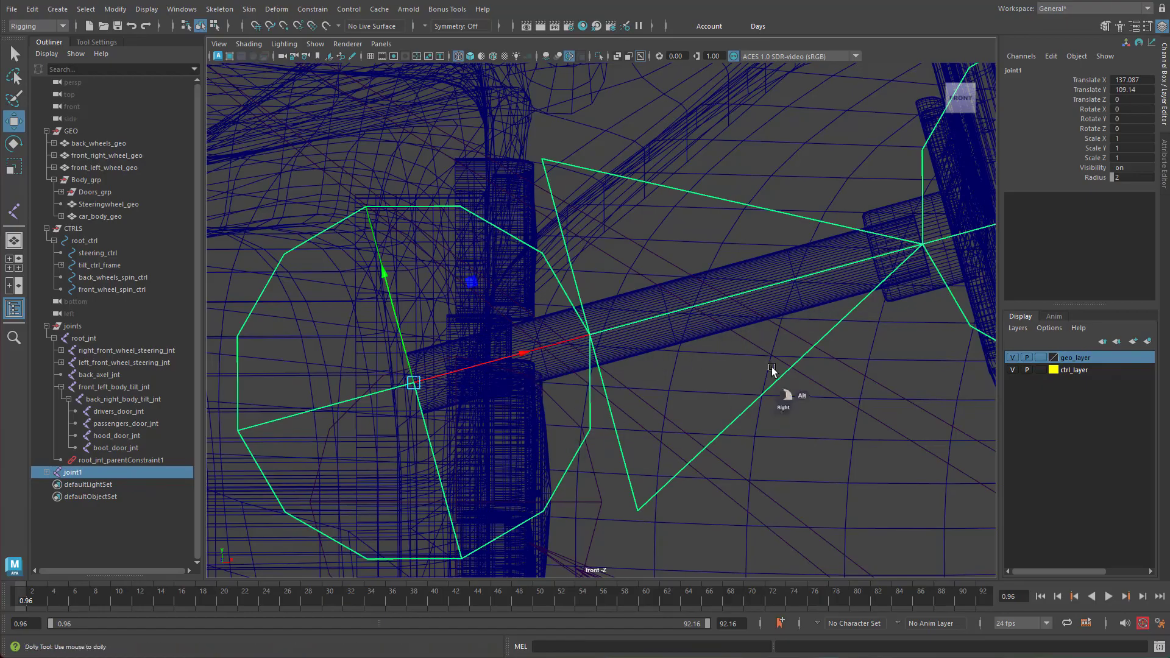
Step: Delete the child joint beyond the steering wheel, leaving only the joint at the column's front end
left_click_drag(781, 395, 628, 366, "alt")
left_click(766, 206)
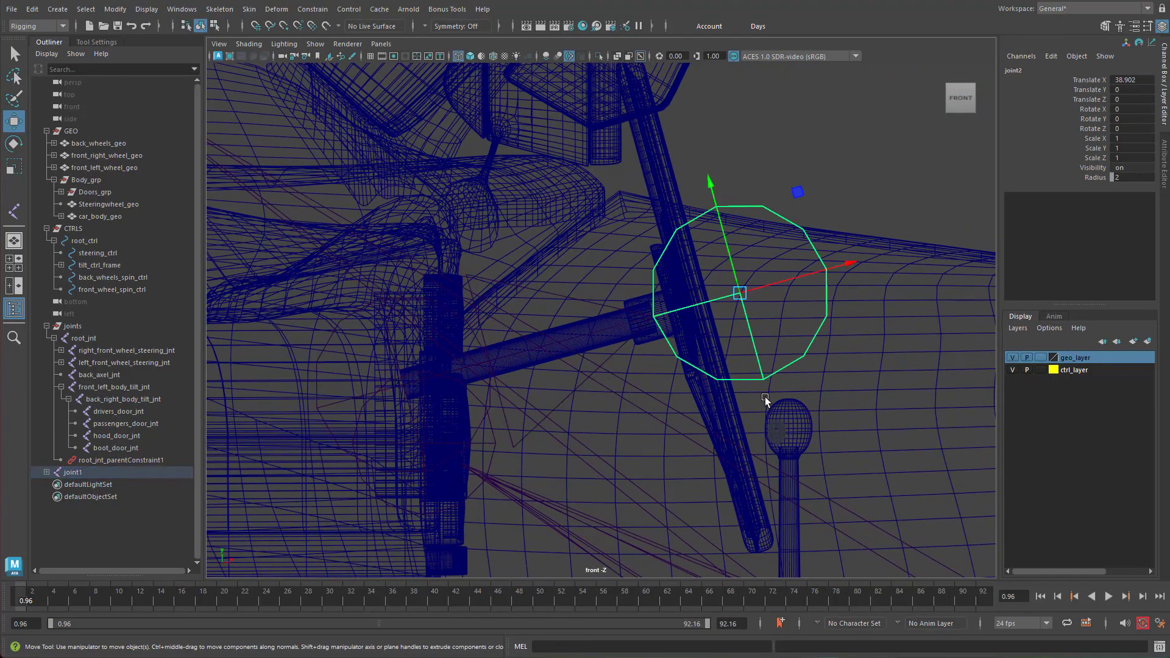
key("Delete")
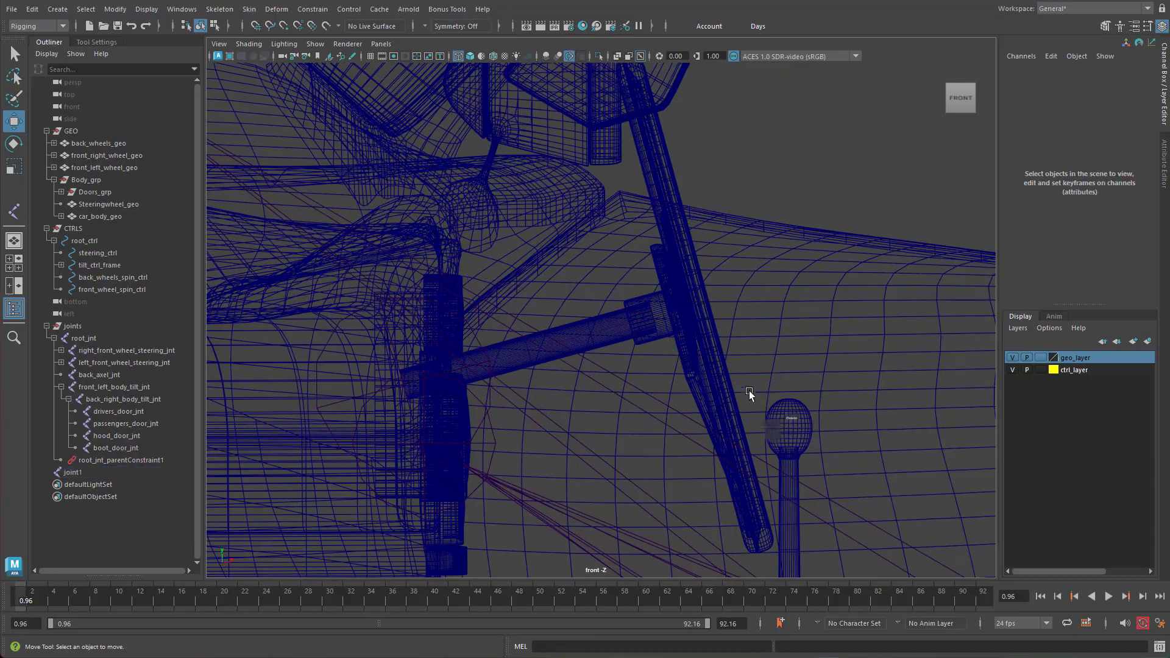
Step: Move joint1 sideways onto the steering column in the perspective view, to about 49.91 in Translate Z
left_click(491, 401)
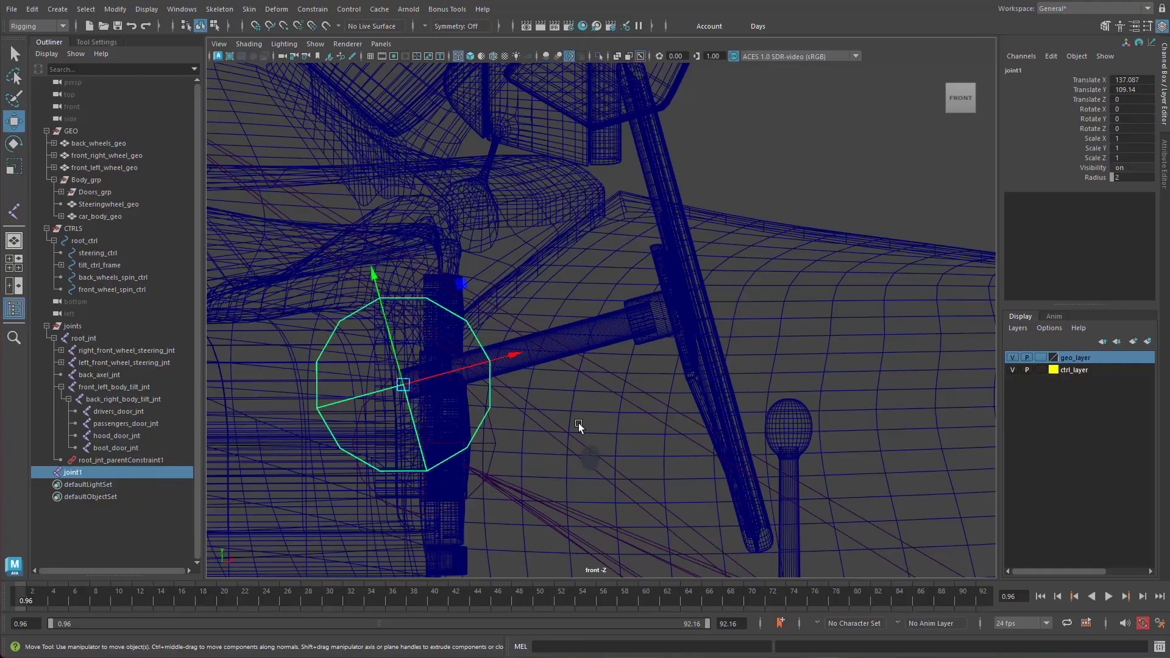
key("space")
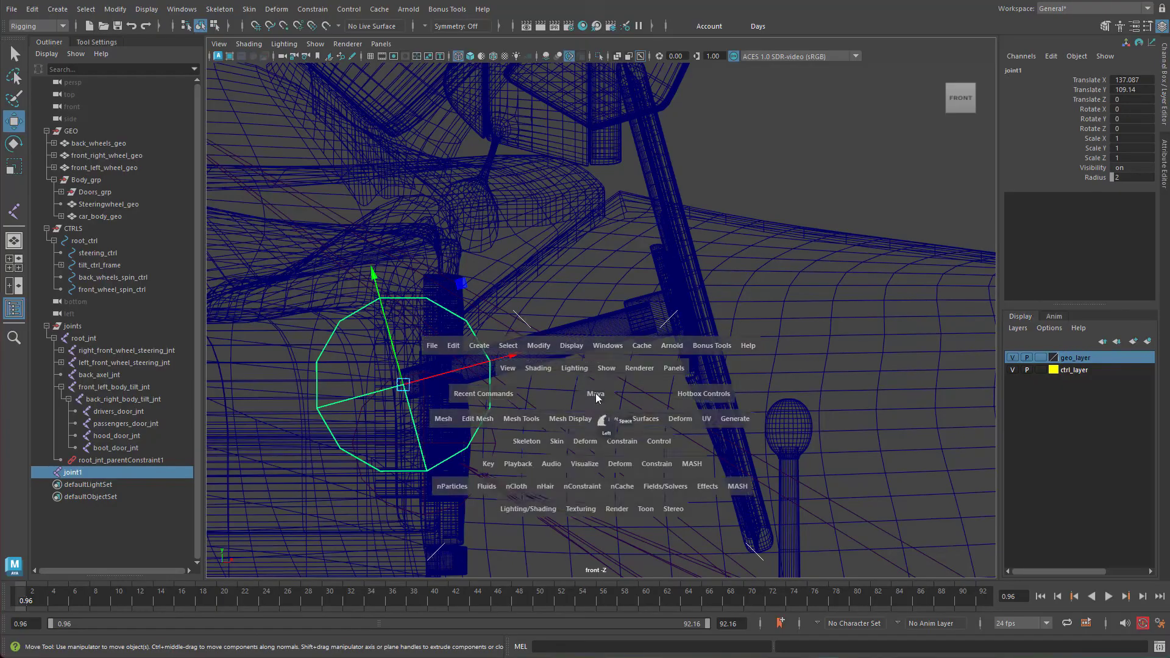
left_click_drag(595, 394, 603, 354)
left_click_drag(697, 326, 605, 360, "alt")
right_click_drag(606, 360, 817, 280, "alt")
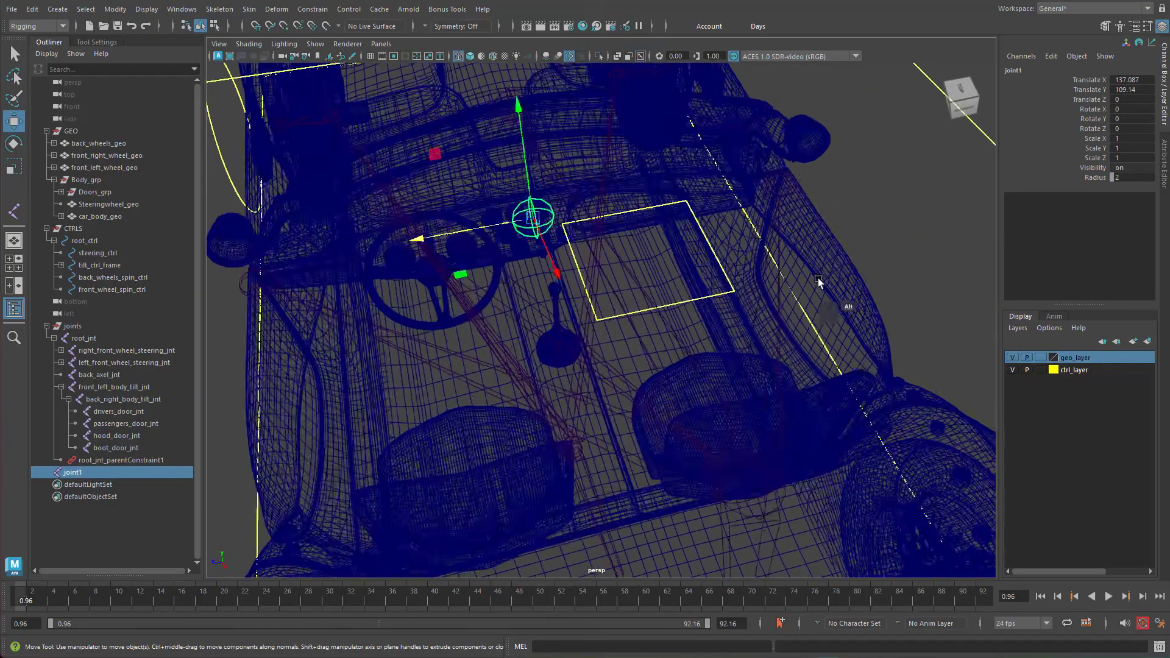
middle_click_drag(479, 288, 602, 373, "alt")
right_click_drag(653, 382, 762, 354, "alt")
left_click_drag(762, 354, 807, 360, "alt")
right_click_drag(807, 360, 840, 358, "alt")
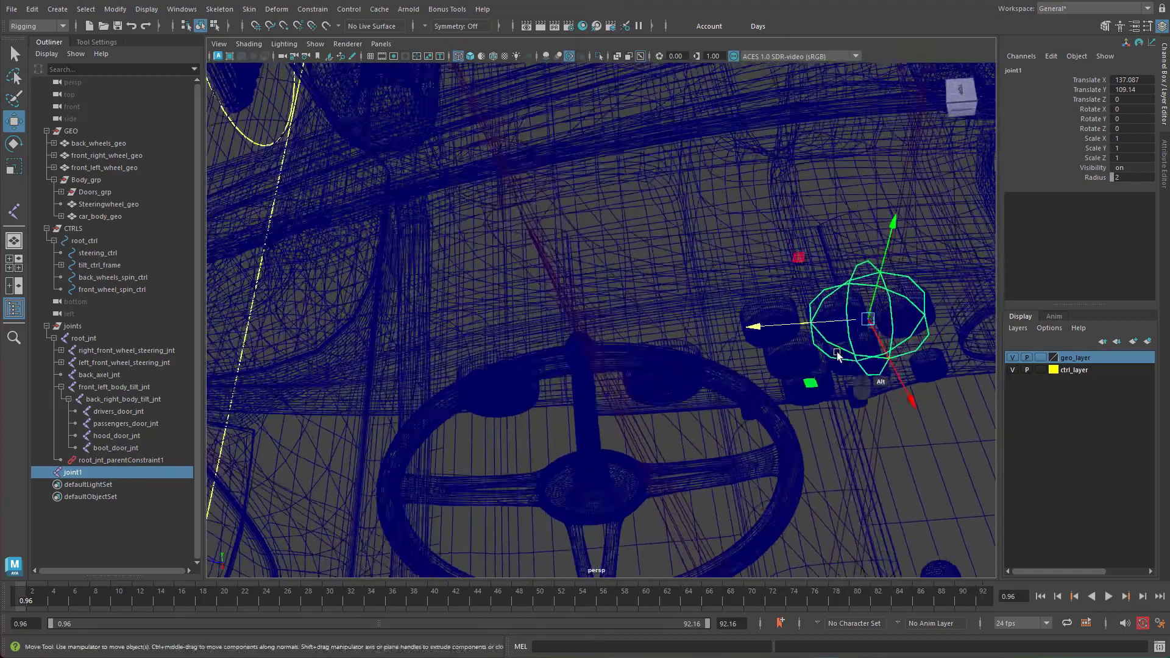
left_click_drag(772, 361, 487, 363, "alt")
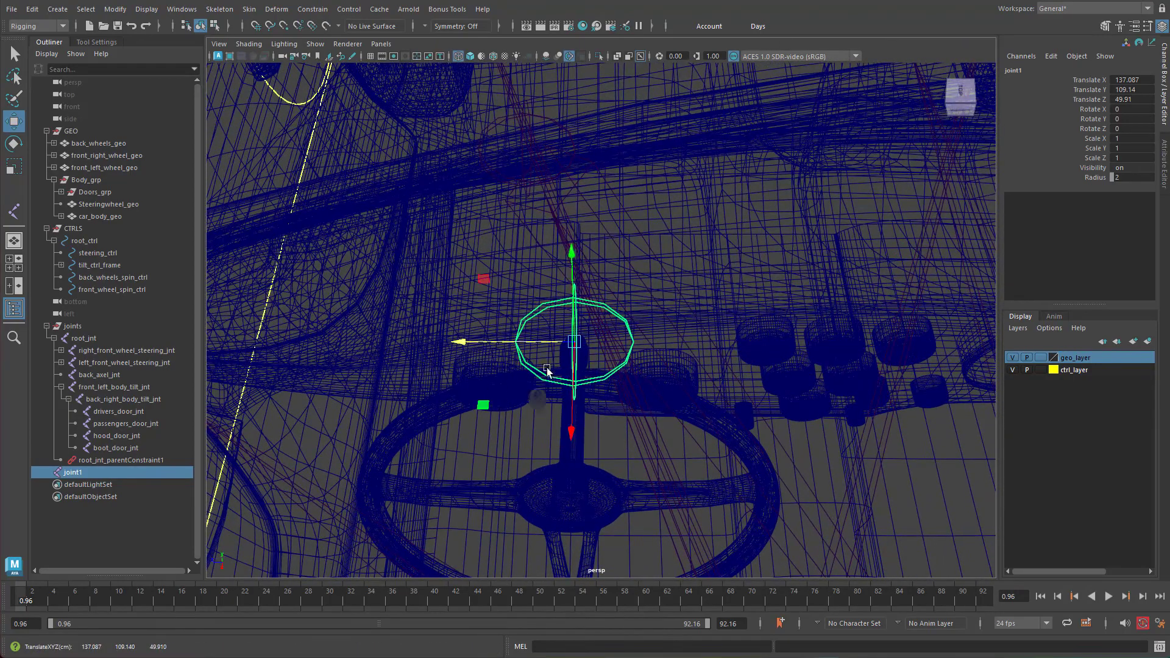
Step: Centre joint1 on the steering column in the top view by adjusting its Translate Z to 49.767
key("space")
left_click_drag(606, 376, 588, 374)
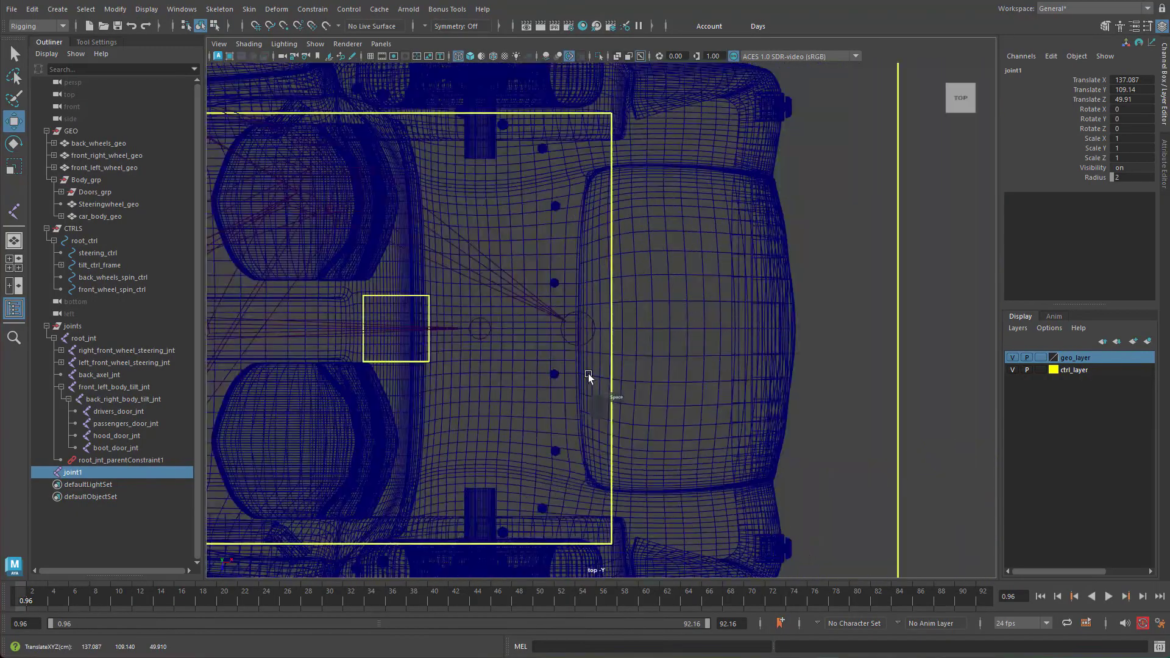
right_click_drag(568, 375, 262, 379, "alt")
middle_click_drag(504, 357, 851, 323, "alt")
right_click_drag(851, 335, 982, 372, "alt")
middle_click_drag(745, 470, 668, 389, "alt")
right_click_drag(853, 378, 981, 389, "alt")
middle_click_drag(768, 393, 620, 355, "alt")
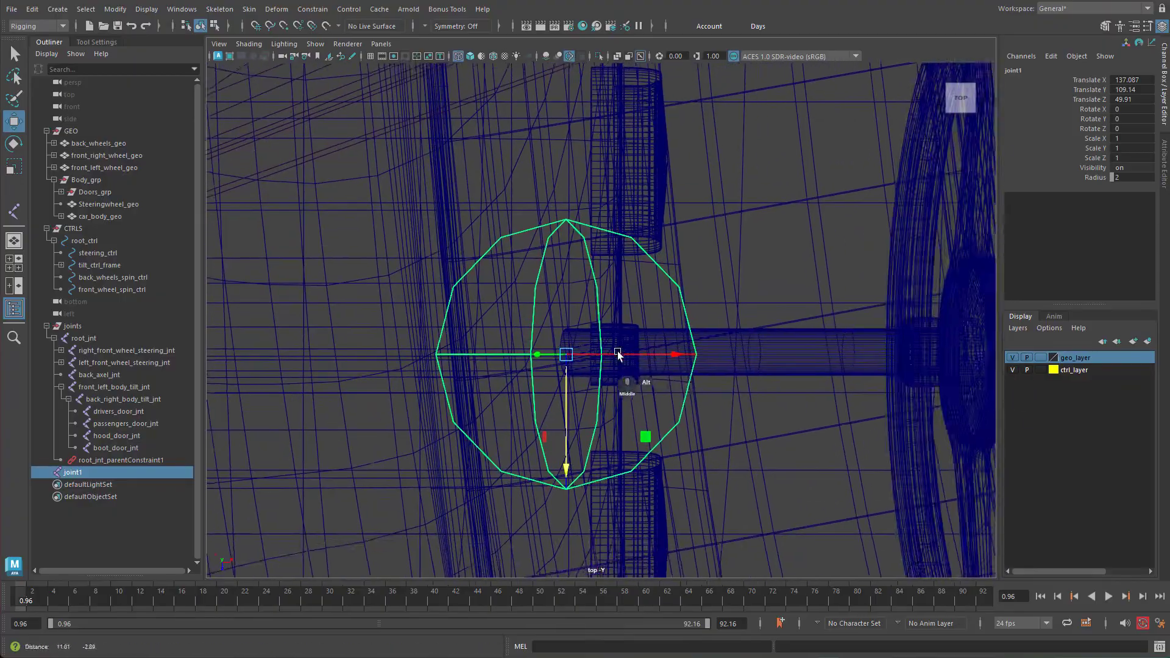
right_click_drag(620, 356, 975, 366, "alt")
right_click_drag(664, 387, 1022, 387, "alt")
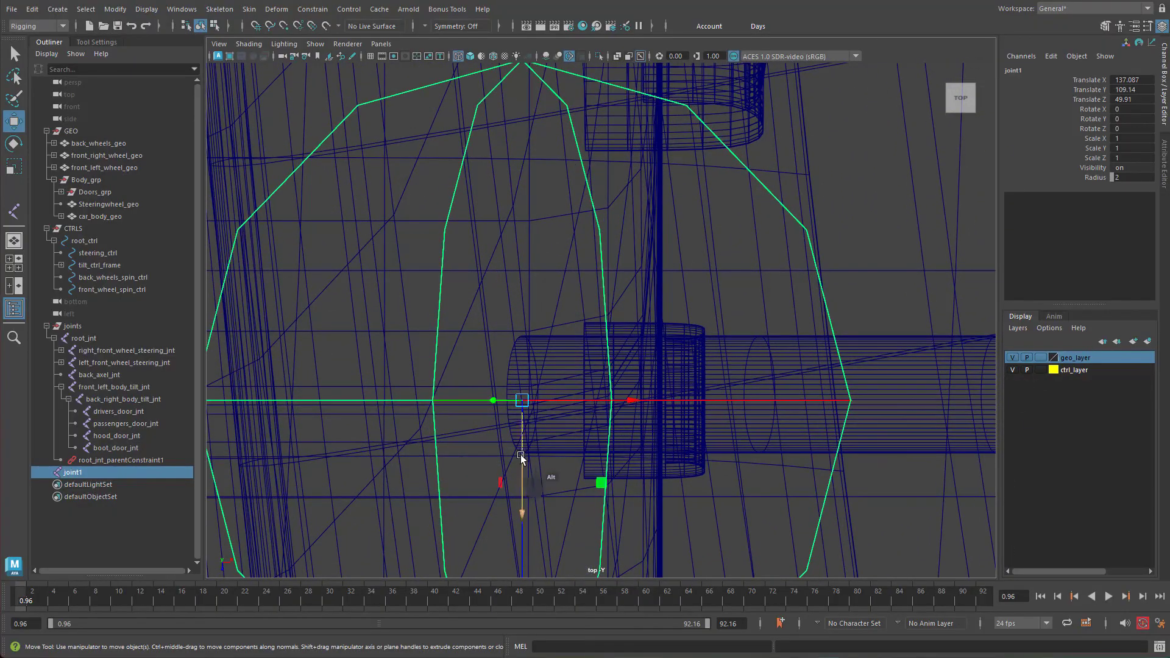
left_click_drag(521, 455, 524, 452)
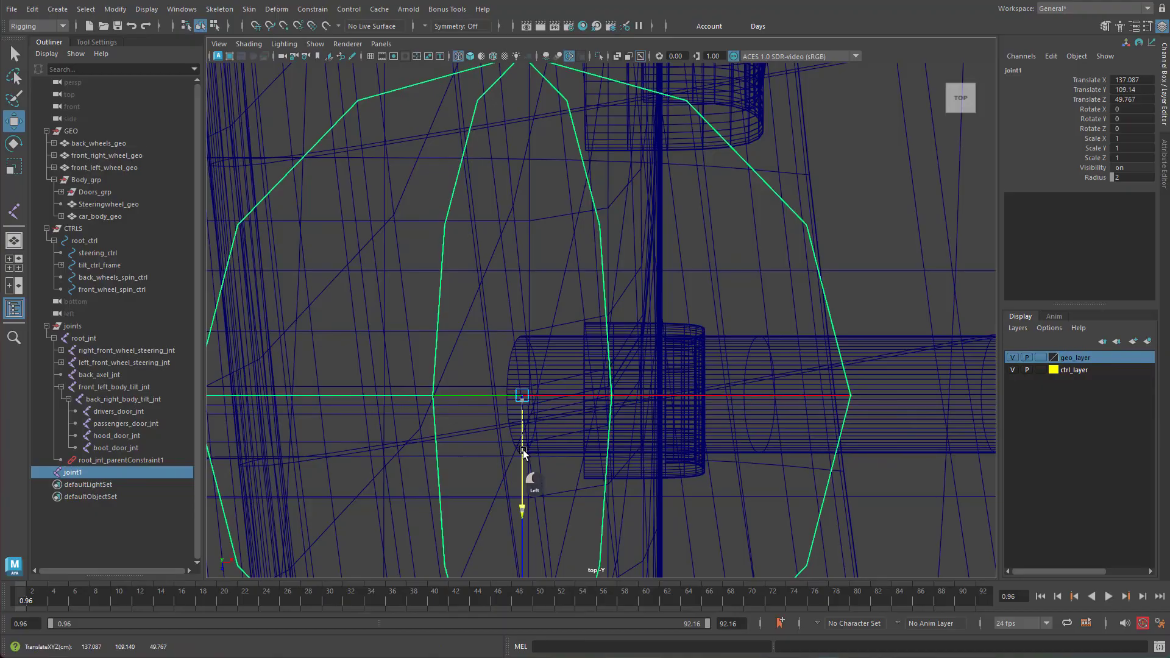
right_click_drag(872, 397, 586, 430, "alt")
right_click_drag(701, 420, 317, 432, "alt")
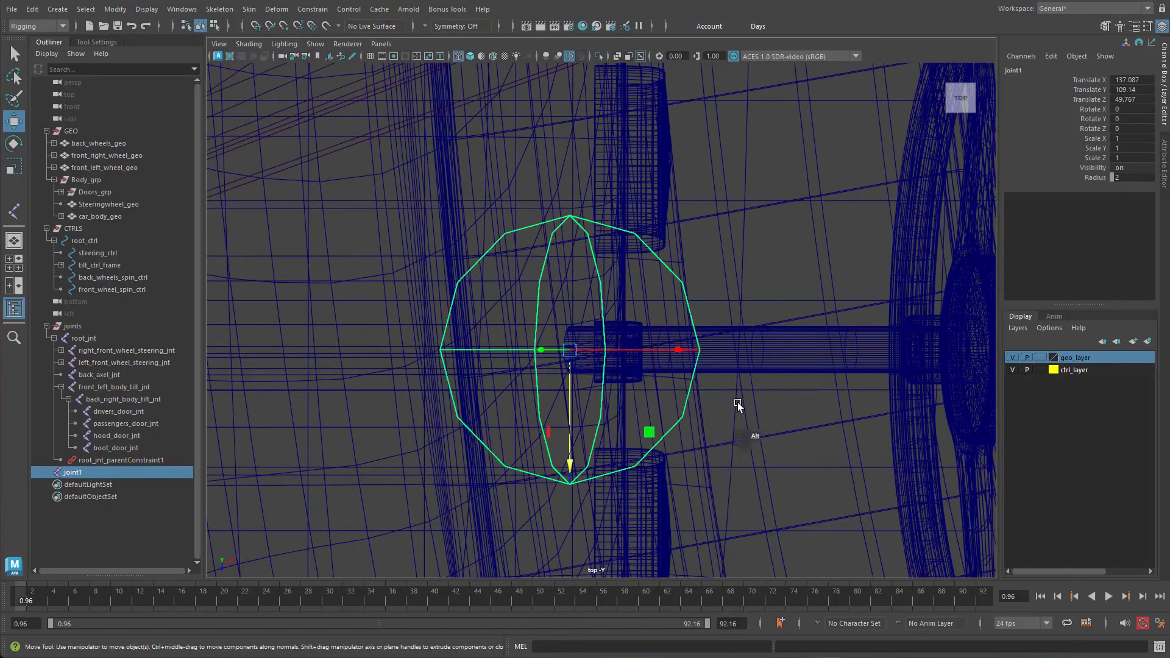
key("space")
left_click_drag(753, 396, 732, 352)
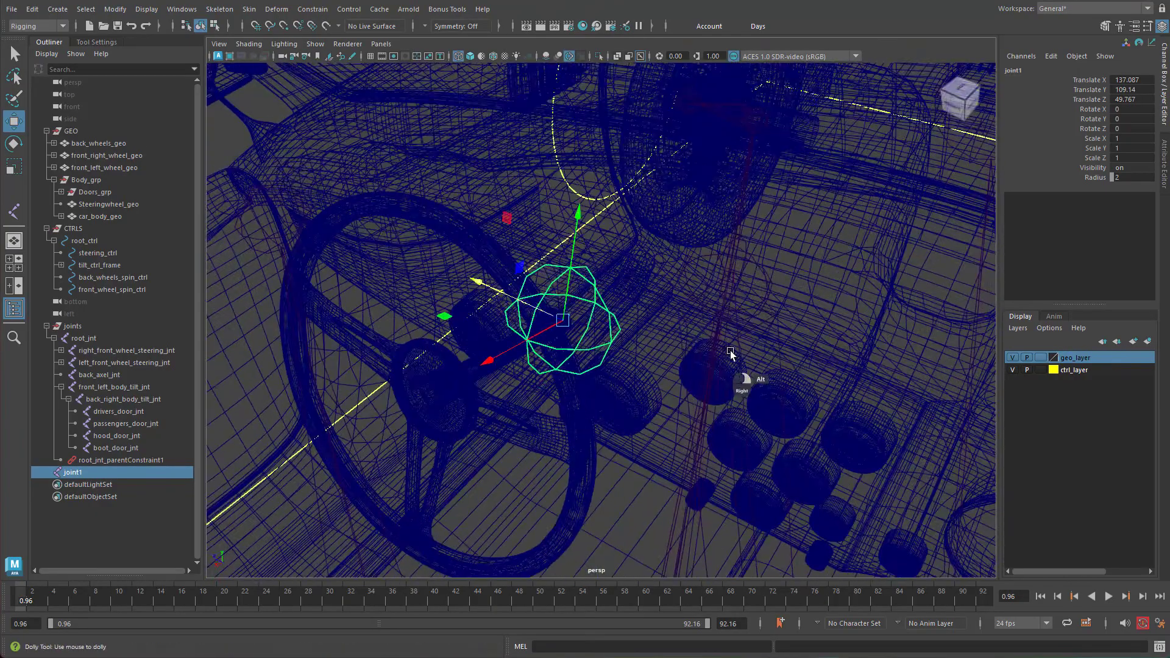
left_click_drag(530, 331, 806, 310, "alt")
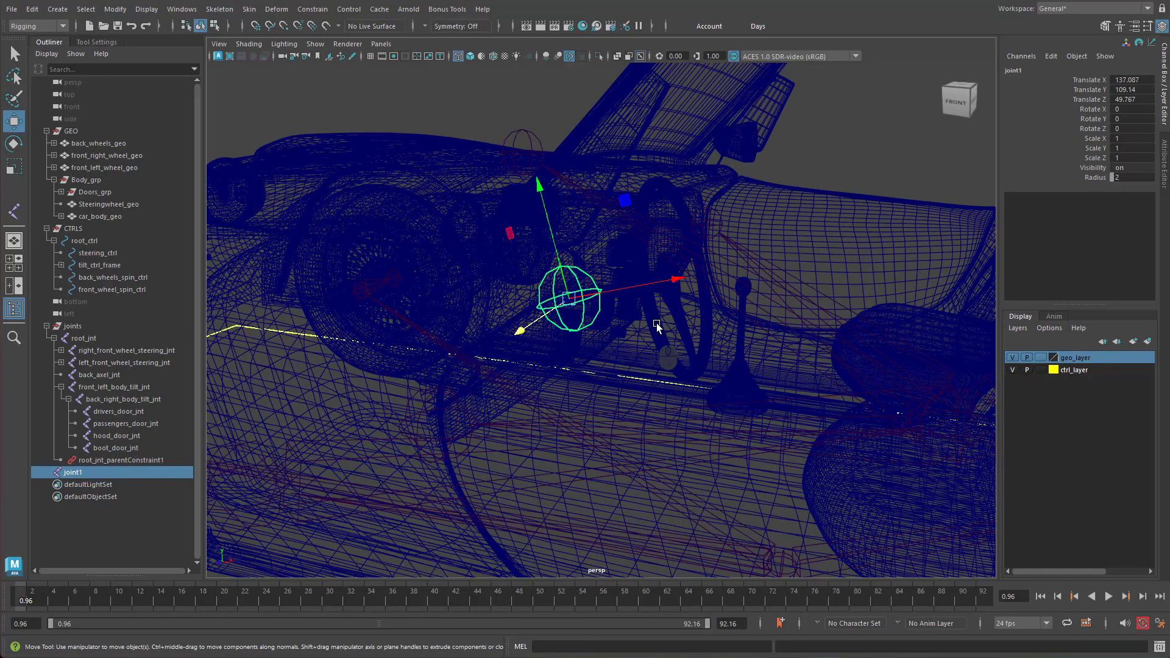
left_click(705, 273, "shift")
key("space")
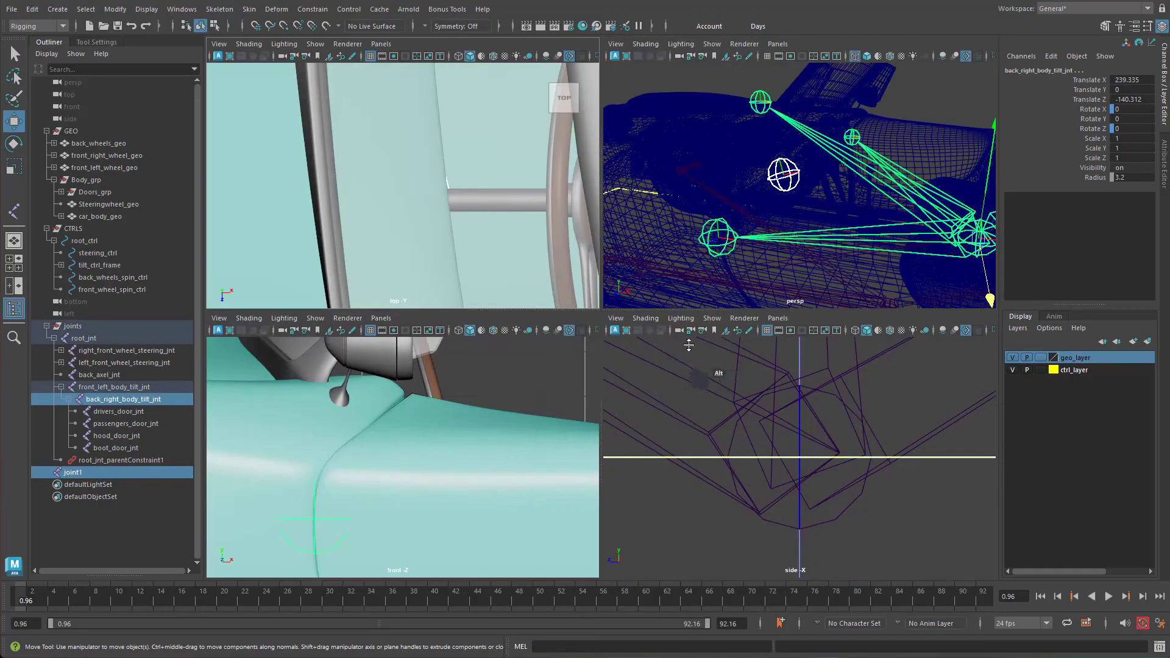
key("space")
right_click_drag(710, 345, 756, 341, "alt")
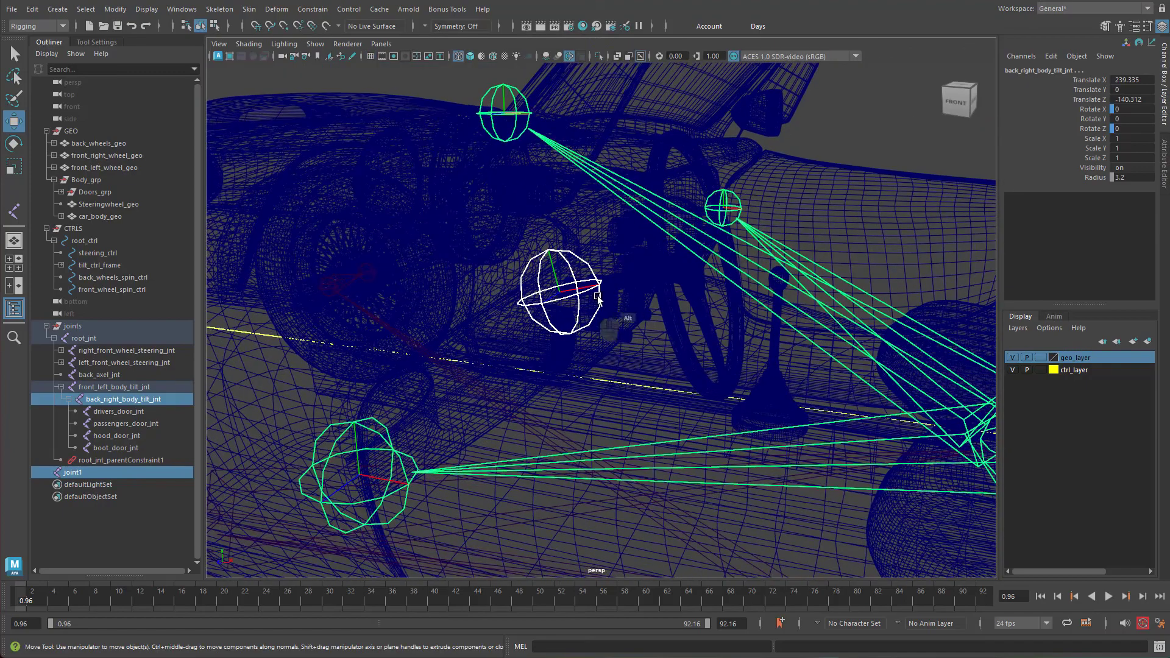
left_click(854, 132)
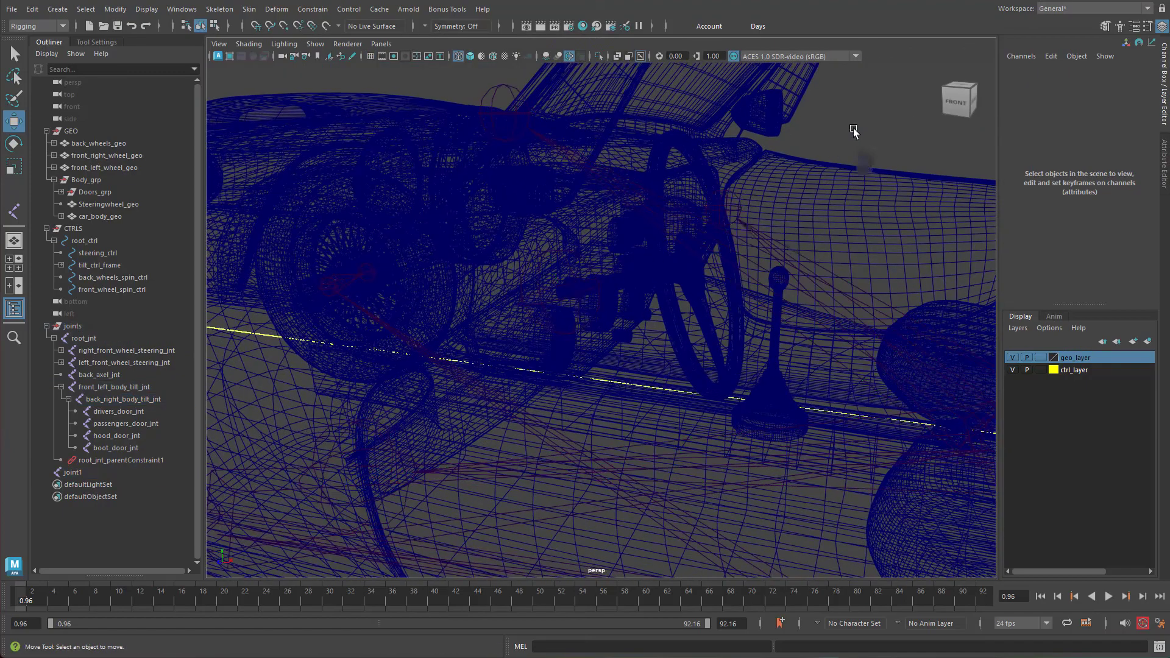
Step: Parent-constrain Steeringwheel_geo to joint1 with the joint as the driving object, in the shaded perspective view
left_click(573, 297)
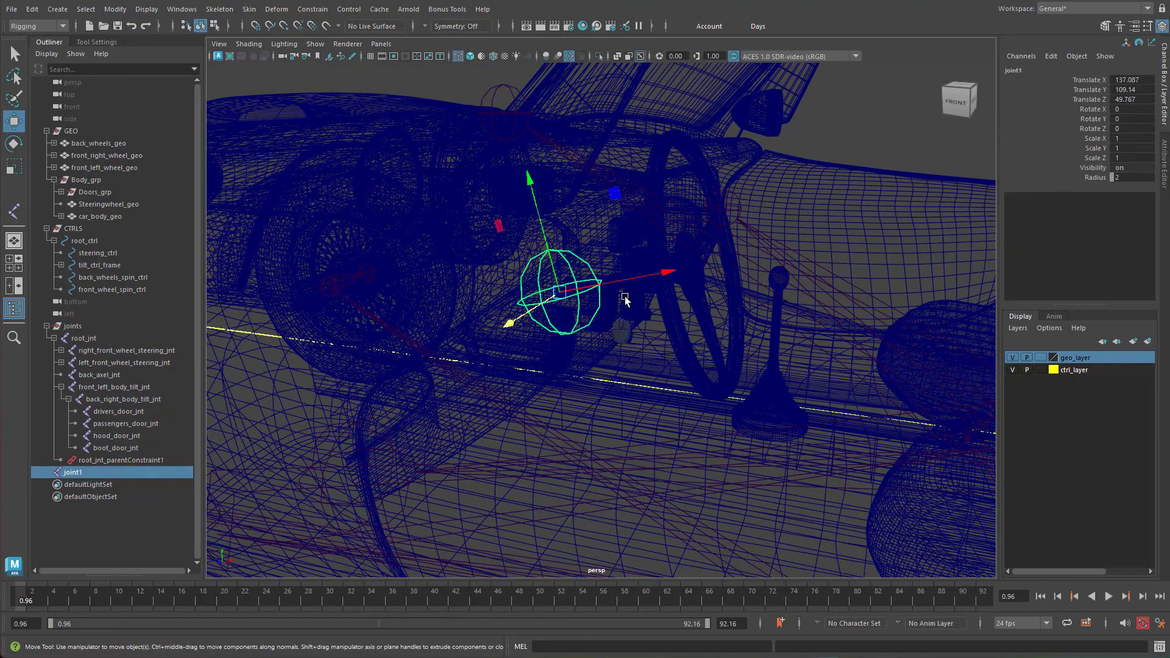
left_click(667, 299, "shift")
left_click(667, 299, "shift")
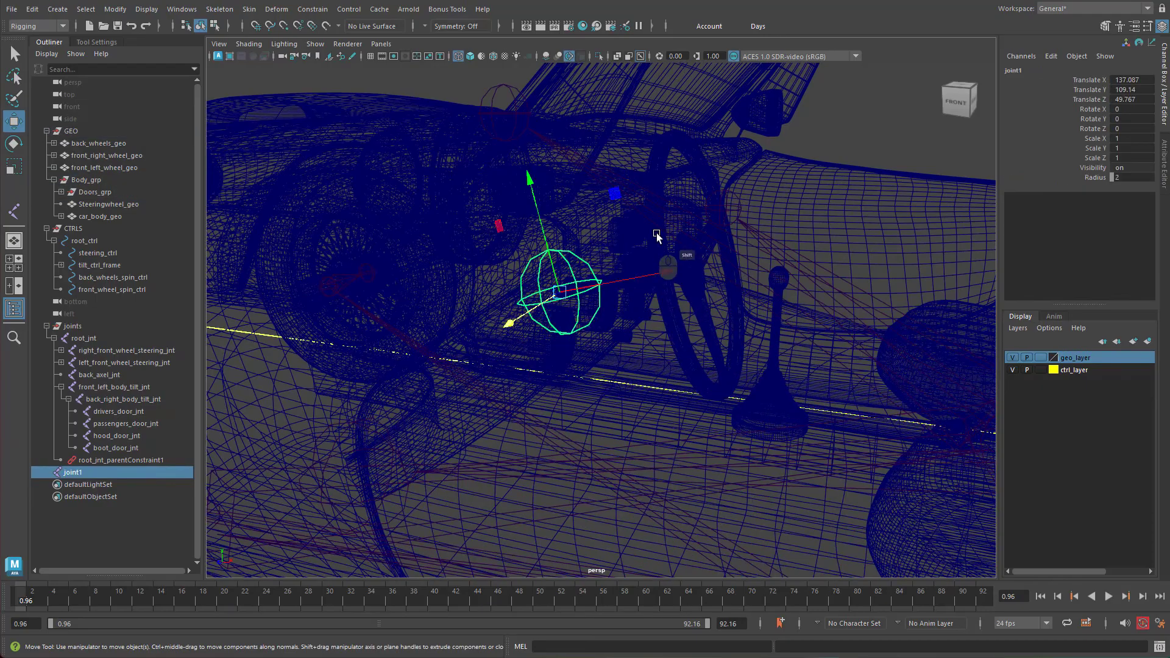
key("5")
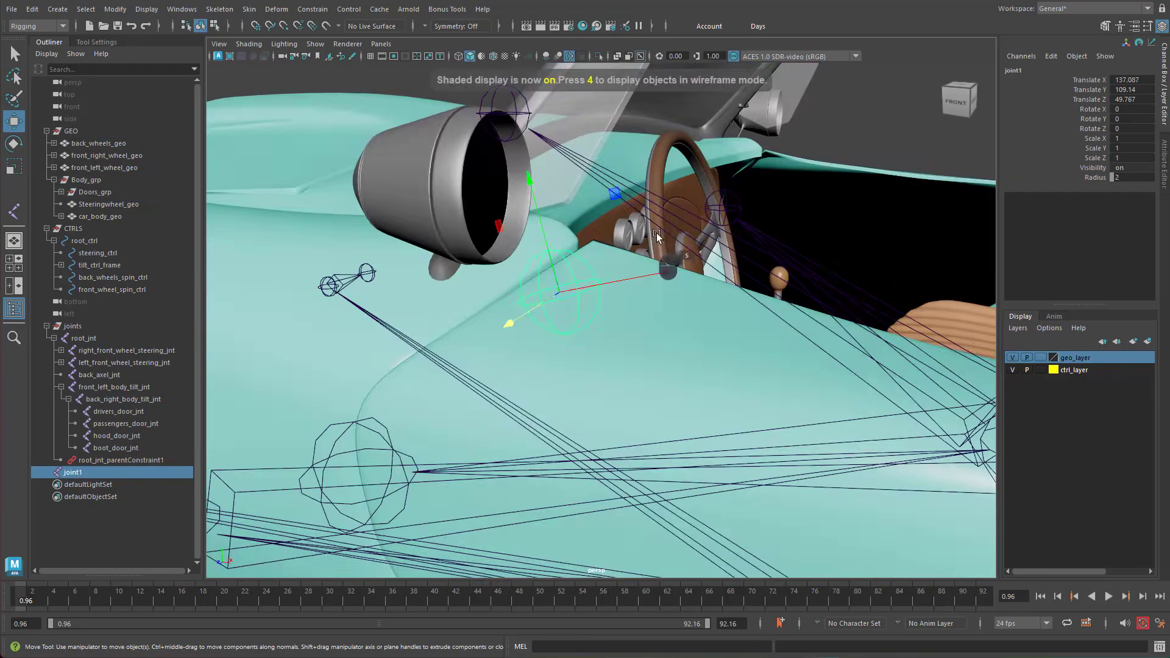
left_click_drag(688, 285, 682, 350, "alt")
left_click(702, 302)
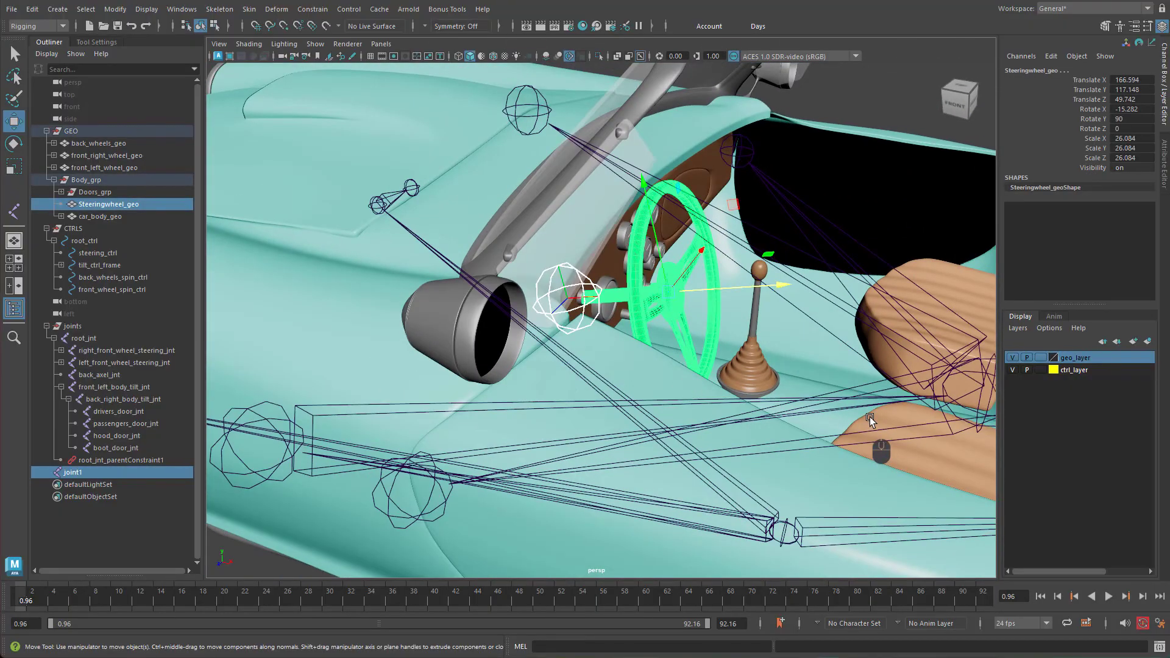
left_click(321, 11)
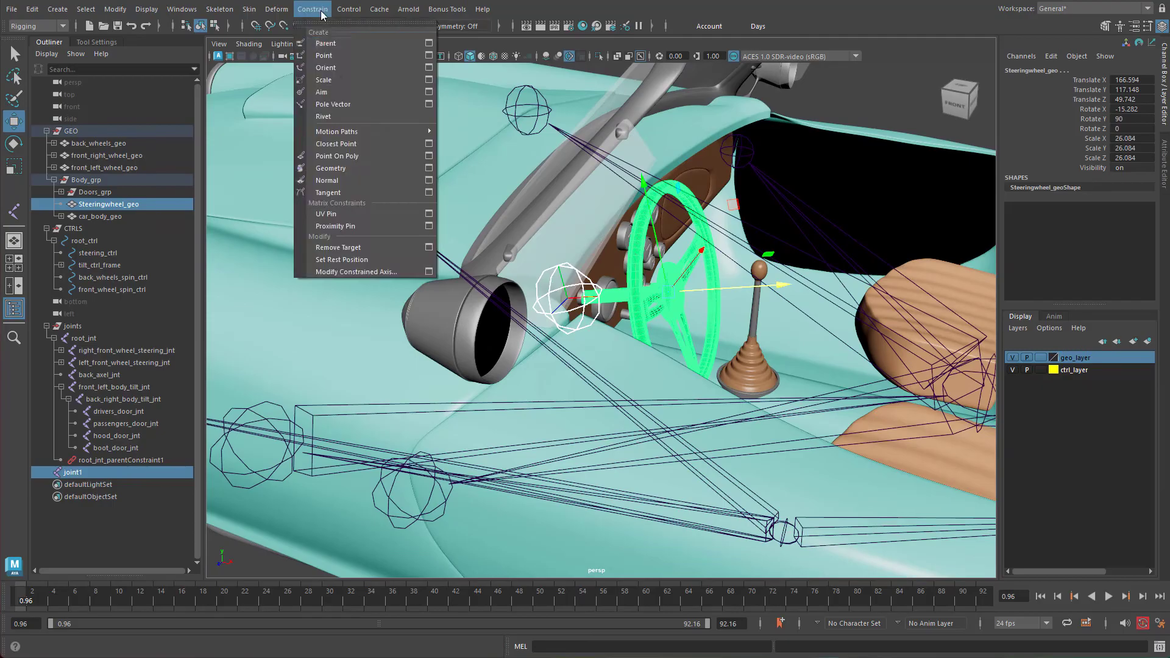
left_click(338, 46)
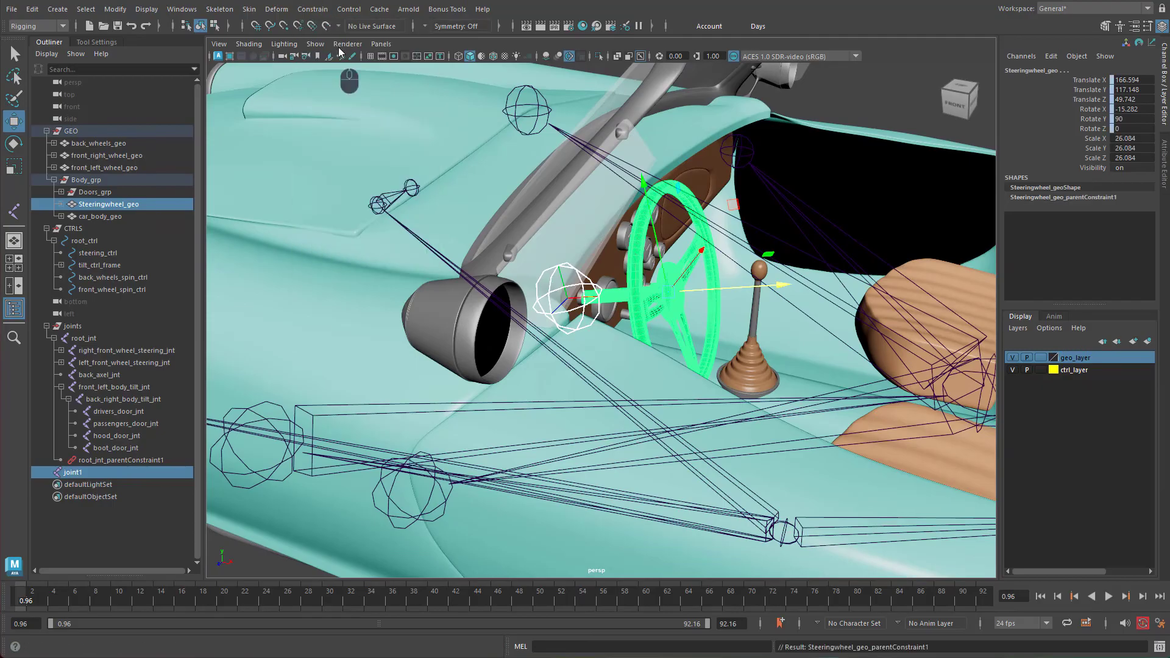
Step: Test the steering wheel constraint by rotating joint1 to about -28.5 in Rotate X, and undo the rotation
left_click(575, 310)
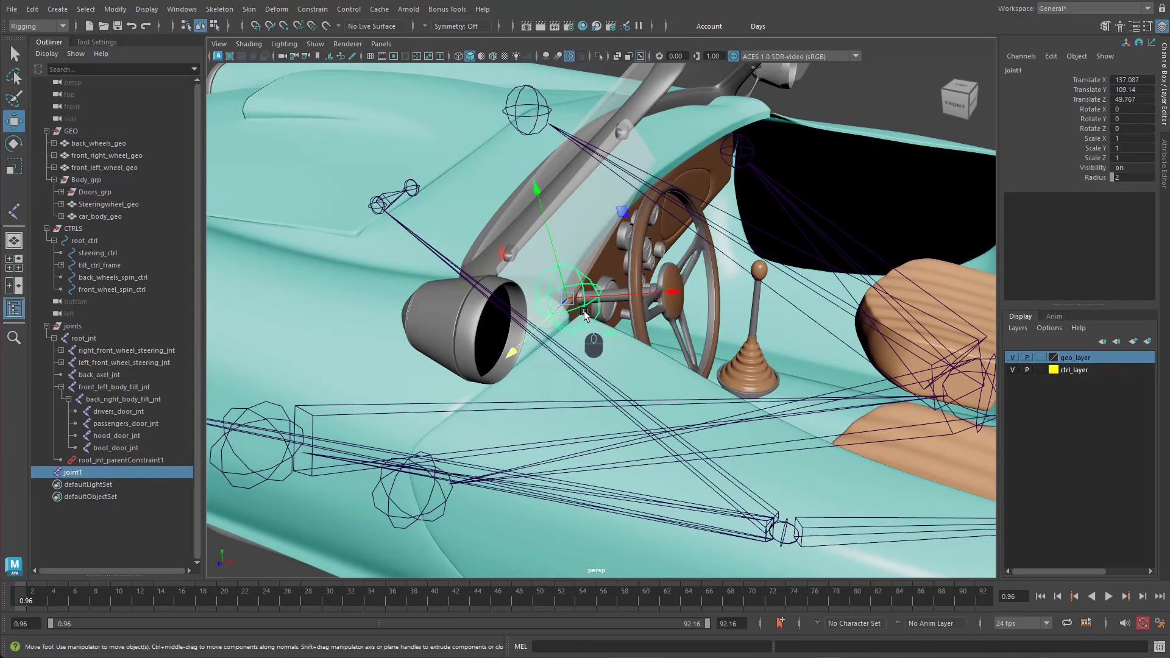
key("e")
left_click_drag(507, 323, 576, 266)
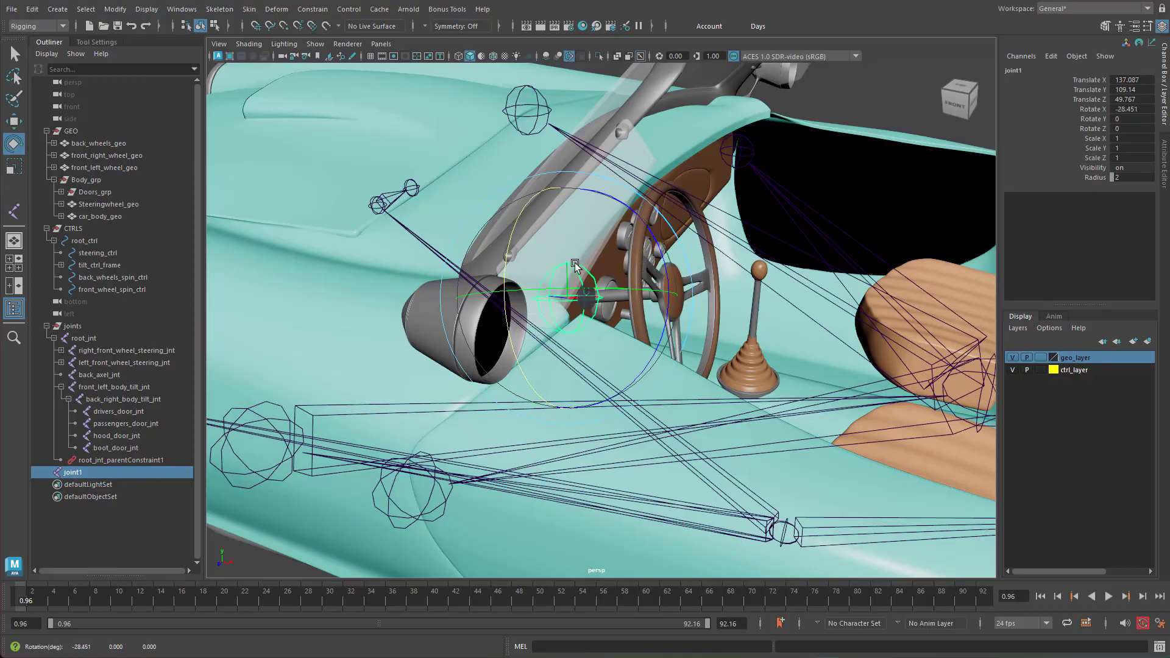
key("ctrl+z")
Step: Parent joint1 under back_right_body_tilt_jnt in the joint hierarchy
right_click_drag(783, 295, 570, 360, "alt")
left_click_drag(570, 360, 630, 381, "alt")
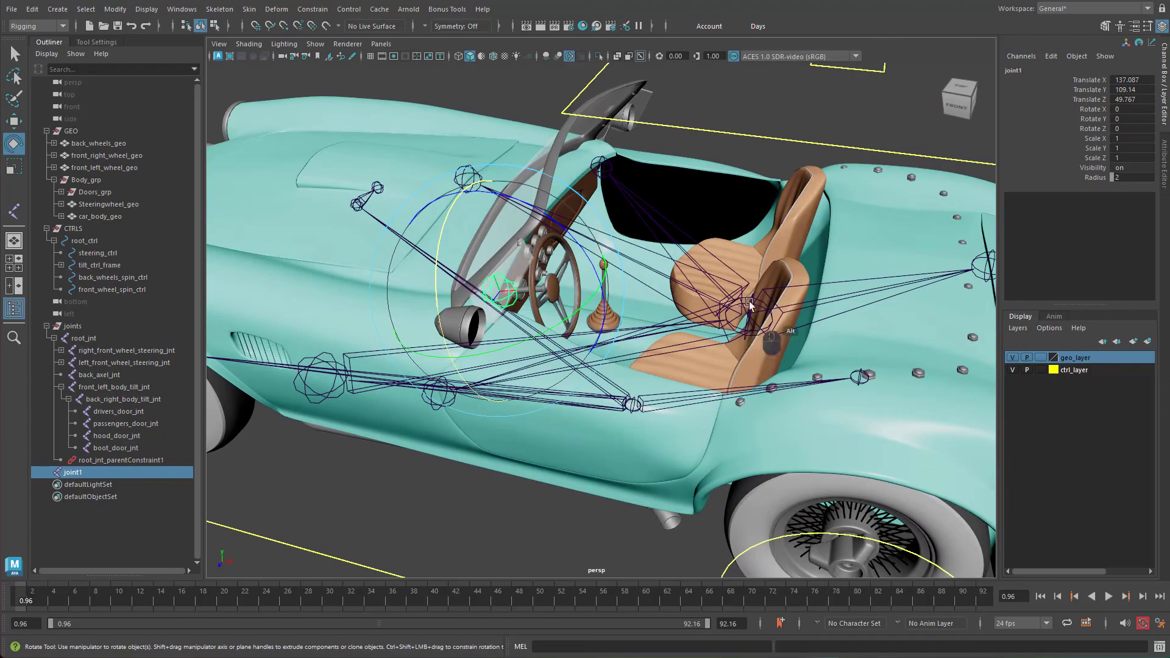
left_click(754, 336)
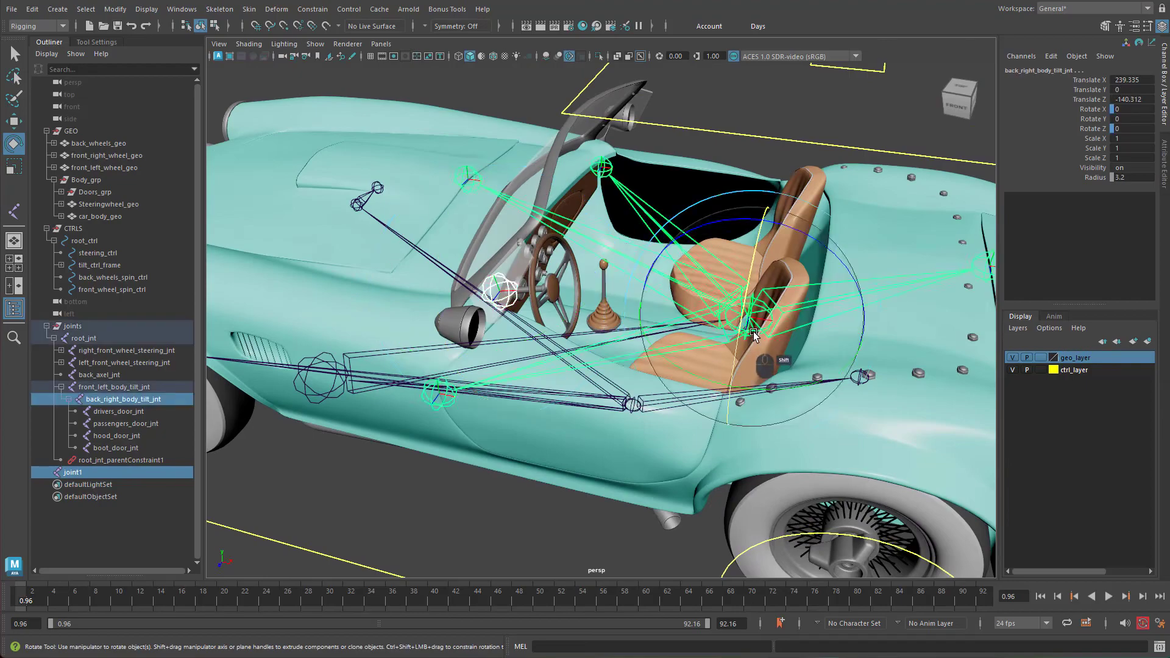
left_click_drag(802, 367, 649, 301, "alt")
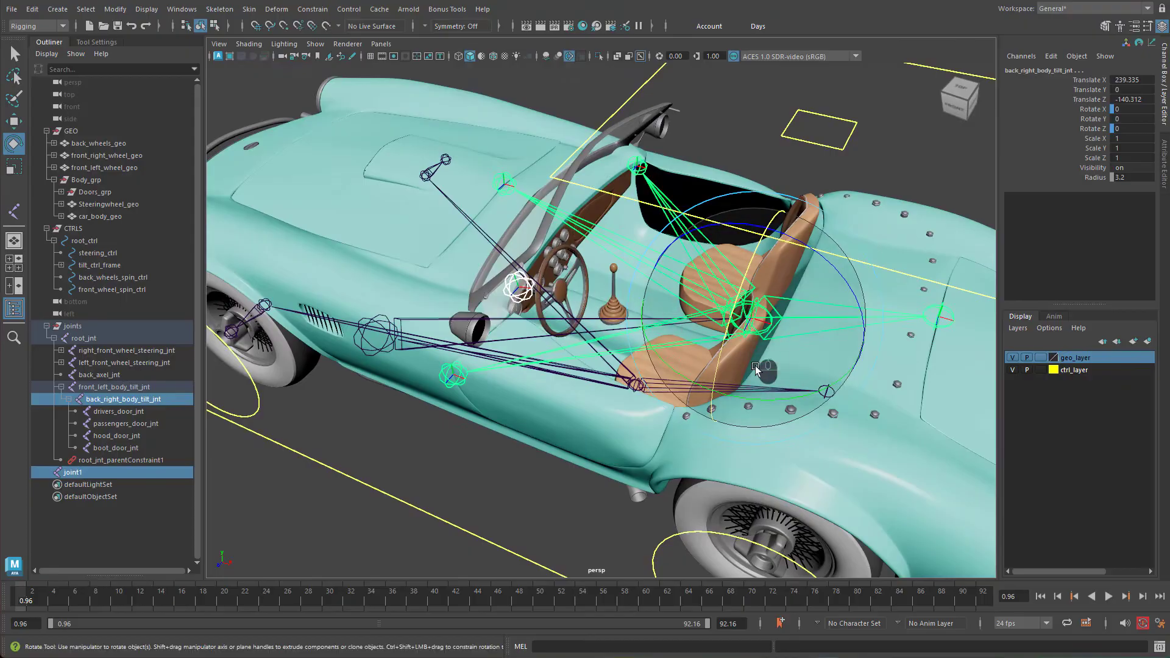
left_click_drag(757, 367, 769, 373, "alt")
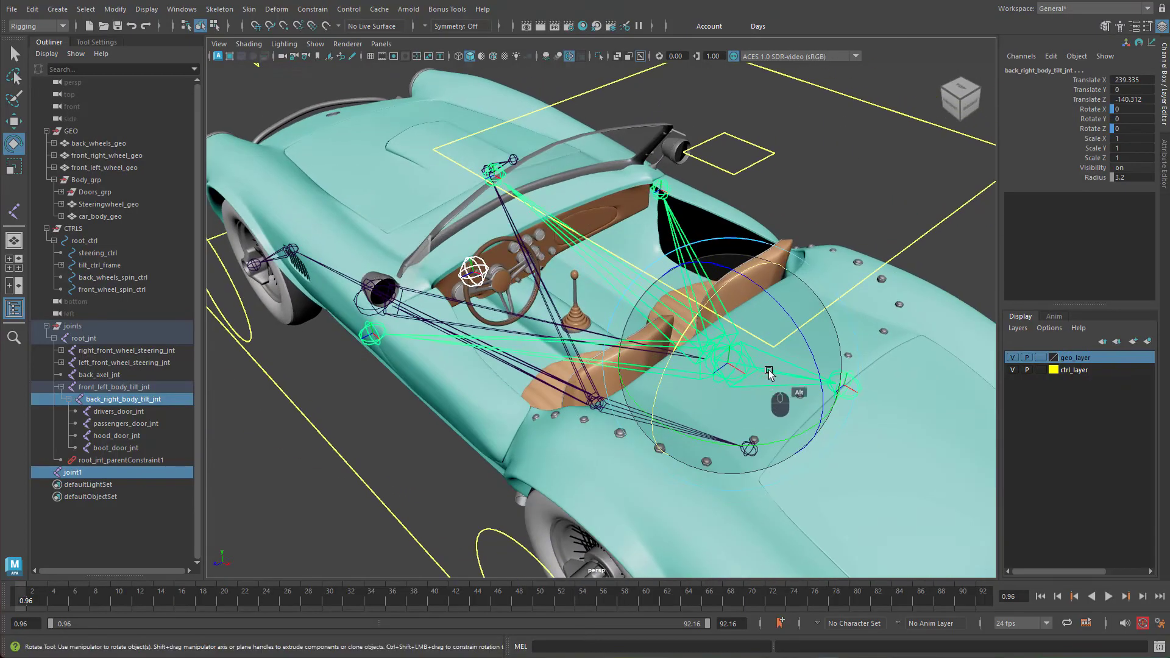
key("p")
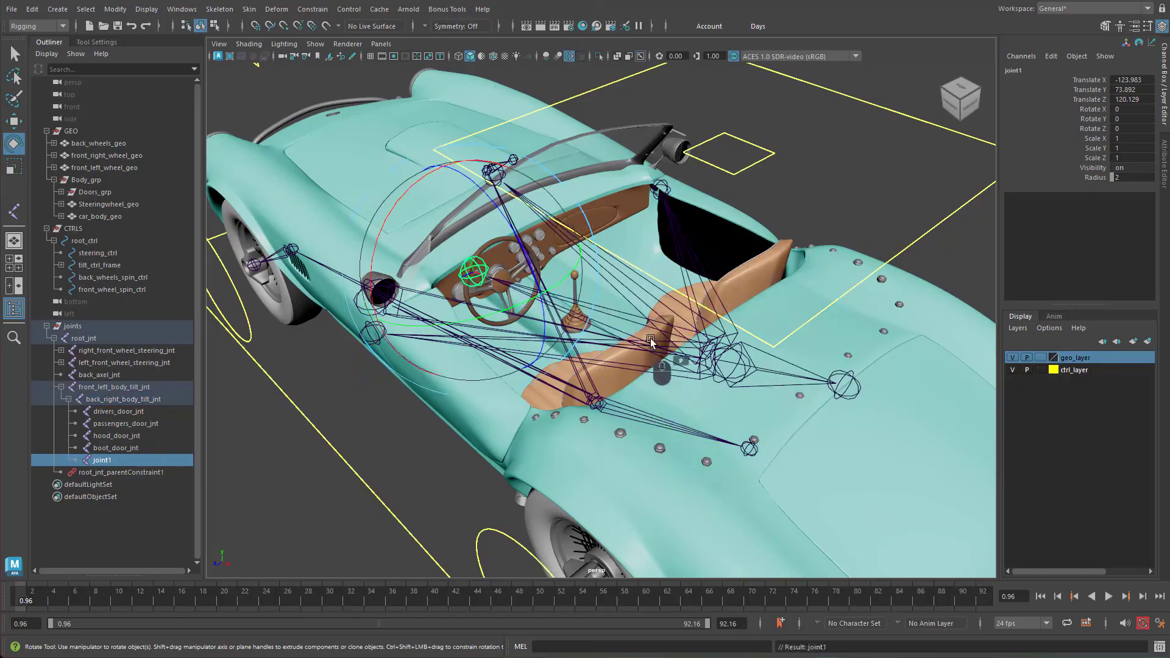
Step: Test the body tilt by moving tilt_ctrl to about 27.4 in Translate X and -15.2 in Translate Z, and undo the move
left_click_drag(659, 340, 634, 319, "alt")
right_click_drag(634, 319, 426, 346, "alt")
left_click_drag(427, 346, 616, 268, "alt")
left_click(720, 171)
key("w")
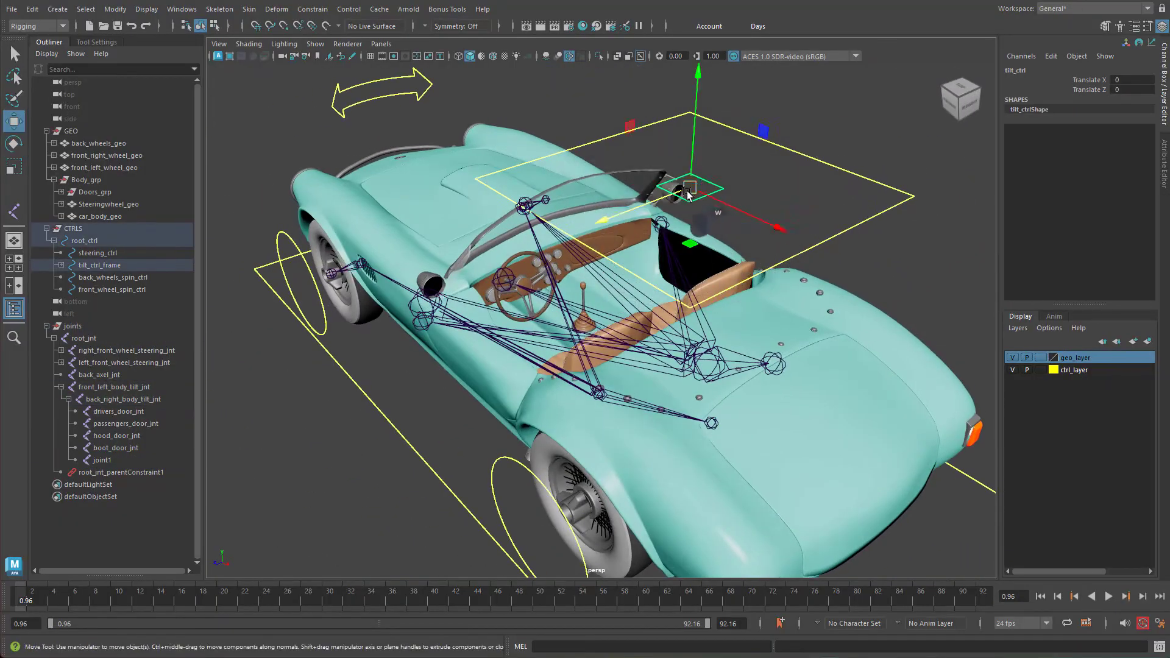
left_click_drag(688, 193, 718, 276)
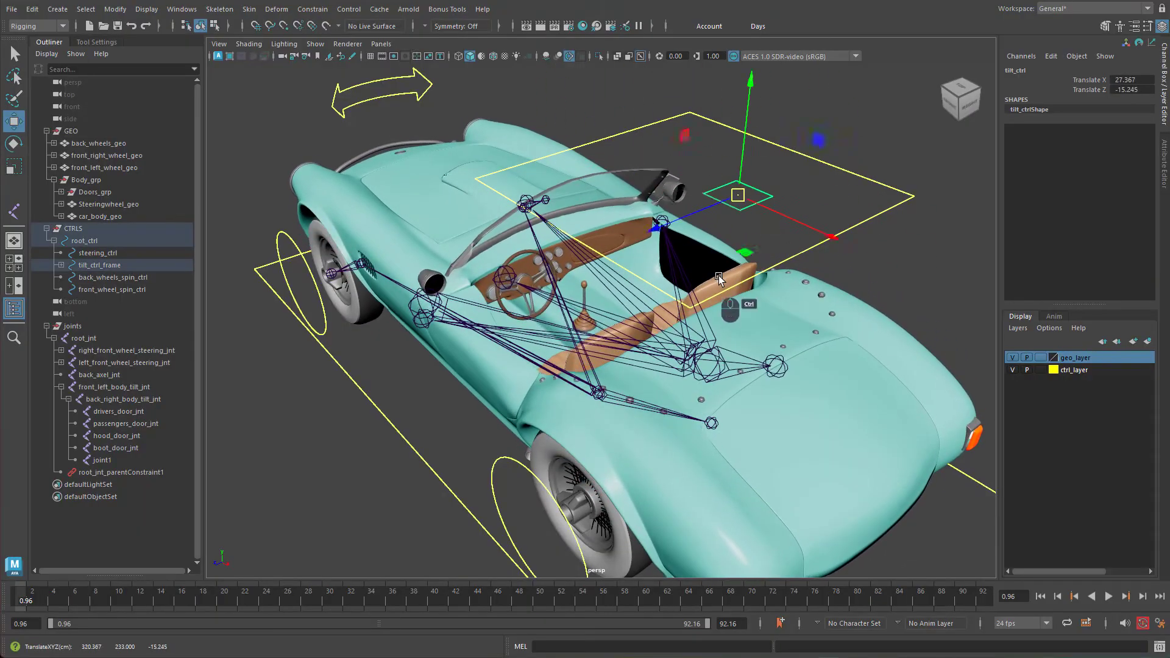
key("ctrl+z")
Step: Test the front wheel steering by rotating steering_ctrl to about -23.2 in Rotate Y, and reset Rotate Y to 0
left_click_drag(646, 313, 503, 159, "alt")
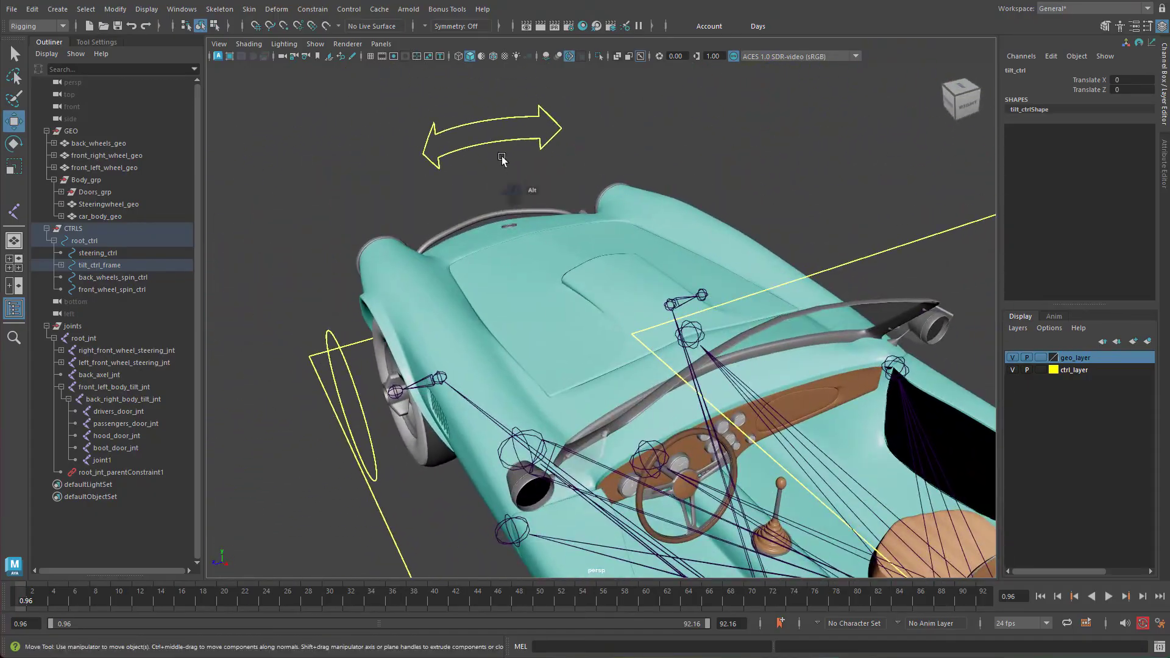
left_click(502, 158)
left_click(500, 142)
key("e")
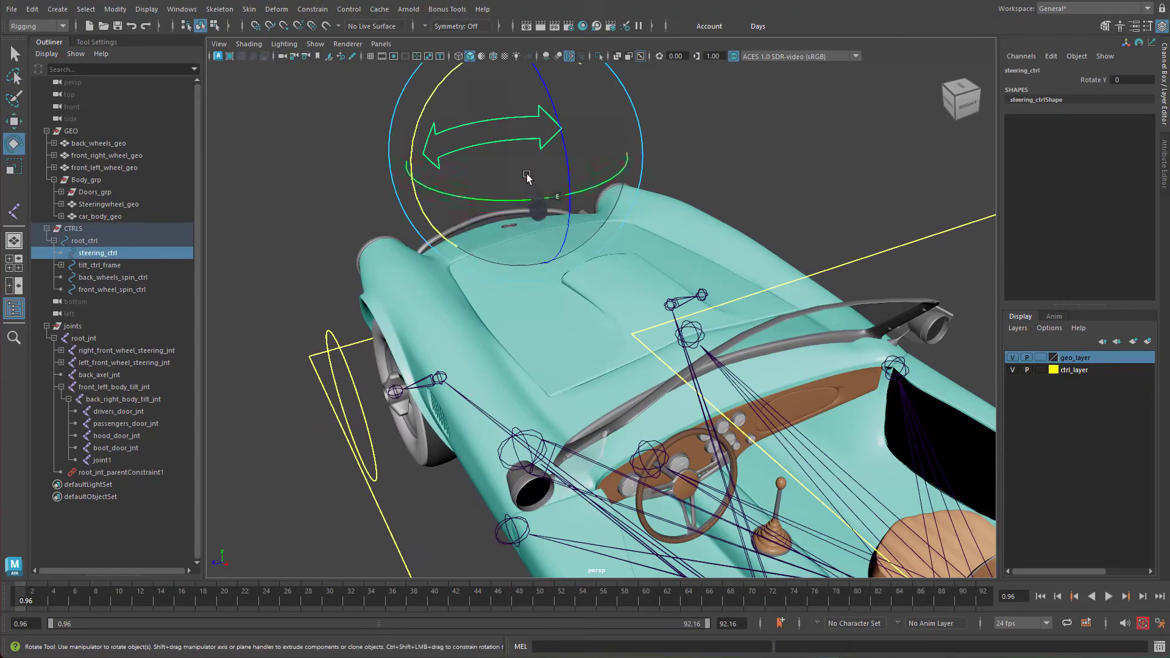
left_click_drag(531, 205, 478, 210)
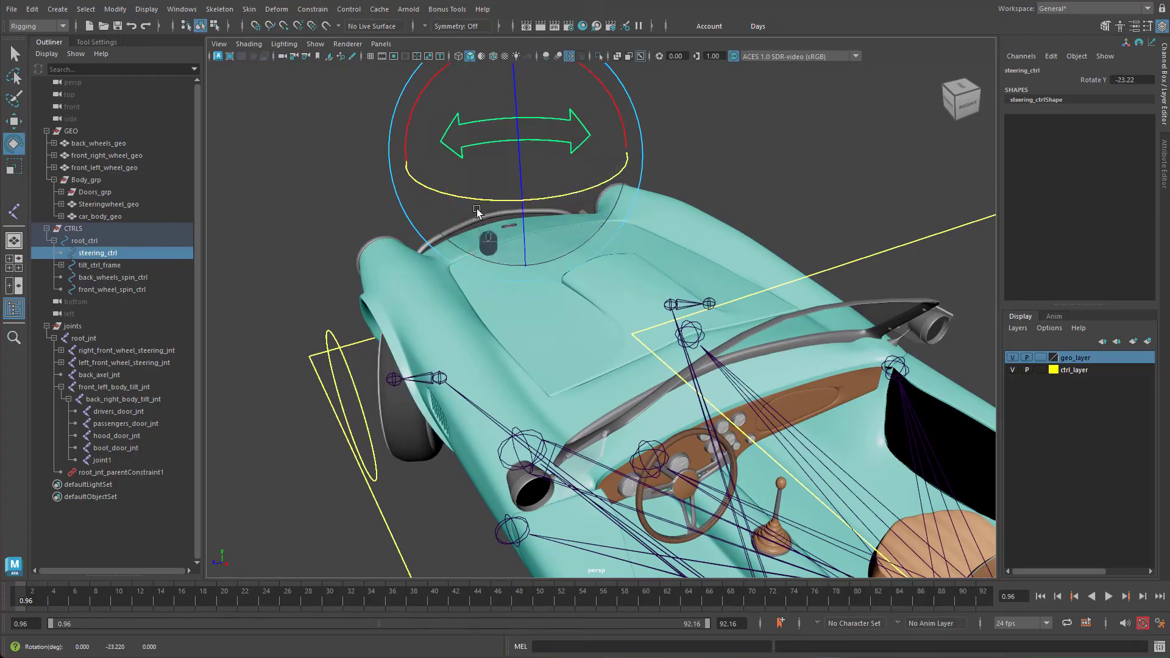
left_click(1144, 80)
type("0")
key("Return")
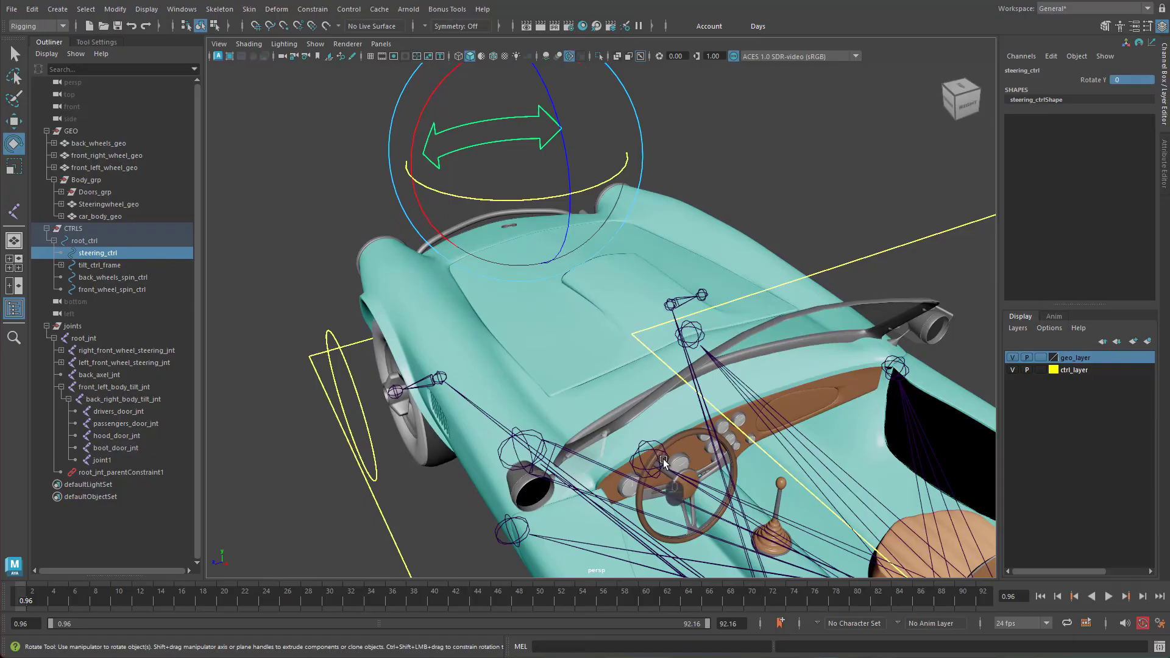
Step: Try turning the steering wheel by rotating joint1 about 31.4 degrees around its X axis, and undo the rotation
left_click(651, 448)
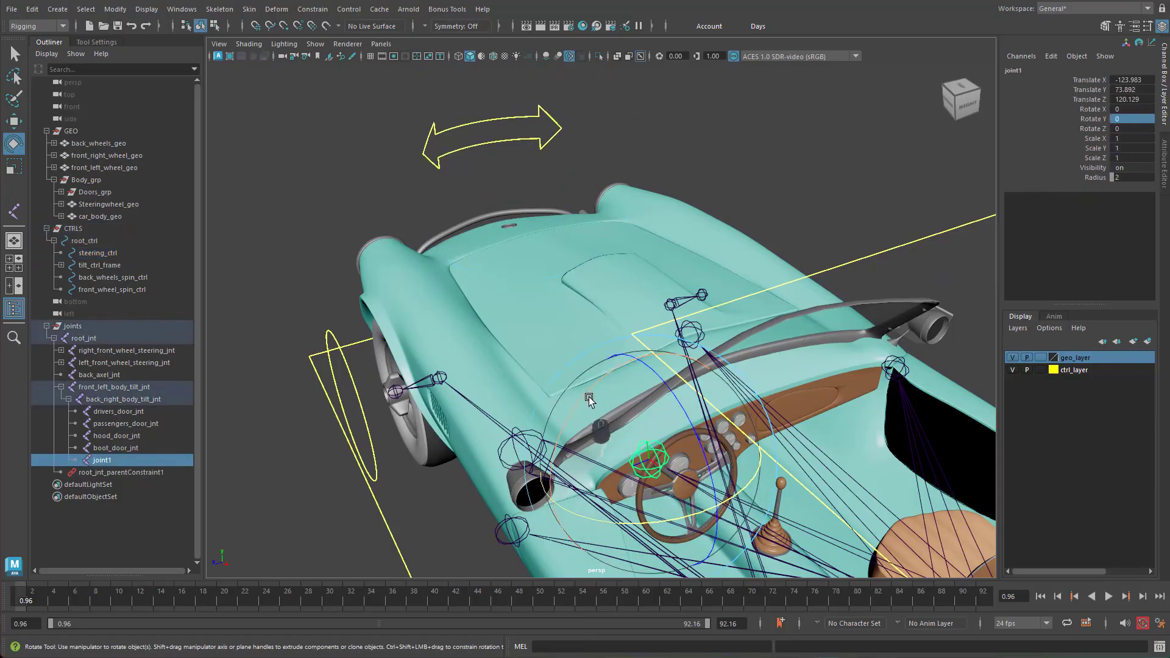
left_click_drag(587, 395, 593, 472)
key("ctrl+z")
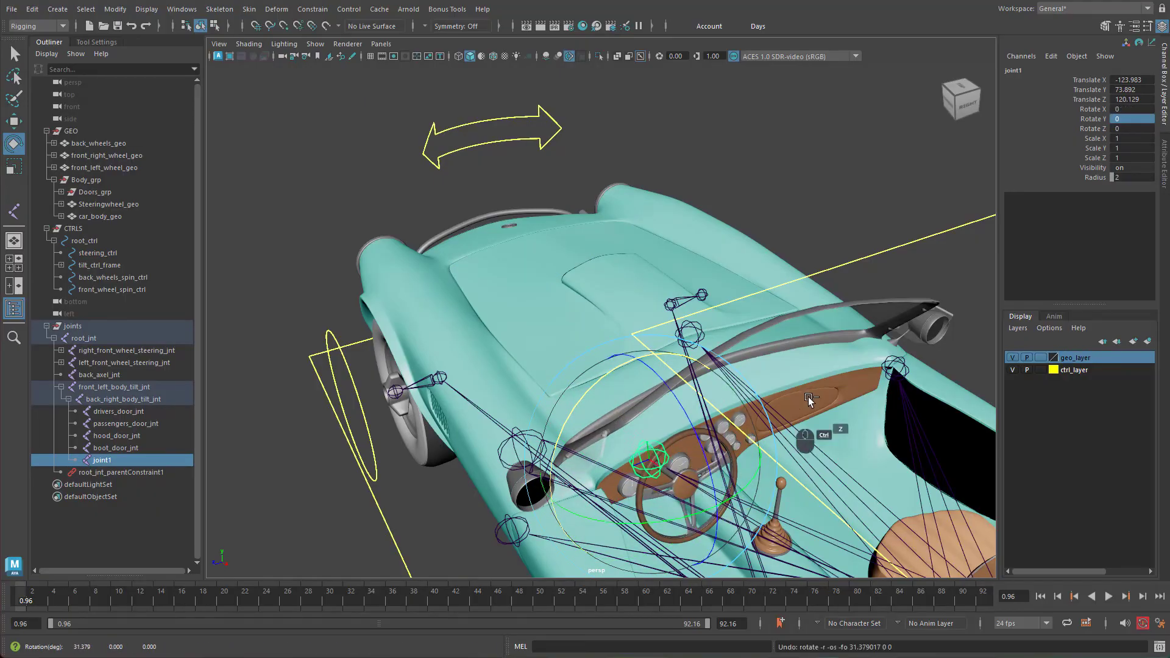
Step: Open Set Driven Key with joint1's Rotate X as the driven attribute, keeping the steering control in view
left_click(1096, 109)
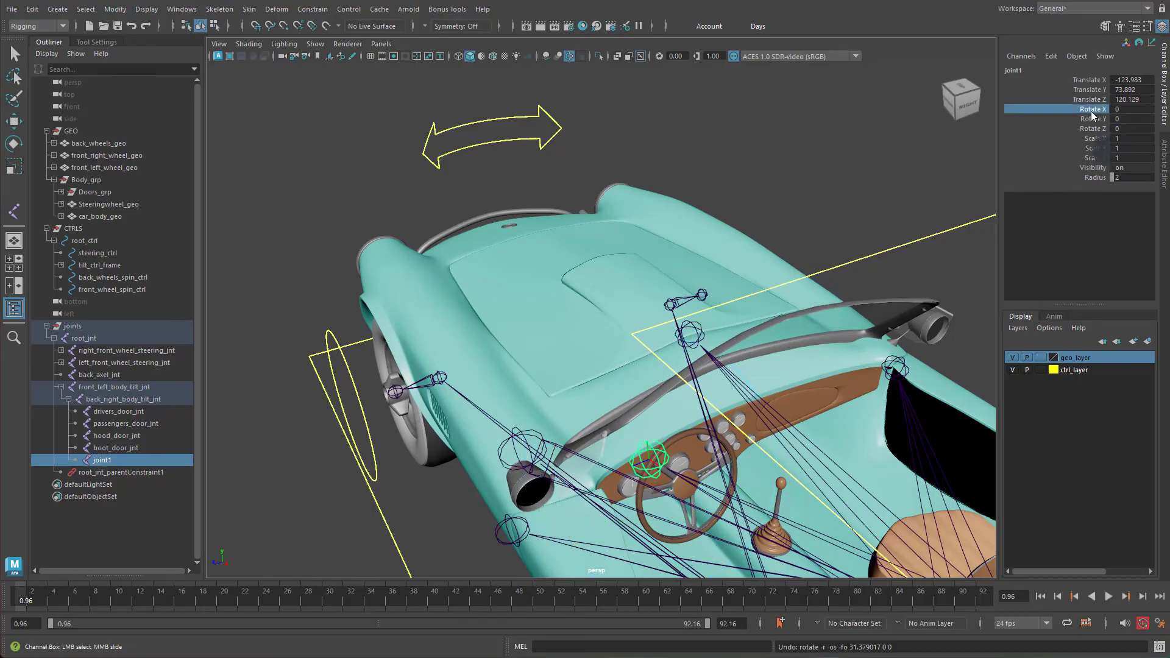
left_click(1054, 57)
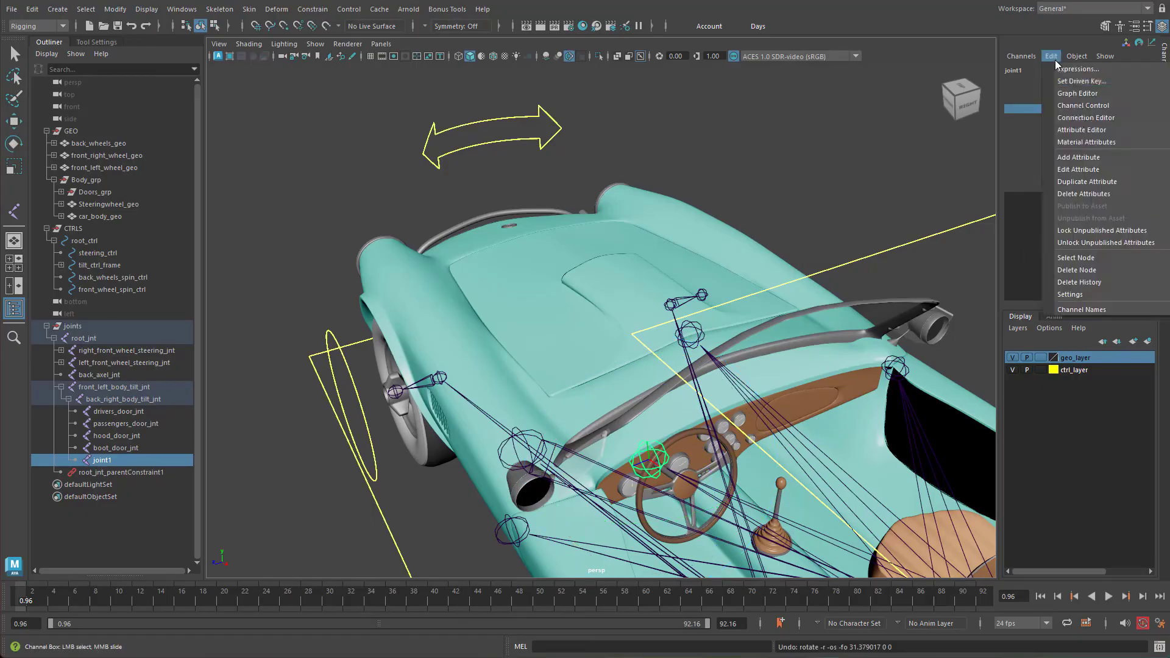
left_click(1073, 82)
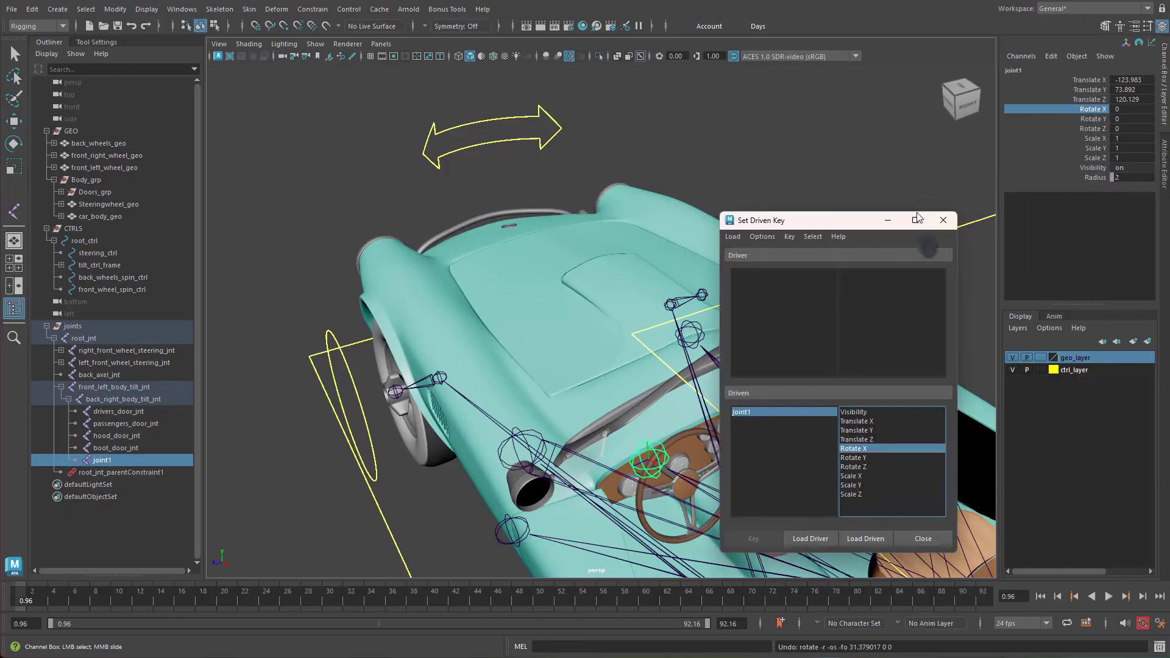
left_click_drag(845, 226, 885, 170)
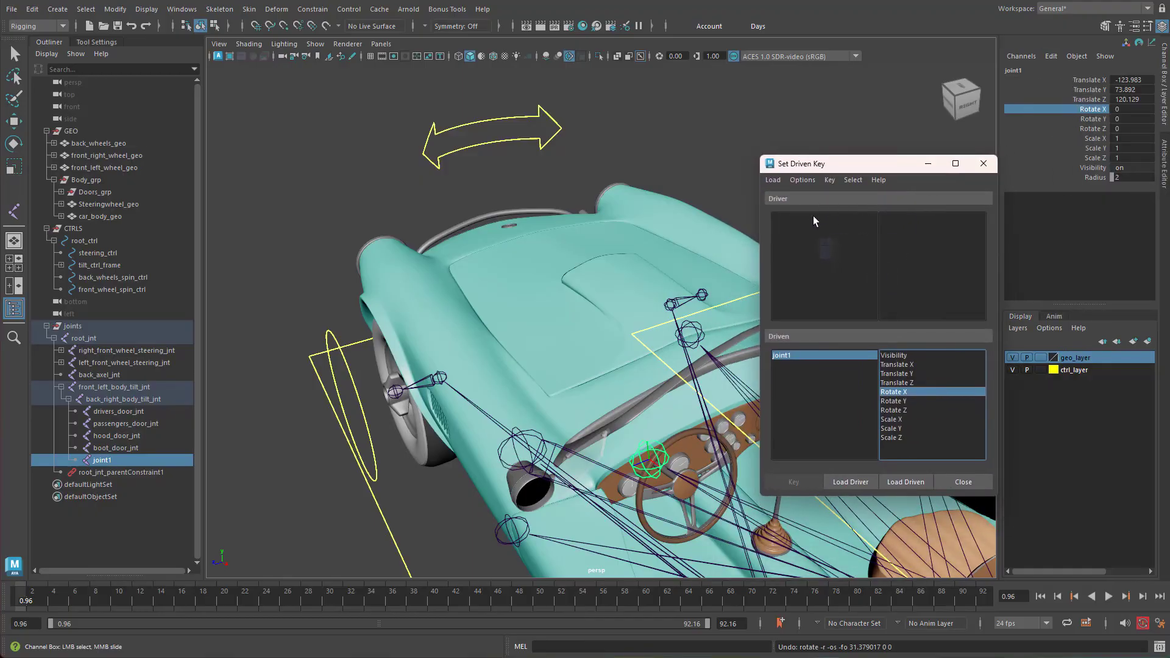
Step: Load steering_ctrl's Rotate Y as the driver and key joint1's Rotate X with both attributes at 0
left_click(528, 139)
key("e")
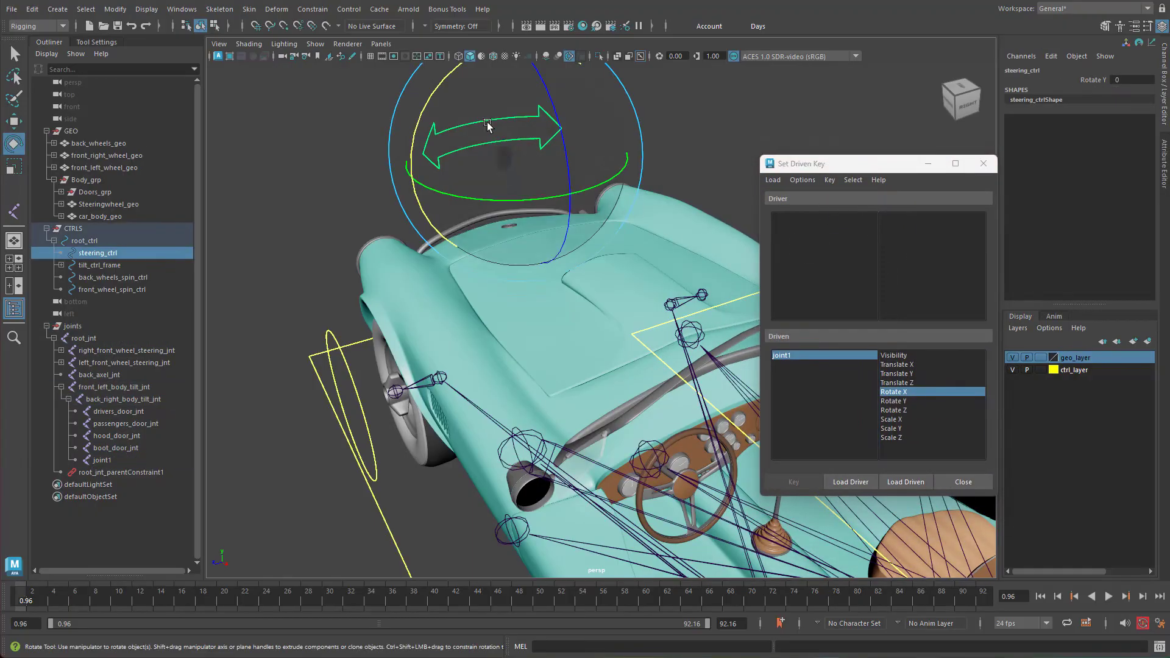
left_click(852, 482)
left_click(893, 219)
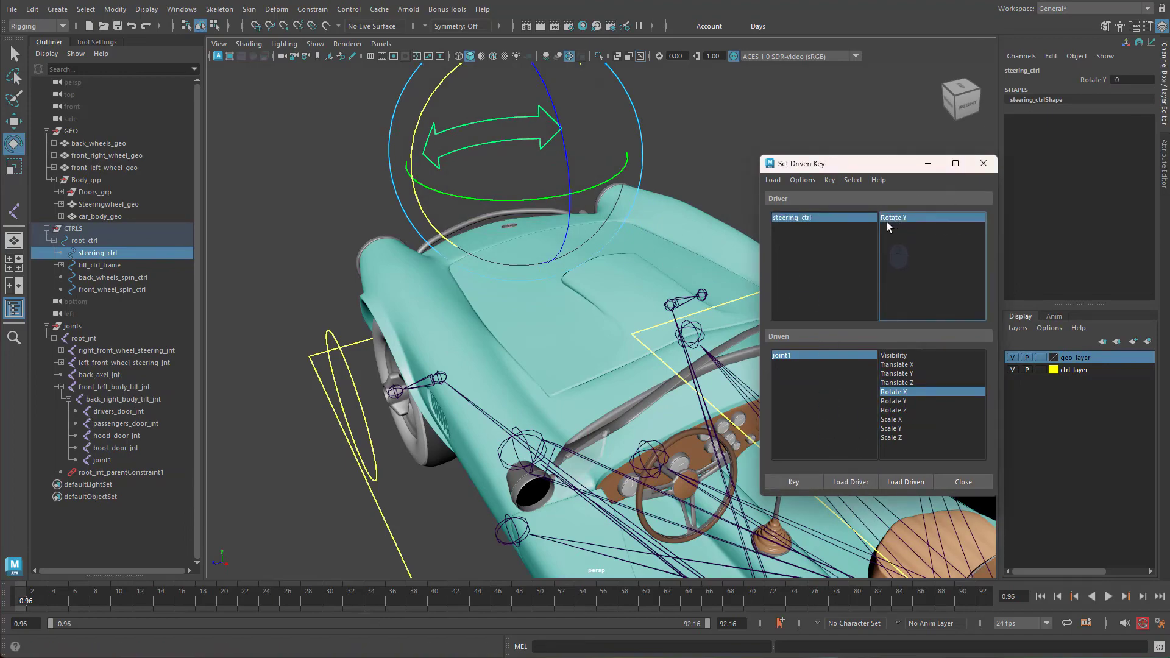
left_click_drag(897, 171, 882, 179)
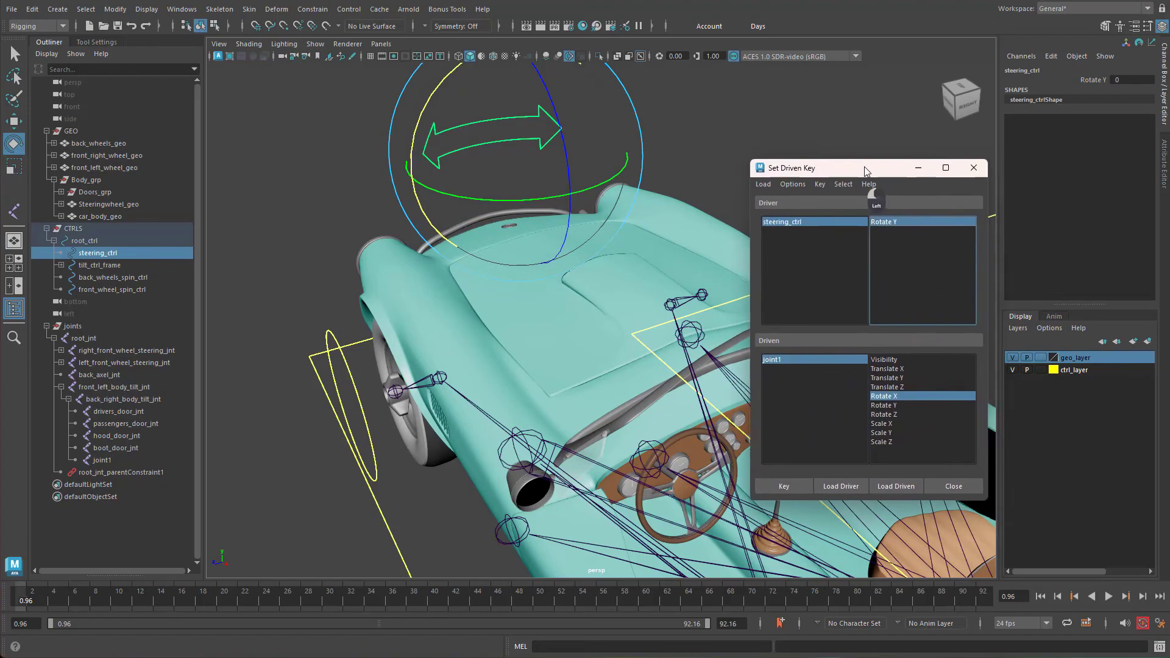
left_click(793, 492)
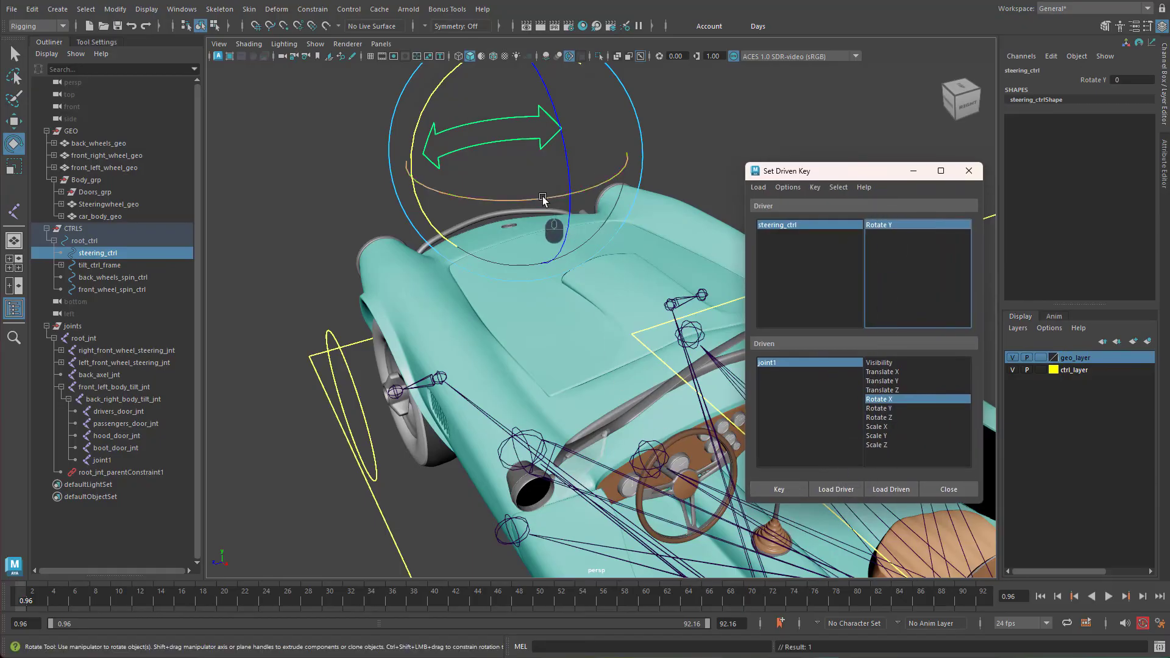
Step: Rotate steering_ctrl to 30 in Rotate Y, set joint1's Rotate X to 270, and key the driven relationship
left_click_drag(529, 200, 606, 181)
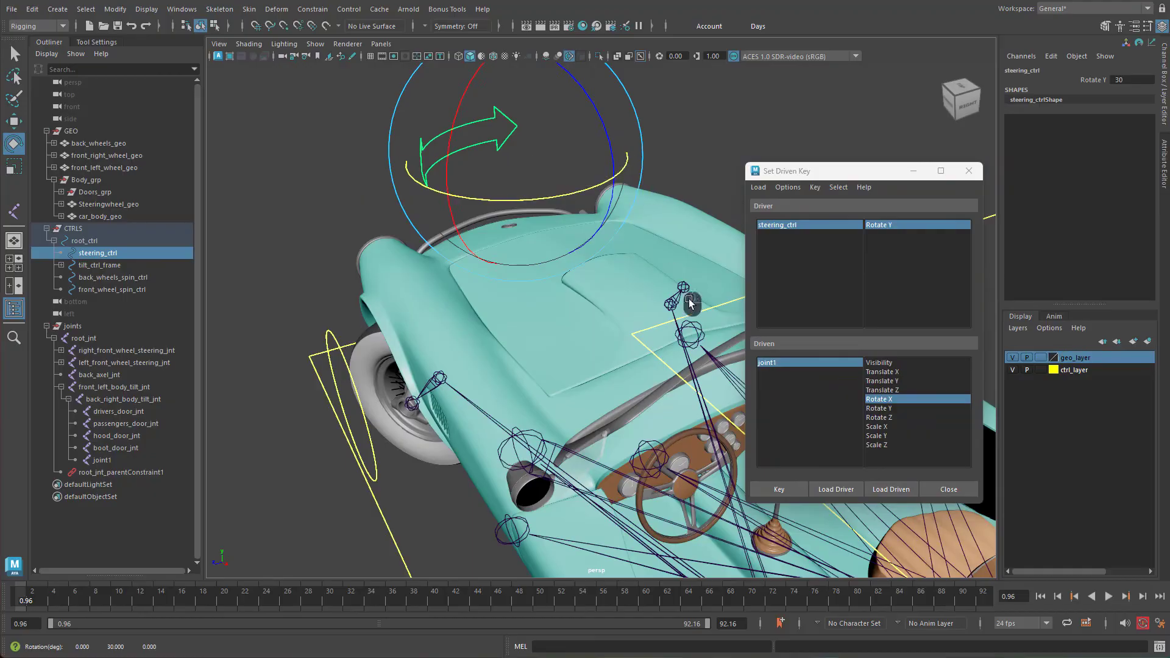
left_click(650, 447)
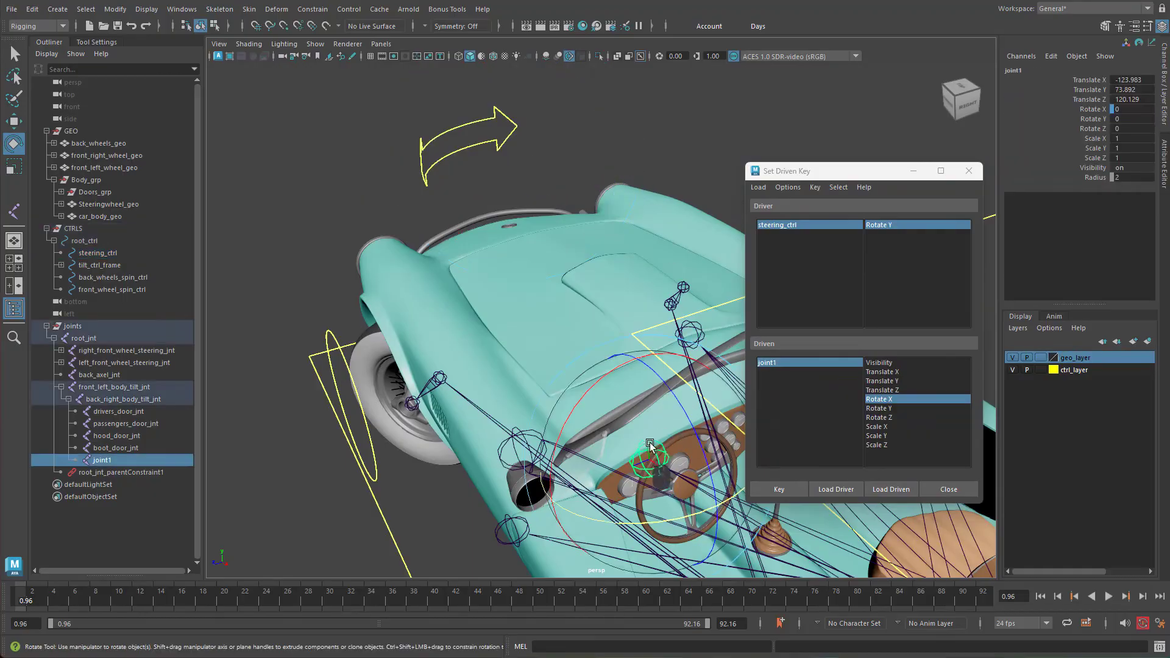
left_click_drag(598, 394, 579, 370)
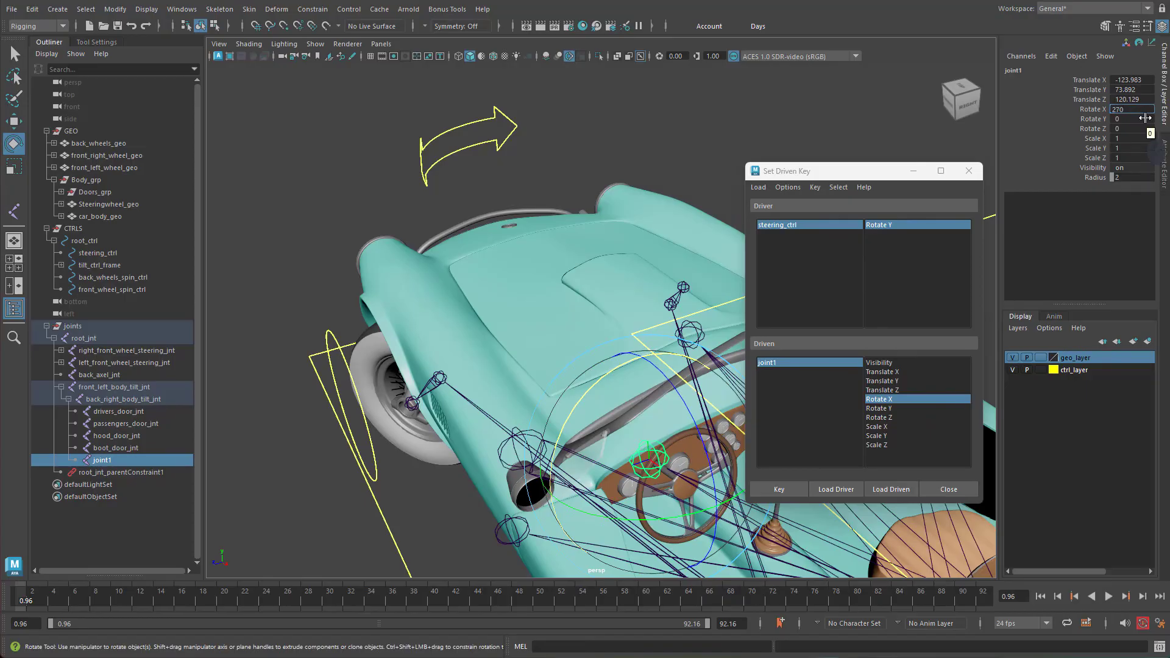
key("Return")
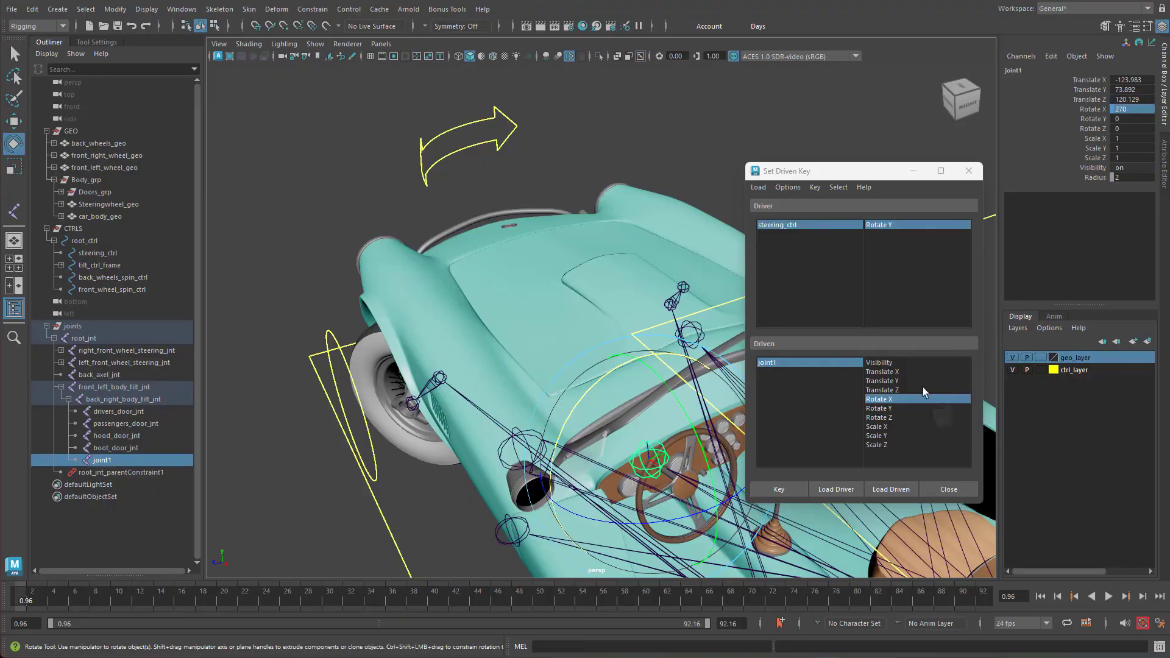
left_click(795, 488)
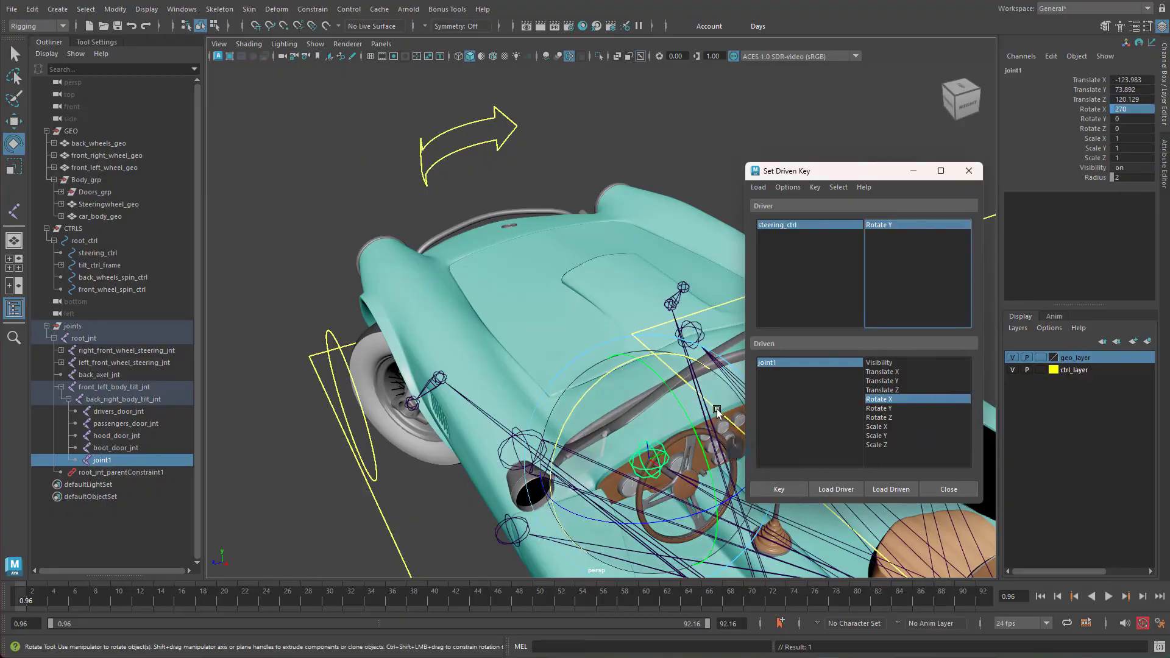
Step: Key joint1's Rotate X at -270 with steering_ctrl's Rotate Y at -30, and close Set Driven Key
left_click(498, 172)
left_click_drag(490, 197, 393, 183)
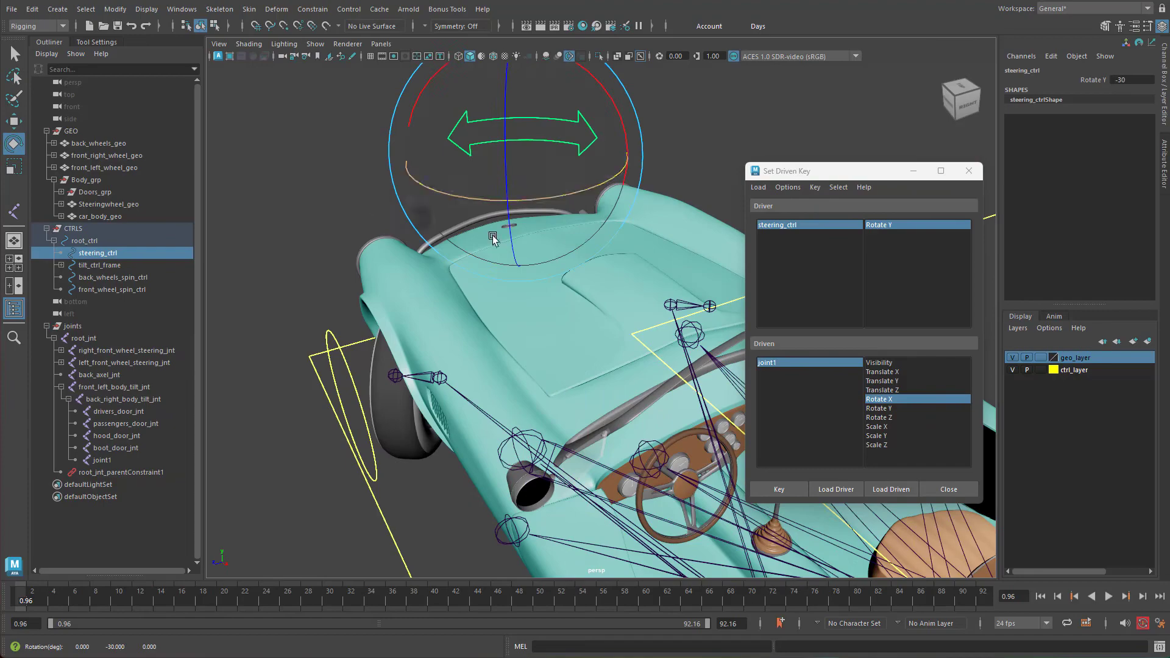
left_click(647, 449)
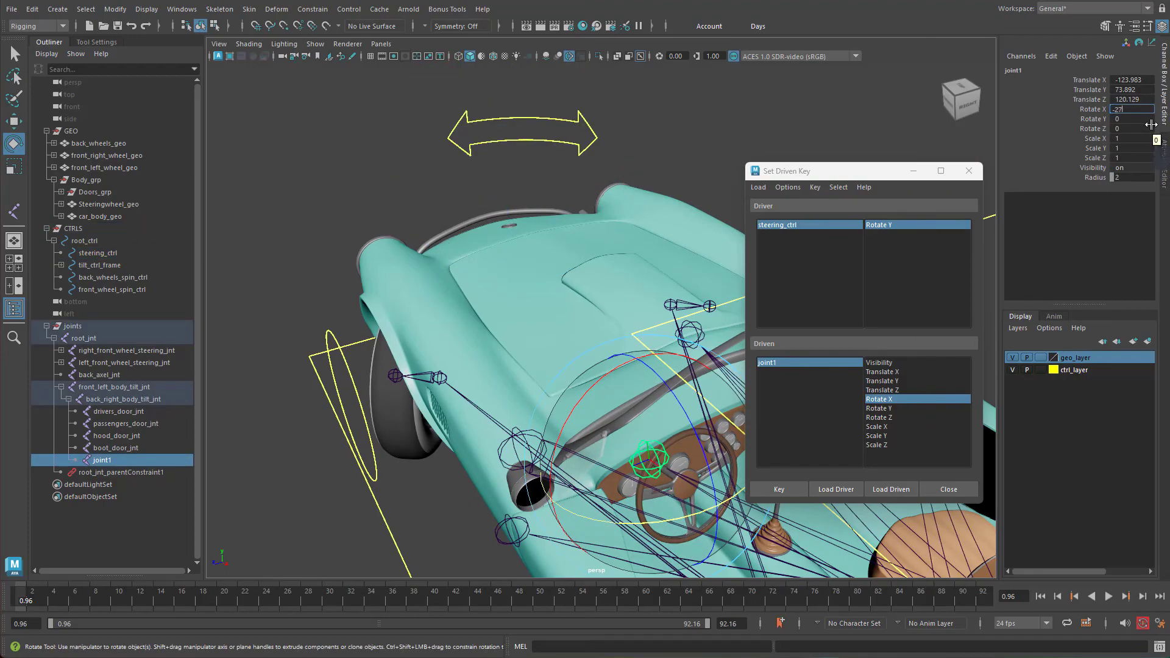
key("Return")
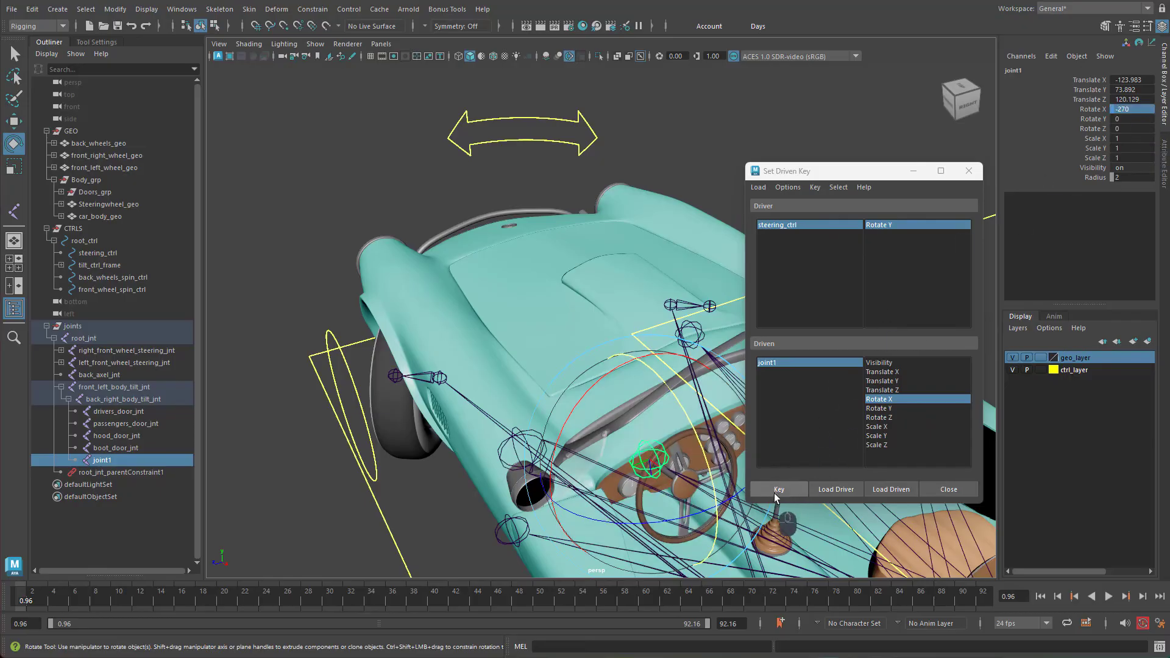
left_click(775, 491)
left_click(970, 171)
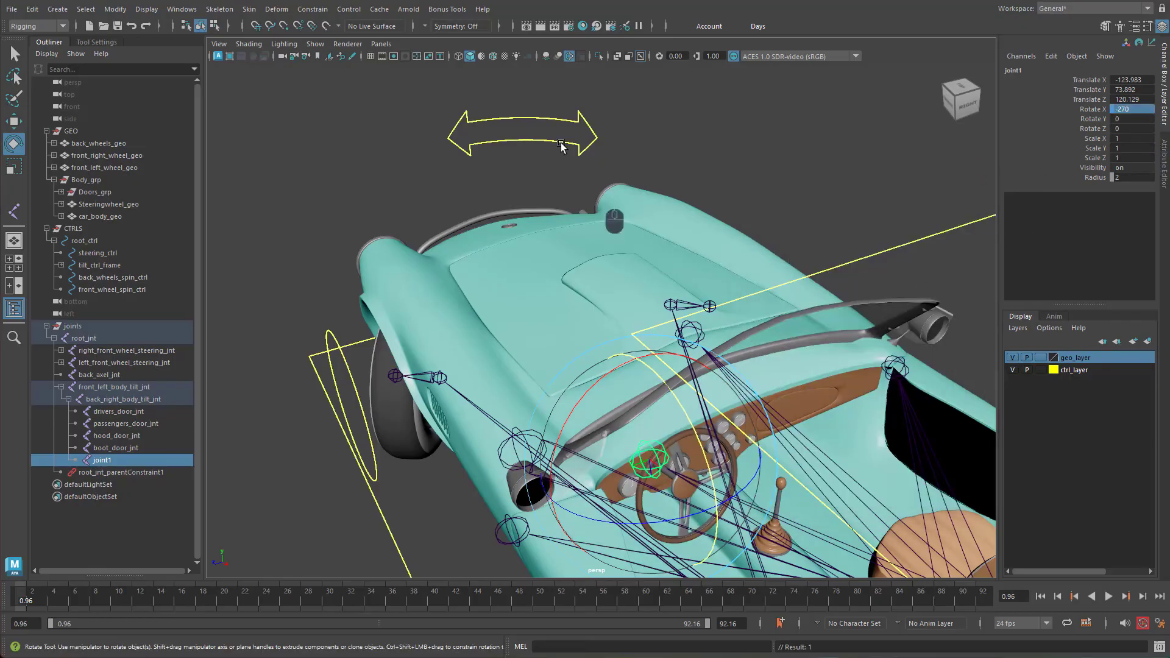
Step: Test the driven steering wheel by rotating steering_ctrl around Y, and reset its Rotate Y to 0
left_click(526, 142)
left_click_drag(554, 198, 778, 136)
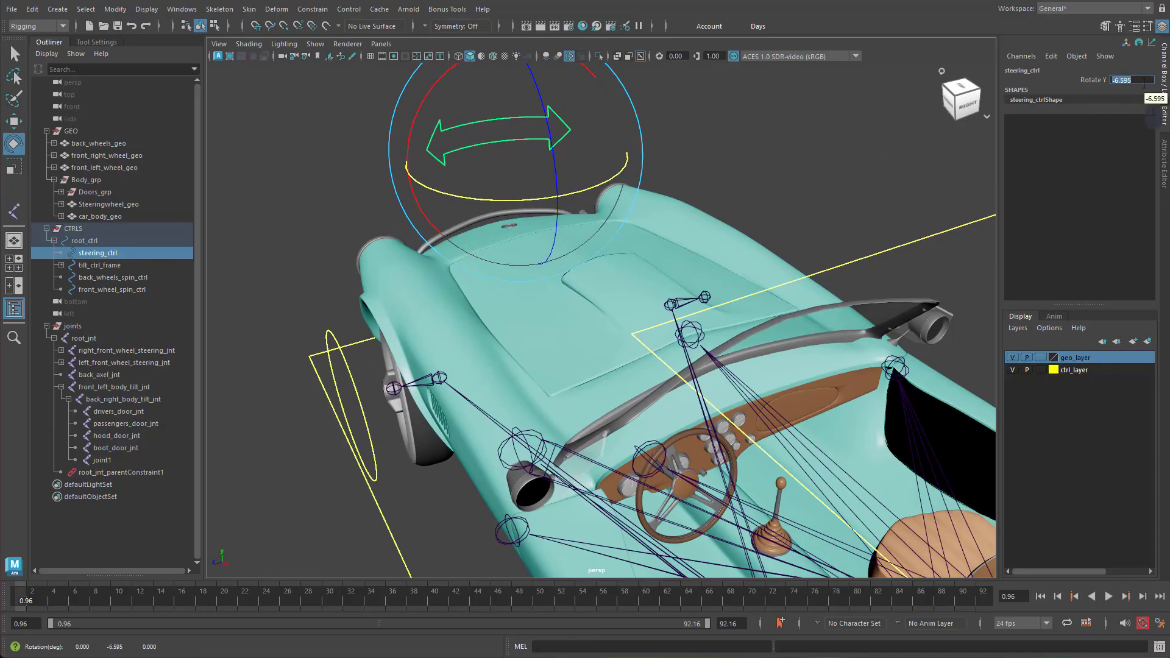
key("Return")
Step: Try opening the driver's door by rotating drivers_door_jnt about -43.8 degrees around Y, and undo the rotation
scroll(732, 347, "down", 4)
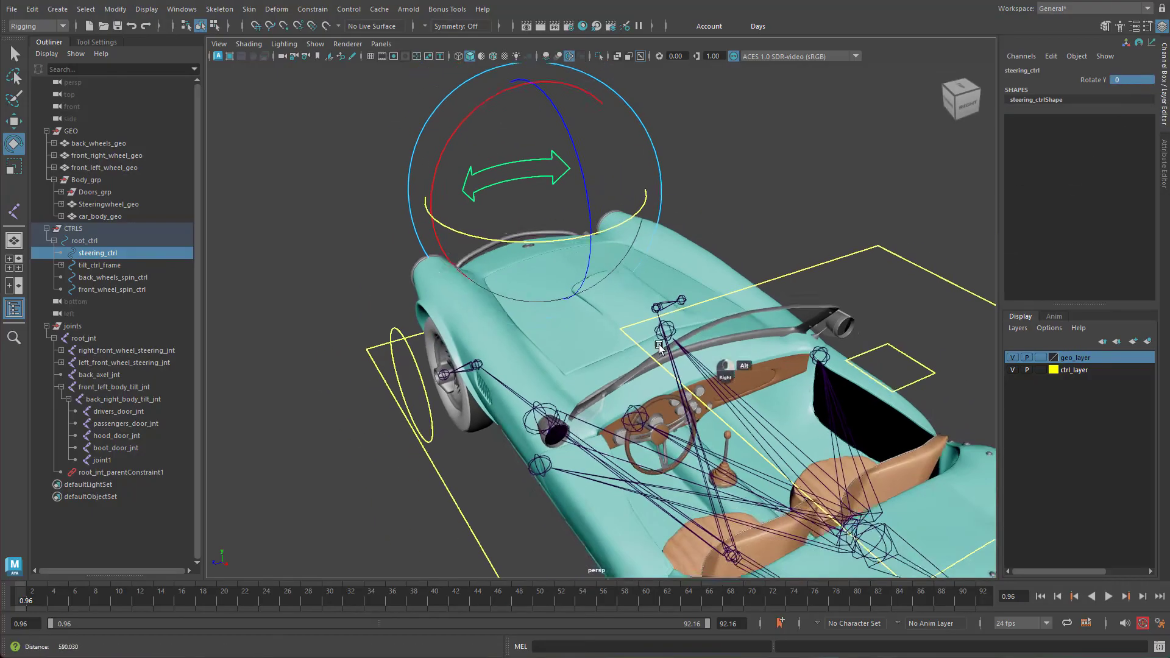
middle_click_drag(717, 351, 691, 281, "alt")
left_click_drag(693, 280, 630, 443, "alt")
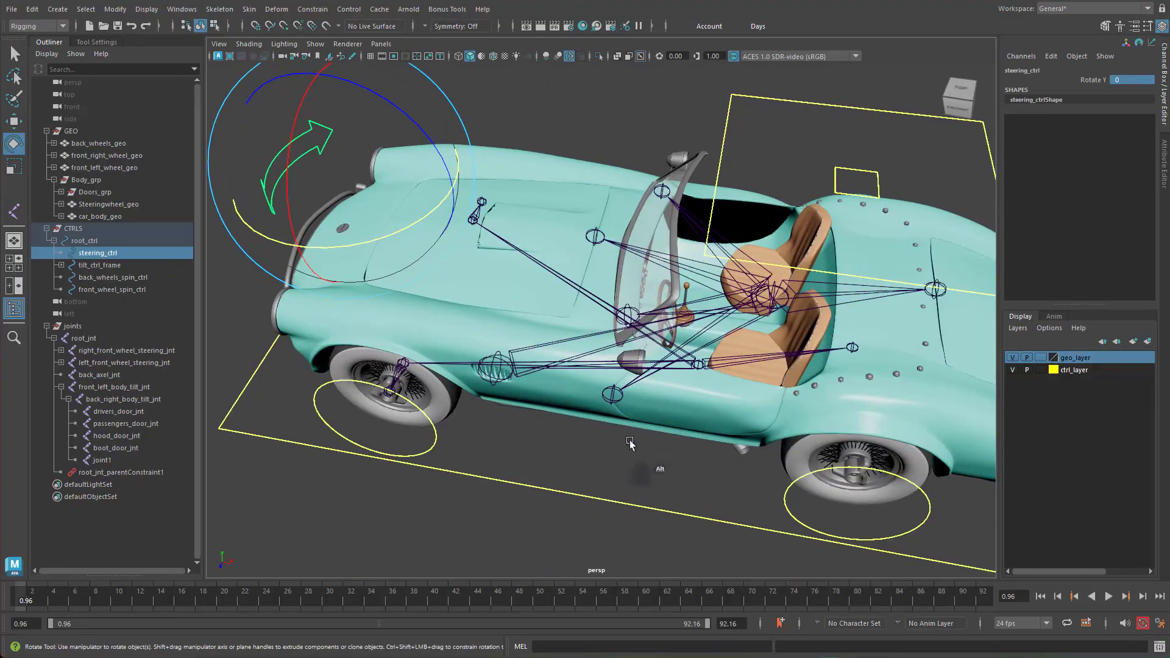
left_click(613, 396)
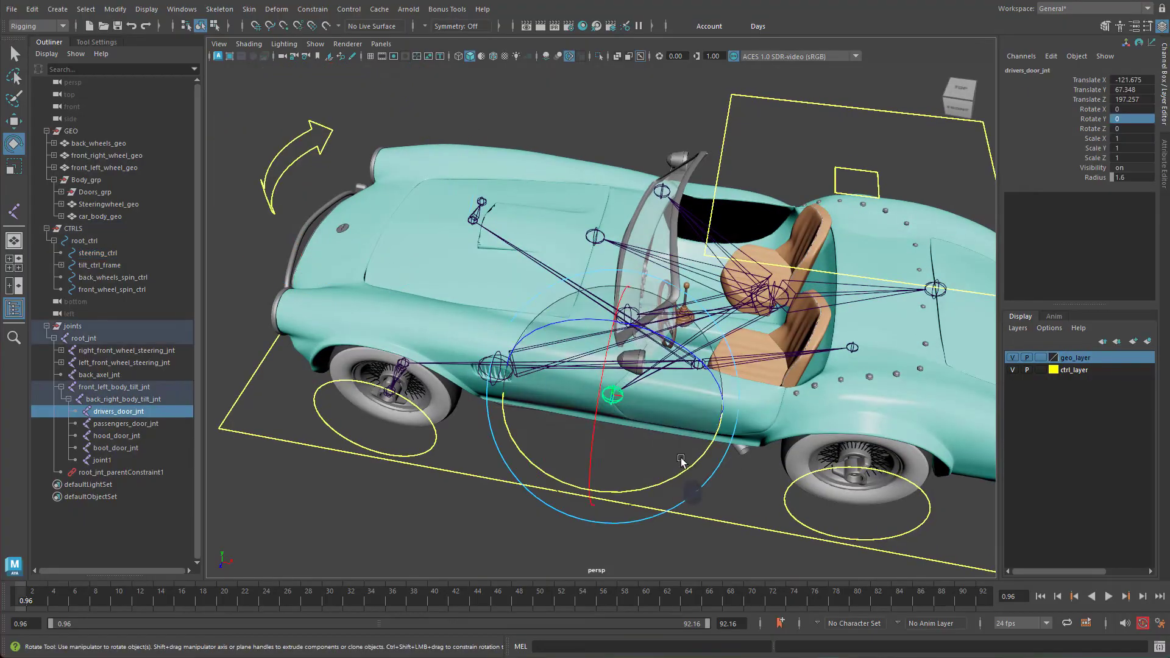
left_click_drag(695, 464, 620, 478)
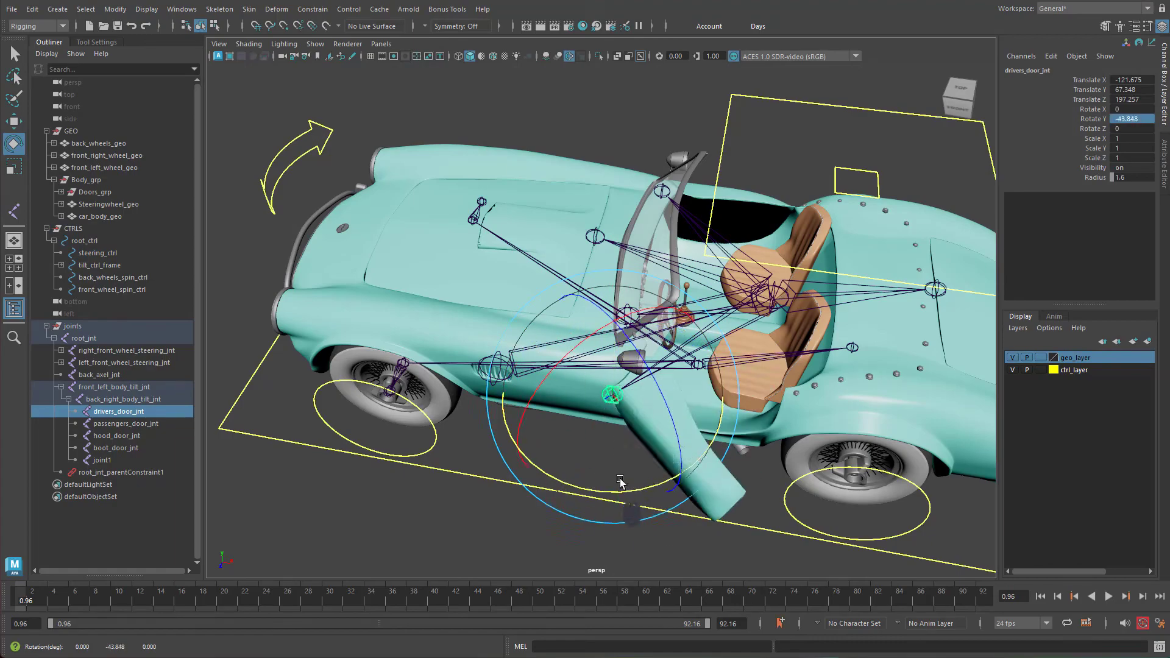
key("ctrl+z")
Step: Try opening the boot by rotating boot_door_jnt about 37.8 degrees around Z, and undo the rotation
left_click_drag(824, 445, 637, 452, "alt")
middle_click_drag(623, 451, 661, 423, "alt")
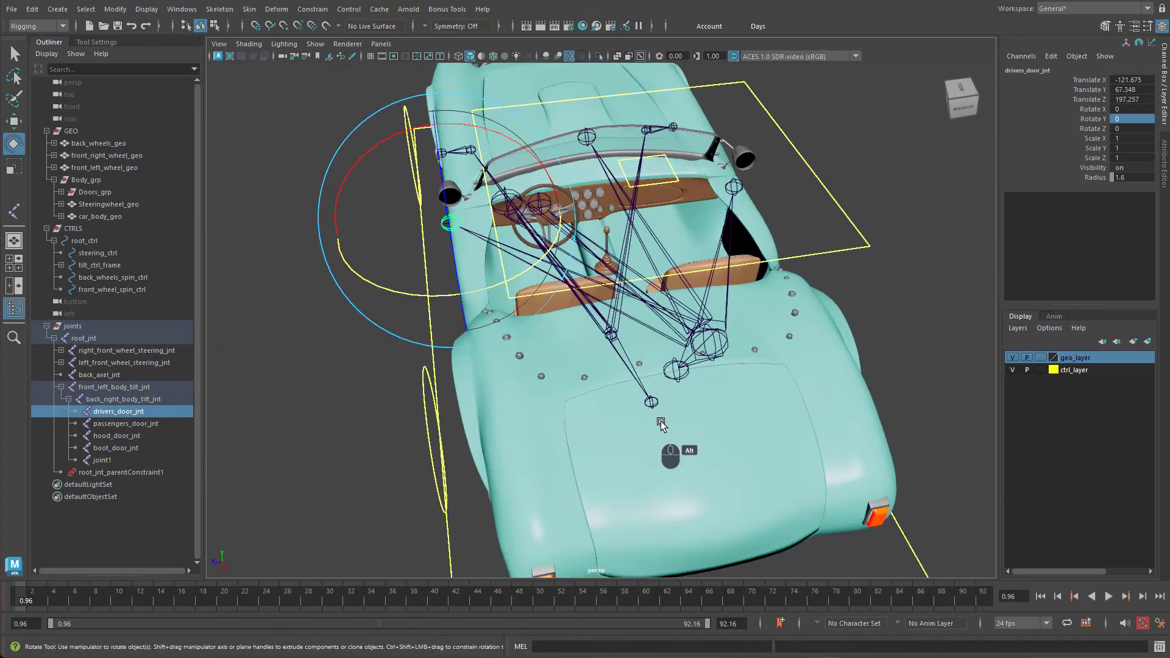
left_click(680, 372)
left_click_drag(668, 428, 811, 377, "alt")
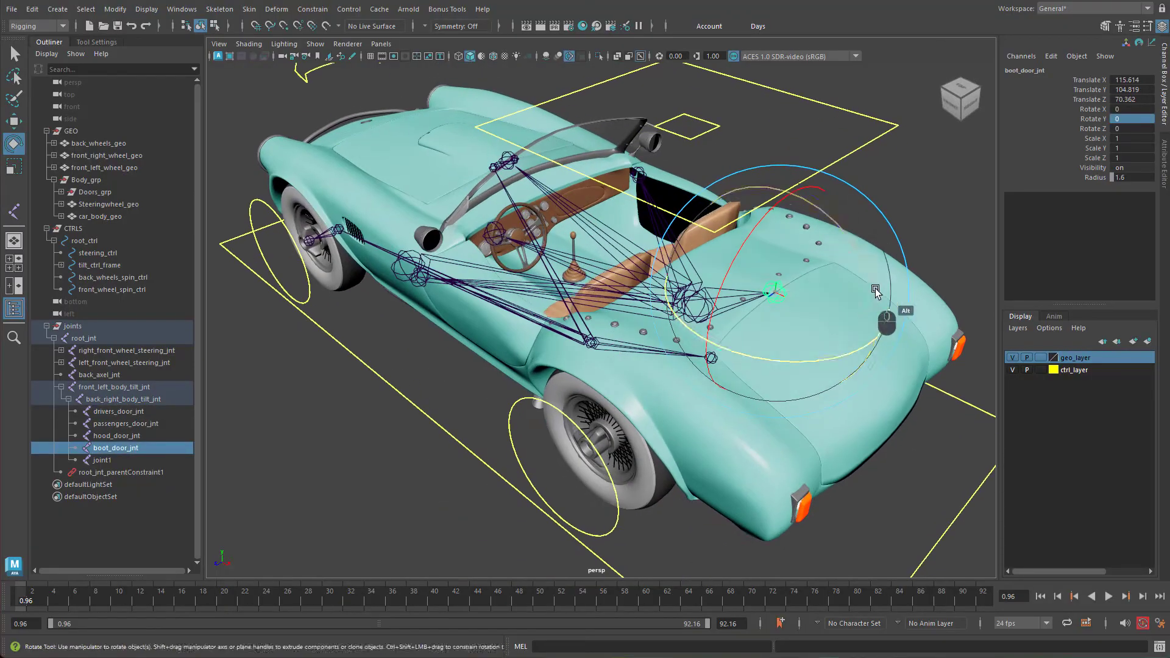
left_click_drag(886, 329, 874, 194)
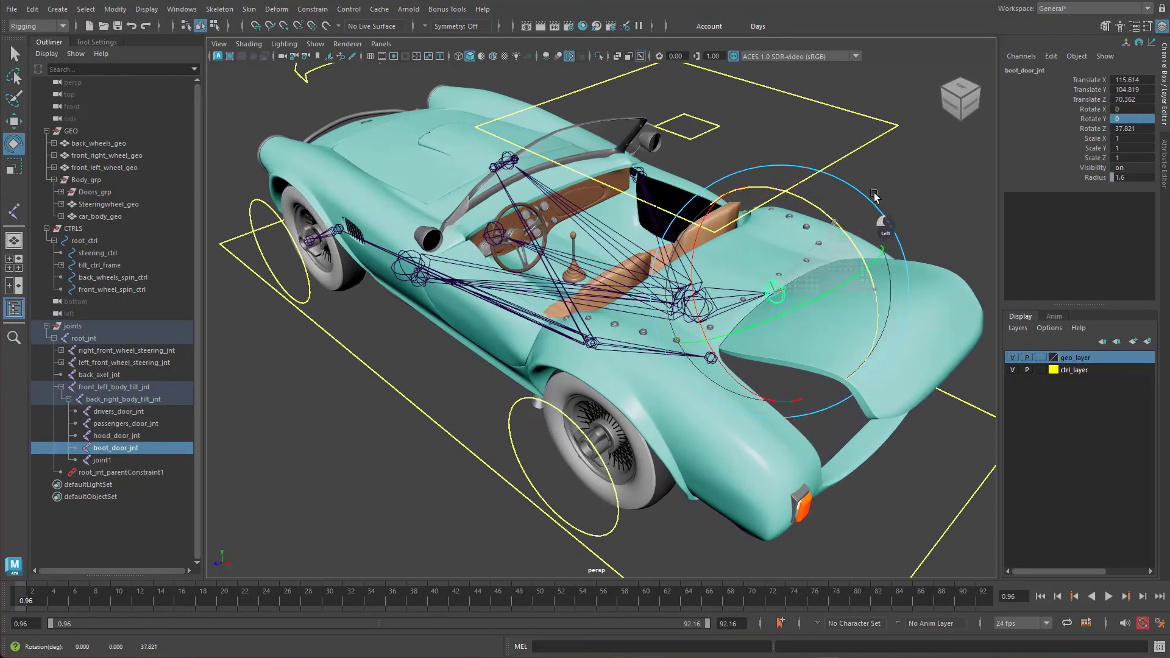
key("ctrl+z")
Step: Try opening the hood by rotating hood_door_jnt about -38.2 degrees around Z, and undo the rotation
left_click_drag(832, 383, 735, 420, "alt")
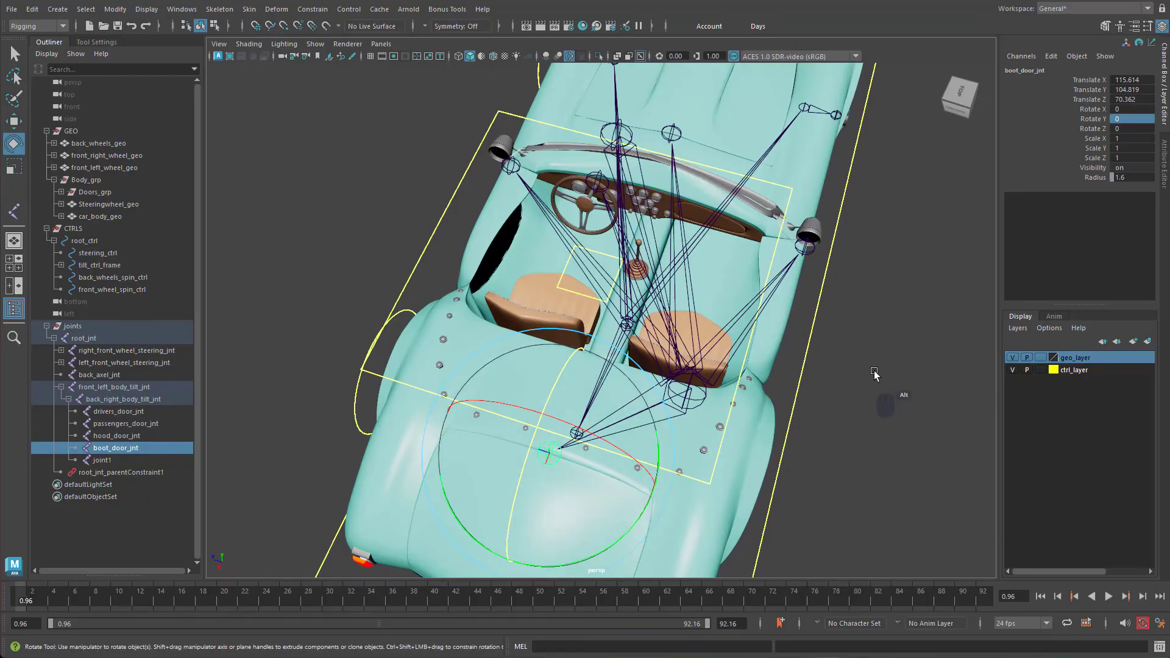
left_click_drag(909, 369, 743, 391, "alt")
left_click(615, 248)
left_click_drag(615, 249, 689, 293, "alt")
key("ctrl+z")
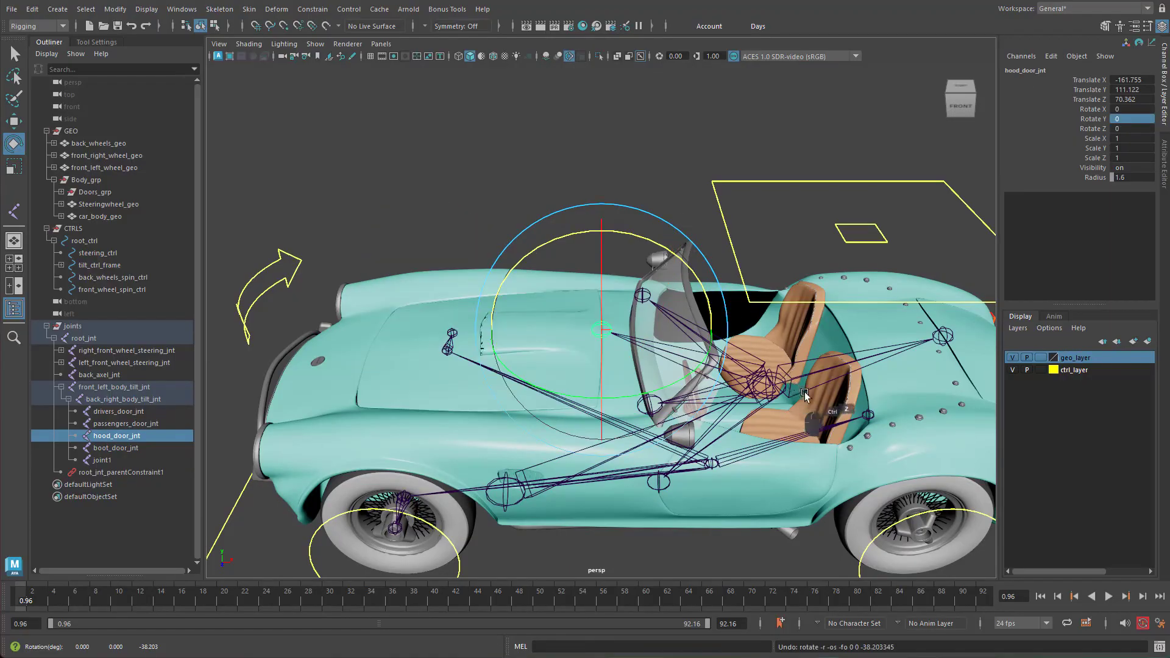
mouse_move(805, 391)
left_mouse_down("alt")
mouse_move(793, 384)
mouse_move(814, 376)
left_mouse_up("alt")
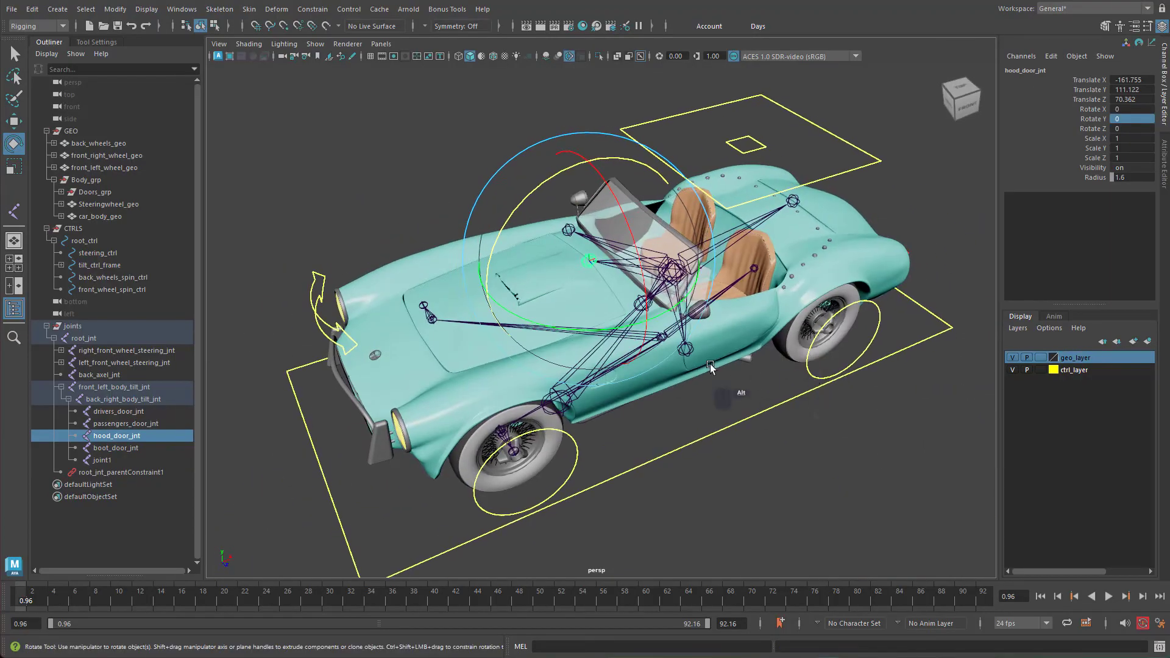
middle_click_drag(711, 368, 742, 279, "alt")
right_click_drag(742, 279, 808, 323, "alt")
left_click_drag(807, 323, 802, 303, "alt")
middle_click_drag(817, 303, 802, 366, "alt")
left_click_drag(802, 365, 753, 390, "alt")
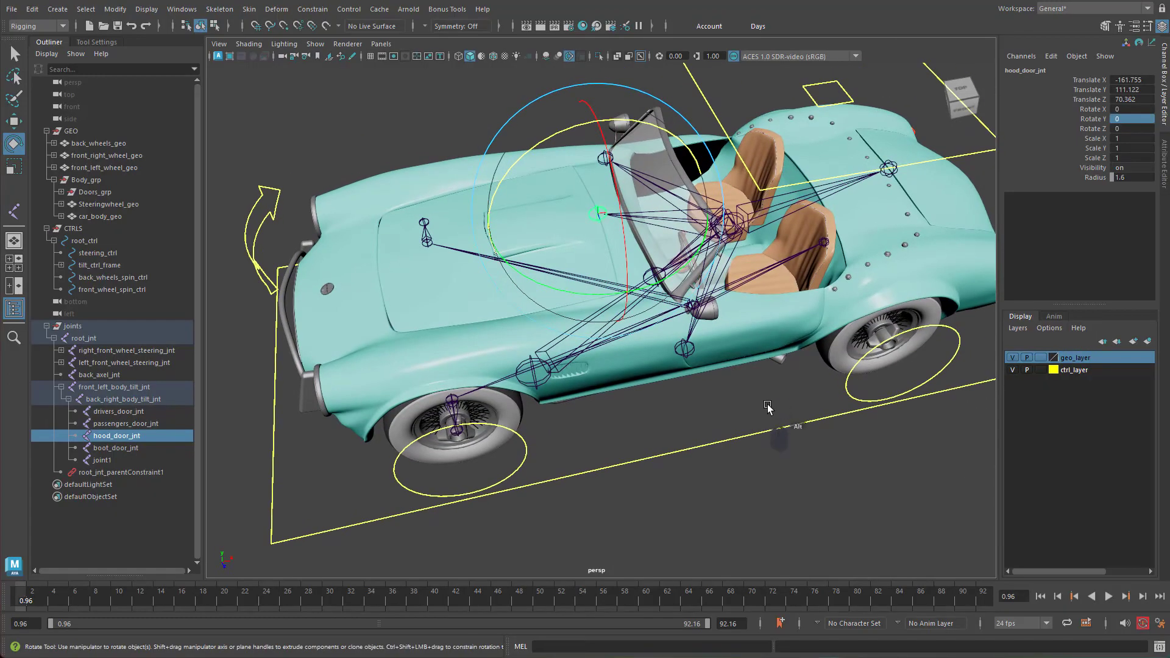
left_click(758, 433)
left_click_drag(774, 504, 685, 492, "alt")
Step: Add a keyable float attribute named drivers_door to root_ctrl, with minimum 0, maximum 1 and default 0
left_click(659, 462)
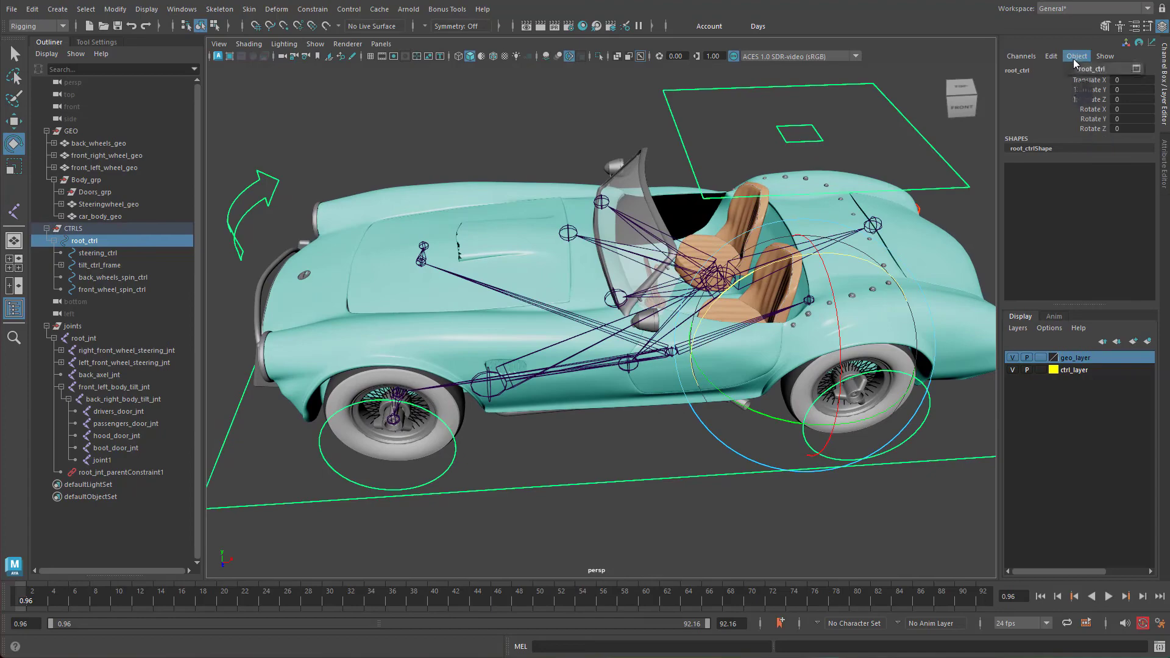
left_click(1057, 57)
left_click(1079, 156)
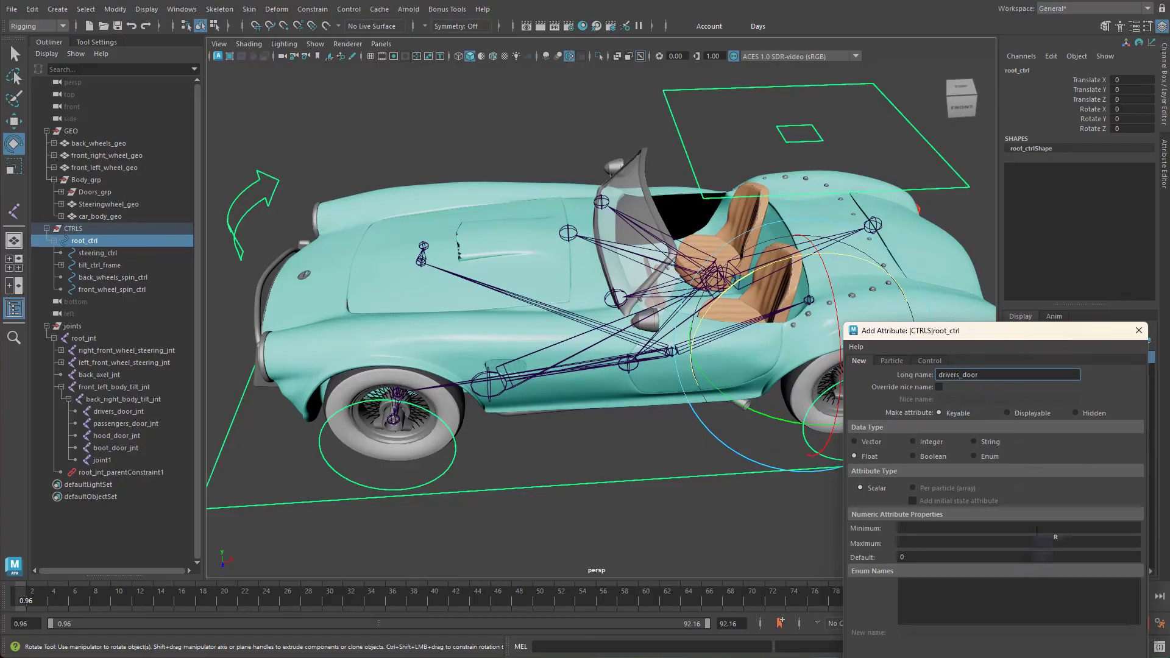
left_click(937, 529)
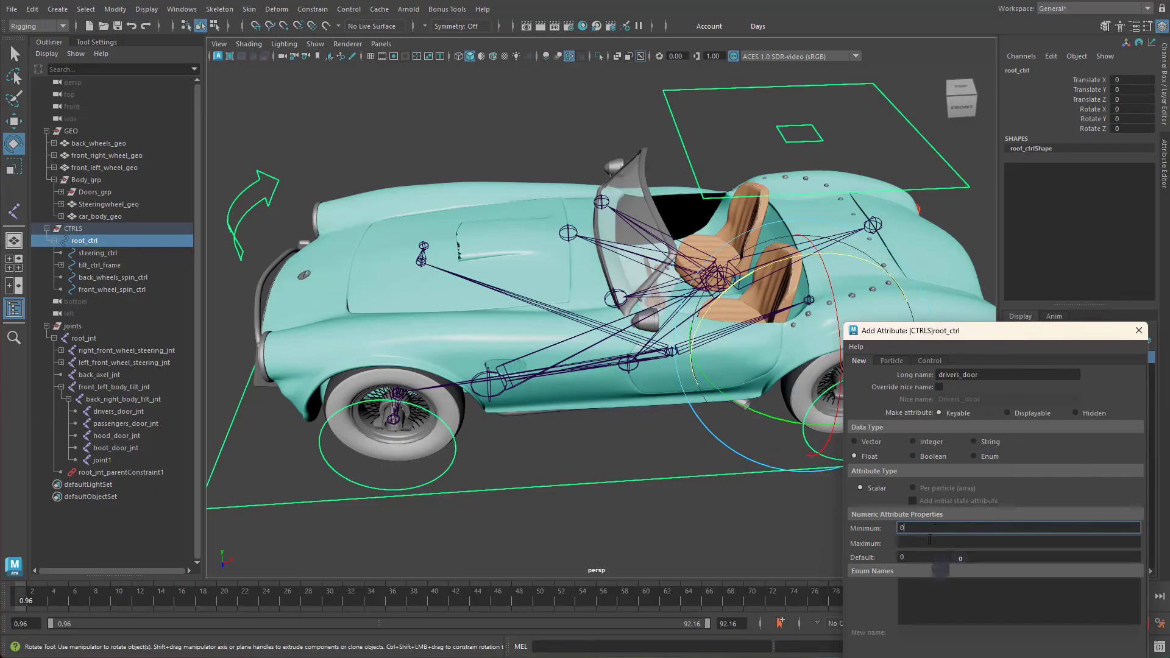
left_click(925, 543)
type("1")
key("Tab")
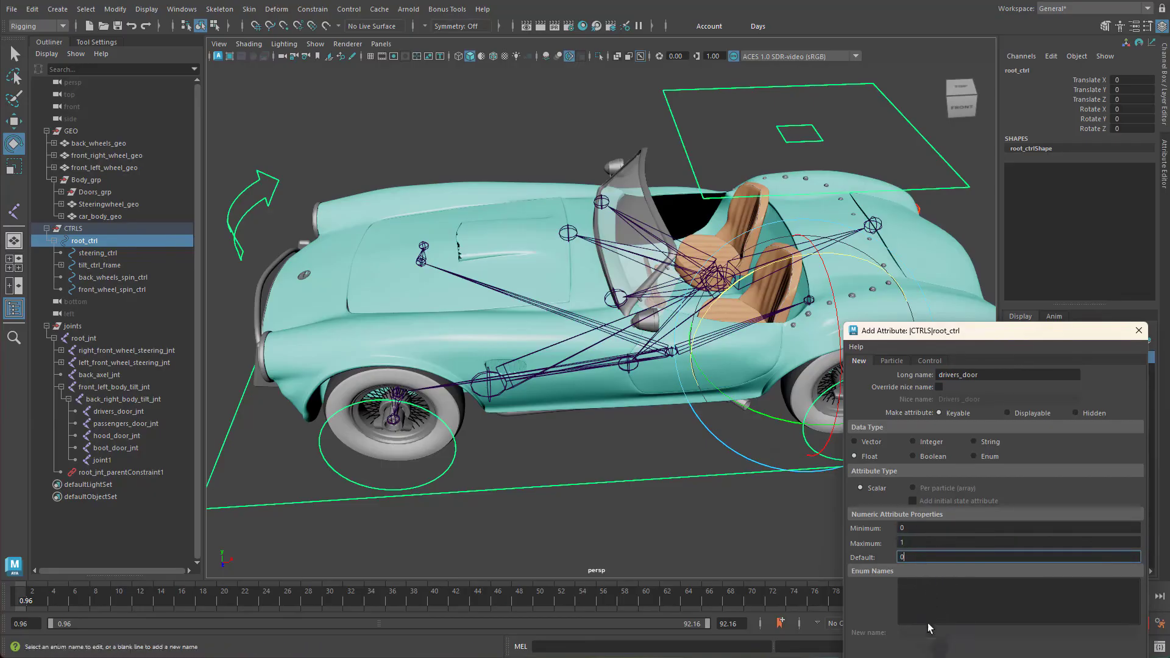
left_click(997, 657)
Step: Add a float attribute named passengers_door to root_ctrl, with minimum 0, maximum 1 and default 0
left_click(969, 374)
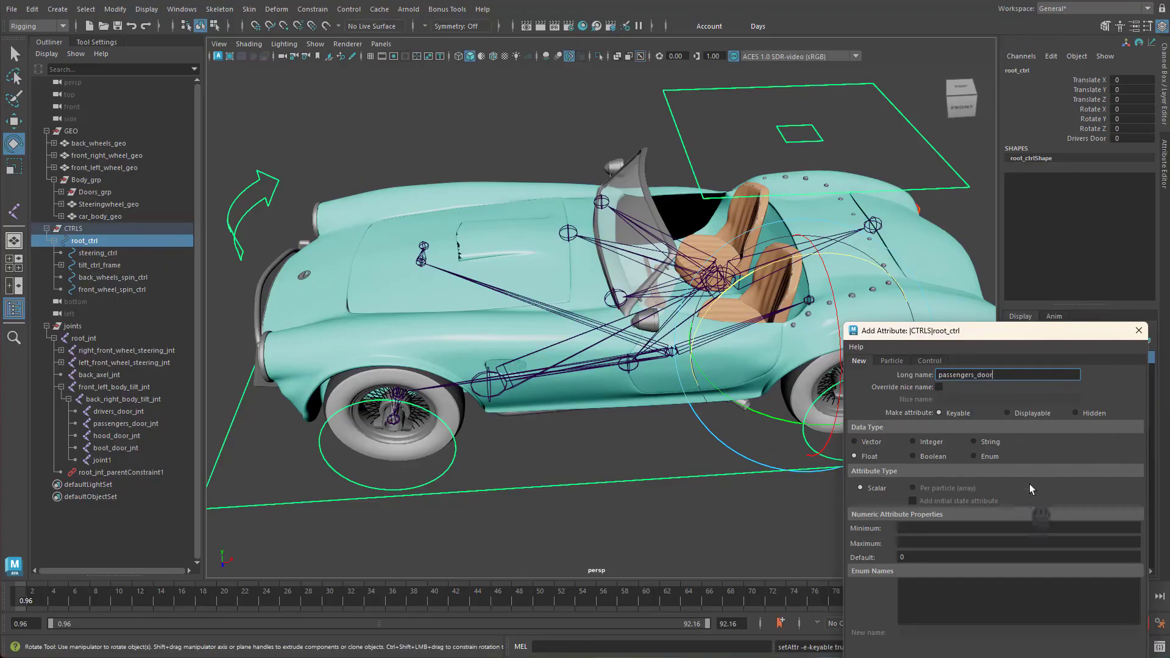
left_click(919, 526)
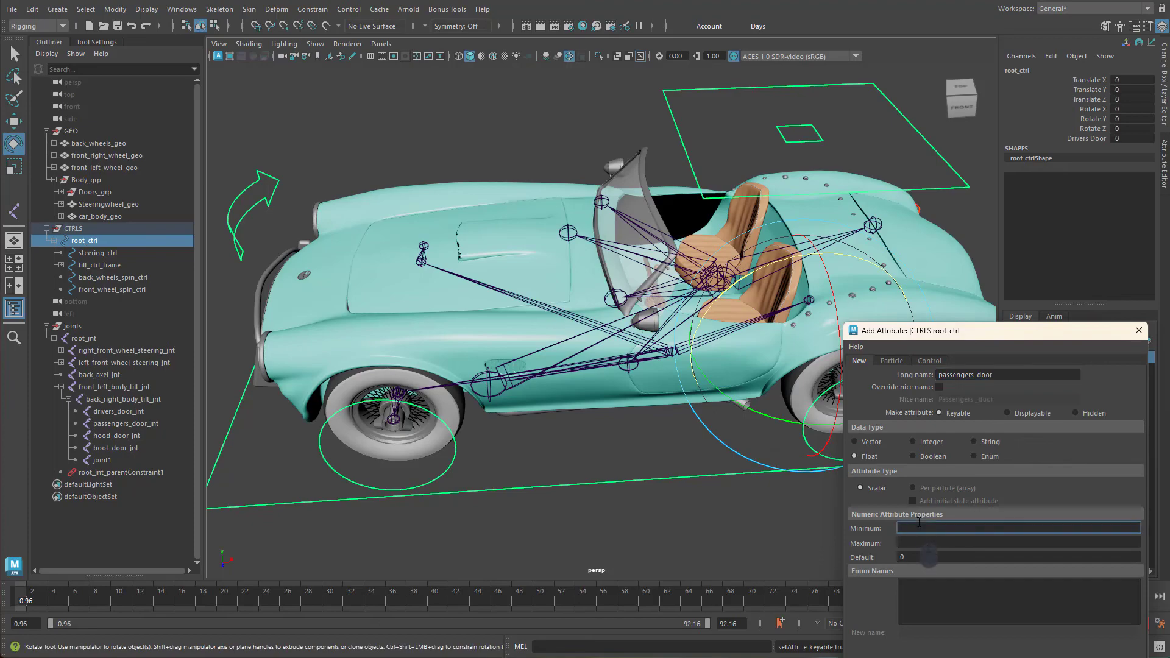
key("Tab")
type("1")
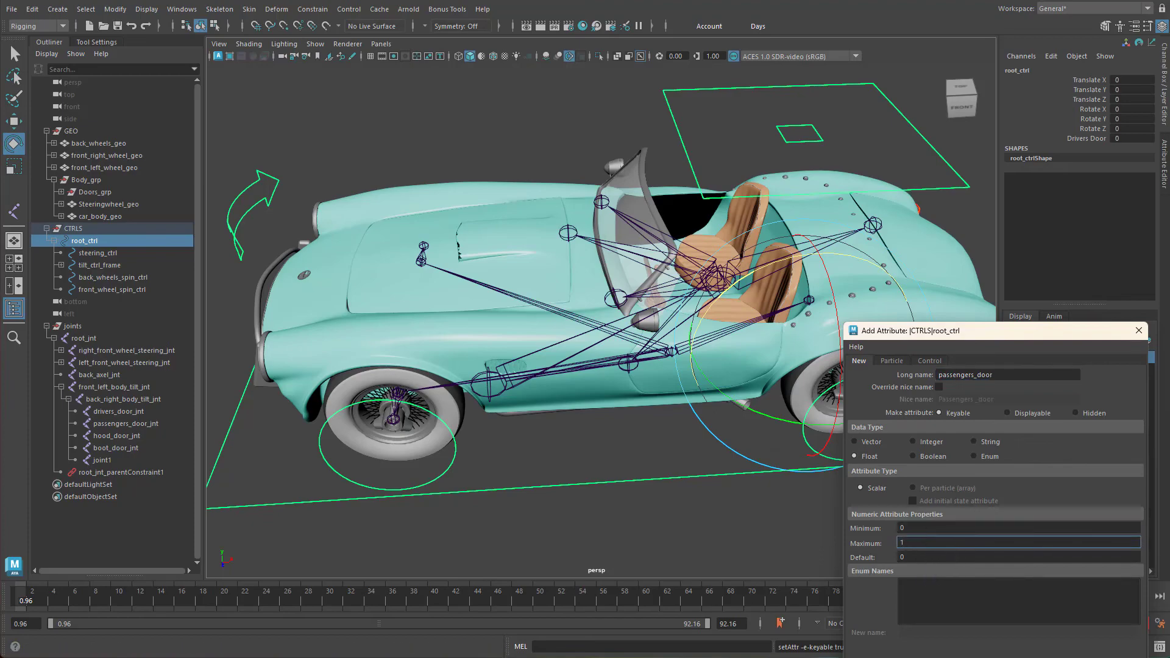
key("Return")
Step: Add a float attribute named Boot to root_ctrl, with minimum 0 and default 0
left_click(989, 374)
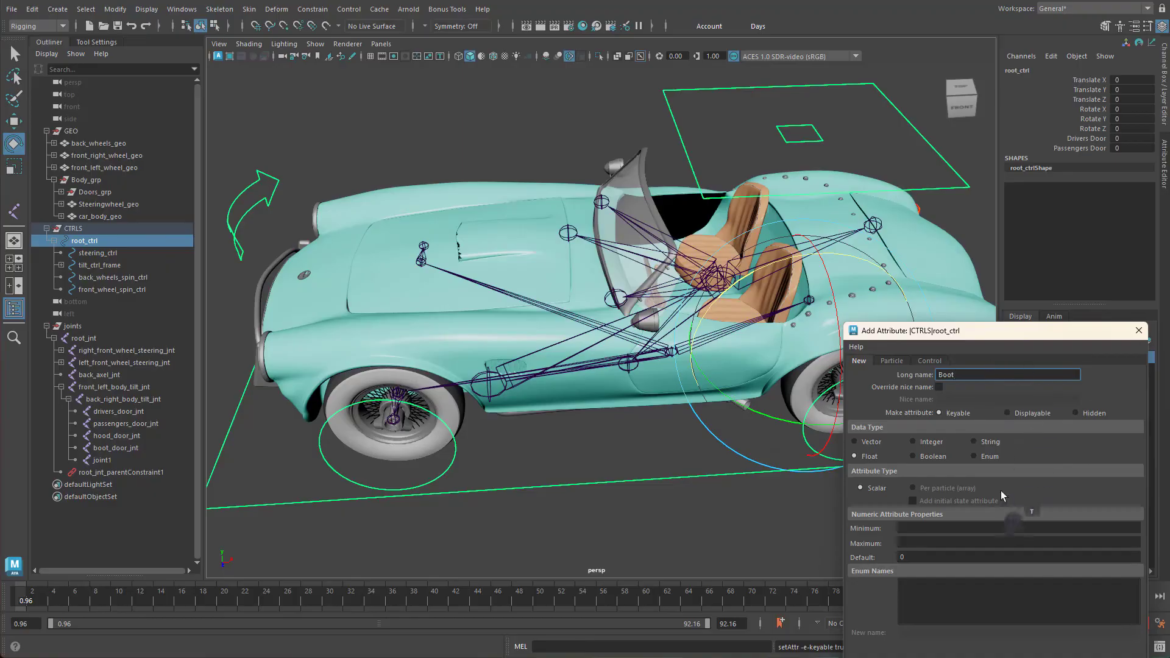
left_click(954, 528)
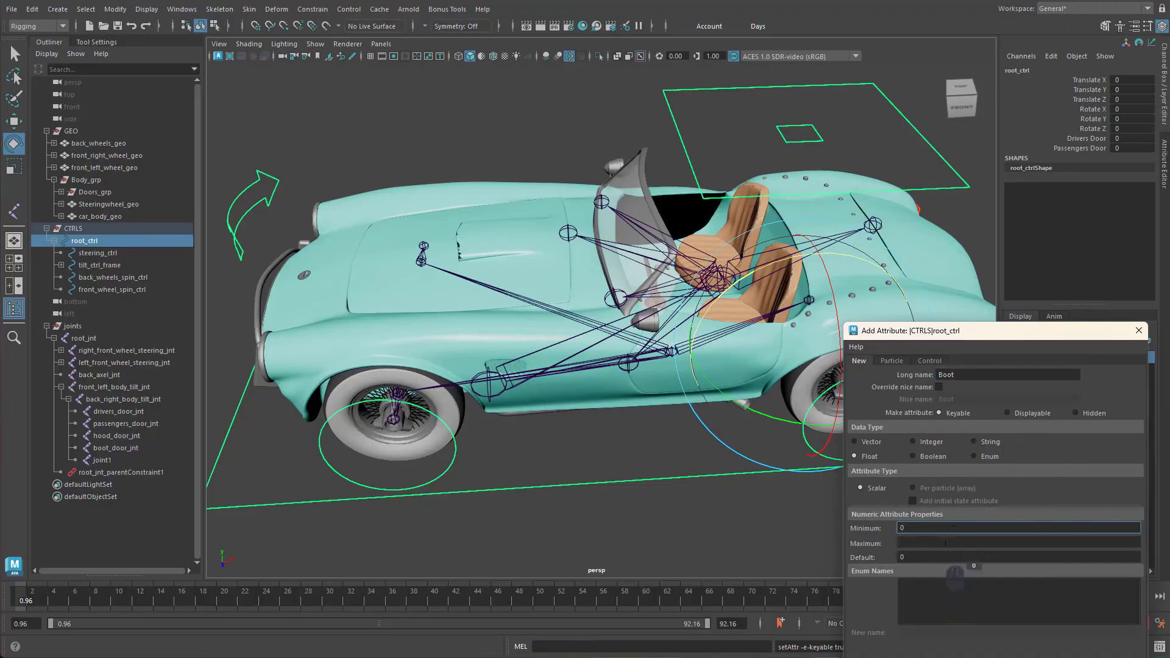
left_click(946, 543)
key("Return")
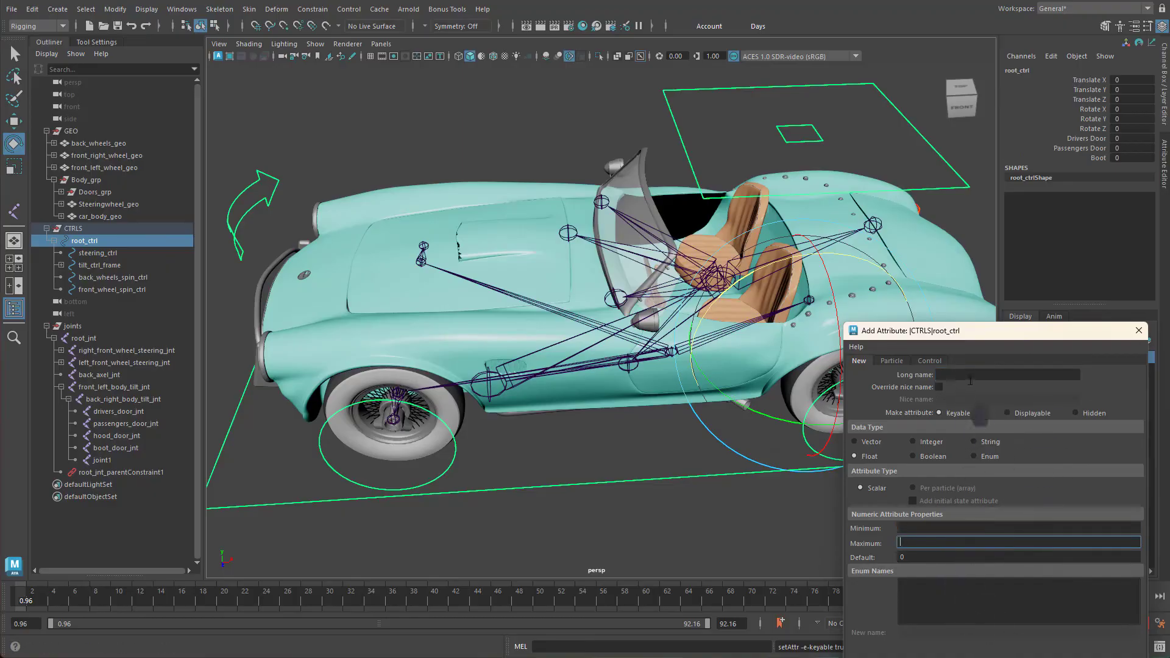
Step: Add a float attribute named Hood to root_ctrl, with minimum 0, maximum 1 and default 0, and close Add Attribute
left_click(975, 376)
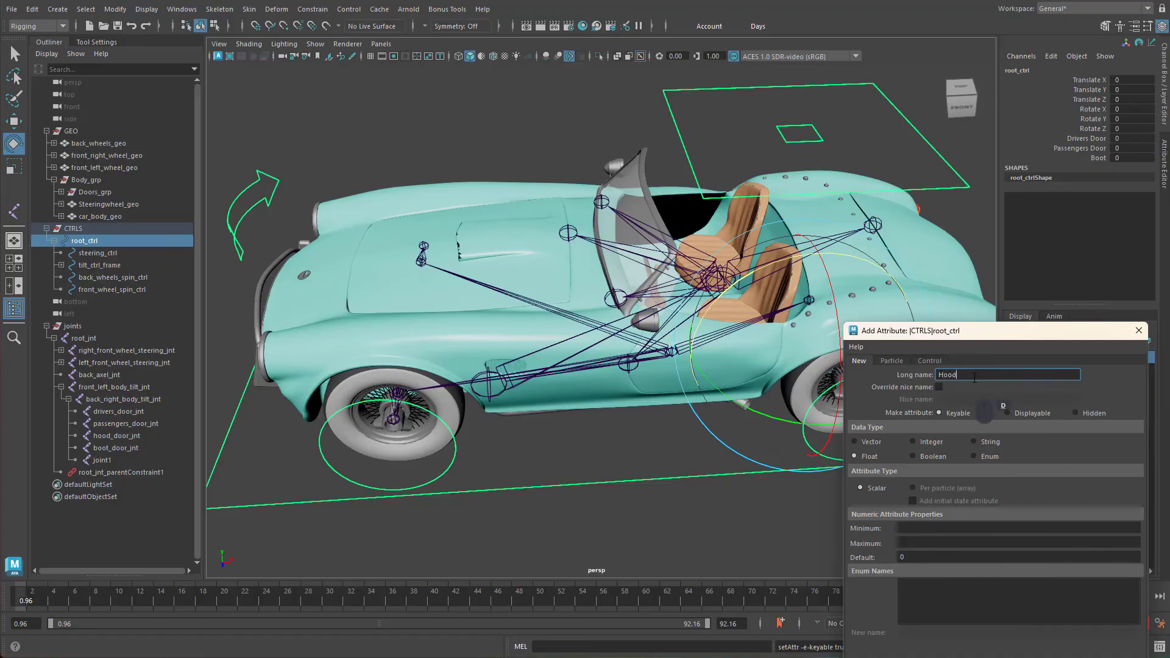
left_click(930, 527)
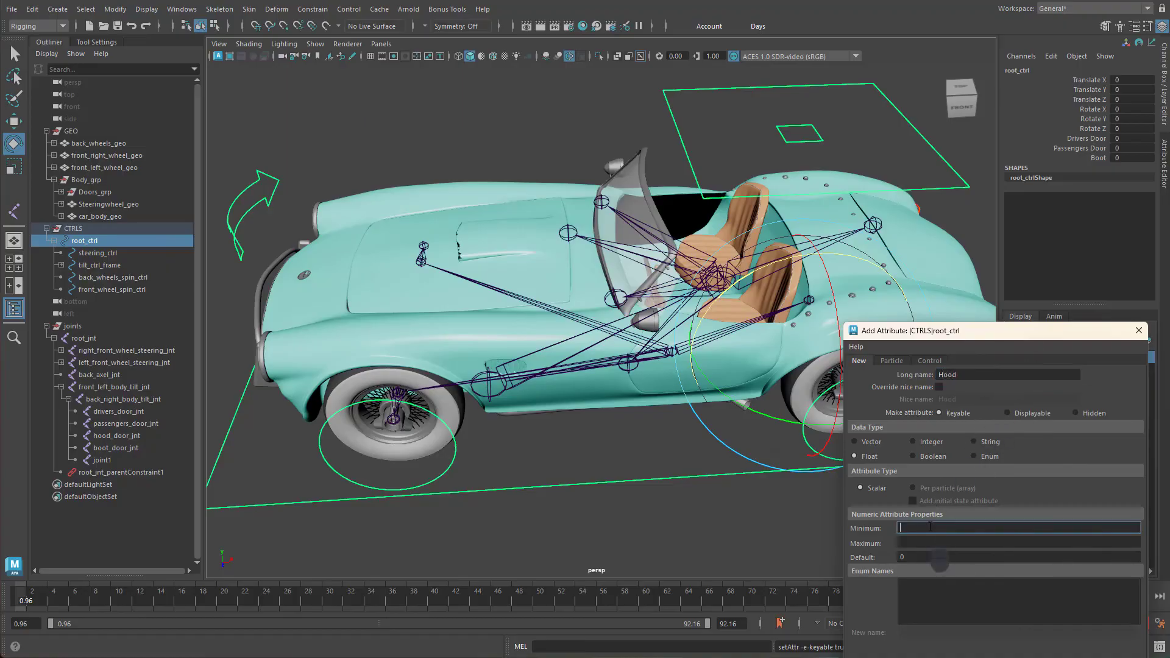
type("0")
key("Tab")
type("1")
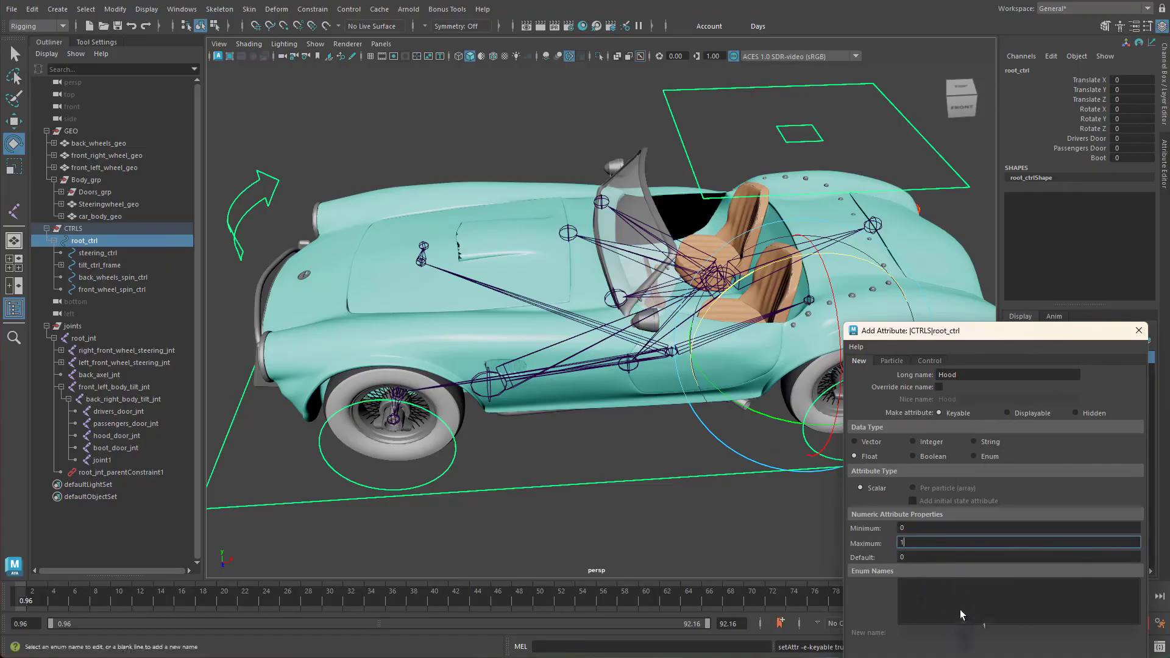
key("Return")
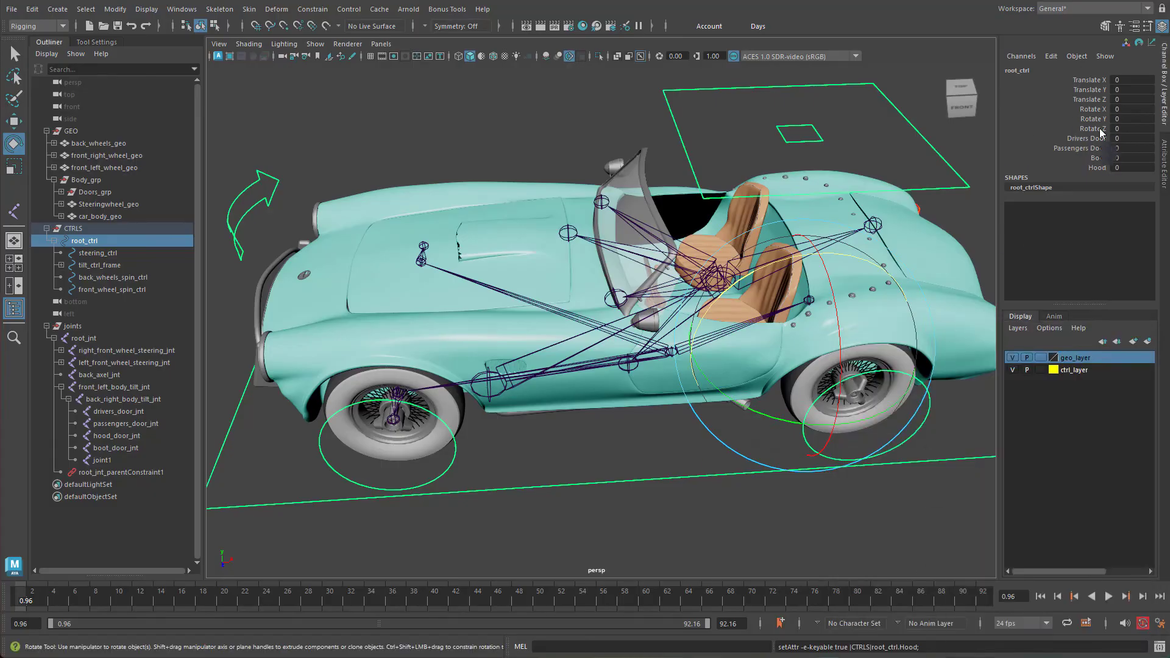
Step: Select Drivers Door, Passengers Door, Boot and Hood on root_ctrl together and scrub their values to test them
left_click_drag(1091, 139, 1097, 171)
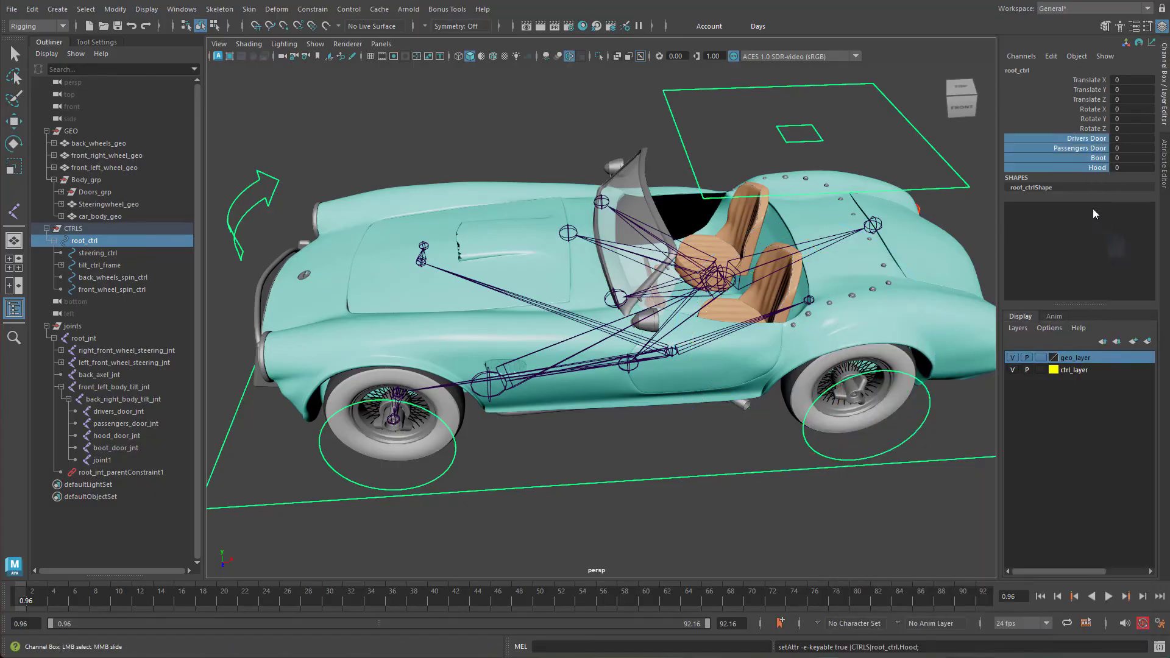
middle_click_drag(918, 135, 864, 141)
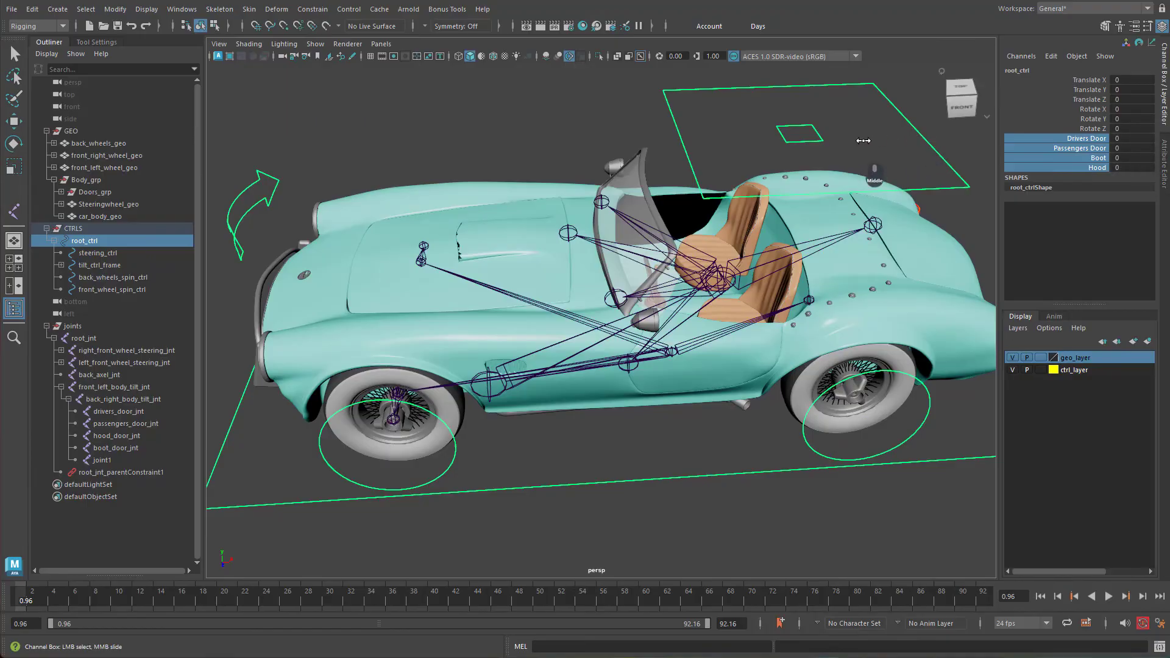
Step: Test-rotate boot_door_jnt open about Z, undo that rotation, and leave its Rotate Z channel selected
left_click_drag(862, 314, 662, 315, "alt")
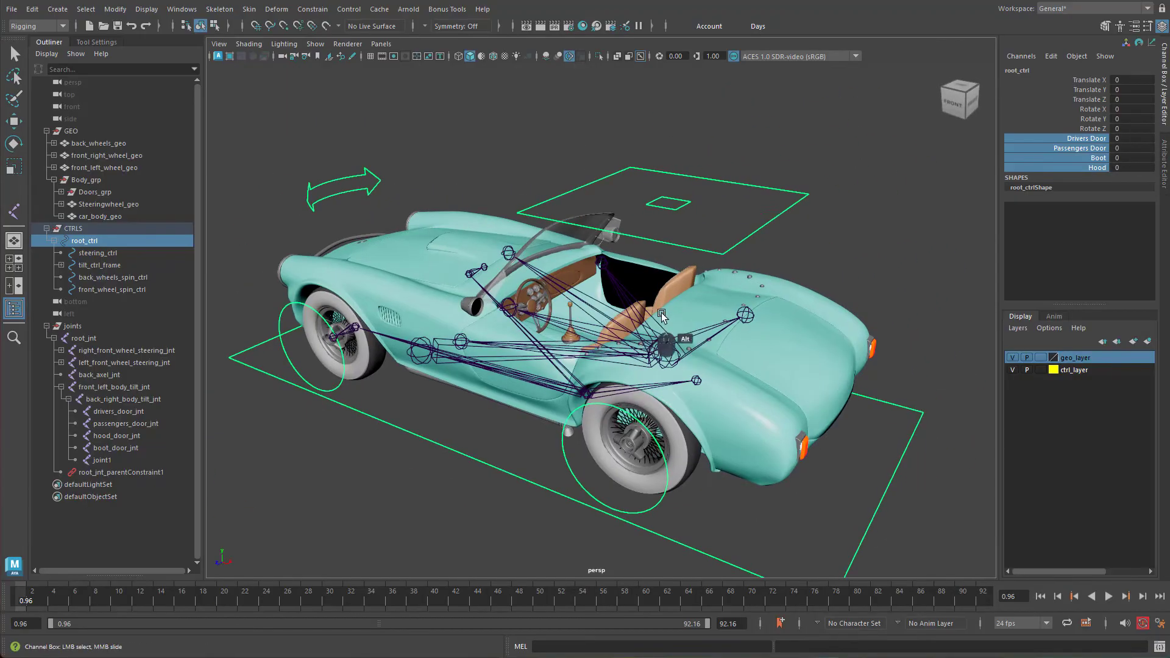
right_click_drag(662, 314, 811, 317, "alt")
middle_click_drag(811, 318, 798, 306, "alt")
left_click(775, 296)
key("e")
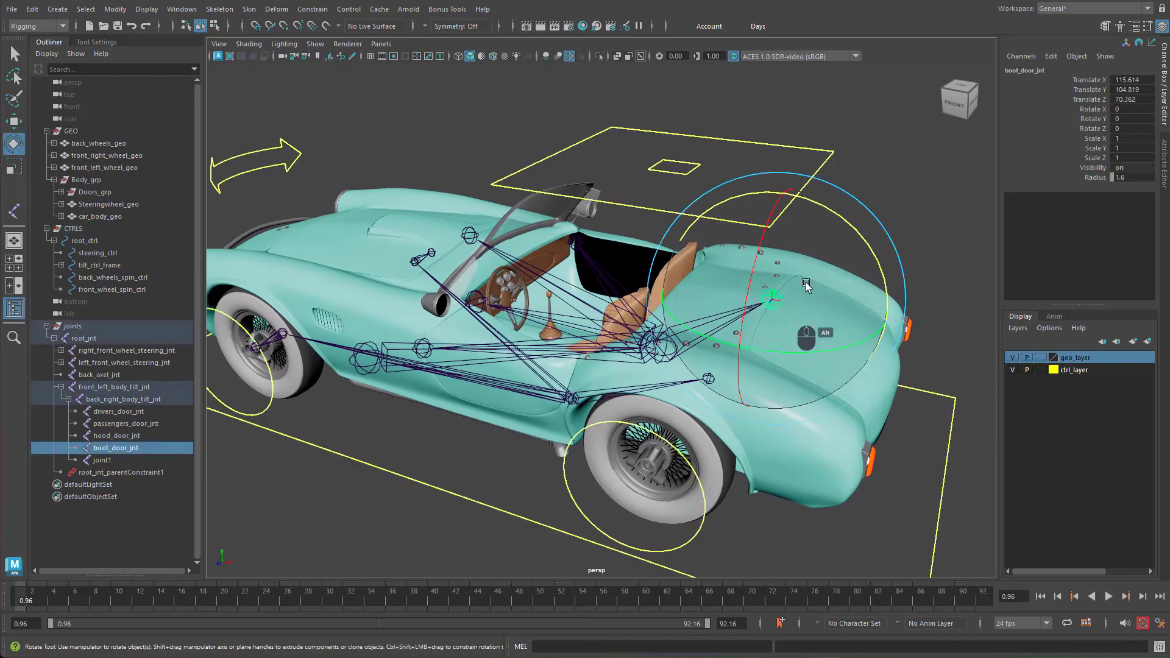
left_click_drag(806, 286, 896, 314, "alt")
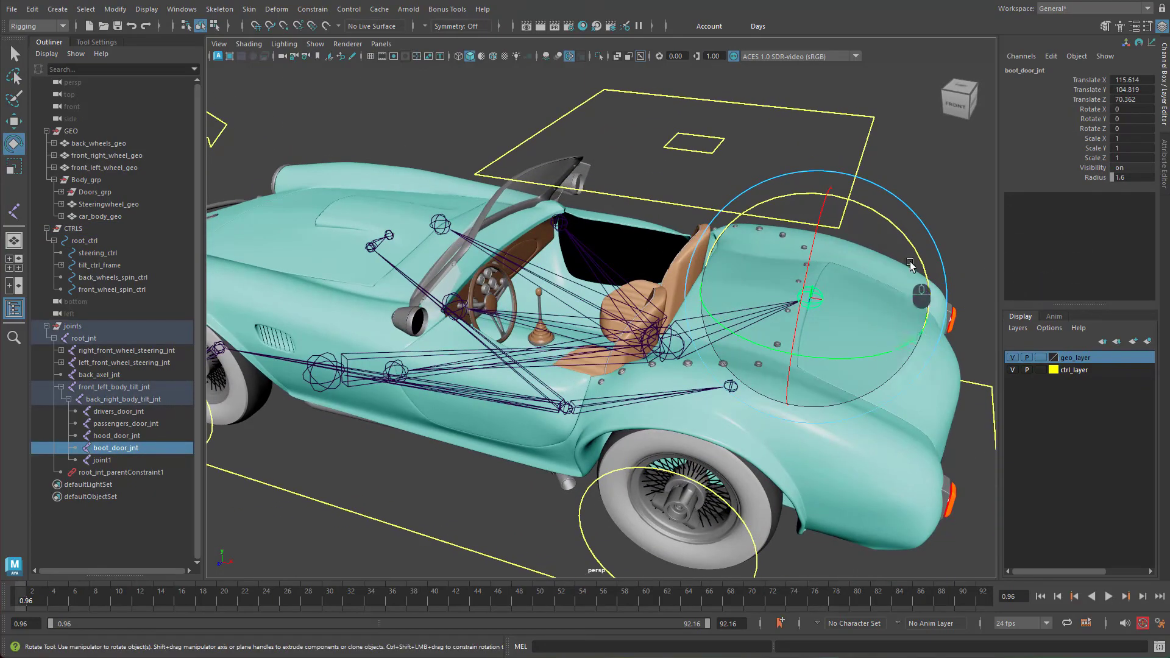
left_click_drag(910, 261, 857, 192)
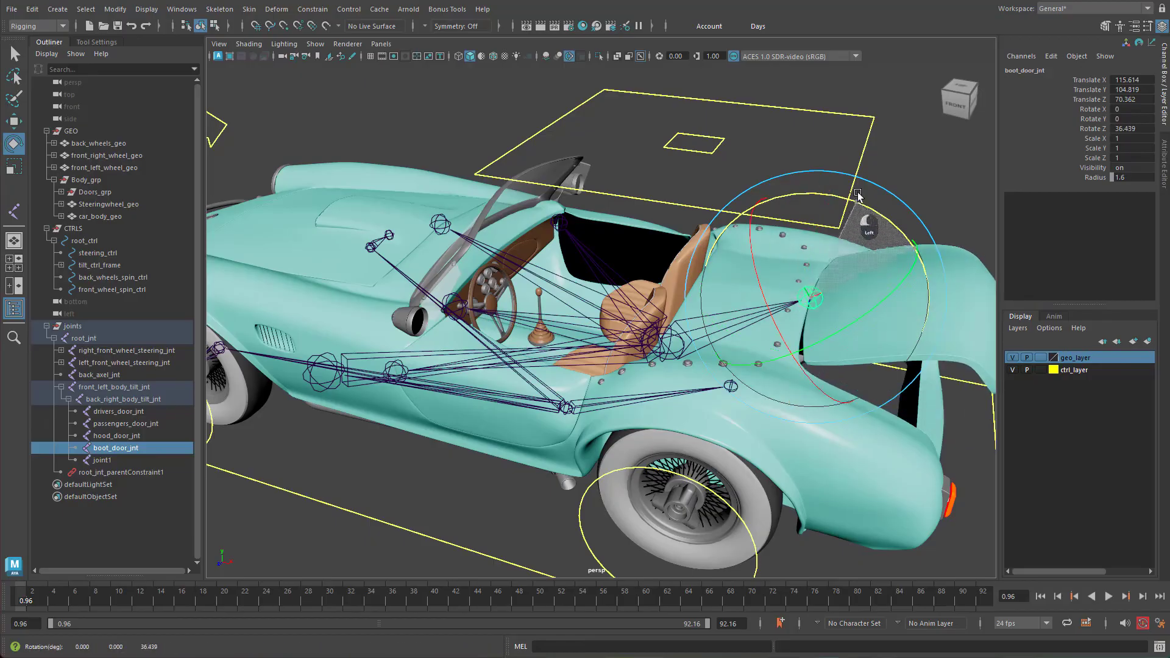
left_click(1094, 129)
key("ctrl+z")
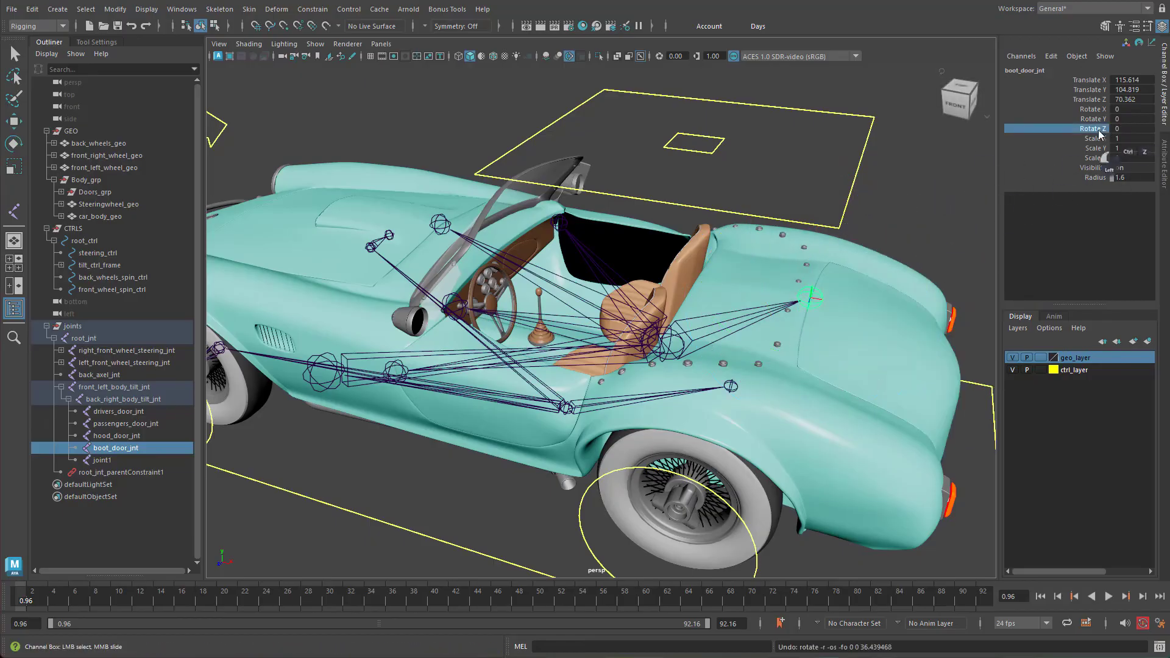
Step: Set up a driven key with root_ctrl's Boot driving boot_door_jnt's Rotate Z, and key the closed boot at 0
left_click(1053, 56)
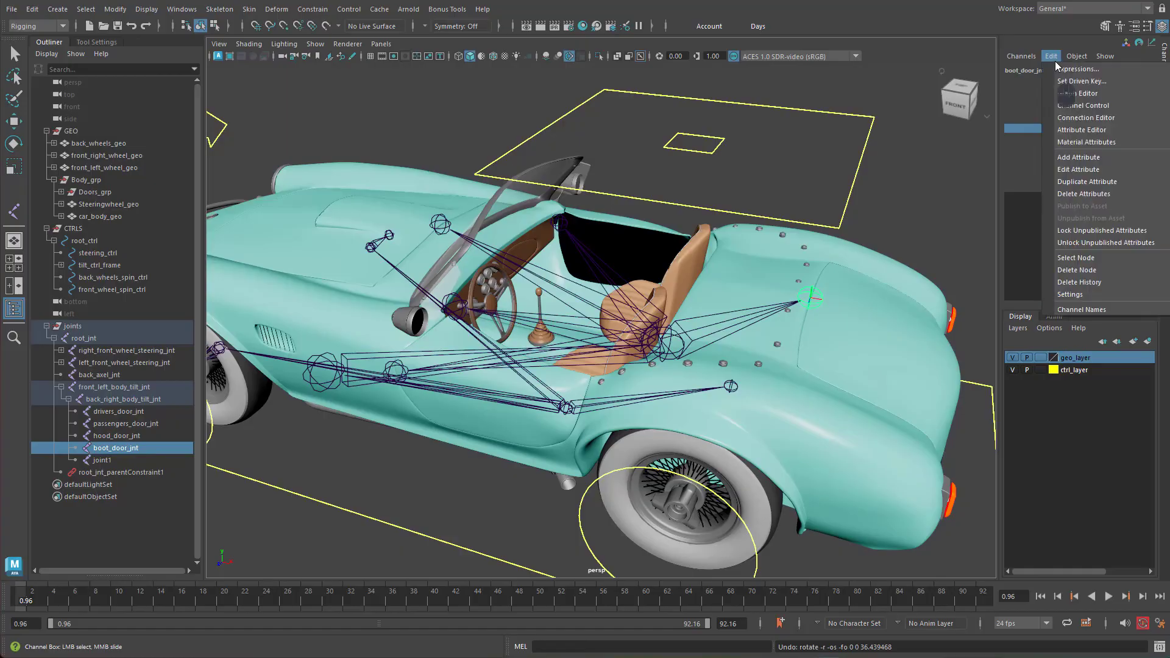
left_click(1077, 81)
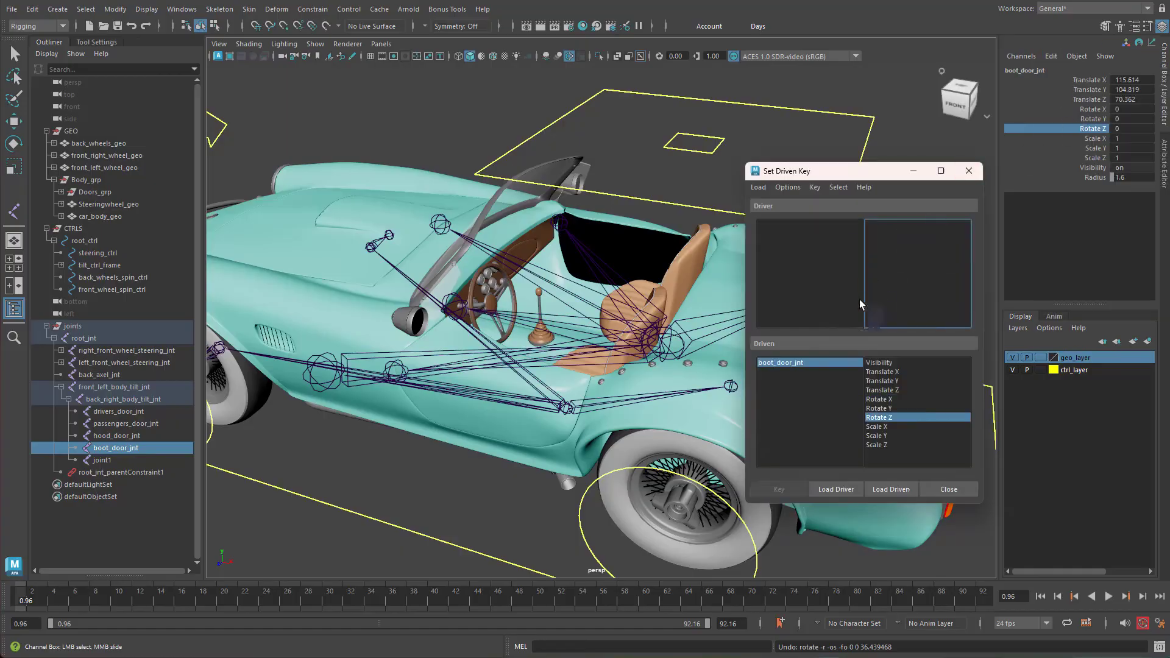
left_click(450, 541)
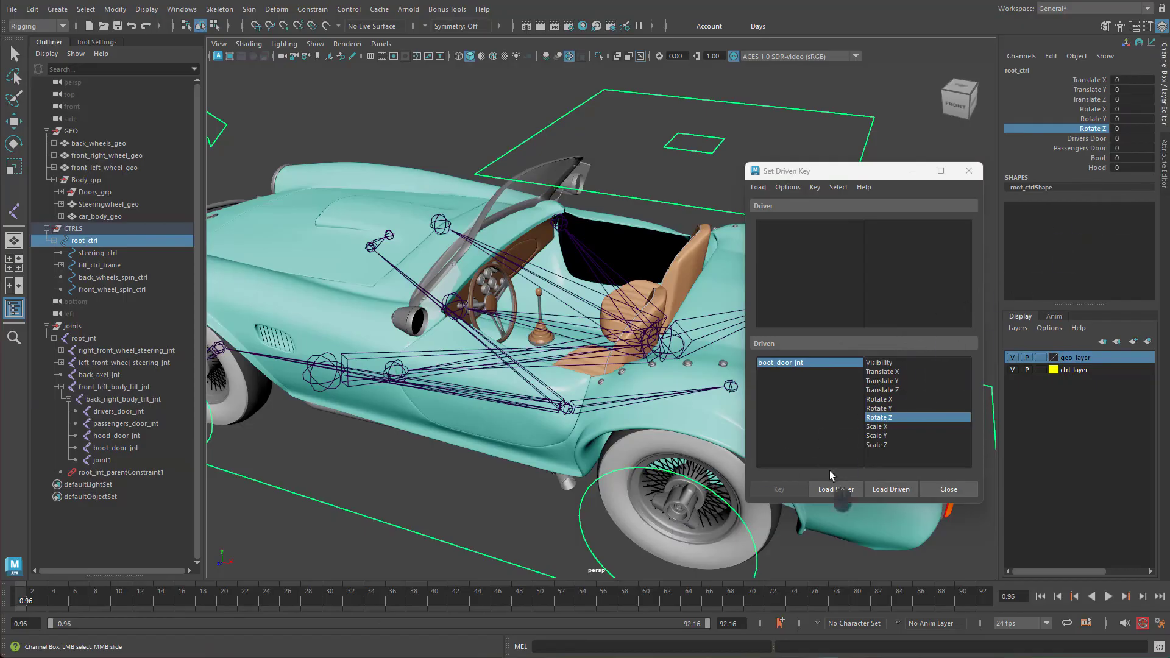
left_click(828, 489)
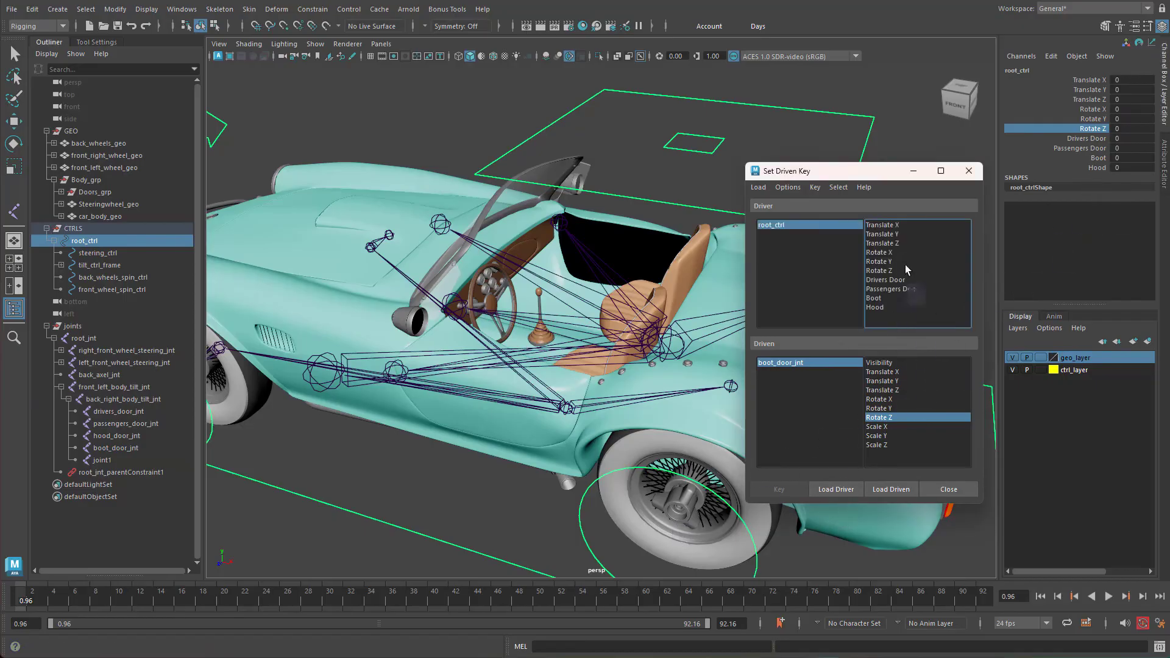
left_click(878, 298)
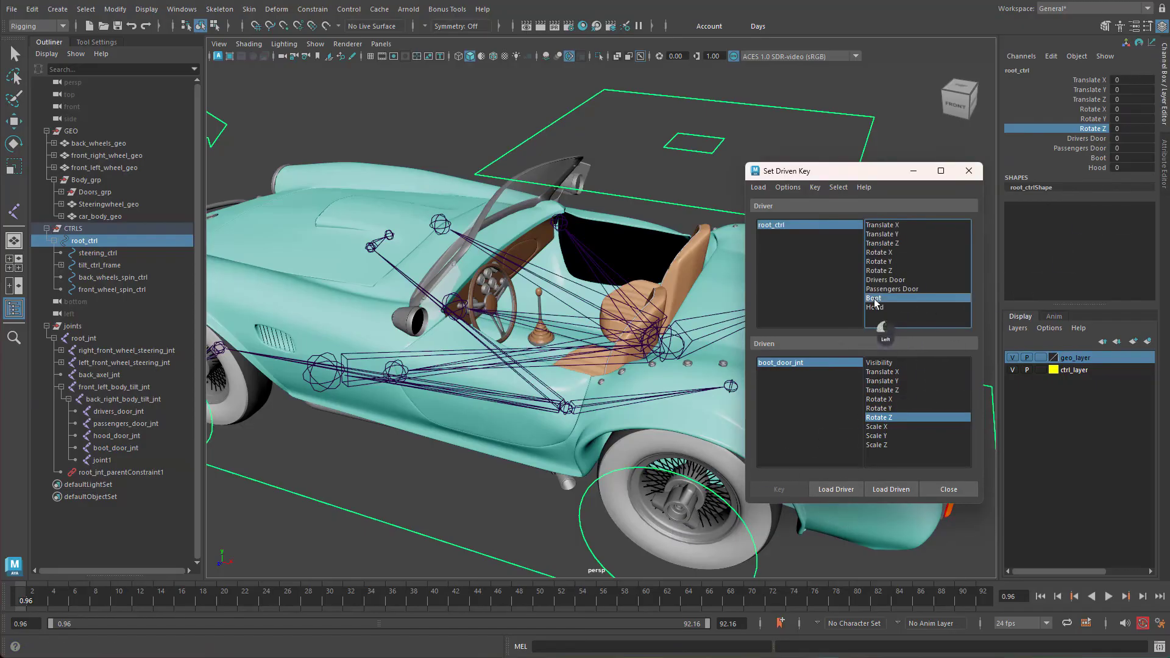
left_click_drag(878, 171, 1062, 188)
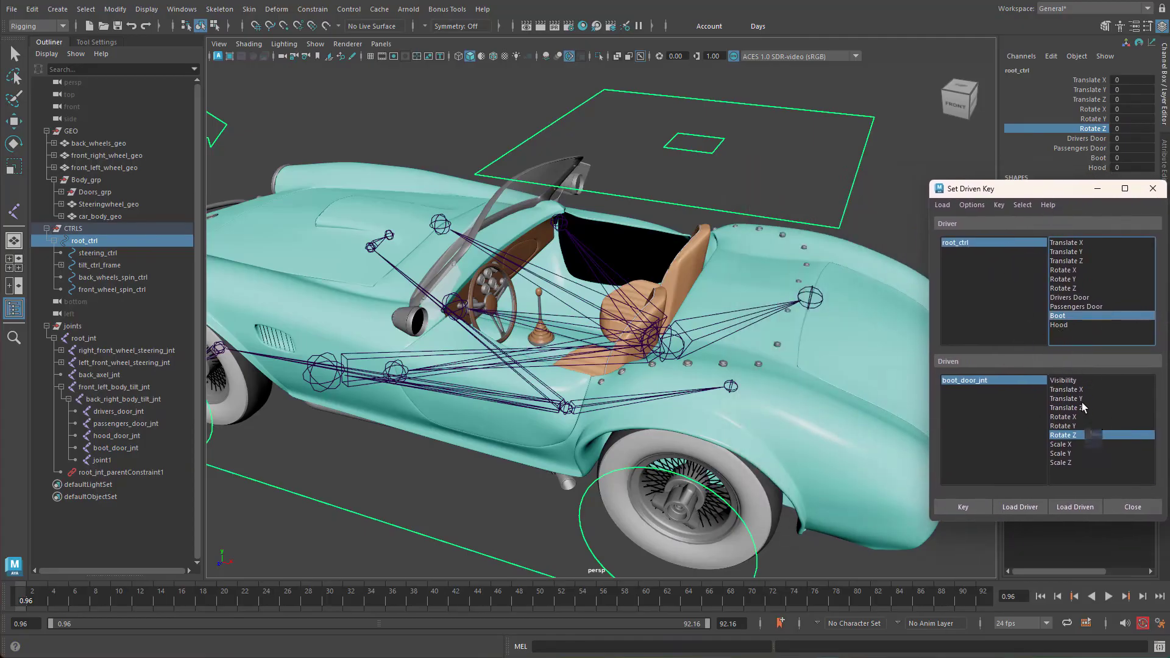
left_click(965, 507)
Step: Set root_ctrl's Boot to 1, set boot_door_jnt's Rotate Z to 70, and key the open boot
left_click(1099, 158)
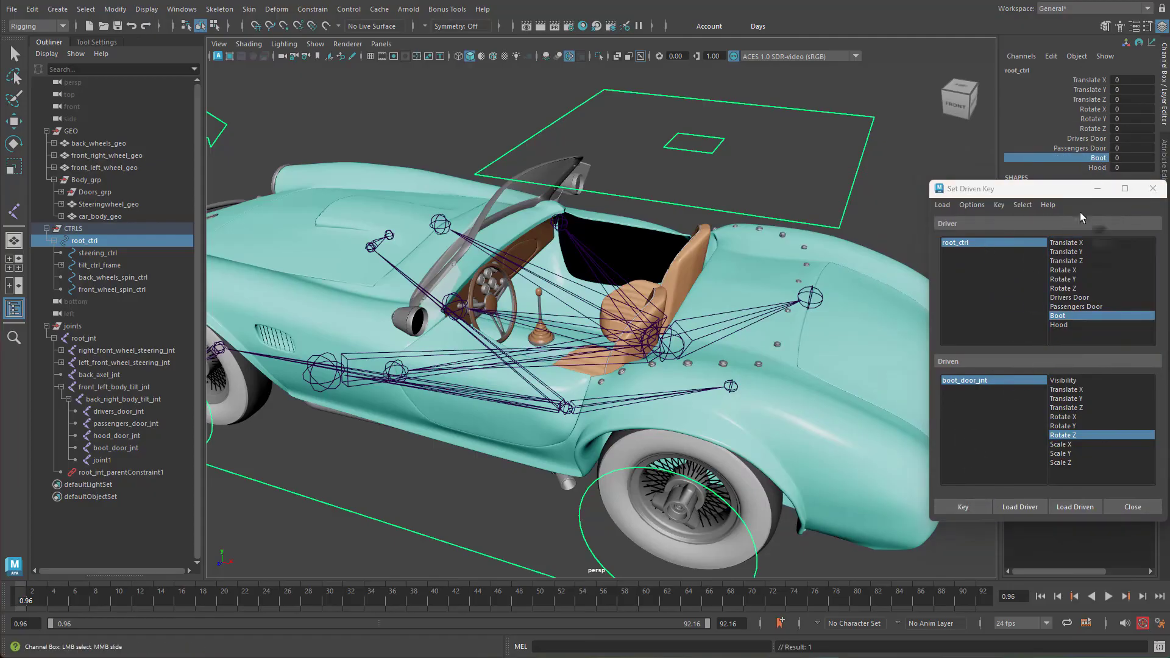
middle_click_drag(883, 207, 1095, 188)
left_click(996, 381)
key("e")
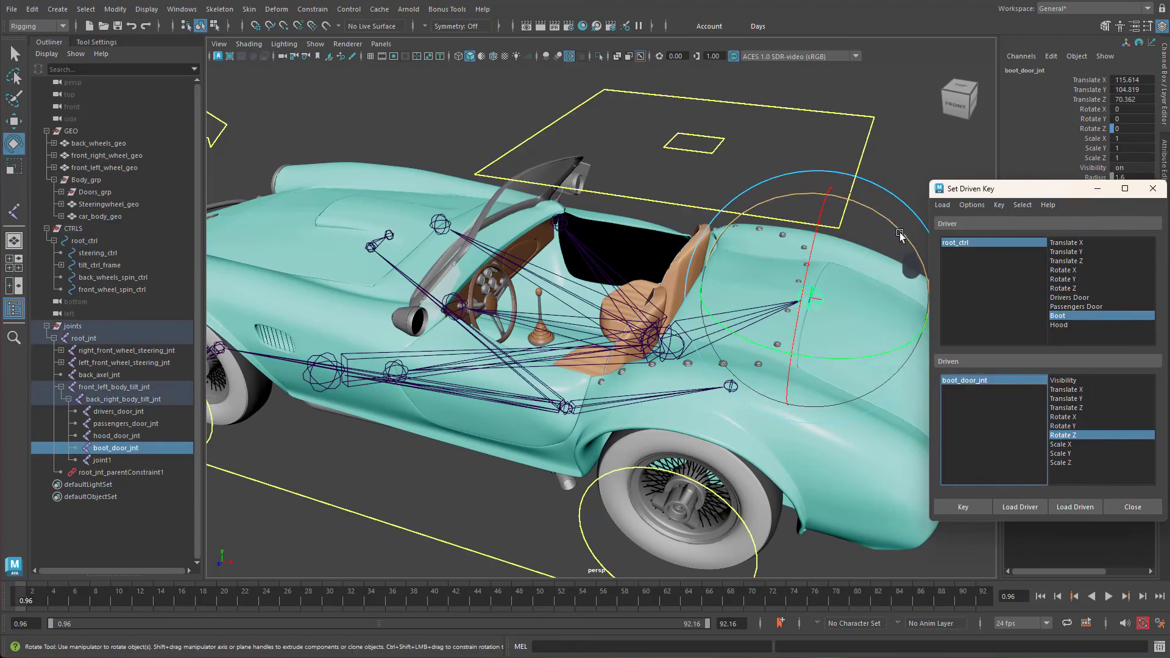
left_click_drag(899, 235, 683, 420)
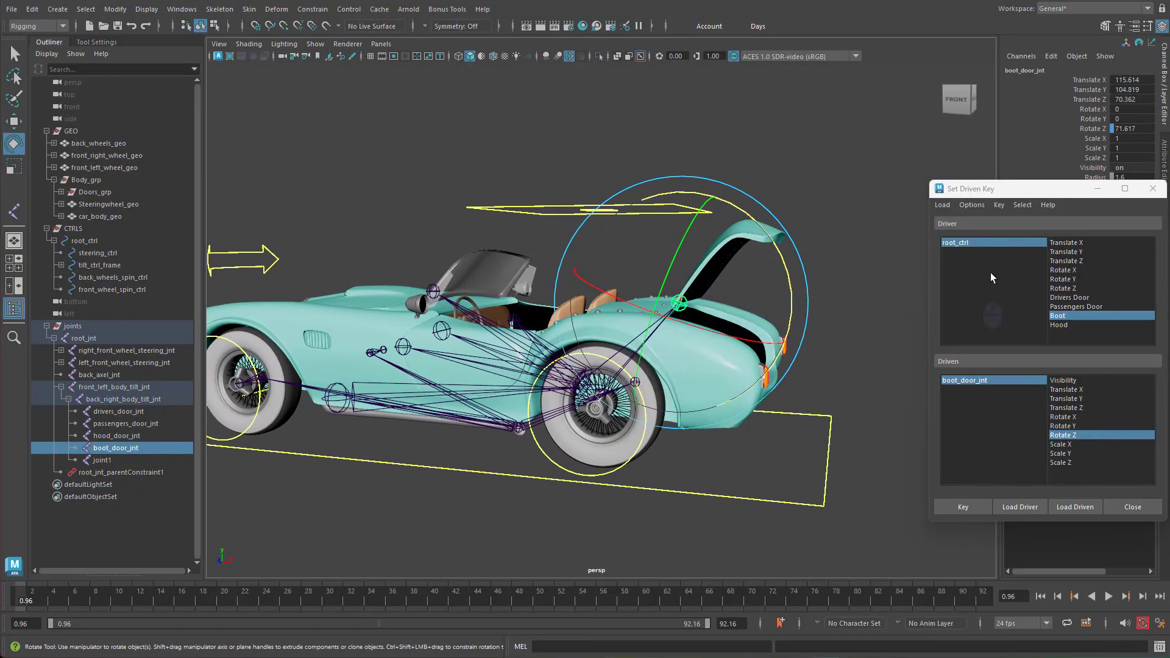
double_click(1145, 129)
key("Return")
left_click(967, 507)
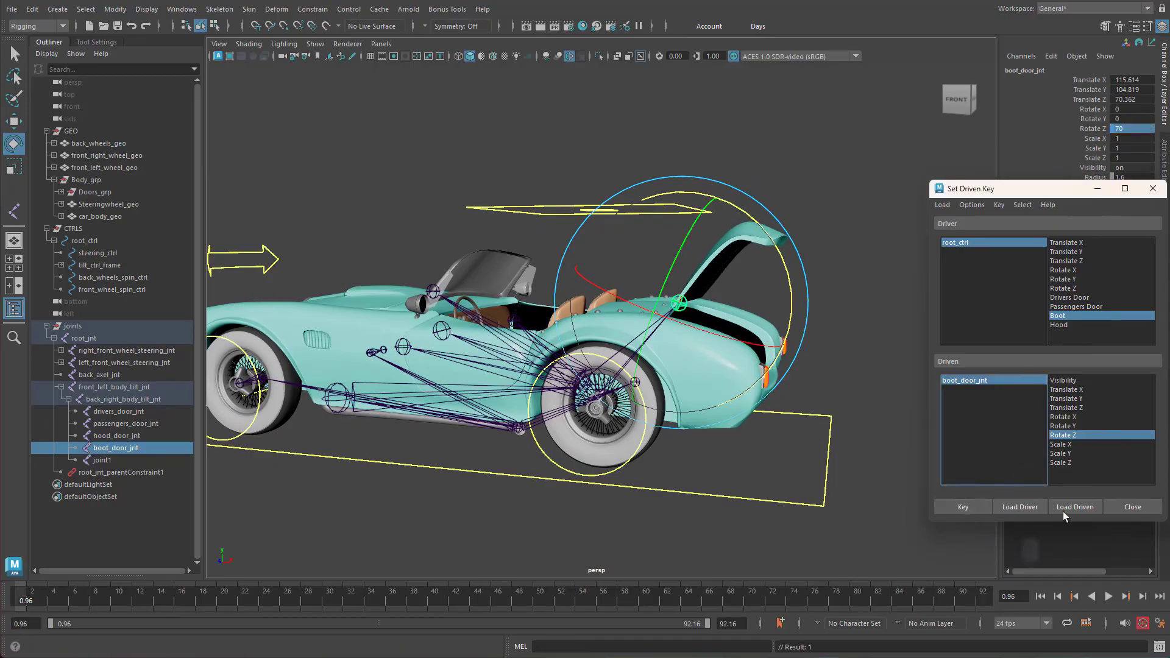
Step: Load hood_door_jnt's Rotate Z as driven by root_ctrl's Hood, and key the closed hood at 0
left_click_drag(719, 421, 592, 399, "alt")
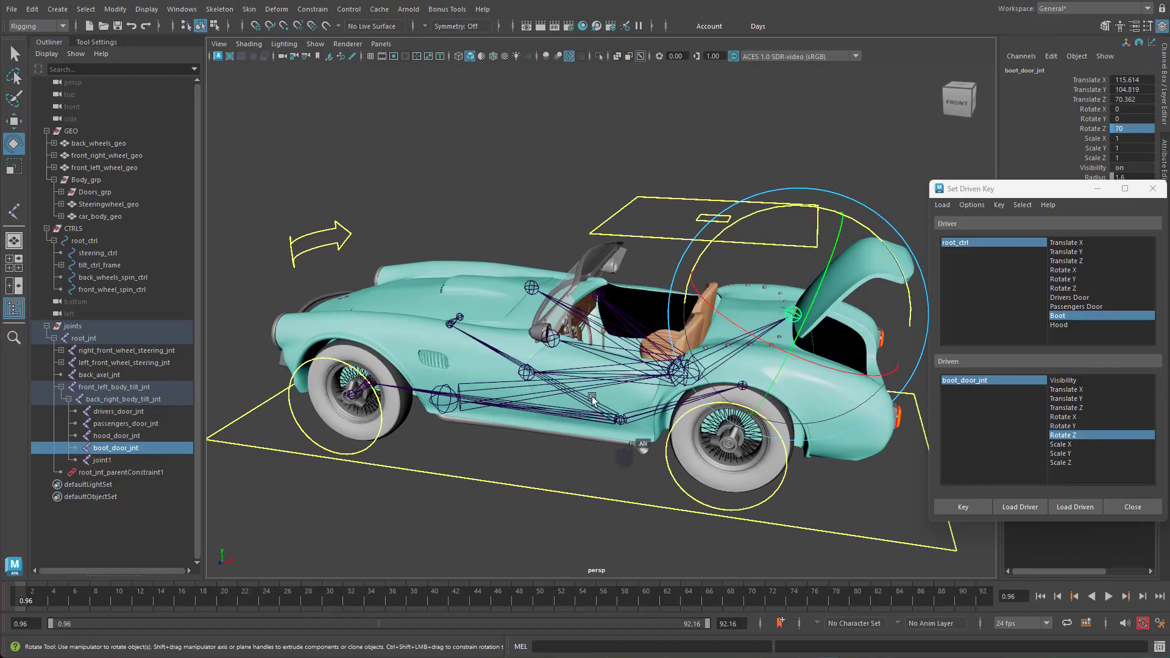
right_click_drag(528, 324, 574, 352, "alt")
left_click_drag(575, 341, 562, 361, "alt")
middle_click_drag(558, 320, 605, 278, "alt")
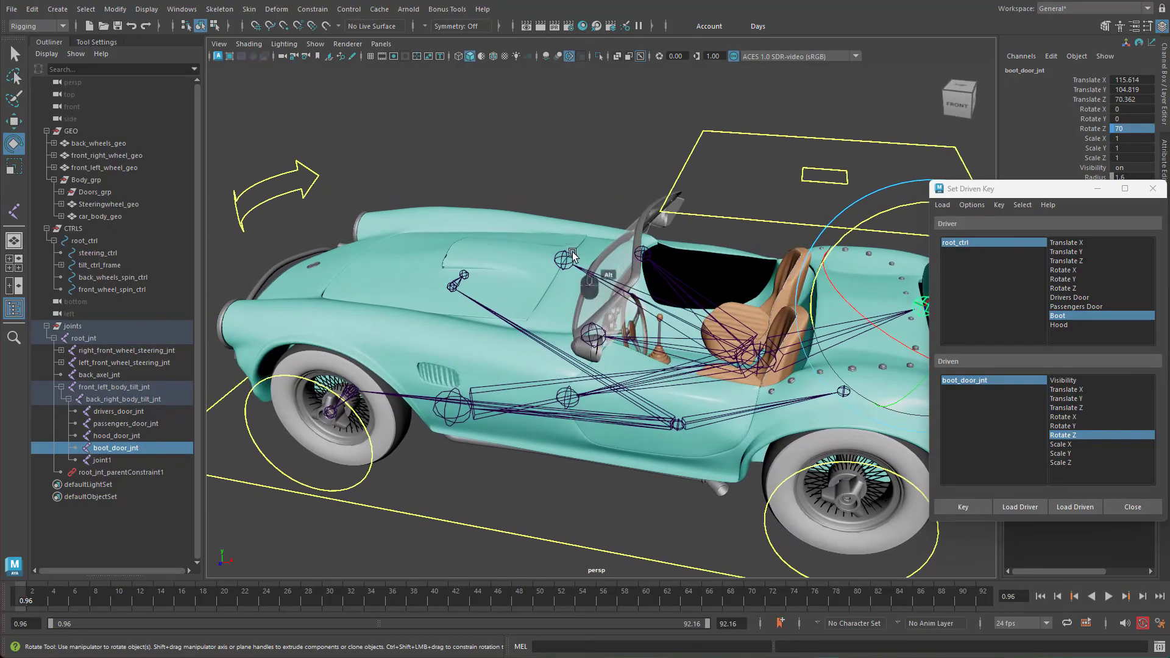
left_click(565, 258)
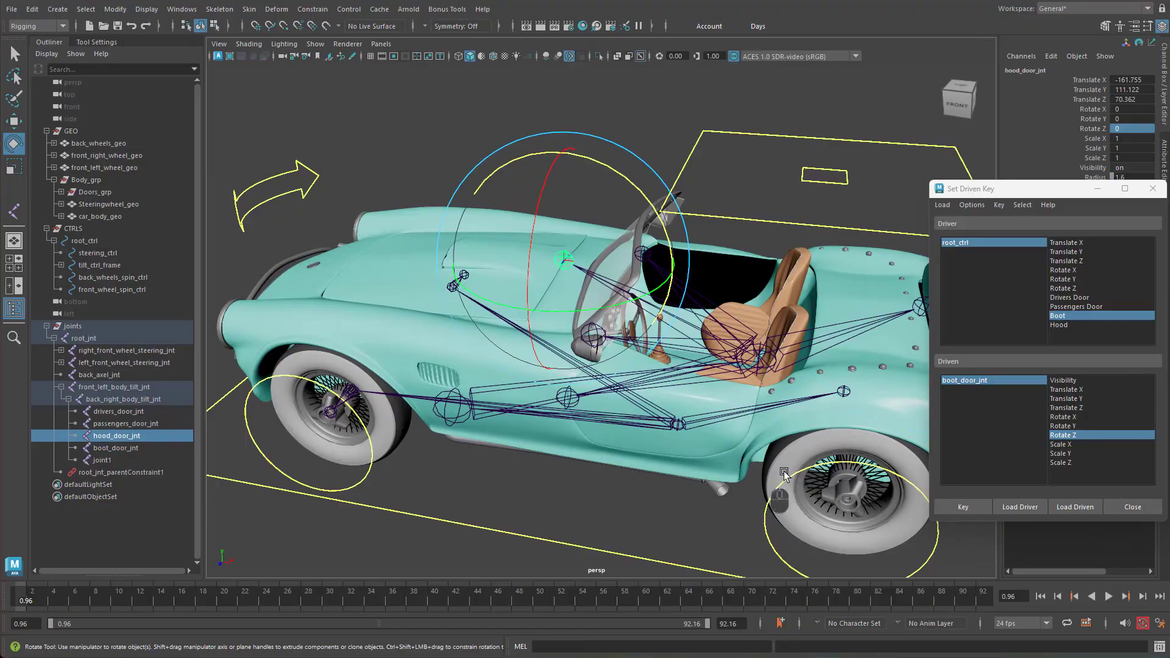
left_click(1077, 508)
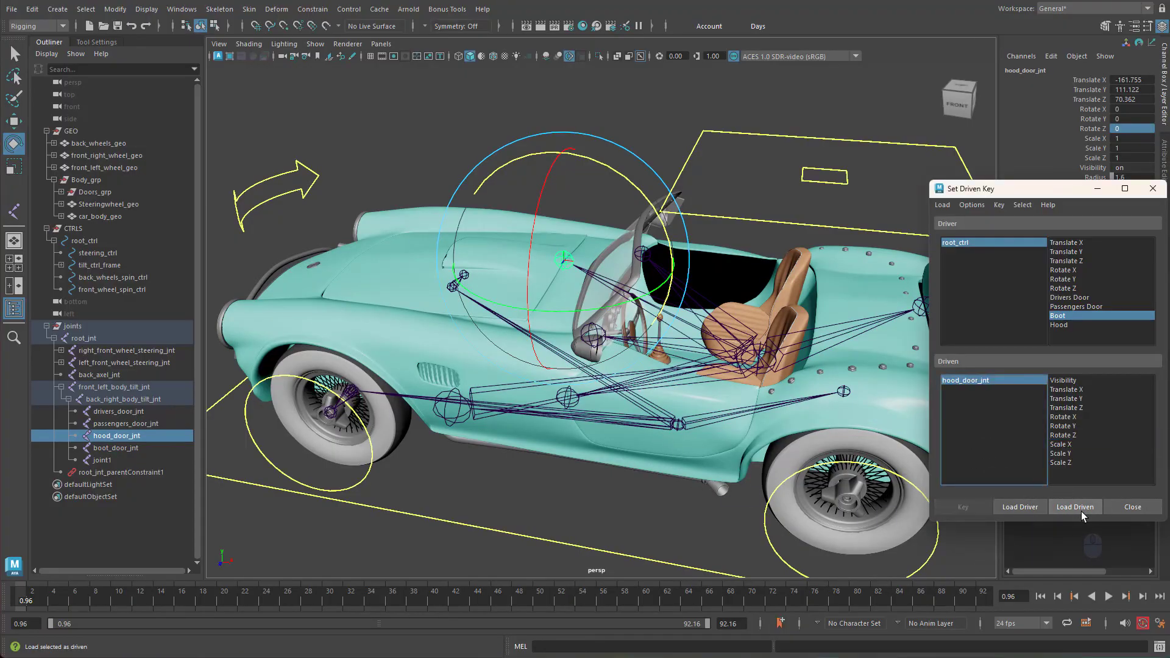
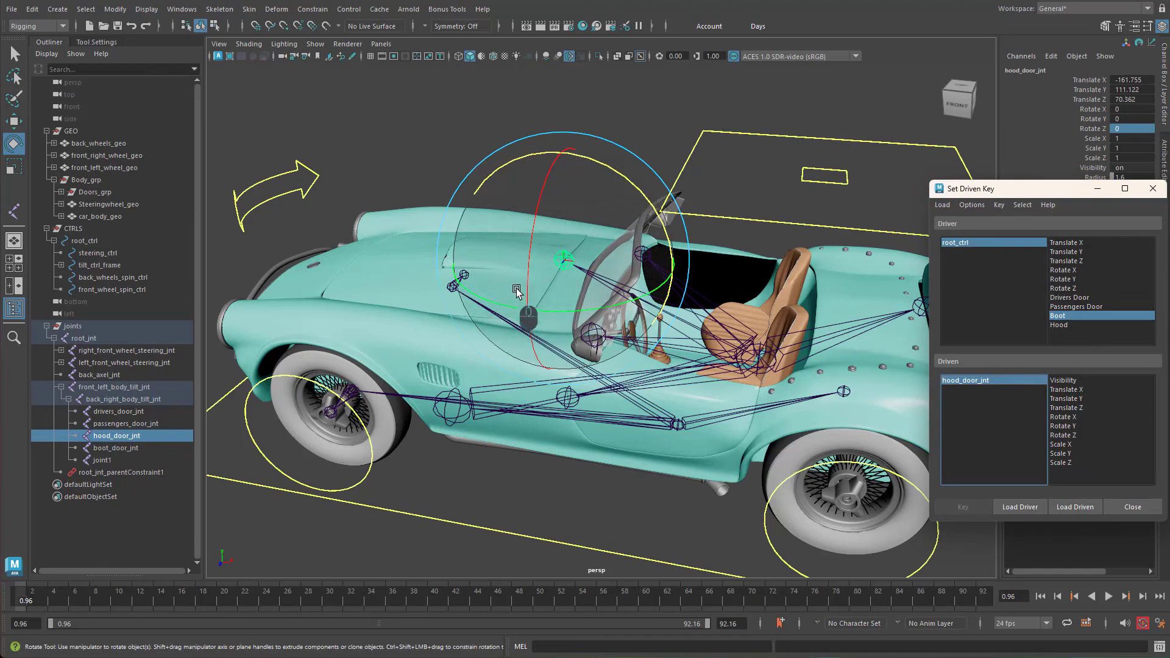
left_click(544, 316)
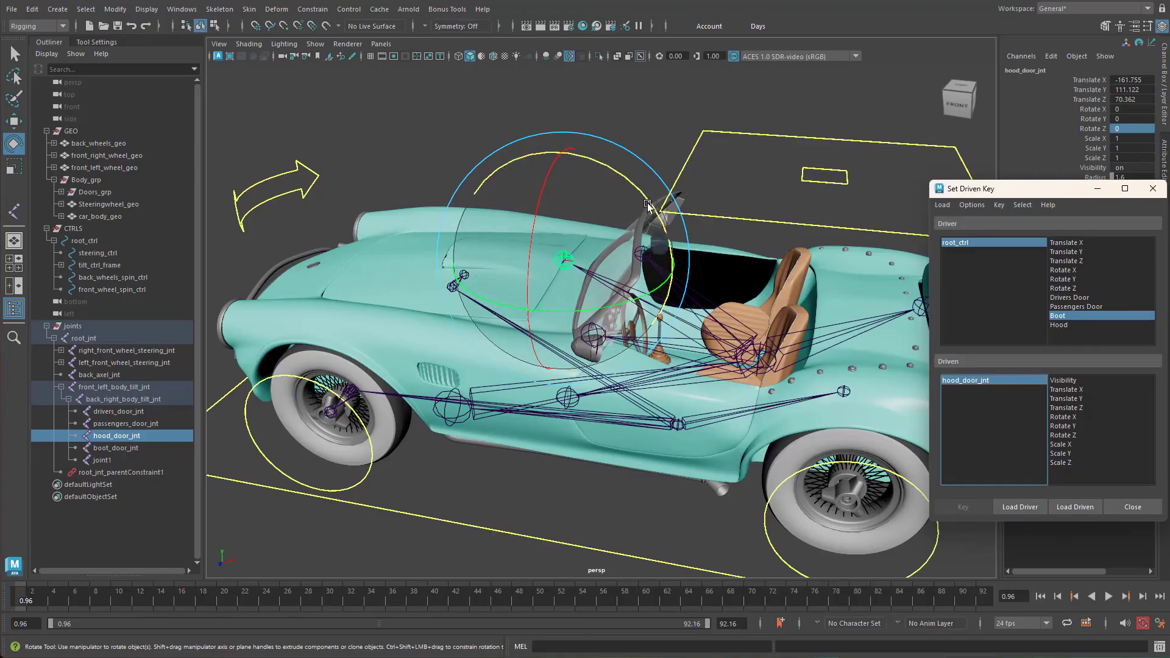
left_click(655, 168)
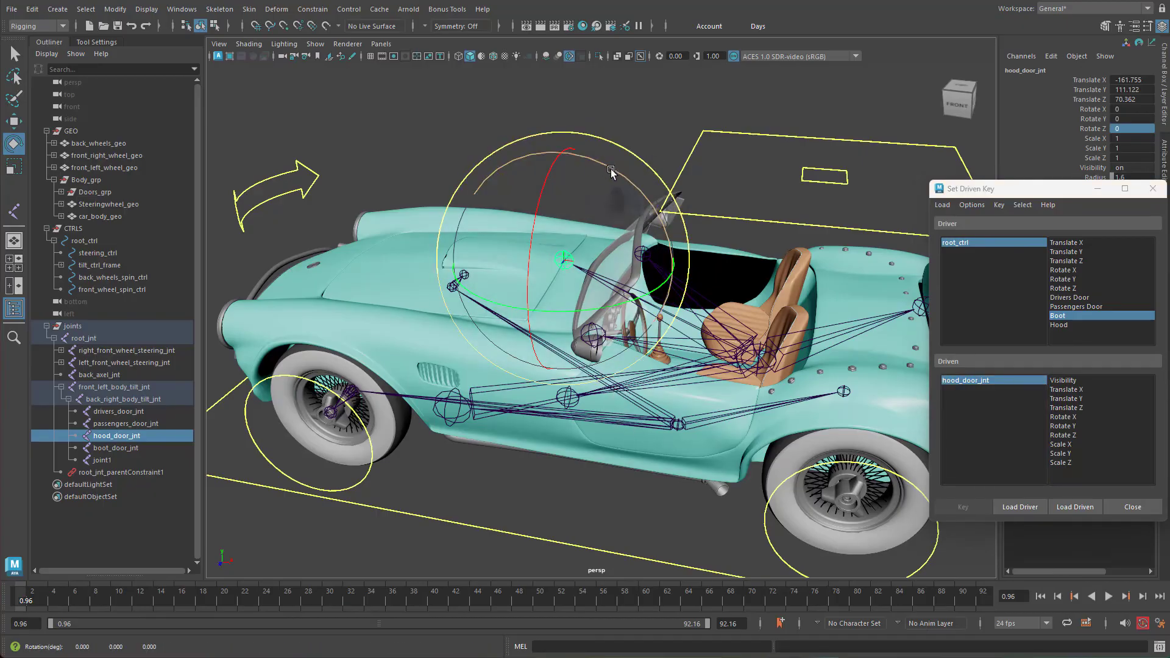
left_click(1072, 436)
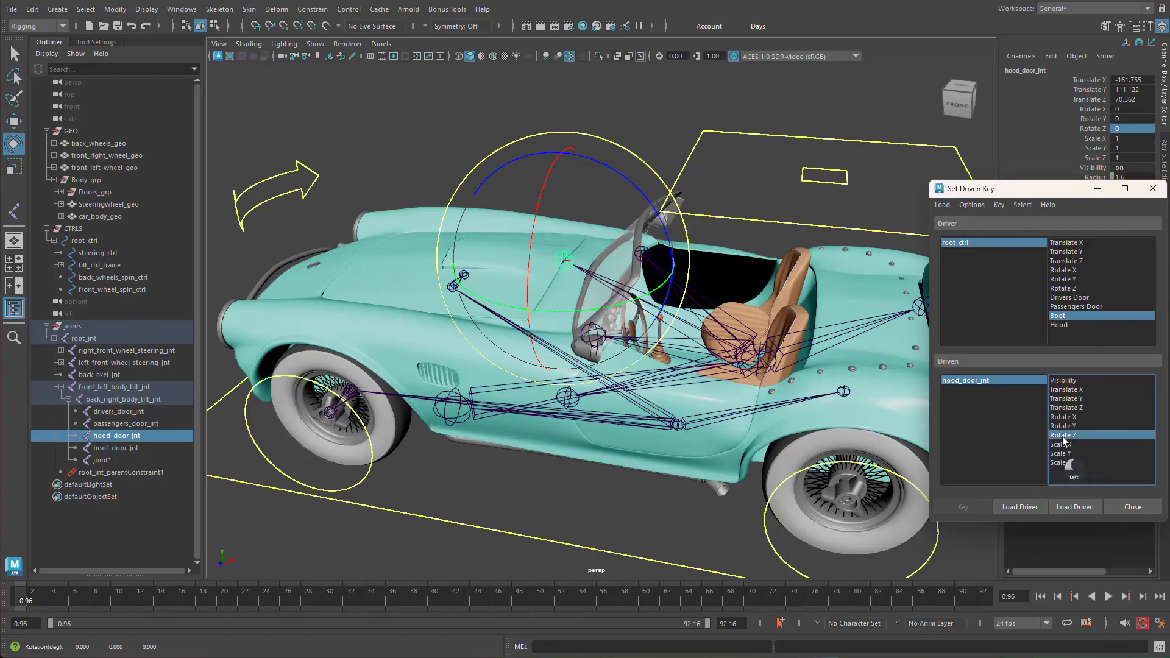
left_click(1061, 326)
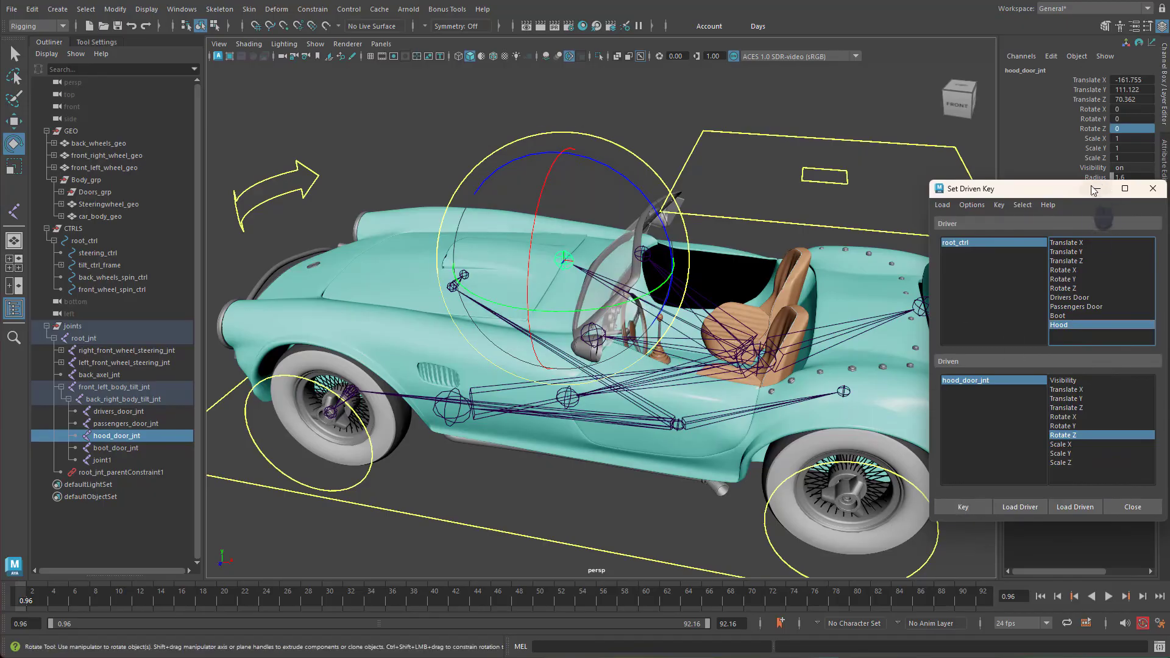
left_click_drag(1070, 192, 983, 237)
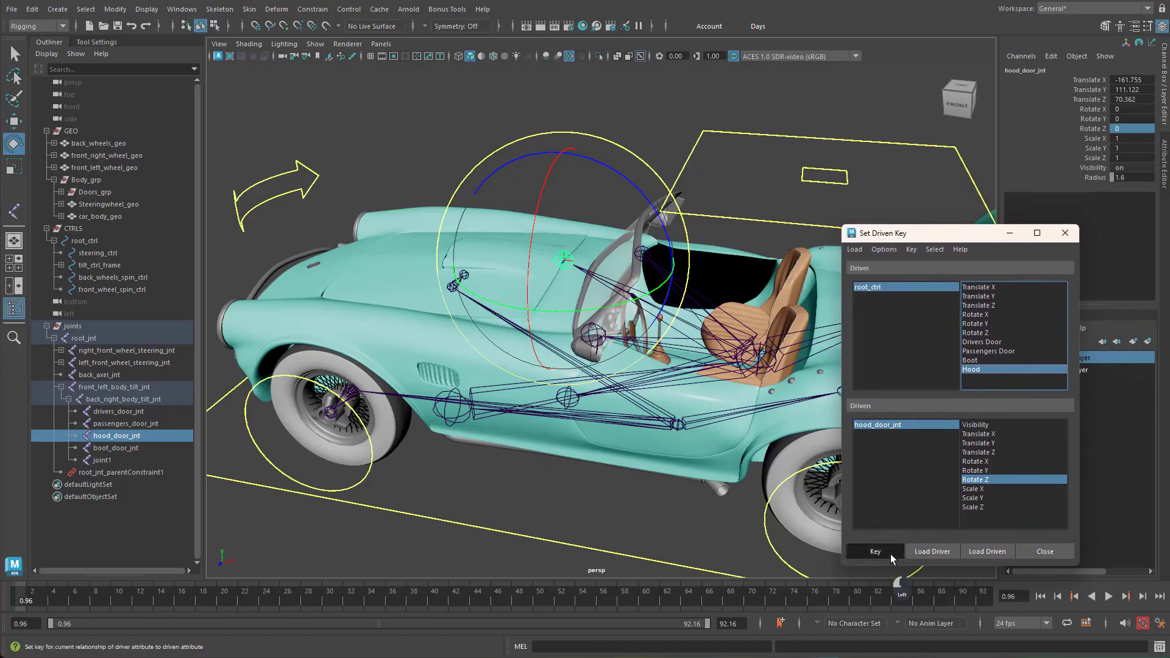
left_click(891, 554)
Step: Set root_ctrl's Hood to 1, set hood_door_jnt's Rotate Z to -40, and key the open hood
left_click(886, 287)
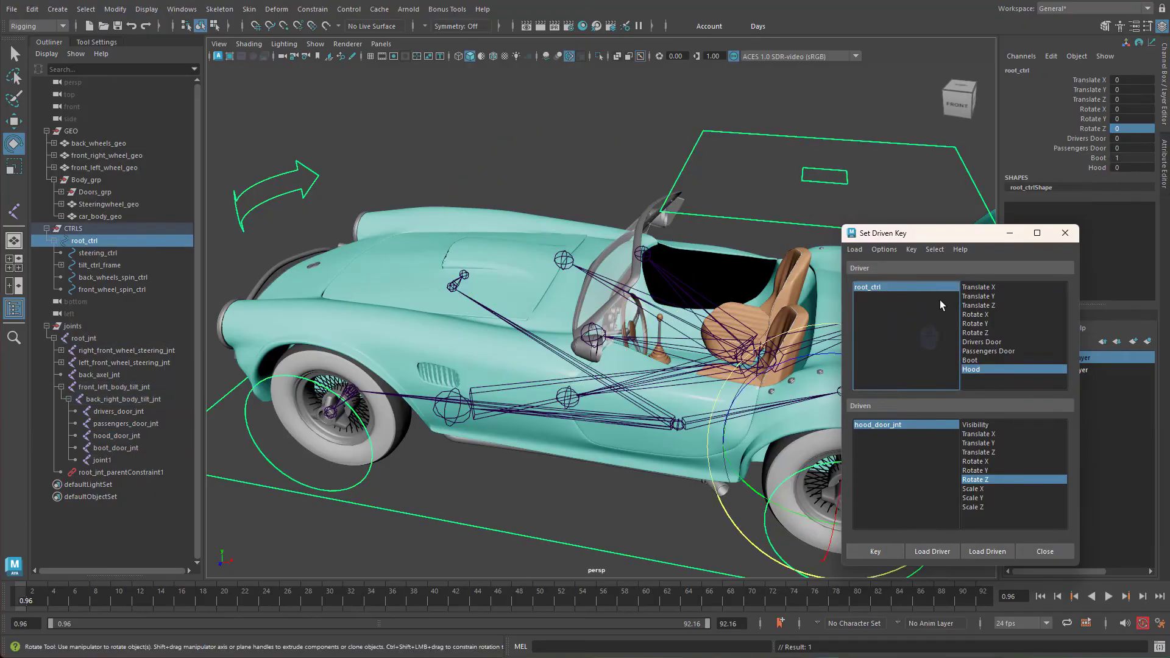
middle_click_drag(555, 147, 795, 142)
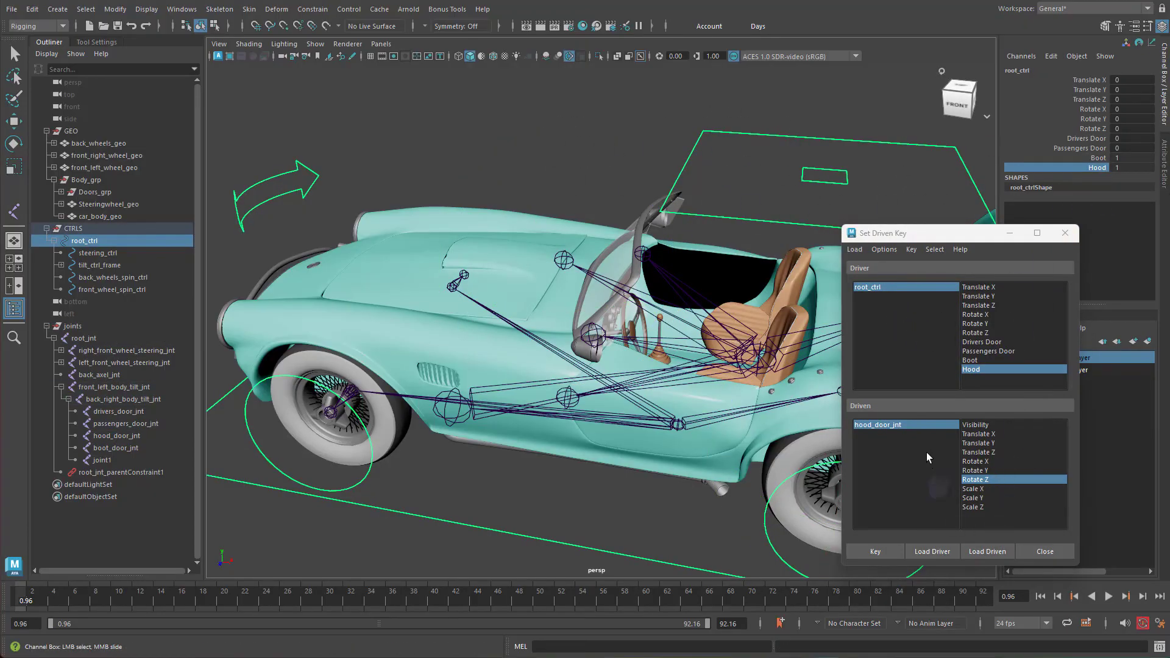
left_click(899, 426)
key("e")
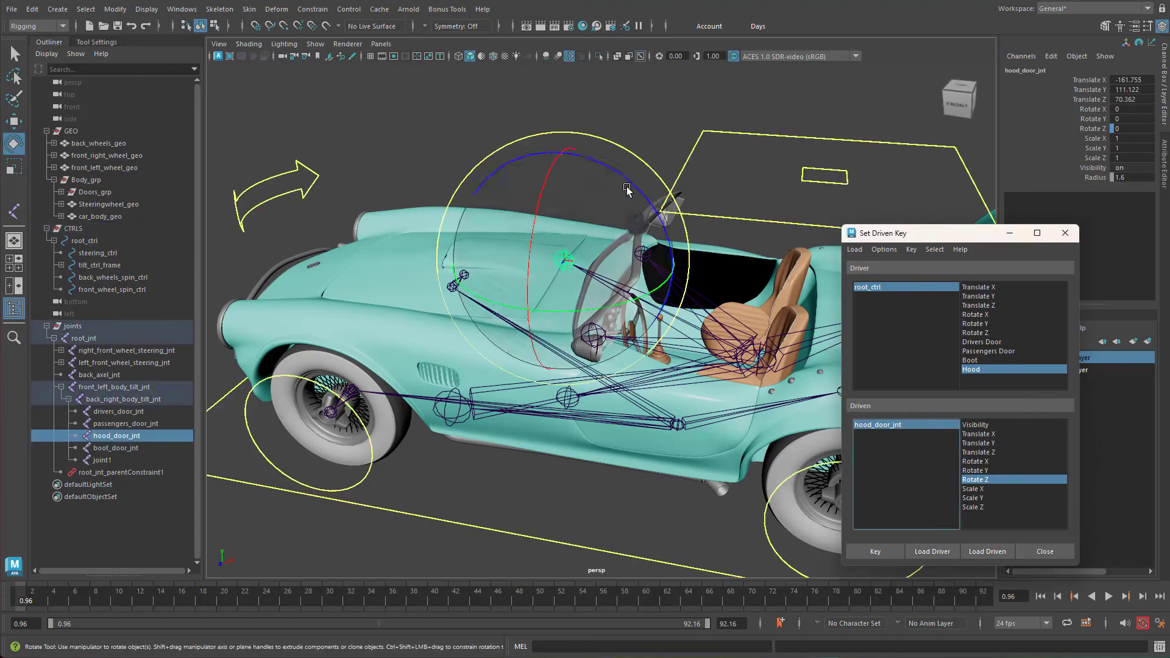
left_click_drag(639, 187, 676, 236)
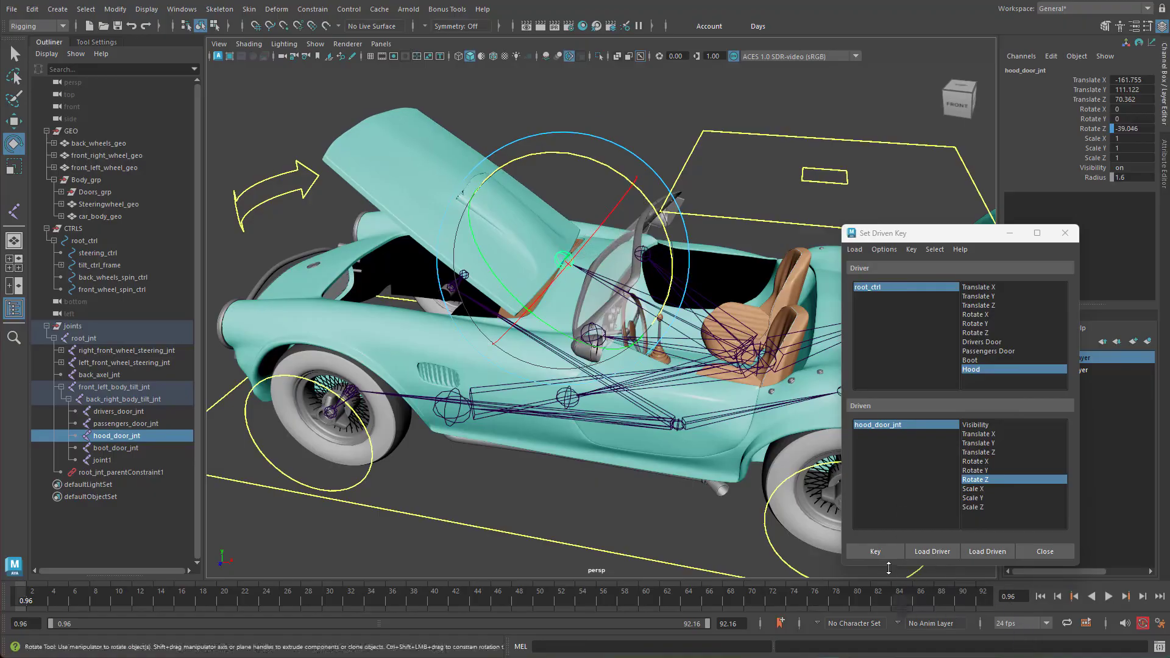
double_click(1136, 128)
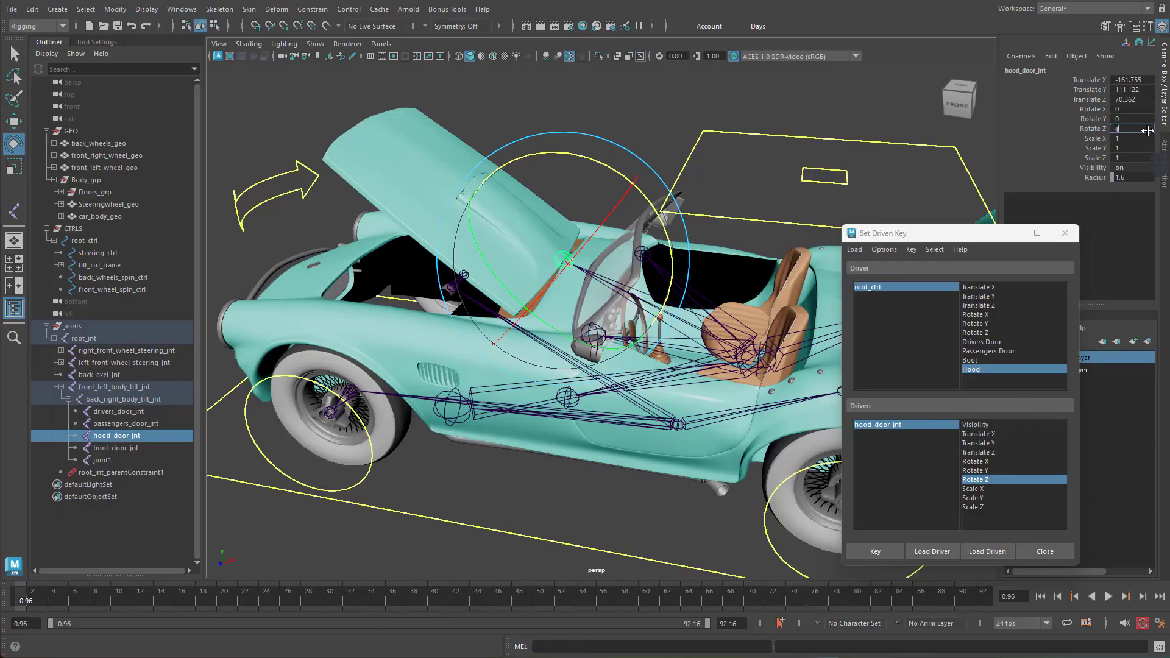
key("Return")
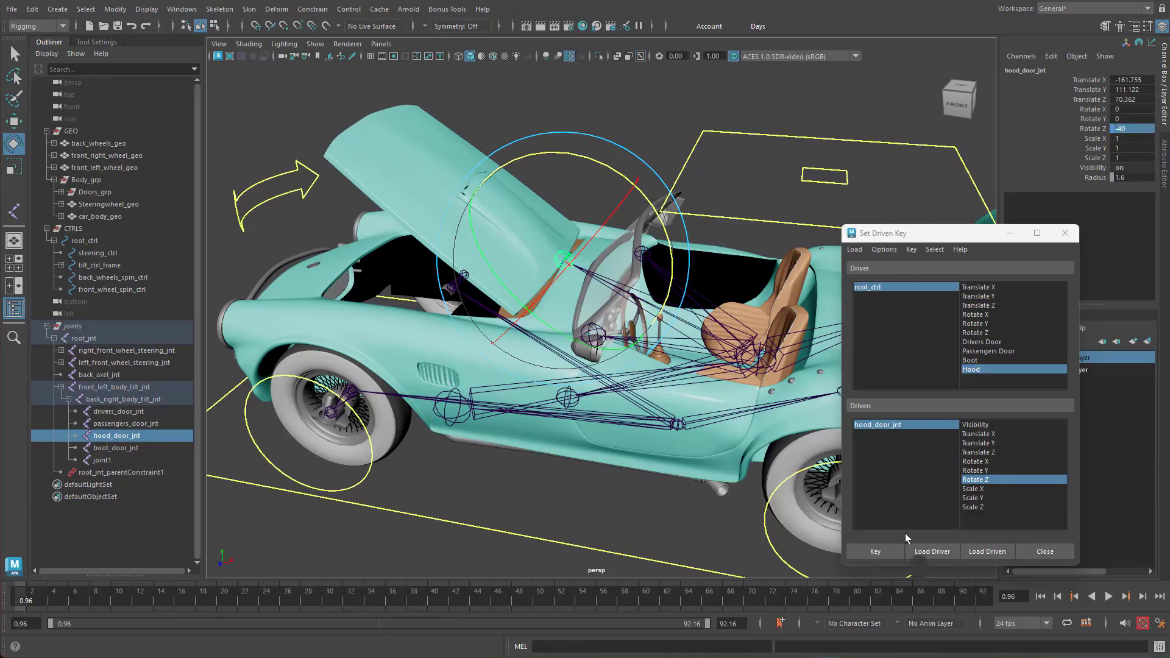
left_click(890, 553)
Step: Load drivers_door_jnt's Rotate Y as driven by root_ctrl's Drivers Door, and key the closed driver's door at 0
left_click_drag(750, 391, 624, 378, "alt")
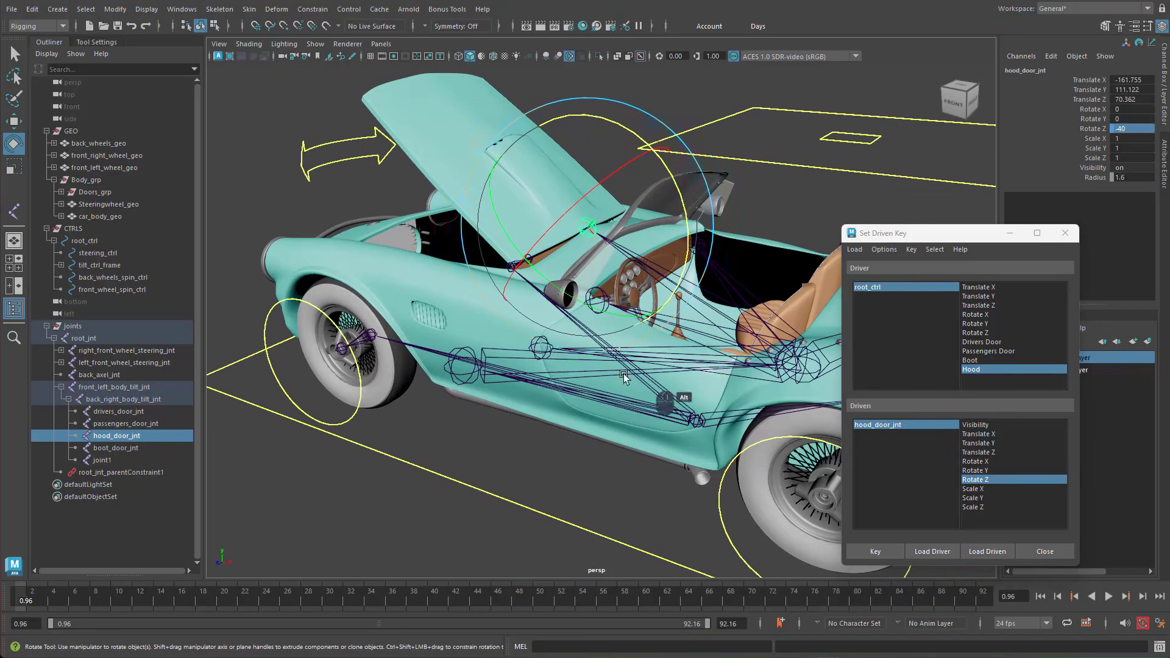
left_click(534, 350)
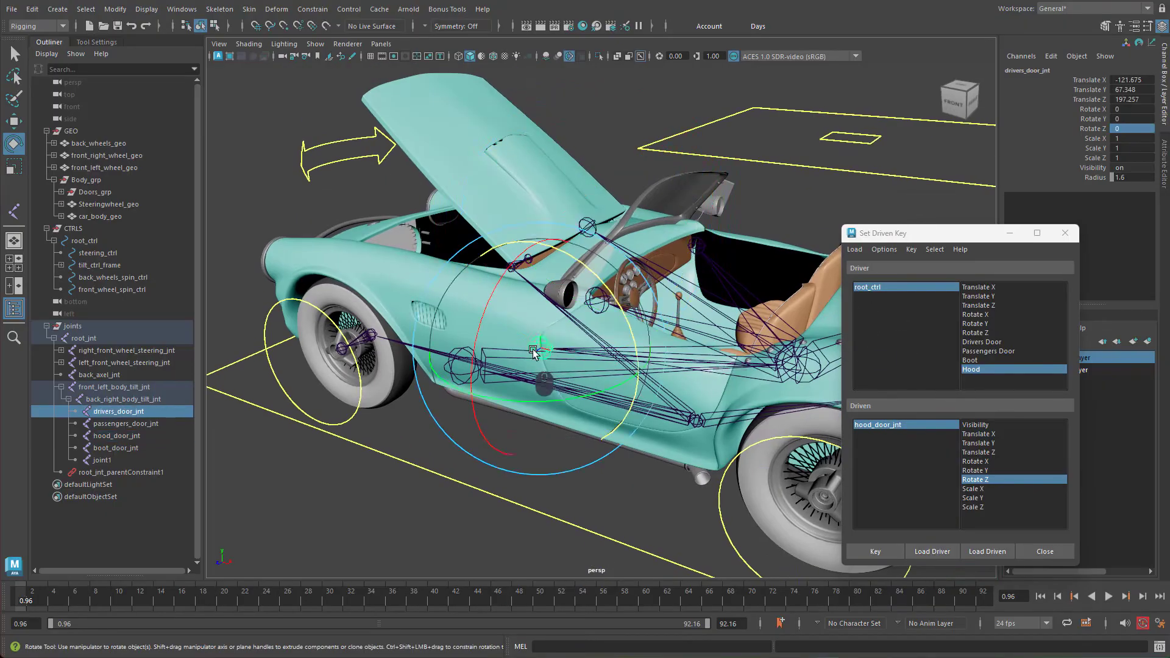
left_click_drag(725, 418, 691, 411, "alt")
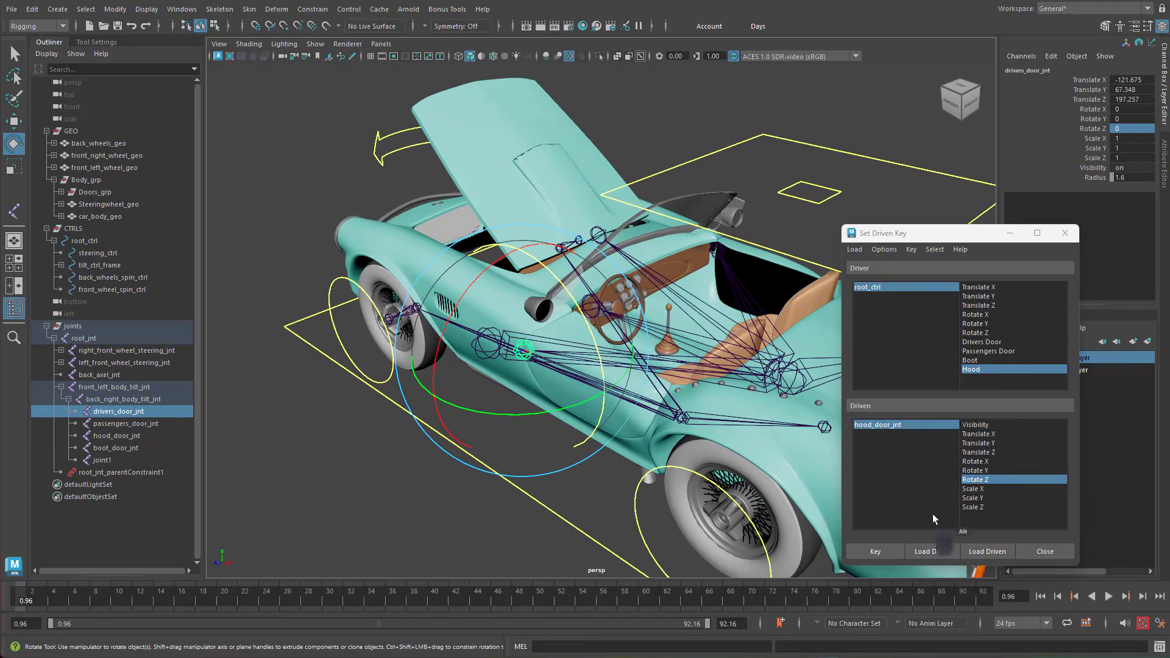
left_click(1001, 553)
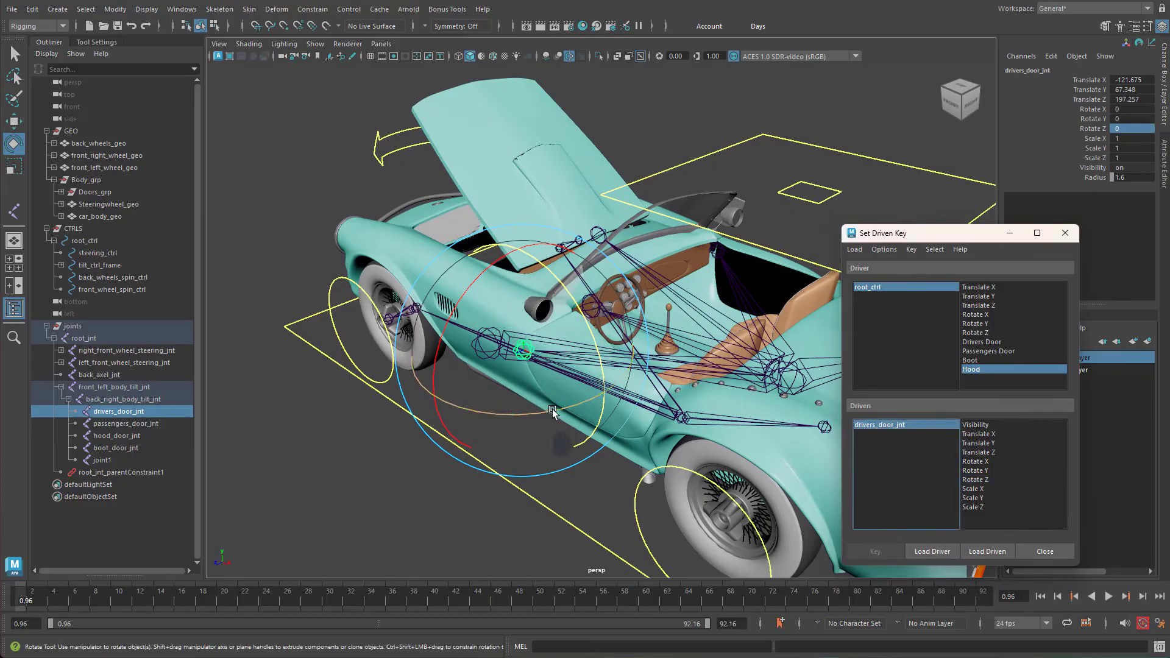
left_click(979, 473)
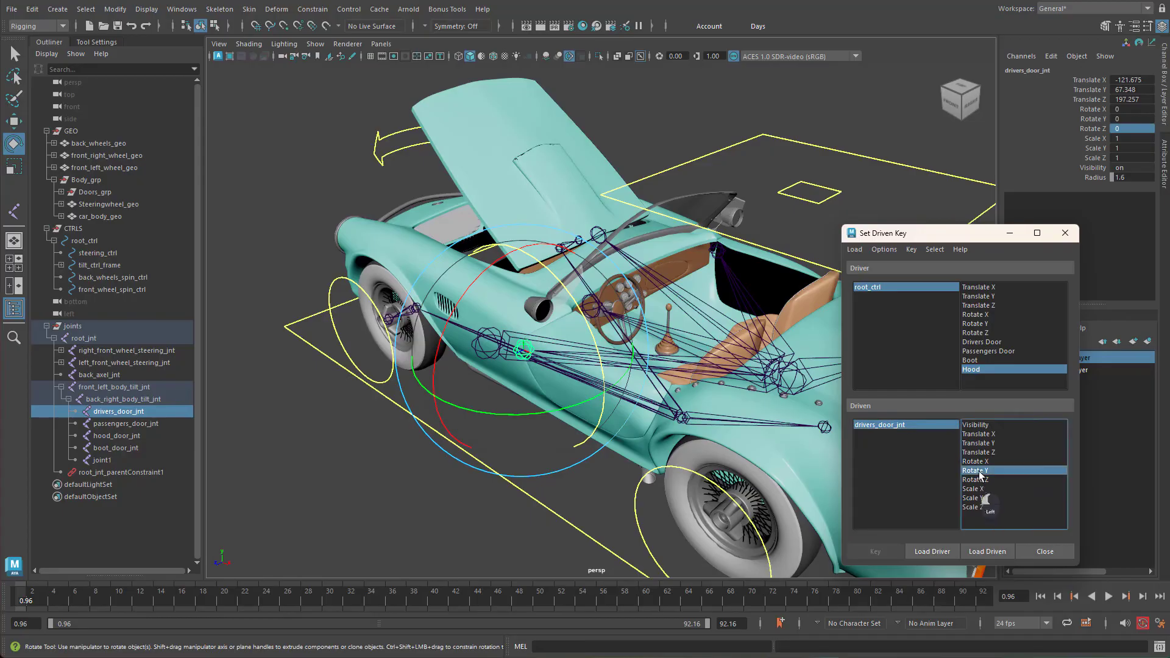
left_click(984, 343)
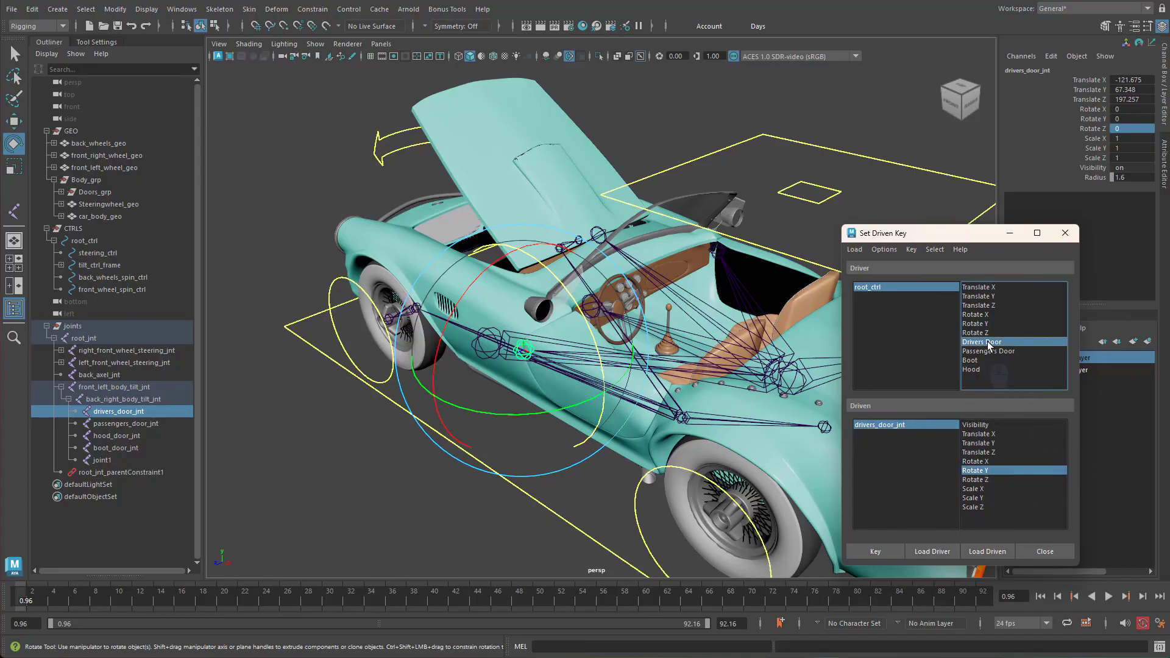
left_click(885, 551)
Step: Set root_ctrl's Drivers Door to 1, set drivers_door_jnt's Rotate Y to -60, and key the open driver's door
left_click(904, 287)
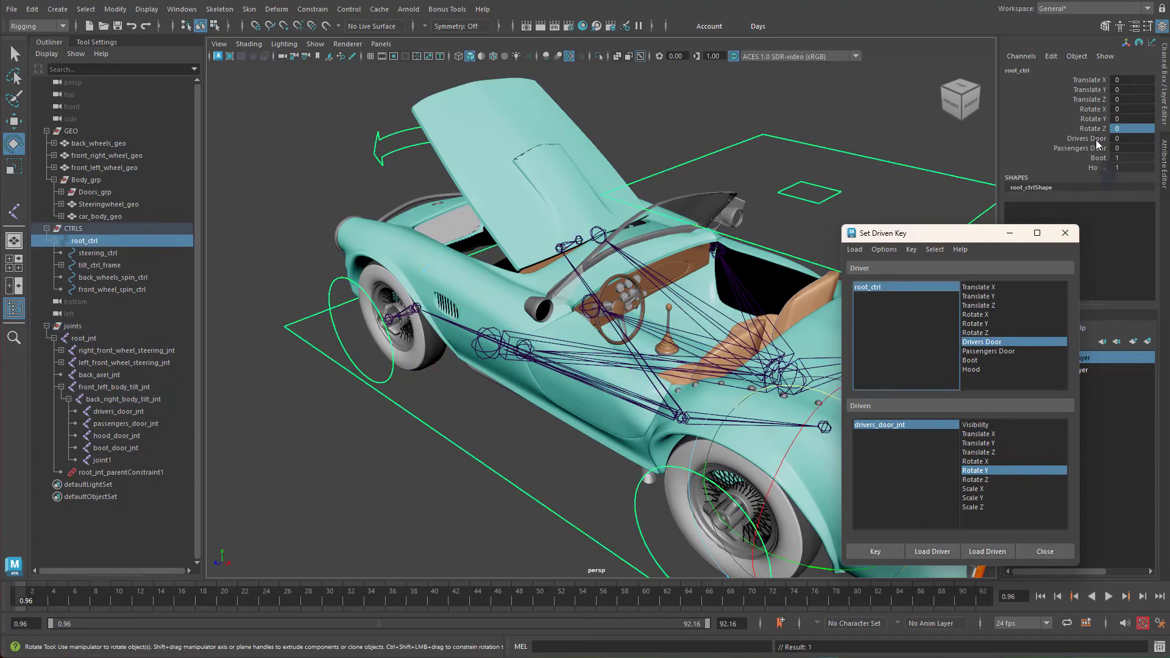
left_click(1095, 140)
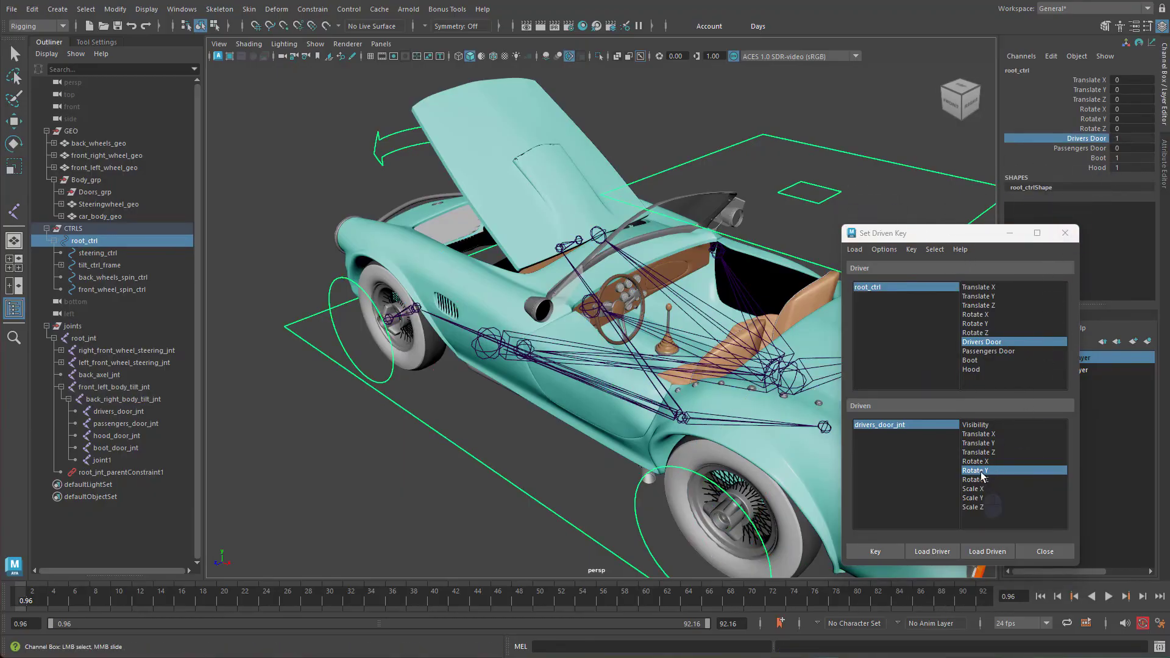
left_click(899, 426)
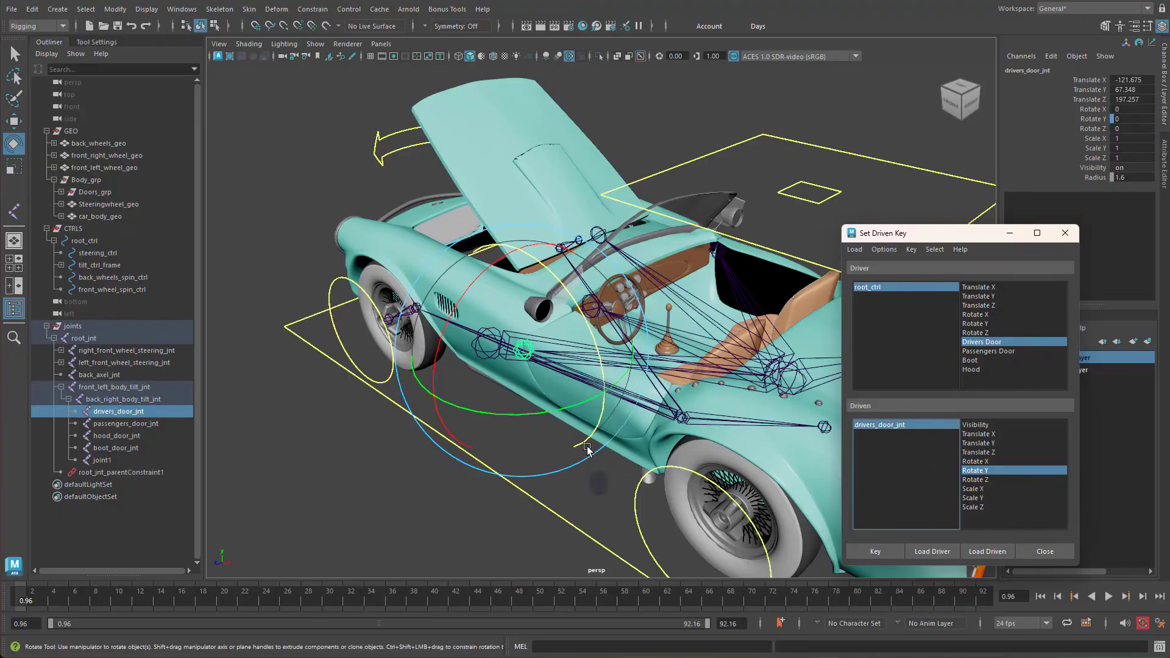
key("e")
left_click_drag(566, 408, 458, 417)
left_click_drag(683, 341, 535, 484, "alt")
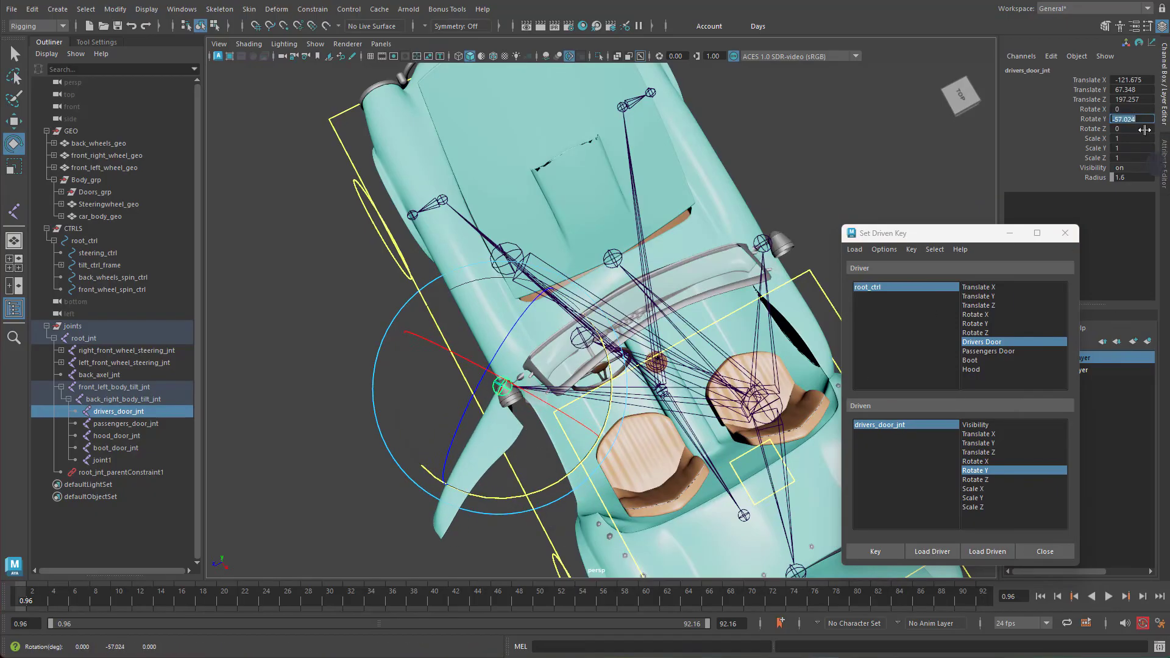
key("Return")
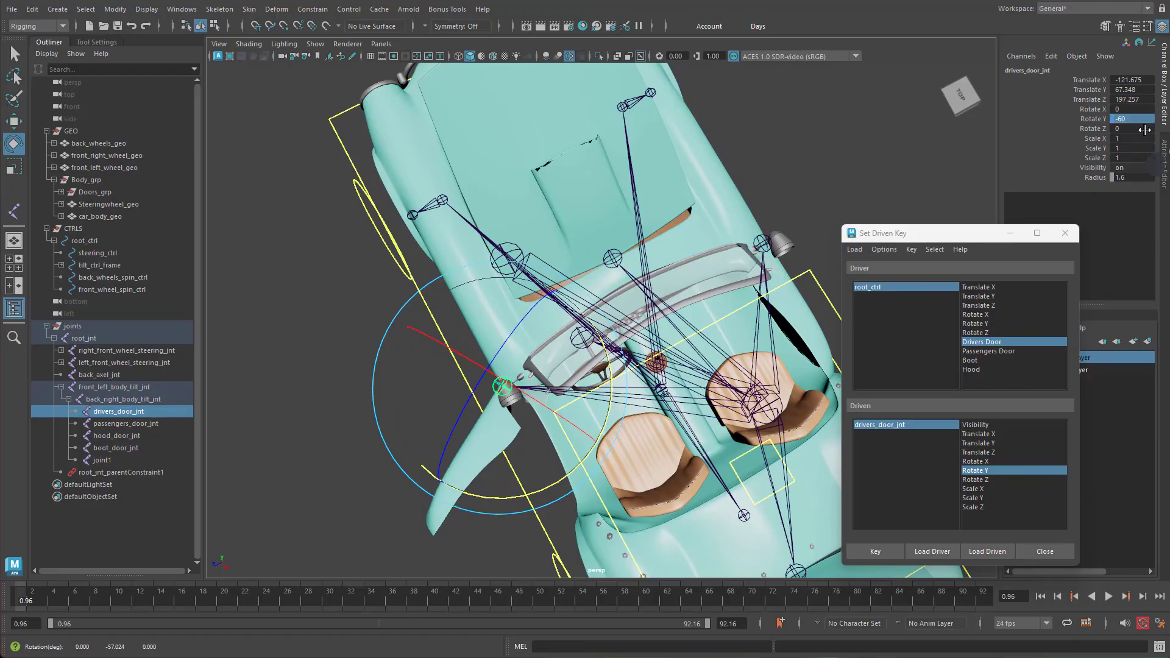
left_click(882, 553)
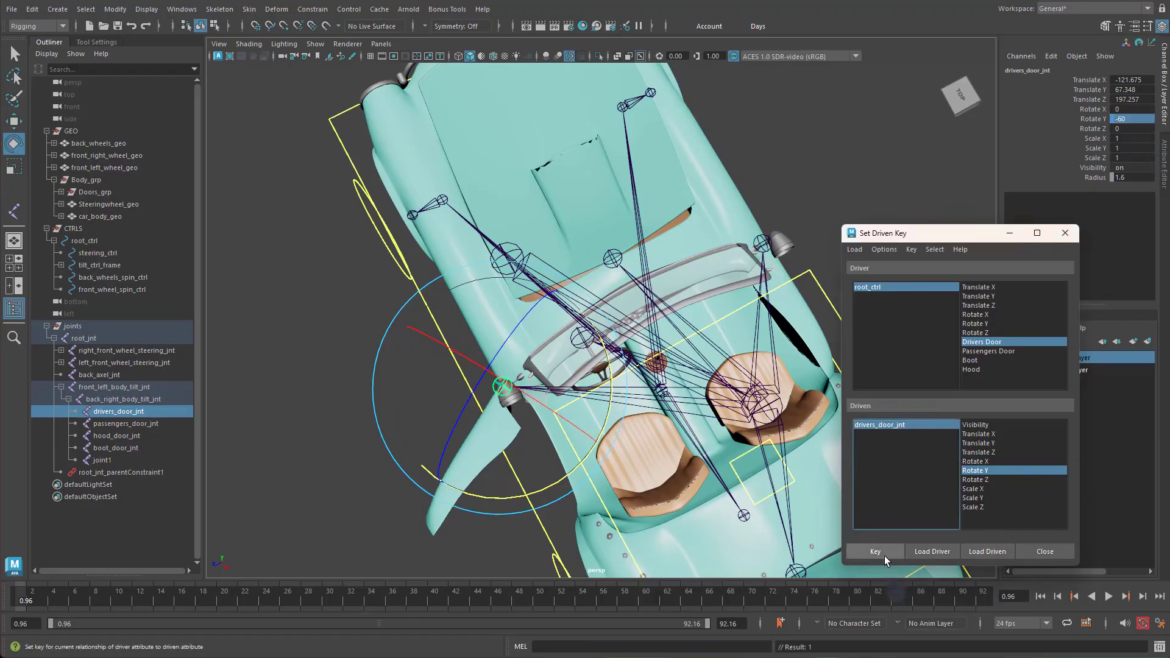
Step: Load passengers_door_jnt's Rotate Y as driven by root_ctrl's Passengers Door, and key the closed passenger's door at 0
left_click_drag(616, 429, 728, 375, "alt")
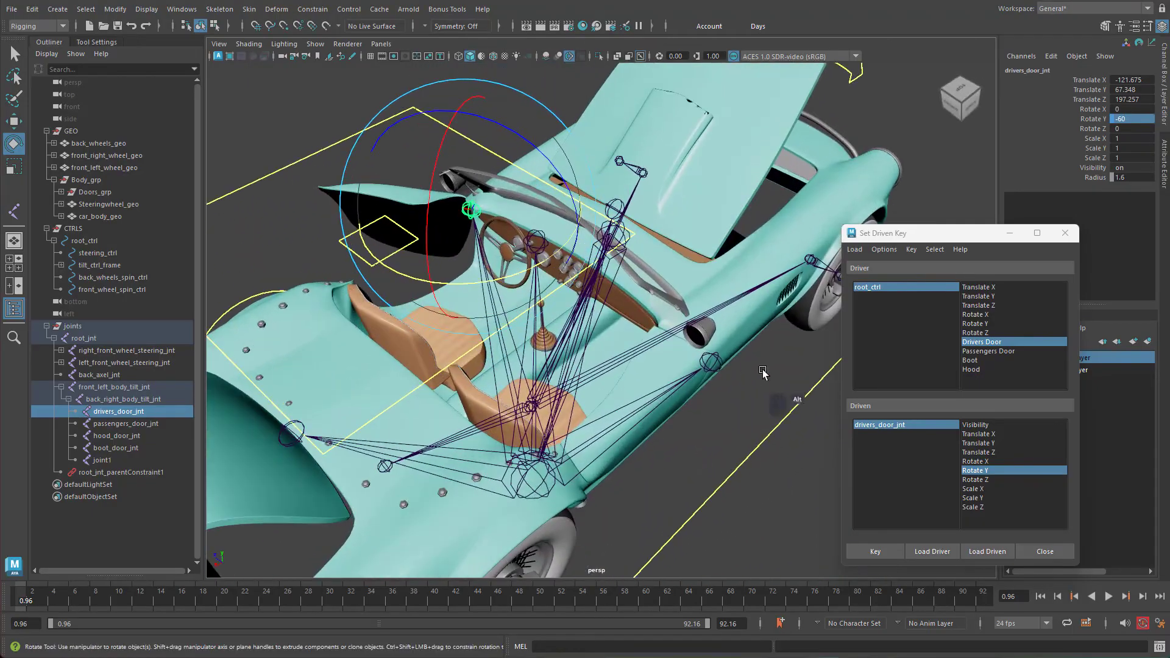
left_click(719, 363)
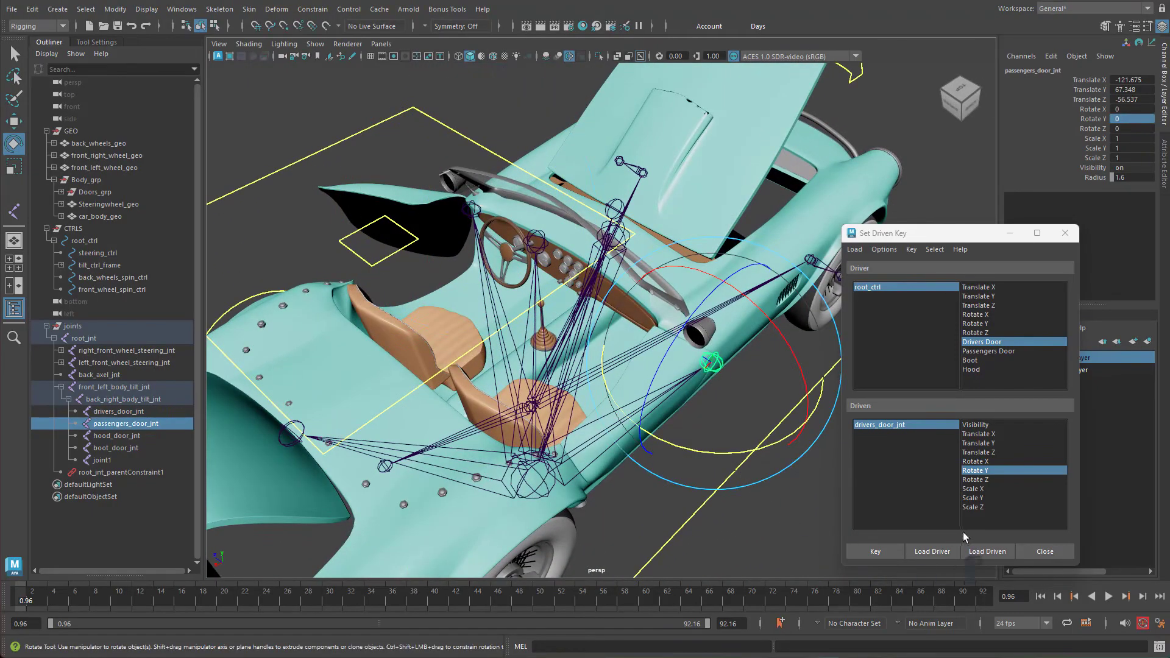
left_click(989, 553)
left_click(975, 471)
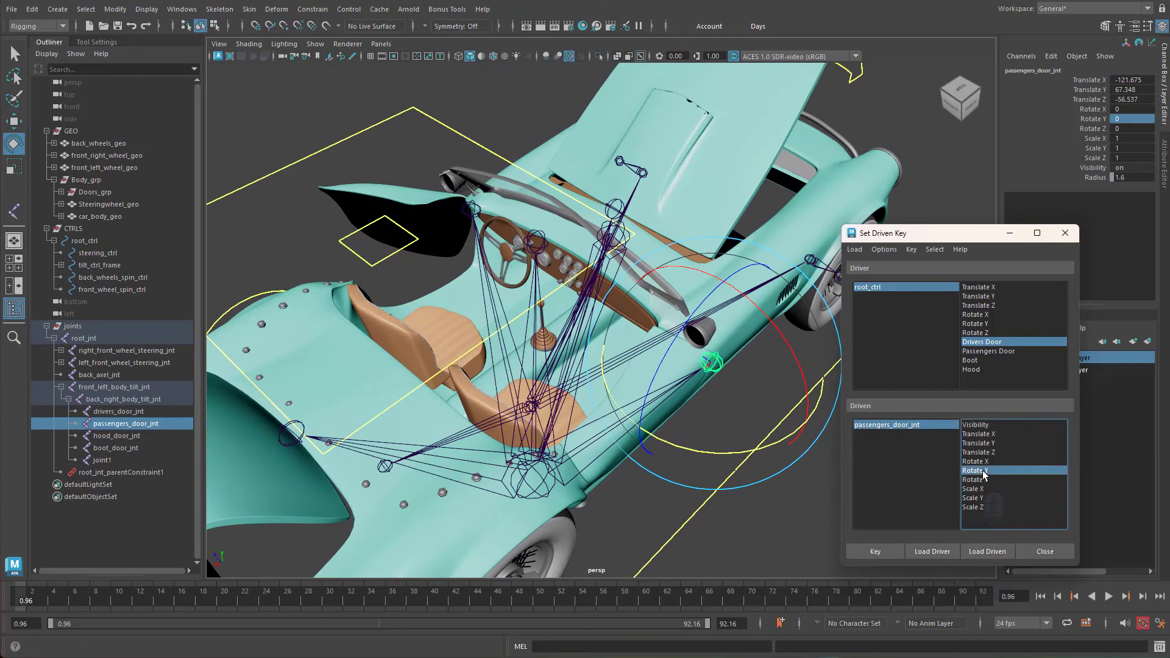
left_click(991, 360)
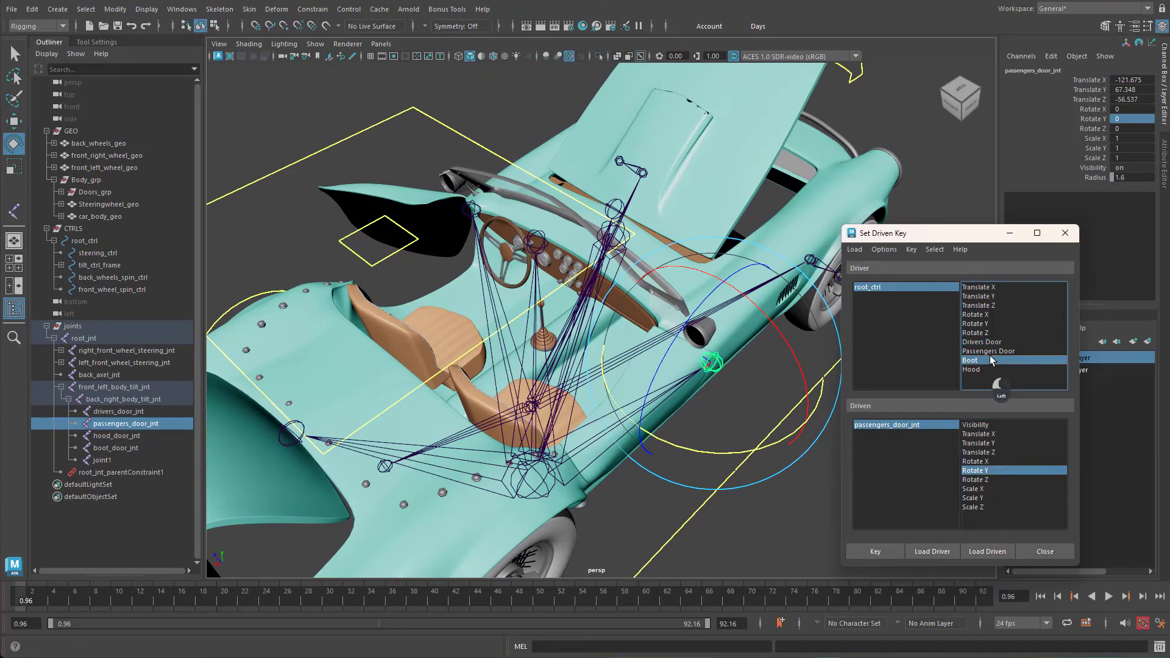
left_click(994, 351)
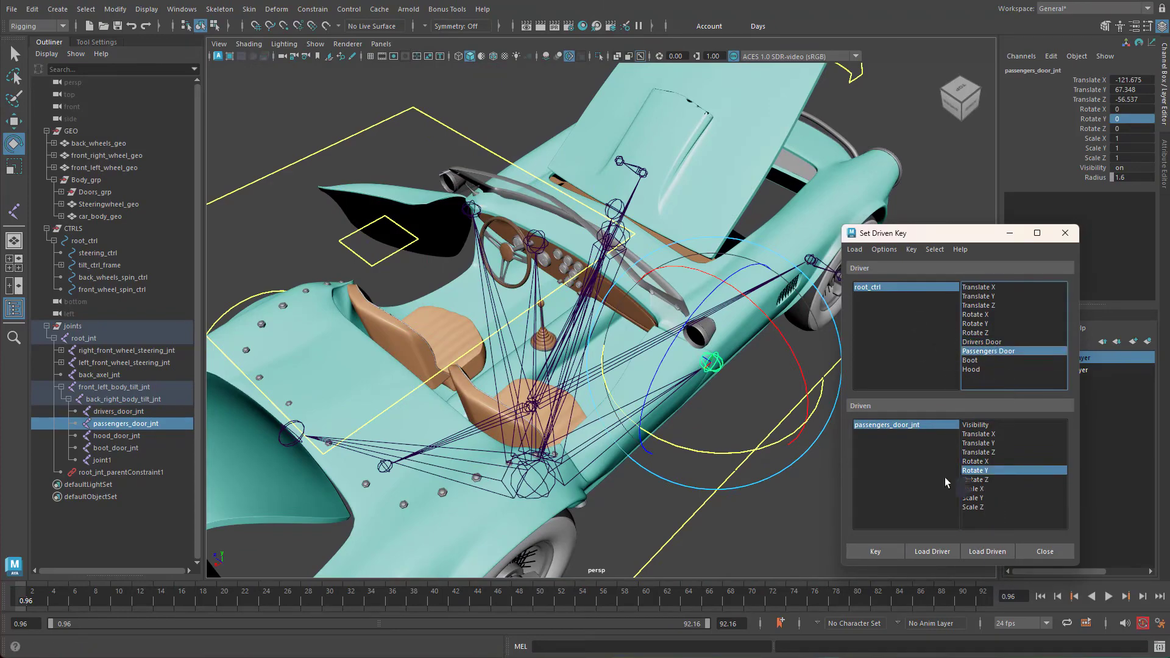
left_click(875, 551)
Step: Set root_ctrl's Passengers Door to 1, set passengers_door_jnt's Rotate Y to 60, key the open door, and close Set Driven Key
left_click(884, 287)
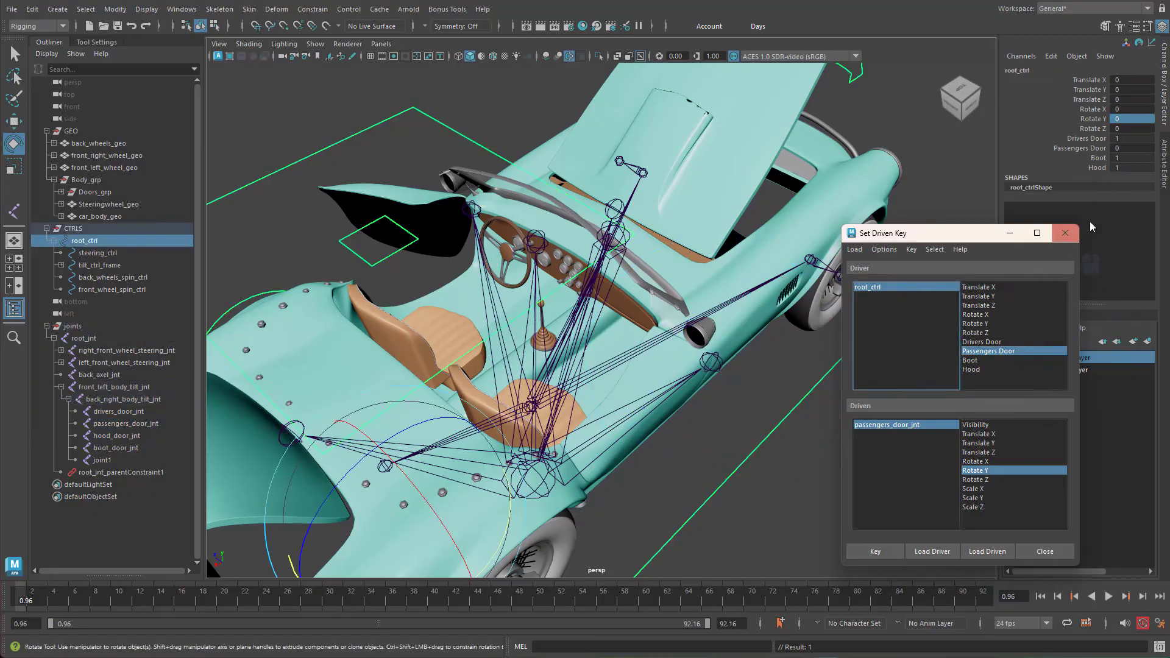
left_click(1091, 149)
middle_click_drag(696, 303, 710, 298)
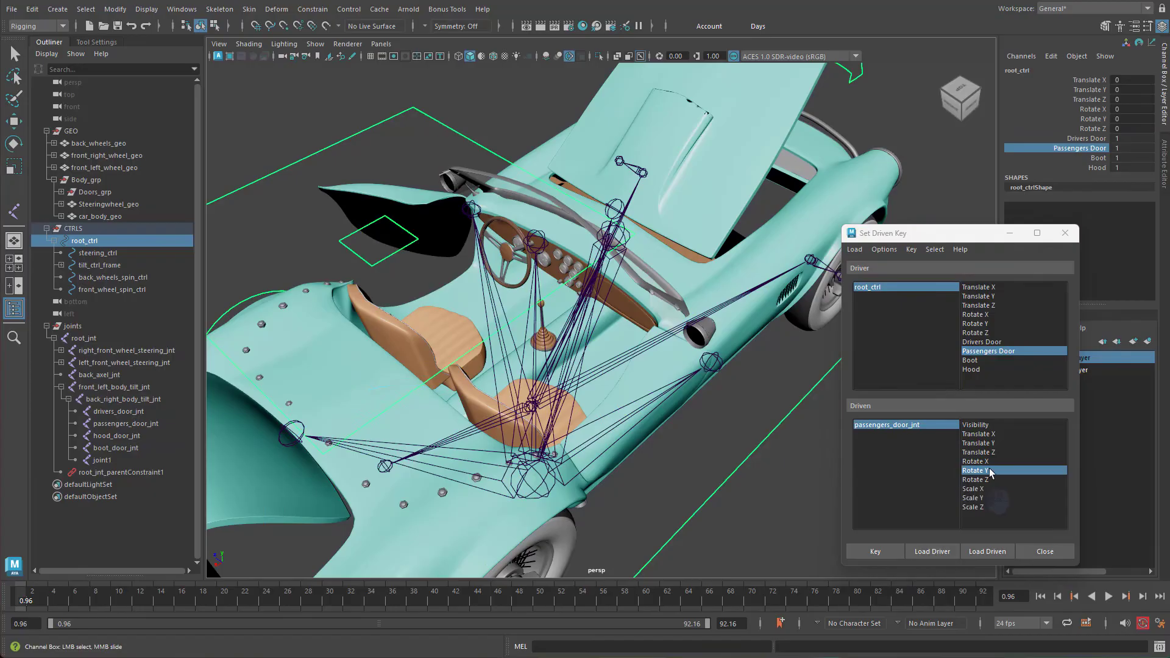
left_click(890, 424)
key("e")
left_click_drag(741, 458, 854, 421)
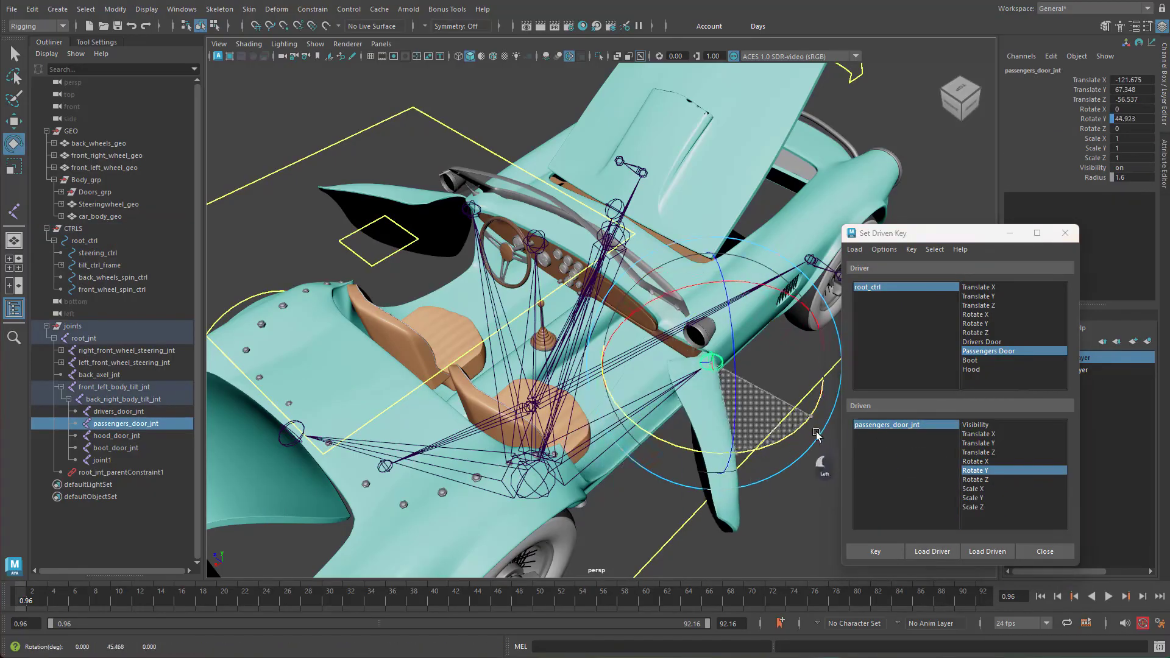
left_click(1144, 118)
type("60")
key("Return")
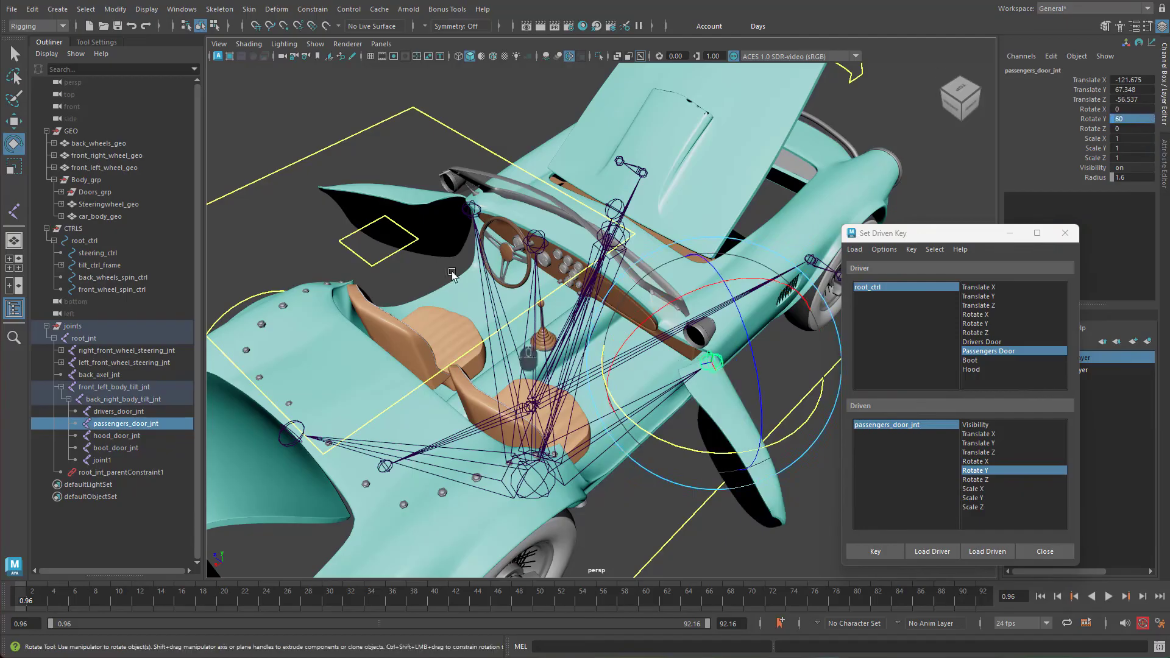
left_click(890, 549)
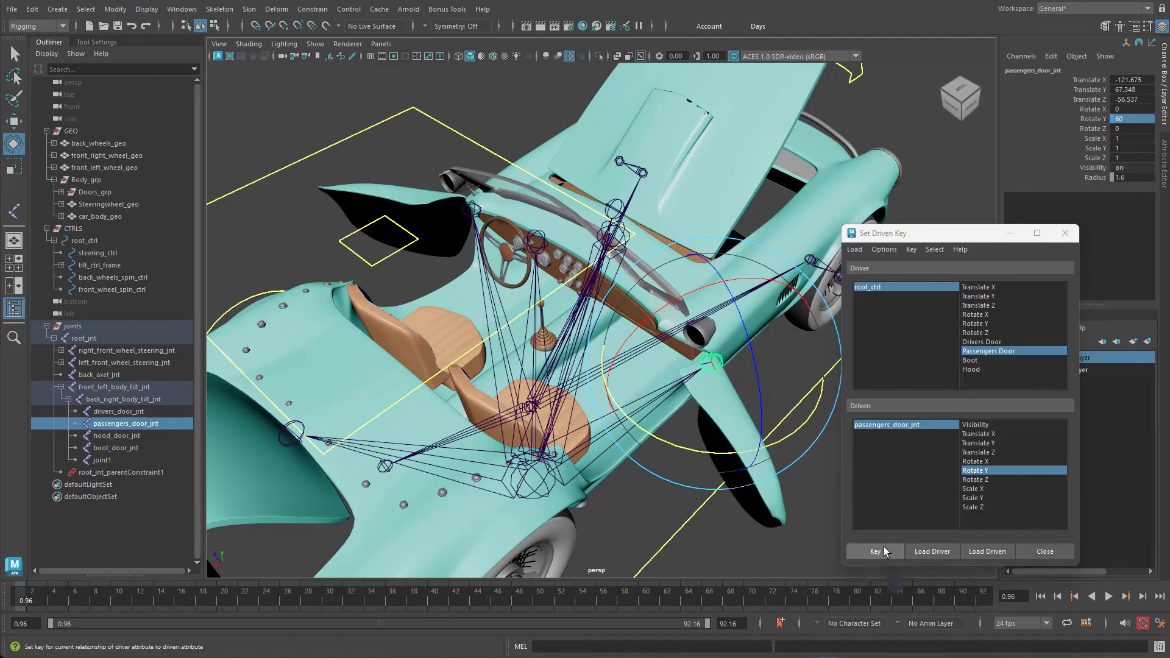
left_click(1065, 233)
Step: Test the panels by scrubbing root_ctrl's Drivers Door, Passengers Door, Boot and Hood values together, ending at 1
right_click_drag(656, 404, 496, 434, "alt")
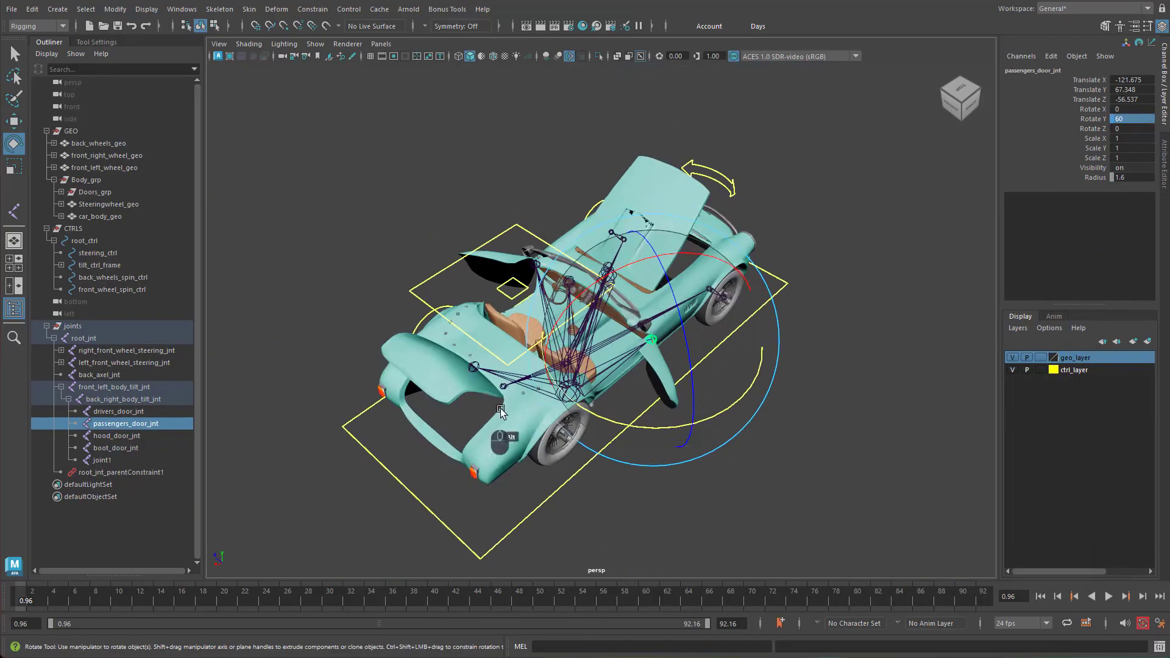
left_click_drag(496, 434, 631, 469, "alt")
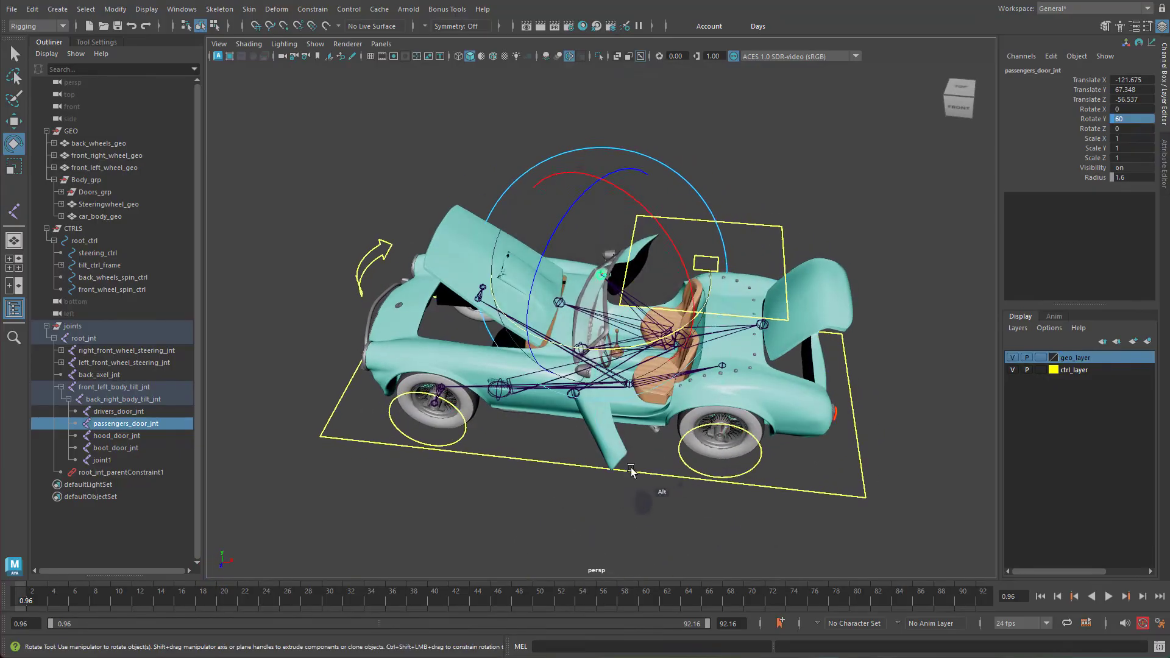
left_click(795, 490)
left_click_drag(828, 531, 875, 469, "alt")
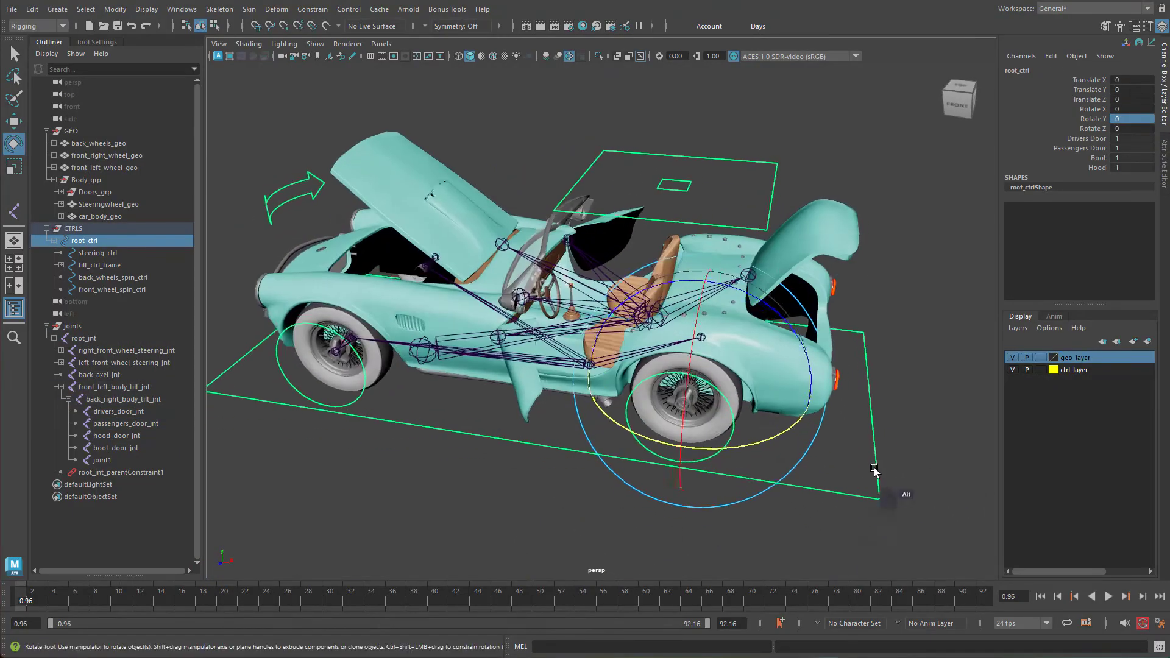
right_click_drag(874, 469, 1002, 422, "alt")
left_click_drag(1101, 141, 1102, 168)
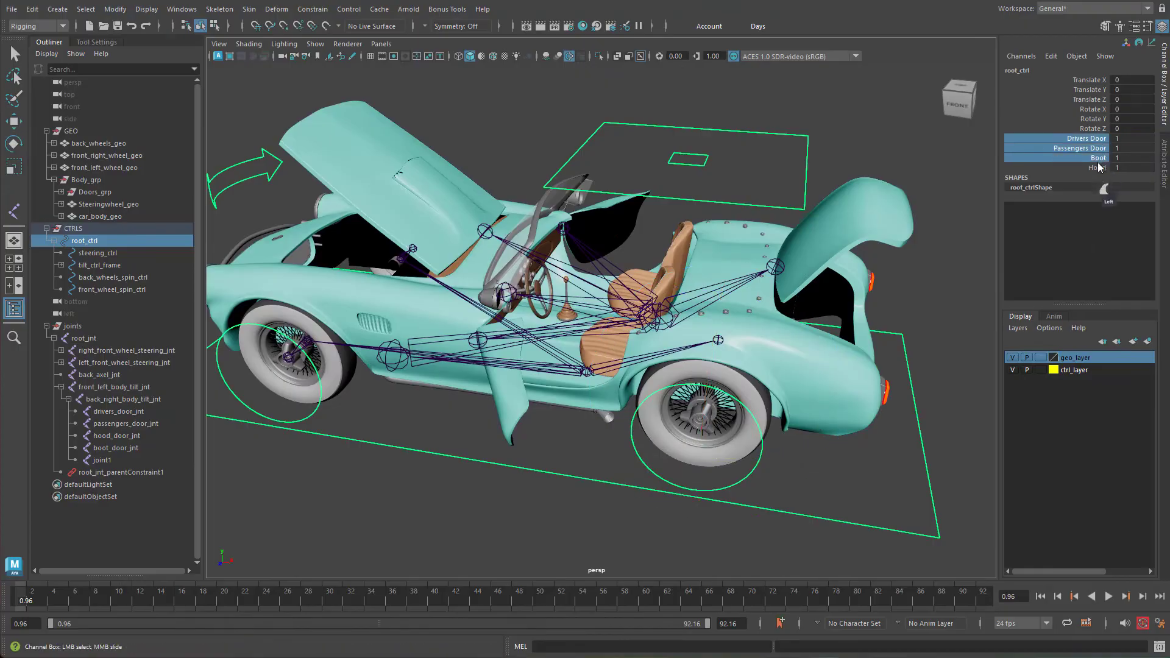
right_click_drag(849, 388, 807, 373, "alt")
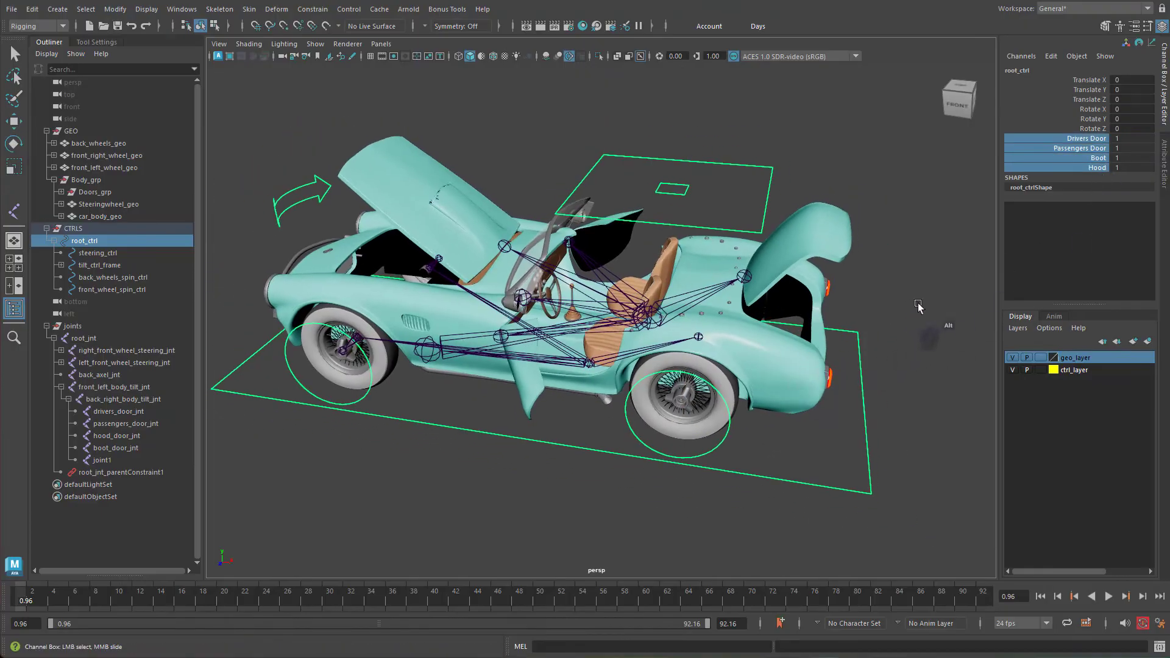
mouse_move(923, 317)
middle_mouse_down()
mouse_move(881, 318)
mouse_move(939, 318)
mouse_move(859, 324)
mouse_move(927, 318)
middle_mouse_up()
left_click_drag(755, 337, 869, 366, "alt")
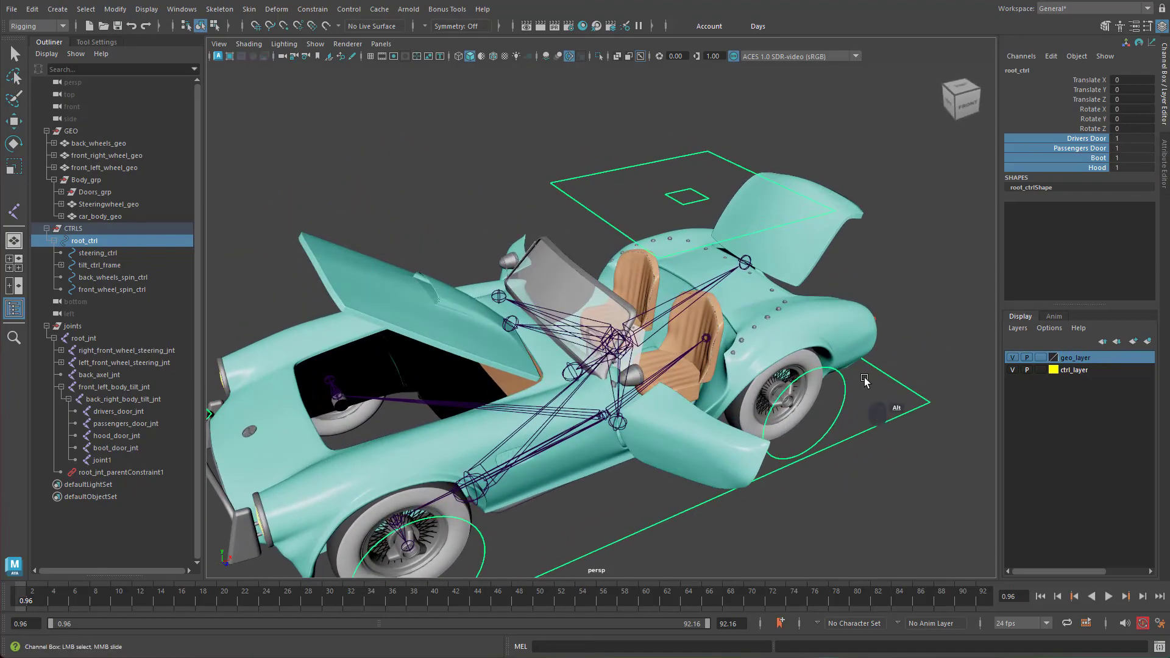
Step: Move tilt_ctrl around inside its frame to test the body tilt, and reset its Translate X and Z to 0
left_click(688, 196)
key("w")
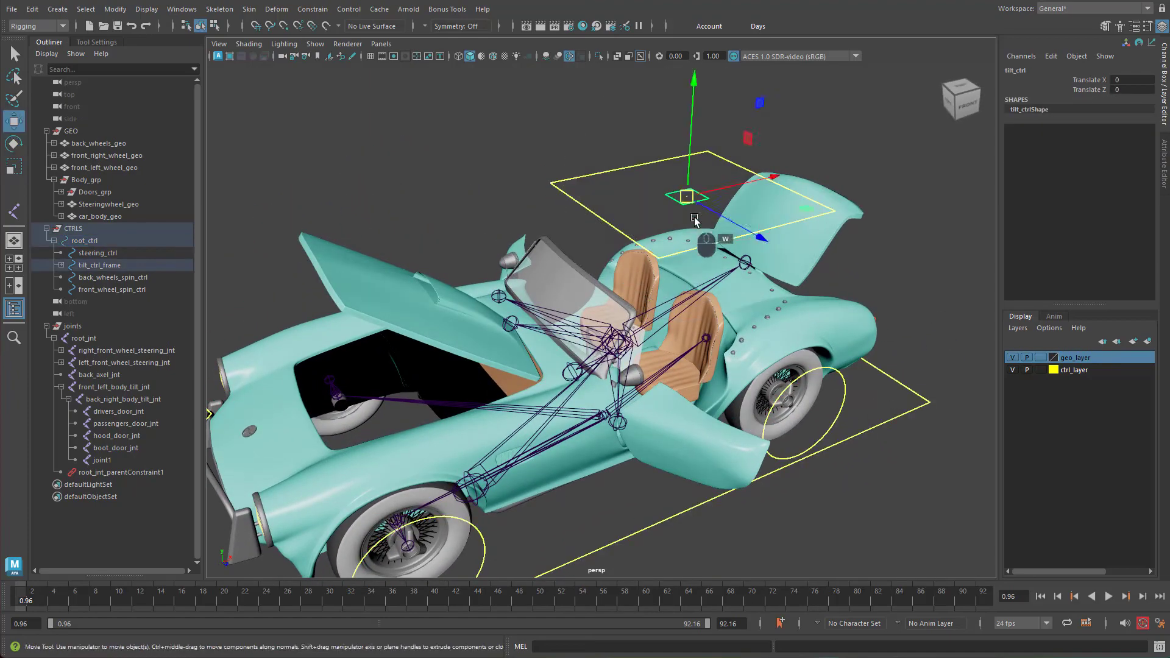
left_click_drag(724, 223, 717, 266)
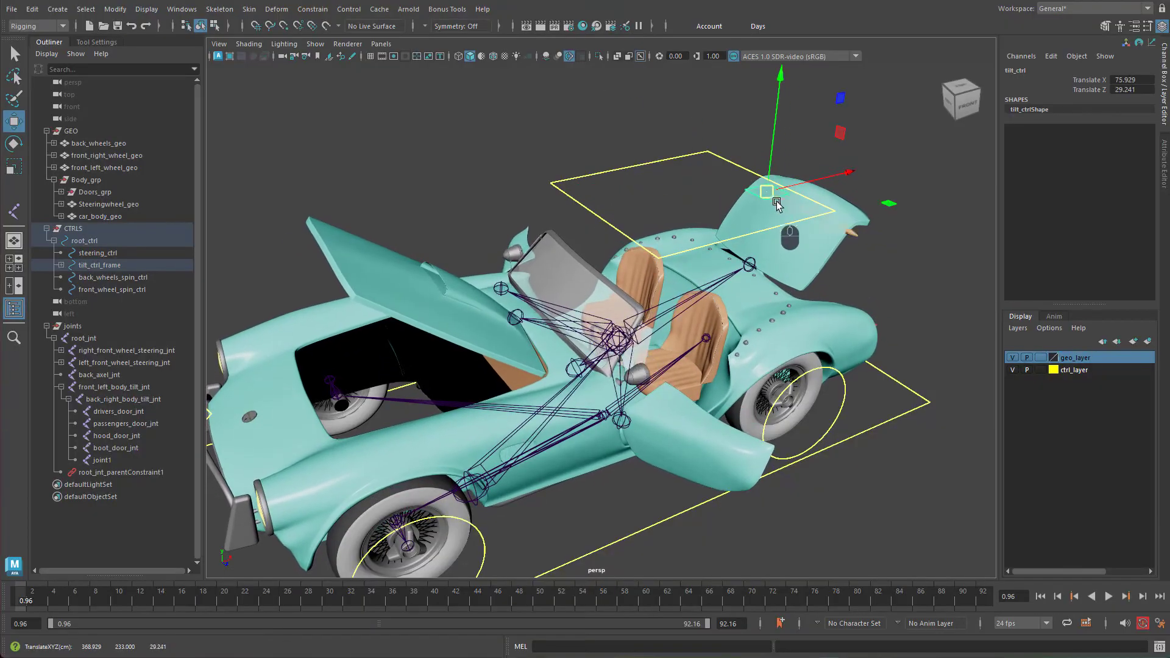
left_click_drag(767, 194, 678, 192)
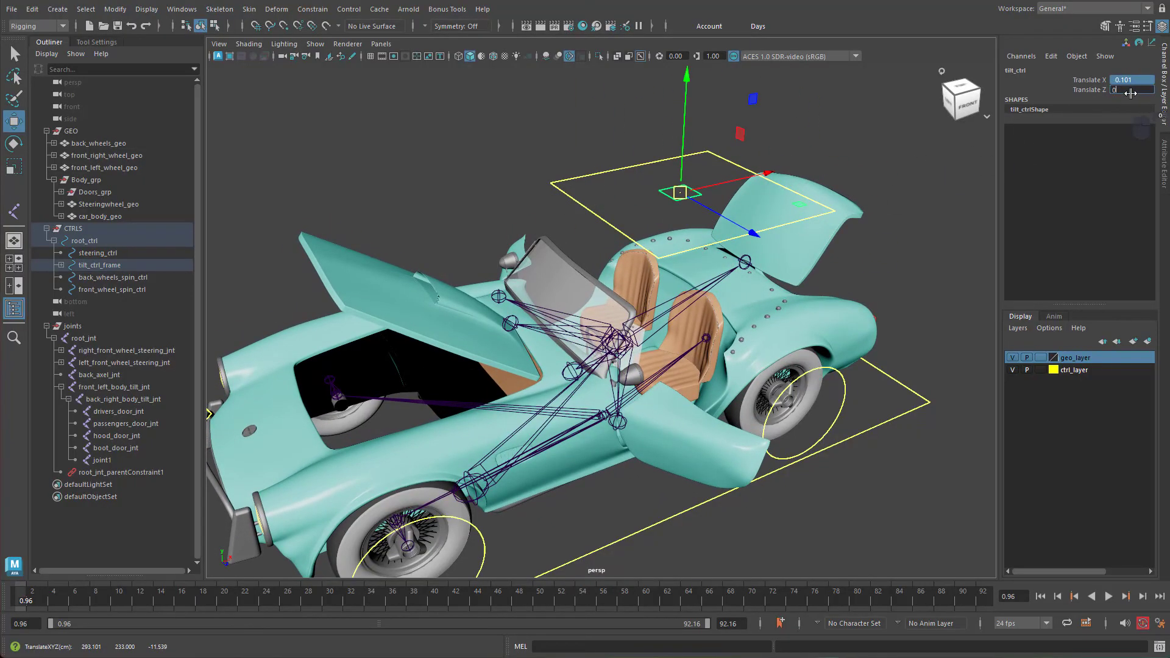
key("Return")
Step: Test the wheel spin by rotating back_wheels_spin_ctrl about Z and front_wheel_spin_ctrl to about -13 on Rotate Z
scroll(621, 387, "down", 2)
left_click_drag(618, 387, 566, 369, "alt")
scroll(609, 428, "down", 2)
left_click_drag(611, 430, 679, 446, "alt")
left_click(650, 462)
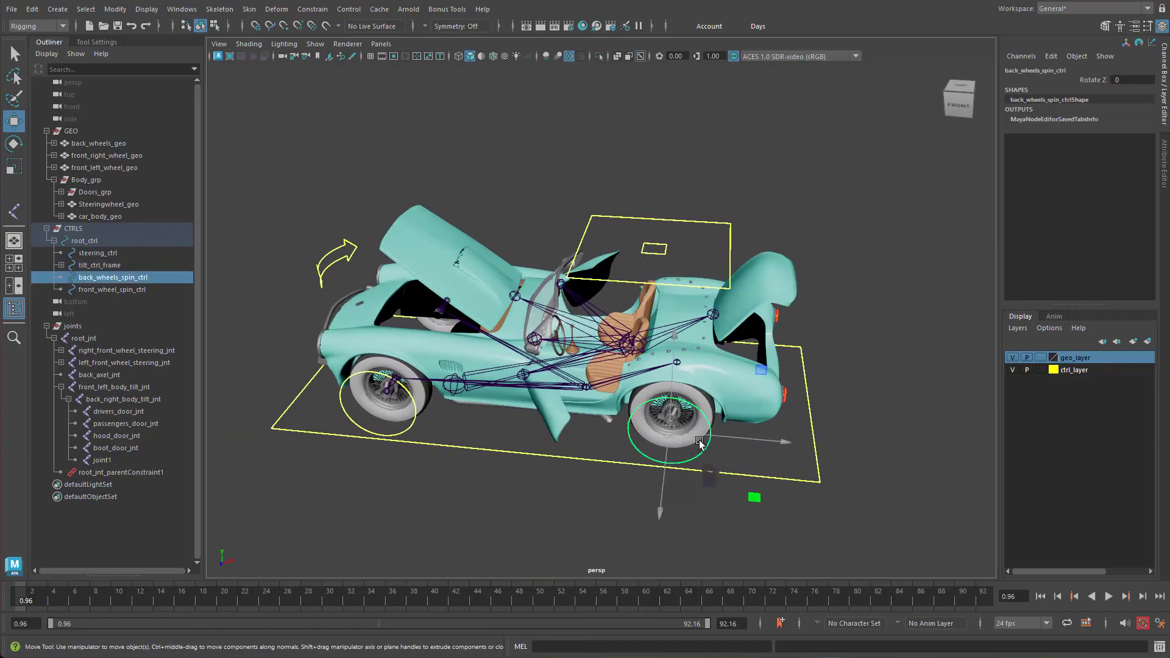
key("e")
left_click_drag(753, 370, 628, 458)
left_click(411, 428)
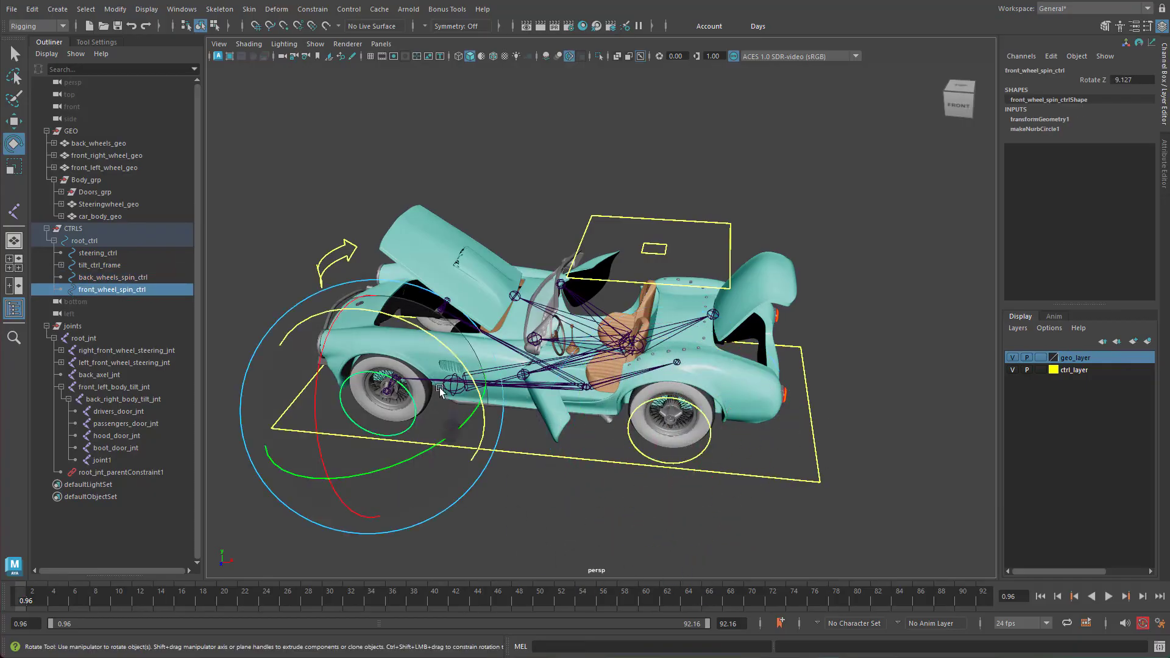
left_click_drag(453, 354, 465, 408)
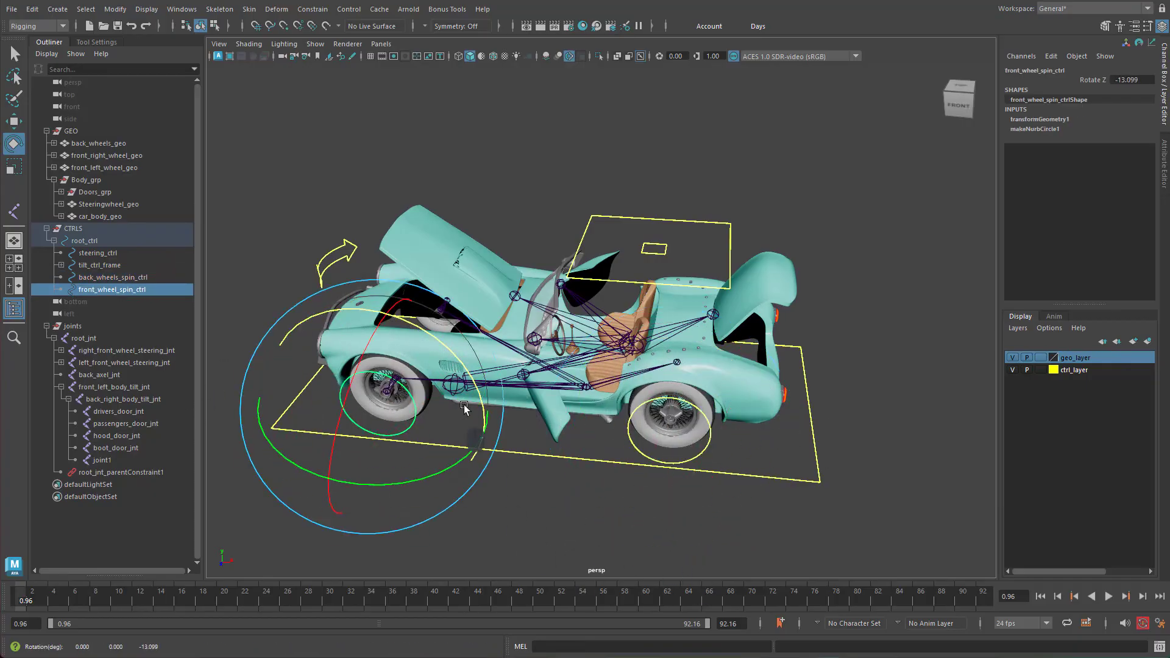
right_click_drag(579, 393, 716, 377, "alt")
left_click_drag(715, 377, 532, 393, "alt")
middle_click_drag(533, 394, 642, 328, "alt")
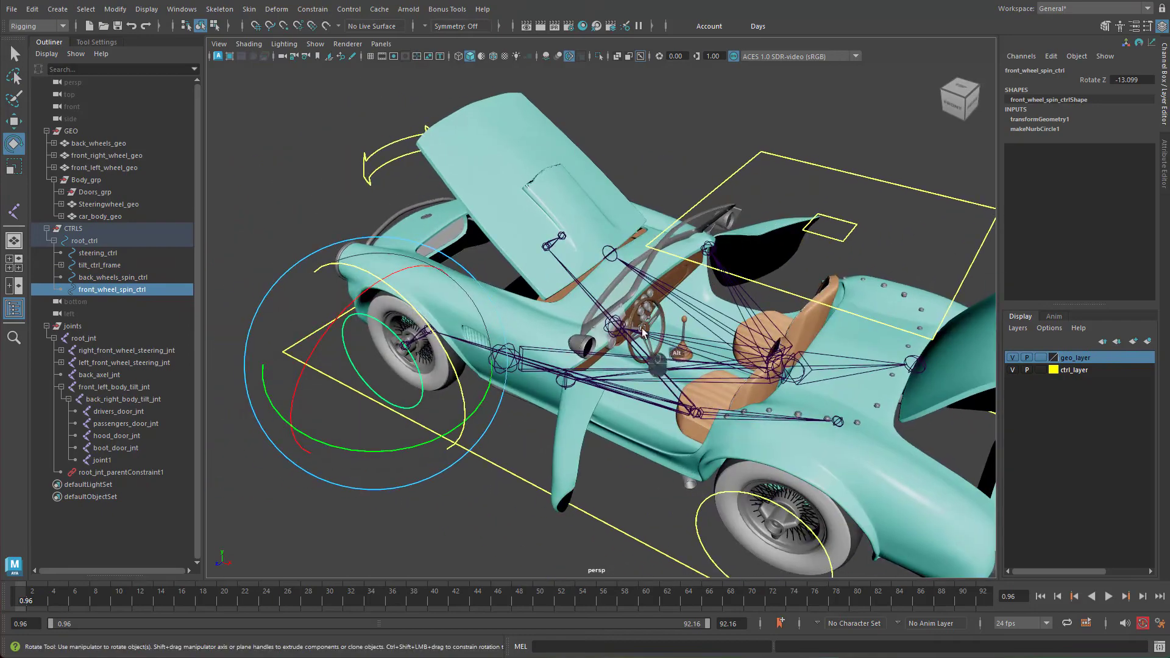
Step: Test the front wheels by rotating steering_ctrl to about 20 on Rotate Y and front_wheel_spin_ctrl to about -34 on Rotate Z
left_click(385, 166)
left_click_drag(397, 211, 505, 390)
left_click(422, 381)
left_click_drag(567, 415, 434, 435, "alt")
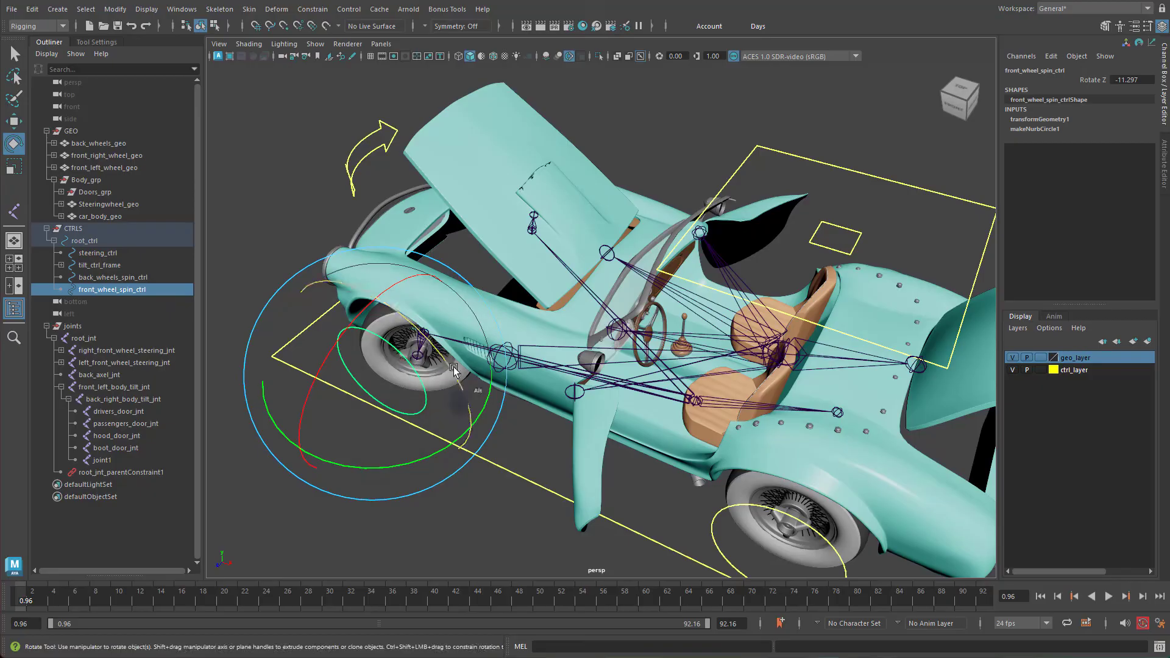
left_click_drag(453, 370, 899, 271, "alt")
scroll(854, 366, "down", 3)
left_click_drag(792, 421, 634, 418, "alt")
scroll(662, 419, "down", 2)
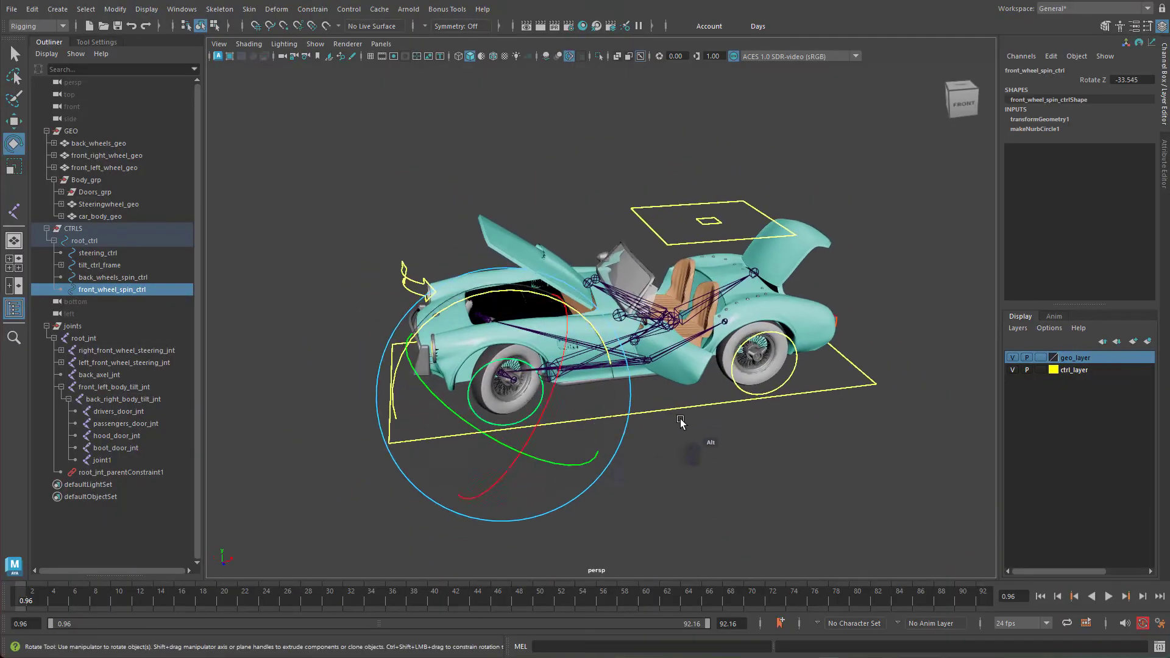
Step: Move root_ctrl freely to test that the whole car follows, and undo the move
left_click(683, 411)
left_click(682, 413)
key("w")
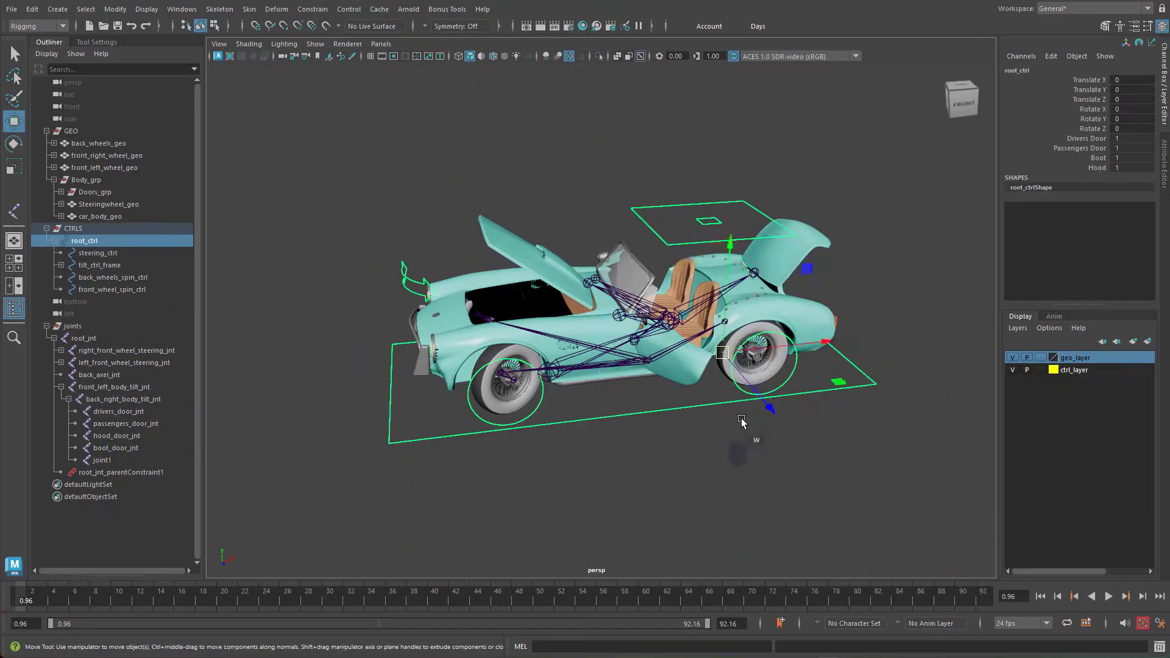
left_click_drag(739, 414, 723, 438, "alt")
left_click_drag(723, 348, 733, 370)
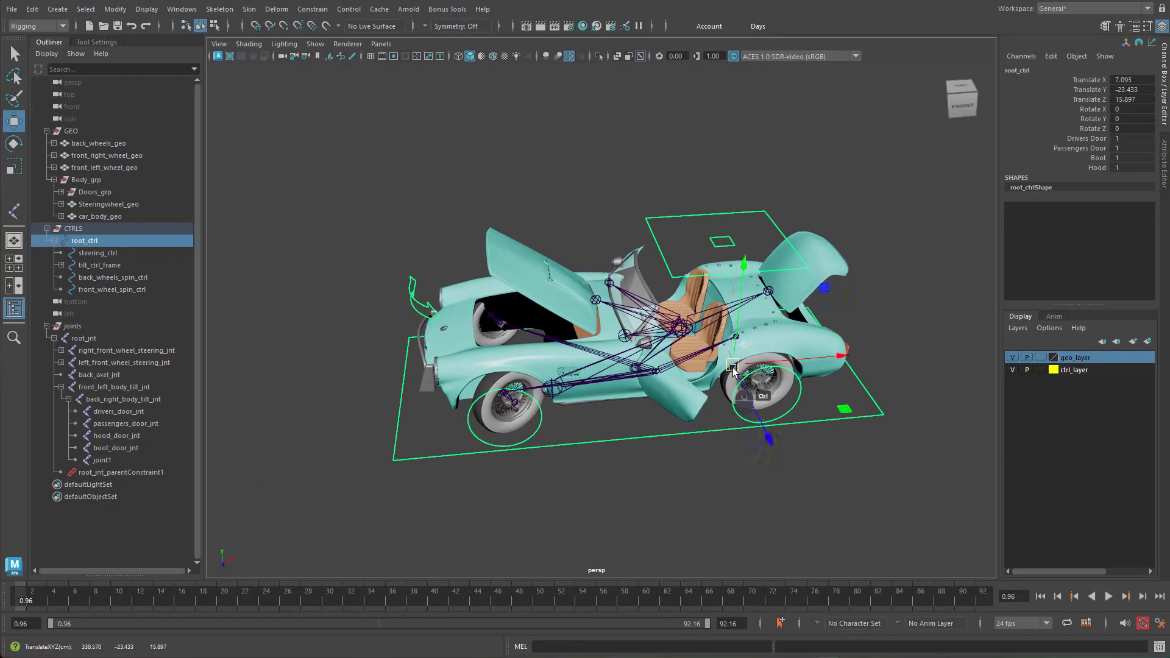
key("ctrl+z")
Step: Close all the panels by scrubbing root_ctrl's Drivers Door, Passengers Door, Boot and Hood values together to 0
right_click_drag(710, 426, 646, 426, "alt")
left_click_drag(645, 426, 619, 444, "alt")
middle_click_drag(636, 423, 658, 381, "alt")
right_click_drag(599, 373, 773, 372, "alt")
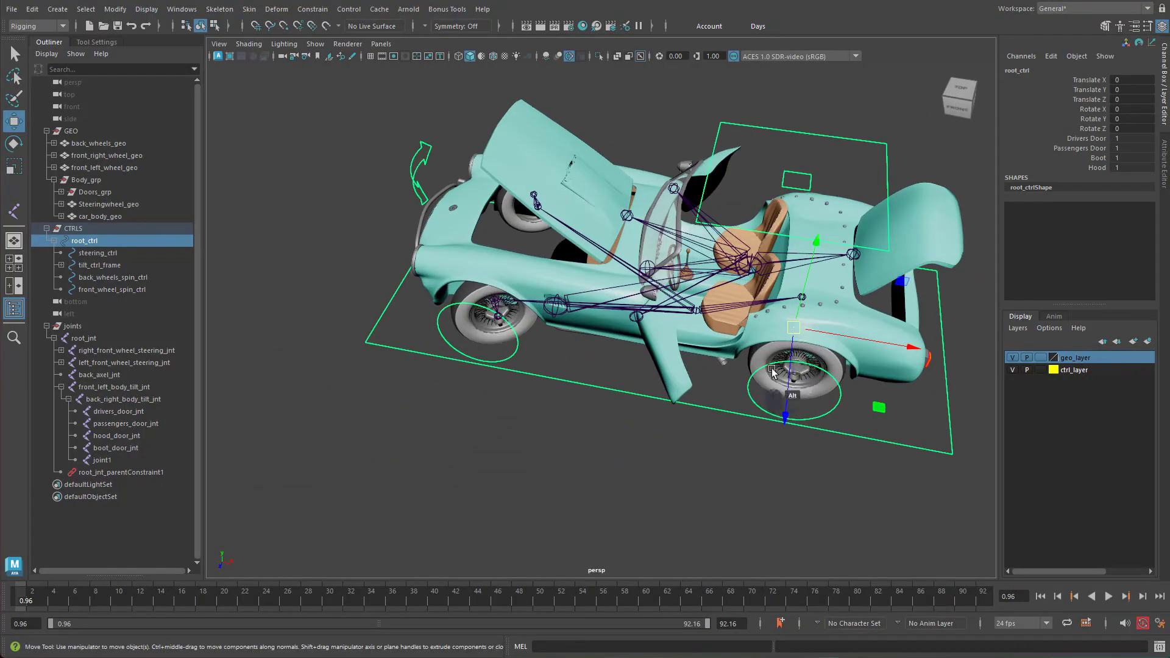
middle_click_drag(773, 372, 731, 384, "alt")
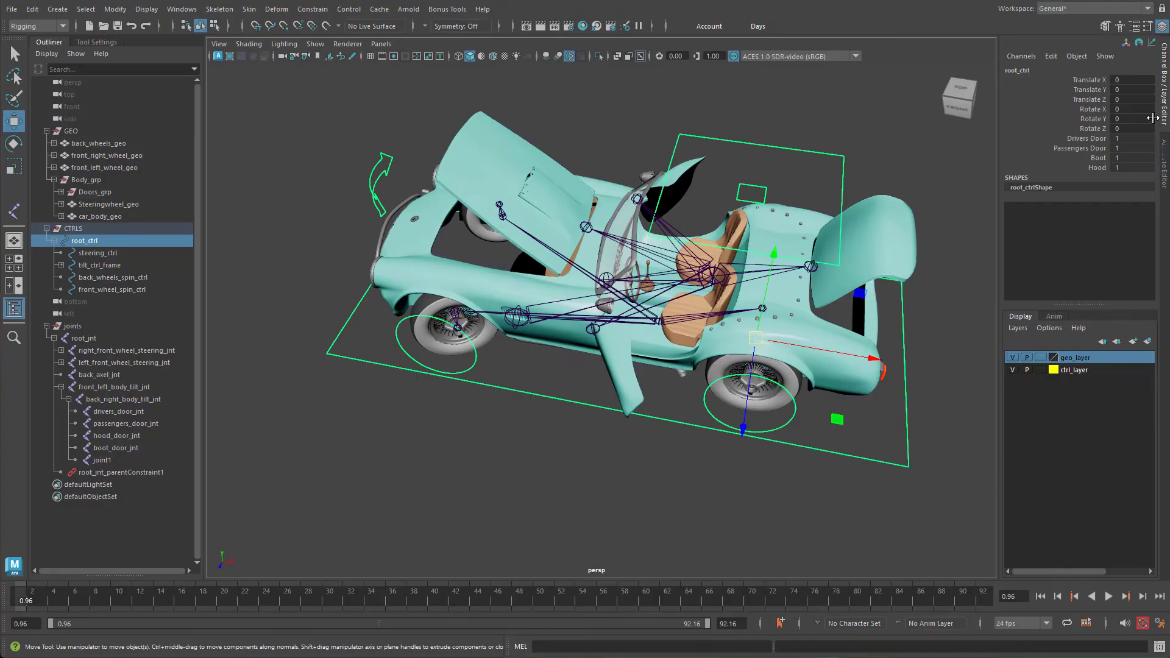
left_click_drag(1088, 139, 1088, 168)
middle_click_drag(914, 201, 854, 191)
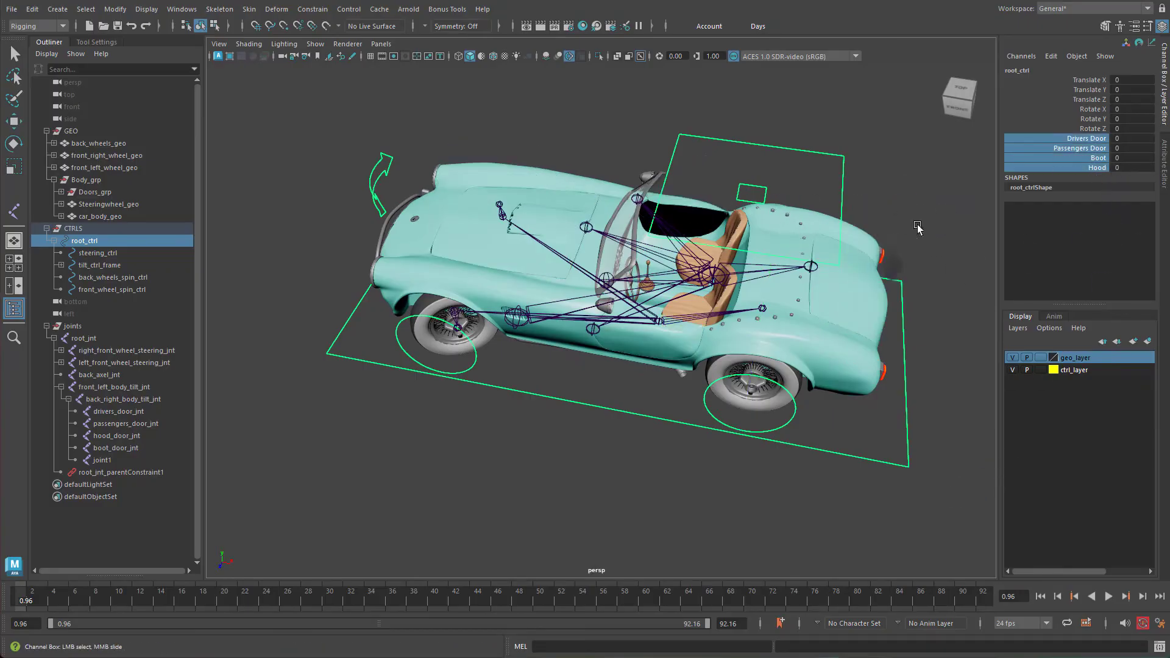
Step: Set geo_layer's display type to Reference so the car geometry cannot be selected in the viewport
left_click(375, 171)
right_click_drag(817, 318, 741, 324, "alt")
left_click_drag(747, 390, 798, 352, "alt")
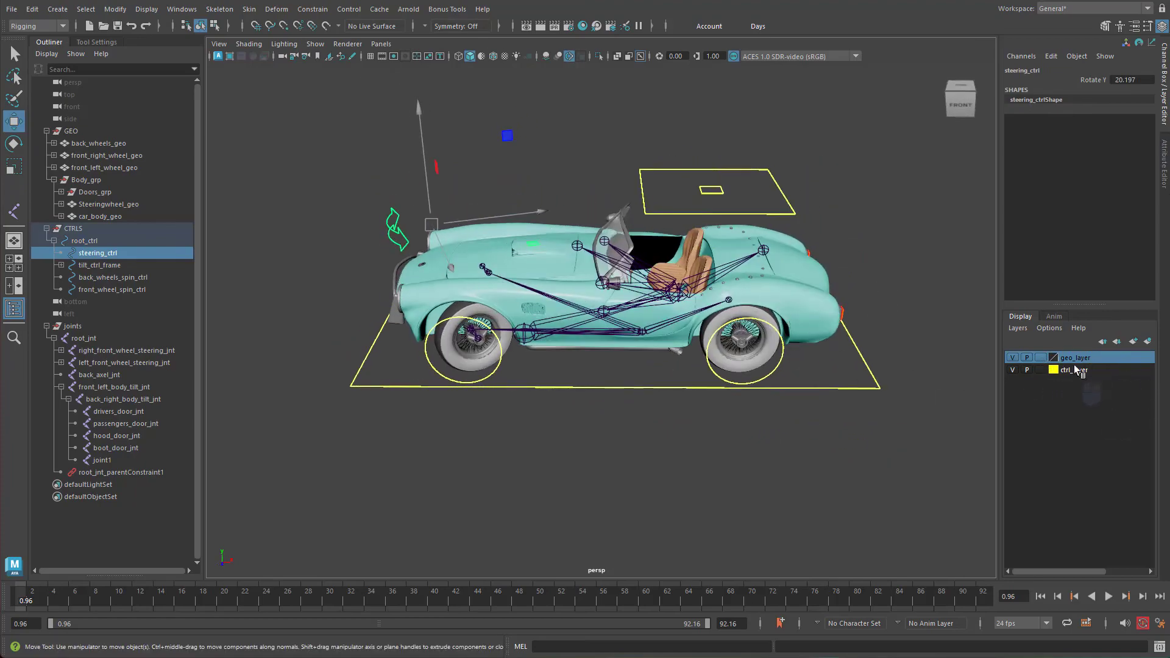
right_click_drag(808, 363, 915, 342, "alt")
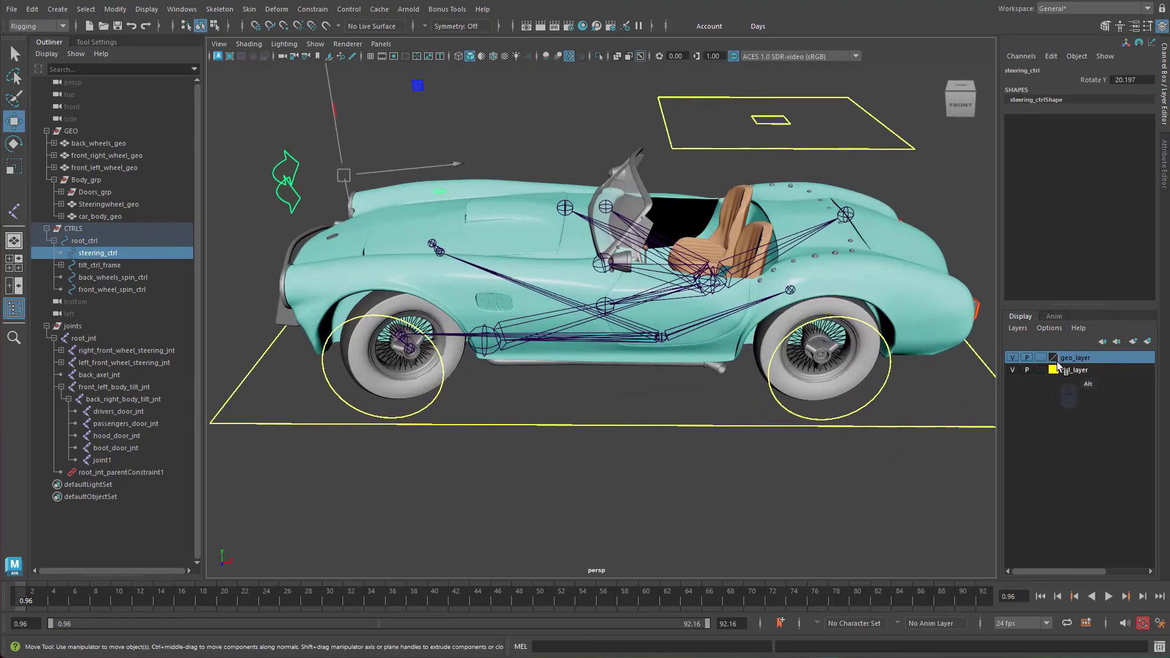
left_click(1041, 358)
left_click(1041, 357)
left_click_drag(917, 394, 781, 456, "alt")
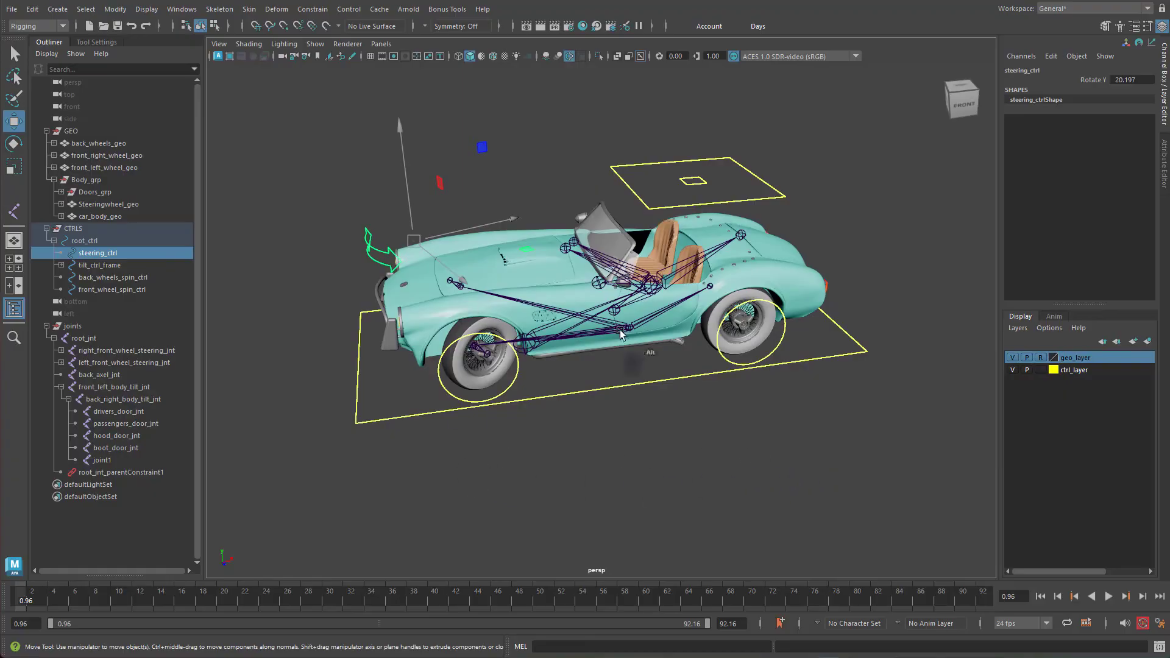
Step: Collapse the joints, CTRLS and GEO hierarchies in the Outliner
left_click(47, 327)
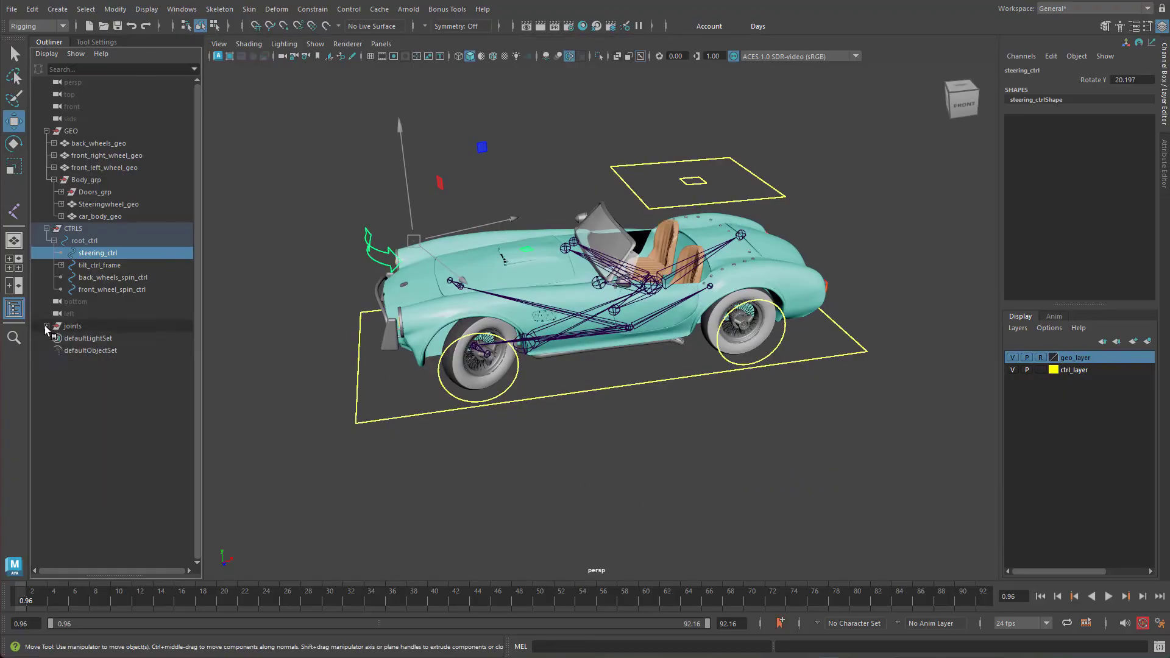
left_click(46, 228)
left_click(46, 132)
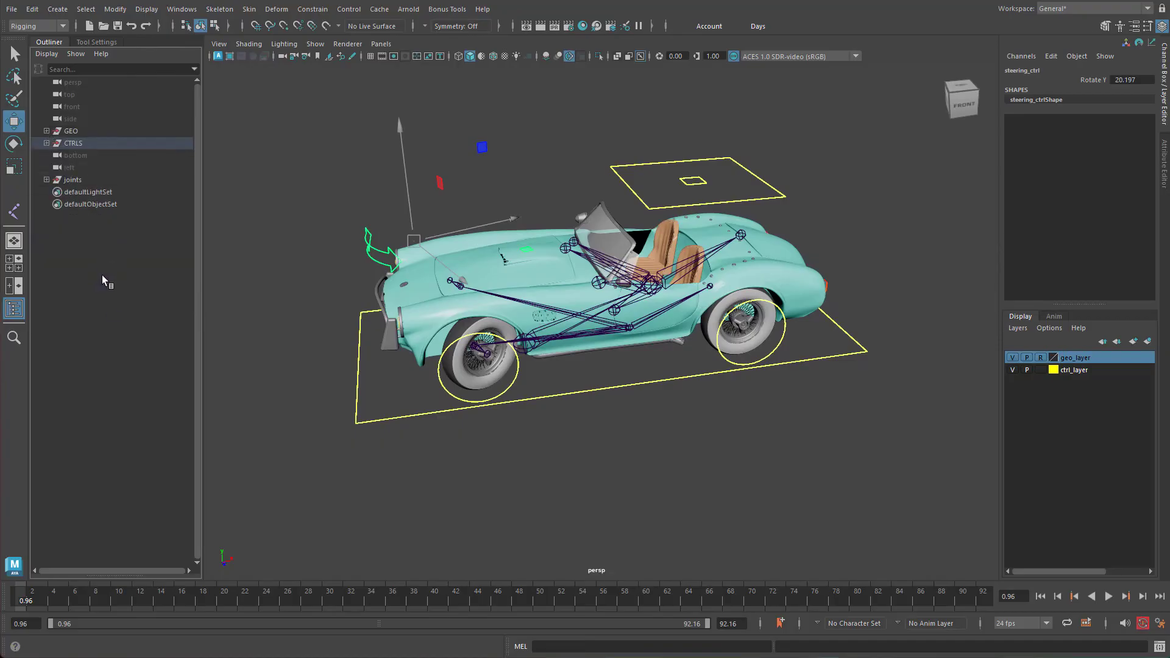
Step: Check the contents of the joints, CTRLS and GEO groups by selecting each, and hide the joints group
left_click(76, 180)
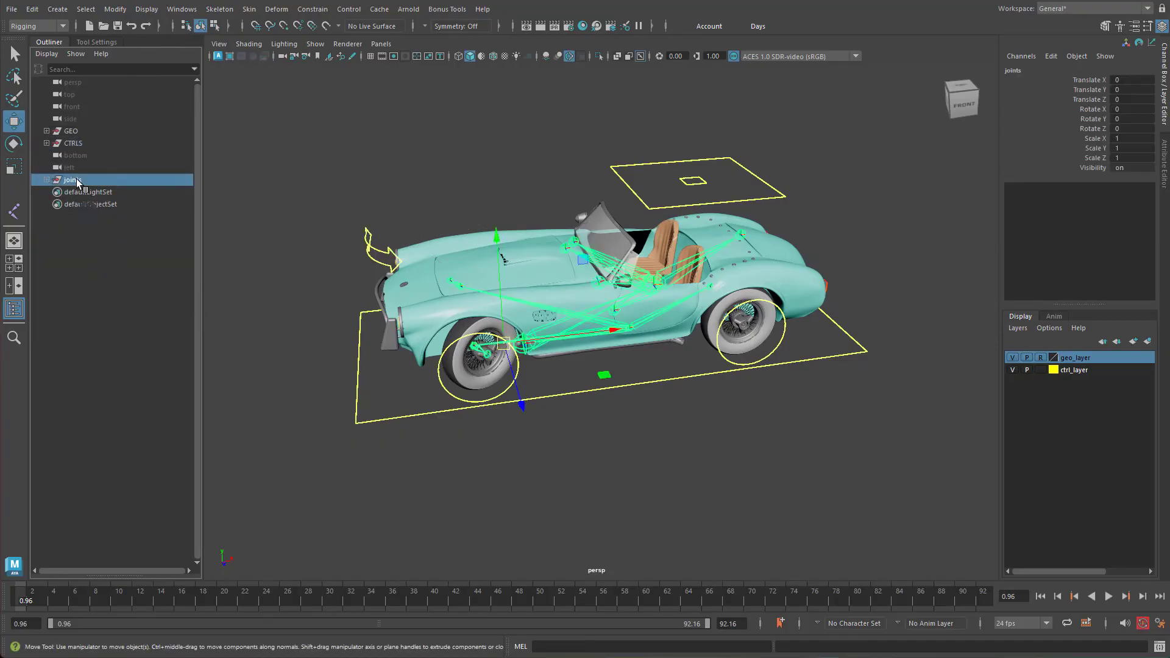
left_click(78, 142)
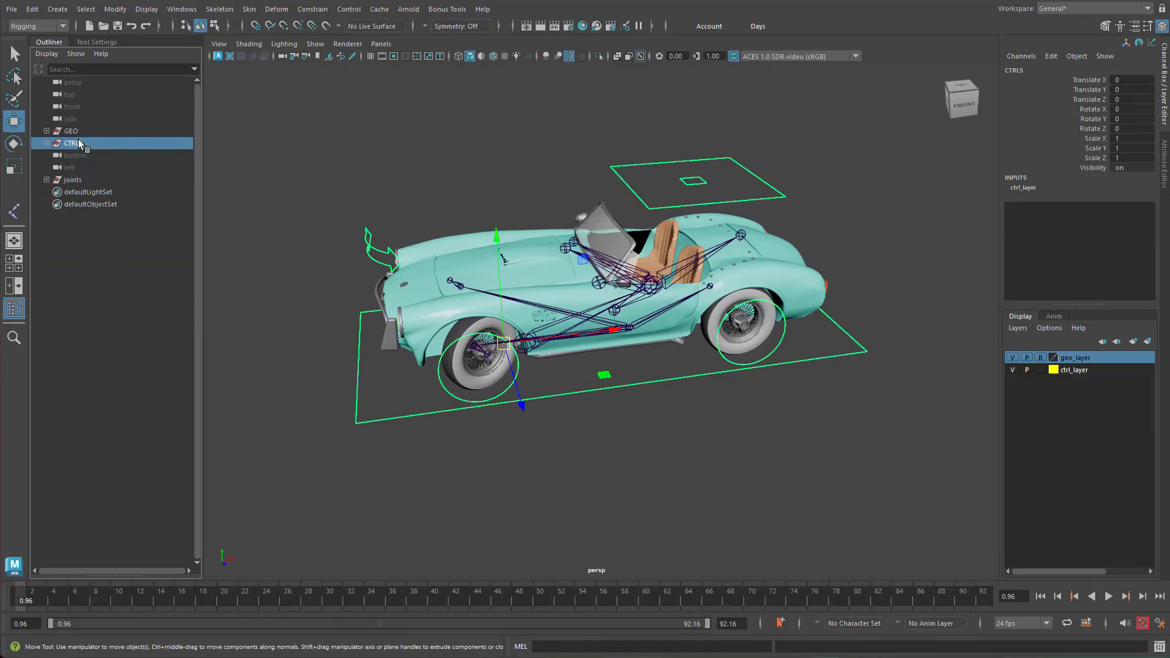
left_click(73, 131)
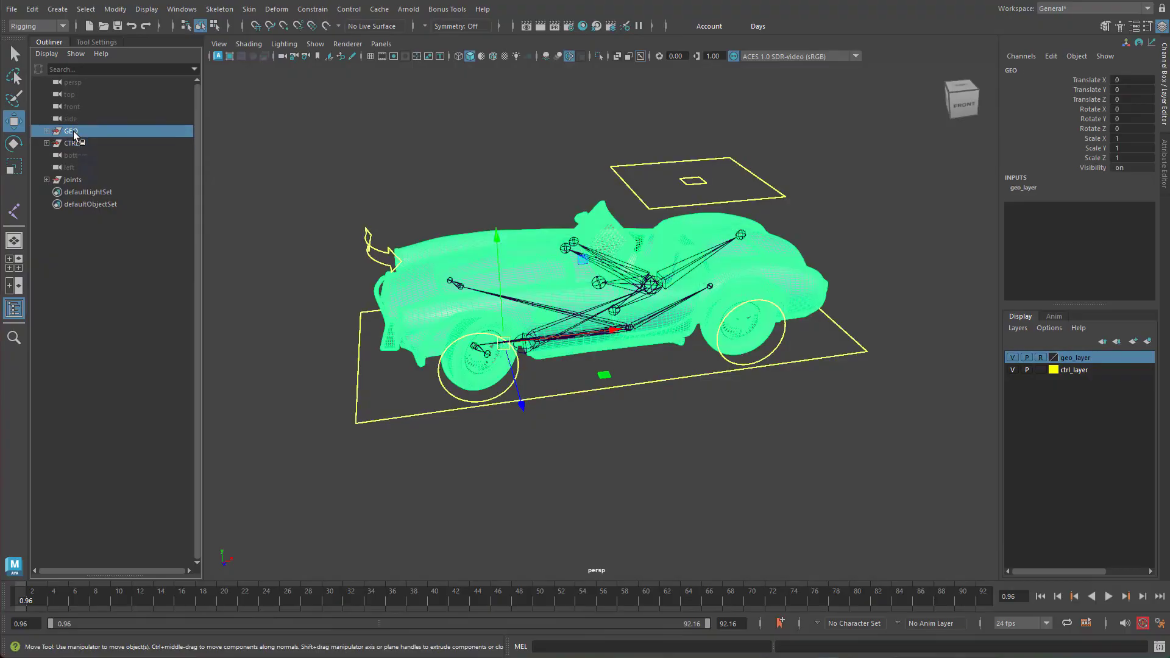
left_click(75, 181)
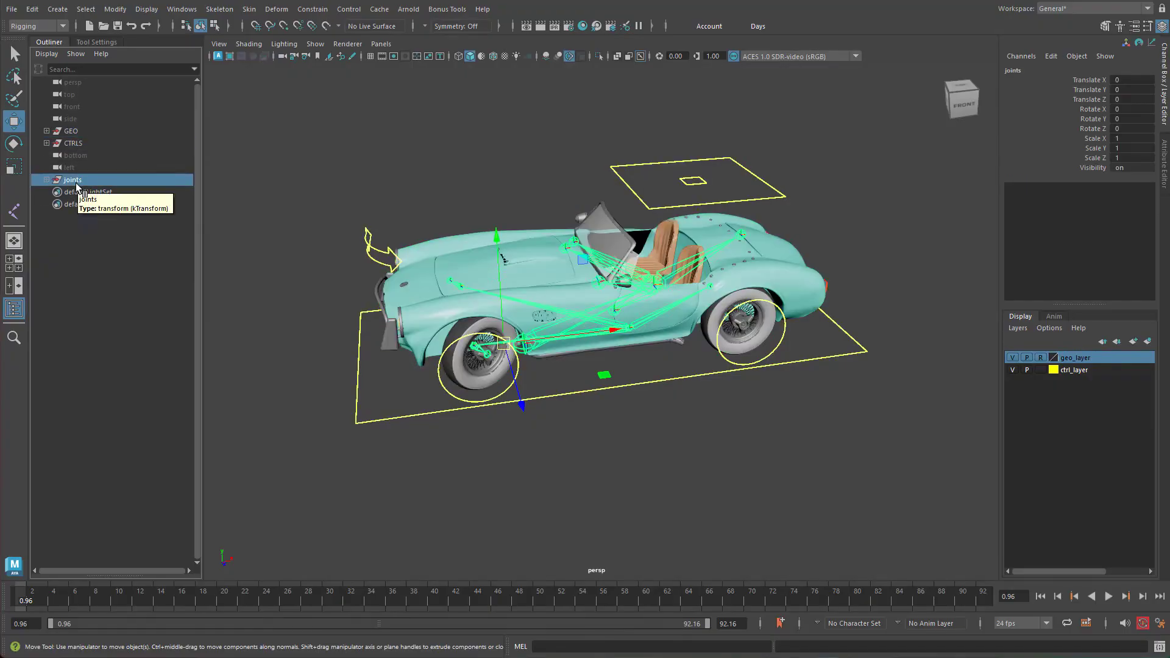
key("h")
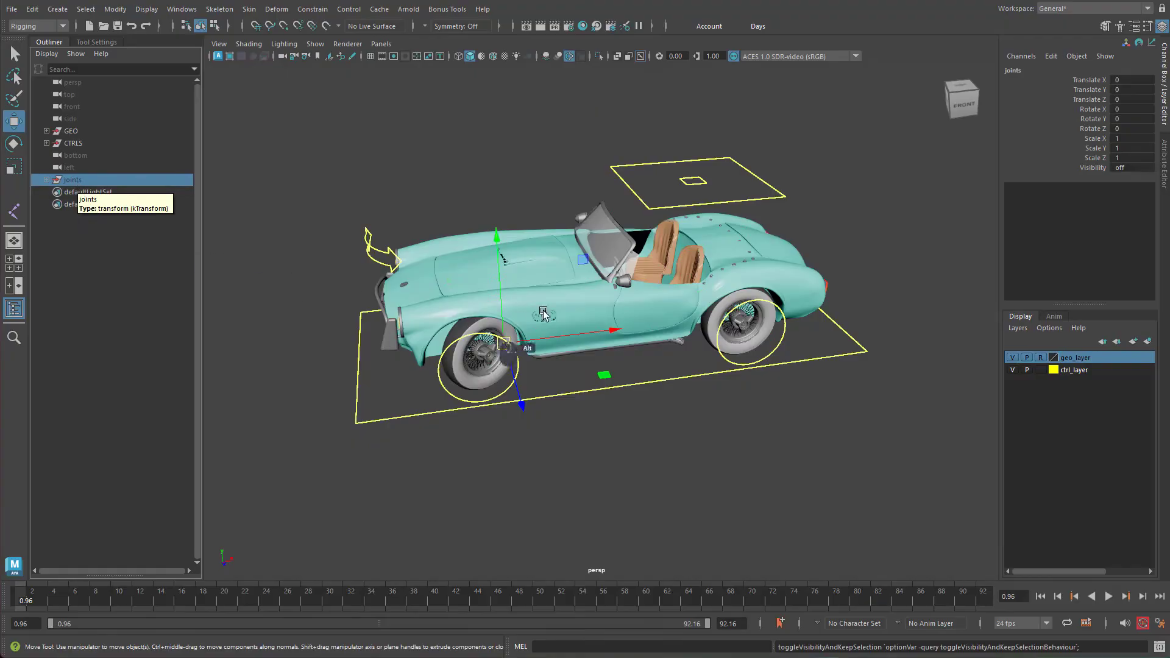
Step: Group GEO and joints together and name the new group DoNotTouch
left_click_drag(543, 313, 577, 333, "alt")
right_click_drag(577, 333, 607, 310, "alt")
middle_click_drag(607, 309, 701, 298, "alt")
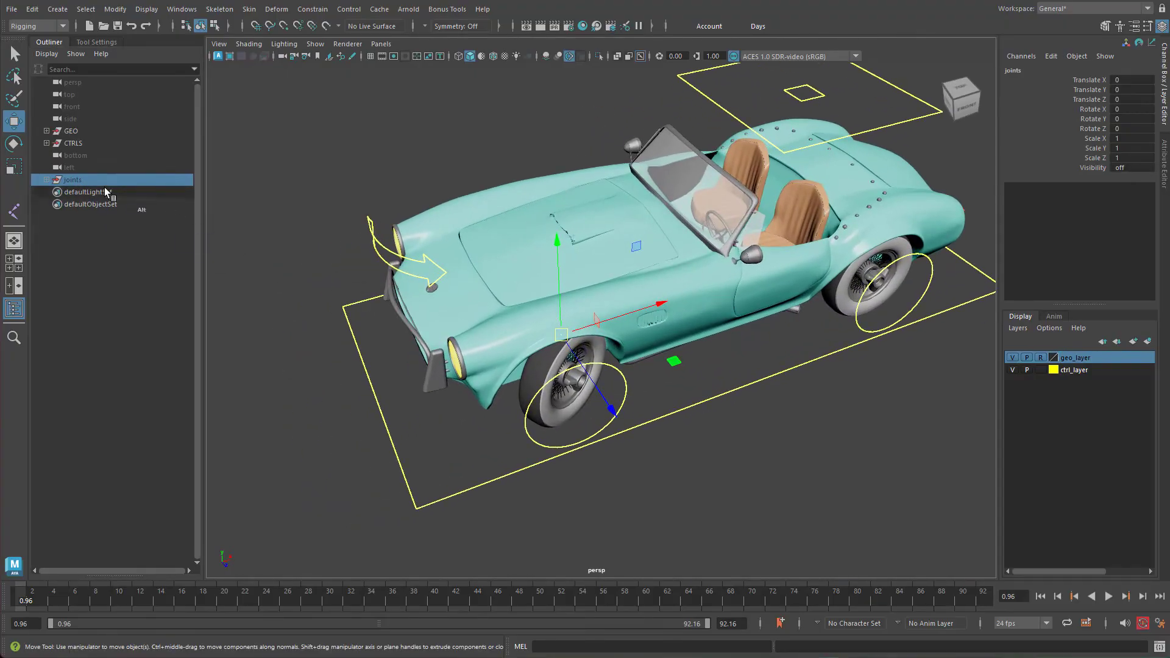
left_click(77, 133, "ctrl")
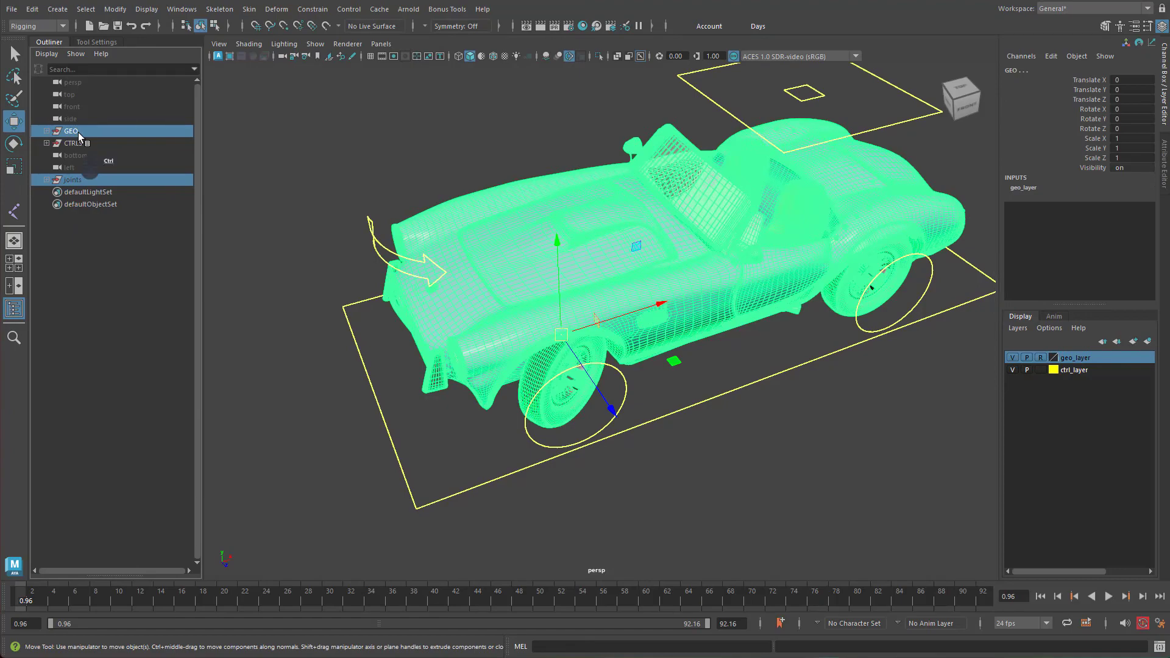
key("ctrl+g")
double_click(91, 169)
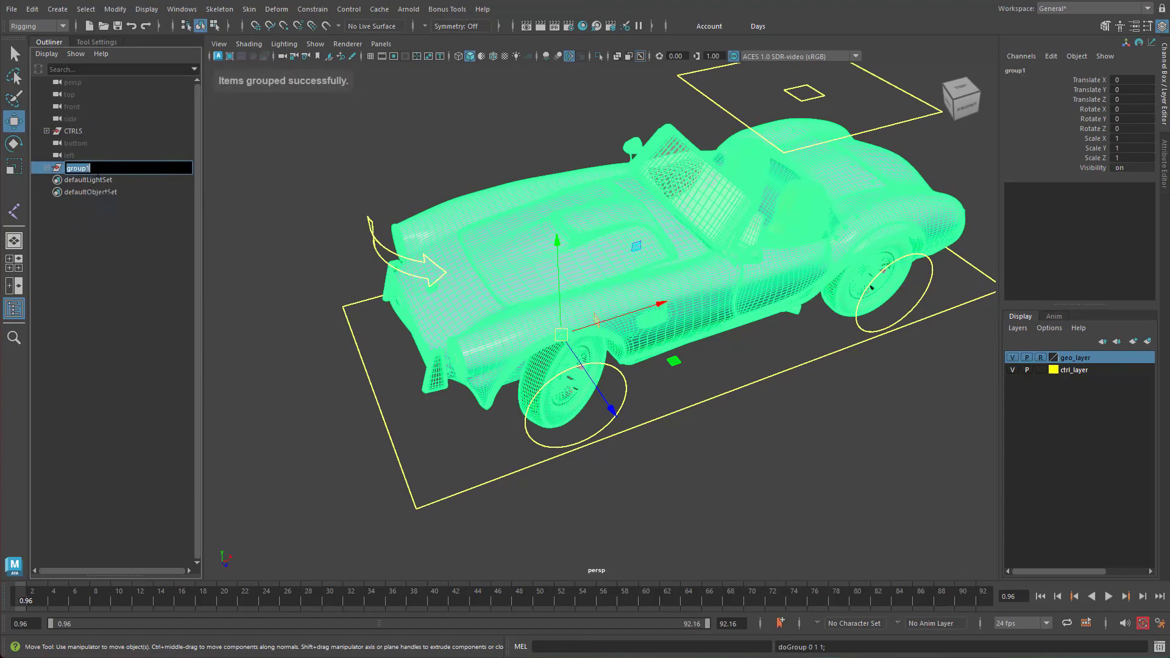
type("DoNotTouch")
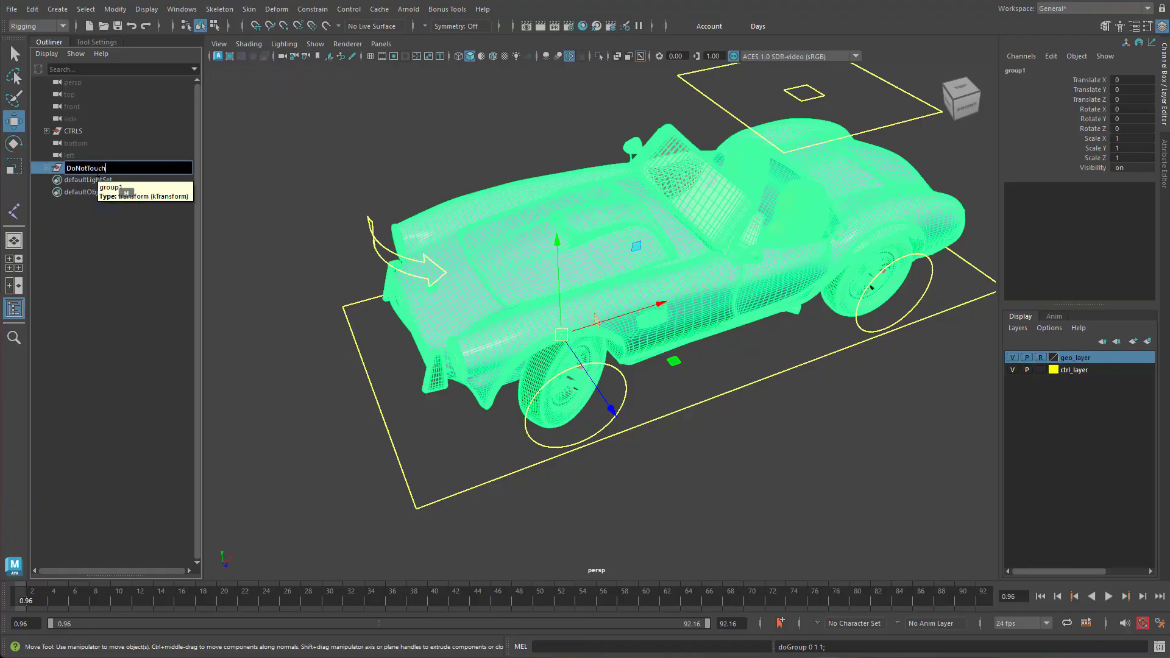
key("Return")
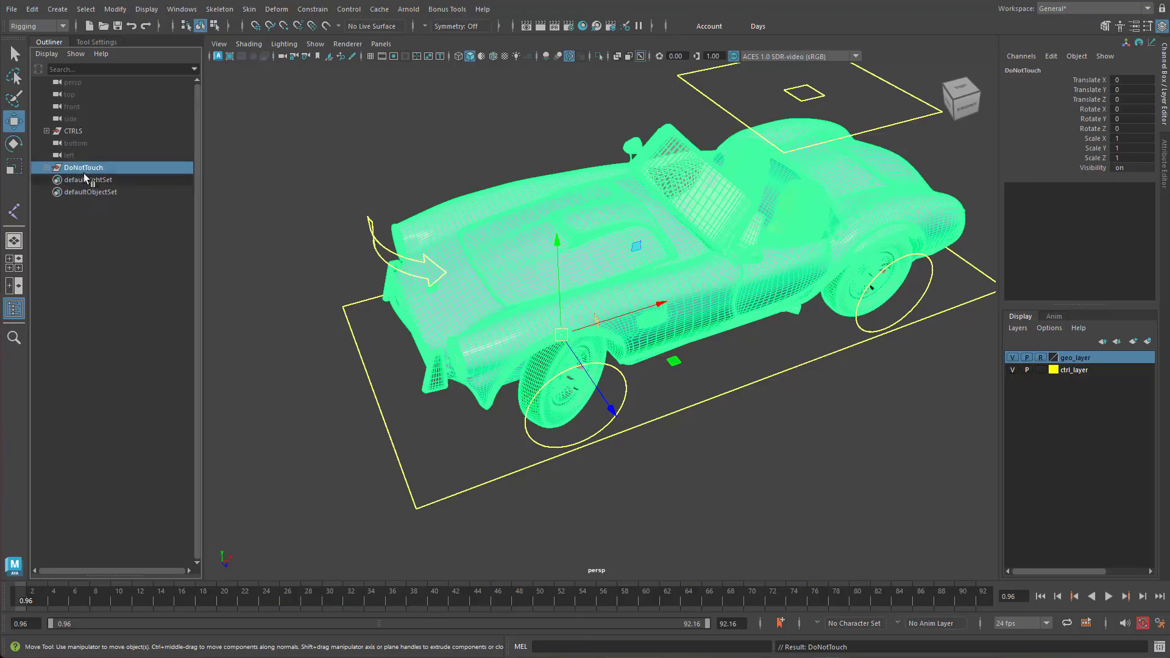
Step: Group CTRLS and DoNotTouch together and name the new top-level group Covet
left_click(72, 131, "ctrl")
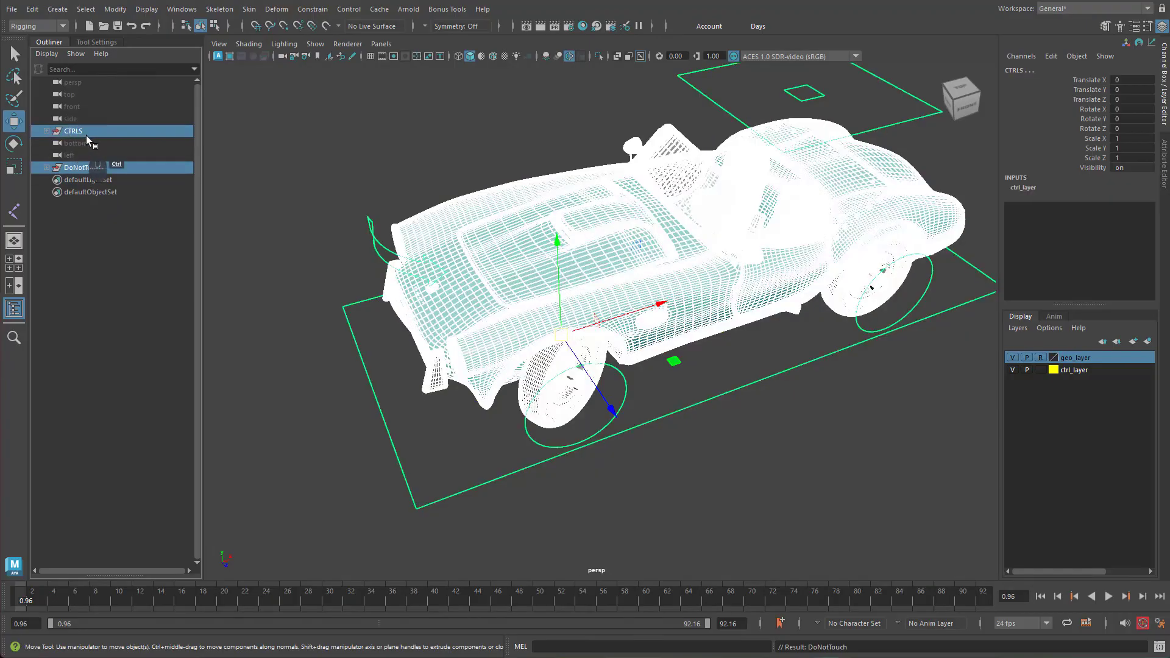
key("ctrl+g")
double_click(78, 156)
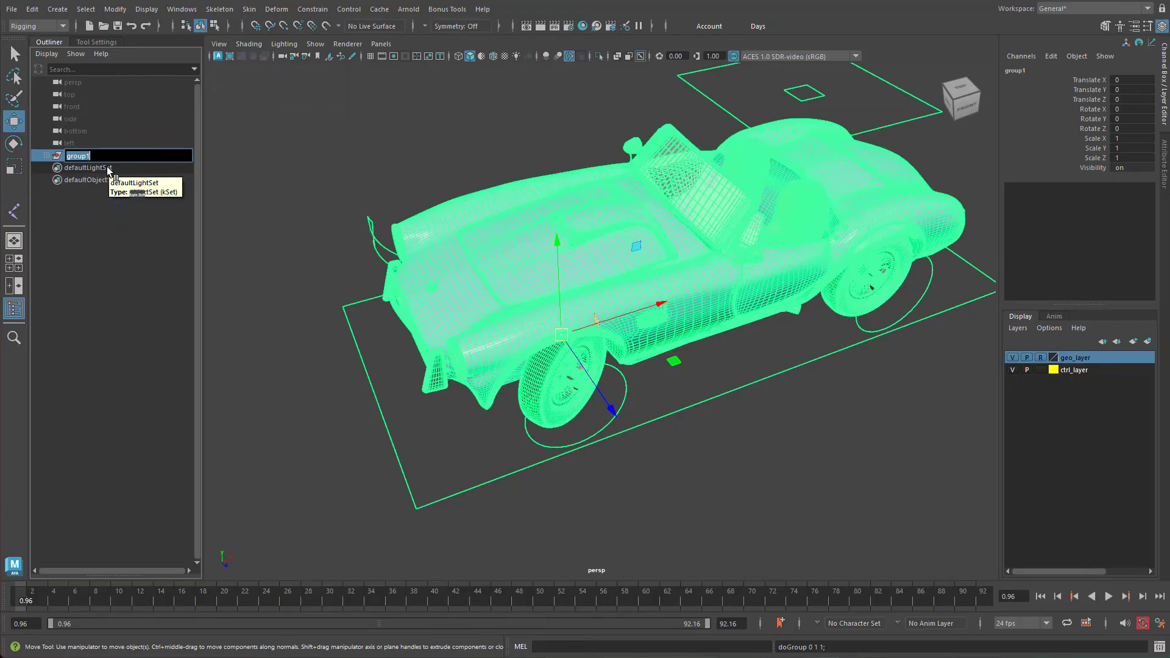
type("Covet")
key("Return")
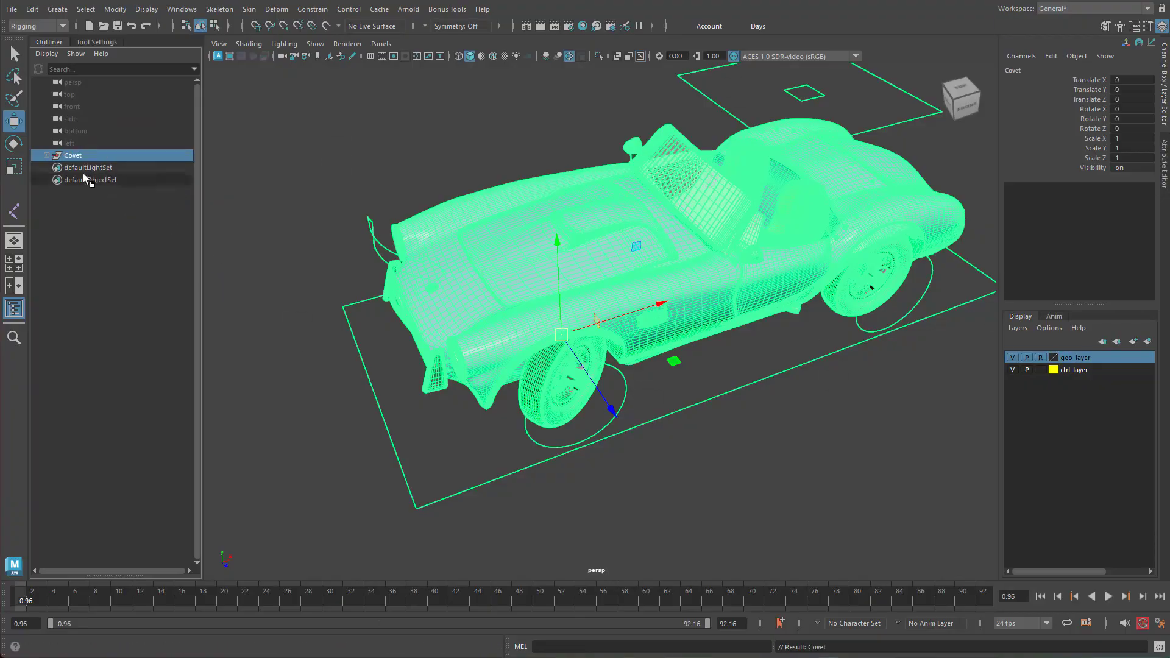
Step: Rename the top-level group Shelby_Cobra and expand it briefly to check its contents
double_click(74, 157)
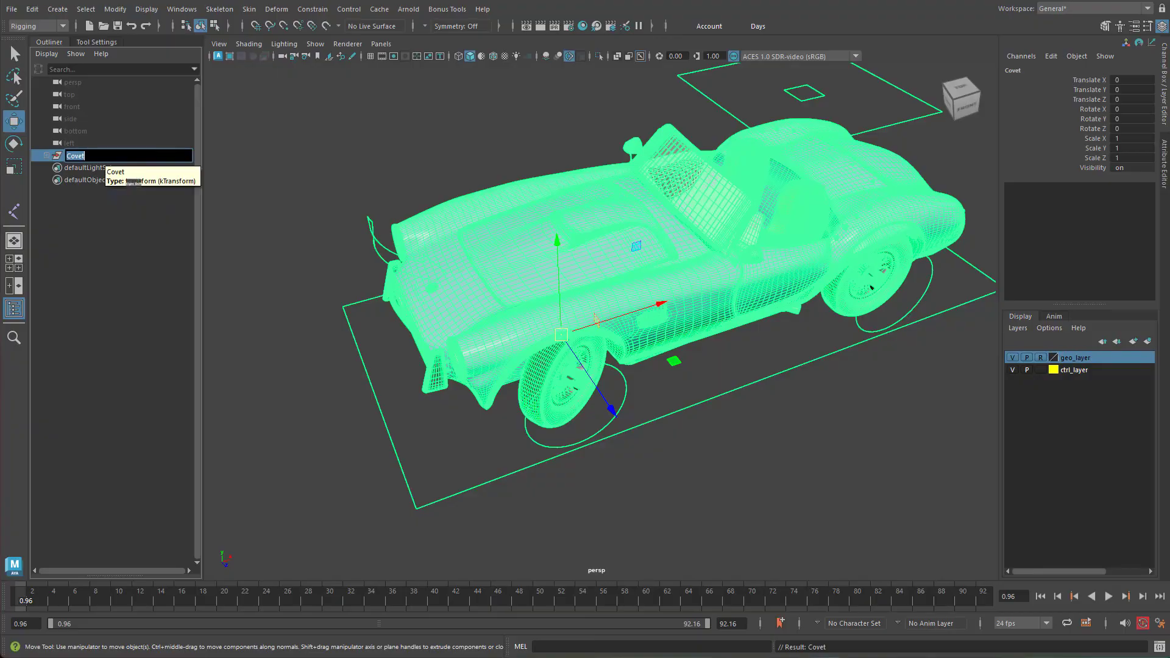
type("Shelby_Cobra")
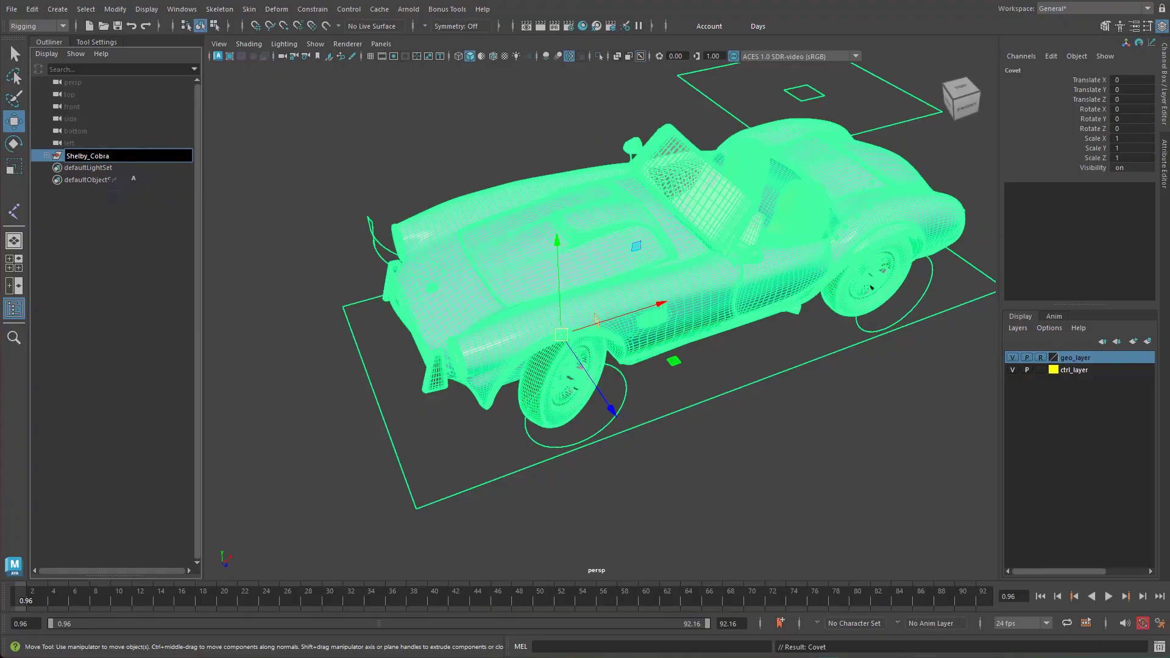
key("Return")
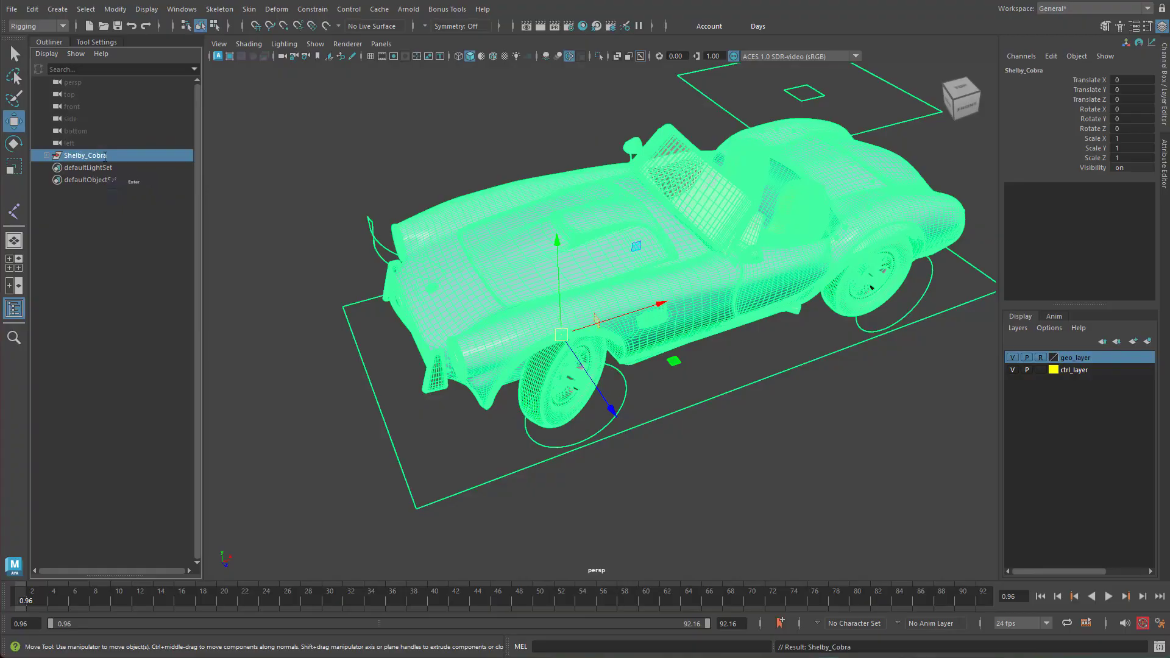
left_click(47, 156)
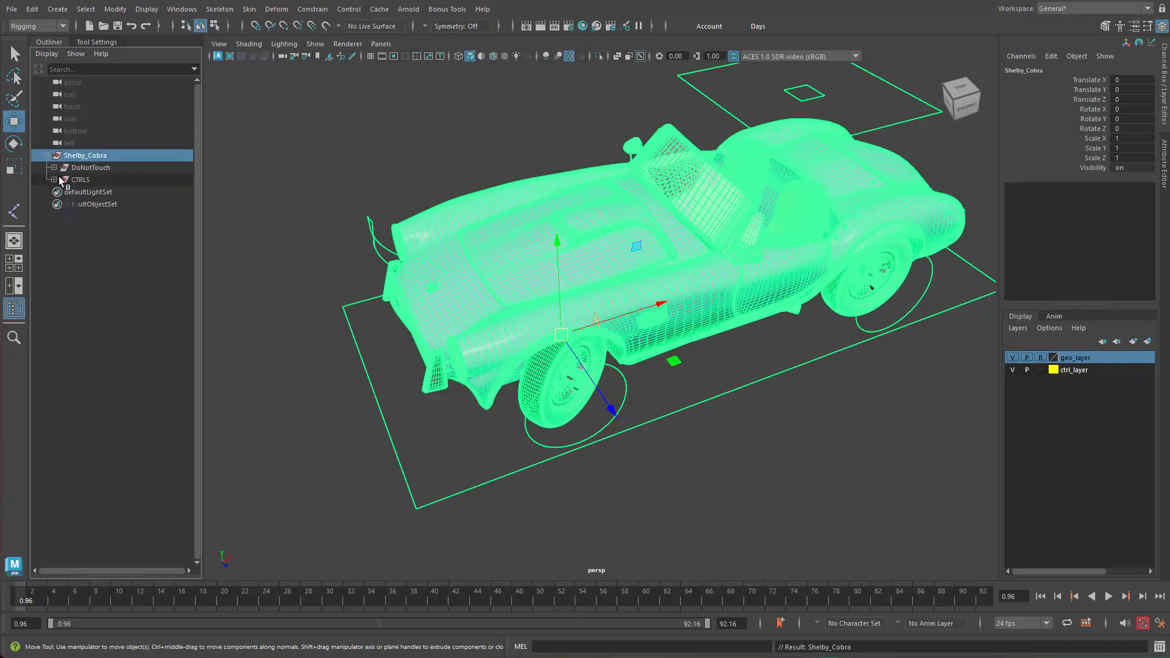
left_click(47, 155)
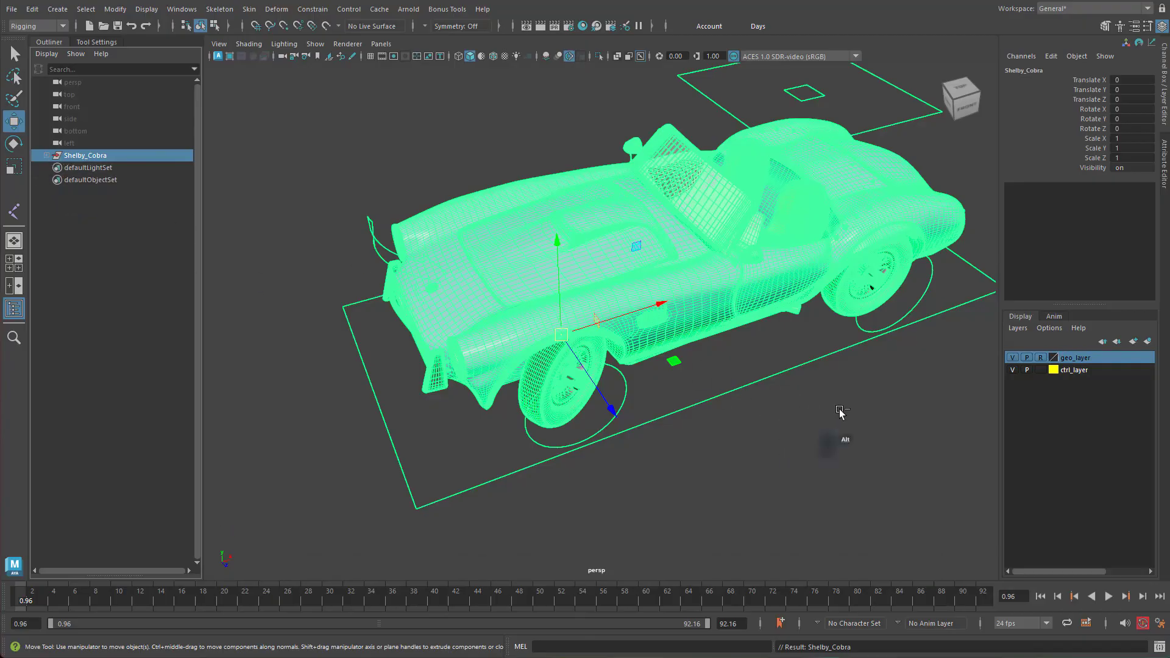
Step: Select all the rig controls and reset their translate, rotate, door, boot and hood values to 0
right_click_drag(840, 411, 784, 415, "alt")
left_click(812, 422)
left_click_drag(784, 415, 739, 426, "alt")
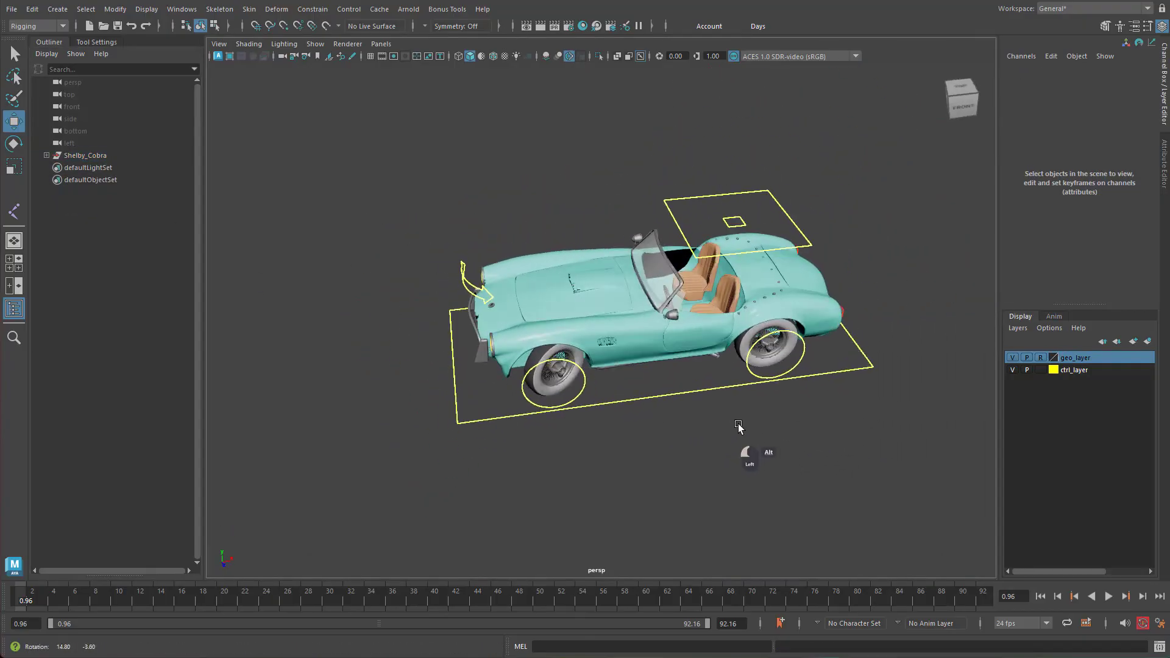
left_click_drag(924, 510, 441, 87)
right_click_drag(657, 201, 747, 229, "alt")
left_click_drag(575, 258, 544, 255, "alt")
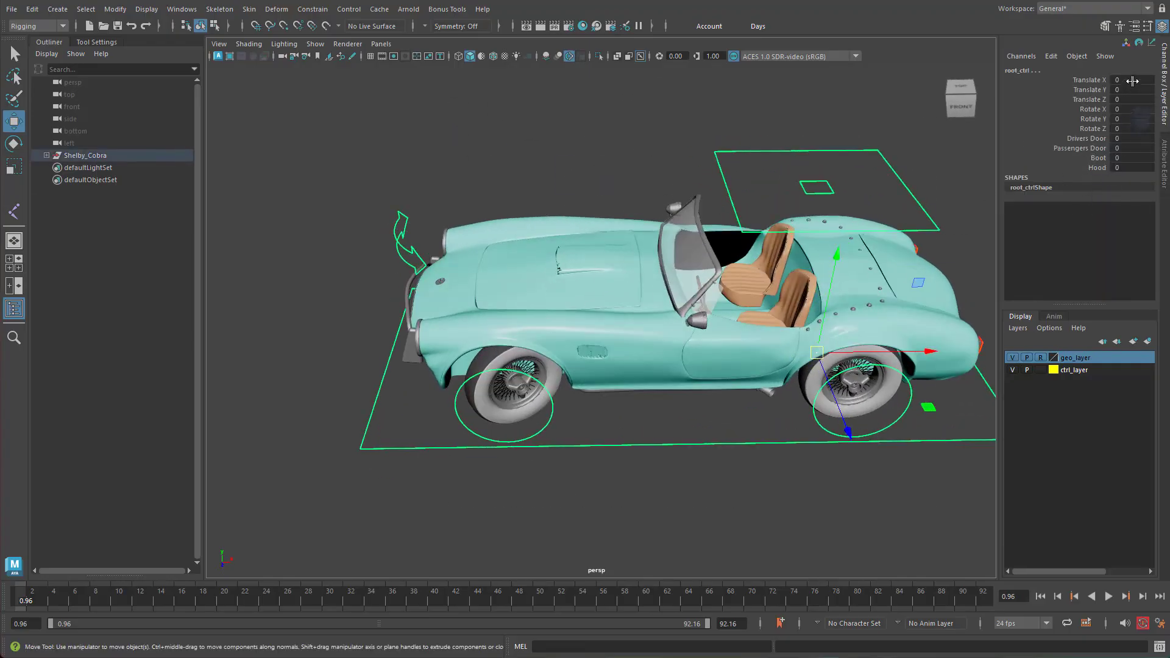
left_click_drag(1132, 81, 1136, 174)
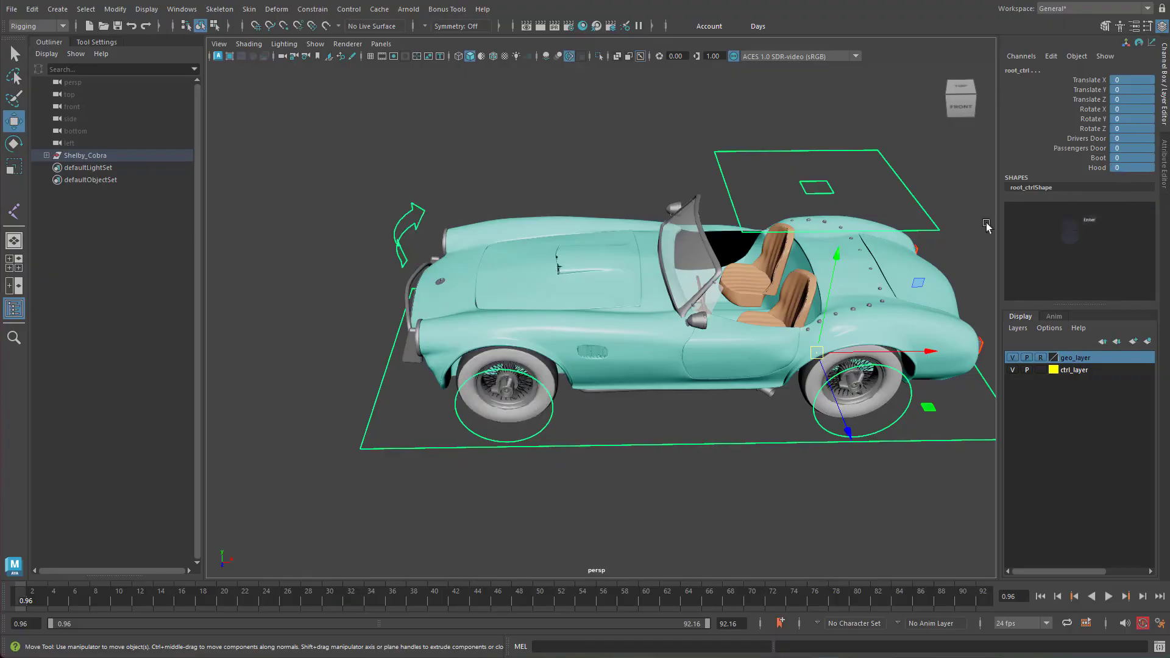
mouse_move(646, 256)
left_mouse_down("alt")
mouse_move(685, 264)
mouse_move(672, 248)
mouse_move(668, 258)
left_mouse_up("alt")
left_click(503, 110)
left_click_drag(628, 177, 756, 211, "alt")
left_click(784, 205)
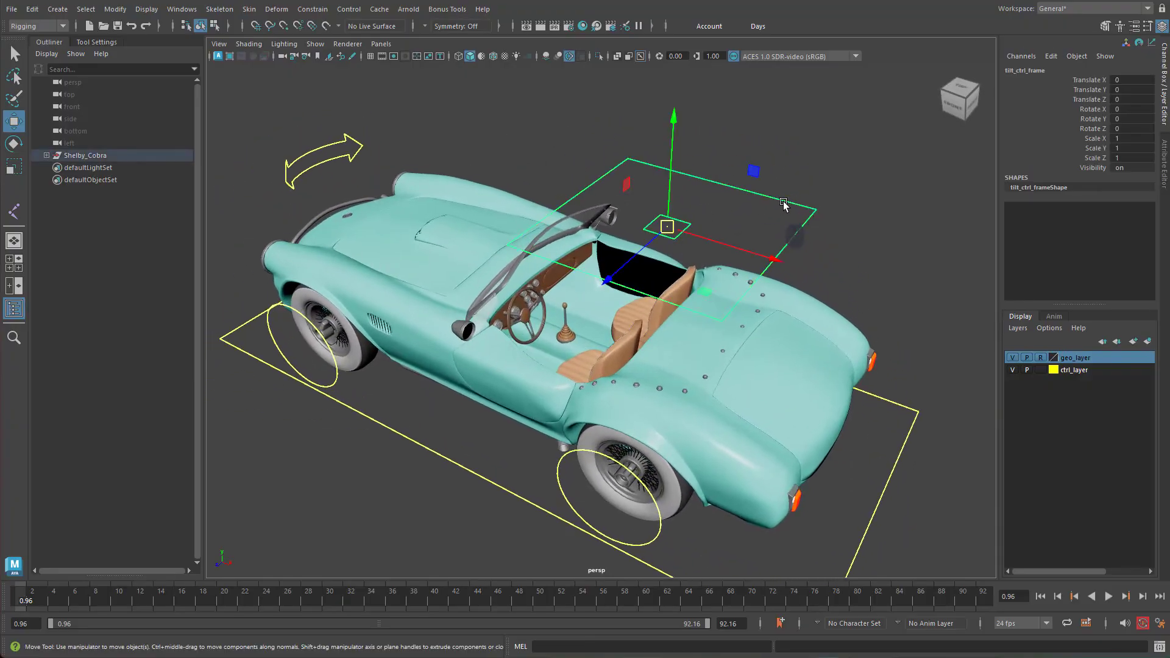
left_click(863, 190)
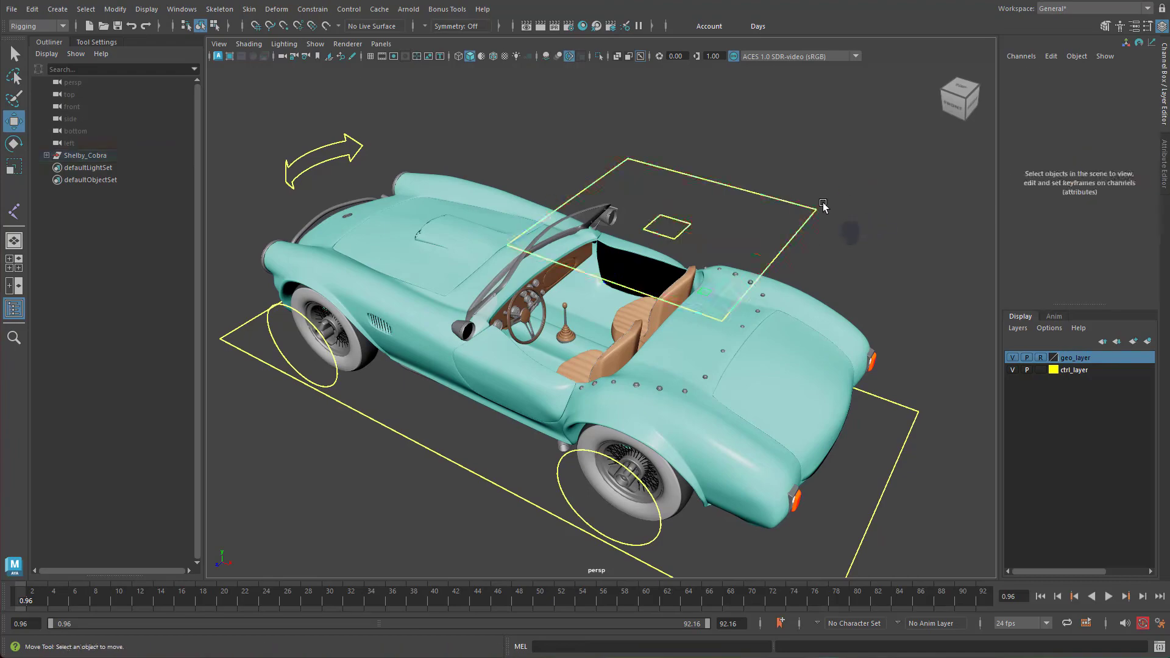
Step: Select the large square tilt_ctrl_frame outline above the car and show its transform node's attributes
left_click(808, 208)
left_click_drag(844, 272, 867, 231, "alt")
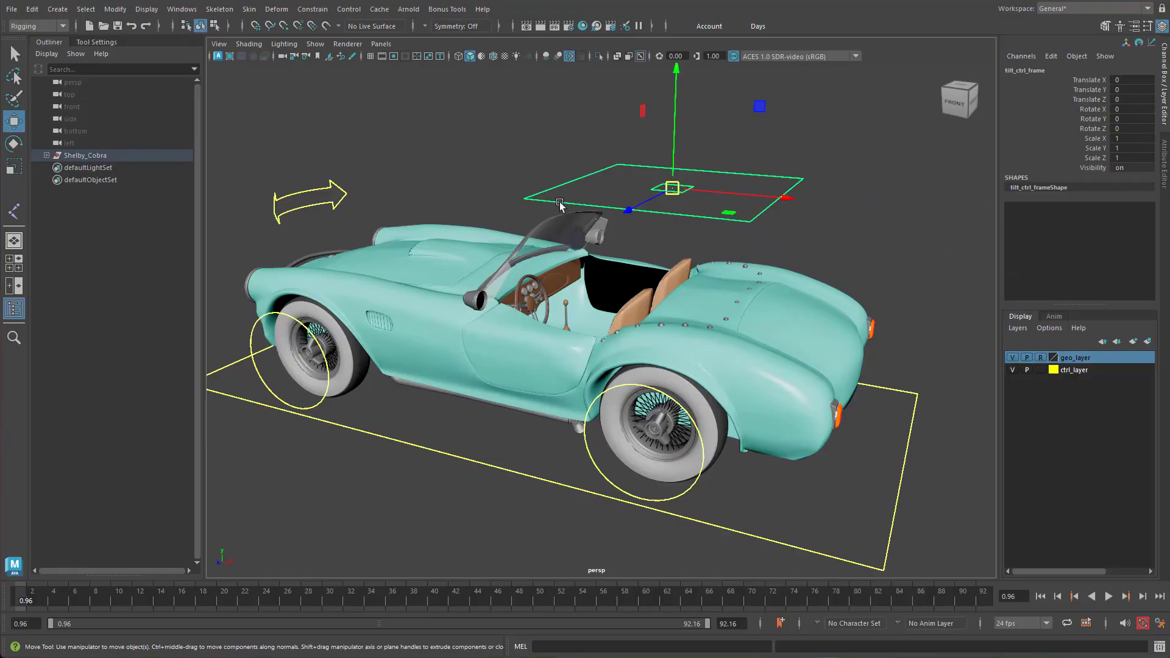
left_click(612, 183)
left_click(672, 188)
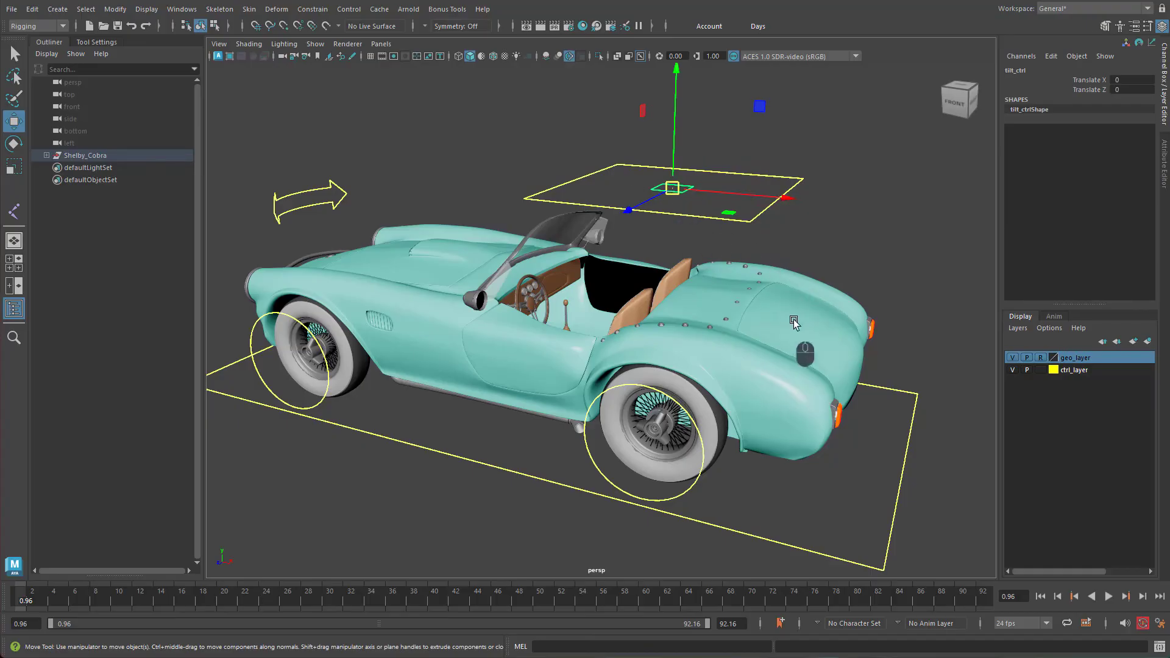
key("alt")
left_click_drag(834, 266, 834, 282, "alt")
left_click(853, 243)
left_click(797, 211)
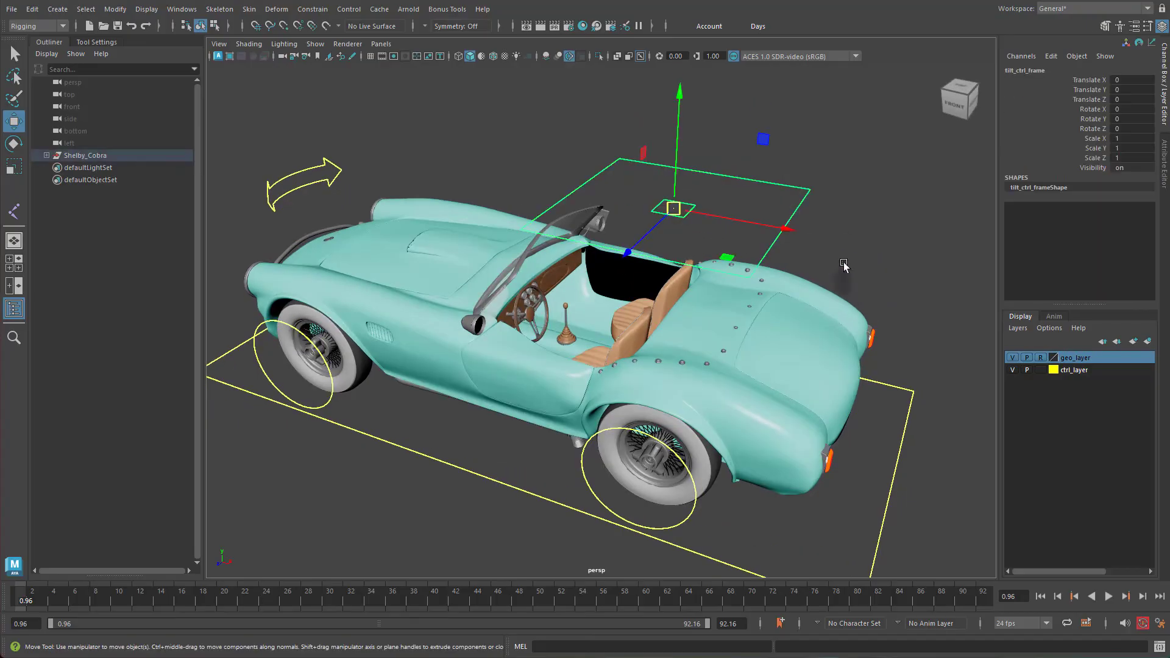
left_click(1166, 172)
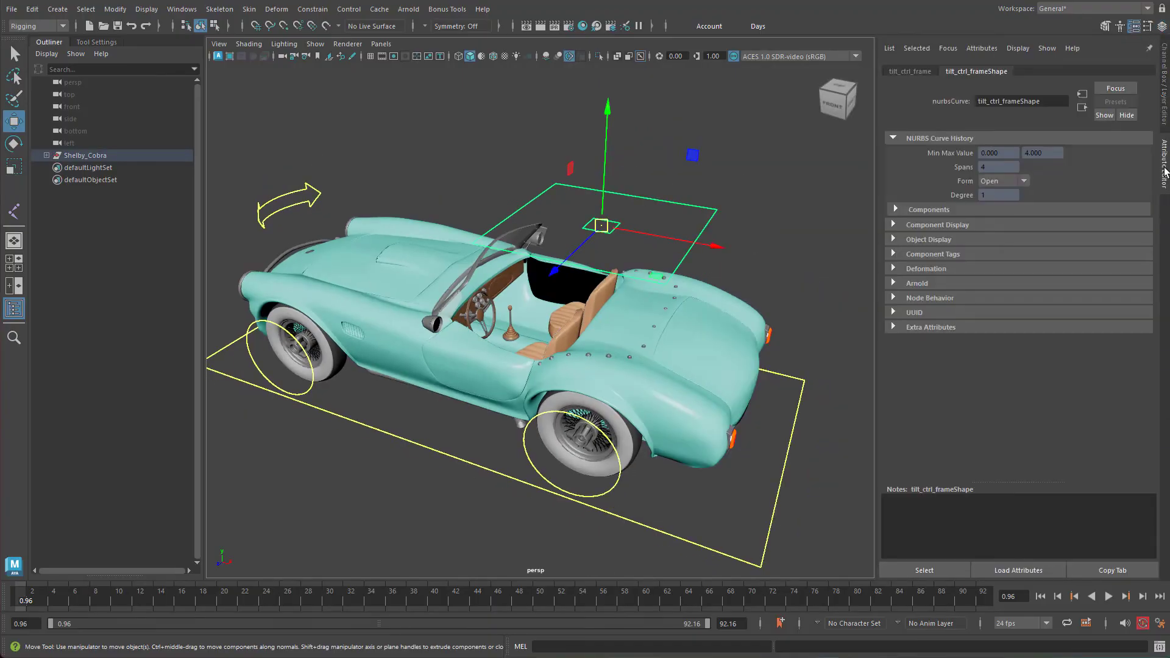
left_click(915, 71)
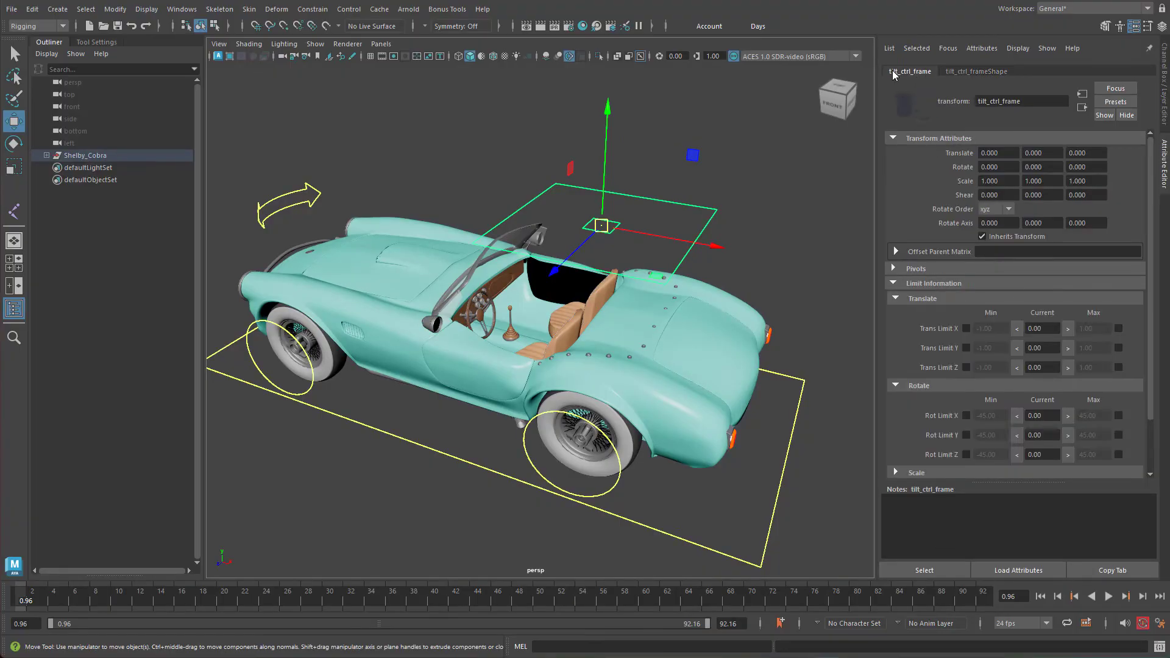
Step: Enable drawing overrides on the tilt_ctrl_frame transform with the display type set to Reference, and deselect the frame
left_click(895, 284)
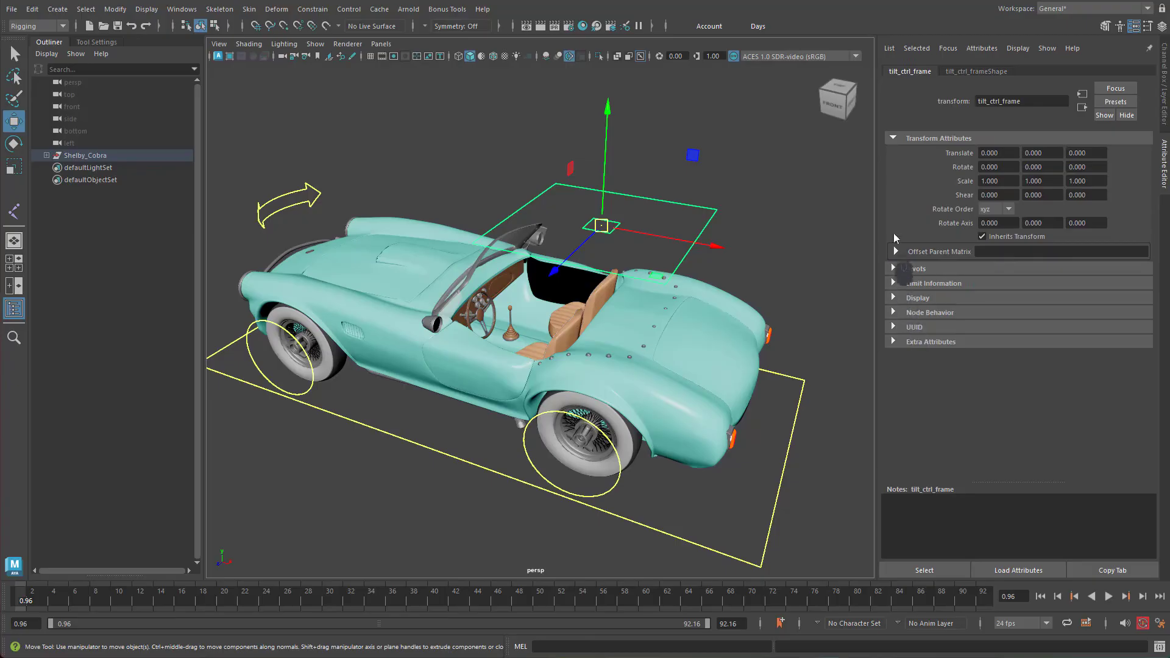
left_click(895, 138)
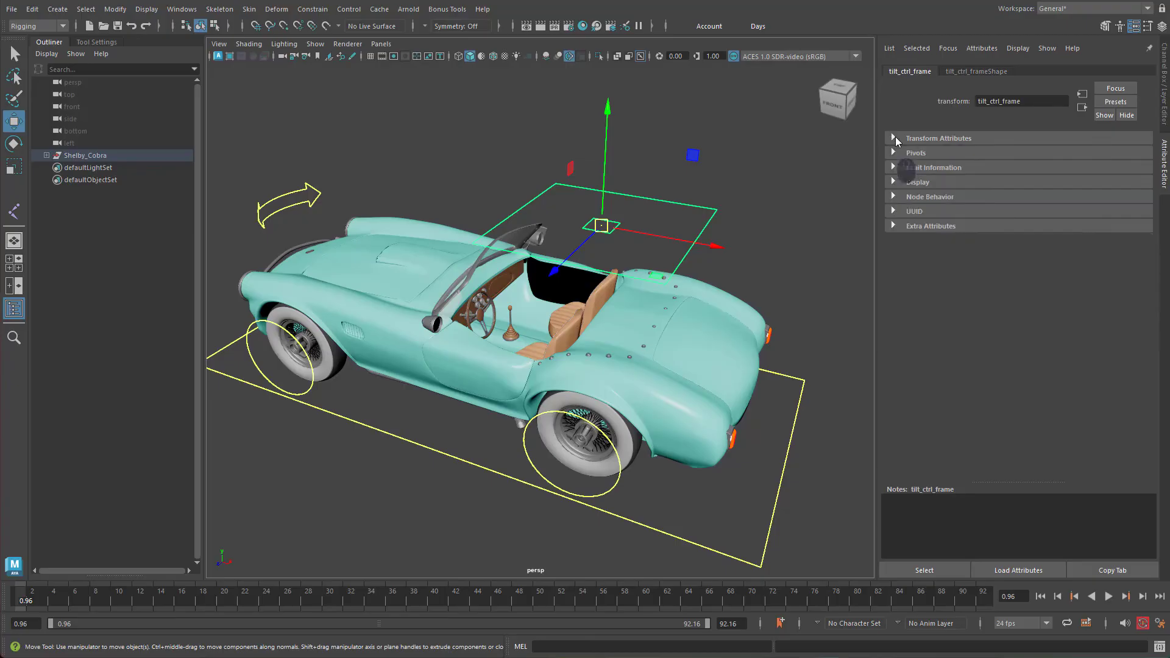
left_click(894, 182)
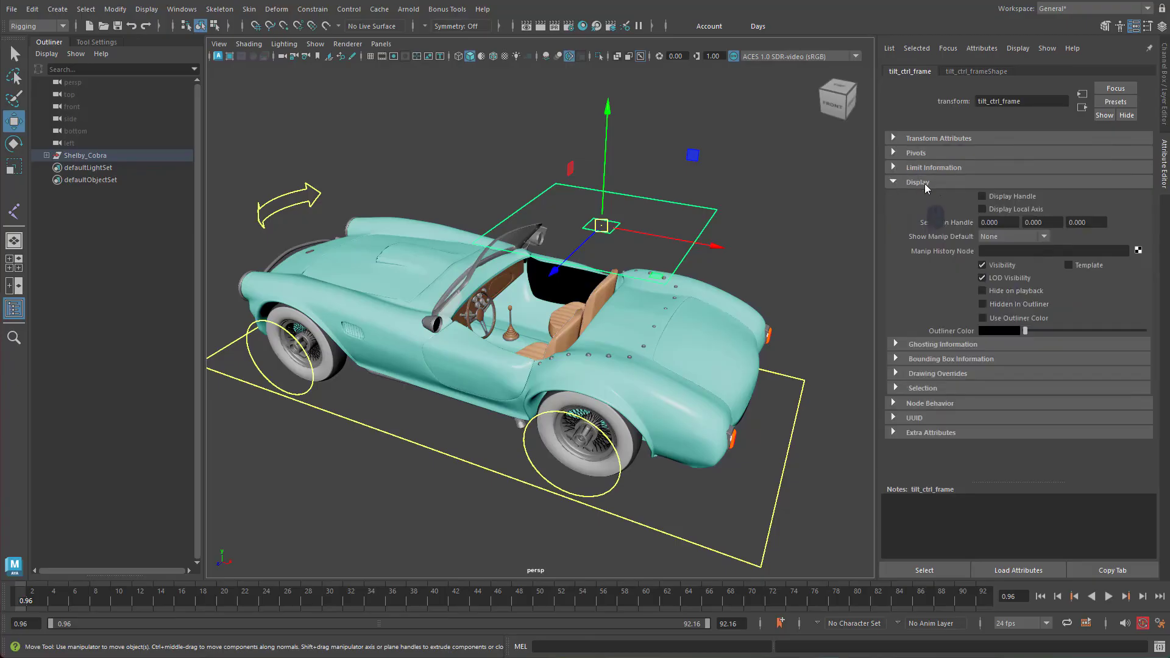
left_click(914, 373)
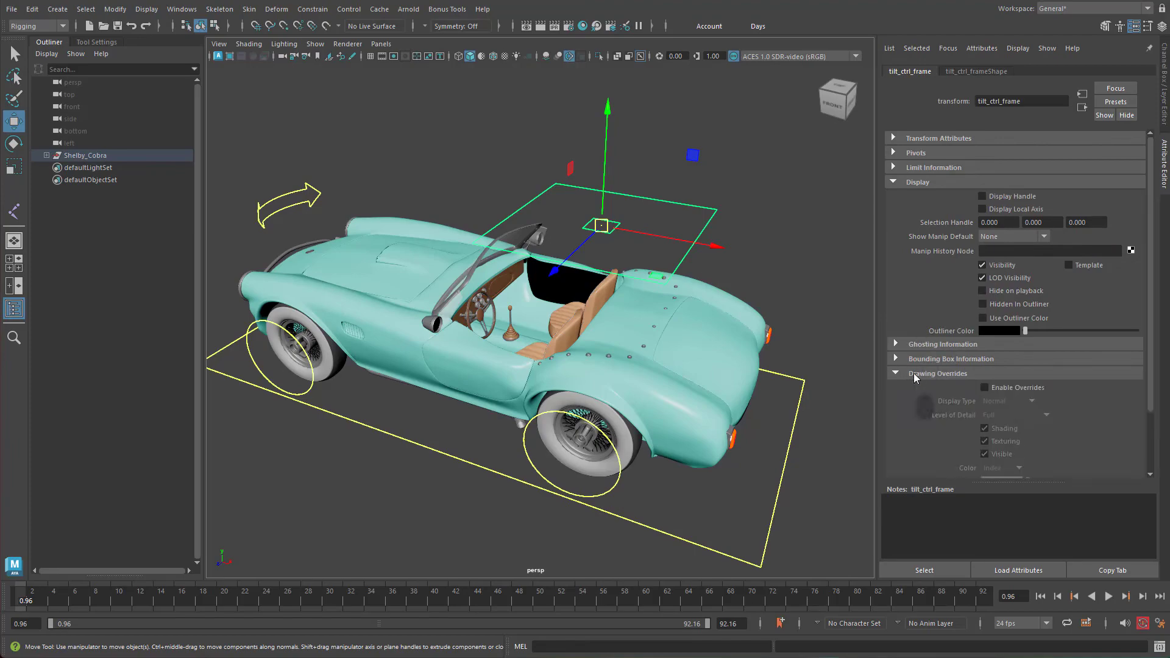
left_click_drag(1152, 372, 1160, 437)
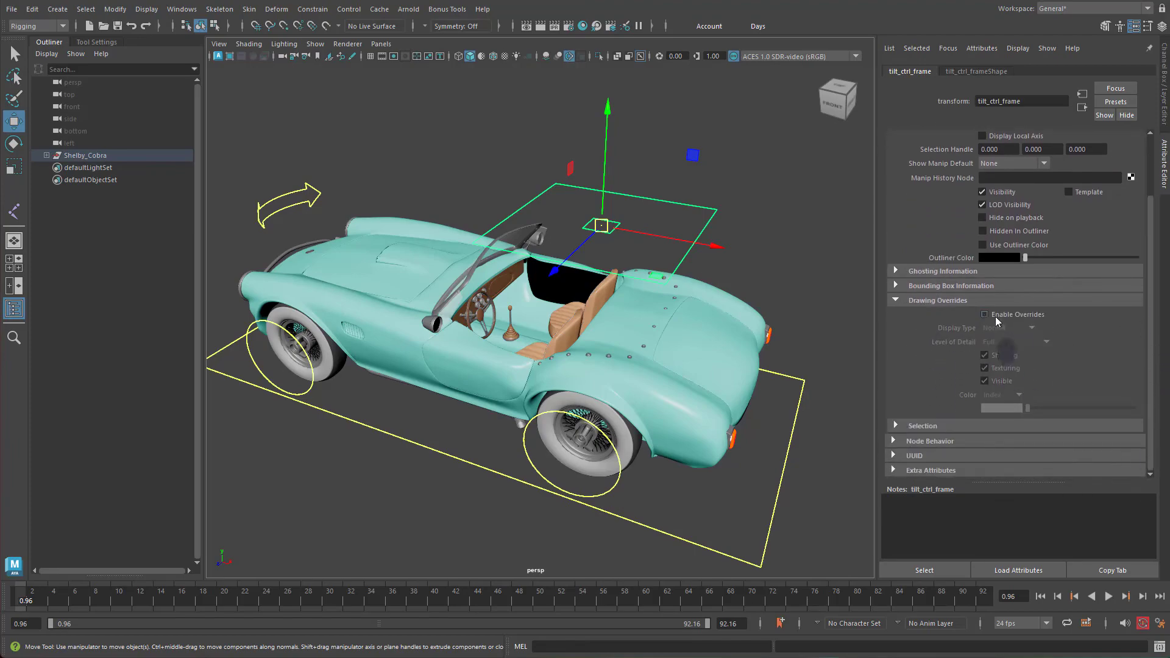
left_click(985, 315)
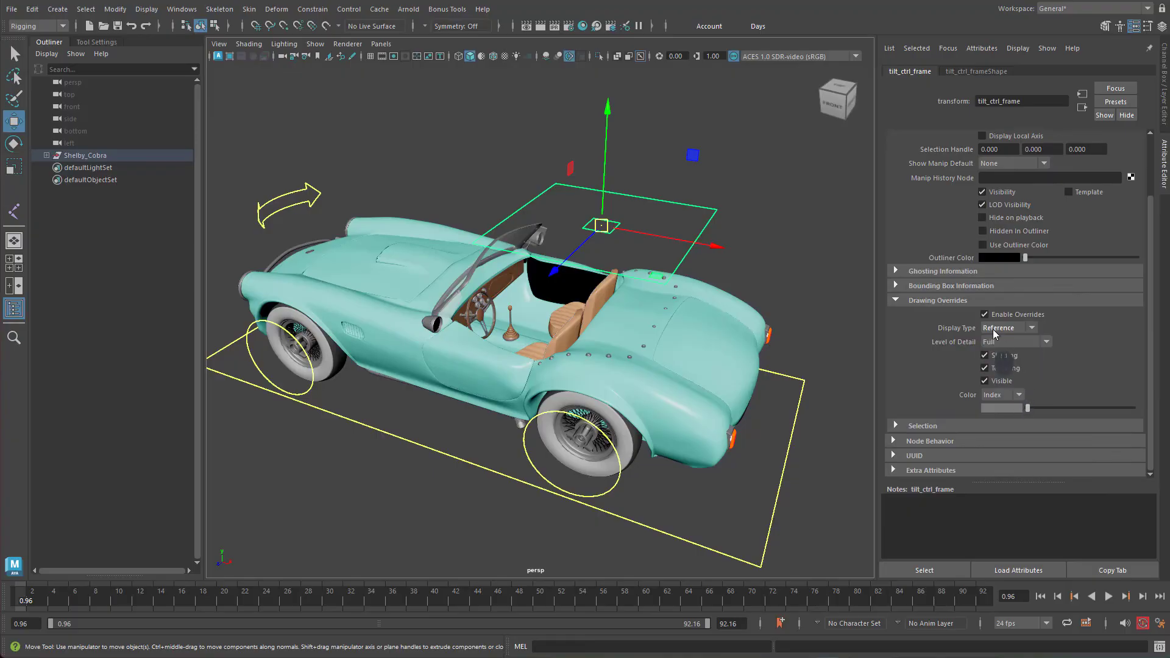
left_click(835, 281)
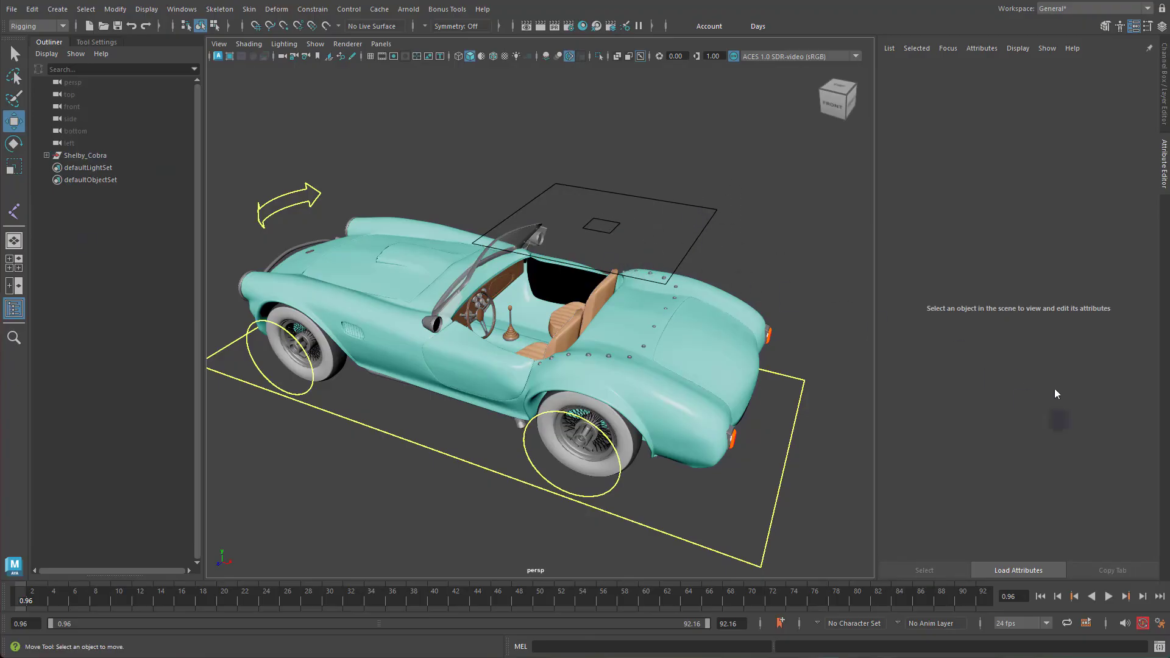
Step: Restore the selection of tilt_ctrl_frame and disable the drawing overrides on its transform node
left_click(46, 156)
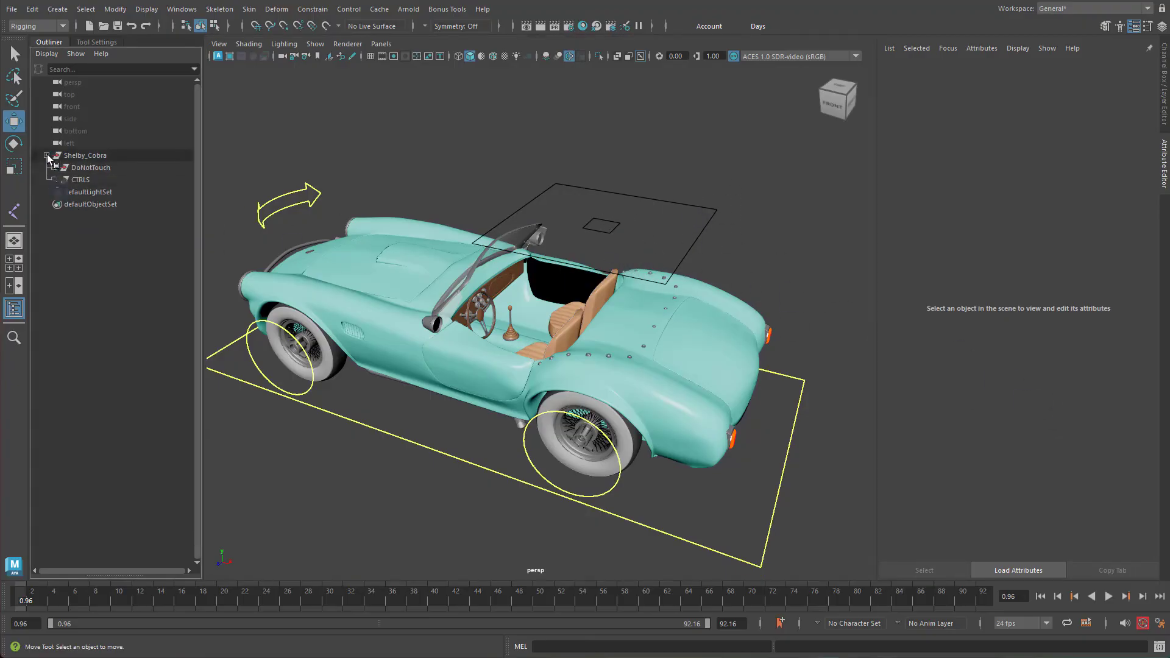
key("ctrl+z")
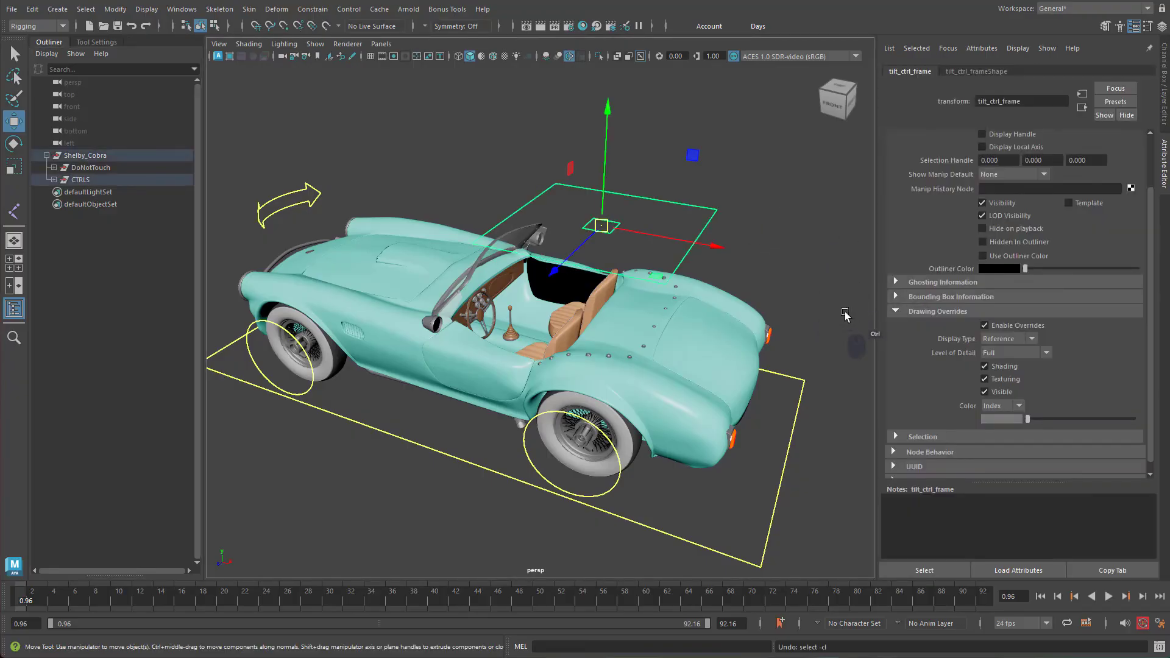
left_click(992, 323)
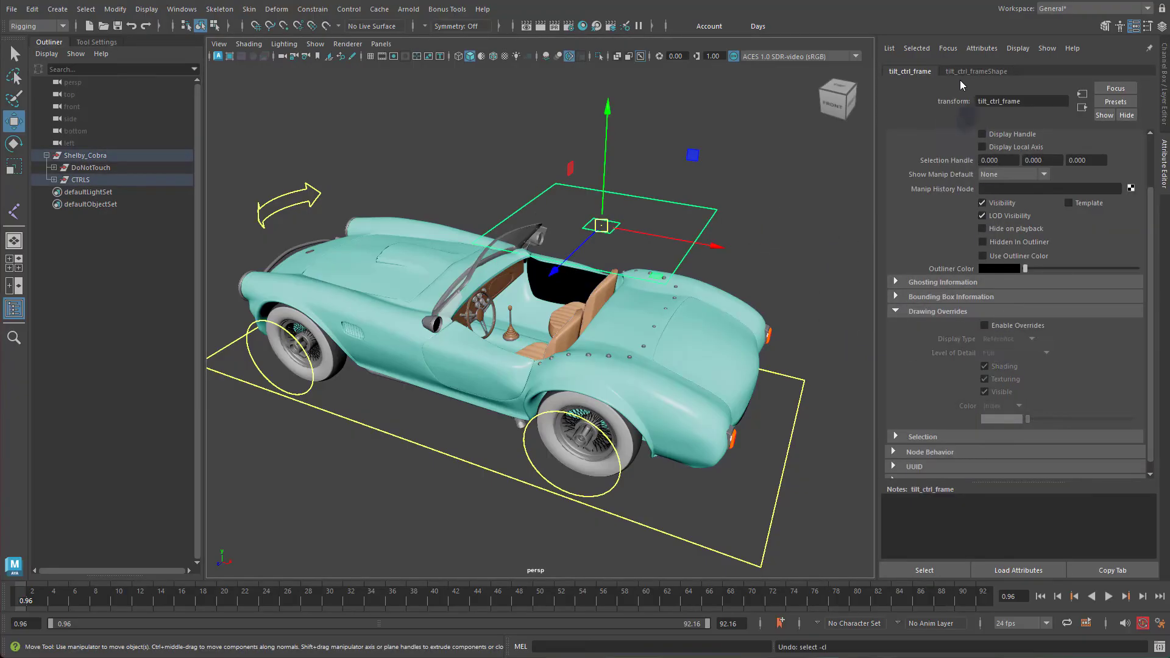
Step: Enable drawing overrides on tilt_ctrl_frameShape with the display type set to Reference, and deselect the frame
left_click(976, 72)
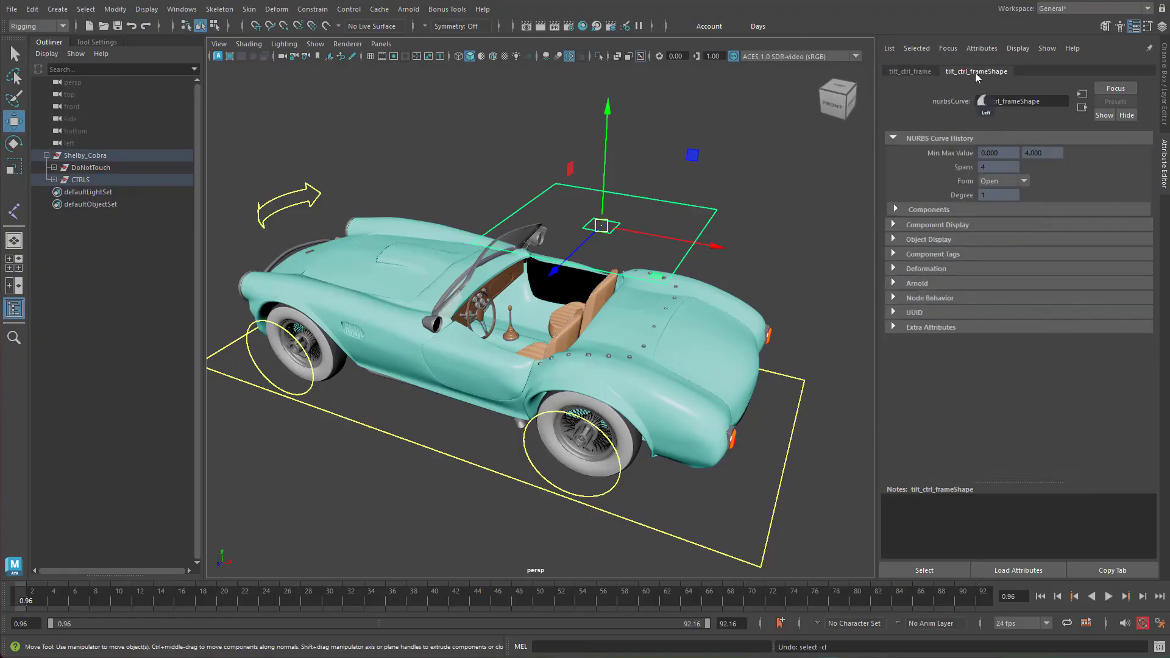
left_click(922, 239)
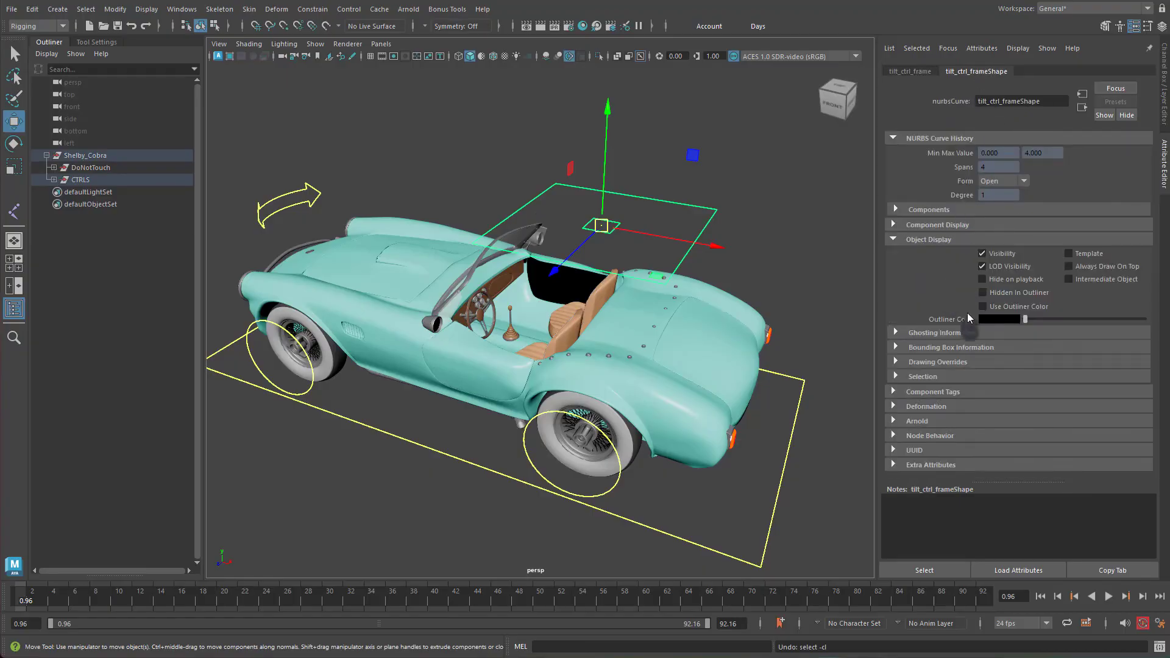
left_click(927, 361)
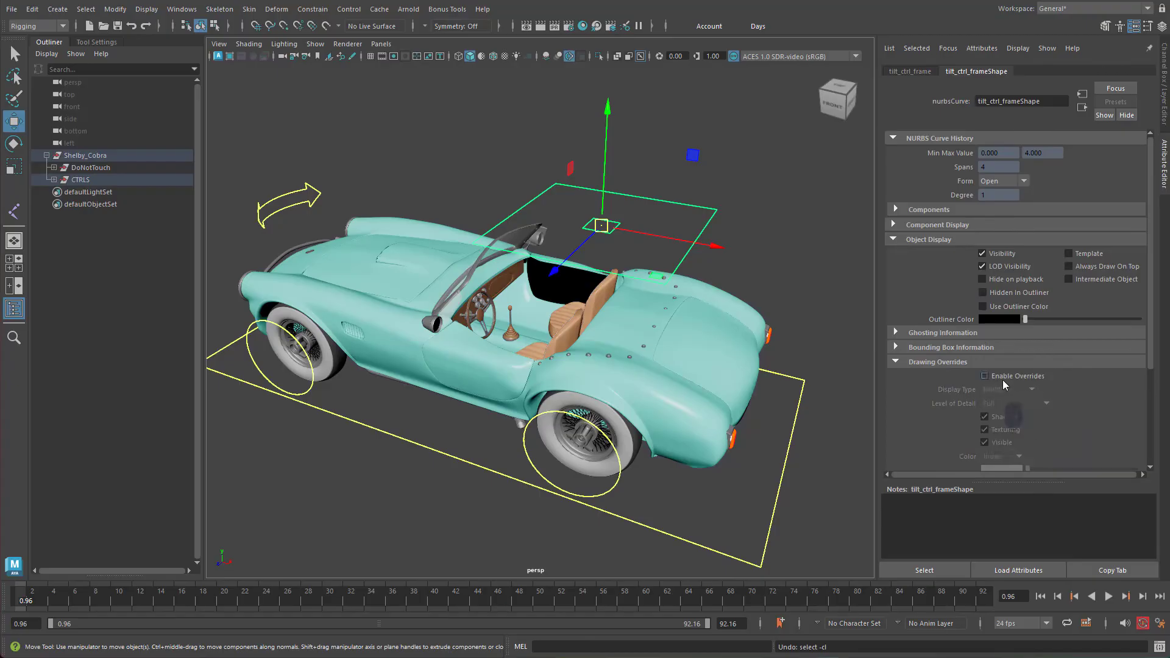
left_click(1026, 391)
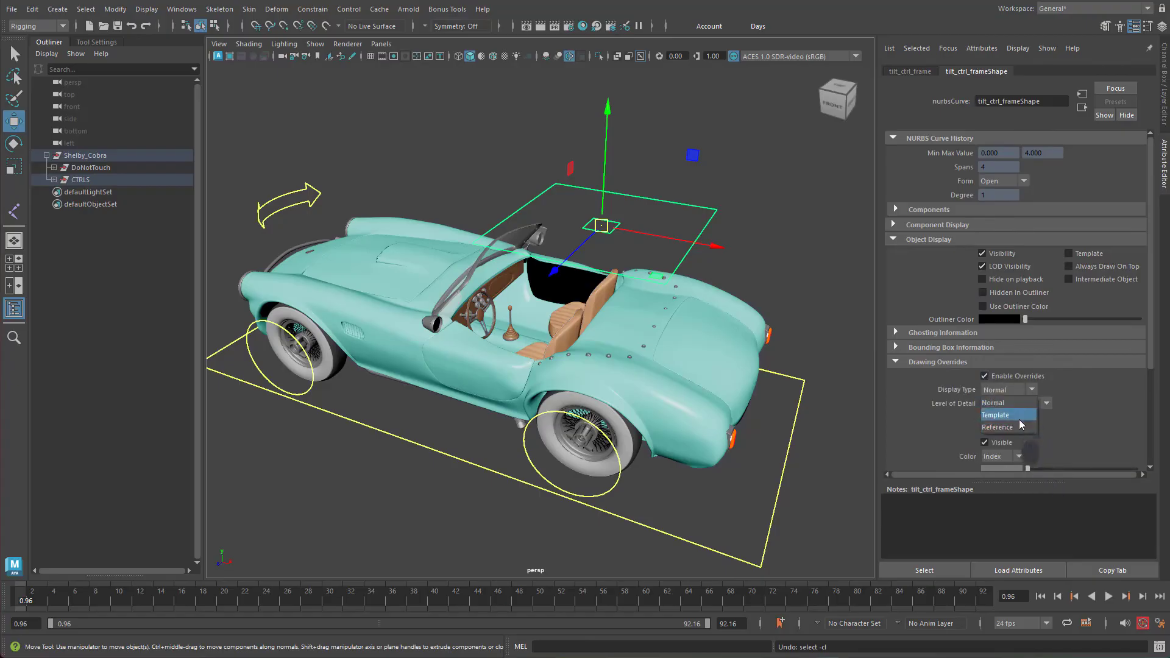
left_click(1018, 427)
left_click(818, 263)
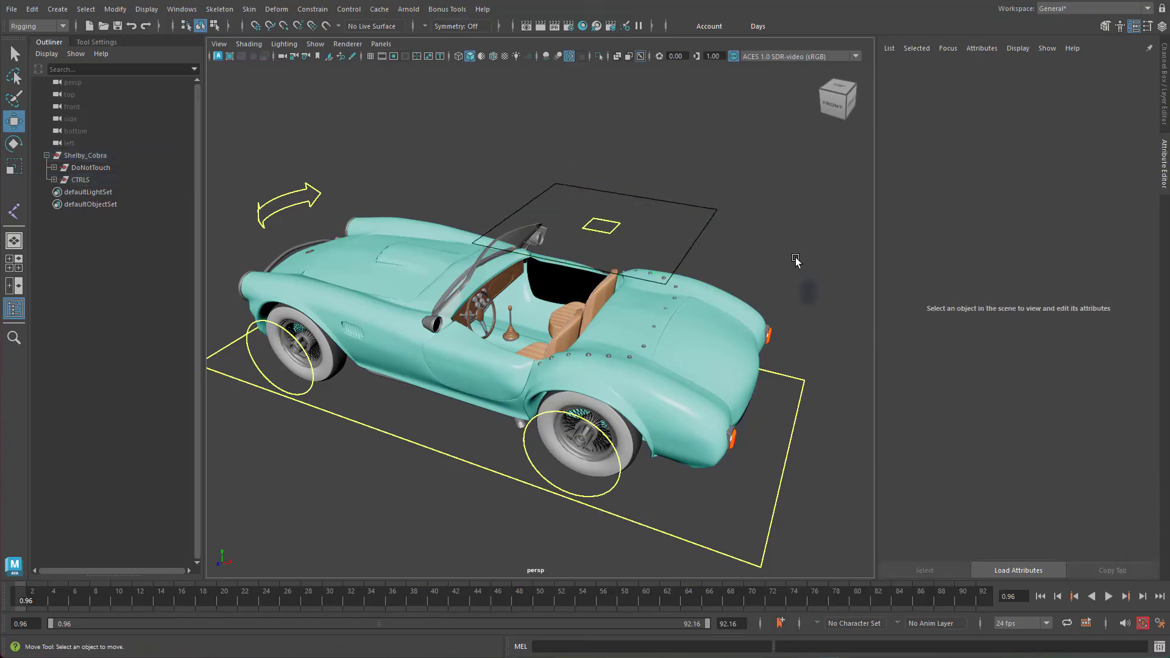
Step: Check that the small tilt control inside the frame can be selected, and inspect the rig from several angles
right_click_drag(818, 264, 679, 279, "alt")
left_click_drag(680, 278, 717, 276, "alt")
middle_click_drag(682, 280, 613, 312, "alt")
right_click_drag(613, 311, 663, 312, "alt")
left_click_drag(663, 312, 697, 280, "alt")
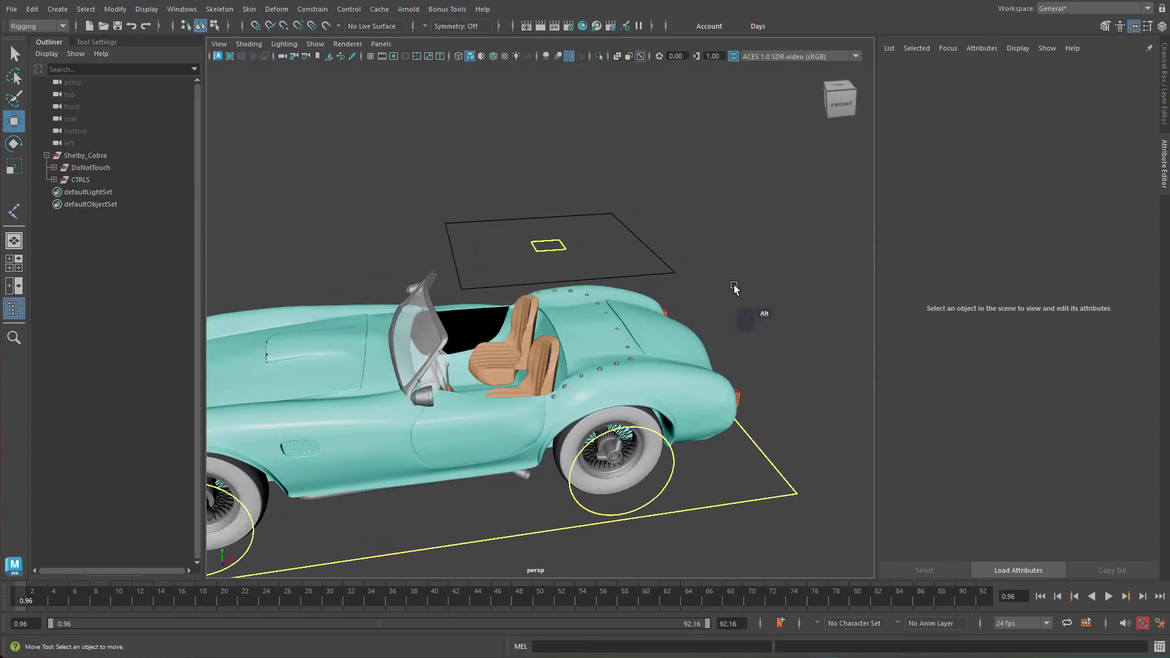
middle_click_drag(733, 285, 787, 298, "alt")
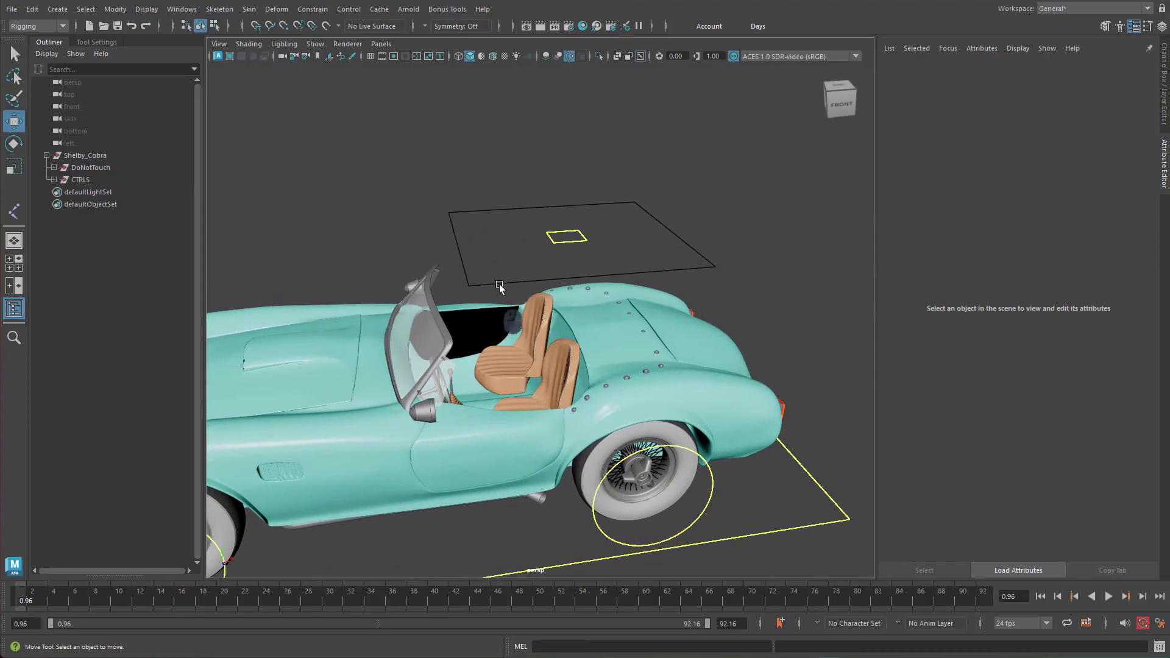
left_click(567, 244)
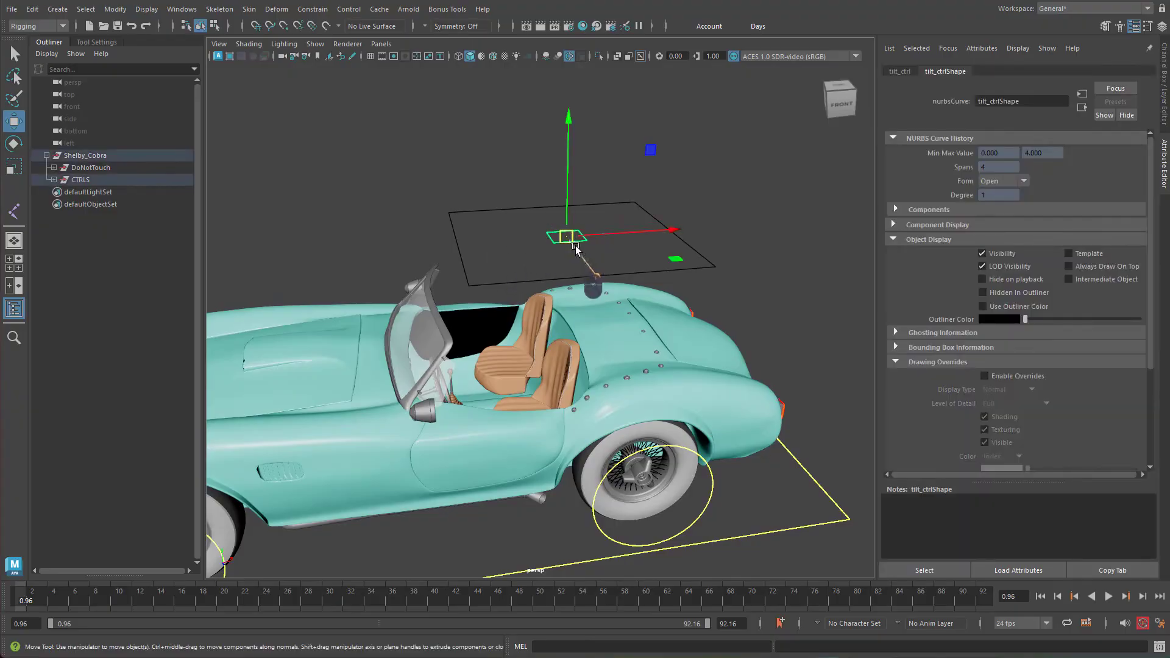
left_click_drag(564, 250, 601, 218, "alt")
right_click_drag(621, 264, 687, 266, "alt")
left_click_drag(688, 266, 649, 348, "alt")
left_click(734, 239)
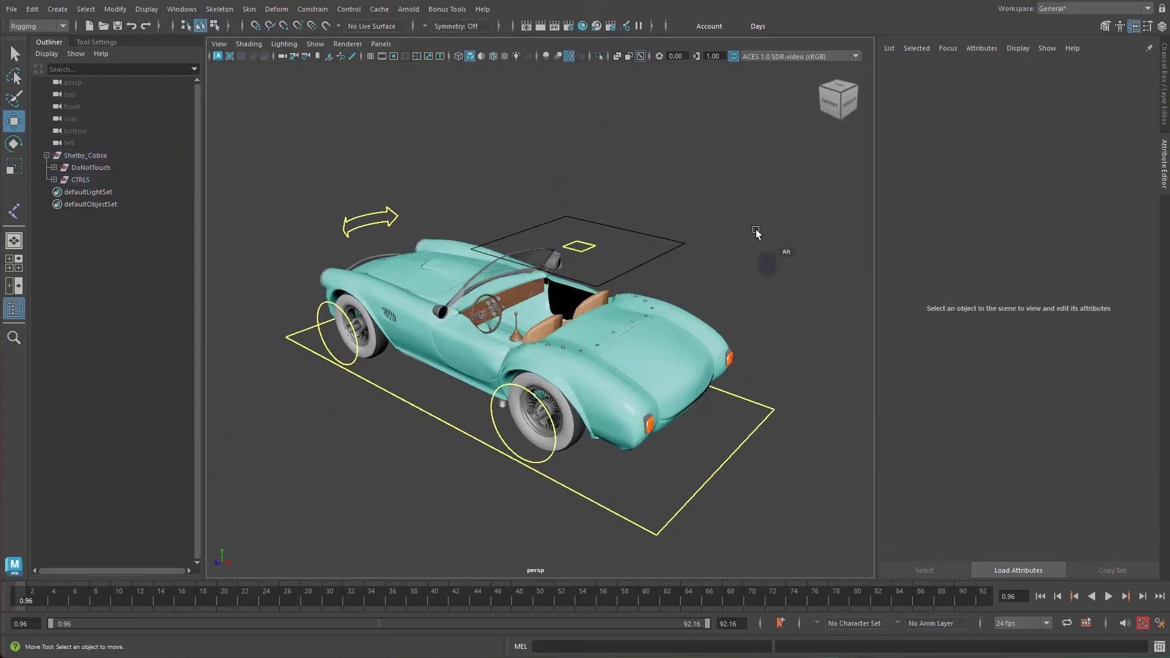
left_click_drag(734, 240, 701, 313, "alt")
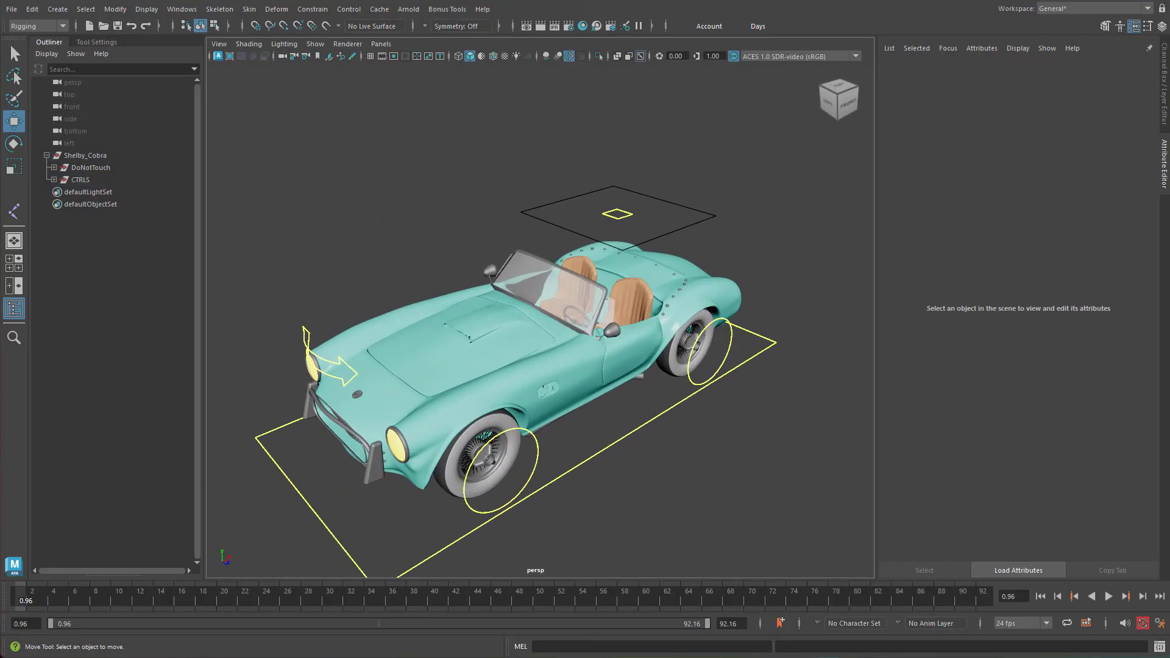